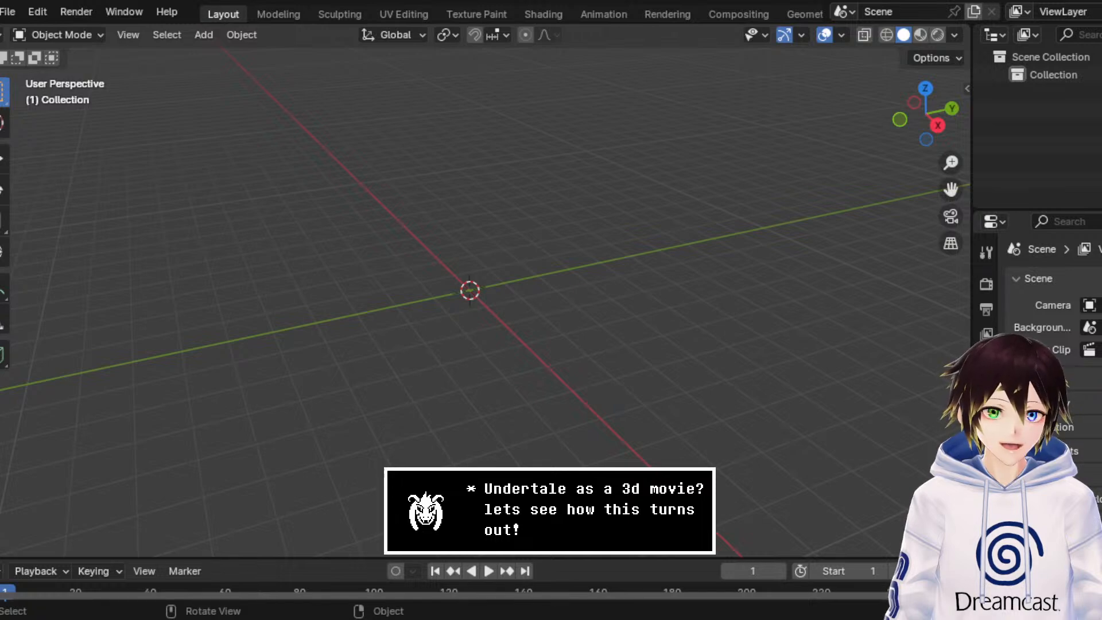
Step: Start a Collada (.dae) import into the empty scene
click(8, 12)
mouse_move(108, 256)
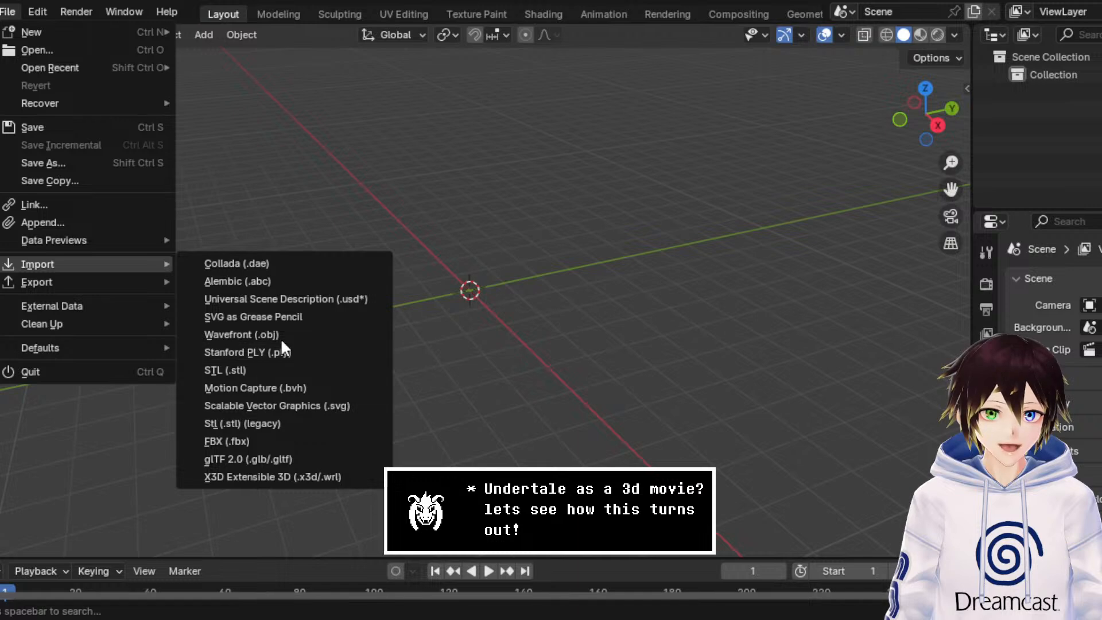
click(268, 266)
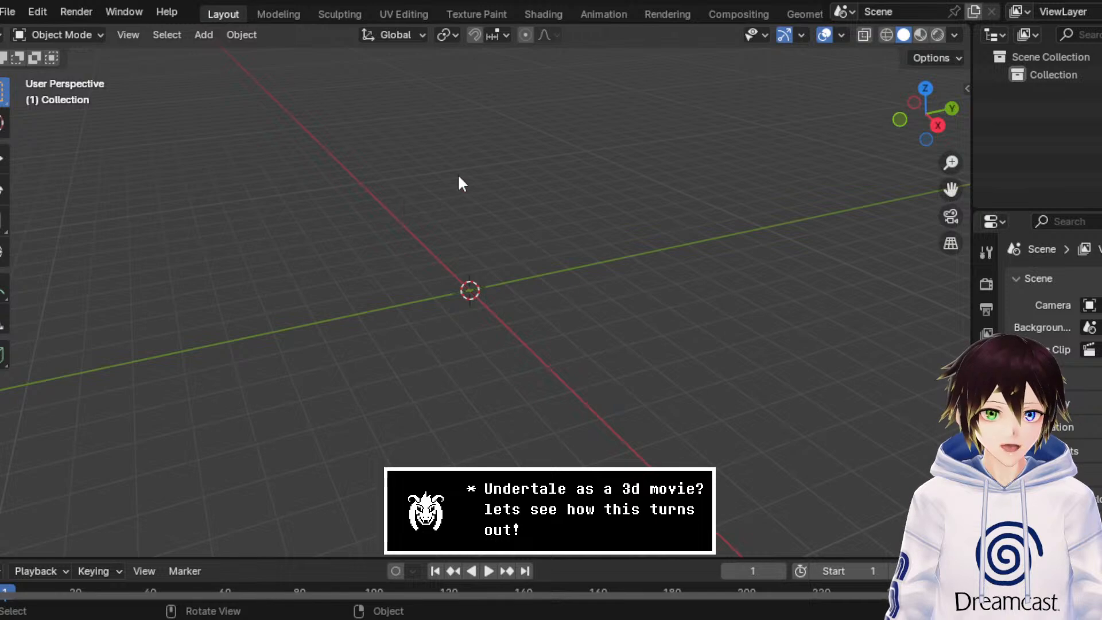
Step: Paste the copied RadioCD model into the scene and show the viewport in Material Preview shading
key(ctrl+v)
scroll(465, 173, down, 5)
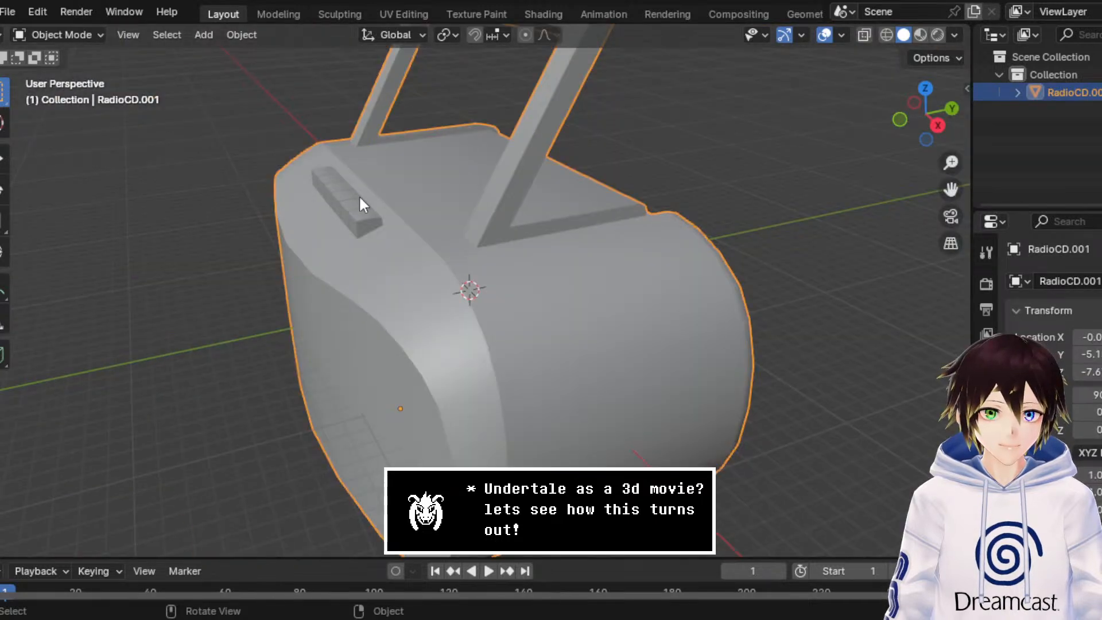
middle_drag(359, 197, 460, 182)
click(920, 34)
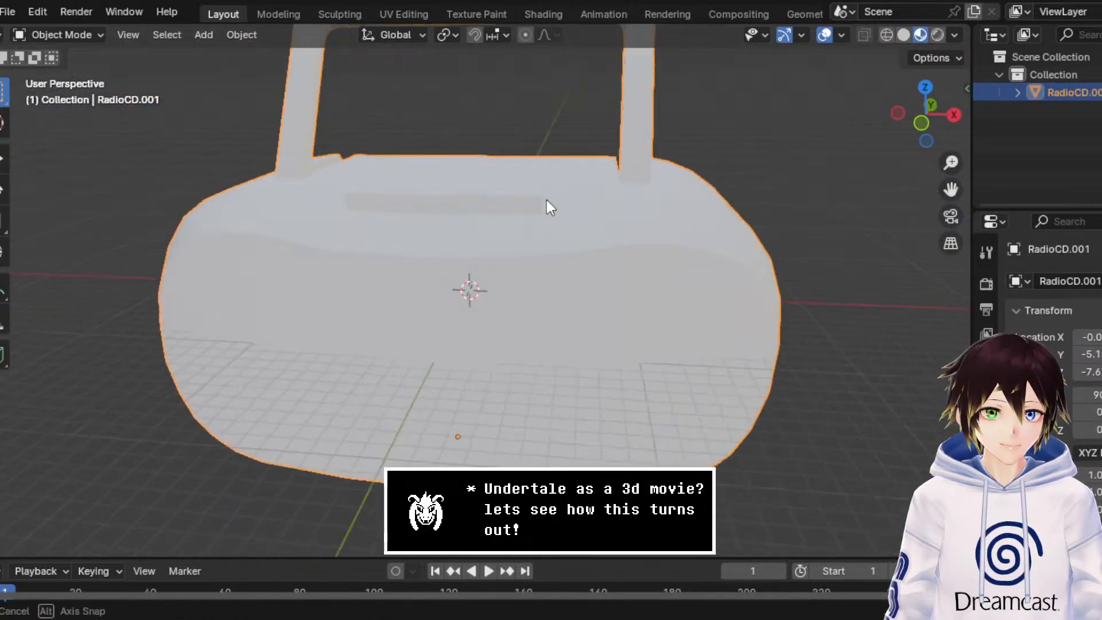
mouse_move(560, 214)
middle_down()
mouse_move(542, 224)
mouse_move(578, 210)
middle_up()
scroll(640, 227, up, 3)
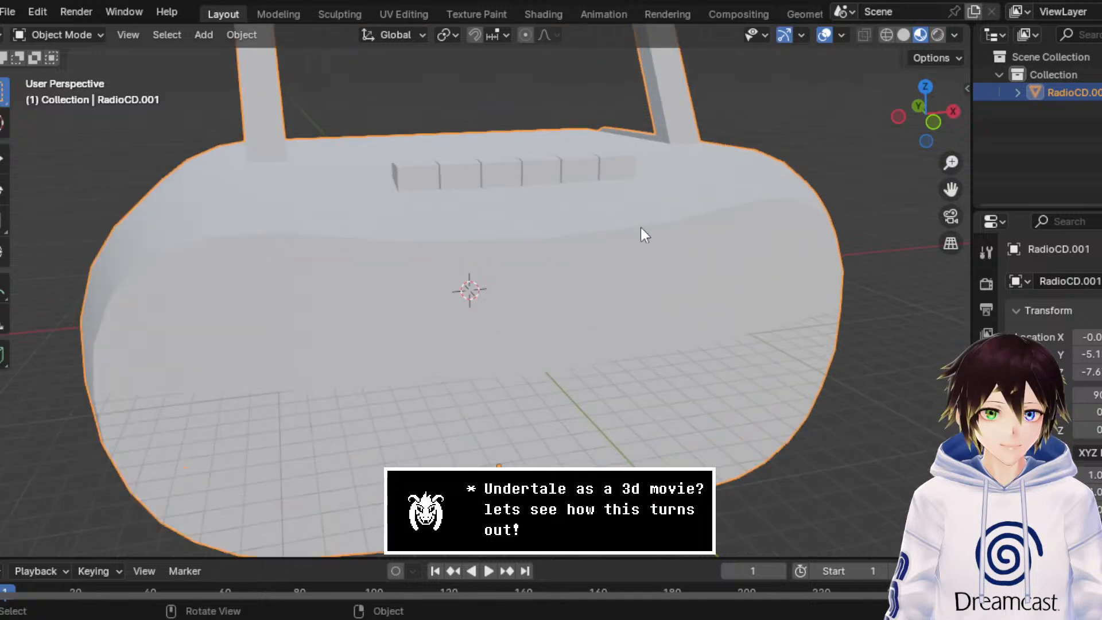
scroll(986, 270, down, 2)
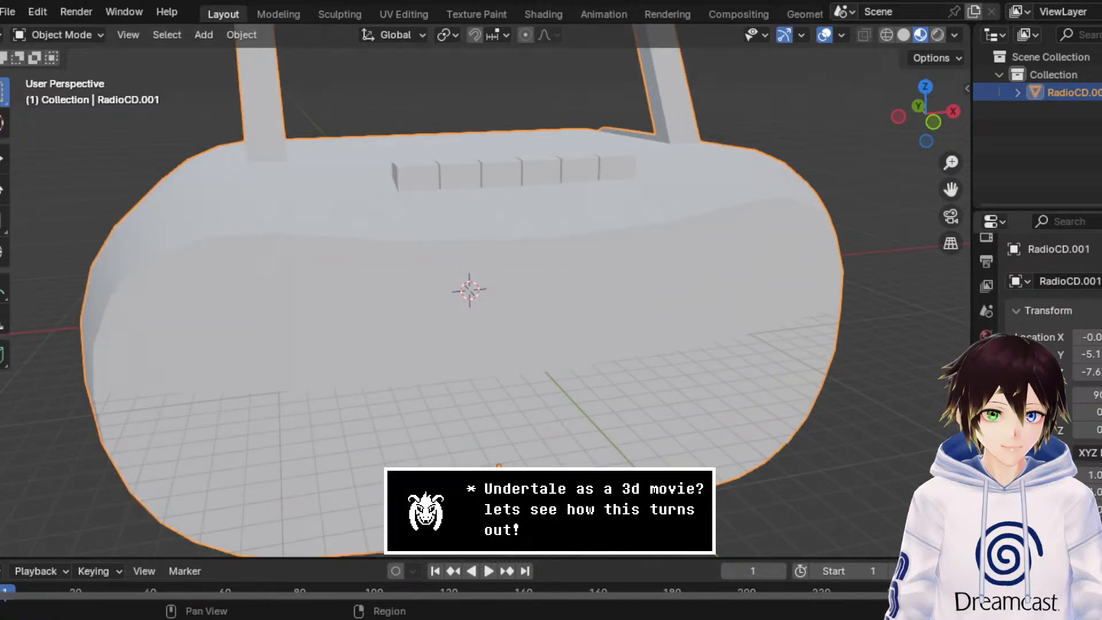
Step: Give the RadioCD material an image texture as its base color, using Radio_BaseColor.png
click(986, 545)
click(1080, 500)
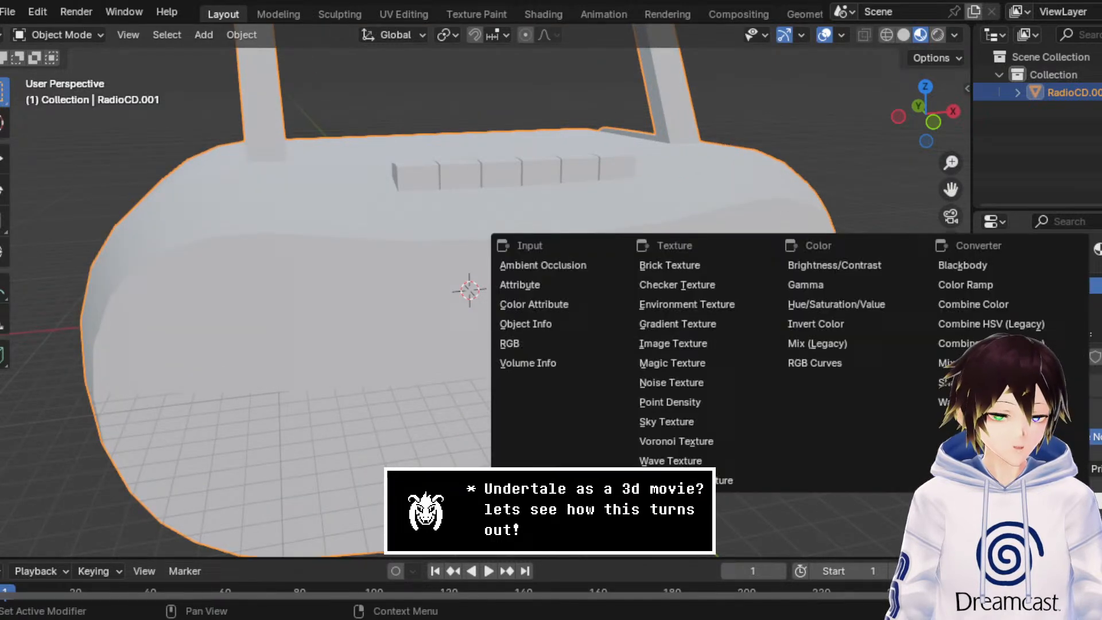
click(683, 357)
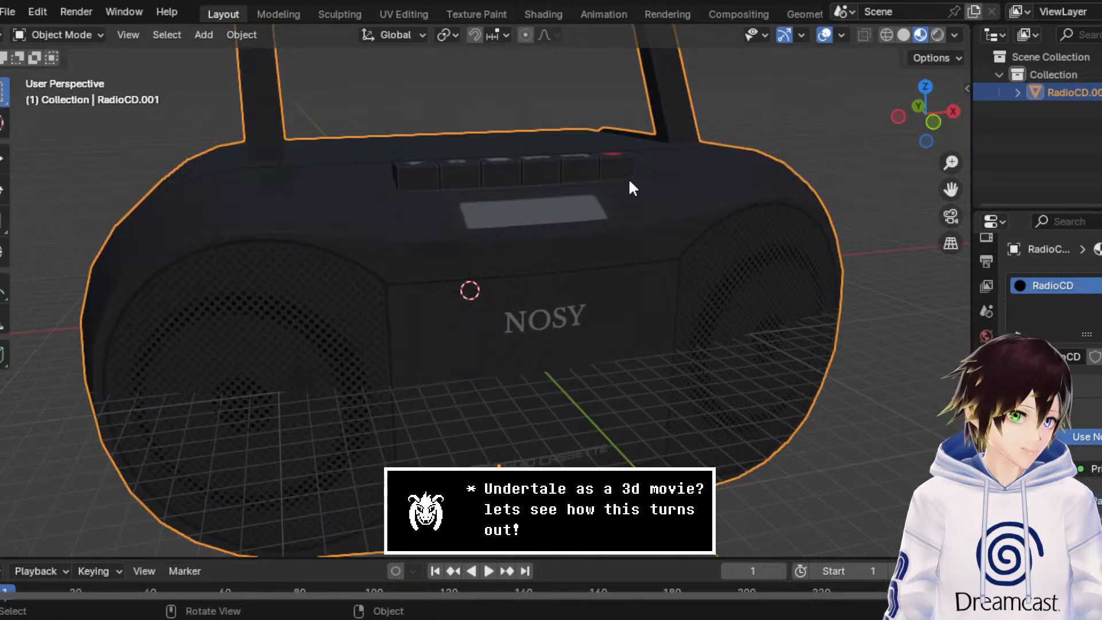
middle_drag(629, 180, 644, 199)
scroll(616, 174, down, 3)
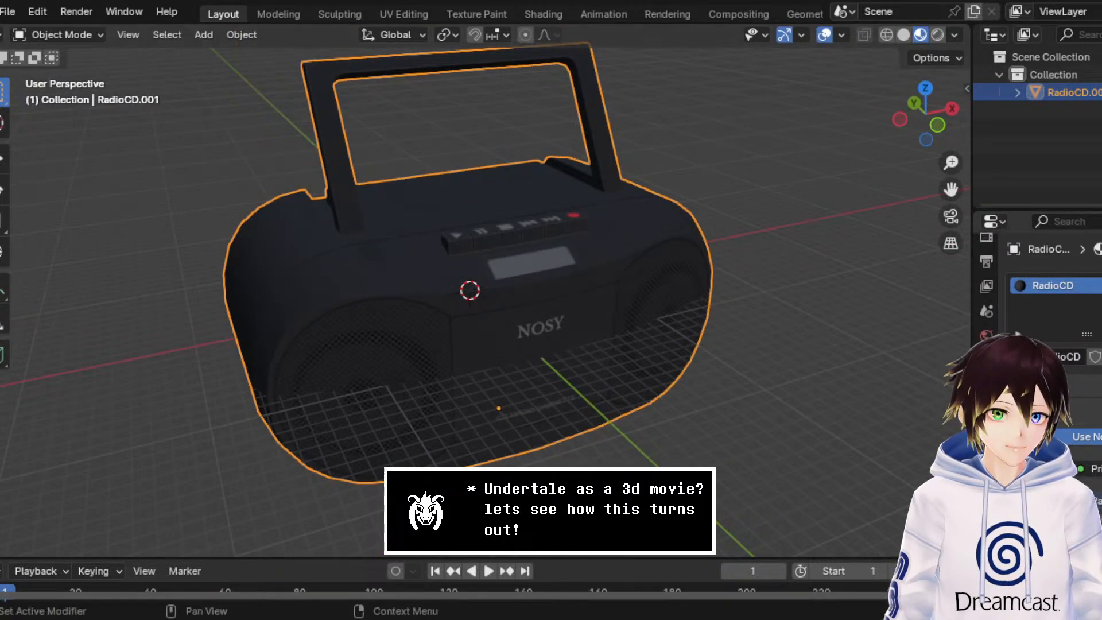
scroll(1053, 286, down, 6)
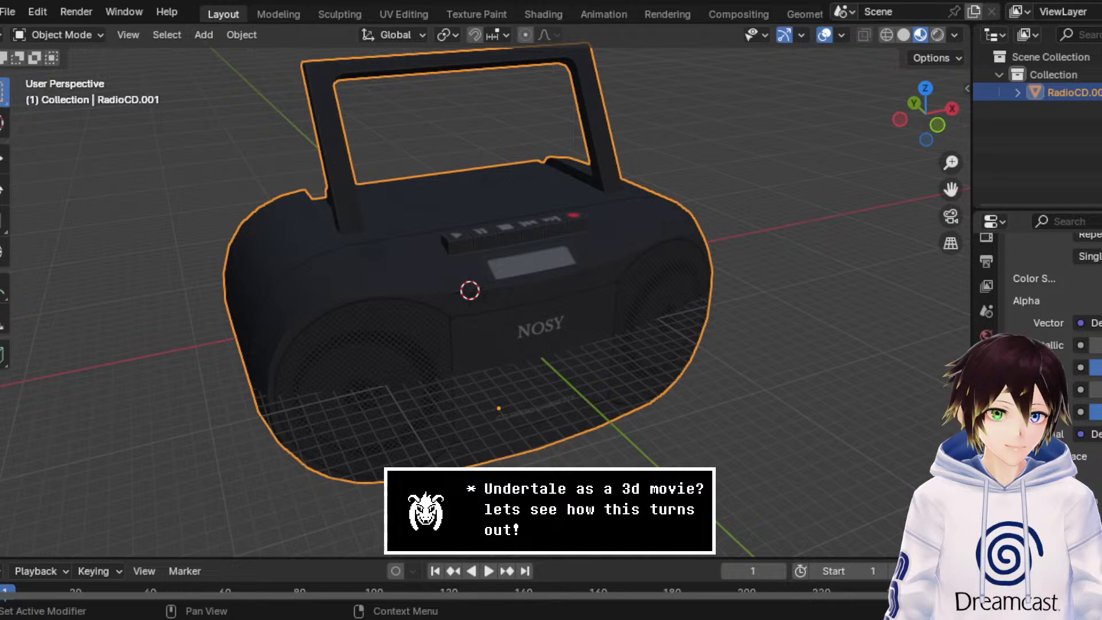
Step: Switch to the Shading workspace and spread the Image Texture and Material Output nodes away from the Principled BSDF
click(543, 13)
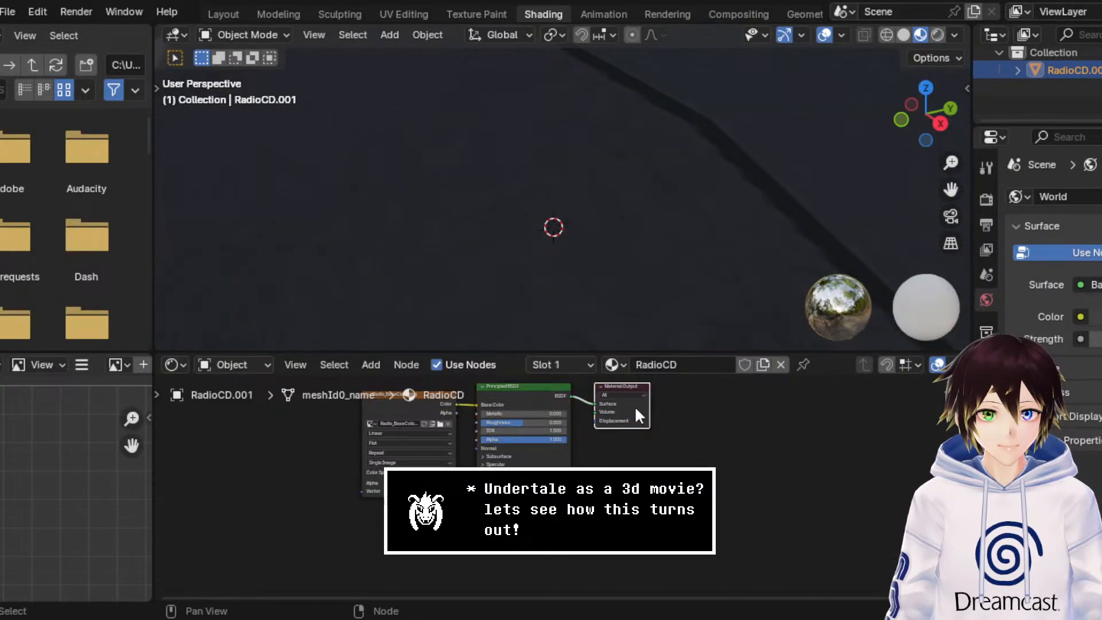
drag(634, 405, 831, 464)
drag(430, 424, 344, 427)
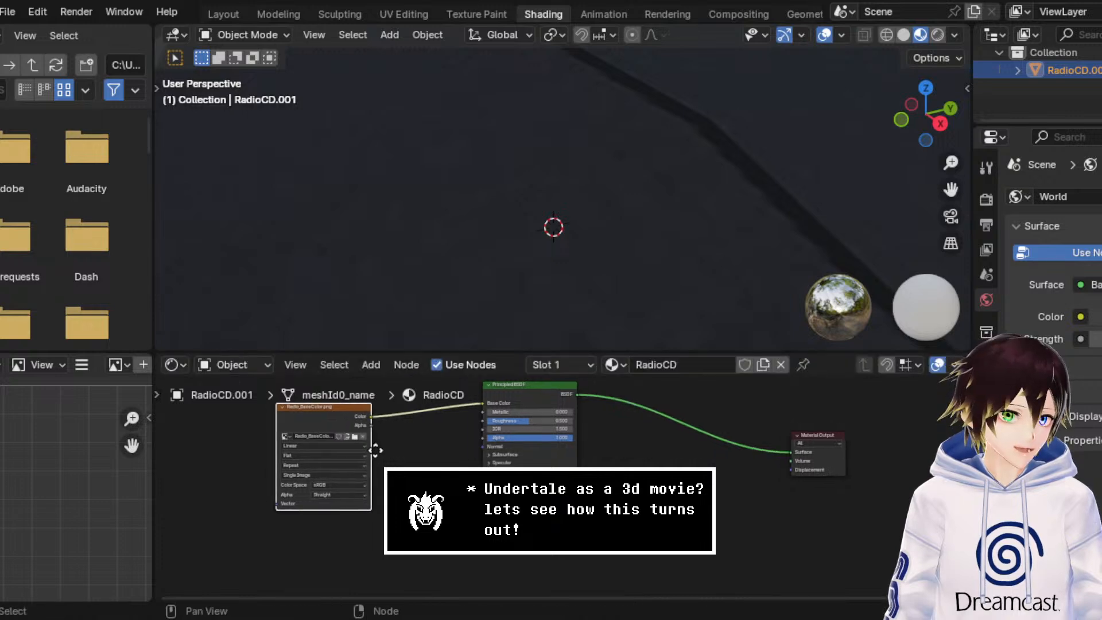
Step: Expand the Principled BSDF's Coat settings and duplicate the Radio_BaseColor image texture node
scroll(407, 446, up, 3)
middle_drag(408, 447, 505, 457)
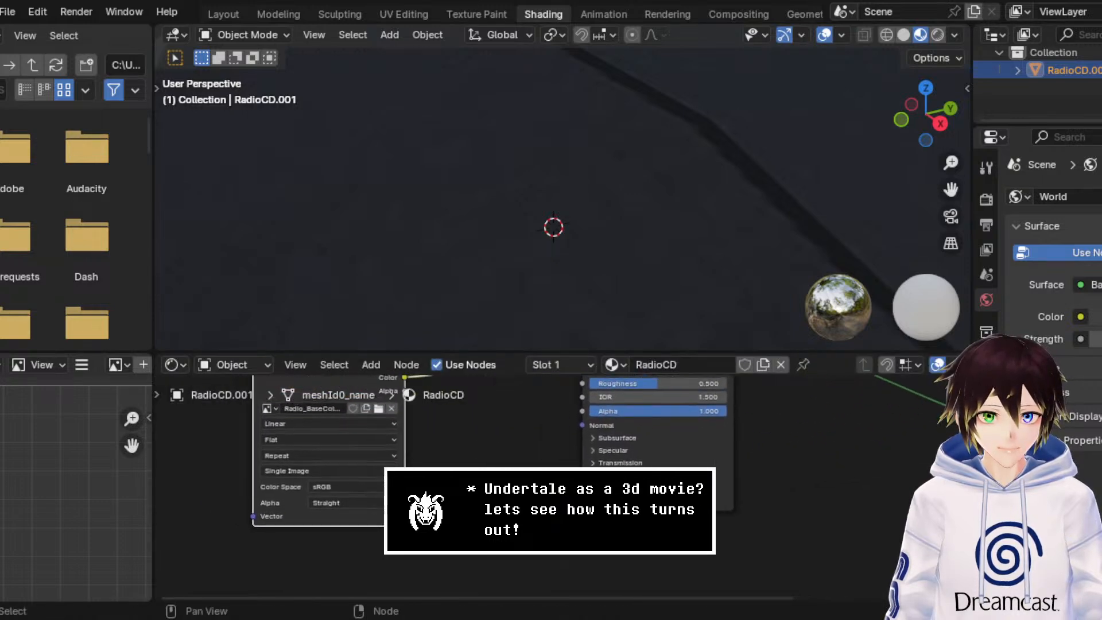
click(599, 475)
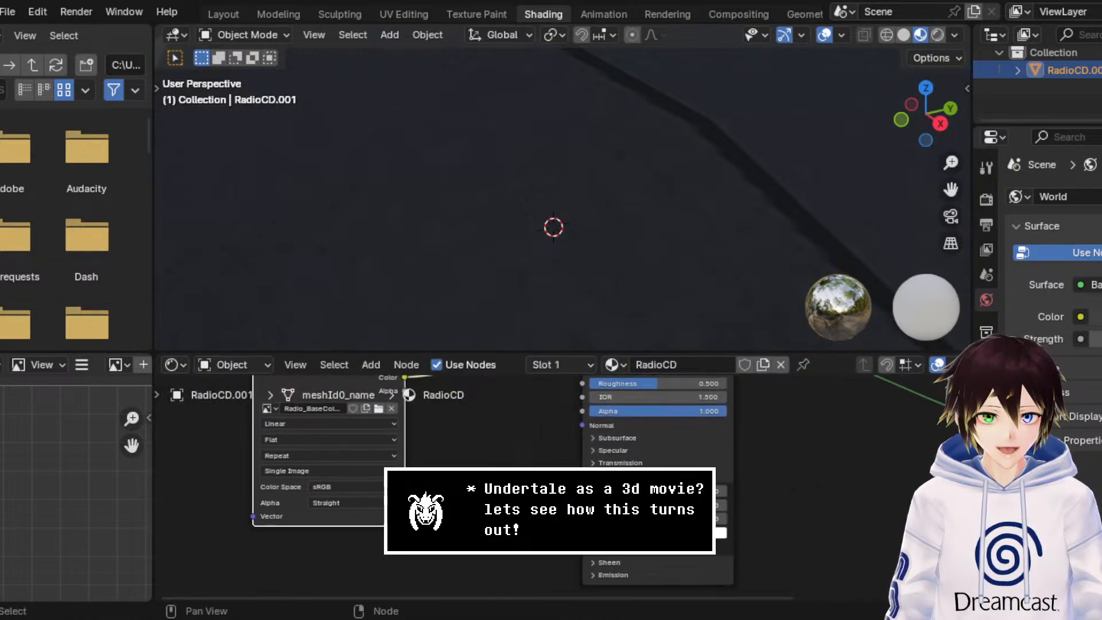
middle_drag(395, 540, 507, 445)
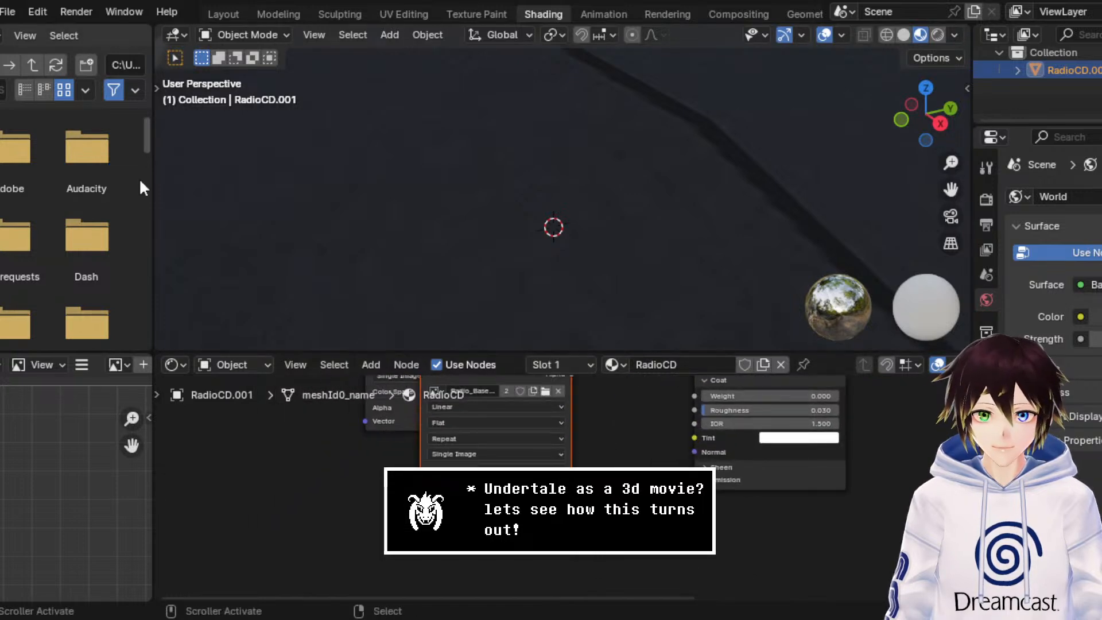
Step: Close the file browser and image editor areas to enlarge the 3D view and node editor
right_click(97, 39)
click(77, 178)
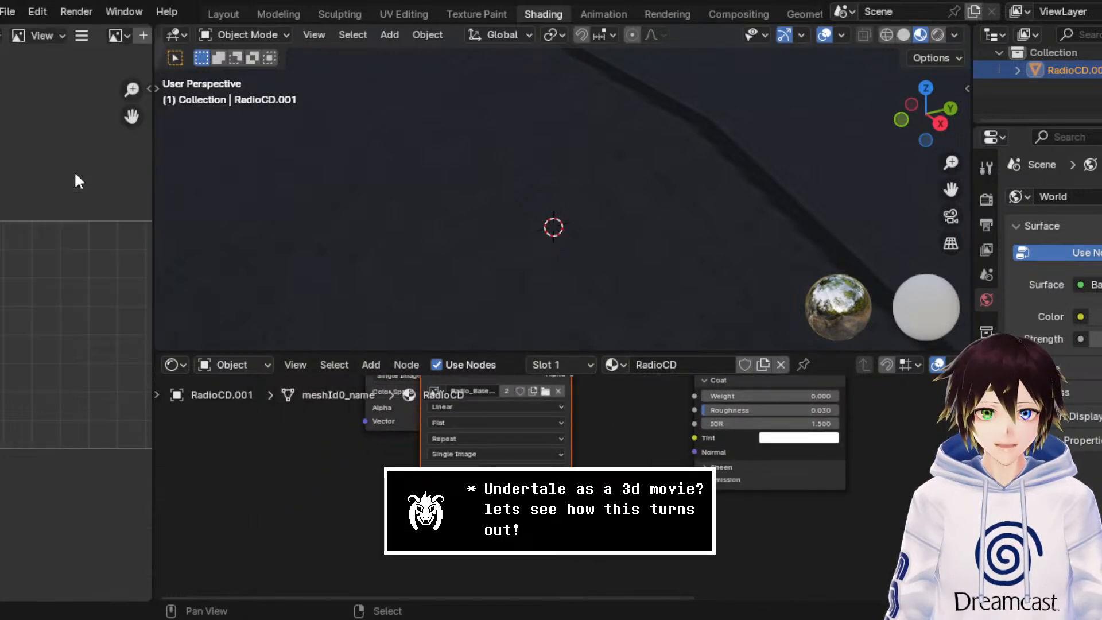
right_click(95, 41)
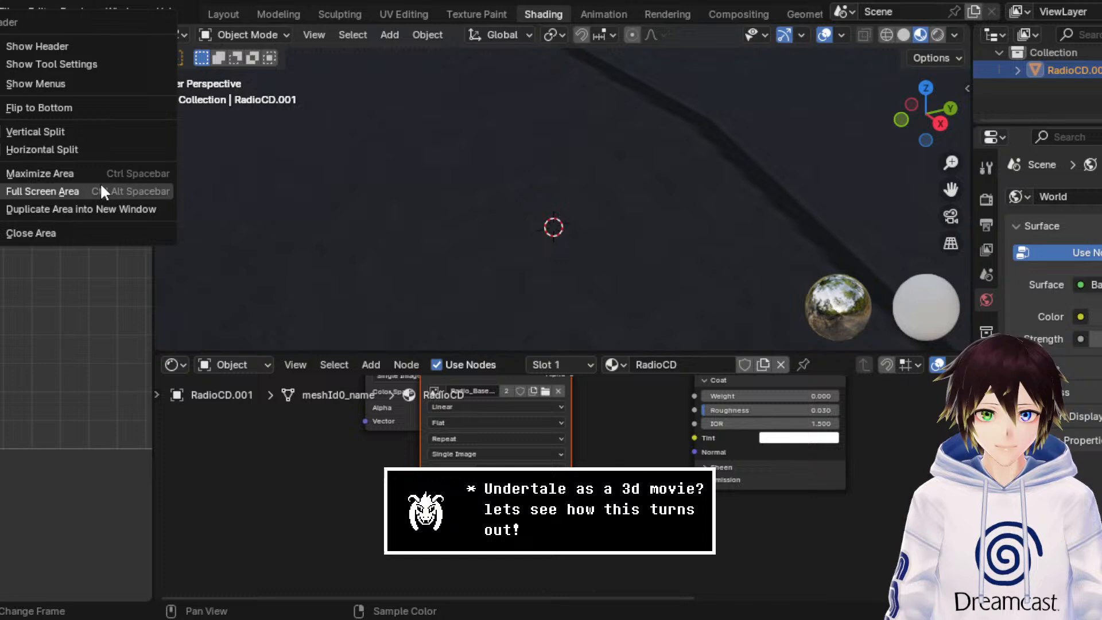
click(91, 230)
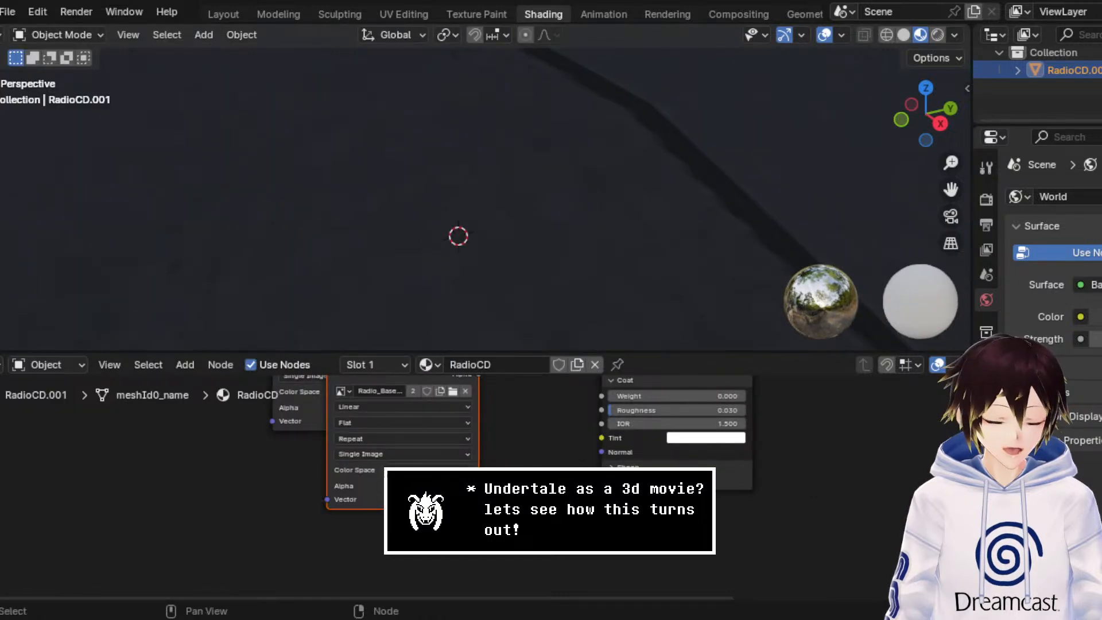
Step: Place the duplicated image texture node below the original and replace its image with Radio_Normal.png
drag(463, 505, 408, 539)
middle_drag(379, 383, 425, 465)
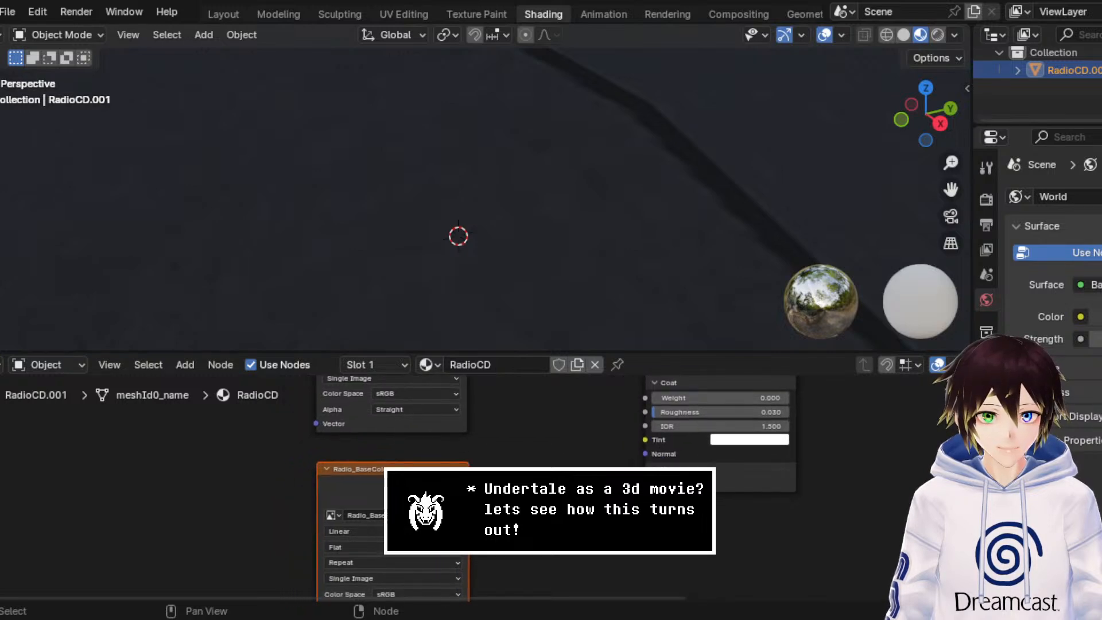
click(456, 515)
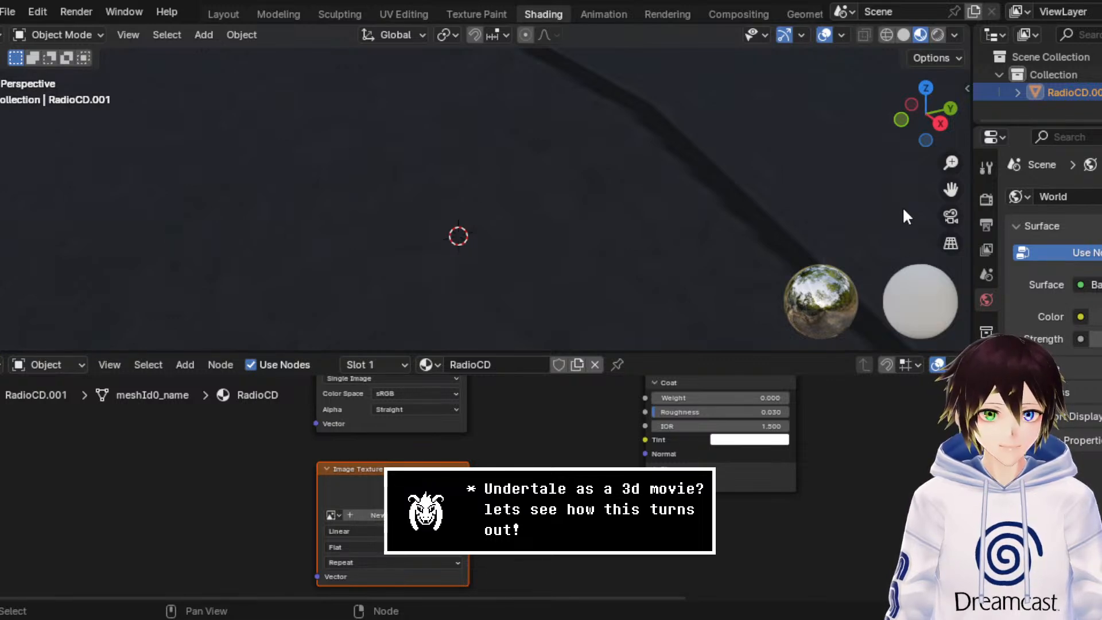
double_click(677, 178)
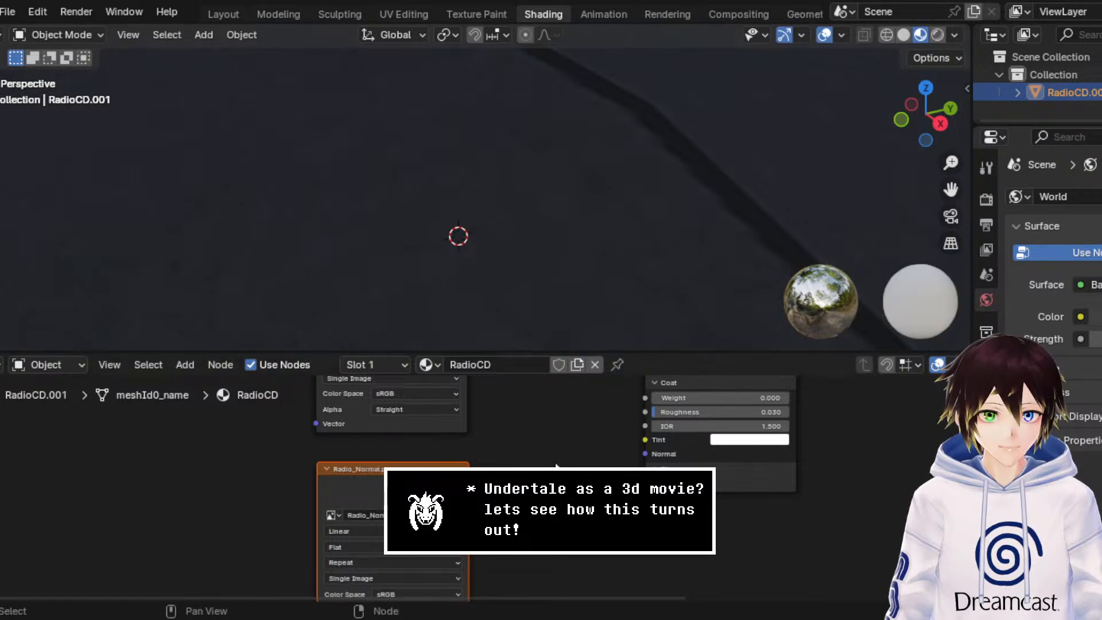
Step: Add a Bump node with the Radio_Normal color feeding its Strength, and link its Normal output to the Coat Normal
drag(469, 484, 535, 461)
text(bump)
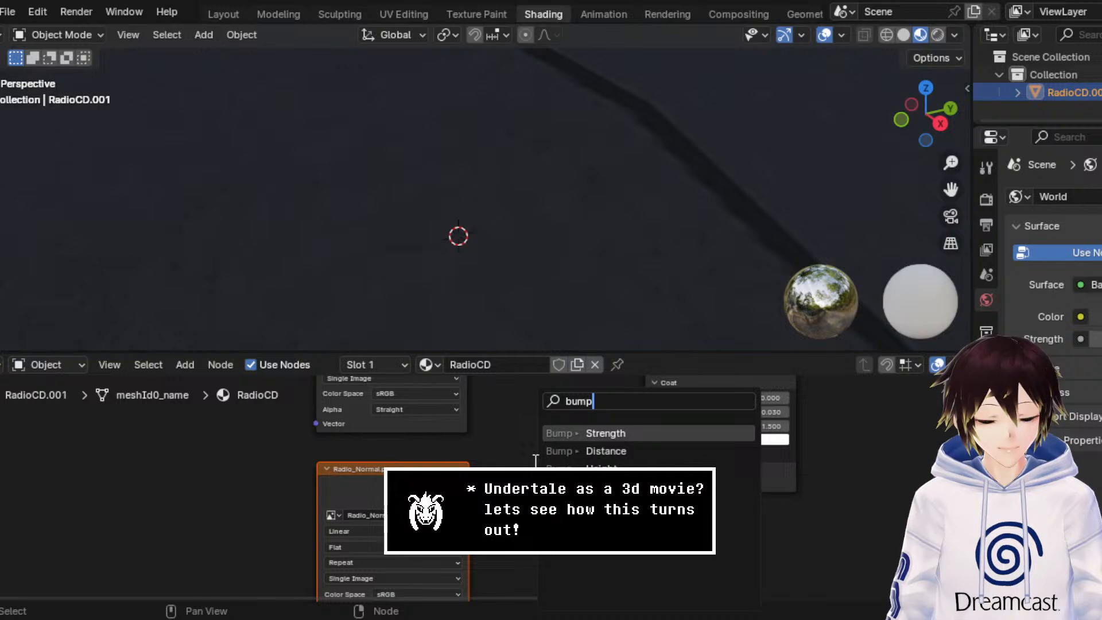
key(Return)
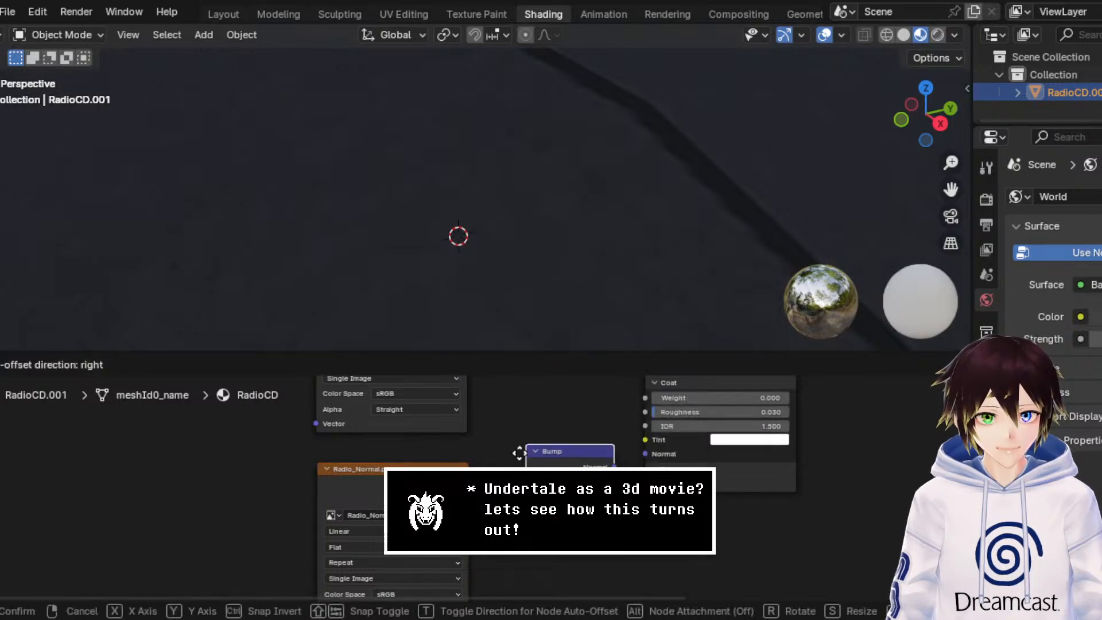
click(508, 446)
drag(595, 462, 645, 453)
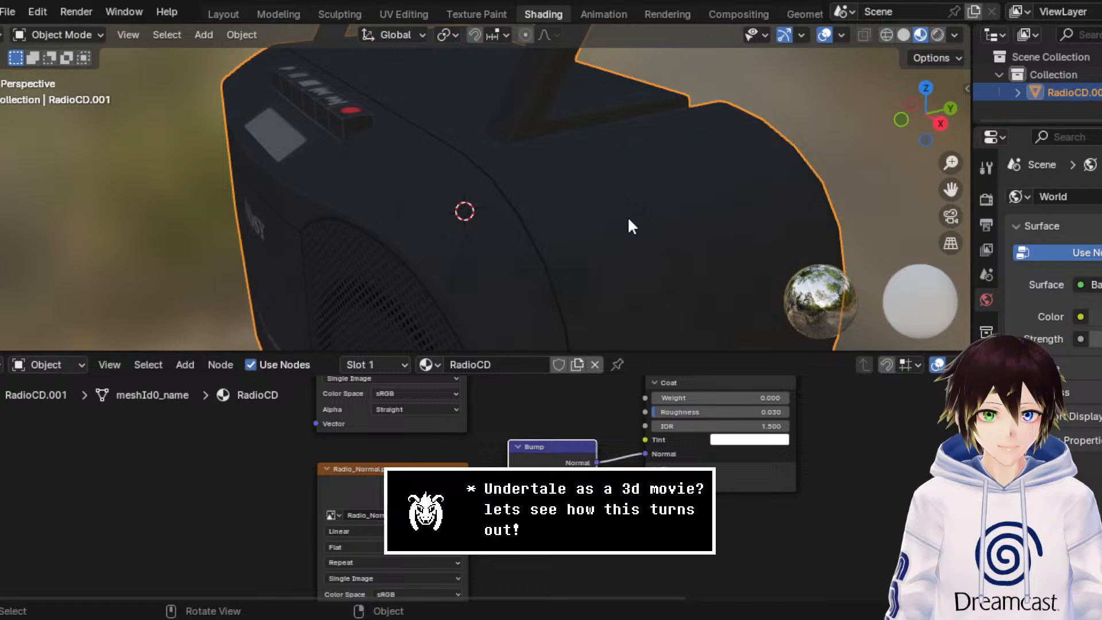
Step: Examine the radio's textured front and show the scene's render properties
middle_drag(629, 225, 611, 171)
click(985, 199)
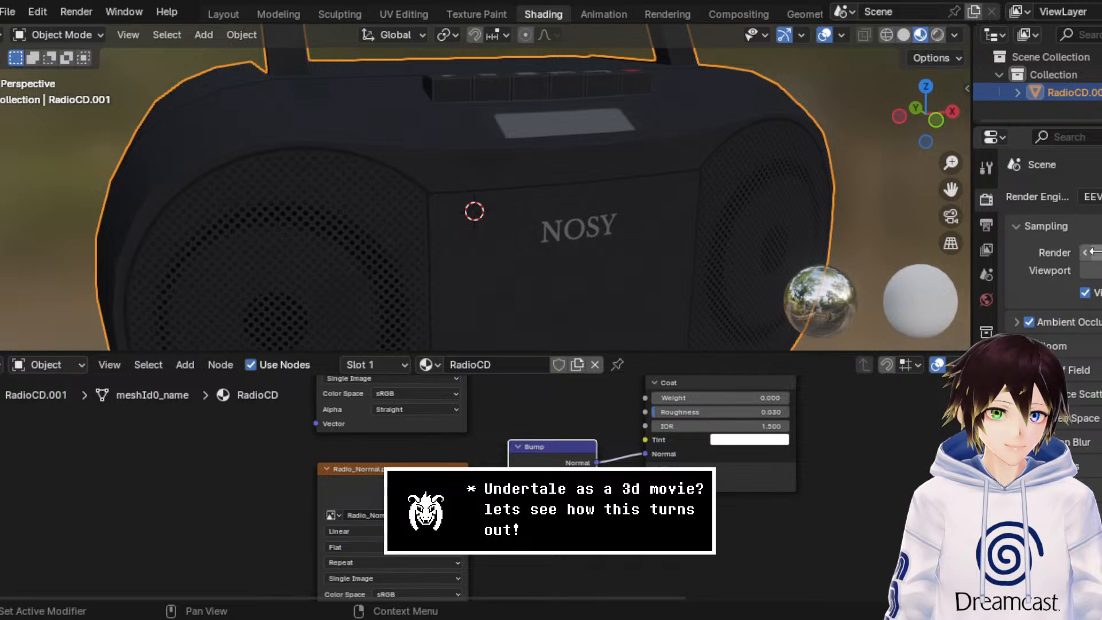
middle_drag(786, 212, 614, 283)
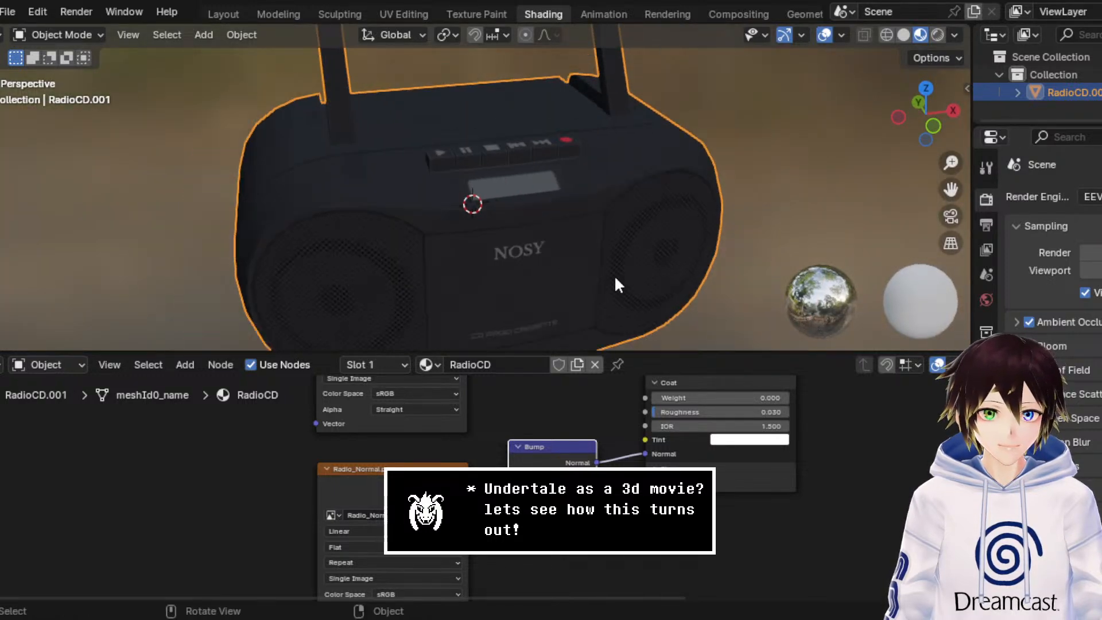
Step: Move the Radio_Normal and Bump nodes lower and the base color texture node higher to make room between them
middle_drag(569, 440, 546, 503)
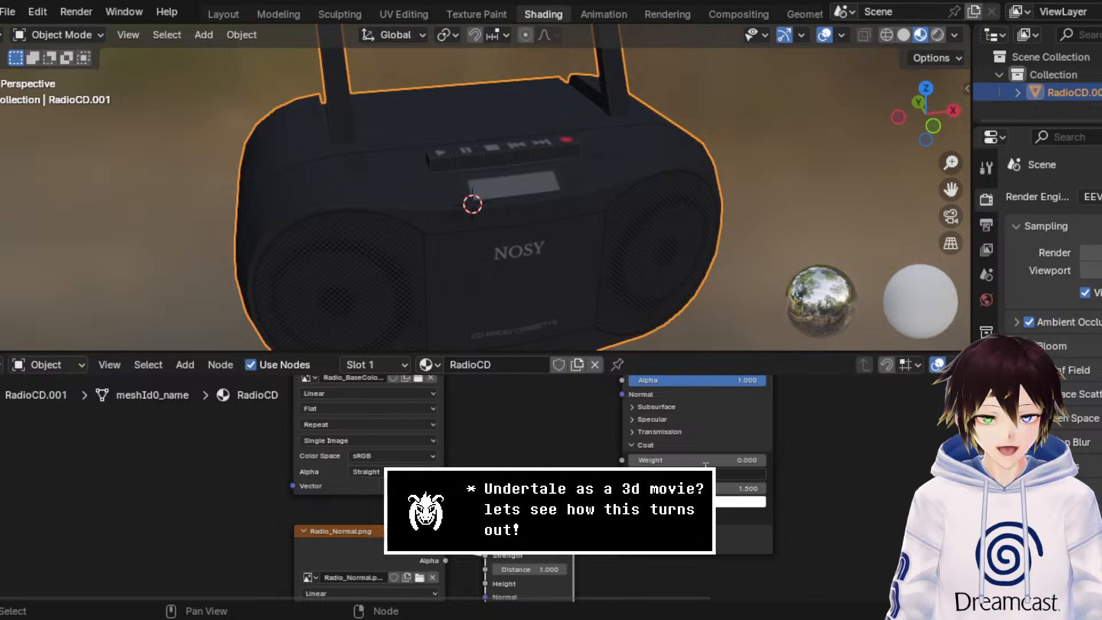
click(575, 463)
middle_drag(493, 474, 526, 440)
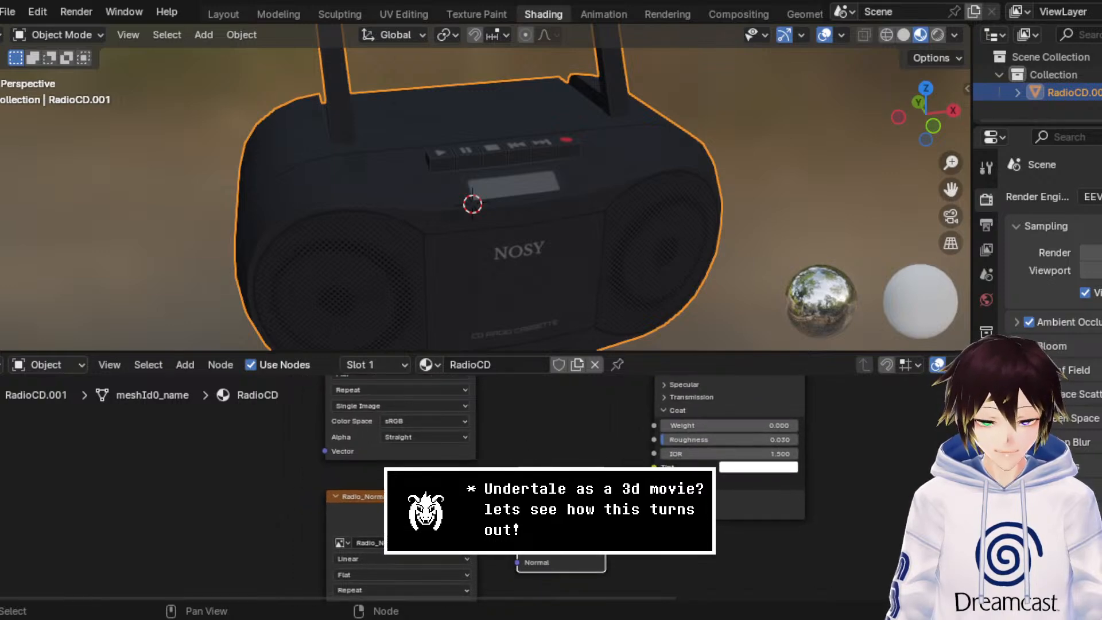
drag(629, 555, 402, 504)
key(g)
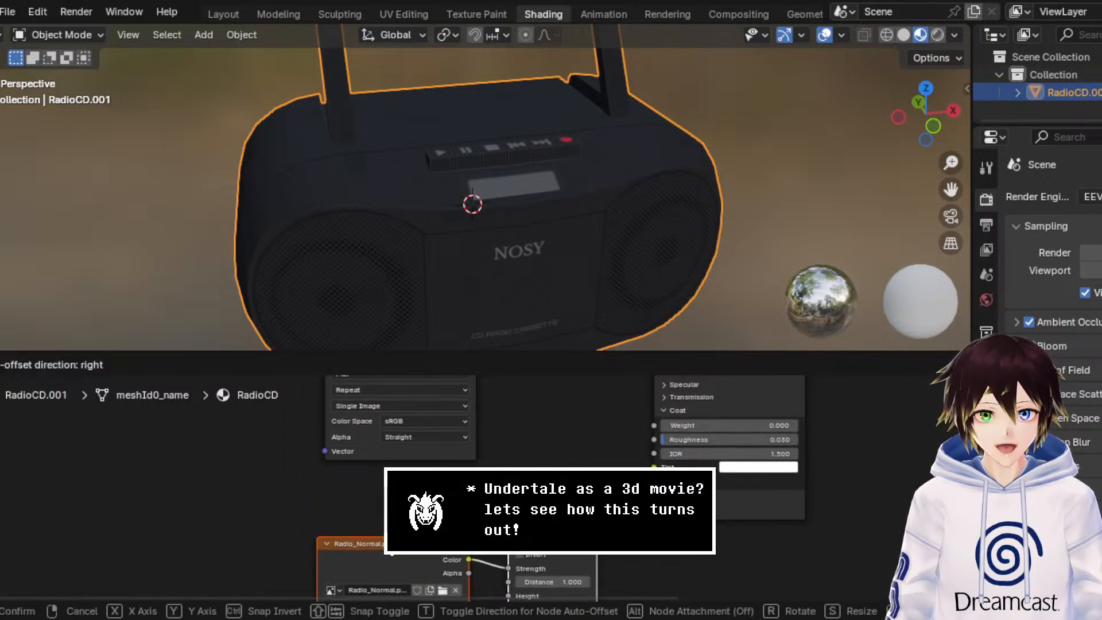
click(391, 546)
middle_drag(428, 433, 525, 578)
drag(482, 457, 464, 443)
middle_drag(520, 551, 481, 369)
click(483, 511)
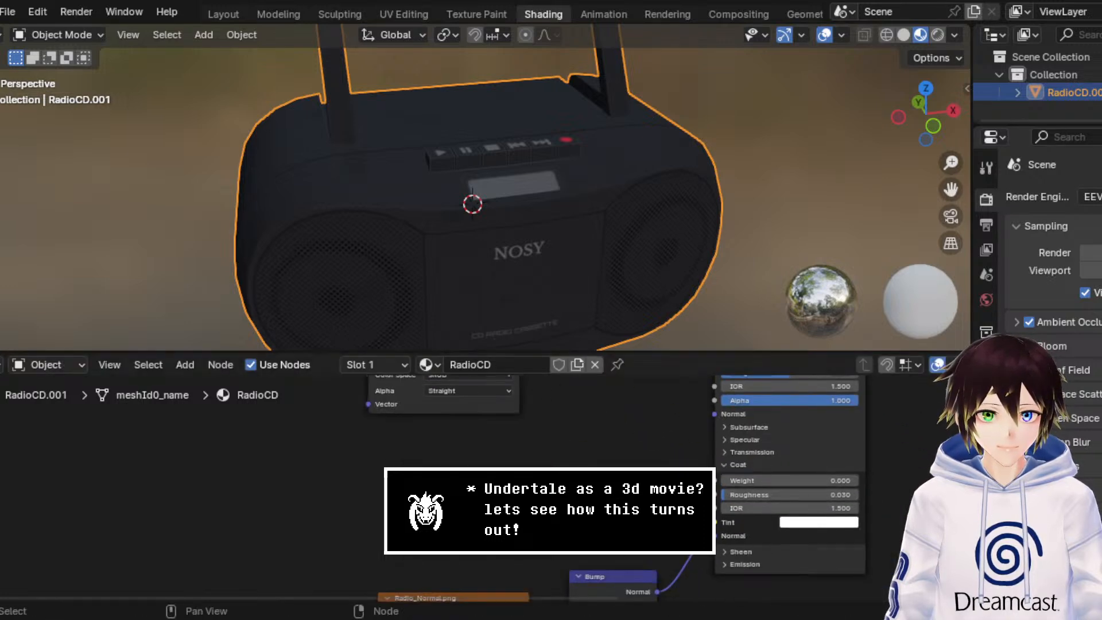
Step: Duplicate the Radio_Normal image texture node, place the copy in free space, and replace its image with Radio_Roughness.png
middle_drag(483, 537, 483, 435)
click(461, 508)
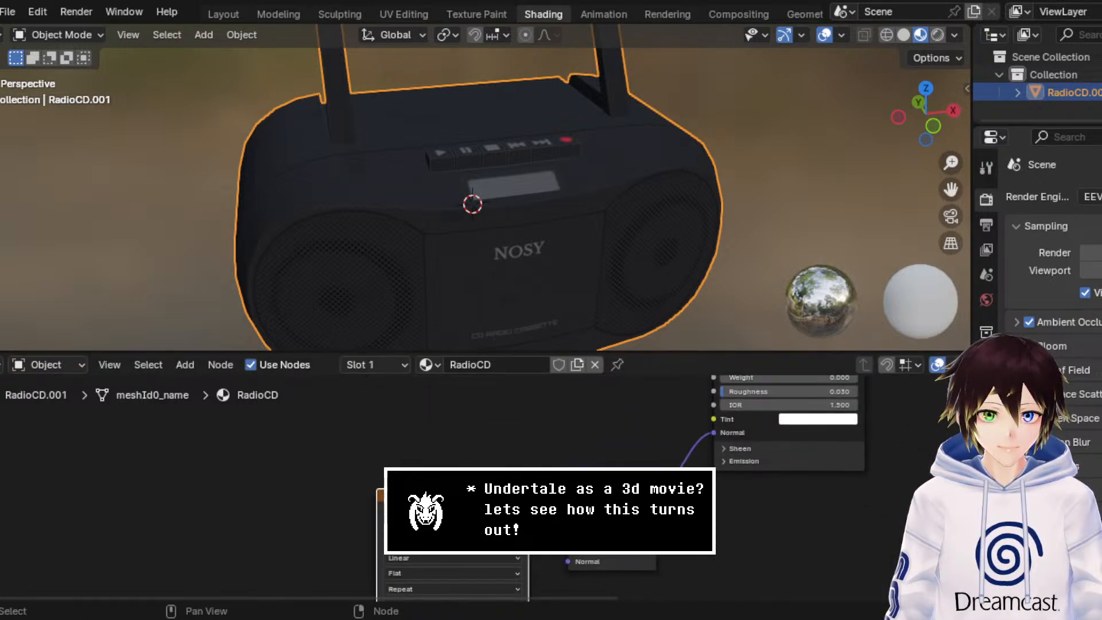
key(ctrl+c)
key(ctrl+v)
middle_drag(461, 500, 498, 552)
drag(550, 543, 326, 470)
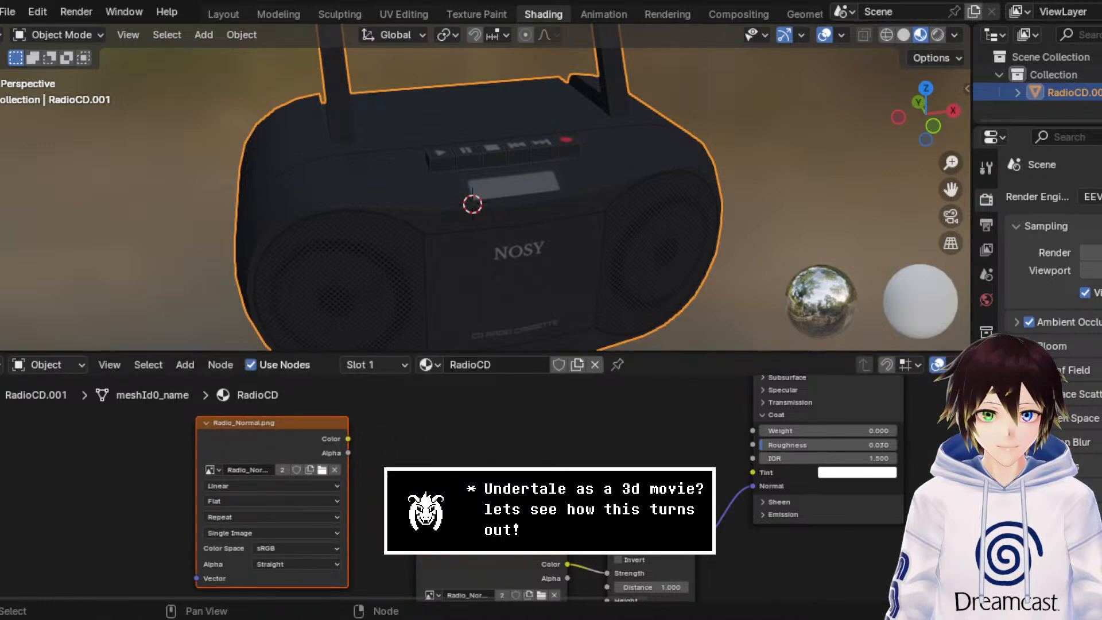
click(333, 470)
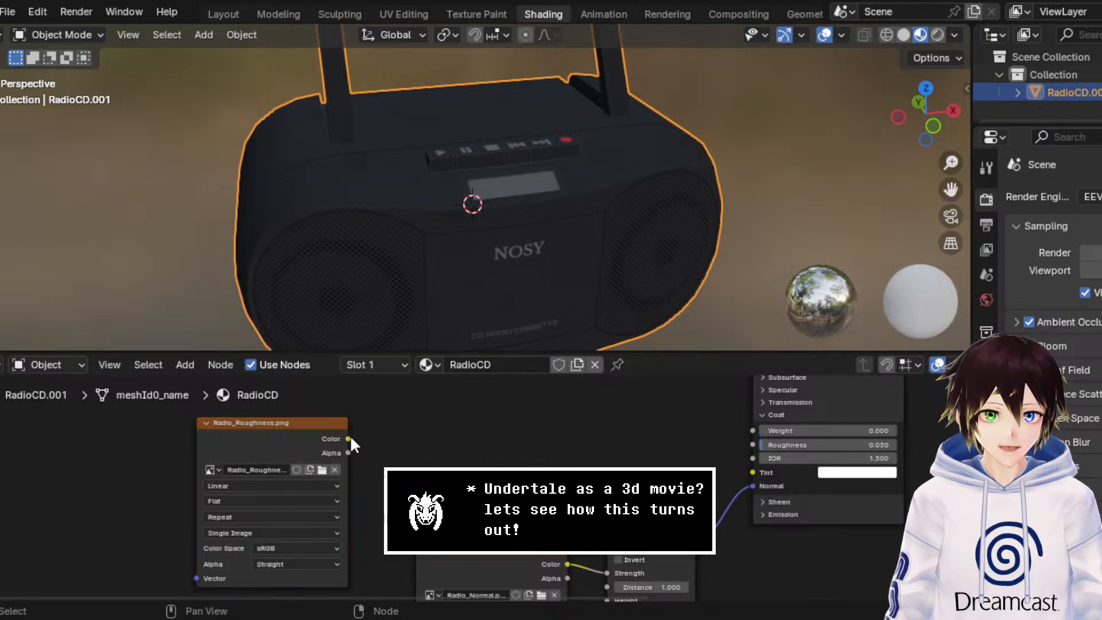
Step: Link the Radio_Roughness texture's Color output to the Principled BSDF's Coat Roughness and check the radio's shading
drag(348, 439, 747, 440)
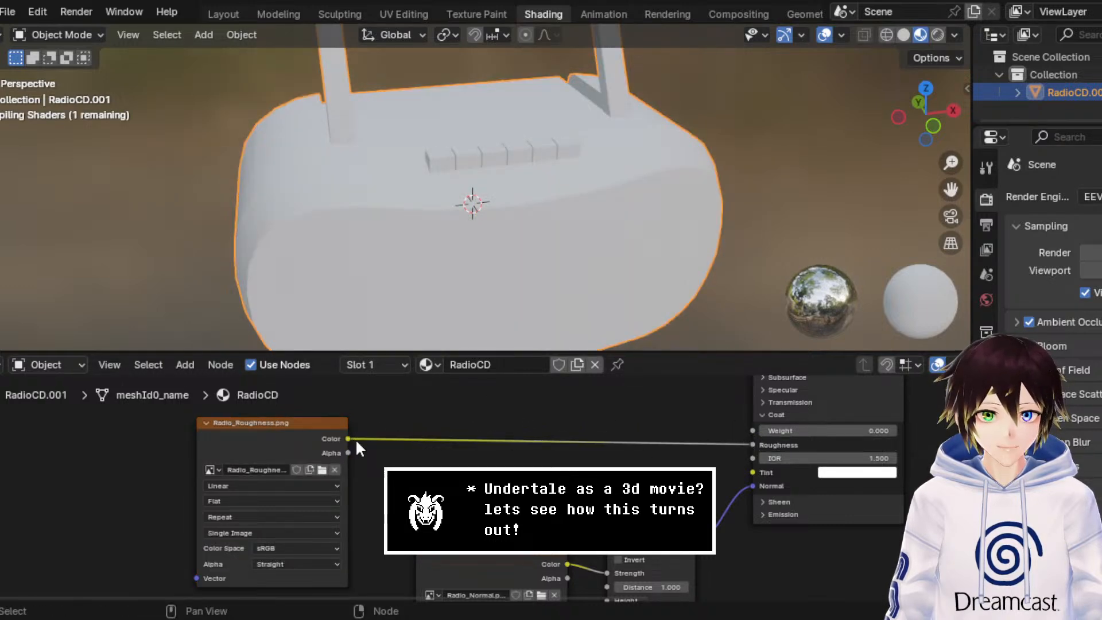
drag(270, 453, 291, 443)
mouse_move(533, 230)
middle_down()
mouse_move(655, 215)
mouse_move(555, 224)
middle_up()
scroll(569, 227, down, 3)
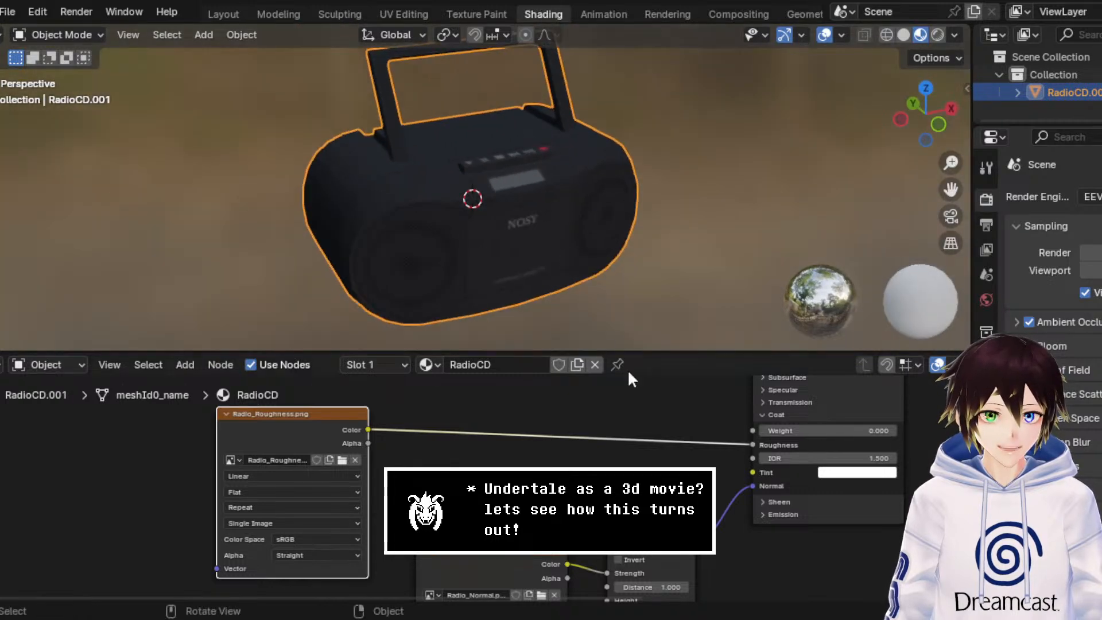
middle_drag(683, 435, 626, 489)
scroll(753, 448, up, 2)
middle_drag(752, 447, 729, 489)
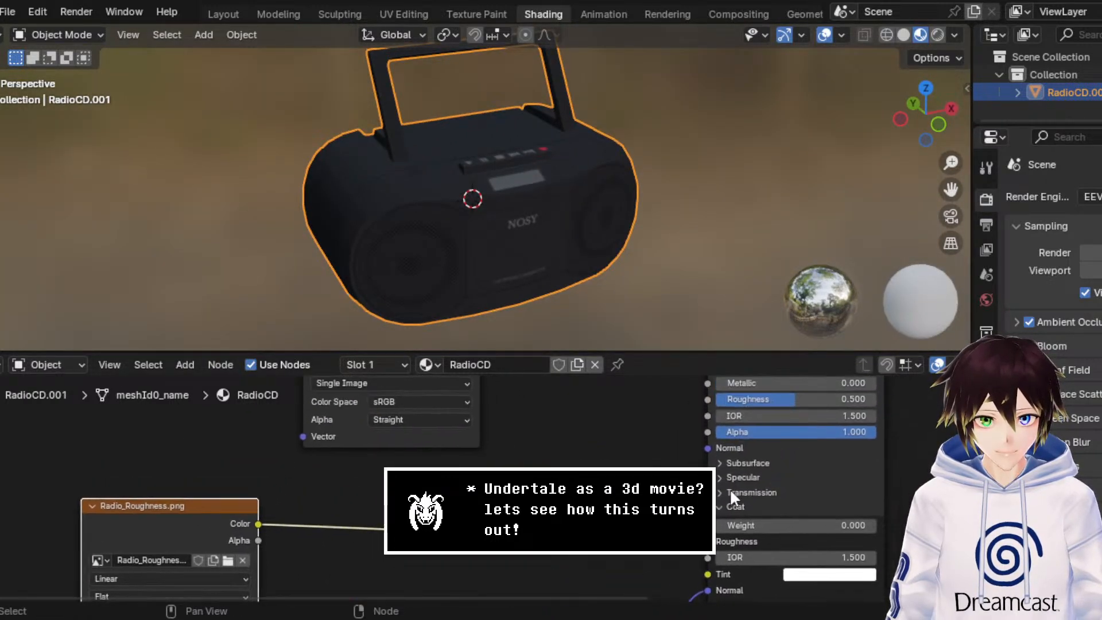
Step: Disconnect the Radio_Roughness and Bump nodes from the Principled BSDF's Coat inputs and collapse its Coat section
middle_drag(782, 411, 782, 447)
middle_drag(681, 515, 693, 436)
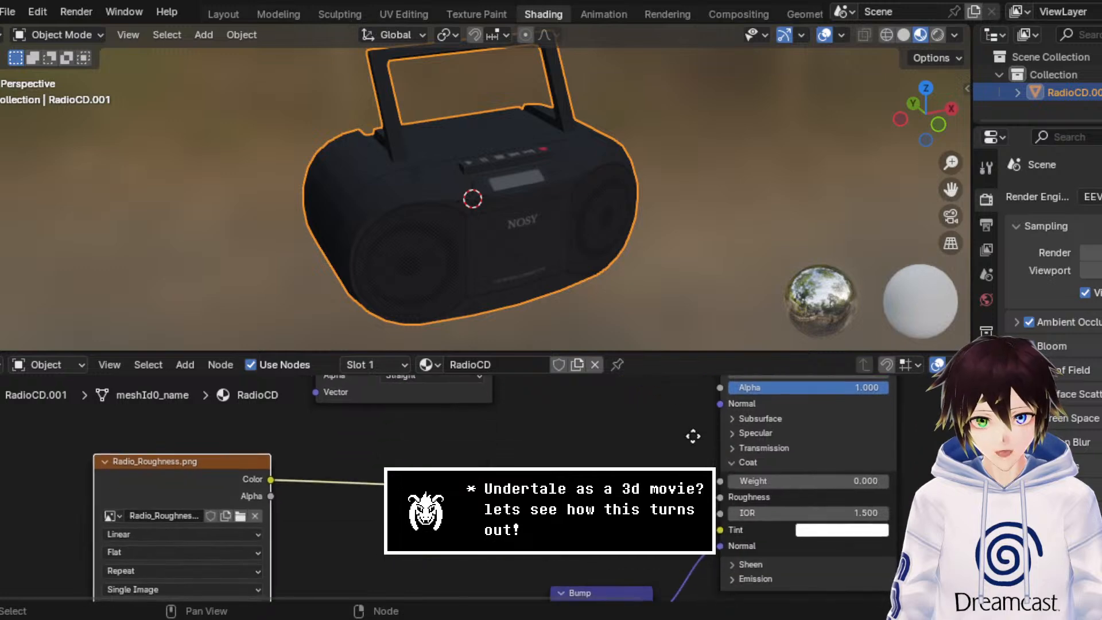
shift+right_drag(618, 459, 625, 512)
drag(603, 478, 653, 533)
key(x)
middle_drag(698, 581, 696, 515)
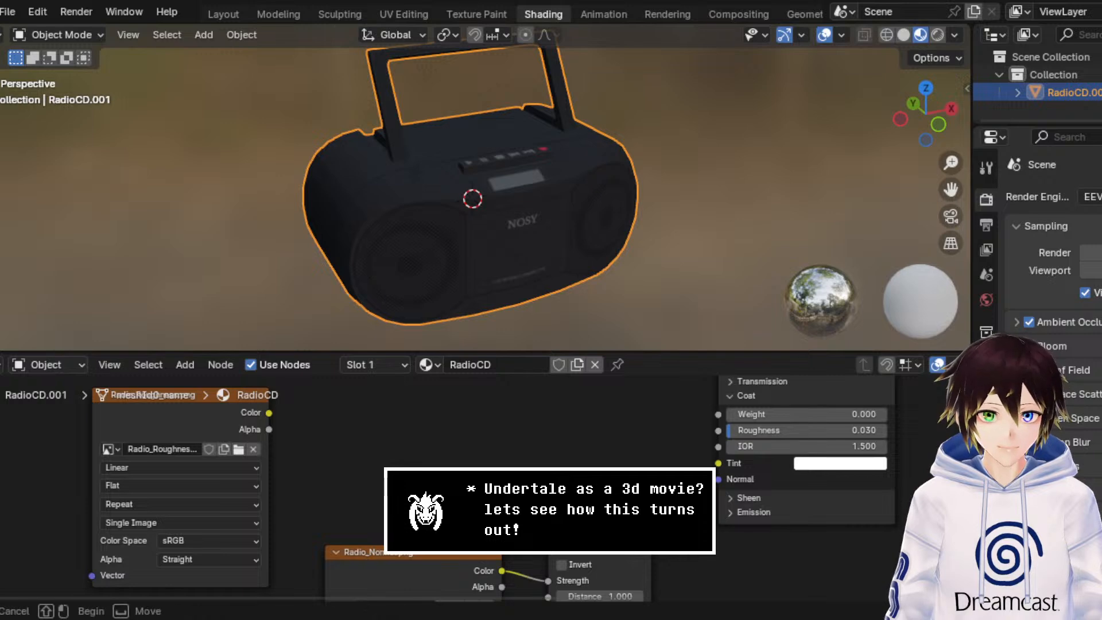
click(733, 394)
Step: Link the Bump node's Normal output to the Principled BSDF's main Normal input
middle_drag(657, 458, 669, 527)
scroll(669, 529, down, 3)
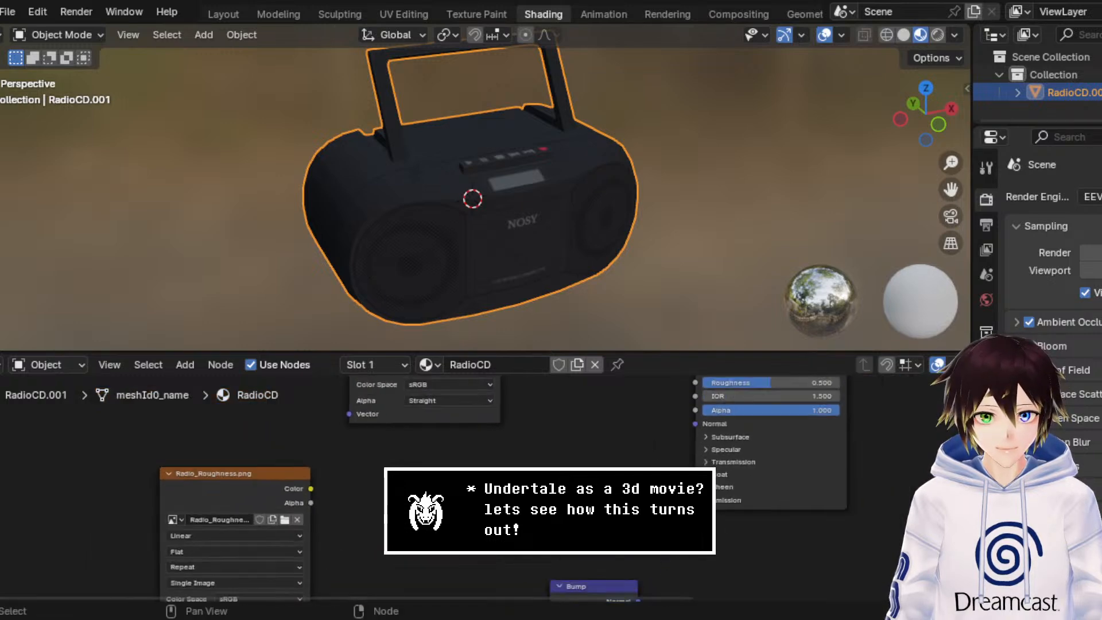
drag(625, 591, 678, 428)
middle_drag(569, 435, 569, 297)
scroll(578, 468, up, 4)
scroll(539, 464, down, 3)
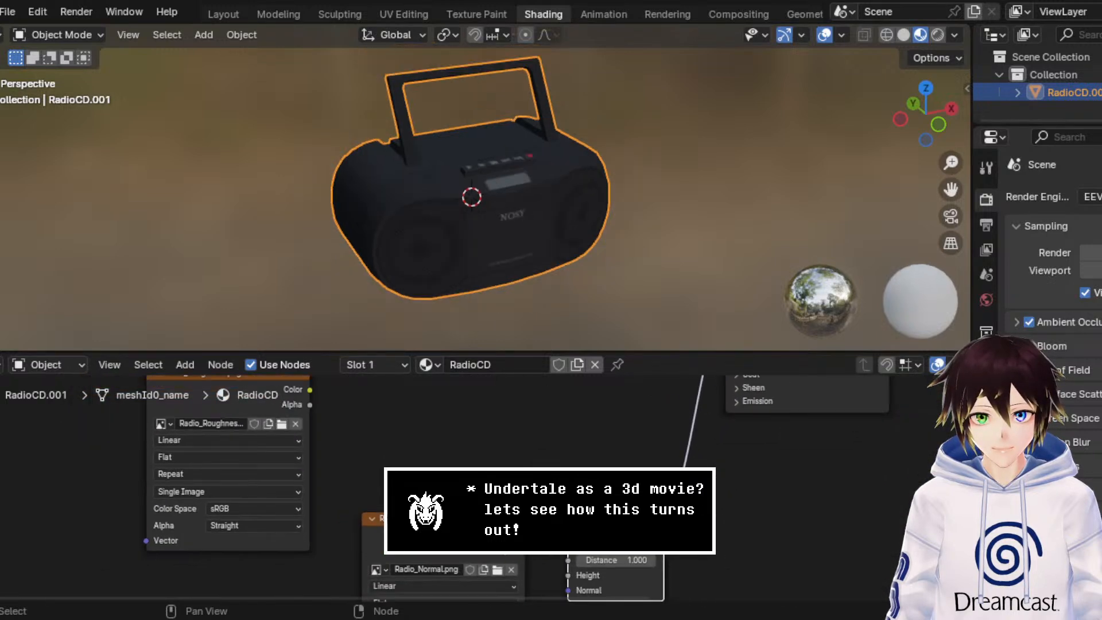
middle_drag(539, 465, 533, 403)
scroll(465, 506, up, 3)
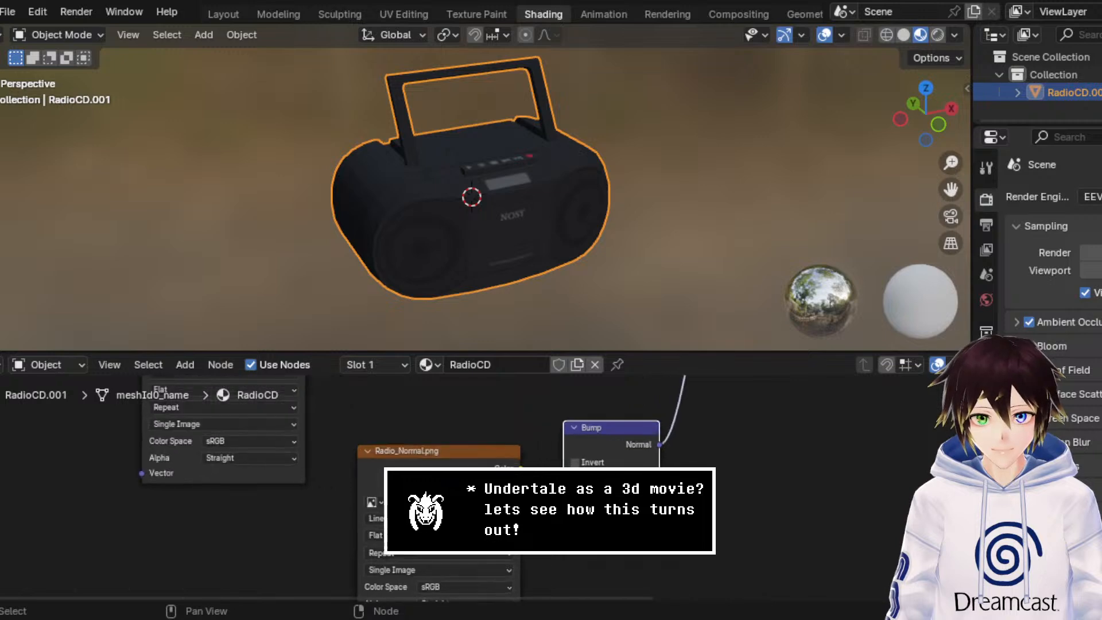
drag(521, 468, 472, 436)
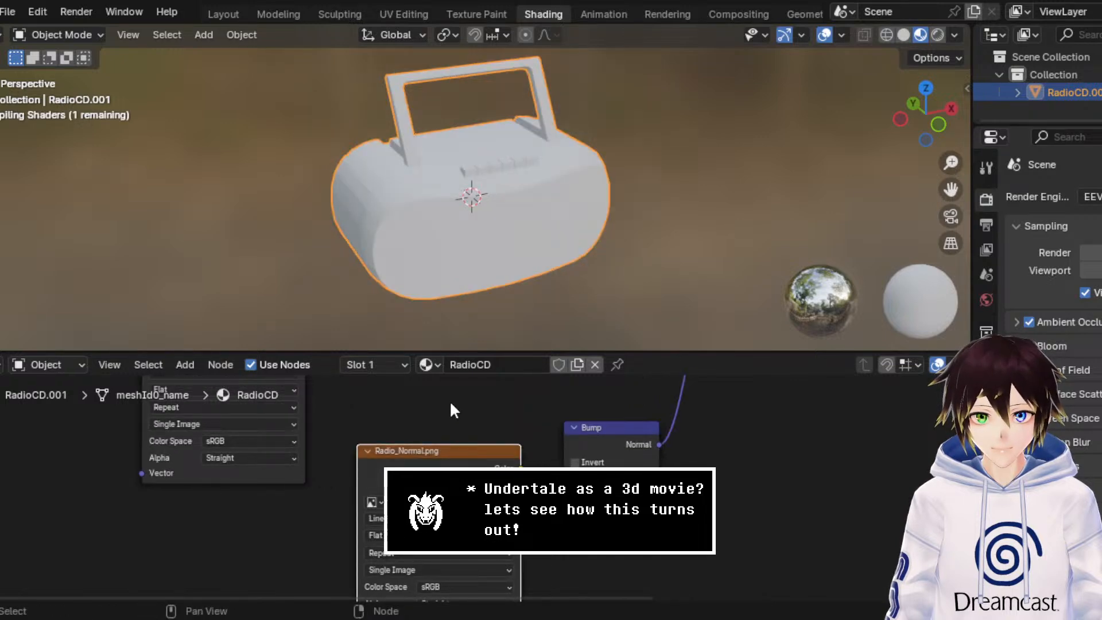
Step: Examine the radio's shading up close, switching the viewport to Solid shading and back to Material Preview
middle_drag(450, 402, 417, 555)
scroll(494, 170, up, 4)
middle_drag(494, 170, 539, 184)
scroll(538, 185, down, 2)
click(92, 35)
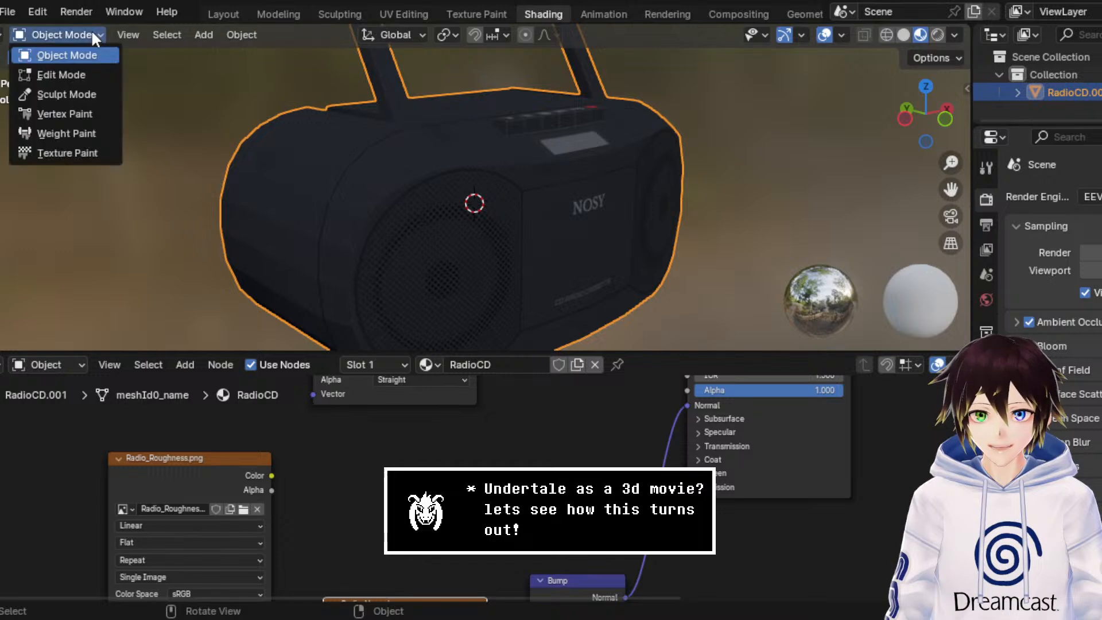
click(905, 35)
click(919, 34)
Step: Delete the Bump node between Radio_Normal and the Principled BSDF
mouse_move(708, 456)
middle_down()
mouse_move(690, 436)
mouse_move(669, 310)
middle_up()
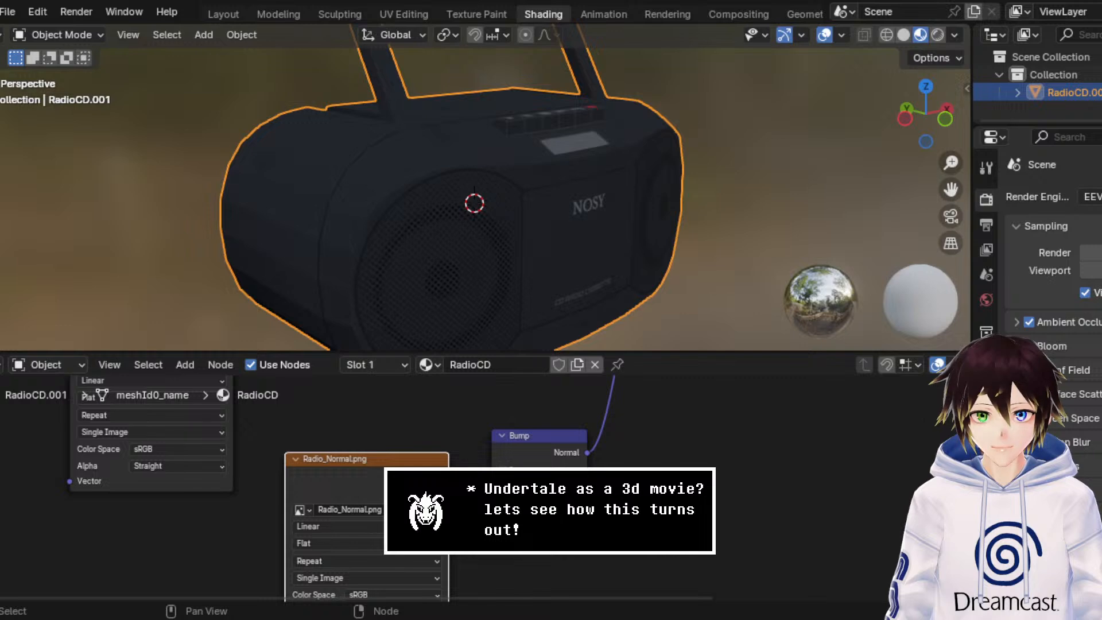
click(549, 469)
key(x)
Step: Try linking Radio_Normal's Color directly to the Principled BSDF's Normal, and remove the Radio_Normal texture node
middle_drag(551, 464, 515, 542)
scroll(515, 539, down, 1)
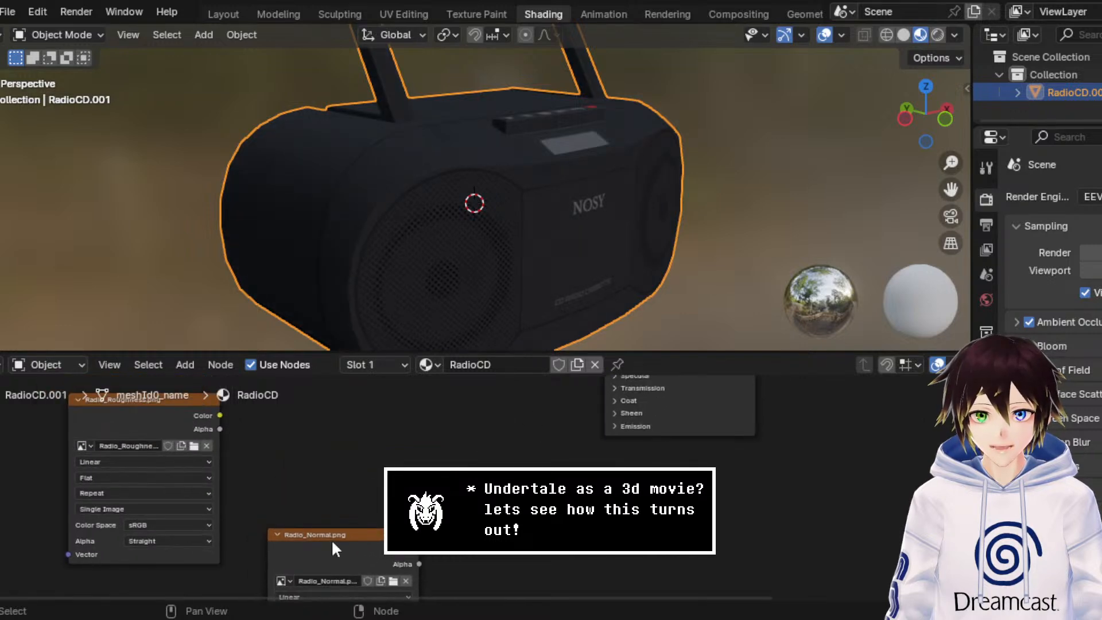
scroll(365, 552, down, 2)
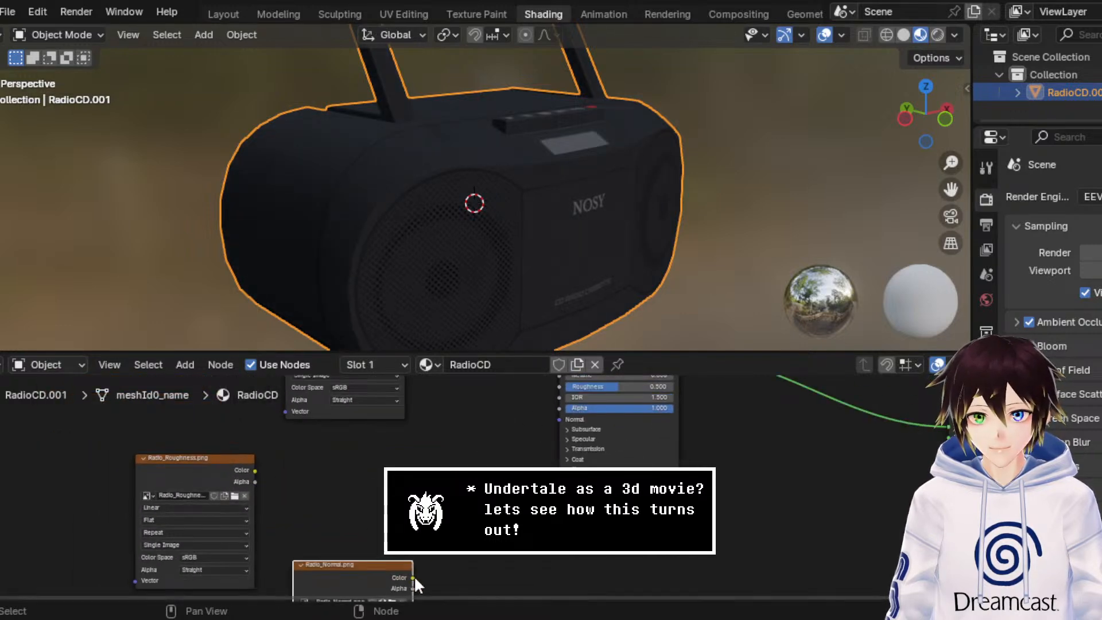
drag(414, 576, 559, 419)
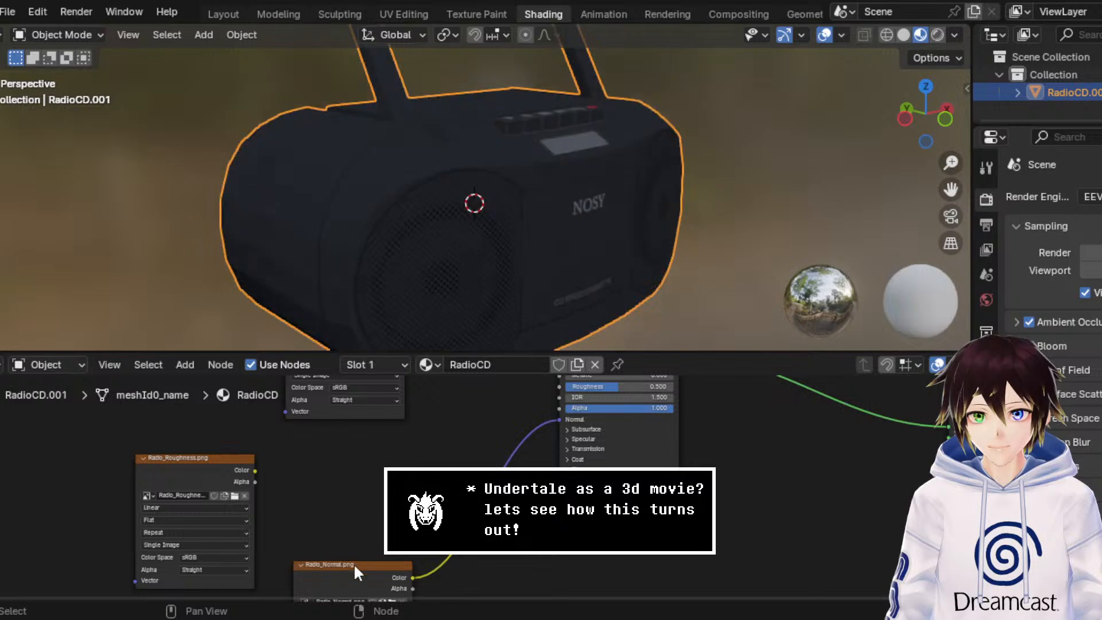
drag(353, 563, 453, 481)
middle_drag(413, 426, 409, 444)
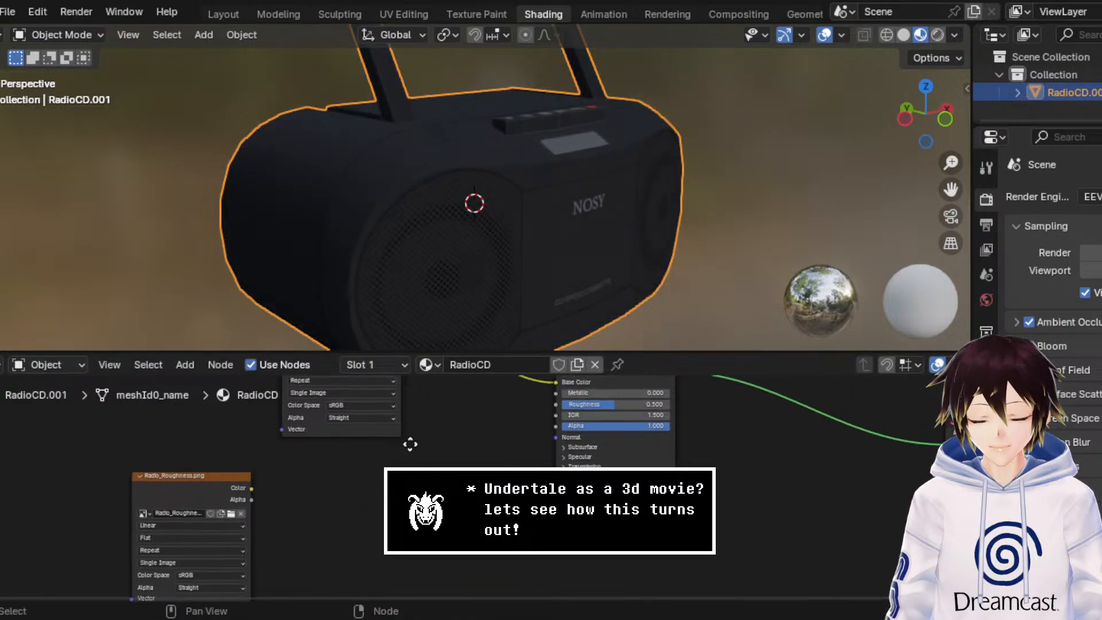
Step: Move the Radio_Roughness node closer to the Principled BSDF, link its Color to Roughness, and check the radio's side
drag(200, 491, 355, 473)
scroll(438, 457, up, 2)
middle_drag(438, 457, 401, 518)
scroll(401, 518, up, 2)
drag(357, 536, 558, 446)
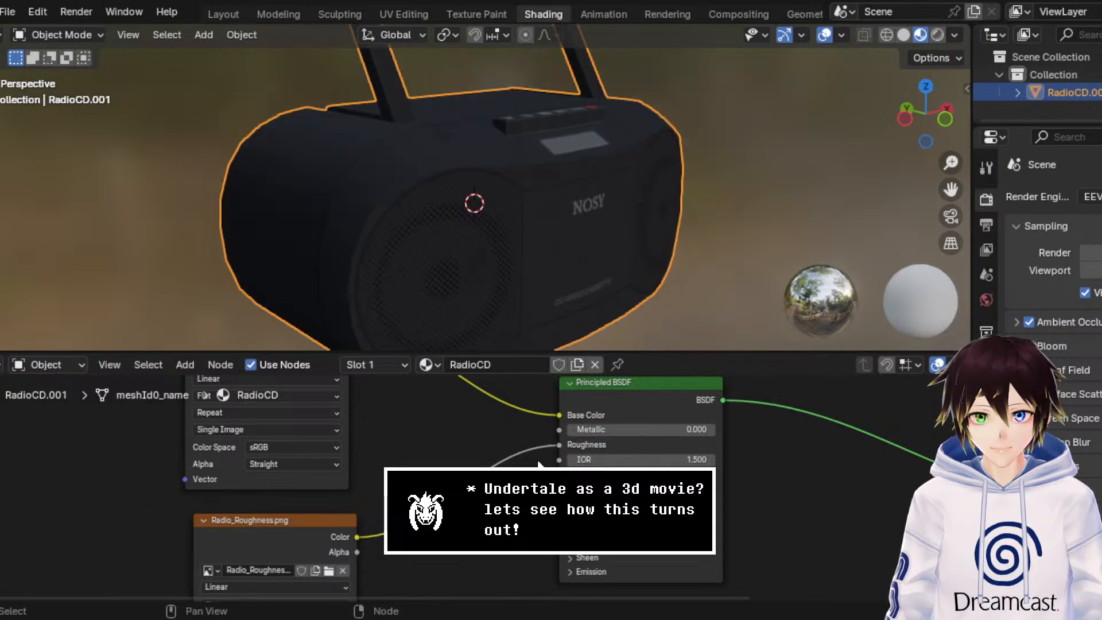
middle_drag(519, 112, 575, 123)
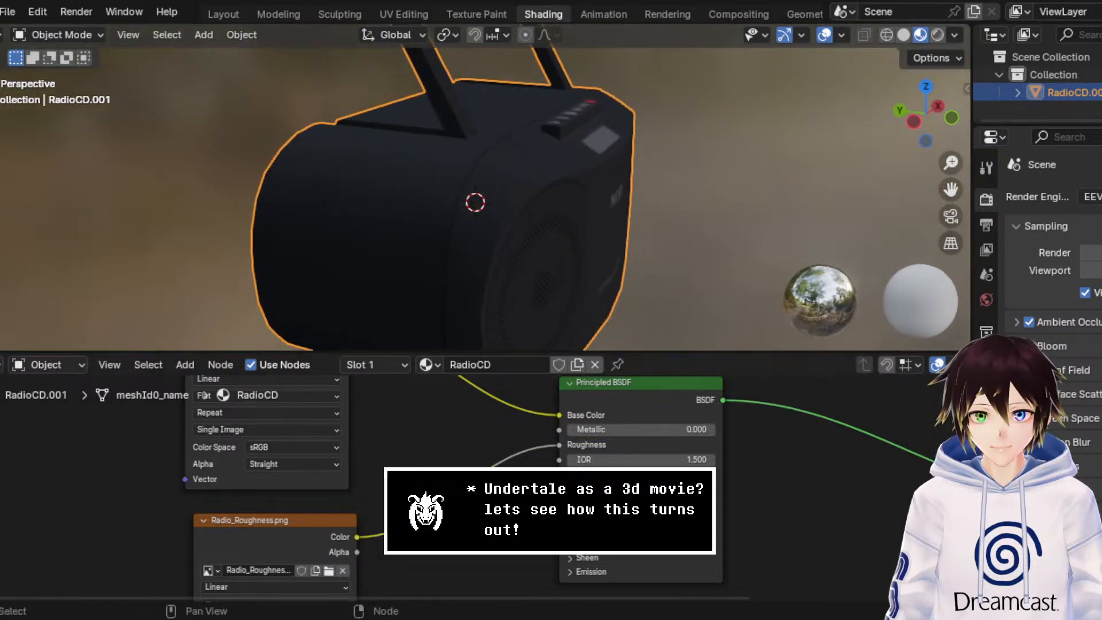
Step: Delete the Radio_Roughness texture node and set the Principled BSDF's Roughness to 0.2
click(289, 549)
key(x)
click(674, 444)
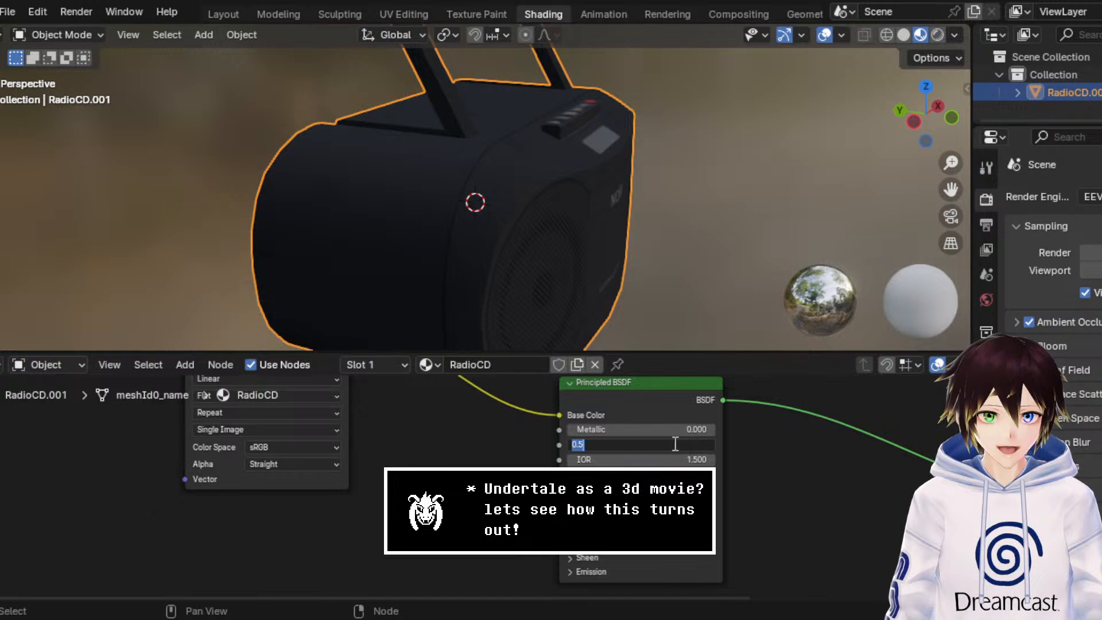
text(0.2)
key(Return)
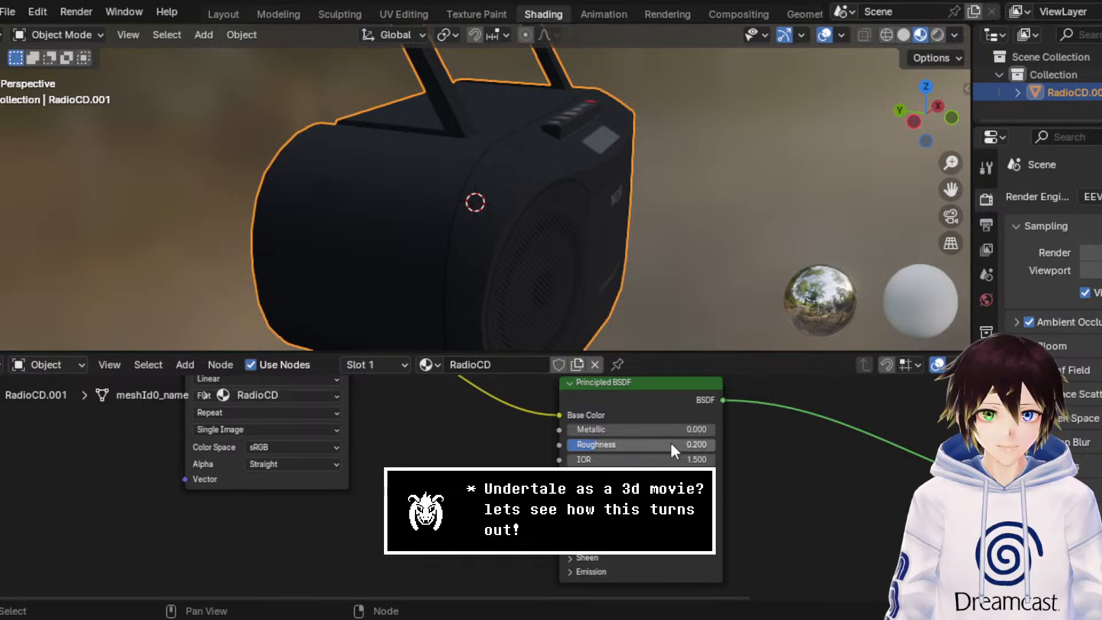
Step: Raise the Principled BSDF's Roughness to 0.3
click(671, 443)
text(0.3)
key(Return)
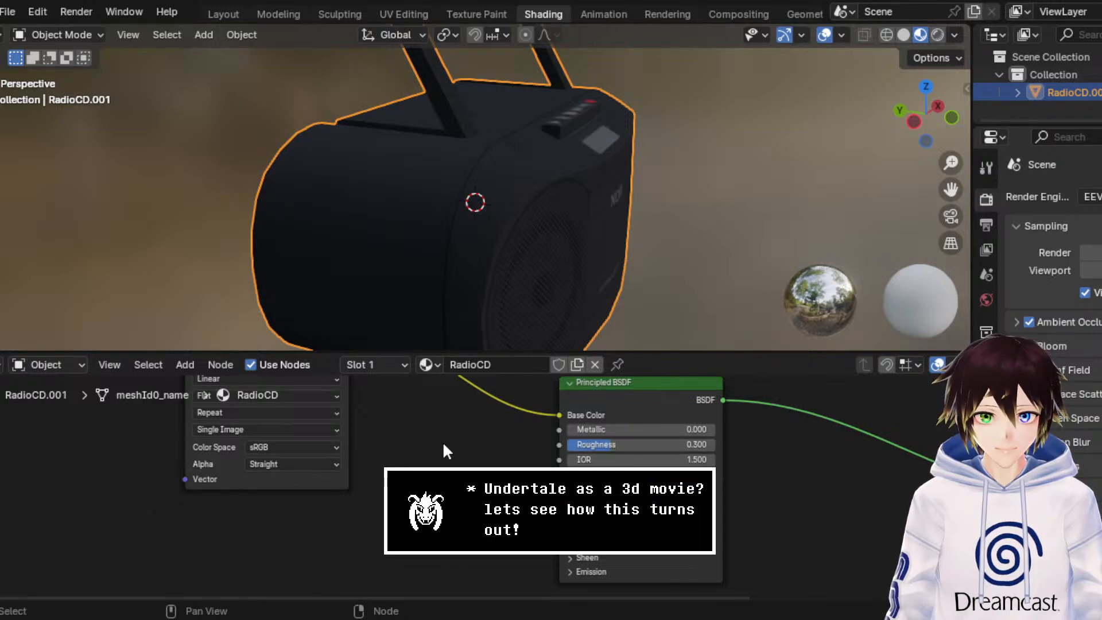
Step: Set the Principled BSDF's Metallic to 0.5 and check the radio from the front
middle_drag(443, 443, 449, 459)
click(670, 446)
text(0.5)
key(Return)
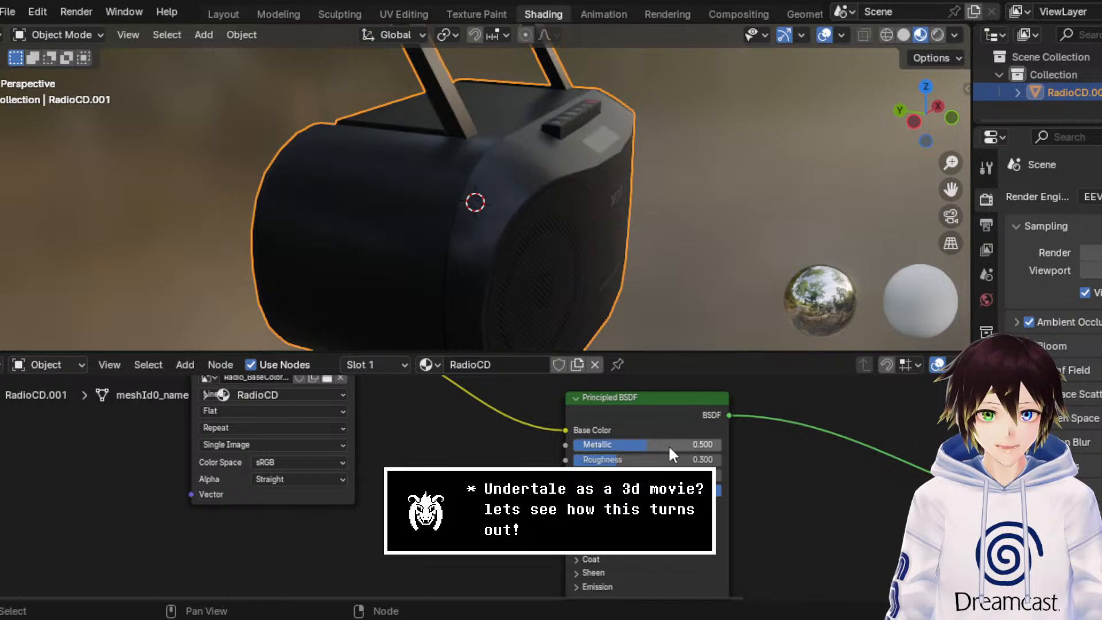
middle_drag(551, 315, 538, 241)
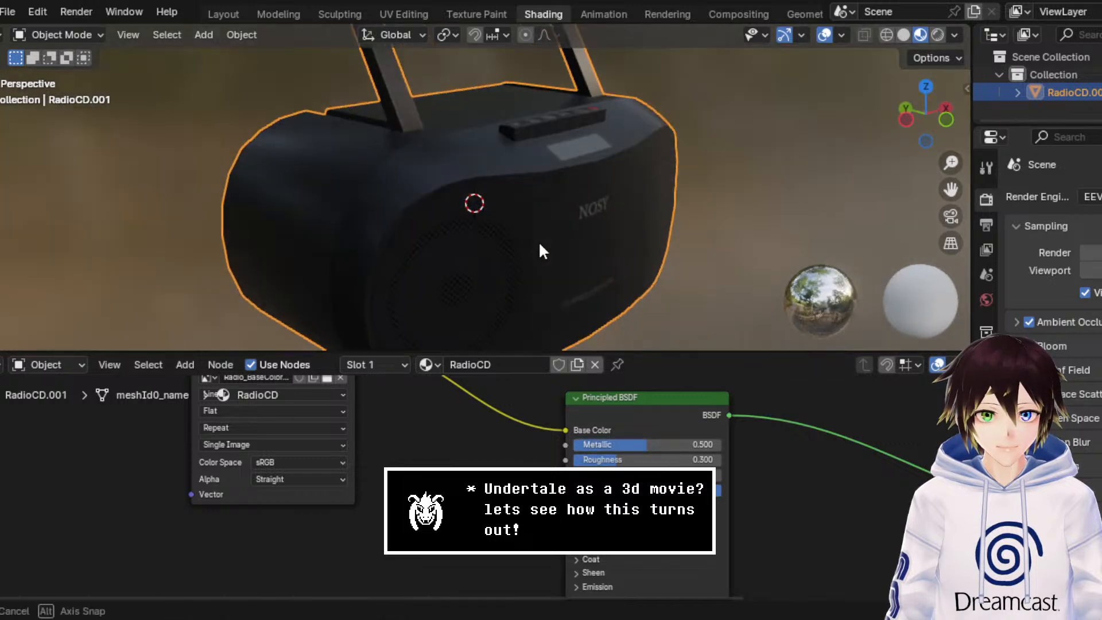
Step: Set the Principled BSDF's Metallic to 0.2 and check the radio from the side
click(659, 441)
text(0.2)
key(Return)
mouse_move(639, 221)
middle_down()
mouse_move(705, 222)
mouse_move(650, 223)
middle_up()
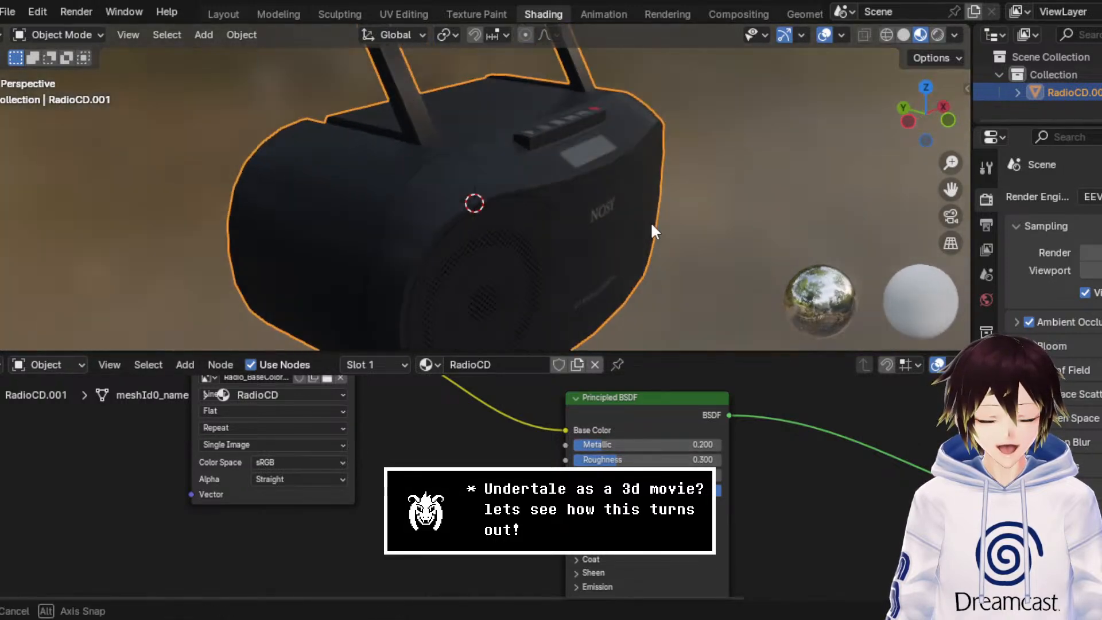
Step: Tidy the node layout by moving the Radio_BaseColor texture and Material Output nodes close to the Principled BSDF
middle_drag(364, 401, 412, 443)
drag(360, 396, 448, 440)
middle_drag(533, 457, 459, 423)
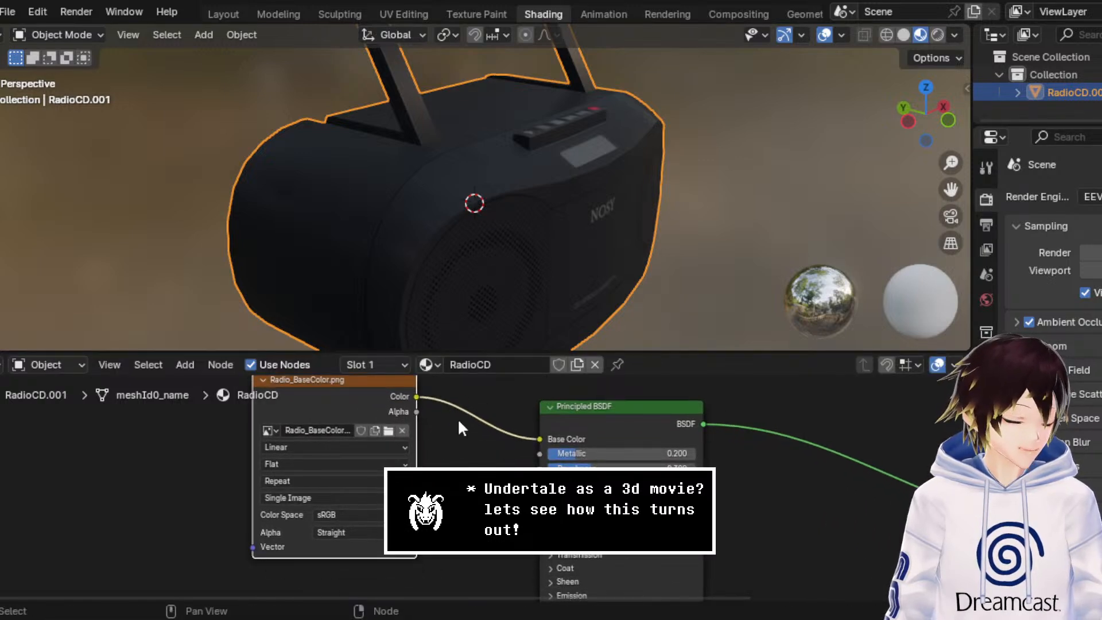
scroll(459, 423, down, 2)
drag(393, 425, 452, 446)
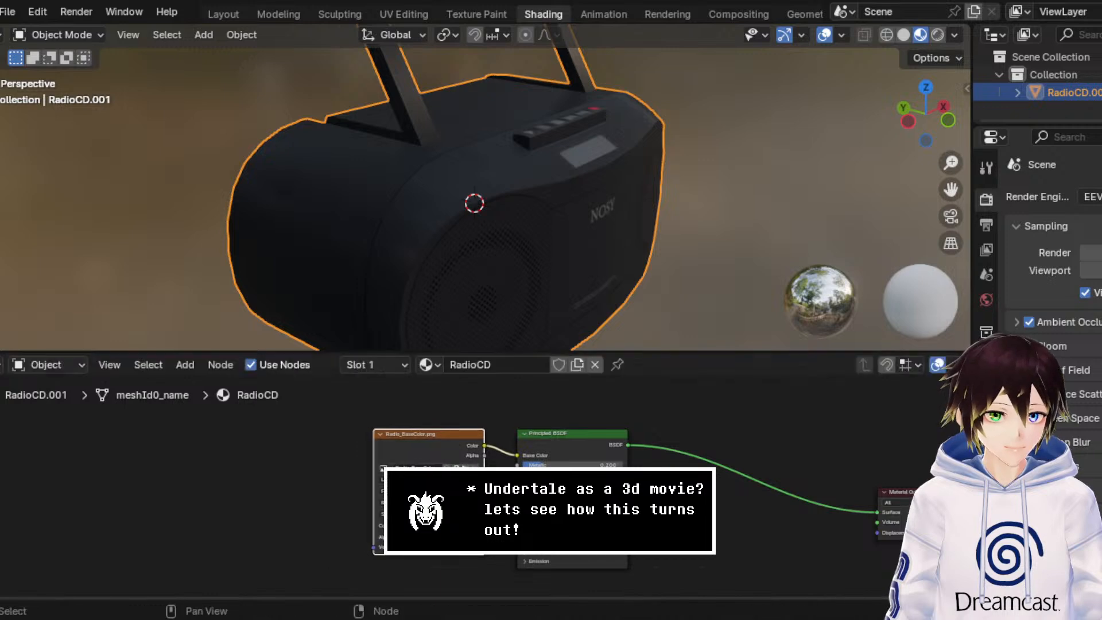
drag(901, 505, 717, 462)
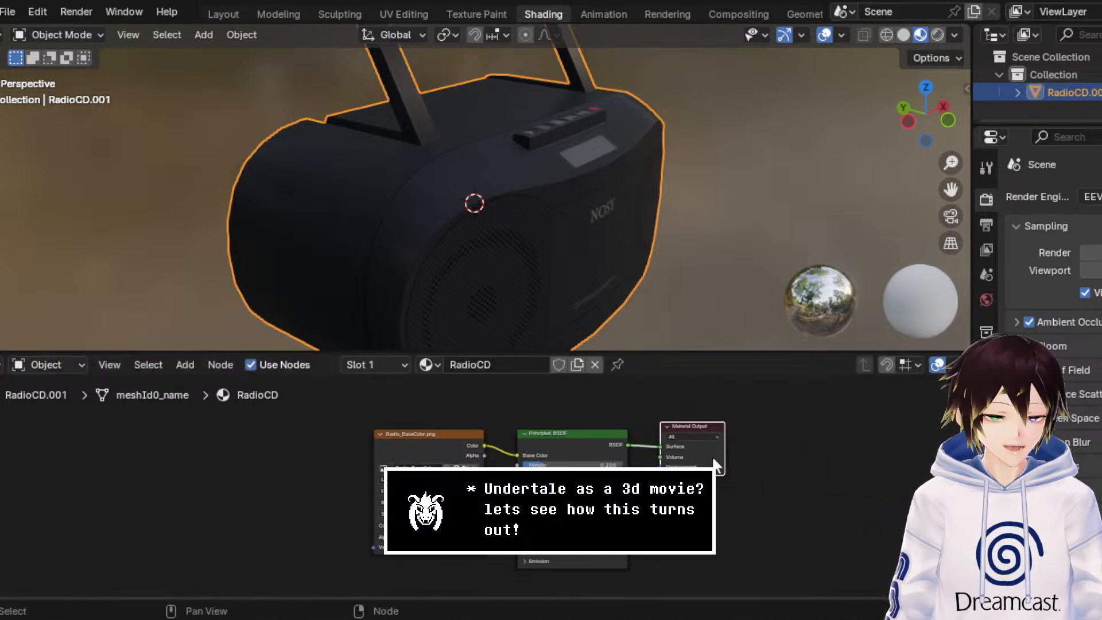
Step: Rename the collection that holds the radio to Radio/Boombox
middle_drag(706, 341, 617, 275)
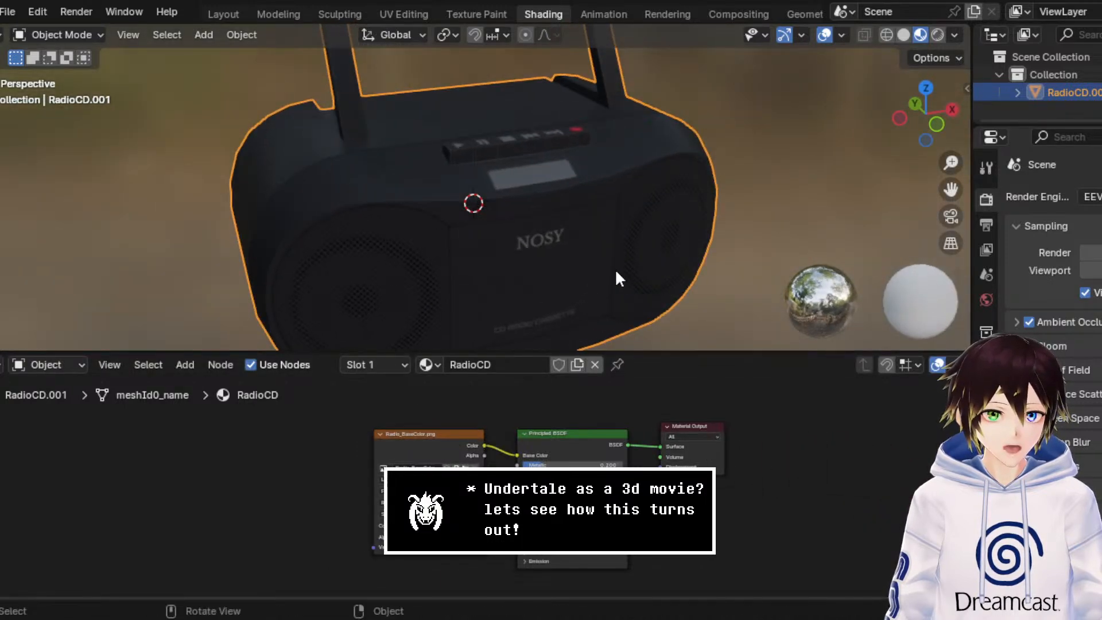
scroll(595, 254, down, 5)
middle_drag(563, 243, 547, 200)
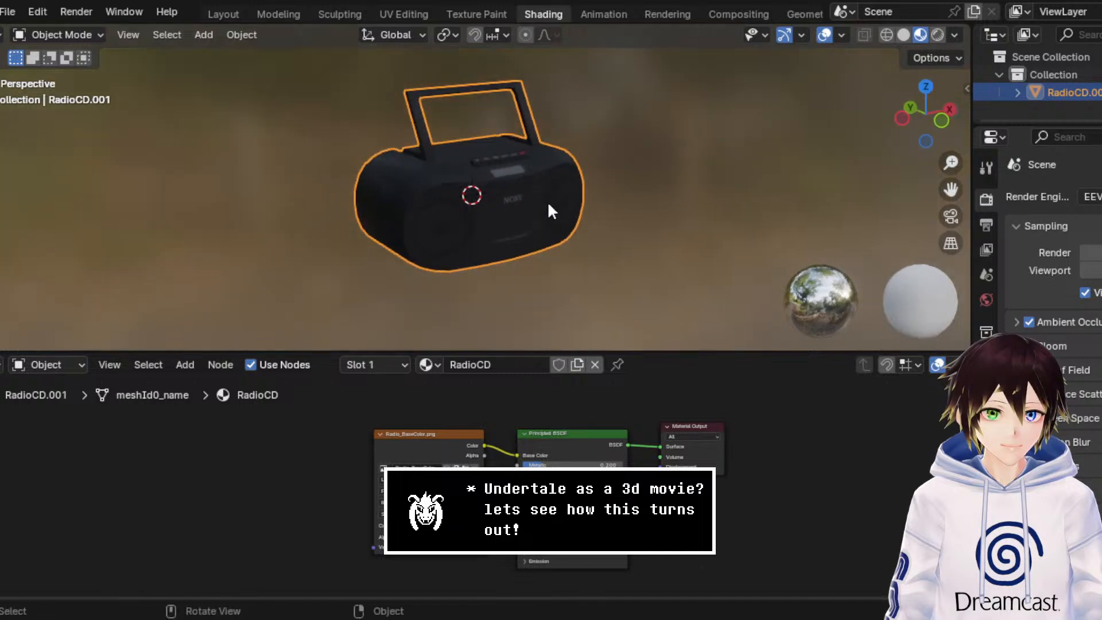
double_click(1091, 75)
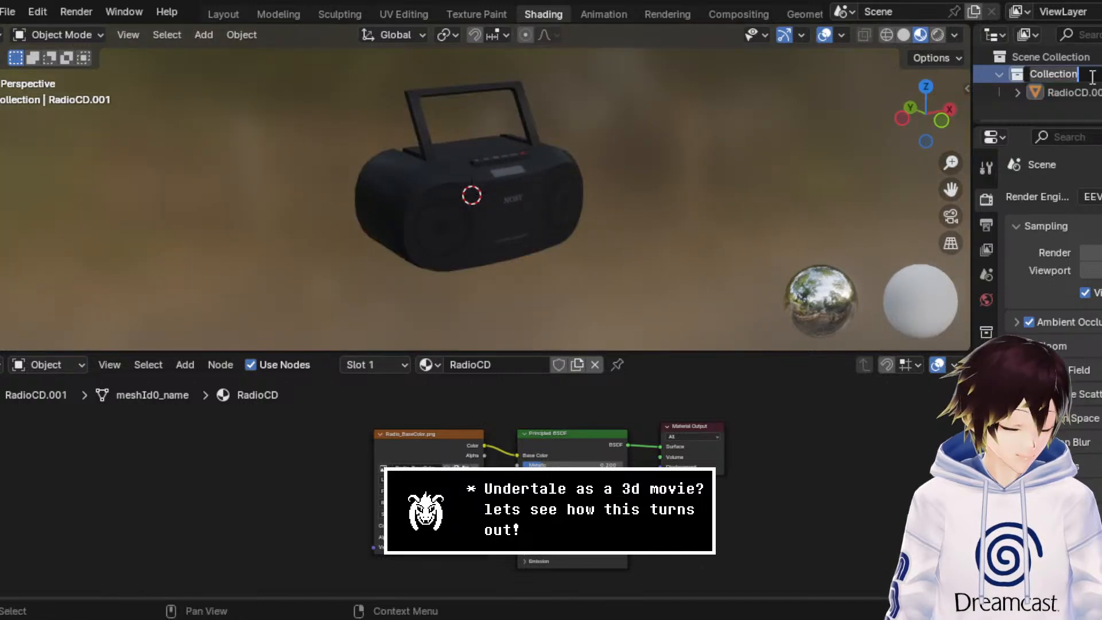
text(Radio)
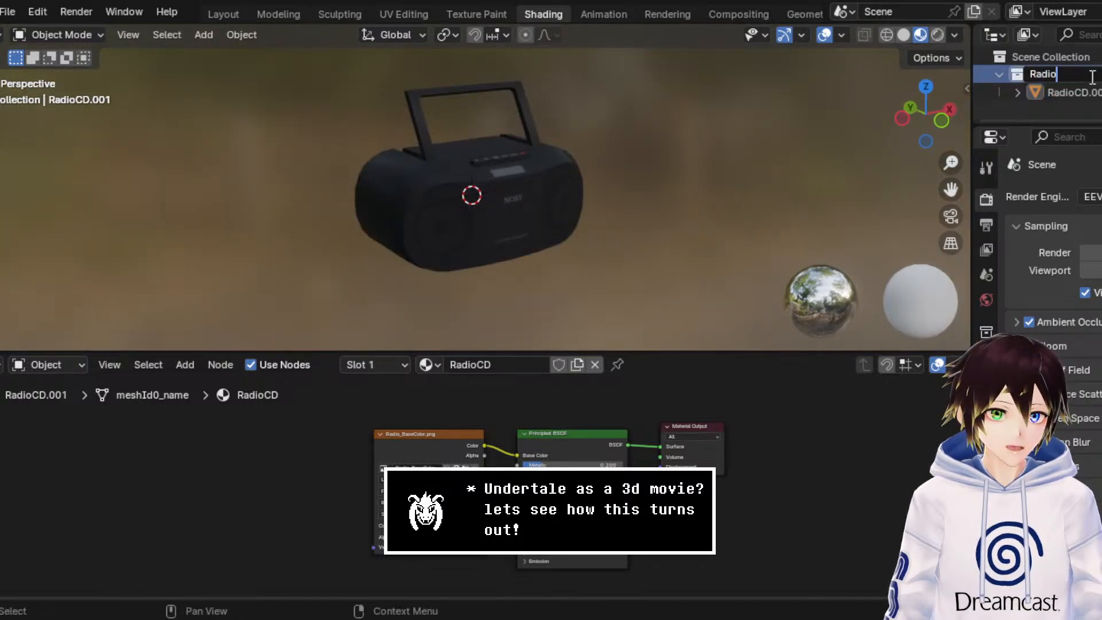
text(/B)
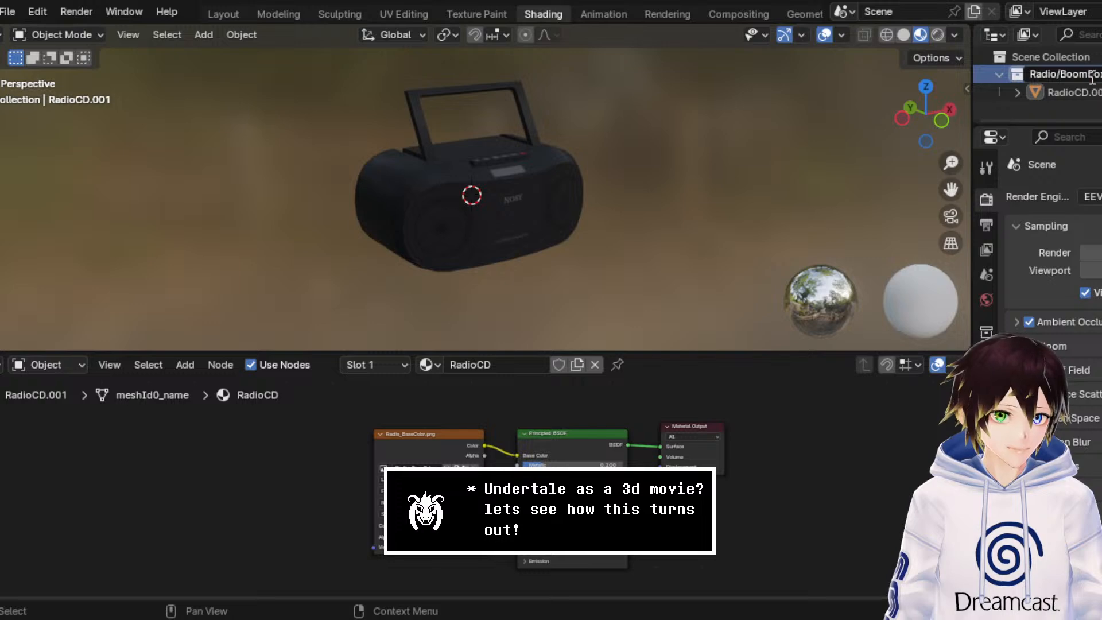
text(oombox)
key(Return)
Step: Select the radio object, show the viewport's tools and activate the Move tool
click(1080, 93)
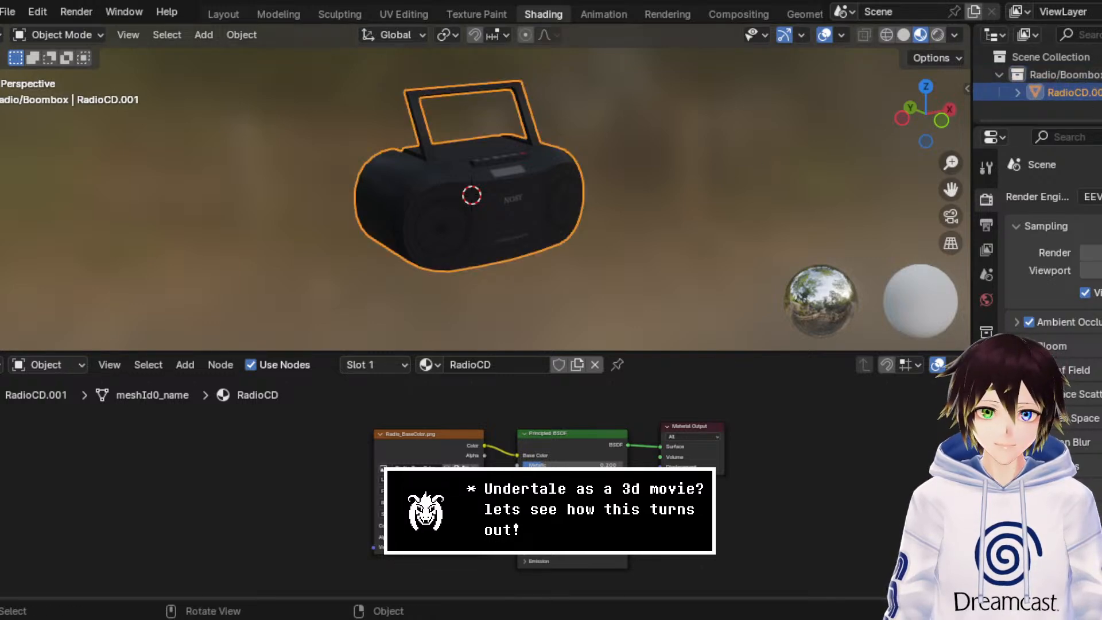
key(t)
click(3, 159)
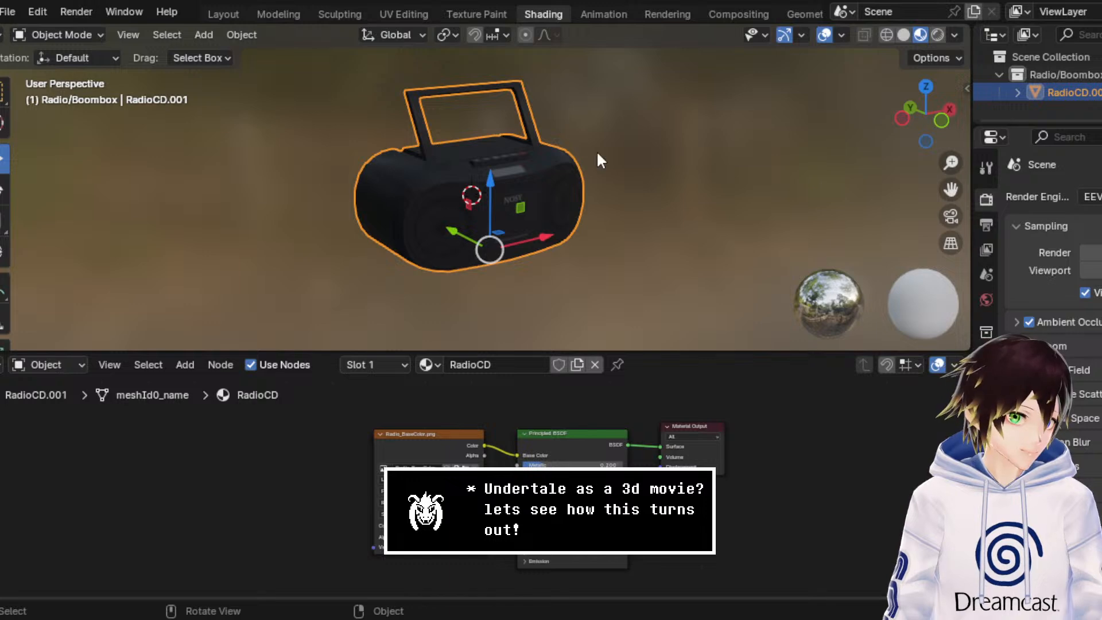
click(784, 163)
middle_drag(783, 163, 241, 195)
click(480, 169)
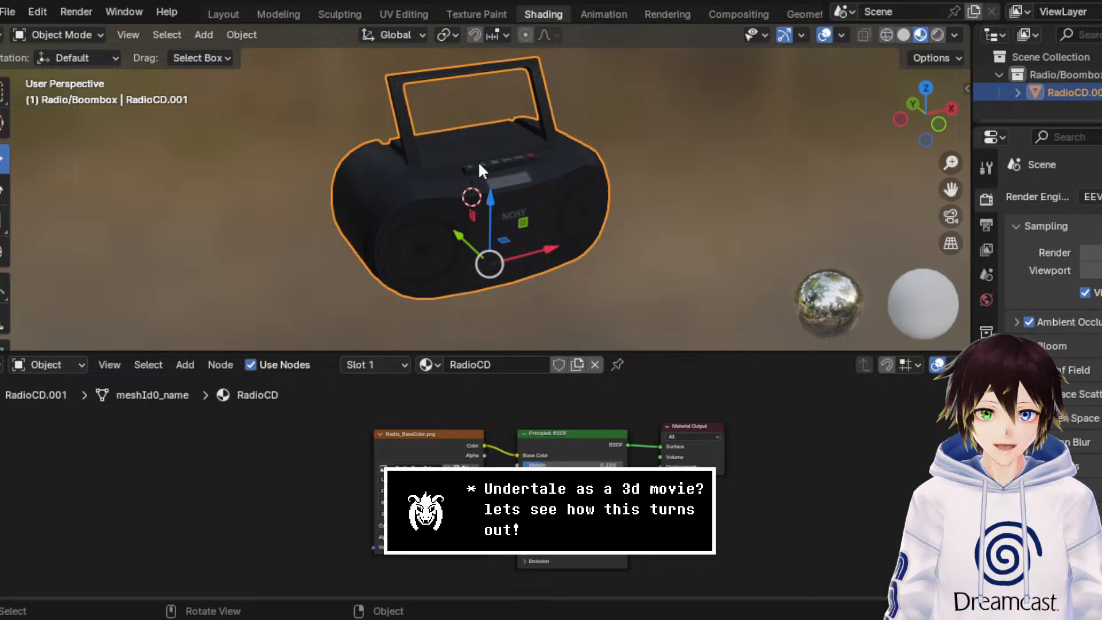
Step: Save the radio scene as Boombox.blend
click(8, 12)
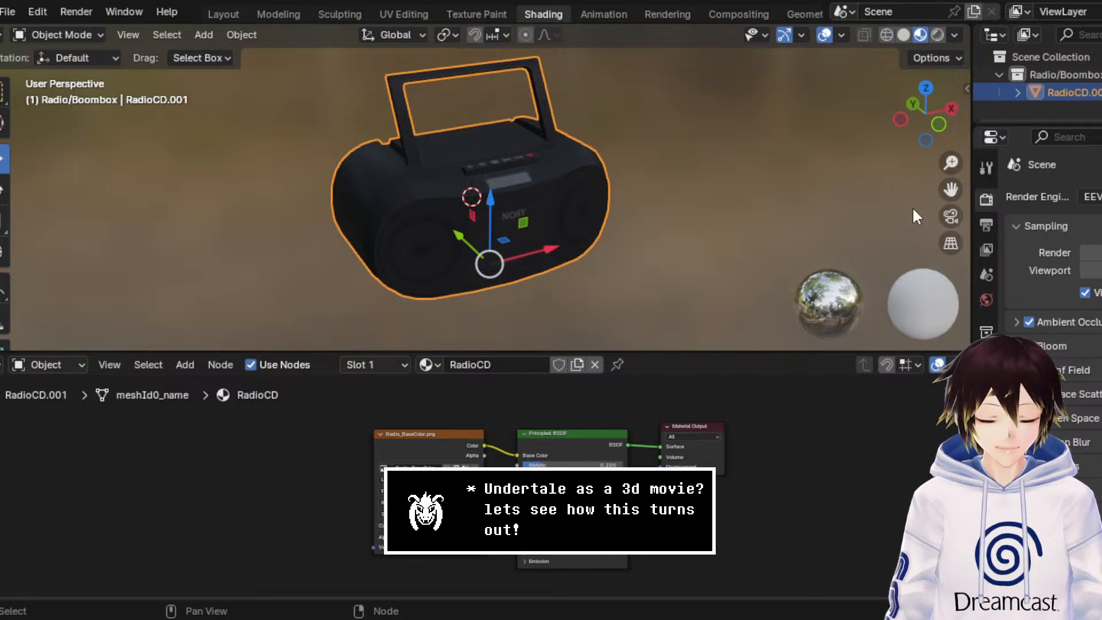
key(ctrl+s)
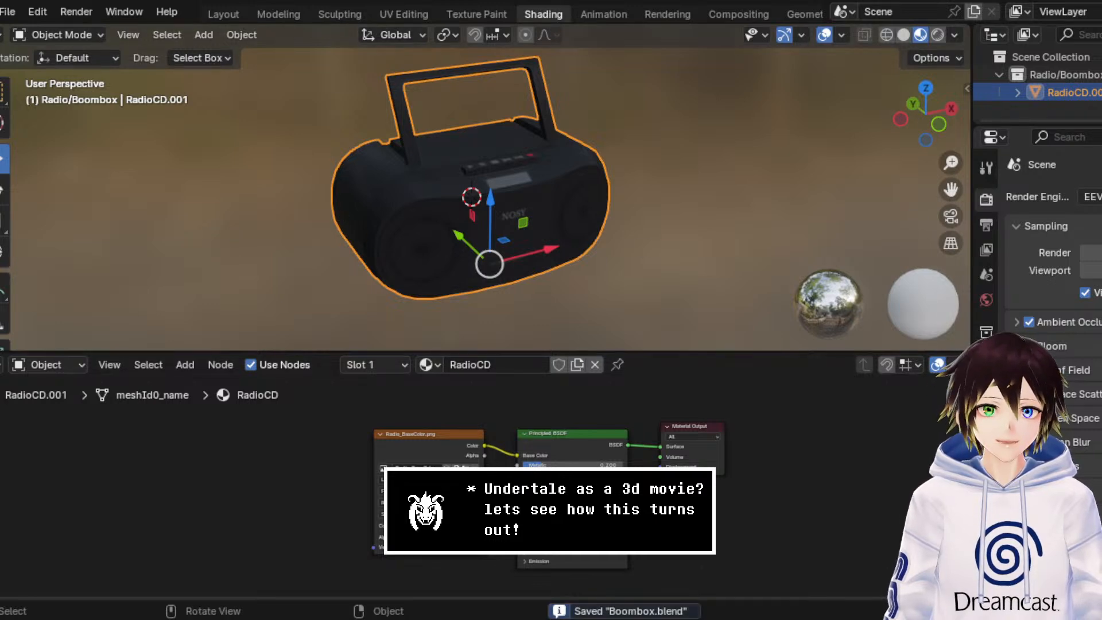
Step: Start a new default scene and delete its camera, cube and light
click(8, 11)
mouse_move(12, 32)
click(201, 29)
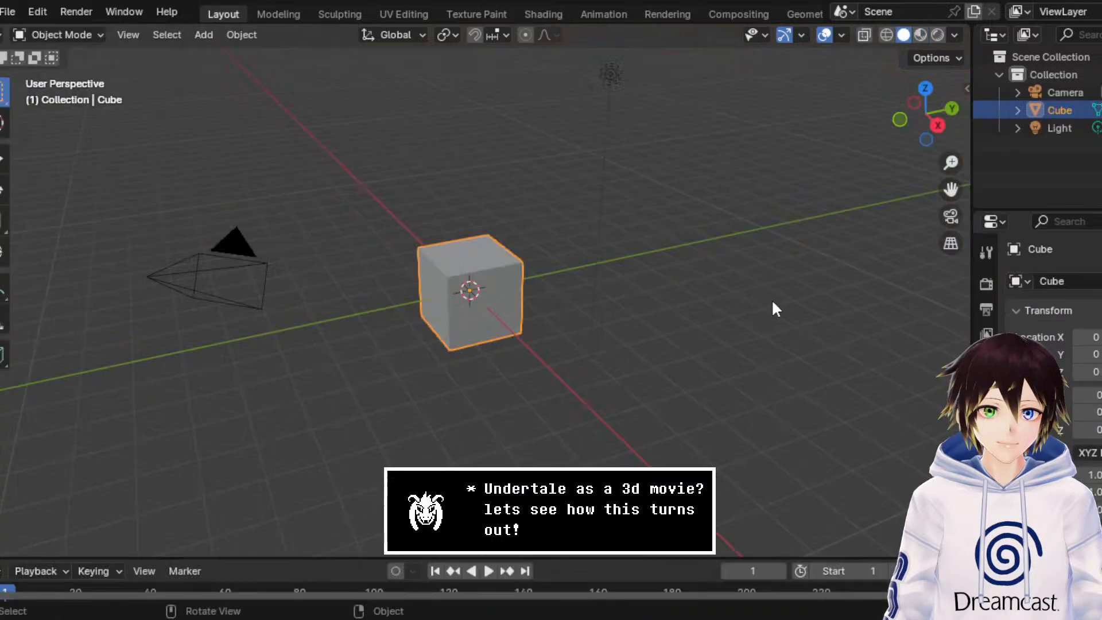
key(Delete)
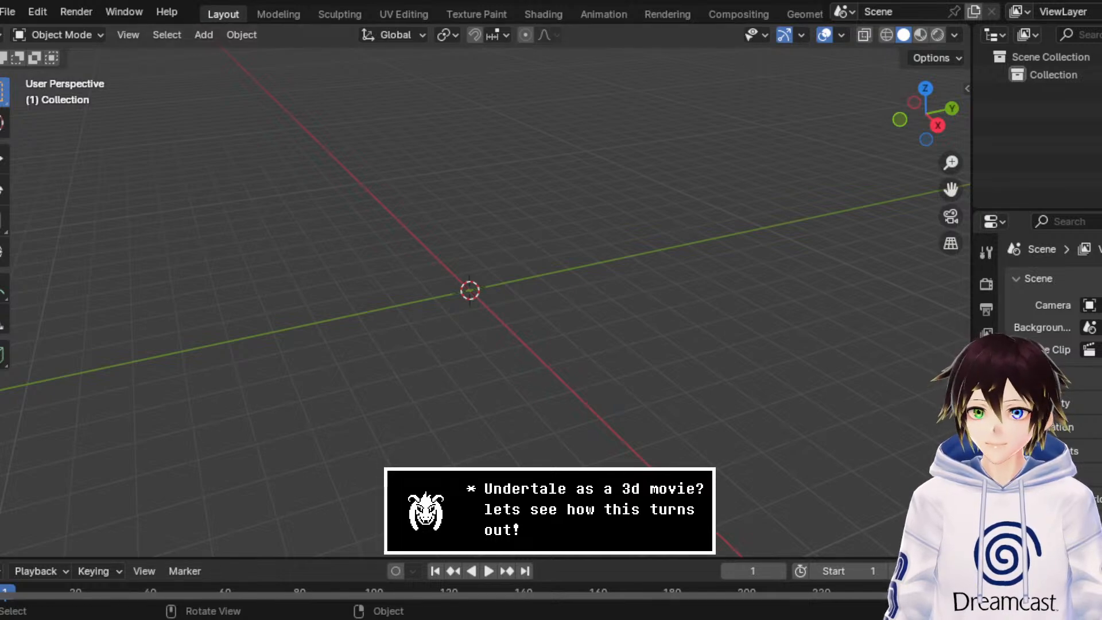
Step: Import the tap model from its Wavefront OBJ file into the empty scene
click(9, 11)
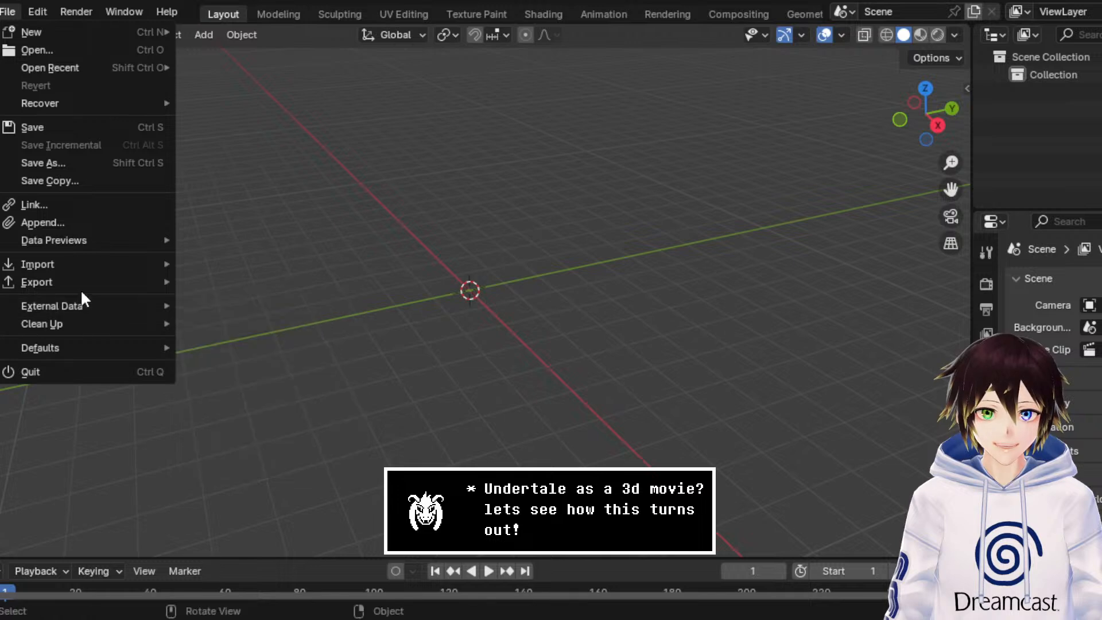
mouse_move(88, 260)
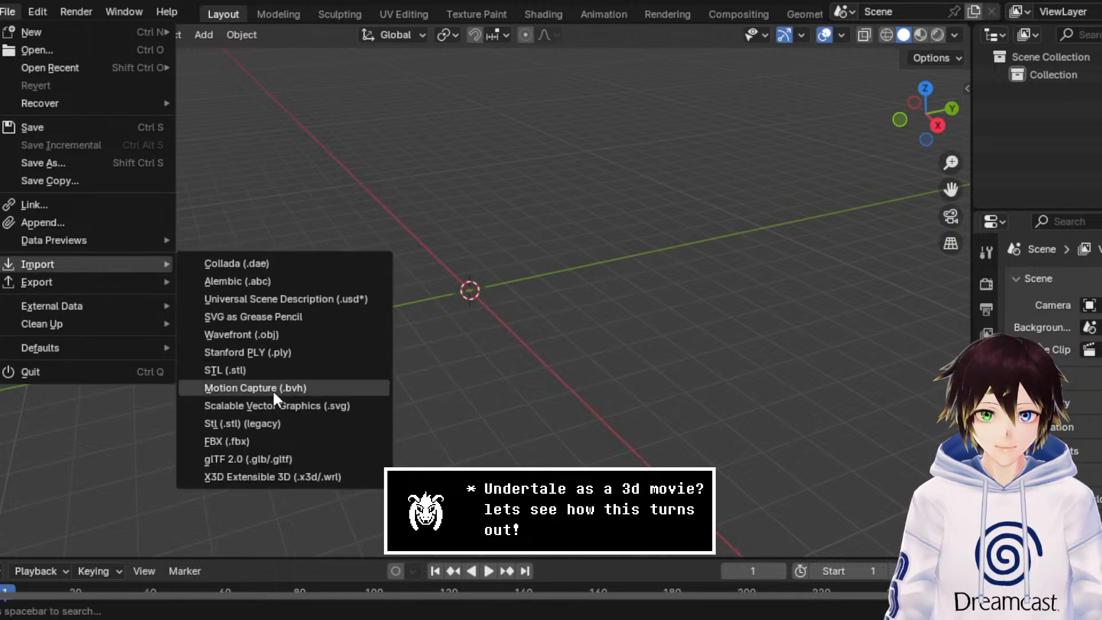
click(277, 336)
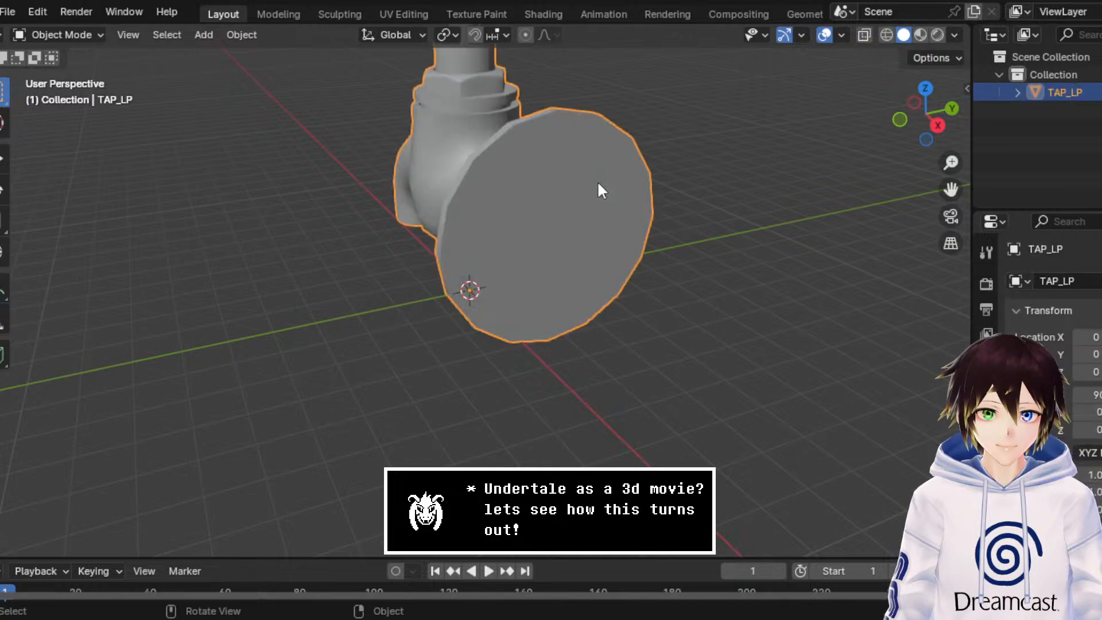
scroll(598, 185, down, 5)
middle_drag(580, 221, 603, 204)
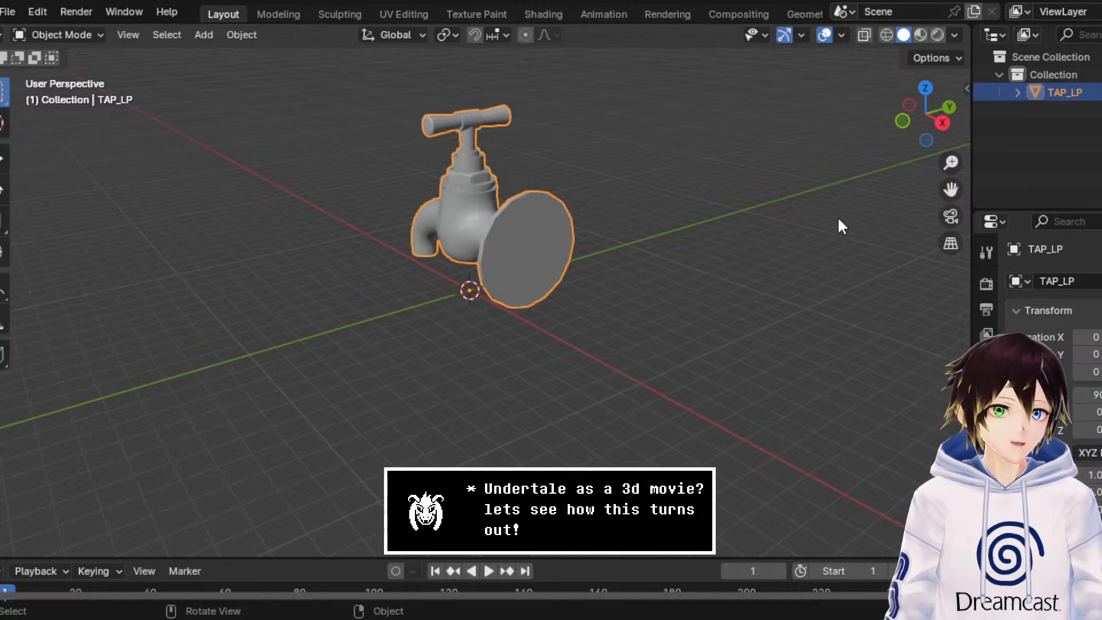
Step: Rename the collection that holds the tap to Tap
double_click(1065, 75)
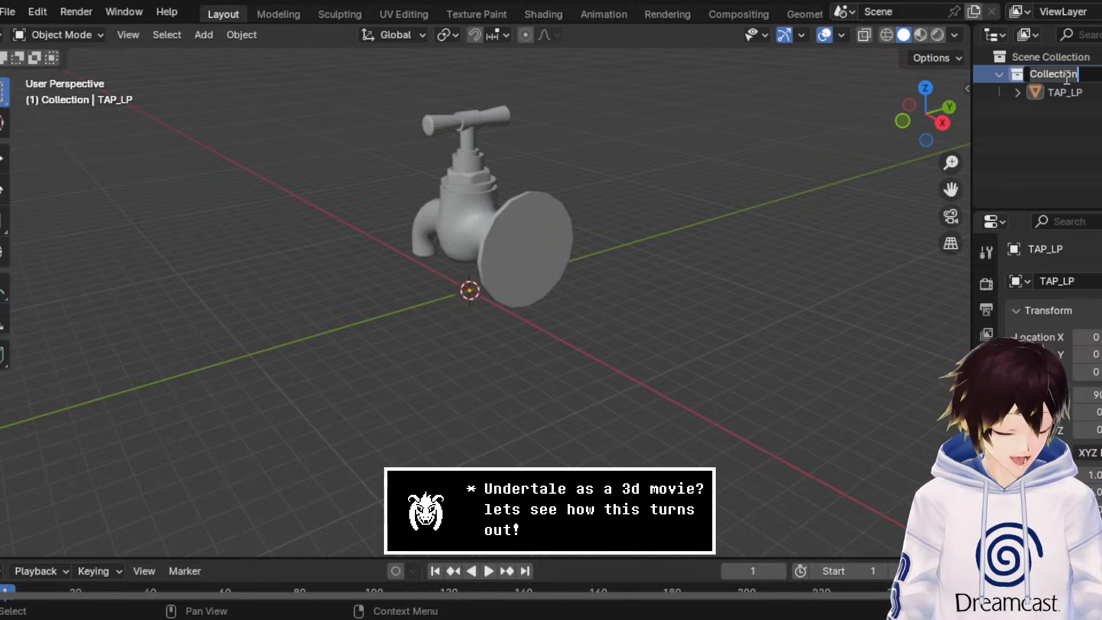
text(Tap)
key(Return)
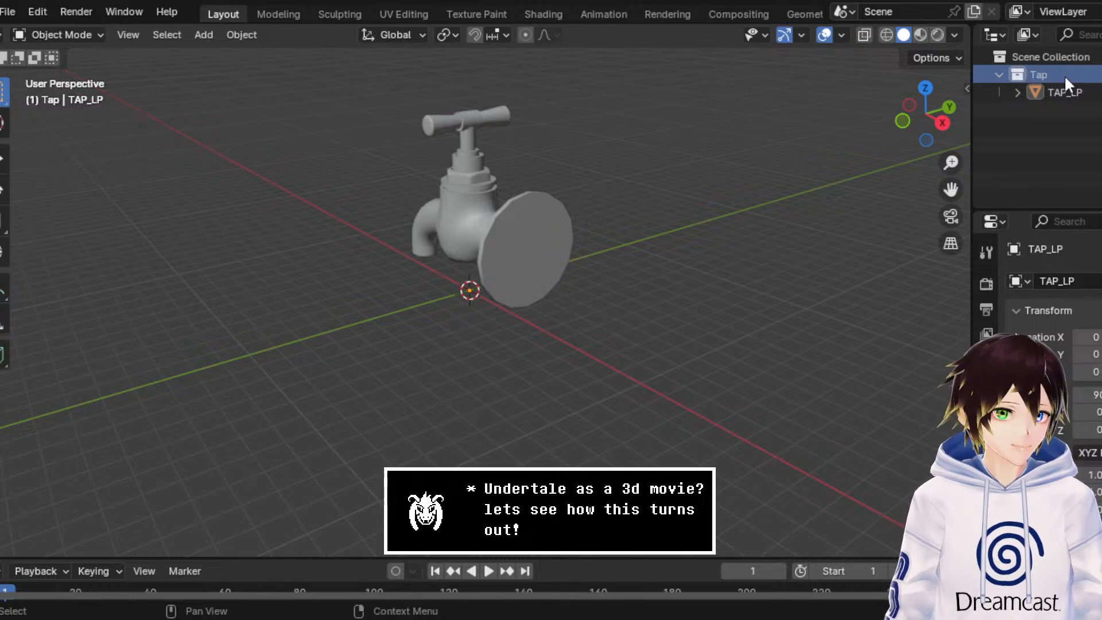
Step: Select the tap object and give it a new material named Tap
middle_drag(443, 189, 558, 211)
click(498, 202)
middle_drag(483, 201, 529, 198)
scroll(529, 198, up, 1)
mouse_move(951, 190)
mouse_down()
mouse_move(970, 241)
mouse_move(963, 205)
mouse_up()
scroll(986, 488, down, 3)
click(985, 545)
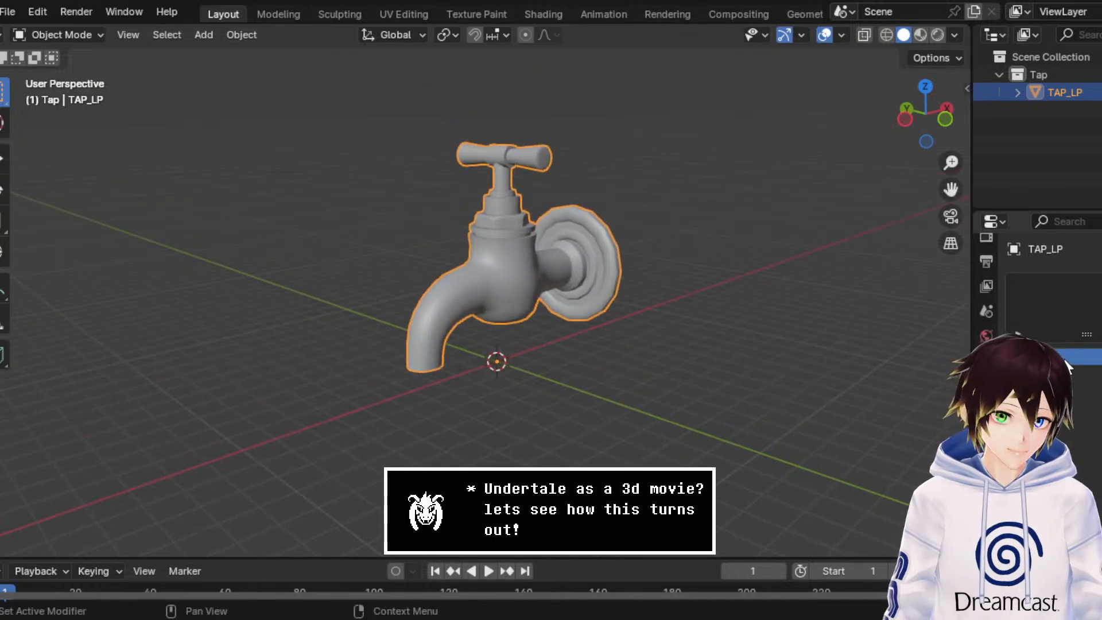
click(1063, 358)
text(Tap)
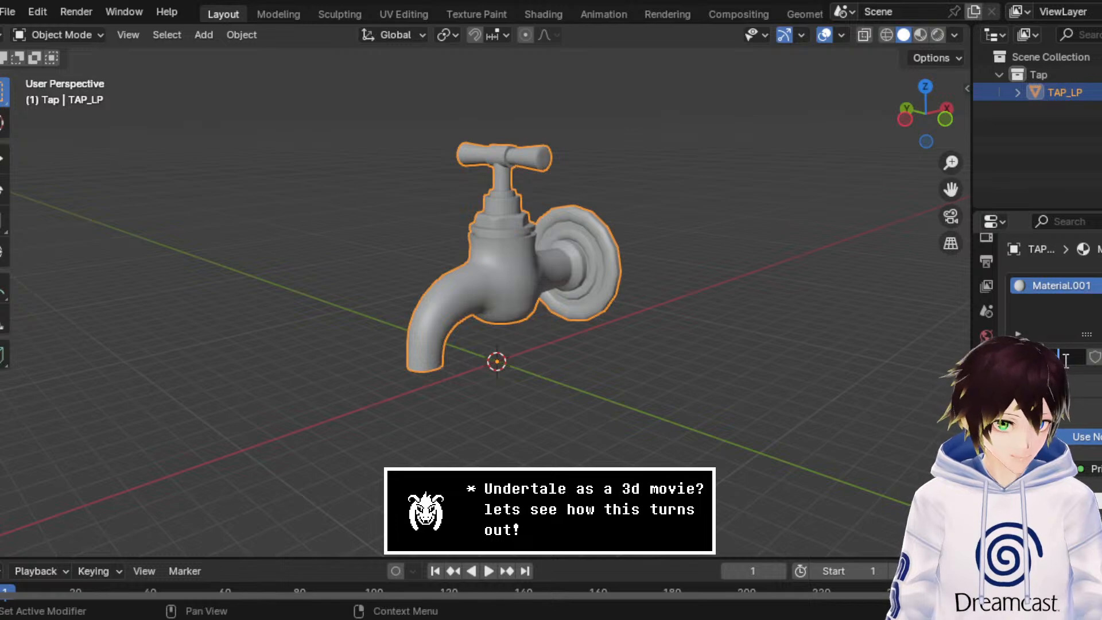
key(Return)
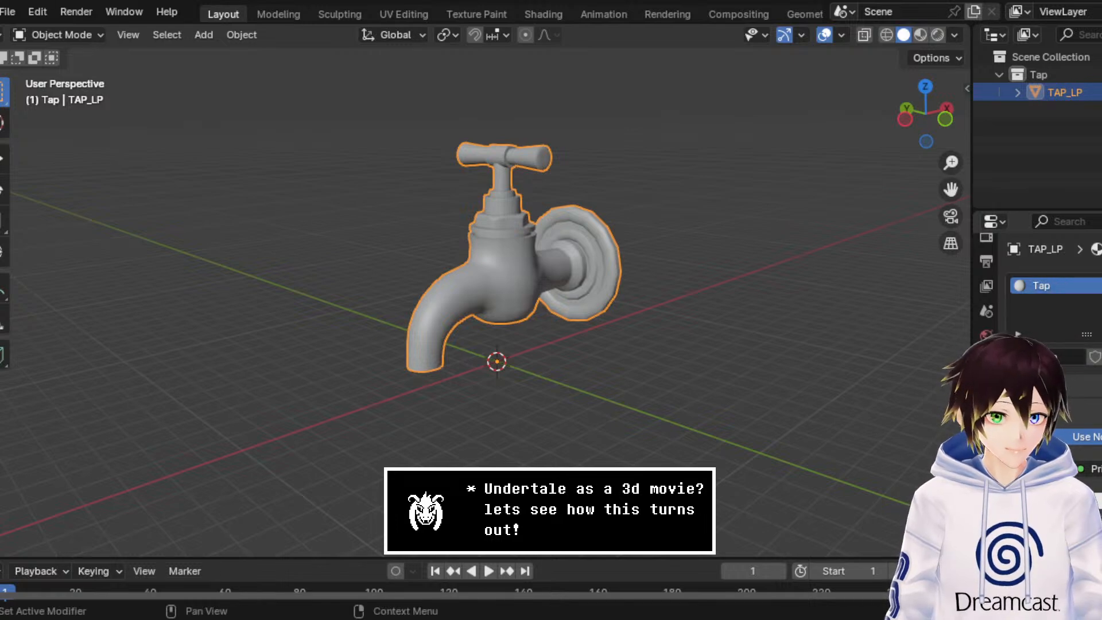
Step: Assign the tap's image texture as the material's base color and show the model in Material Preview shading
click(1081, 501)
click(717, 344)
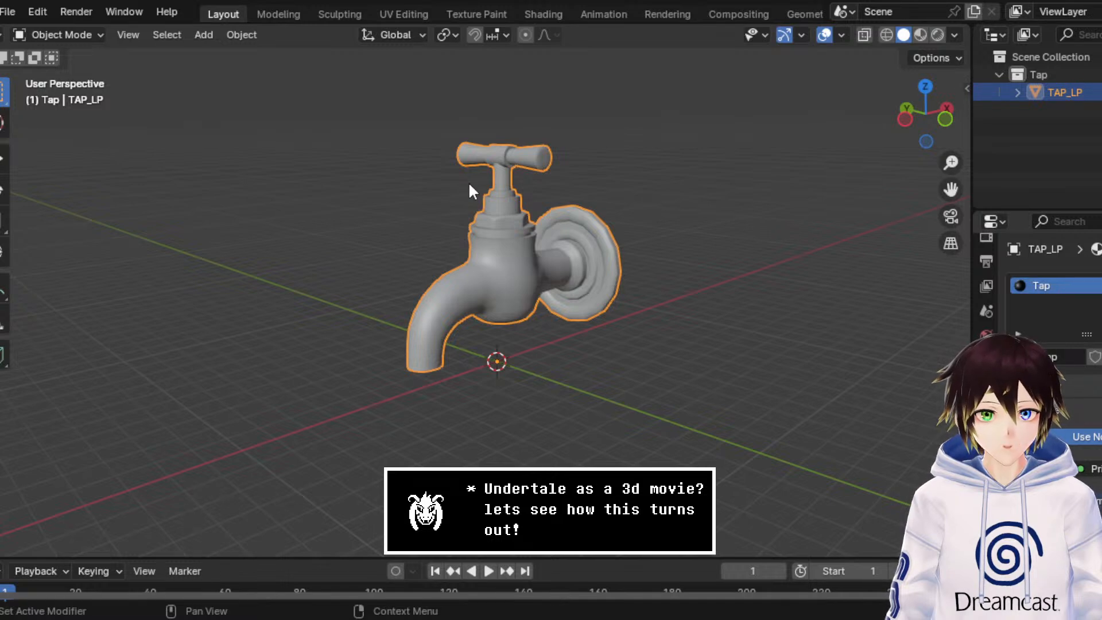
scroll(677, 143, up, 2)
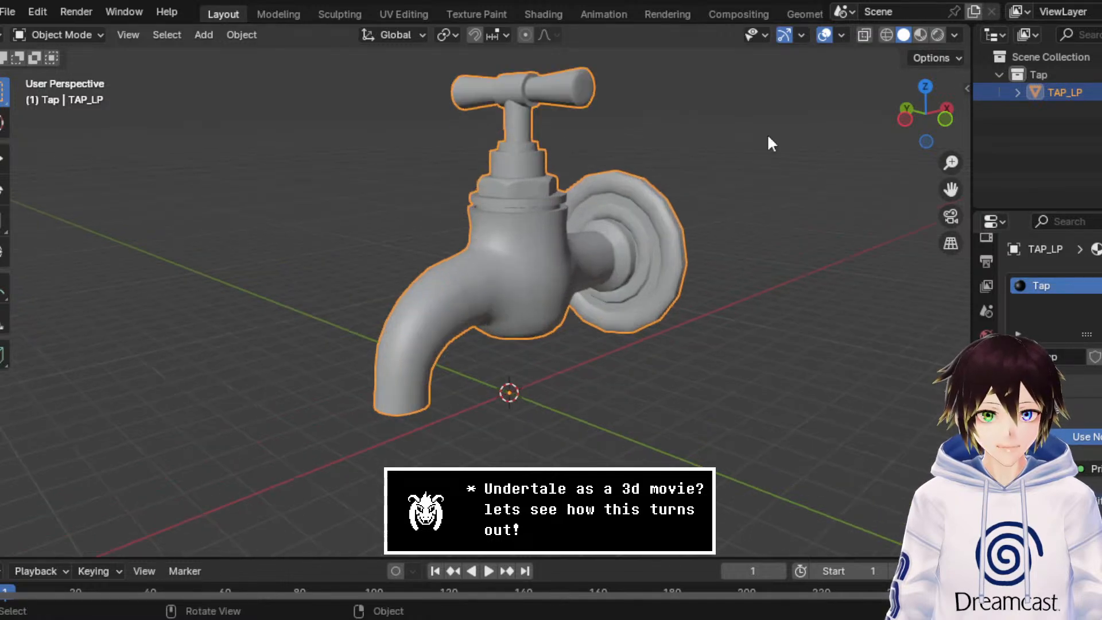
click(920, 35)
middle_drag(810, 136, 788, 146)
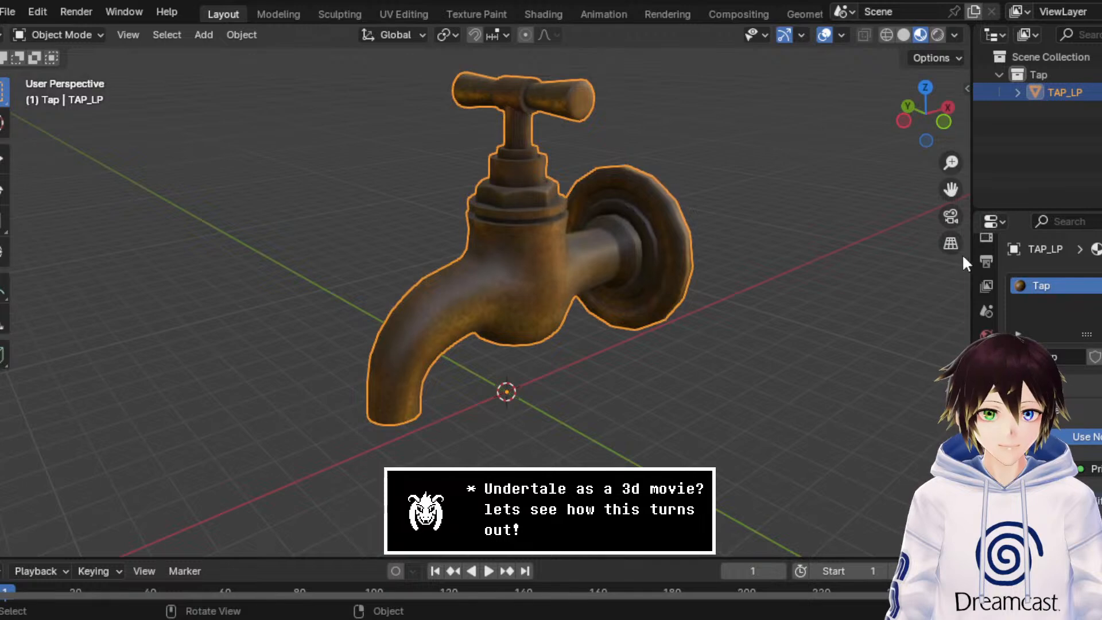
Step: Adjust the Tap material's roughness and raise its metallic value to give the tap a metallic finish
click(987, 282)
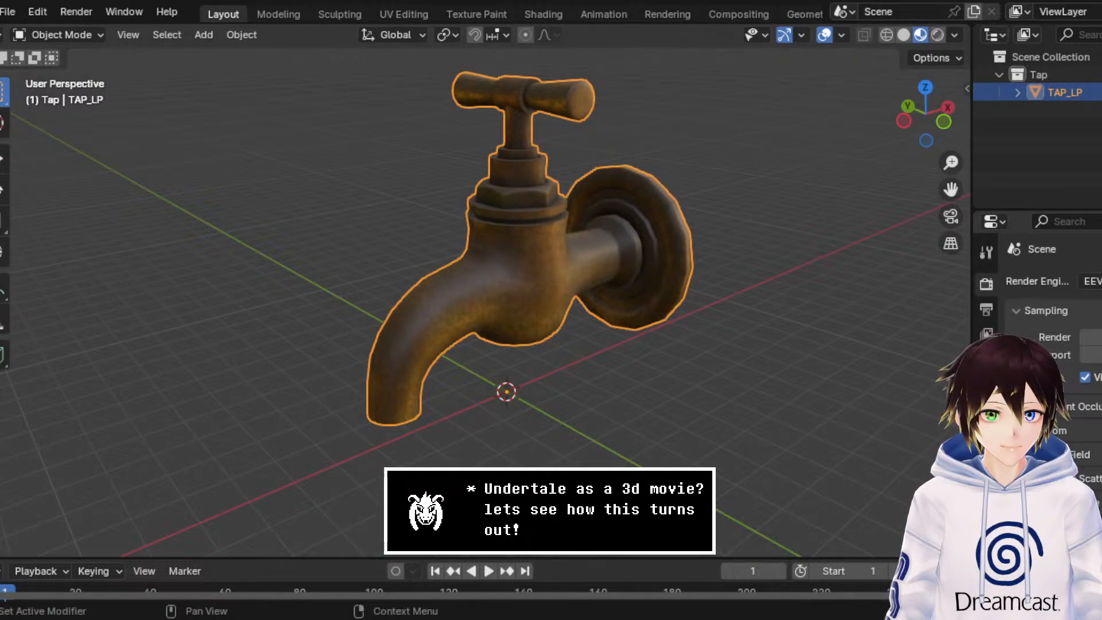
scroll(850, 372, down, 1)
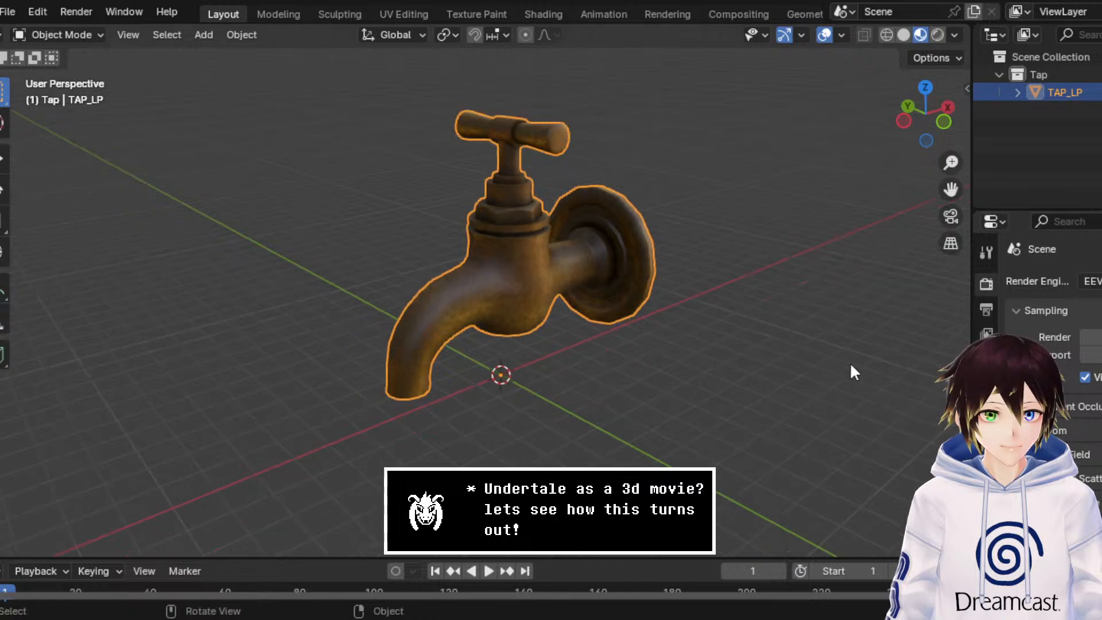
scroll(985, 516, down, 2)
click(986, 550)
scroll(1038, 459, down, 10)
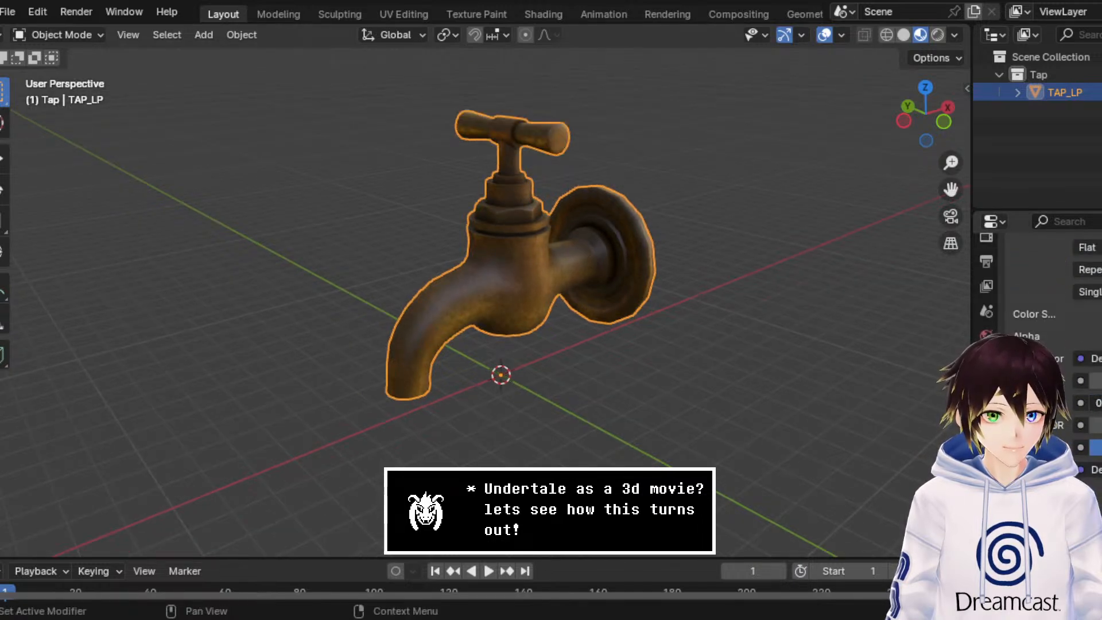
mouse_move(488, 373)
middle_down()
mouse_move(444, 372)
mouse_move(497, 374)
middle_up()
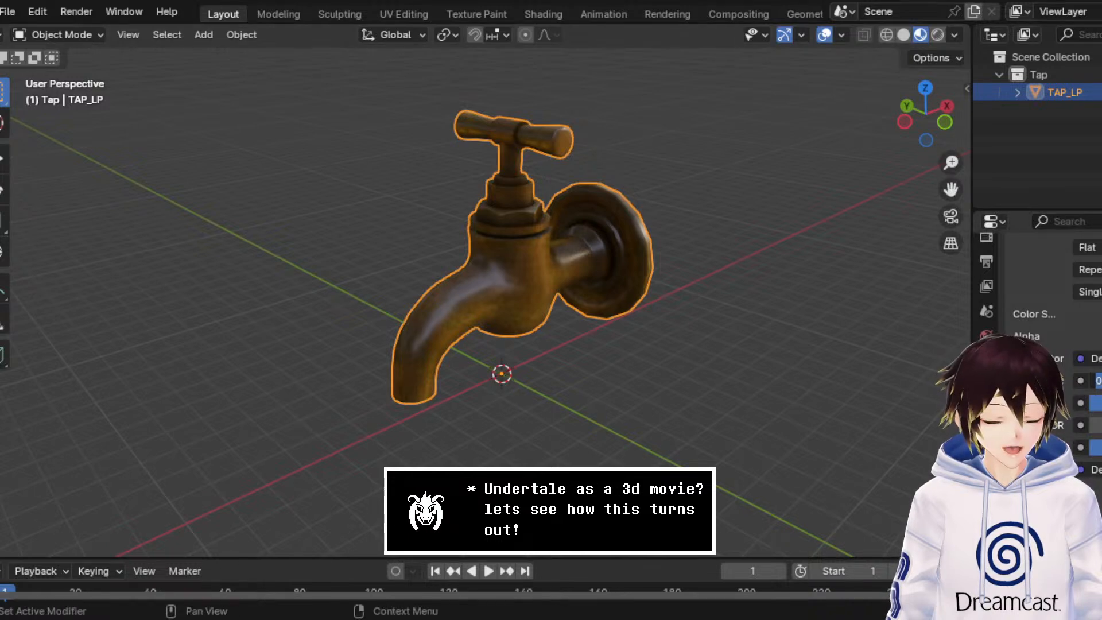
middle_drag(517, 308, 673, 410)
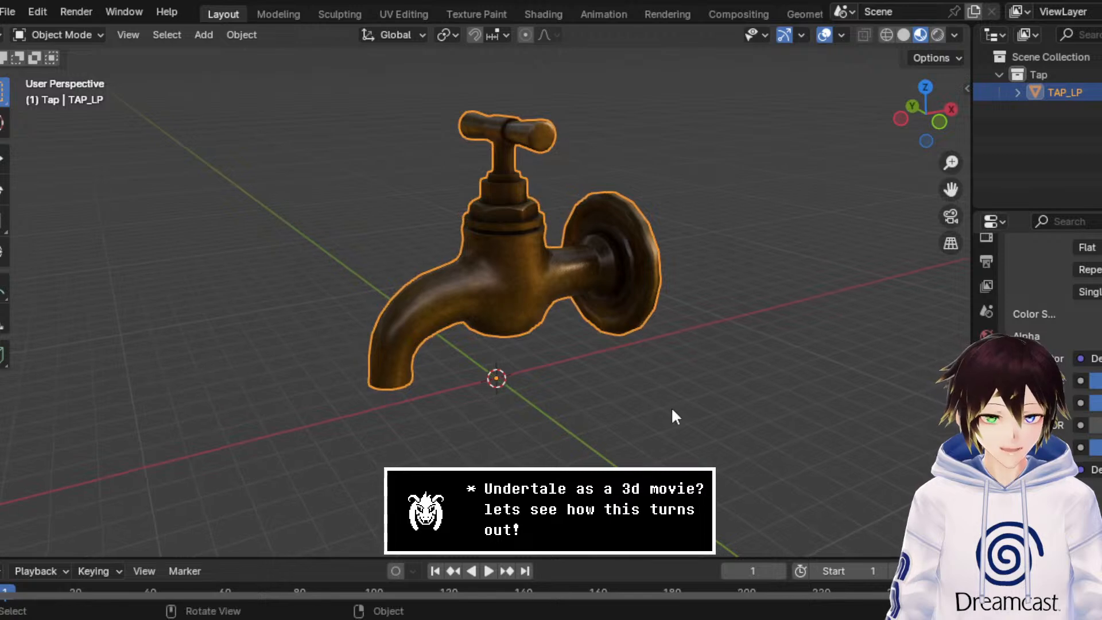
Step: Deselect the tap and save the scene as Tap.blend
click(674, 410)
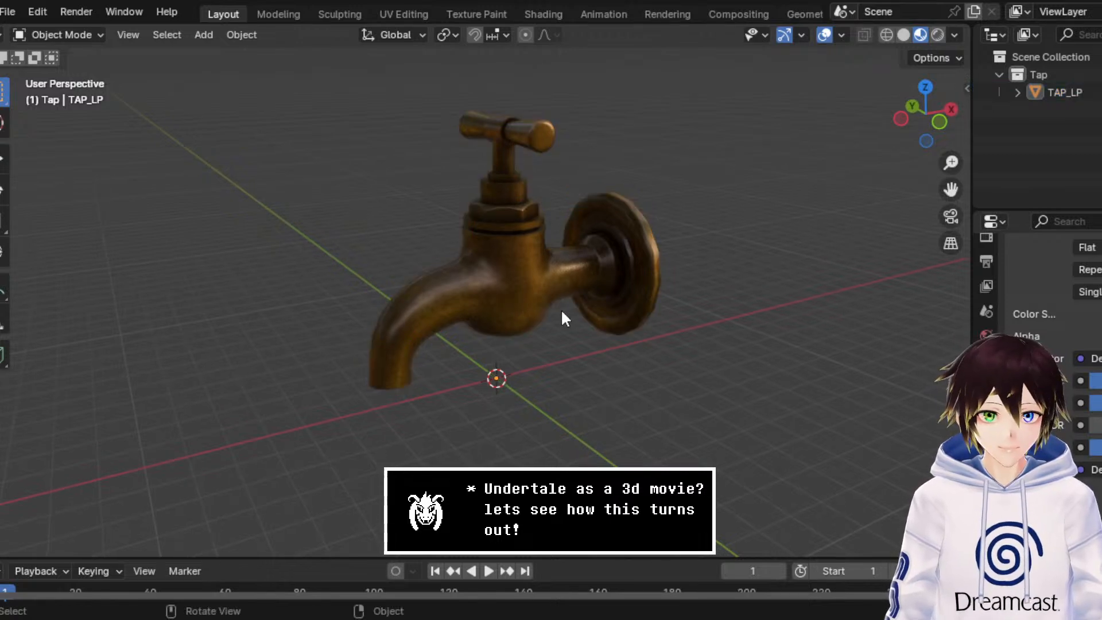
click(19, 15)
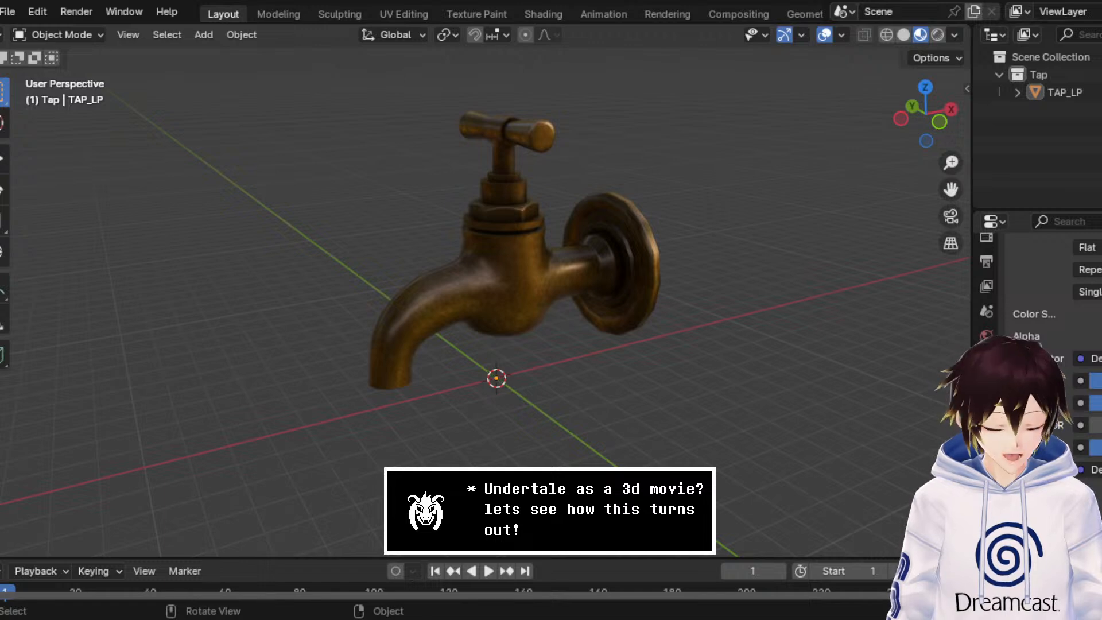
key(ctrl+s)
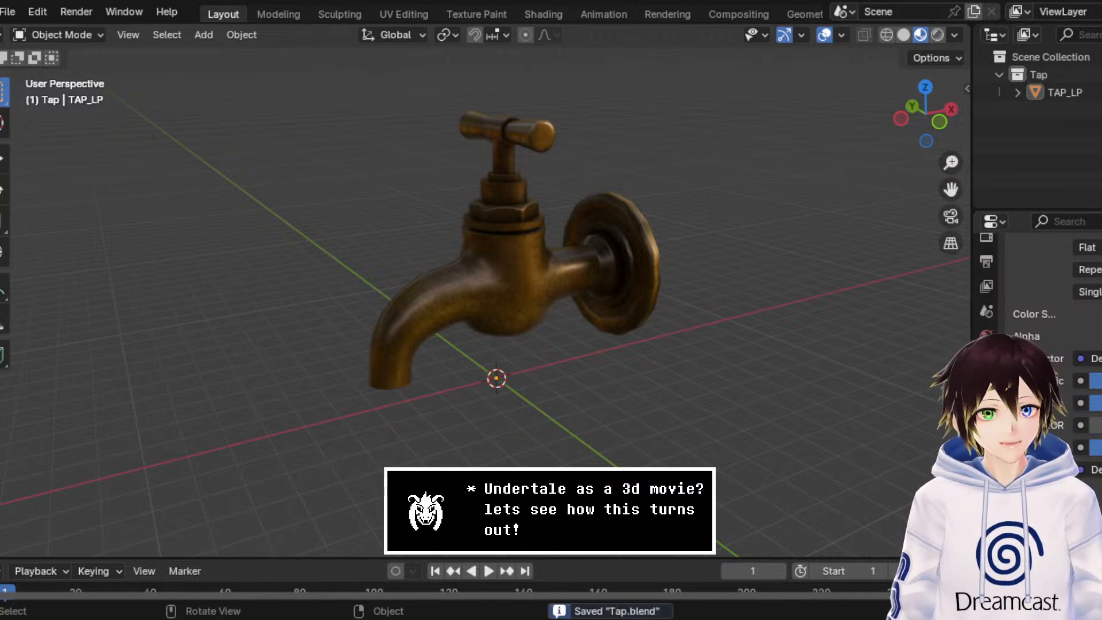
Step: Start a new General scene and delete its default camera, cube and light
click(9, 11)
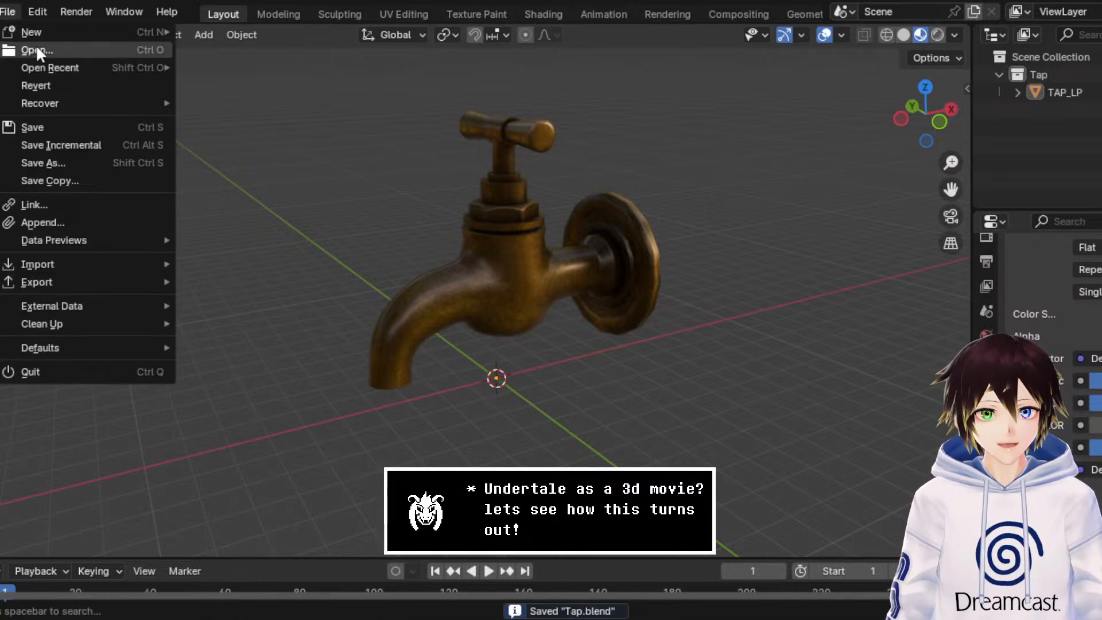
mouse_move(50, 69)
mouse_move(43, 32)
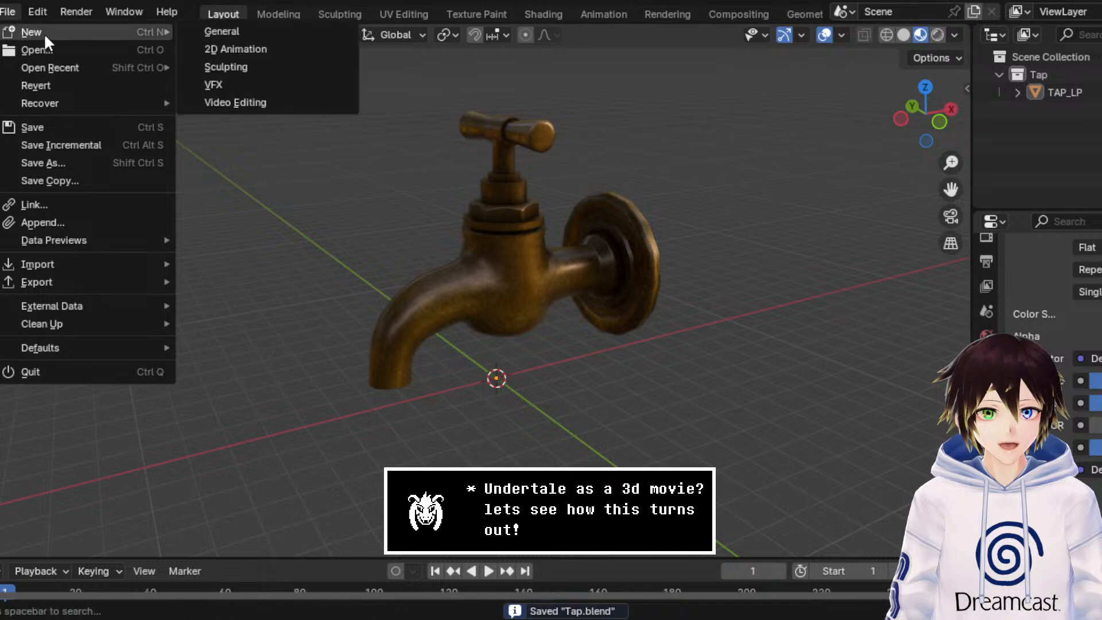
click(214, 33)
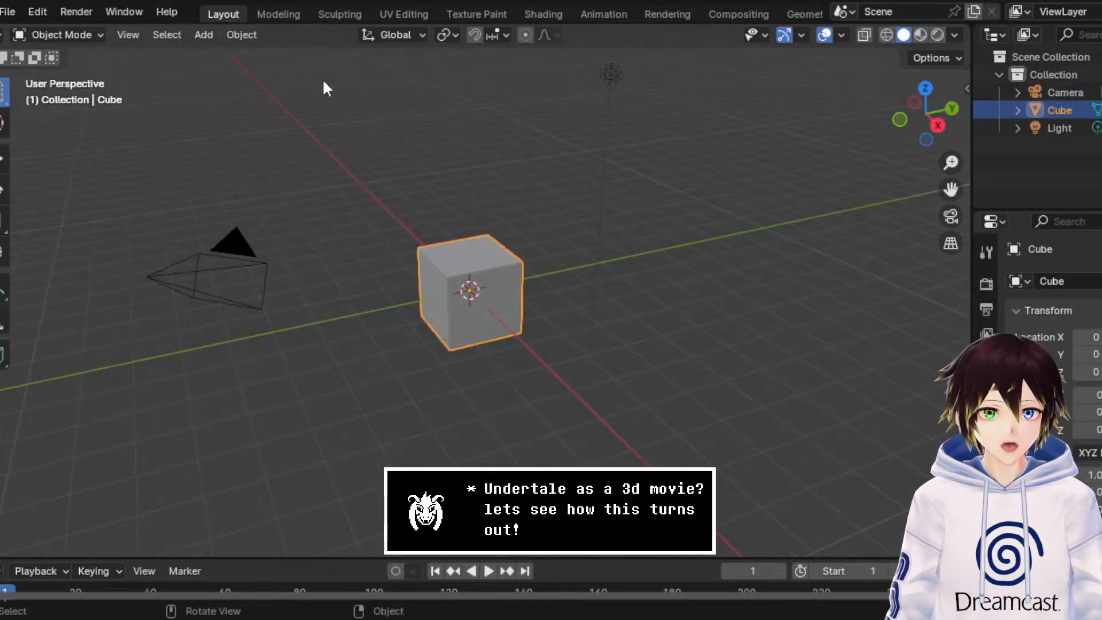
drag(773, 448, 69, 80)
key(Delete)
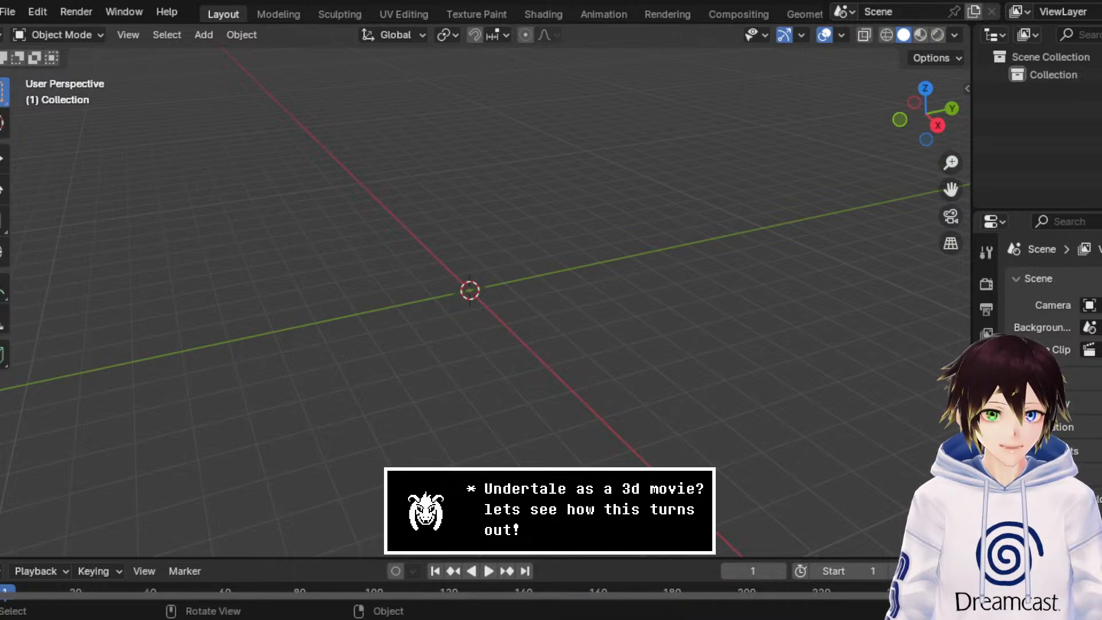
Step: Import the round pedestal table model from its FBX file into the empty scene
click(8, 12)
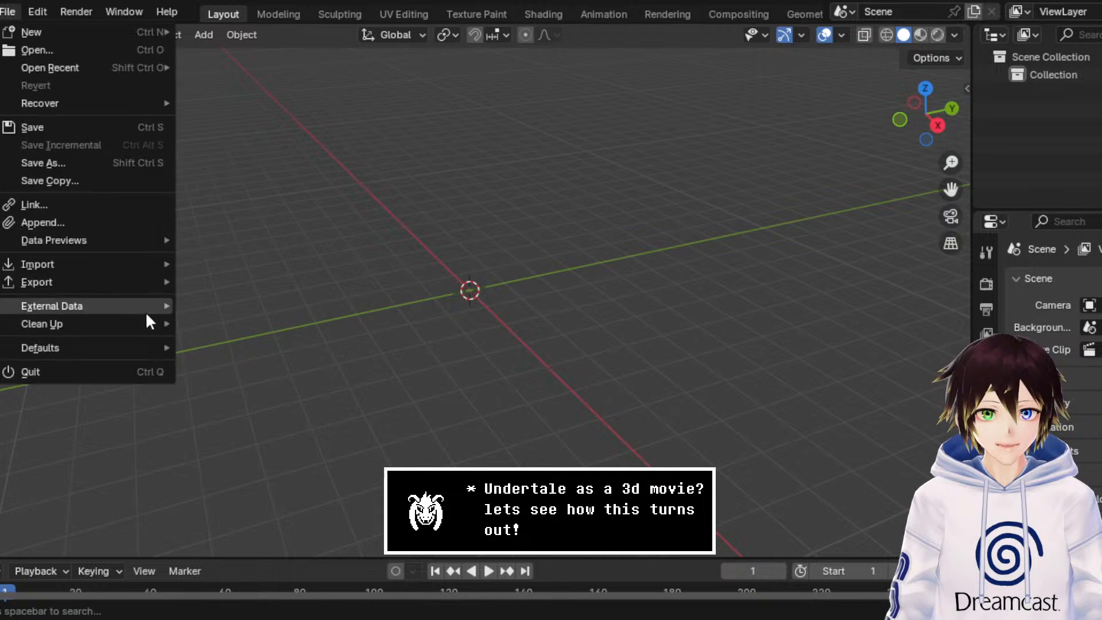
mouse_move(121, 264)
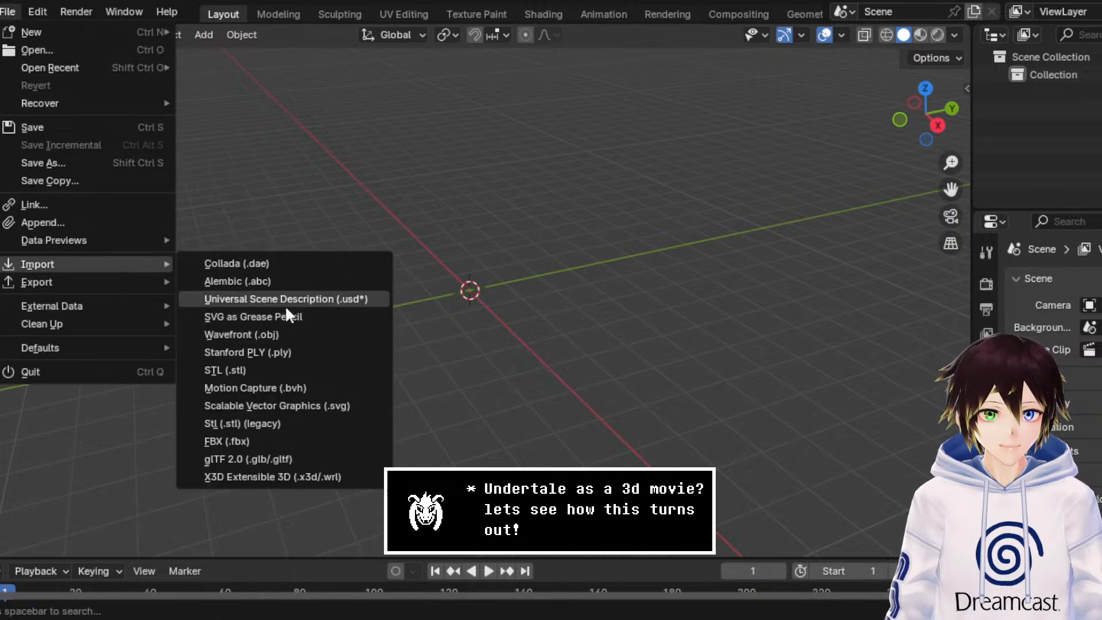
click(259, 441)
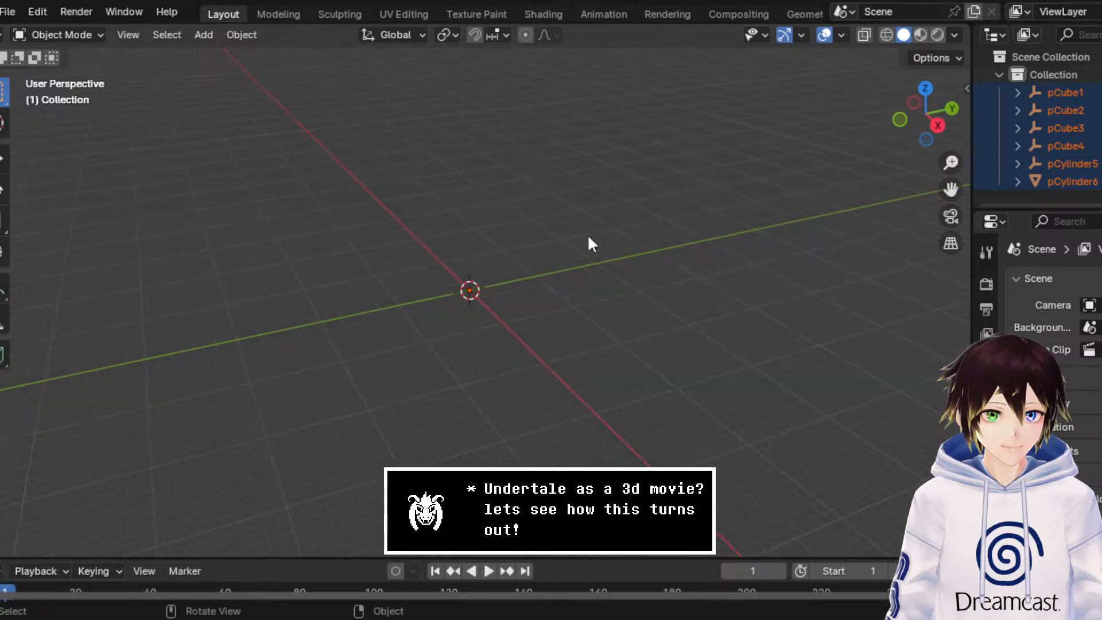
middle_drag(594, 252, 606, 279)
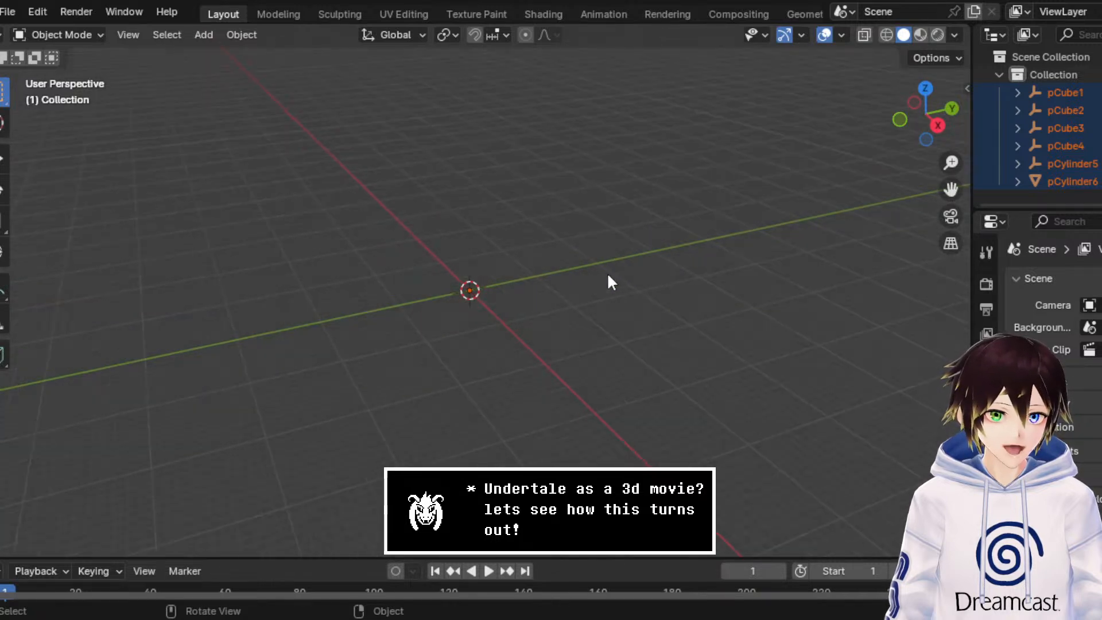
scroll(607, 280, down, 6)
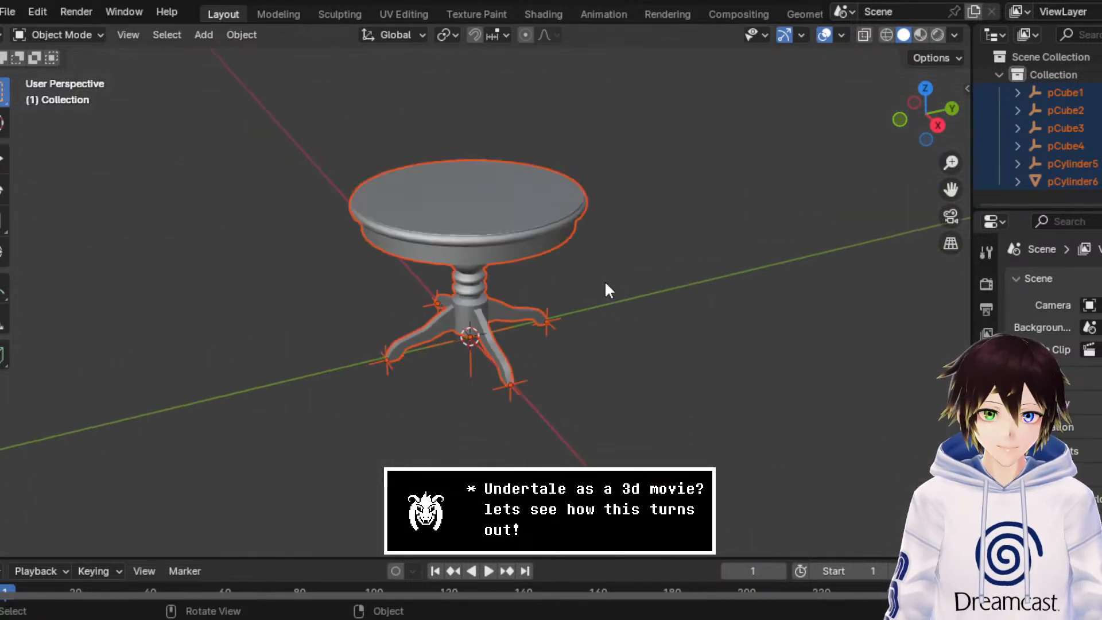
scroll(591, 285, down, 5)
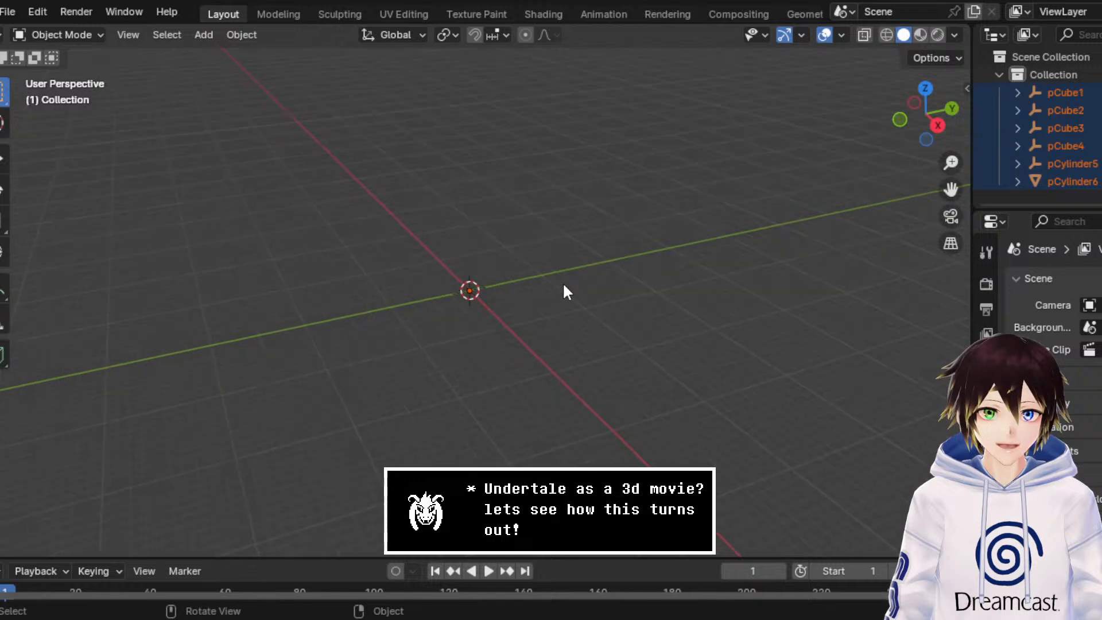
scroll(569, 294, down, 2)
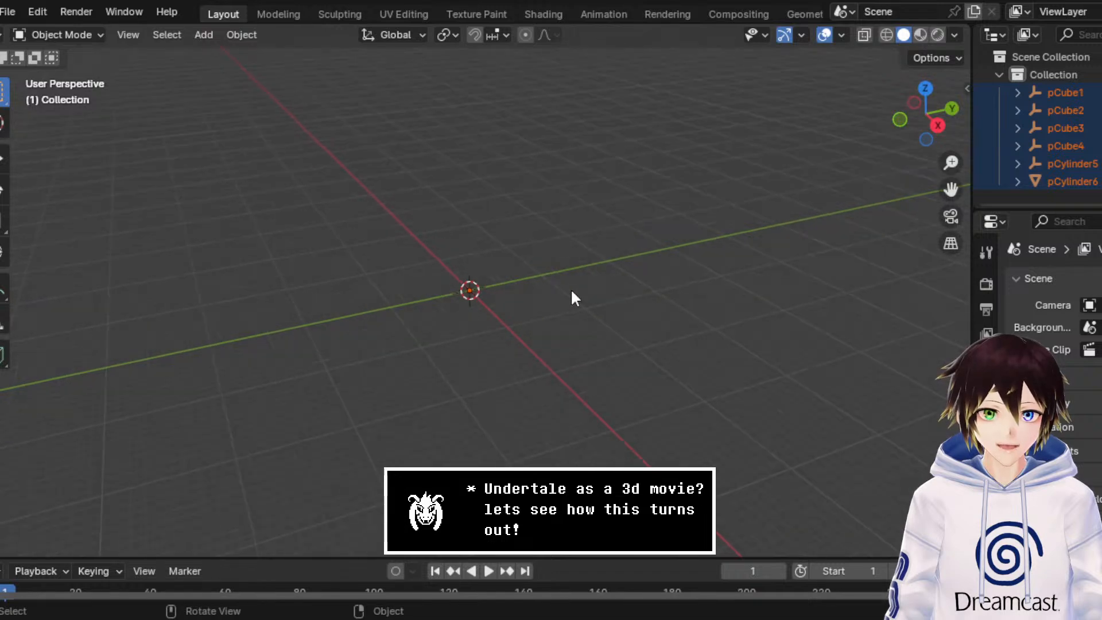
Step: Scale all imported table parts uniformly with the Scale tool, first shrinking them, then enlarging the table moderately
click(1, 228)
drag(542, 245, 749, 349)
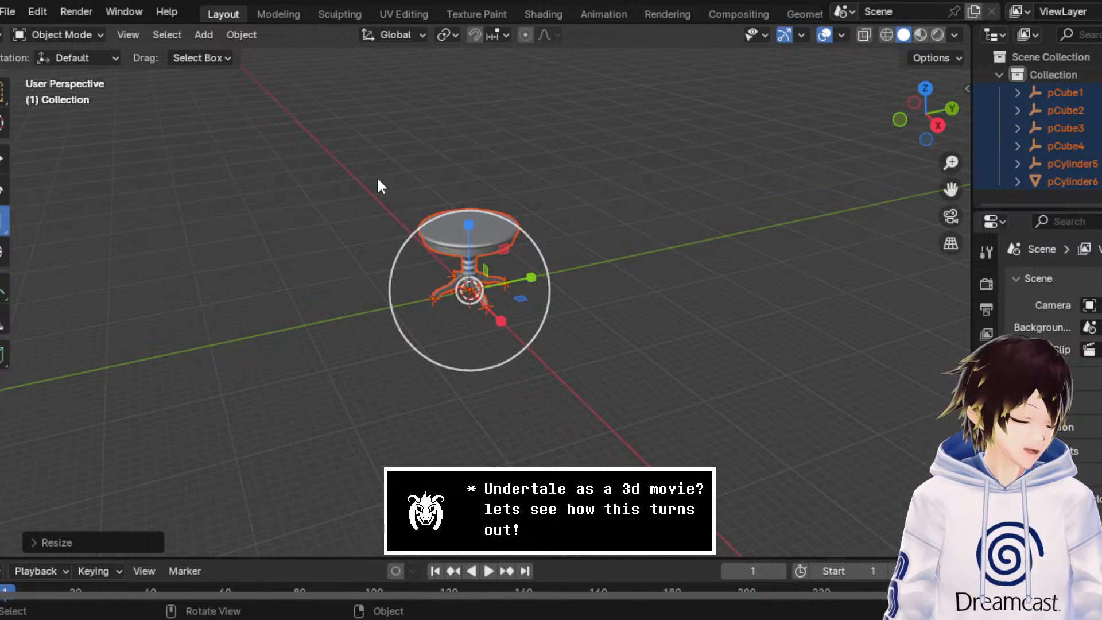
drag(537, 248, 706, 135)
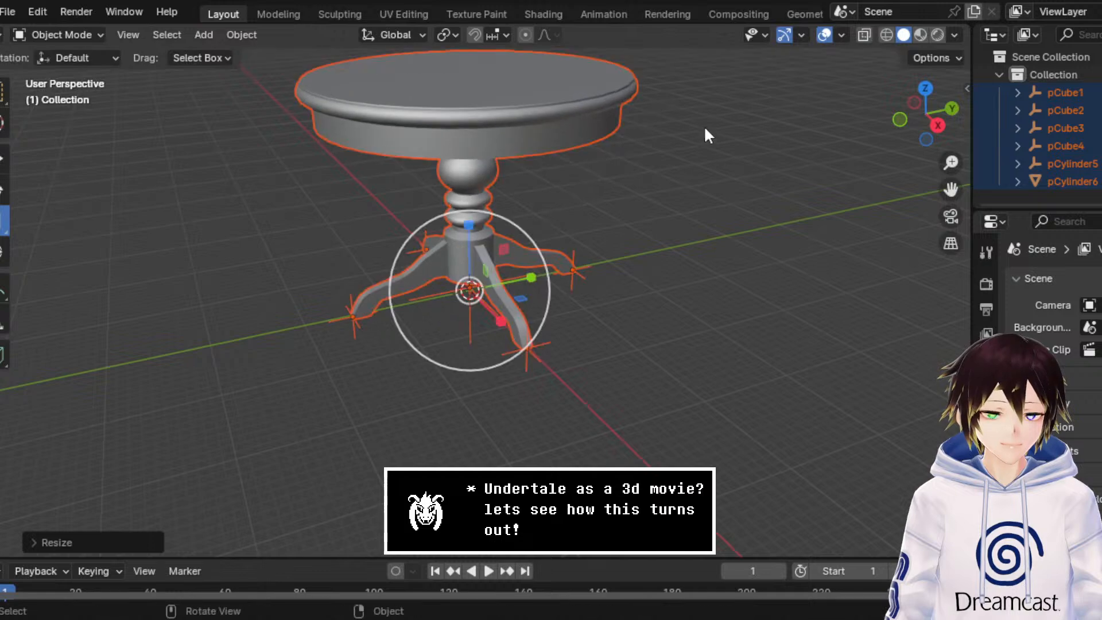
drag(942, 187, 929, 334)
mouse_move(600, 237)
middle_down()
mouse_move(618, 198)
mouse_move(599, 239)
middle_up()
right_click(599, 238)
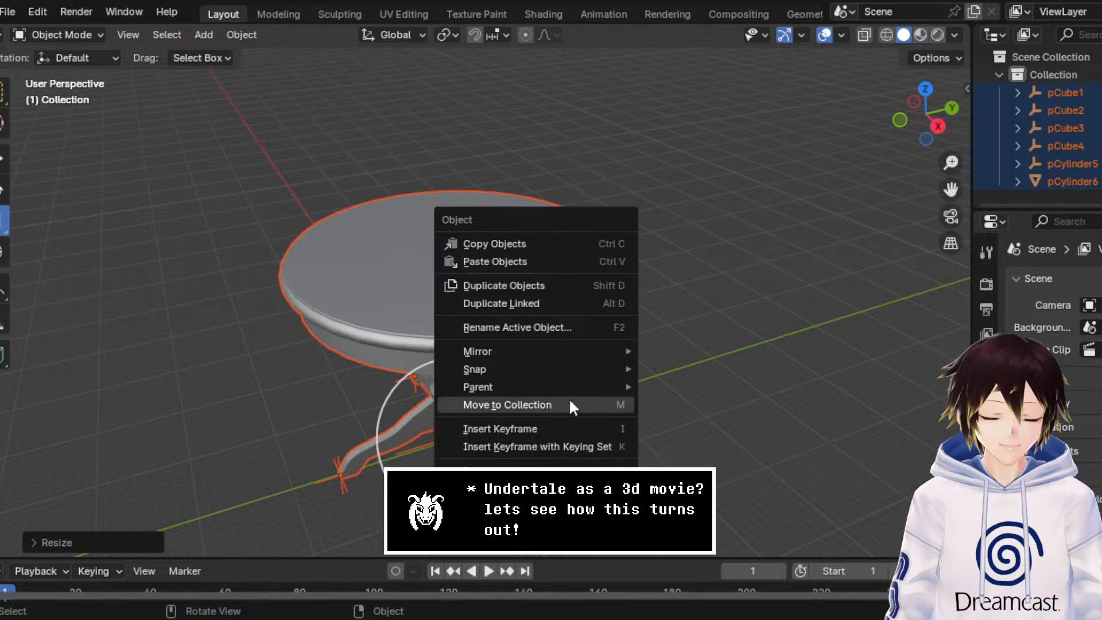
mouse_move(534, 389)
right_click(388, 257)
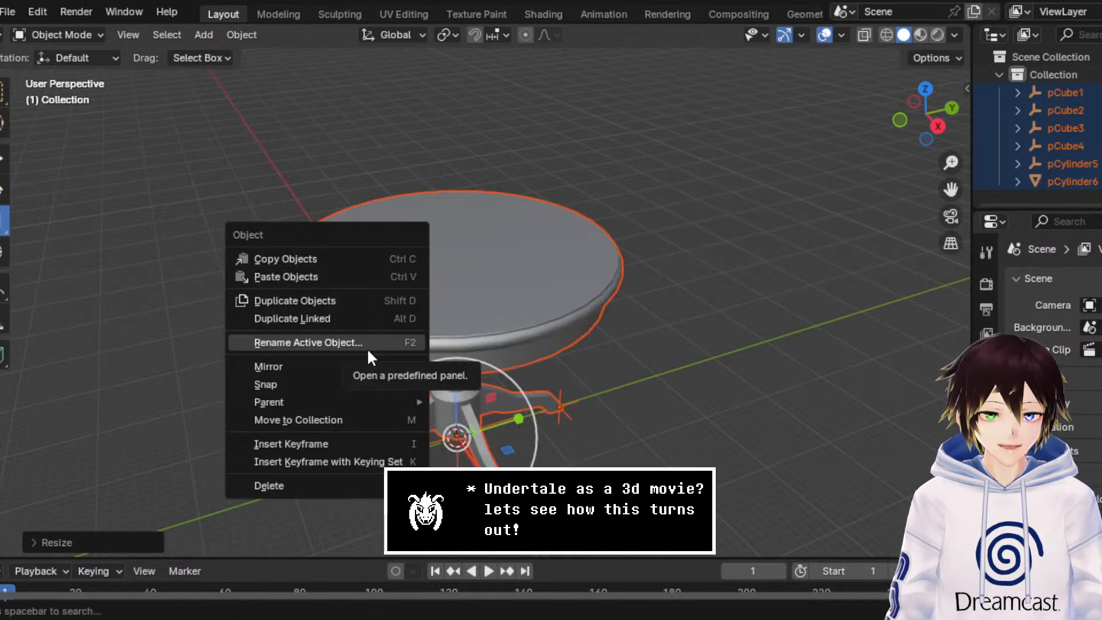
mouse_move(360, 366)
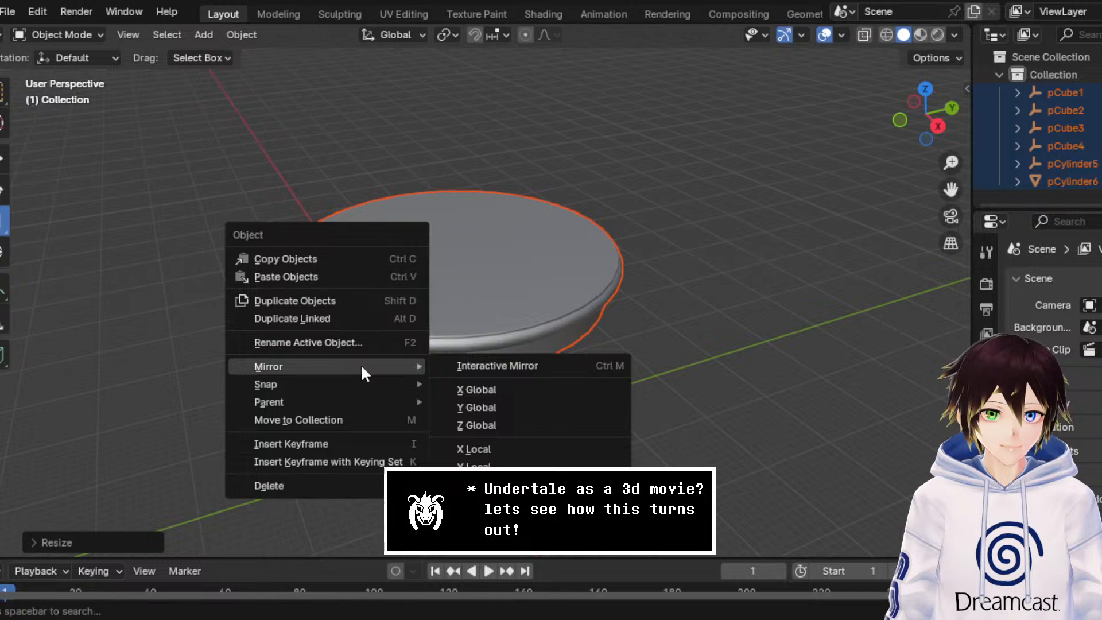
right_click(546, 280)
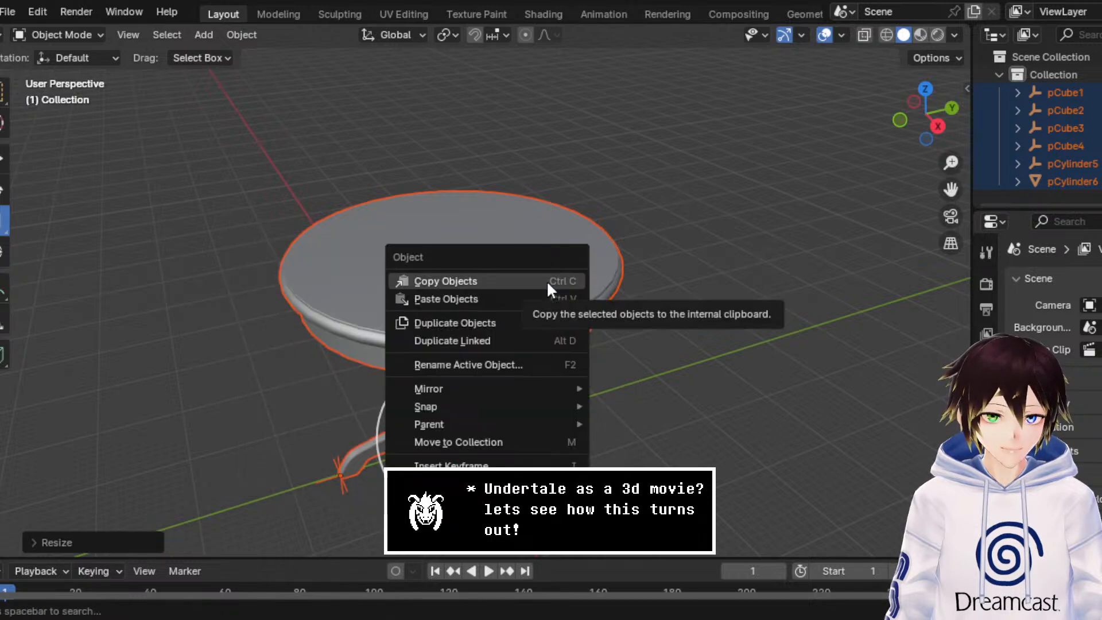
click(702, 218)
Step: Rename the collection that holds the table parts to Table
click(572, 262)
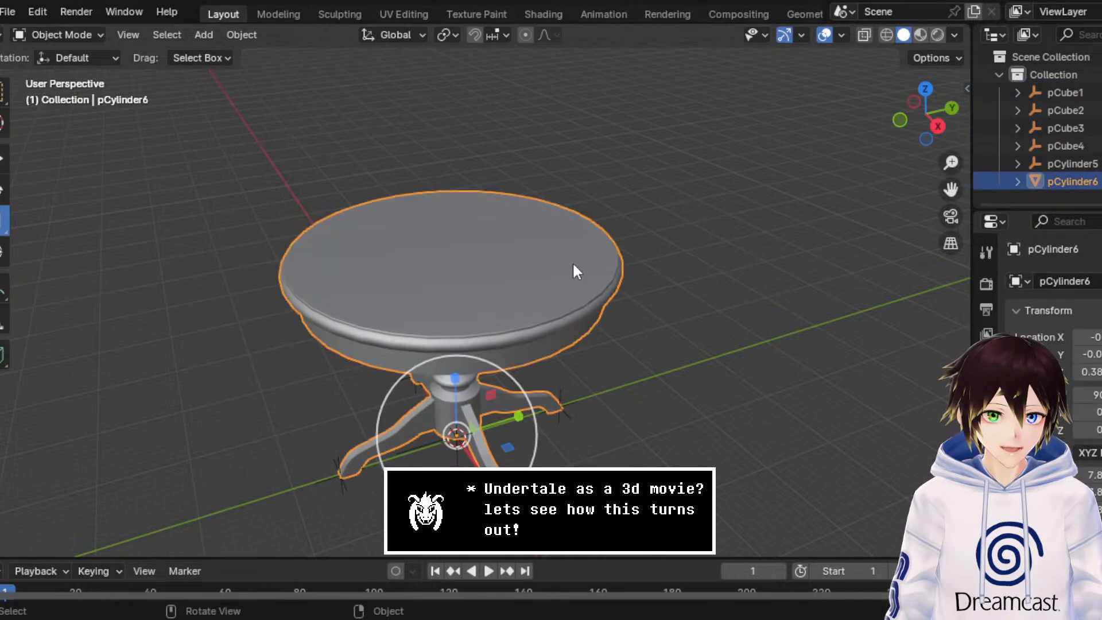
click(904, 242)
click(1058, 163)
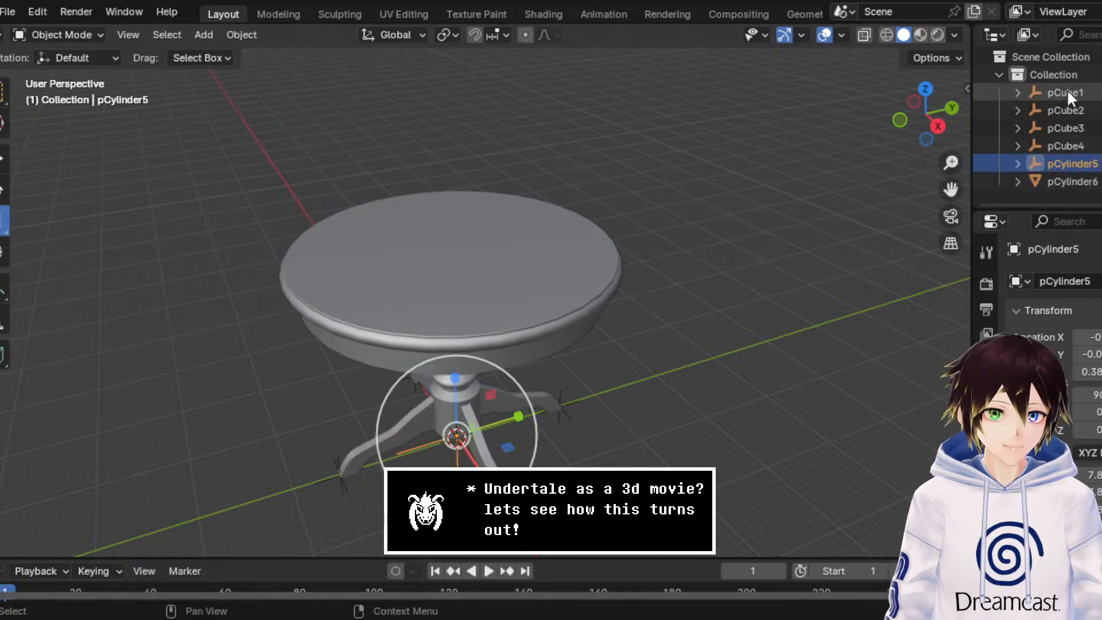
double_click(1056, 74)
text(Table)
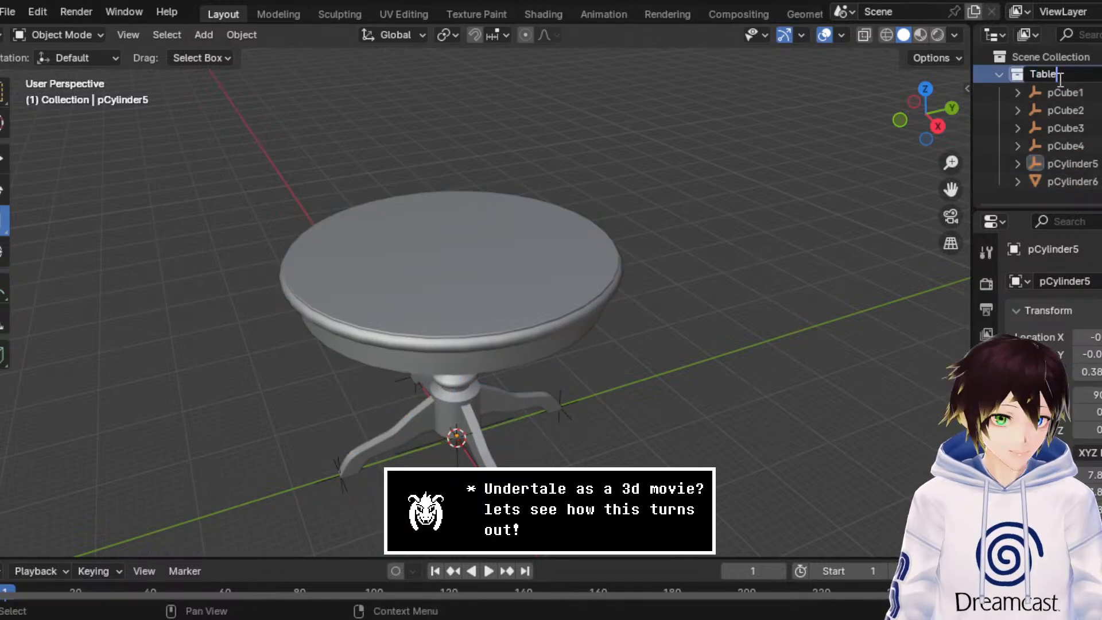
key(Return)
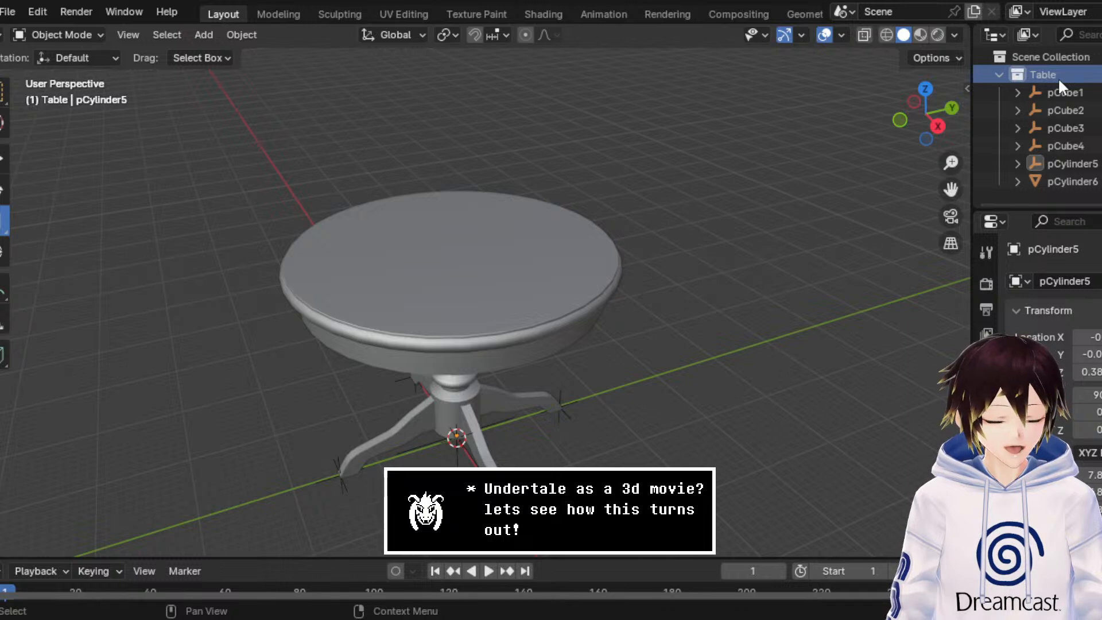
Step: Switch the viewport to Material Preview shading to show the table's wood texture
drag(950, 190, 970, 167)
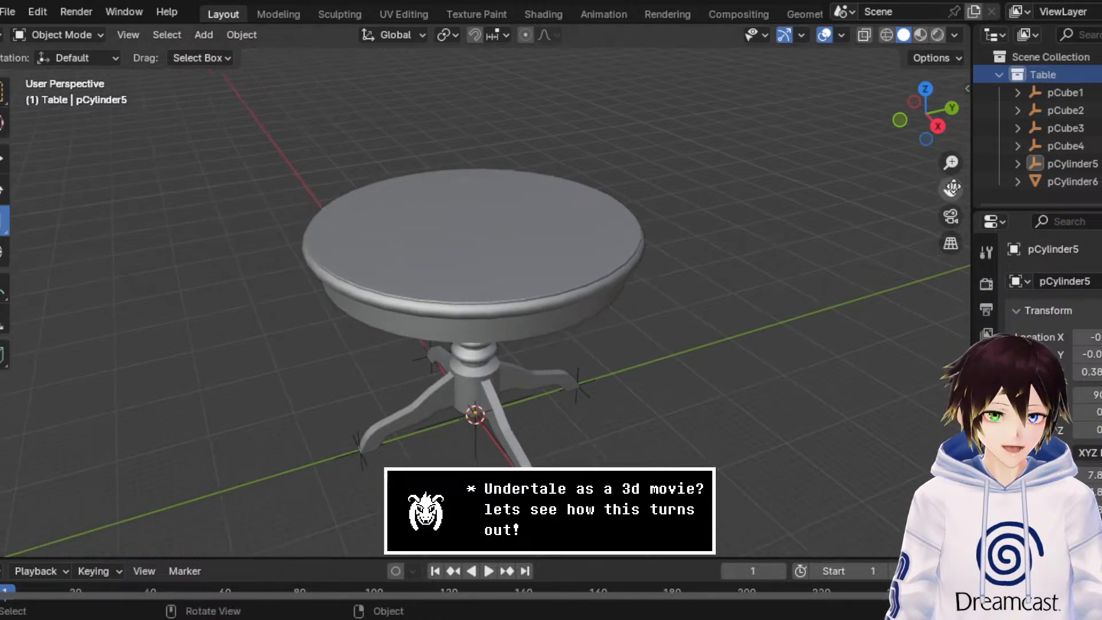
click(923, 34)
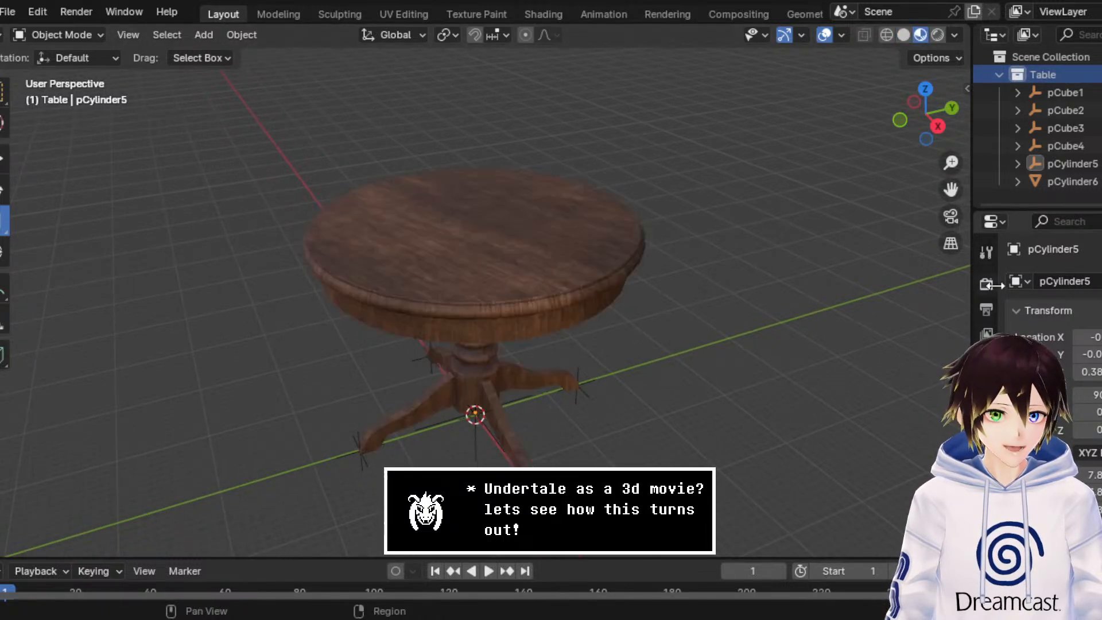
click(986, 284)
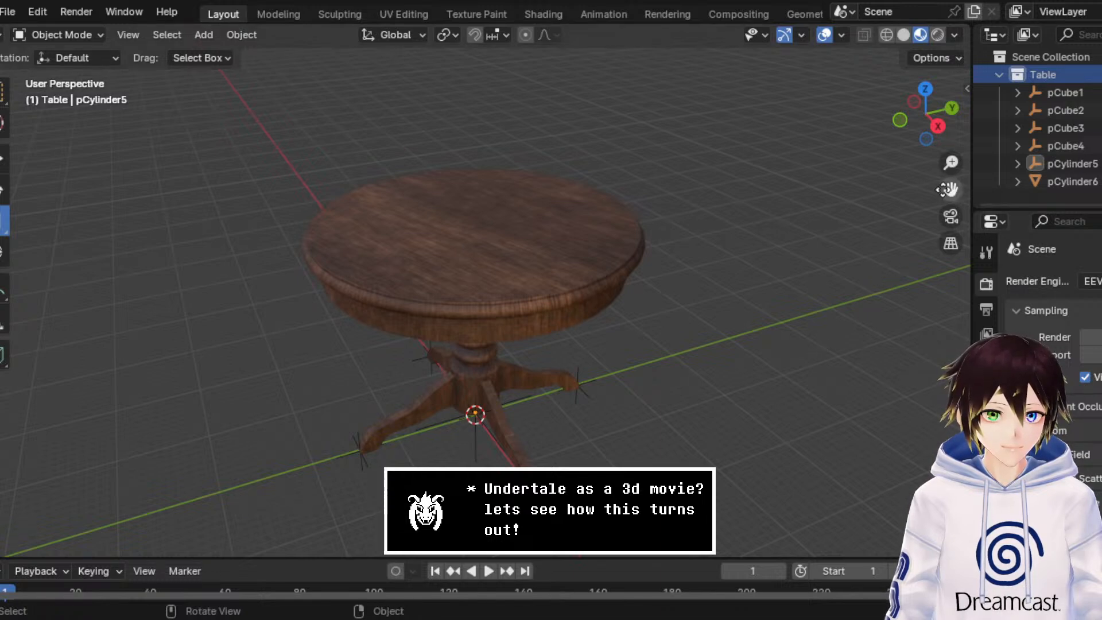
drag(944, 189, 975, 177)
Step: Select the pCylinder6 table mesh and rename its blinn1 material to Table
click(624, 232)
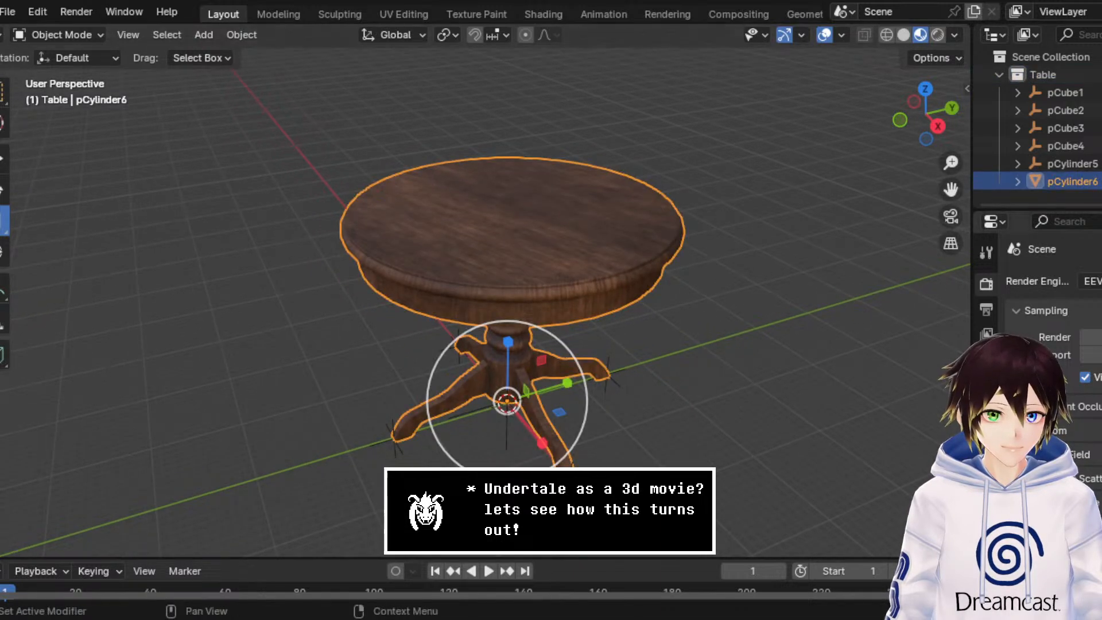
scroll(987, 488, down, 2)
click(986, 544)
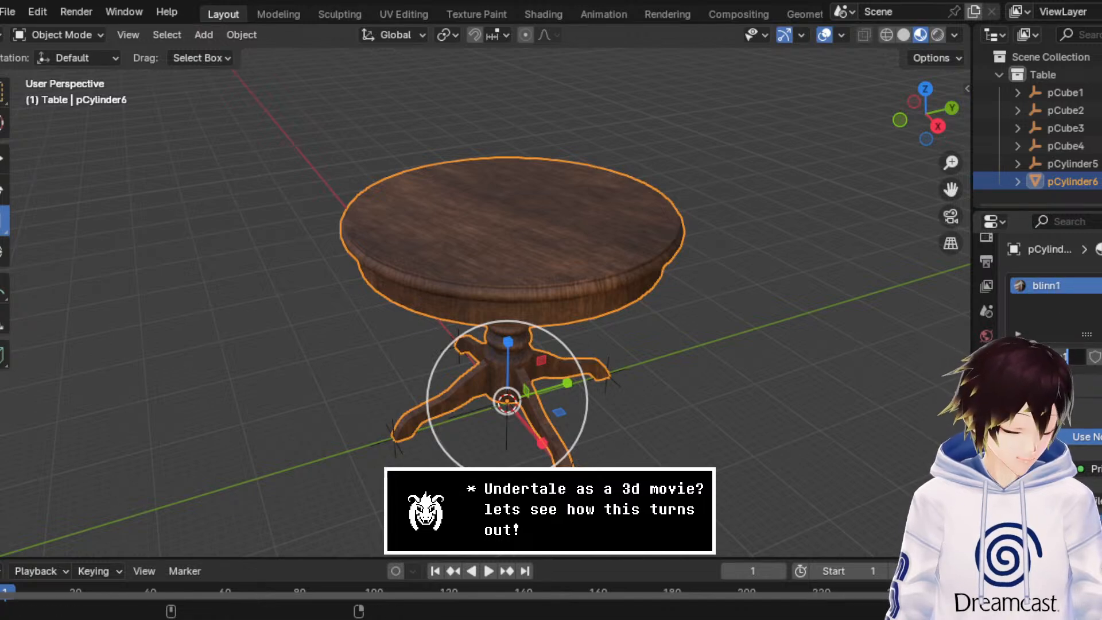
text(le)
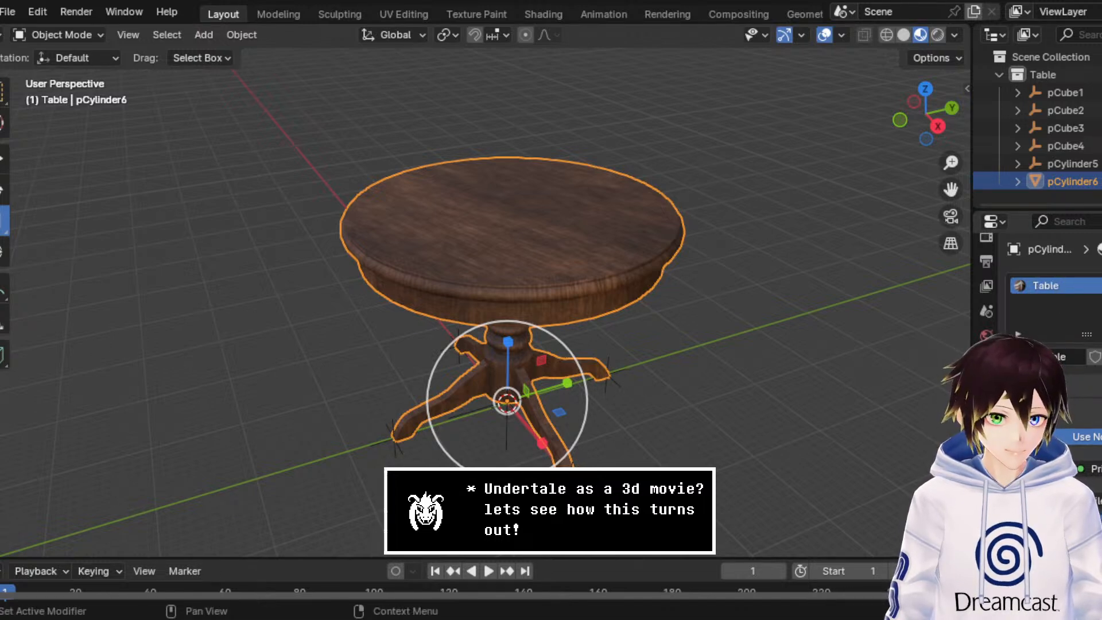
scroll(1050, 345, down, 6)
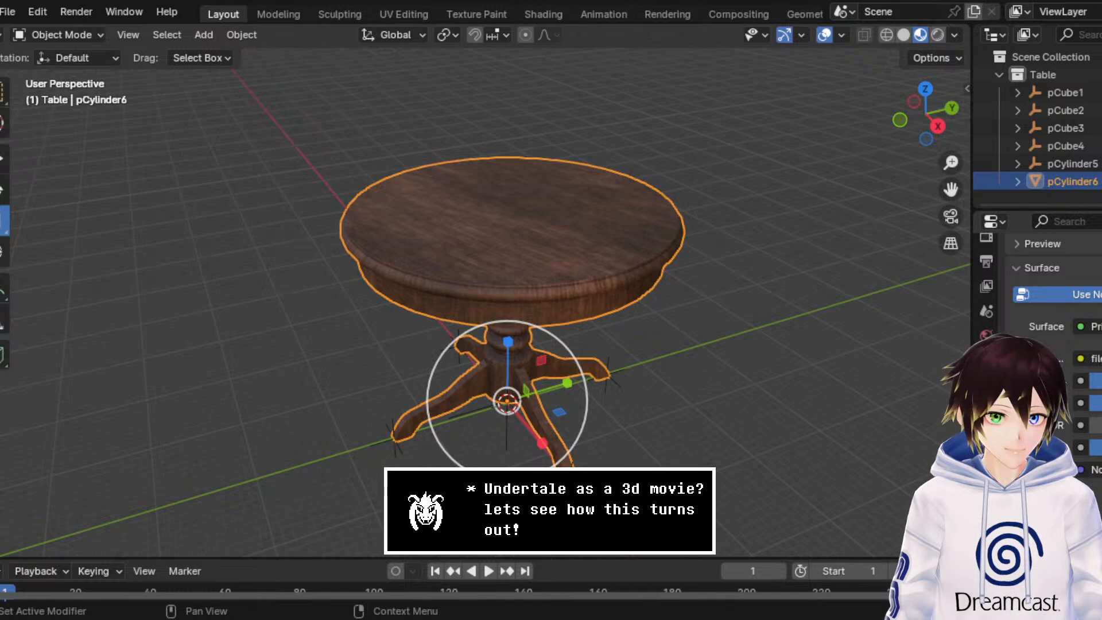
Step: Deselect the table, check its wood surface up close and save the scene as Dogtable.blend
click(803, 446)
scroll(358, 195, up, 6)
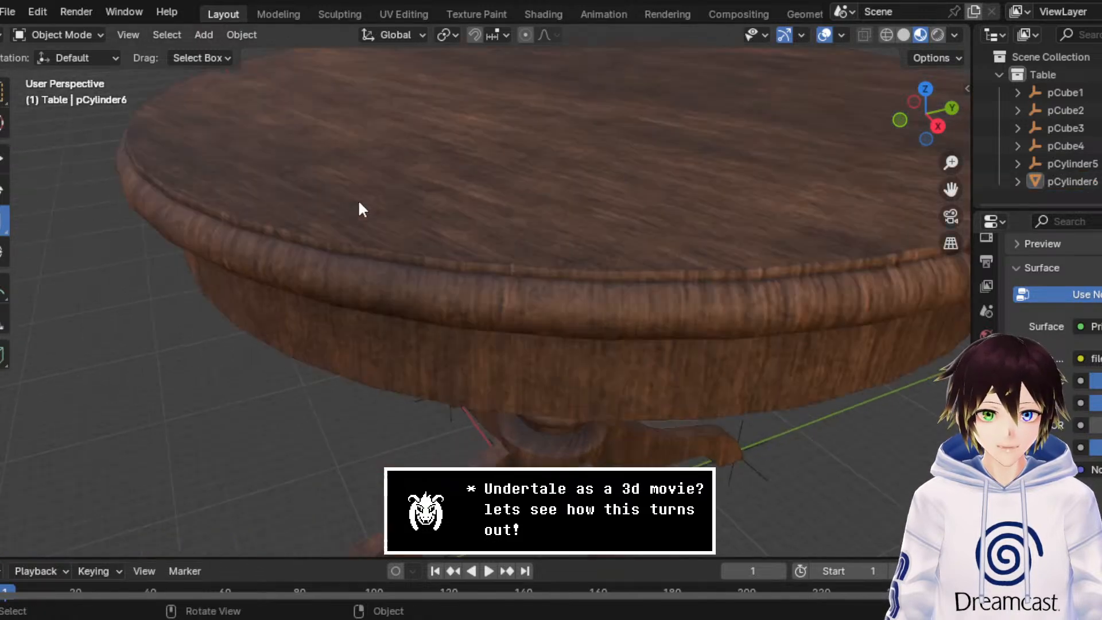
scroll(417, 238, down, 5)
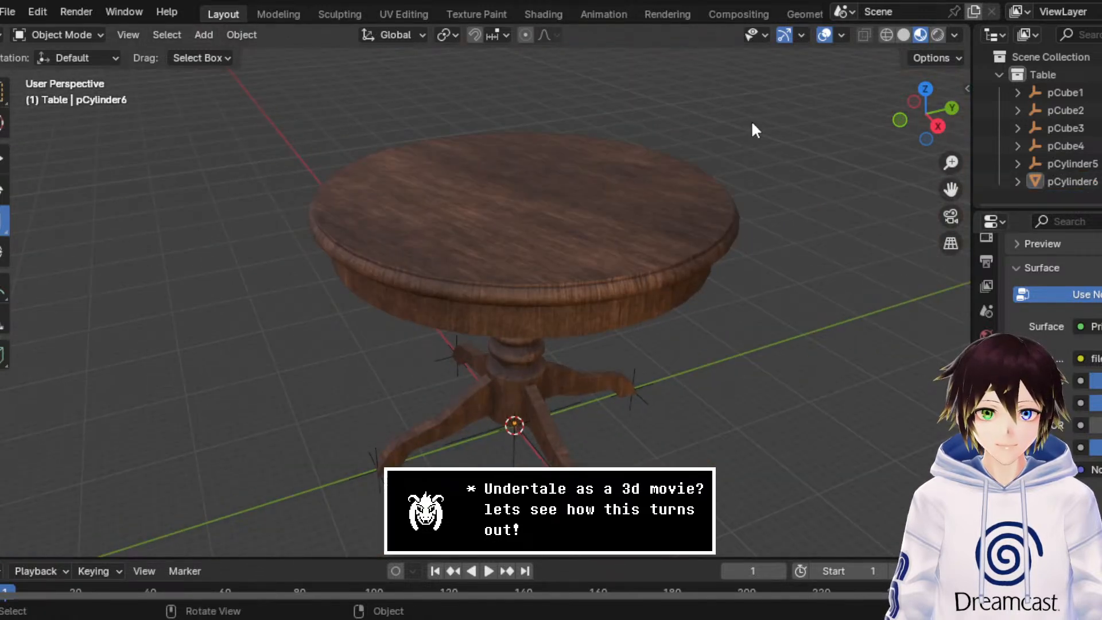
click(8, 12)
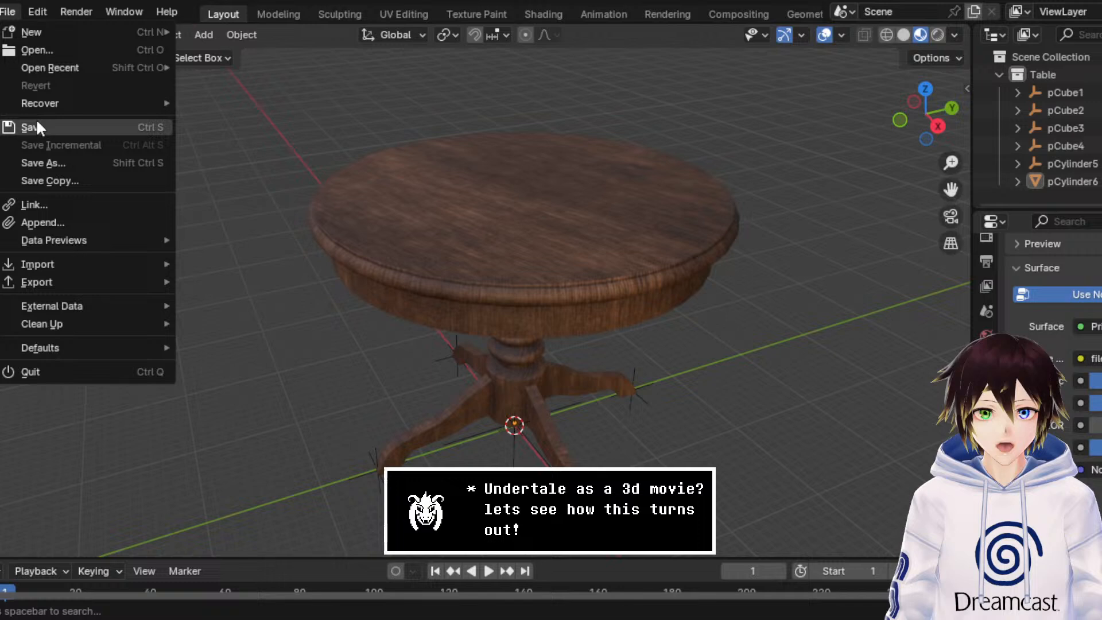
click(42, 156)
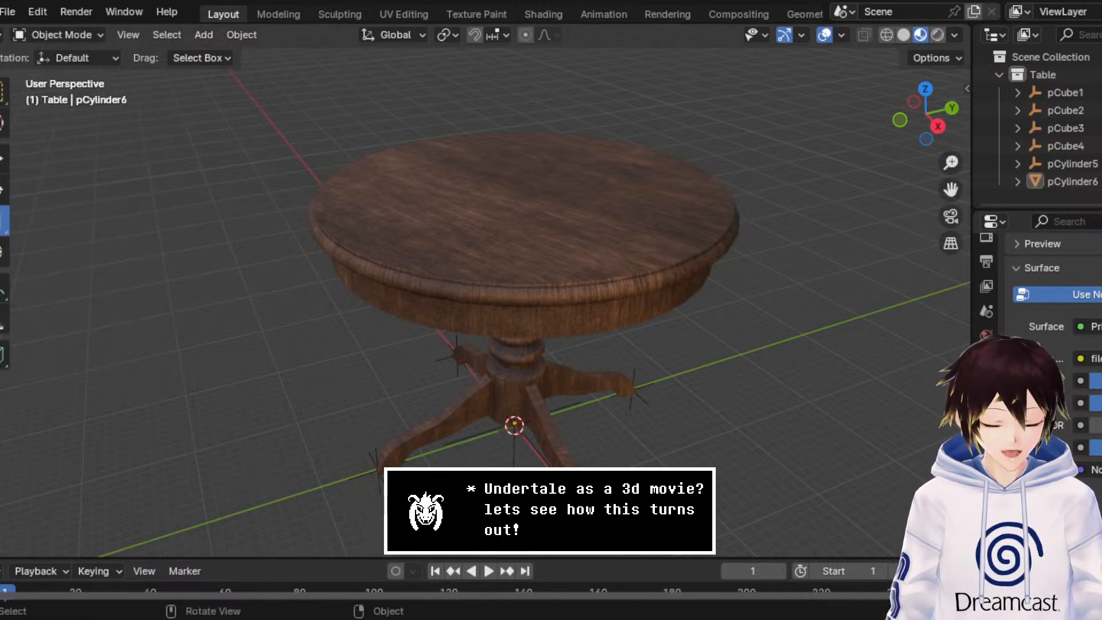
key(ctrl+s)
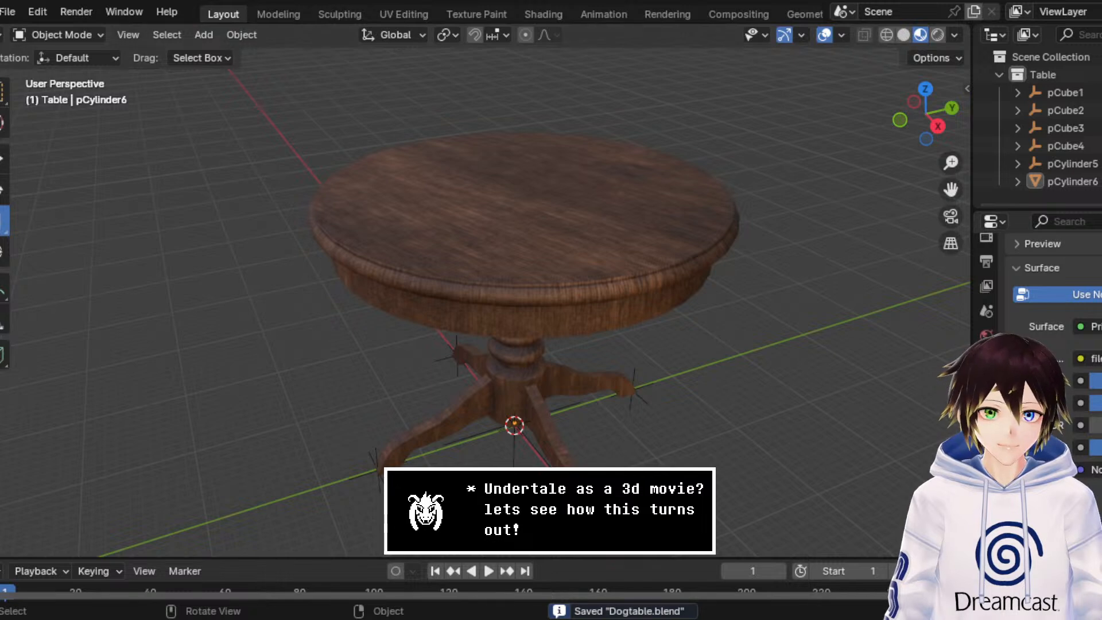
Step: Start a new General scene and delete its default camera, cube and light
click(8, 13)
mouse_move(35, 32)
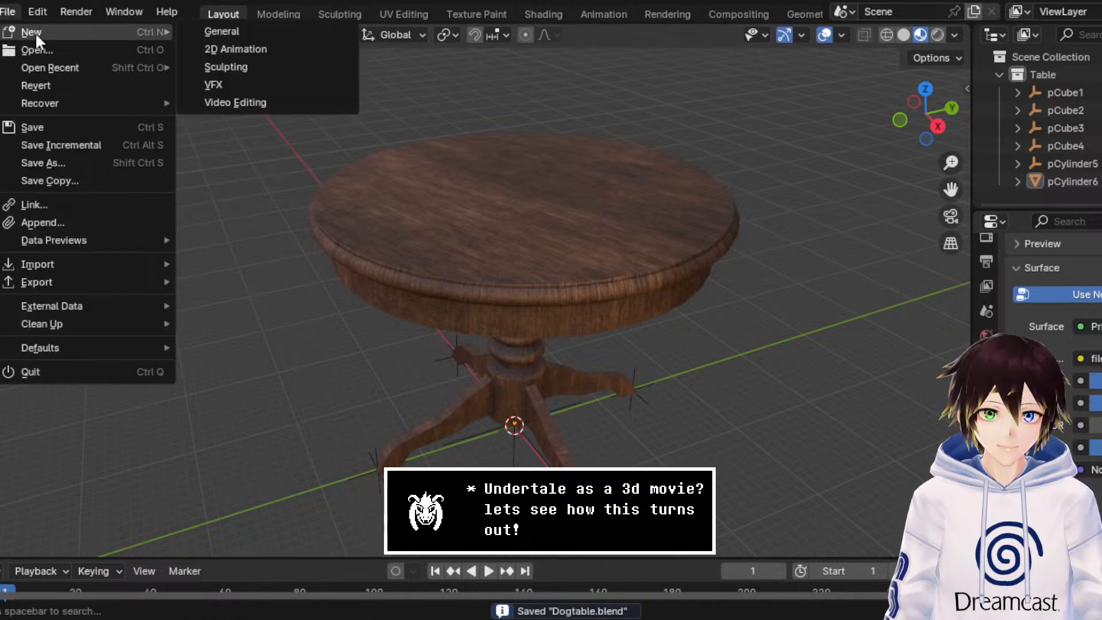
click(246, 30)
drag(764, 419, 124, 66)
key(Delete)
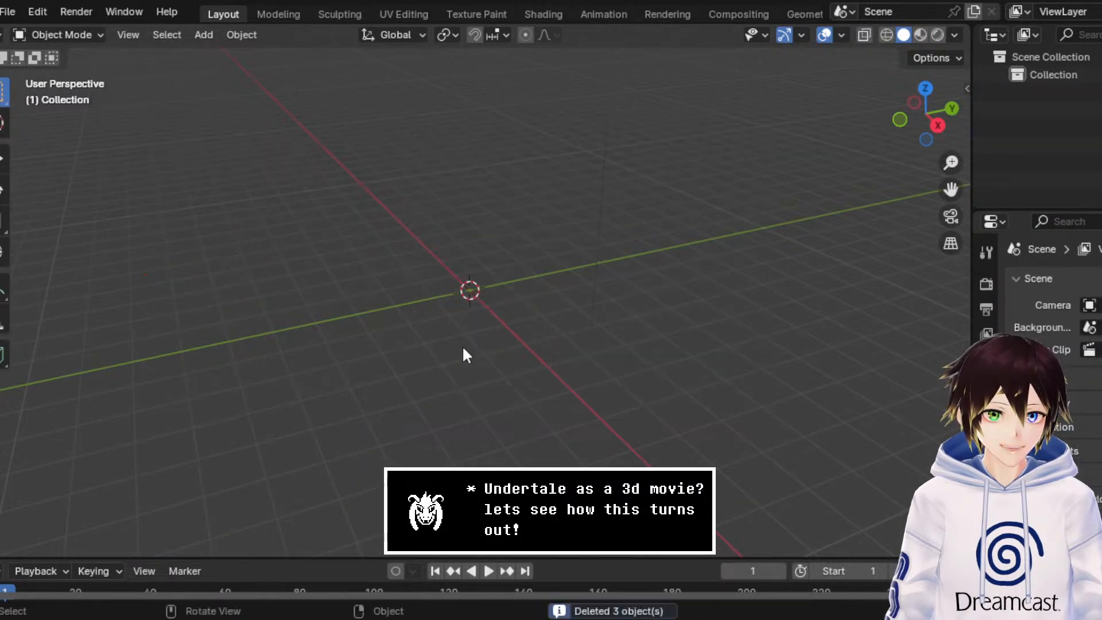
Step: Import the coiled rope model from its FBX file into the empty scene
click(6, 13)
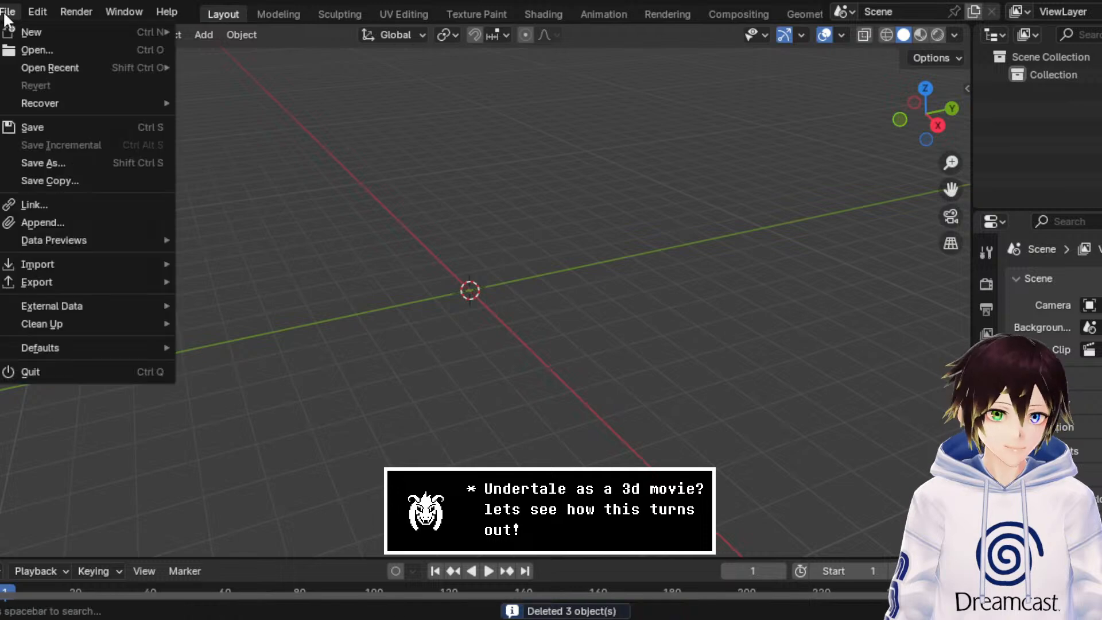
click(3, 13)
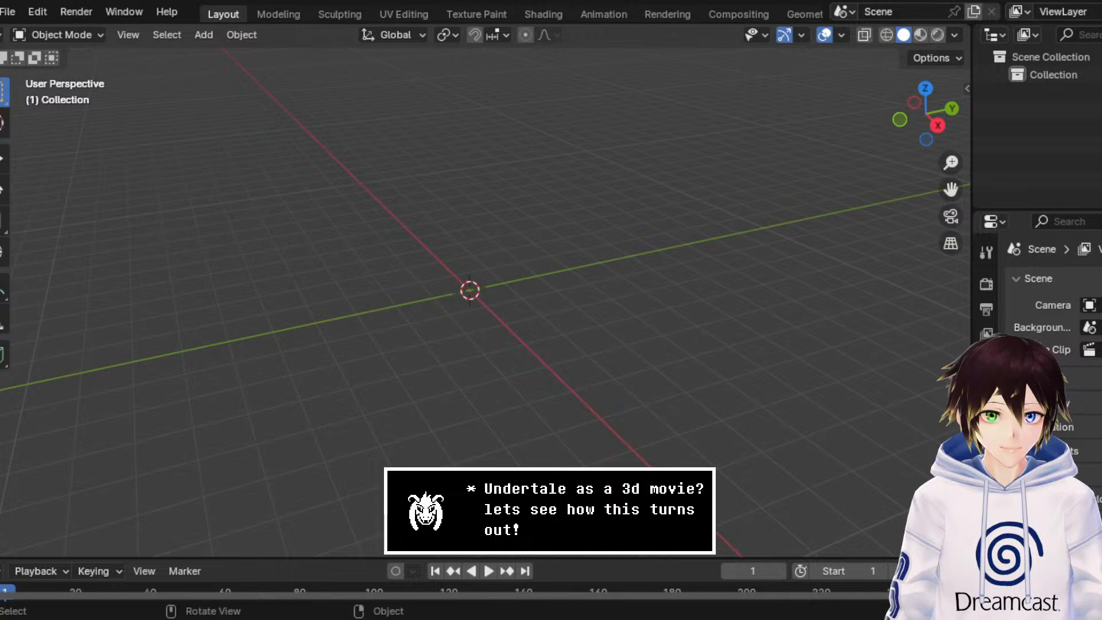
click(6, 12)
mouse_move(77, 263)
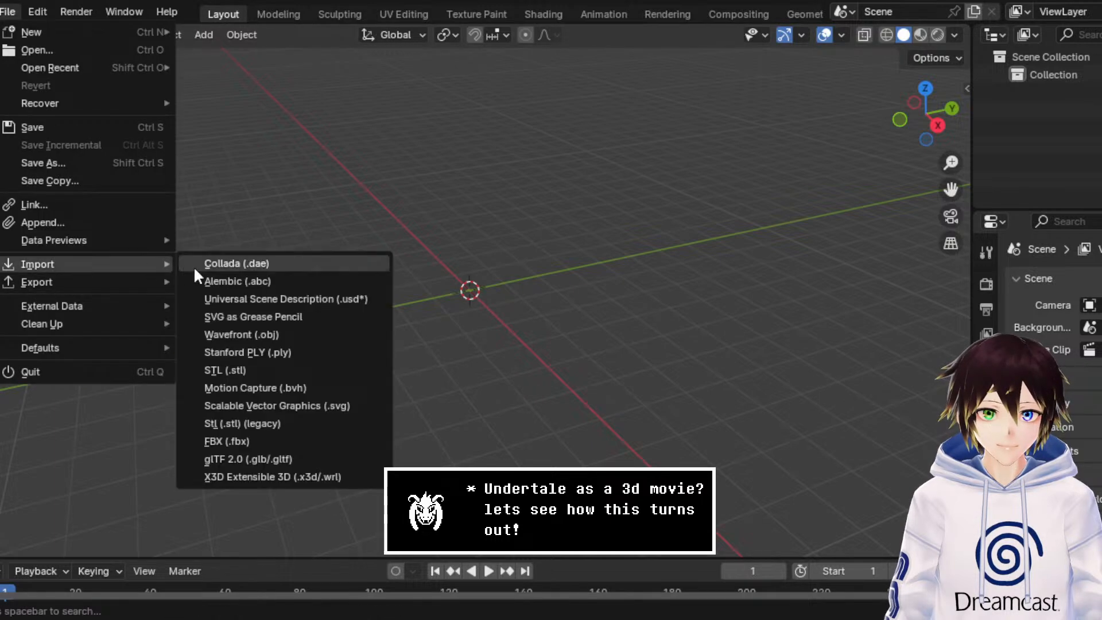
click(277, 439)
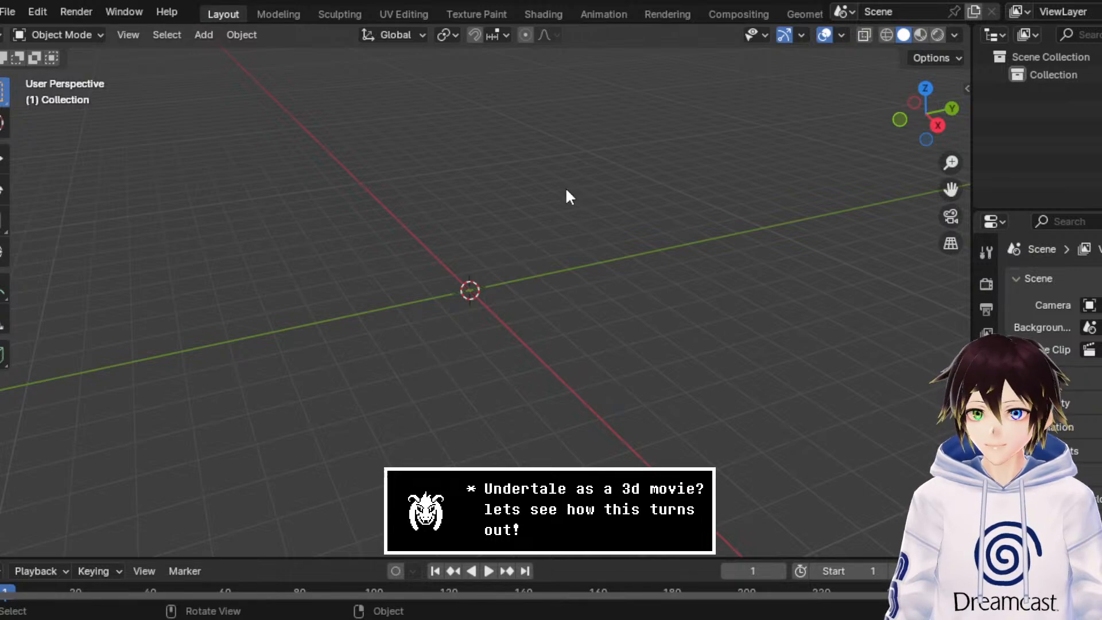
key(ctrl+v)
Step: Scale the imported rope coil up uniformly with the Scale tool to several times its size
scroll(518, 298, up, 12)
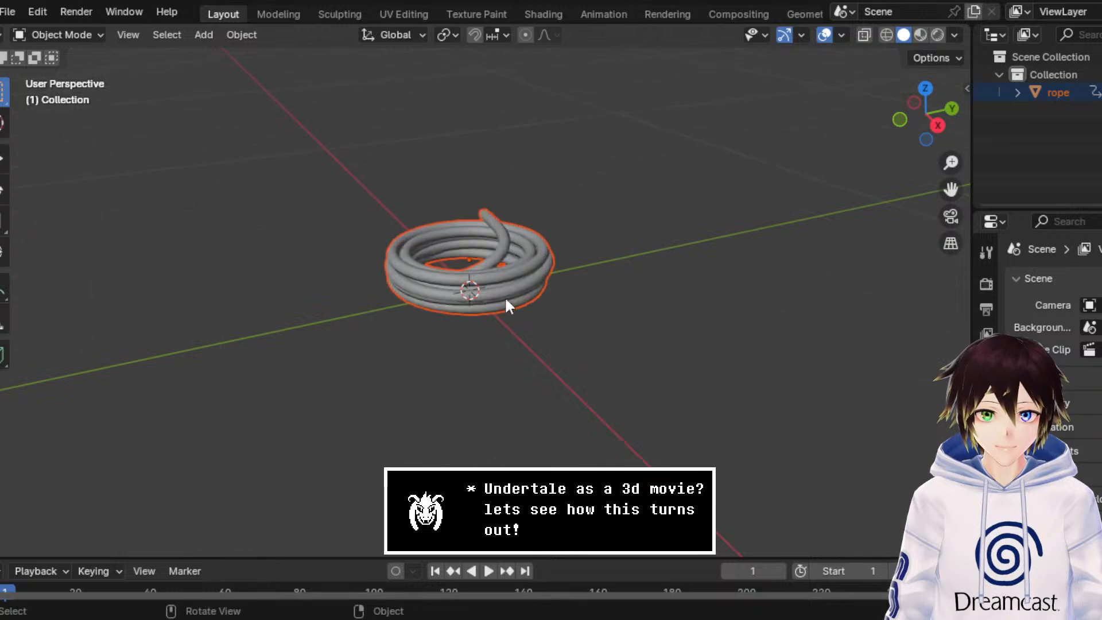
click(4, 223)
drag(542, 228, 886, 519)
scroll(883, 518, down, 5)
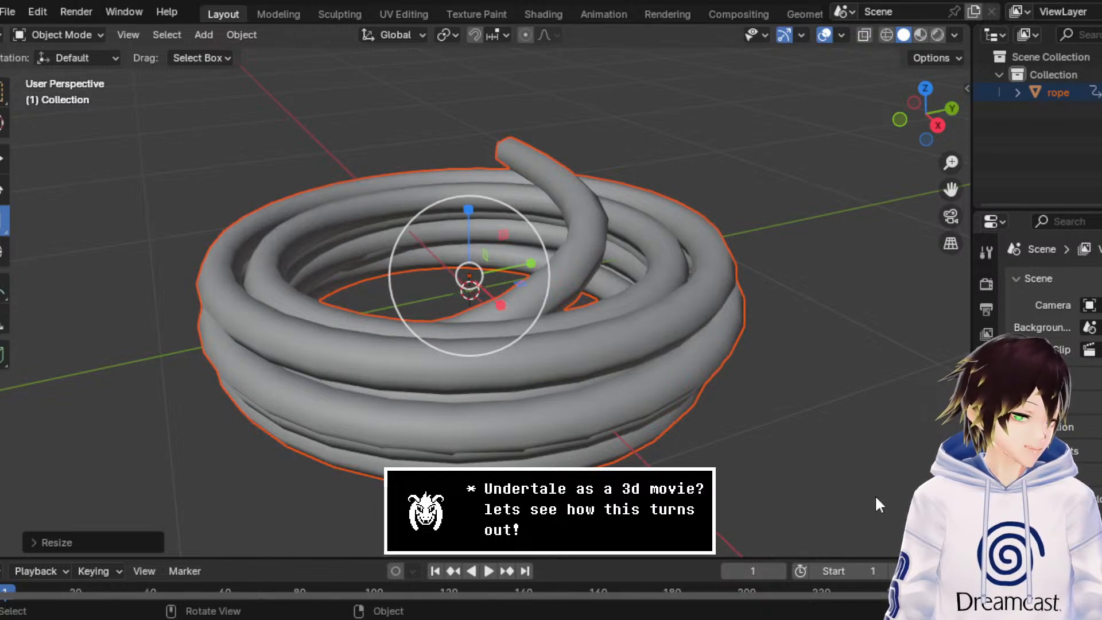
Step: Rename the collection that holds the rope object to Rope
click(1048, 75)
double_click(1047, 73)
text(Rope)
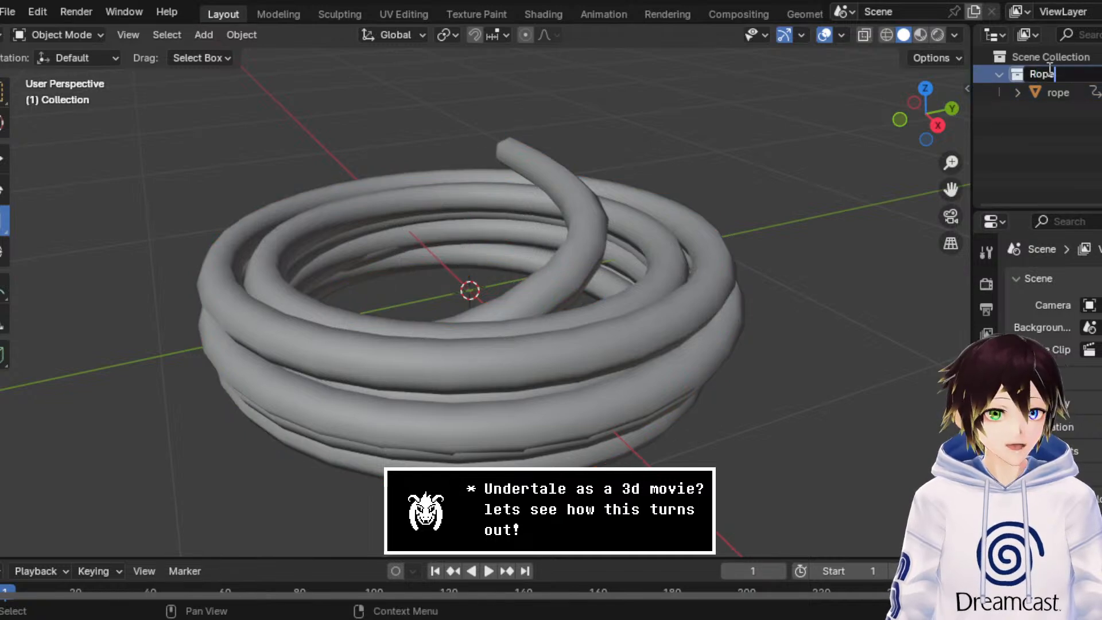
key(Return)
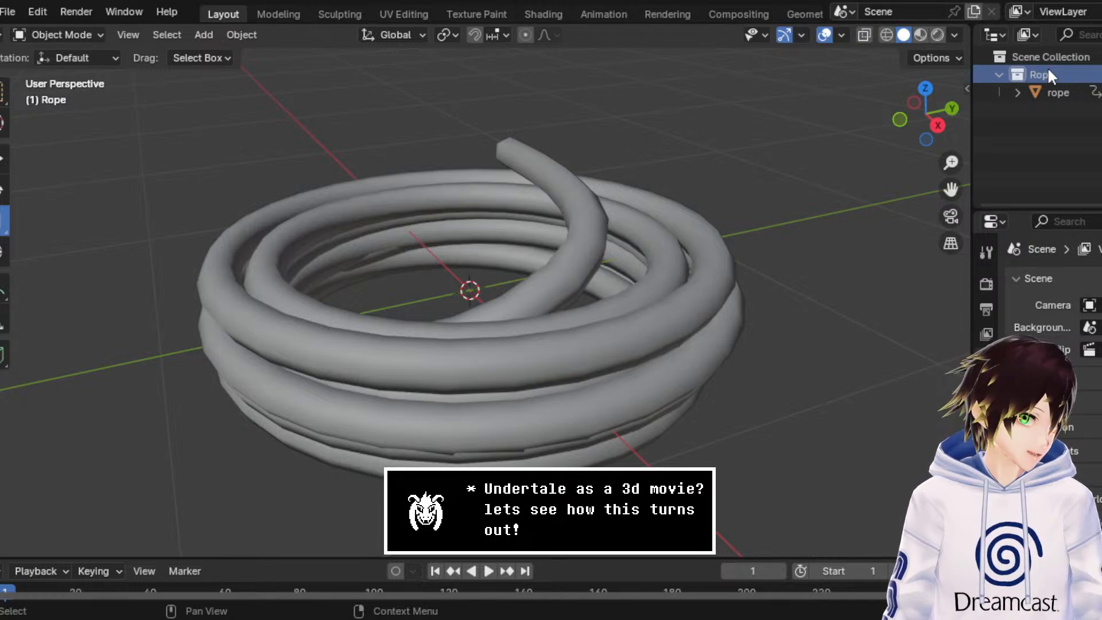
Step: In the right orthographic view, raise the rope along Z to a location of about 0.30 m, and deselect it
middle_drag(677, 270, 867, 181)
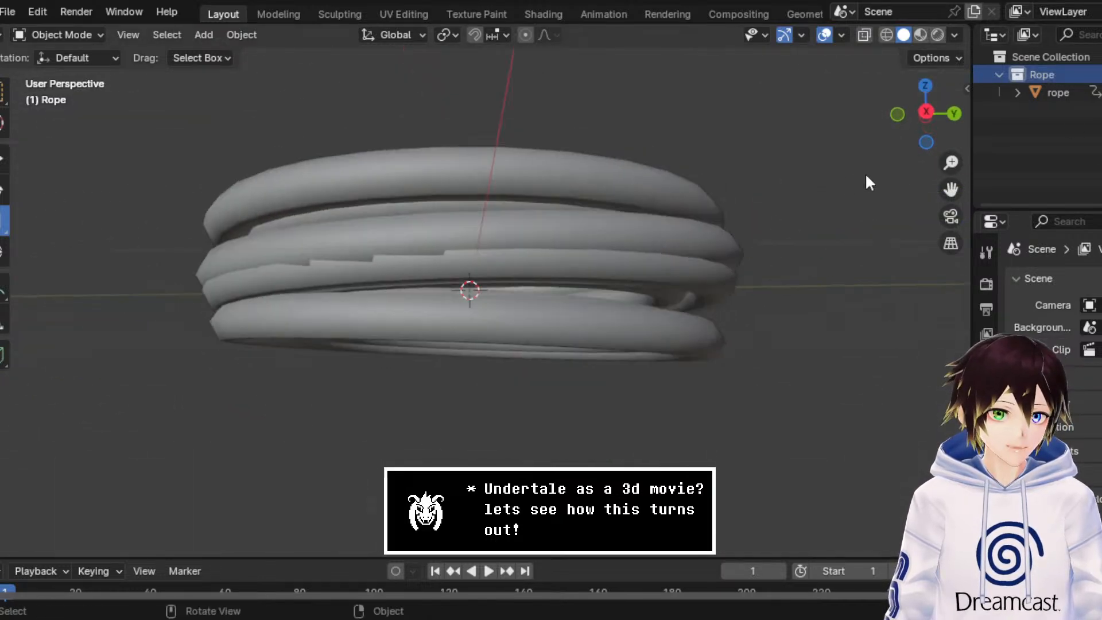
click(925, 112)
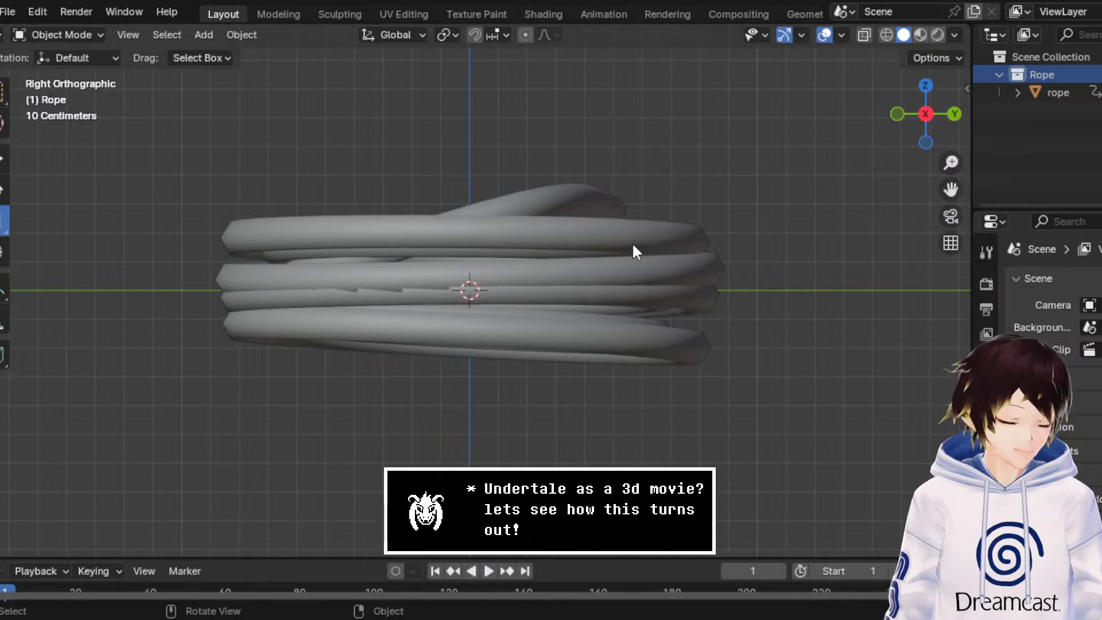
click(591, 252)
click(3, 159)
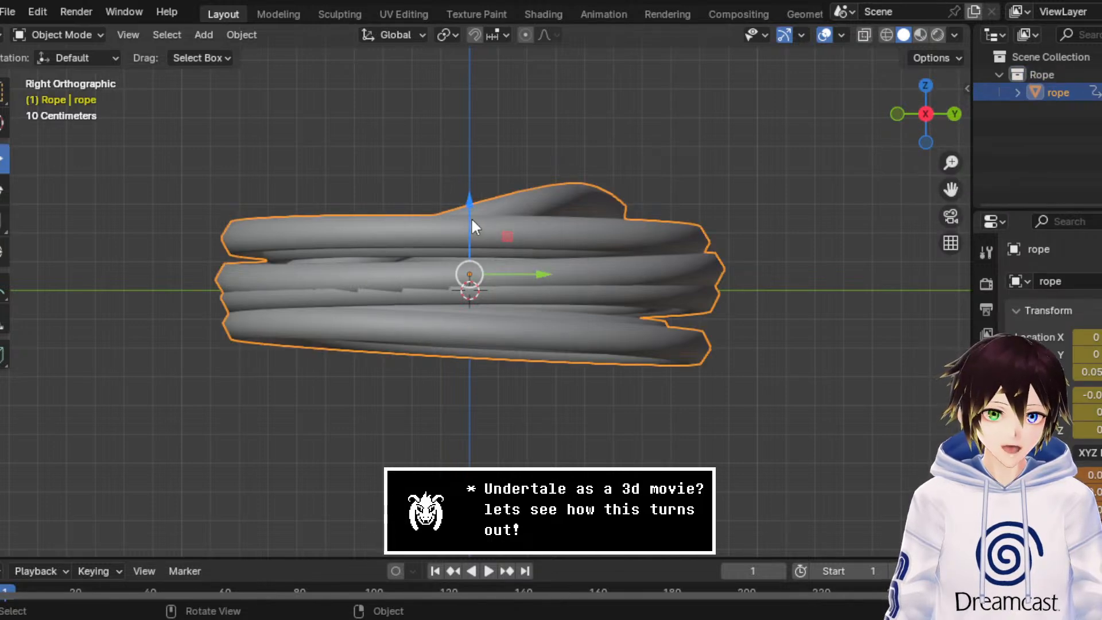
drag(472, 225, 475, 136)
middle_drag(475, 136, 624, 207)
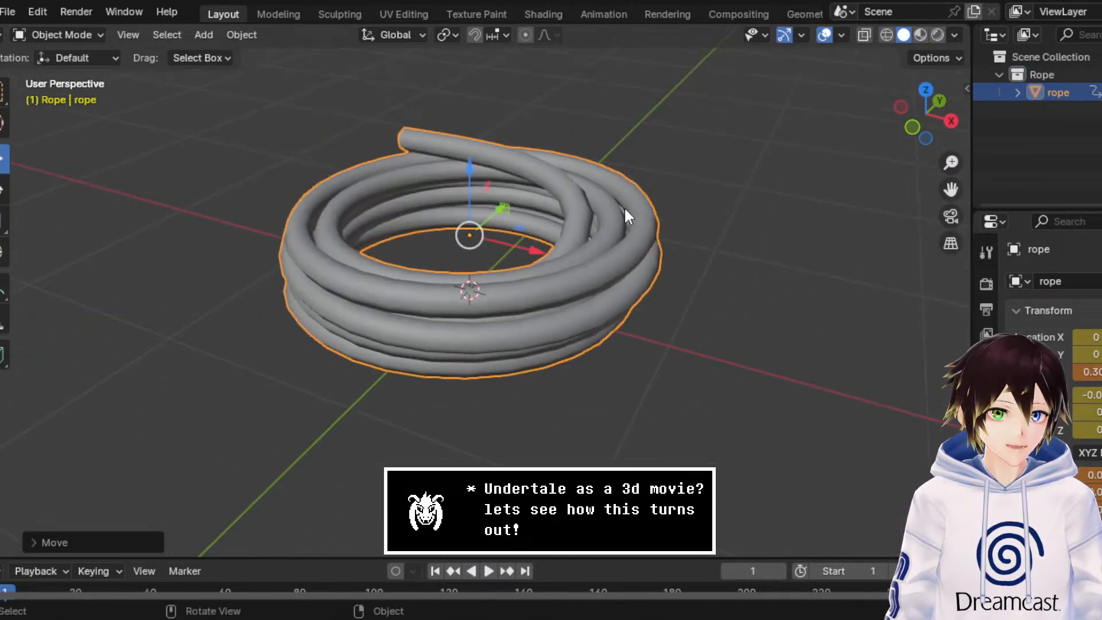
click(699, 173)
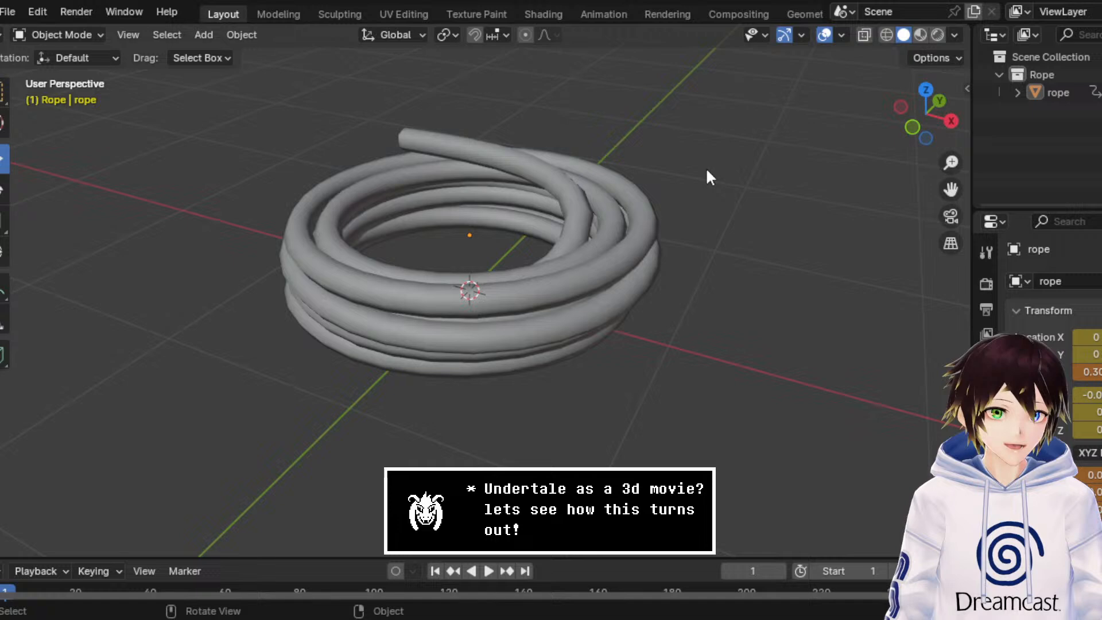
Step: Show the rope in material preview shading, select it, and play back its imported animation in the Animation workspace
click(918, 35)
drag(951, 189, 982, 219)
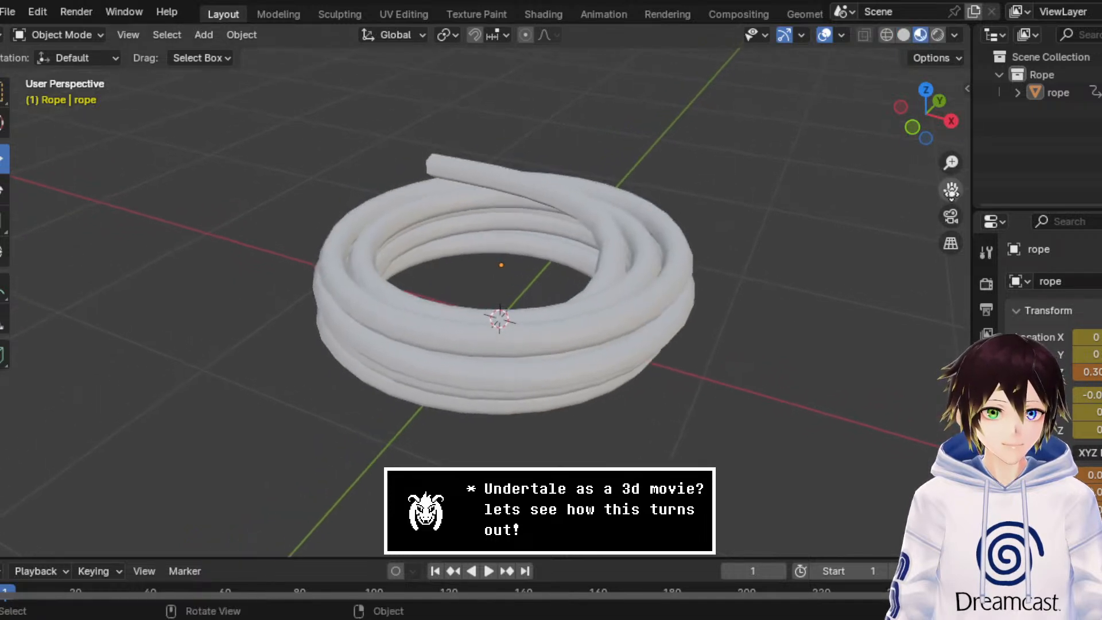
click(688, 323)
click(603, 15)
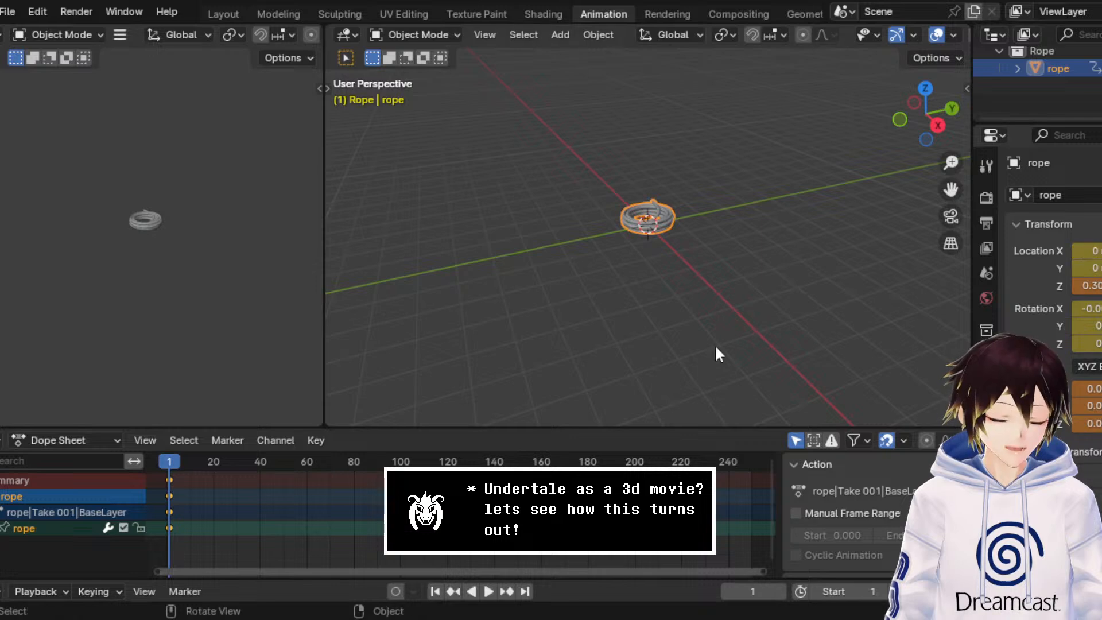
key(space)
key(space)
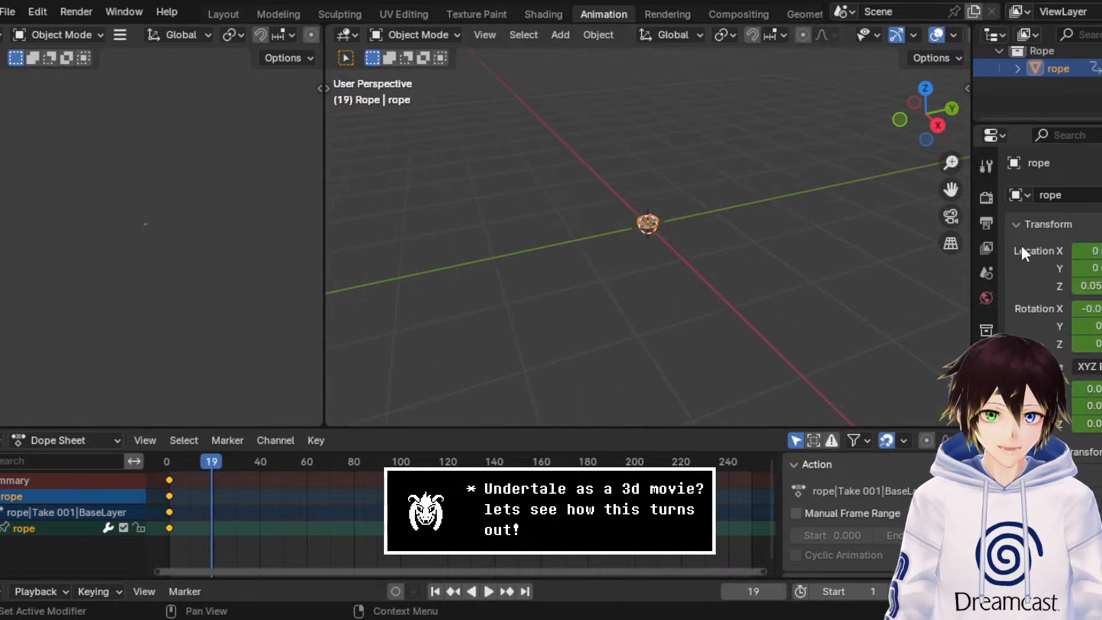
Step: Delete all keyframes of the rope's imported animation from the Dope Sheet
drag(266, 501, 151, 440)
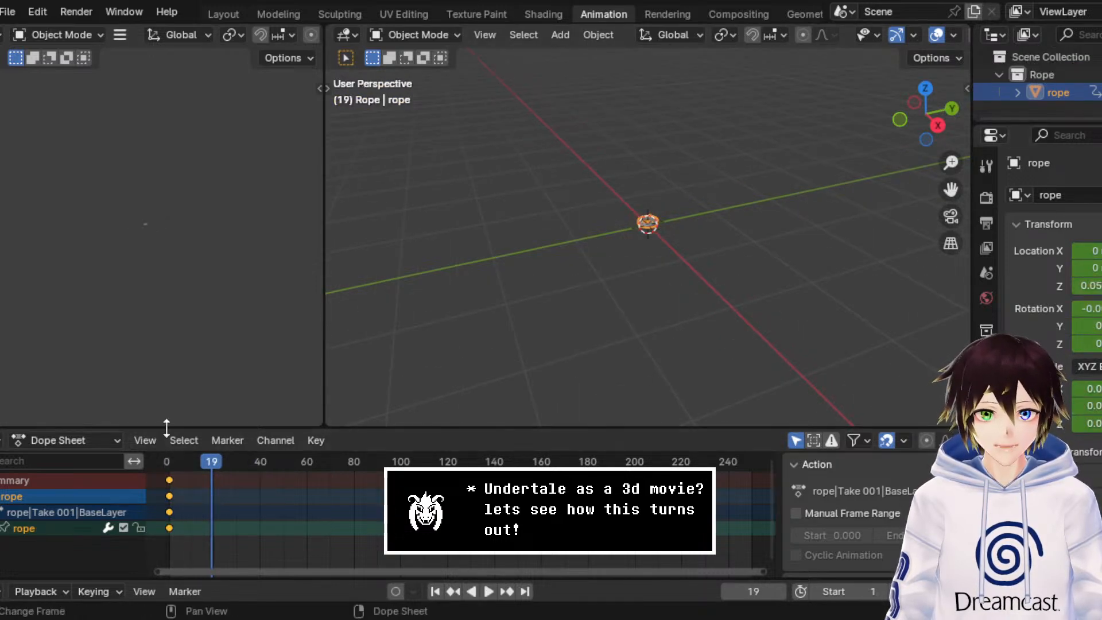
drag(209, 509, 108, 443)
key(Delete)
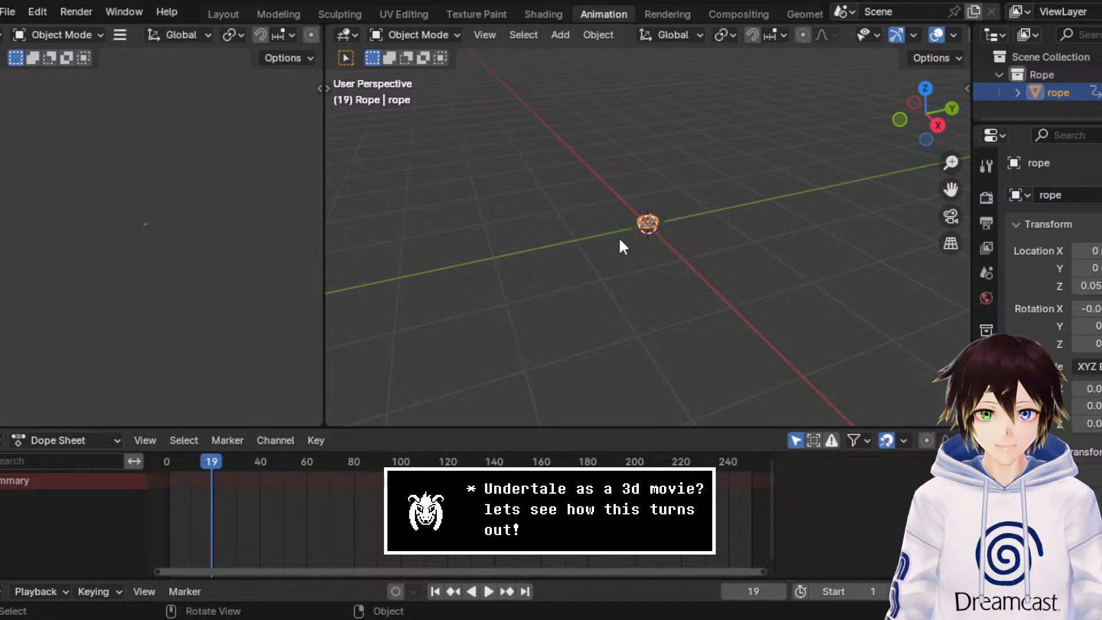
Step: In the Modeling workspace, return to Object Mode and scale the rope coil up uniformly to several times its size
click(290, 11)
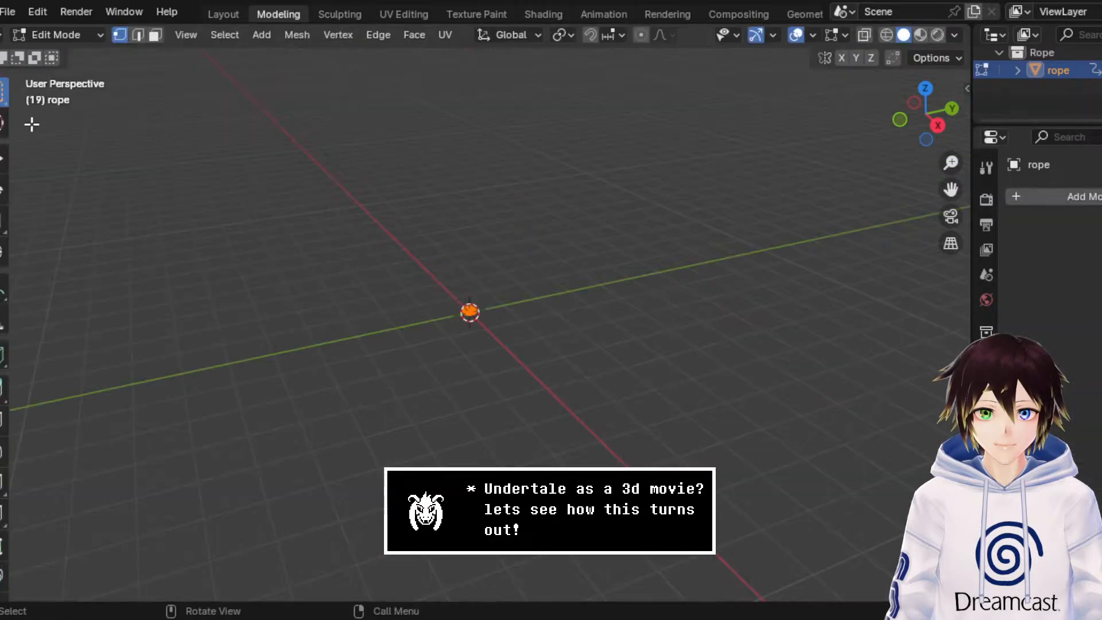
click(72, 36)
click(64, 55)
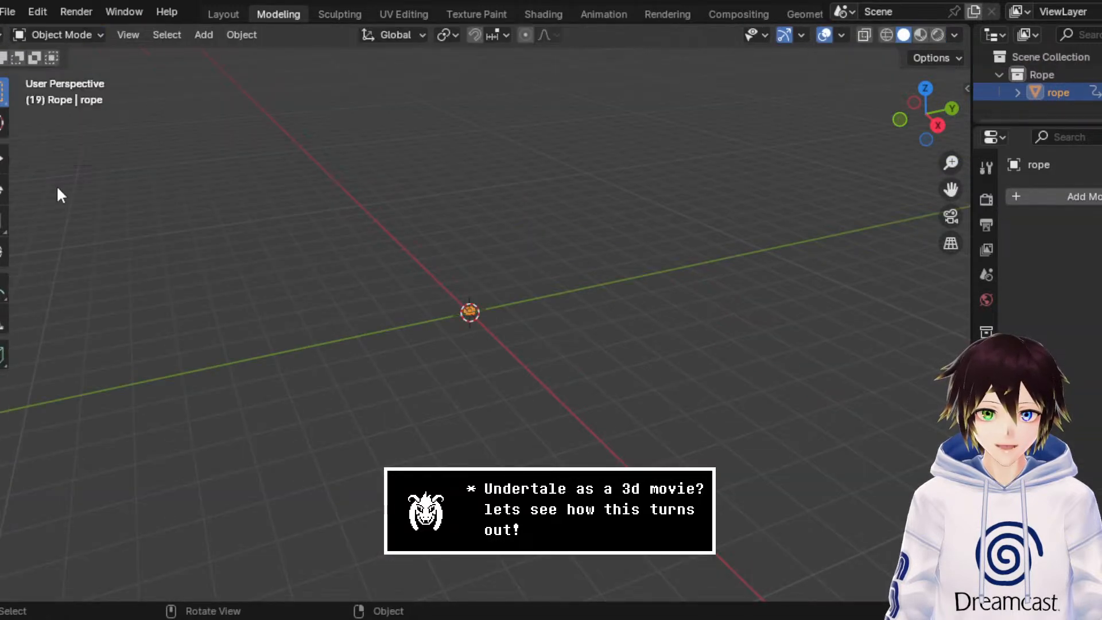
click(3, 221)
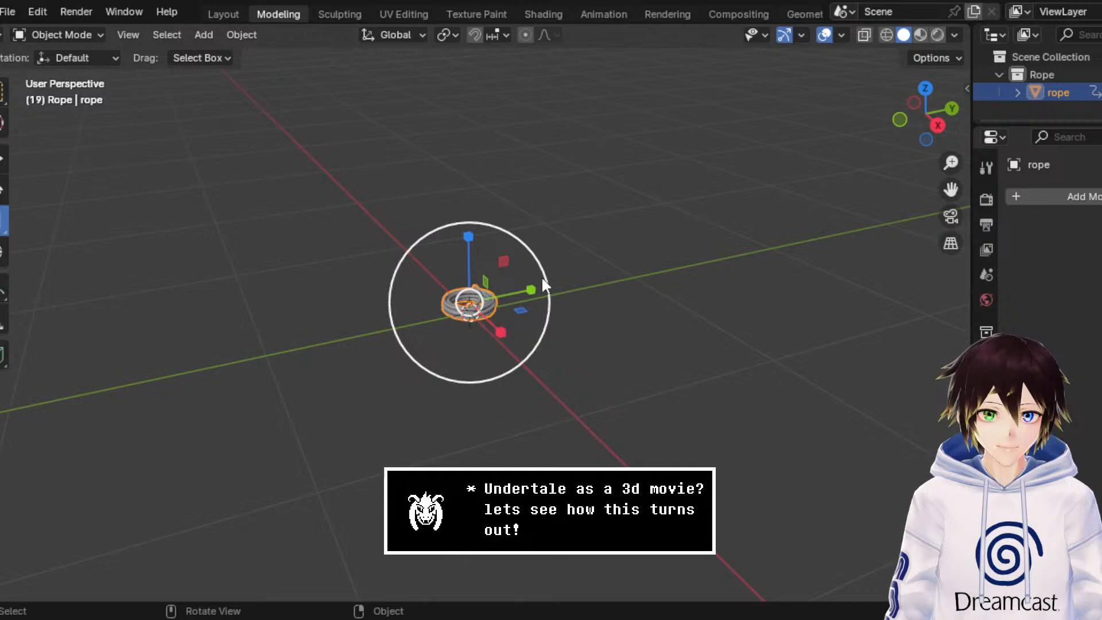
drag(542, 277, 964, 89)
drag(143, 591, 431, 450)
scroll(462, 383, down, 4)
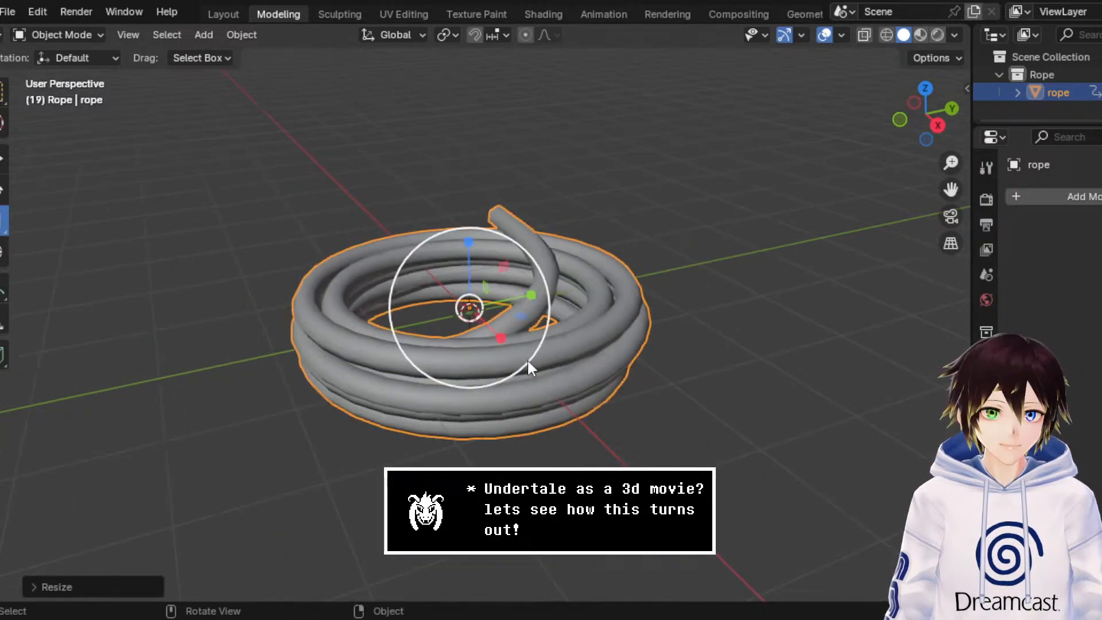
Step: Rename the rope's material to Rope
click(986, 516)
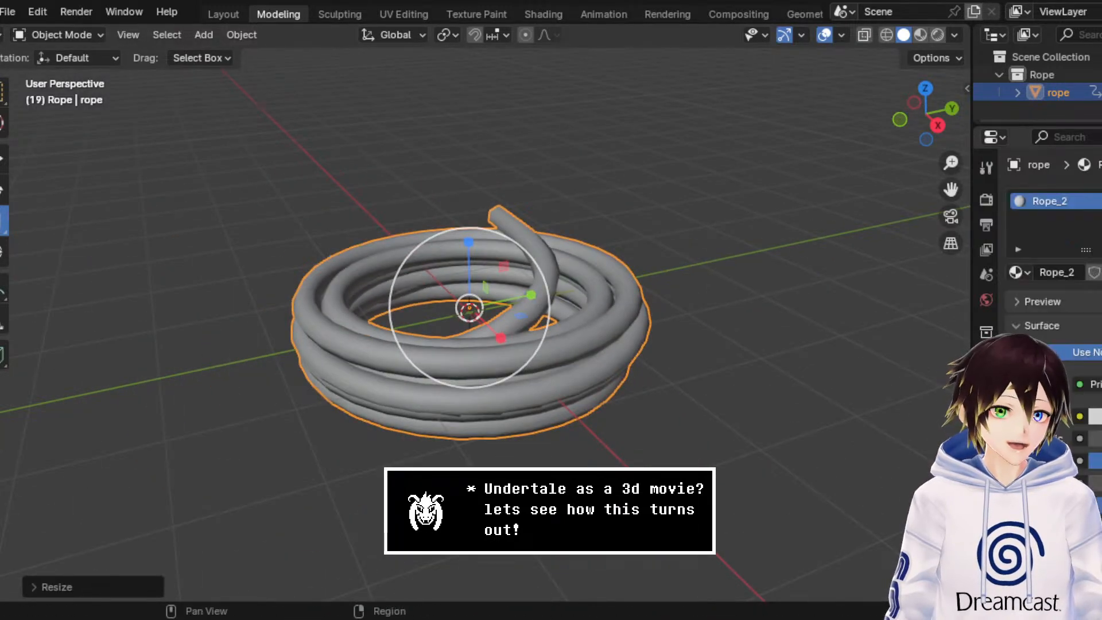
double_click(1077, 272)
key(BackSpace)
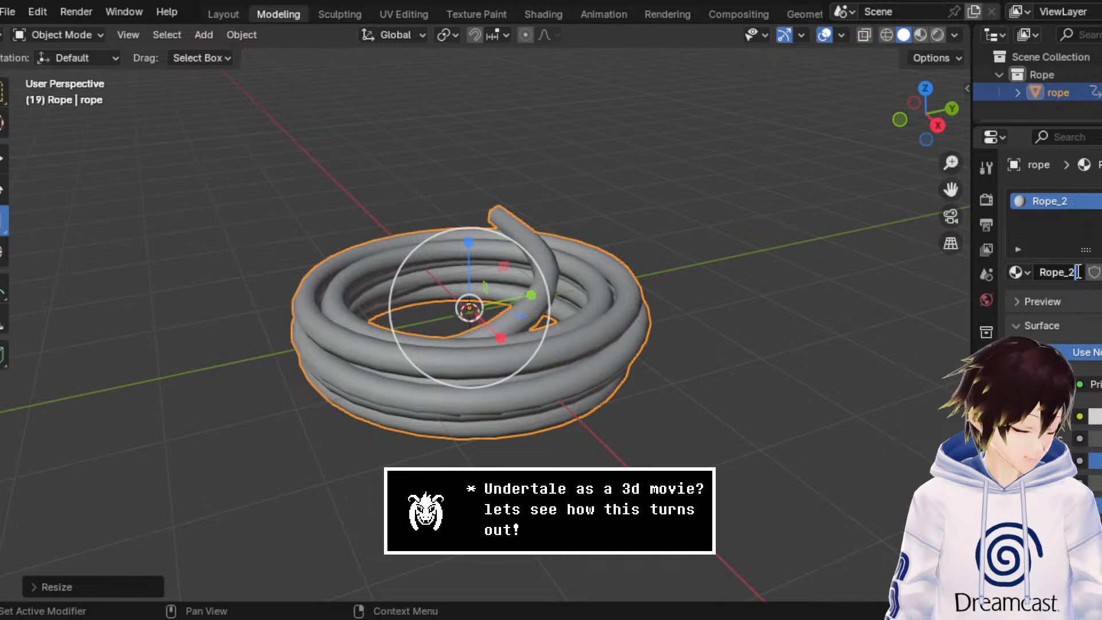
key(BackSpace)
key(Return)
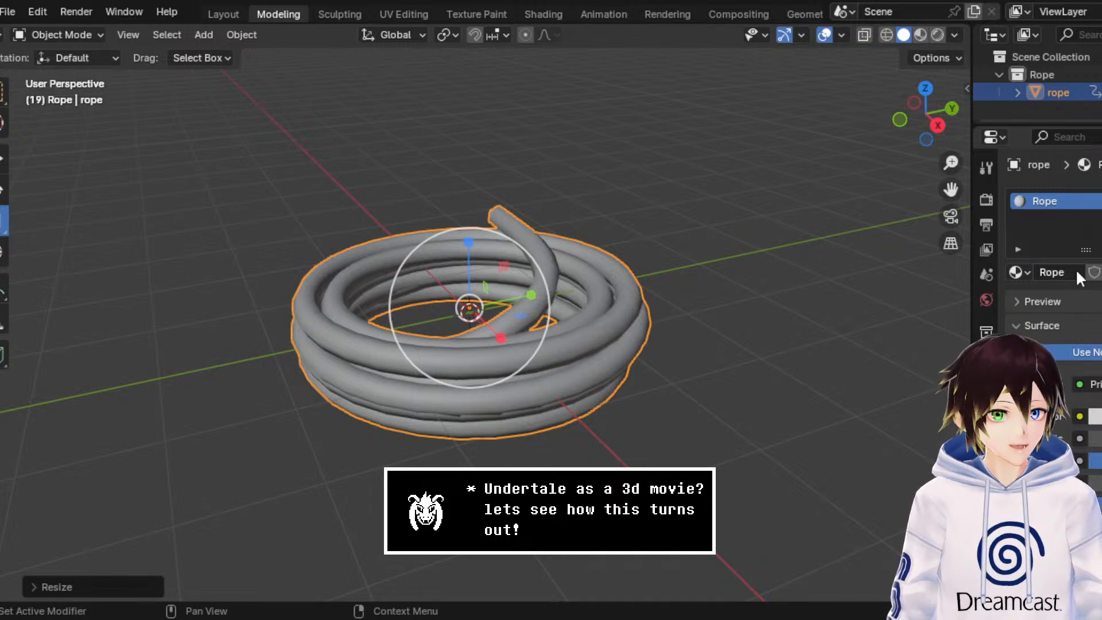
Step: Set the Modeling viewport to material preview shading to inspect the rope's surface
click(920, 35)
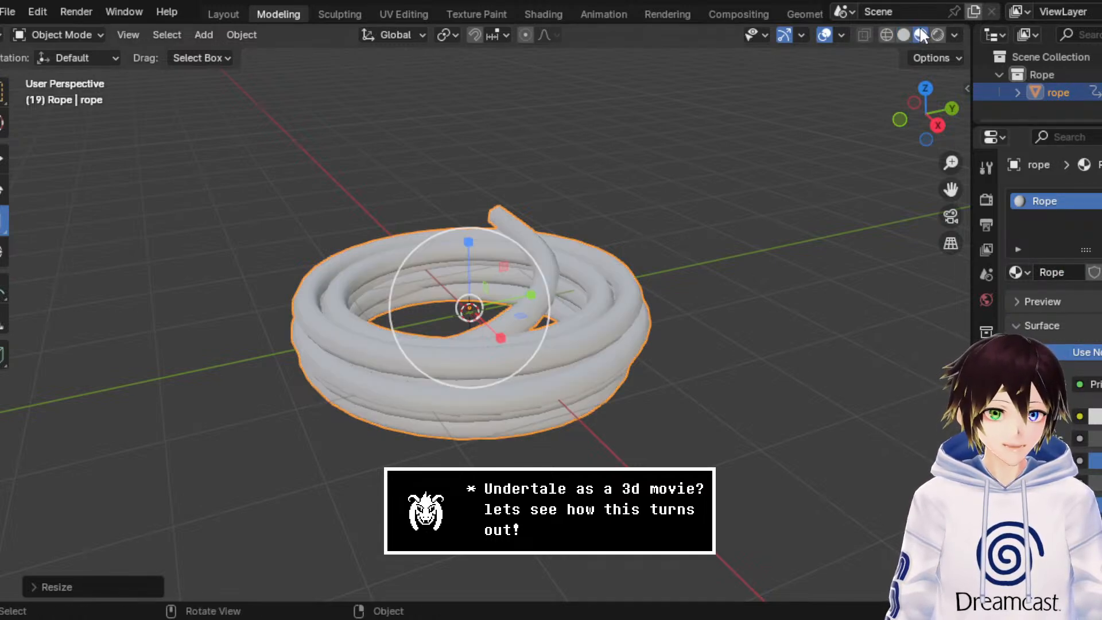
middle_drag(706, 252, 717, 248)
scroll(714, 248, up, 2)
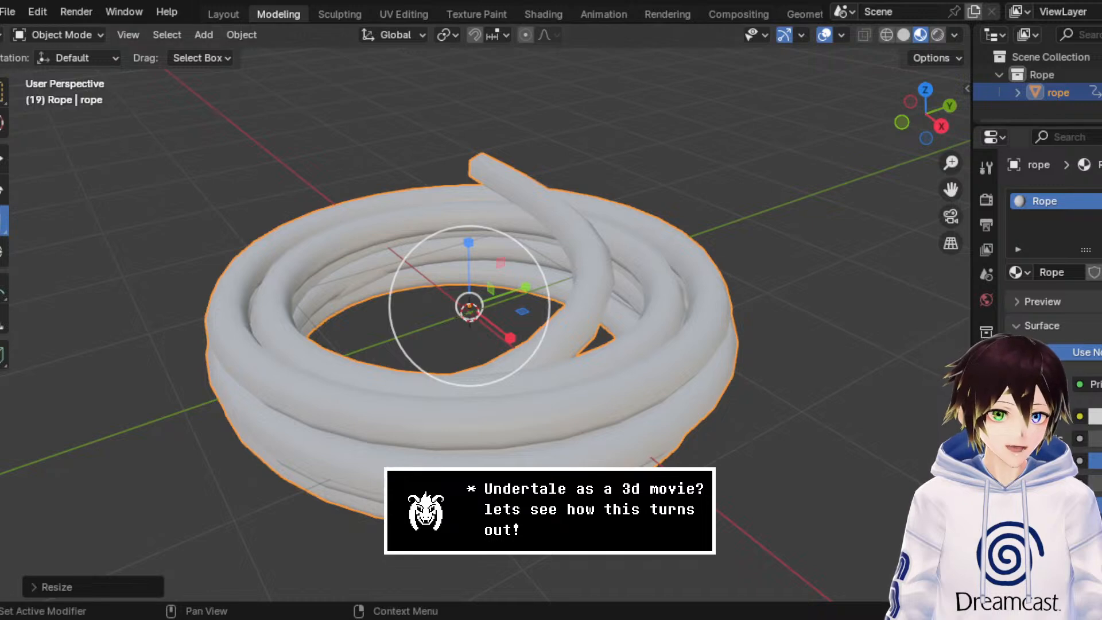
click(1074, 417)
click(669, 237)
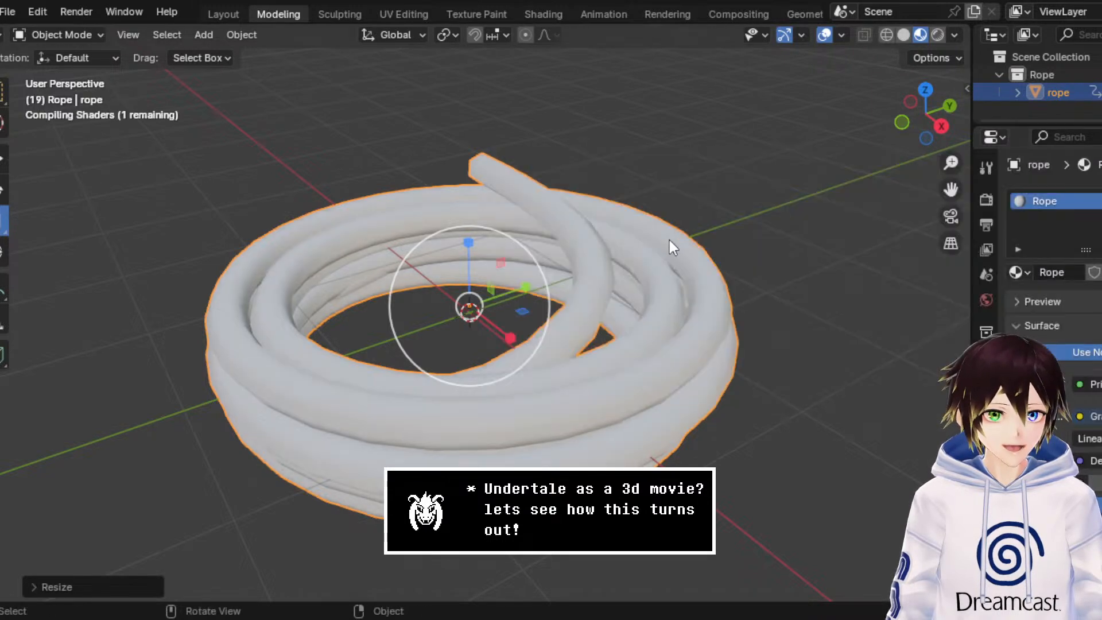
click(1074, 416)
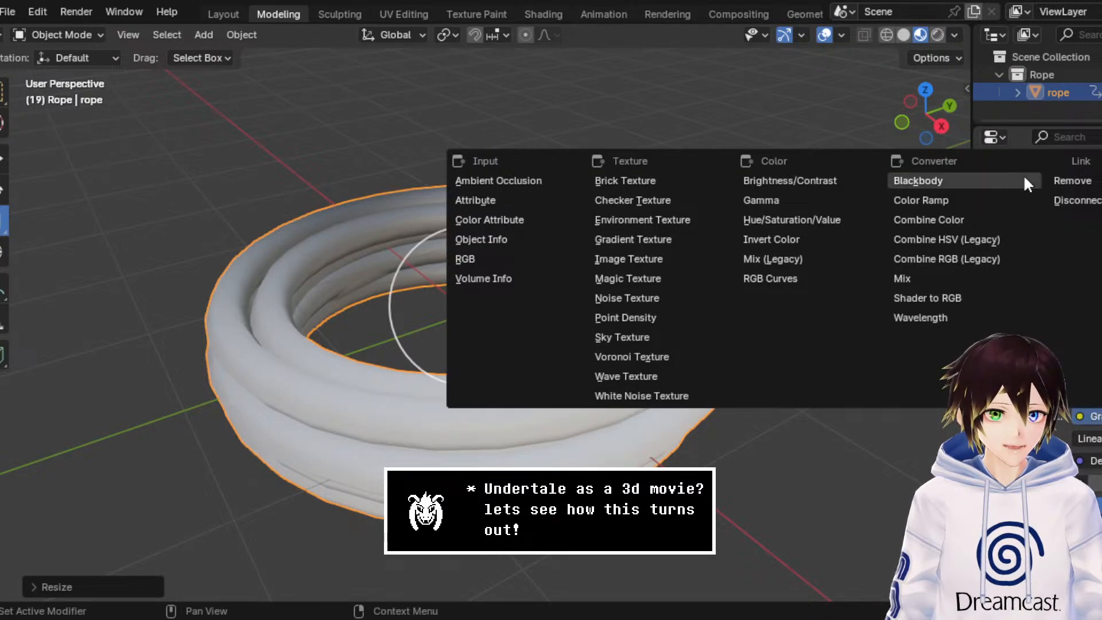
click(1071, 181)
Step: Add an Image Texture to the Rope material's base color and load the rope color image into it
click(1074, 416)
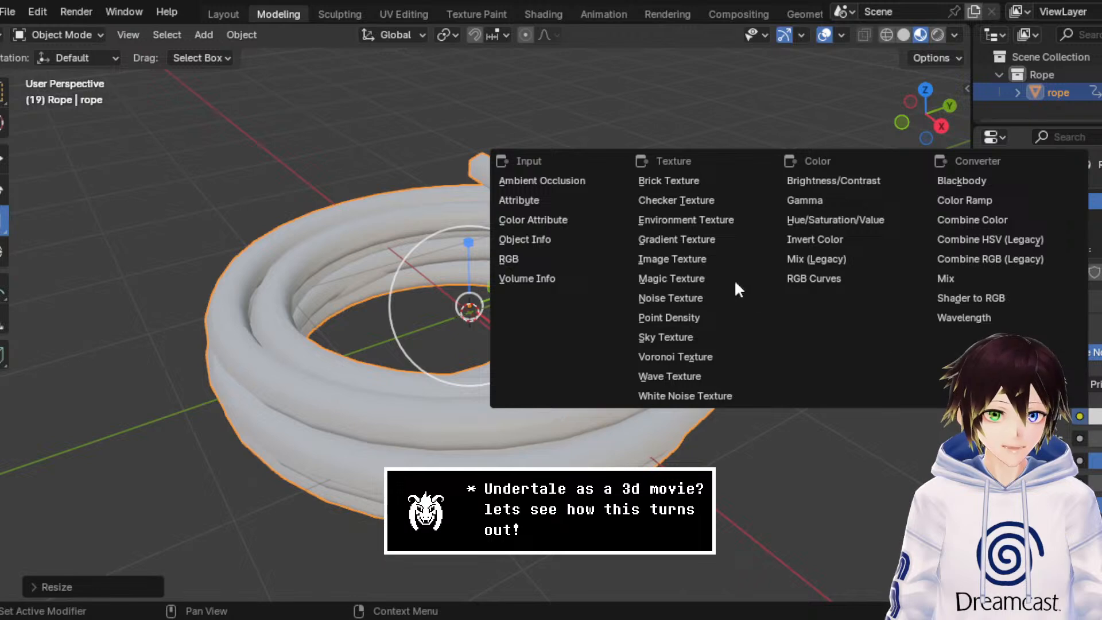
click(716, 260)
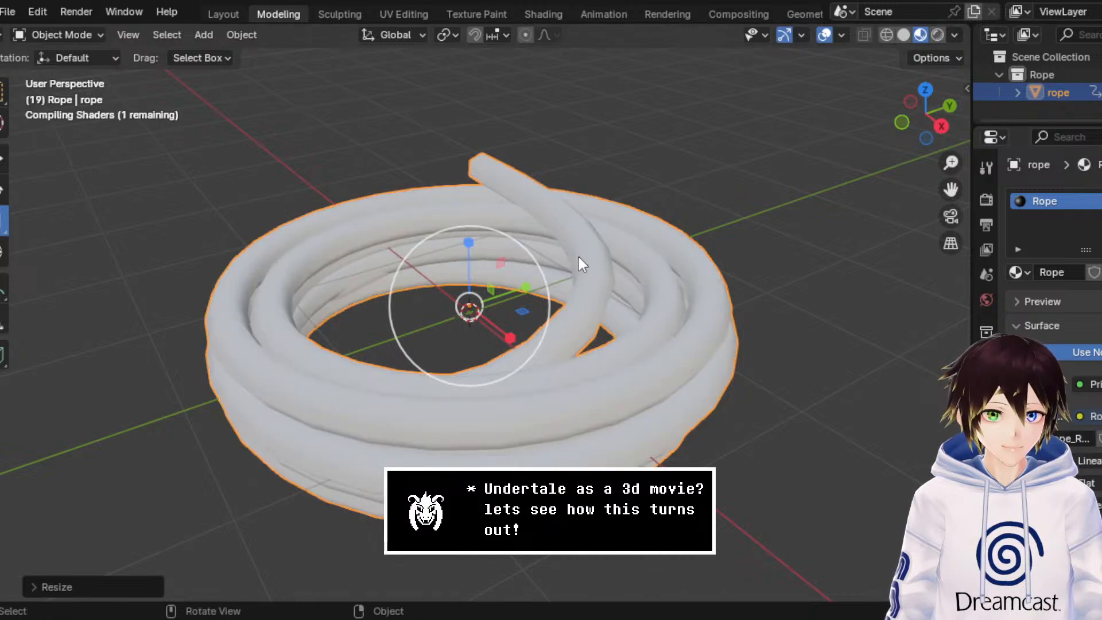
middle_drag(586, 291, 622, 279)
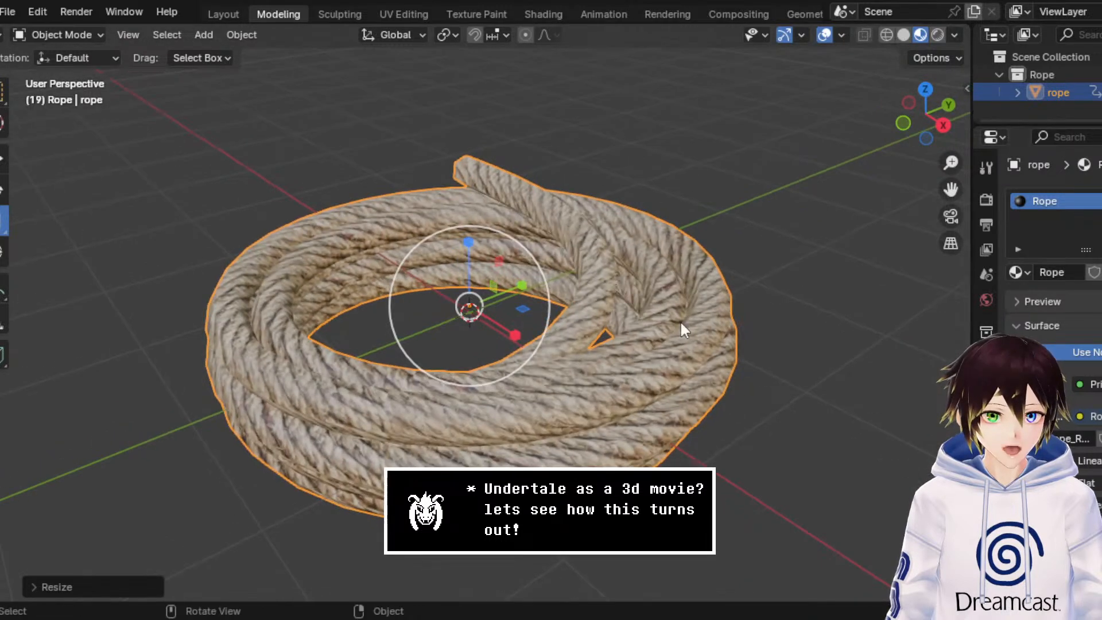
Step: Add a tangent-space Normal Map to the Rope material's normal input and feed its color from an Image Texture with the rope's normal image
scroll(1033, 395, down, 4)
scroll(1050, 286, down, 7)
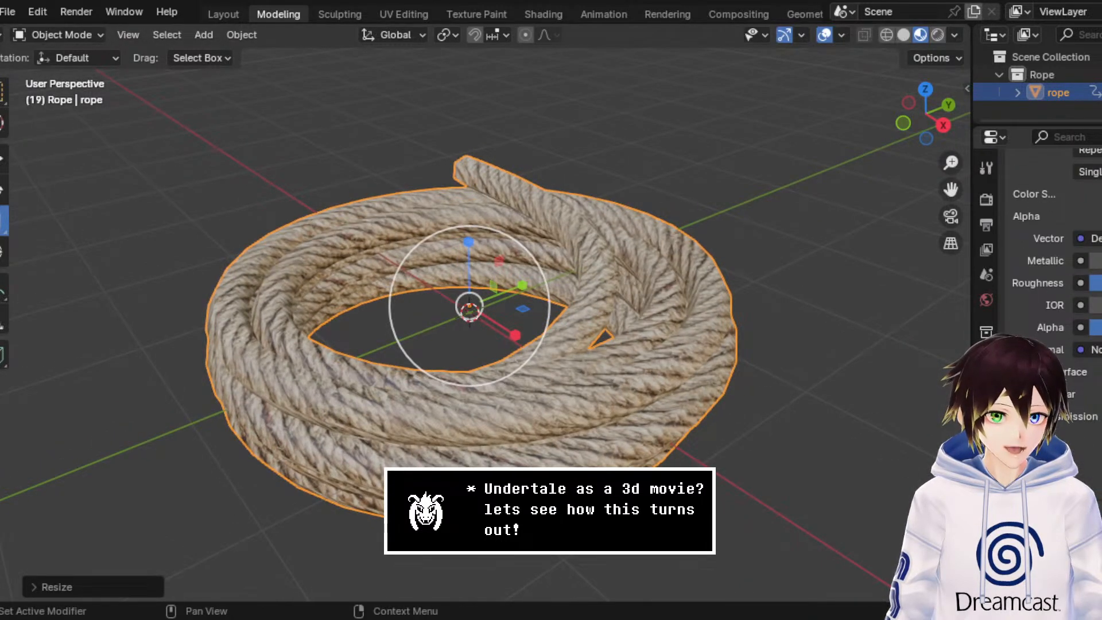
click(1019, 349)
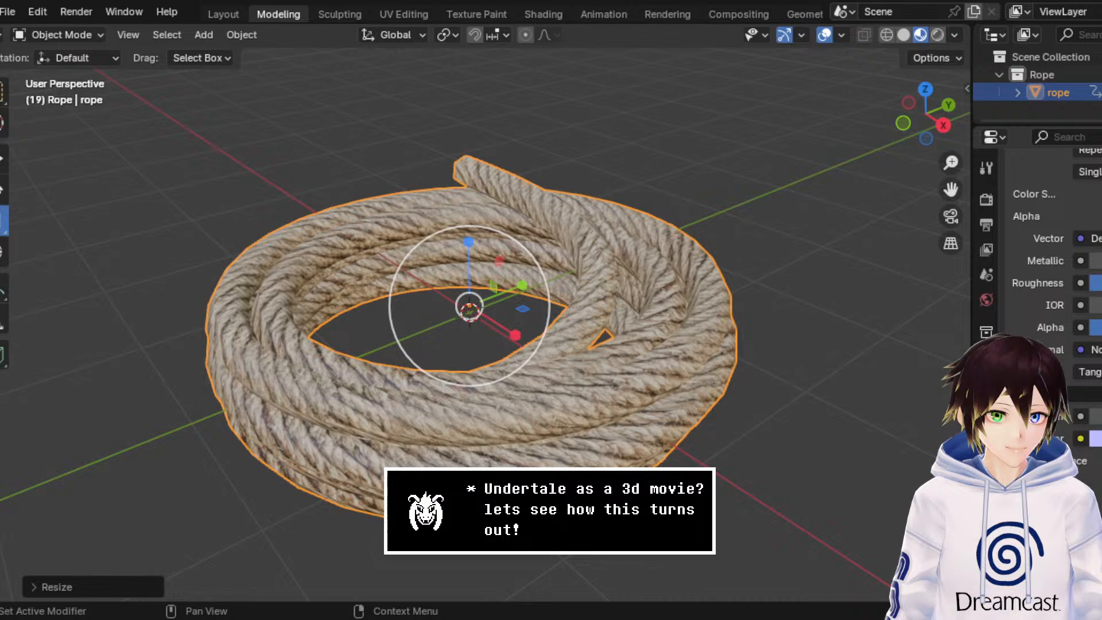
click(1082, 394)
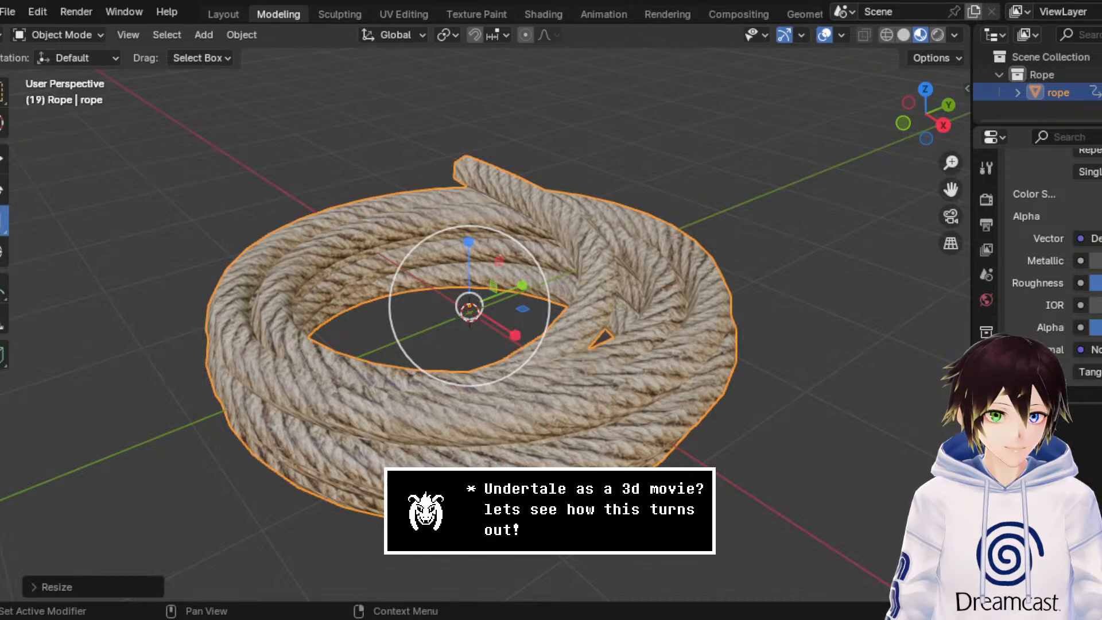
click(1080, 415)
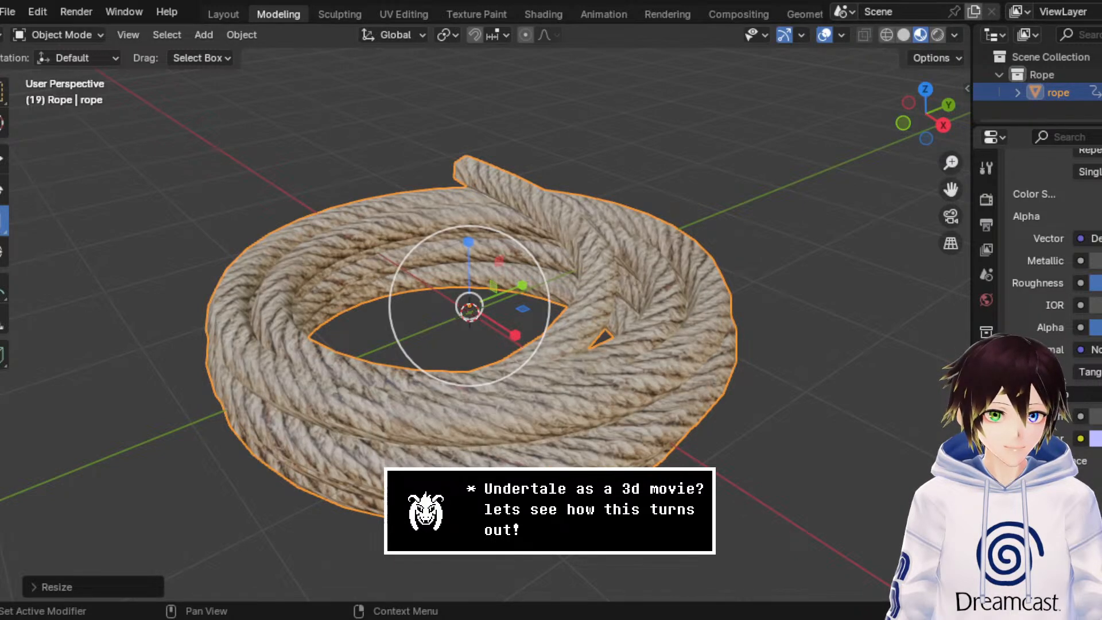
click(1081, 440)
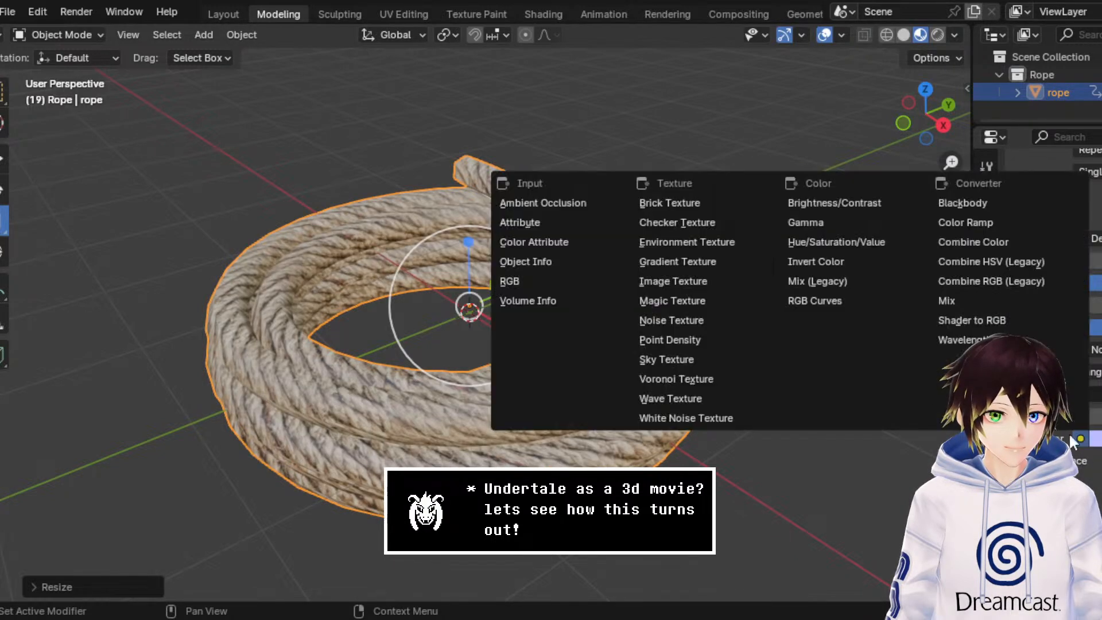
click(688, 285)
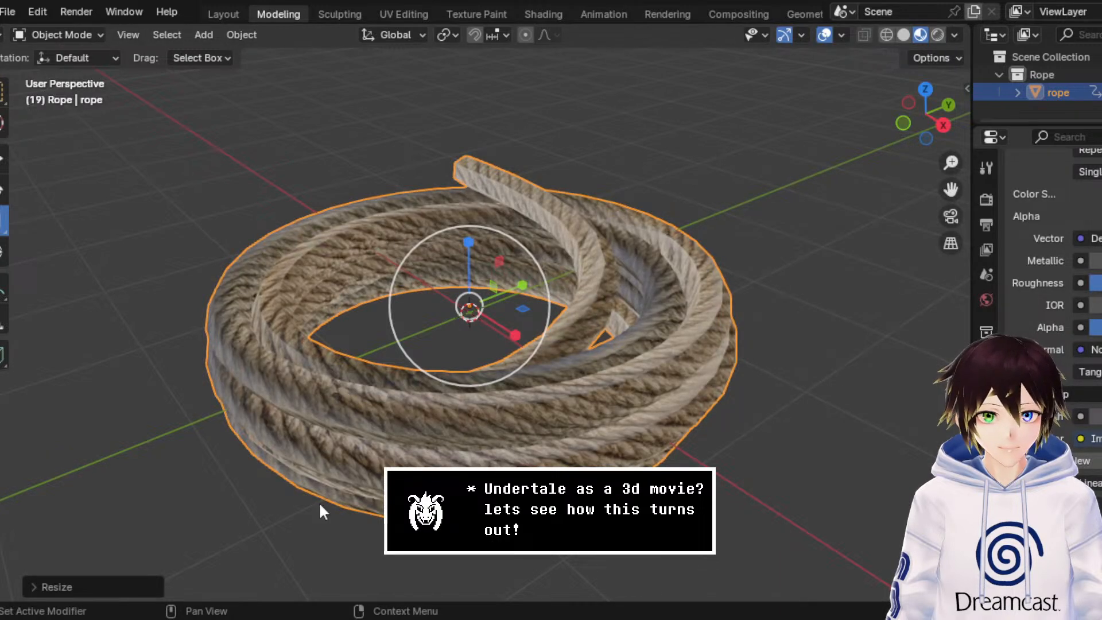
double_click(891, 190)
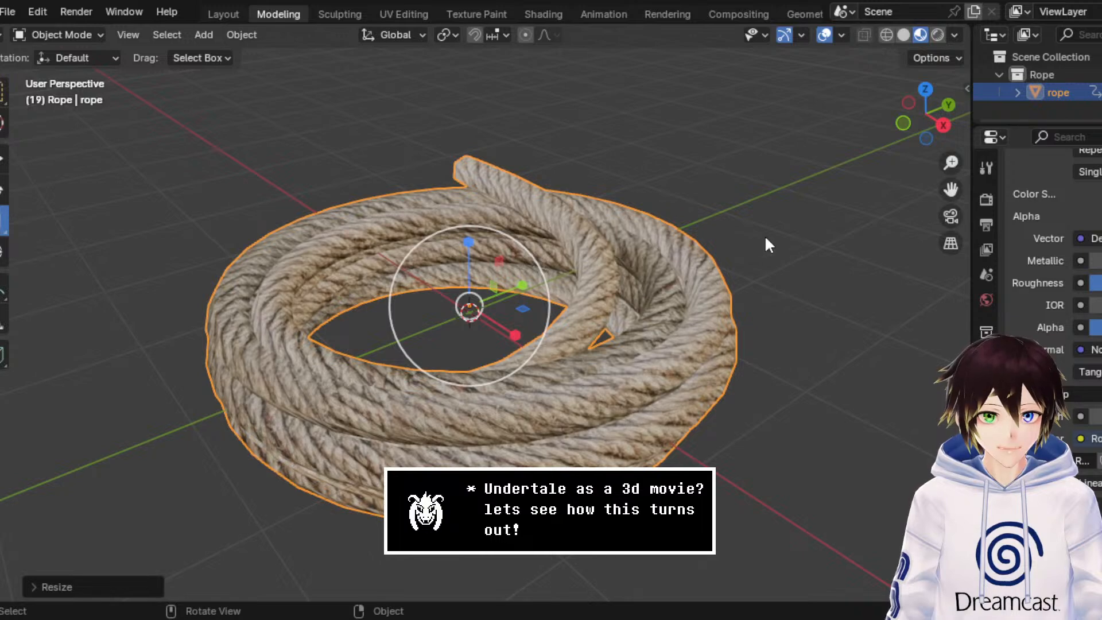
Step: Enable Ambient Occlusion, Bloom and Screen Space Reflections in the render settings
middle_drag(764, 236, 921, 235)
click(985, 199)
click(1029, 229)
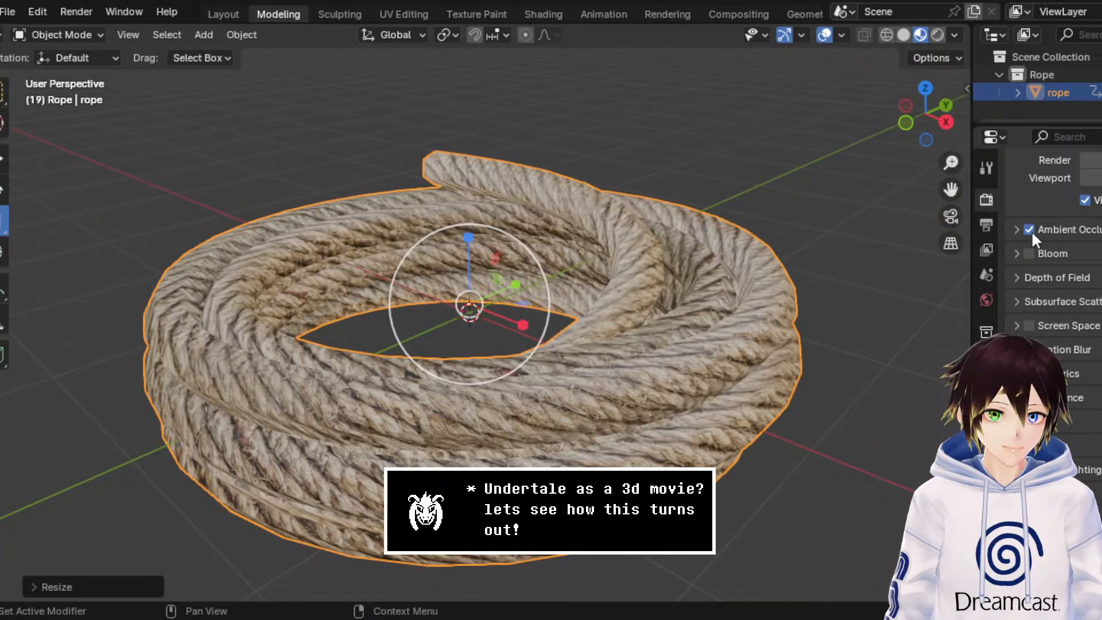
click(1029, 326)
middle_drag(677, 213, 697, 243)
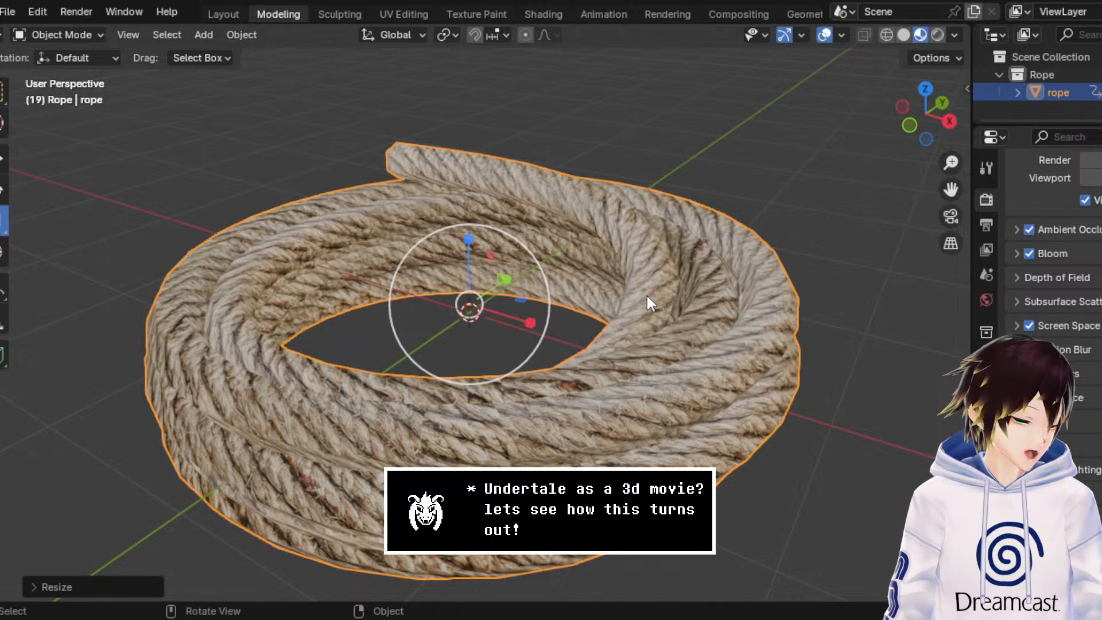
middle_drag(629, 300, 586, 296)
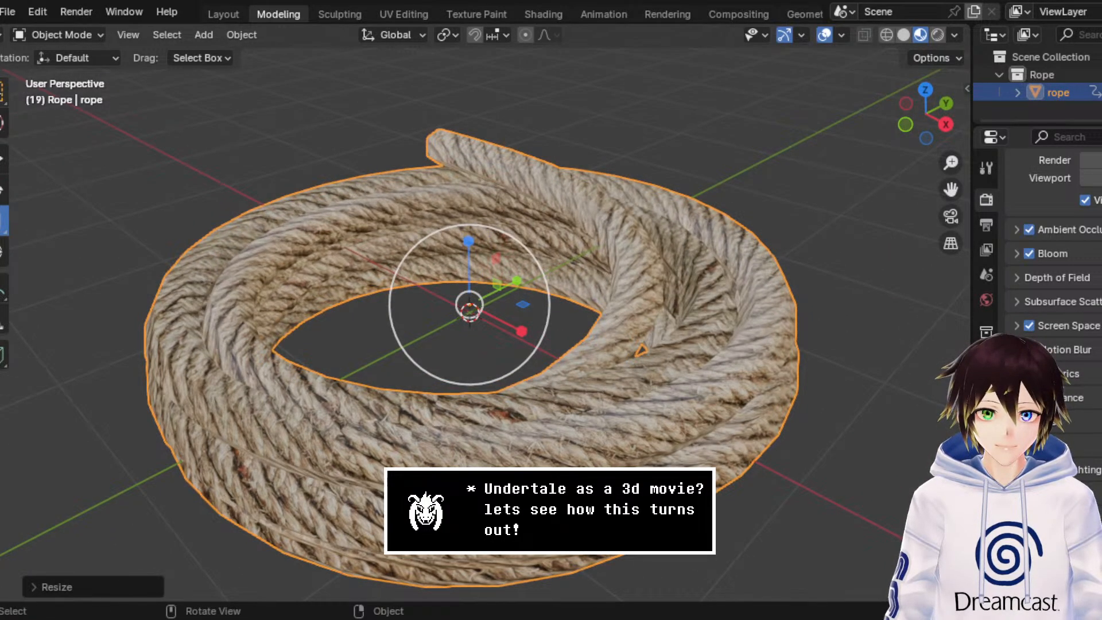
Step: Switch to the Select Box tool and save the rope scene as Dogrope.blend
click(3, 92)
middle_drag(580, 175, 465, 244)
scroll(572, 194, down, 3)
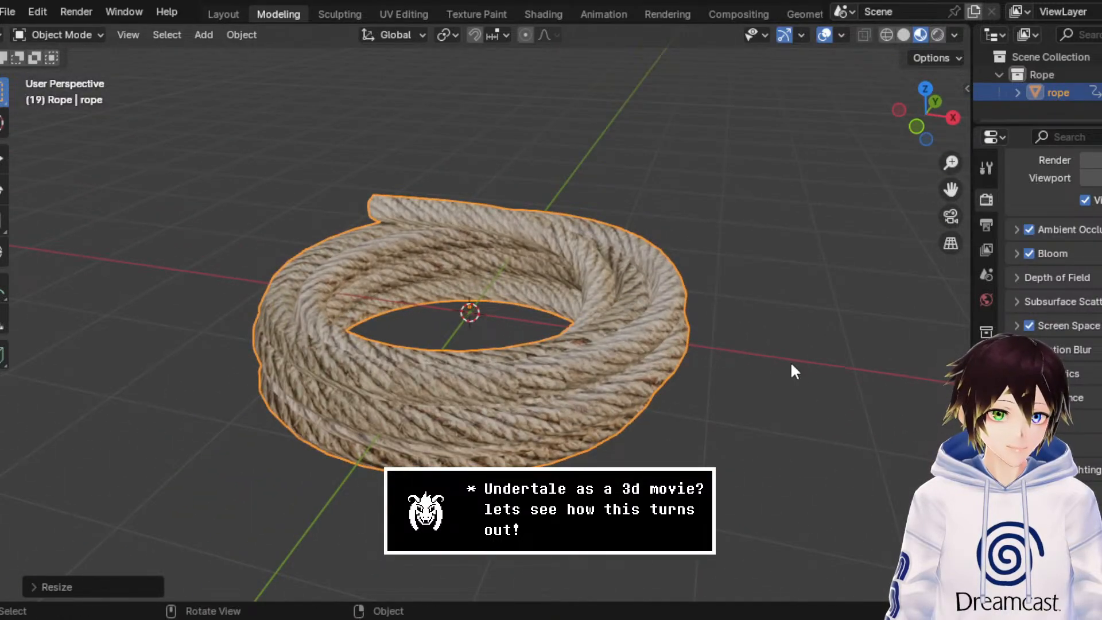
click(7, 12)
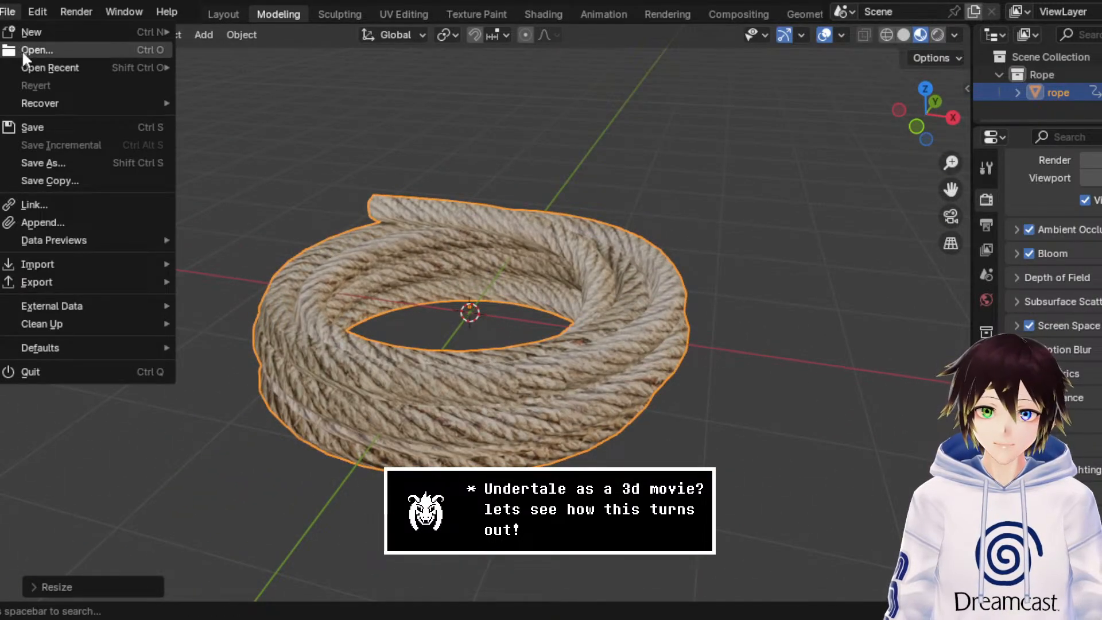
click(79, 164)
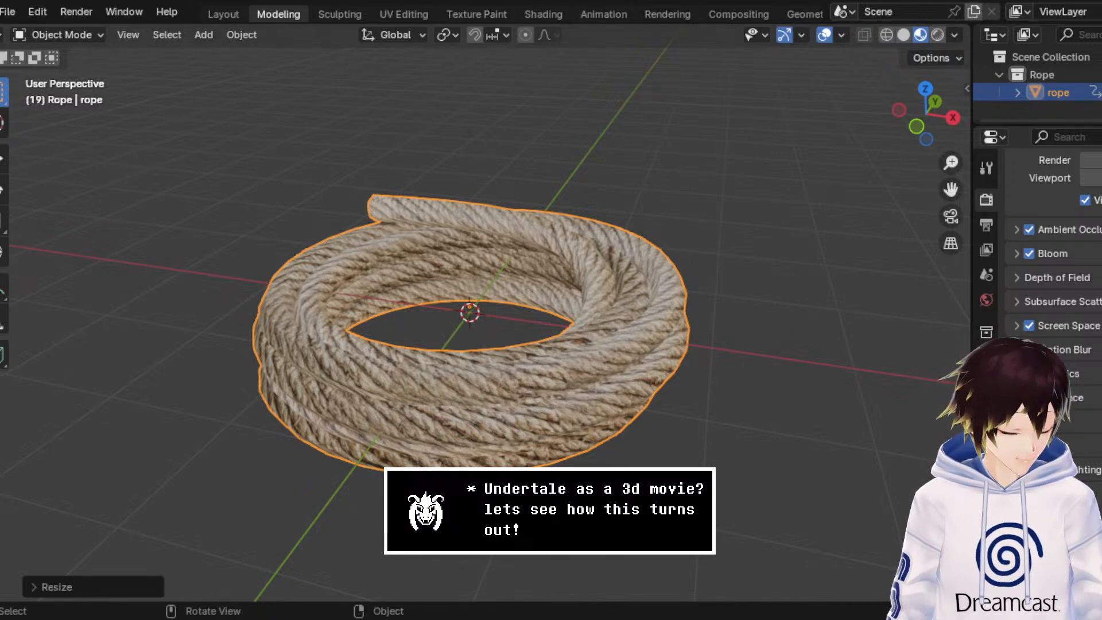
key(ctrl+s)
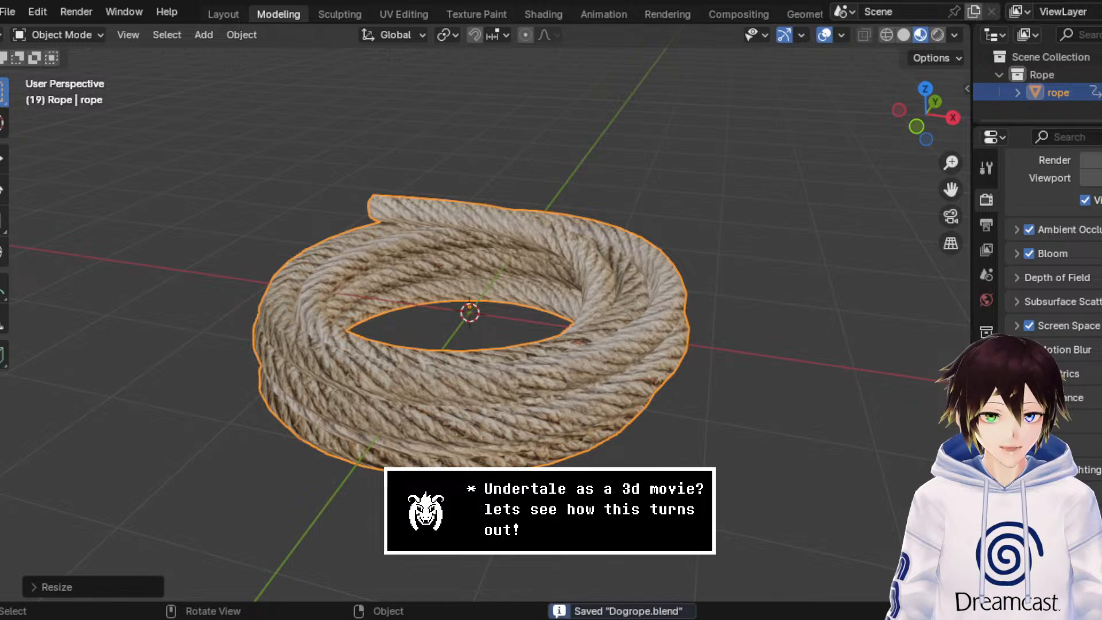
scroll(490, 351, down, 3)
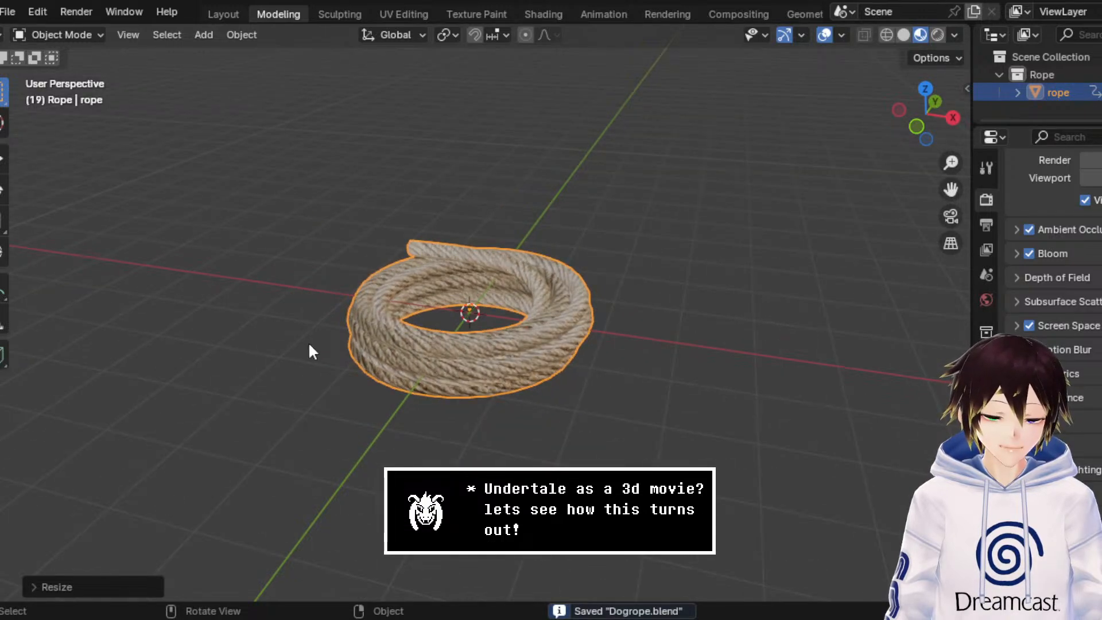
Step: Create a new General file and delete the default camera, cube and light
click(8, 11)
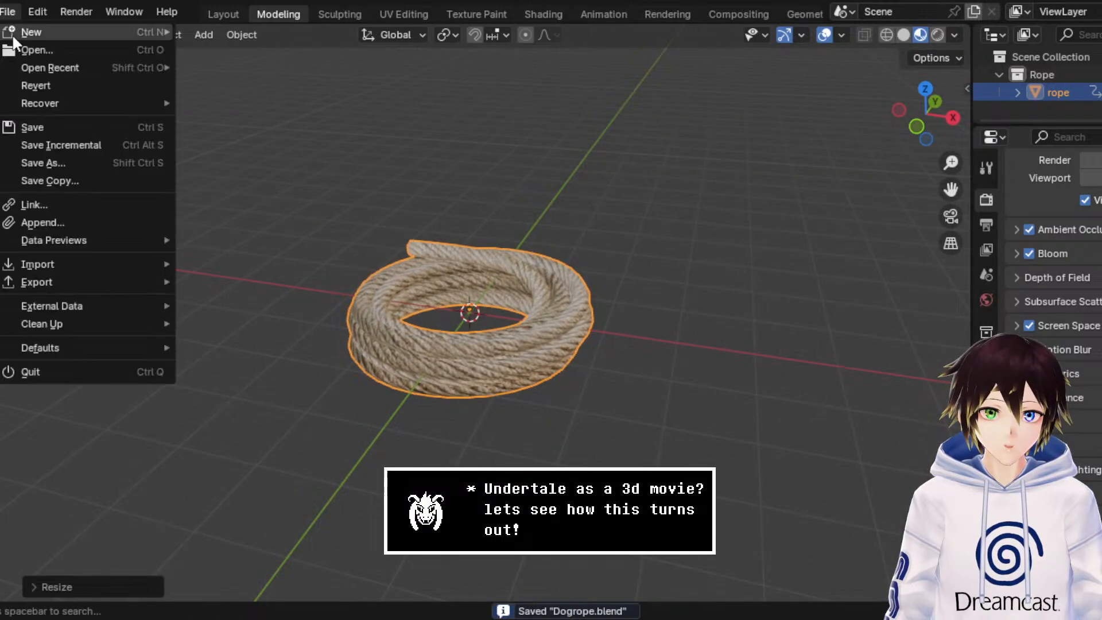
mouse_move(35, 32)
click(323, 33)
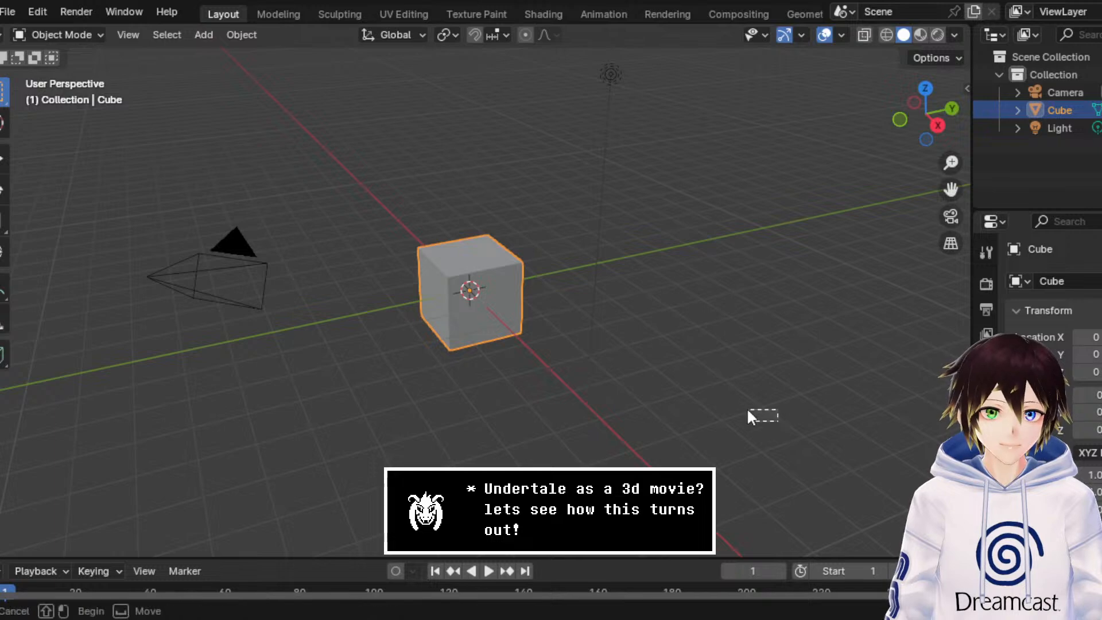
drag(746, 407, 87, 140)
key(Delete)
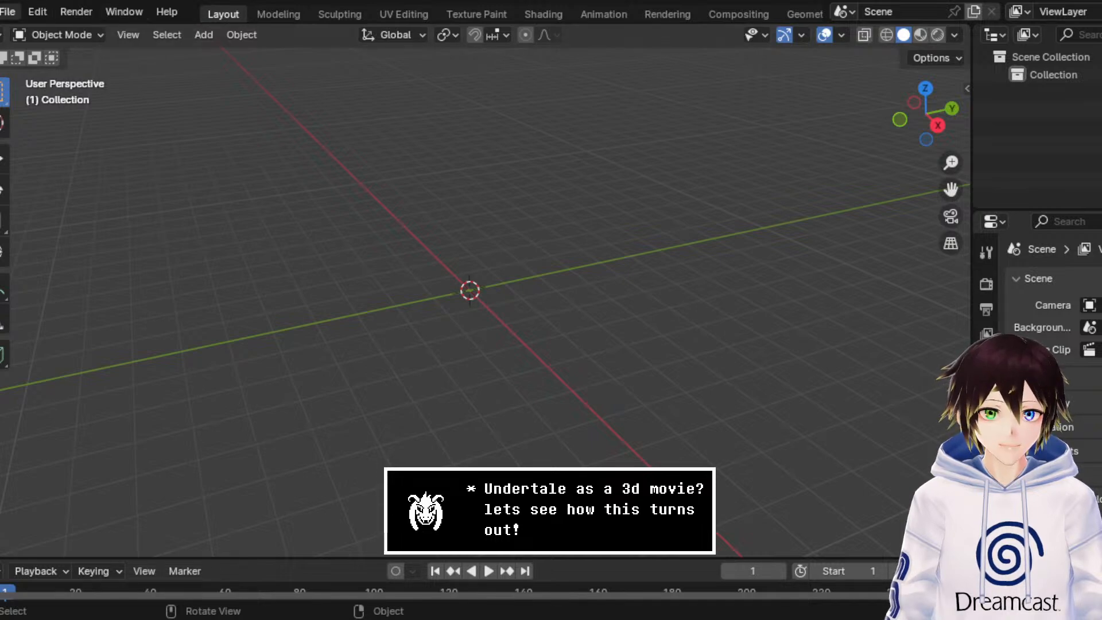
Step: Import the dango skewer model as a glTF 2.0 file into the empty scene
click(8, 11)
mouse_move(94, 282)
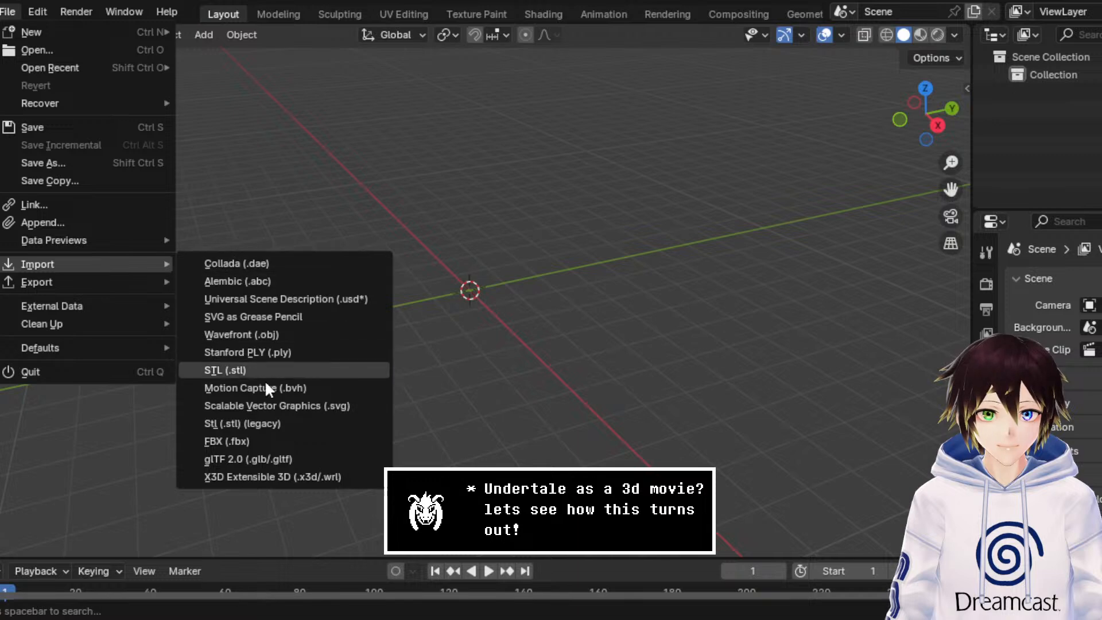
click(279, 458)
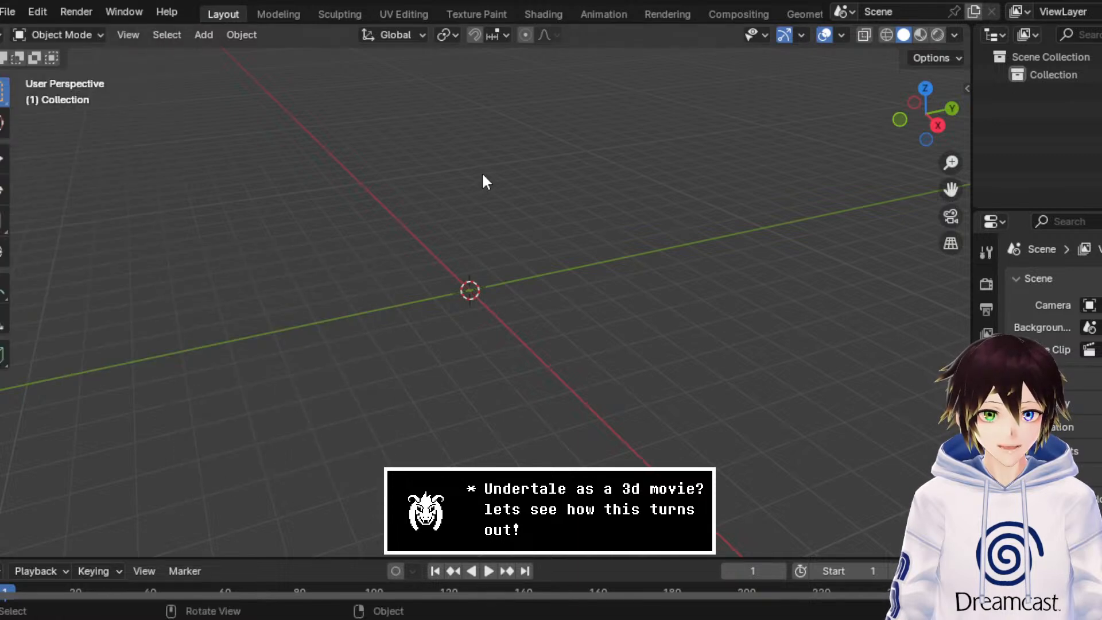
scroll(522, 228, up, 11)
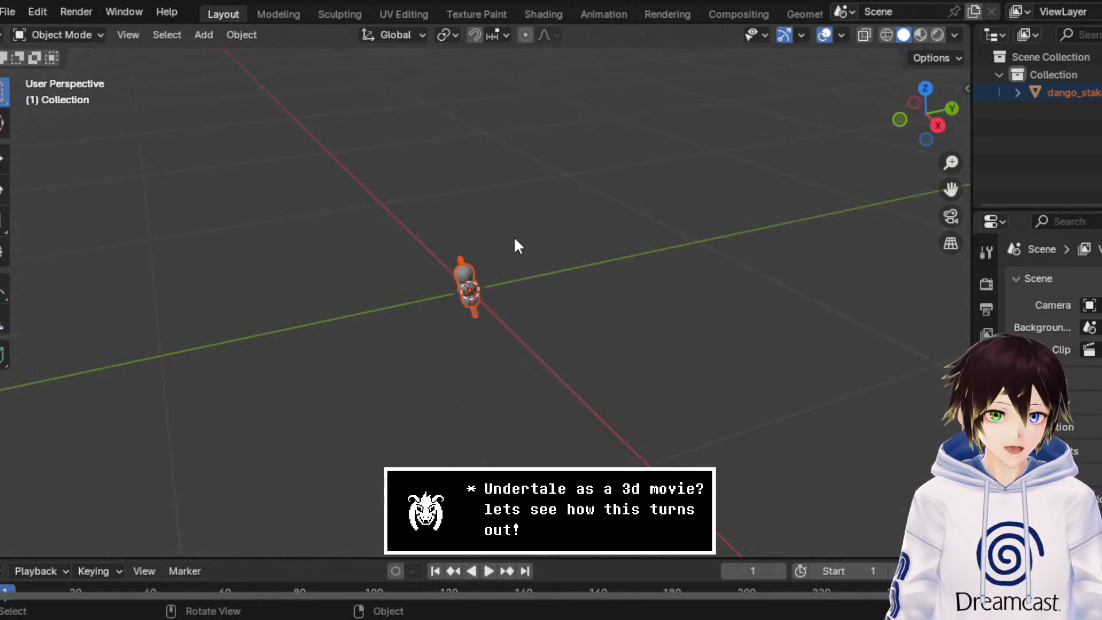
Step: Scale the imported dango skewer up to several times its size with the Scale tool active
scroll(505, 235, down, 6)
click(5, 221)
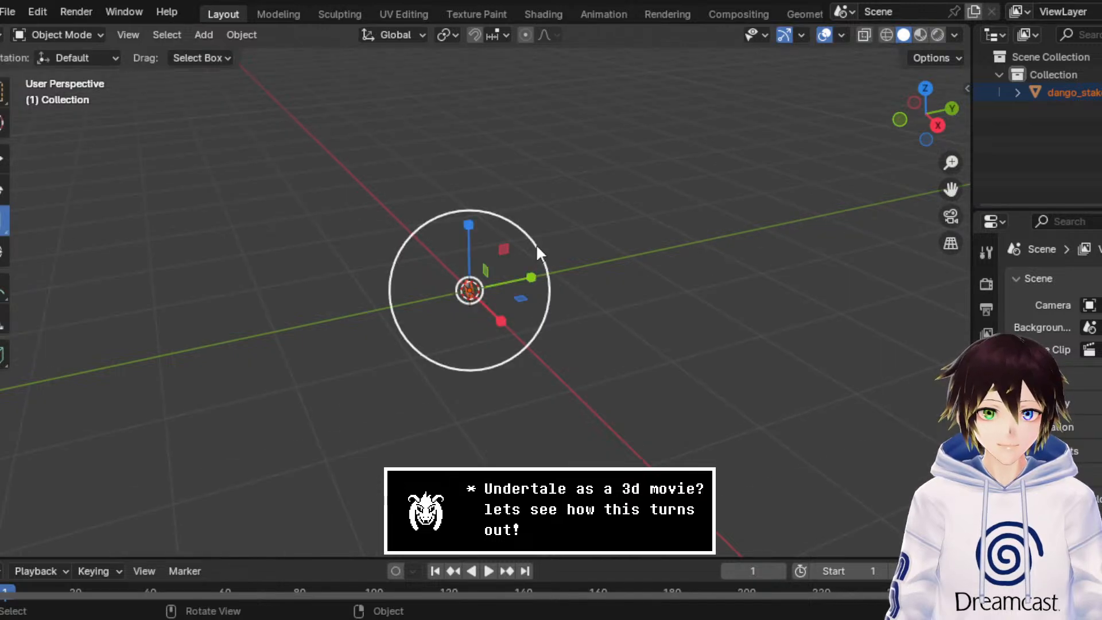
key(s)
click(910, 467)
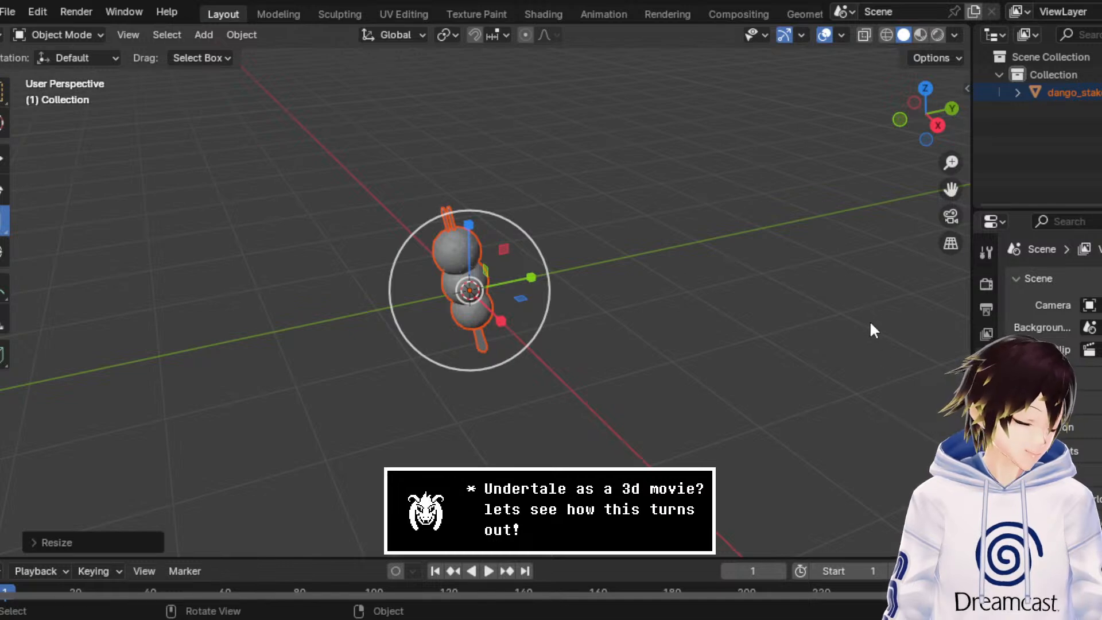
mouse_move(870, 324)
middle_down()
mouse_move(698, 315)
mouse_move(708, 216)
middle_up()
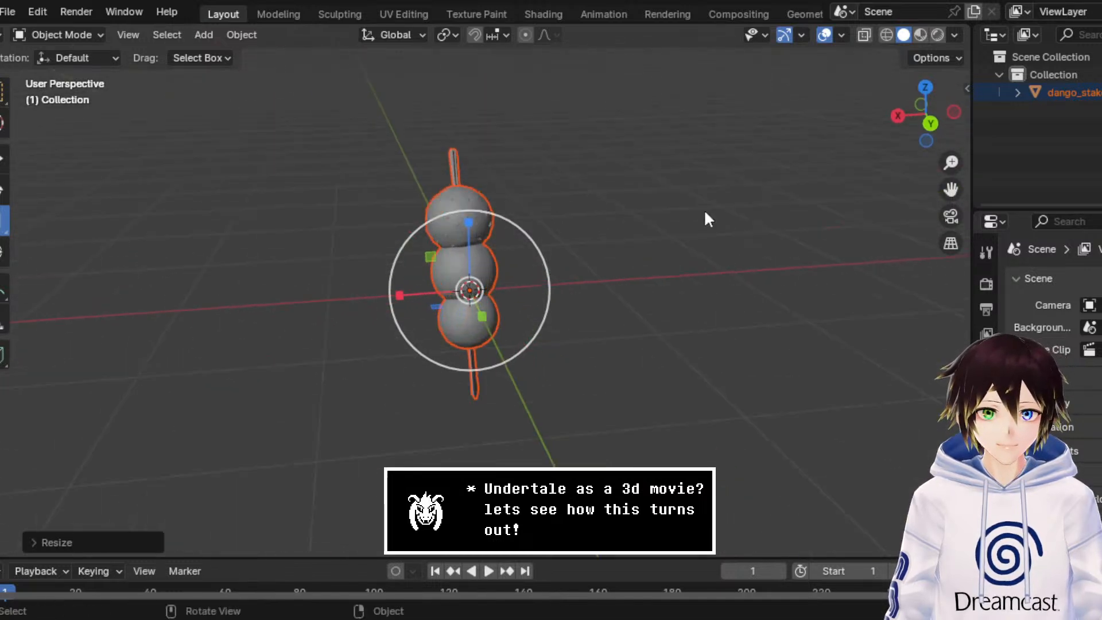
Step: Compare the dango in Material Preview and Rendered shading, leaving the viewport in Material Preview
click(919, 35)
scroll(683, 231, up, 2)
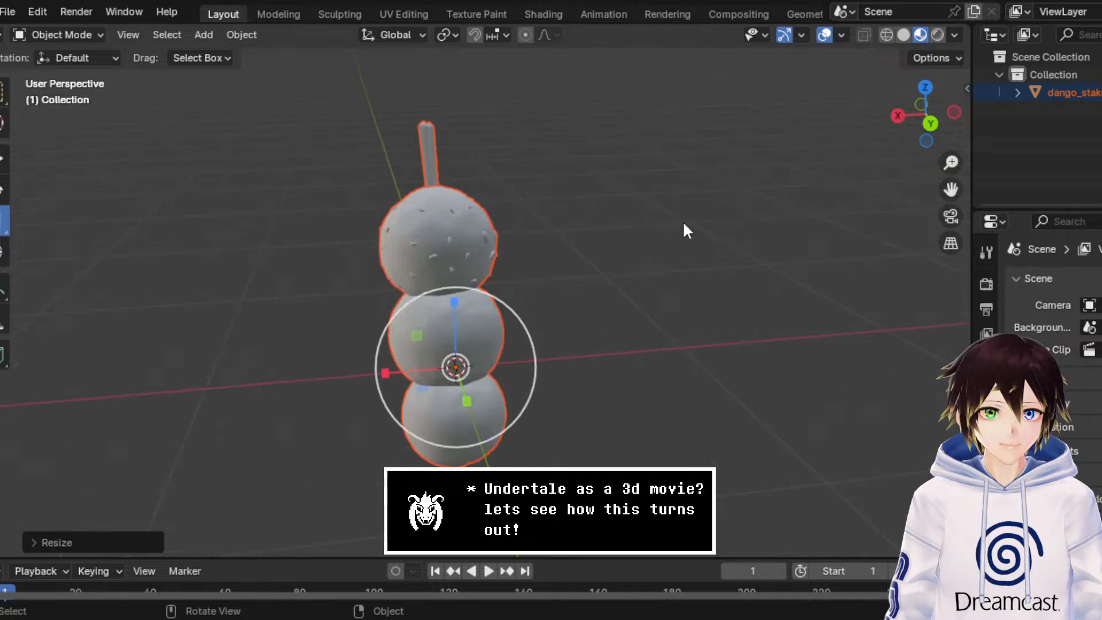
middle_drag(683, 224, 393, 174)
click(938, 34)
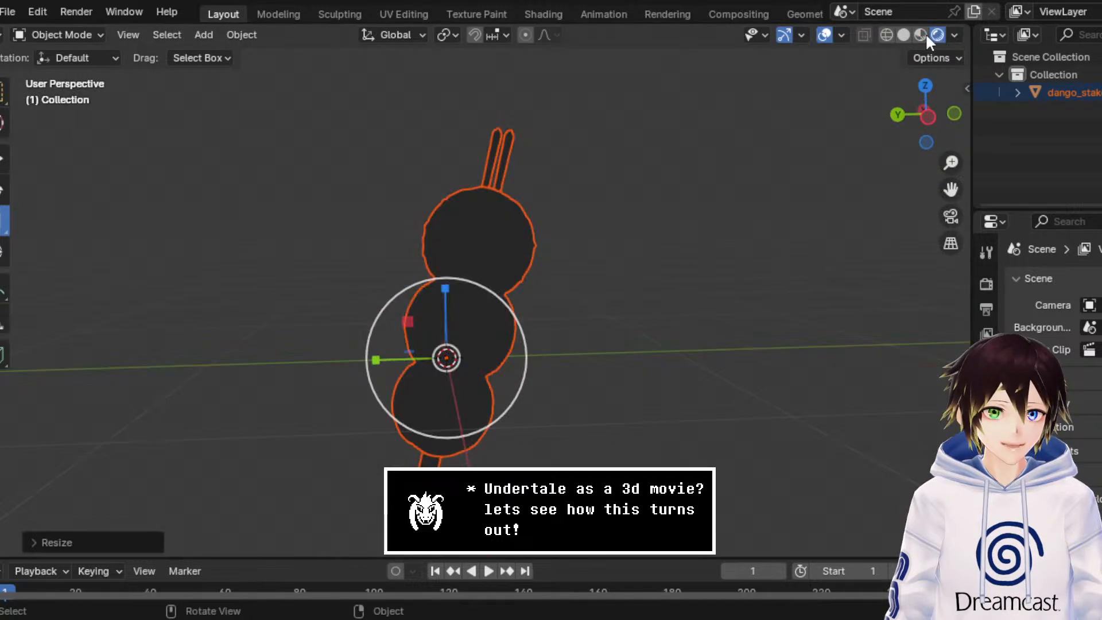
click(920, 34)
mouse_move(614, 245)
middle_down()
mouse_move(688, 234)
mouse_move(914, 234)
middle_up()
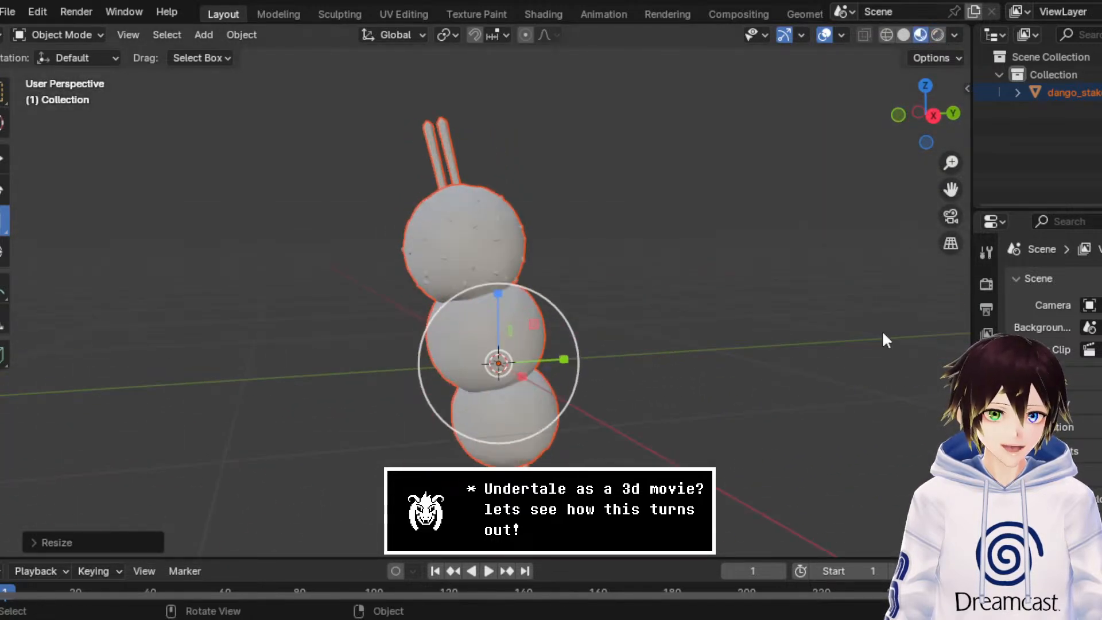
Step: Add an Image Texture to the base color of the dango balls' material and load the dango color image into it
click(426, 219)
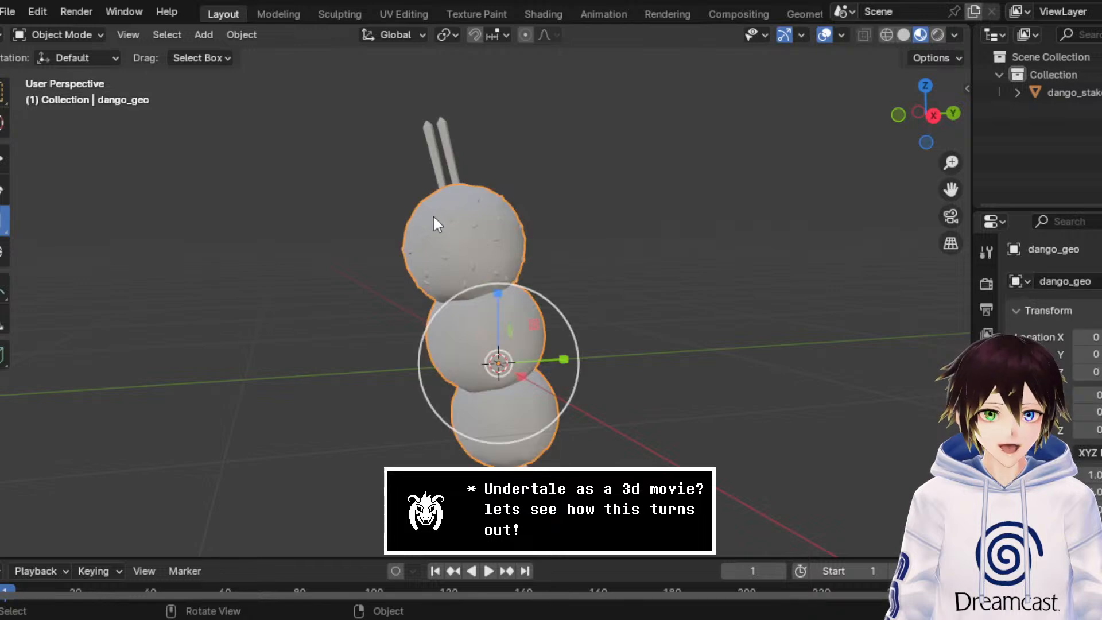
click(985, 591)
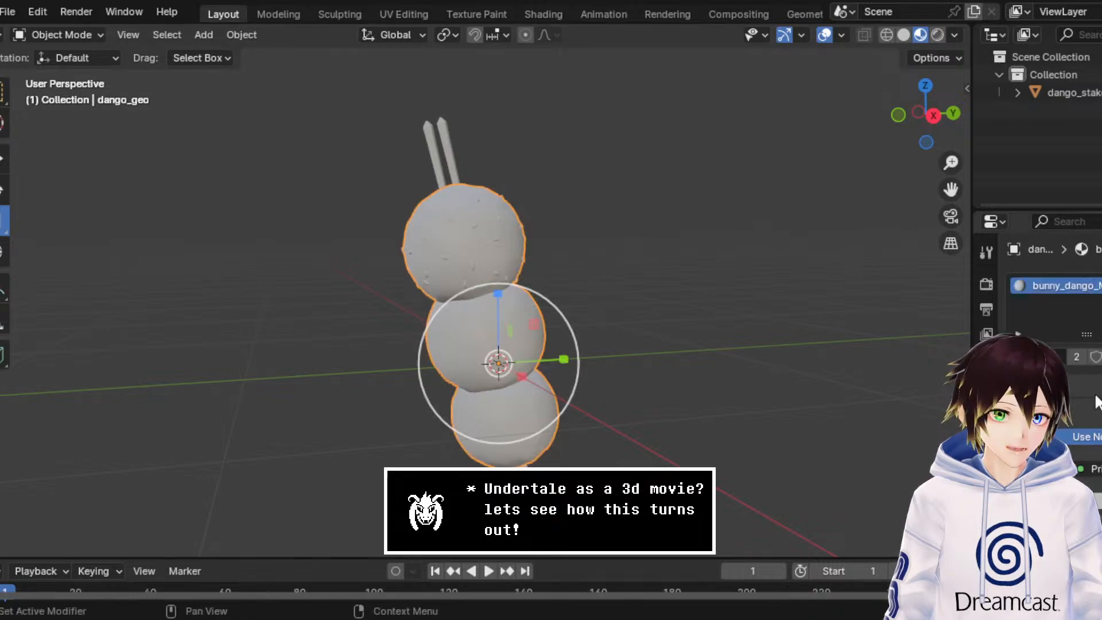
click(1090, 485)
click(688, 342)
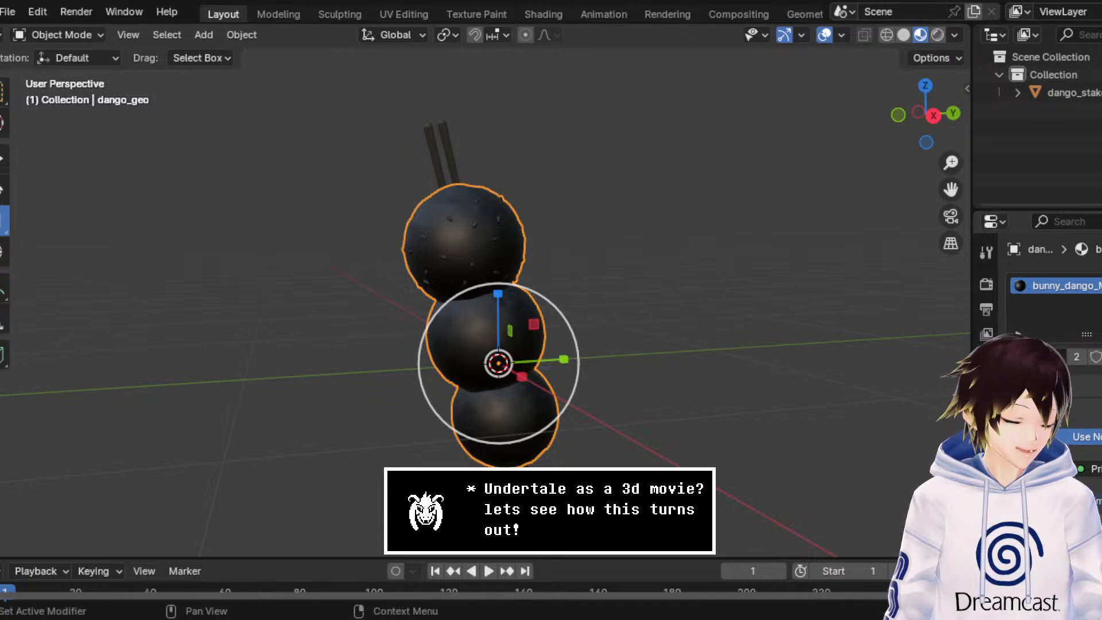
click(1026, 523)
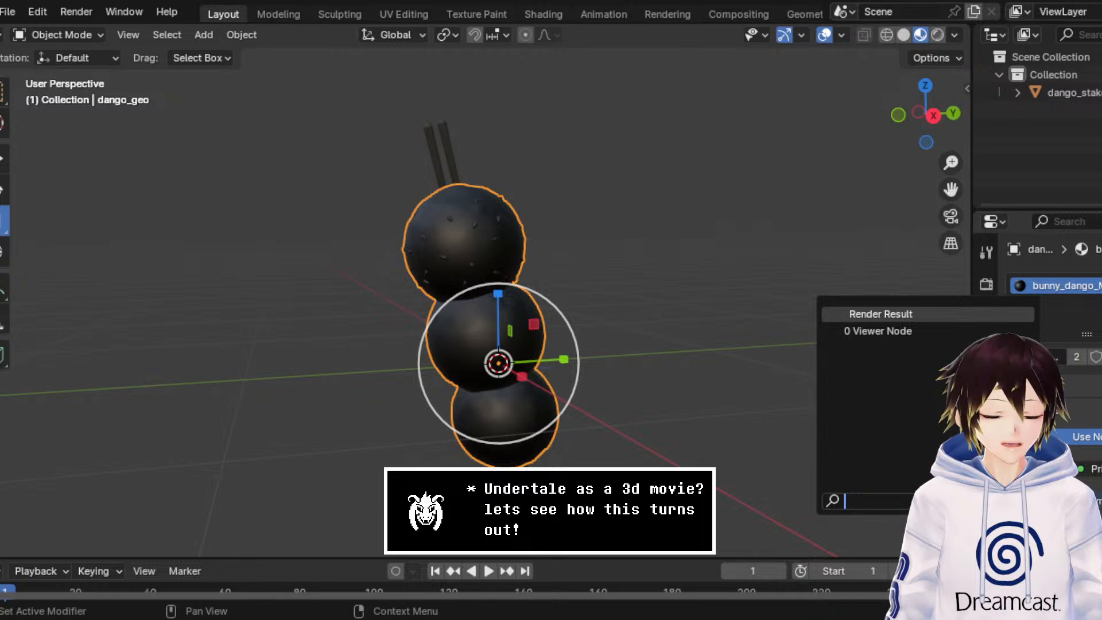
key(Escape)
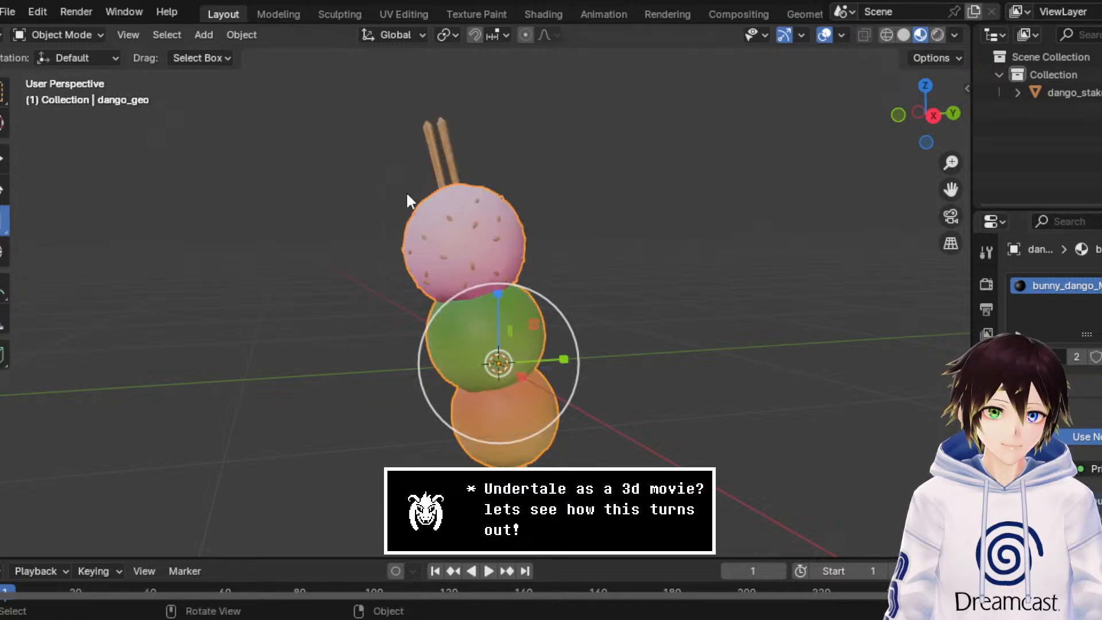
Step: Examine the textured dango from several sides, briefly in Wireframe and again in Material Preview shading
middle_drag(405, 191, 931, 275)
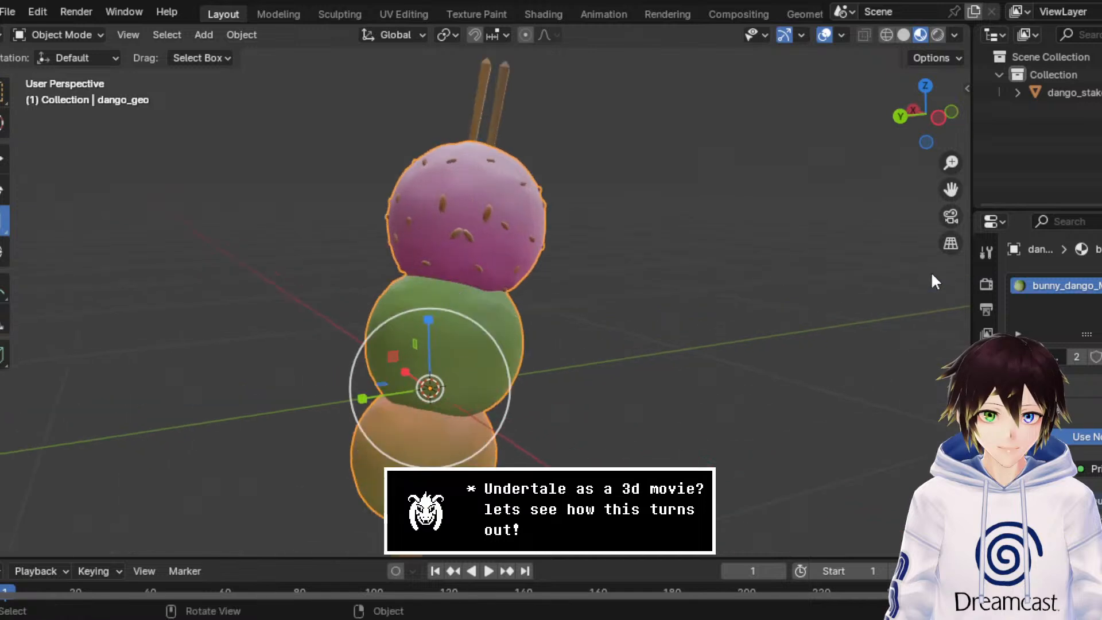
middle_drag(795, 286, 608, 250)
click(886, 34)
mouse_move(843, 126)
middle_down()
mouse_move(784, 195)
mouse_move(800, 182)
middle_up()
click(919, 35)
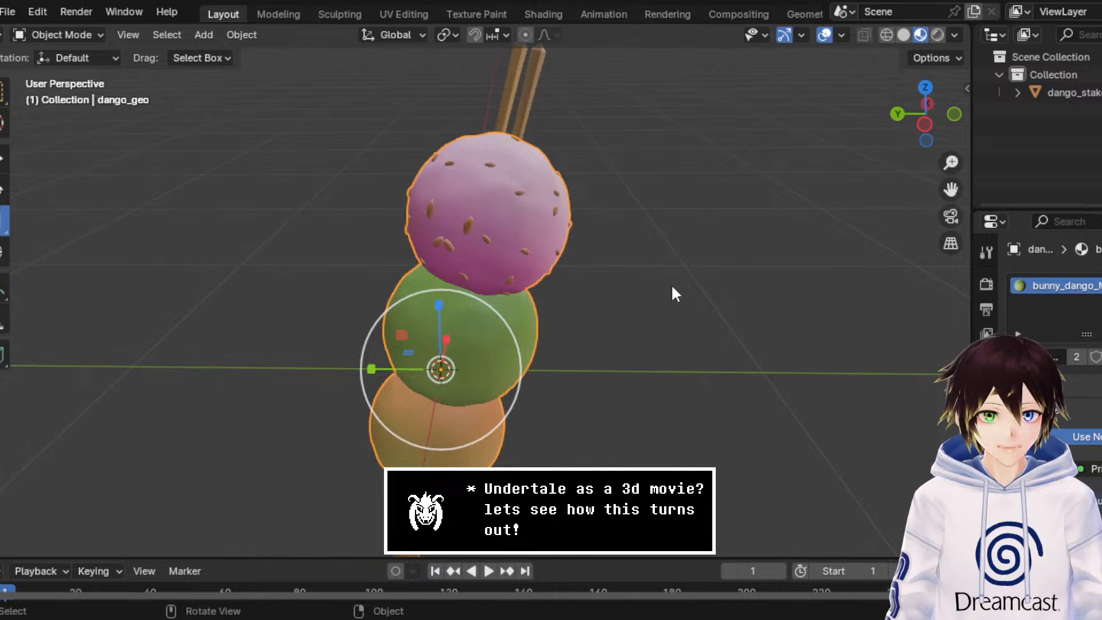
mouse_move(393, 264)
middle_down()
mouse_move(694, 288)
mouse_move(945, 237)
mouse_move(737, 297)
mouse_move(480, 292)
middle_up()
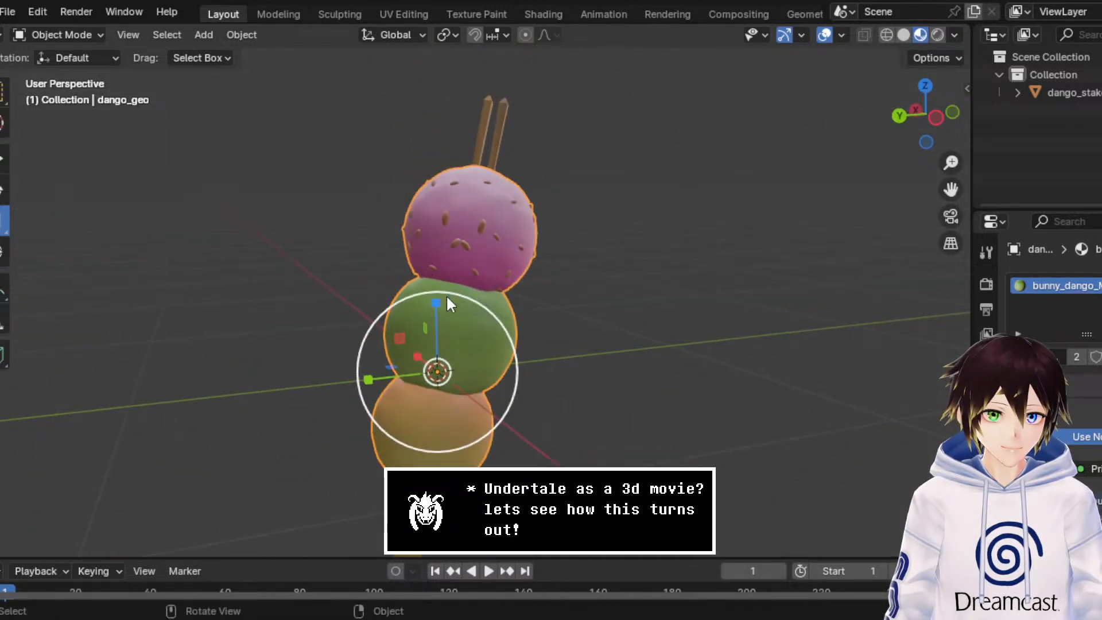
Step: Rename the dango's material to Dango Mat
double_click(1064, 281)
text(Dang)
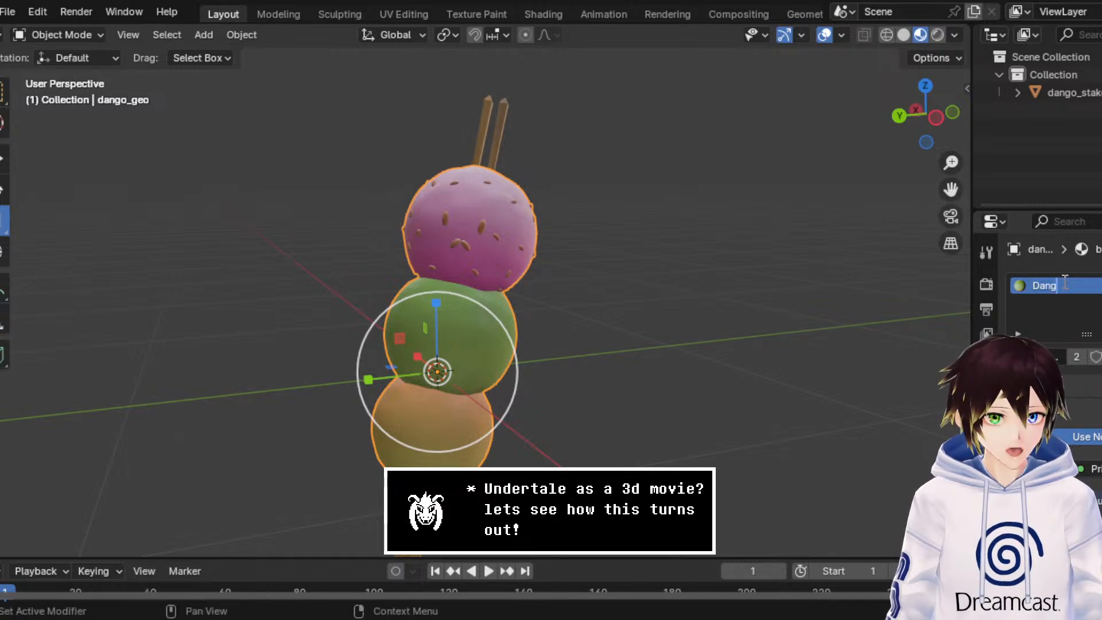
text(oMat)
key(Return)
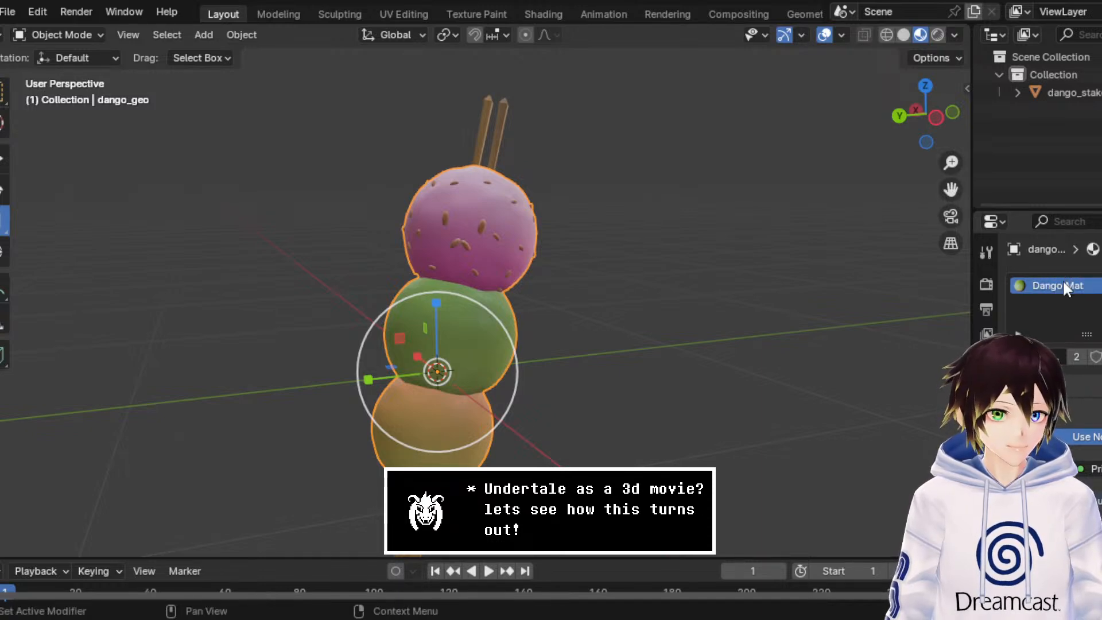
Step: Rename the collection holding the dango model to Dango
double_click(1057, 75)
text(D)
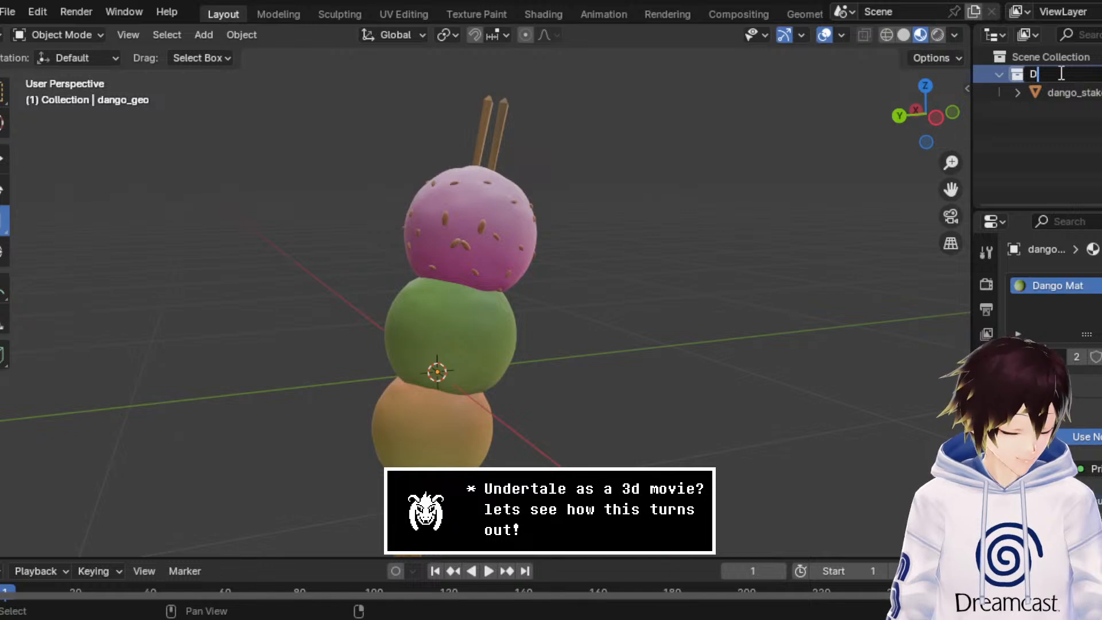
text(ango)
key(Return)
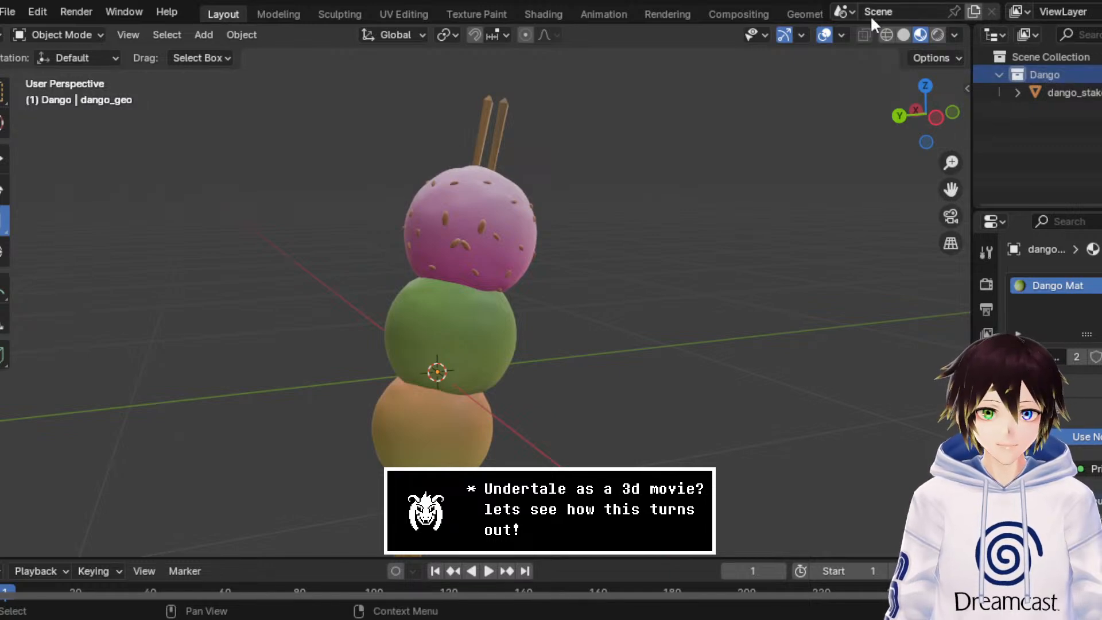
Step: Save the scene as Dango.blend and select the dango balls
click(4, 8)
click(60, 163)
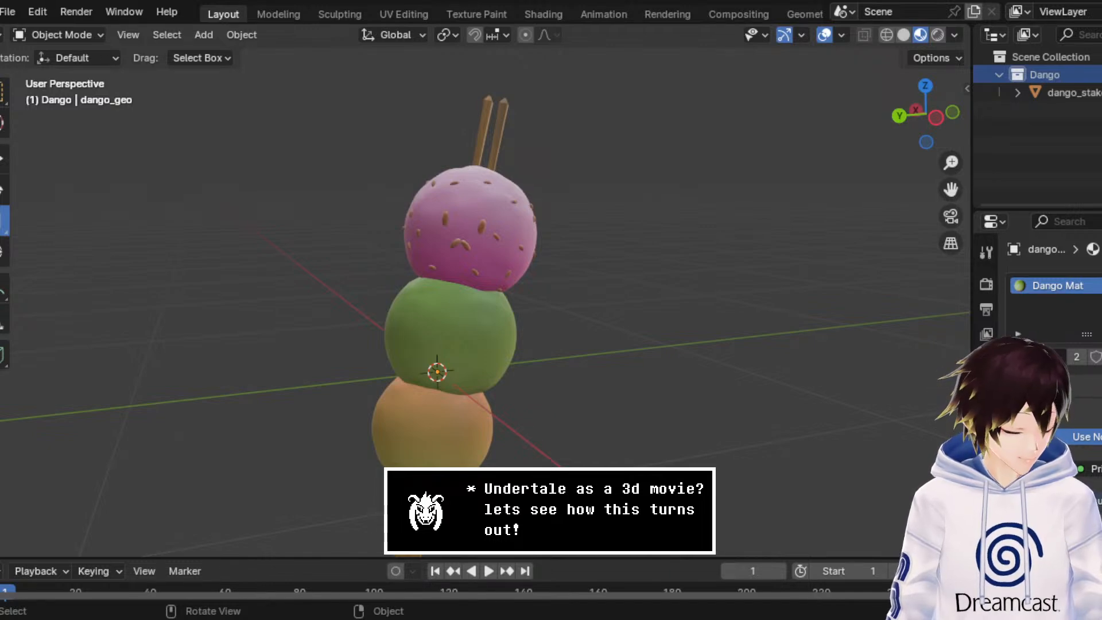
key(ctrl+s)
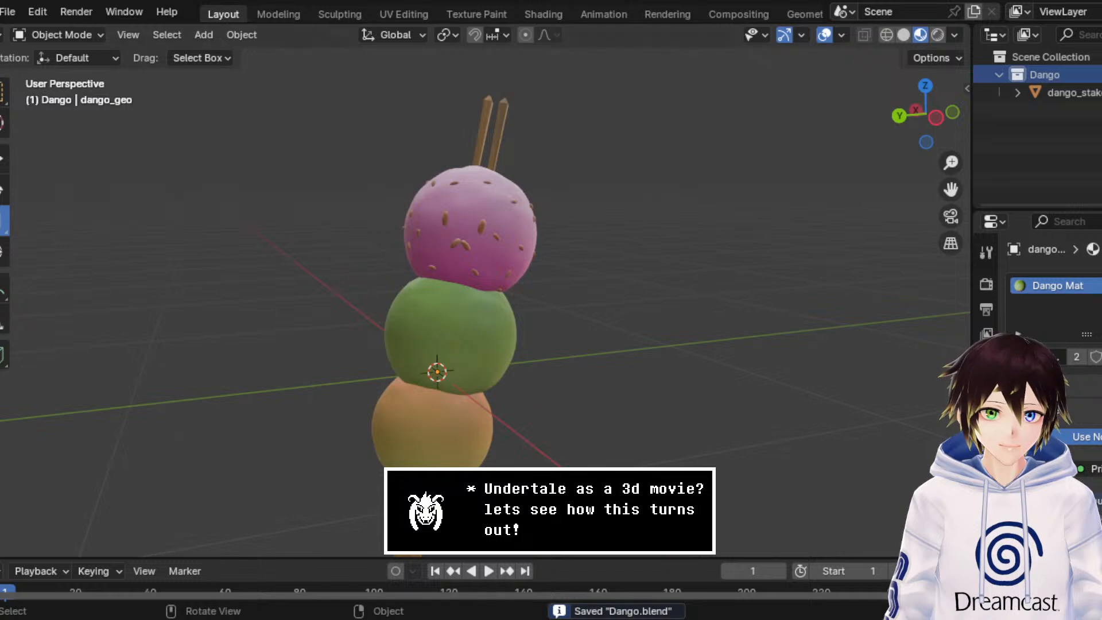
scroll(466, 333, down, 3)
click(467, 335)
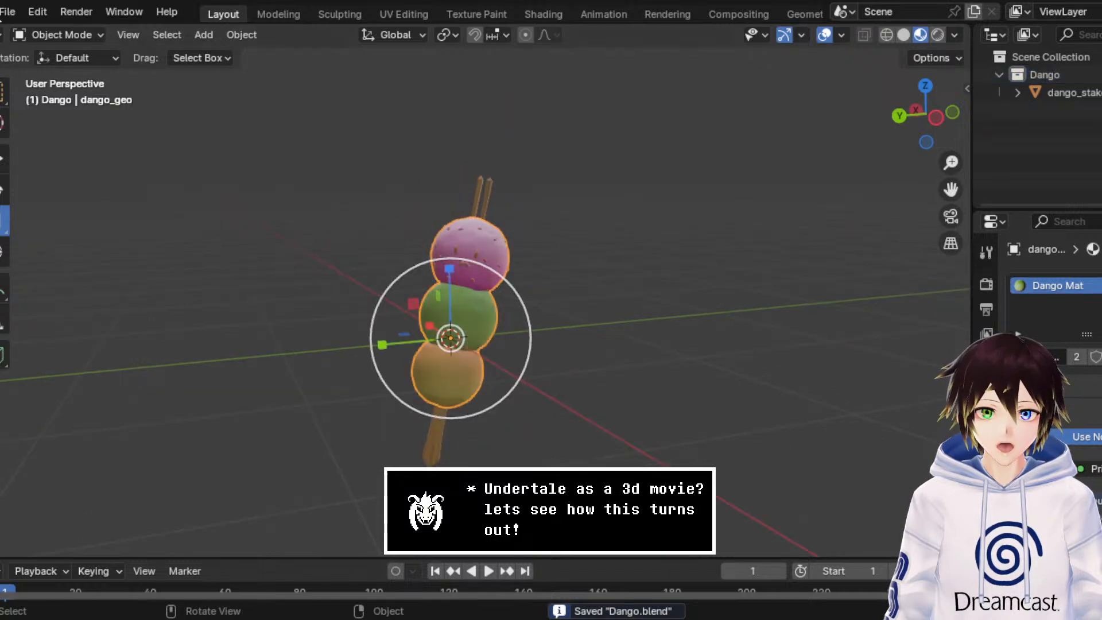
Step: Start another General file without saving the latest changes to Dango.blend, and clear all of its default objects
click(12, 10)
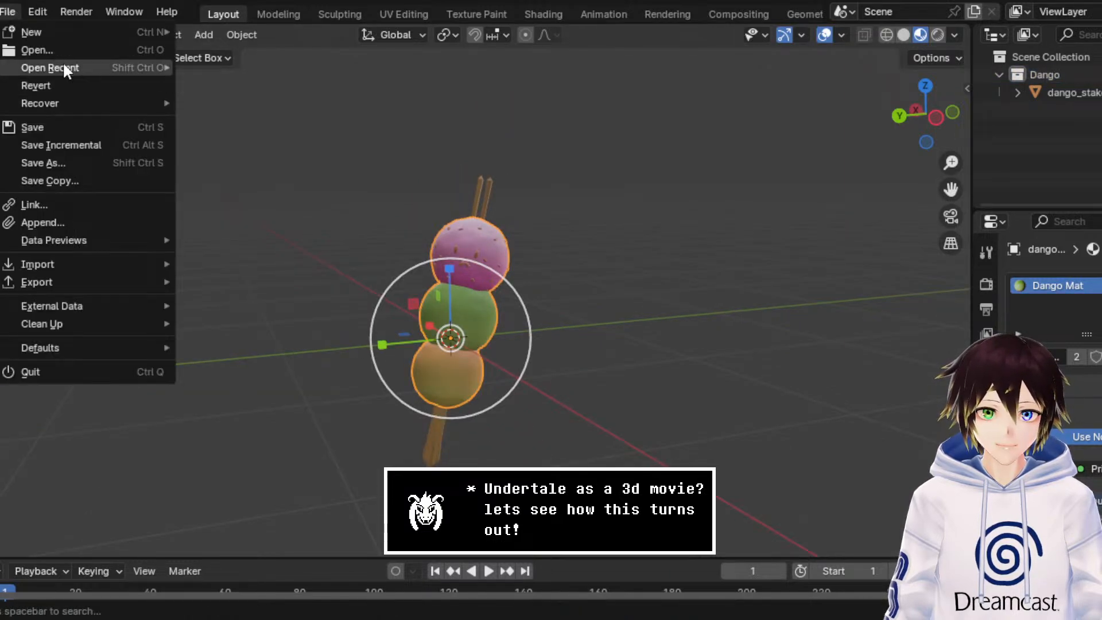
mouse_move(66, 68)
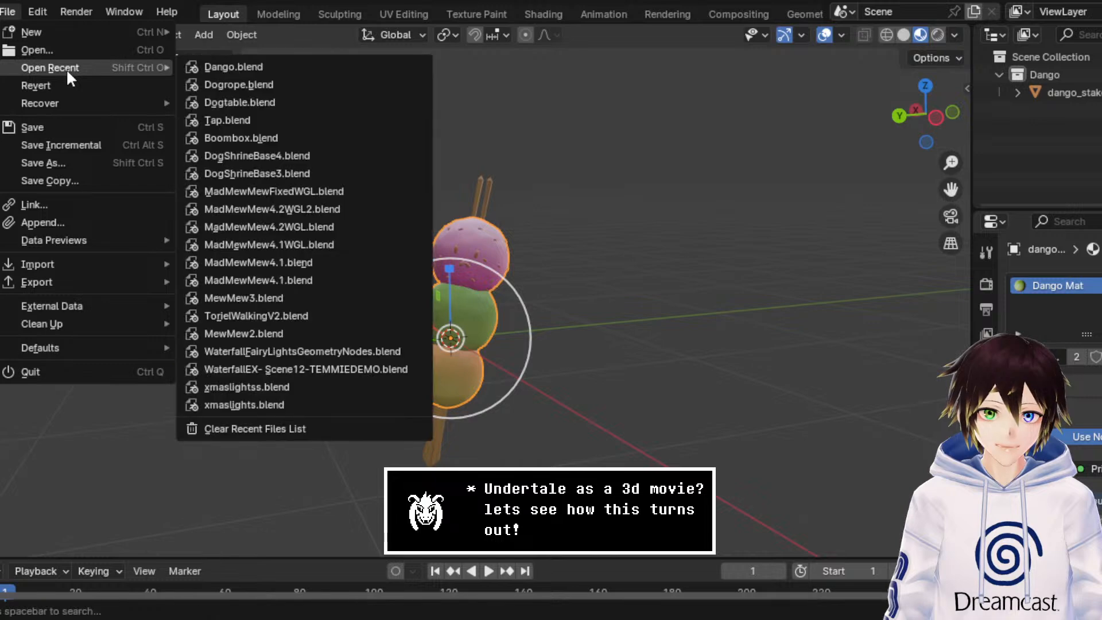
mouse_move(77, 31)
click(205, 30)
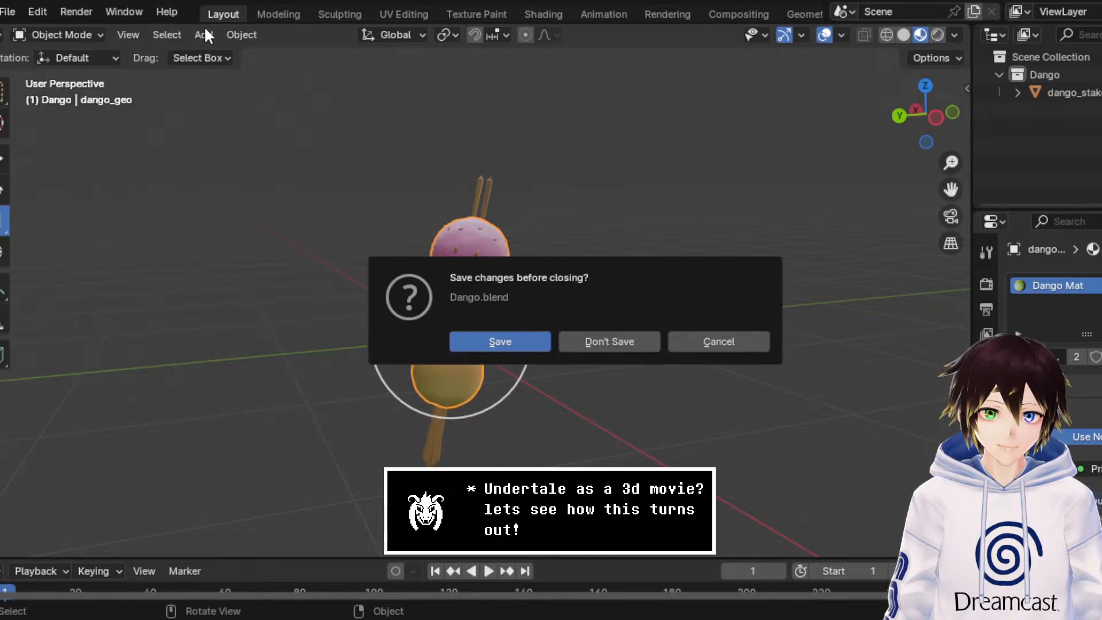
click(588, 346)
key(a)
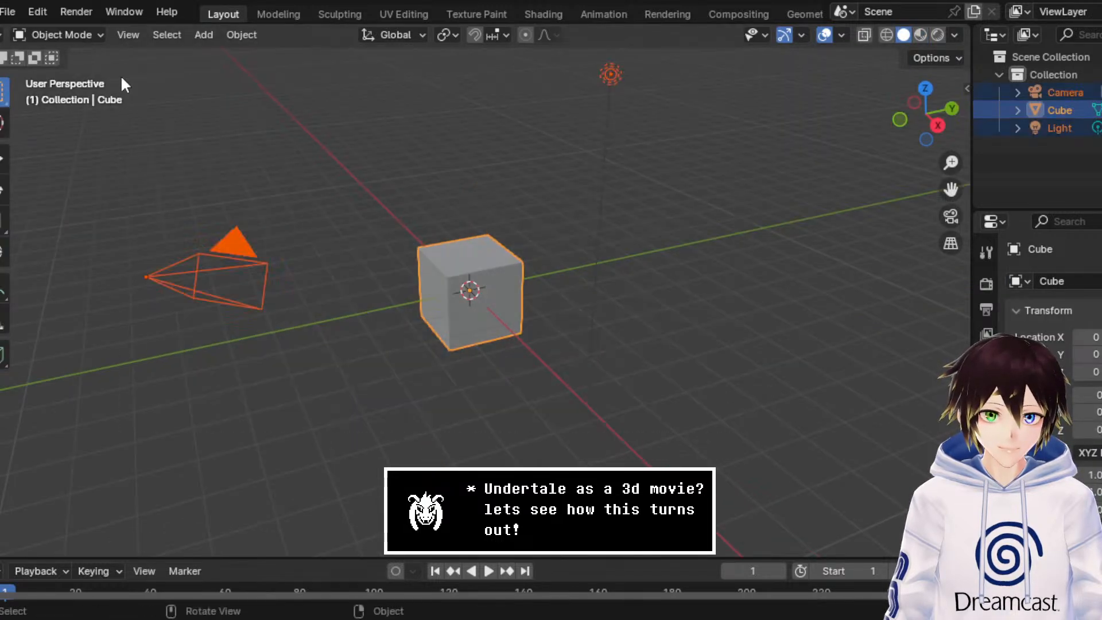
key(Delete)
Step: Import the mug model as an FBX file and select the mug in the viewport
click(13, 9)
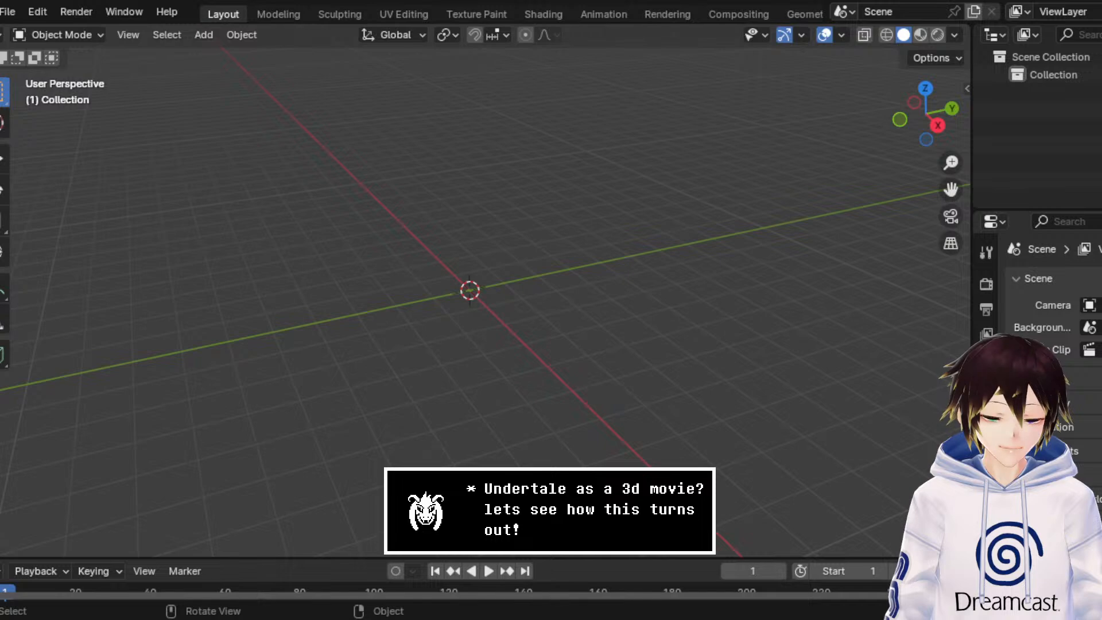
click(10, 12)
mouse_move(76, 266)
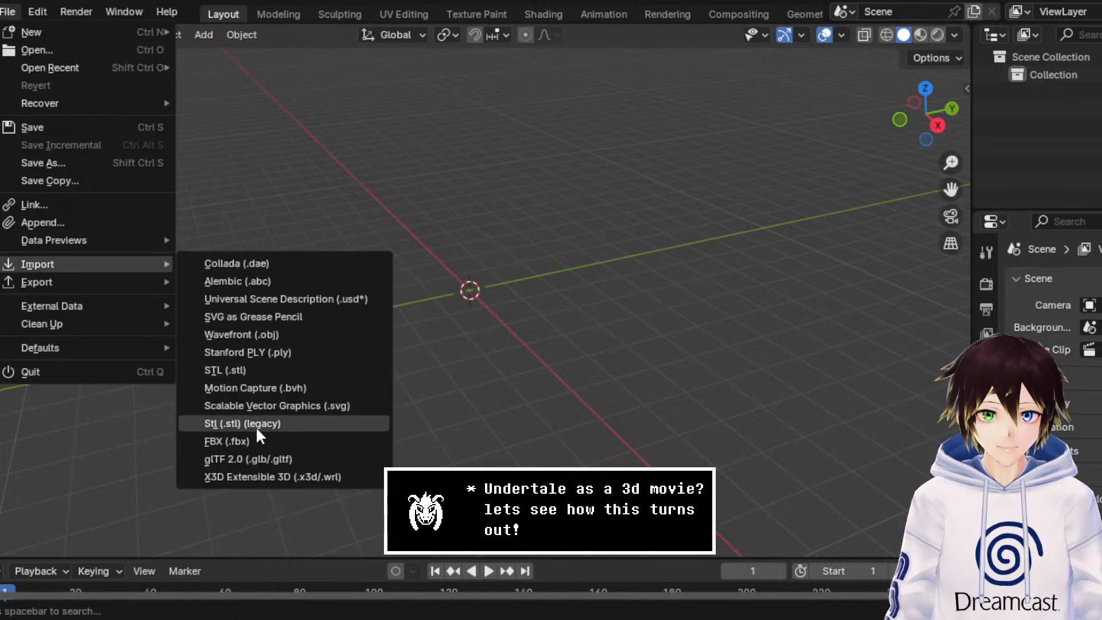
click(258, 441)
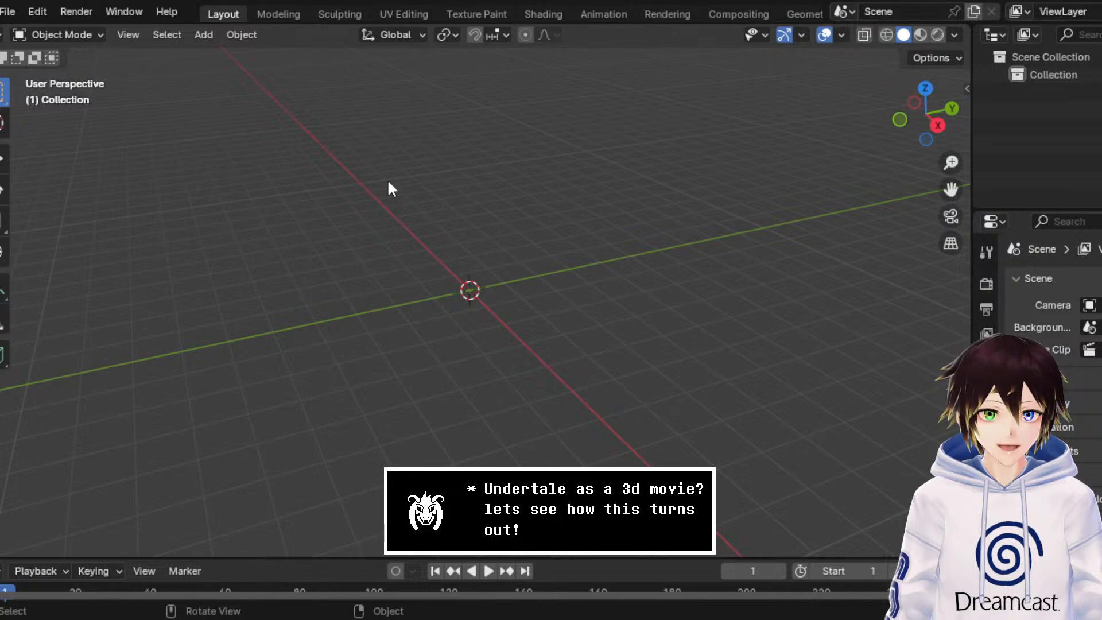
middle_drag(388, 189, 368, 276)
click(368, 277)
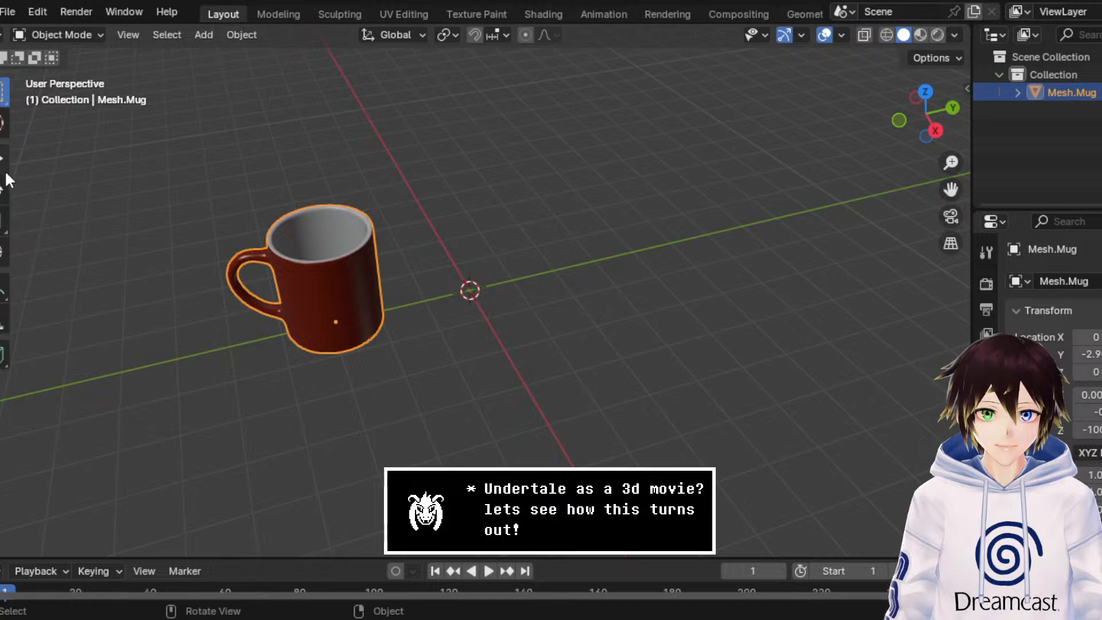
Step: Move the mug along the Y axis to about 0.25, next to the world origin
click(6, 164)
drag(394, 305, 549, 298)
middle_drag(429, 301, 481, 250)
key(space)
drag(950, 188, 937, 289)
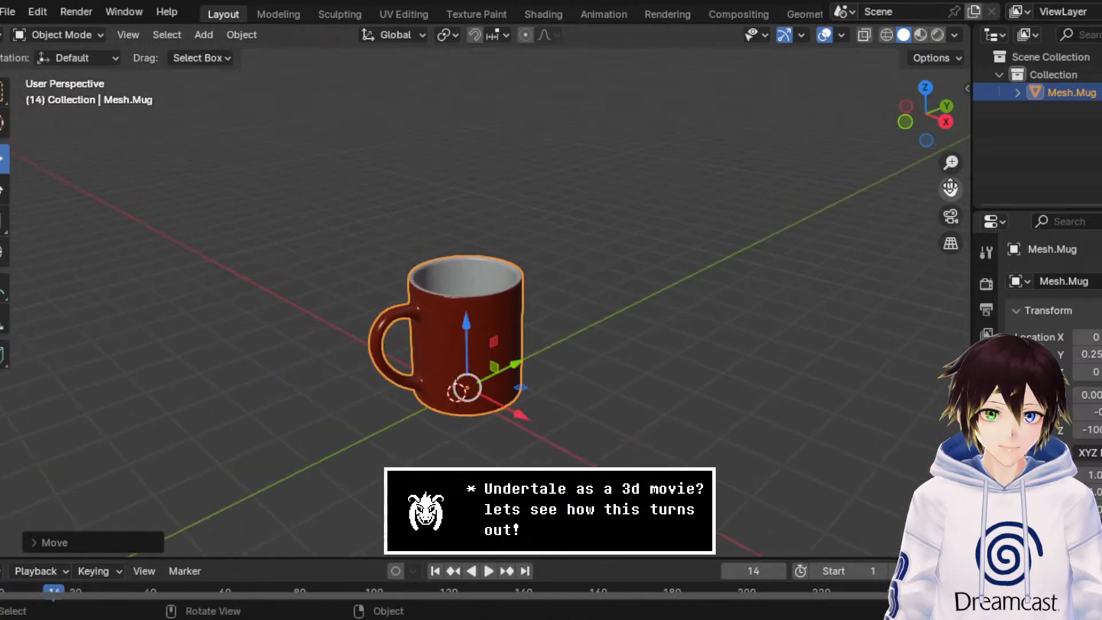
Step: Rename the collection holding the mug model to Mug
scroll(950, 189, up, 2)
double_click(1045, 74)
text(Mug)
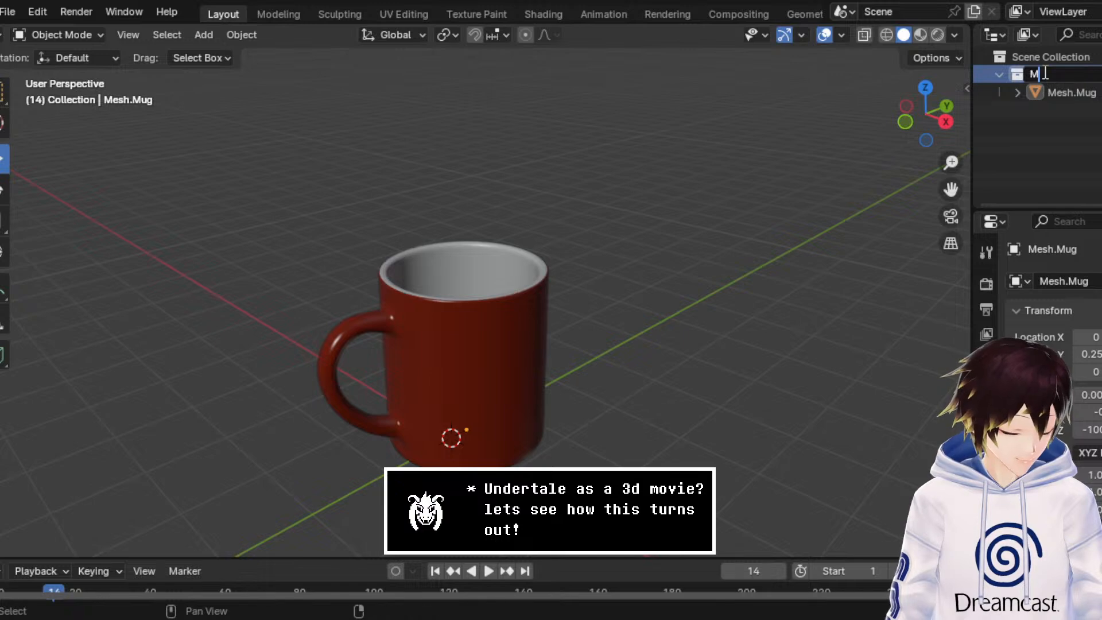
key(Return)
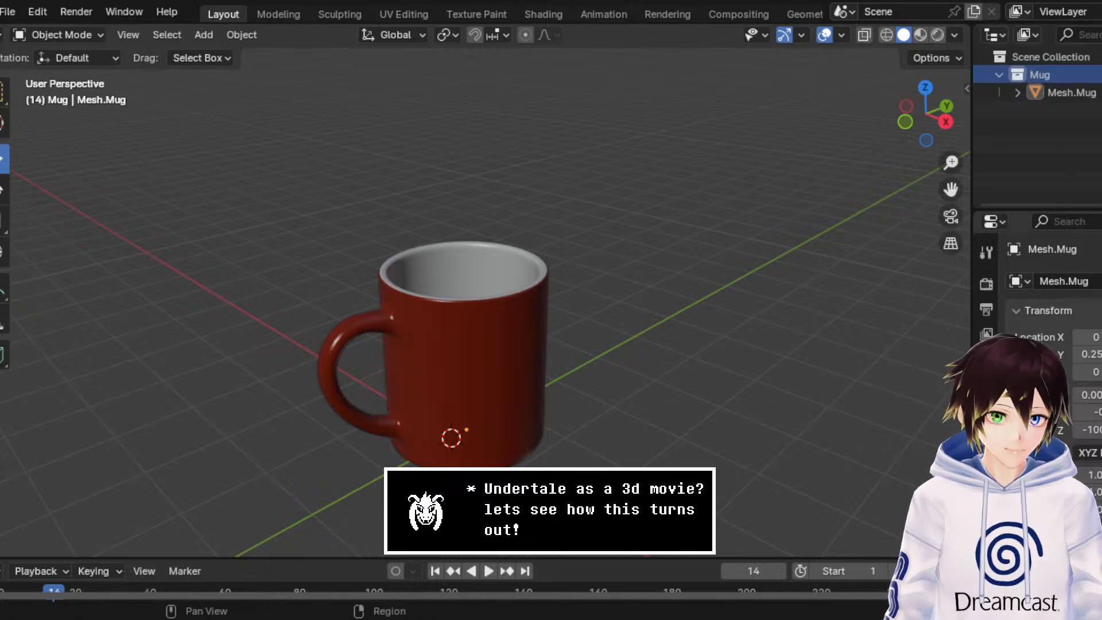
Step: Rename the mug's White Mug material to Mug (White)
scroll(986, 517, down, 2)
click(986, 550)
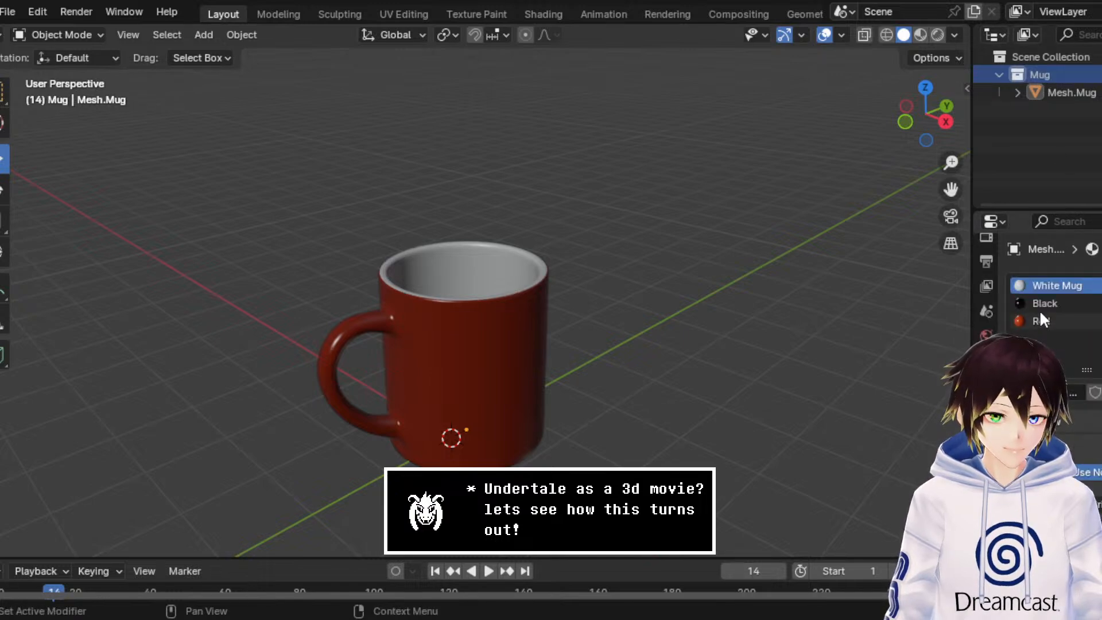
double_click(1047, 284)
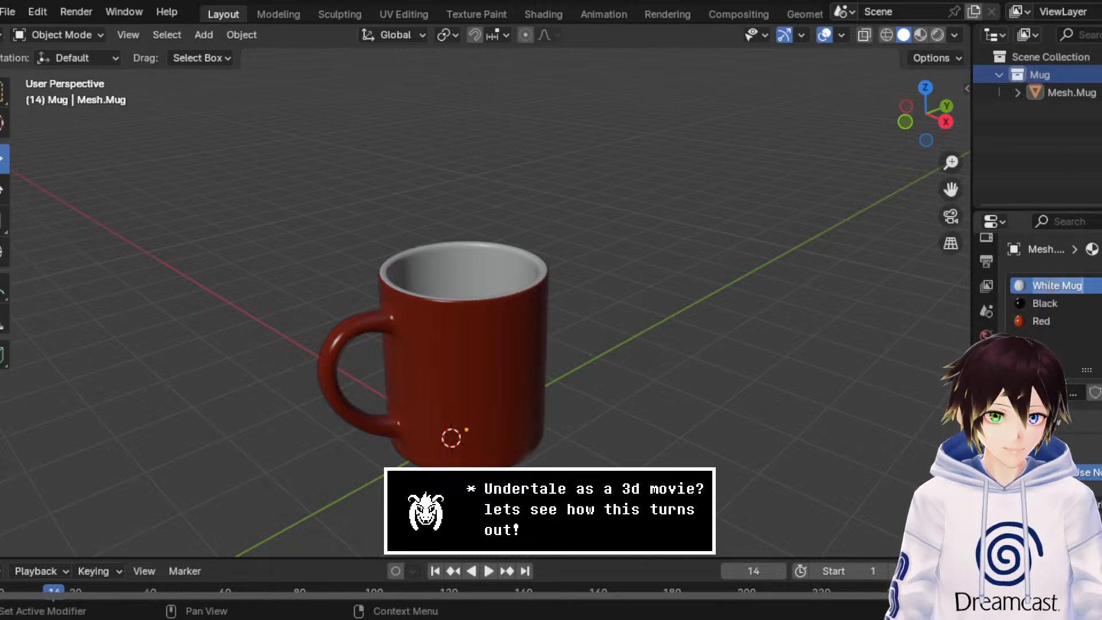
click(1062, 288)
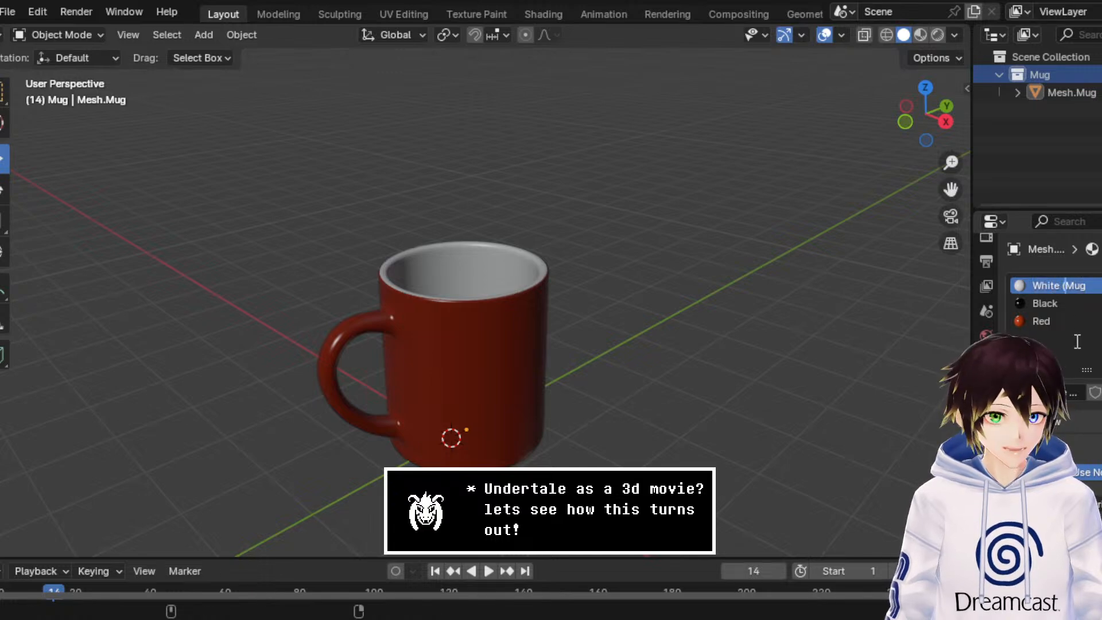
key(BackSpace)
key(BackSpace)
key(BackSpace)
key(BackSpace)
key(BackSpace)
key(BackSpace)
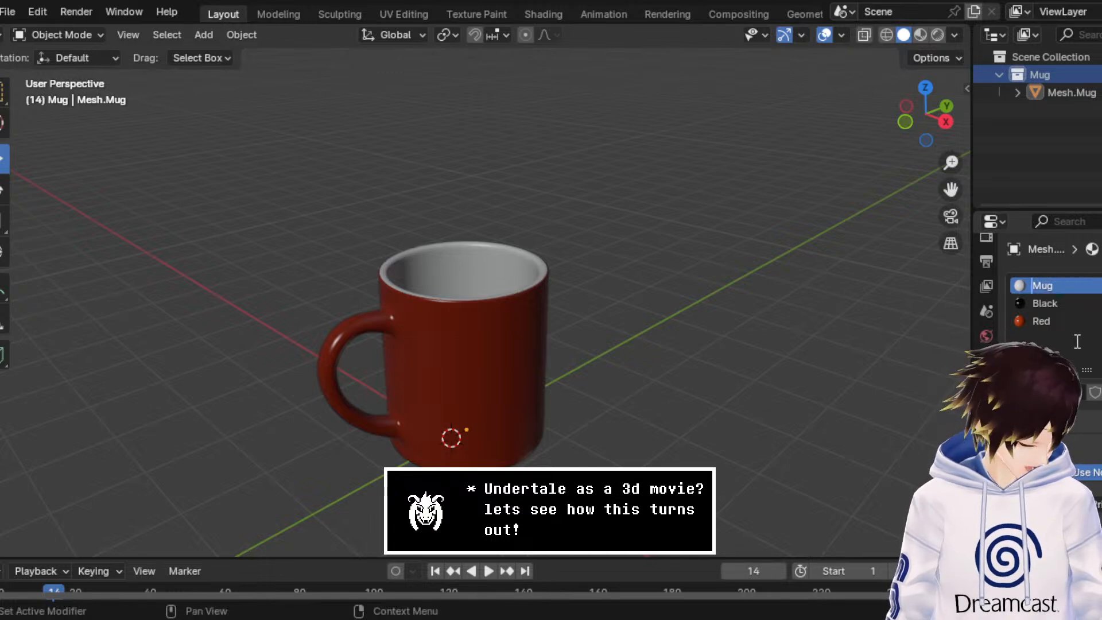
key(Delete)
key(Delete)
key(Delete)
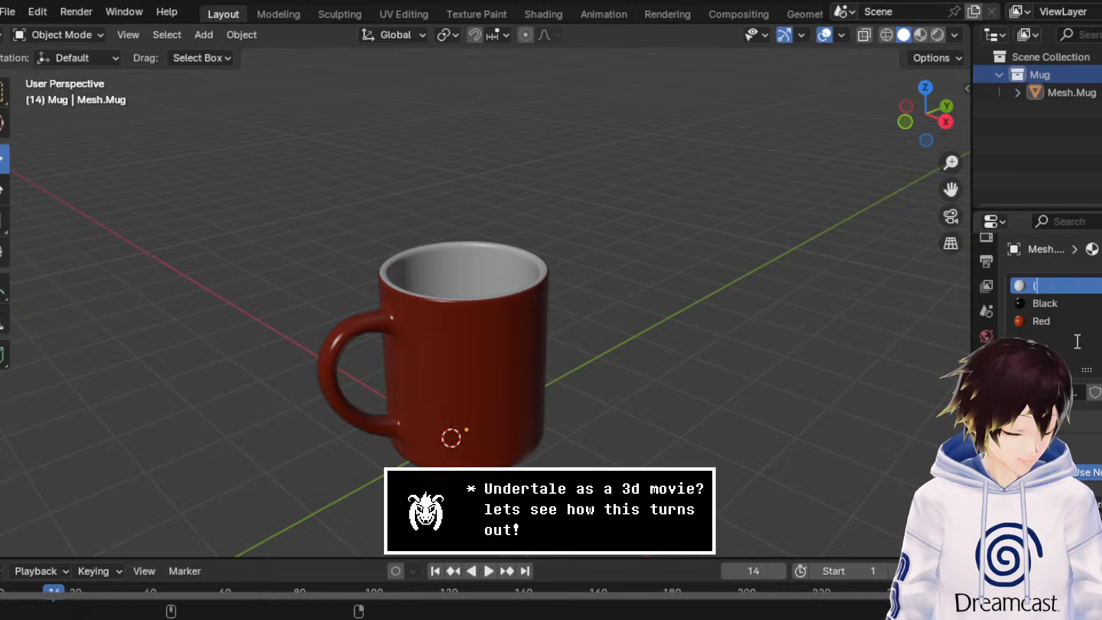
text(Mug )W)
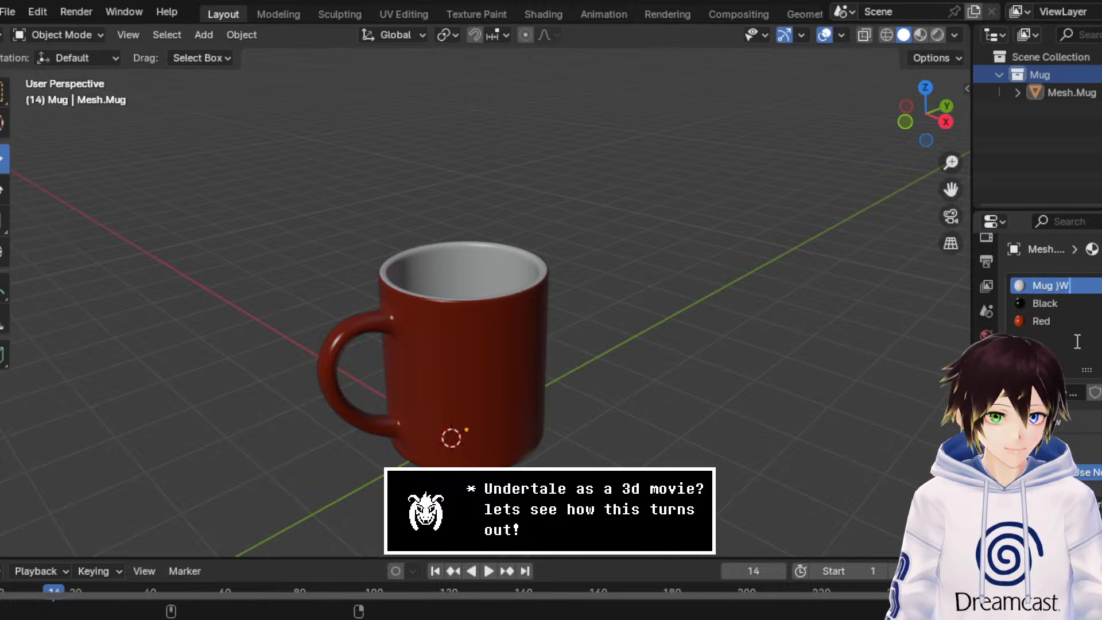
key(BackSpace)
key(BackSpace)
text((Whit)
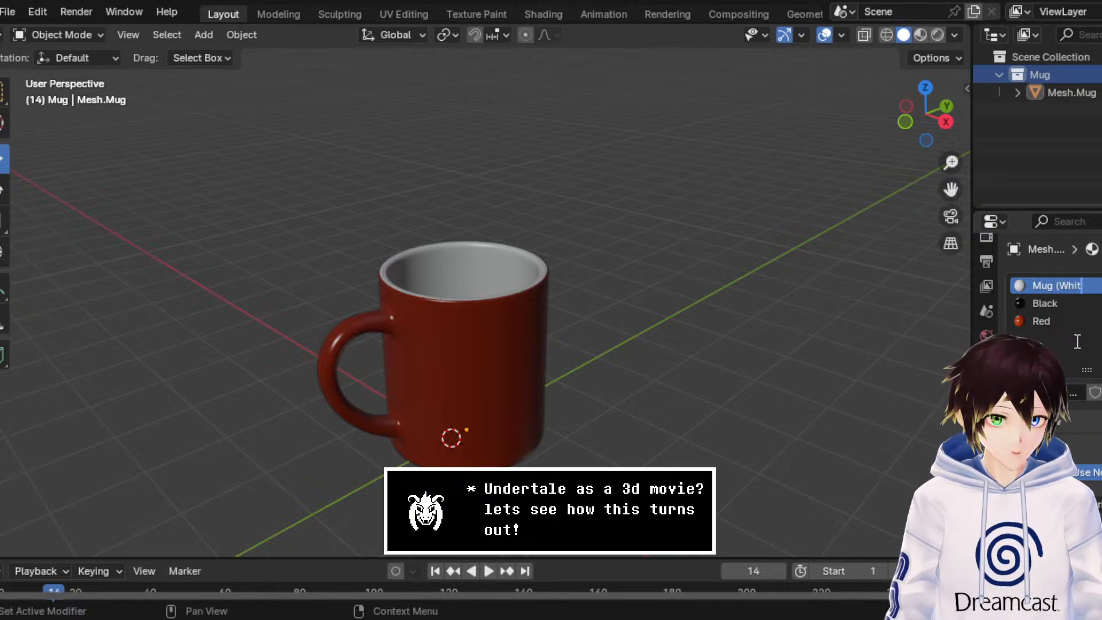
text(e))
key(Return)
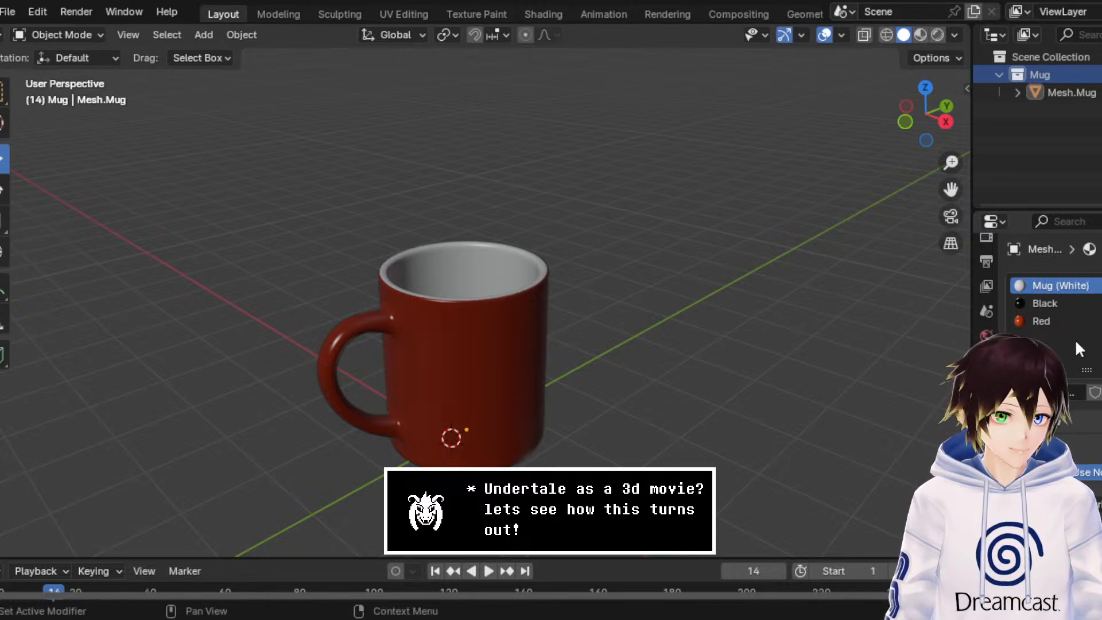
Step: Rename the mug's Black material to Mug (Black)
click(1079, 304)
double_click(1078, 302)
text(Mug)
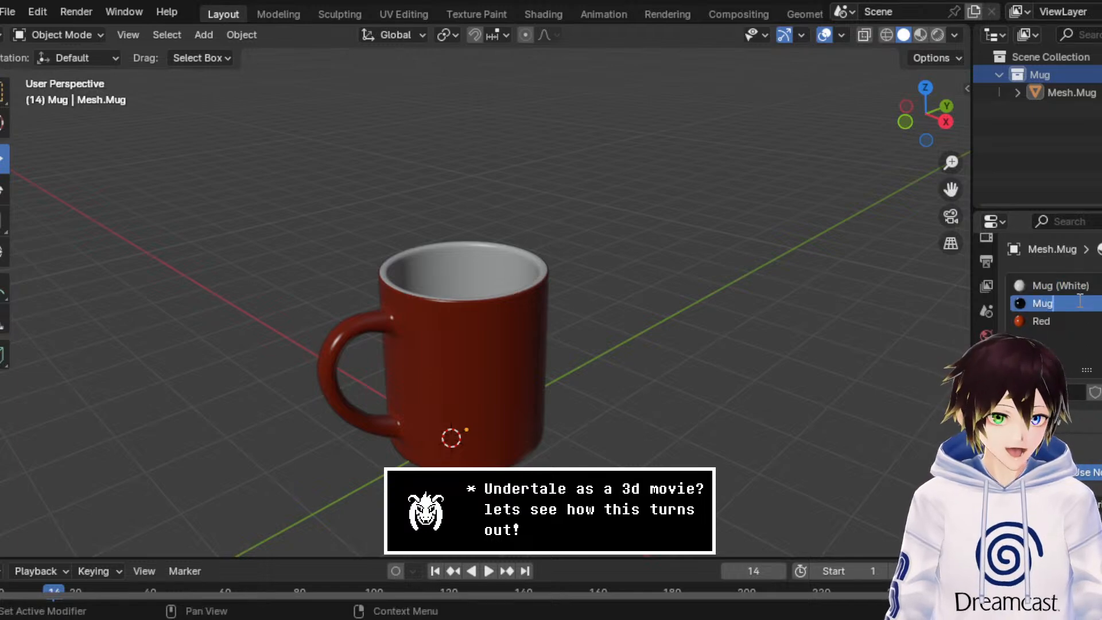
text( (Bl)
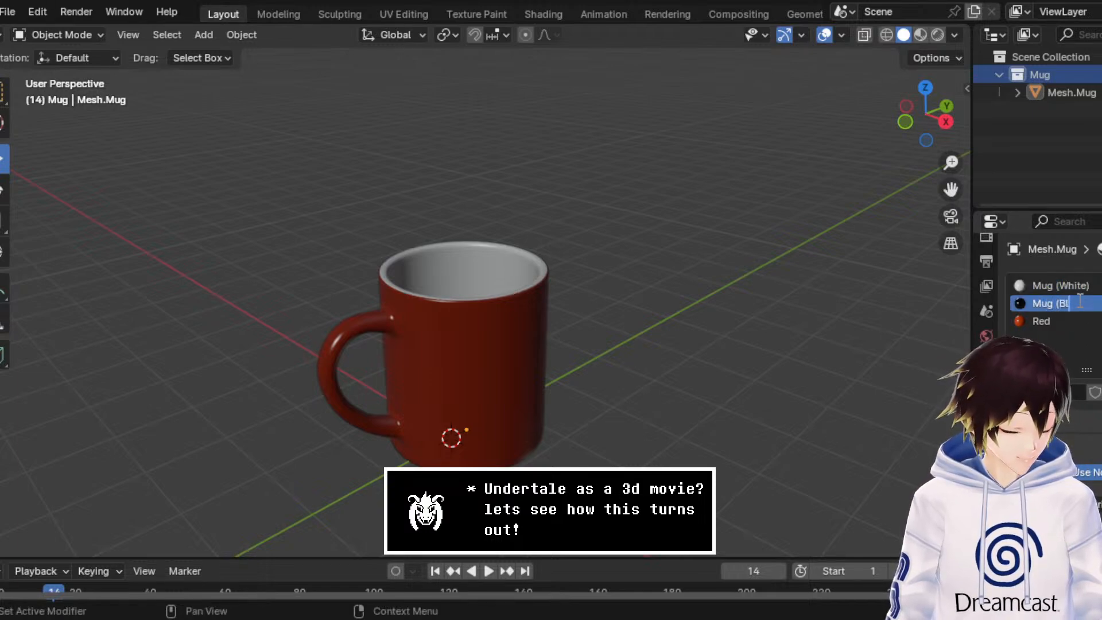
text(ack))
key(Return)
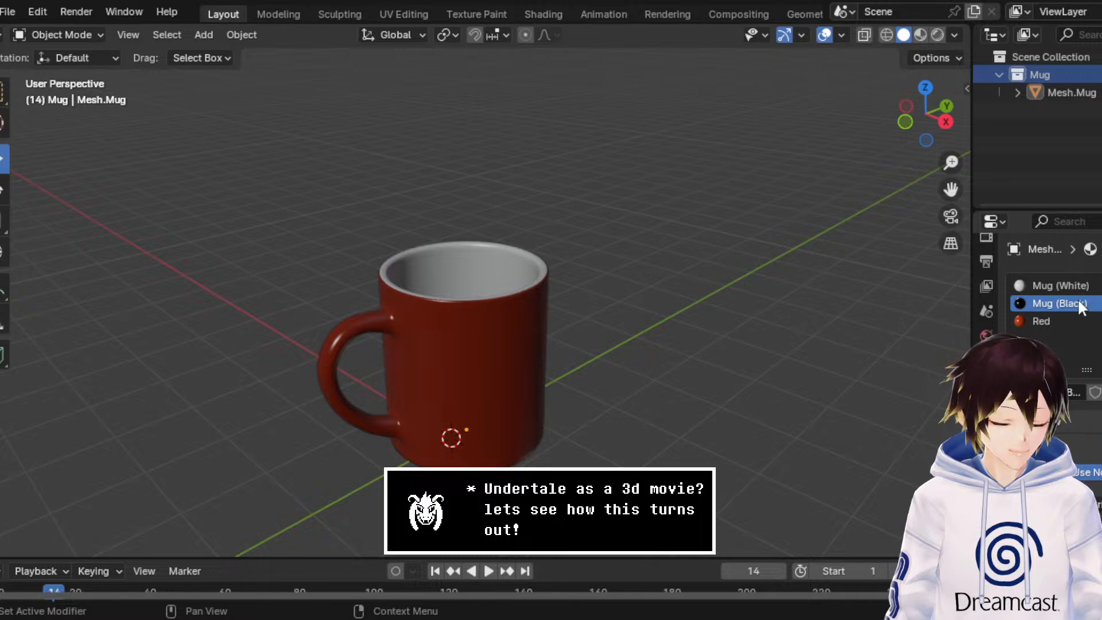
Step: Rename the mug's Red material to Mug (Red)
click(1059, 321)
double_click(1060, 320)
text(M)
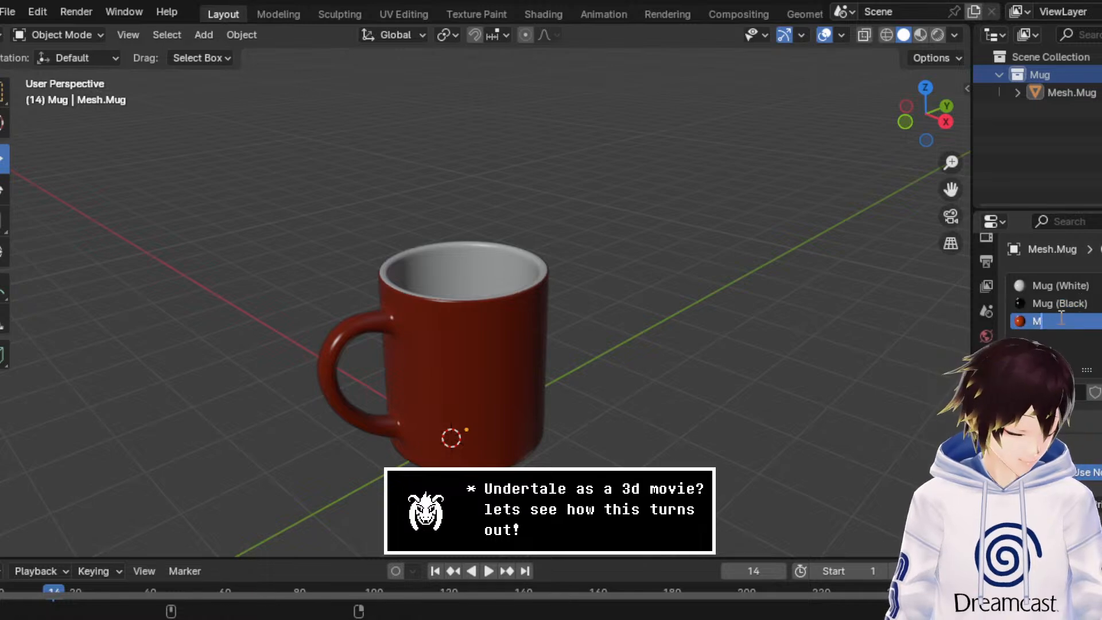
text(ug (Red))
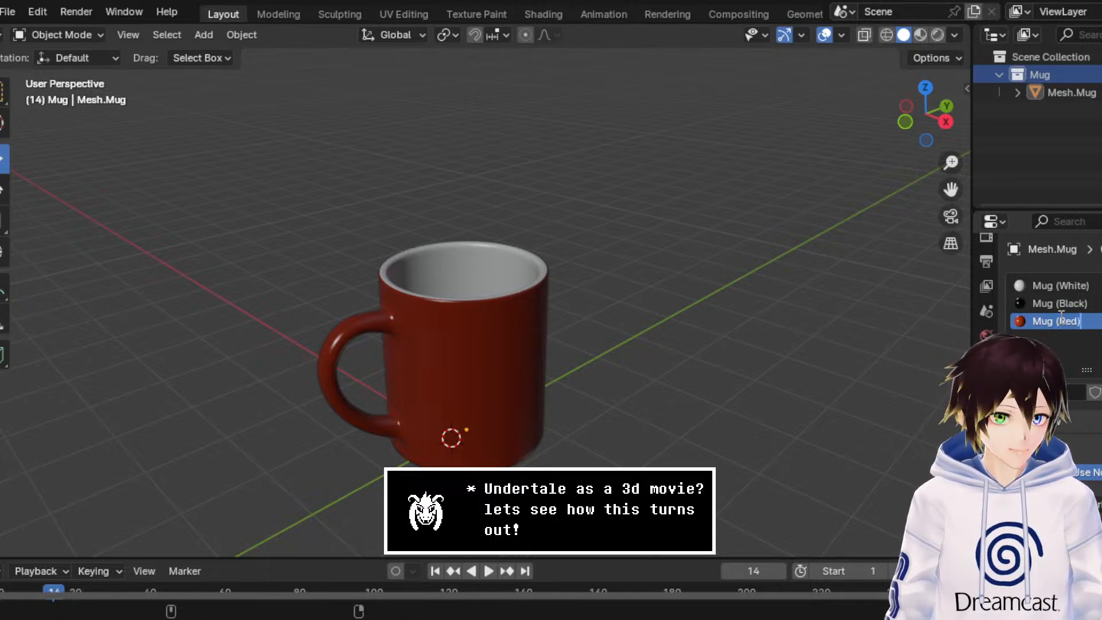
key(Return)
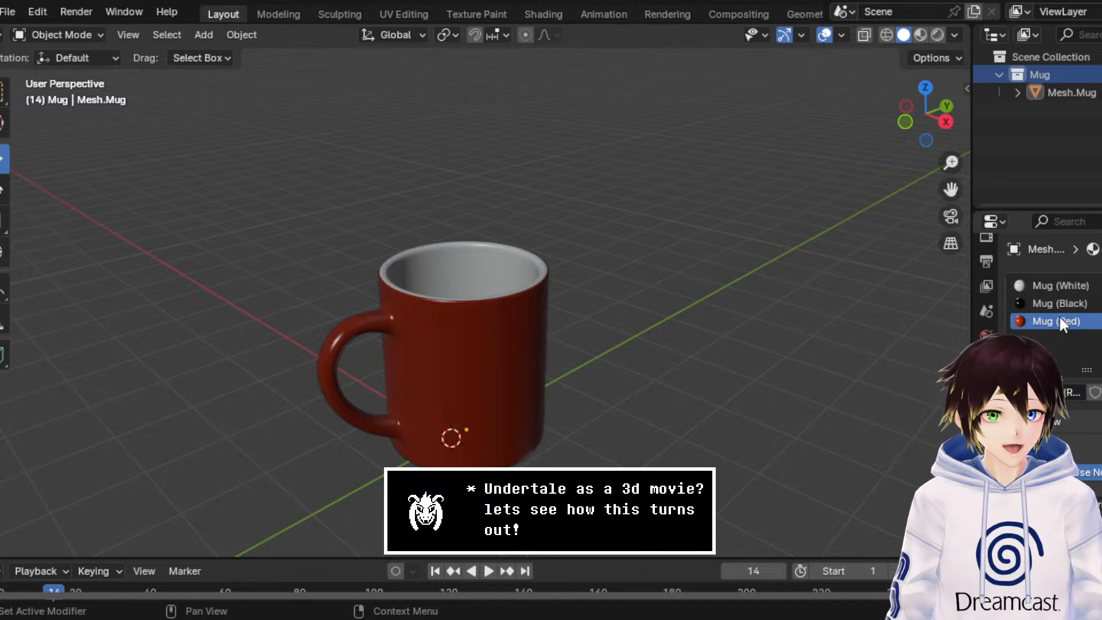
Step: Save the scene as a new file named Mug.blend
middle_drag(585, 249, 609, 290)
click(8, 12)
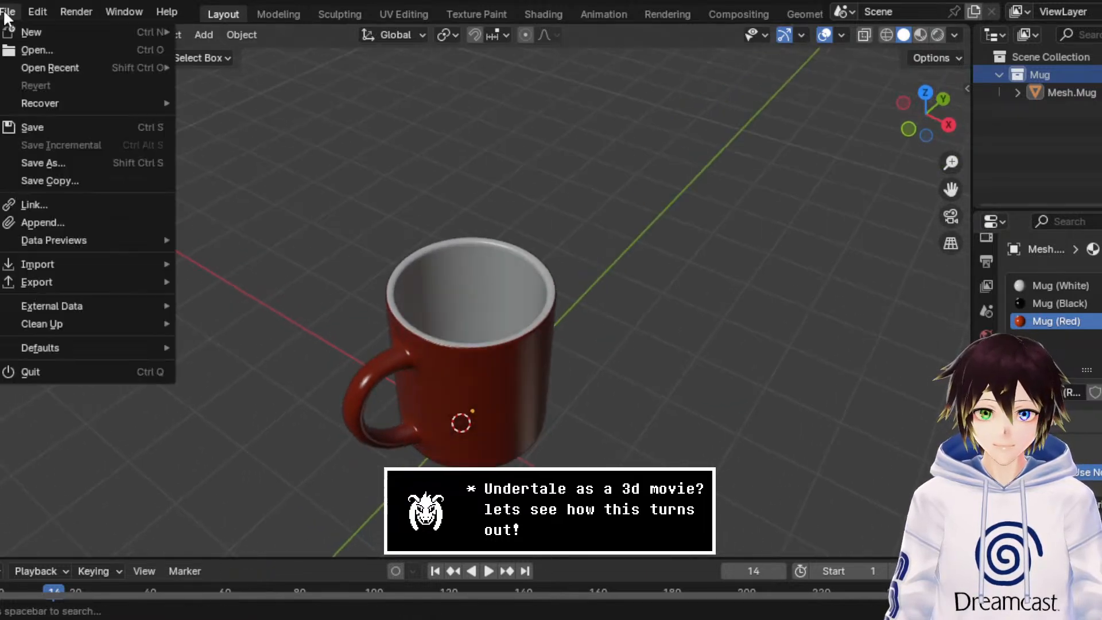
click(57, 158)
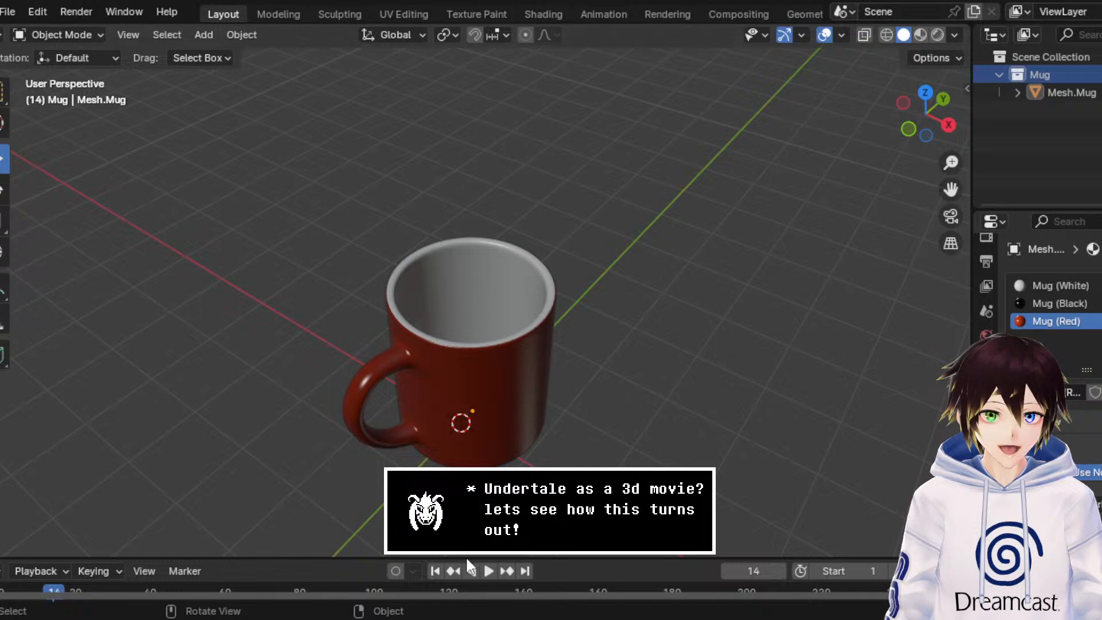
click(860, 509)
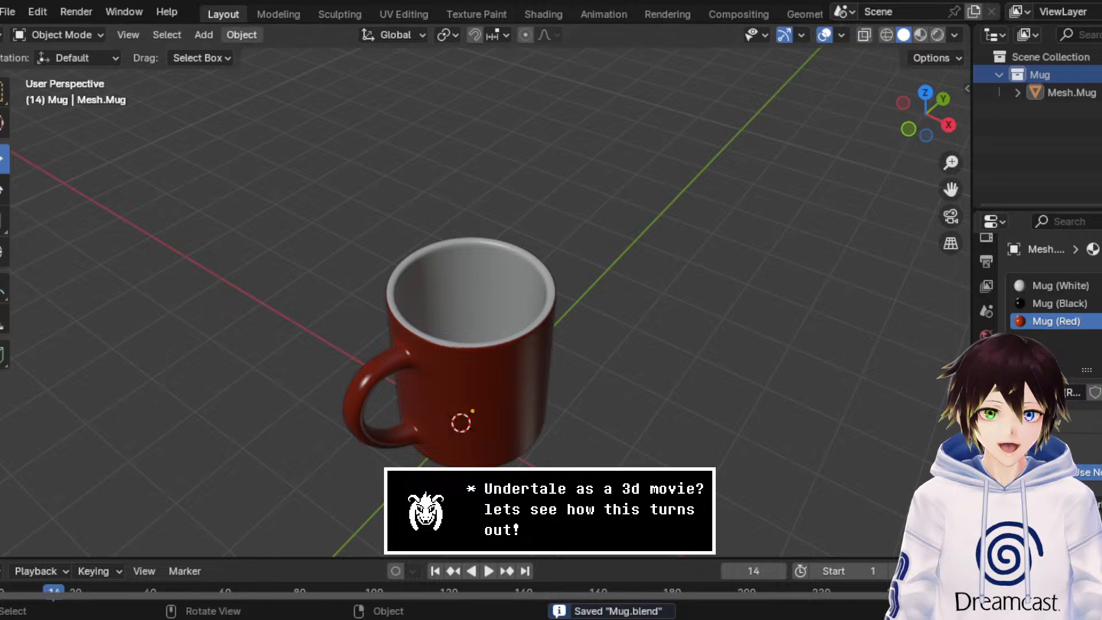
Step: Open the existing cave scene with the cracked stone wall and tiled roofs from the recent files
click(8, 11)
mouse_move(69, 66)
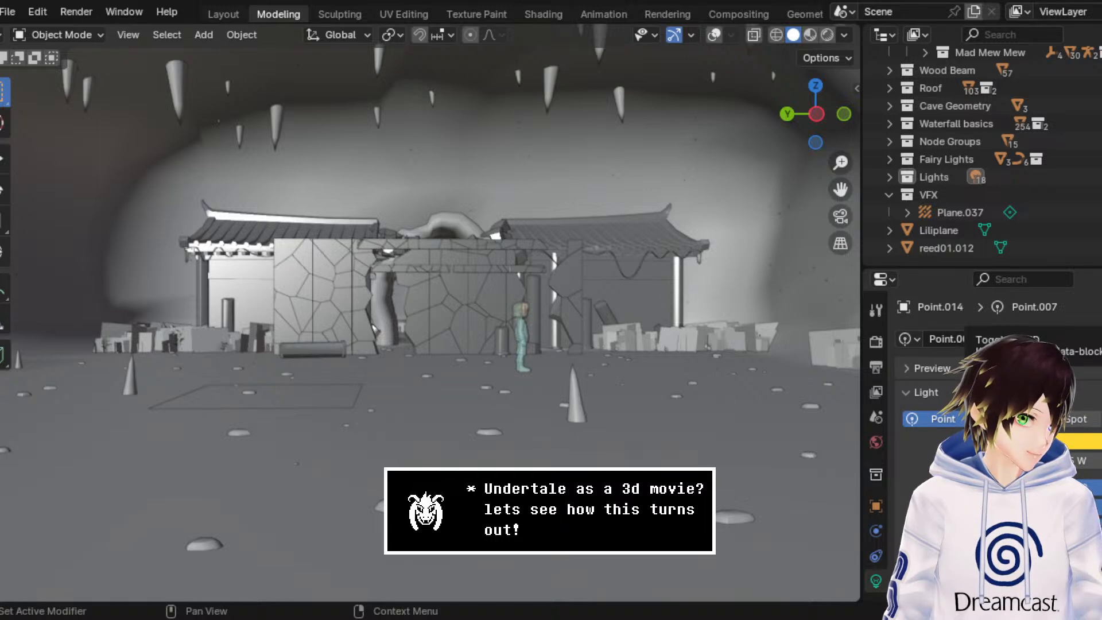
middle_drag(460, 221, 455, 237)
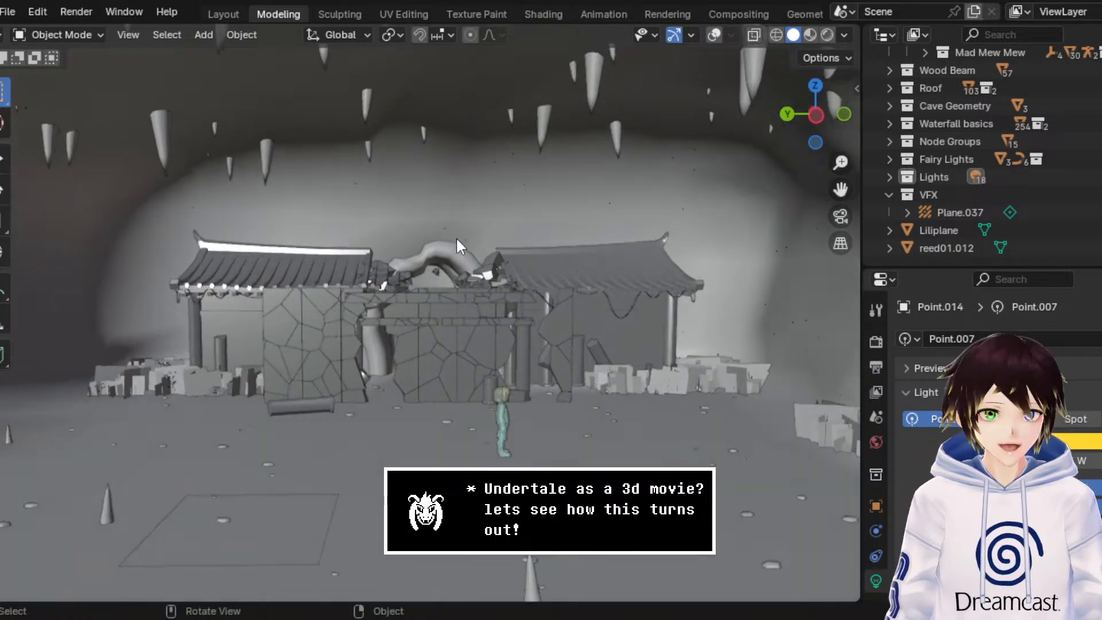
Step: Play the wall-collapse animation from frame 1 in the Animation workspace and stop it at frame 84
click(600, 15)
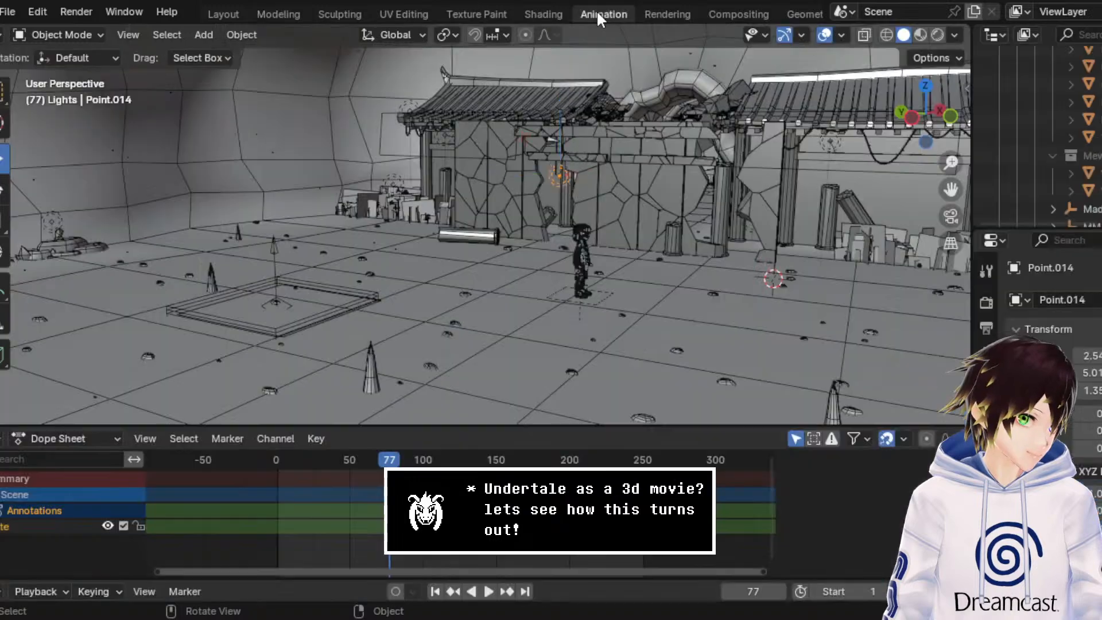
key(shift+Left)
key(space)
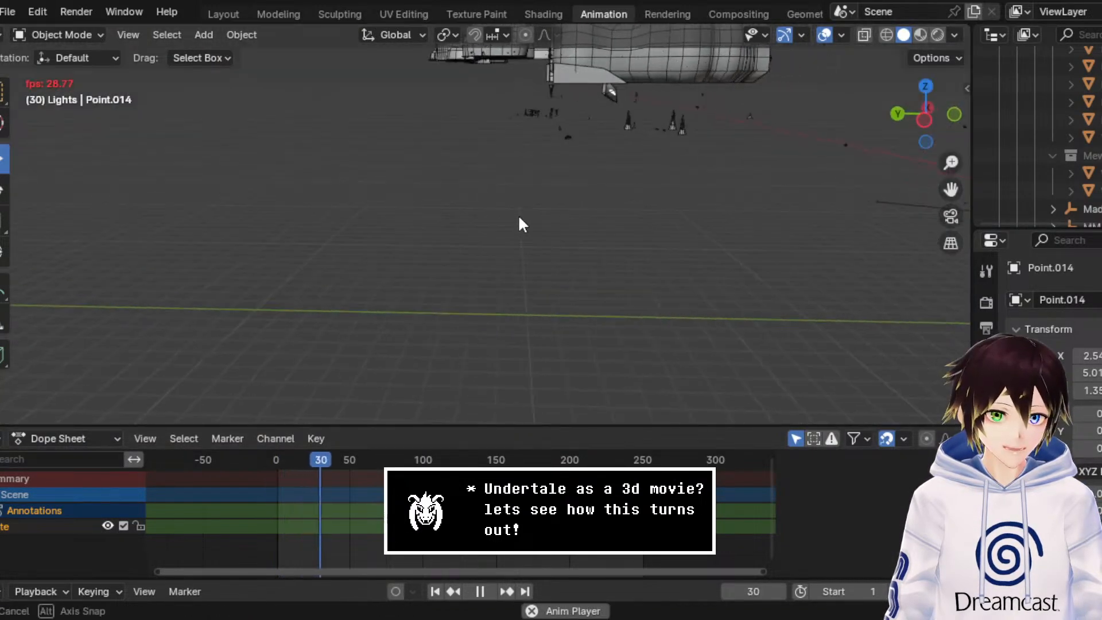
middle_drag(519, 218, 466, 216)
key(space)
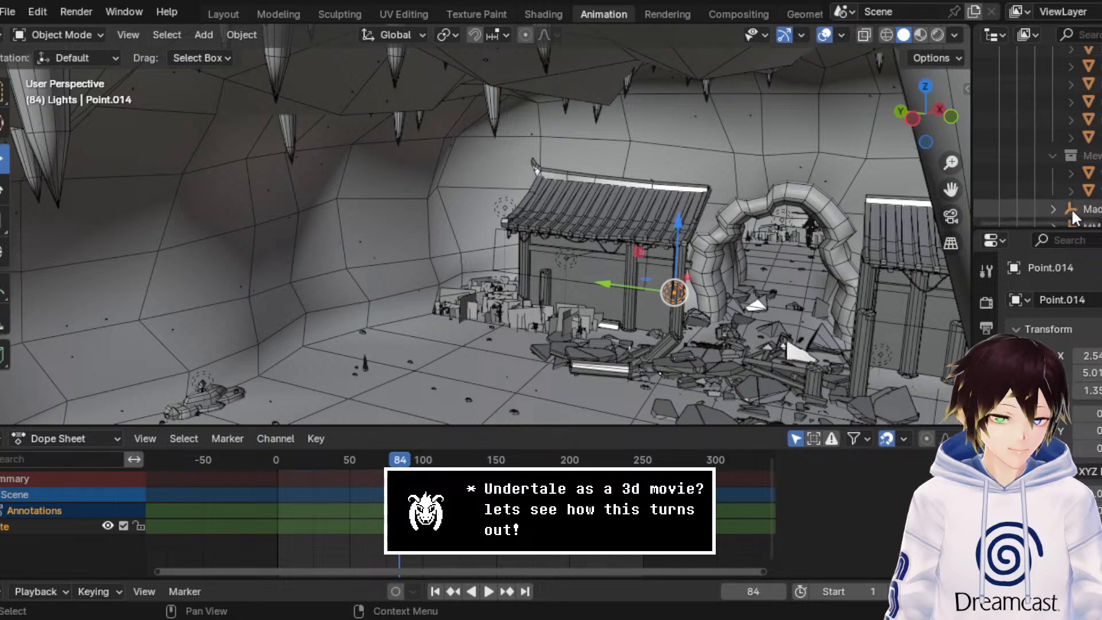
Step: Enlarge the Outliner and collapse the Characters and Stairs collections
drag(1043, 230, 1046, 490)
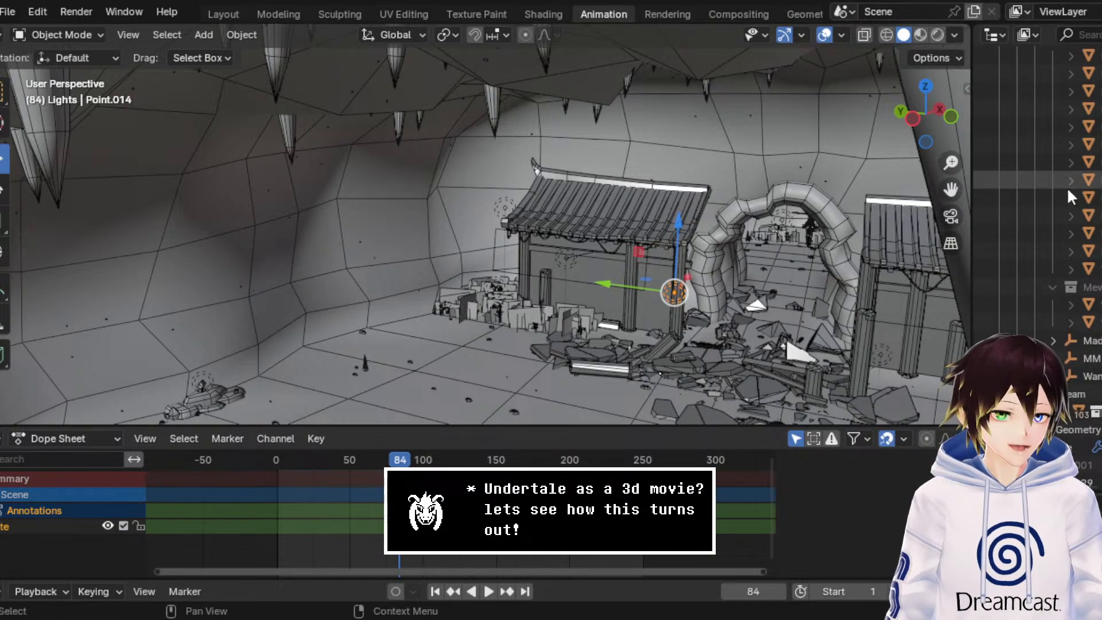
scroll(1070, 195, up, 10)
scroll(1069, 191, down, 2)
click(1015, 181)
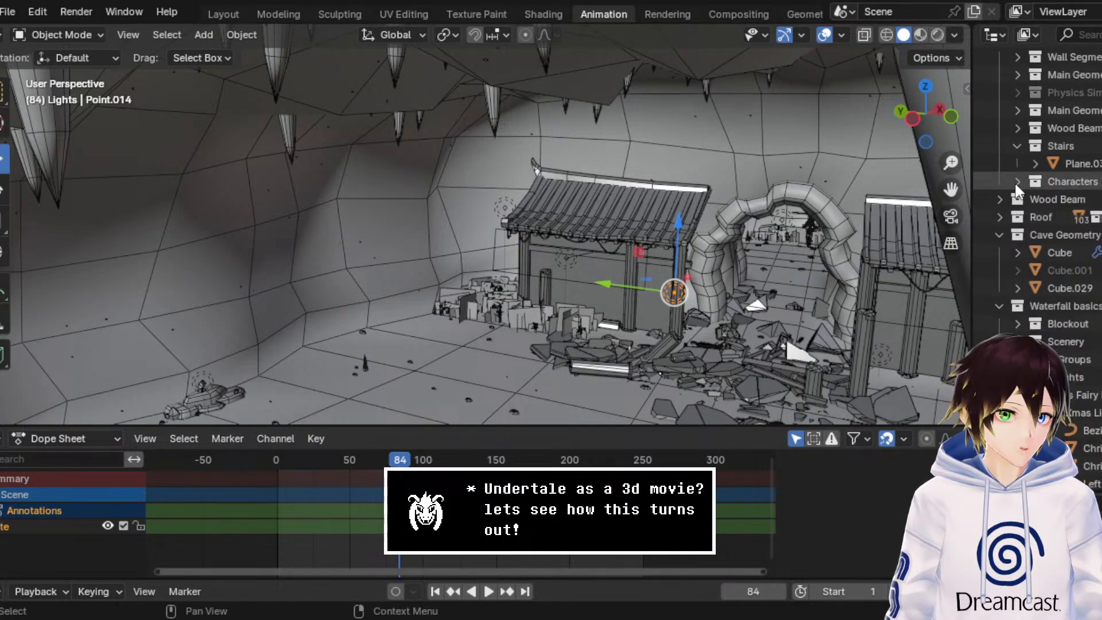
click(1015, 148)
Step: Inspect Cube and Cube.001 in the Cave Geometry collection, toggling Cube.001's visibility on and off to examine its shape
middle_drag(586, 225, 610, 217)
key(KP_Decimal)
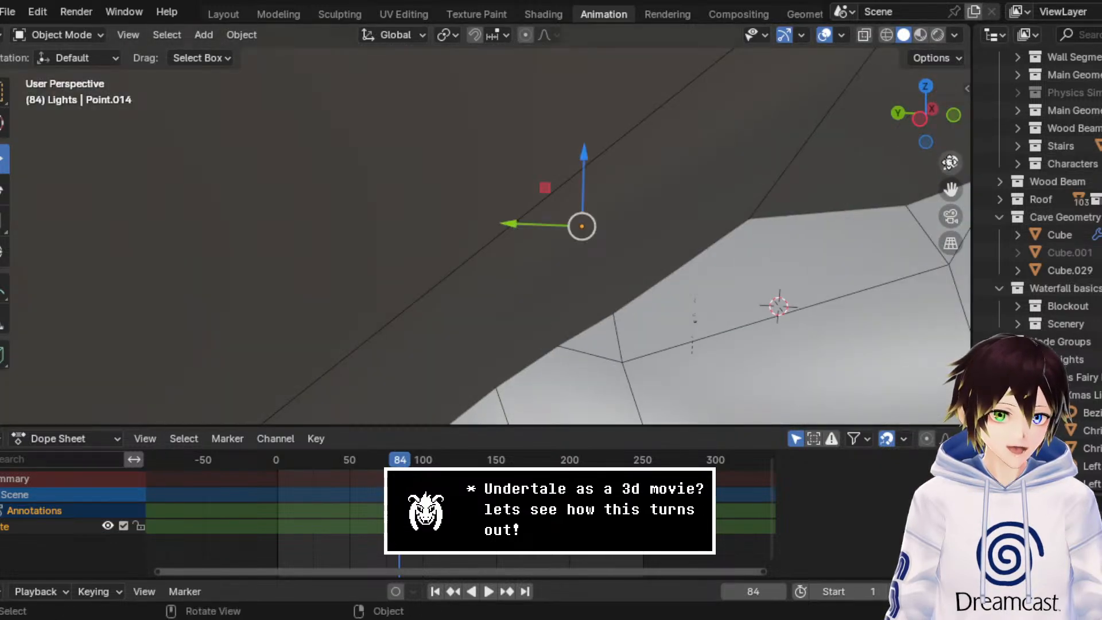
drag(948, 165, 948, 138)
drag(949, 189, 761, 163)
click(2, 92)
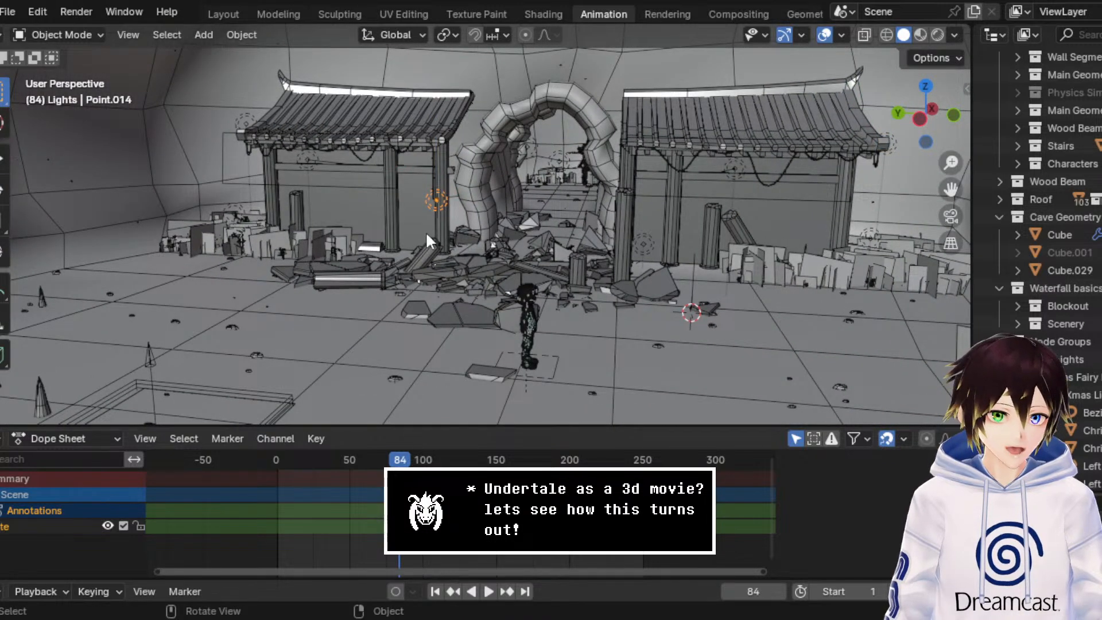
click(1082, 236)
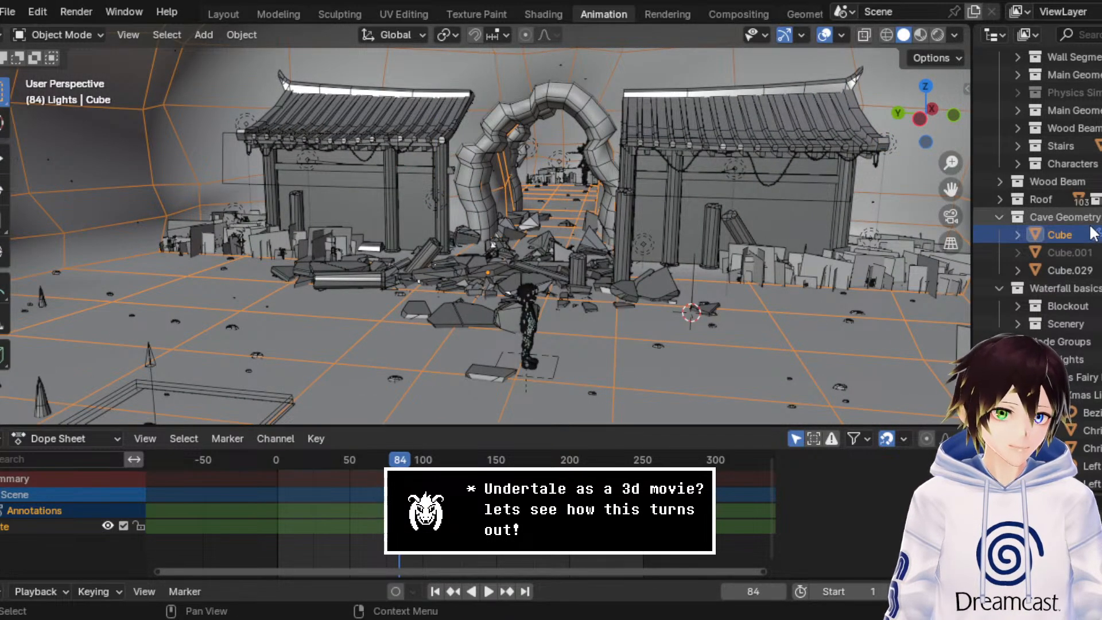
click(1083, 253)
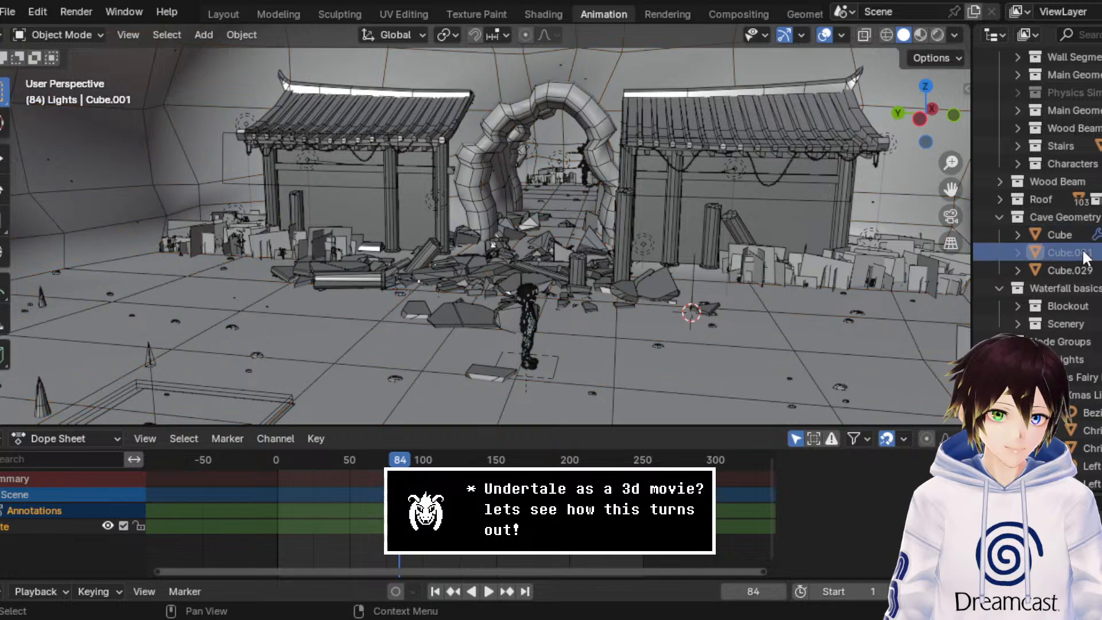
key(KP_Decimal)
click(1101, 252)
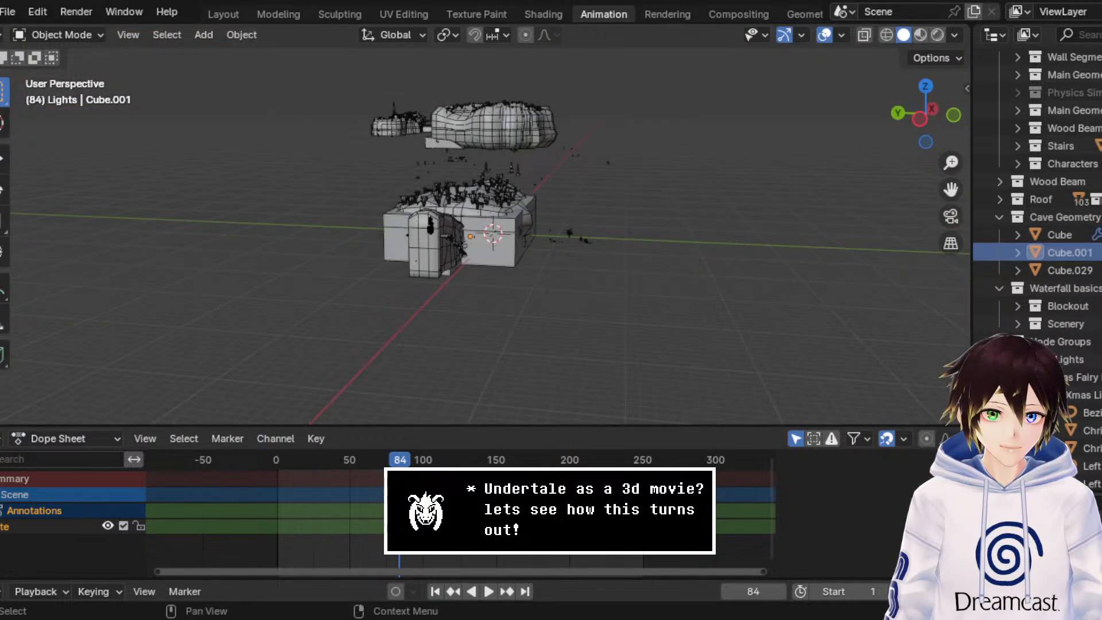
click(1101, 252)
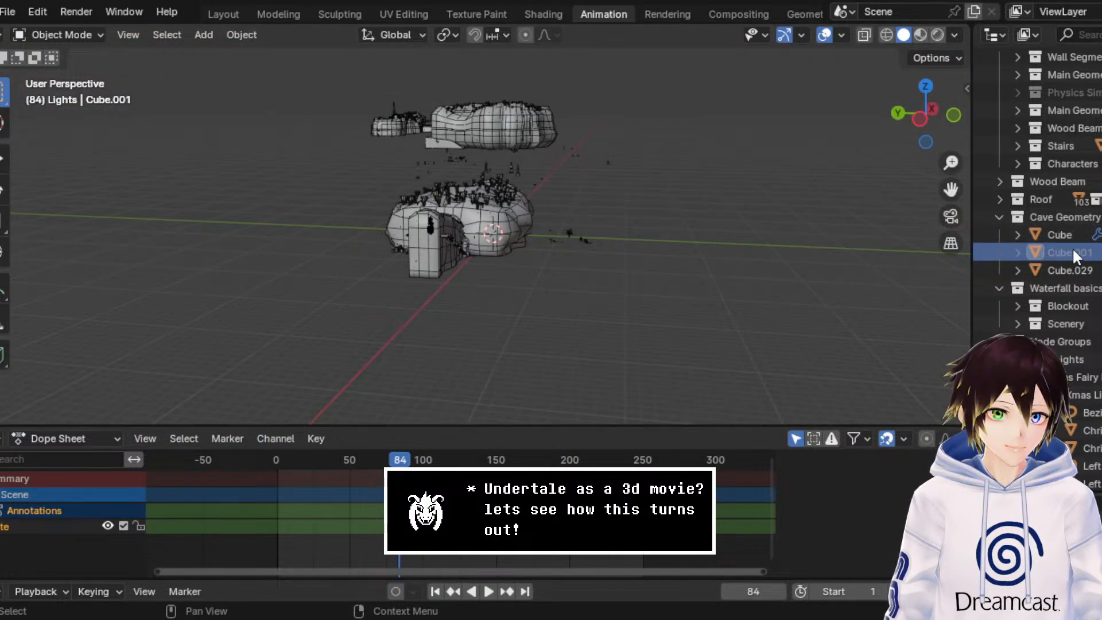
Step: Delete the hidden Cube.001 from the Cave Geometry collection and select Cube.029
right_click(1073, 248)
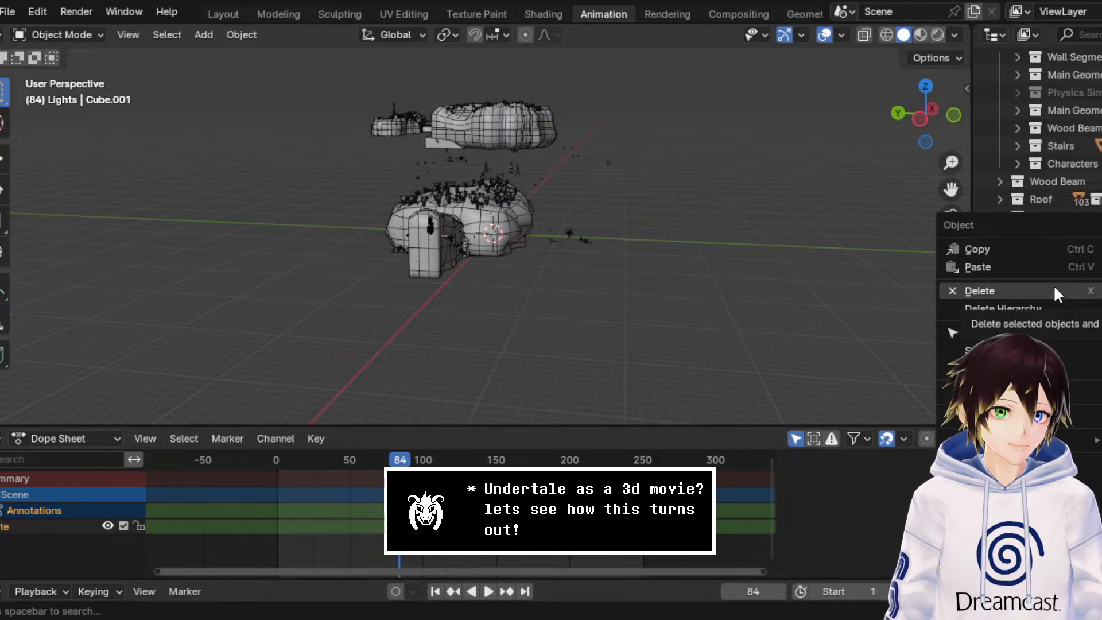
click(1052, 285)
click(1072, 252)
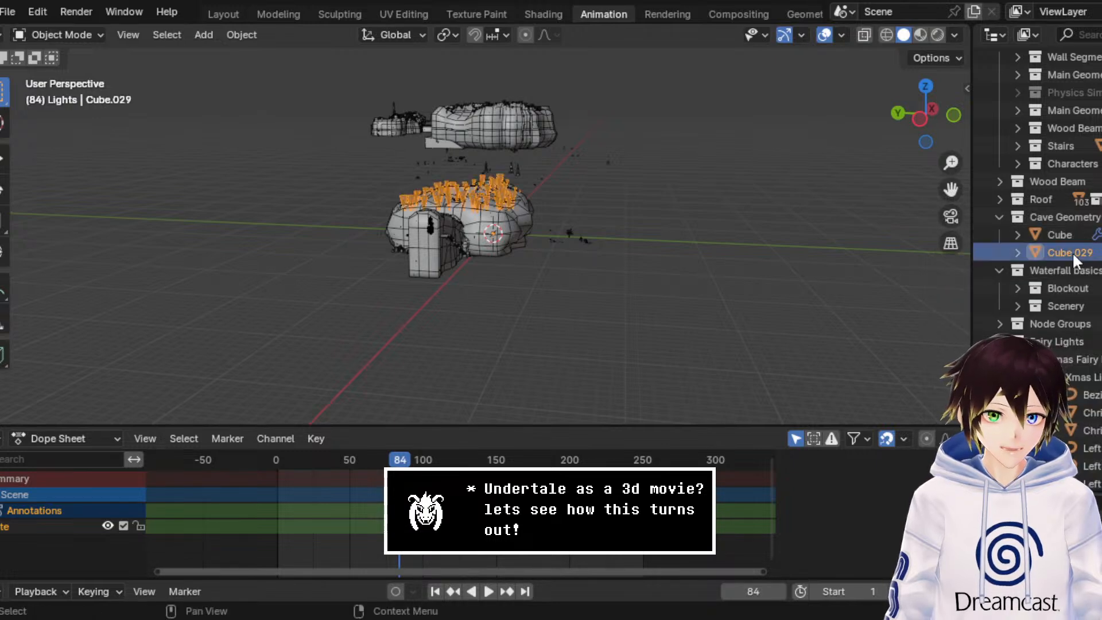
Step: Rename the Cube.029 object in the Cave Geometry collection as Stalegtites
double_click(1072, 251)
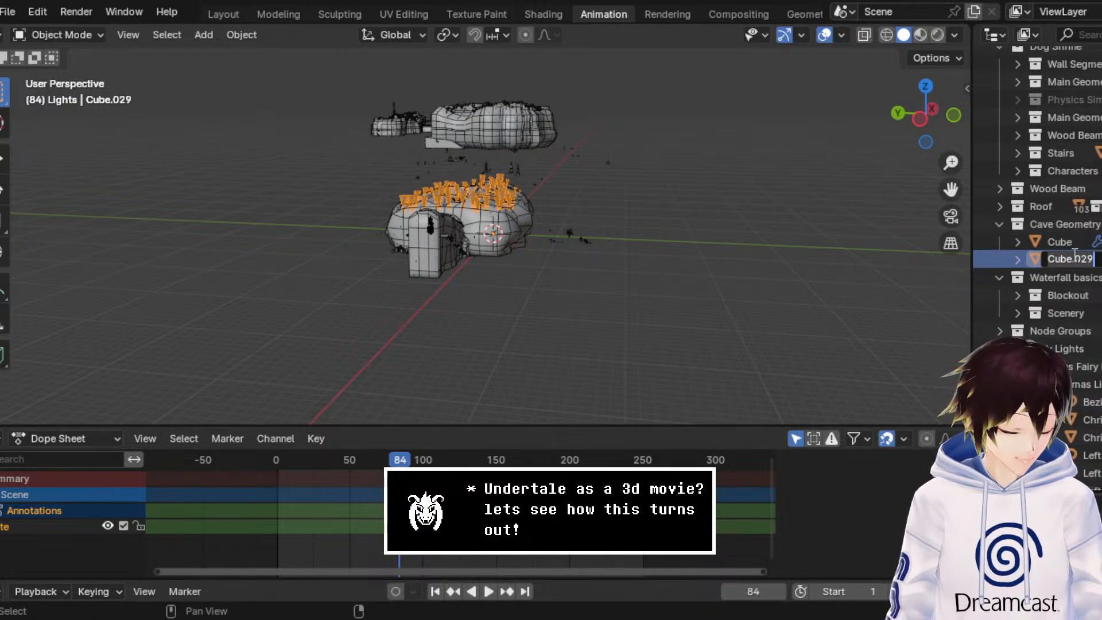
text(Stal)
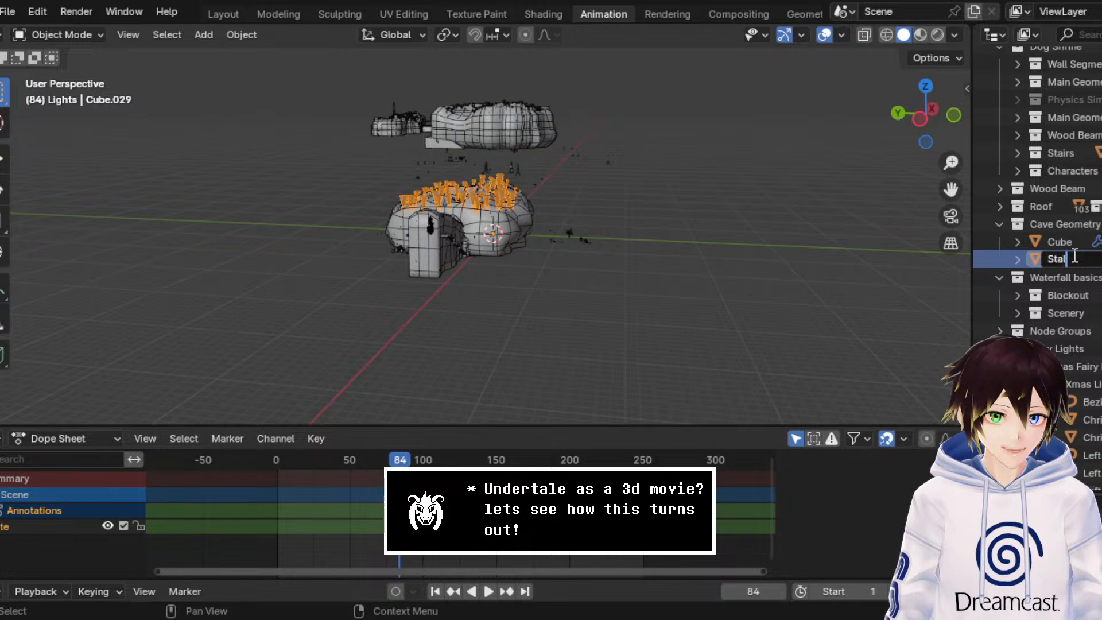
text(egtite)
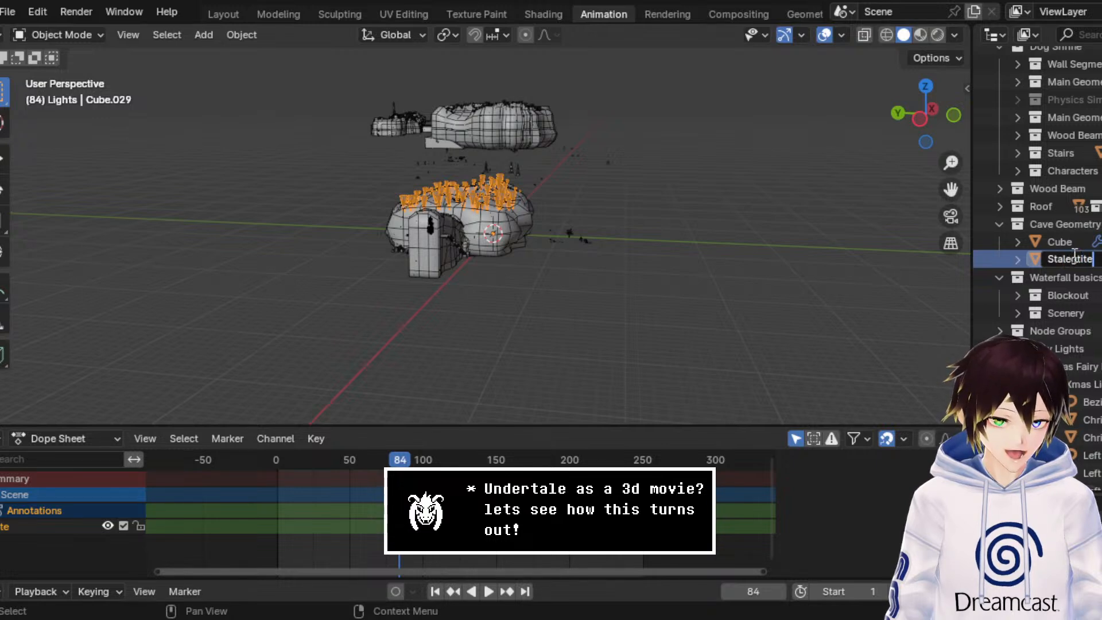
text(s)
key(Return)
Step: Rename the Cube object in the Cave Geometry collection as Main Geometry
click(1072, 241)
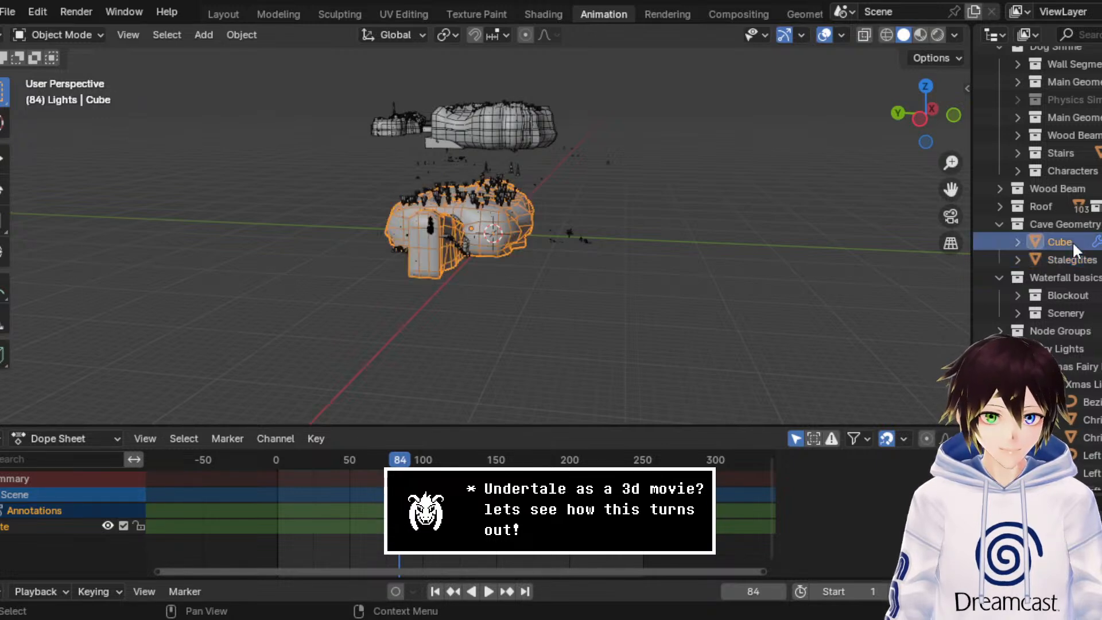
scroll(1072, 241, up, 2)
key(F2)
text(Main)
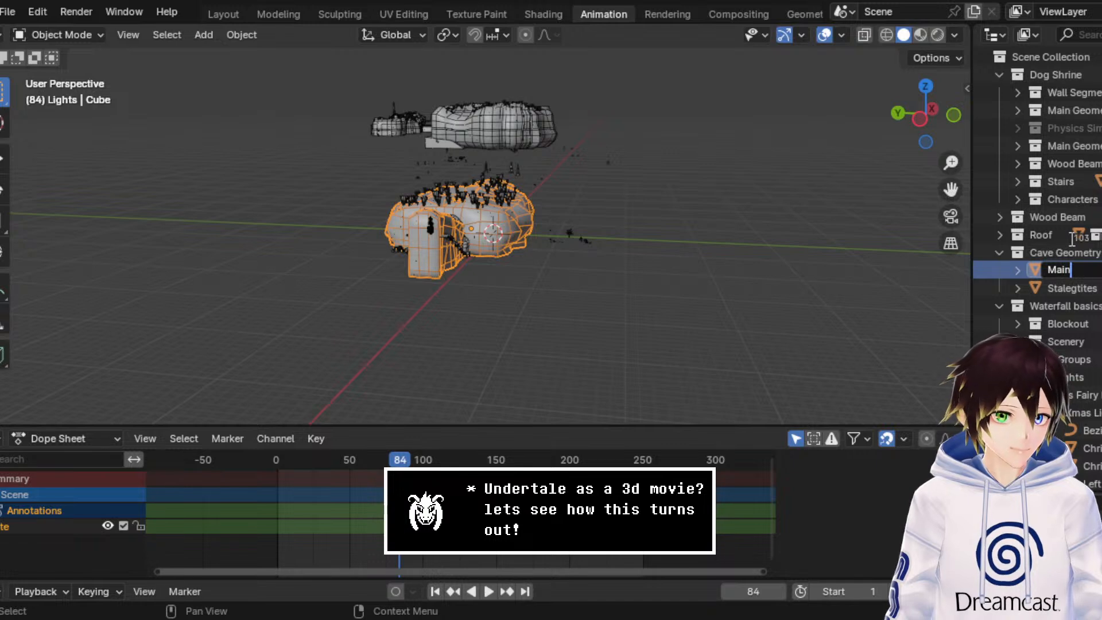
text( Geo)
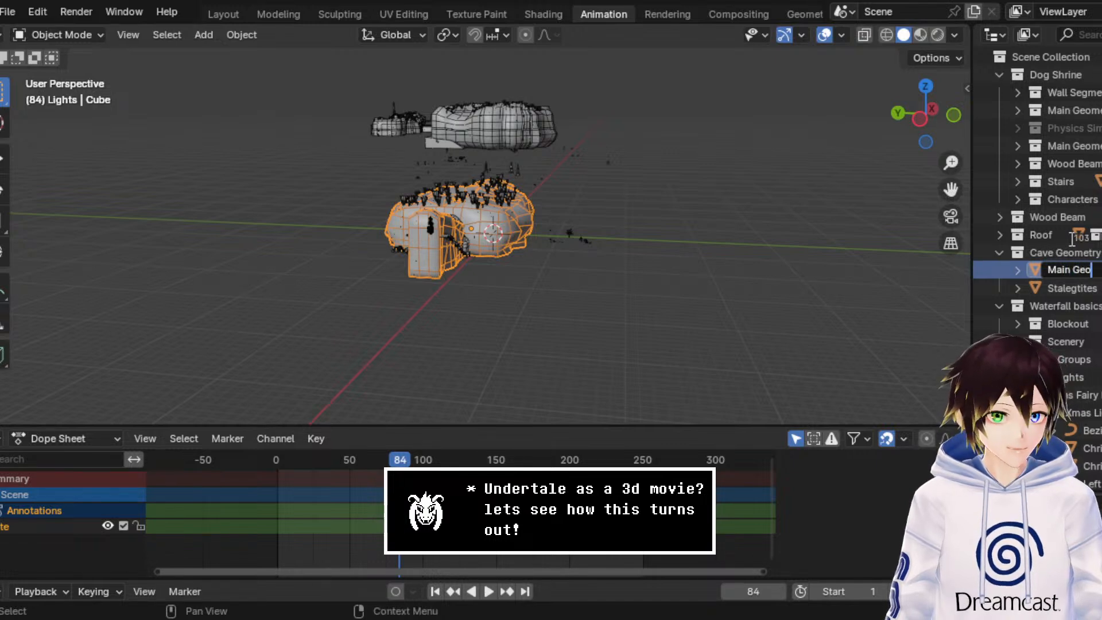
text(metry)
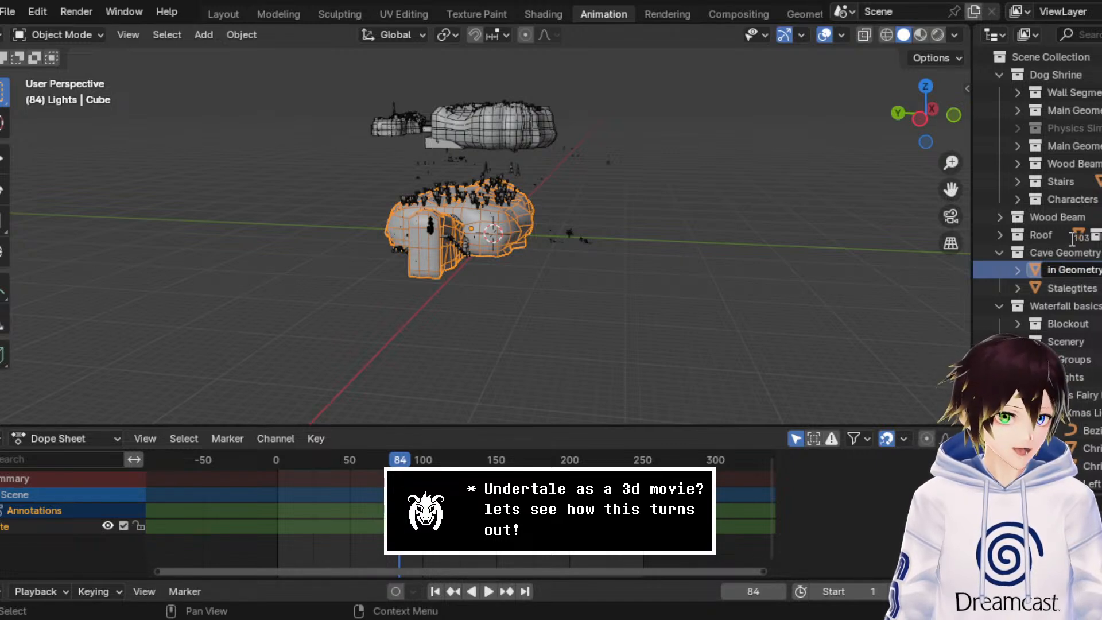
key(Return)
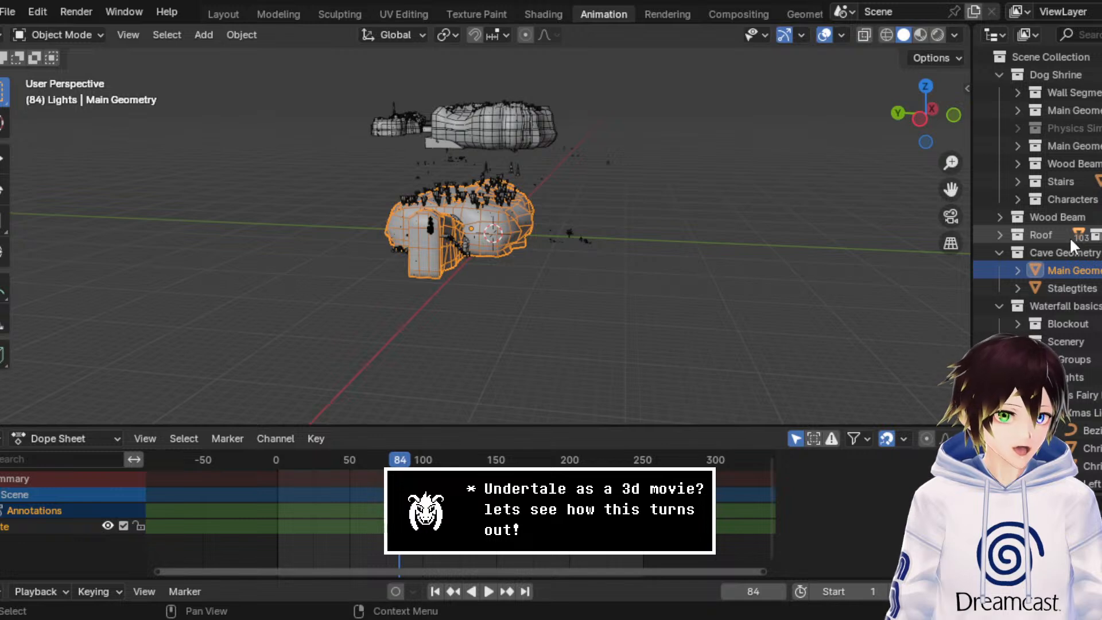
Step: Collapse the Cave Geometry, Waterfall basics, Fairy Lights and Lights collections in the Outliner
scroll(1050, 253, down, 2)
scroll(1050, 252, down, 2)
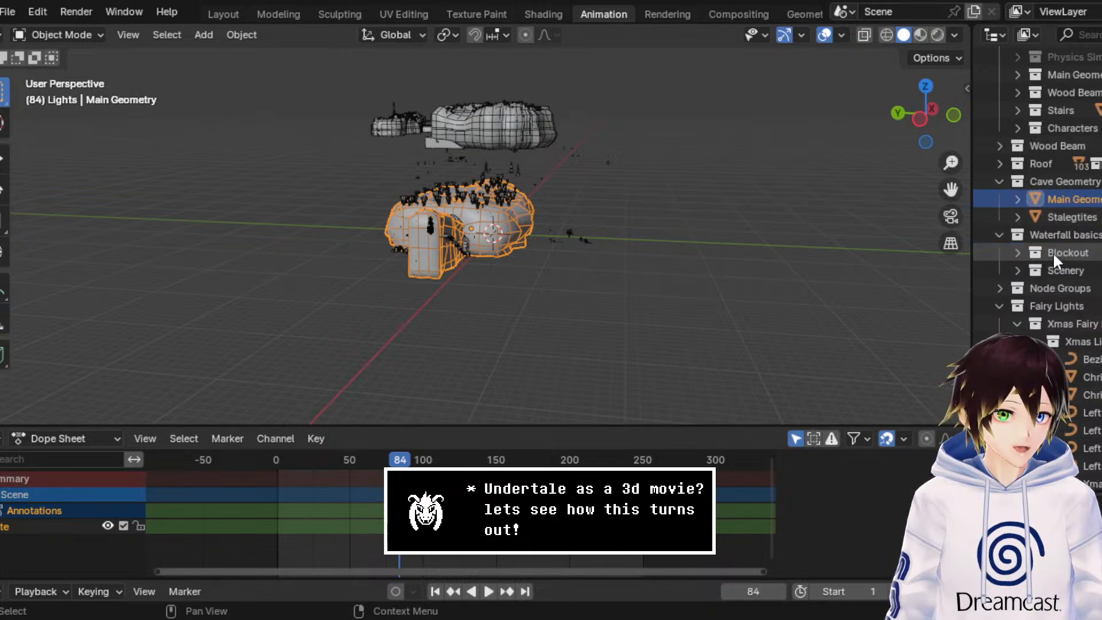
key(KP_Decimal)
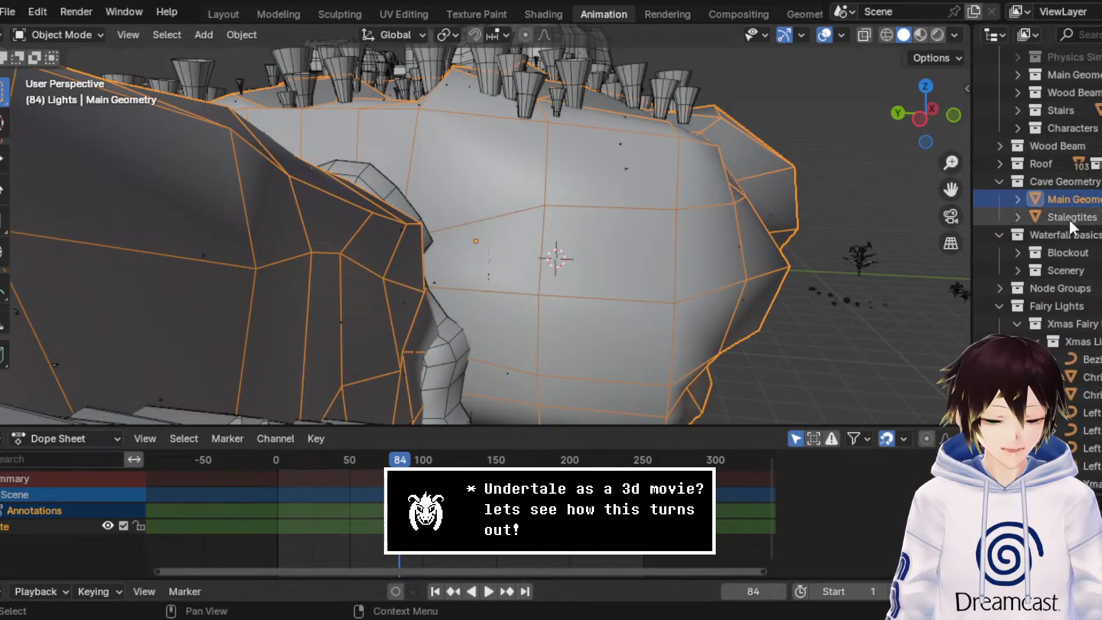
scroll(1045, 226, down, 3)
scroll(1007, 201, up, 4)
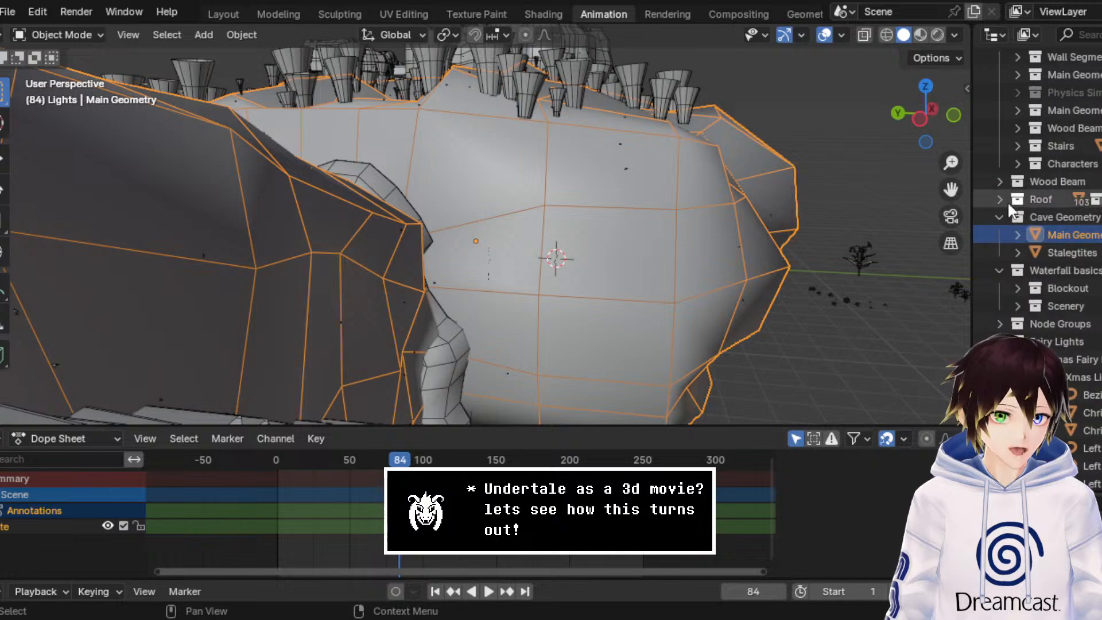
click(998, 216)
click(997, 235)
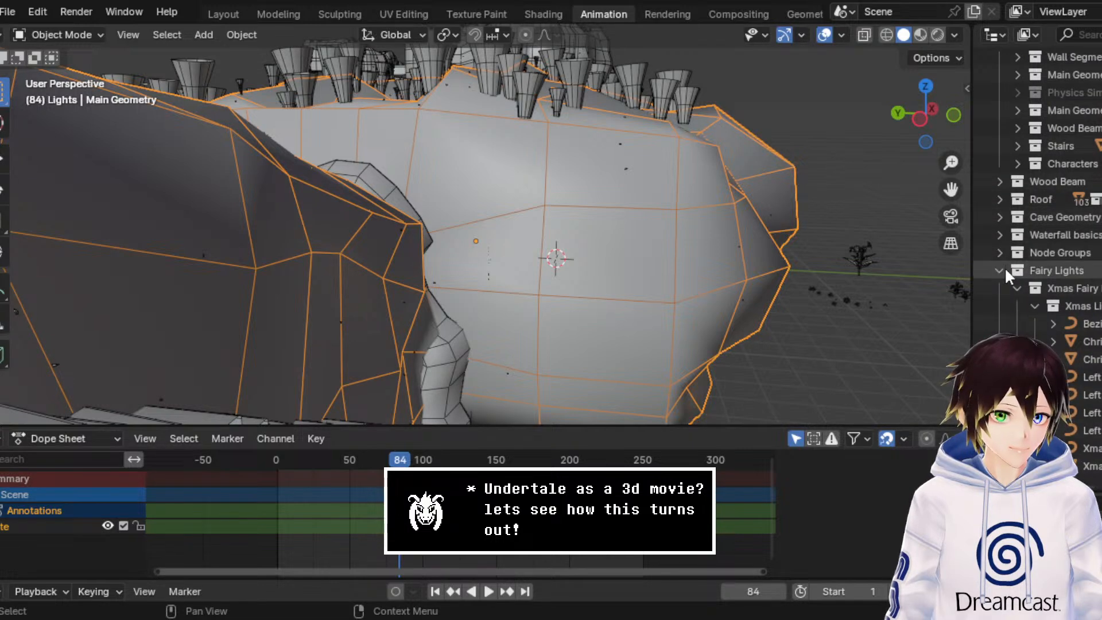
click(1003, 270)
click(1000, 287)
scroll(1000, 287, up, 2)
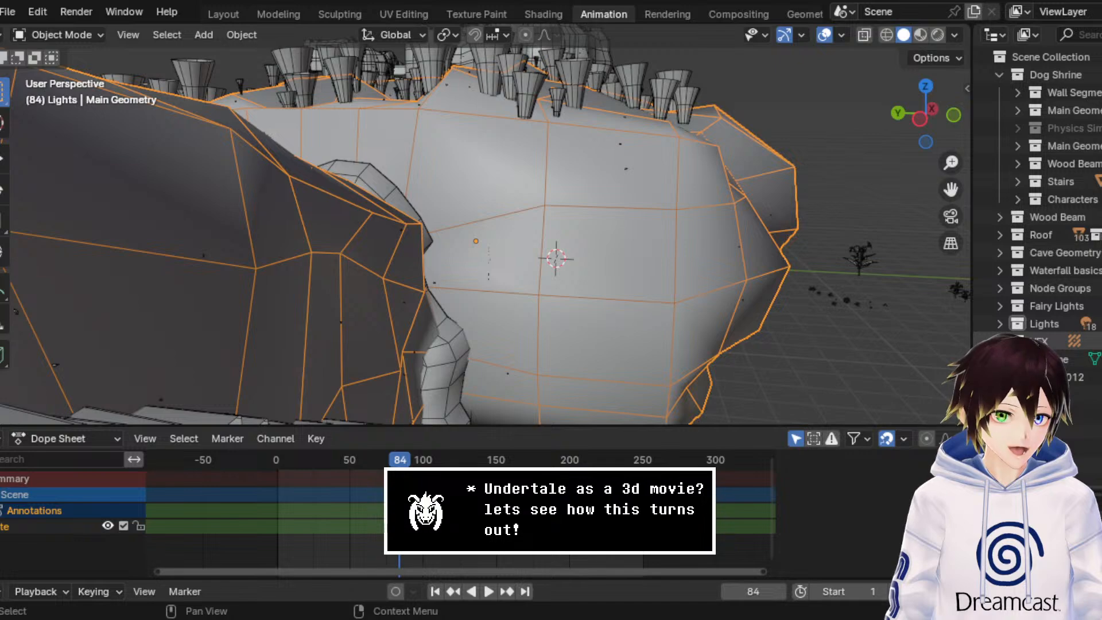
Step: Create a new collection directly under the Scene Collection and name it Scenery
scroll(577, 133, up, 5)
middle_drag(568, 138, 551, 154)
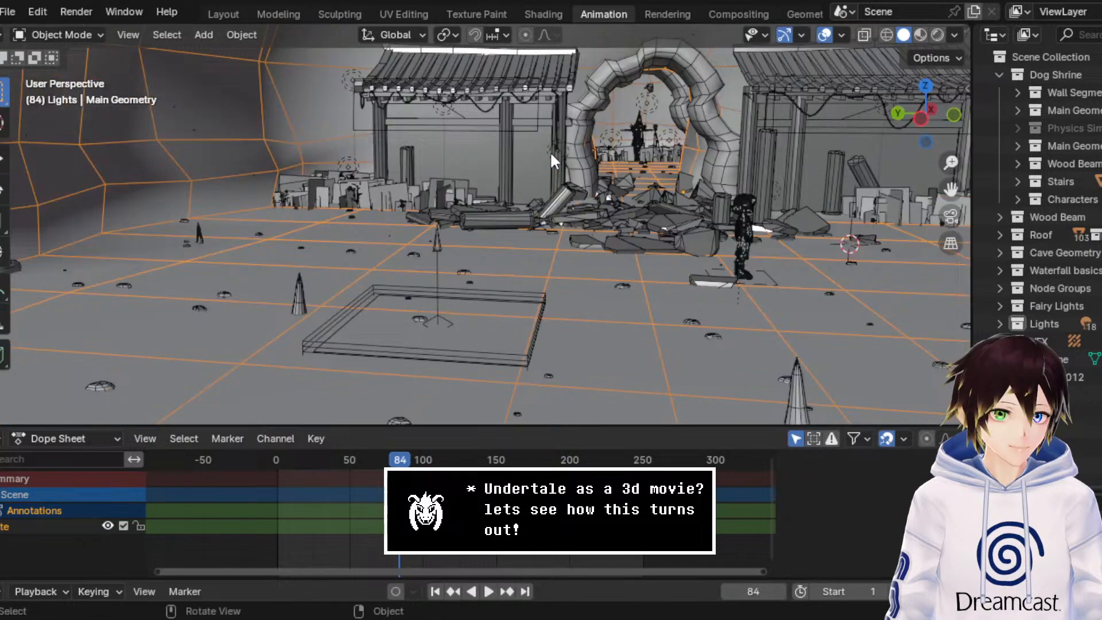
drag(951, 190, 806, 272)
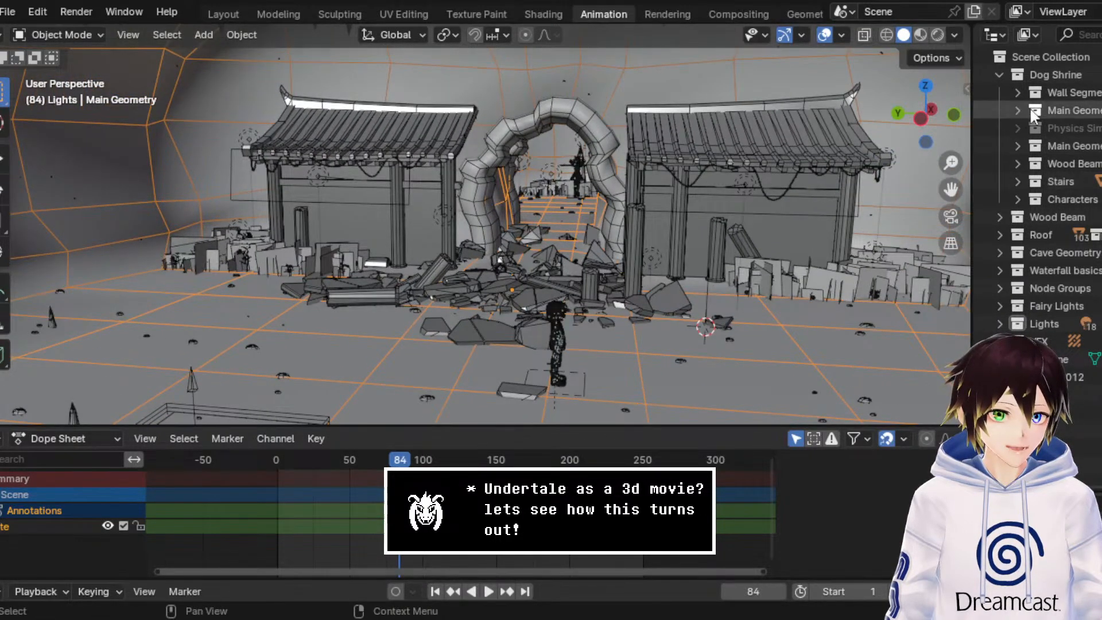
click(1042, 56)
right_click(1042, 57)
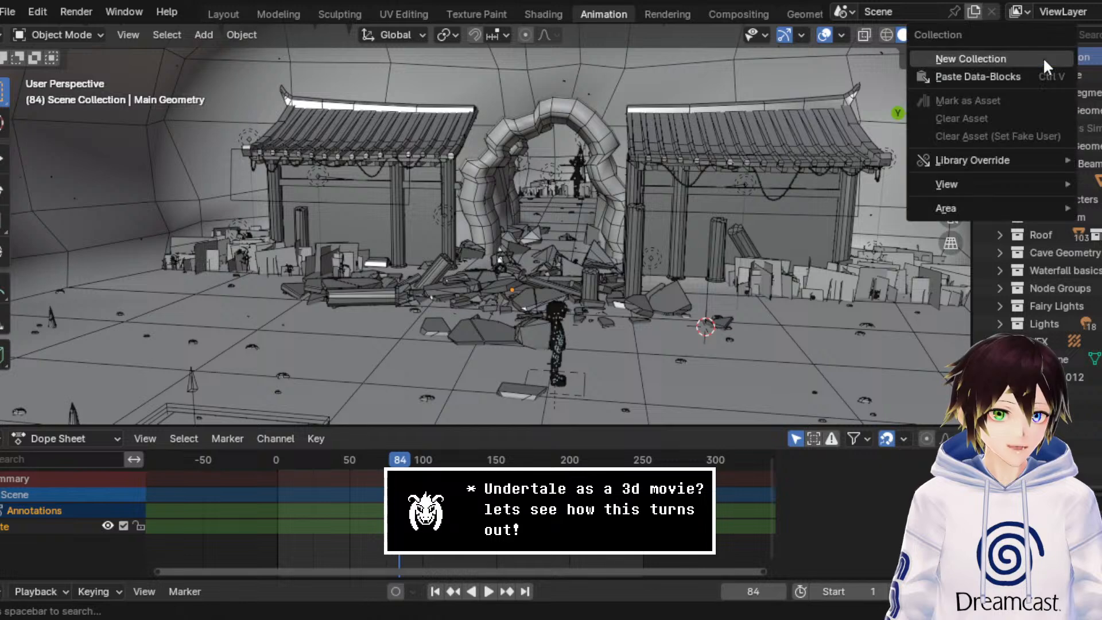
click(1042, 57)
click(1075, 359)
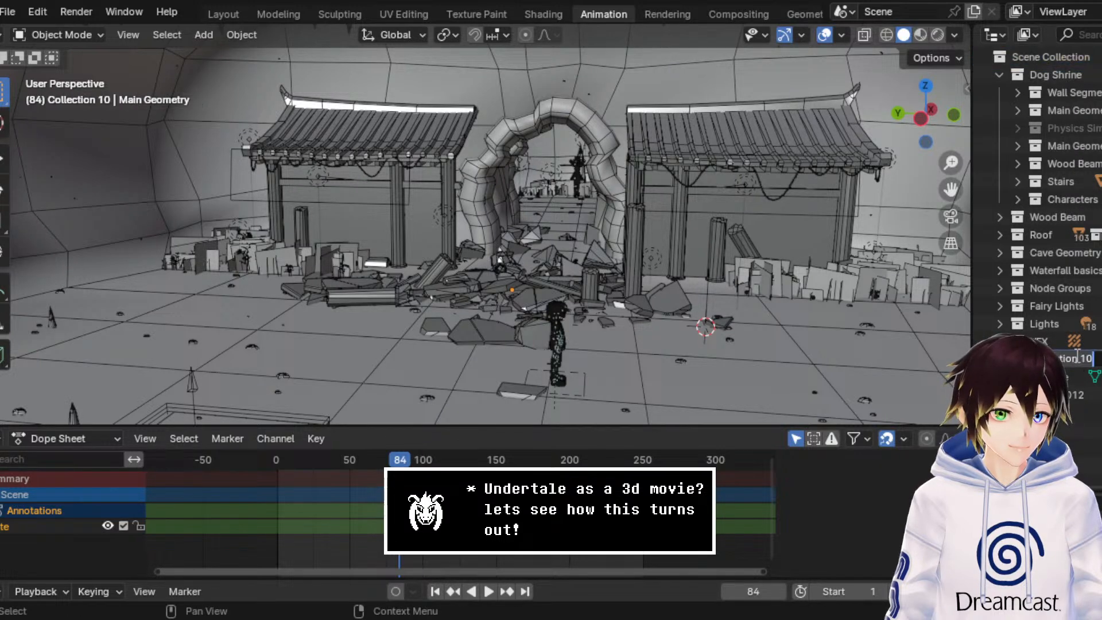
double_click(1077, 357)
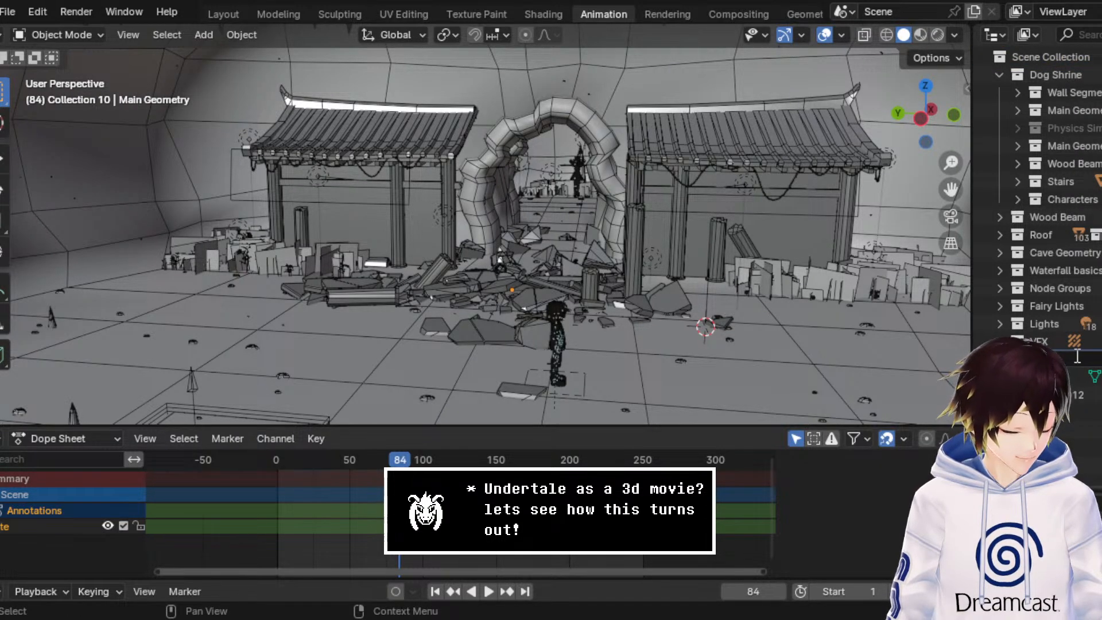
text(Scenery)
key(Return)
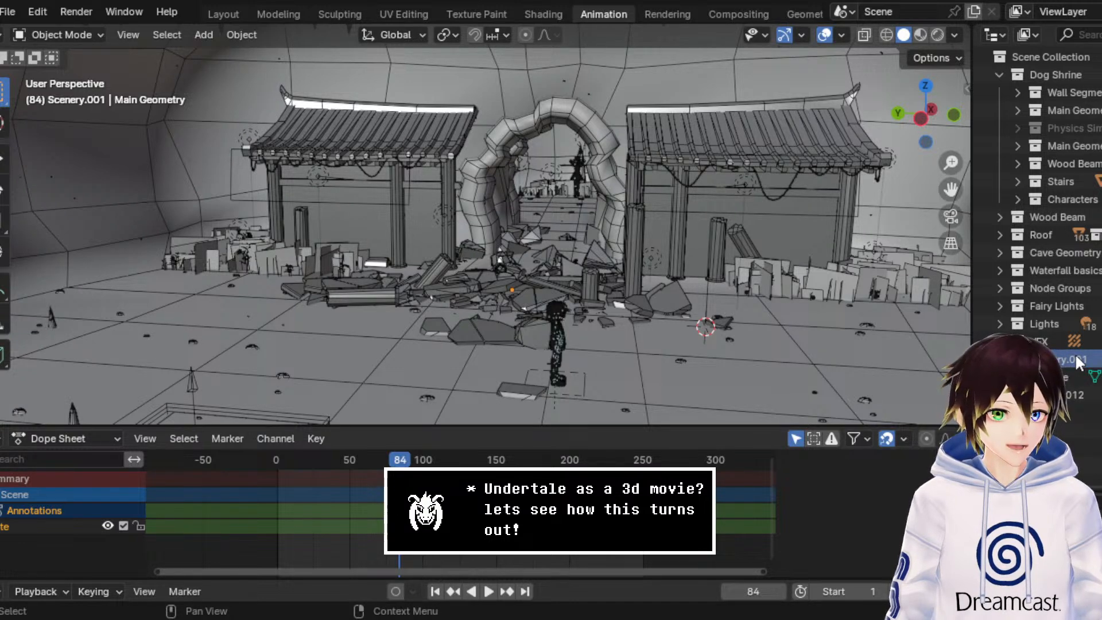
Step: Rename the newly created top-level collection as Dog Scenery
double_click(1077, 360)
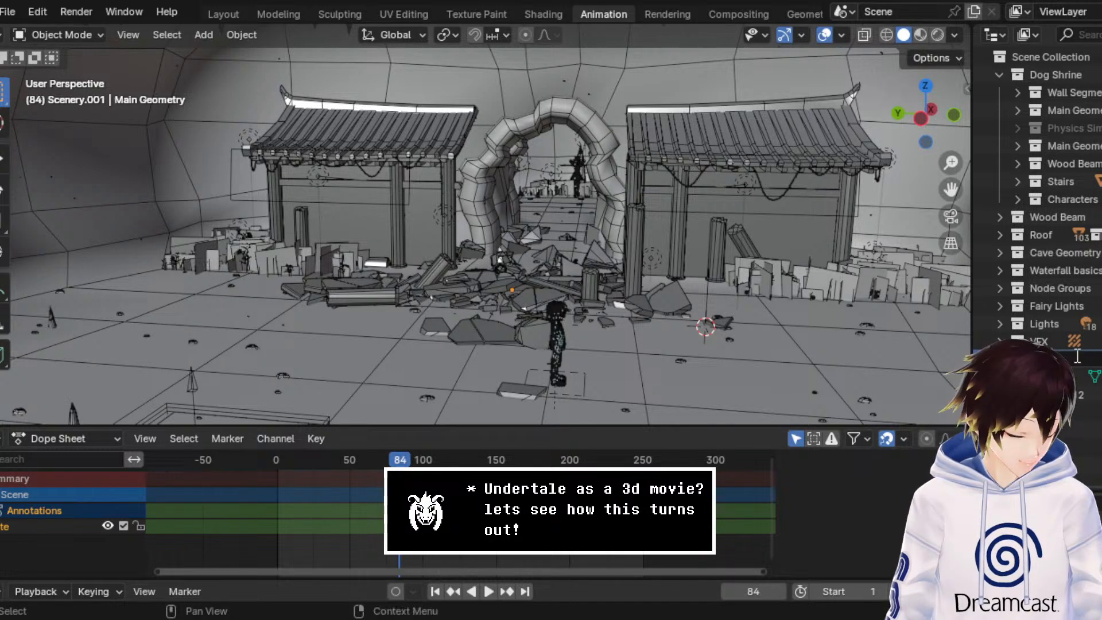
text(Scen)
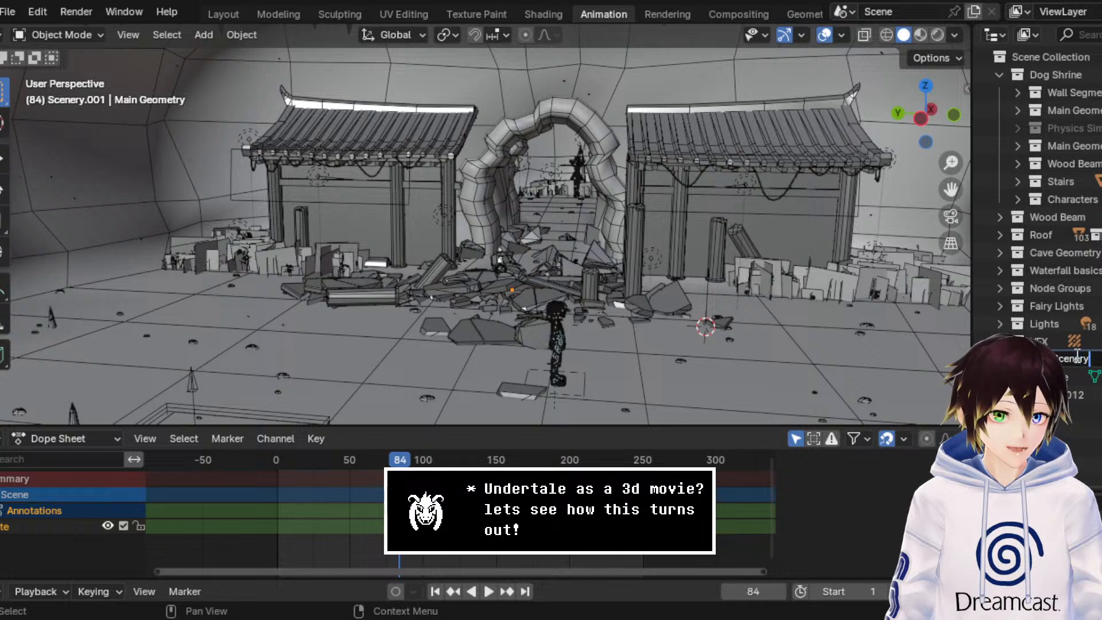
key(Return)
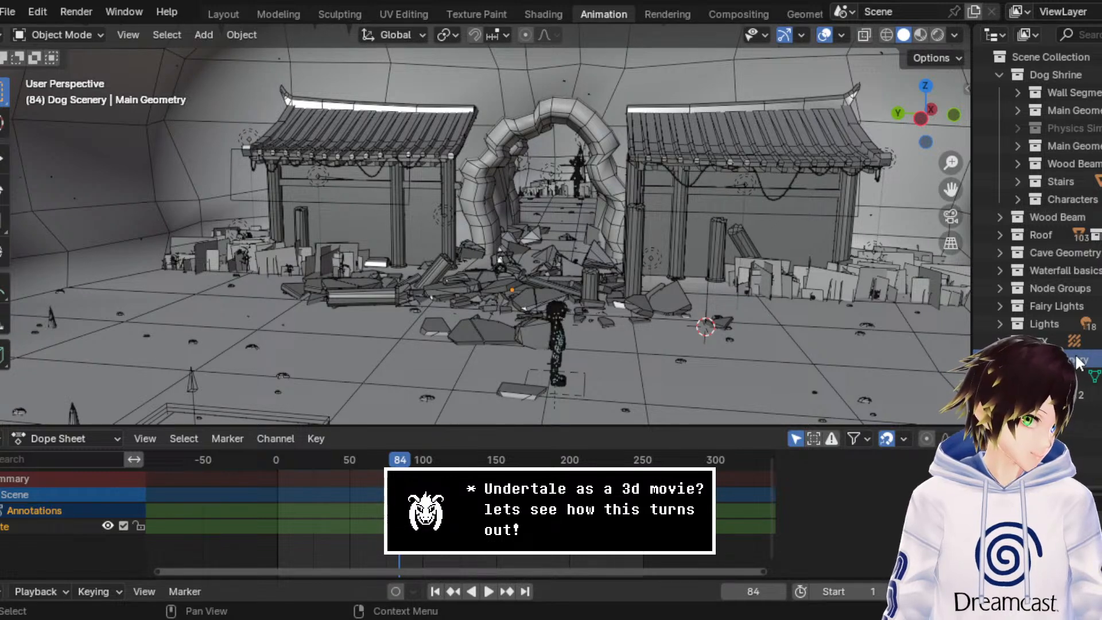
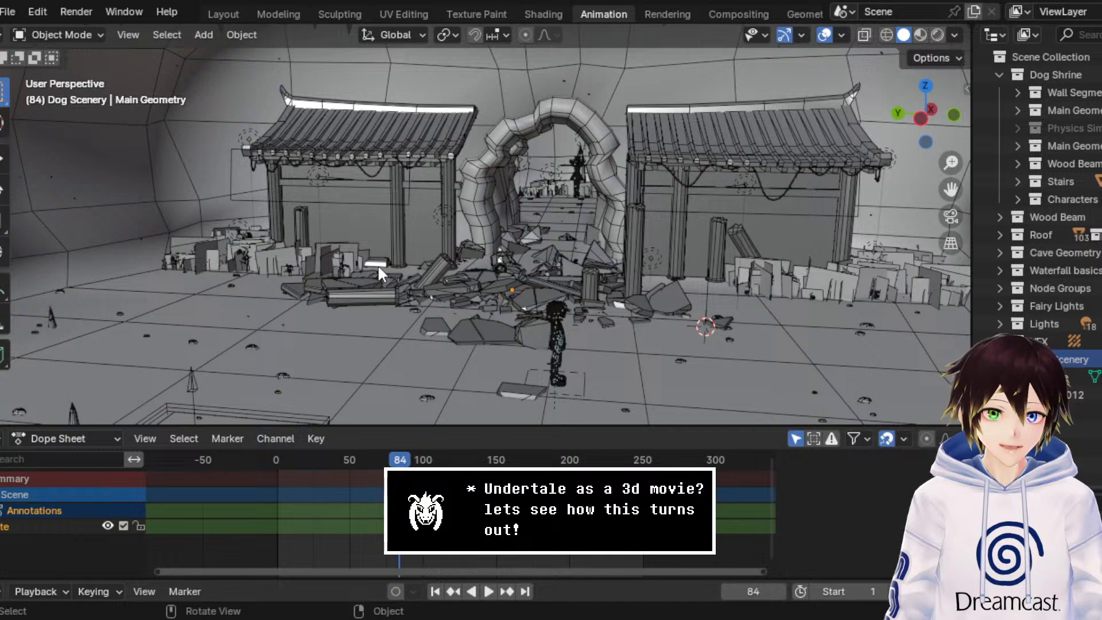
Step: Append the RadioCD boombox model into the Dog Scenery collection, select it and frame it in the viewport
click(8, 12)
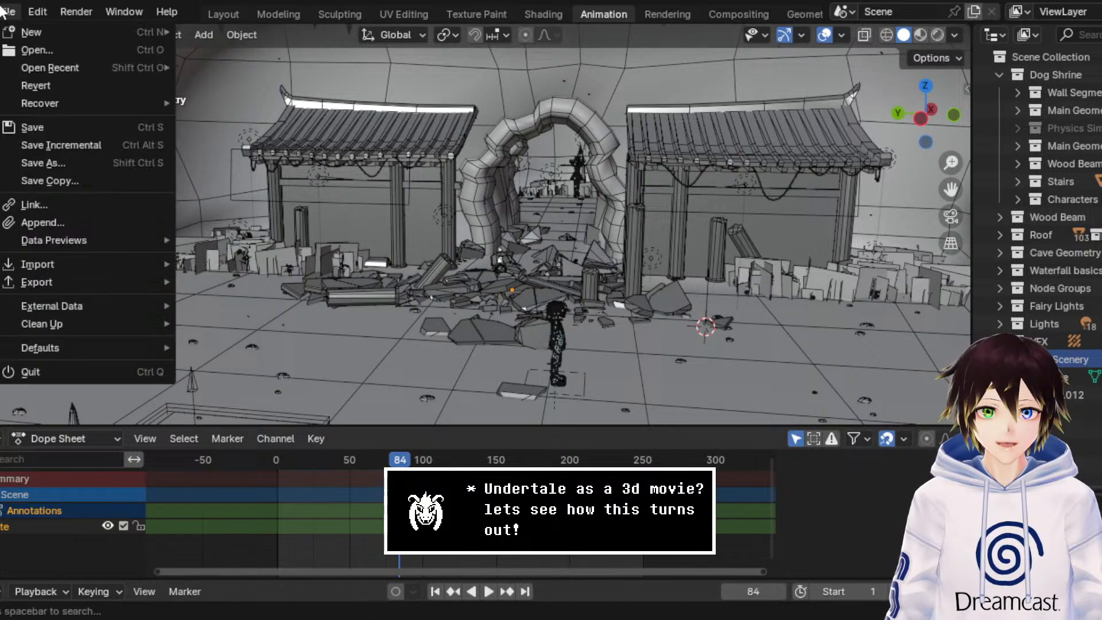
click(46, 223)
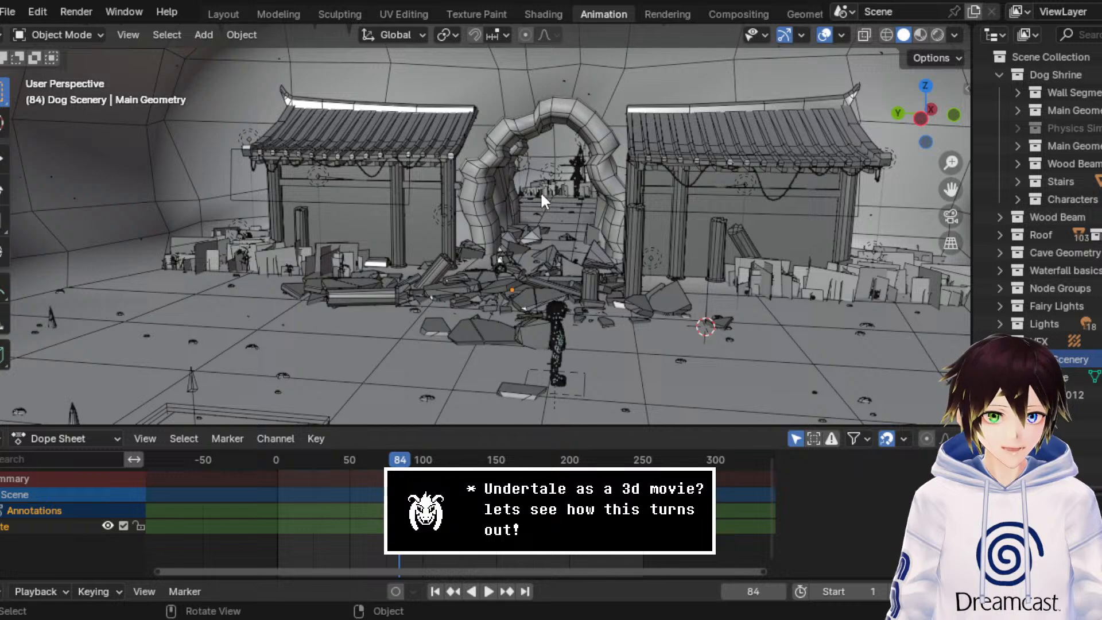
key(ctrl+v)
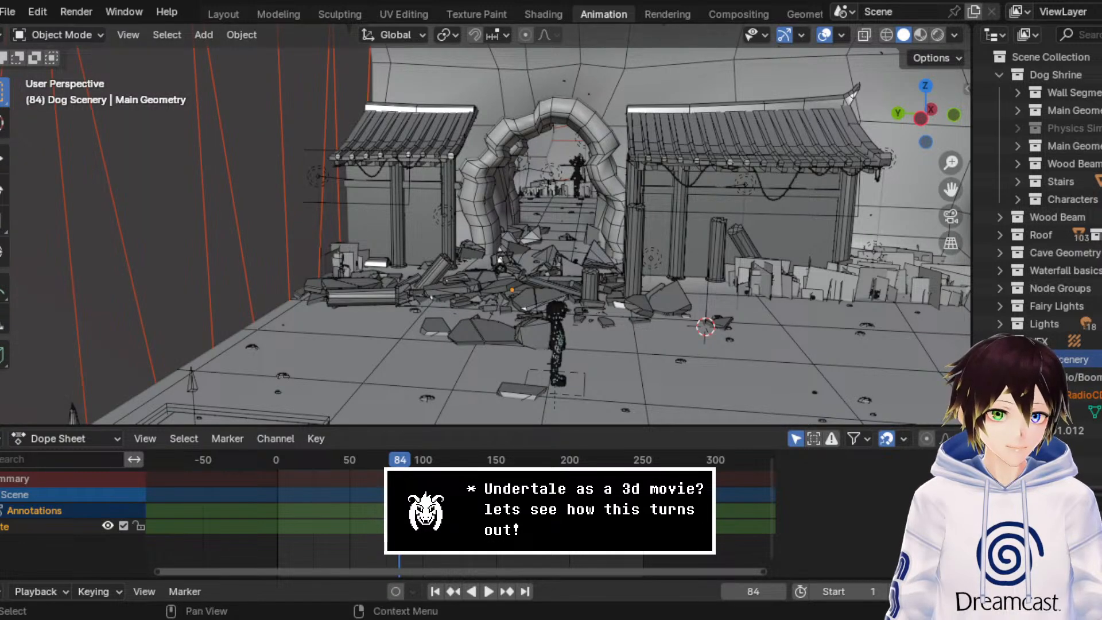
click(1090, 396)
key(KP_Decimal)
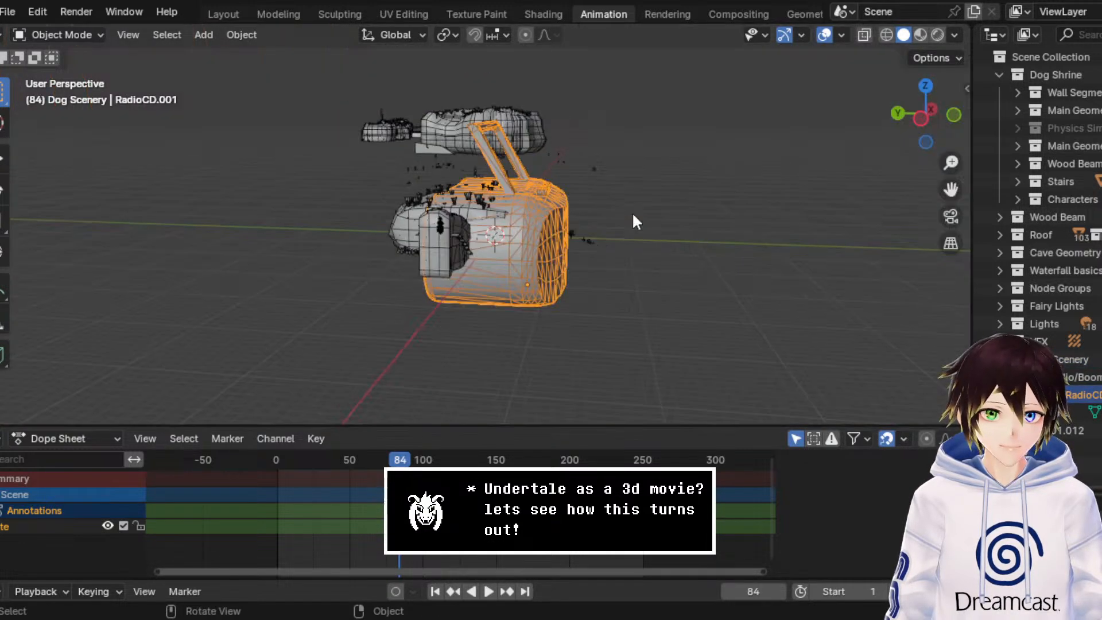
Step: Scale the RadioCD boombox down in a wireframe front view until it is much smaller than the cave
middle_drag(474, 175, 431, 177)
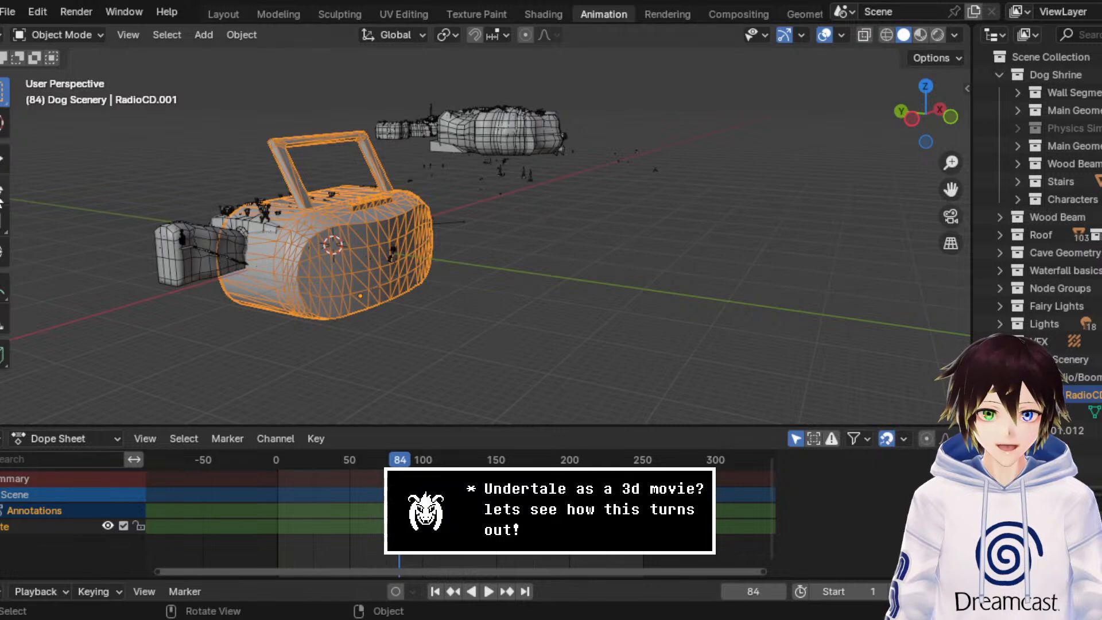
click(6, 224)
click(947, 118)
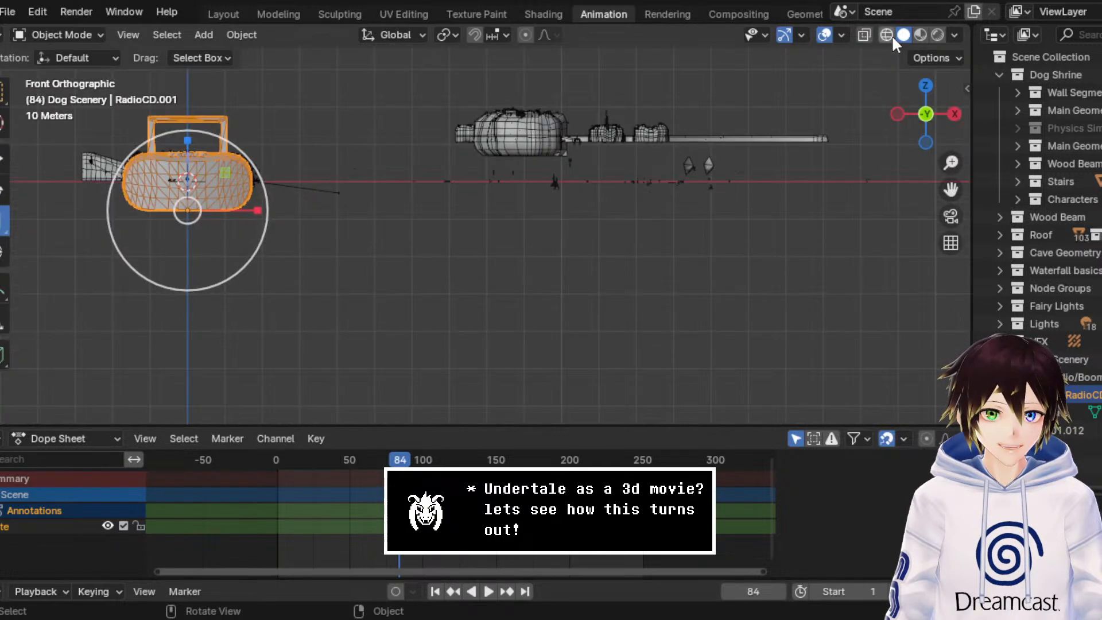
drag(950, 190, 1101, 248)
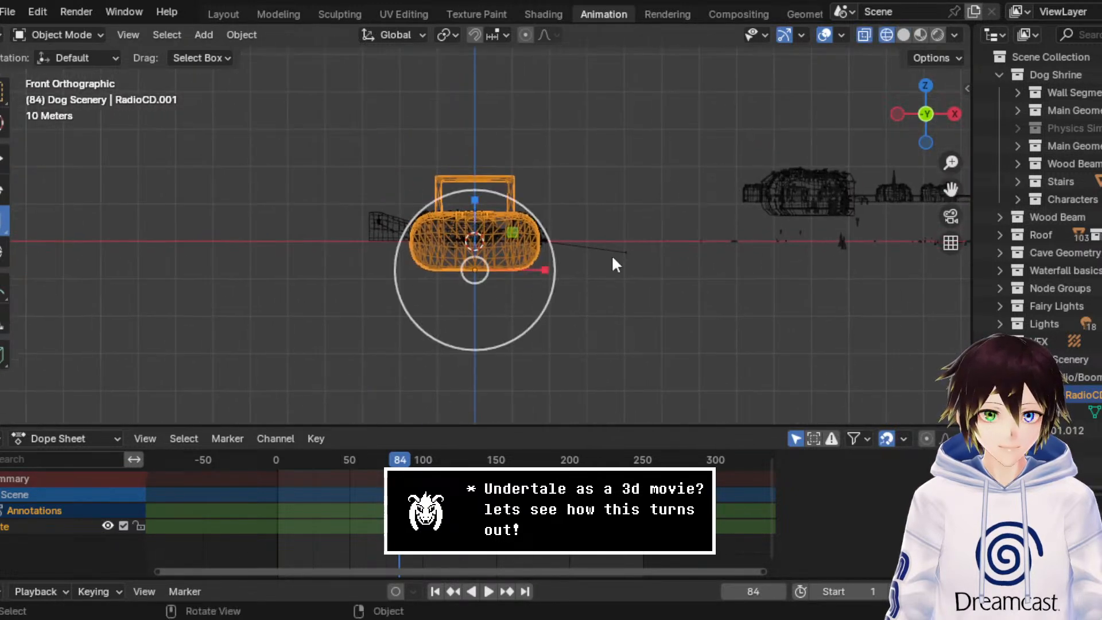
scroll(508, 226, up, 6)
scroll(507, 227, up, 2)
key(s)
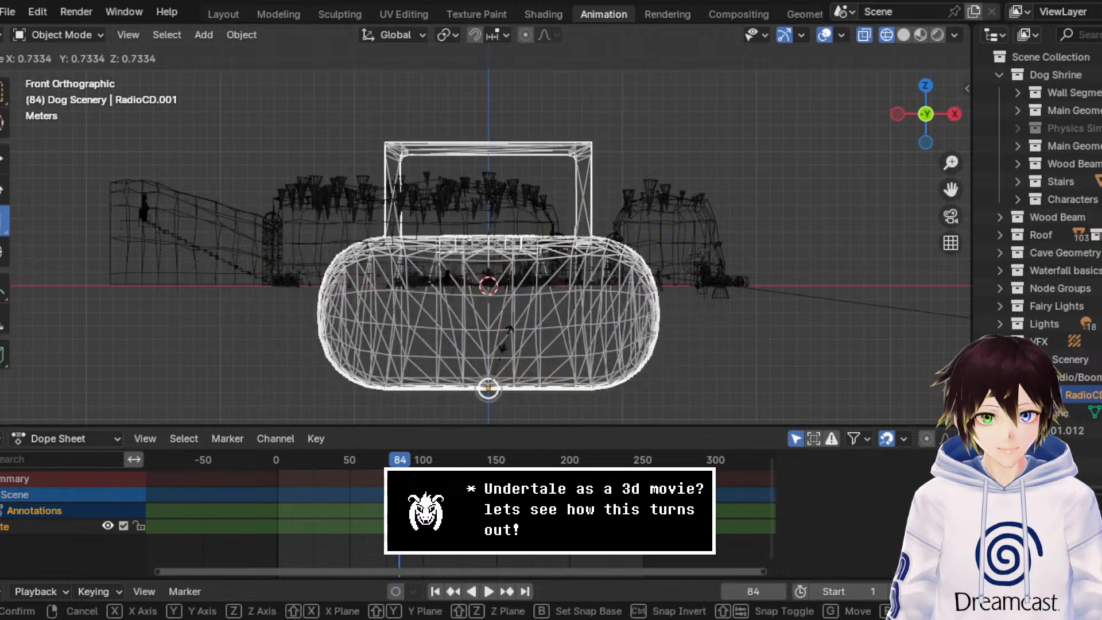
click(474, 369)
key(s)
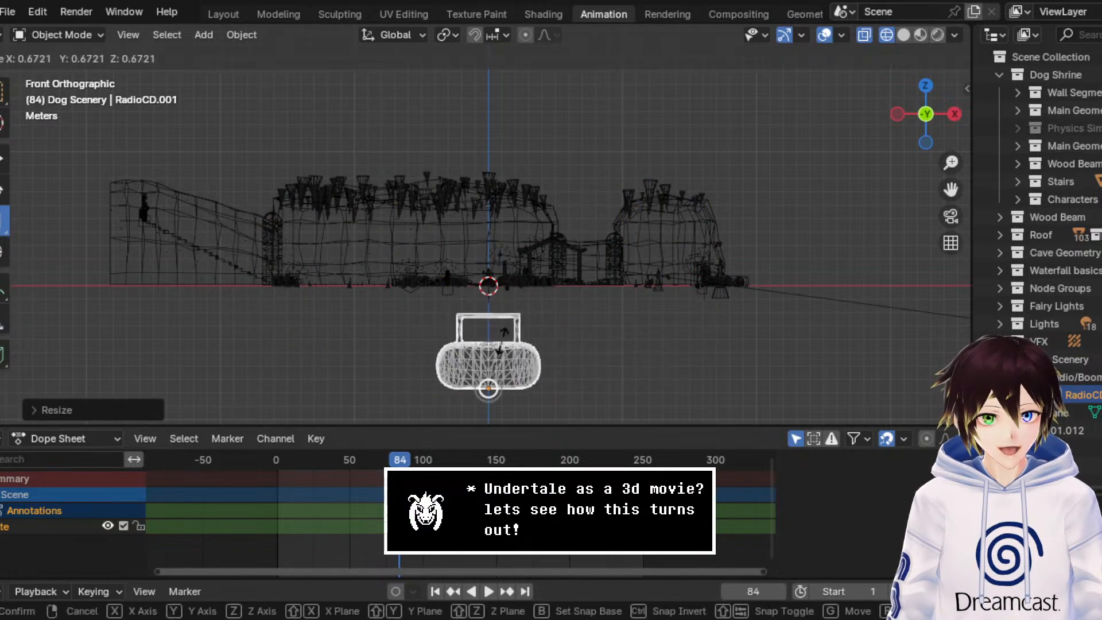
click(483, 355)
Step: Move the boombox up along the Z axis so its base sits on the cave floor
click(7, 163)
scroll(497, 335, up, 2)
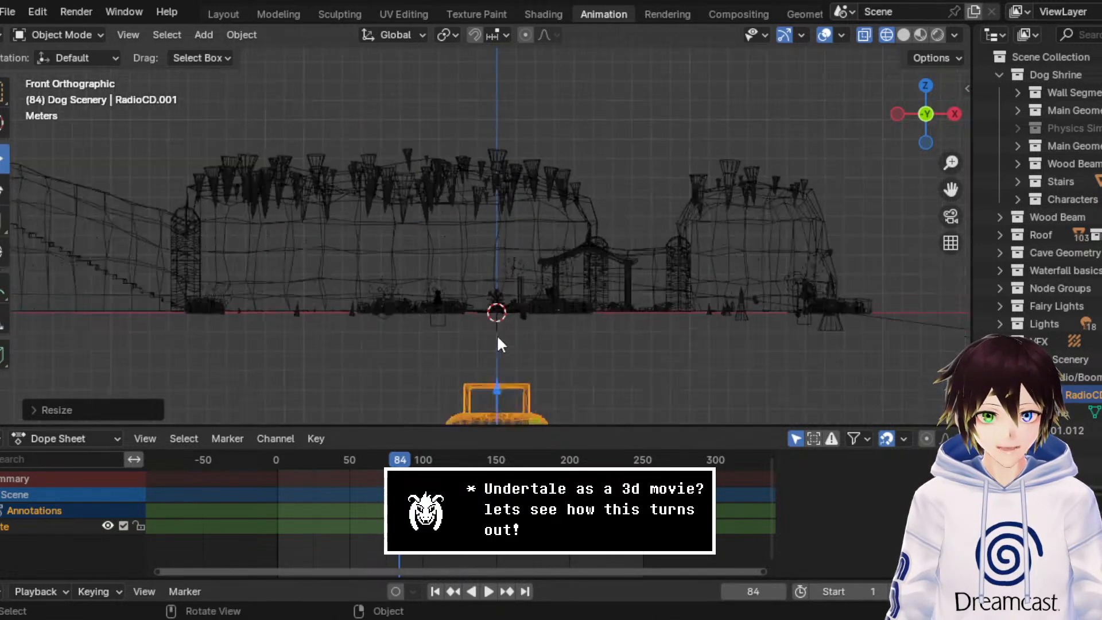
scroll(497, 340, down, 1)
drag(497, 346, 495, 218)
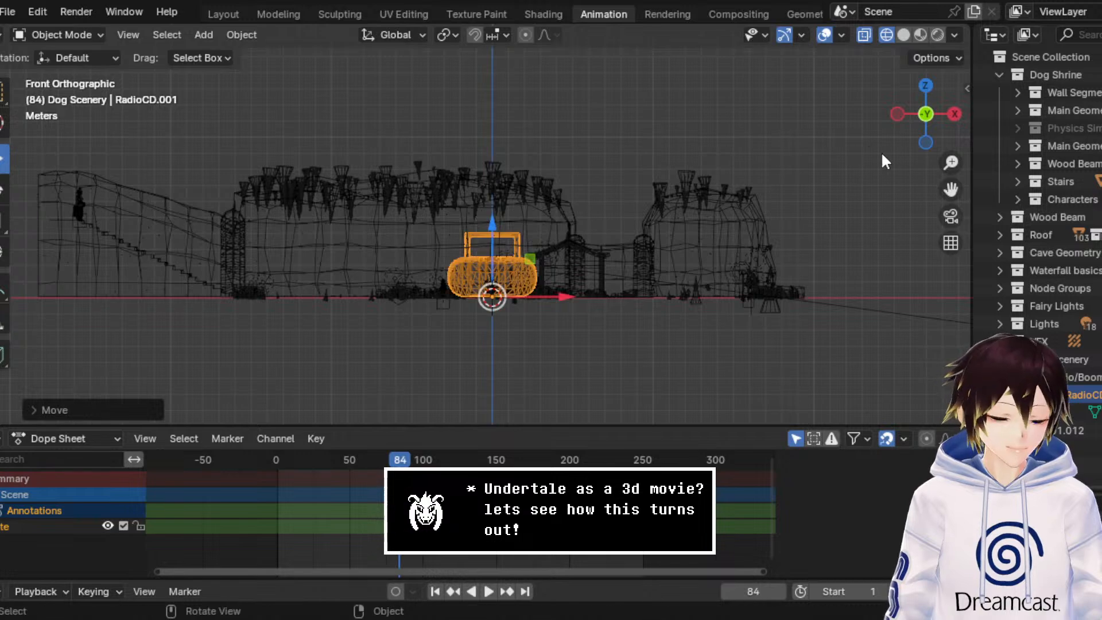
Step: Scale the boombox down further in the front view, making it shorter than the standing character
shift+middle_drag(880, 152, 862, 106)
scroll(629, 255, up, 6)
scroll(629, 255, up, 4)
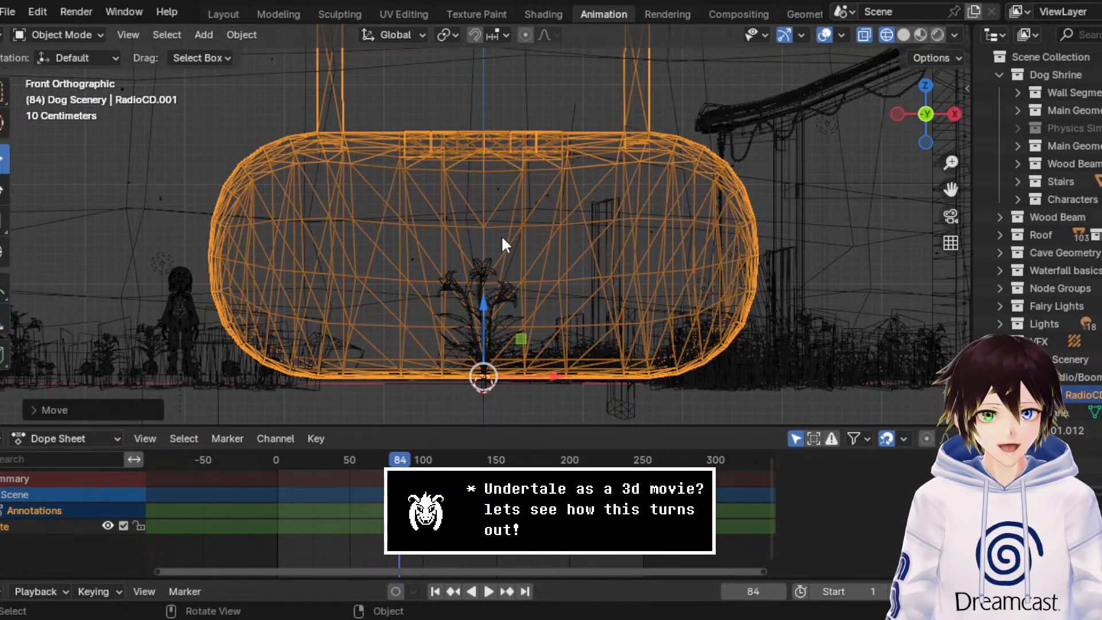
scroll(502, 244, down, 1)
click(4, 220)
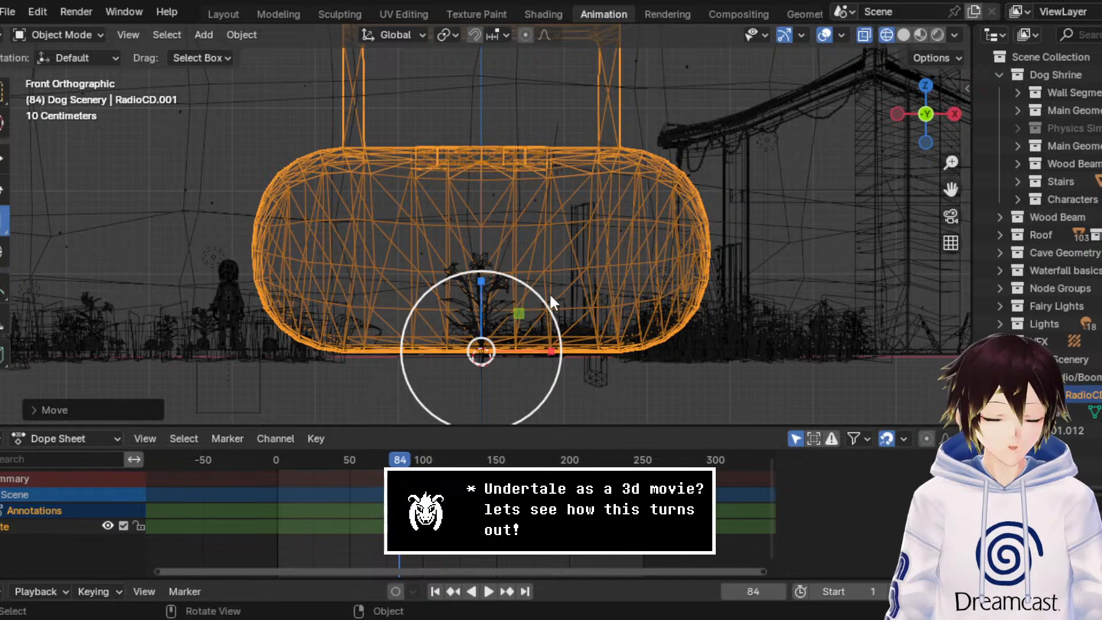
drag(527, 291, 494, 316)
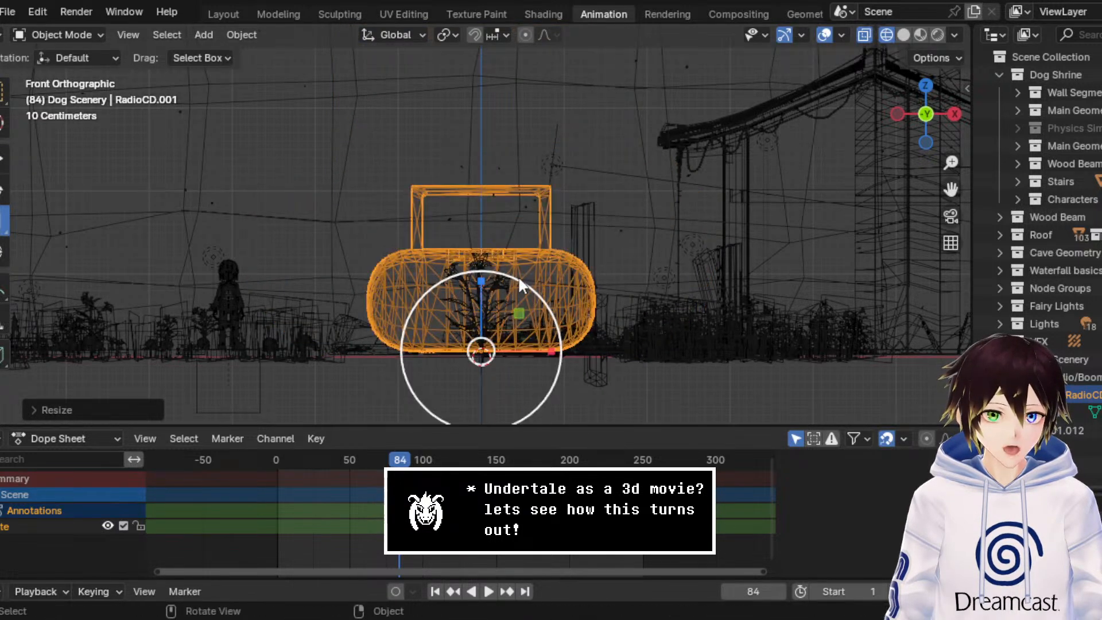
drag(517, 275, 456, 320)
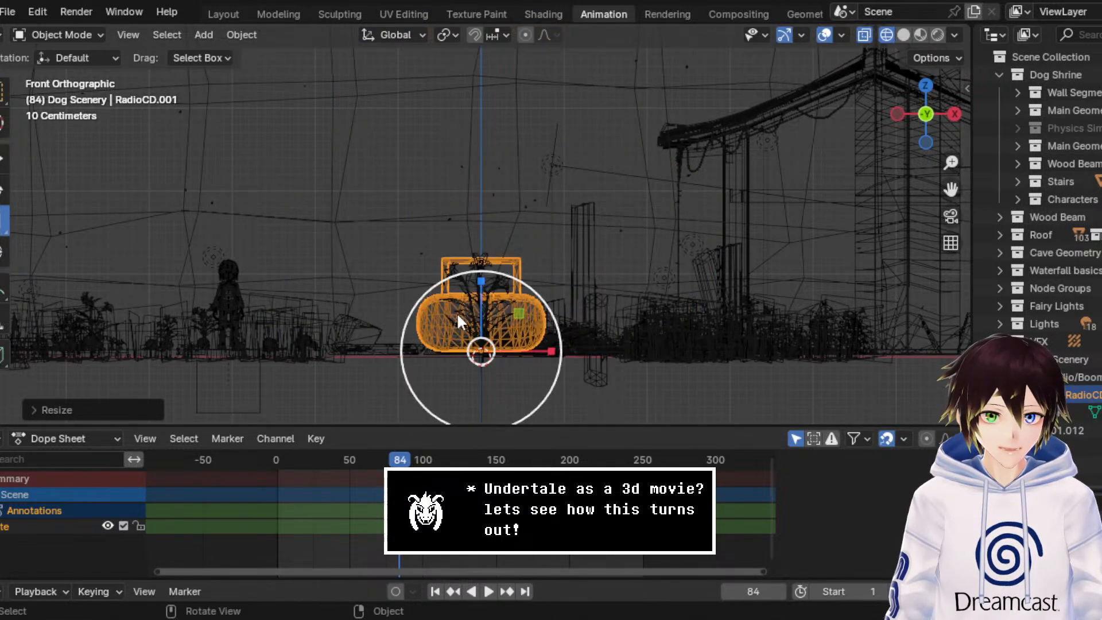
drag(530, 291, 497, 333)
Step: Move the boombox across the cave floor to the open area between the rubble and the plant clusters
middle_drag(405, 206, 709, 204)
drag(948, 188, 493, 142)
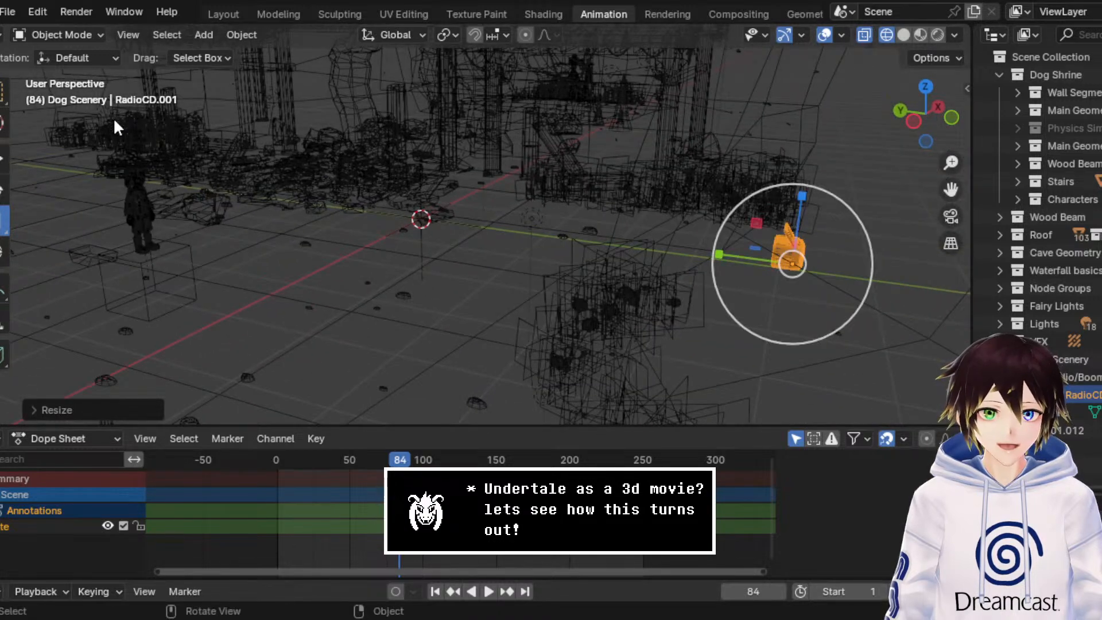
click(3, 159)
drag(800, 266, 589, 237)
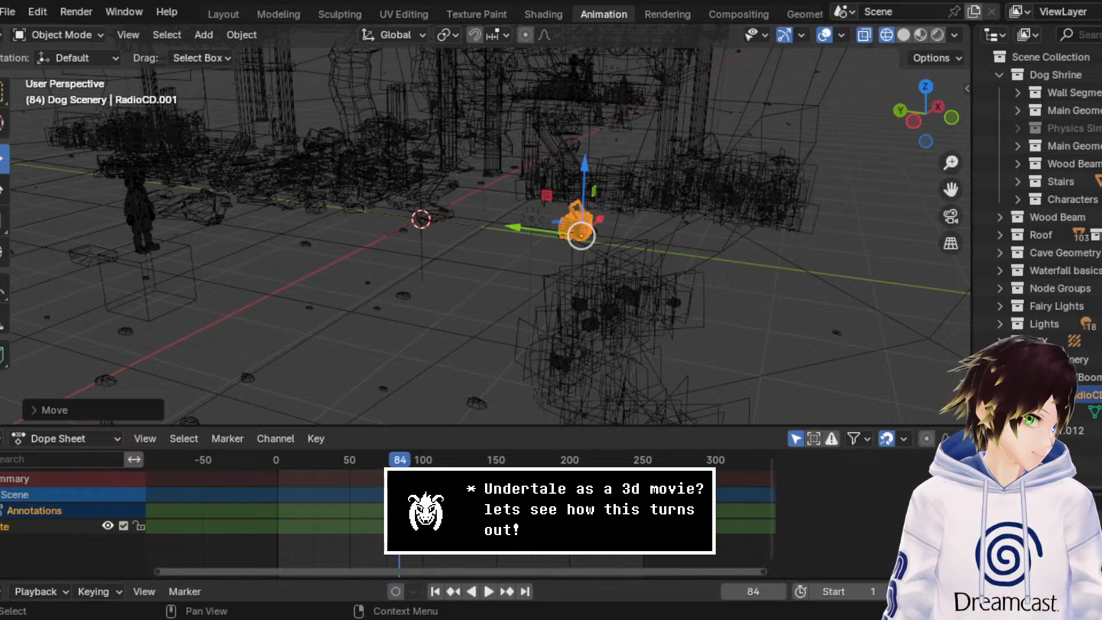
middle_drag(581, 235, 612, 202)
drag(948, 186, 644, 168)
middle_drag(452, 246, 480, 249)
scroll(480, 250, up, 2)
drag(425, 281, 496, 268)
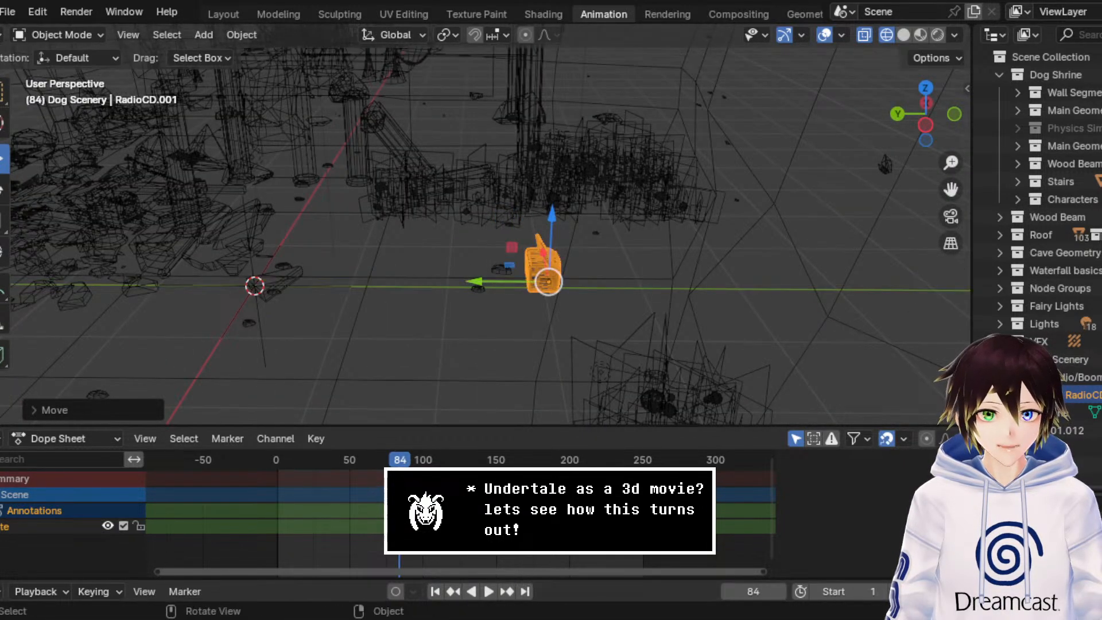
key(r)
key(r)
click(534, 316)
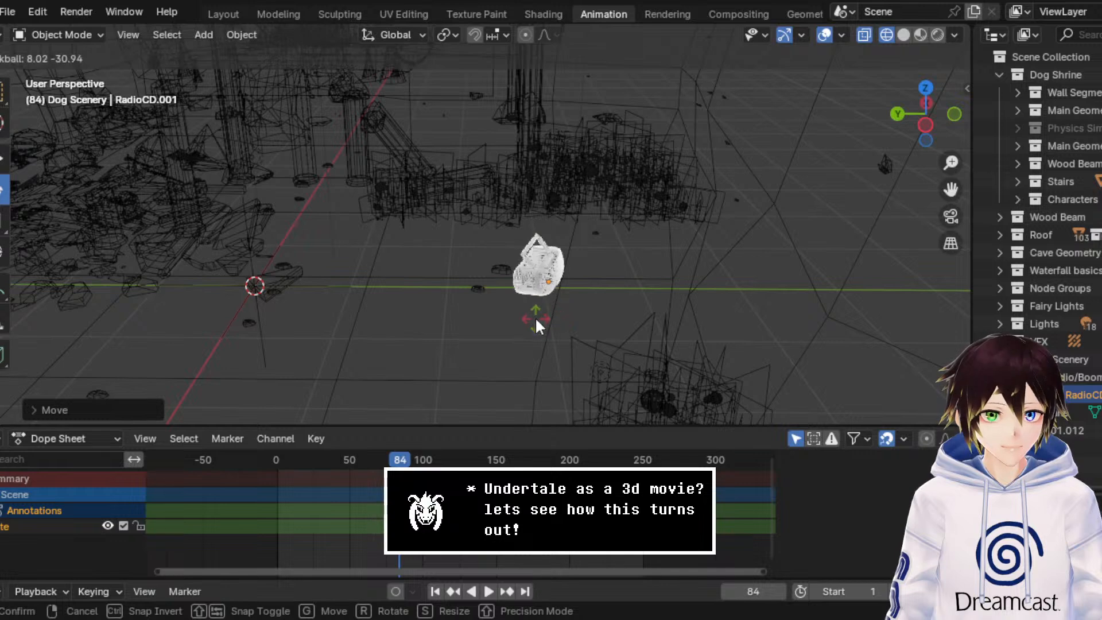
key(ctrl+z)
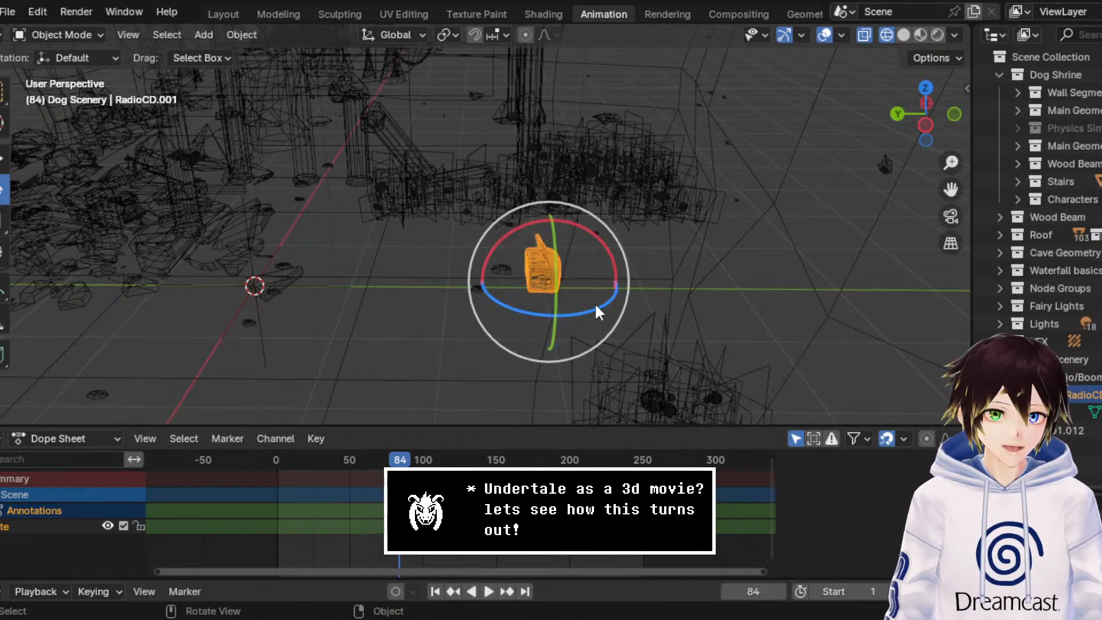
Step: Rotate the boombox about the Z axis to turn its front outward, and shift it slightly along the Y axis
drag(603, 314, 517, 318)
click(5, 158)
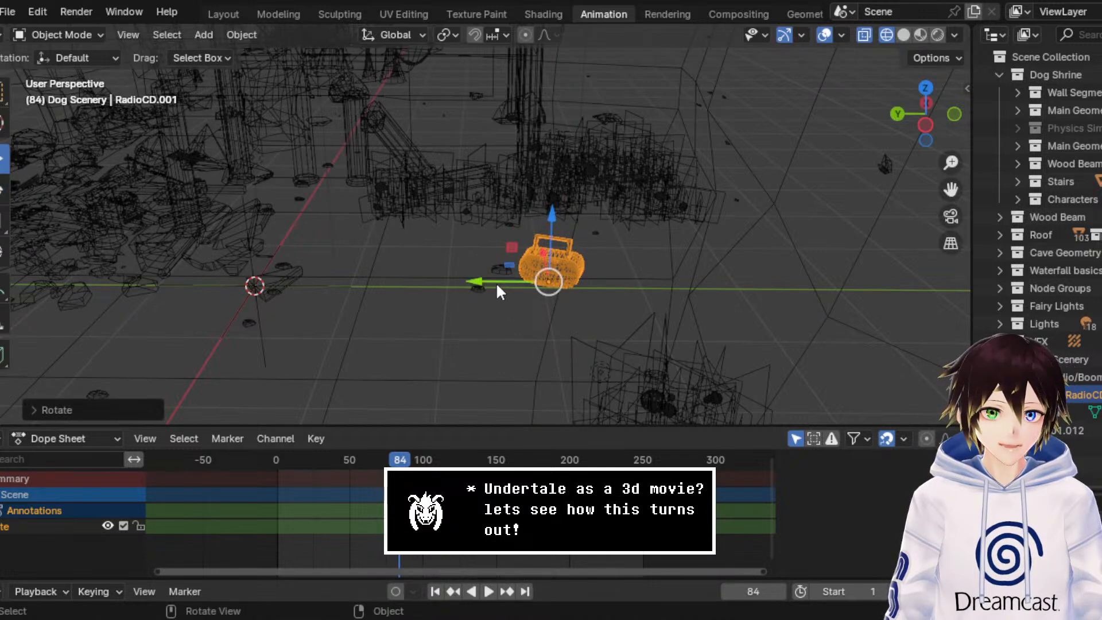
drag(496, 281, 530, 281)
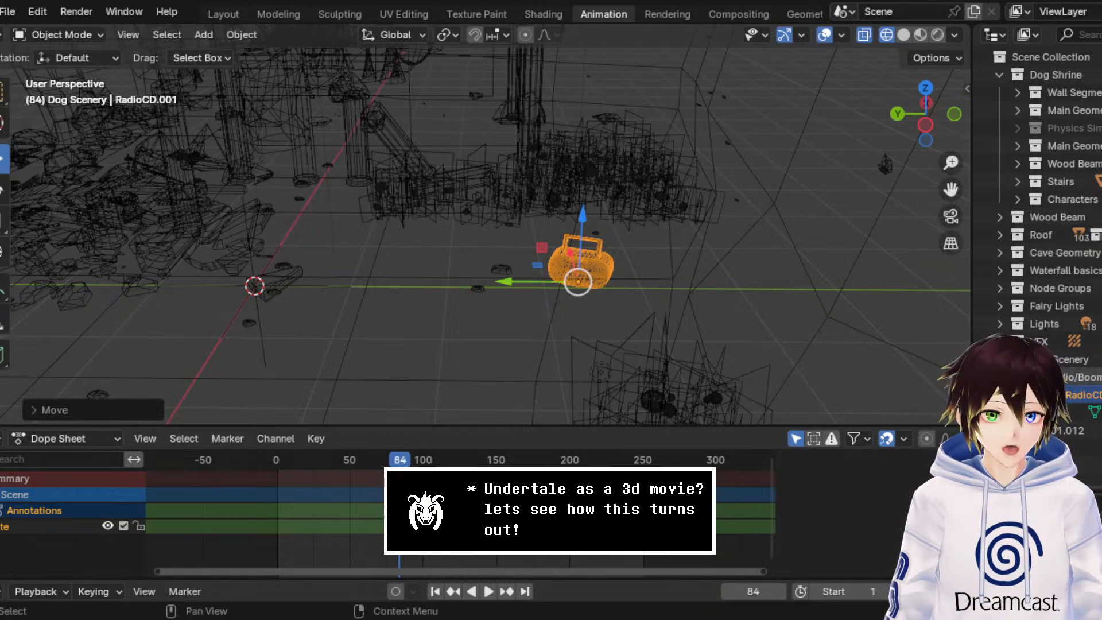
Step: Append the rope model into the Dog Scenery collection and select it
click(1072, 359)
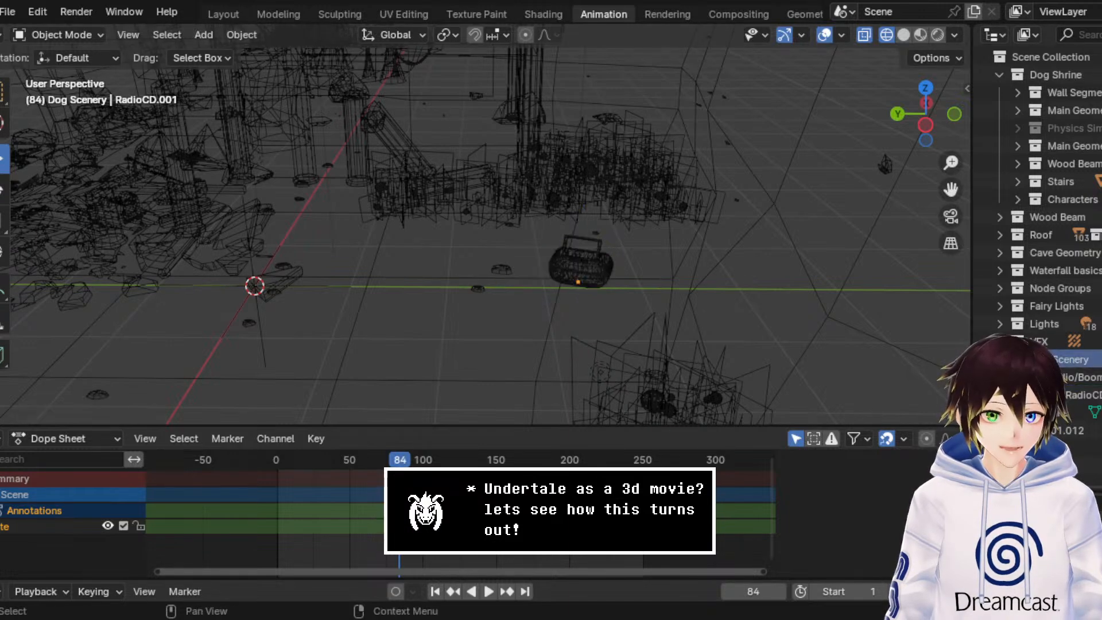
click(7, 11)
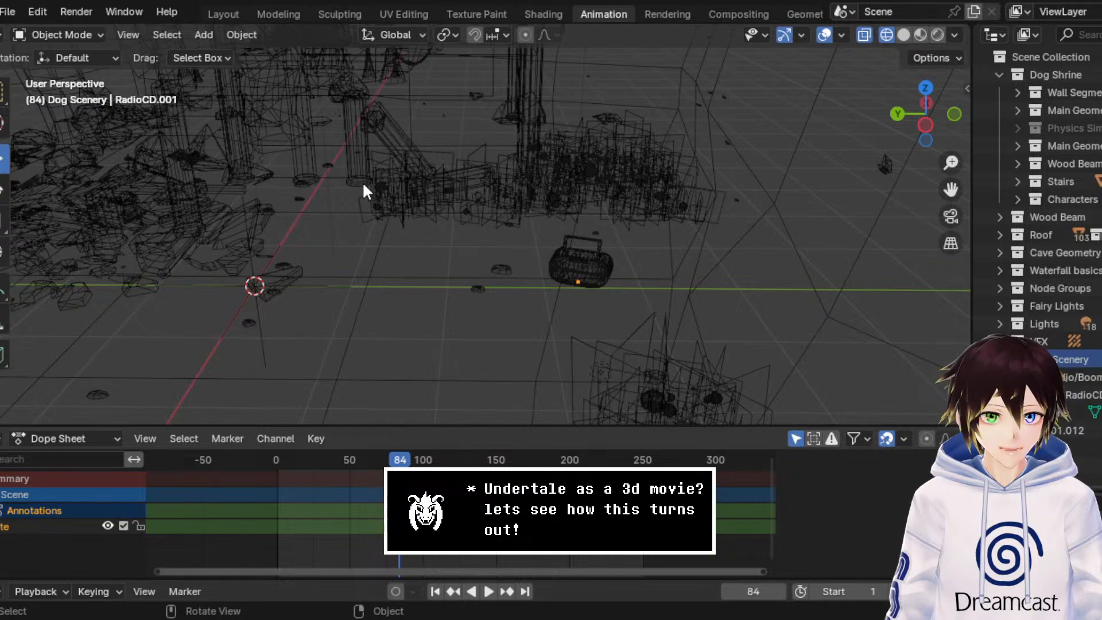
key(ctrl+v)
click(1079, 430)
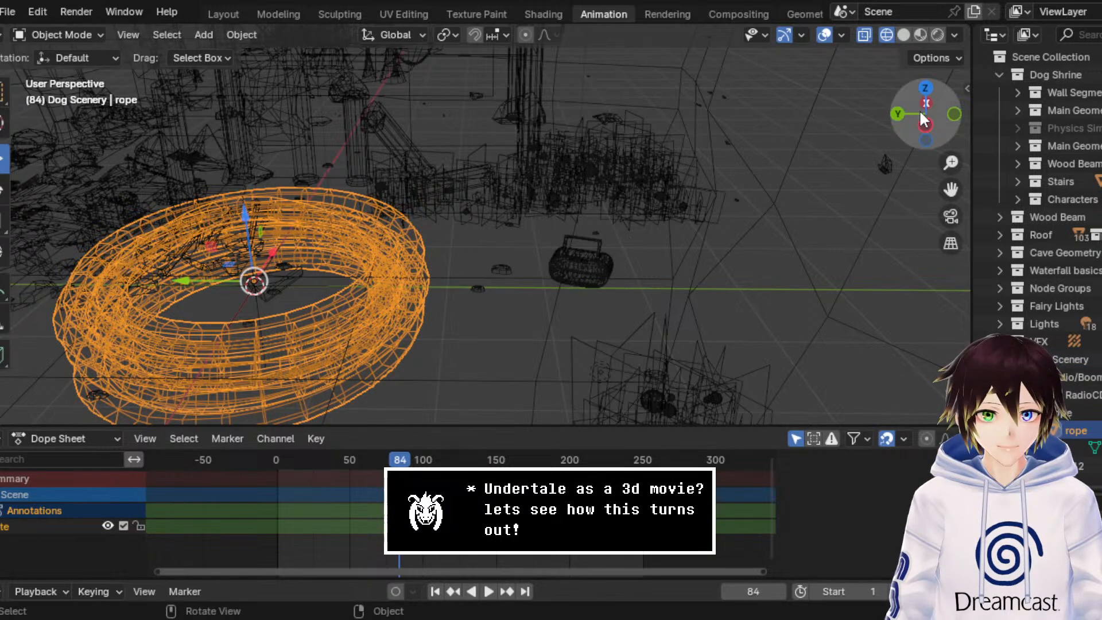
Step: Scale the rope coil down repeatedly in the top view until it is a small prop at the world origin
click(925, 88)
shift+middle_drag(594, 97, 853, 201)
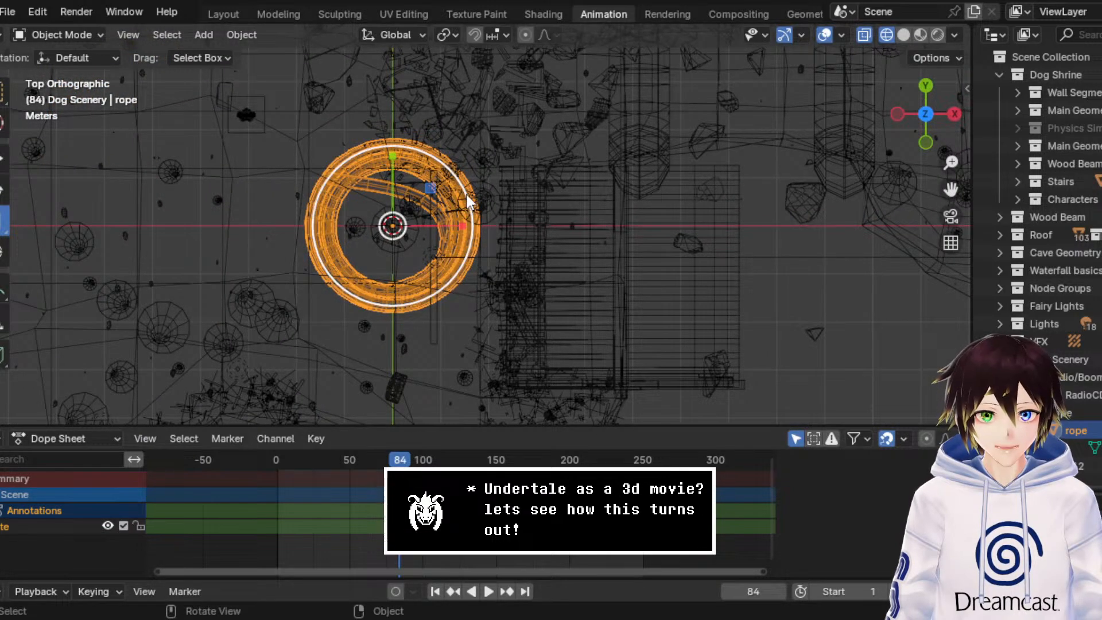
key(s)
click(414, 235)
middle_drag(415, 236, 447, 108)
key(s)
click(412, 149)
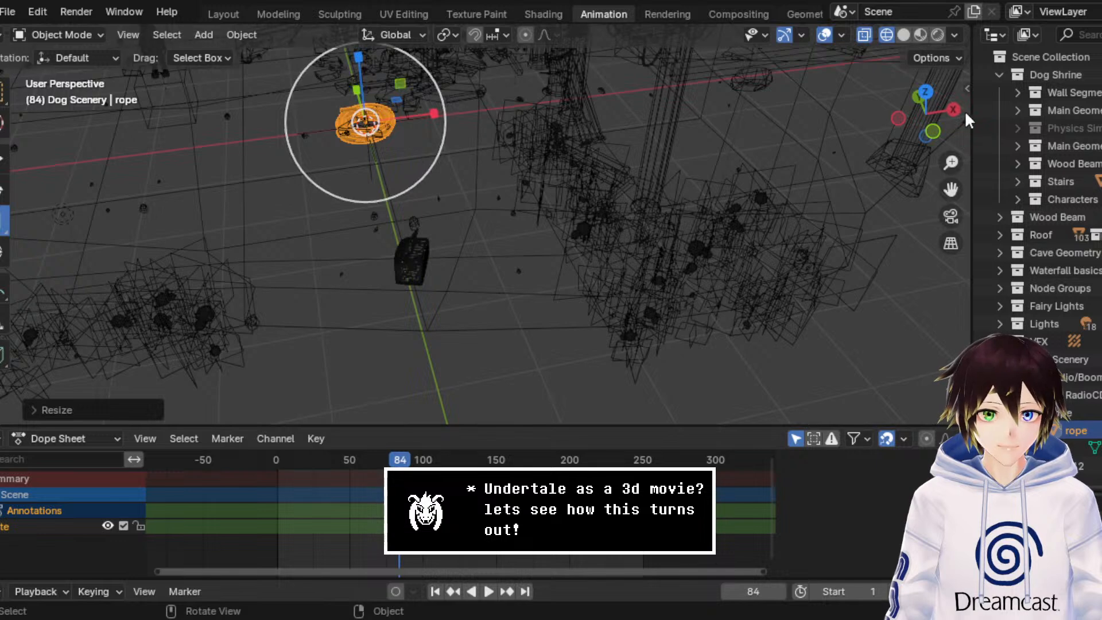
click(926, 93)
key(s)
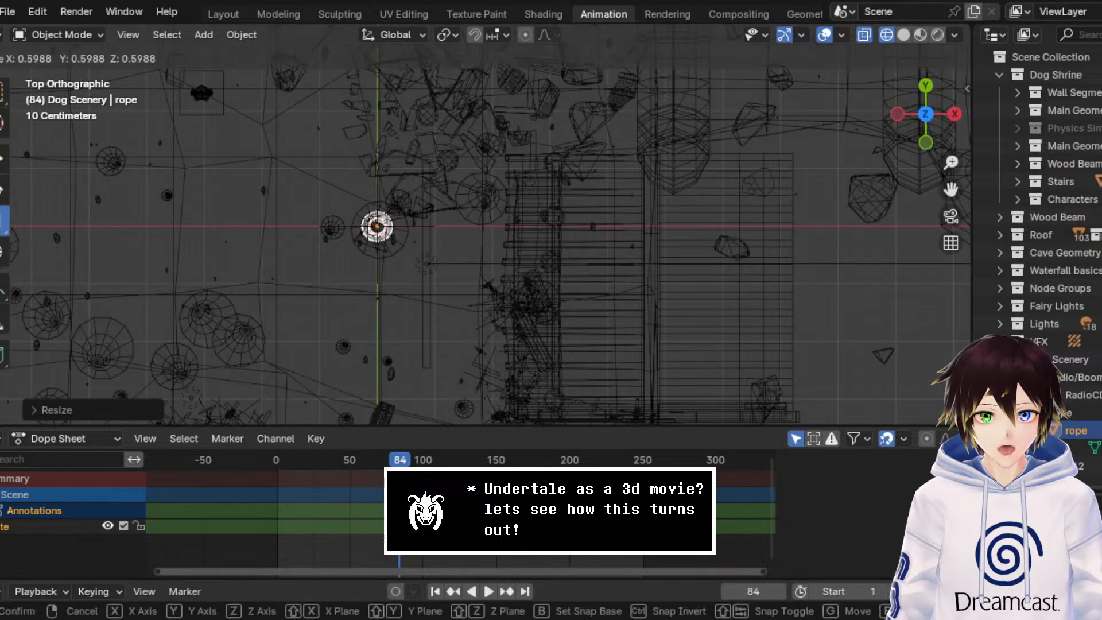
click(395, 215)
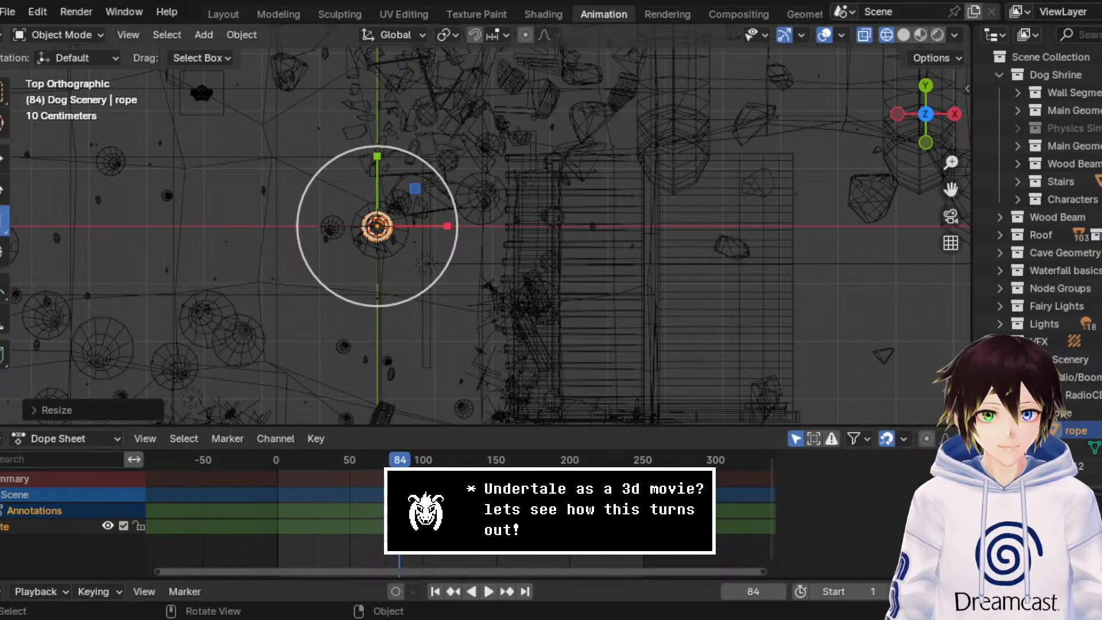
Step: Move the rope coil along the Y axis to a spot right beside the boombox
click(3, 159)
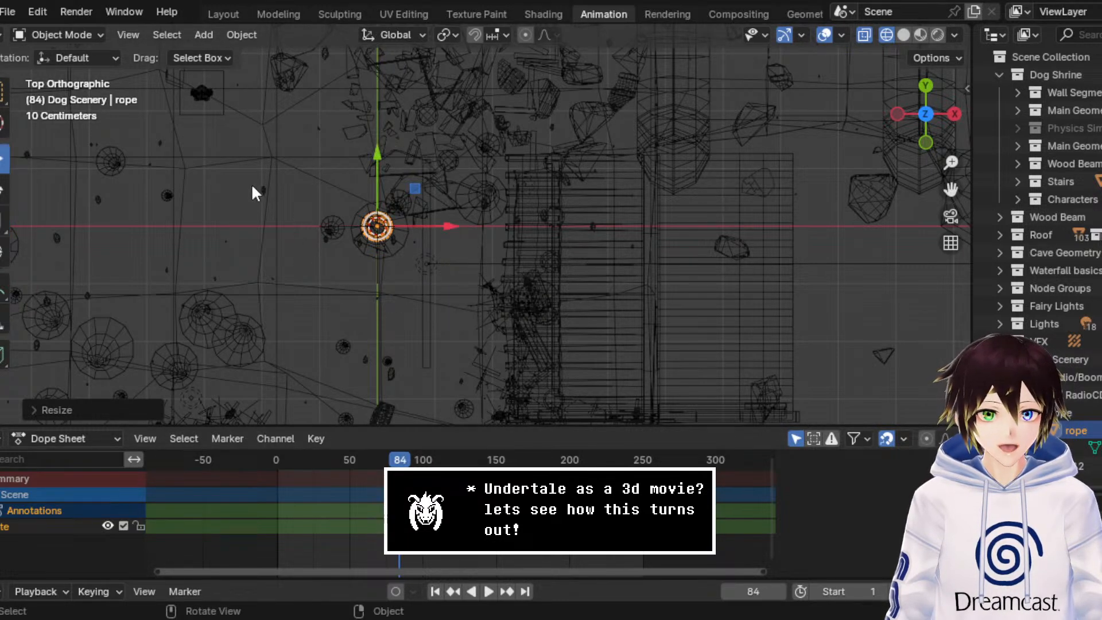
drag(370, 163, 370, 315)
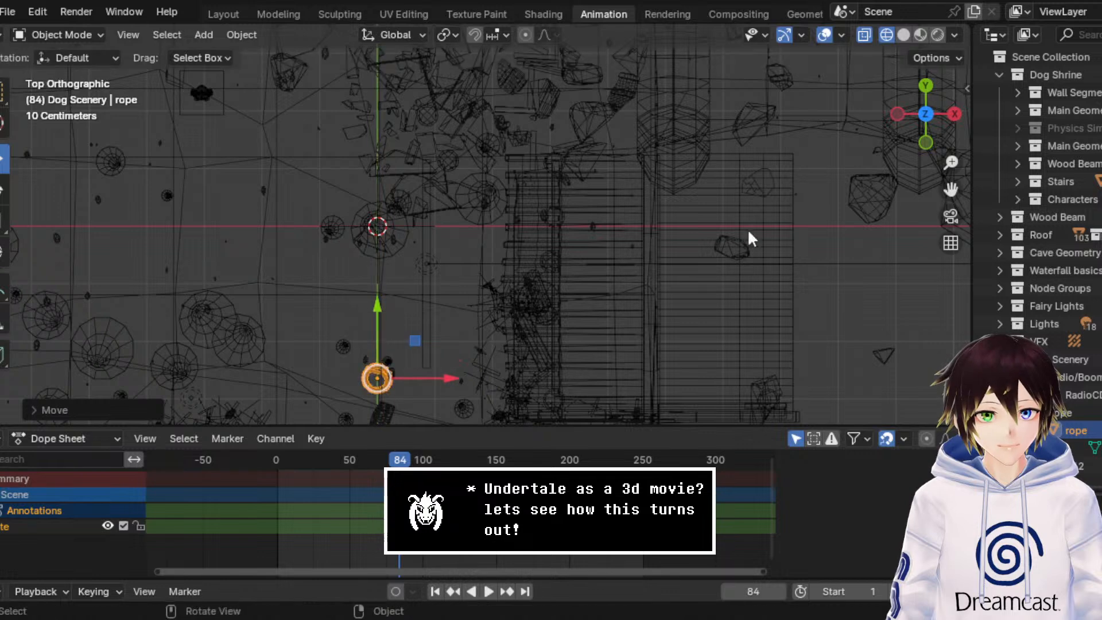
drag(950, 190, 962, 50)
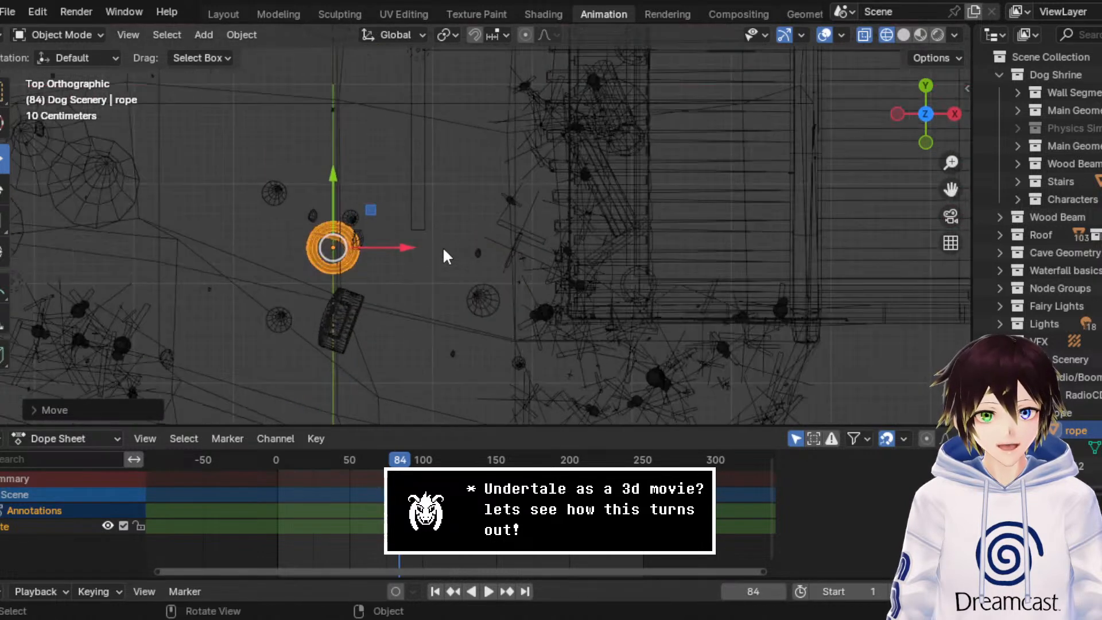
scroll(448, 255, up, 2)
Step: Scale the rope coil down slightly and compare it with the boombox and the floor from the side
click(3, 221)
drag(383, 188, 367, 210)
middle_drag(467, 316, 652, 187)
scroll(651, 187, down, 2)
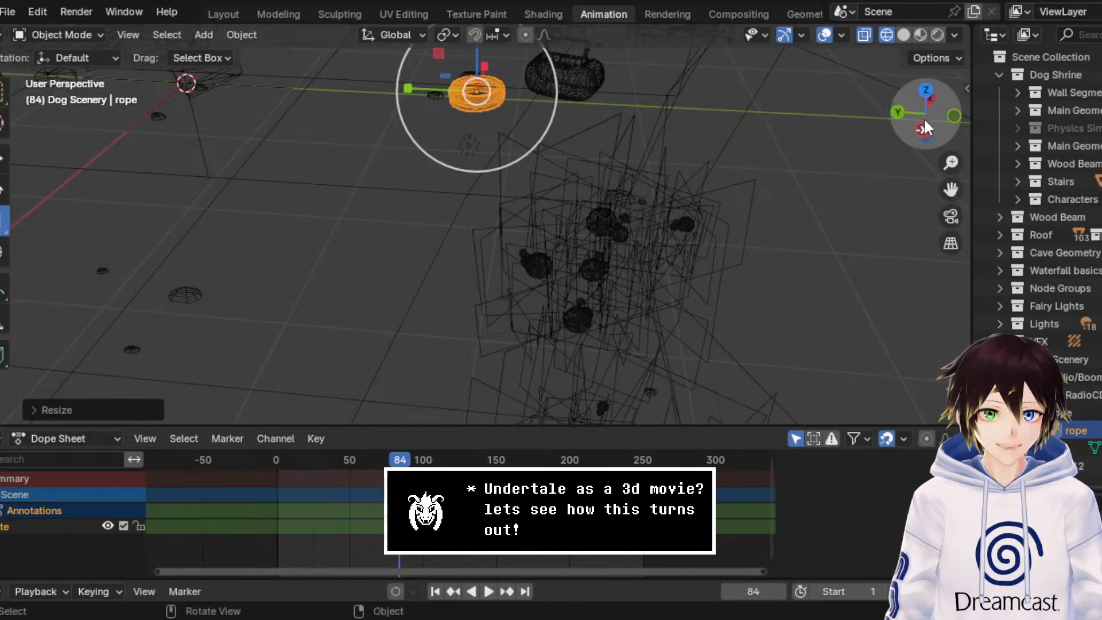
click(924, 117)
drag(952, 190, 935, 369)
scroll(657, 198, up, 4)
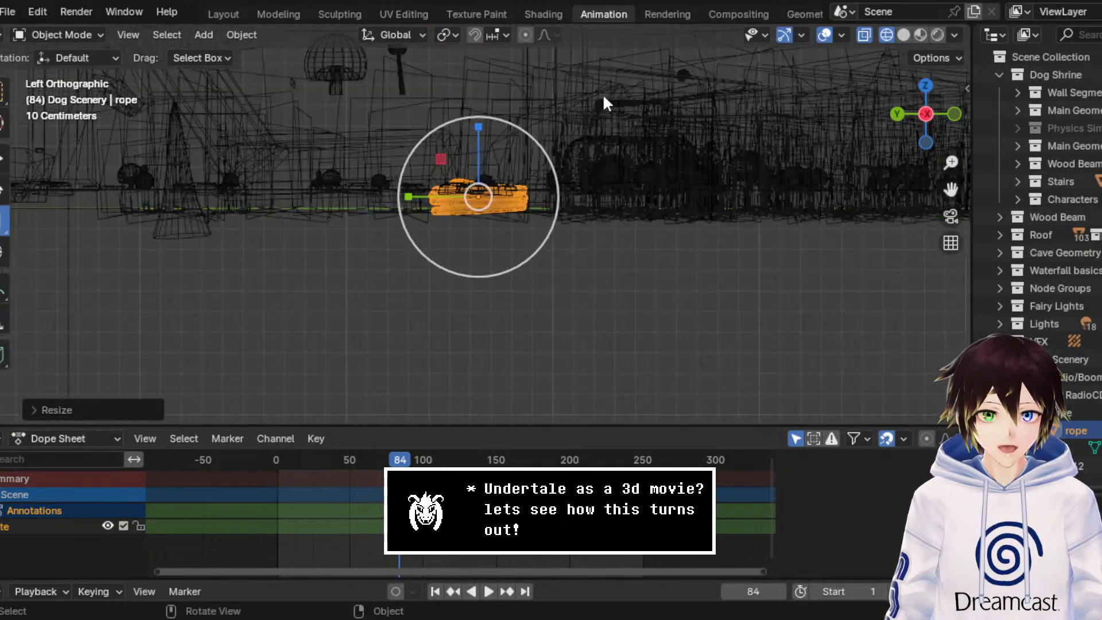
middle_drag(603, 94, 571, 132)
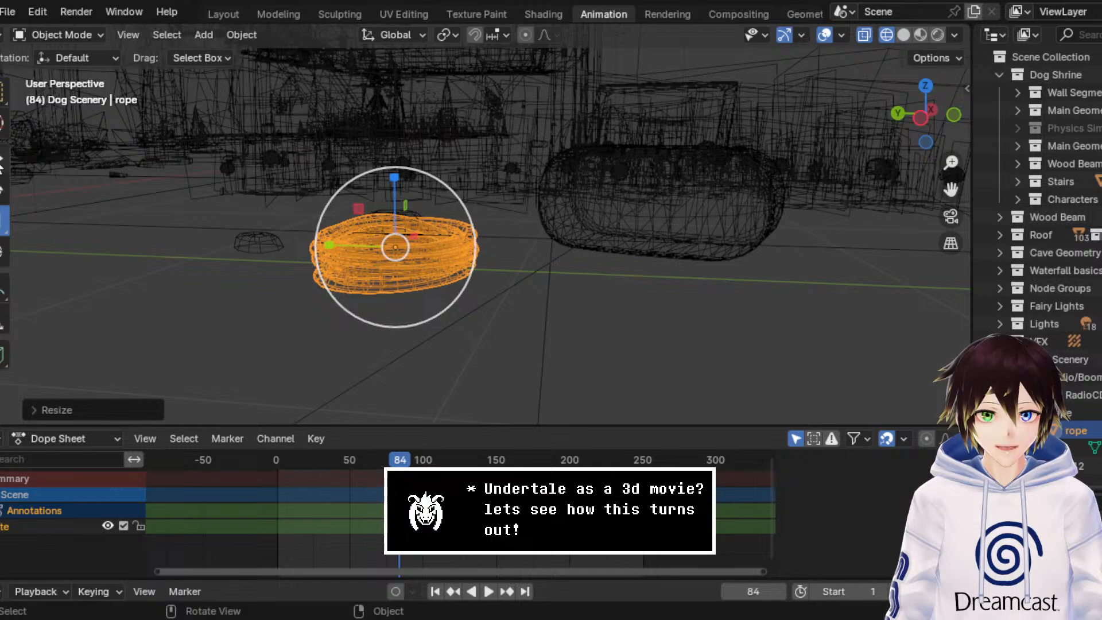
Step: Raise the rope coil along the Z axis by about 0.1 m so it rests on the cave floor, checking it in solid shading
click(904, 36)
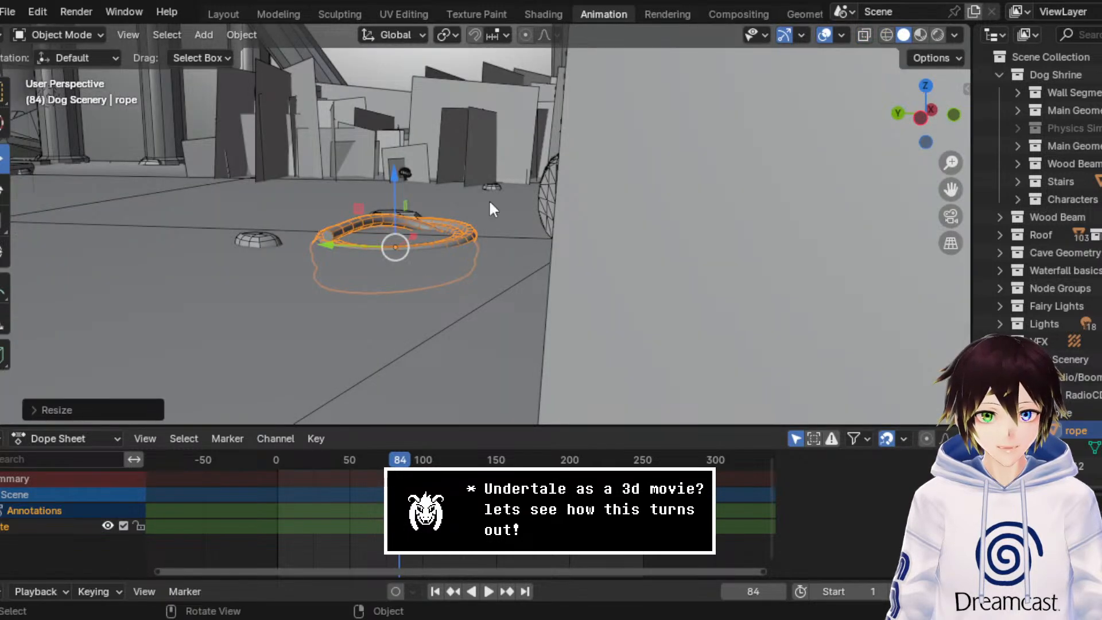
key(g)
key(z)
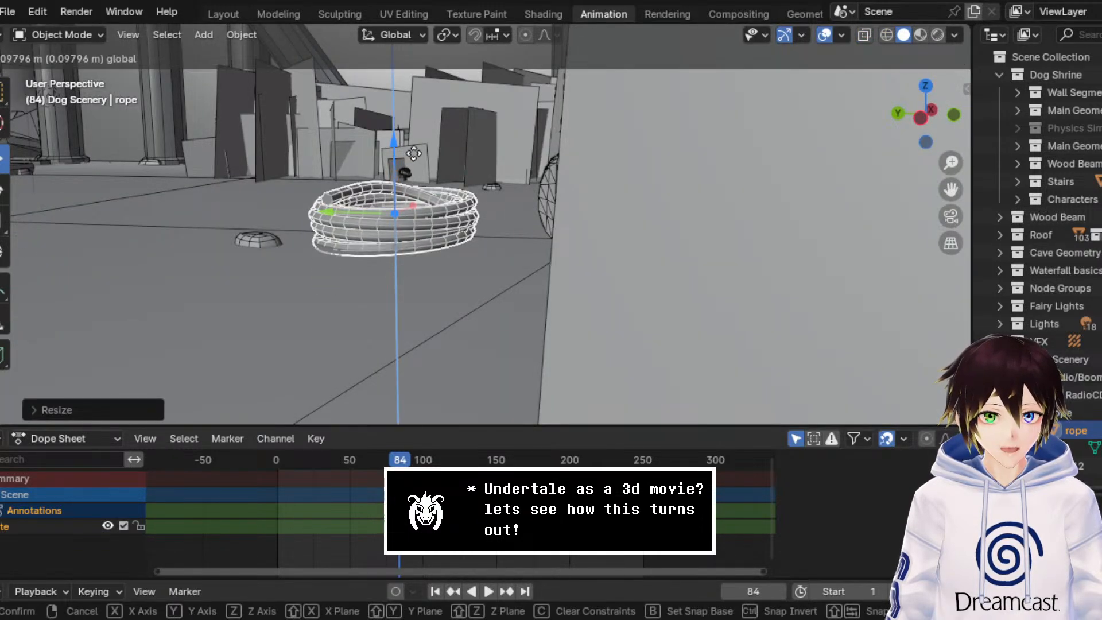
click(414, 155)
middle_drag(415, 156, 473, 219)
scroll(457, 215, down, 5)
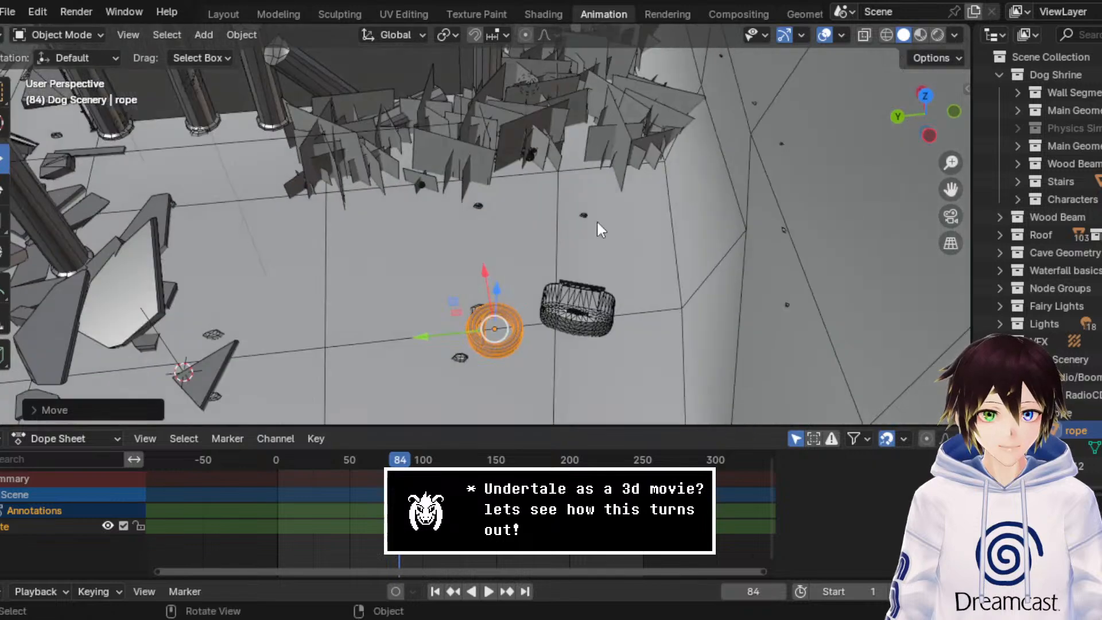
Step: Move the rope coil in the wireframe top view across the main cave chamber to its far side, away from the world origin
click(925, 96)
click(886, 35)
scroll(801, 162, down, 6)
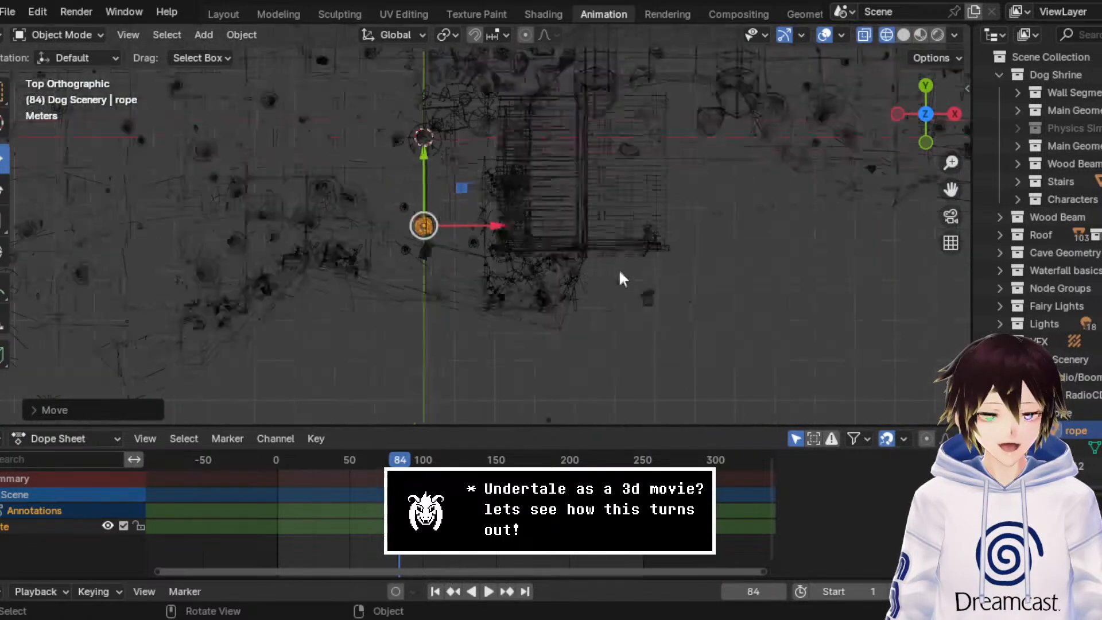
drag(951, 190, 1101, 329)
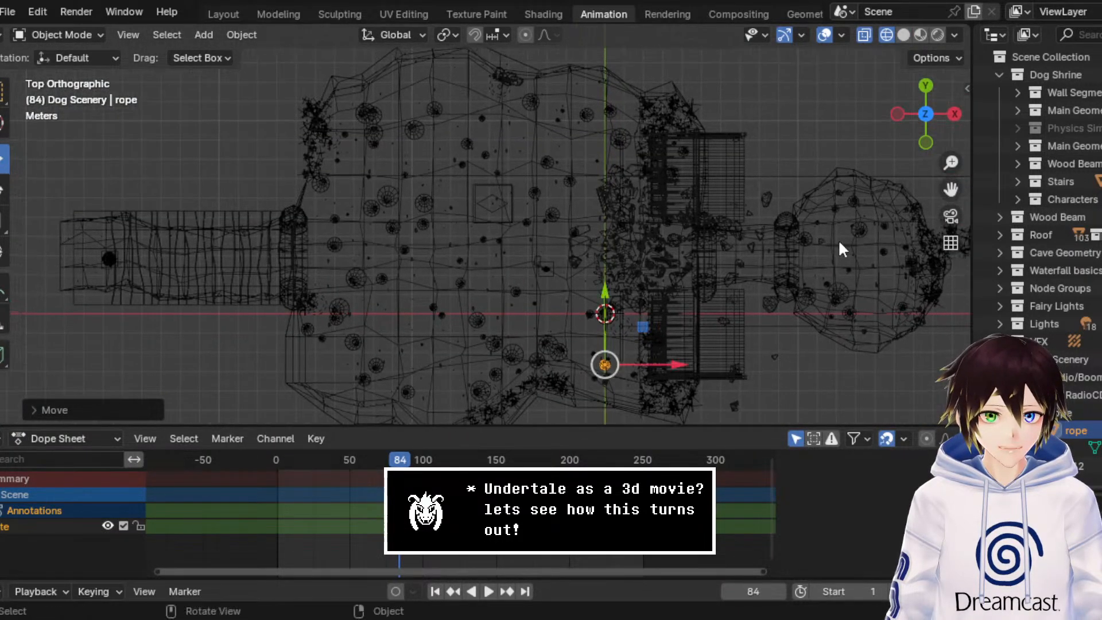
drag(642, 328, 434, 97)
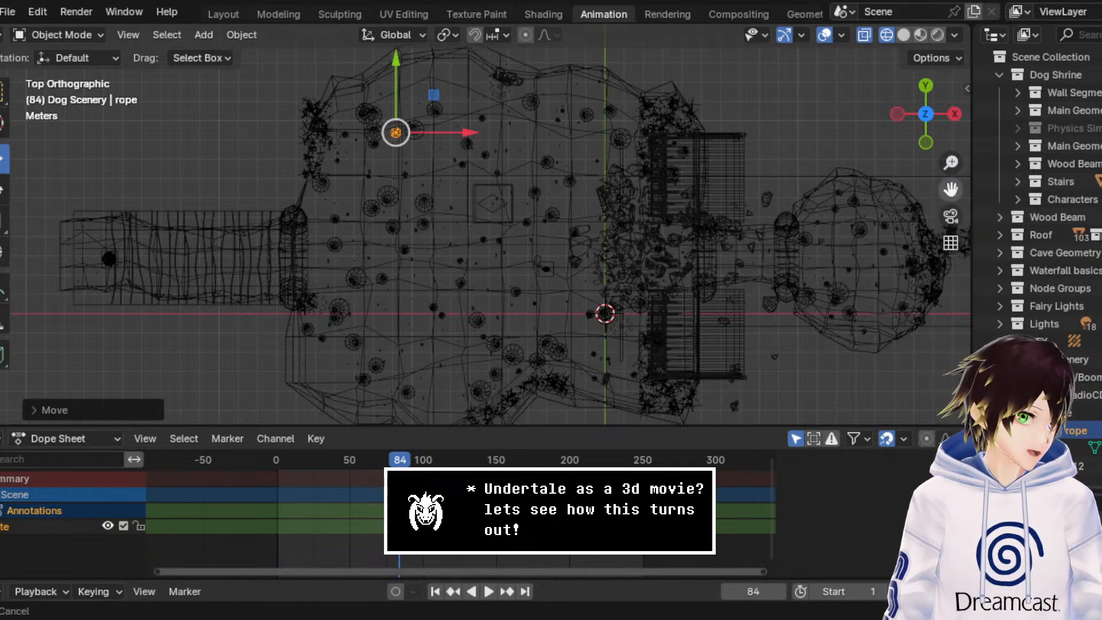
Step: Make a linked duplicate of the rope coil and place it diagonally beside the original, towards positive X and Y
drag(951, 189, 927, 325)
scroll(522, 233, up, 5)
right_click(348, 275)
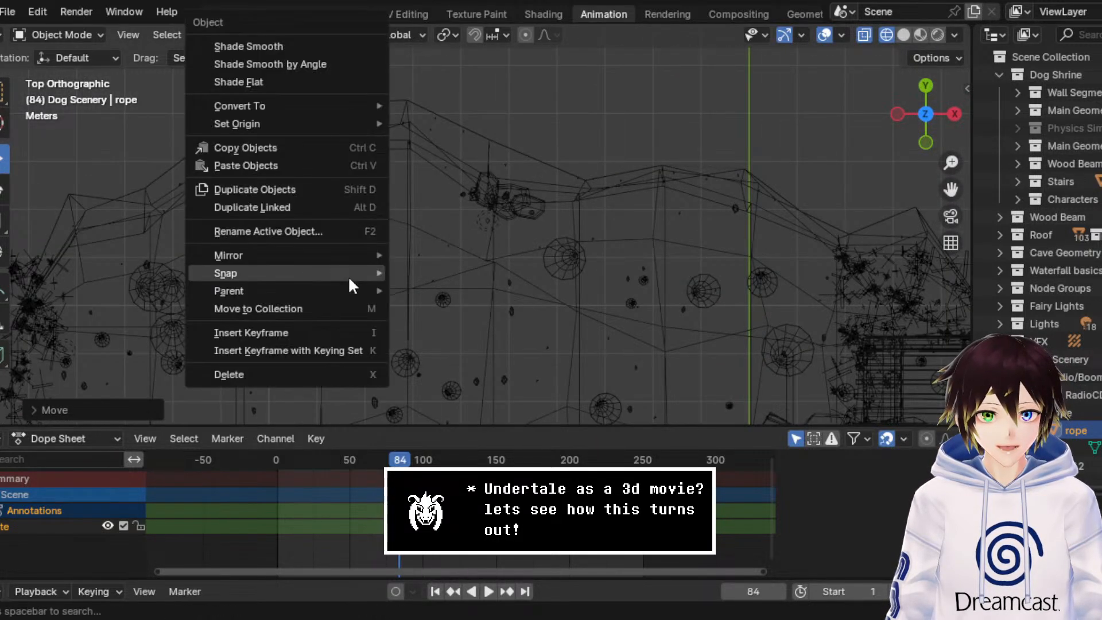
click(296, 205)
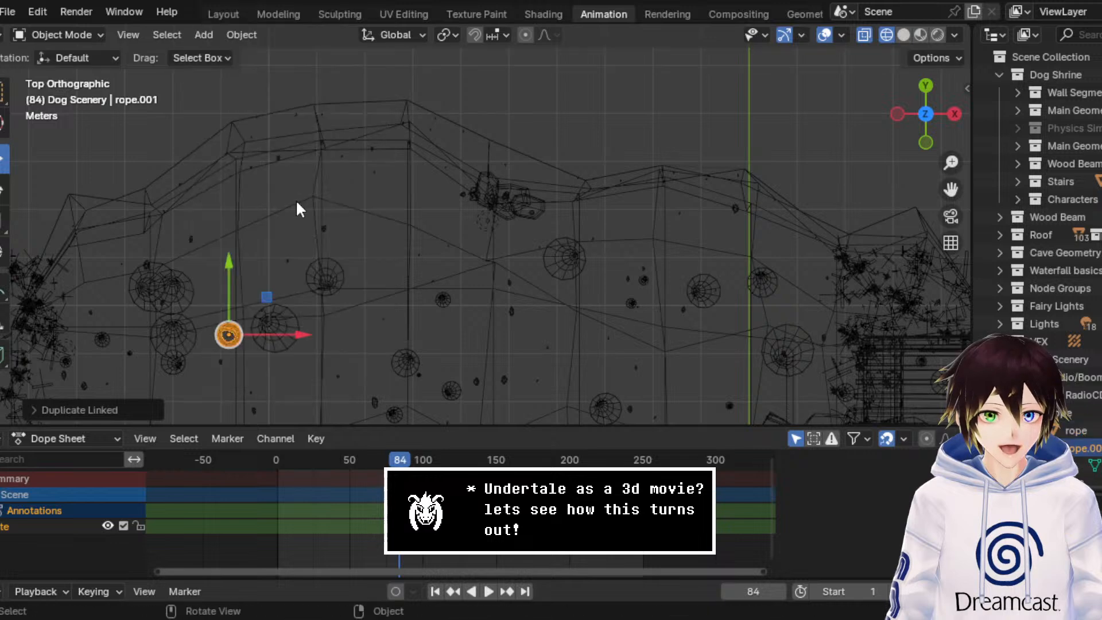
key(g)
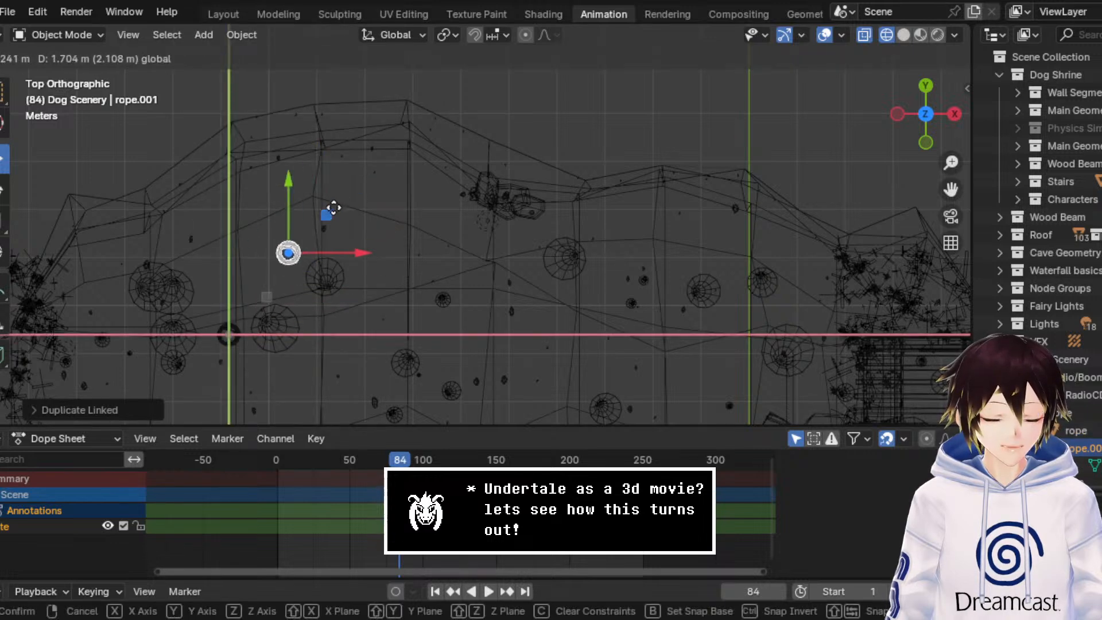
click(337, 232)
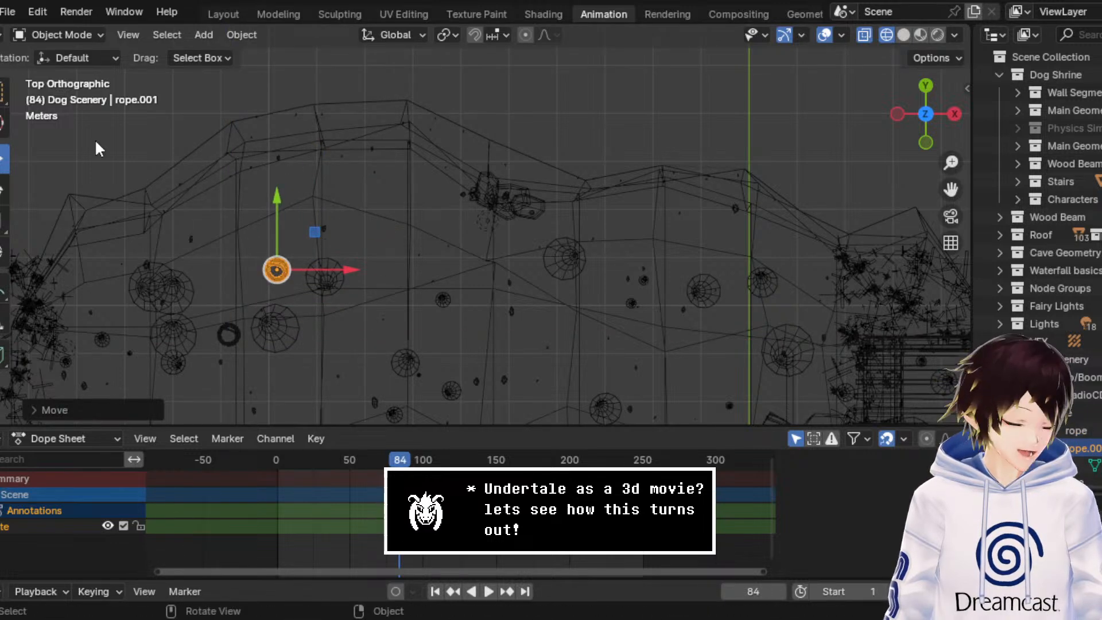
Step: Rotate the duplicated rope coil in the top view and compare both coils in perspective
click(4, 189)
drag(319, 205, 192, 232)
middle_drag(308, 254, 549, 97)
drag(950, 189, 568, 201)
scroll(742, 202, up, 2)
middle_drag(742, 202, 689, 198)
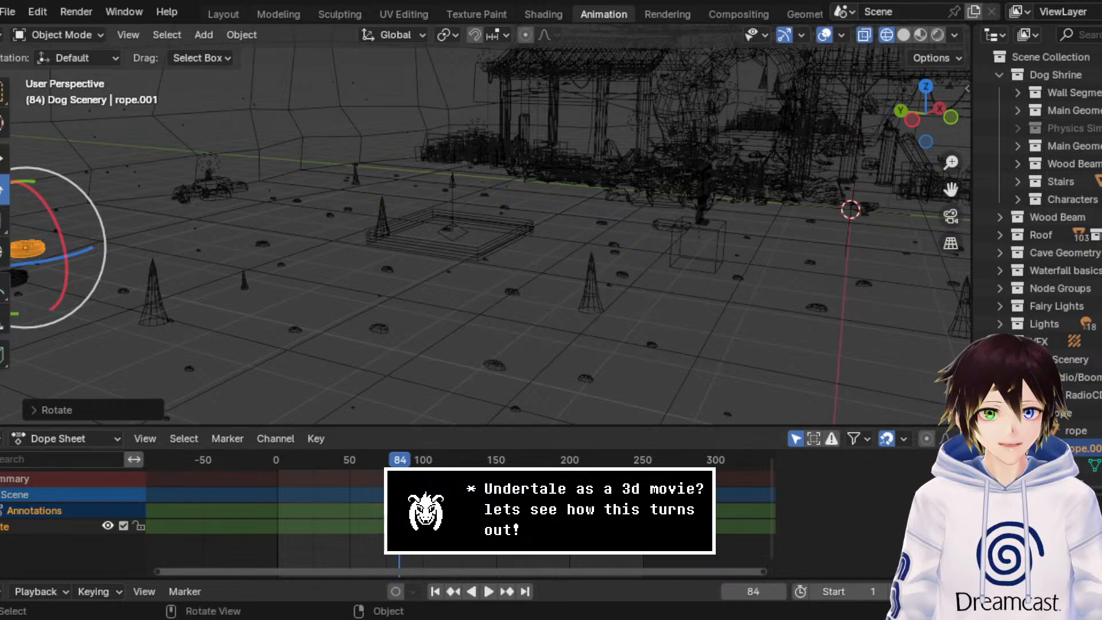
middle_drag(438, 130, 475, 149)
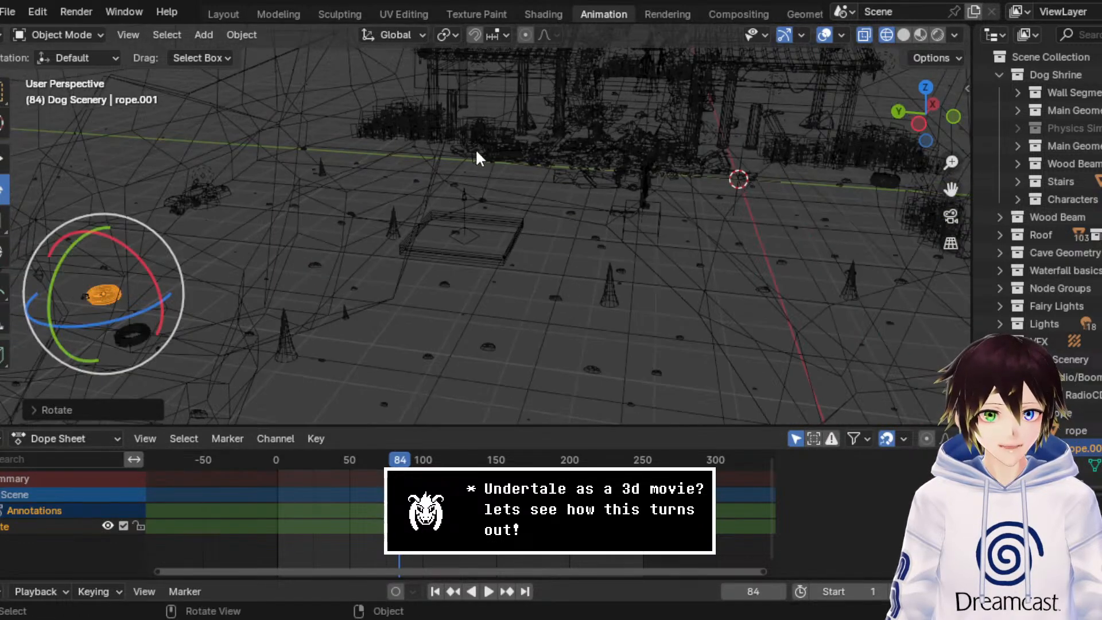
drag(952, 188, 1097, 201)
scroll(413, 301, up, 2)
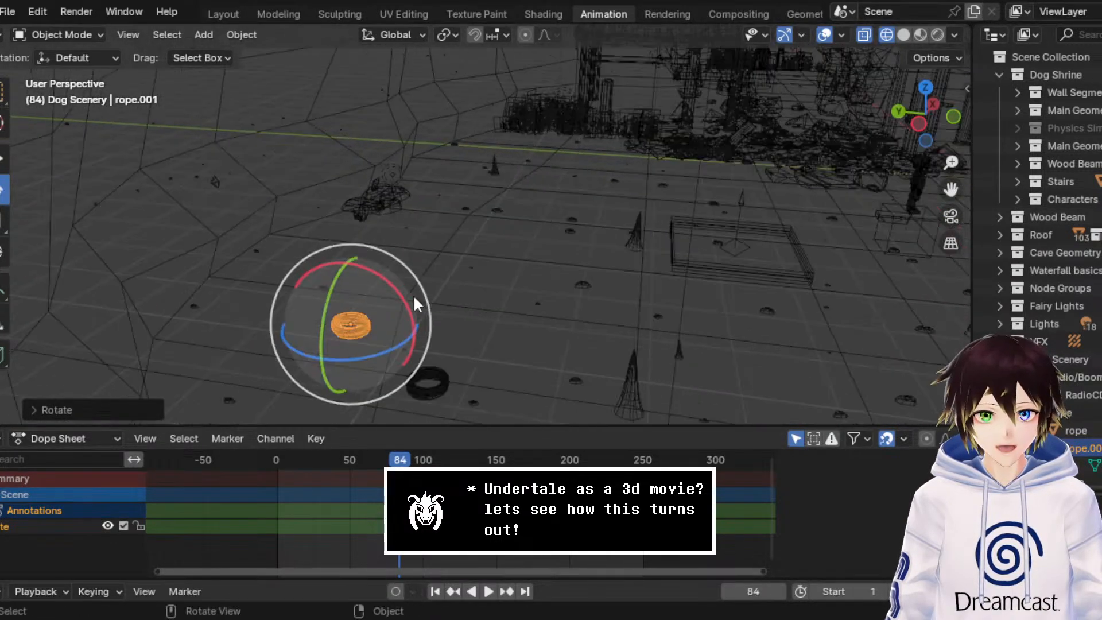
Step: Move the duplicated rope coil slightly along the Y axis, closer to the original coil
click(3, 159)
drag(307, 313, 331, 325)
middle_drag(332, 325, 427, 265)
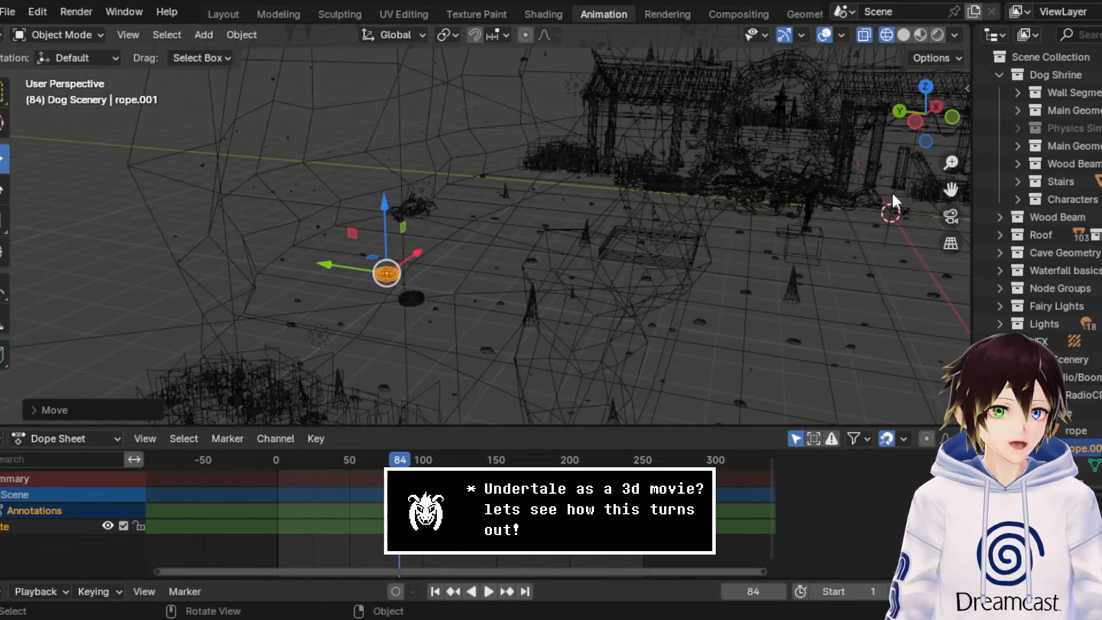
drag(950, 189, 722, 174)
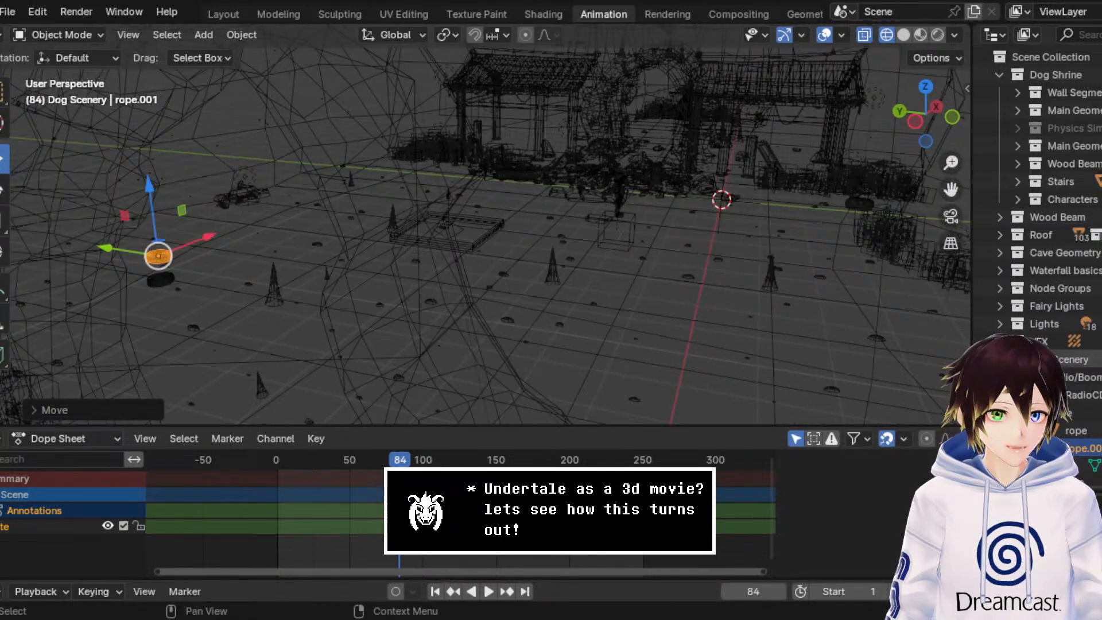
Step: Collapse the boombox and rope collections in the outliner and make Dog Scenery the active collection
click(1018, 377)
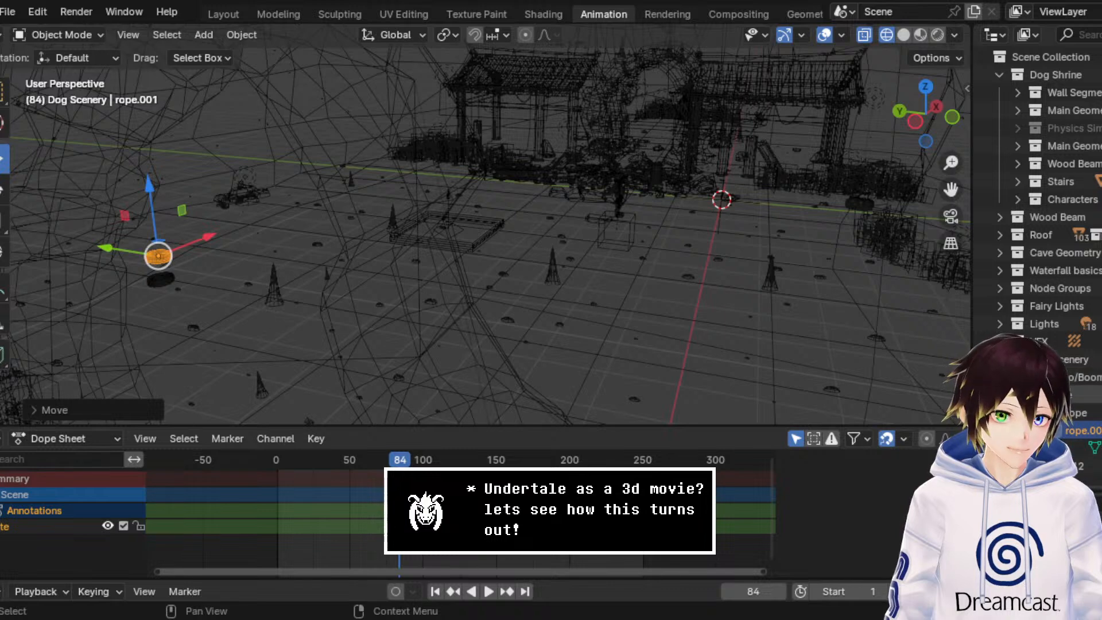
click(1017, 395)
click(1055, 359)
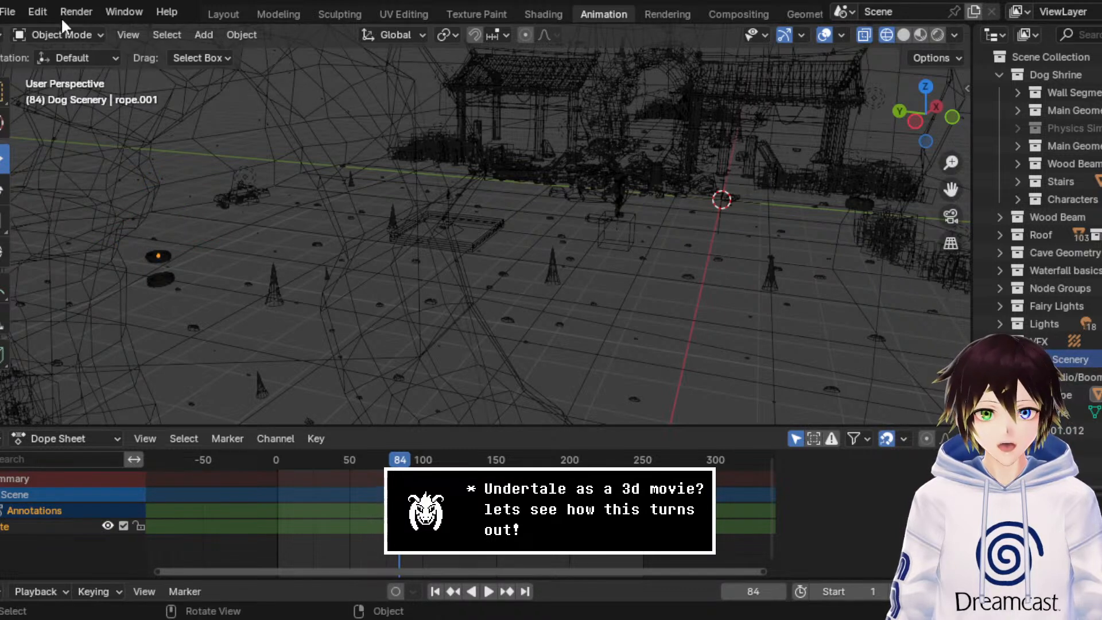
Step: Try to append the dango model from Dango.blend into the Dog Scenery collection
click(8, 11)
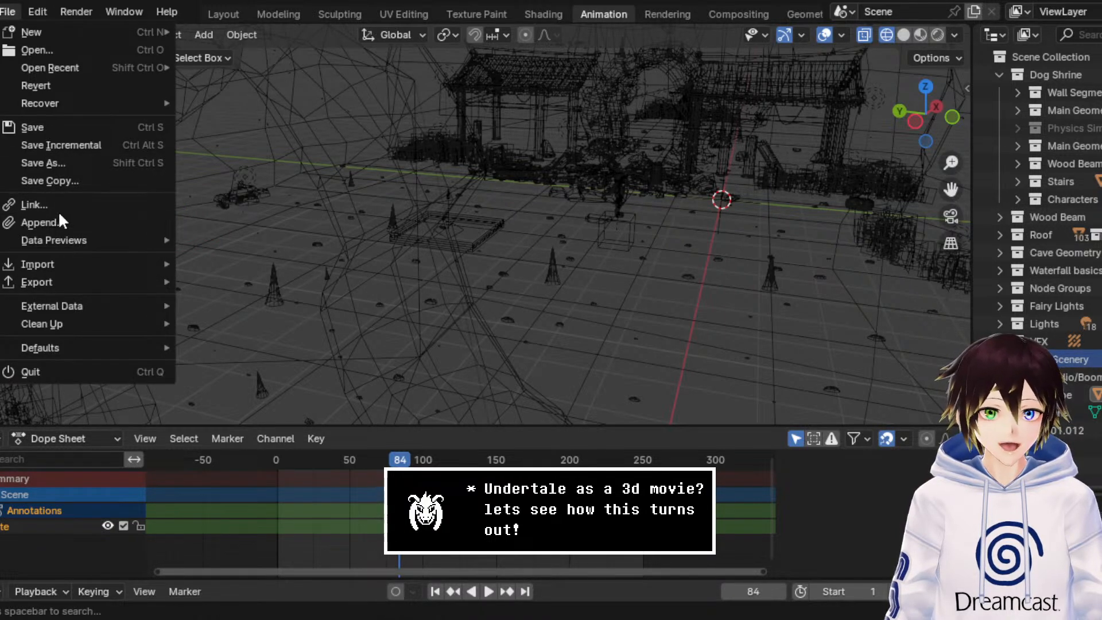
key(Escape)
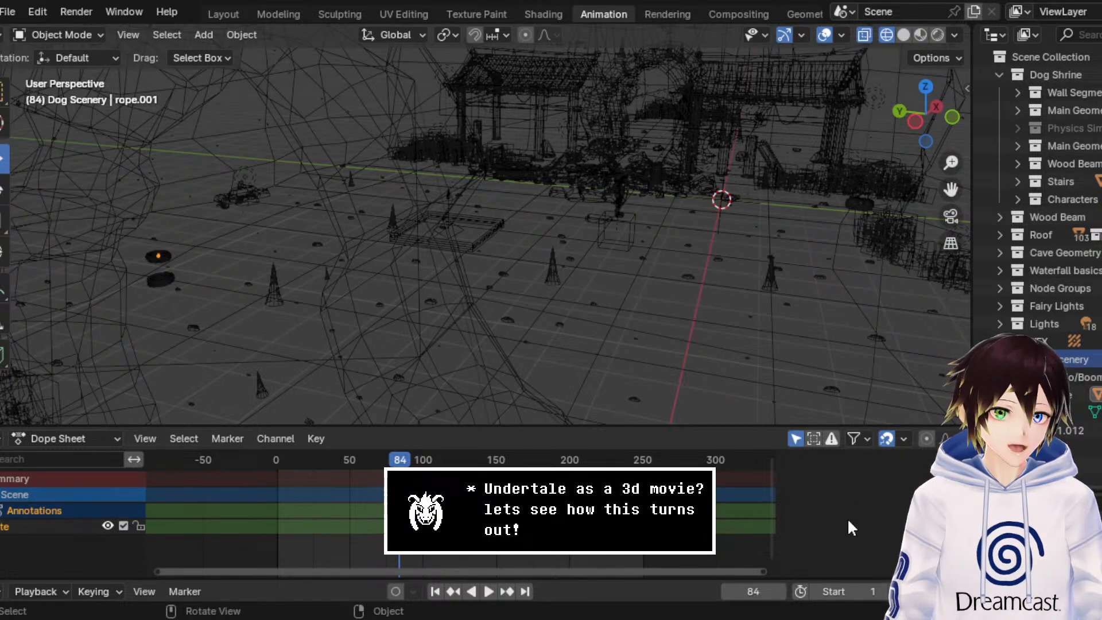
key(ctrl+s)
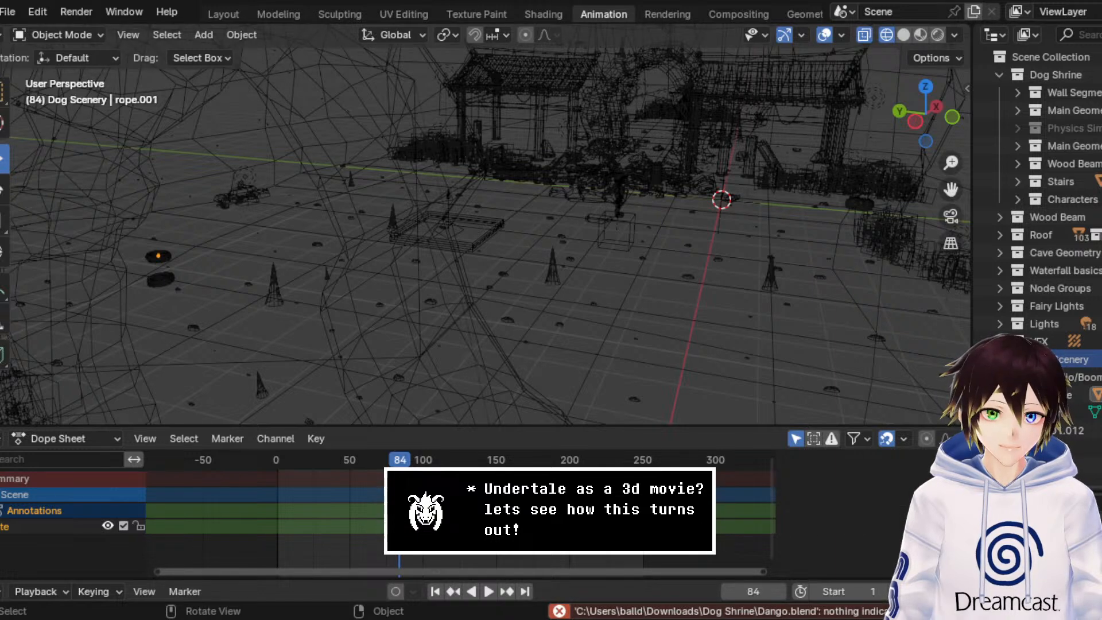
Step: Append the rope collection again by mistake and delete that extra collection with its hierarchy
click(8, 12)
mouse_move(89, 325)
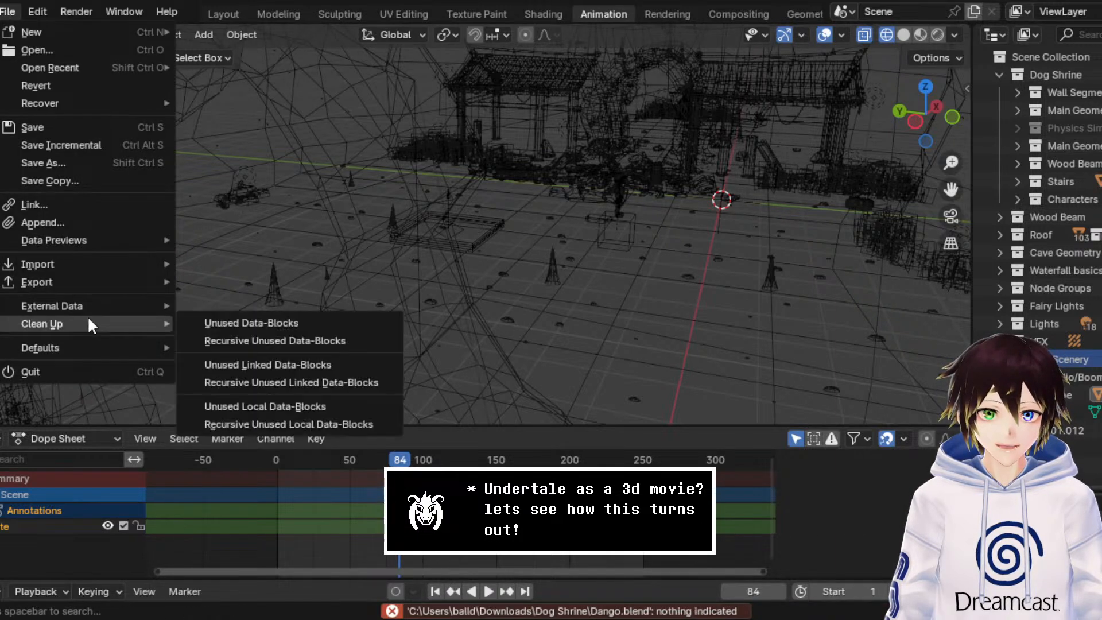
key(Escape)
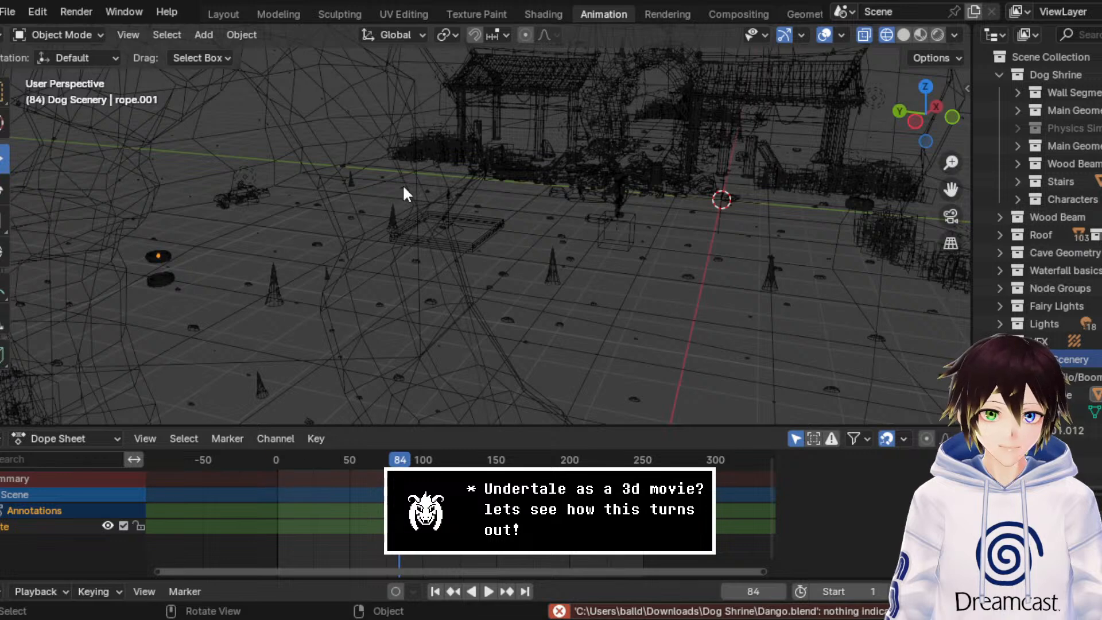
key(ctrl+z)
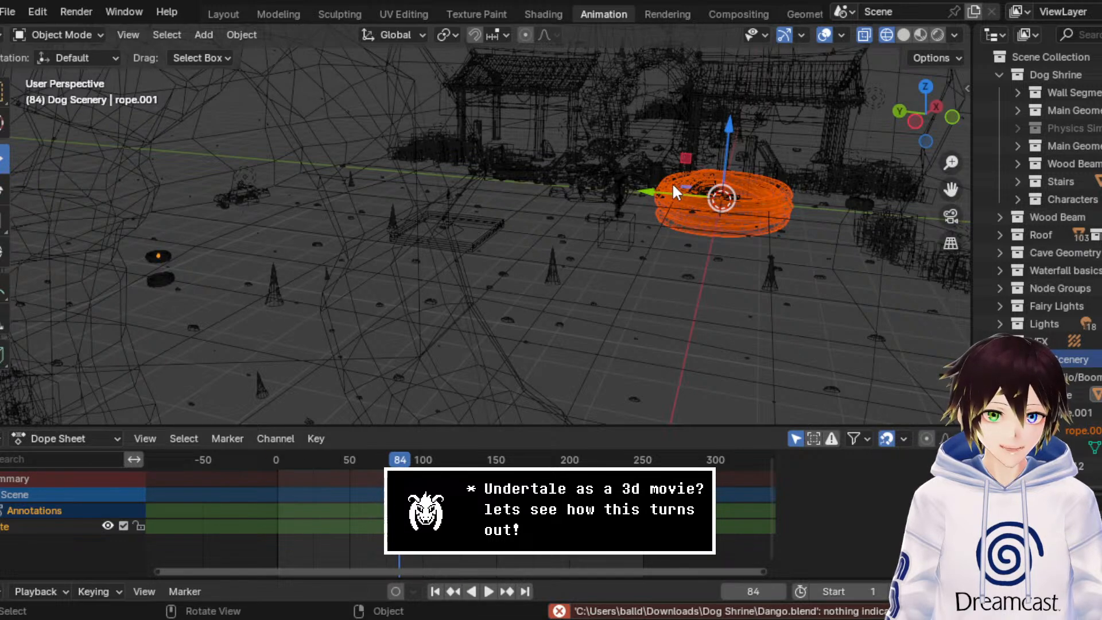
right_click(1069, 411)
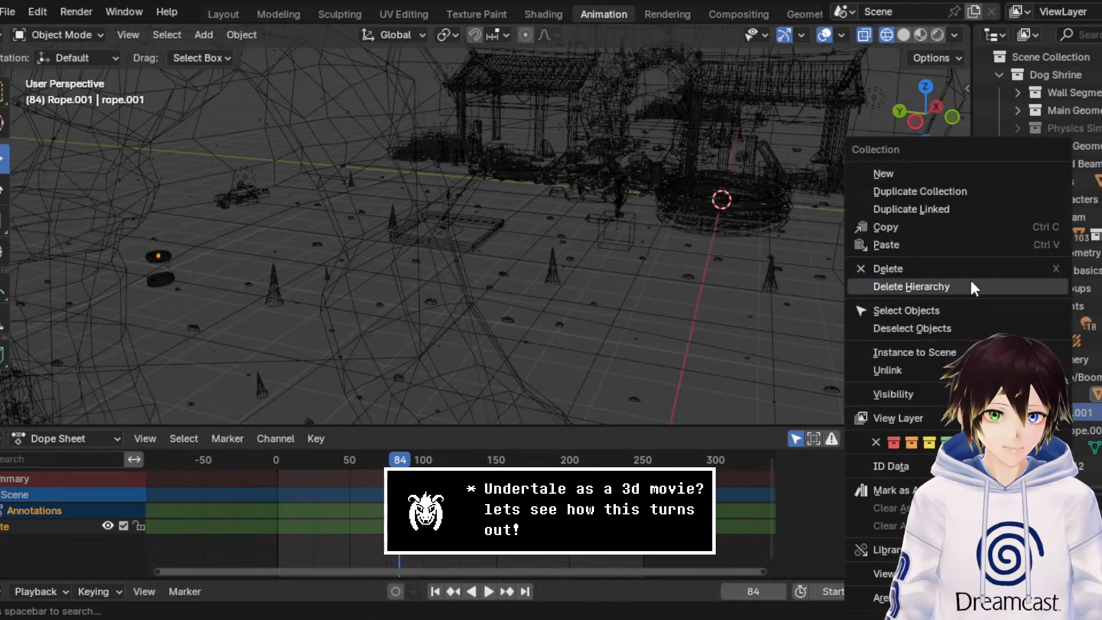
click(910, 287)
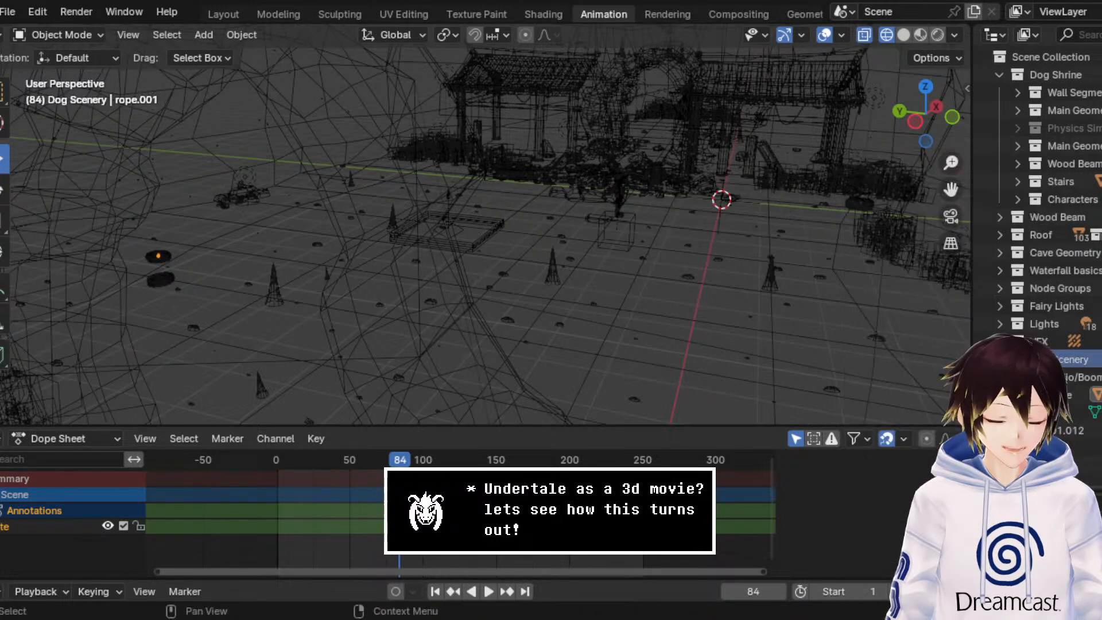
Step: Append the dango model into the Dog Scenery collection and select its dango_stake_geo object
click(9, 11)
mouse_move(88, 262)
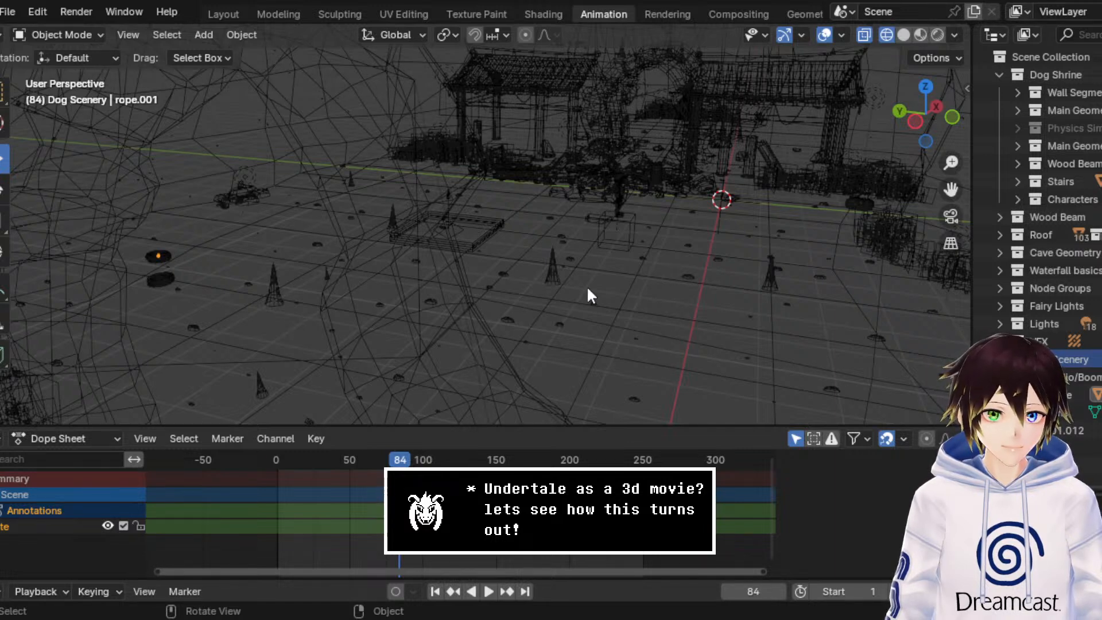
key(ctrl+v)
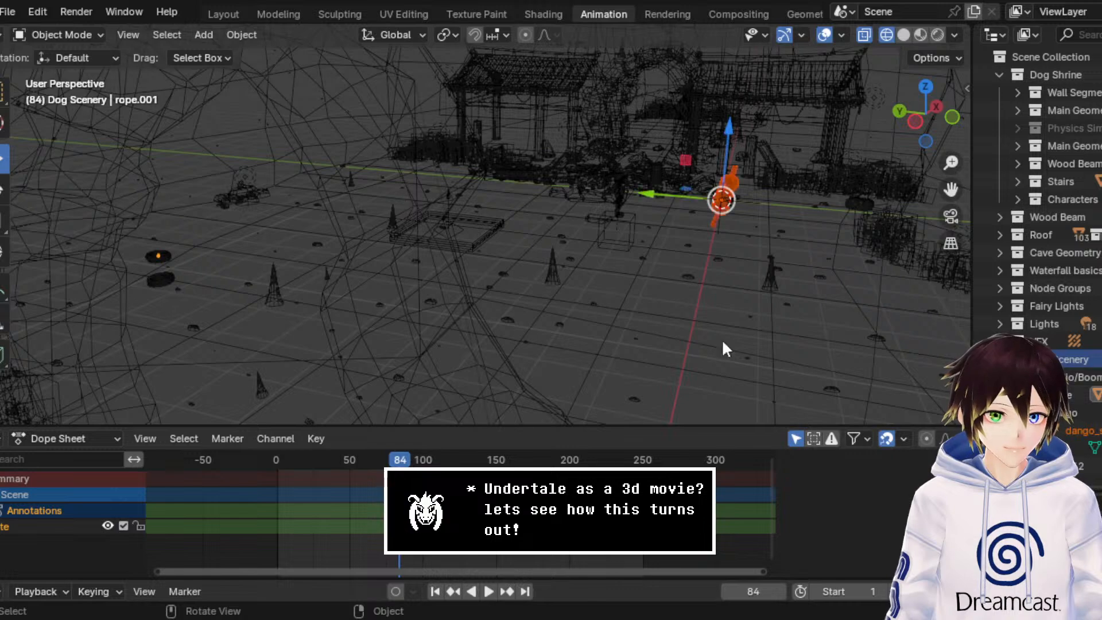
click(1090, 433)
middle_drag(586, 206, 583, 230)
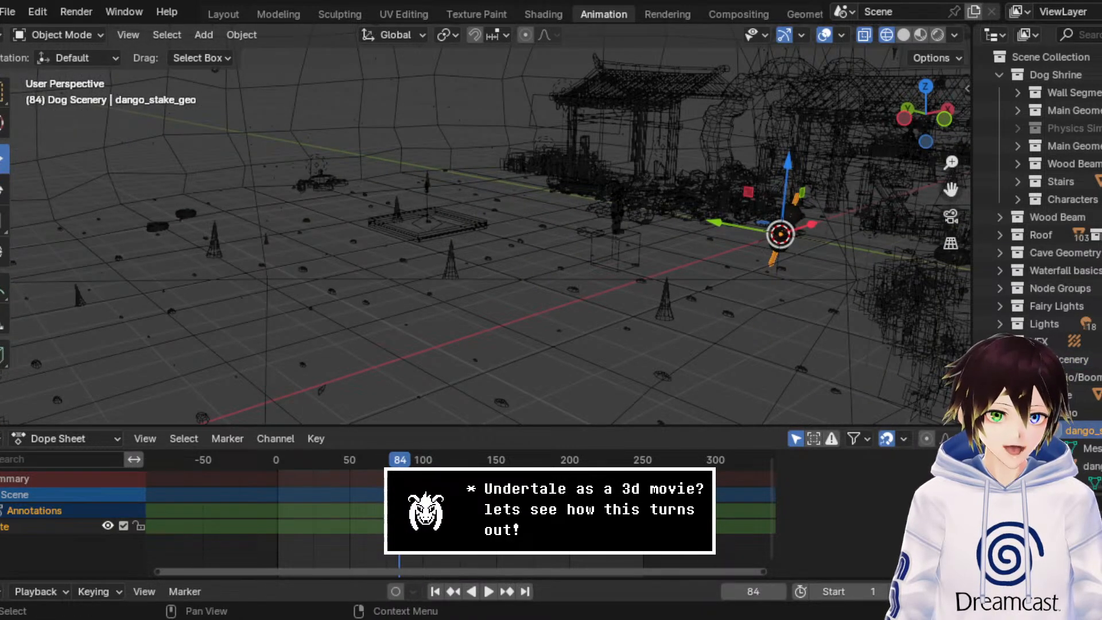
Step: Move the dango skewer along the X axis away from the world origin, onto open floor in front of the shrine
scroll(1078, 440, down, 2)
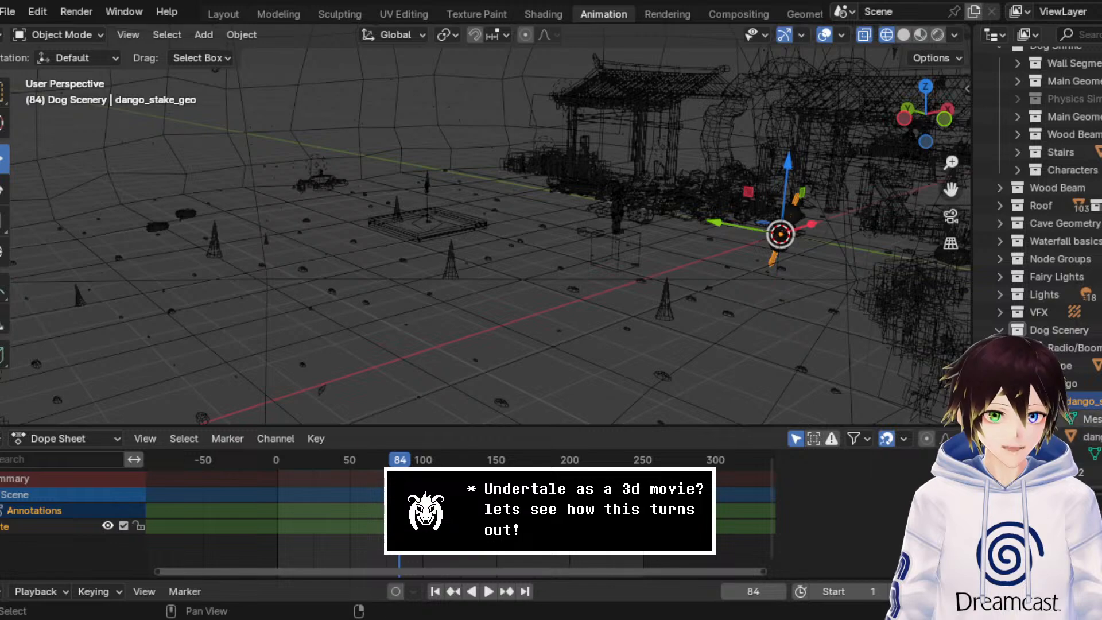
middle_drag(711, 302, 725, 308)
key(g)
key(x)
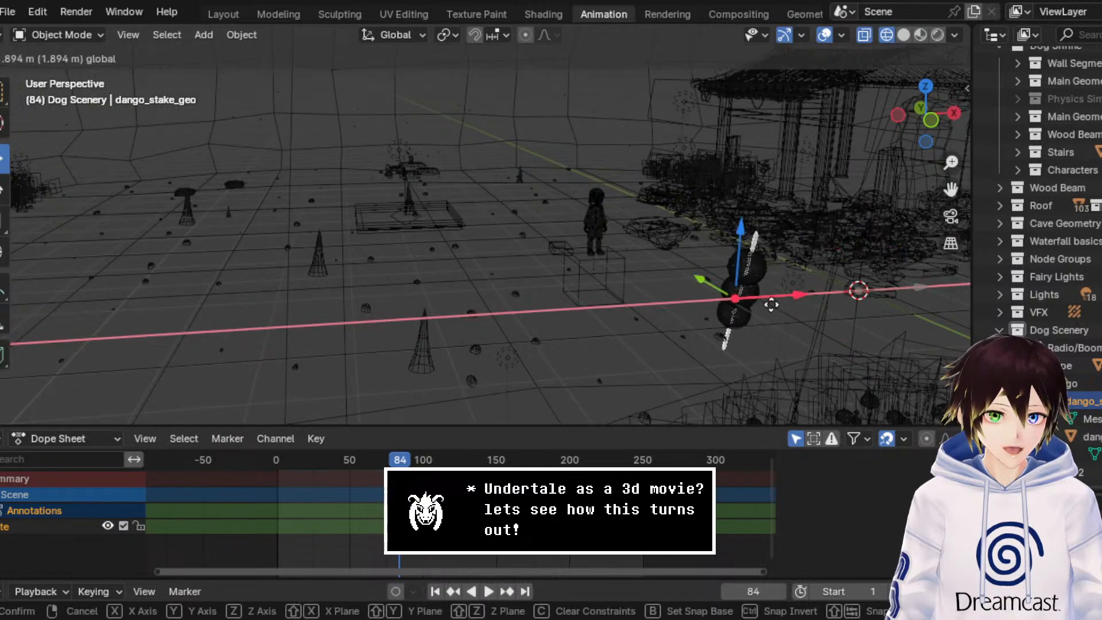
click(307, 280)
middle_drag(306, 279, 486, 240)
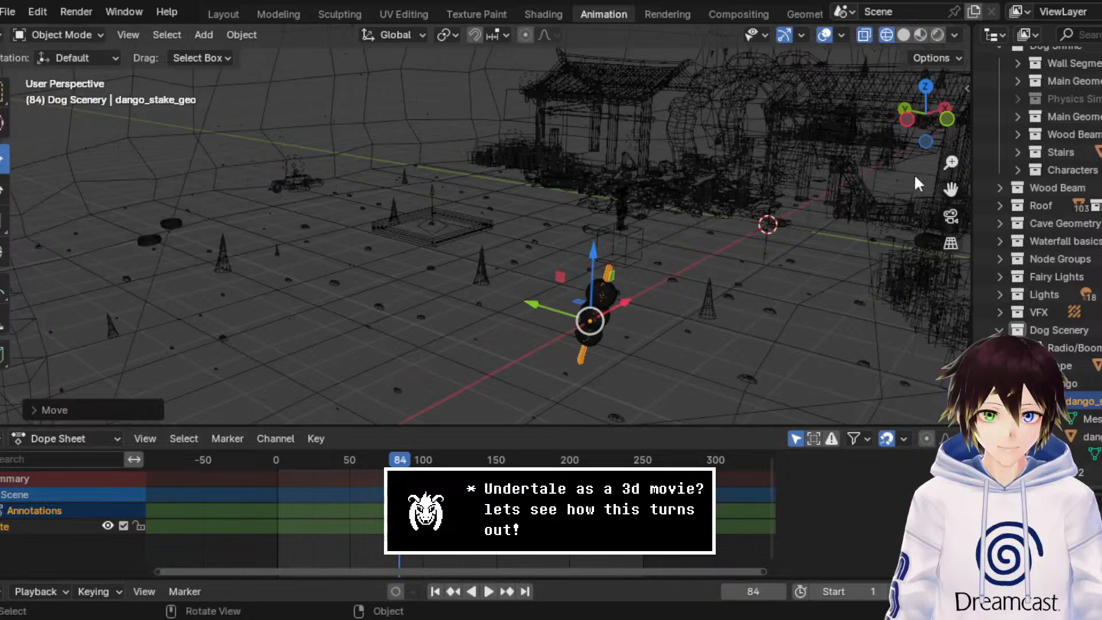
Step: Raise the dango skewer in the left view and move it sideways to stand beside the characters
click(906, 119)
drag(950, 190, 810, 249)
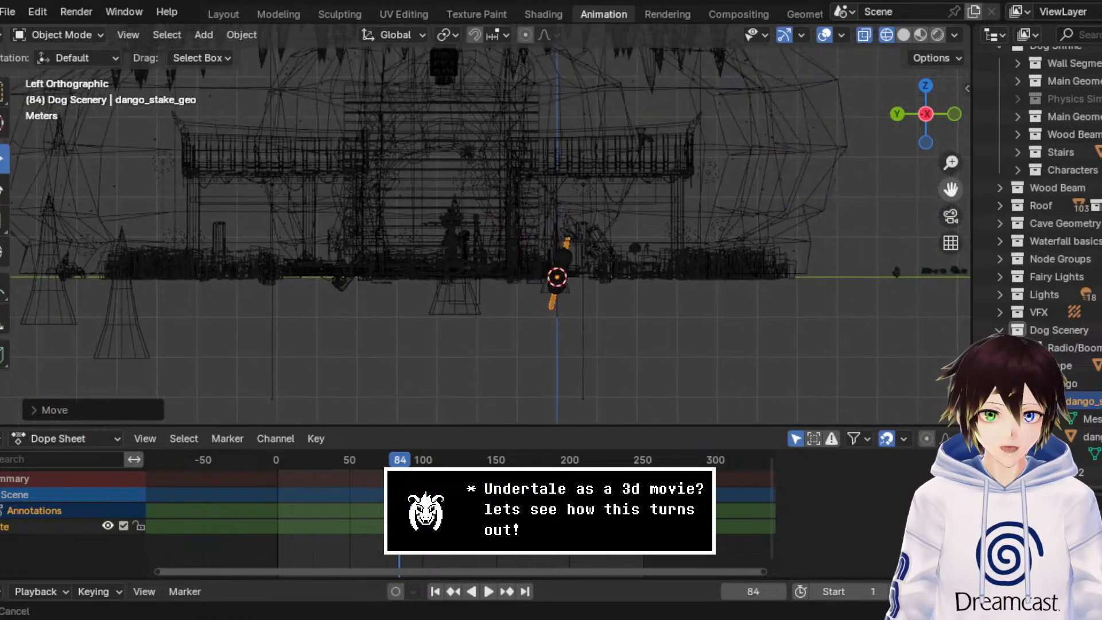
scroll(649, 291, up, 5)
key(g)
click(446, 232)
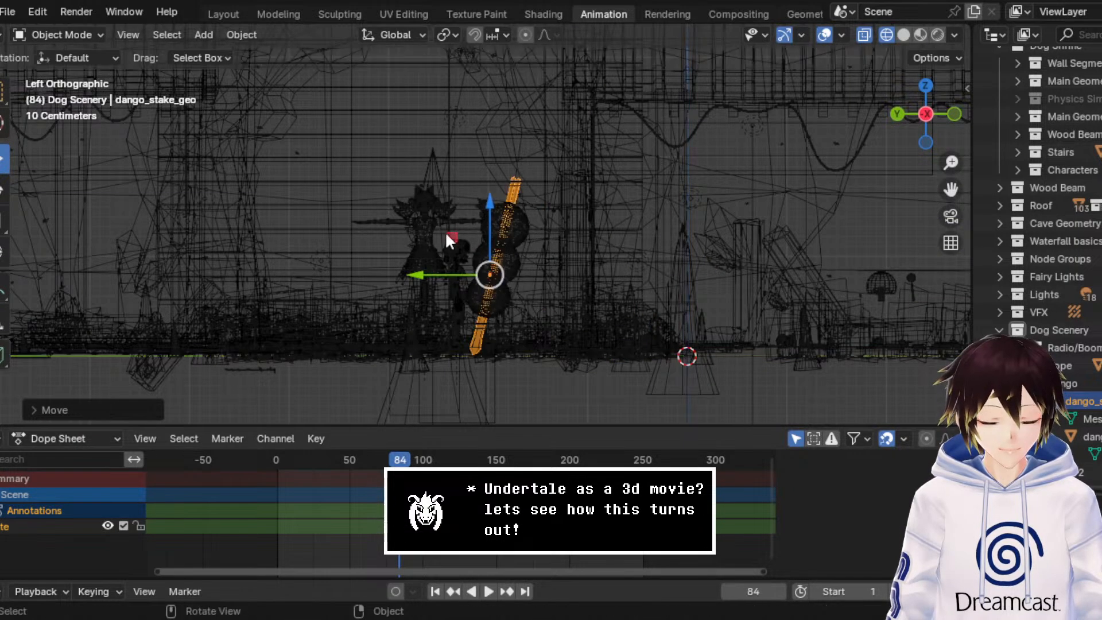
Step: Scale the dango skewer down to less than half its size, comparing it with the characters beside it
scroll(446, 232, up, 2)
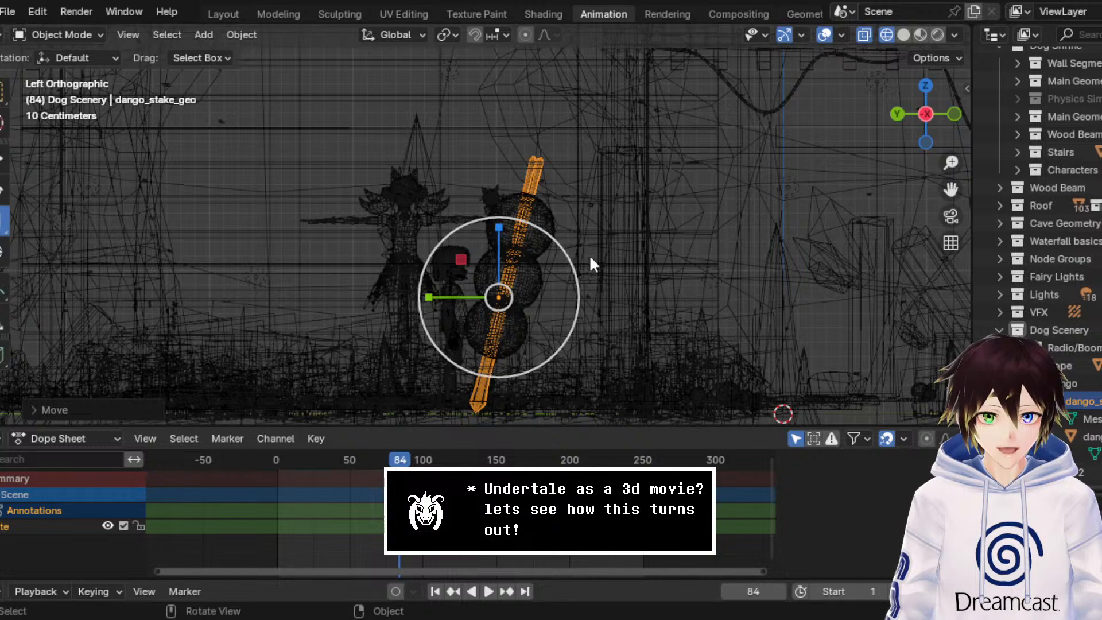
key(s)
click(530, 291)
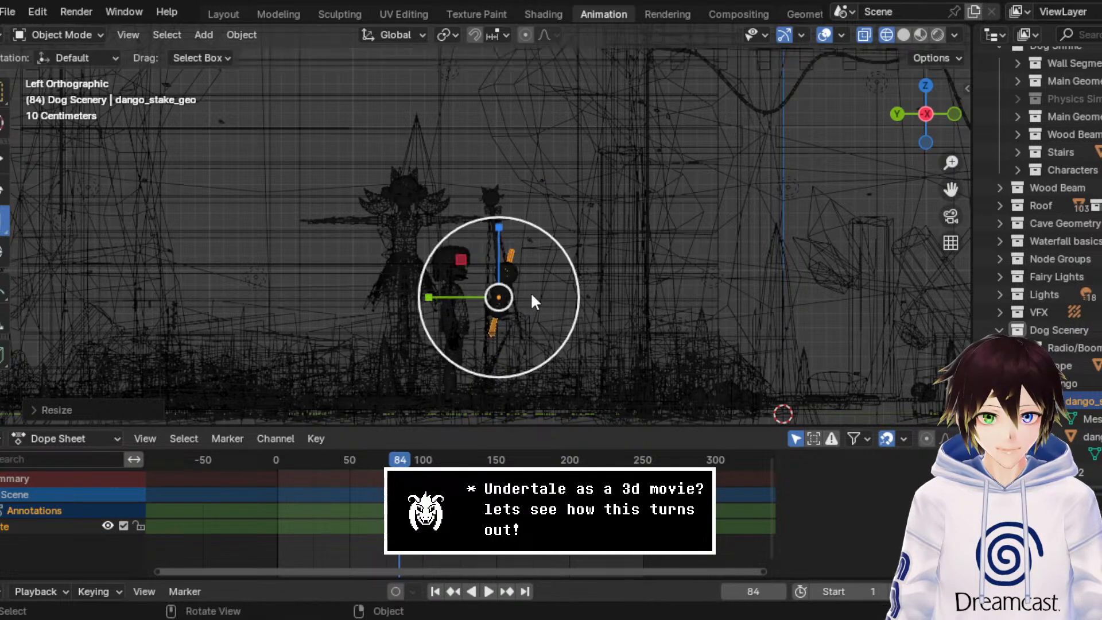
Step: Shrink the dango skewer to hand-held size and move it right beside the child character in the left view
drag(562, 246, 539, 268)
click(539, 271)
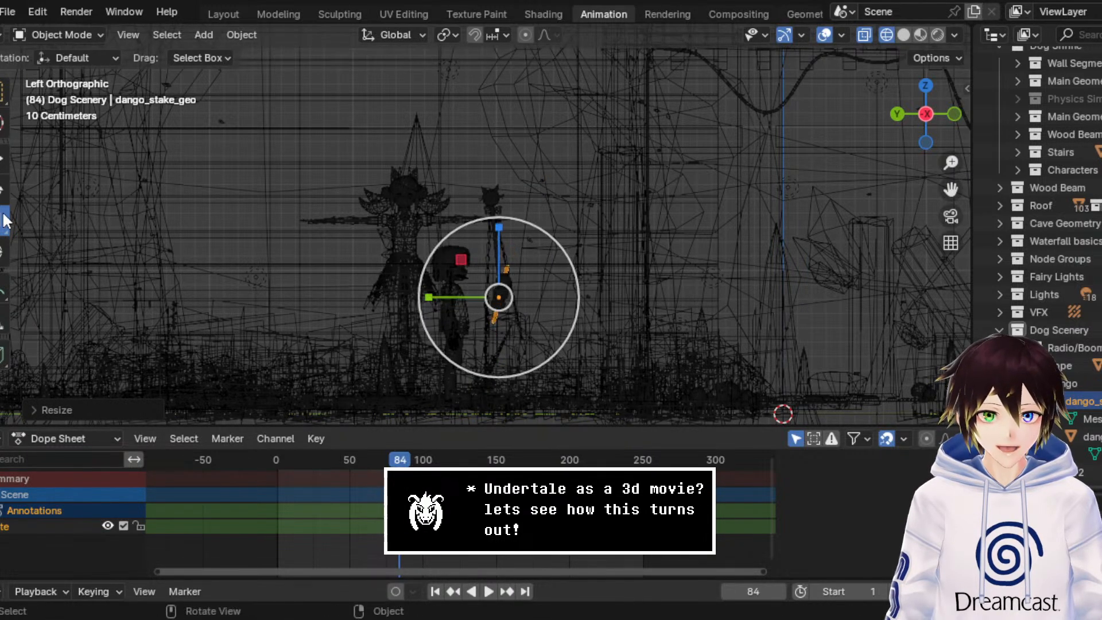
click(2, 160)
scroll(415, 278, up, 2)
shift+middle_drag(612, 364, 653, 250)
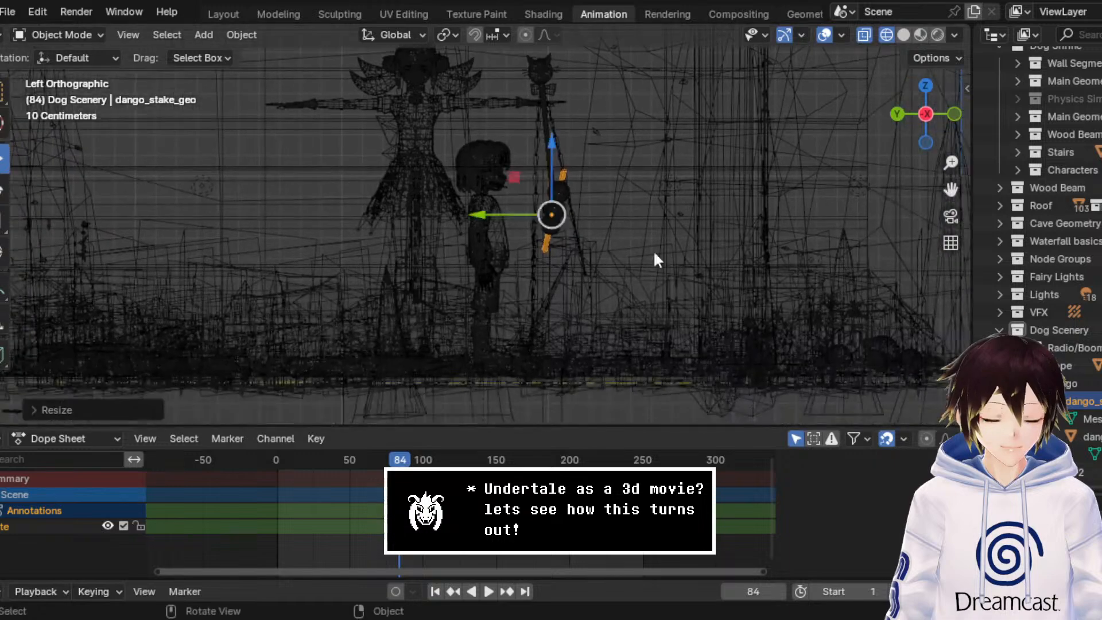
scroll(653, 250, up, 3)
drag(579, 172, 500, 230)
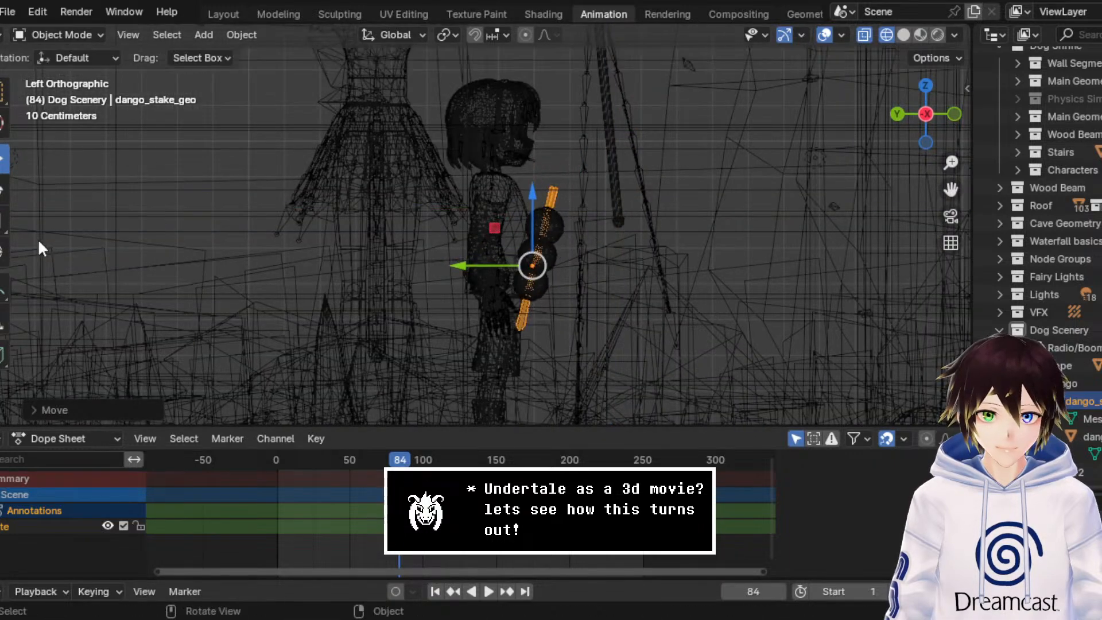
click(3, 221)
drag(587, 205, 565, 228)
Step: Switch the viewport to solid shading and reposition the dango skewer over the open cave floor
middle_drag(109, 177, 431, 264)
scroll(431, 264, down, 5)
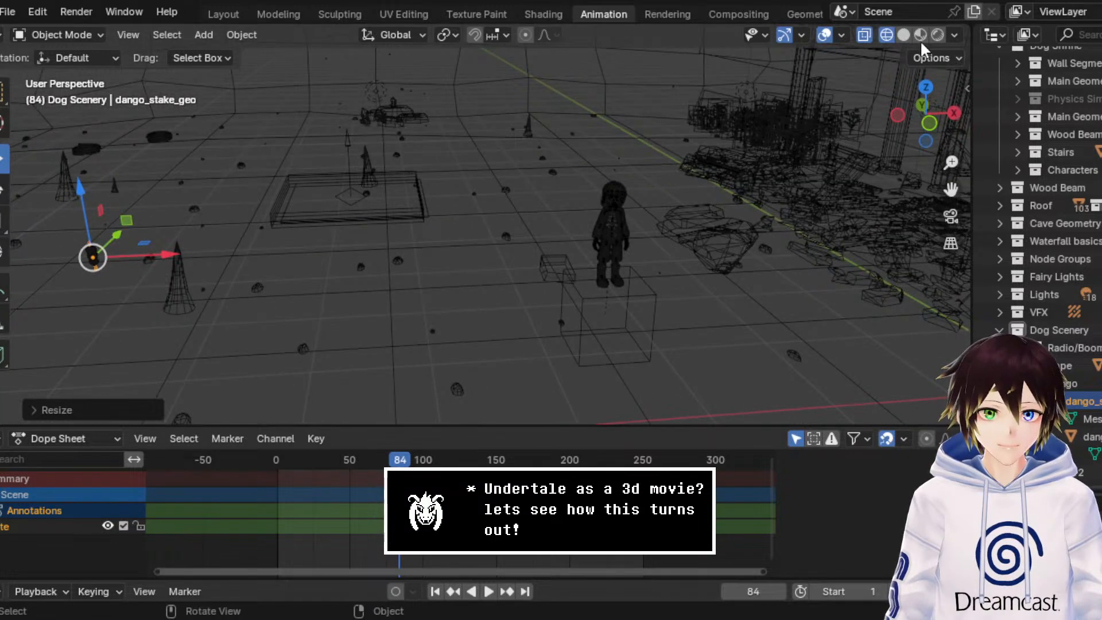
click(920, 35)
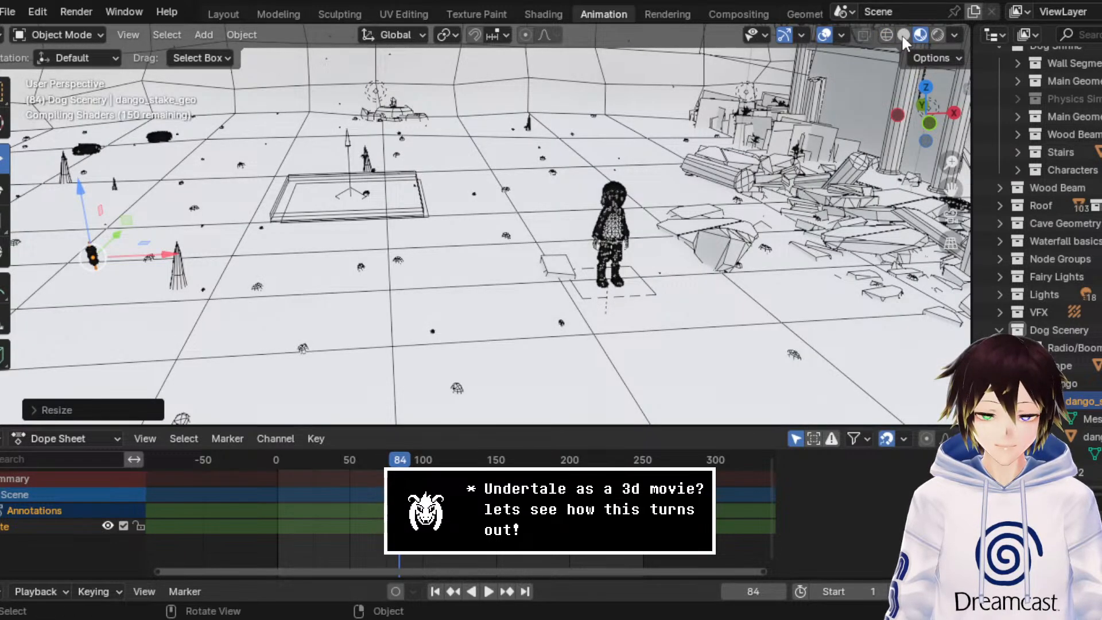
click(902, 34)
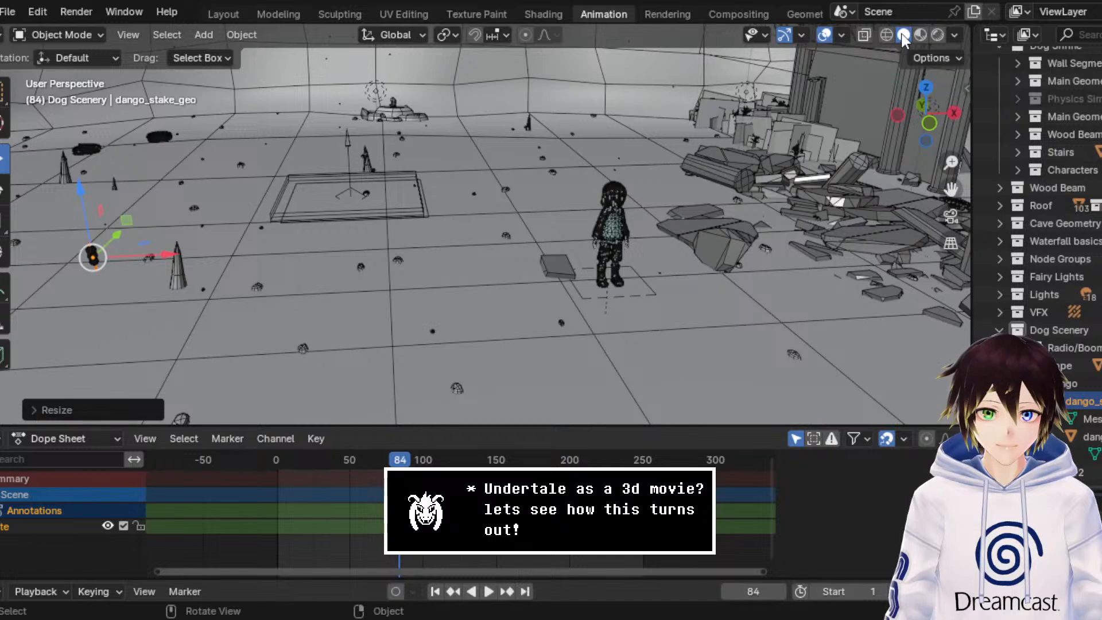
middle_drag(768, 225, 744, 244)
drag(709, 196, 395, 214)
mouse_move(396, 214)
middle_down()
mouse_move(345, 184)
mouse_move(386, 194)
middle_up()
middle_drag(263, 191, 531, 171)
middle_drag(926, 191, 618, 235)
scroll(354, 172, up, 2)
middle_drag(353, 172, 373, 181)
scroll(368, 184, up, 2)
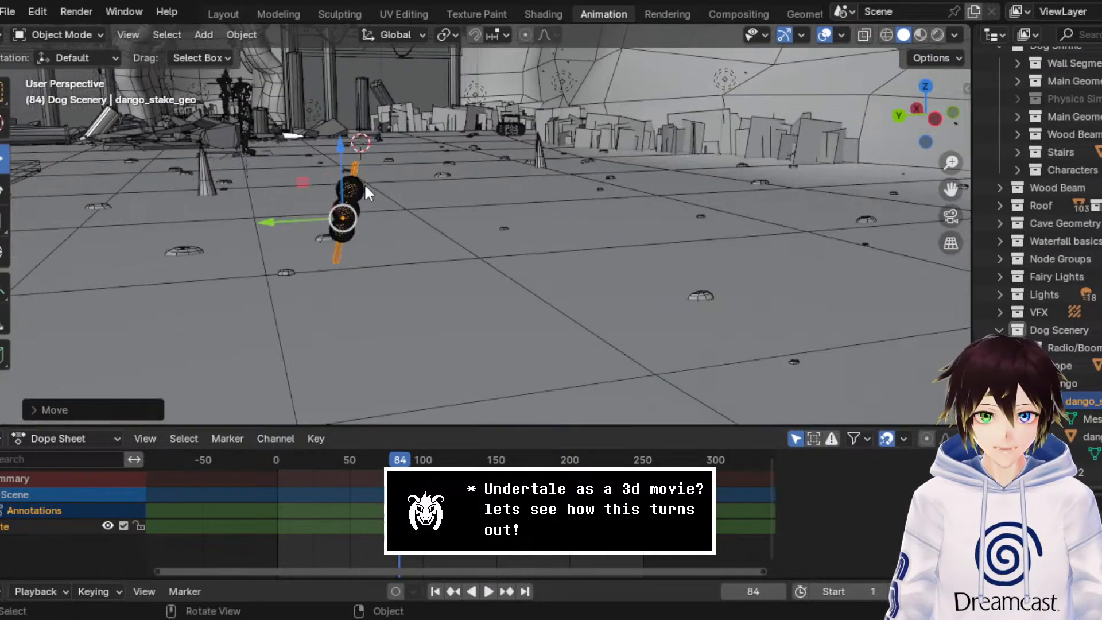
Step: Lower the dango skewer toward the cave floor and shift it along the Y axis
drag(343, 165, 521, 323)
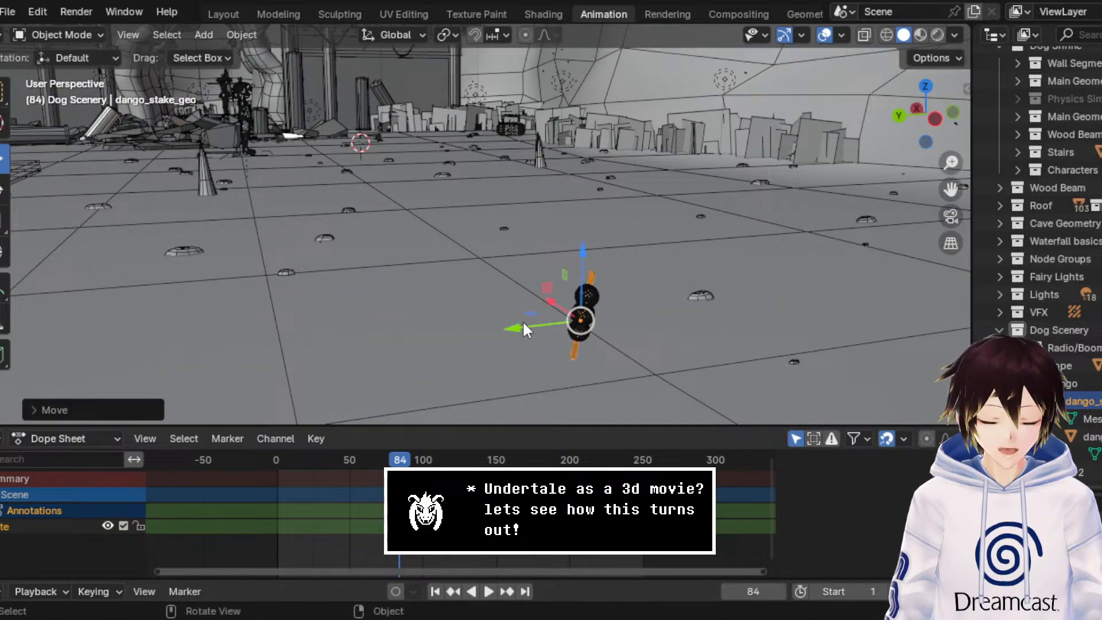
middle_drag(522, 322, 497, 302)
scroll(498, 301, down, 3)
scroll(497, 299, up, 5)
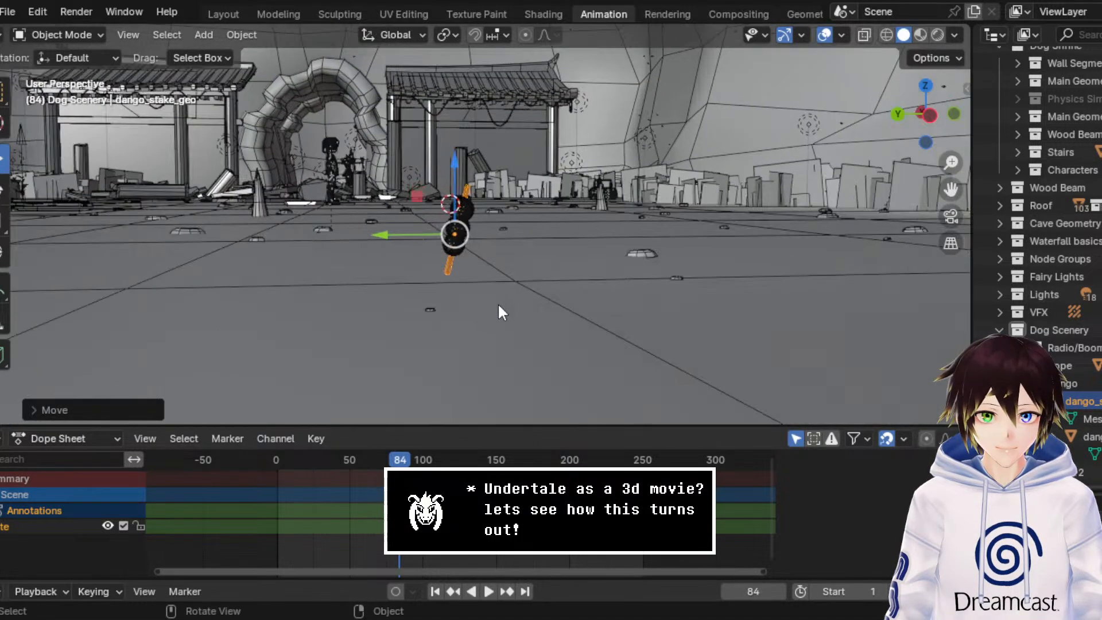
drag(433, 182, 433, 190)
drag(393, 254, 611, 236)
scroll(611, 236, down, 6)
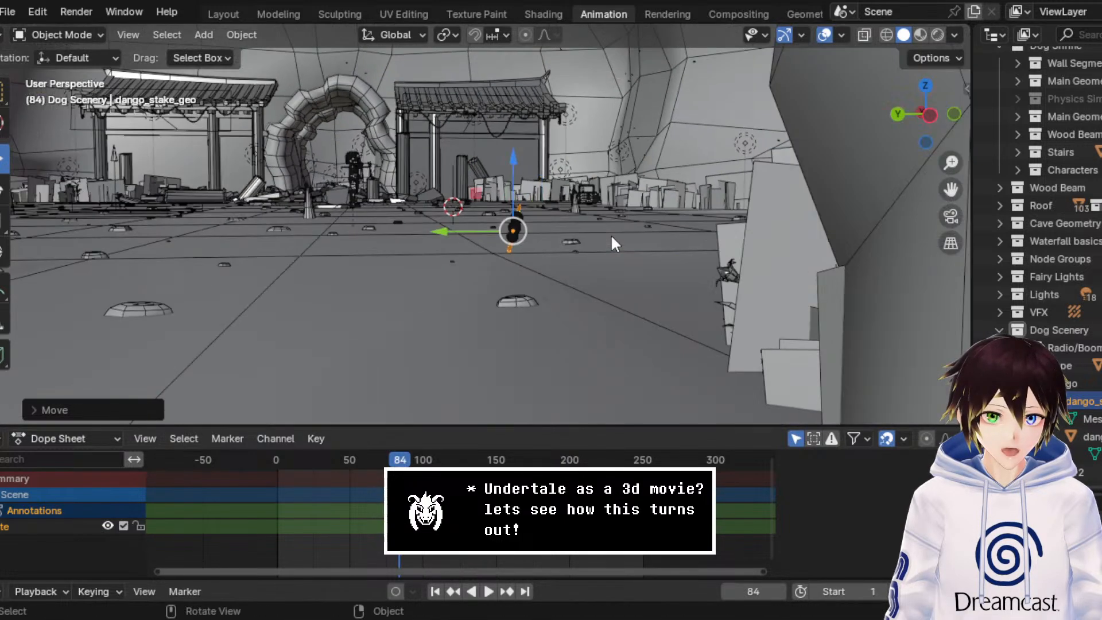
middle_drag(611, 231, 621, 231)
scroll(595, 231, up, 5)
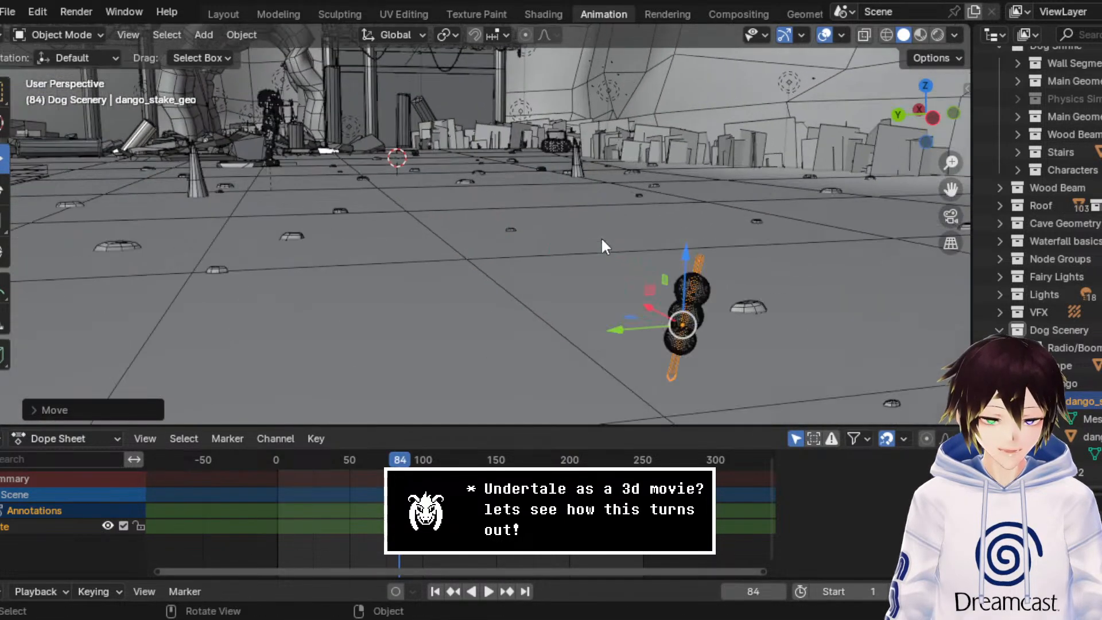
Step: Slide the dango skewer along the Y axis to stand beside the small rock on the cave floor
drag(950, 188, 594, 126)
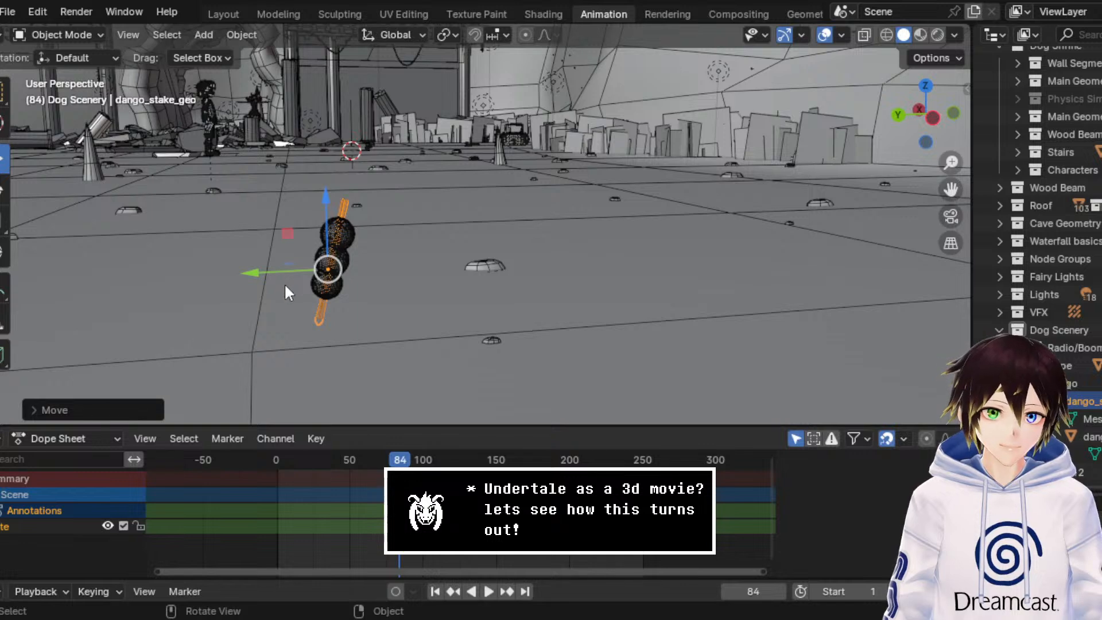
drag(278, 269, 387, 265)
scroll(402, 262, up, 1)
middle_drag(402, 262, 408, 259)
drag(482, 212, 485, 222)
scroll(437, 310, down, 6)
scroll(436, 284, down, 1)
middle_drag(435, 278, 431, 283)
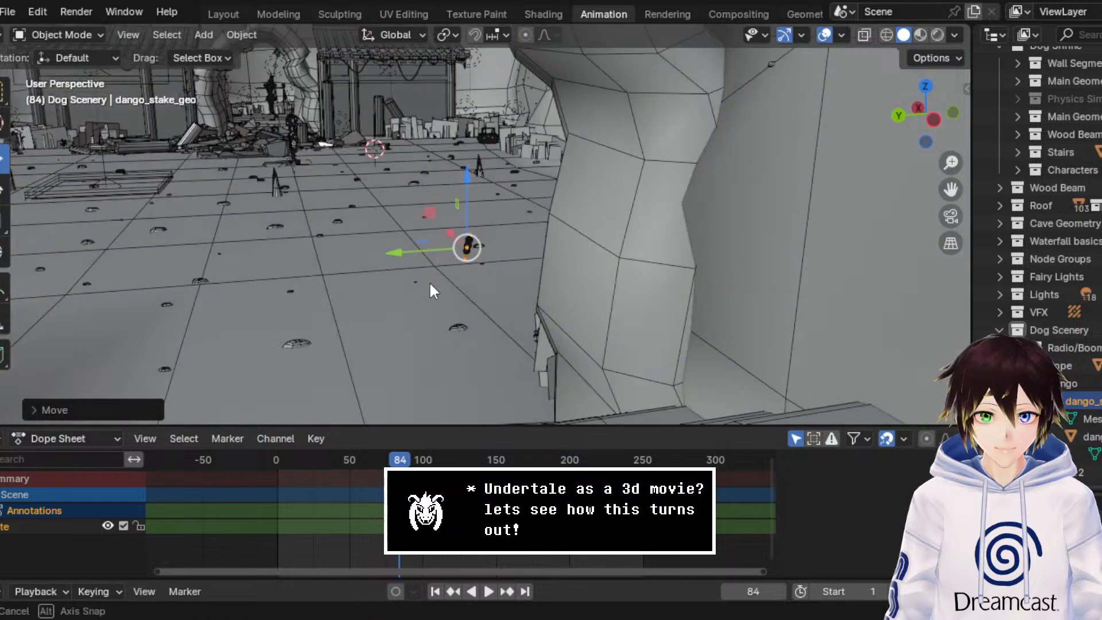
scroll(435, 282, up, 1)
scroll(435, 283, up, 1)
scroll(494, 340, up, 5)
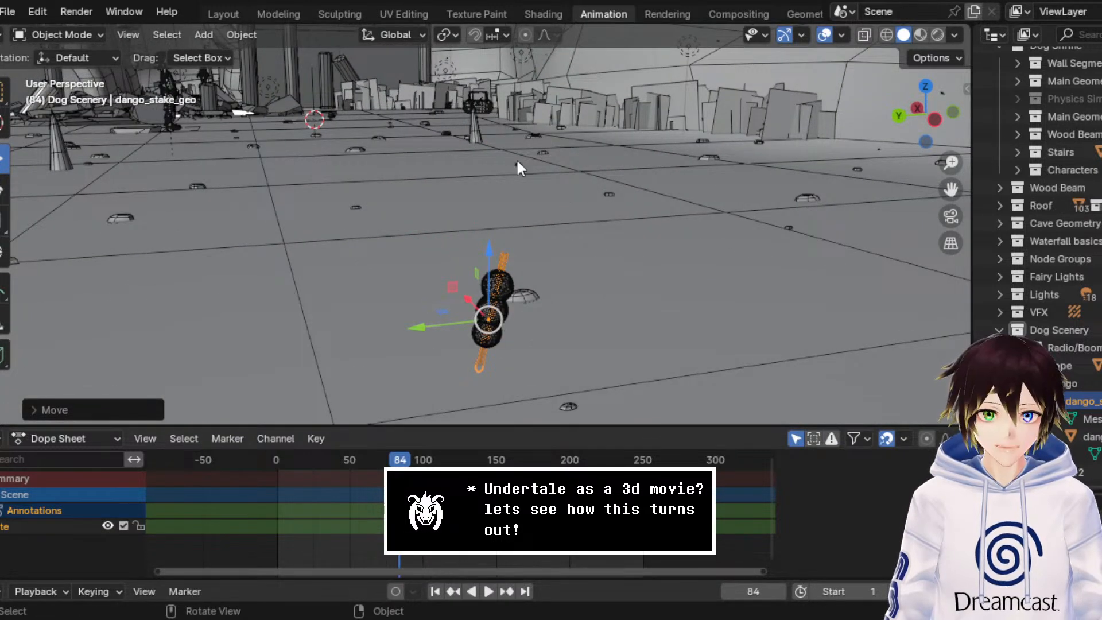
Step: Collapse the Dango collection and paste the table model into the Dog Scenery collection
click(1017, 384)
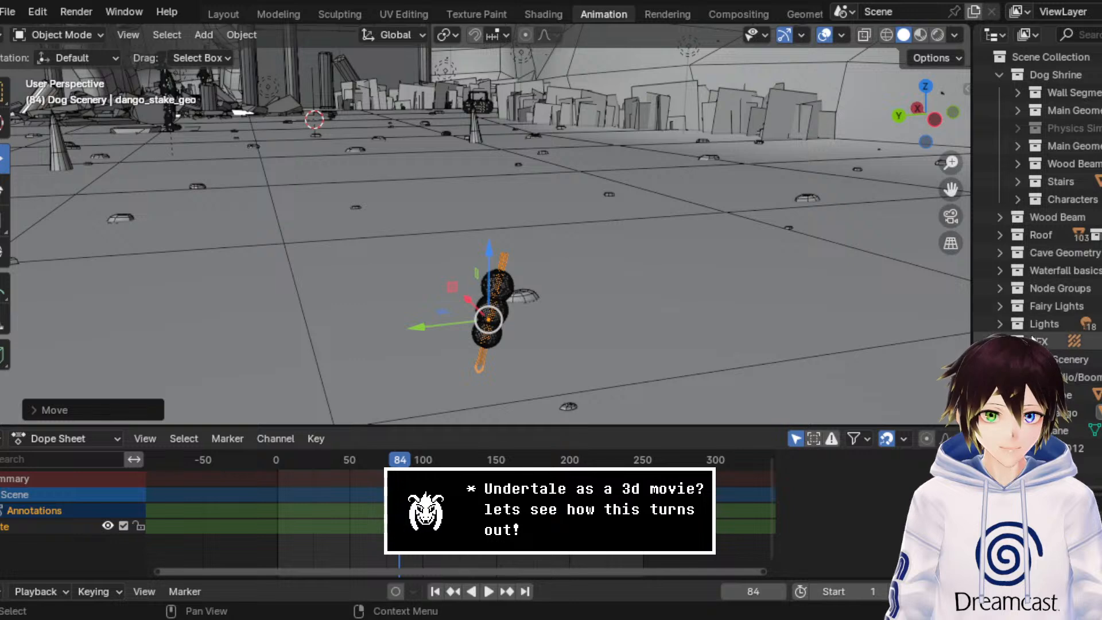
click(1060, 359)
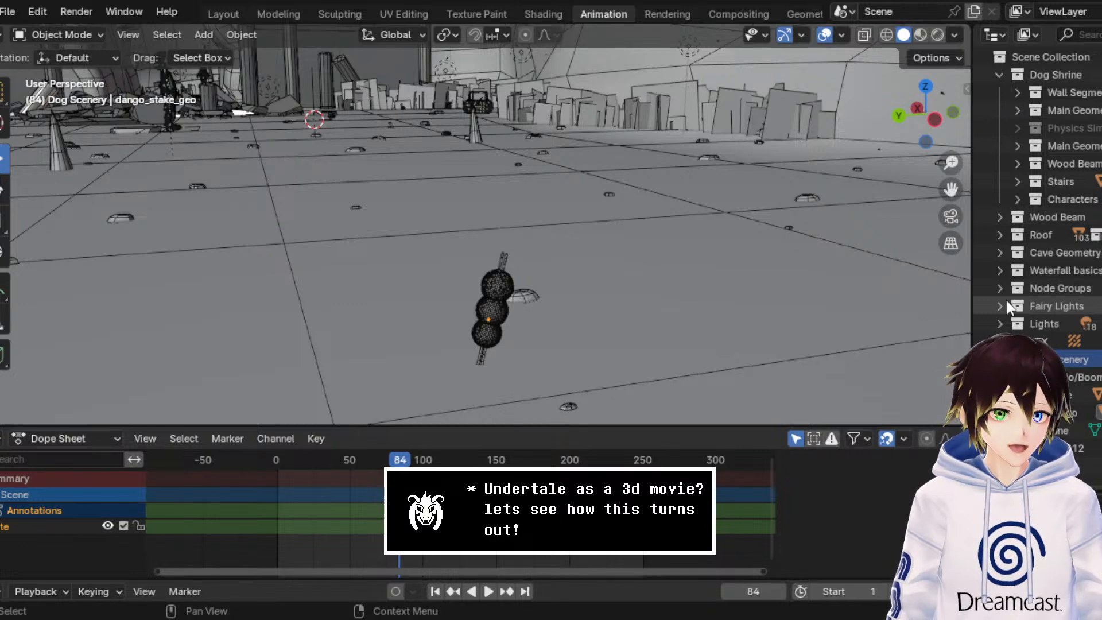
click(20, 13)
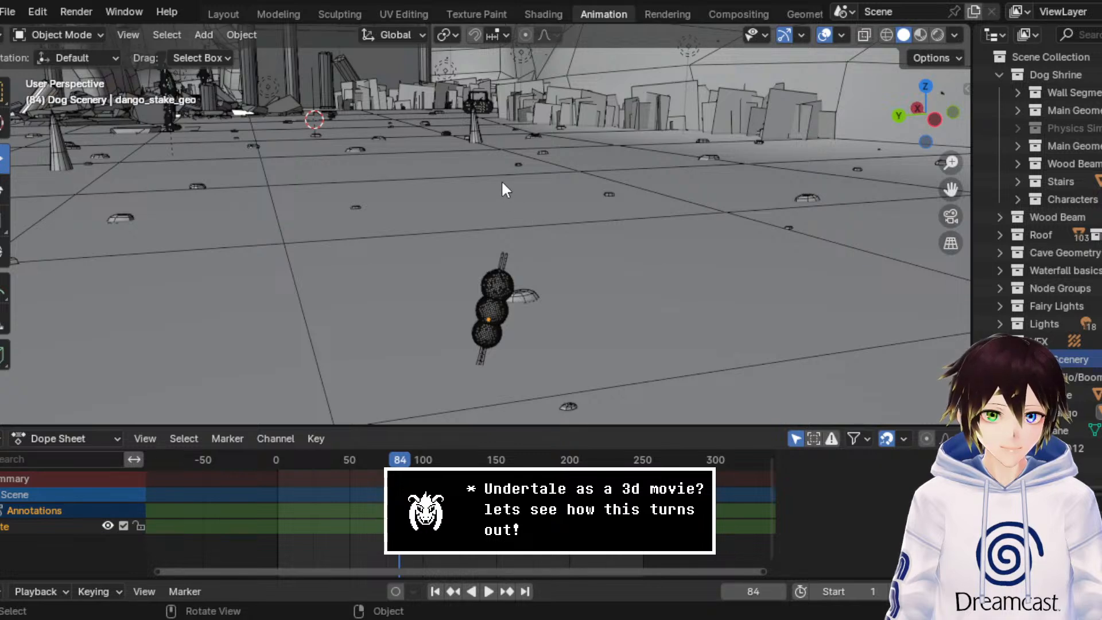
key(ctrl+v)
scroll(1026, 343, down, 2)
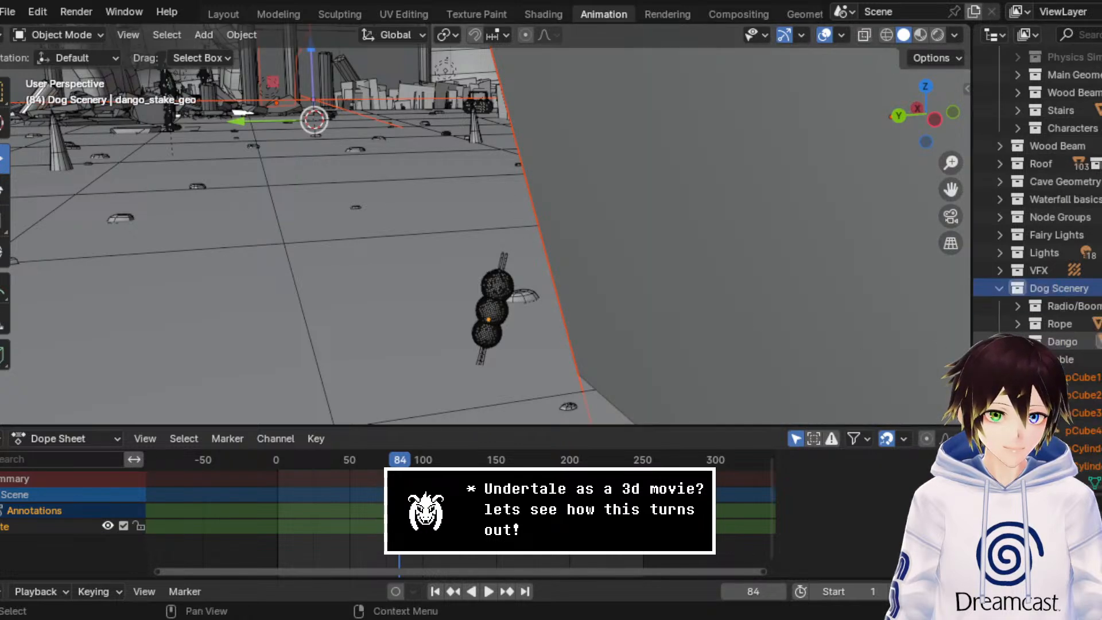
scroll(1027, 342, down, 2)
Step: Show the front view in wireframe and scale the oversized table down considerably
key(KP_Decimal)
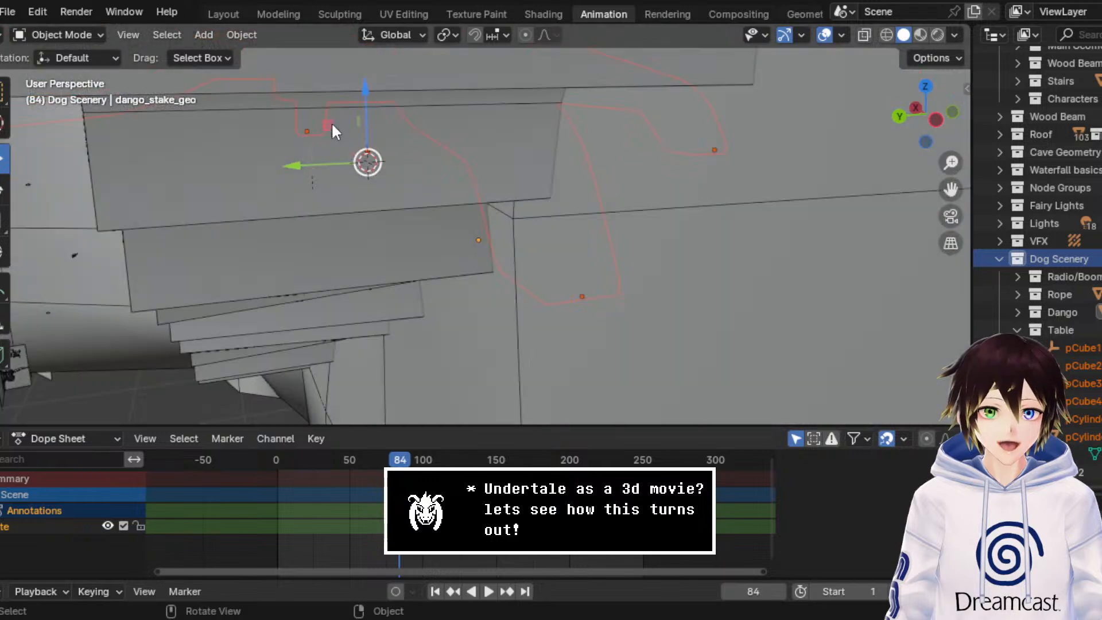
key(Home)
click(942, 123)
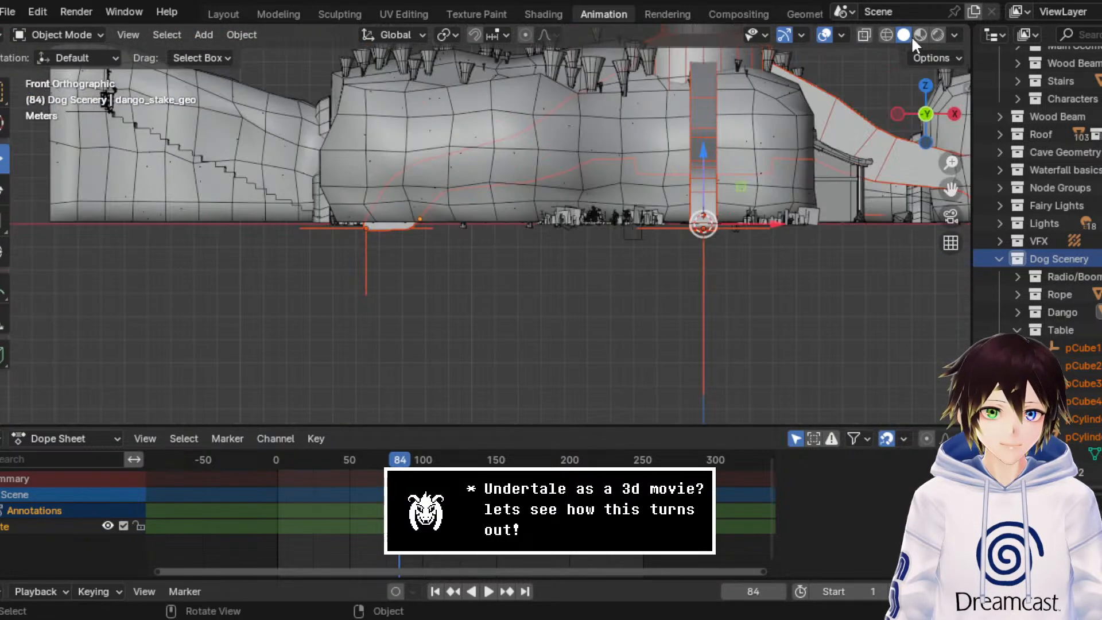
click(885, 34)
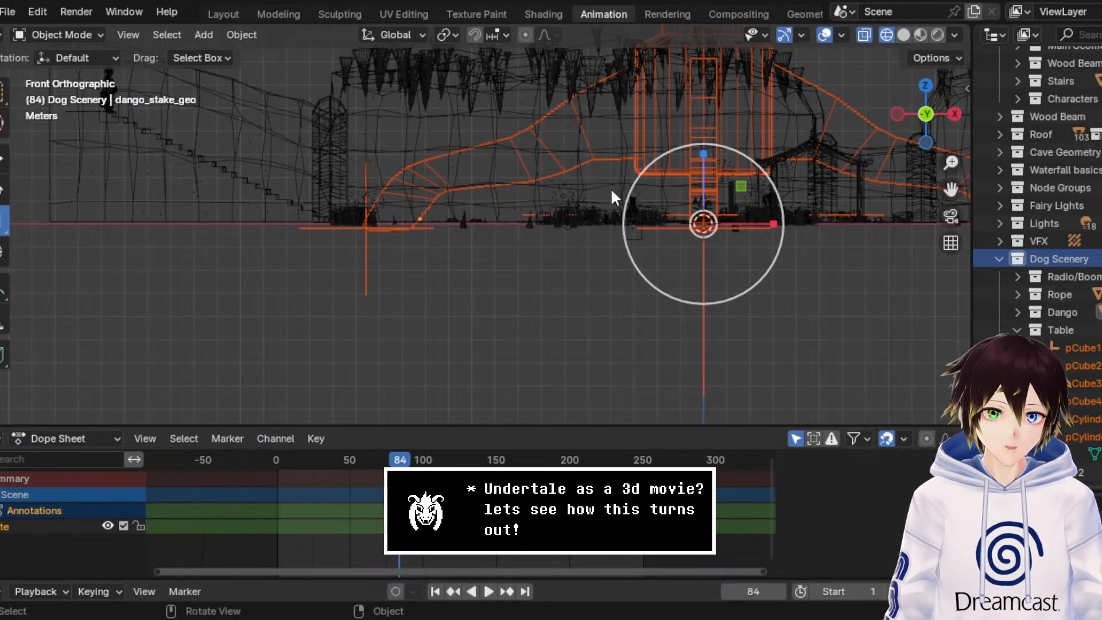
key(s)
click(744, 166)
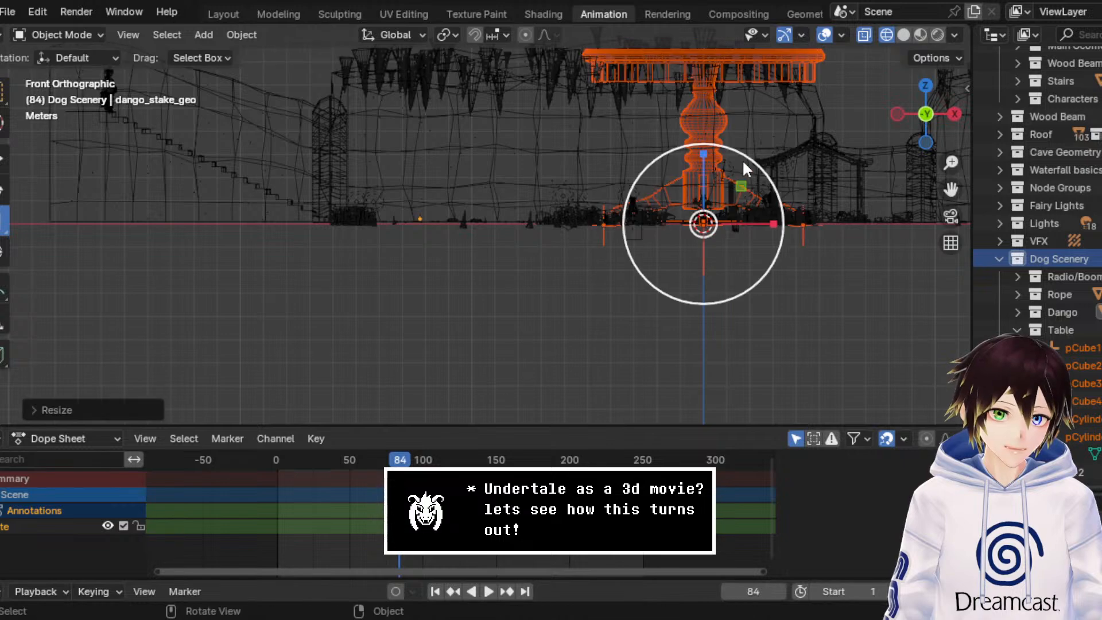
key(s)
click(724, 187)
Step: Scale the table down further until its top sits well below the child character's head height
scroll(724, 188, up, 3)
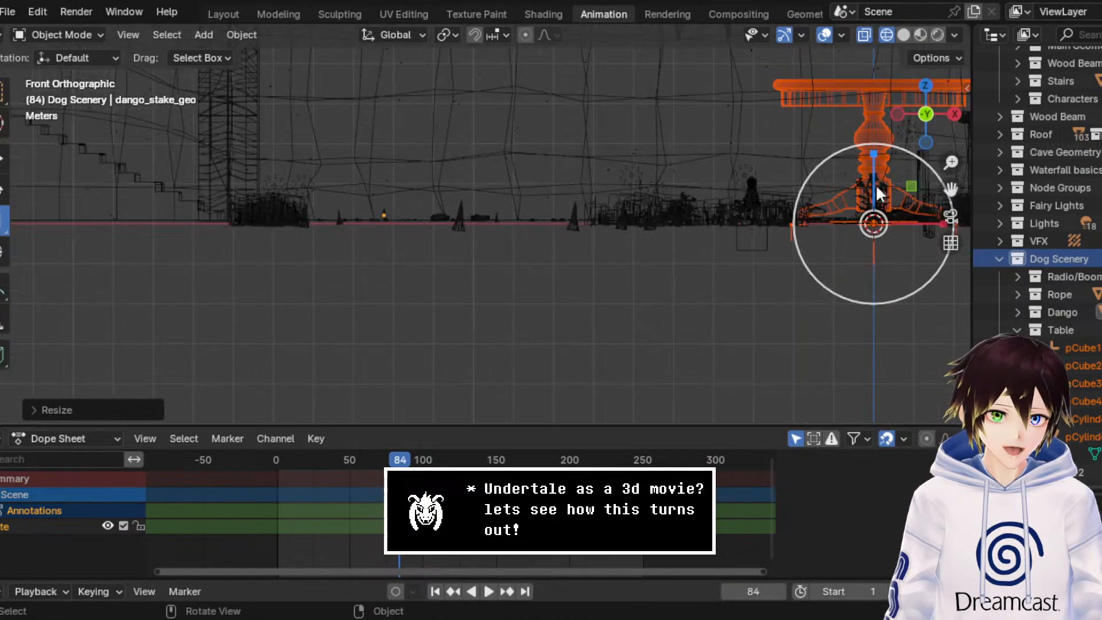
drag(947, 189, 635, 226)
scroll(701, 203, up, 4)
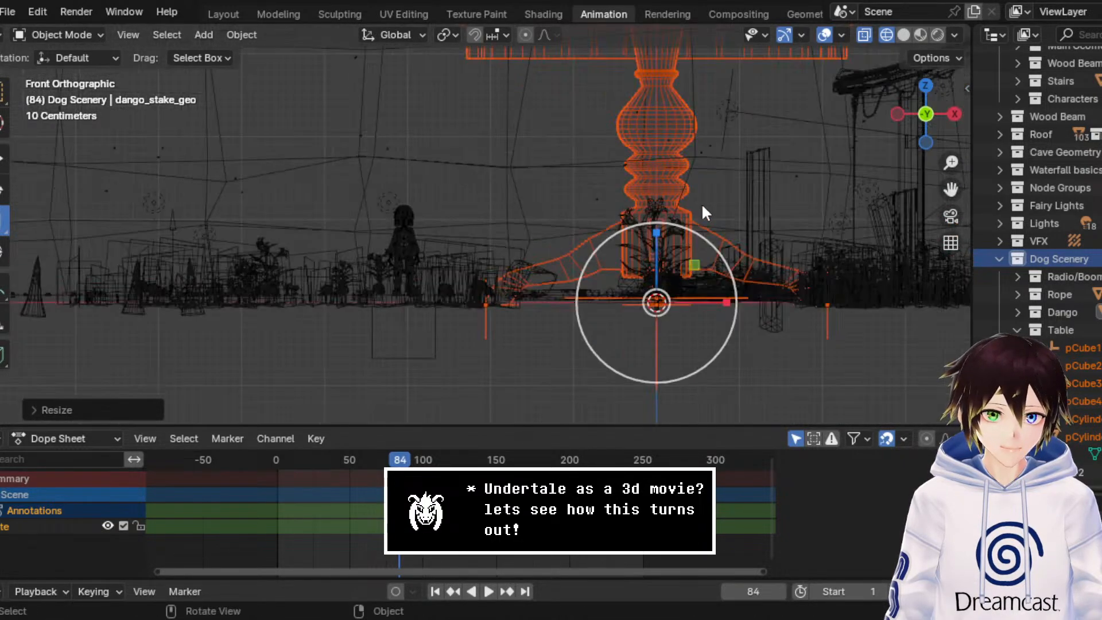
key(s)
right_click(682, 226)
key(s)
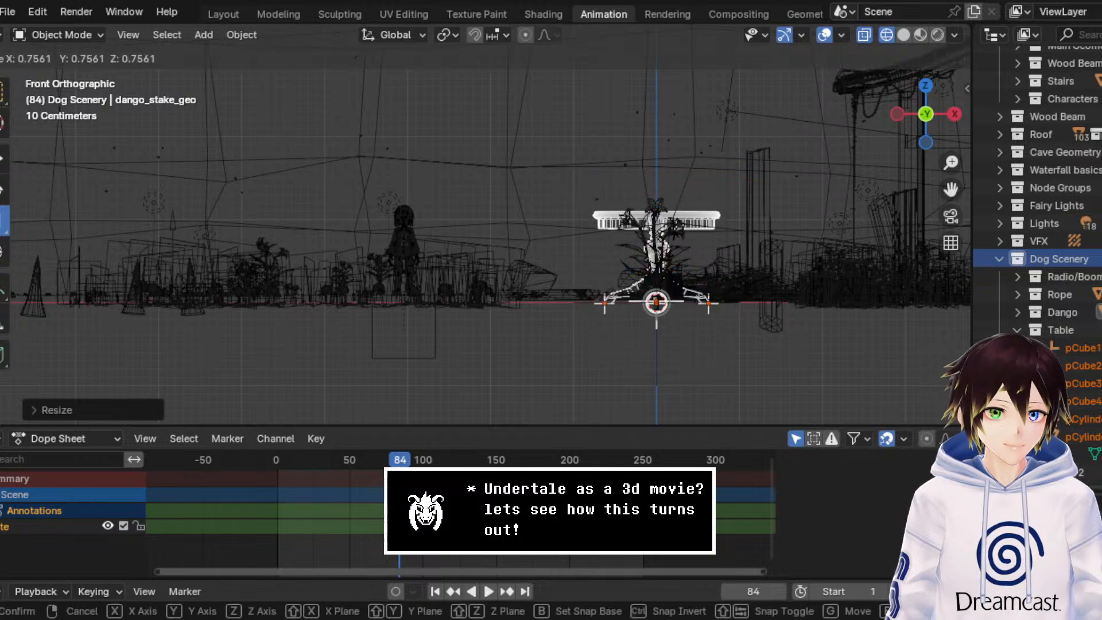
click(681, 269)
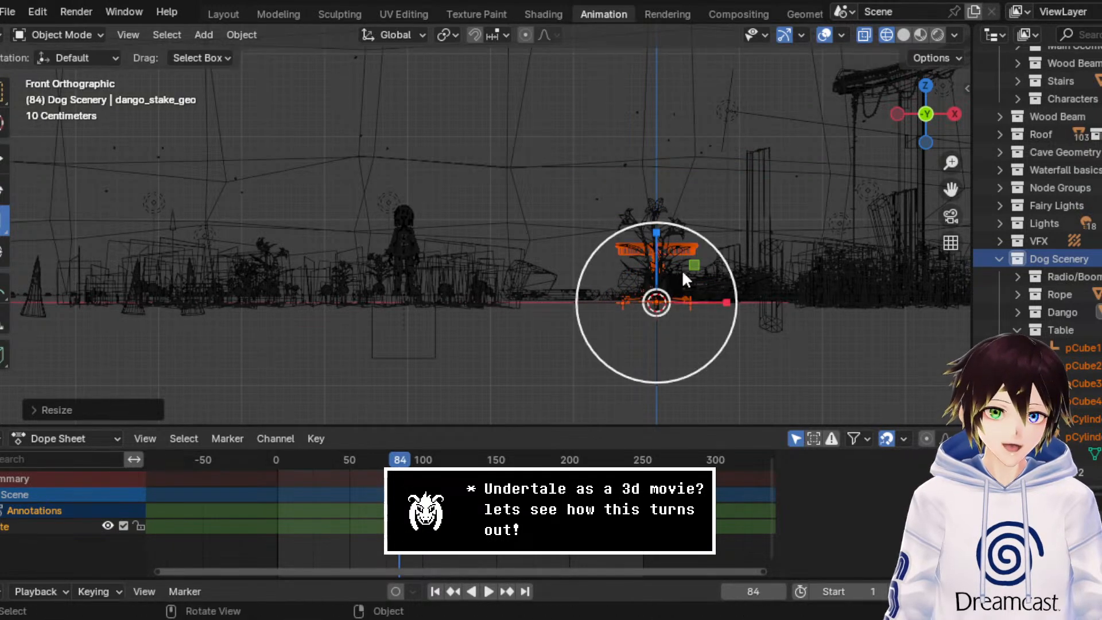
key(s)
key(Escape)
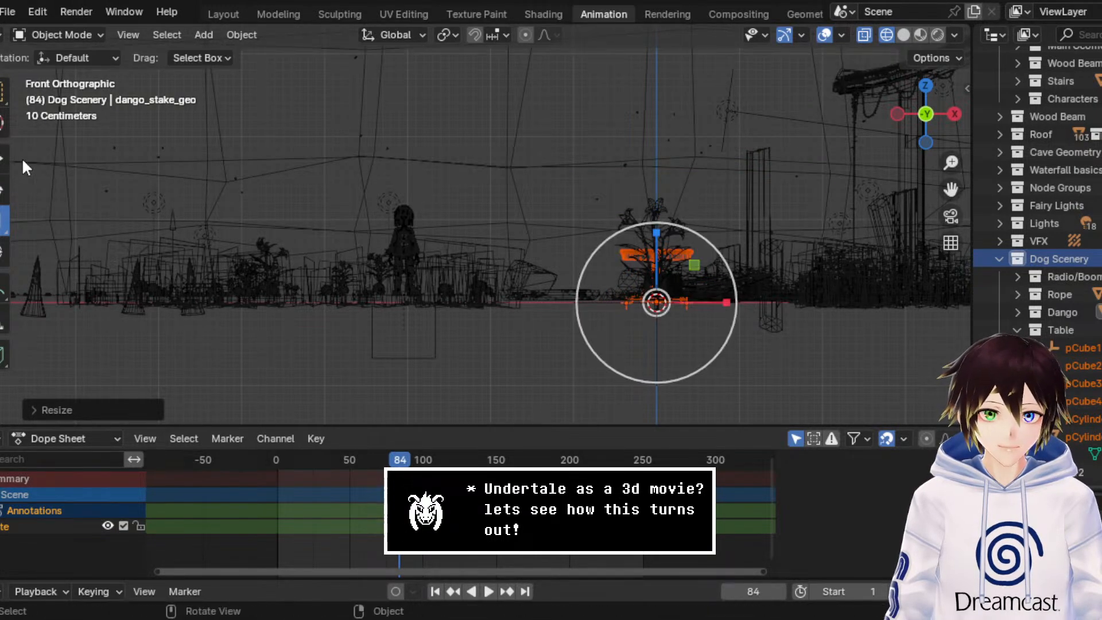
Step: Move the table along the X axis from the world origin to the far end of the cave near the dango
middle_drag(316, 137, 332, 222)
scroll(482, 195, down, 8)
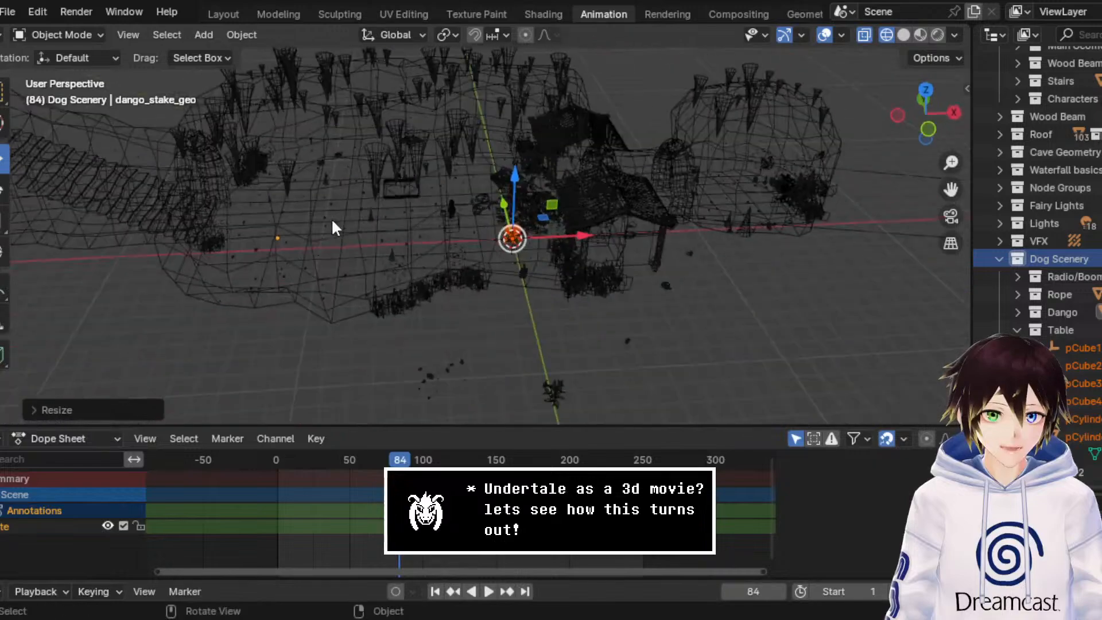
drag(583, 235, 319, 253)
middle_drag(320, 253, 628, 221)
drag(951, 190, 780, 132)
scroll(755, 224, up, 3)
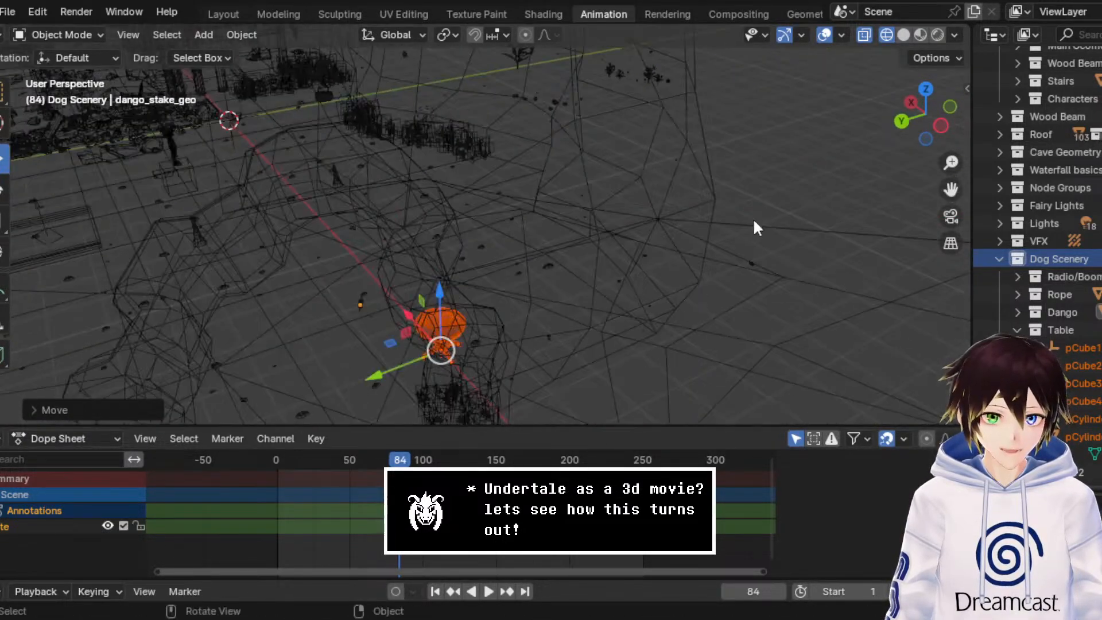
Step: Move the table along the Y axis away from the dango toward the cave's side wall
middle_drag(755, 224, 535, 258)
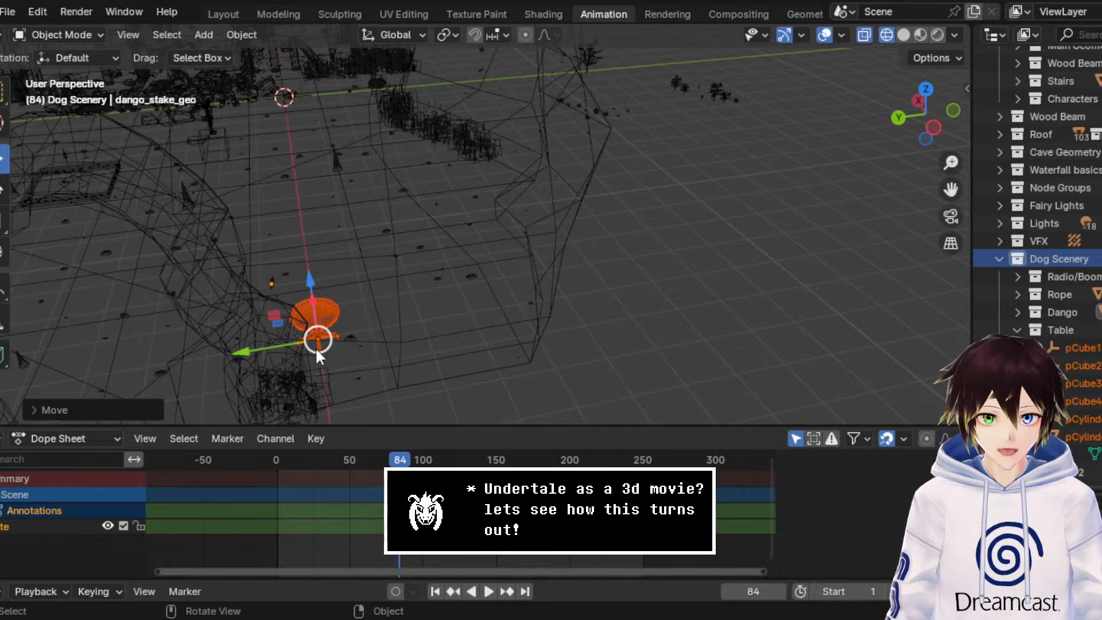
middle_drag(317, 352, 501, 279)
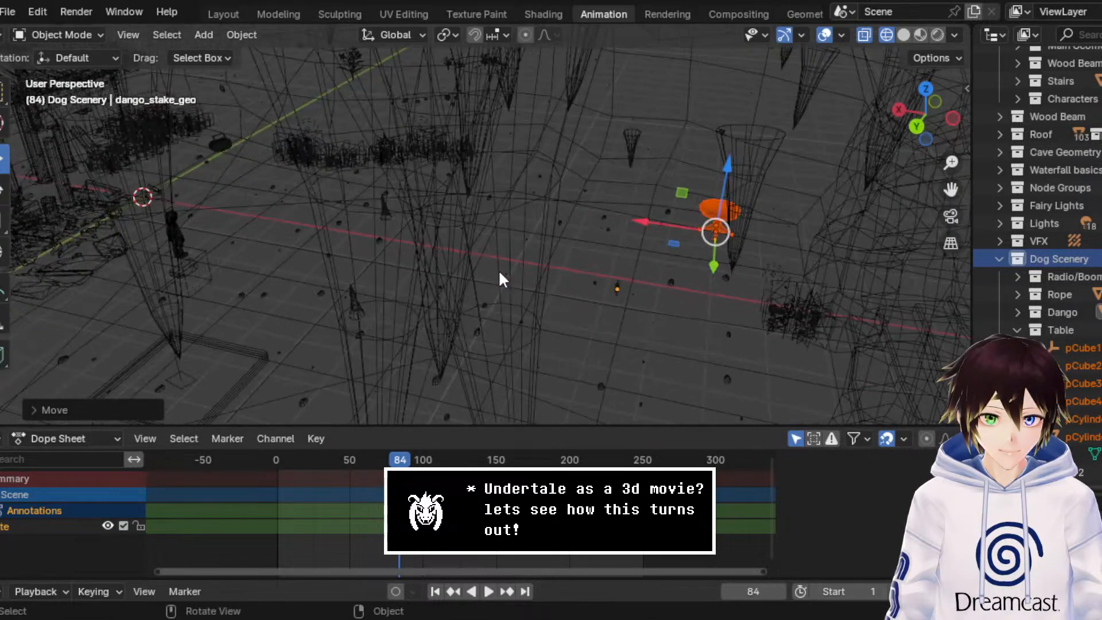
scroll(499, 271, up, 2)
drag(948, 187, 766, 308)
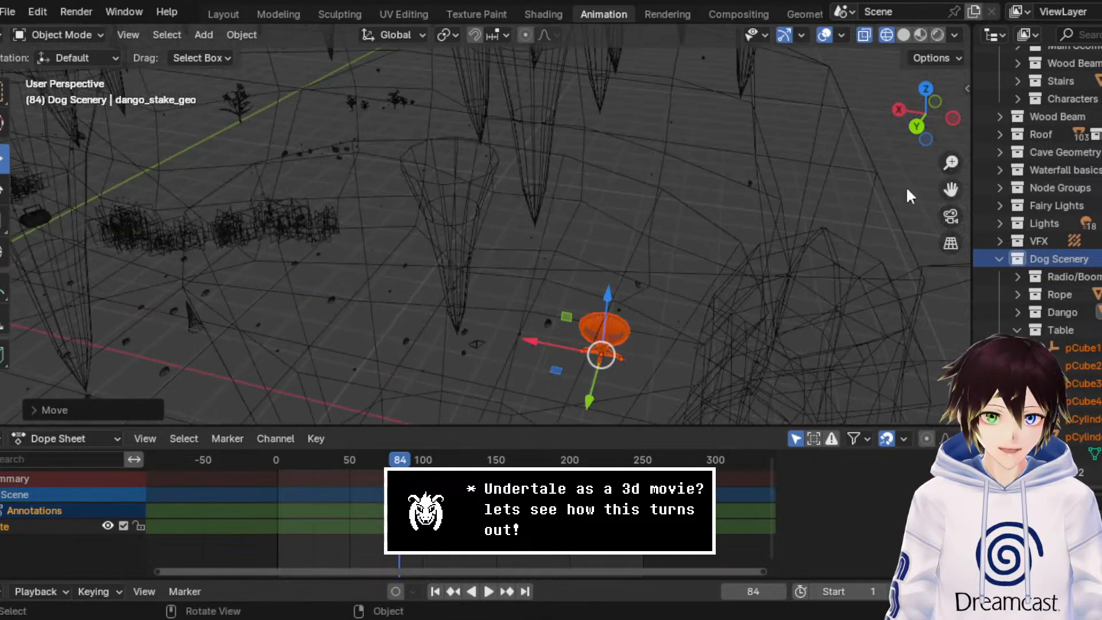
middle_drag(573, 196, 660, 327)
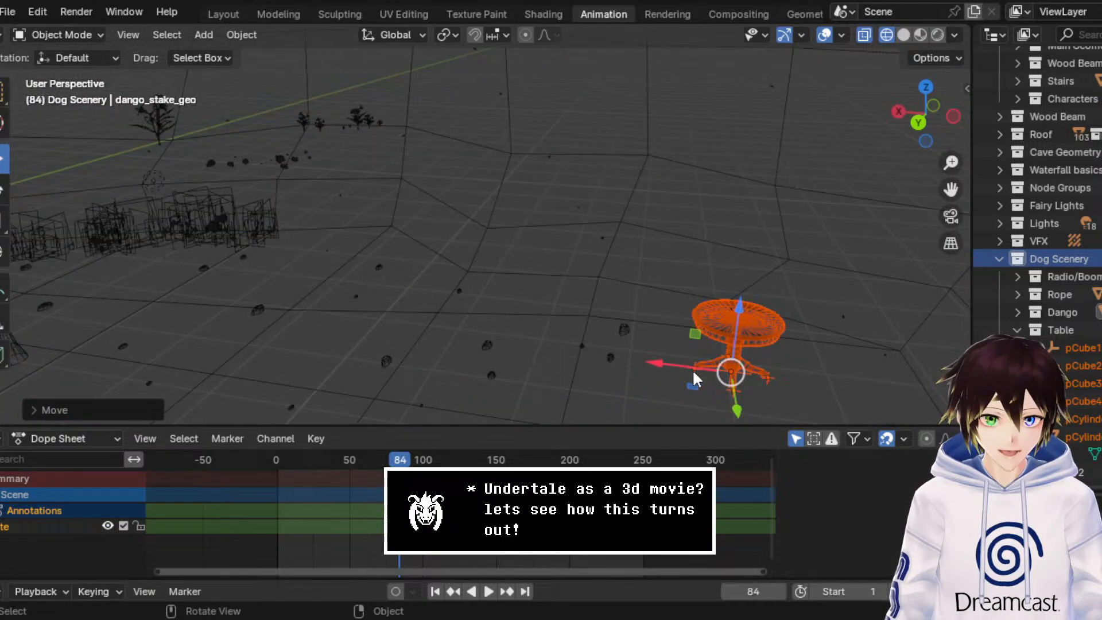
middle_drag(692, 370, 230, 266)
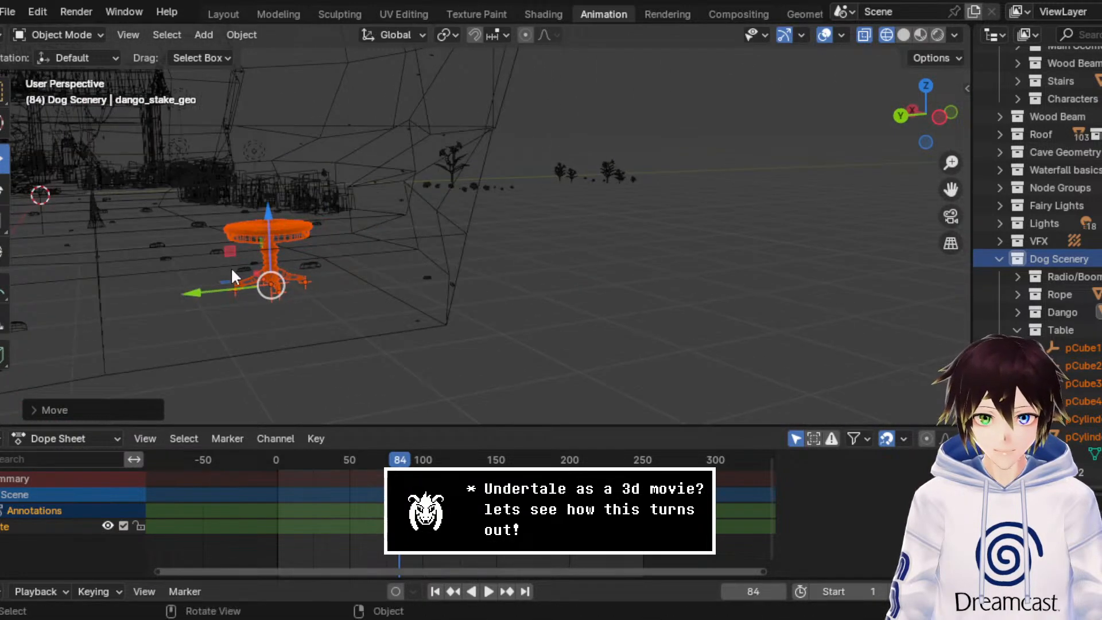
drag(225, 290, 350, 280)
middle_drag(299, 190, 390, 183)
Step: Preview the table in Material Preview shading, nudge it along the Y axis beside the rock wall, and hide the overlays
scroll(344, 211, up, 5)
click(920, 35)
middle_drag(321, 232, 344, 237)
drag(371, 400, 339, 409)
click(829, 34)
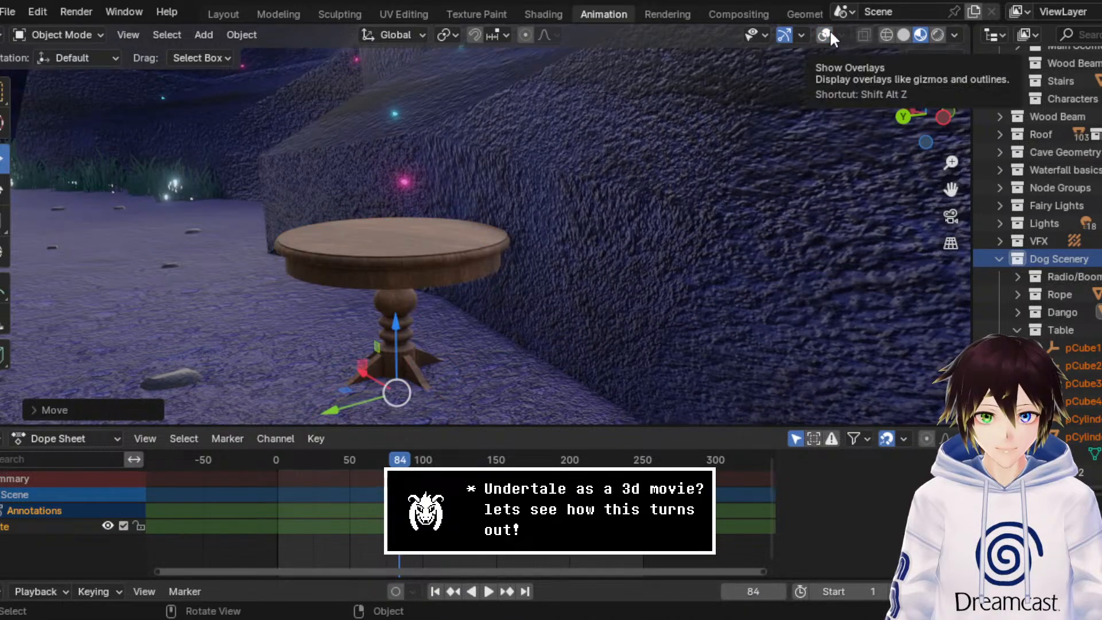
Step: Check the table's placement against the rock wall and switch the viewport from Material Preview to Solid shading
drag(402, 329, 407, 304)
middle_drag(423, 210, 441, 216)
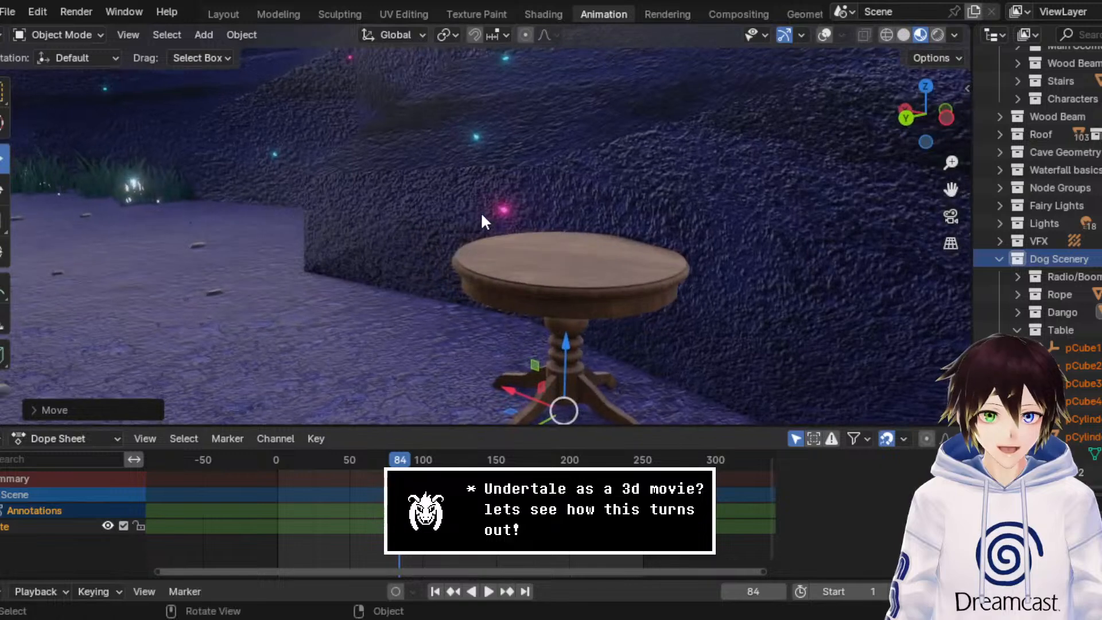
click(901, 35)
mouse_move(542, 215)
middle_down()
mouse_move(521, 217)
mouse_move(449, 321)
mouse_move(252, 367)
mouse_move(414, 351)
middle_up()
drag(435, 359, 438, 325)
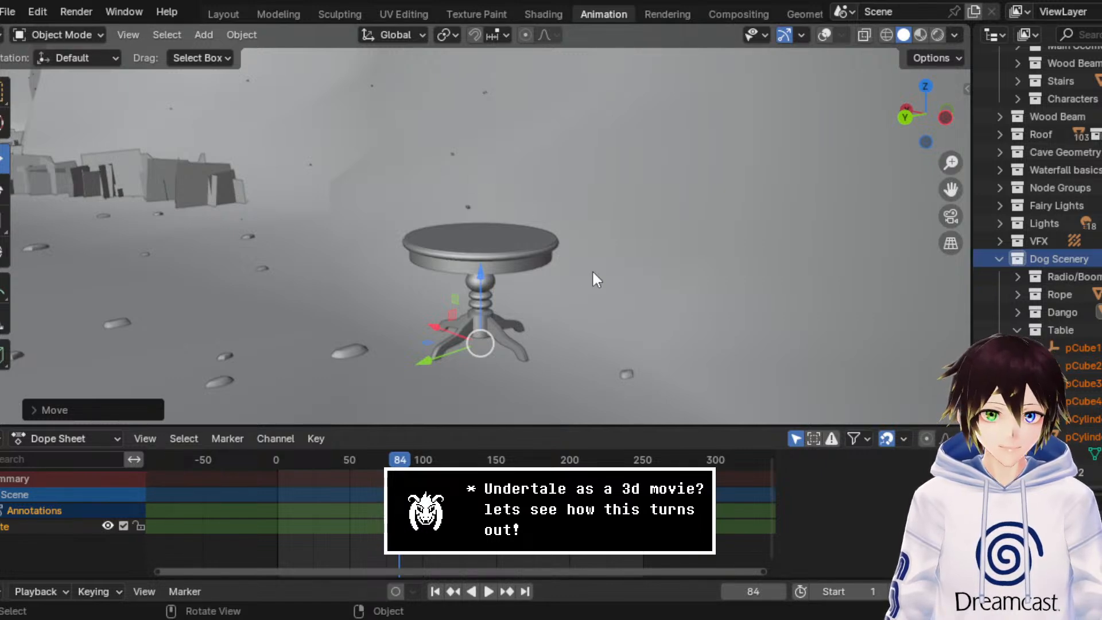
Step: Import the red mug model into the Dog Scenery collection and show the scene in wireframe from the X-axis side
scroll(1018, 333, up, 5)
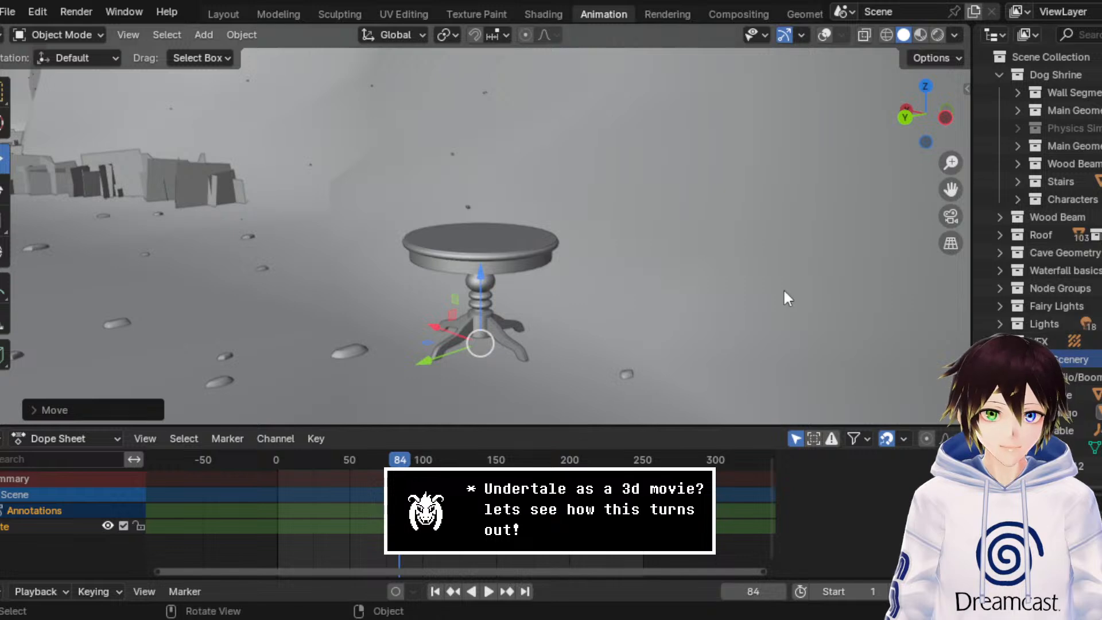
click(10, 13)
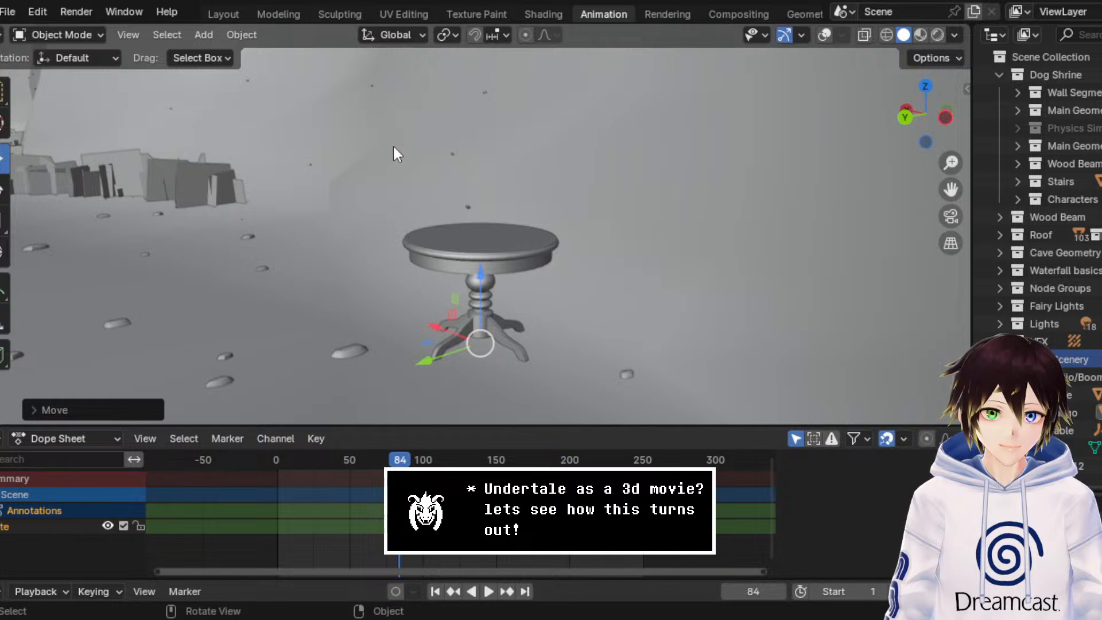
click(386, 167)
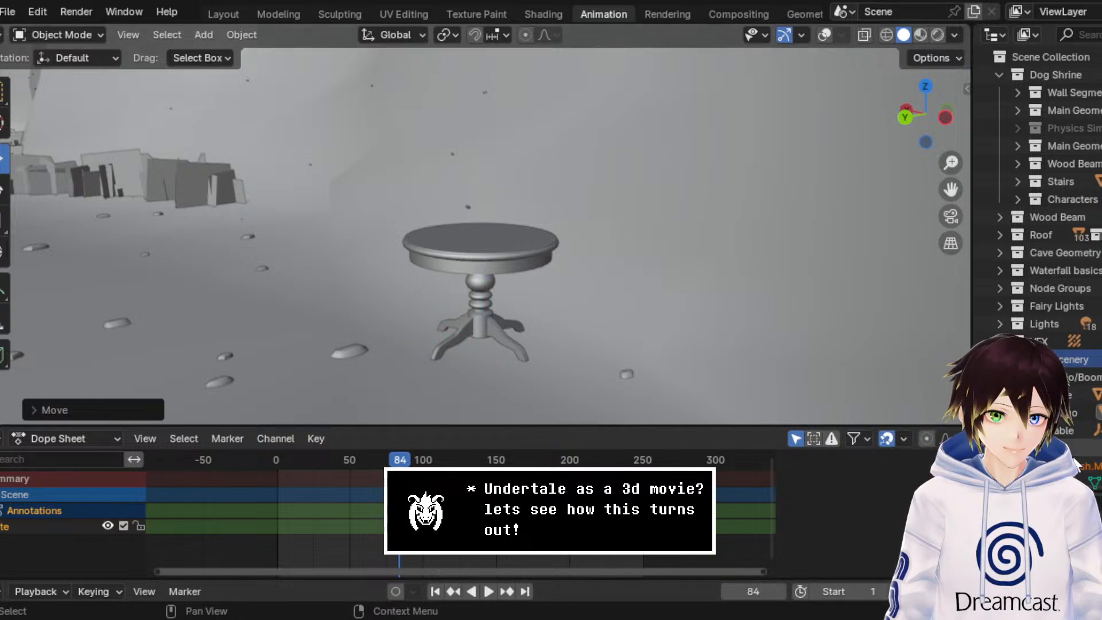
click(944, 119)
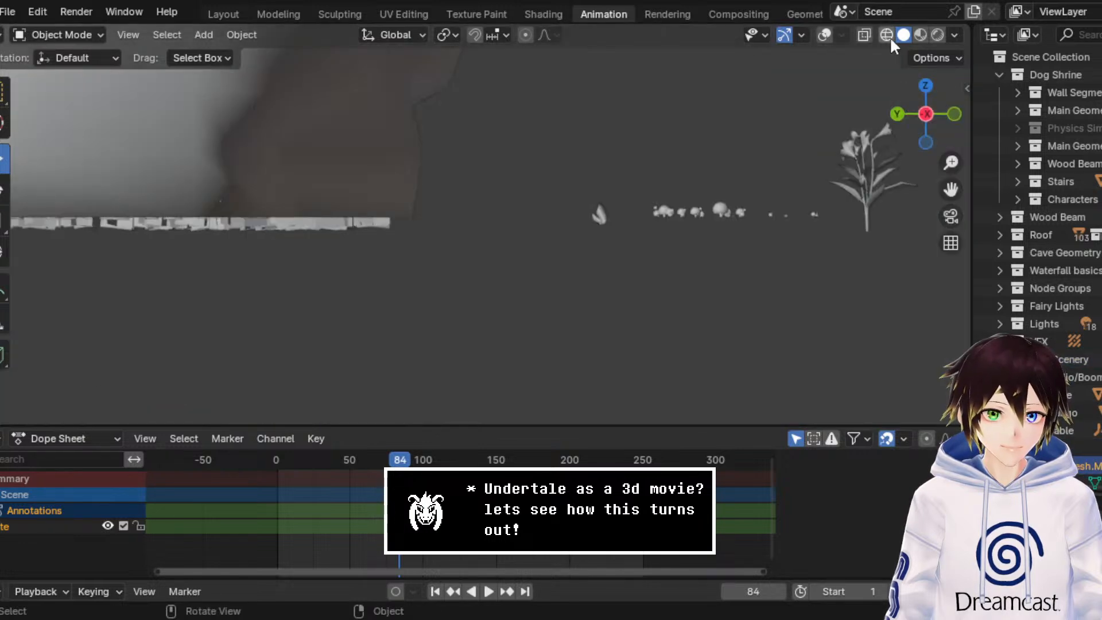
click(886, 35)
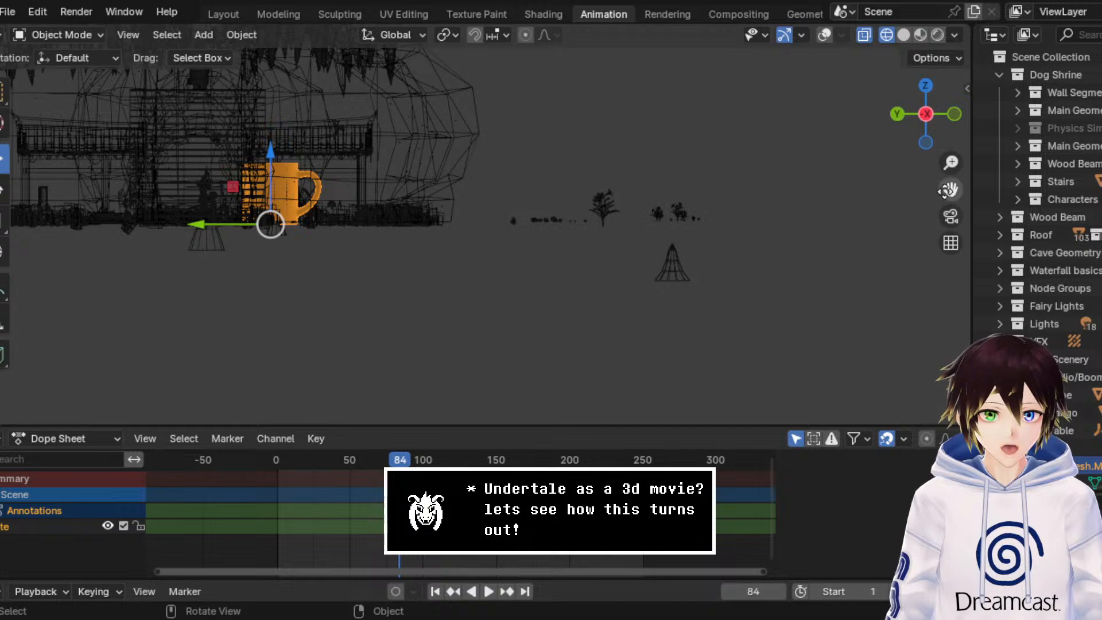
Step: Scale the mug down uniformly until it is shorter than the child character
drag(948, 190, 1100, 249)
scroll(653, 347, up, 6)
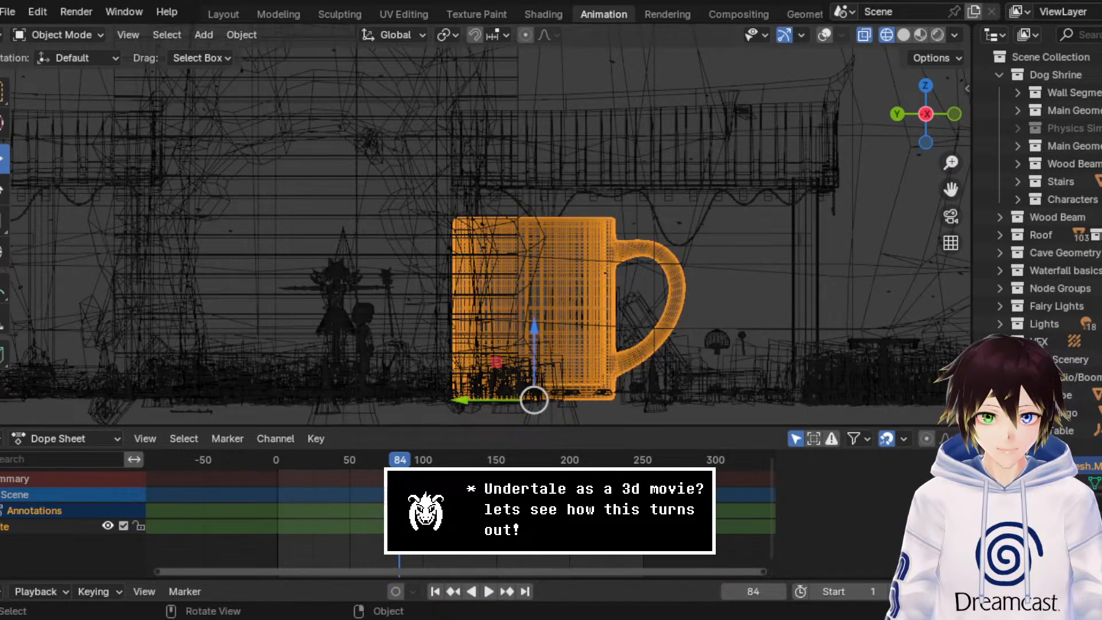
click(3, 228)
drag(594, 348, 556, 382)
drag(950, 189, 918, 61)
scroll(419, 195, up, 5)
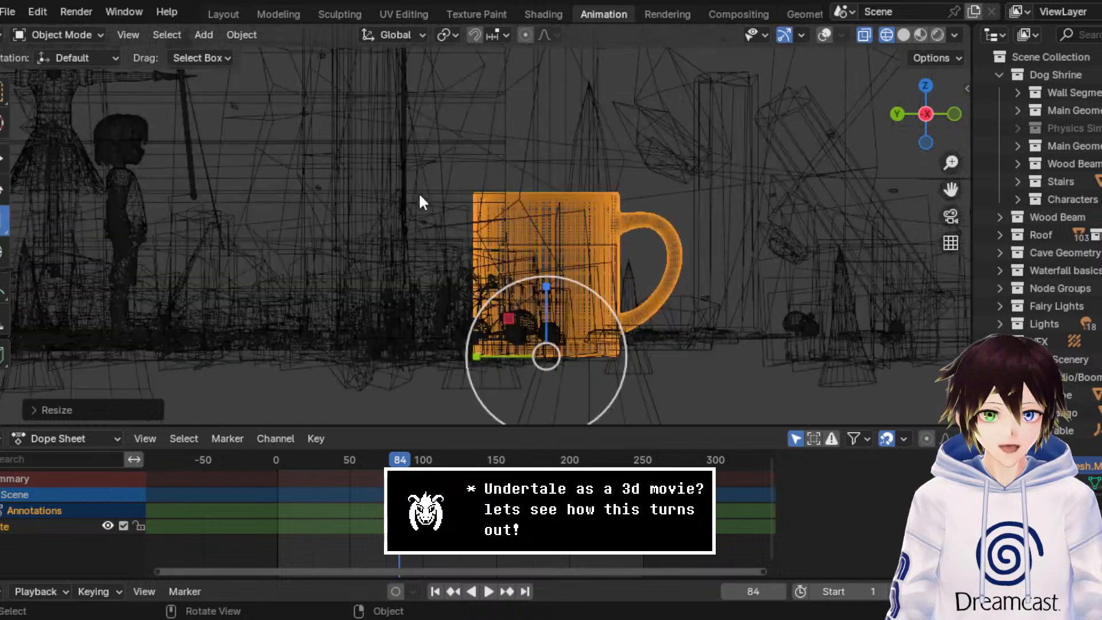
Step: Move the mug beside the child character's body and scale it down to a small fraction of the character's height
drag(597, 285, 132, 236)
click(3, 160)
click(3, 220)
drag(230, 226, 206, 248)
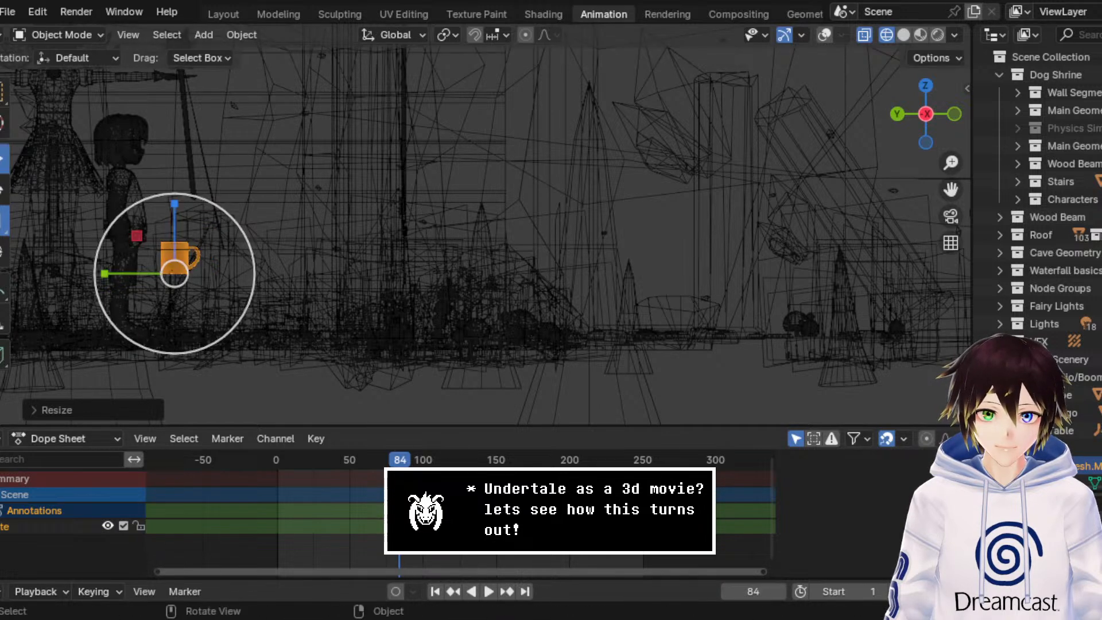
Step: Move the mug over the child character's hand and scale it down to fit the hand
click(3, 160)
drag(137, 235, 87, 229)
click(2, 221)
drag(197, 229, 181, 230)
click(3, 159)
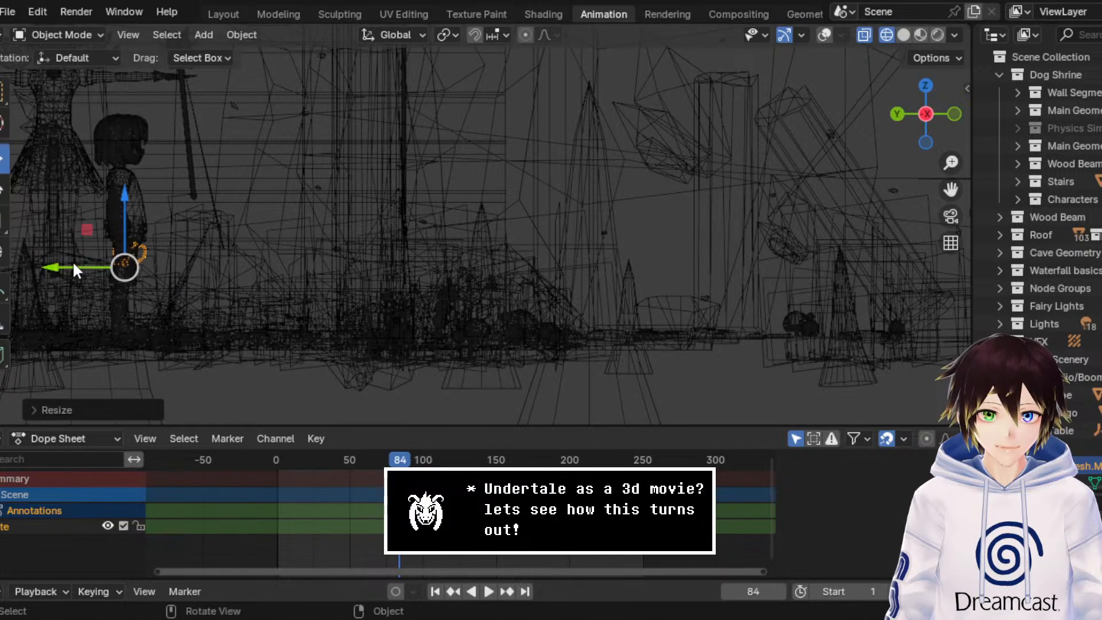
Step: Move the mug off the character and across the cave floor in the top view to the table by the side wall
drag(75, 269, 155, 267)
middle_drag(157, 147, 274, 209)
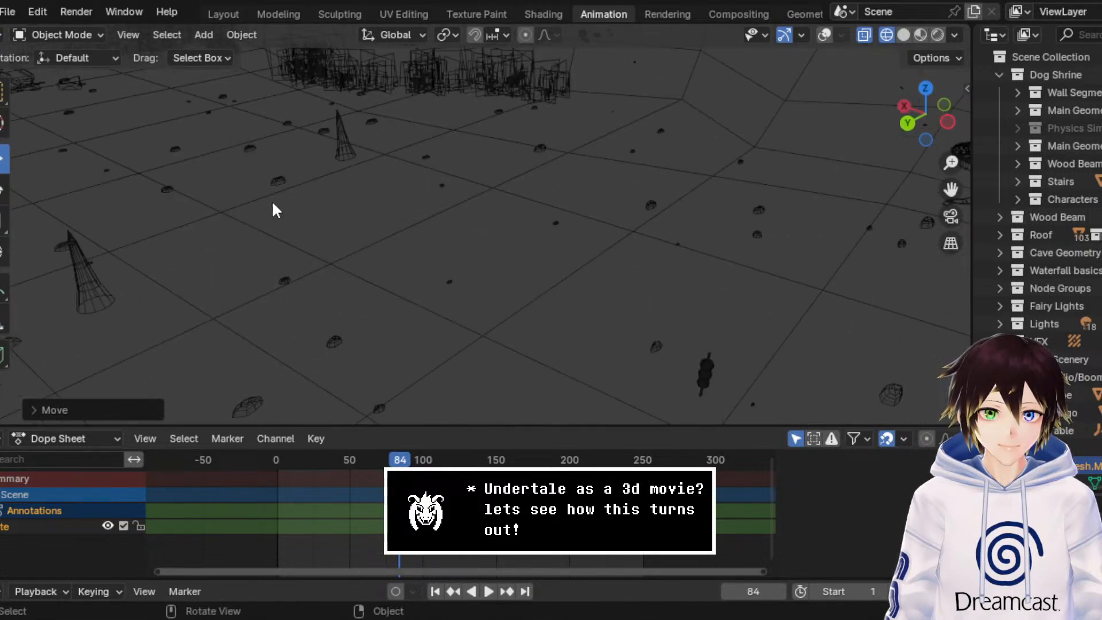
scroll(272, 202, down, 6)
click(925, 88)
scroll(555, 192, down, 5)
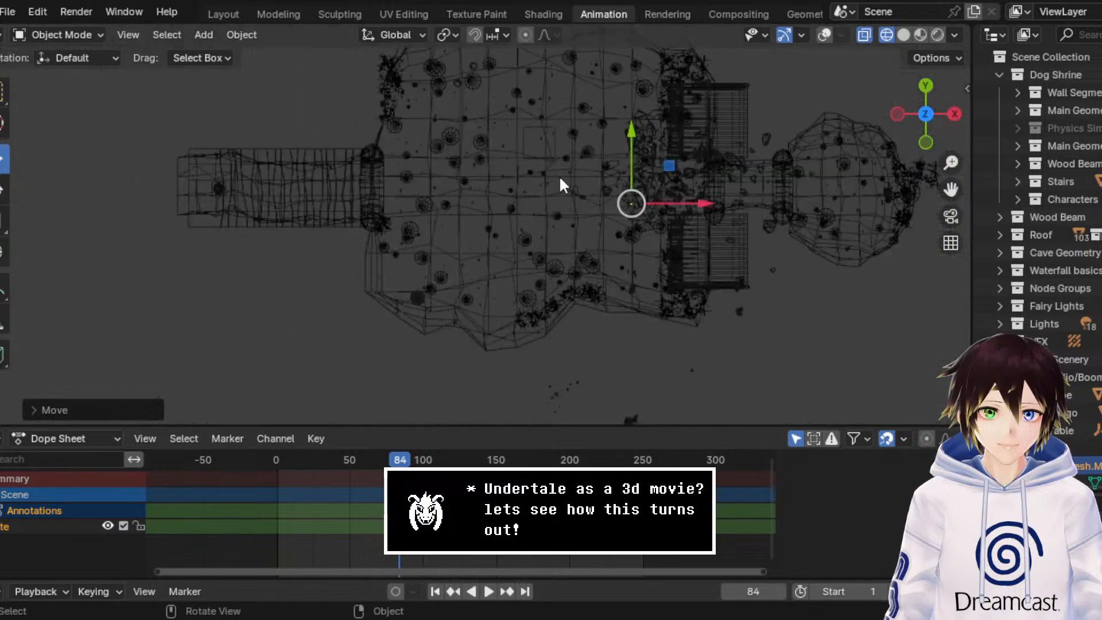
drag(667, 166, 455, 257)
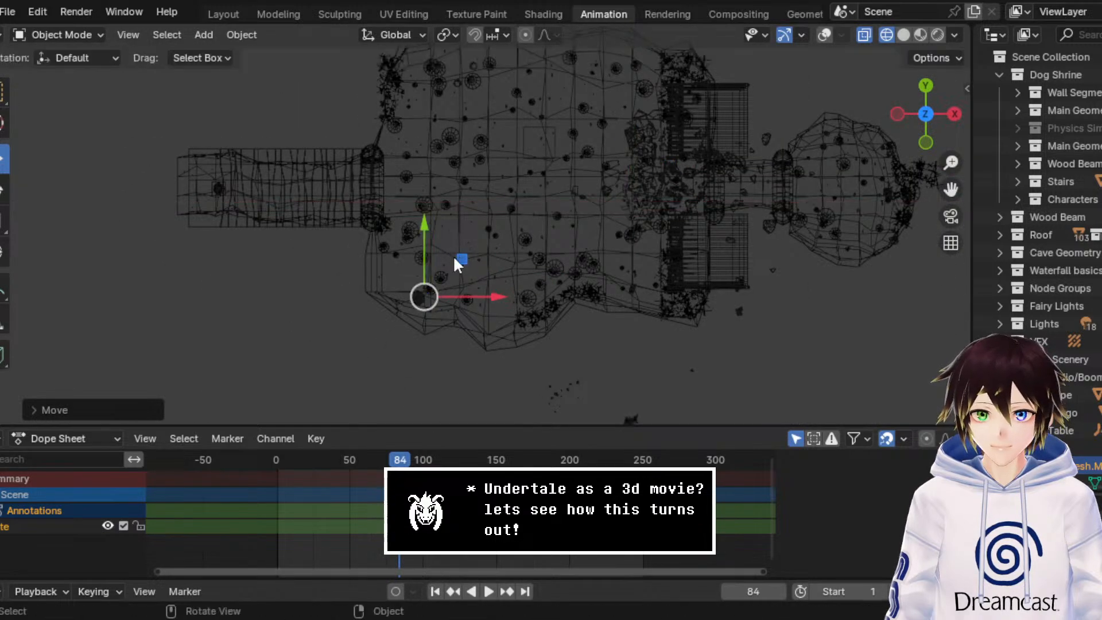
scroll(458, 260, up, 5)
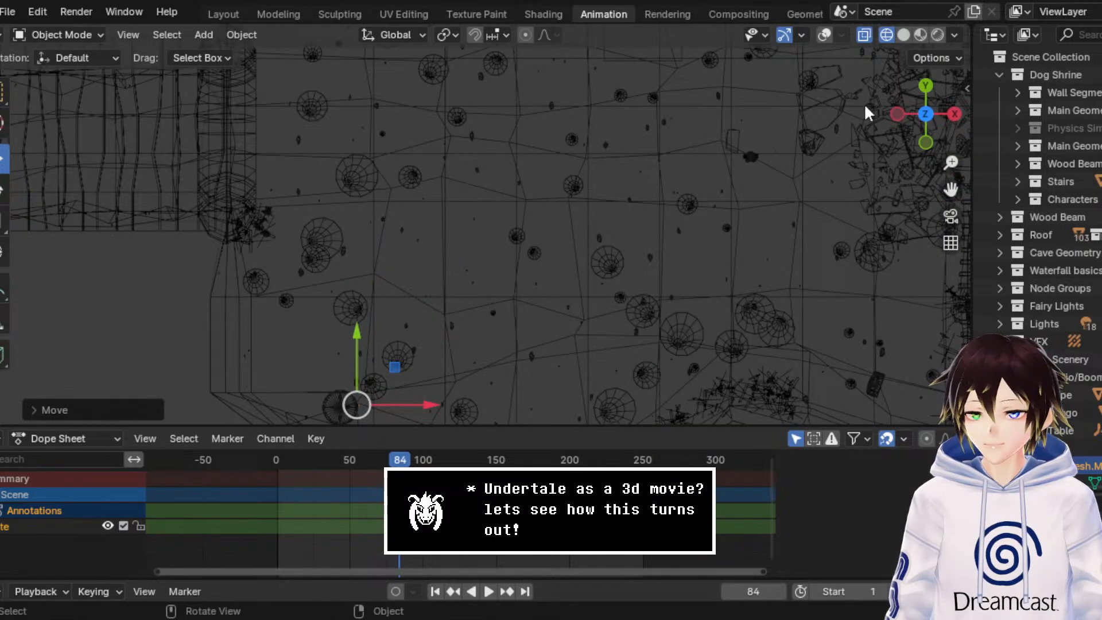
Step: Raise the mug along the Z axis until its base is level with the table top
click(898, 111)
drag(951, 190, 763, 180)
scroll(554, 215, up, 7)
middle_drag(467, 154, 681, 187)
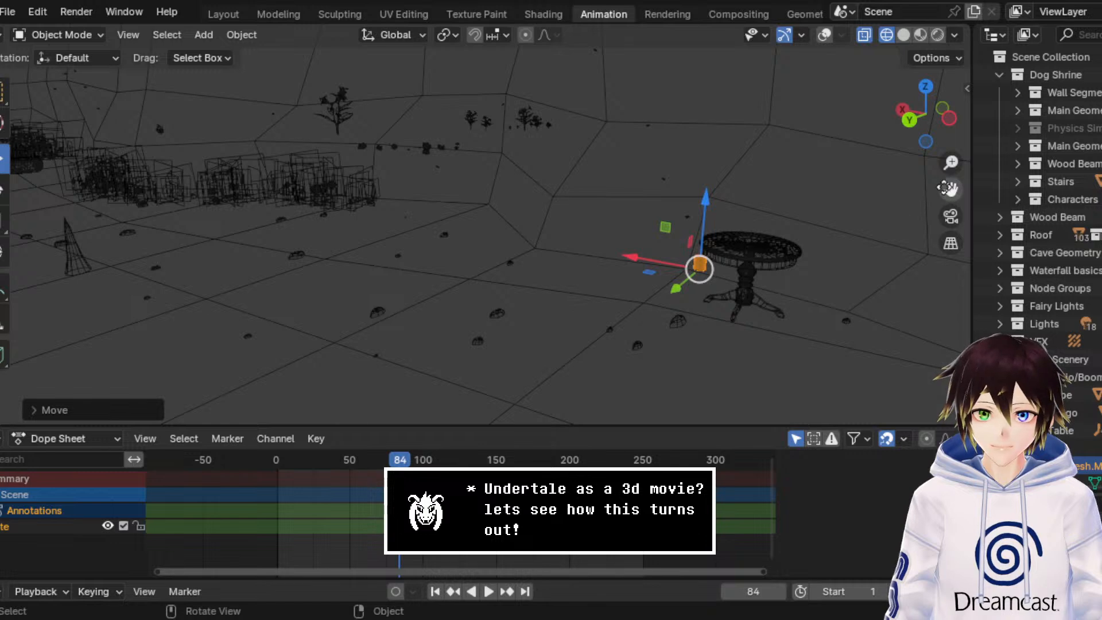
drag(951, 188, 759, 189)
scroll(758, 189, up, 6)
middle_drag(650, 184, 699, 171)
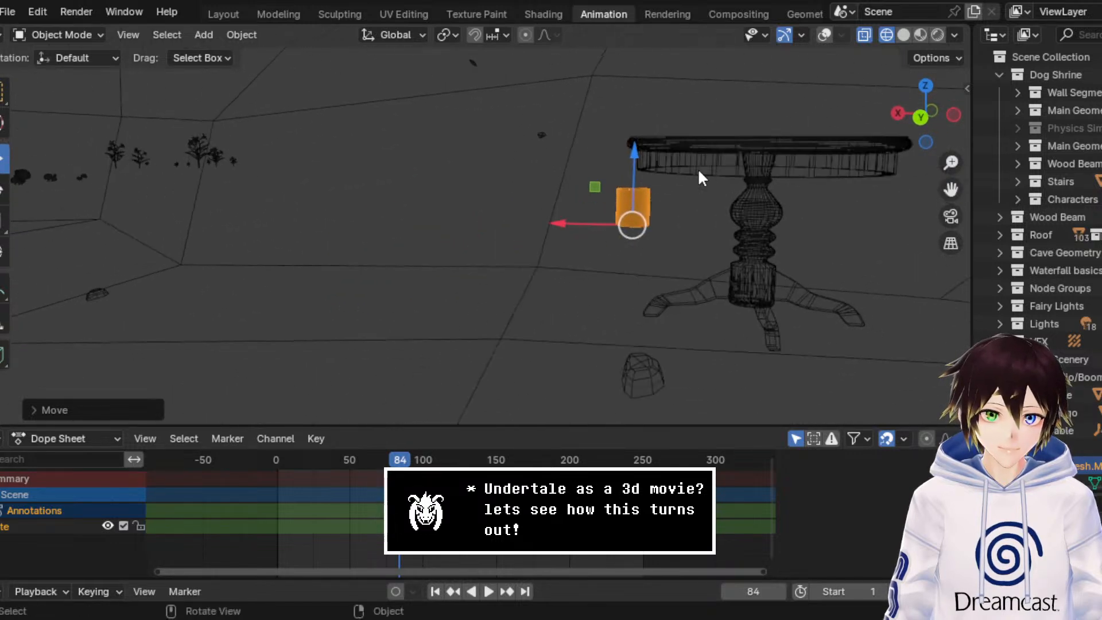
click(921, 118)
drag(951, 189, 816, 277)
scroll(524, 320, up, 6)
drag(524, 319, 519, 155)
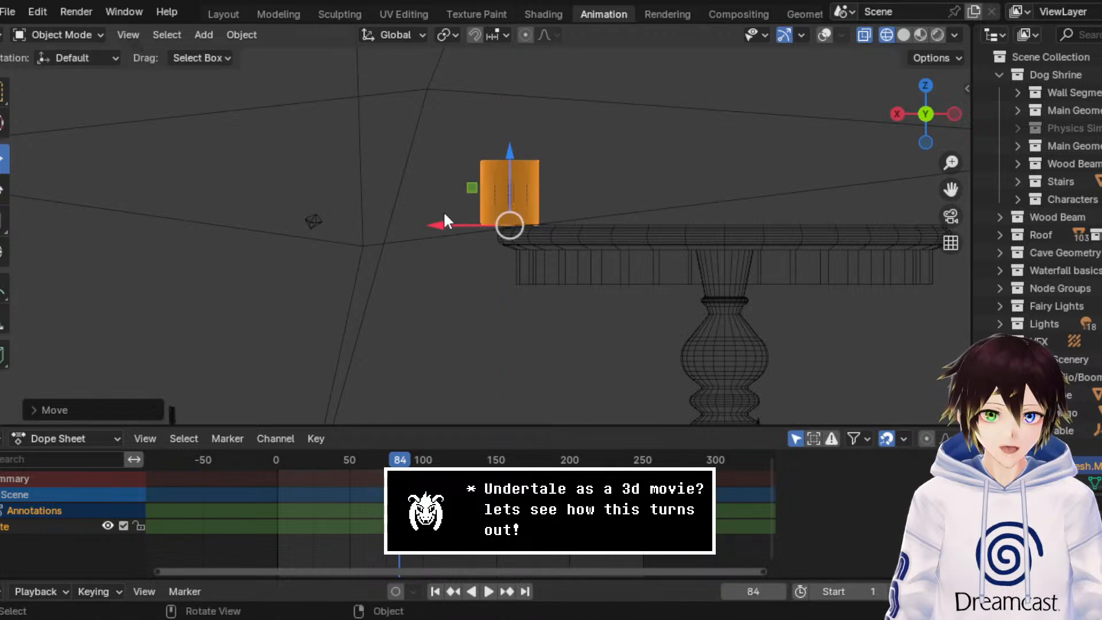
Step: Slide the mug along the X axis over the table and along the Y axis toward the far part of its top
drag(445, 221, 660, 197)
middle_drag(660, 197, 552, 236)
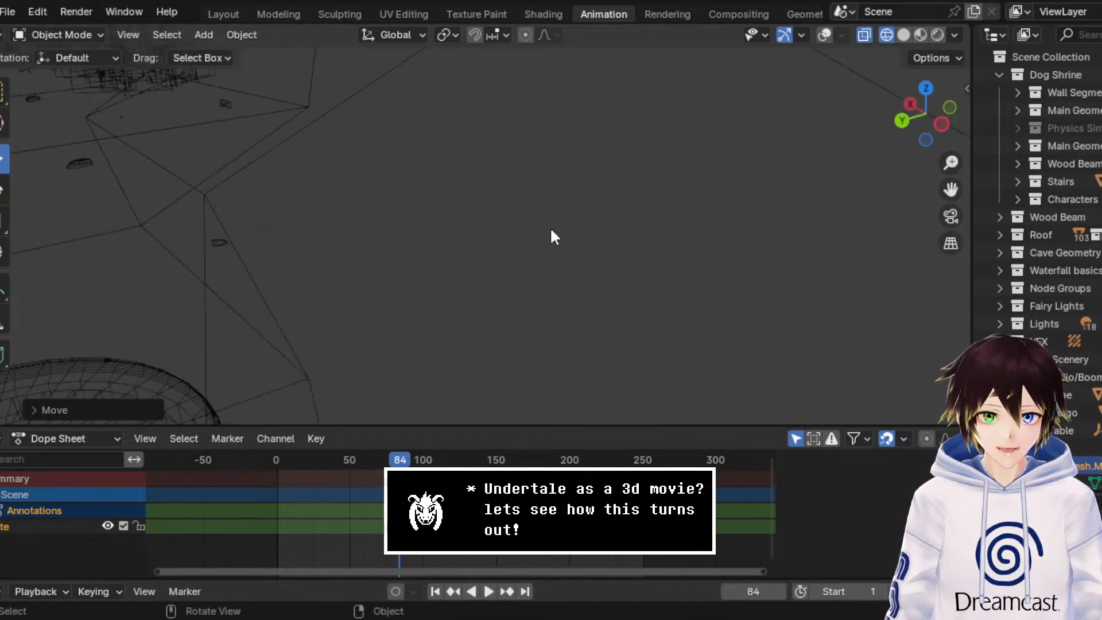
scroll(550, 230, down, 4)
scroll(540, 245, up, 3)
scroll(458, 295, down, 2)
middle_drag(455, 298, 485, 277)
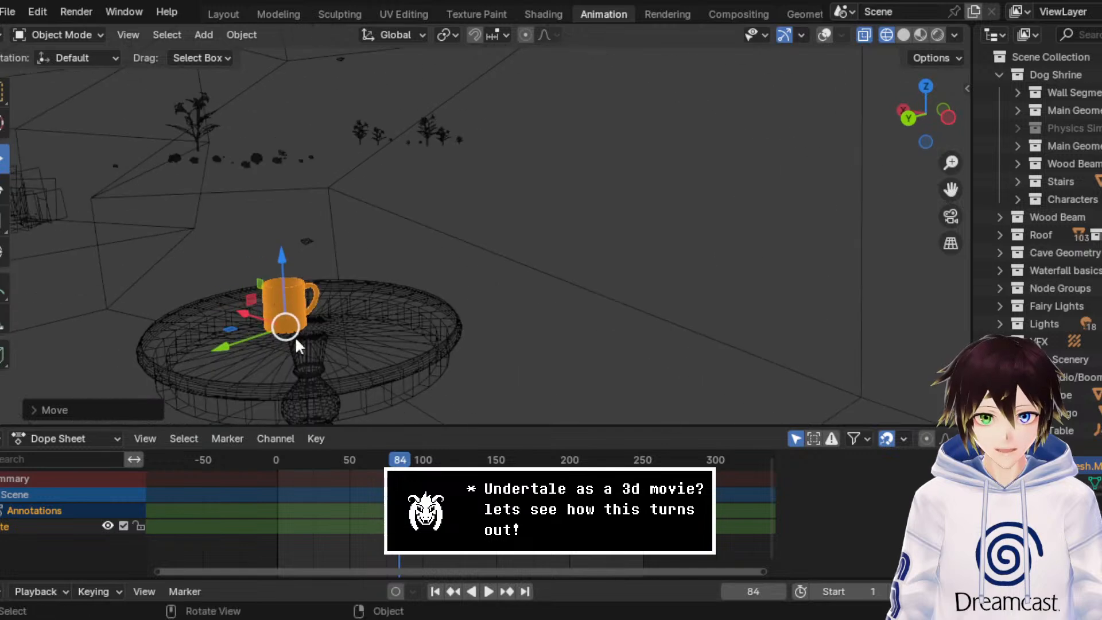
drag(232, 346, 326, 332)
Step: Rotate the mug about the Z axis on the table top and check its handle direction in Solid shading
middle_drag(406, 257, 436, 261)
click(4, 190)
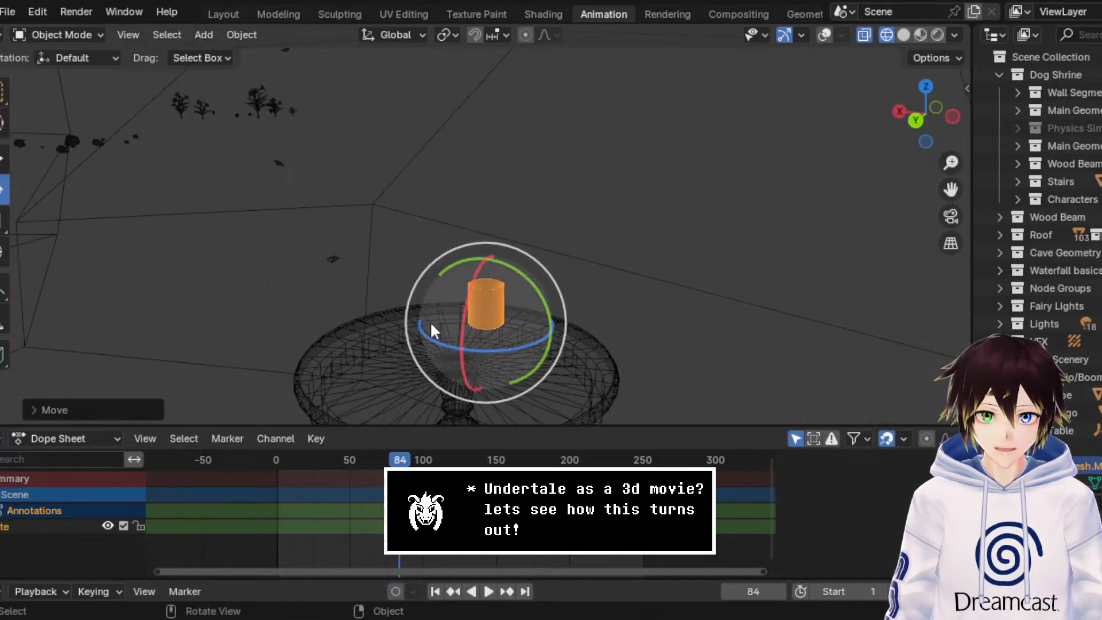
drag(511, 346, 422, 355)
middle_drag(475, 281, 451, 270)
click(907, 38)
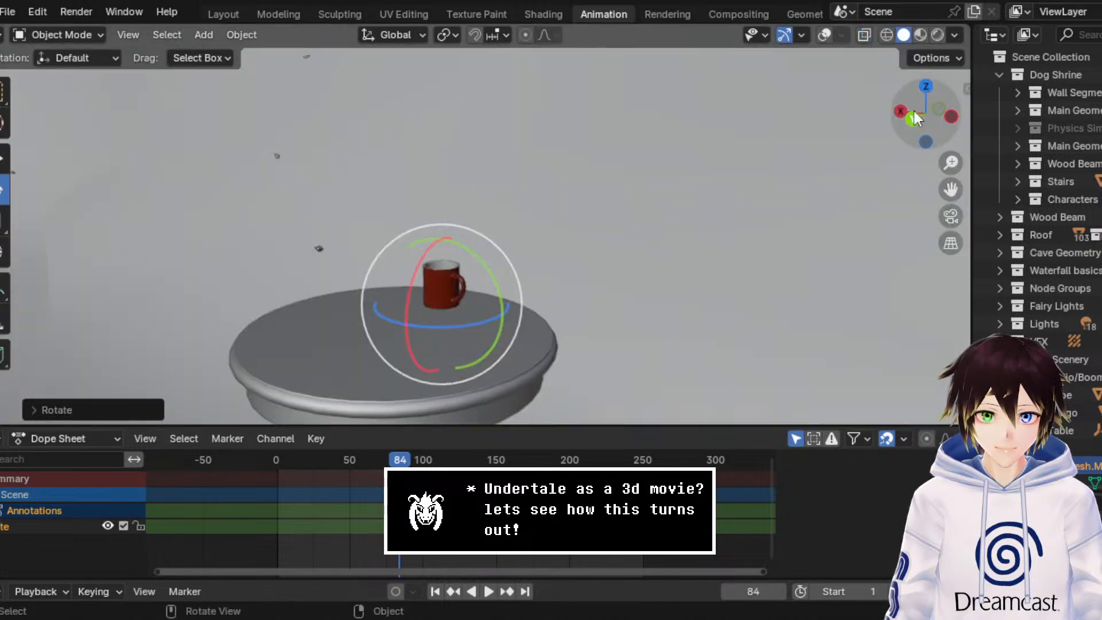
mouse_move(951, 189)
mouse_down()
mouse_move(1042, 103)
mouse_move(1076, 90)
mouse_up()
middle_drag(526, 173, 468, 193)
scroll(468, 193, up, 4)
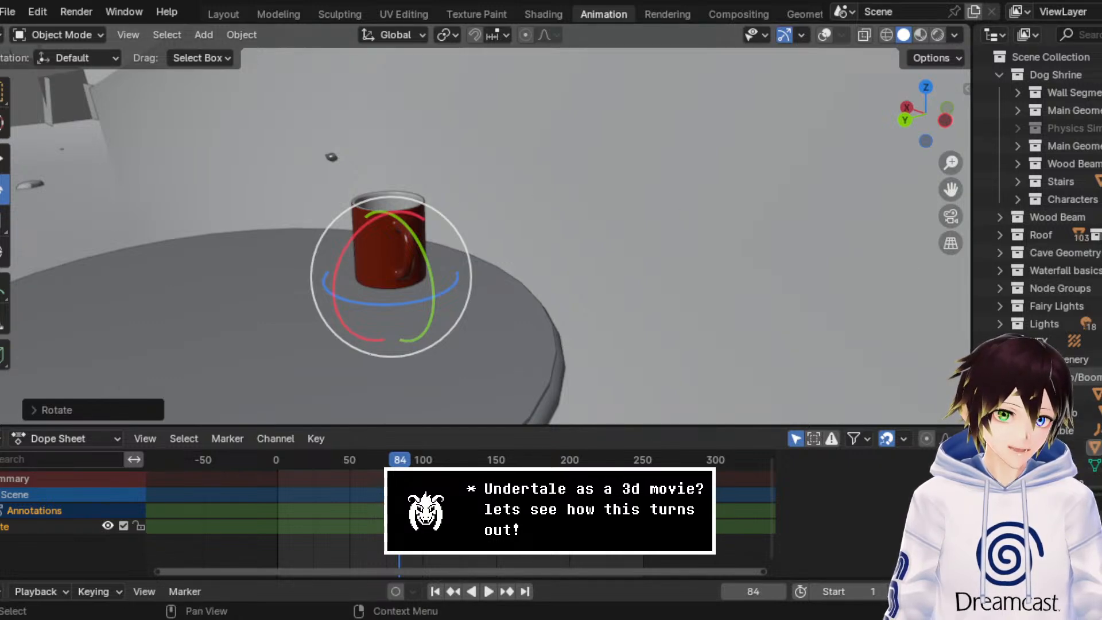
Step: Import the TAP_LP tap model into the Dog Scenery collection, and turn on overlays and wireframe display
click(1072, 359)
click(5, 11)
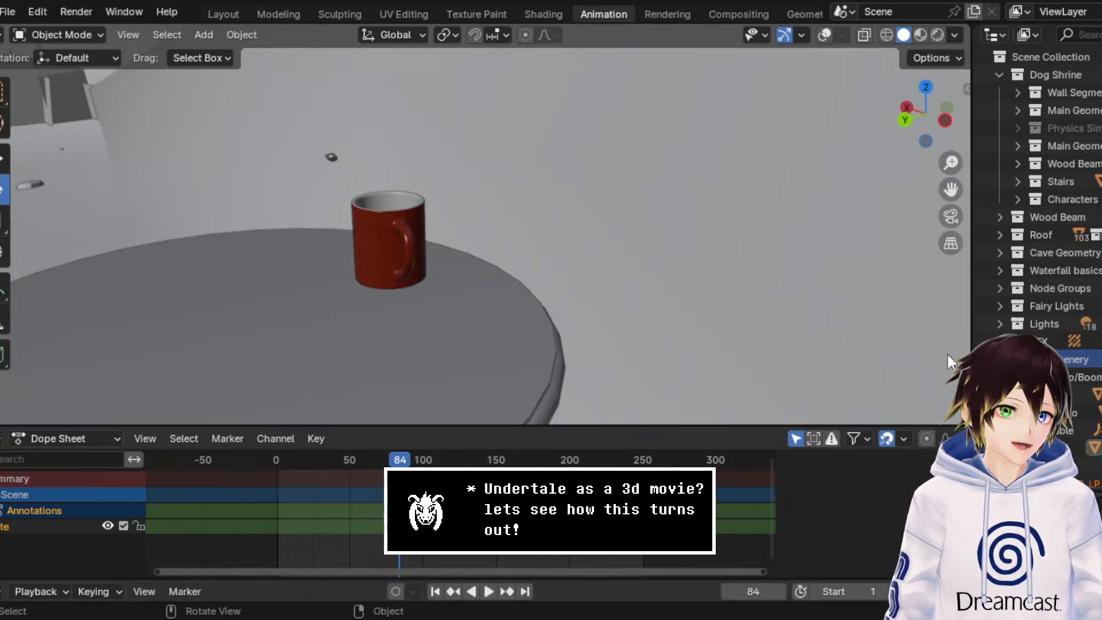
scroll(1033, 276, down, 3)
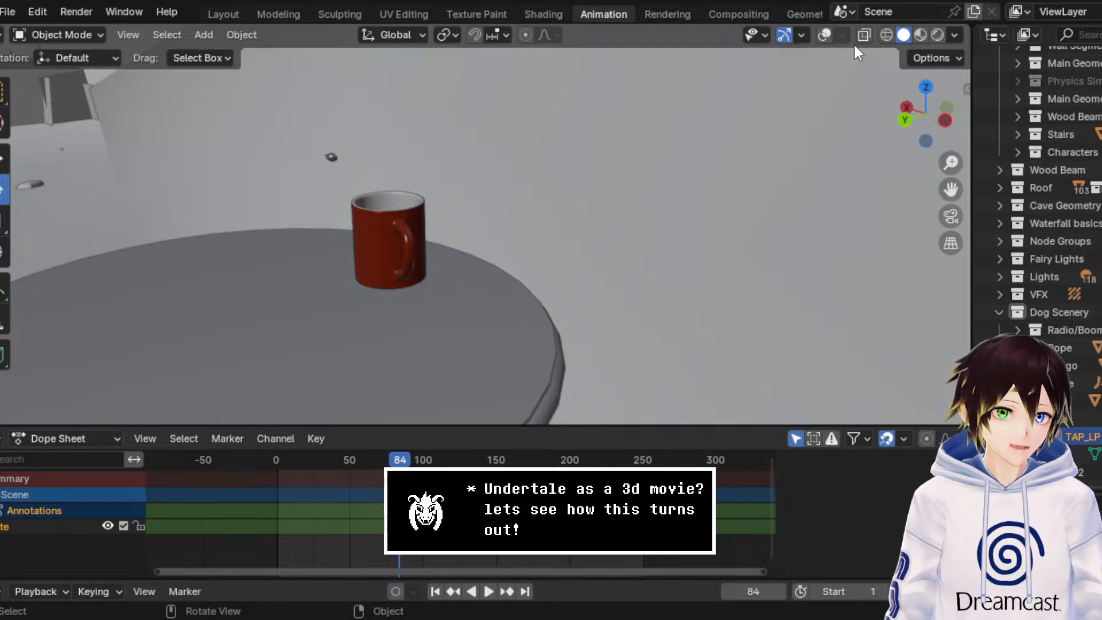
click(824, 35)
click(887, 35)
Step: Move the tap in the top view from the world origin to the end of the cave near the table
middle_drag(497, 64, 542, 97)
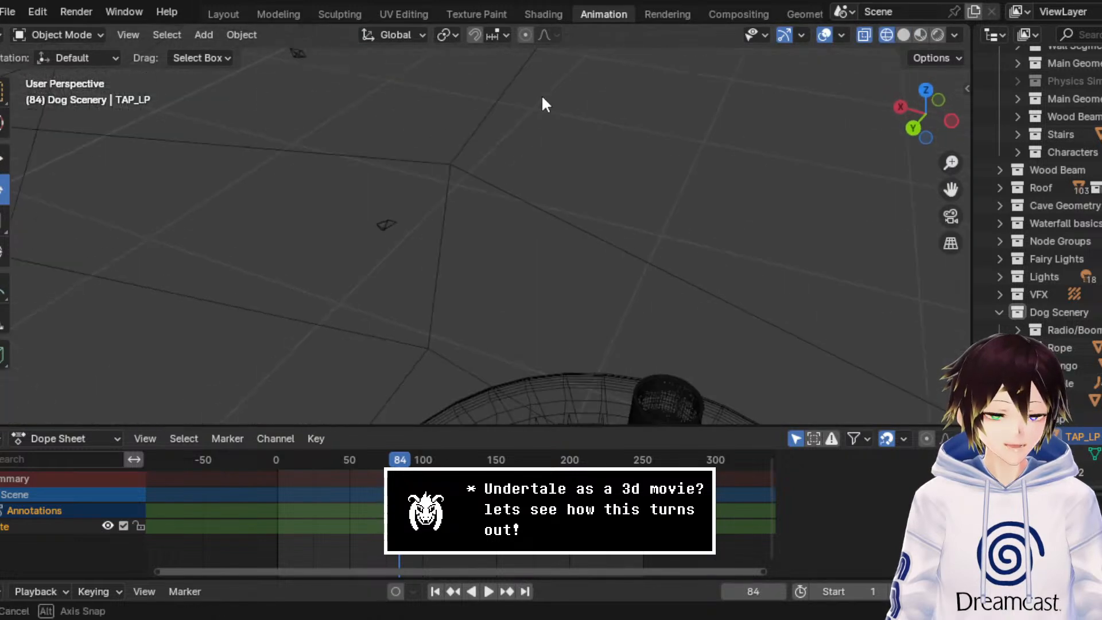
scroll(543, 96, down, 6)
click(924, 87)
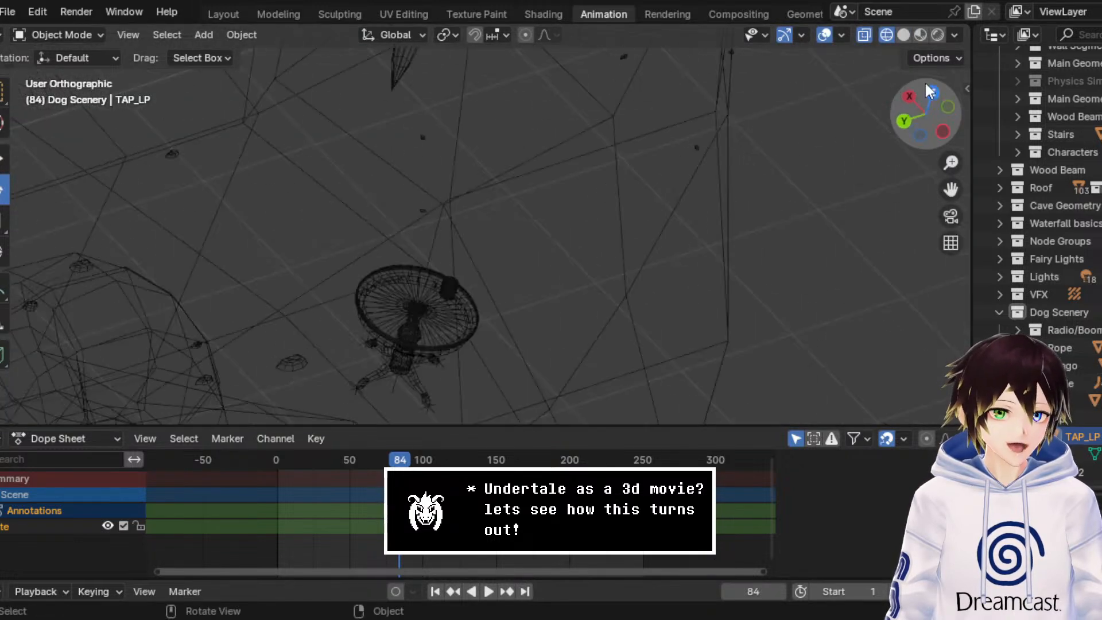
click(690, 161)
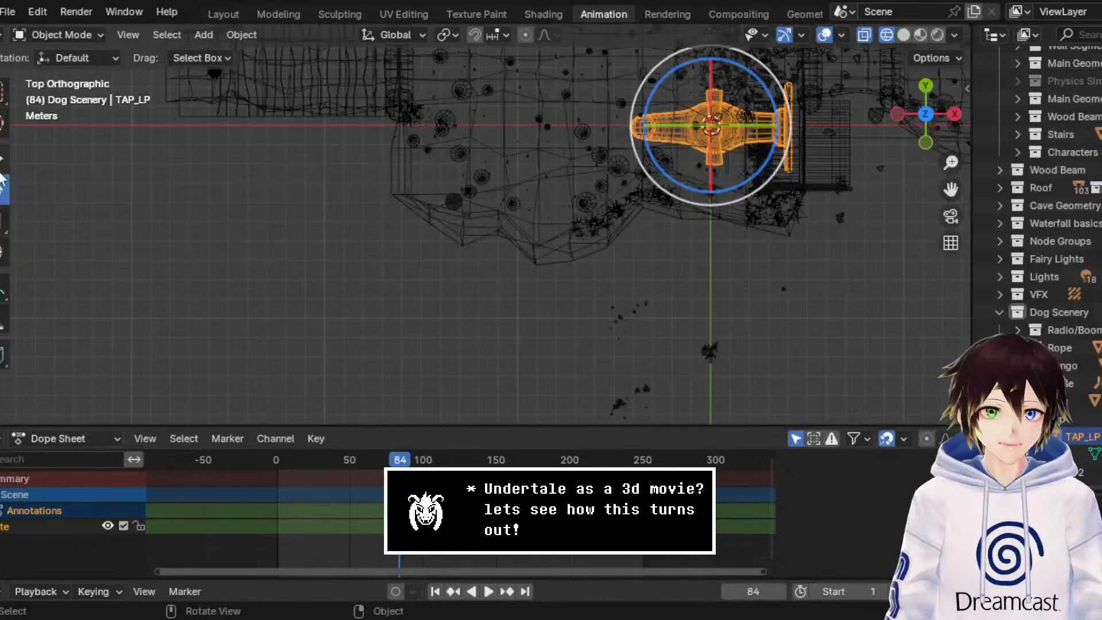
click(3, 160)
drag(747, 92, 518, 156)
Step: Scale the oversized tap down uniformly until it is roughly table-sized in the top view
scroll(518, 156, up, 6)
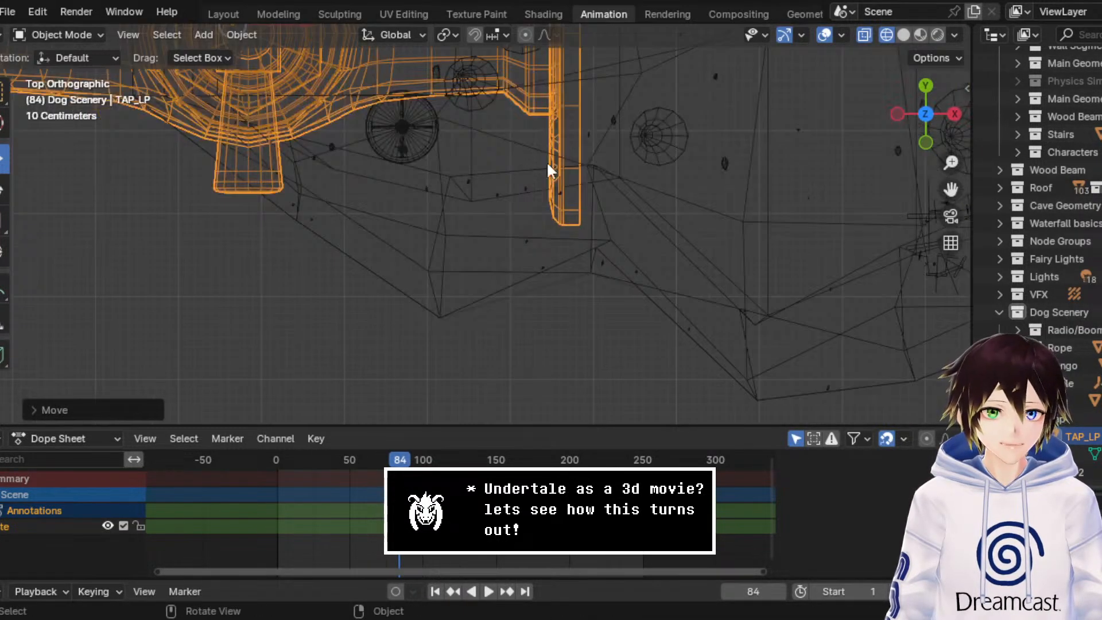
drag(951, 189, 992, 309)
click(4, 220)
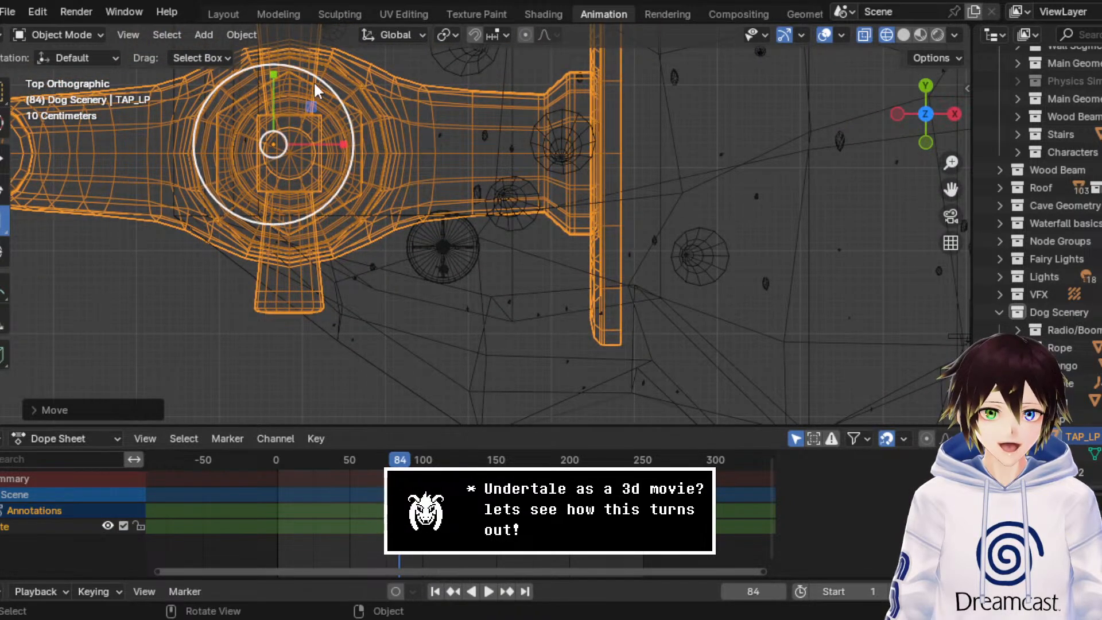
drag(315, 75, 247, 109)
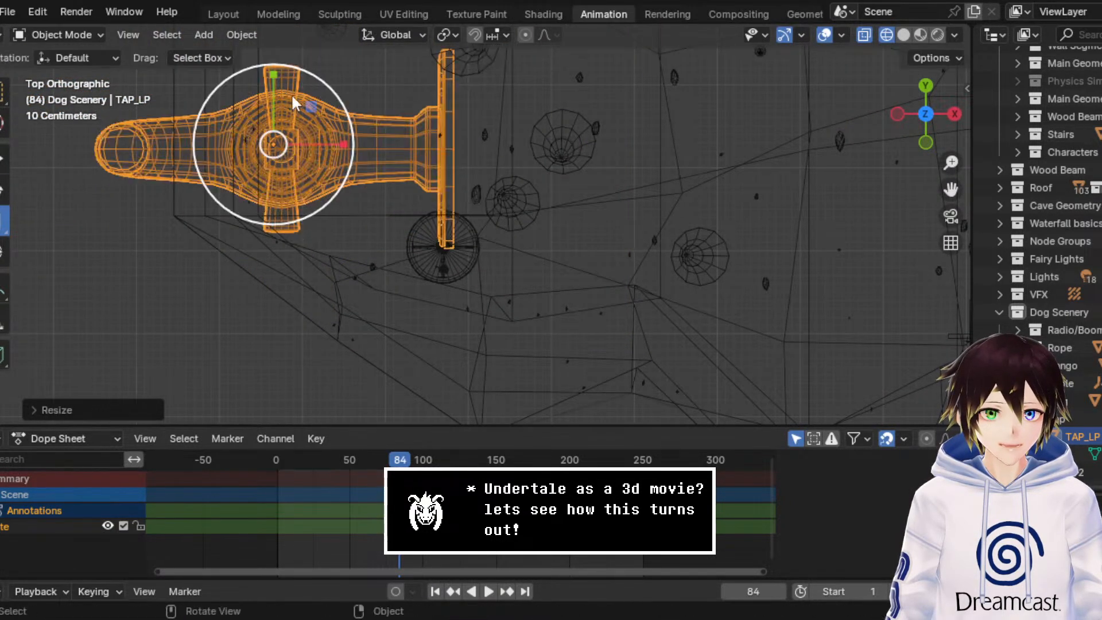
drag(287, 64, 280, 121)
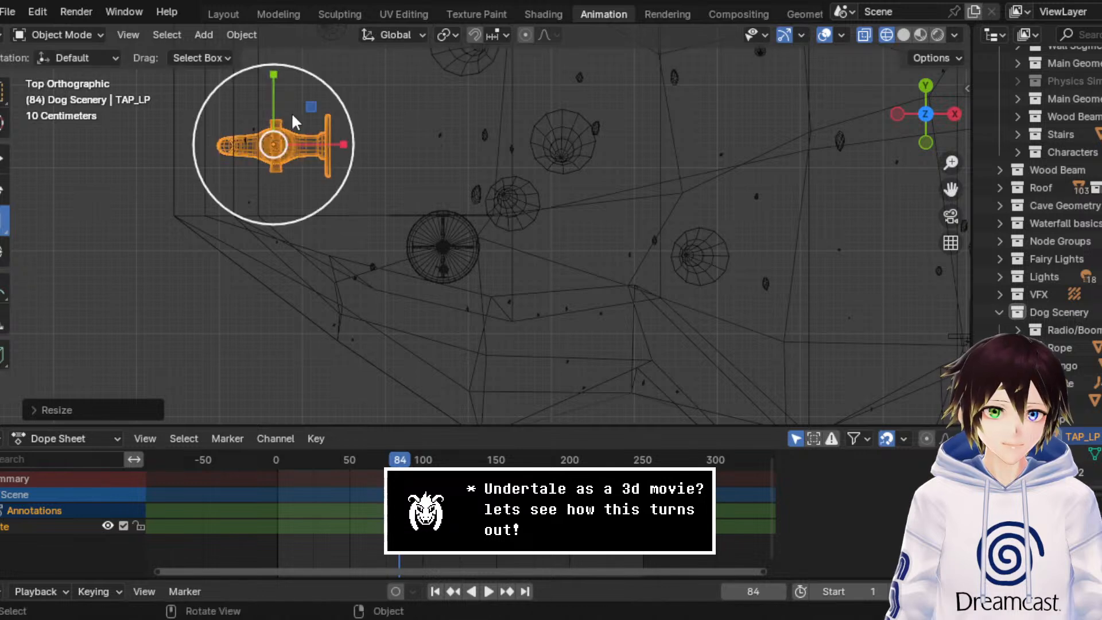
Step: Move the tap in the top view onto the table's edge where the mug stands
drag(314, 78, 490, 235)
click(3, 158)
scroll(494, 242, up, 4)
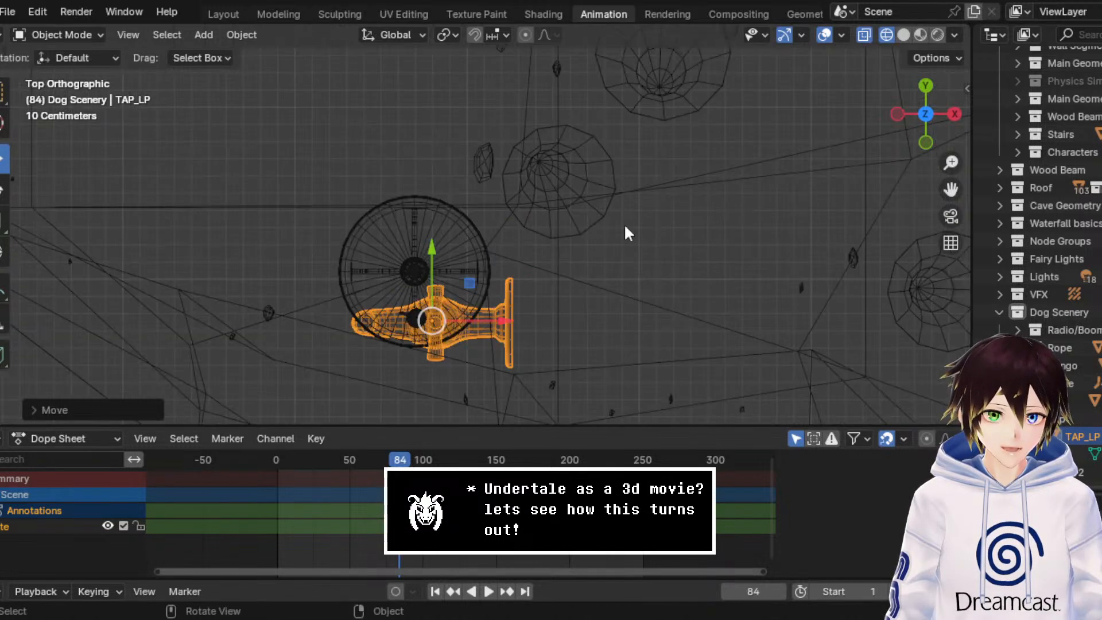
Step: Scale the tap down uniformly in the top view until it is only slightly larger than the mug
drag(950, 188, 968, 69)
scroll(639, 217, up, 4)
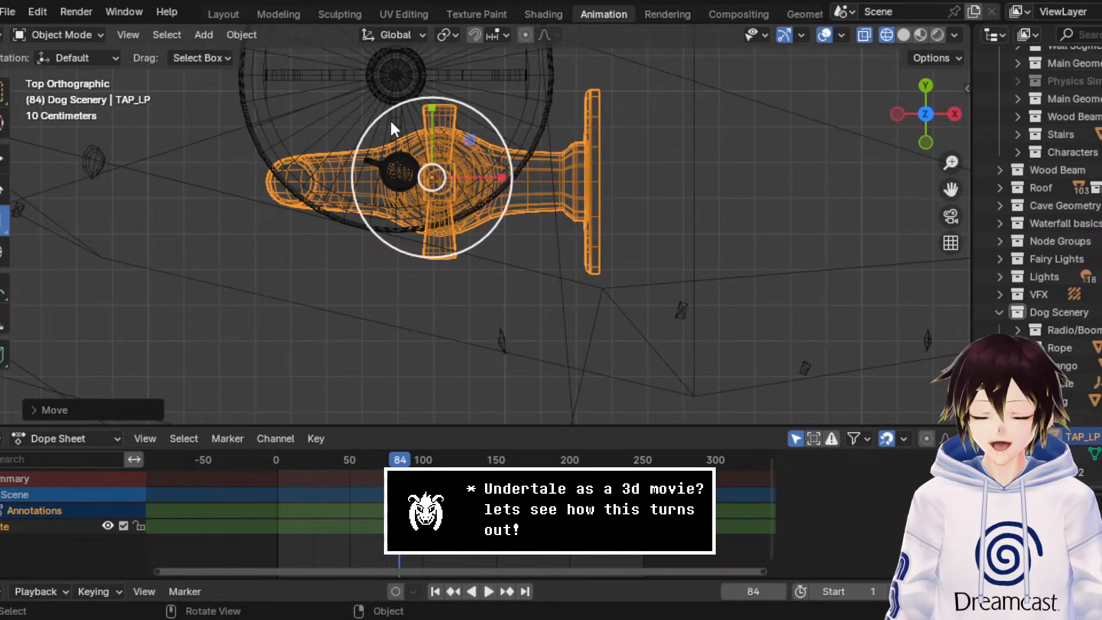
key(s)
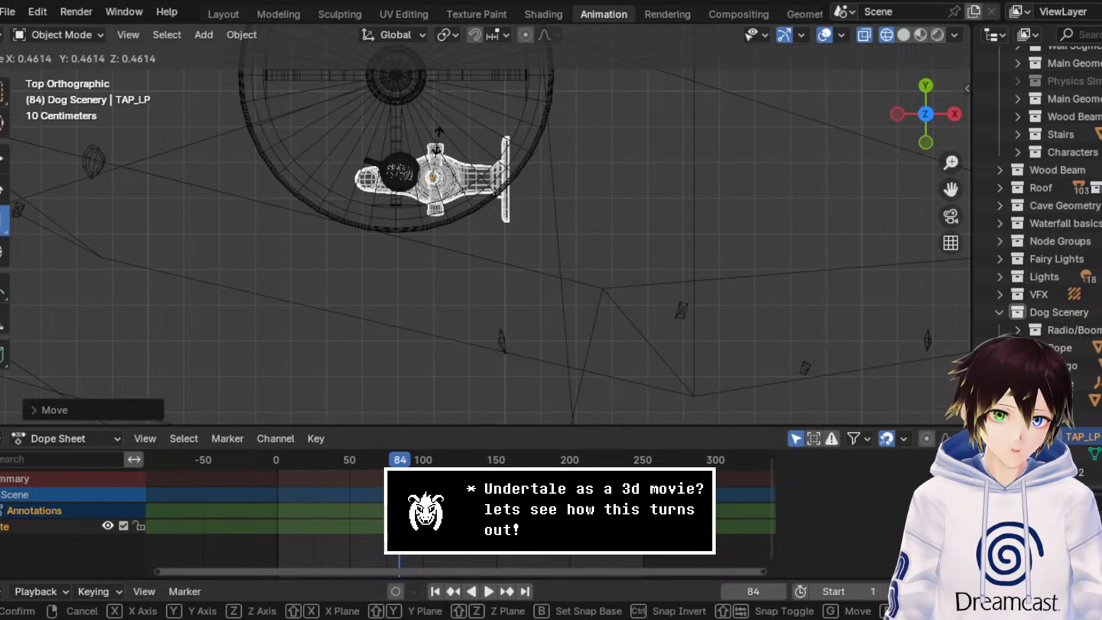
click(438, 143)
middle_drag(32, 193, 424, 77)
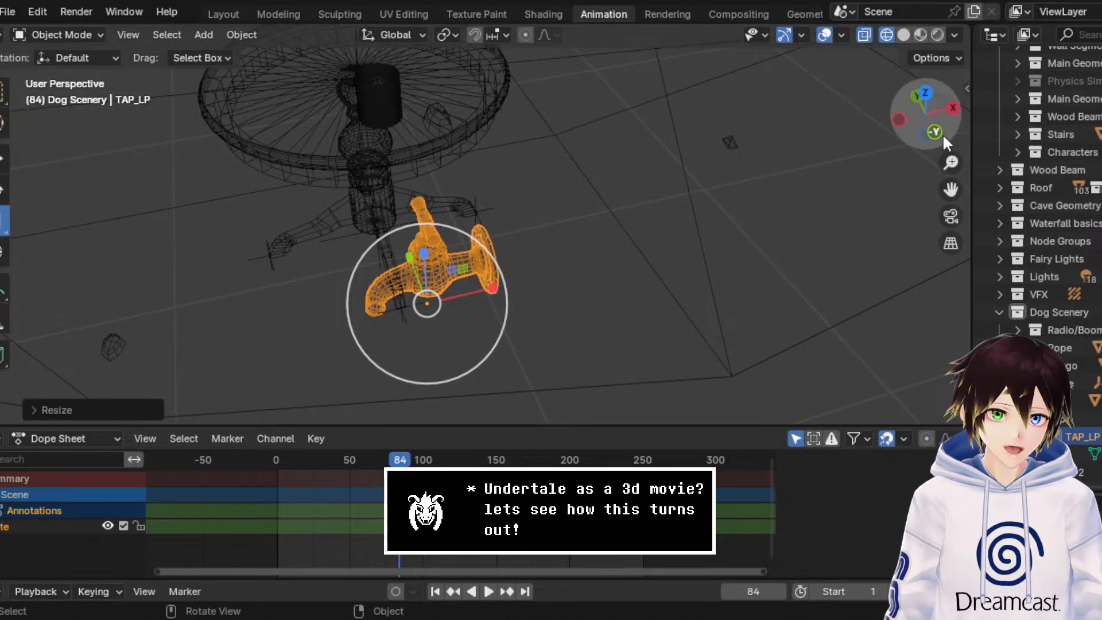
click(933, 99)
key(s)
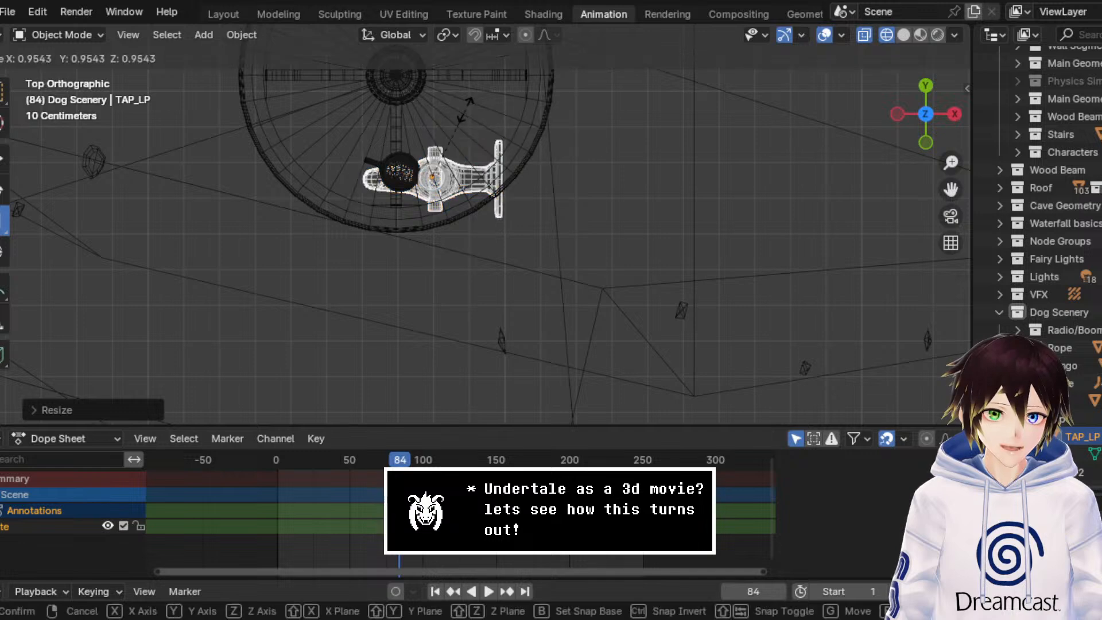
click(451, 132)
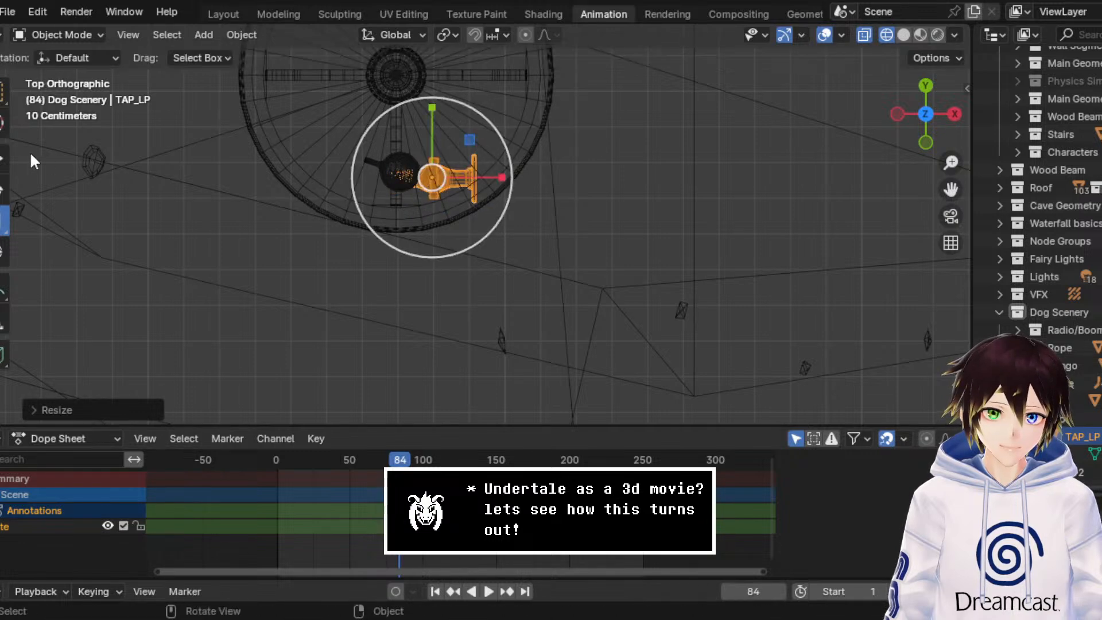
Step: Move the tap beside the mug and raise it so its spout sits above the mug's rim
click(5, 160)
drag(432, 141, 433, 132)
middle_drag(432, 171, 401, 373)
click(924, 134)
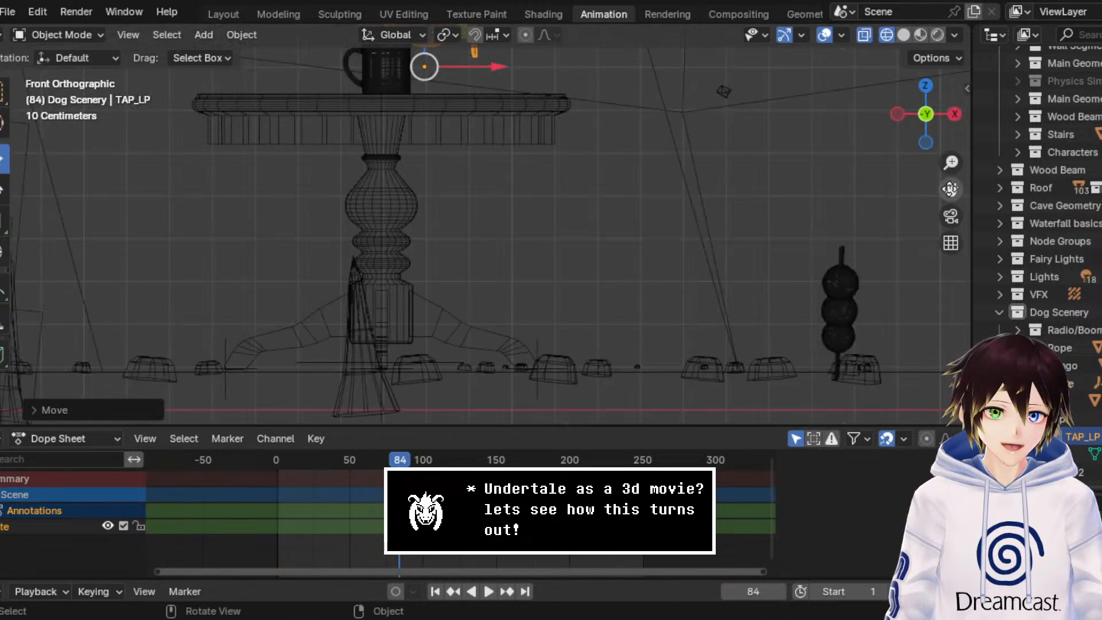
drag(950, 189, 1012, 339)
scroll(402, 178, up, 2)
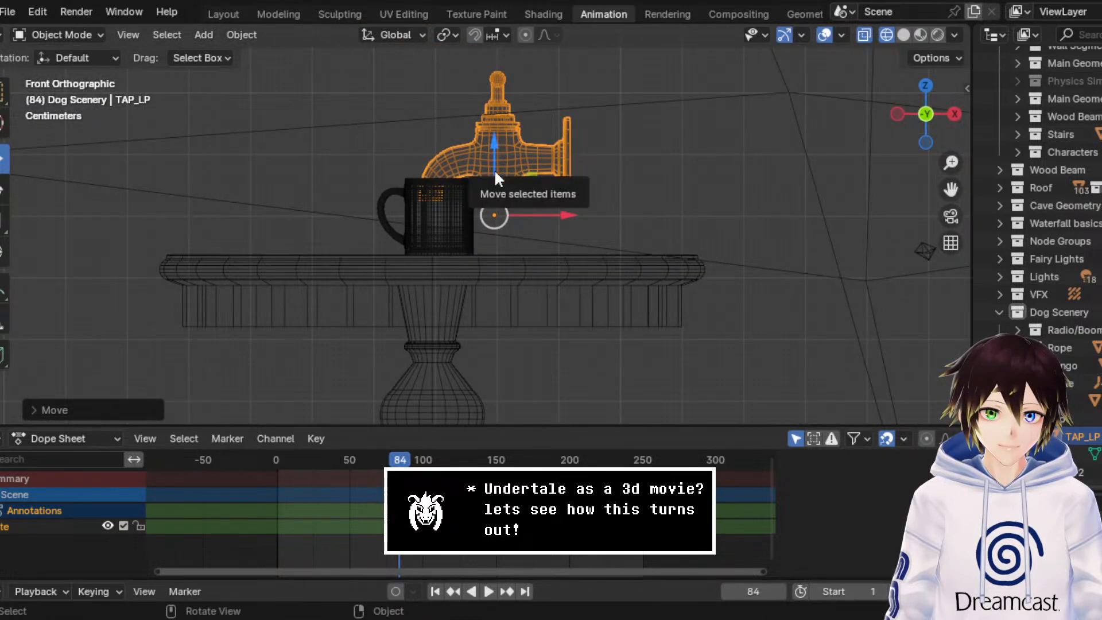
drag(494, 170, 494, 147)
mouse_move(532, 181)
mouse_down()
mouse_move(541, 183)
mouse_move(532, 178)
mouse_up()
middle_drag(532, 178, 660, 149)
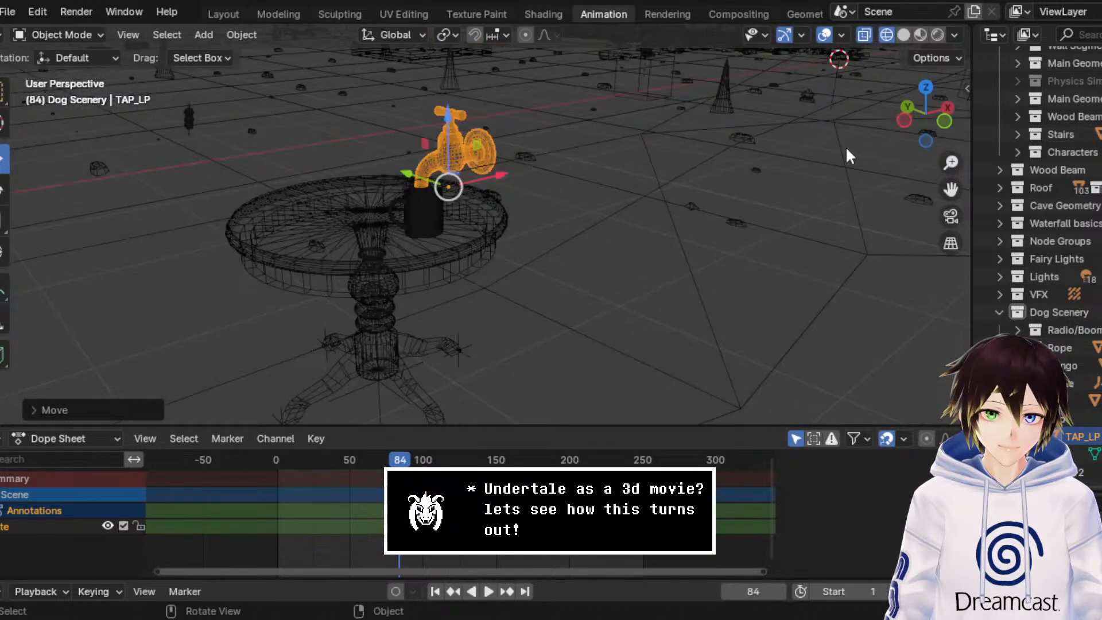
Step: Scale the tap down slightly in the front view and shift it along X so the spout hangs over the mug
click(944, 122)
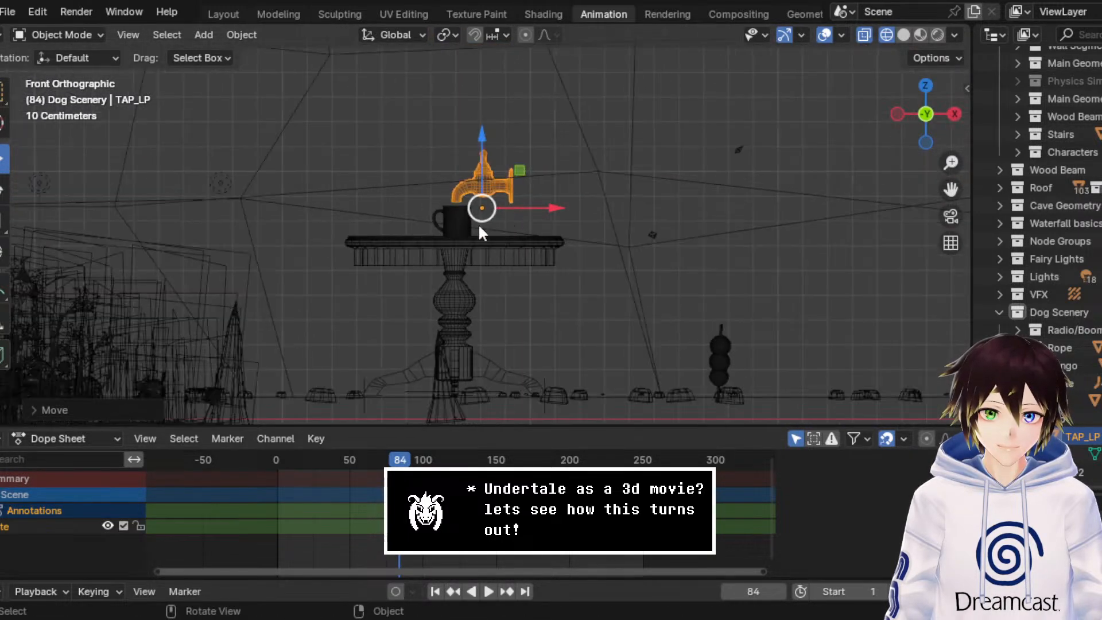
click(5, 221)
mouse_move(537, 147)
mouse_down()
mouse_move(523, 175)
mouse_move(547, 142)
mouse_up()
scroll(529, 171, up, 3)
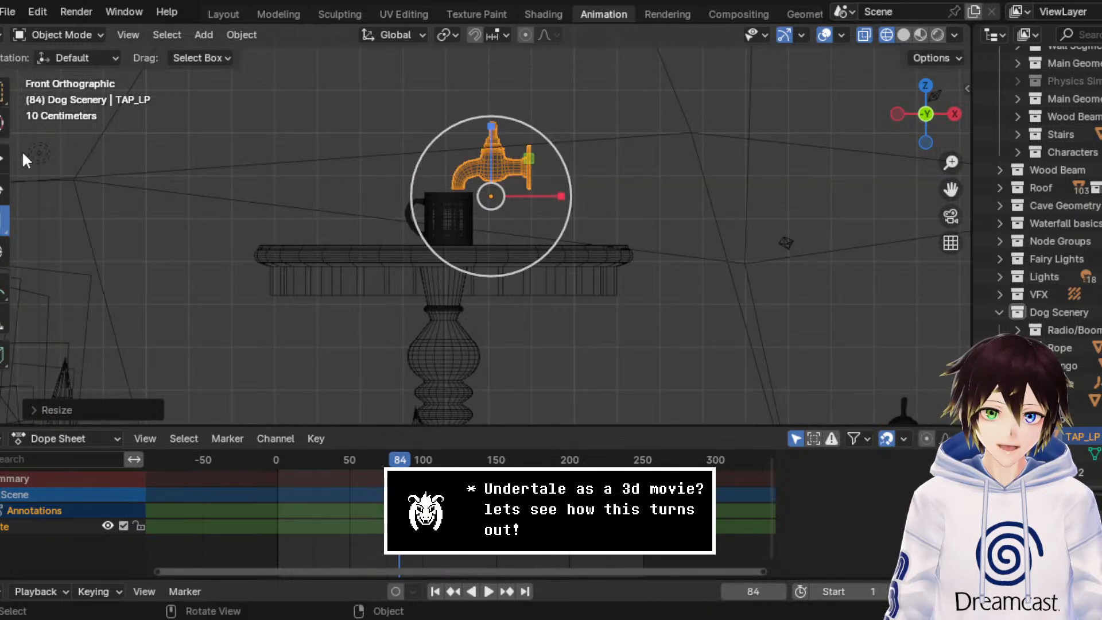
click(4, 158)
drag(549, 195, 544, 198)
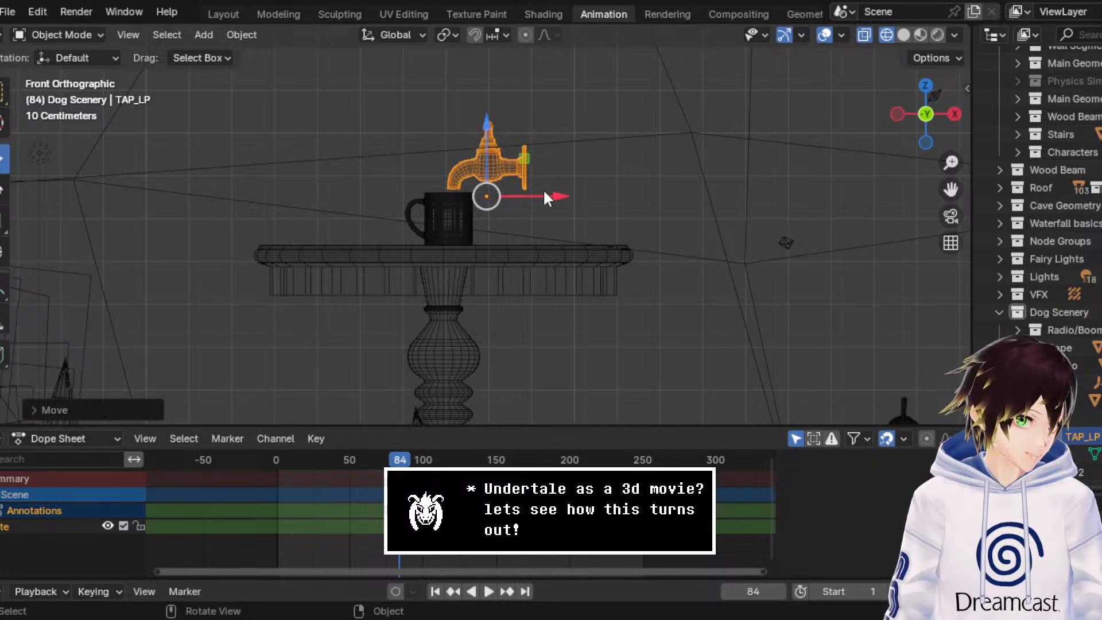
Step: Switch the viewport to solid shading and rotate the tap about a quarter turn around Z so its flange faces the cave wall
middle_drag(542, 188, 809, 195)
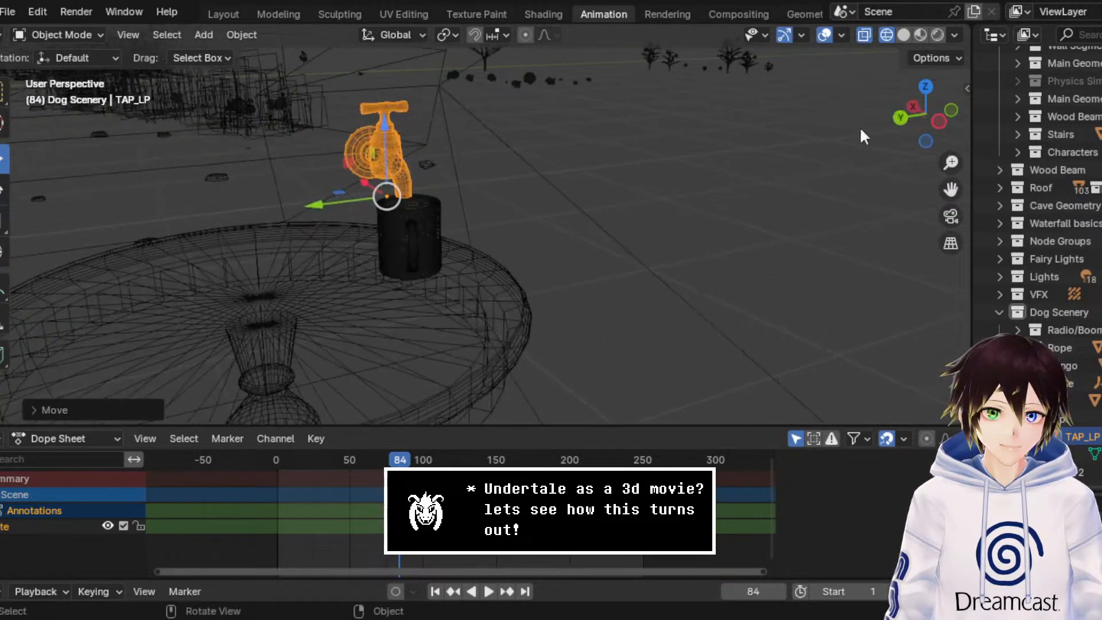
click(903, 34)
mouse_move(866, 69)
middle_down()
mouse_move(694, 152)
mouse_move(766, 154)
middle_up()
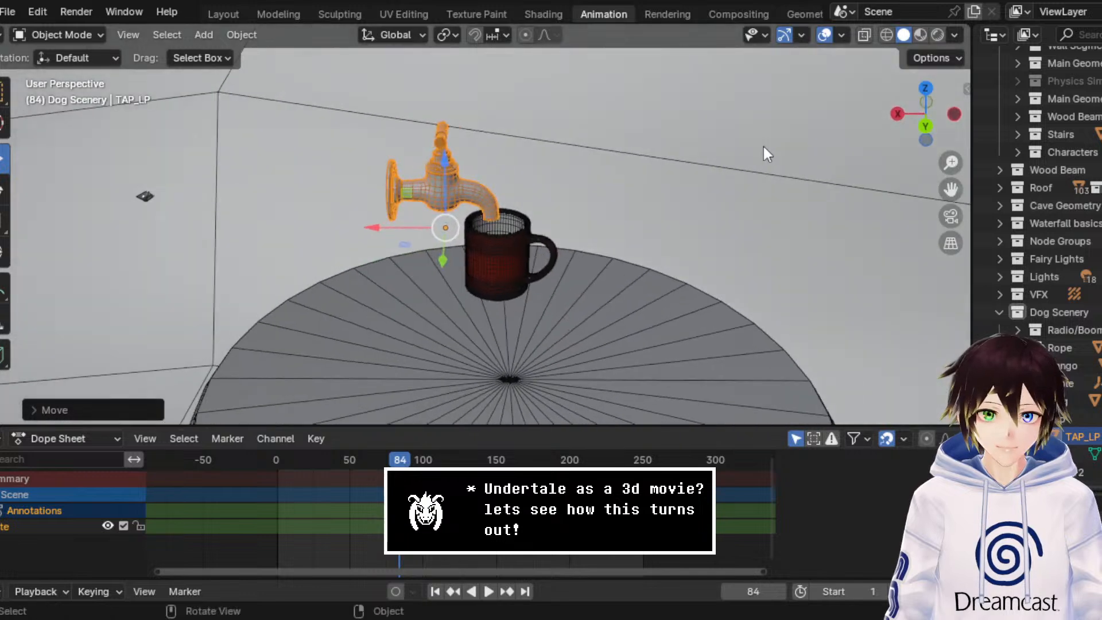
click(5, 190)
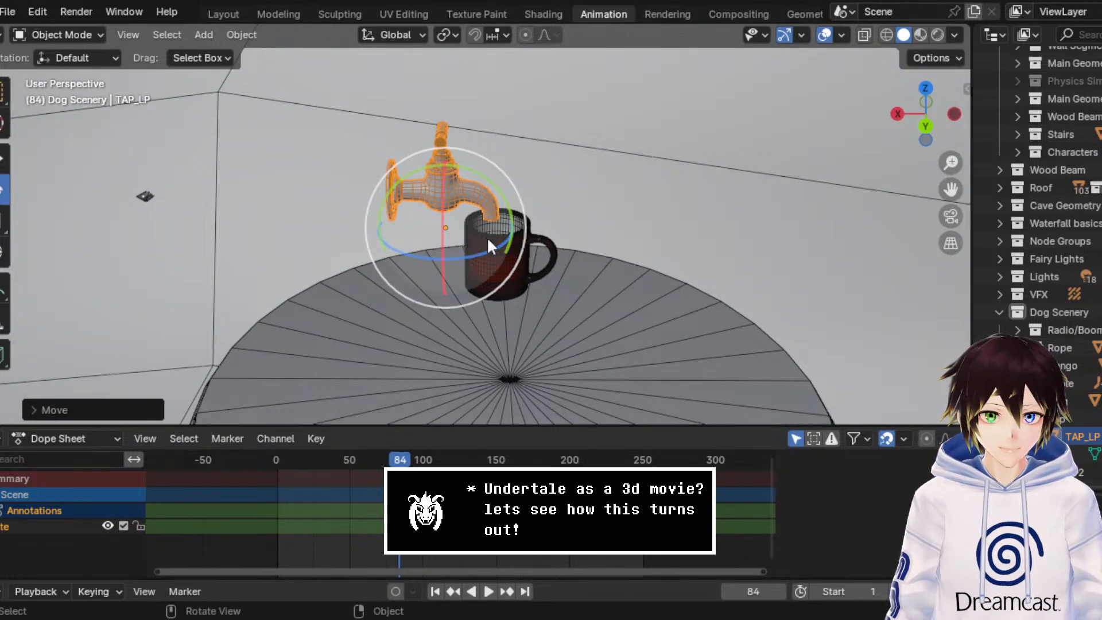
drag(496, 245, 419, 261)
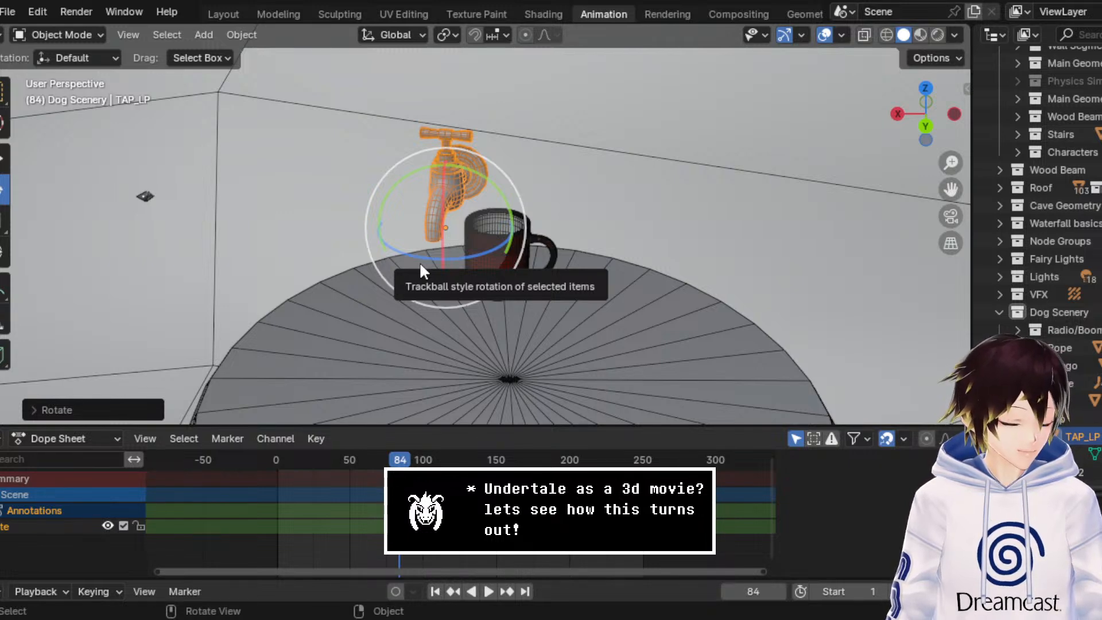
middle_drag(484, 245, 498, 263)
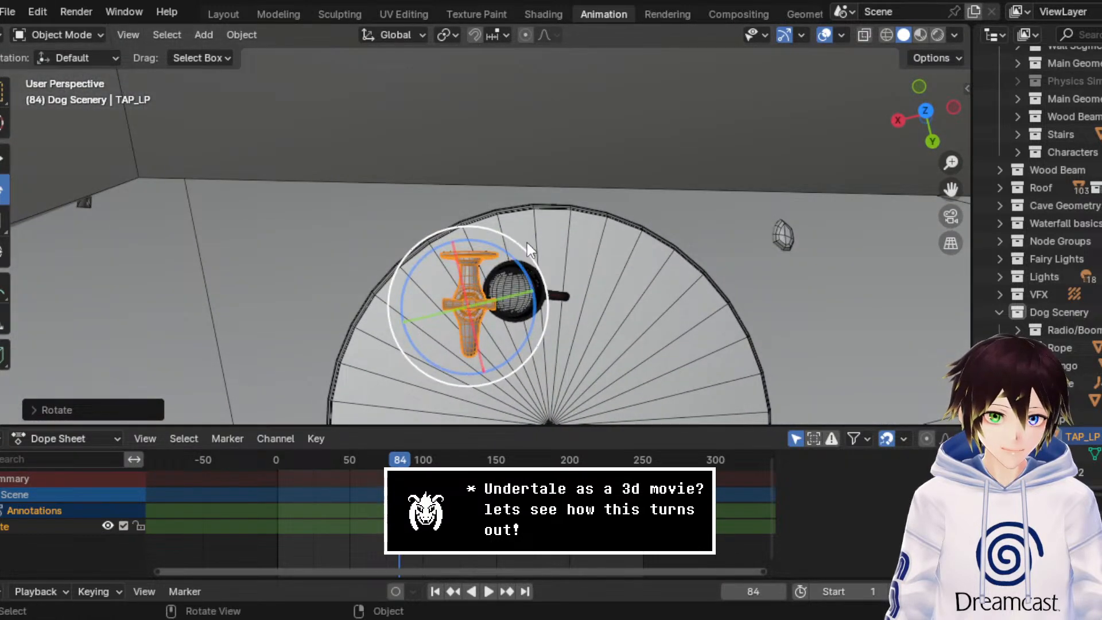
Step: Move the rotated tap horizontally so its spout is over the mug's opening
click(3, 158)
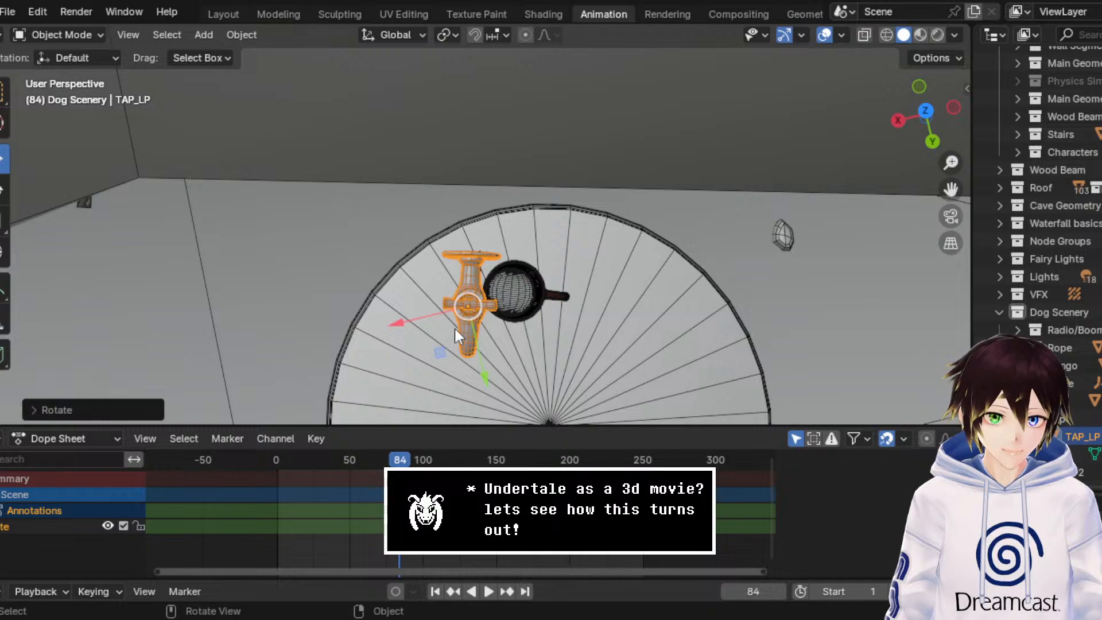
drag(443, 351, 518, 274)
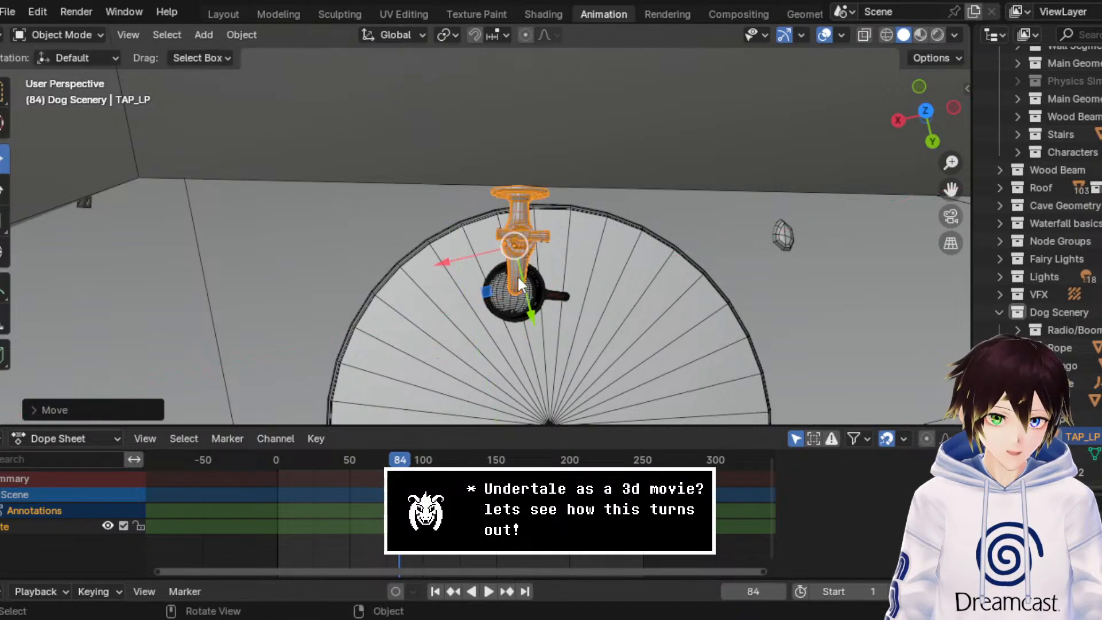
middle_drag(517, 274, 323, 102)
Step: Fine-tune the tap's rotation around Z in the top view so its flange runs parallel to the cave wall
click(5, 189)
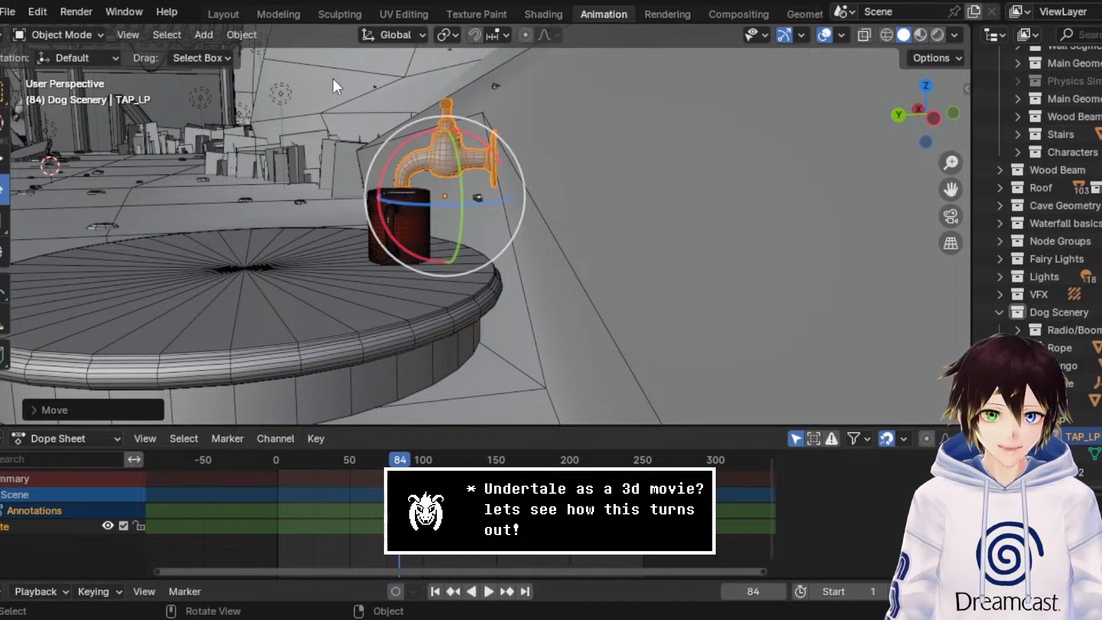
middle_drag(333, 77, 580, 218)
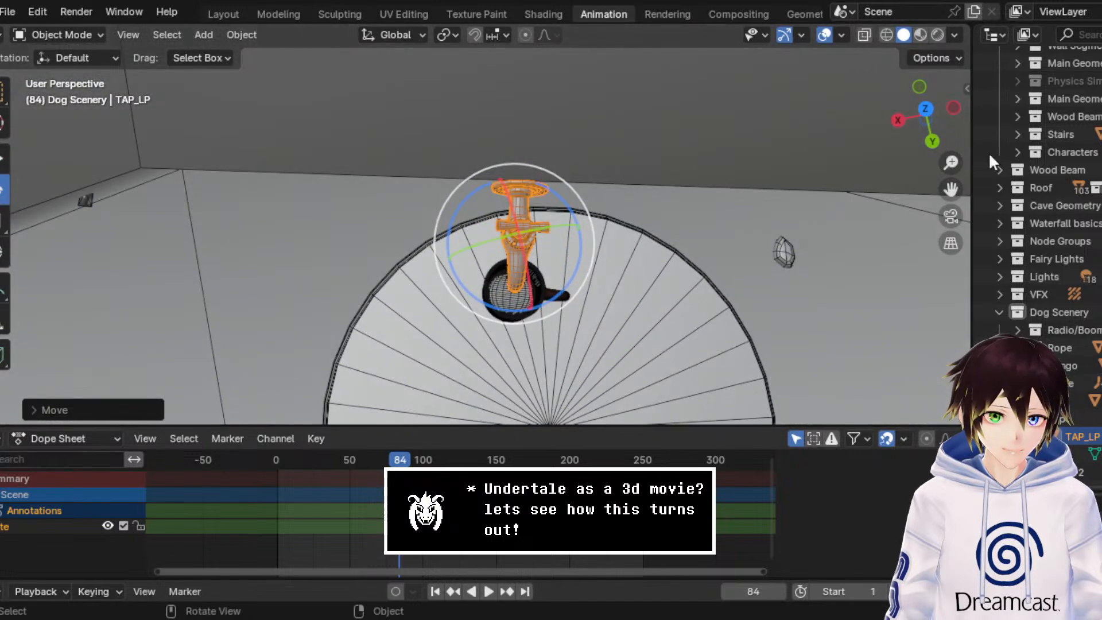
click(931, 107)
click(886, 35)
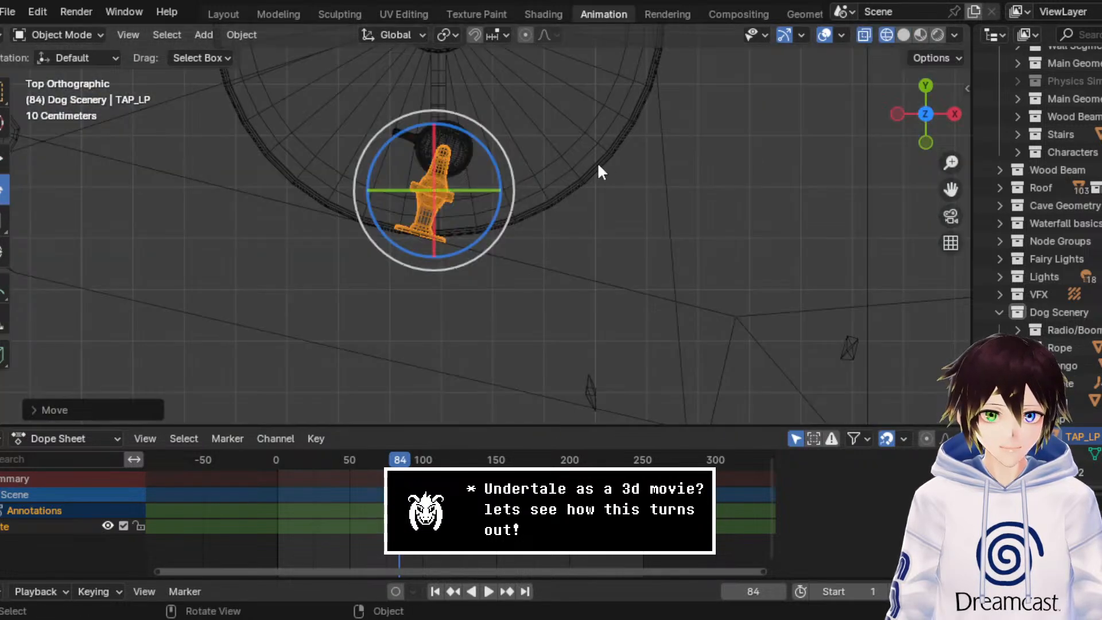
drag(479, 133, 478, 129)
mouse_move(478, 129)
middle_down()
mouse_move(612, 236)
mouse_move(404, 110)
mouse_move(581, 153)
mouse_move(605, 101)
mouse_move(894, 39)
mouse_move(741, 212)
mouse_move(600, 214)
middle_up()
click(903, 35)
middle_drag(685, 208, 543, 205)
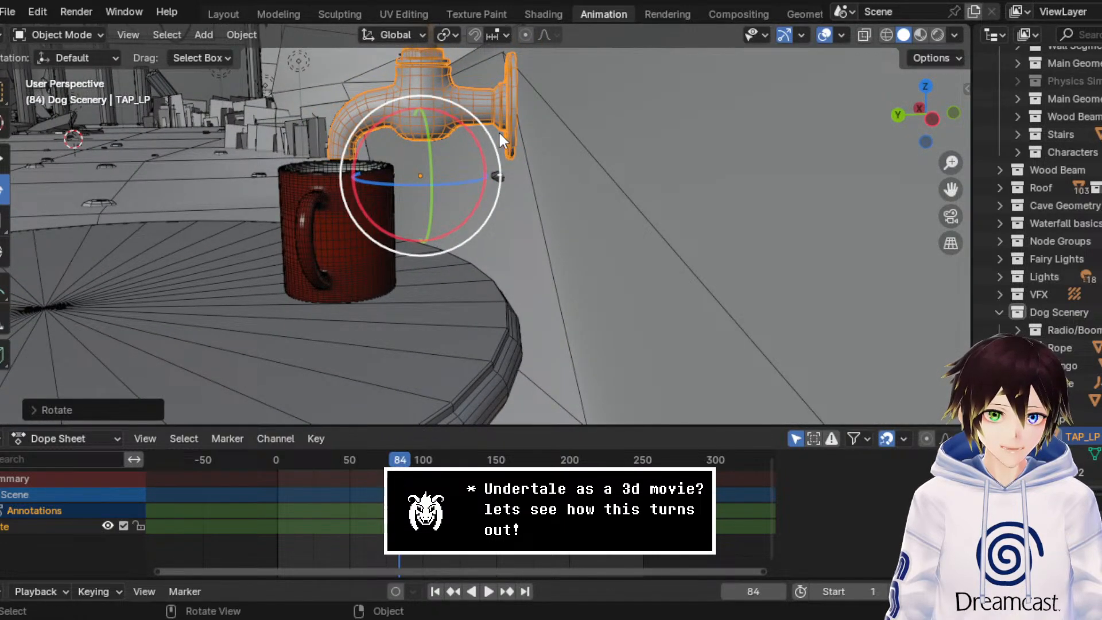
Step: Add the mug to the selection and move mug and tap together along Y towards the cave wall
click(336, 205)
click(7, 160)
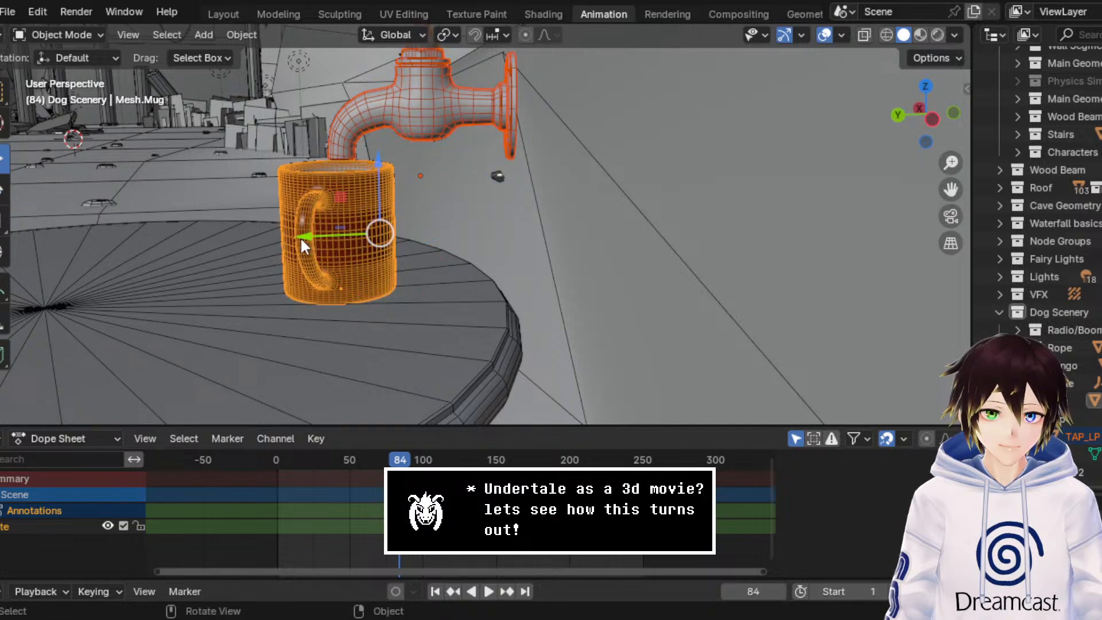
drag(300, 236, 322, 236)
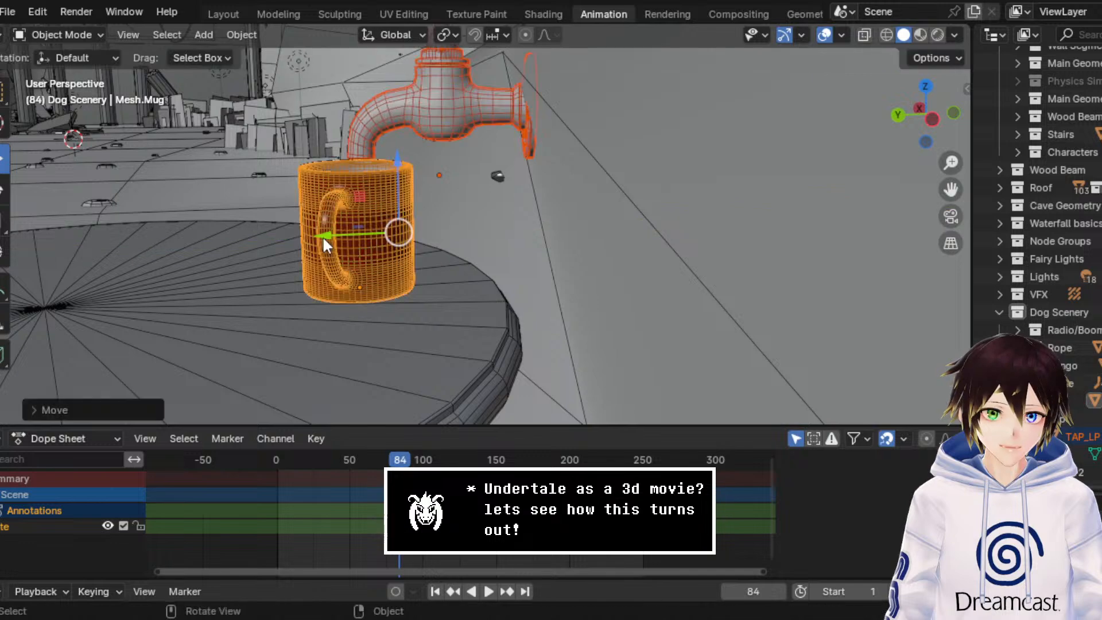
middle_drag(322, 236, 532, 193)
Step: Select the wall edge beside the table in the Main Geometry's Edit Mode and slide it towards the table
click(539, 196)
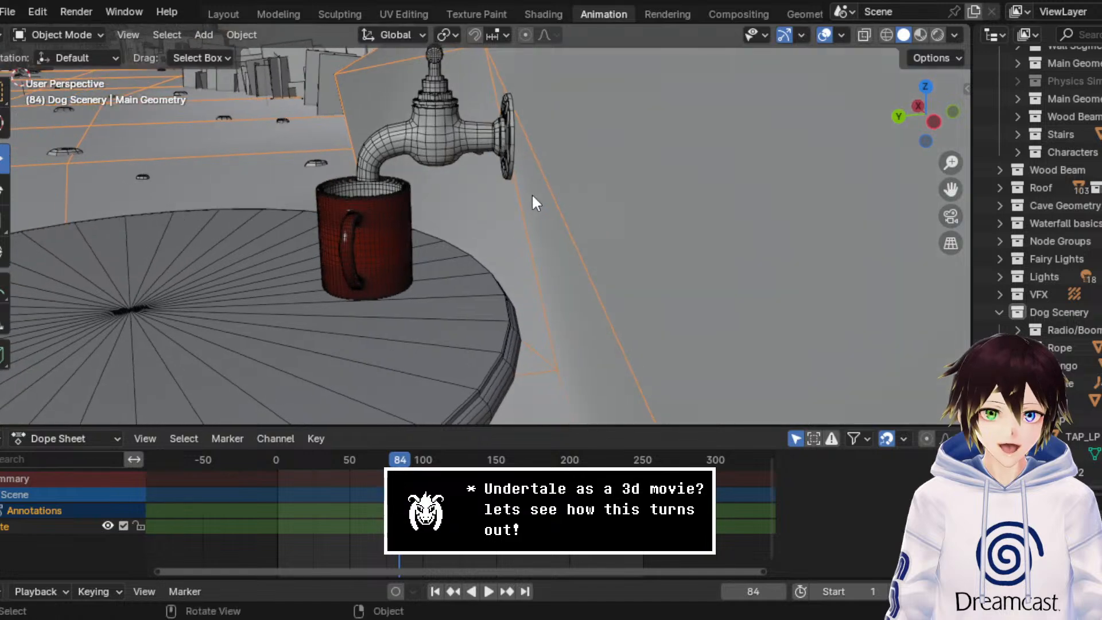
click(57, 34)
click(51, 54)
scroll(381, 291, down, 4)
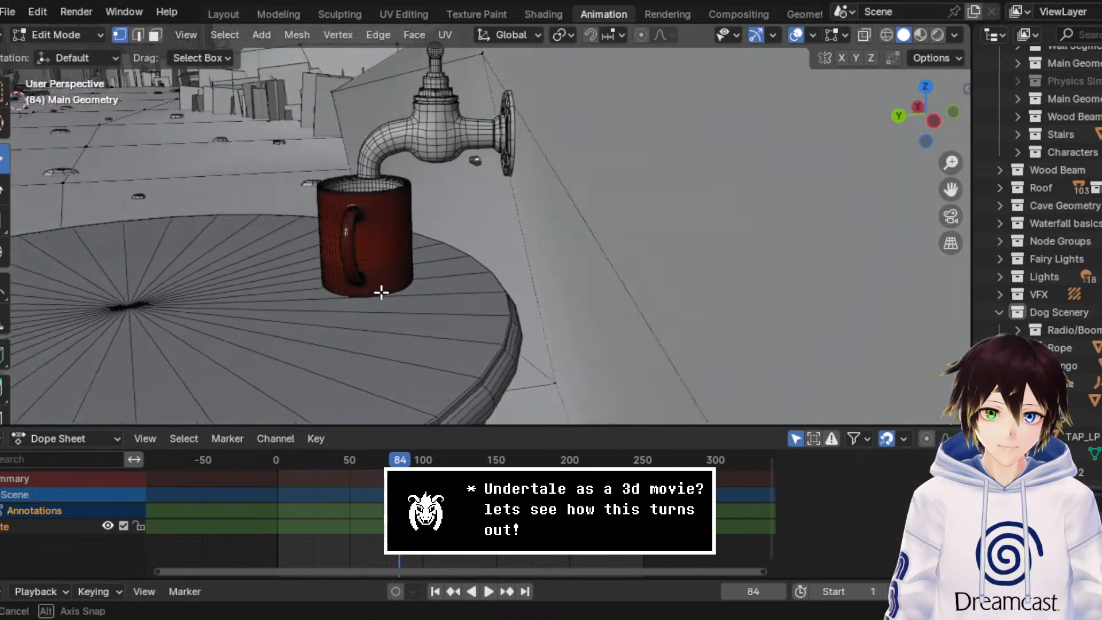
click(132, 36)
middle_drag(498, 321, 507, 371)
scroll(547, 355, down, 1)
key(shift+v)
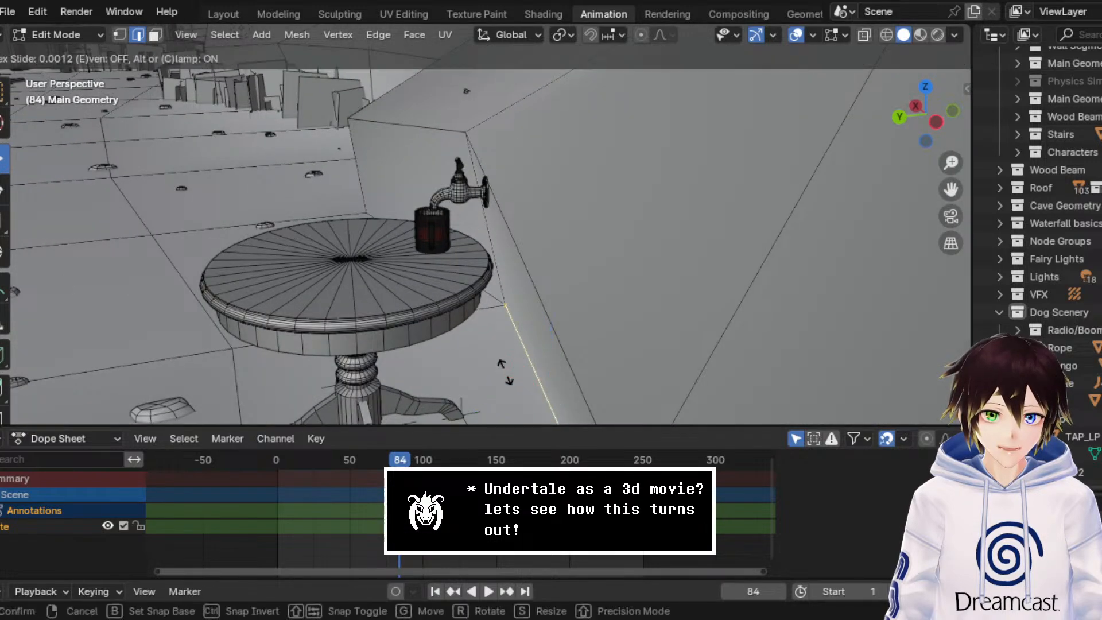
click(474, 374)
Step: Slide the wall edge further so the wall meets the tap's flange, and return to Object Mode
scroll(491, 327, up, 6)
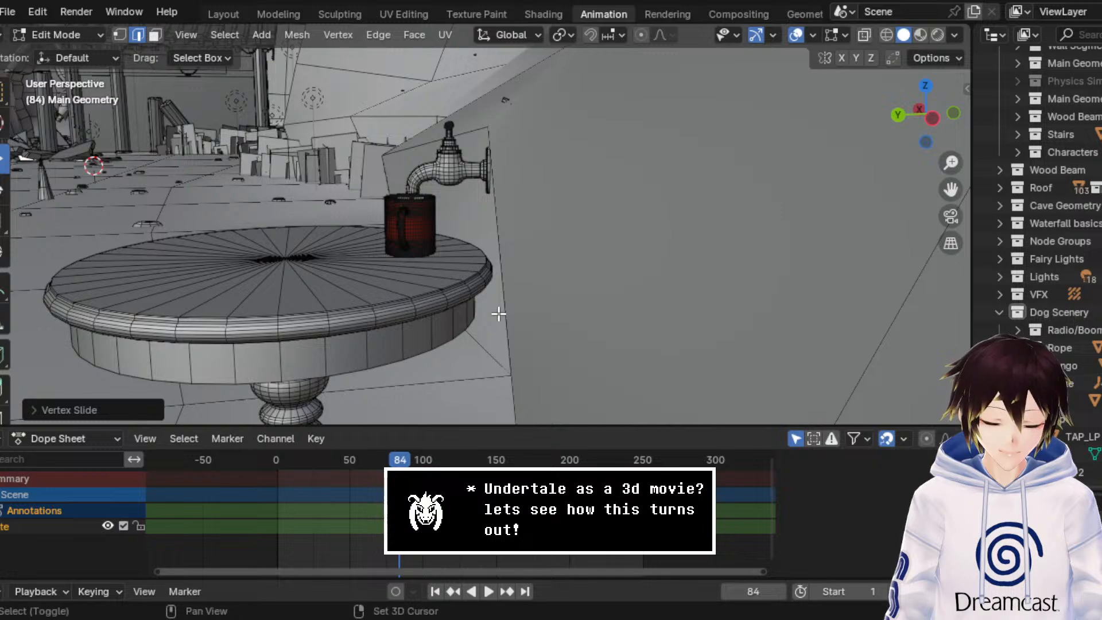
key(shift+v)
click(479, 315)
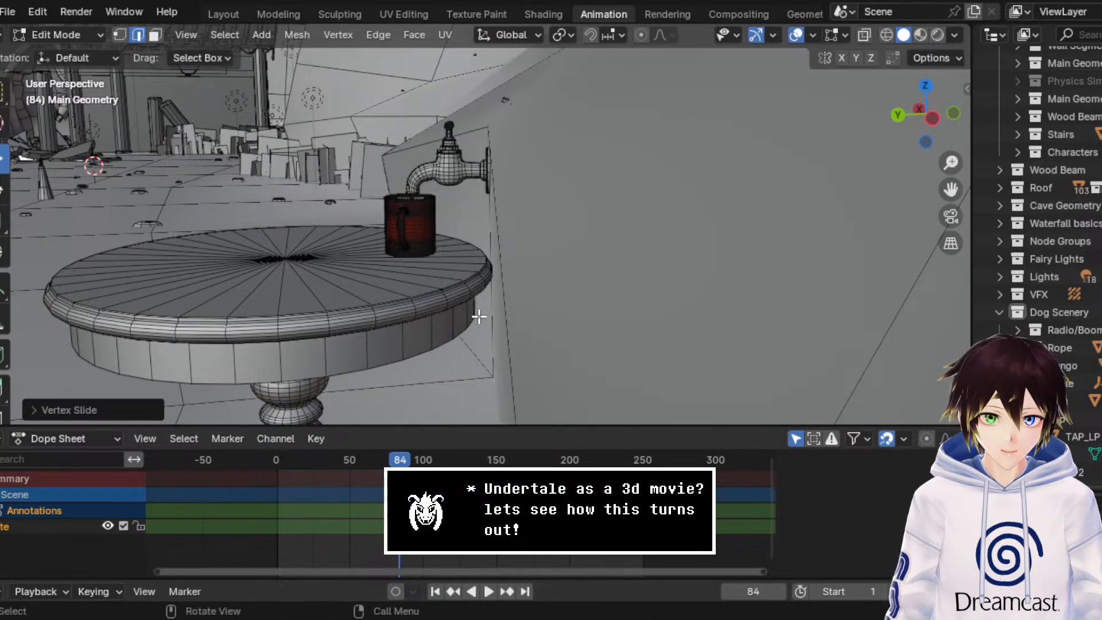
middle_drag(479, 316, 497, 280)
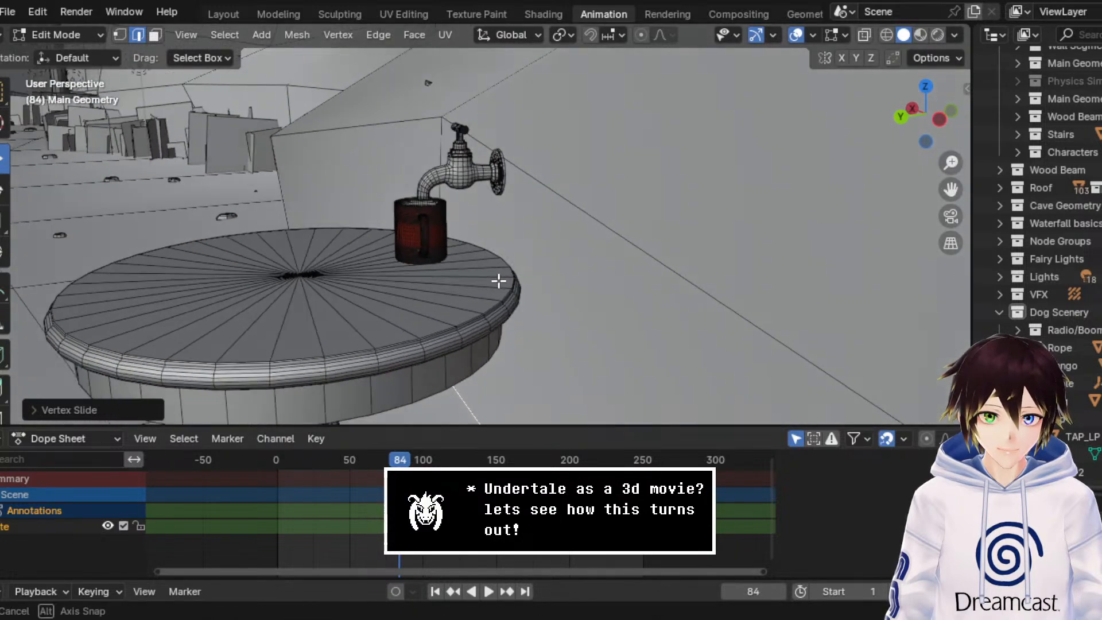
click(77, 32)
click(81, 49)
middle_drag(414, 157, 391, 149)
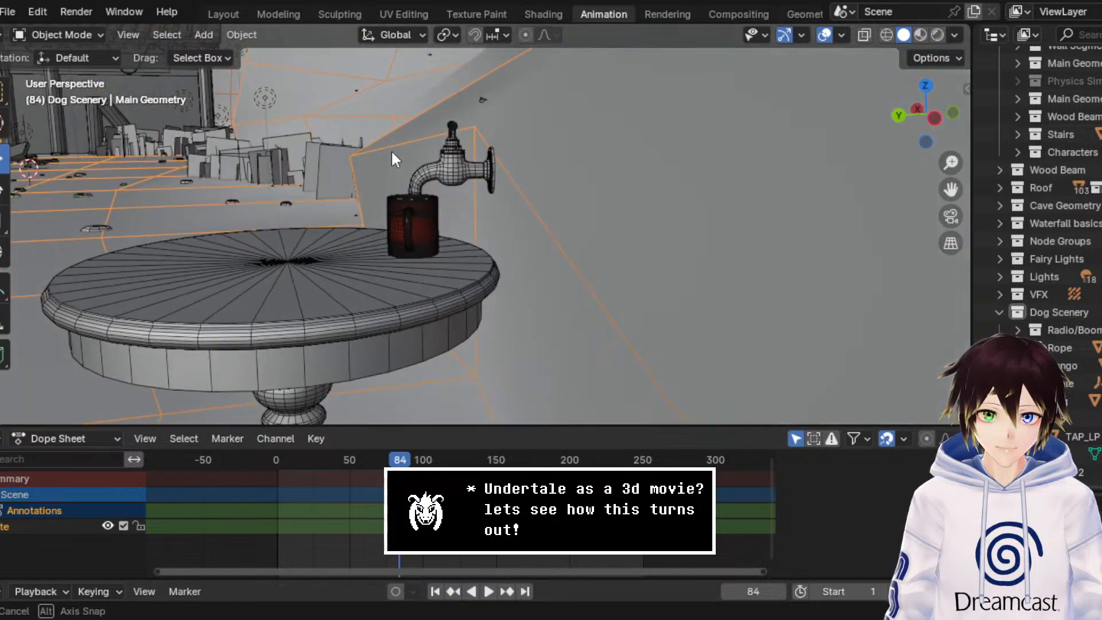
Step: Lower the tap along Z until its spout reaches the mug's opening, and switch the viewport to Material Preview
scroll(385, 149, up, 4)
click(439, 118)
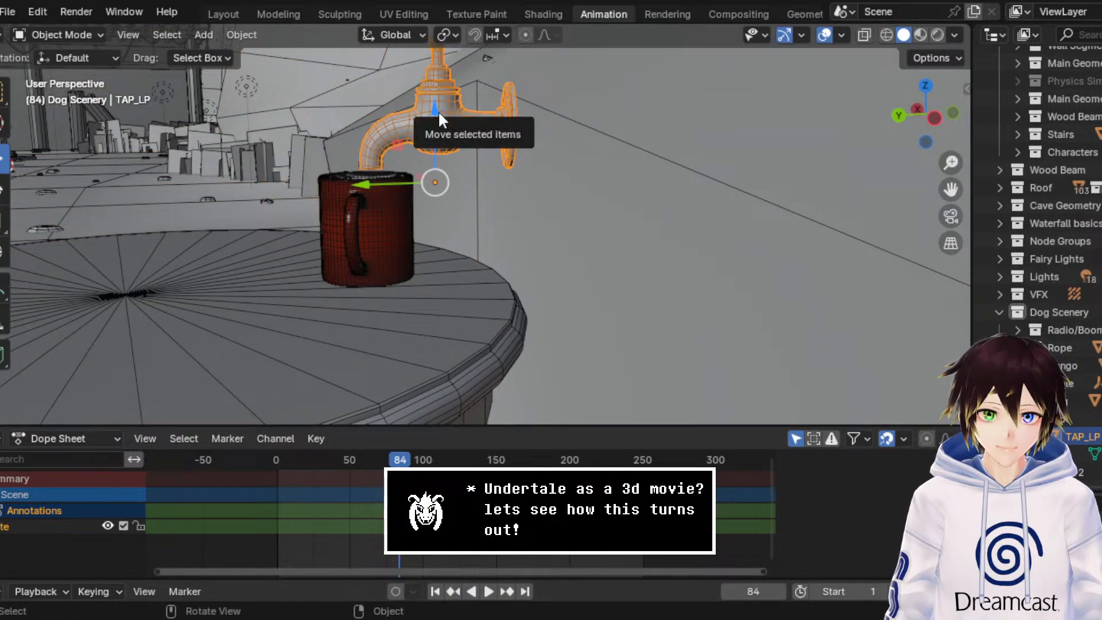
drag(438, 110, 437, 129)
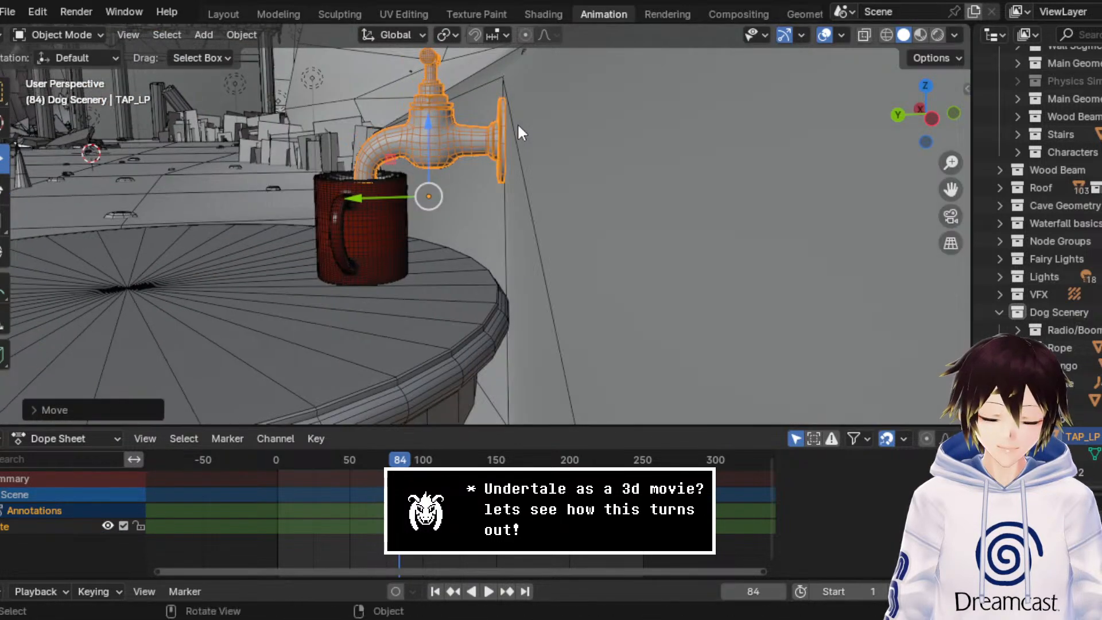
middle_drag(518, 125, 577, 145)
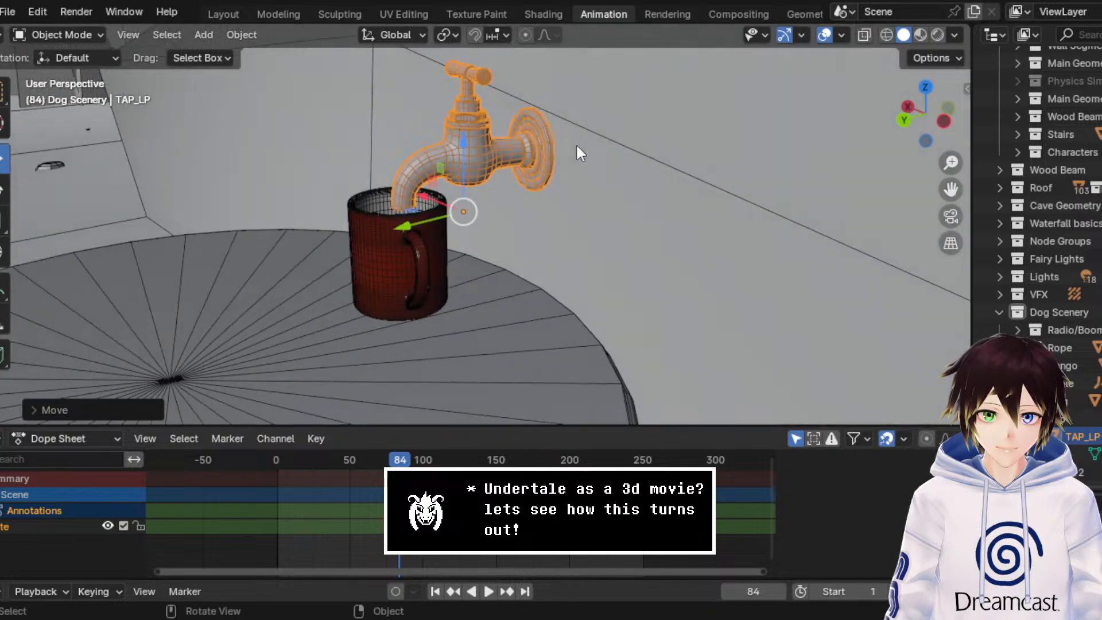
click(917, 36)
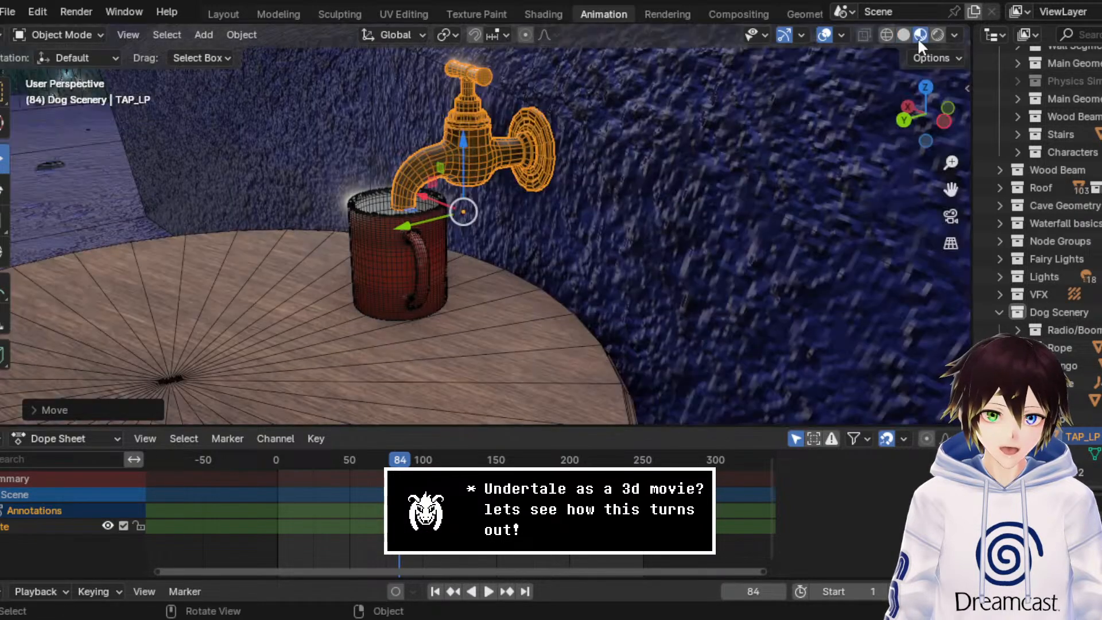
Step: Hide the viewport overlays to check the mug and tap in Material Preview, and switch the viewport to Solid shading
click(830, 37)
mouse_move(445, 271)
middle_down()
mouse_move(506, 267)
mouse_move(436, 261)
middle_up()
scroll(506, 268, down, 4)
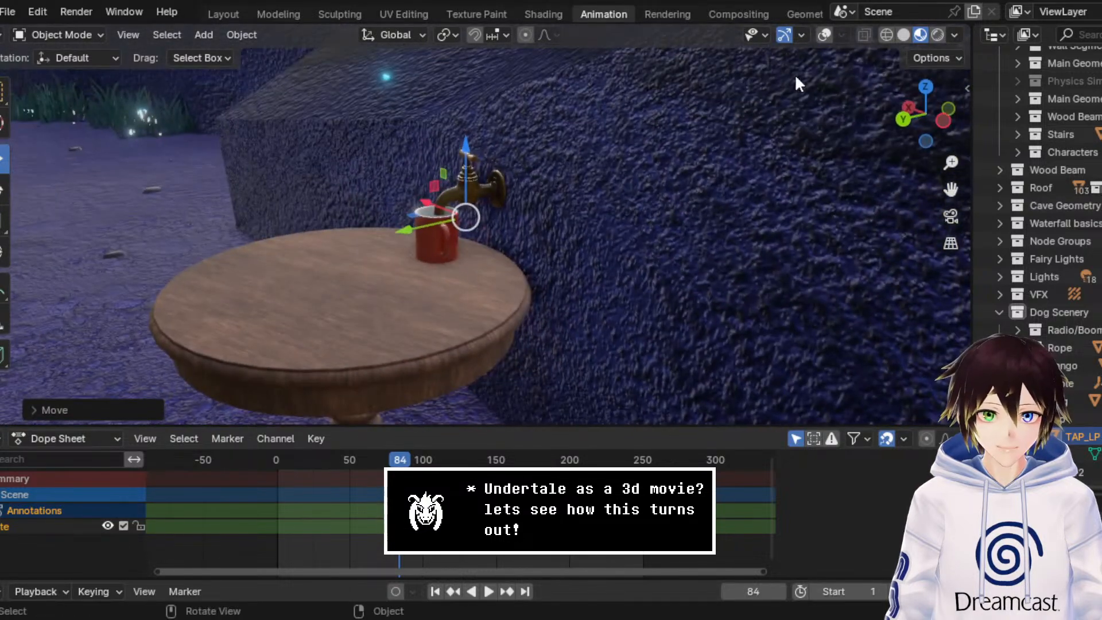
click(903, 36)
scroll(724, 194, down, 4)
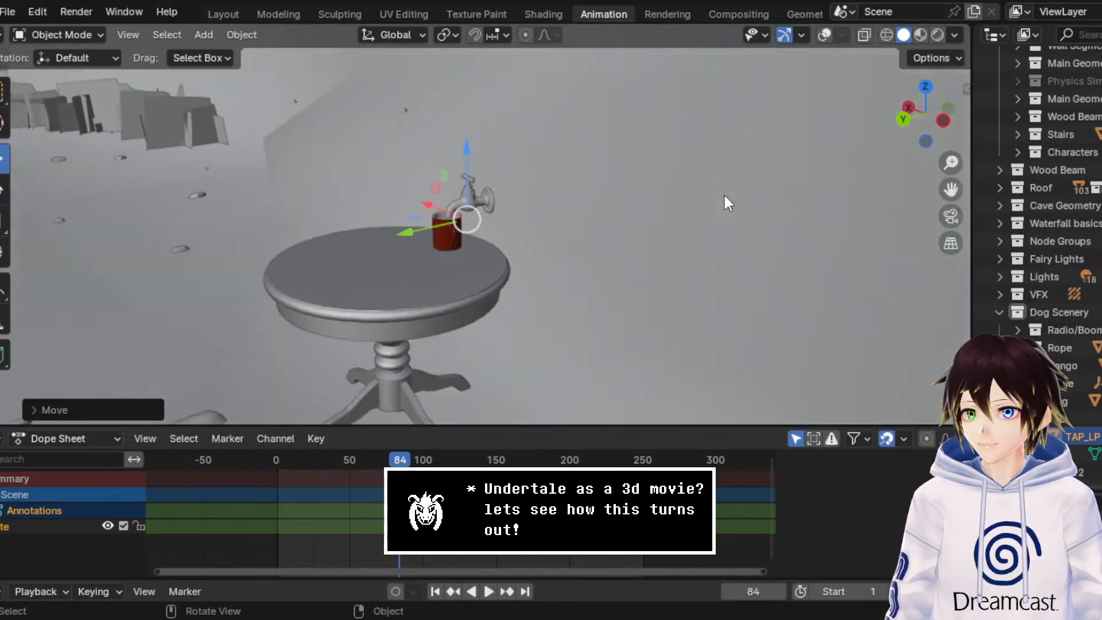
Step: Bring the open cave floor and shrine gate into view and save the scene file
drag(950, 189, 1095, 179)
scroll(597, 233, down, 4)
middle_drag(597, 233, 573, 224)
drag(949, 189, 1092, 171)
mouse_move(414, 225)
middle_down()
mouse_move(388, 222)
mouse_move(395, 235)
middle_up()
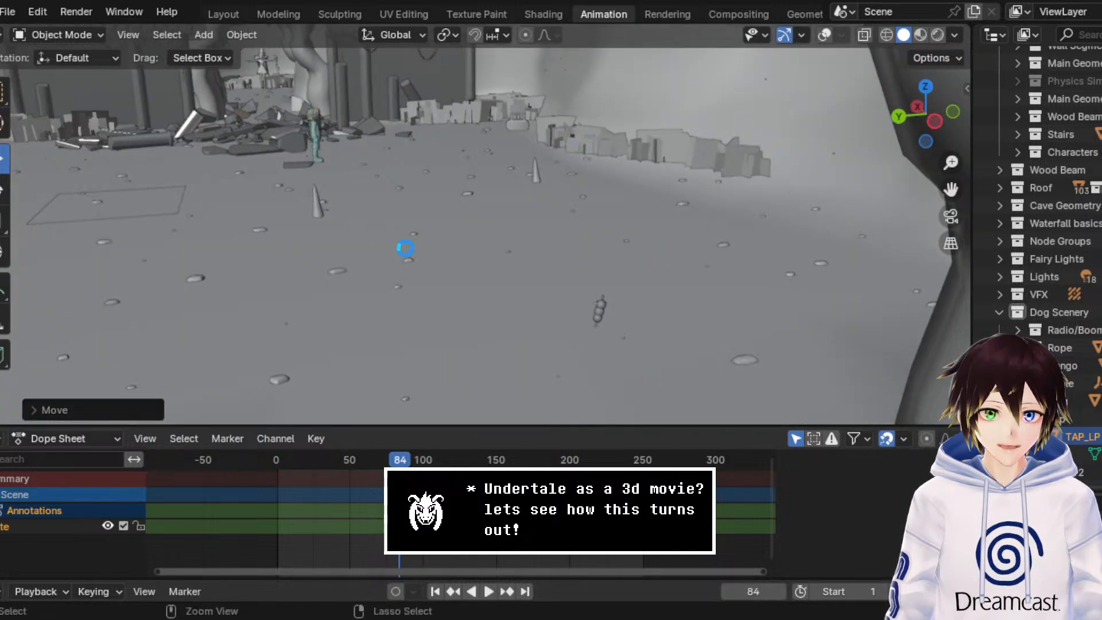
key(ctrl+s)
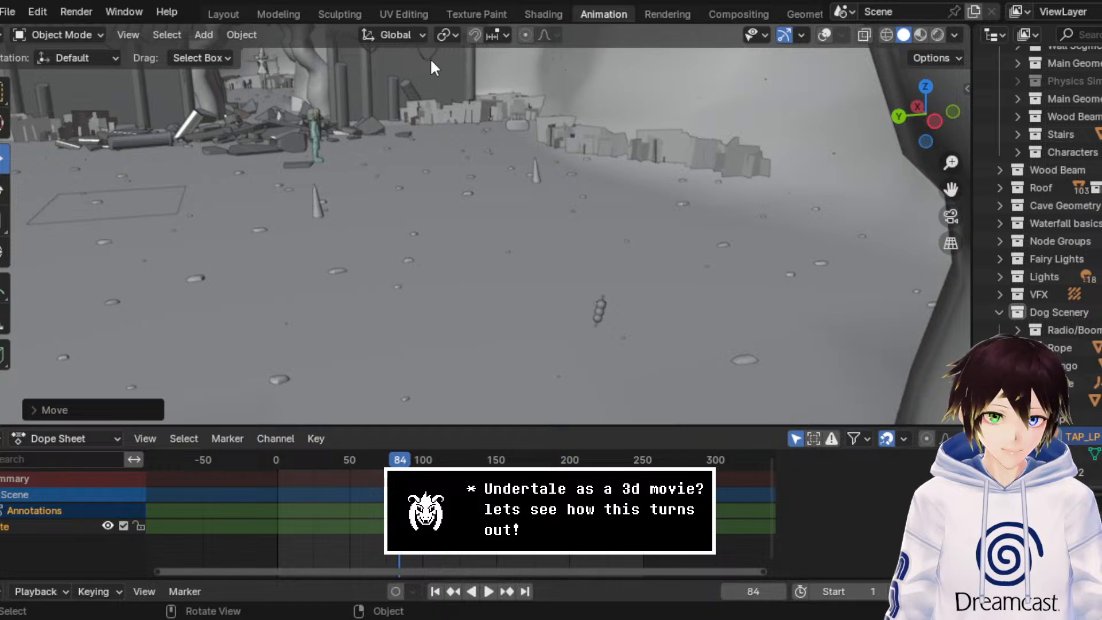
Step: Make Dog Scenery the active collection and save the scene
scroll(507, 133, down, 2)
scroll(527, 171, up, 3)
mouse_move(648, 191)
middle_down()
mouse_move(751, 184)
mouse_move(649, 177)
middle_up()
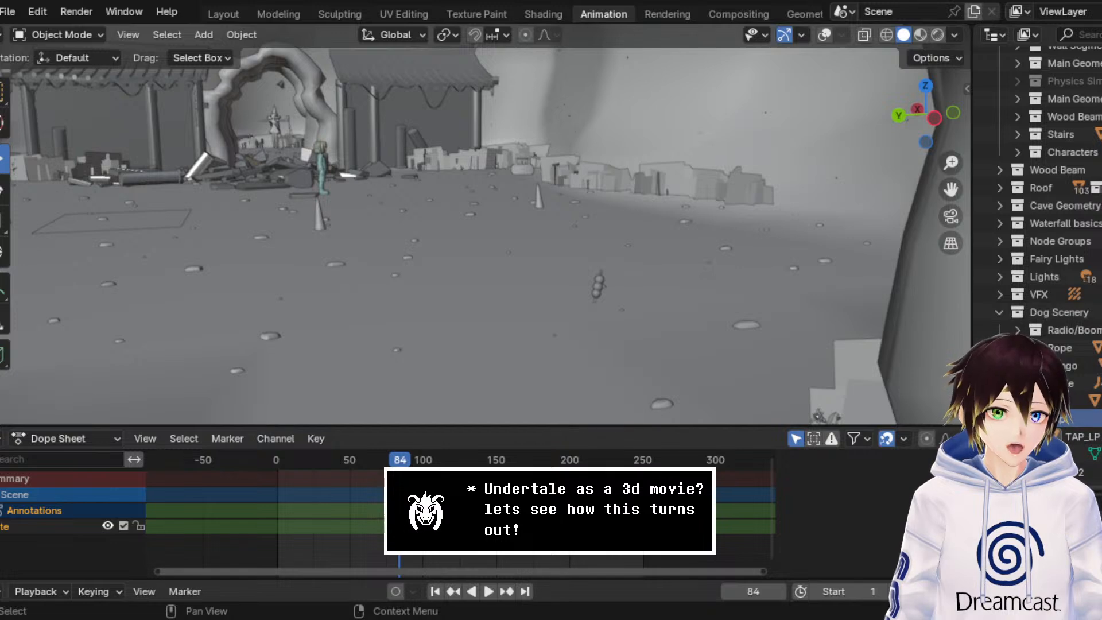
scroll(1058, 318, up, 1)
click(1055, 331)
click(17, 8)
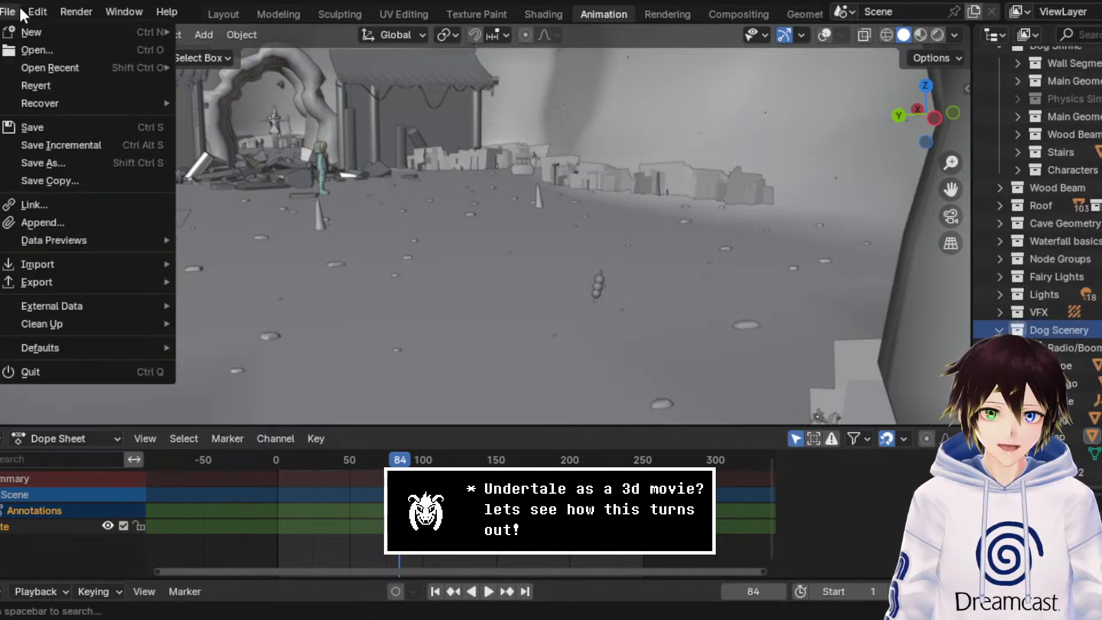
click(47, 123)
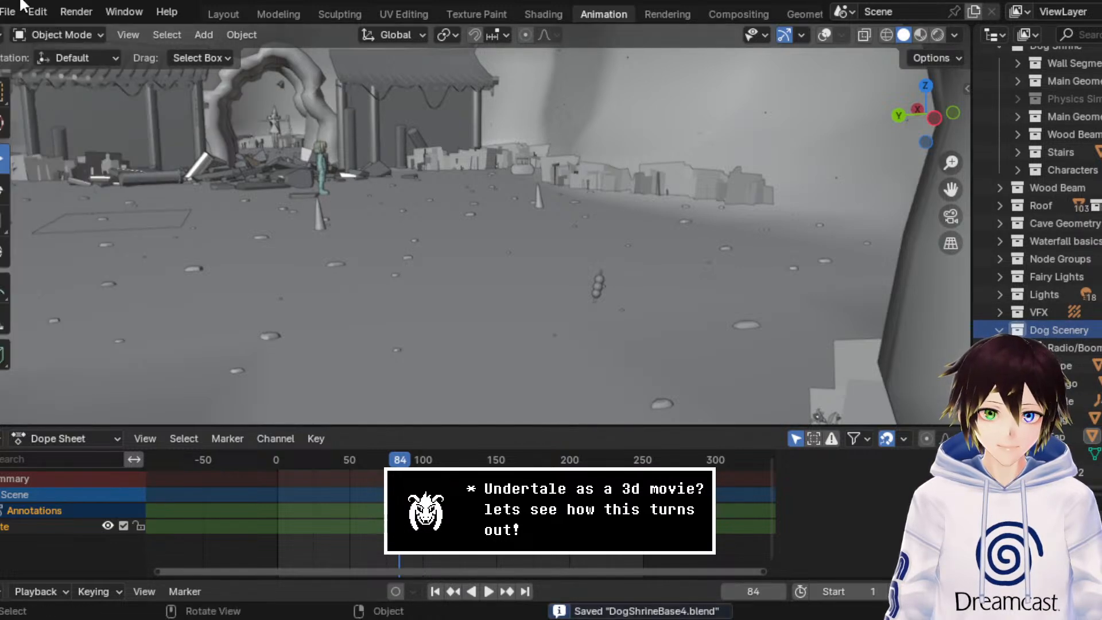
Step: Frame both shrine buildings and the gate in the viewport and save the blend file again
middle_drag(431, 185, 396, 185)
click(950, 216)
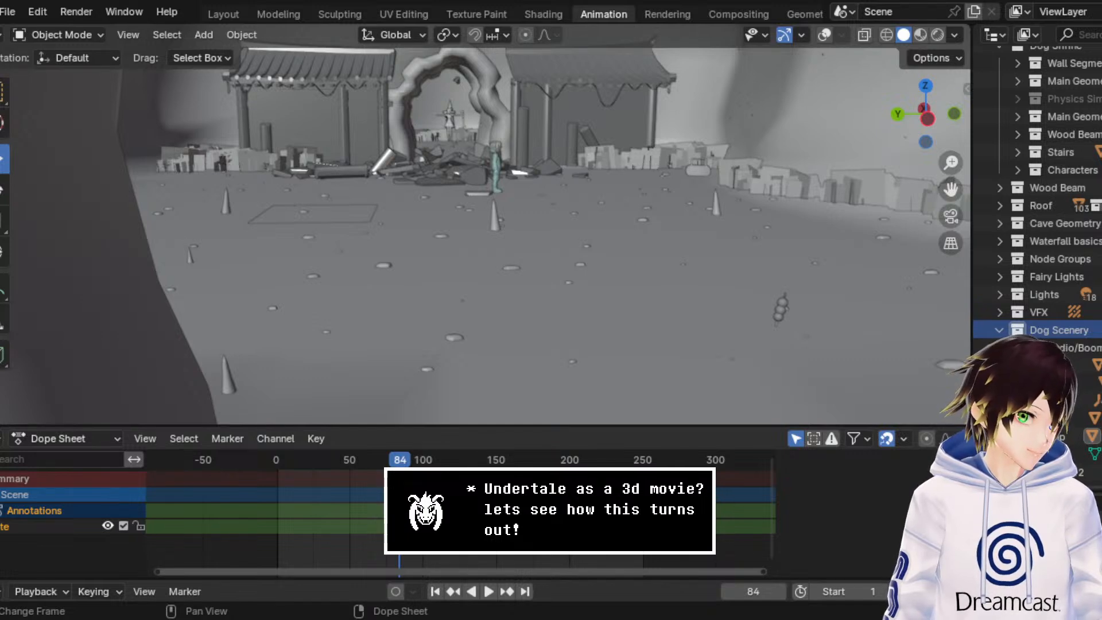
click(10, 12)
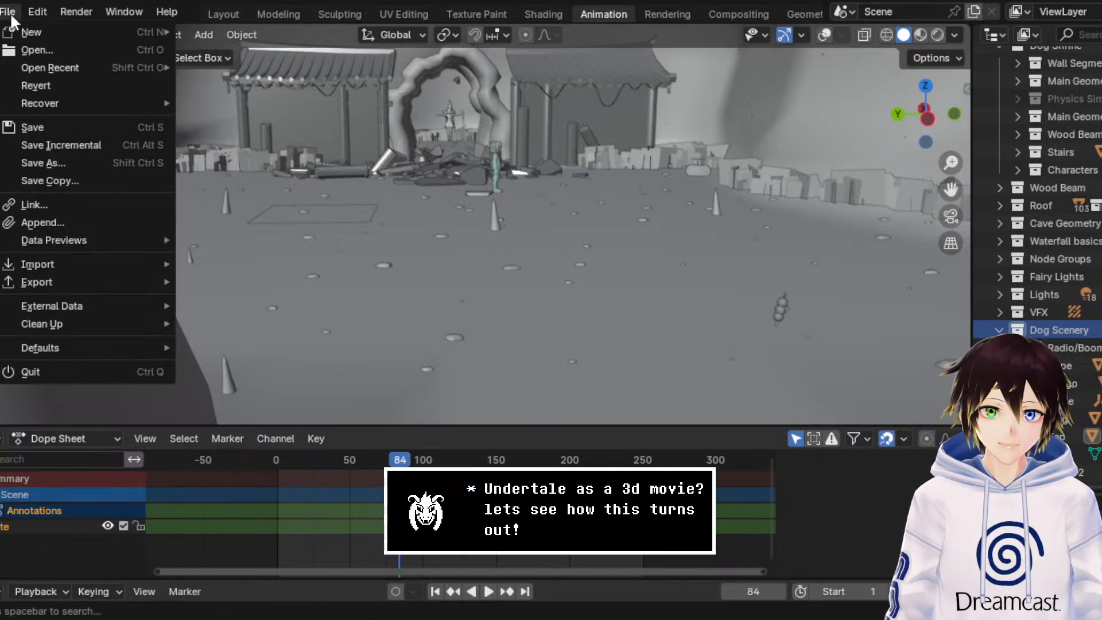
click(32, 126)
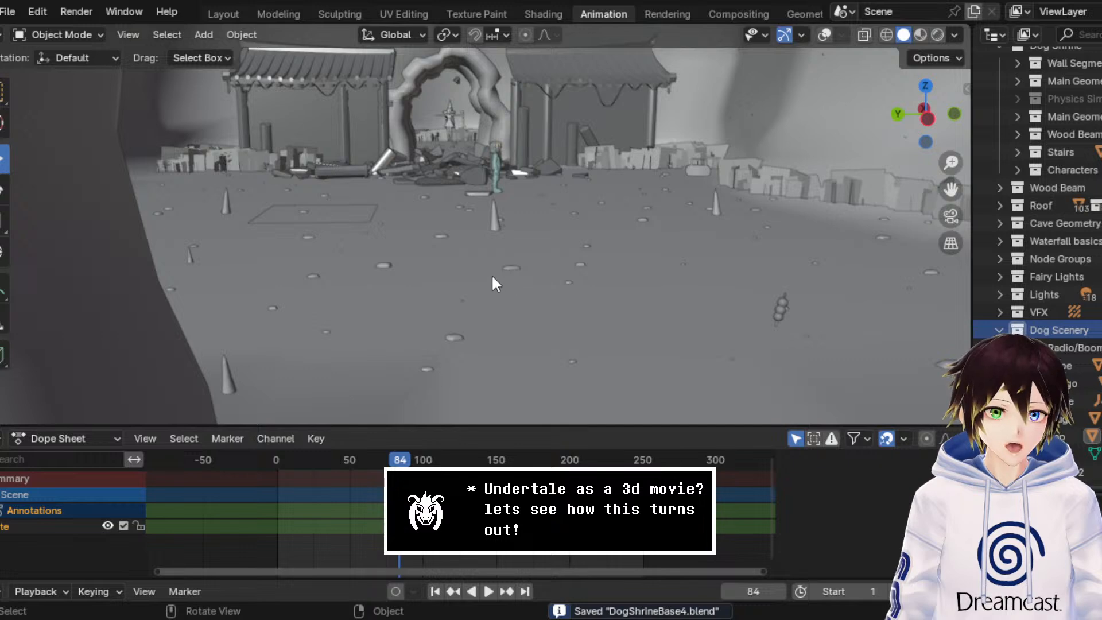
Step: Examine the layout of the shrine, cave walls, table and staircase in Solid shading, saving the file along the way
middle_drag(492, 276, 484, 252)
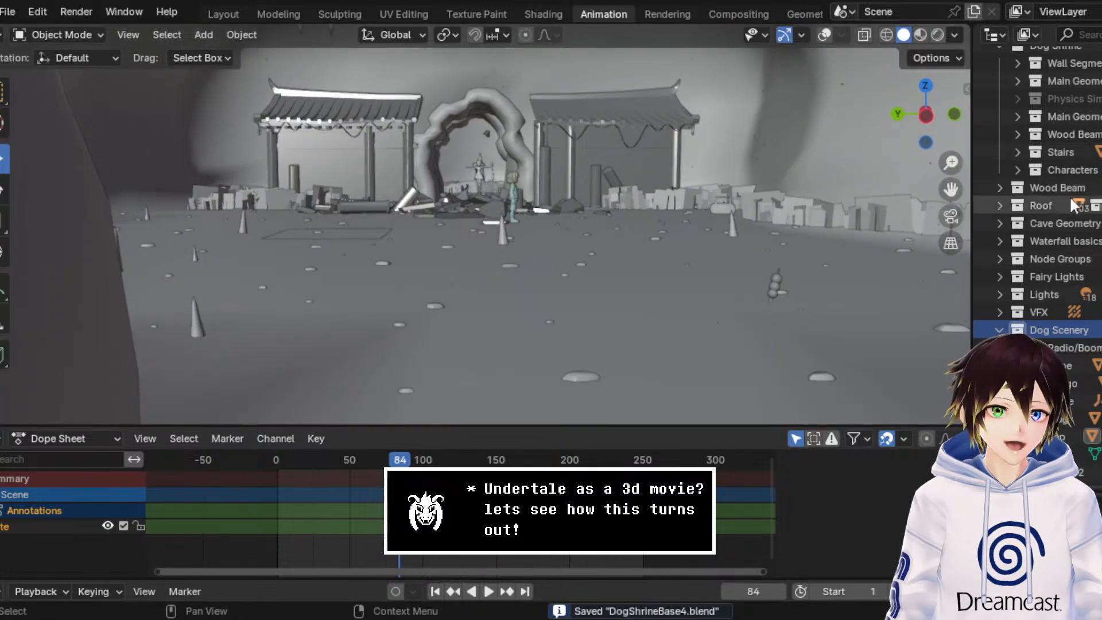
drag(950, 190, 947, 190)
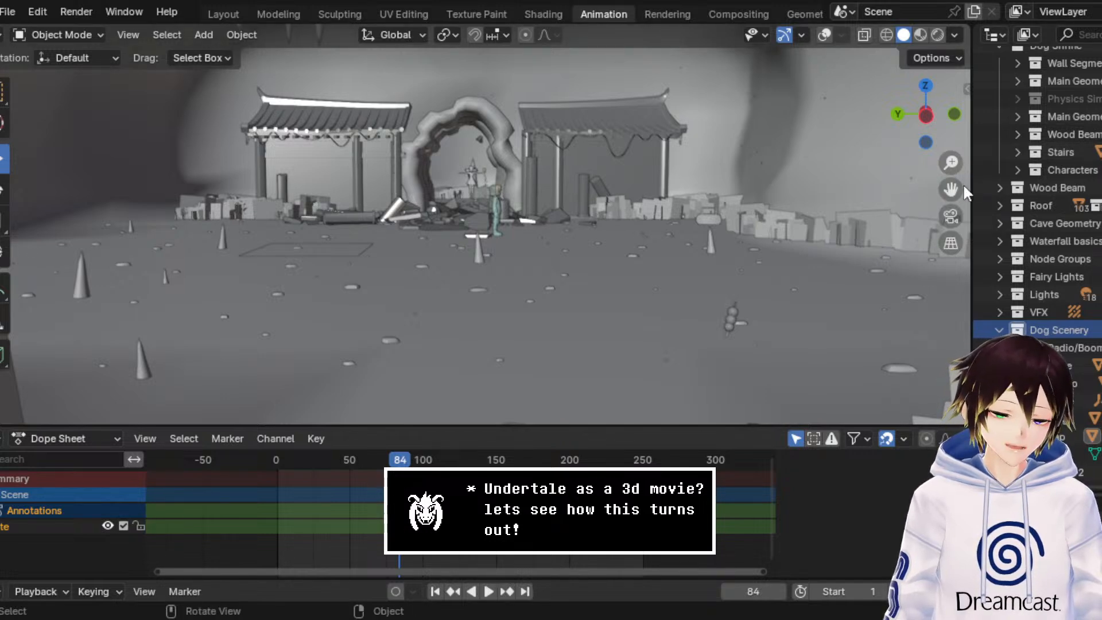
drag(953, 188, 967, 203)
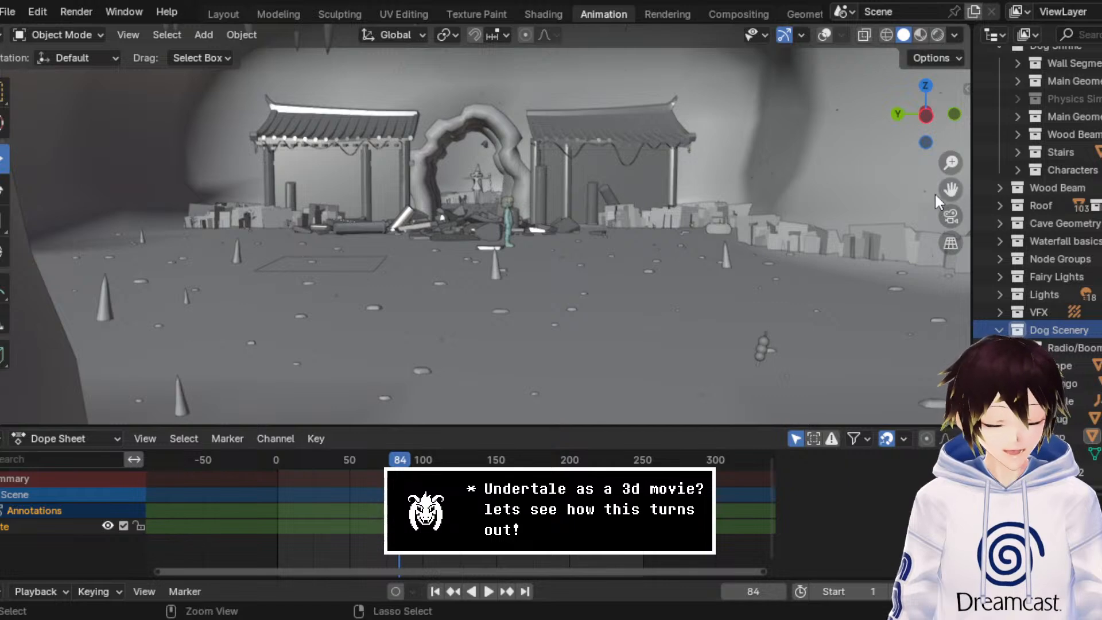
key(ctrl+s)
middle_drag(541, 154, 533, 159)
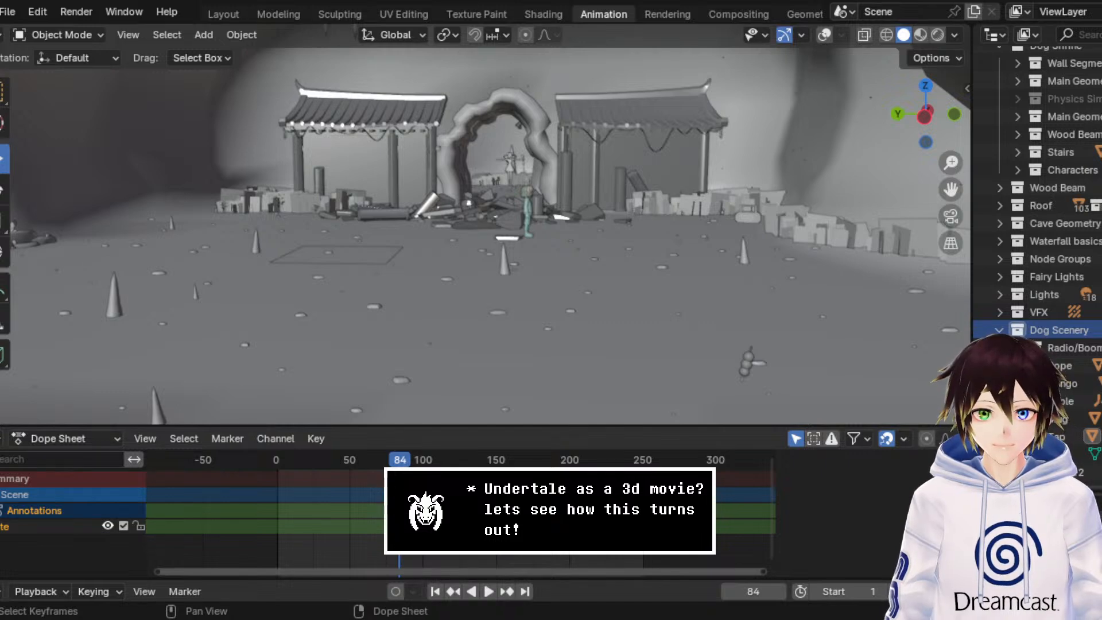
scroll(670, 264, up, 3)
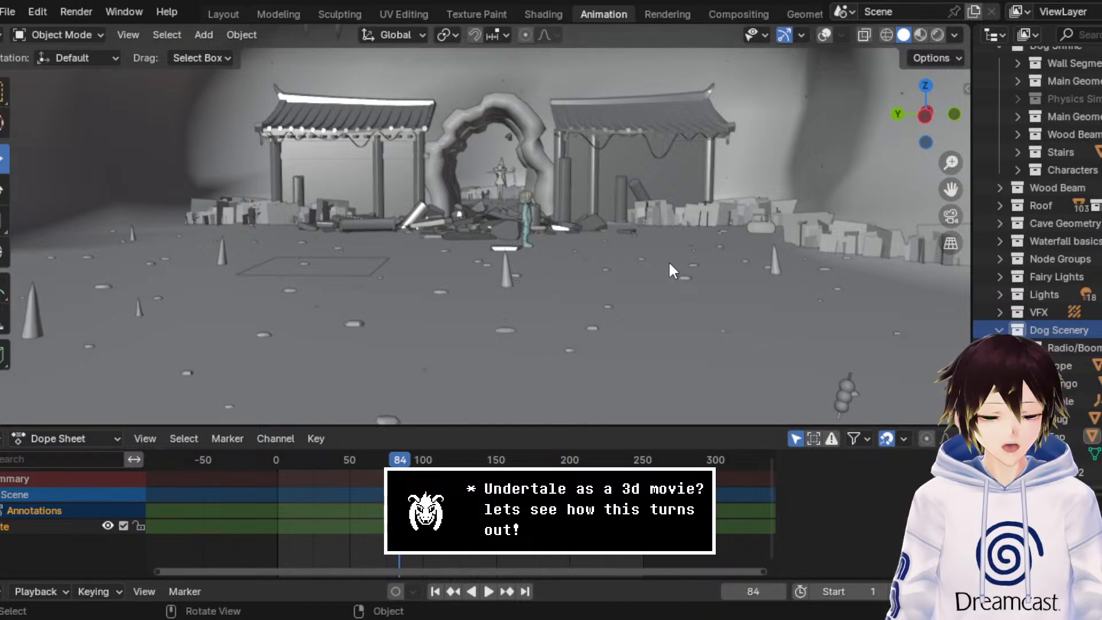
middle_drag(668, 260, 798, 220)
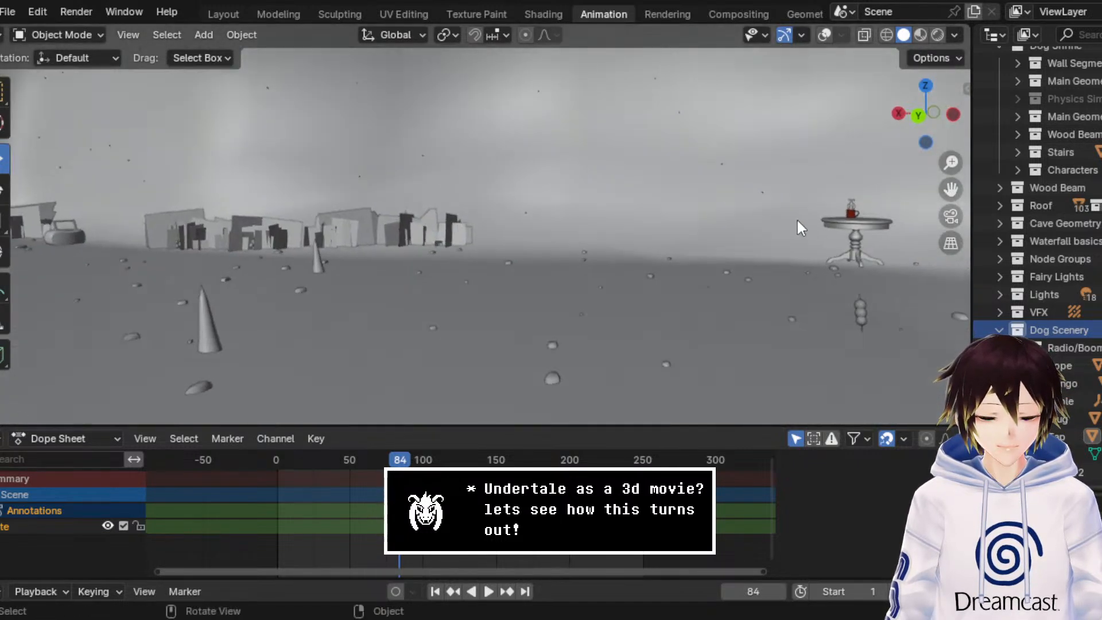
middle_drag(656, 234, 574, 220)
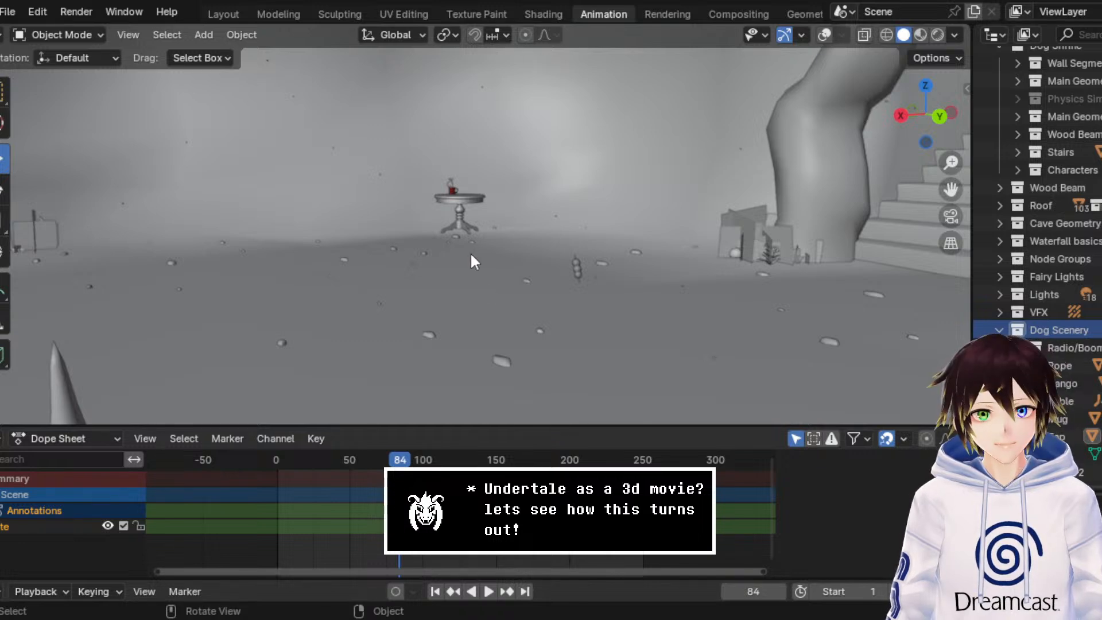
middle_drag(492, 284, 561, 219)
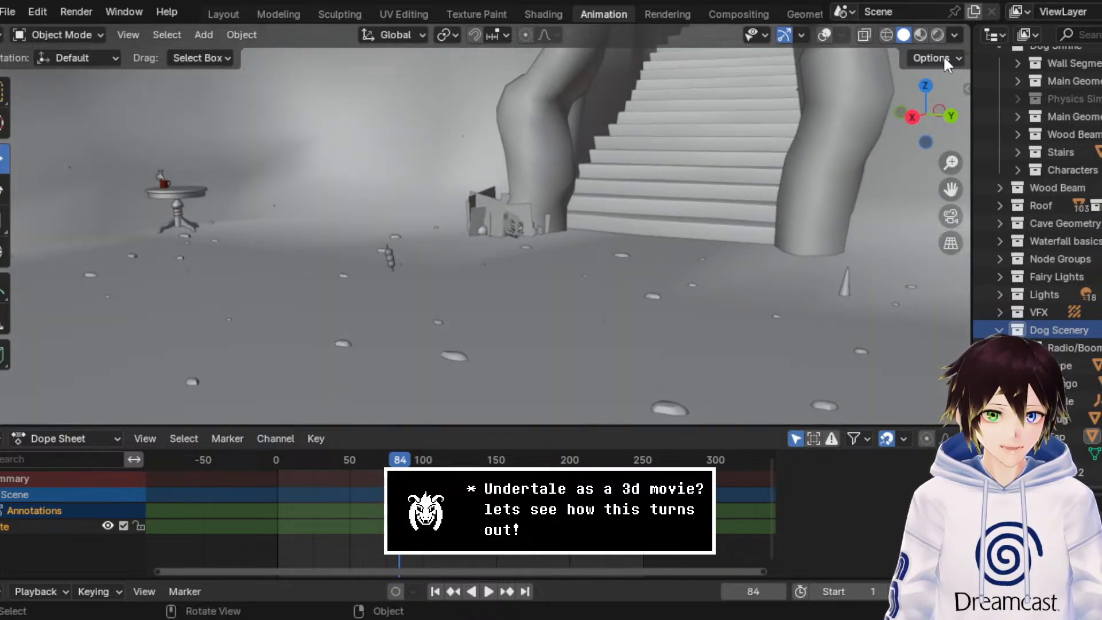
Step: Switch the viewport to Rendered shading to check the lighting around the shrine gate, and save the file
click(920, 35)
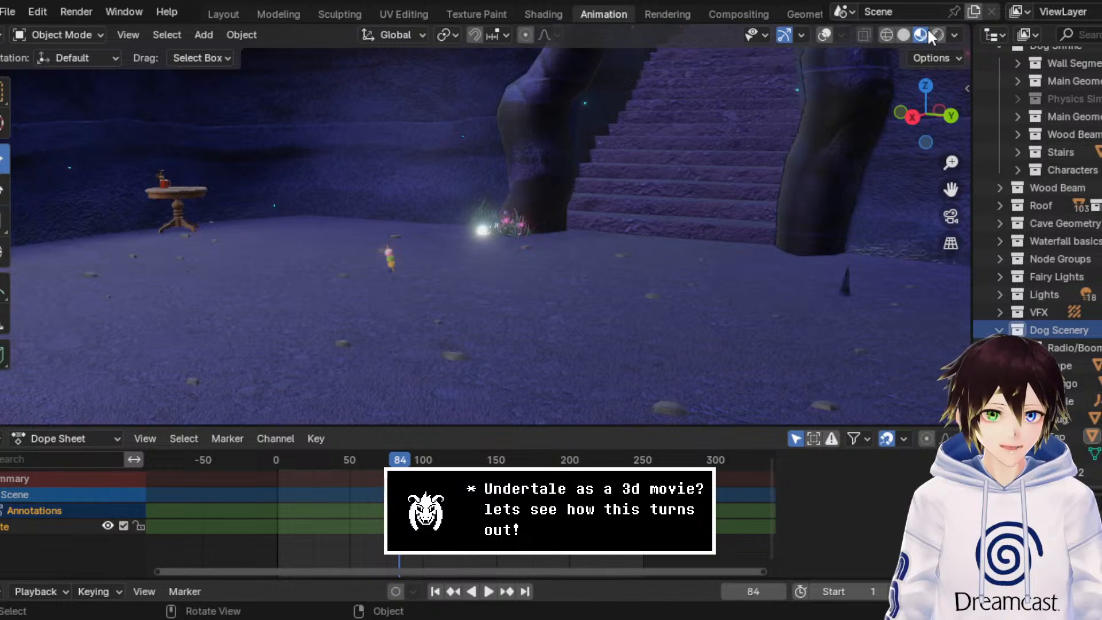
click(937, 35)
middle_drag(664, 187, 519, 259)
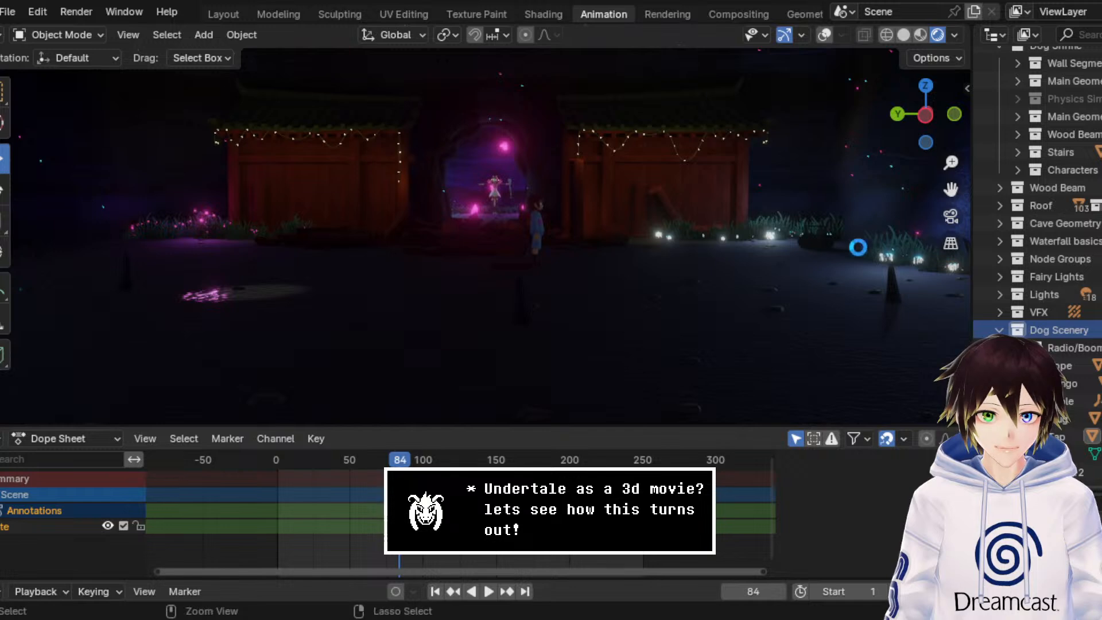
key(ctrl+s)
middle_drag(722, 241, 692, 177)
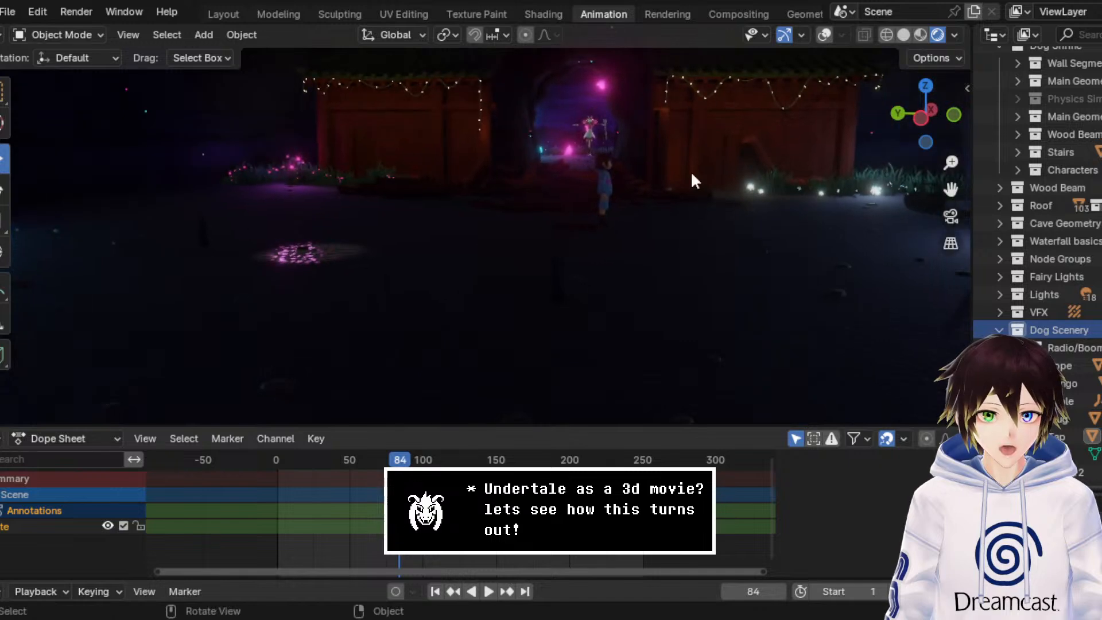
Step: Switch the viewport to Material Preview and save the file
click(920, 34)
drag(950, 188, 946, 192)
key(ctrl+s)
Step: Examine the cave wall, boombox, glowing plants, broken beams and shrine gate in Material Preview, saving the file along the way
middle_drag(439, 160, 594, 162)
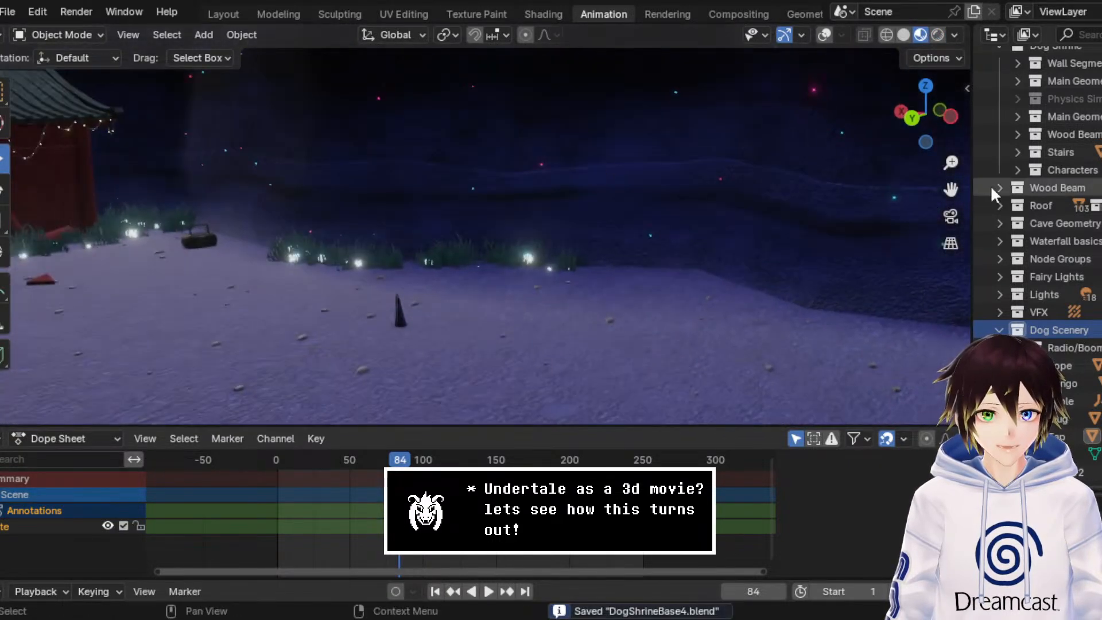
drag(950, 189, 410, 158)
middle_drag(411, 232, 614, 240)
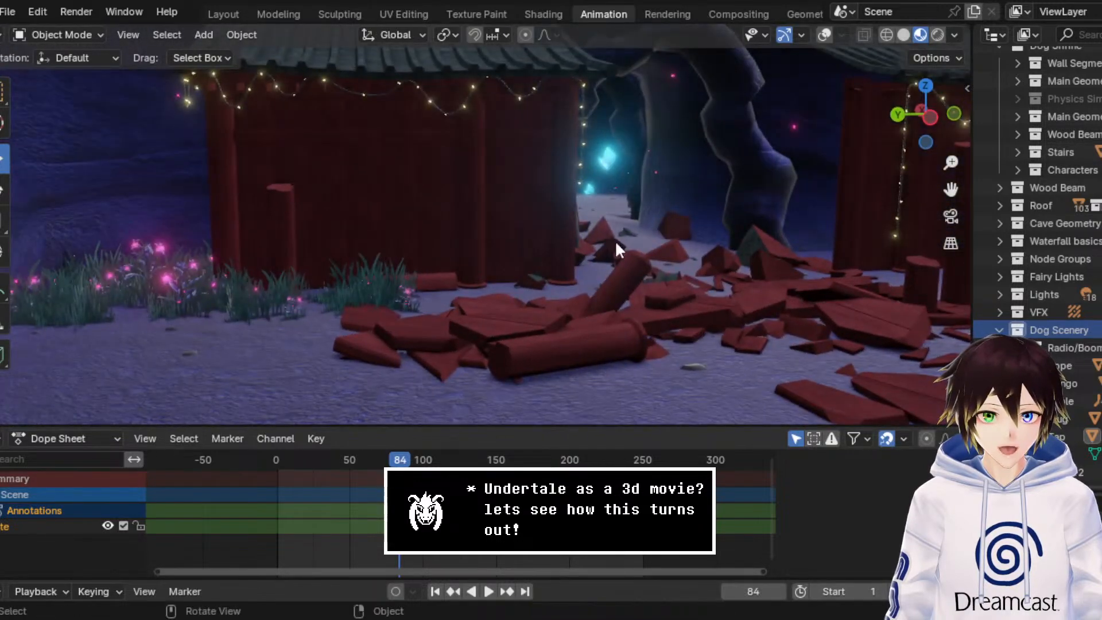
drag(950, 191, 667, 198)
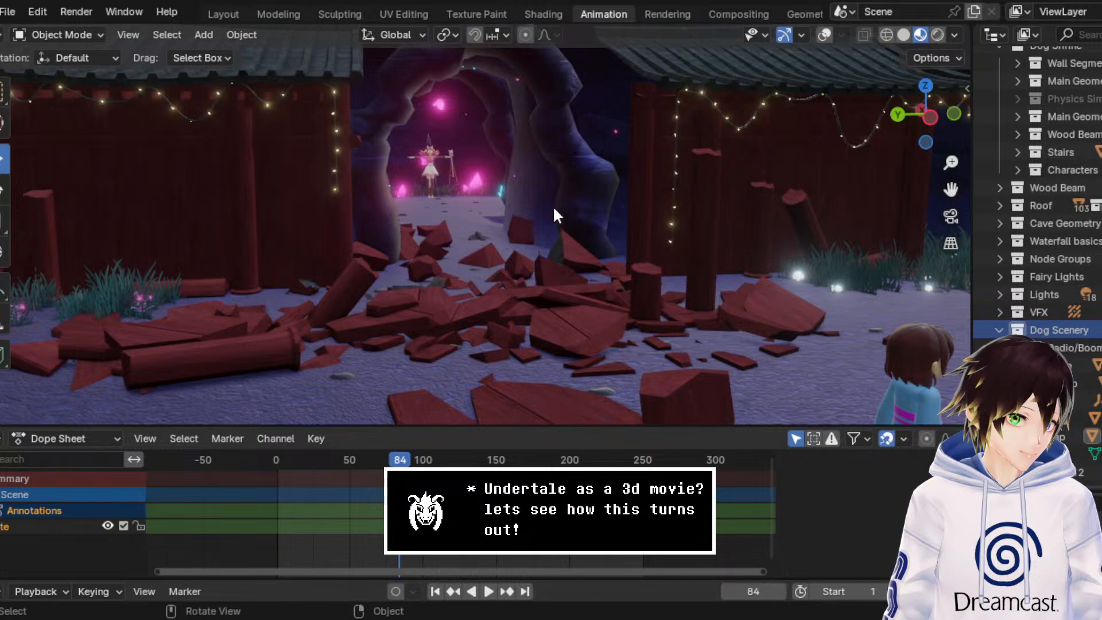
middle_drag(549, 202, 540, 211)
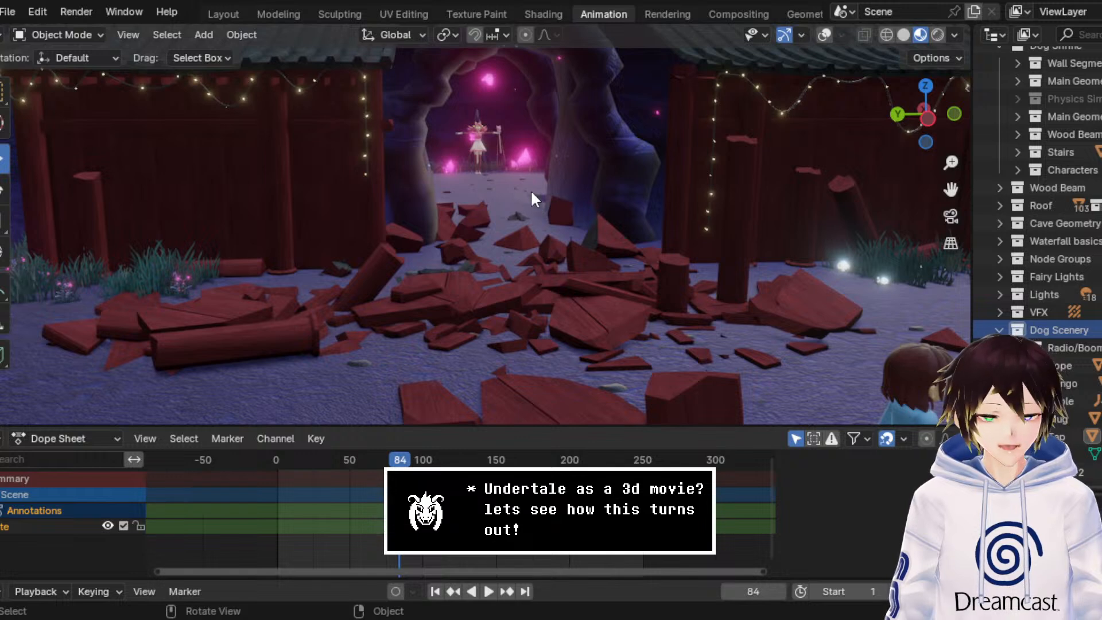
ctrl+middle_drag(530, 189, 525, 171)
key(ctrl+s)
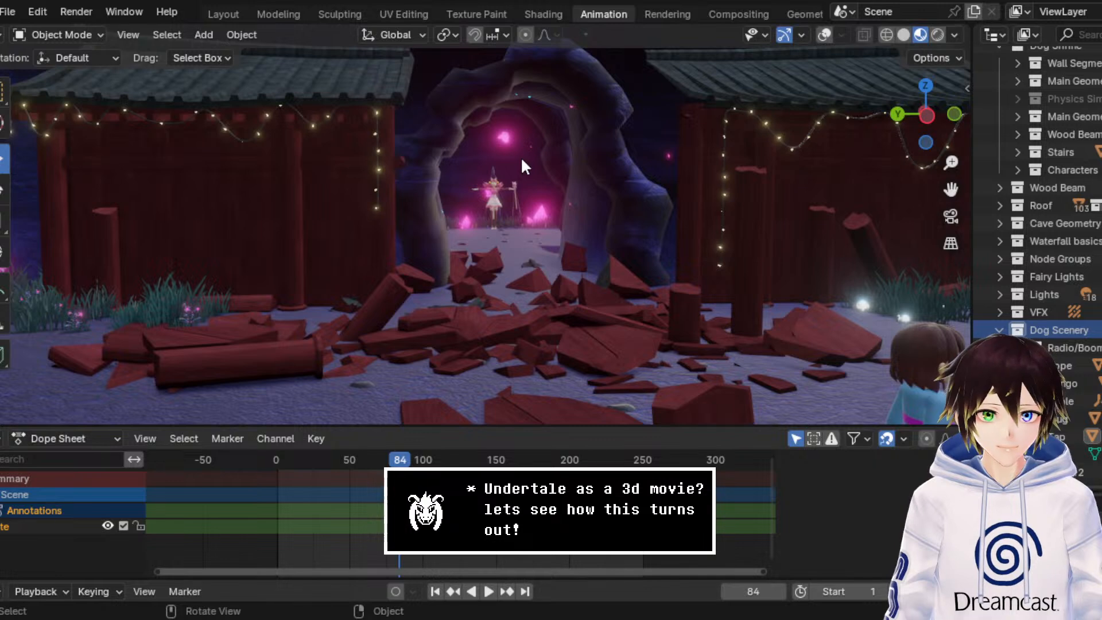
drag(951, 189, 921, 197)
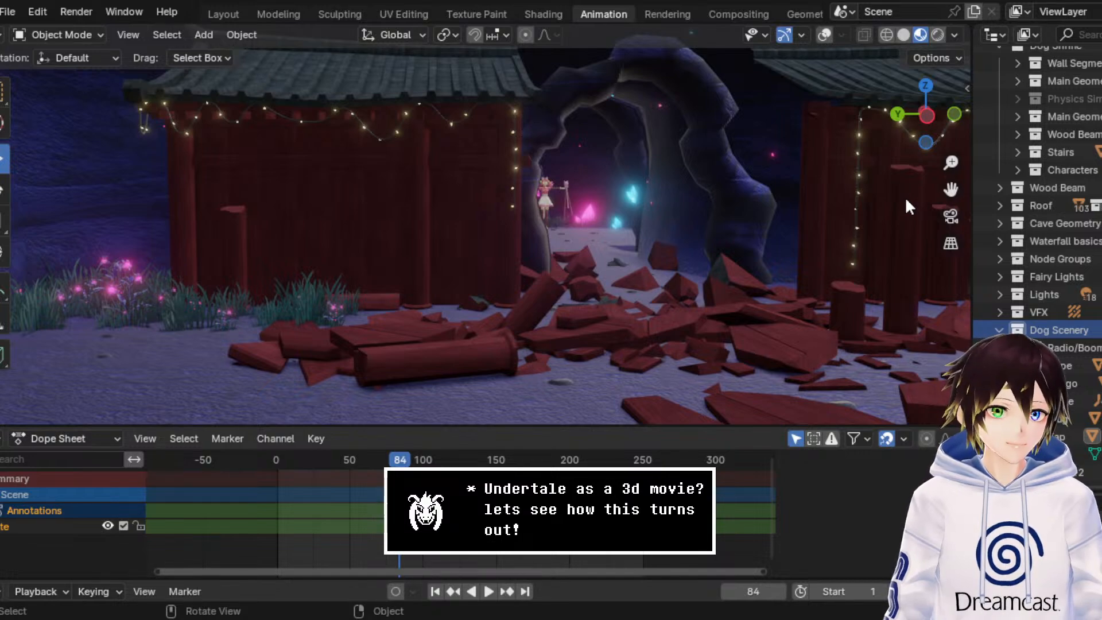
middle_drag(876, 156, 659, 224)
drag(942, 192, 1086, 186)
middle_drag(640, 215, 612, 222)
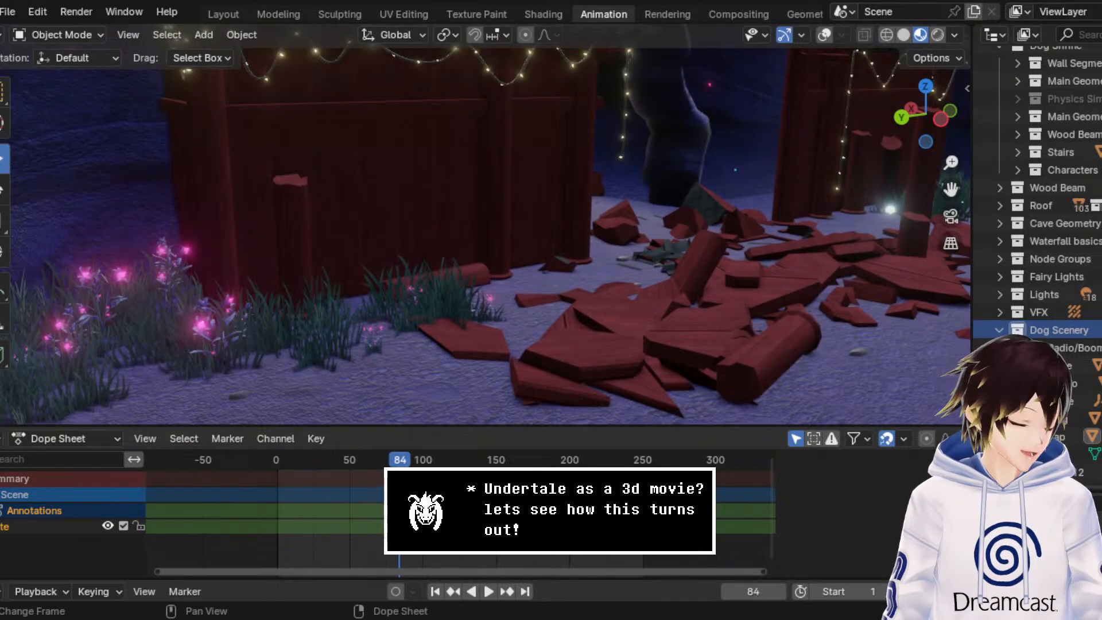
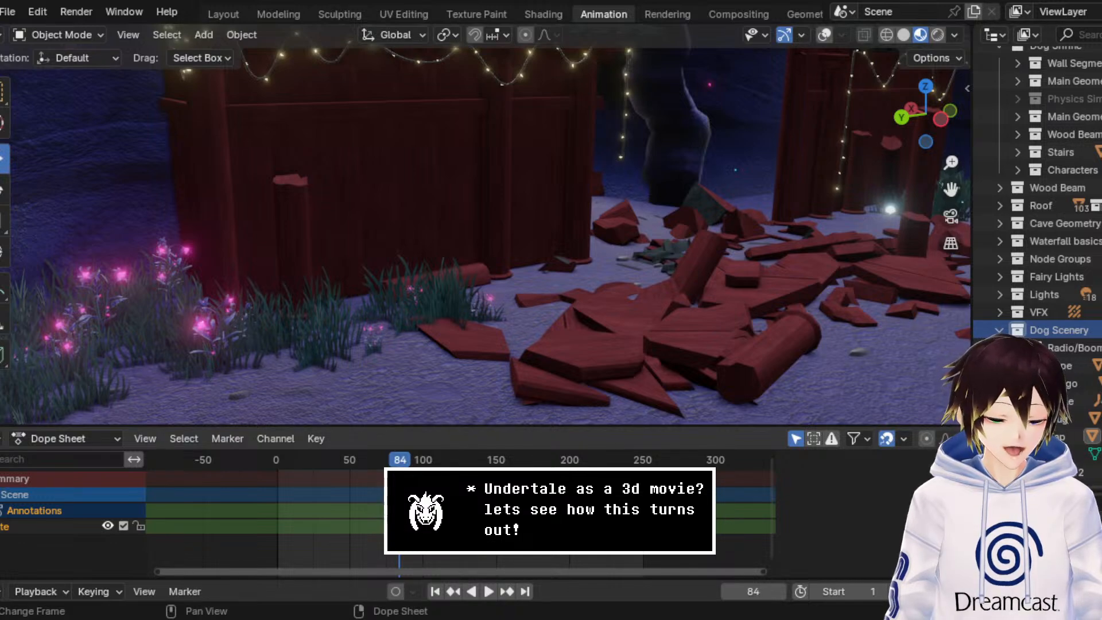
Step: Examine the shrine walls, broken beams, glowing plants and cave clearing in Material Preview, saving the file along the way
middle_drag(625, 256, 577, 212)
scroll(577, 212, down, 4)
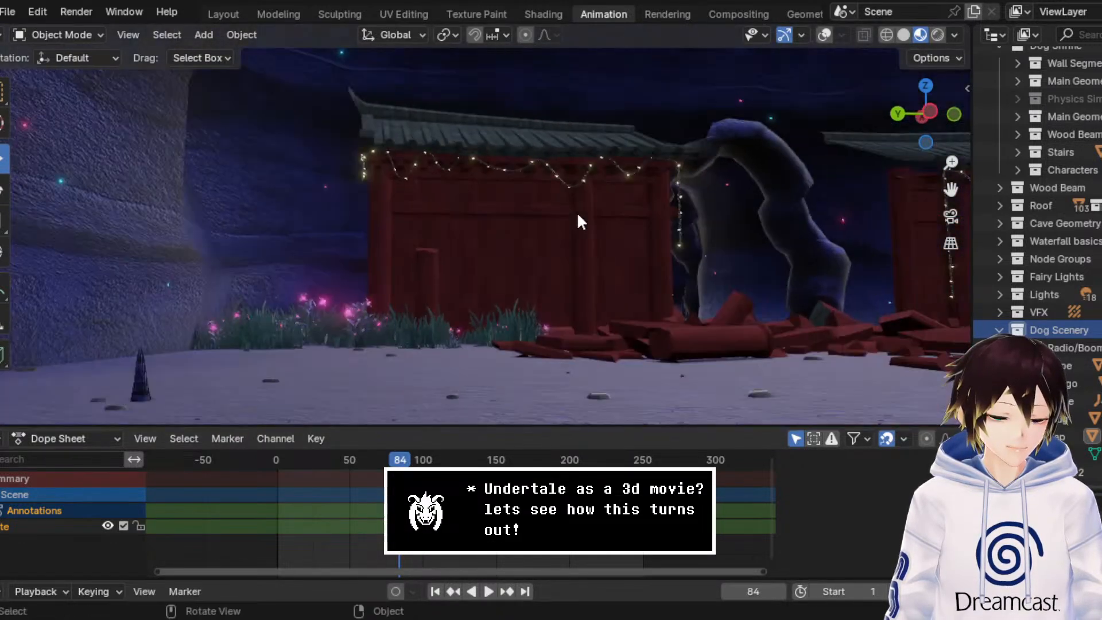
middle_drag(703, 190, 648, 210)
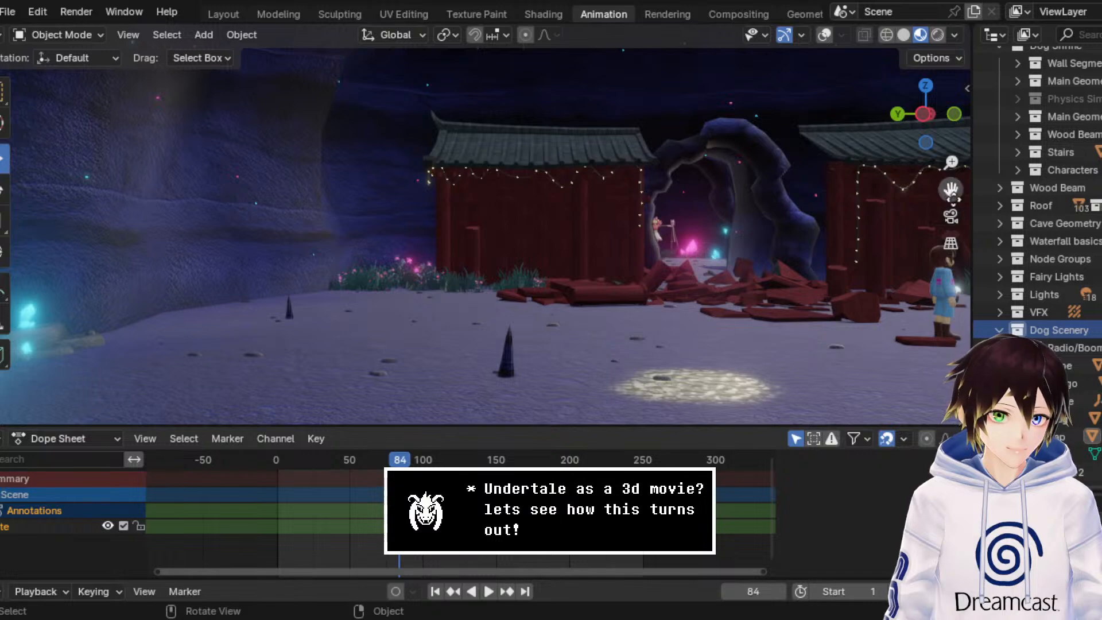
drag(950, 189, 468, 182)
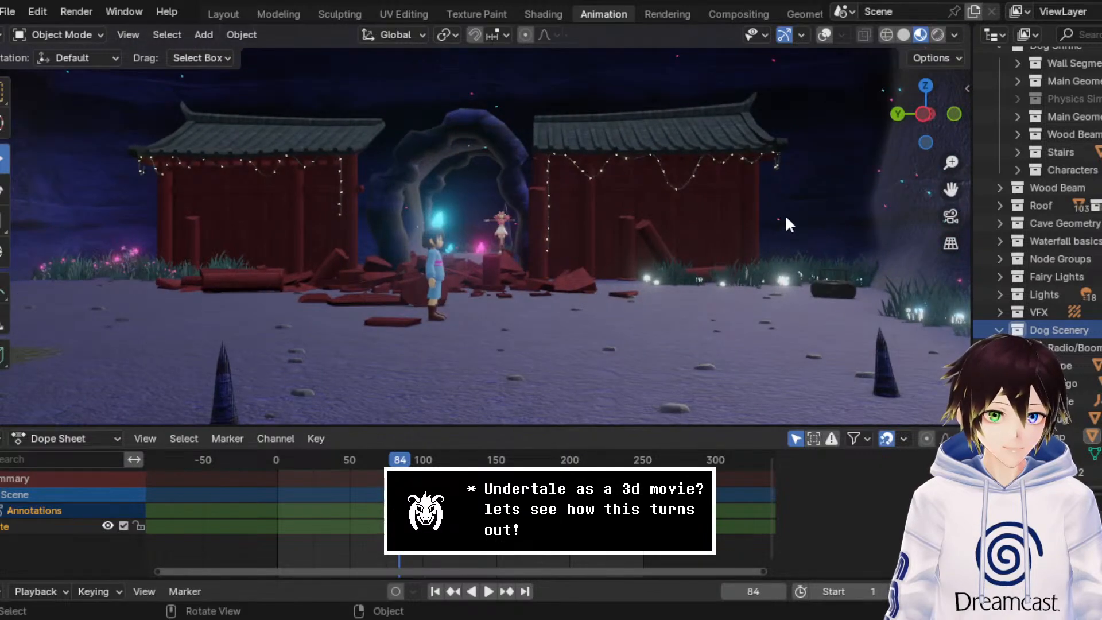
middle_drag(785, 218, 799, 228)
key(ctrl+s)
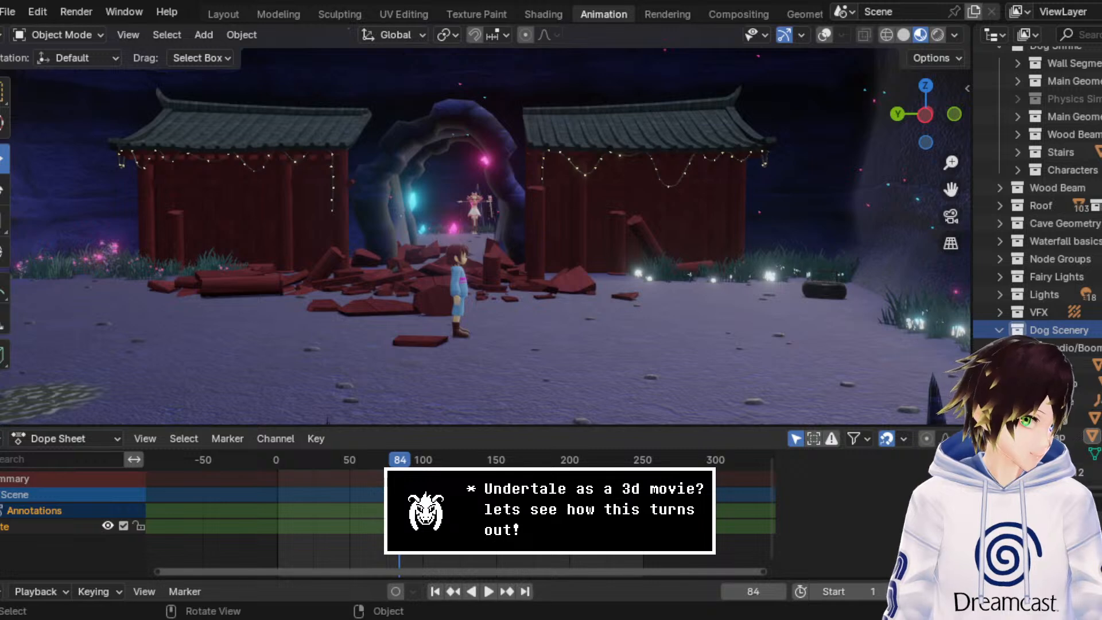
scroll(485, 235, down, 2)
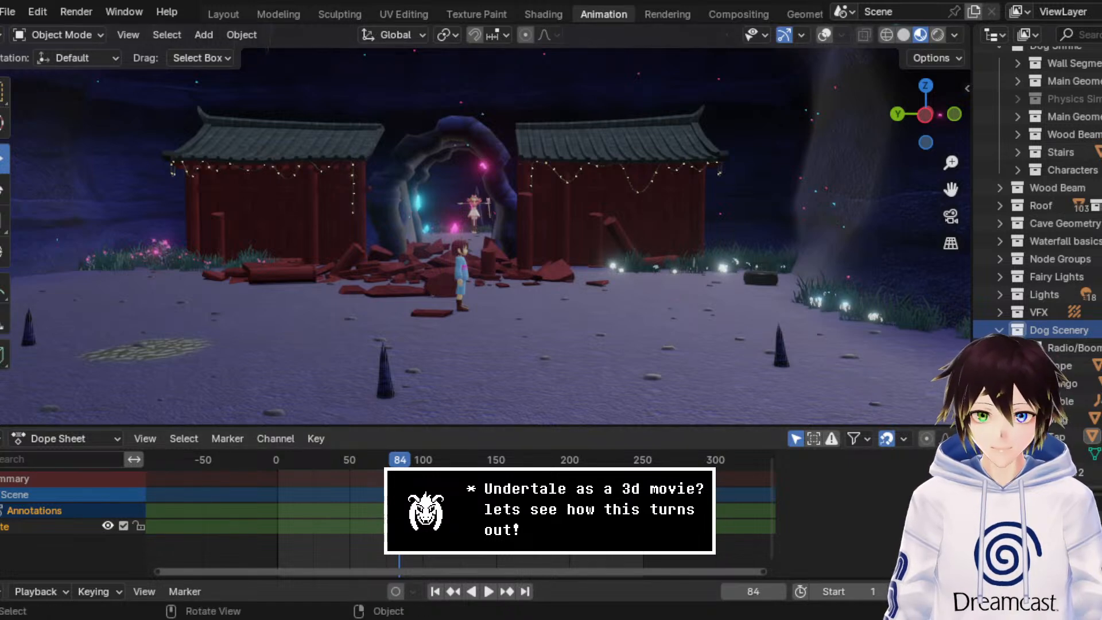
Step: Save the finished shrine scene as the current DogShrineBase4.blend file
click(8, 12)
click(26, 127)
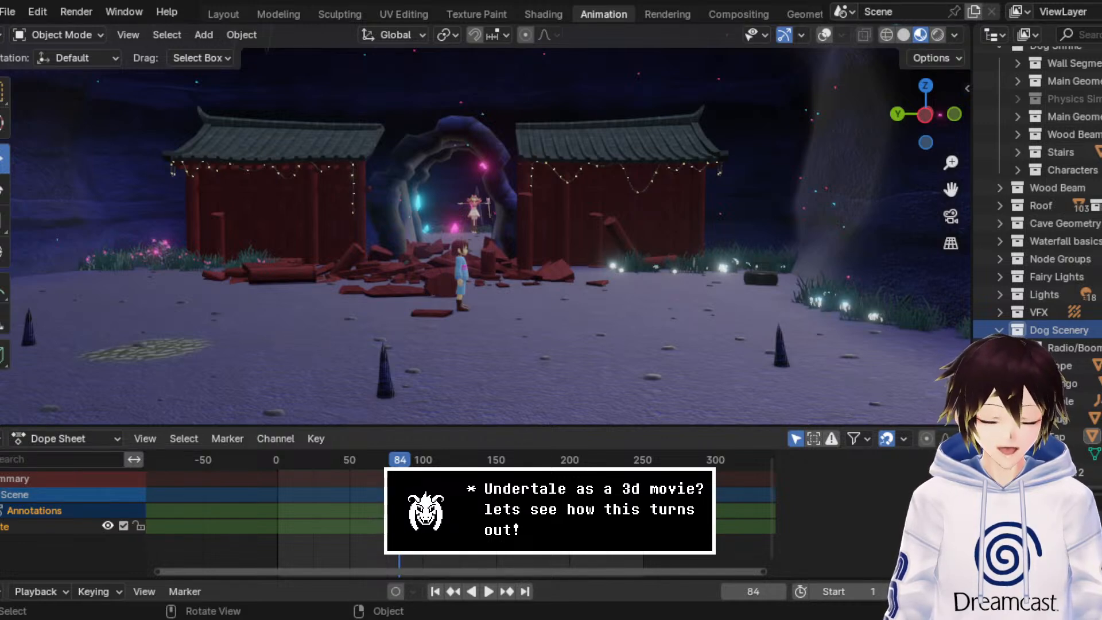
click(8, 11)
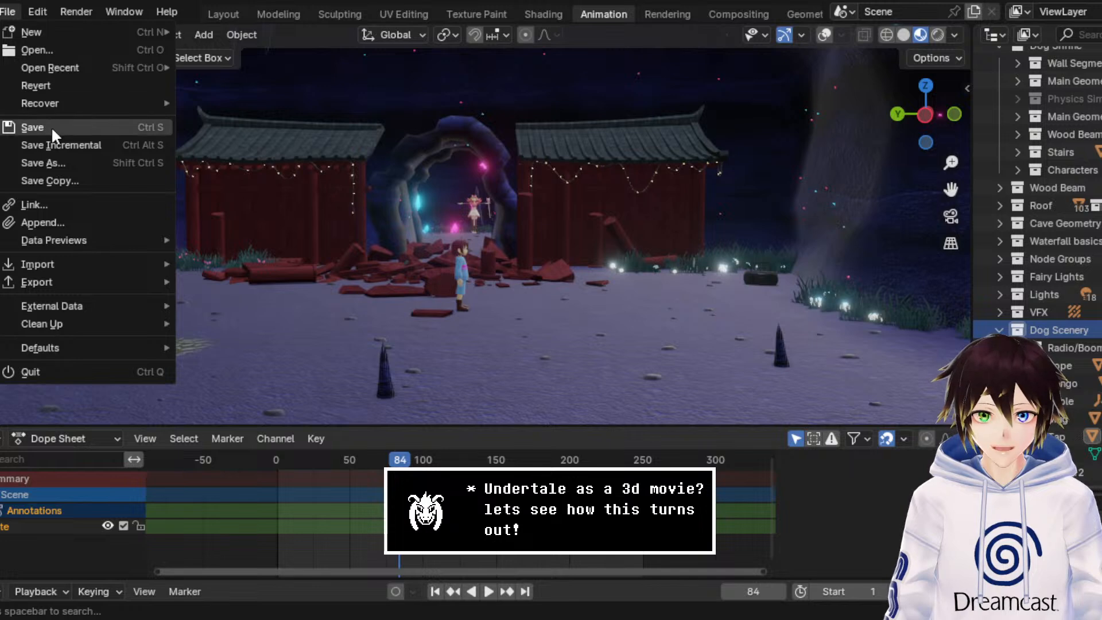
click(50, 127)
Step: Start a new General file and delete the default camera, cube and light
click(8, 15)
mouse_move(42, 29)
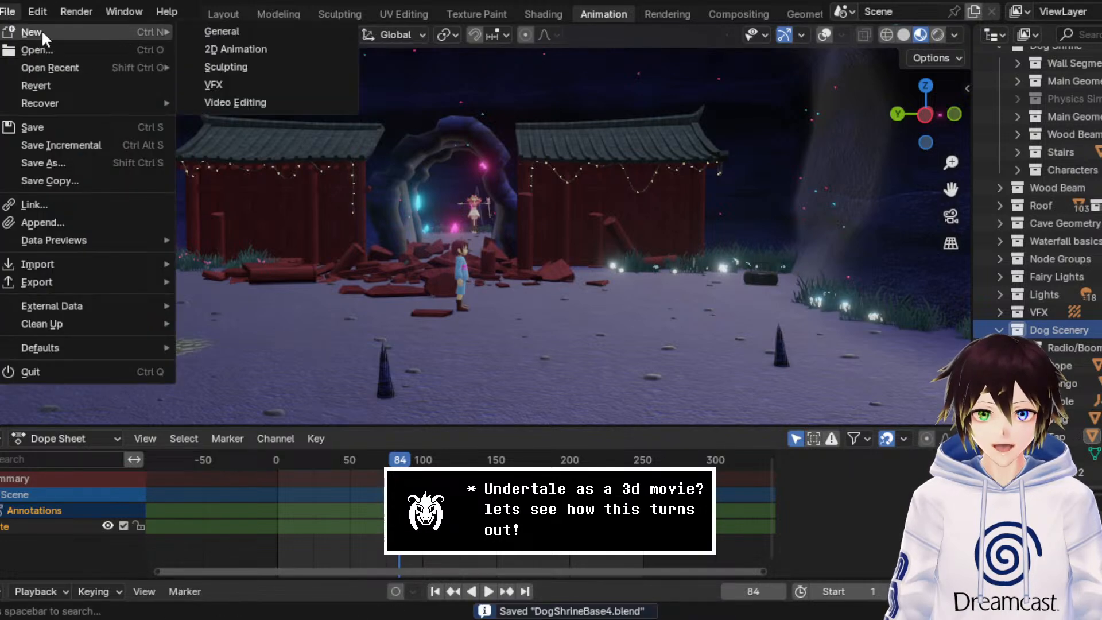
click(208, 28)
drag(752, 412, 2, 130)
right_click(477, 305)
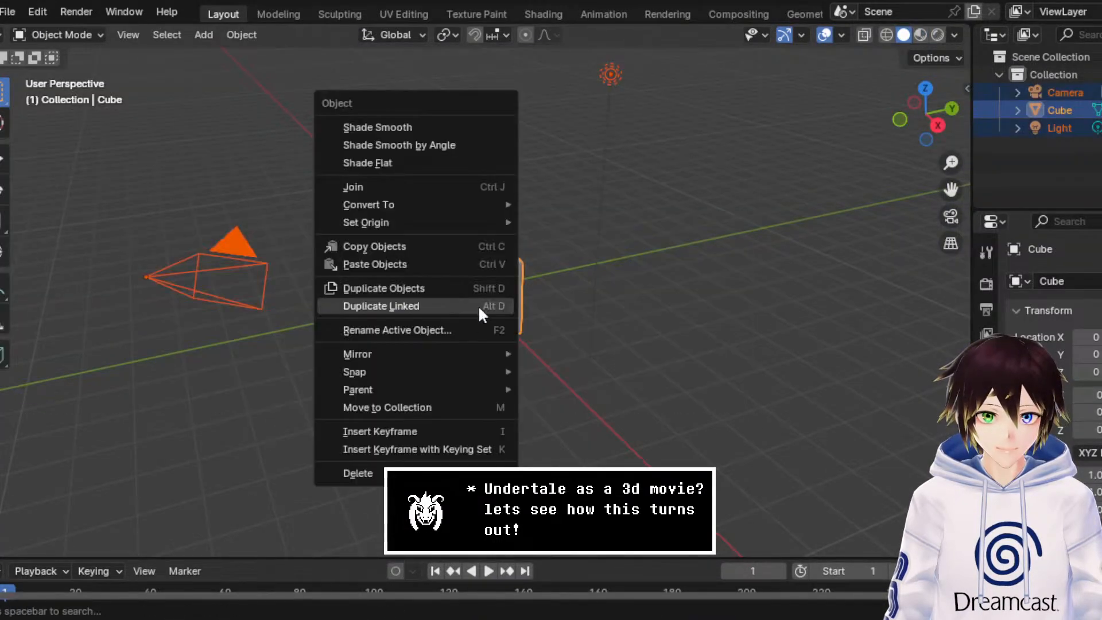
click(355, 474)
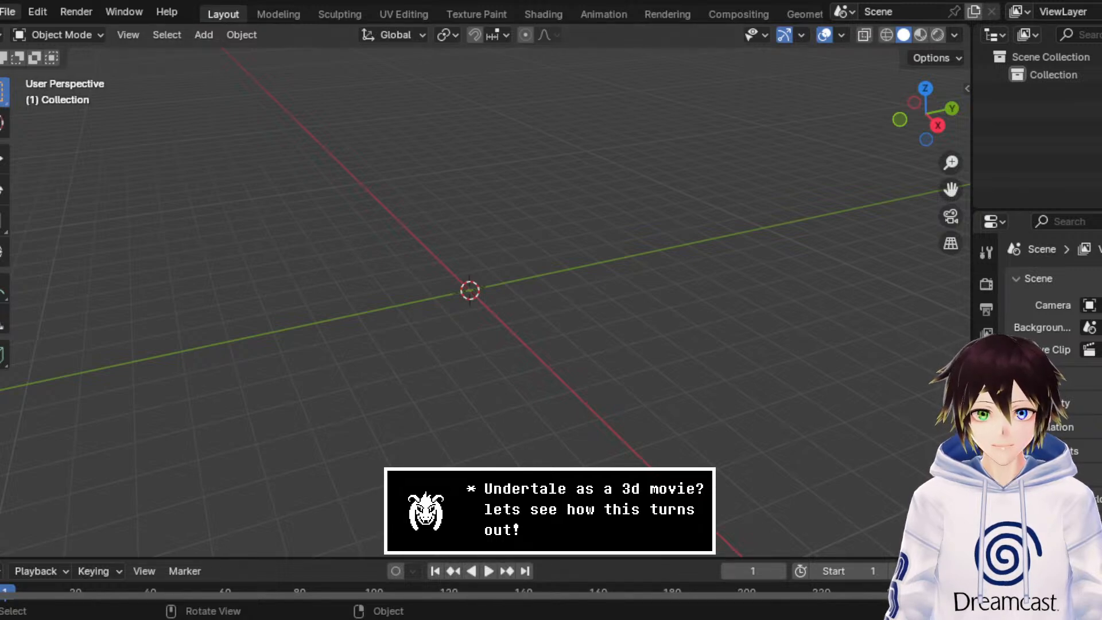
click(8, 11)
mouse_move(95, 264)
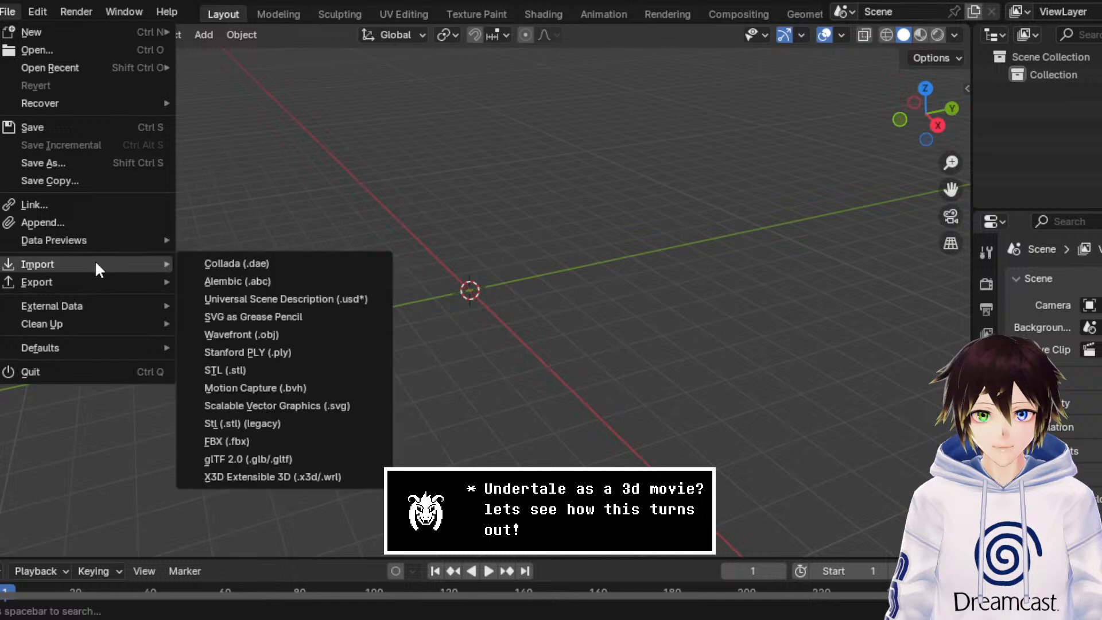
click(260, 439)
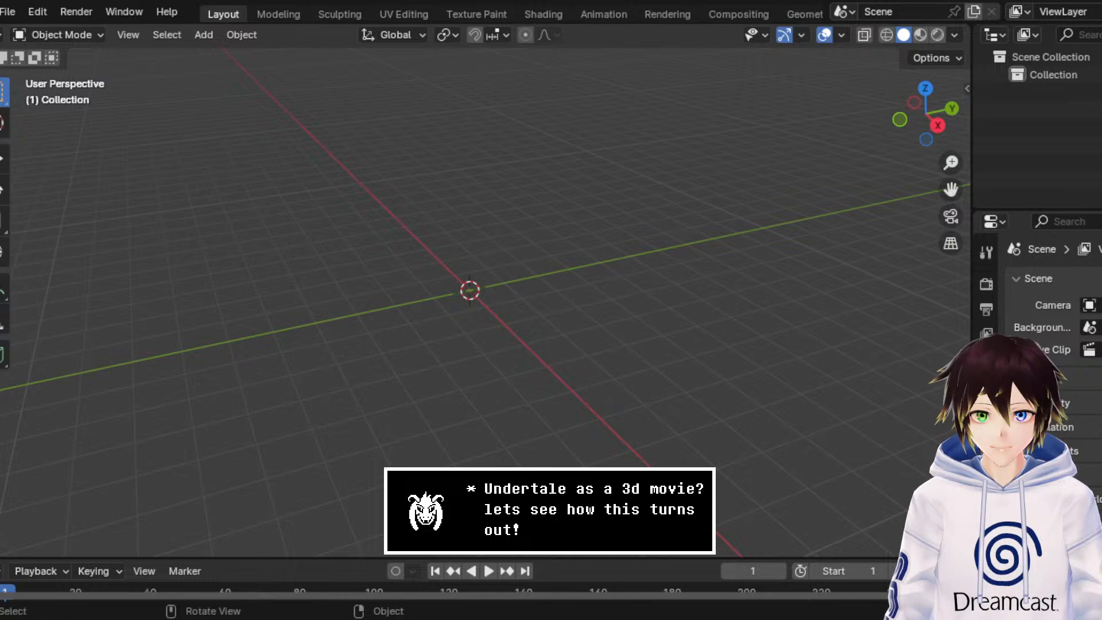
Step: Open the picture frame file, discarding the untitled scene, and switch the viewport to Material Preview
click(7, 12)
click(37, 50)
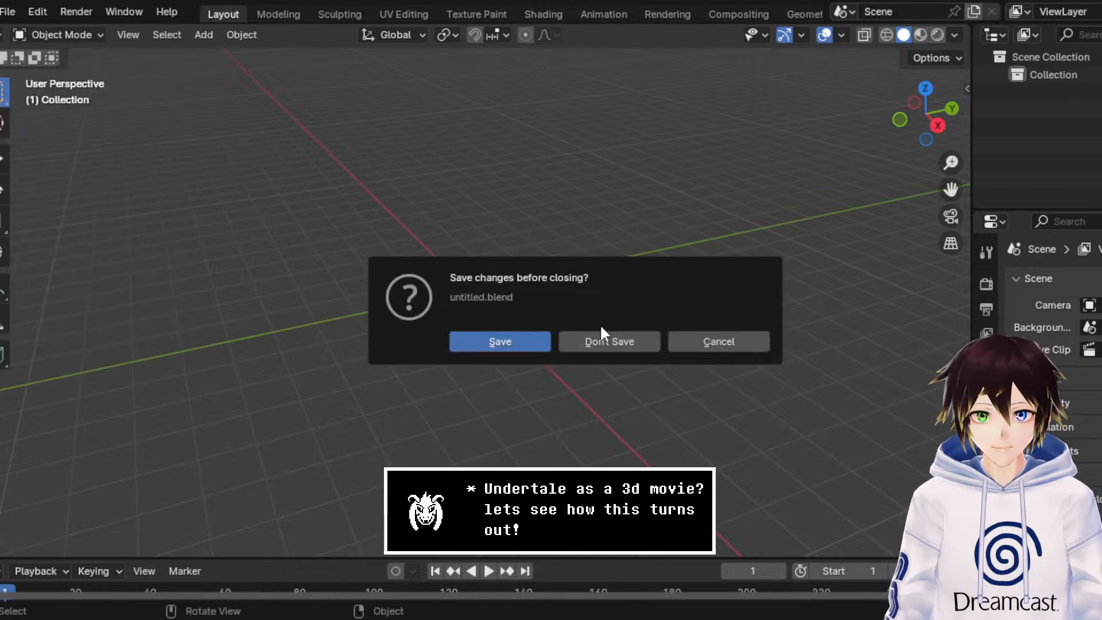
click(603, 339)
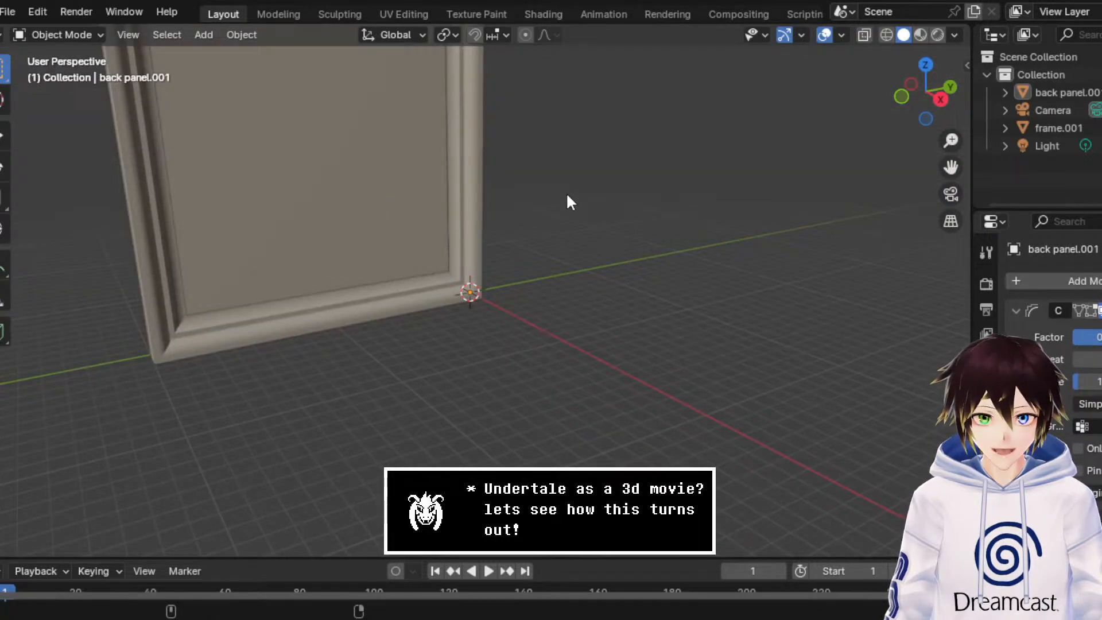
click(919, 35)
mouse_move(827, 166)
middle_down()
mouse_move(786, 215)
mouse_move(895, 195)
middle_up()
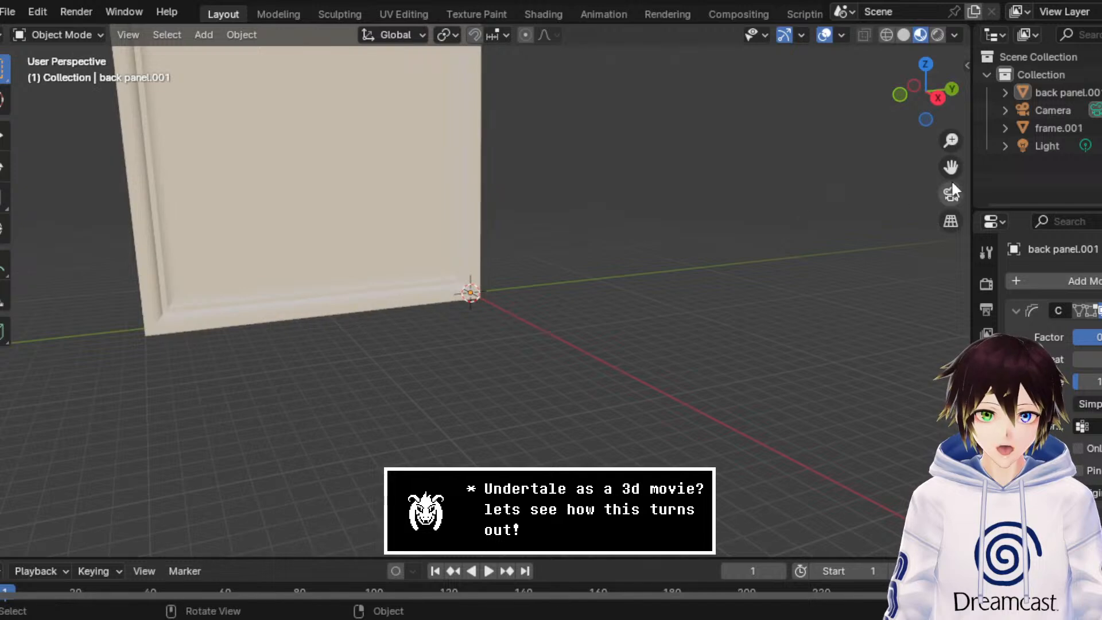
Step: Try to delete the camera, frame.001 and light together, and undo the deletion
click(1057, 145)
click(1054, 109)
right_click(1054, 109)
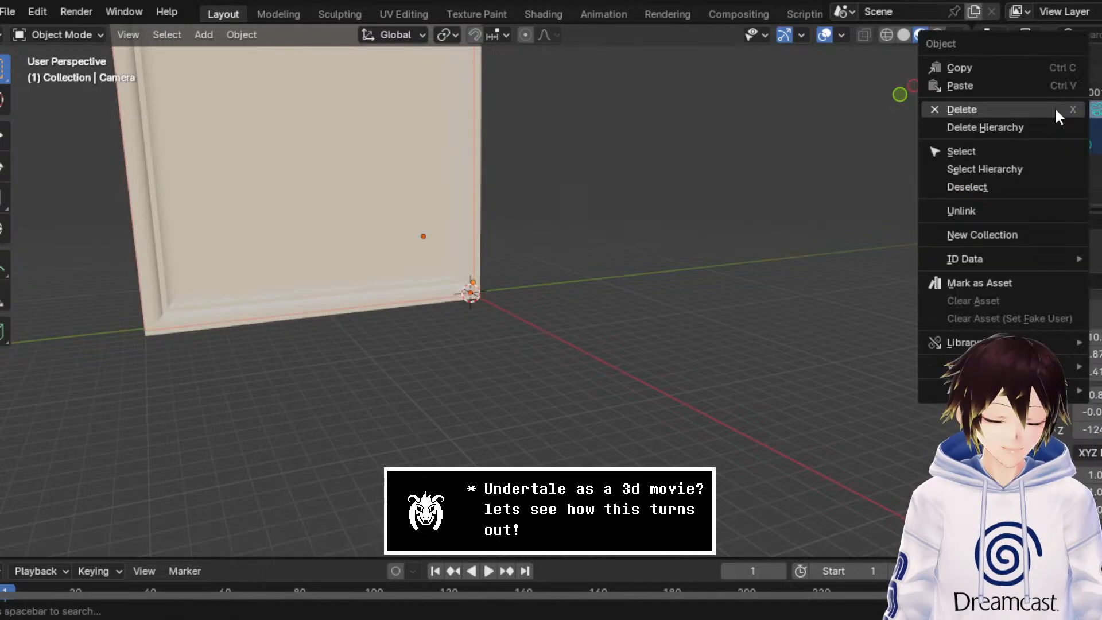
click(1054, 109)
middle_drag(803, 230, 746, 258)
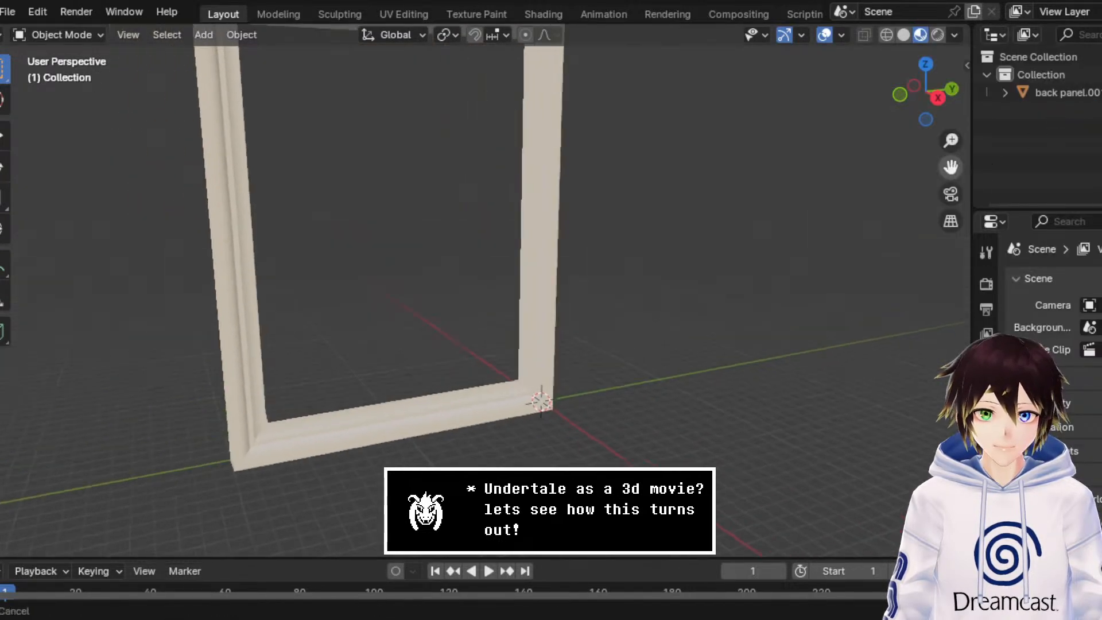
drag(951, 167, 1016, 282)
click(588, 209)
key(ctrl+z)
key(ctrl+z)
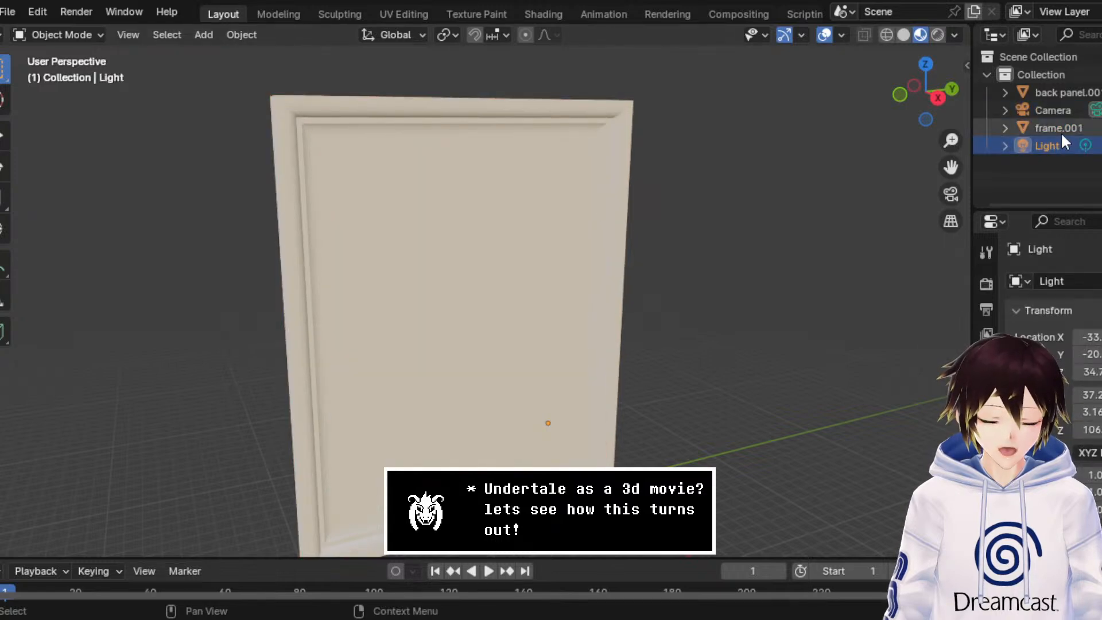
Step: Delete only the camera and the light, keeping the frame and back panel objects
click(1061, 111)
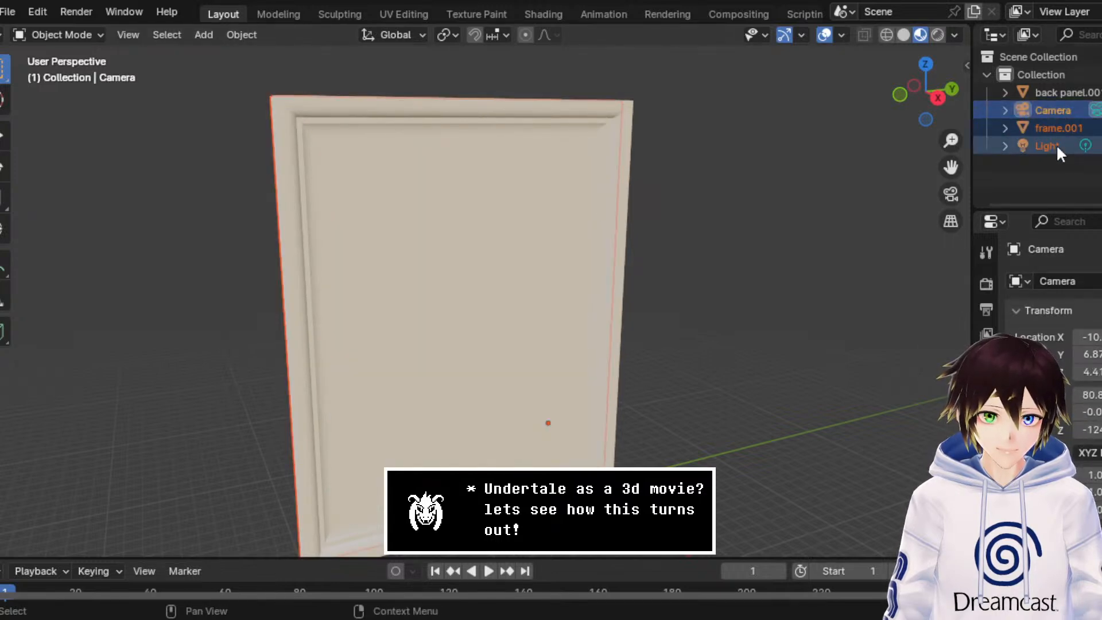
click(1055, 144)
ctrl+click(1056, 109)
right_click(1056, 108)
click(1057, 108)
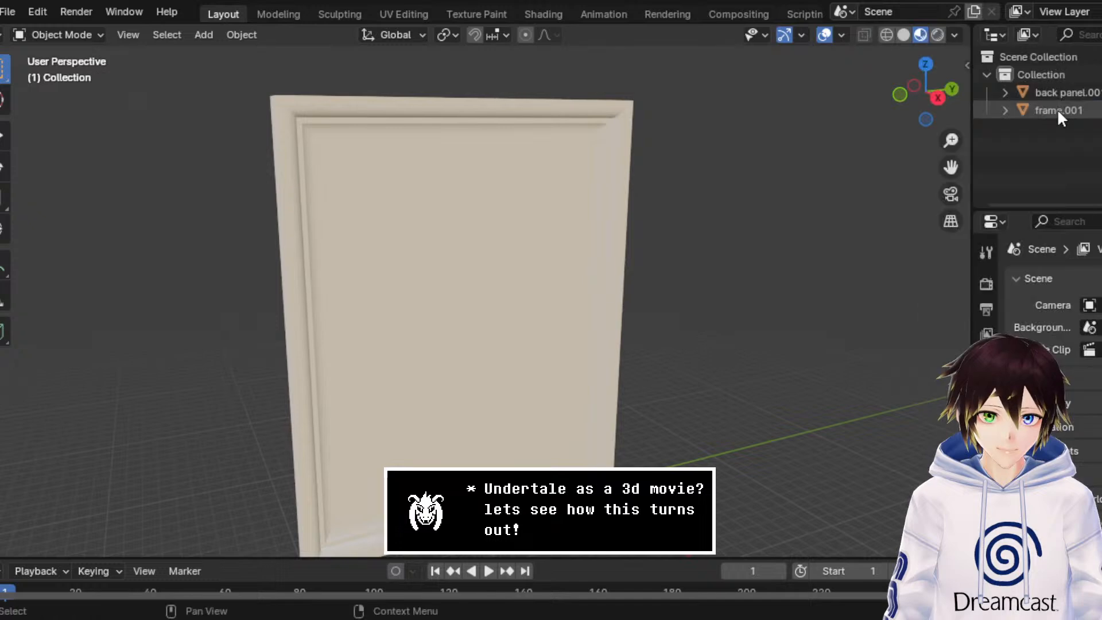
Step: Compare the frame and back panel objects in Solid and Material Preview shading to identify which part is which
click(1058, 109)
middle_drag(613, 198, 688, 105)
click(1067, 93)
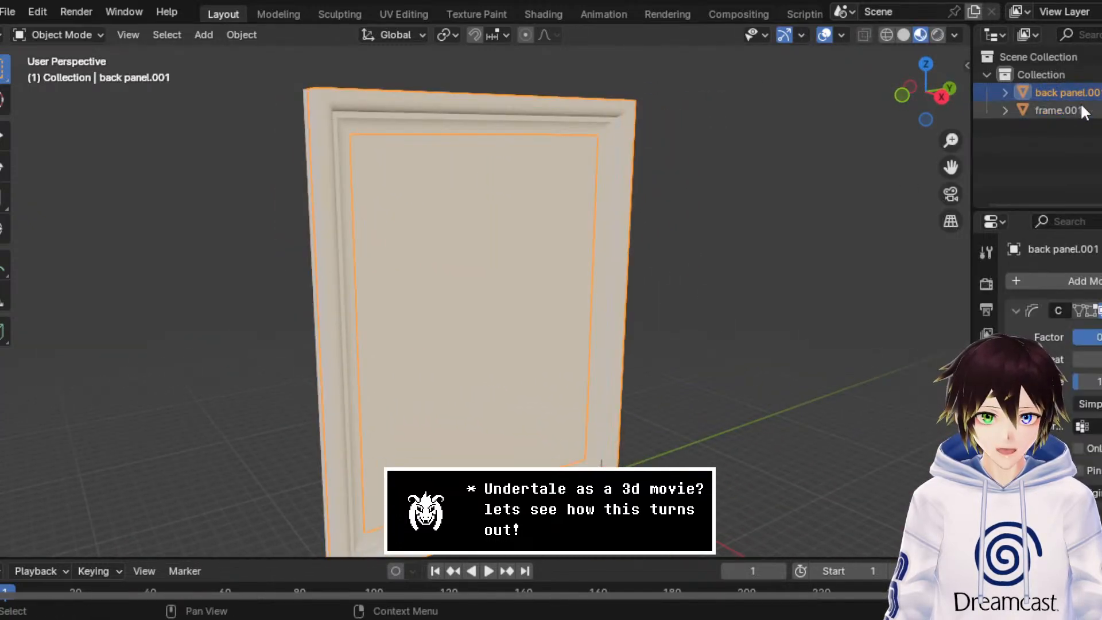
click(905, 35)
middle_drag(757, 163, 740, 161)
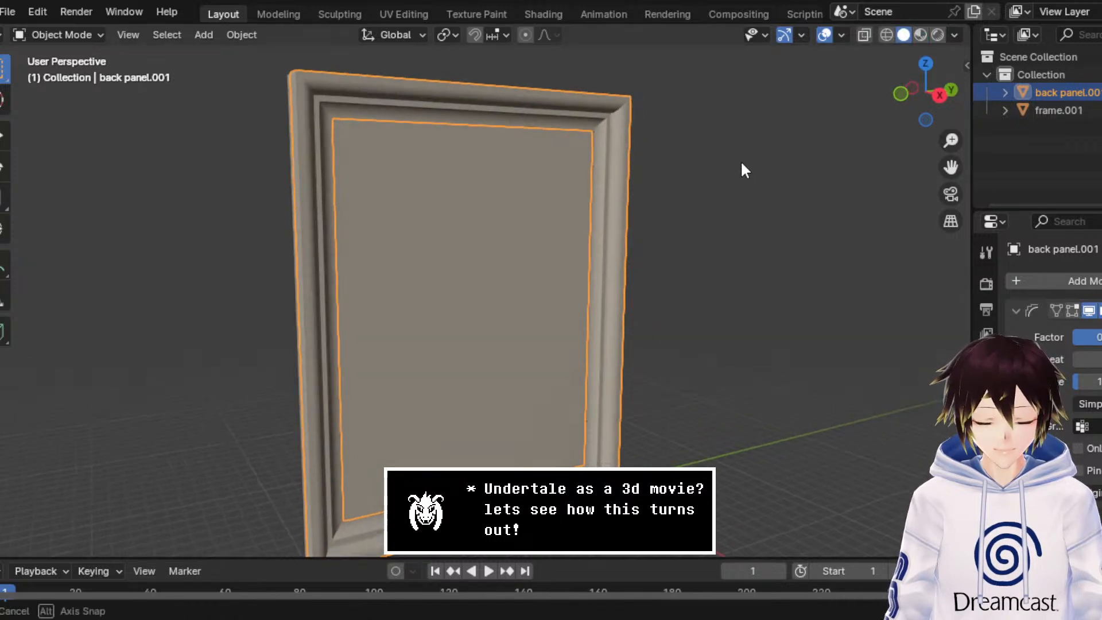
click(921, 35)
Step: Set the base colour of the back panel.001 material to a very dark red with saturation 1.000 and value 0.022
click(985, 591)
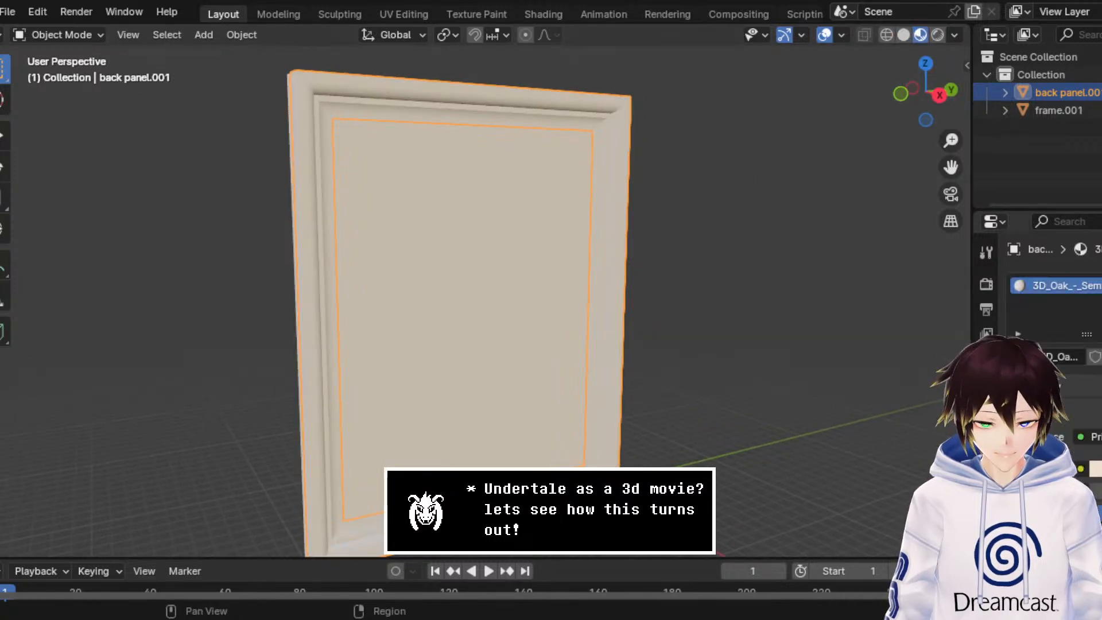
click(1095, 469)
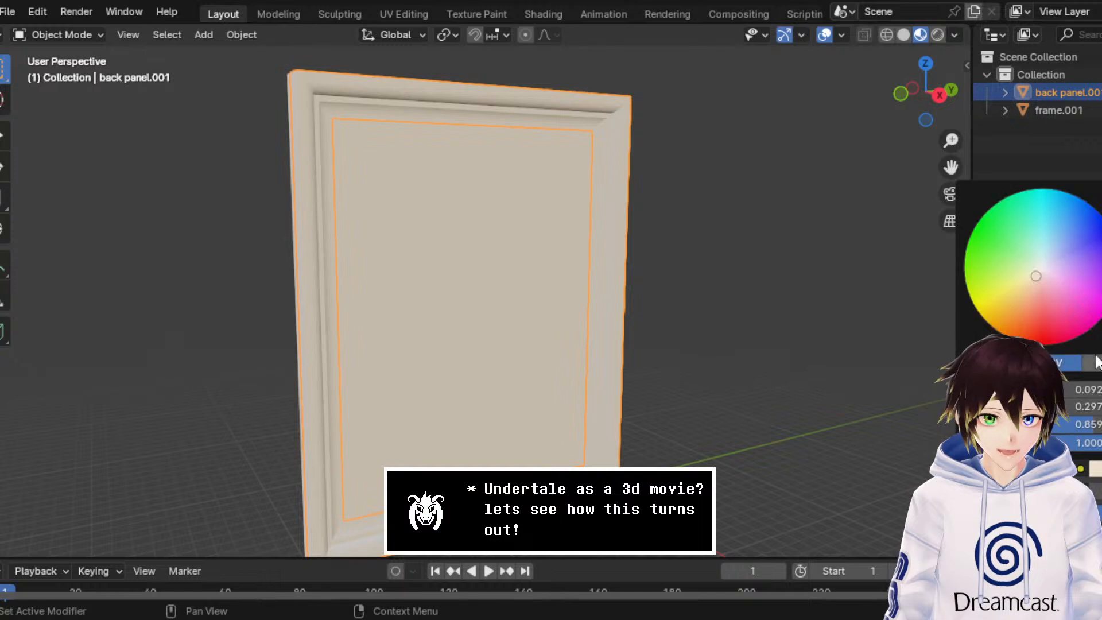
click(1036, 320)
drag(1036, 321, 1039, 332)
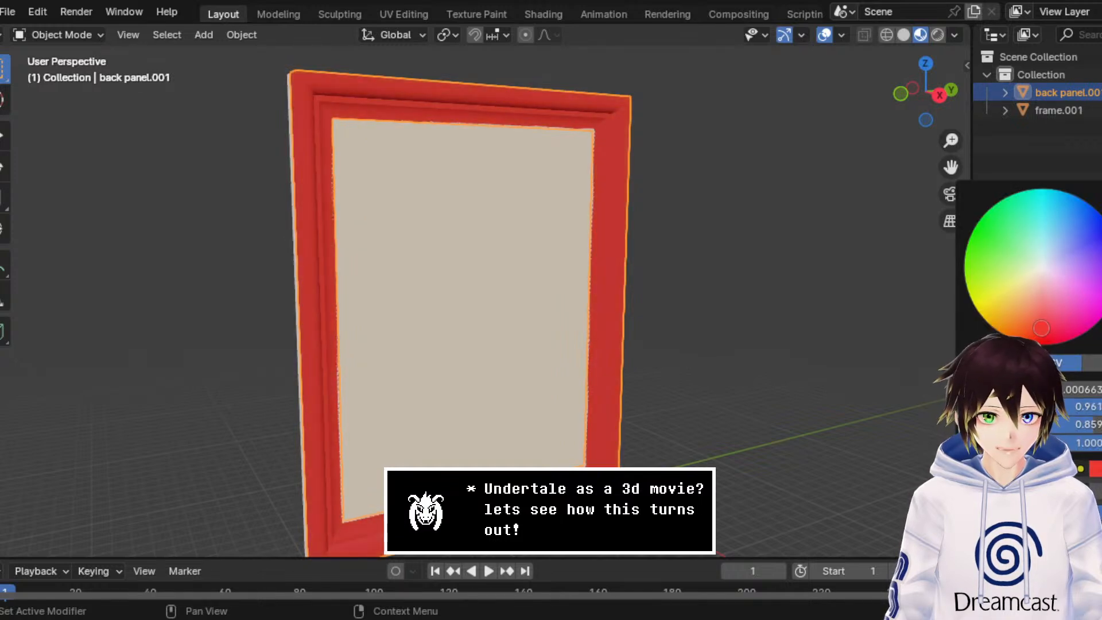
click(1095, 469)
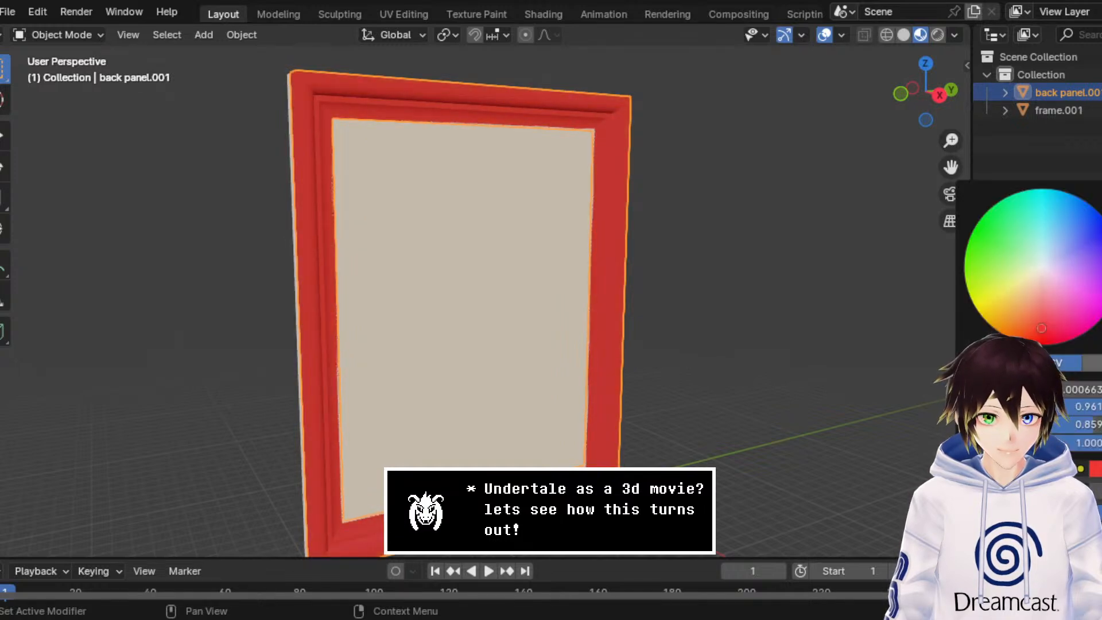
click(1101, 344)
drag(1101, 338, 1047, 344)
drag(1101, 316, 1101, 320)
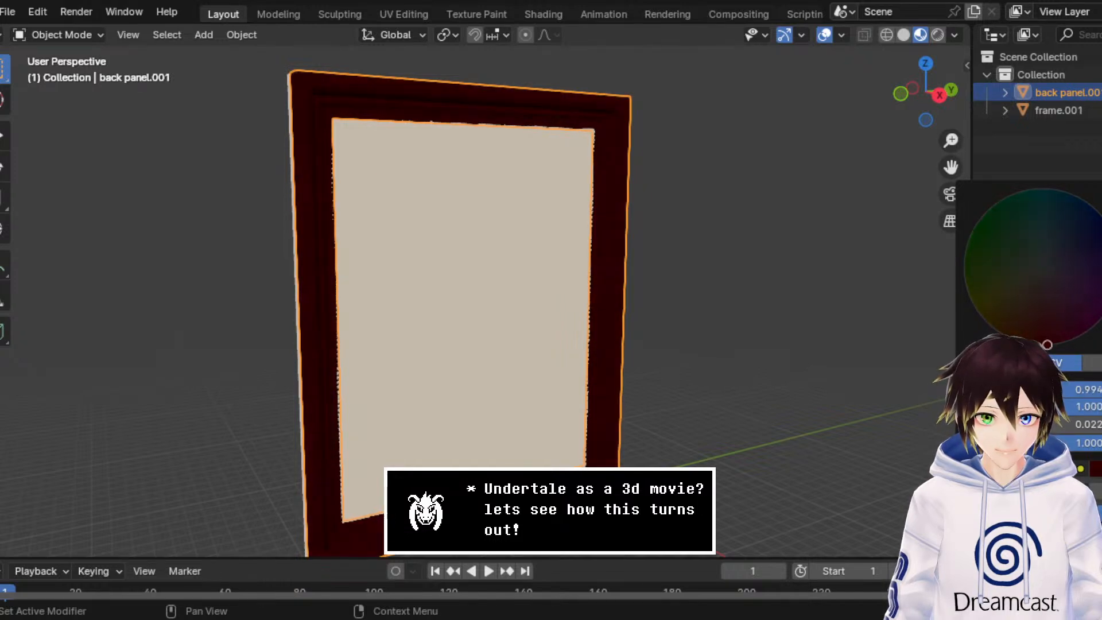
middle_drag(825, 325, 784, 312)
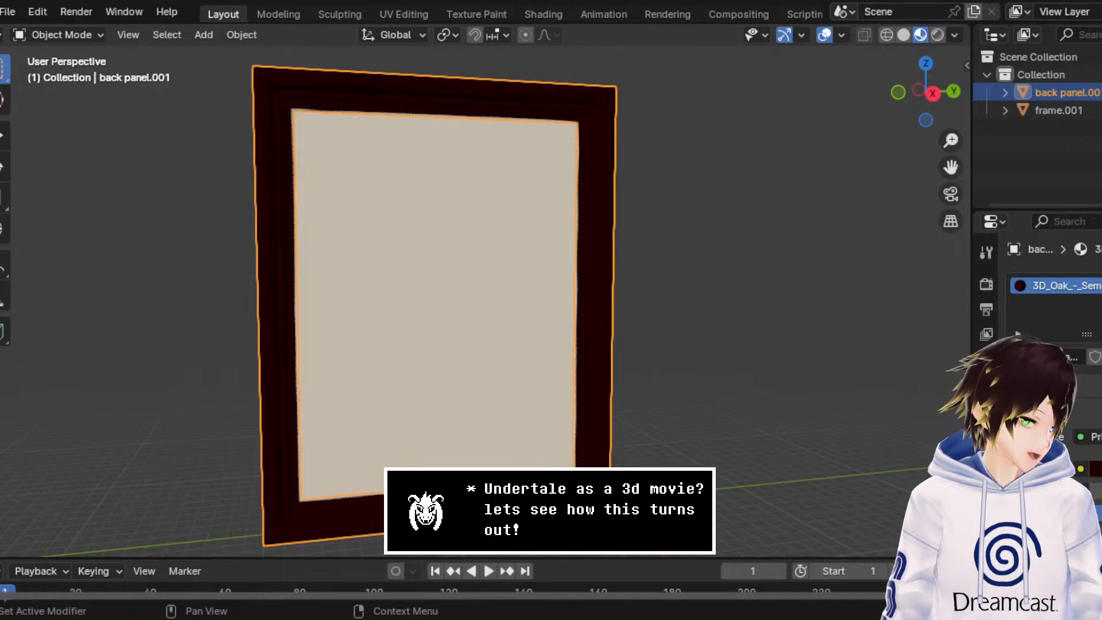
Step: Connect an Image Texture with the shrine image to the base colour of frame.001's 3D_Oak_-_Semigloss.004 material
click(673, 295)
click(486, 272)
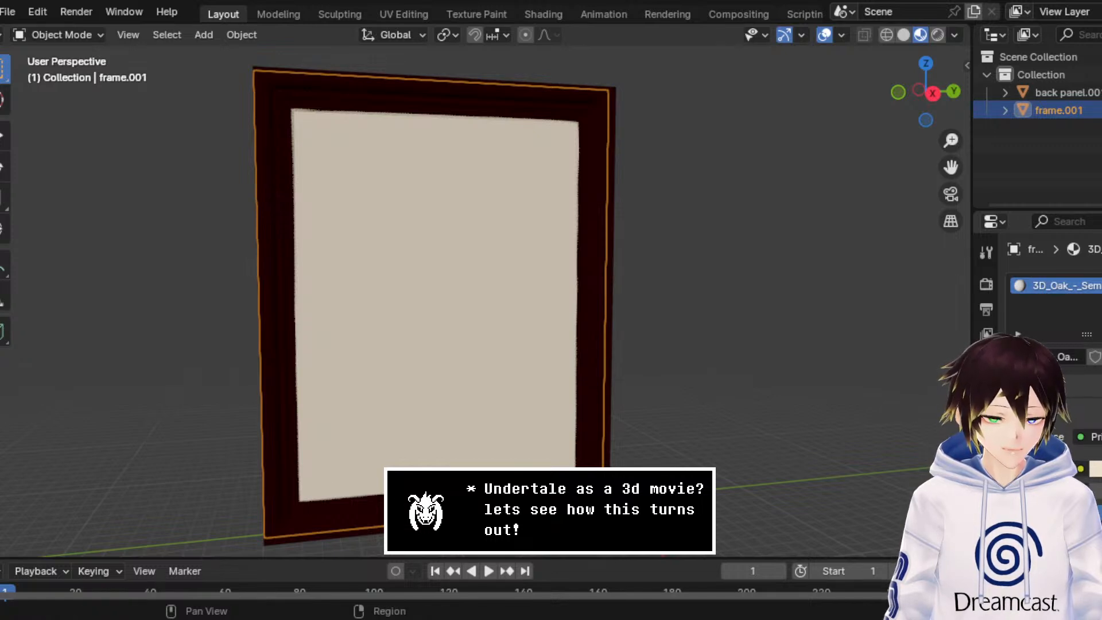
drag(973, 229, 869, 230)
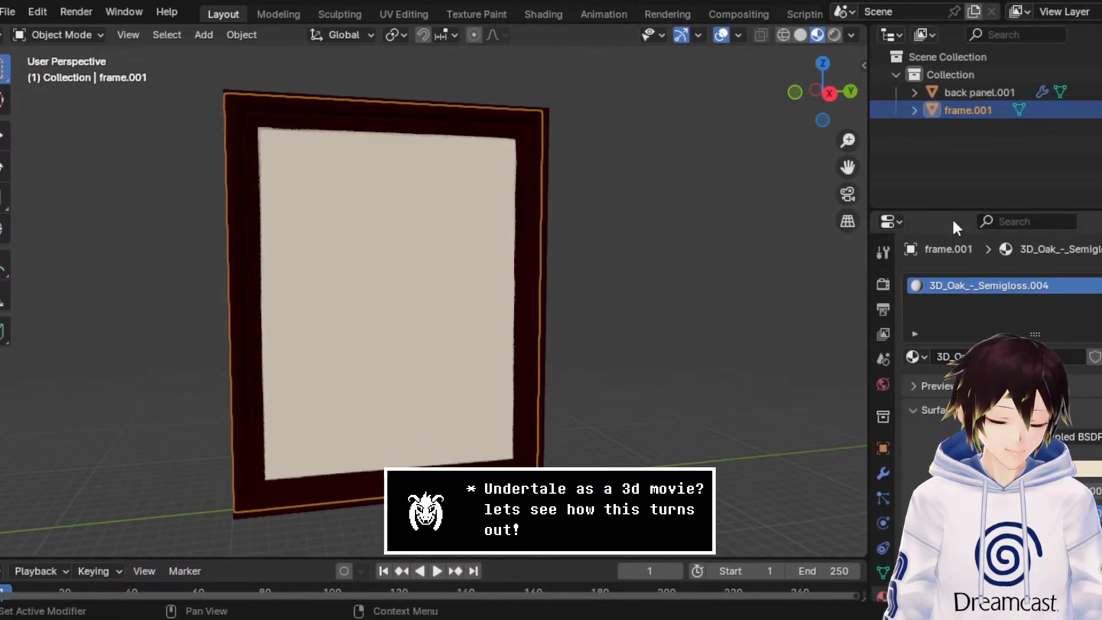
click(970, 92)
click(969, 109)
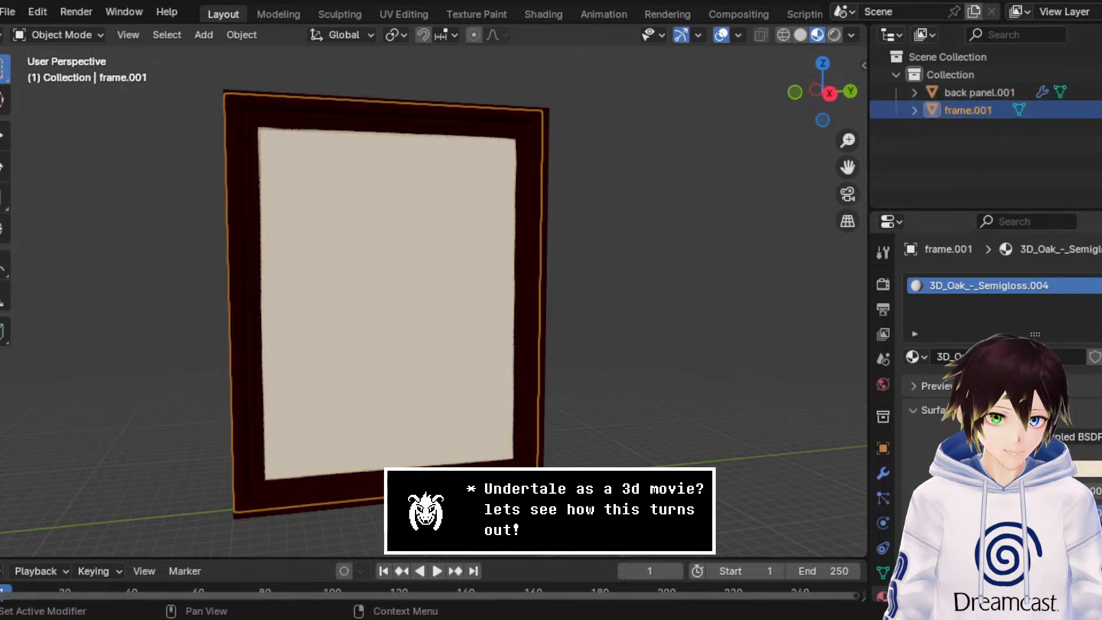
click(1064, 469)
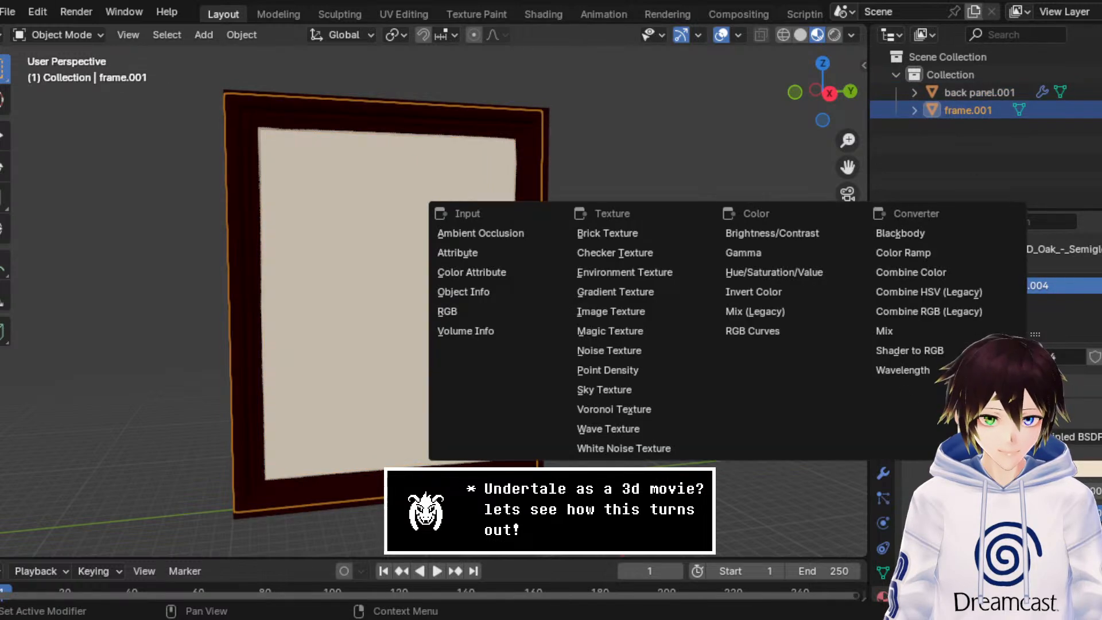
click(673, 312)
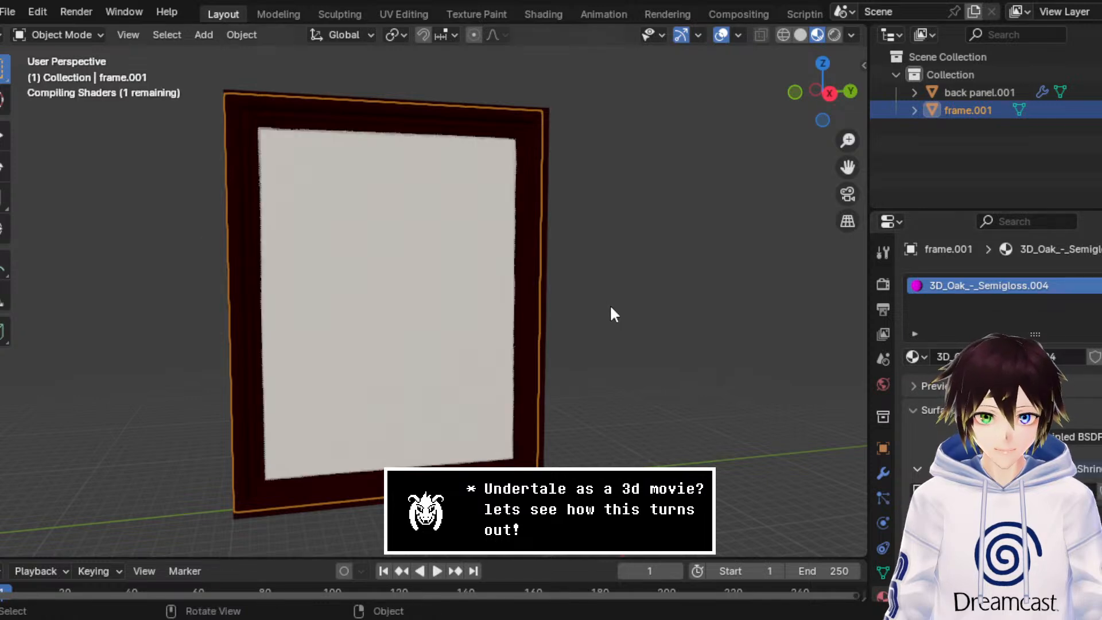
Step: In Edit Mode, project the inner panel faces' UVs from the right orthographic view using Project from View (Bounds)
middle_drag(610, 304, 317, 168)
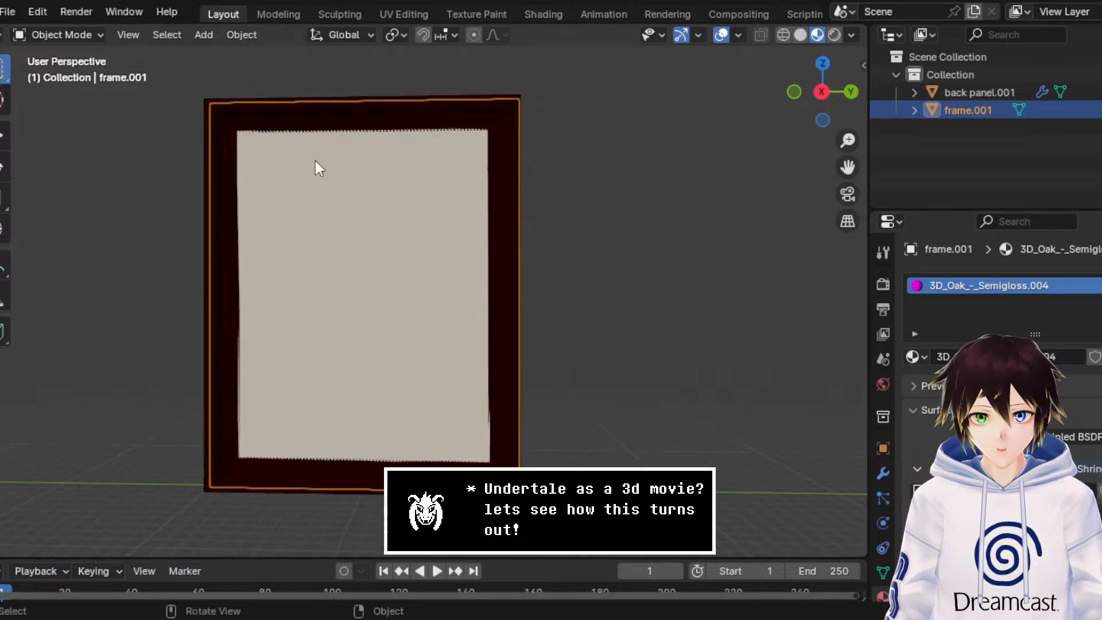
click(86, 33)
click(89, 73)
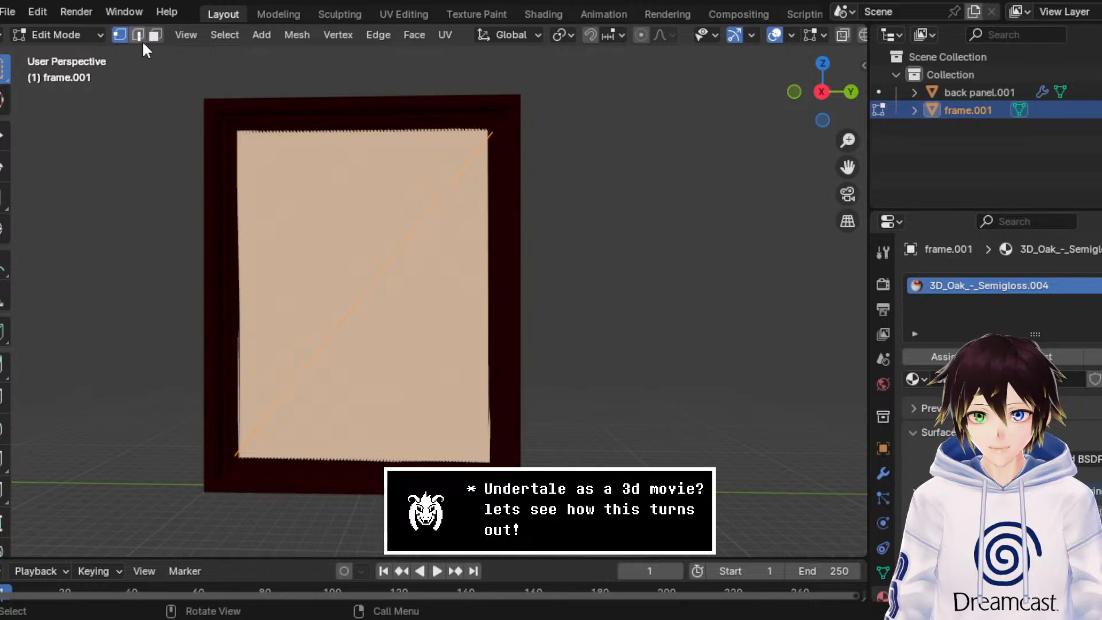
click(381, 253)
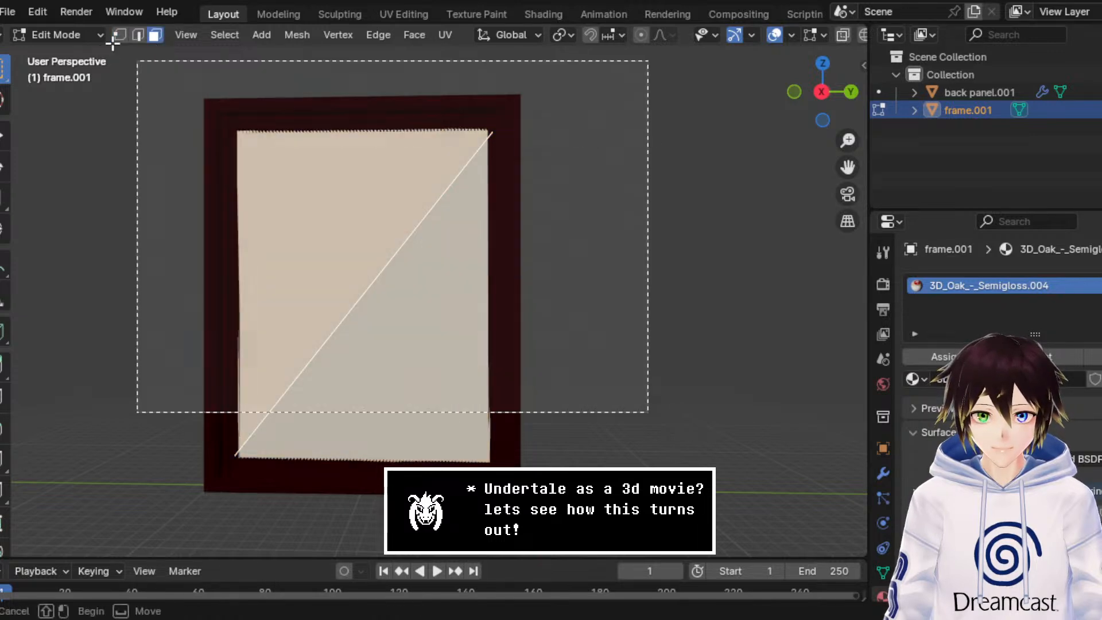
click(828, 90)
click(831, 89)
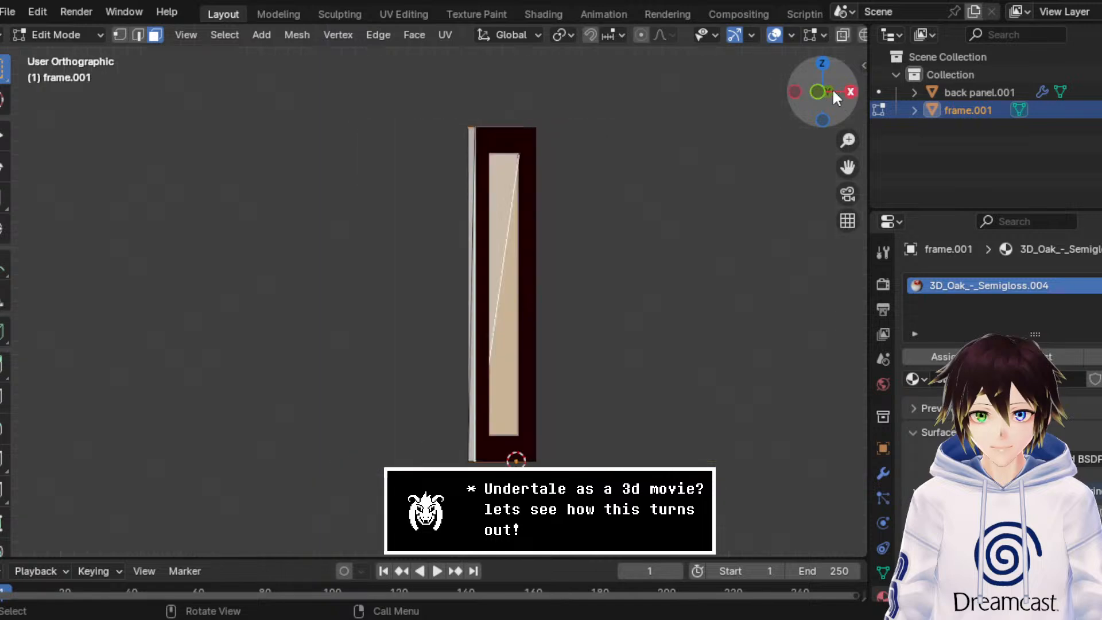
click(450, 35)
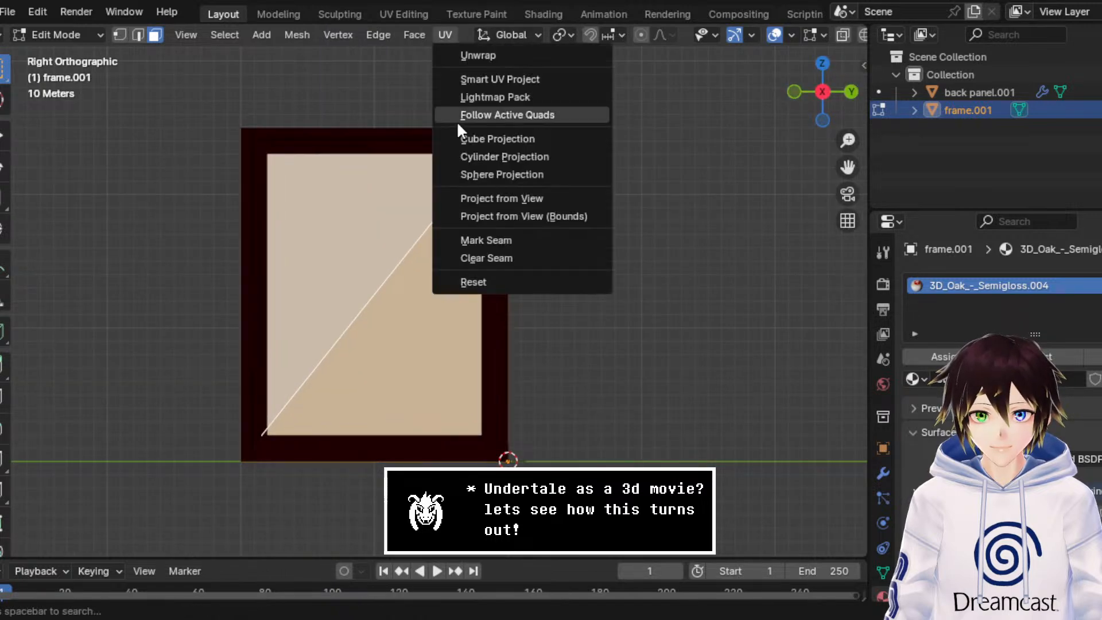
click(486, 193)
click(449, 32)
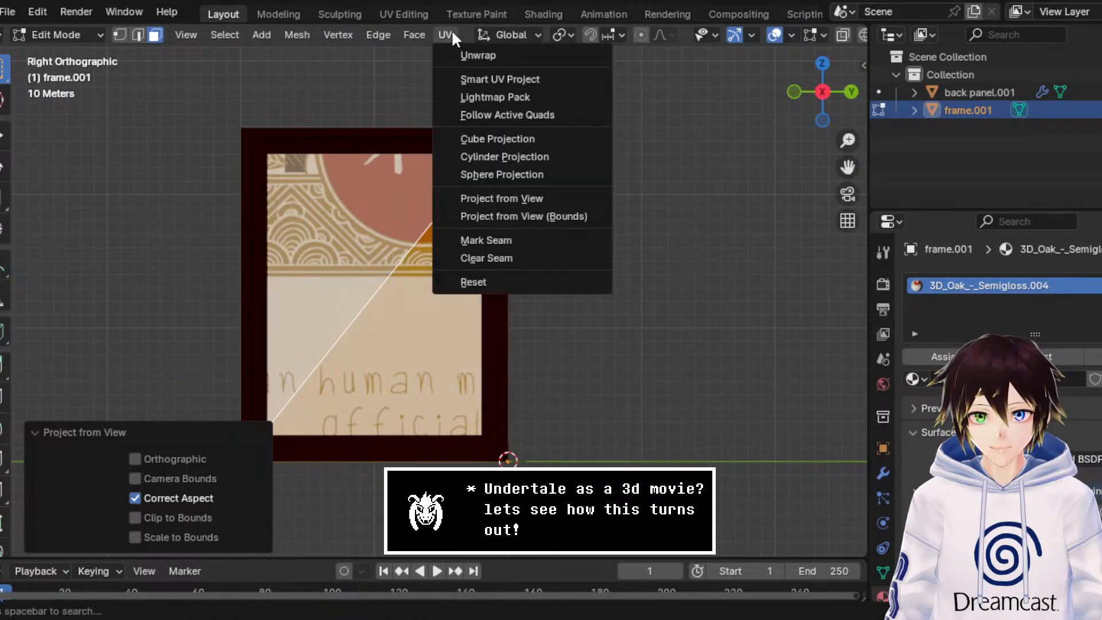
click(516, 216)
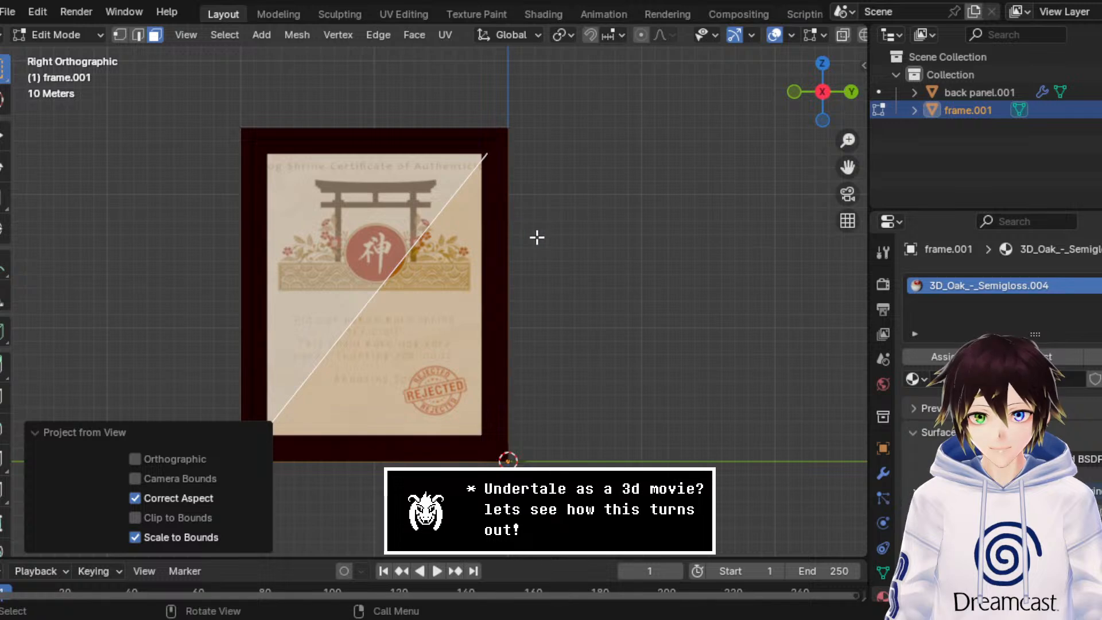
click(551, 224)
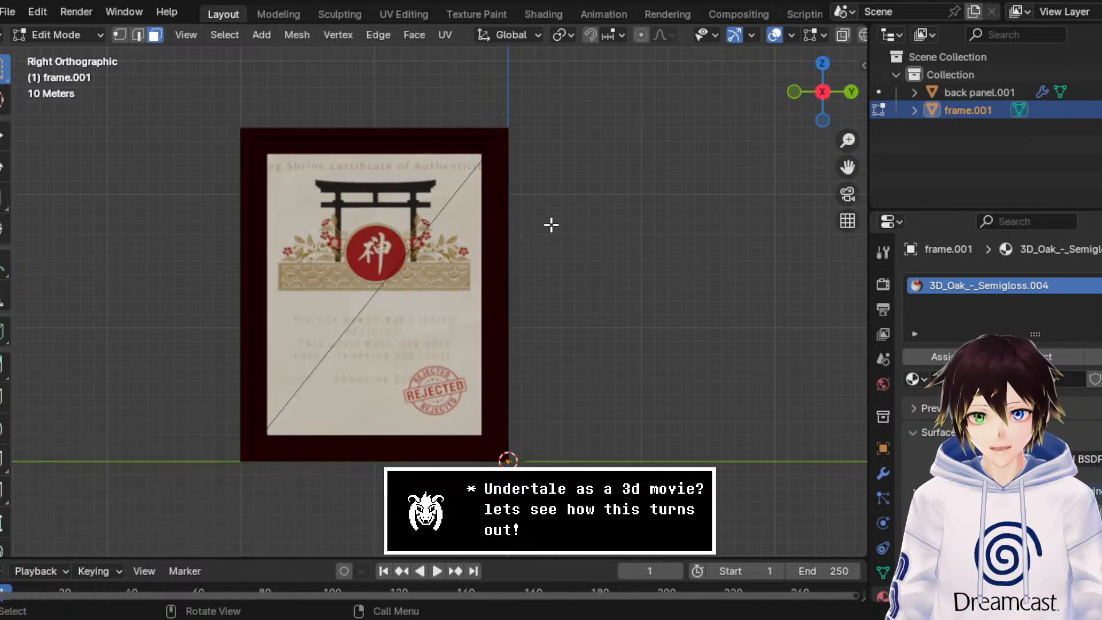
Step: Reselect the inner panel faces and bring up their UV layout in the UV Editing workspace, with the frame's front in the 3D view
click(449, 287)
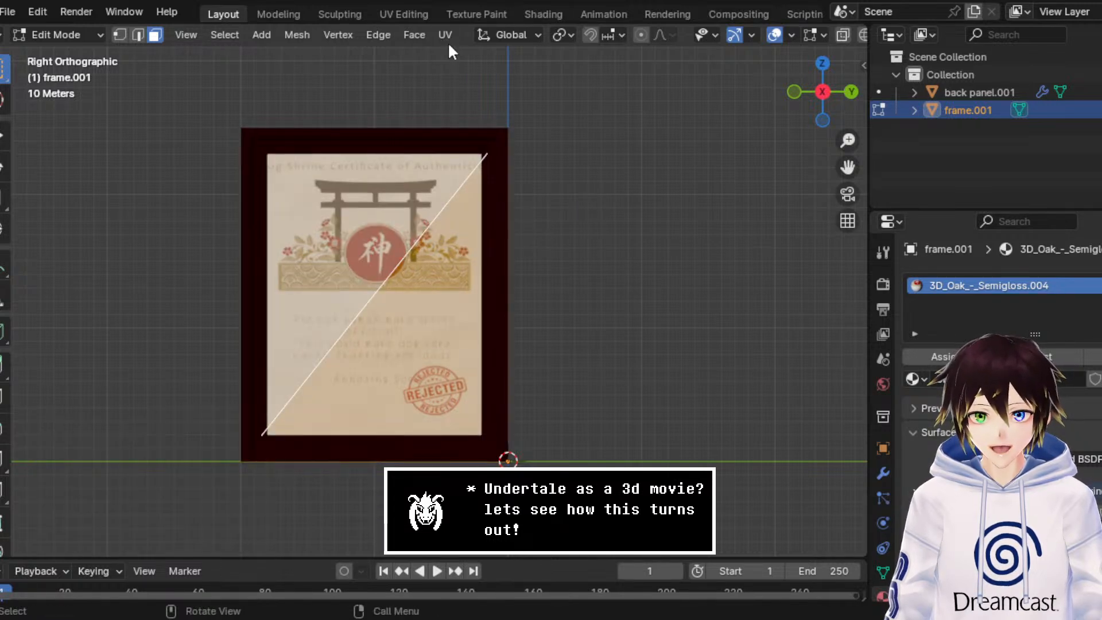
click(416, 12)
scroll(424, 331, down, 4)
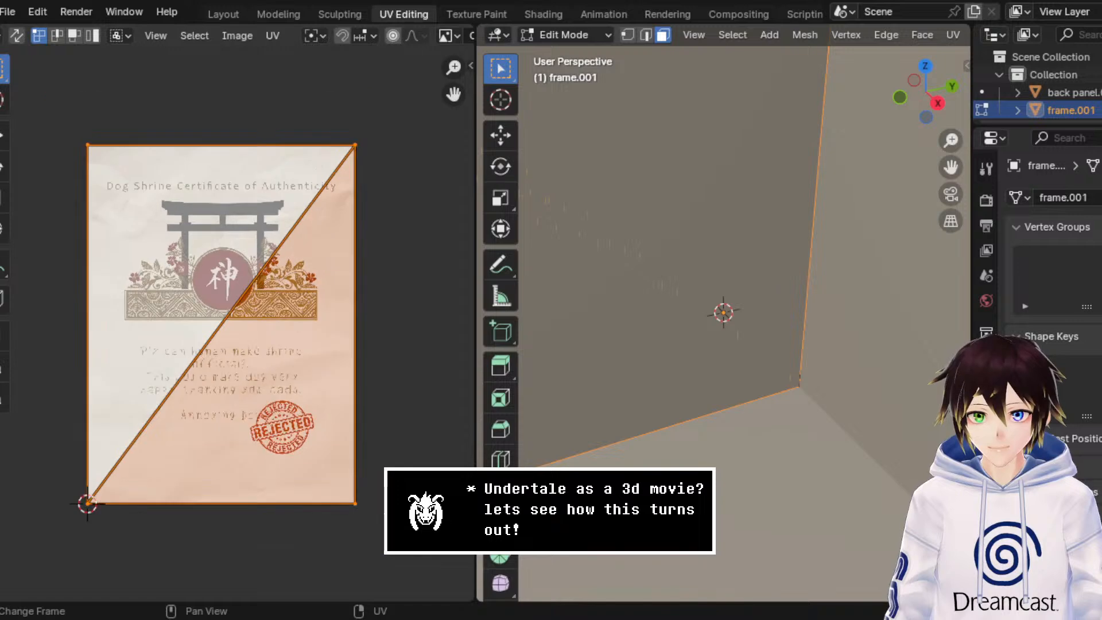
key(b)
drag(261, 362, 39, 106)
scroll(814, 274, down, 4)
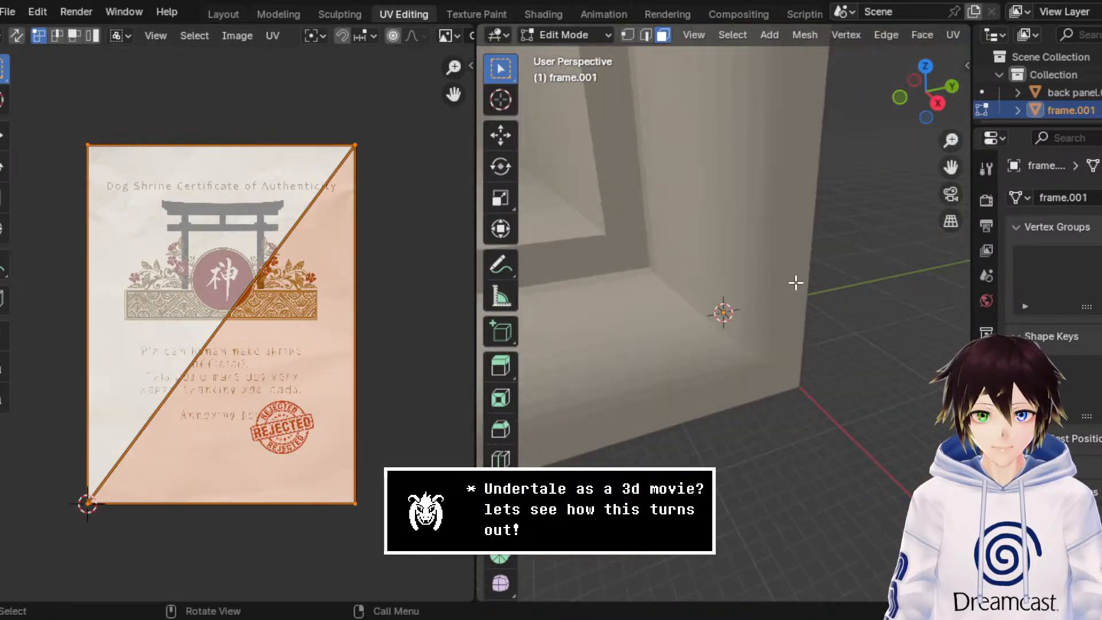
middle_drag(794, 283, 714, 203)
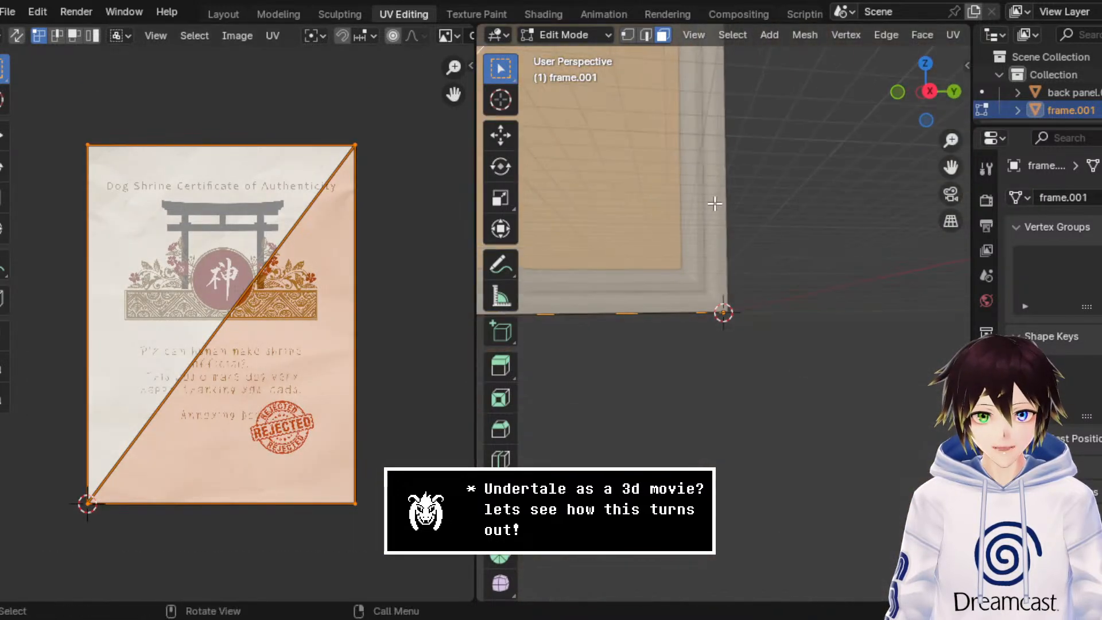
drag(946, 168, 1099, 317)
middle_drag(907, 170, 922, 176)
scroll(924, 166, down, 1)
middle_drag(948, 52, 911, 49)
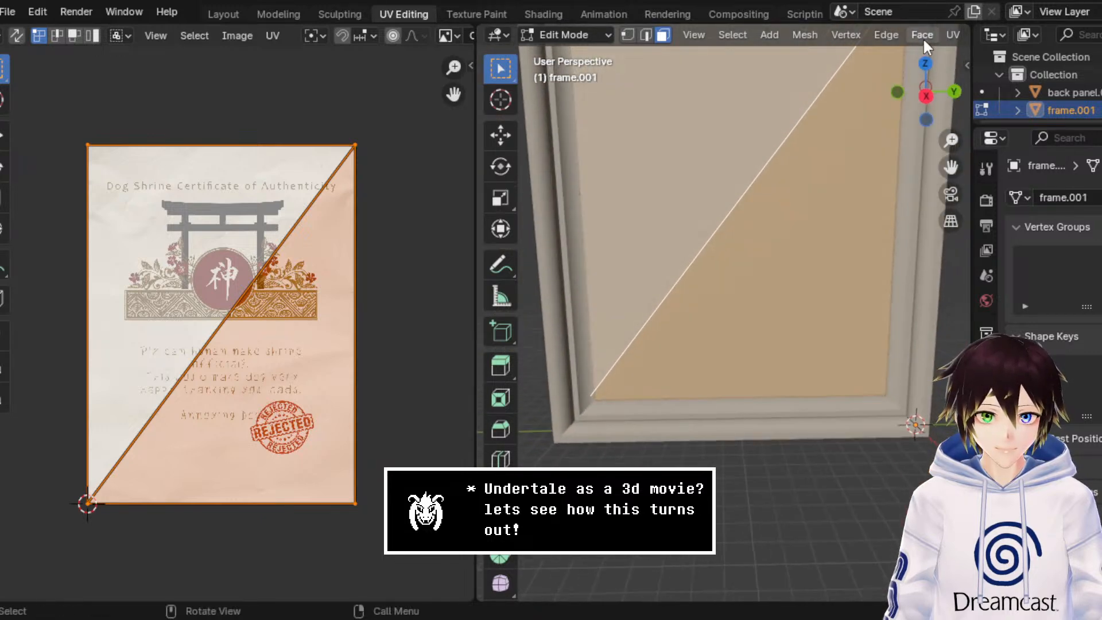
Step: Switch the 3D view beside the UV layout to Material Preview shading and hide the viewport overlays
scroll(924, 43, down, 10)
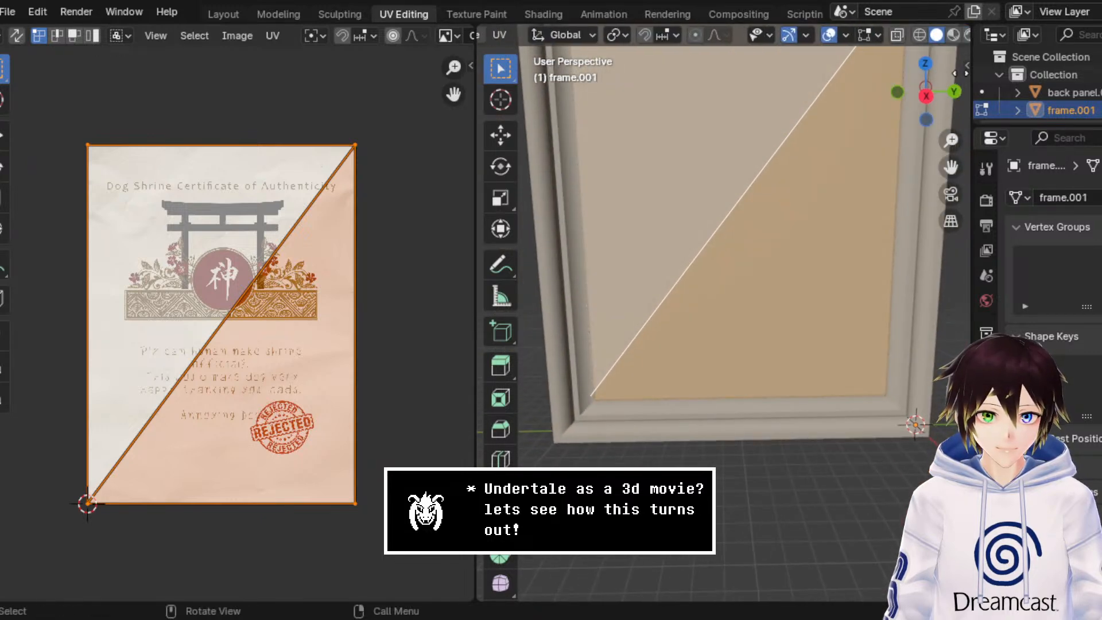
click(951, 35)
click(841, 37)
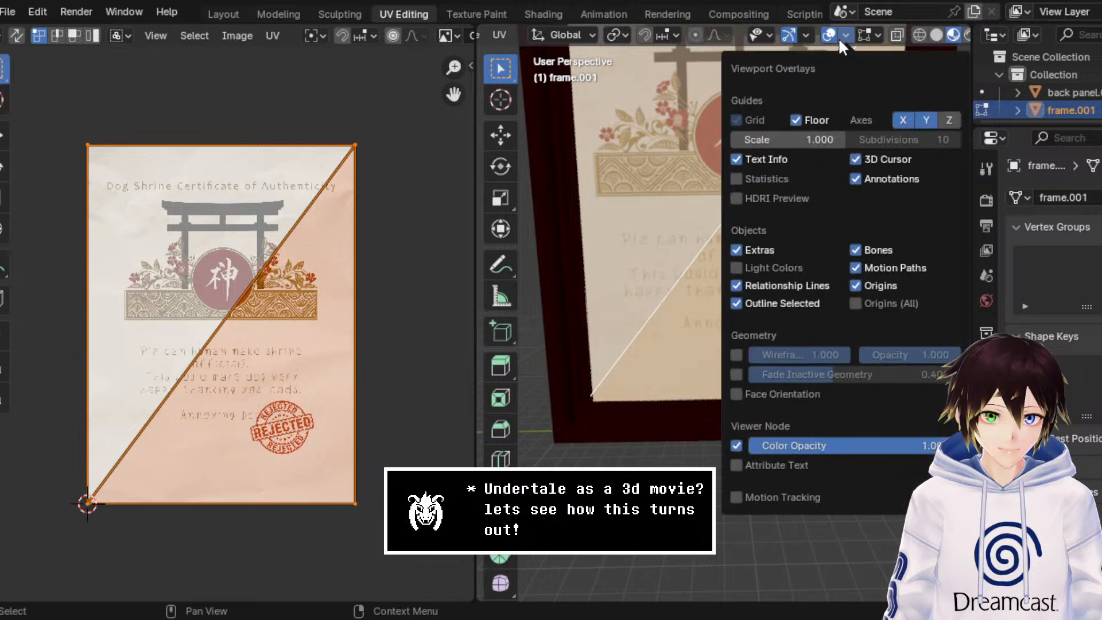
click(828, 35)
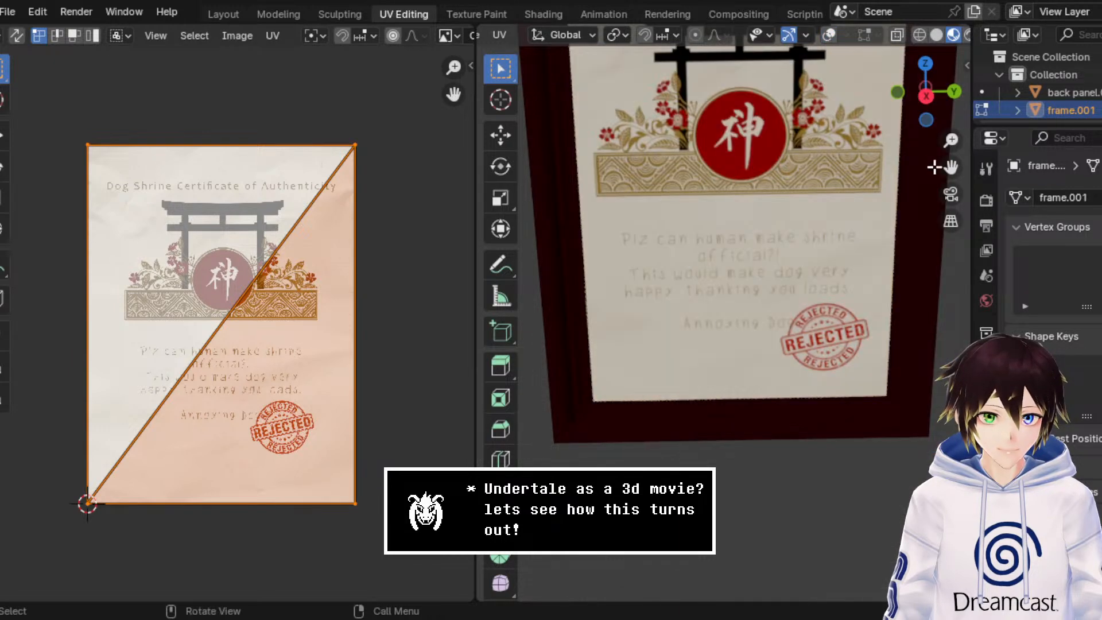
Step: Scale the panel's UVs up uniformly, slightly beyond the image edges, so the whole certificate title fits inside the frame
drag(951, 166, 895, 362)
scroll(747, 214, down, 1)
middle_drag(746, 214, 760, 214)
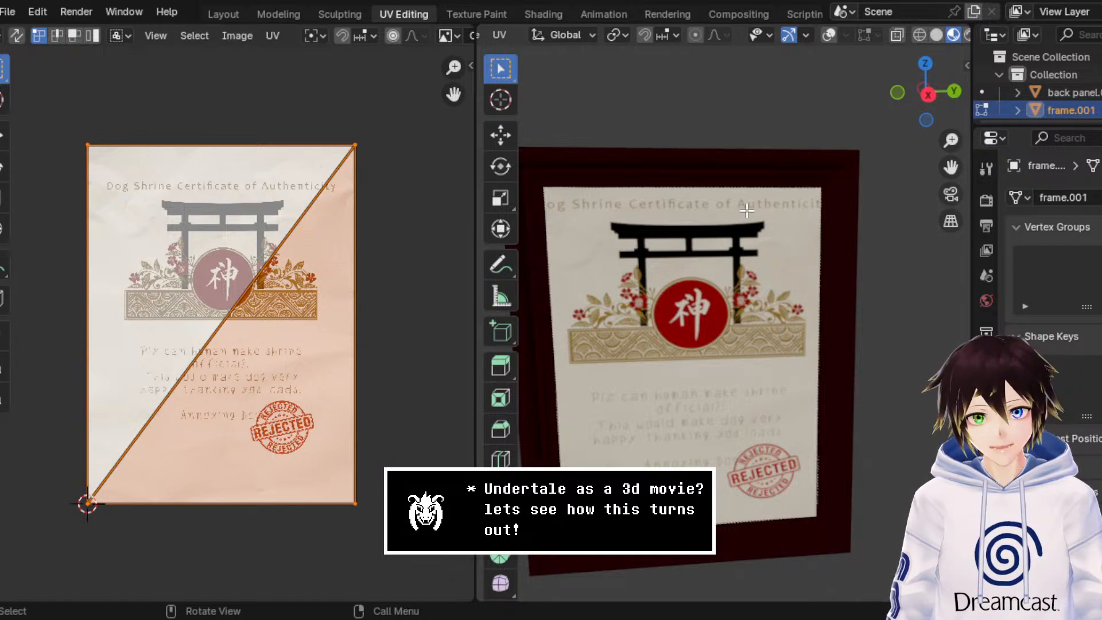
click(4, 197)
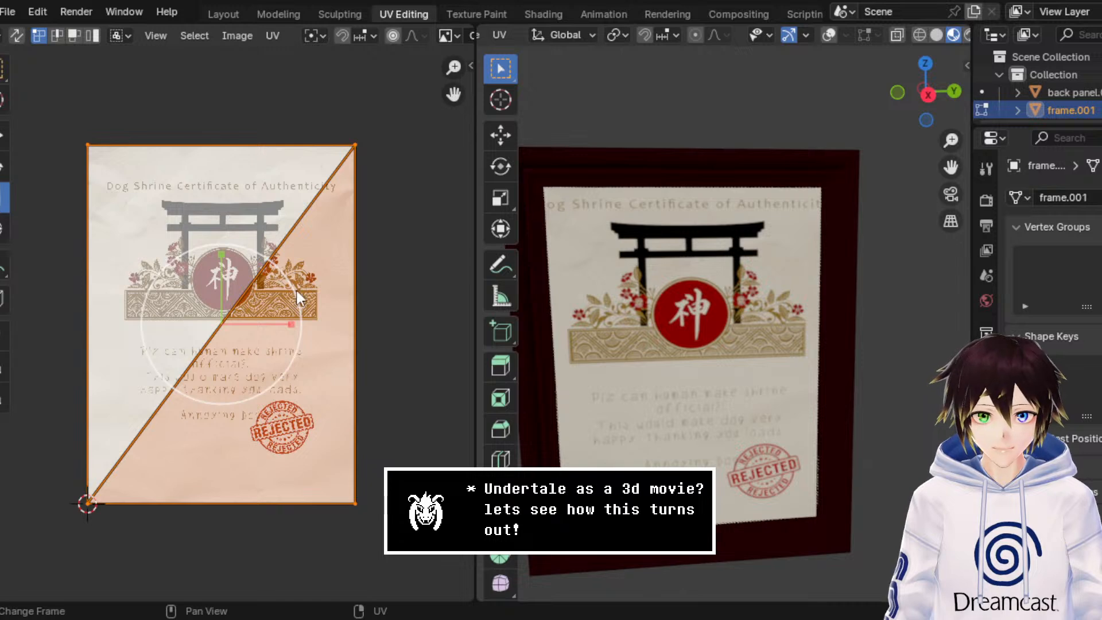
drag(295, 292, 311, 287)
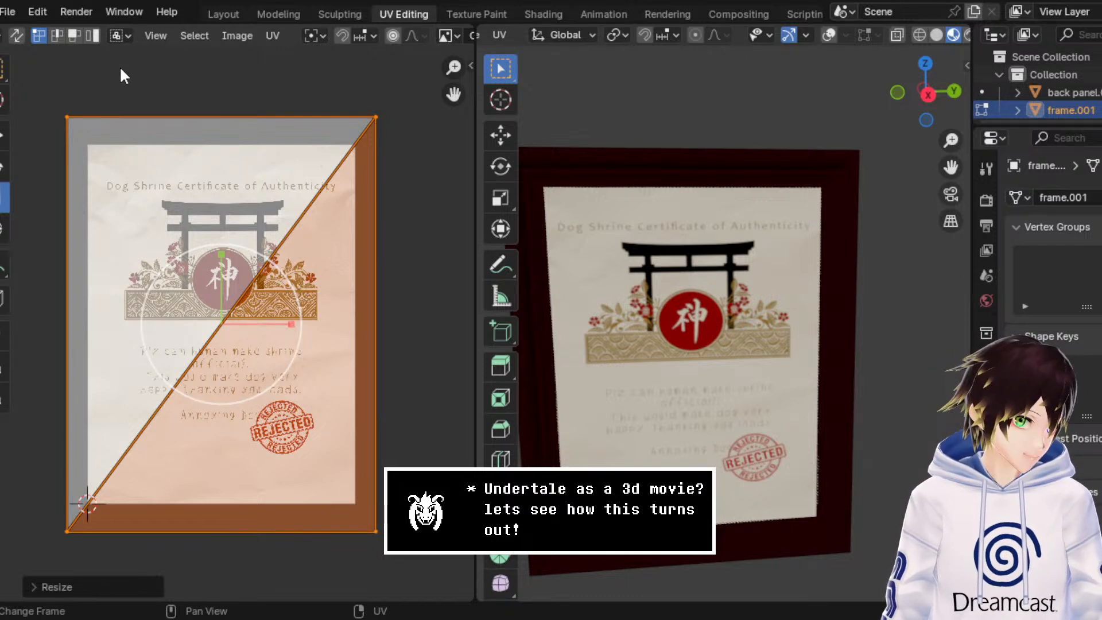
Step: Return to Object Mode in the Modeling workspace and show the whole framed certificate in Material Preview shading
click(295, 16)
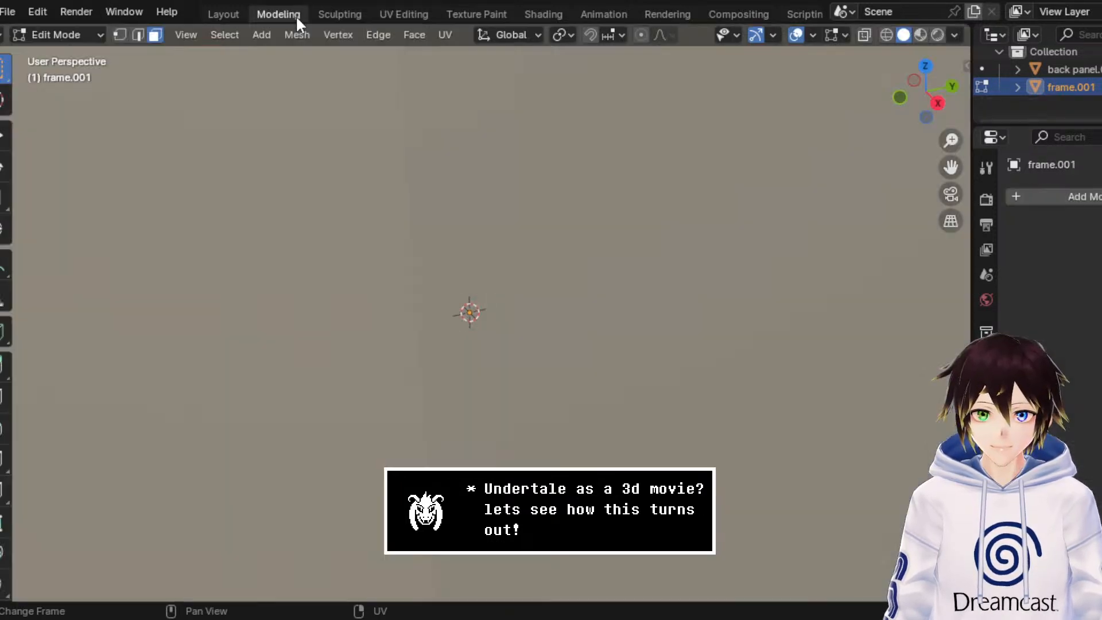
click(51, 36)
click(57, 54)
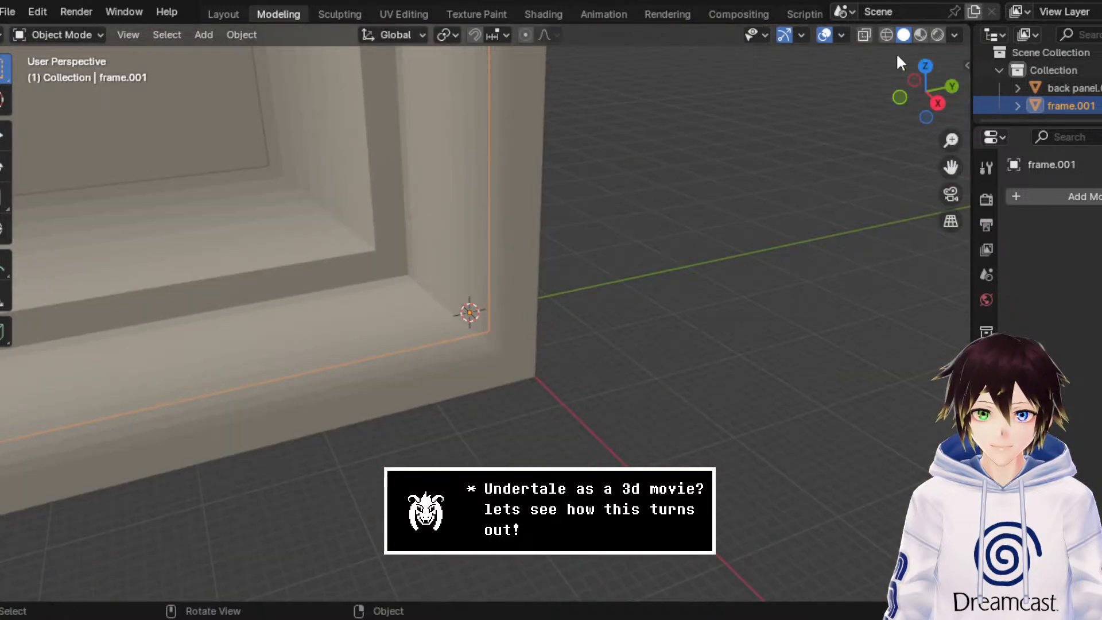
click(919, 35)
middle_drag(645, 245, 624, 221)
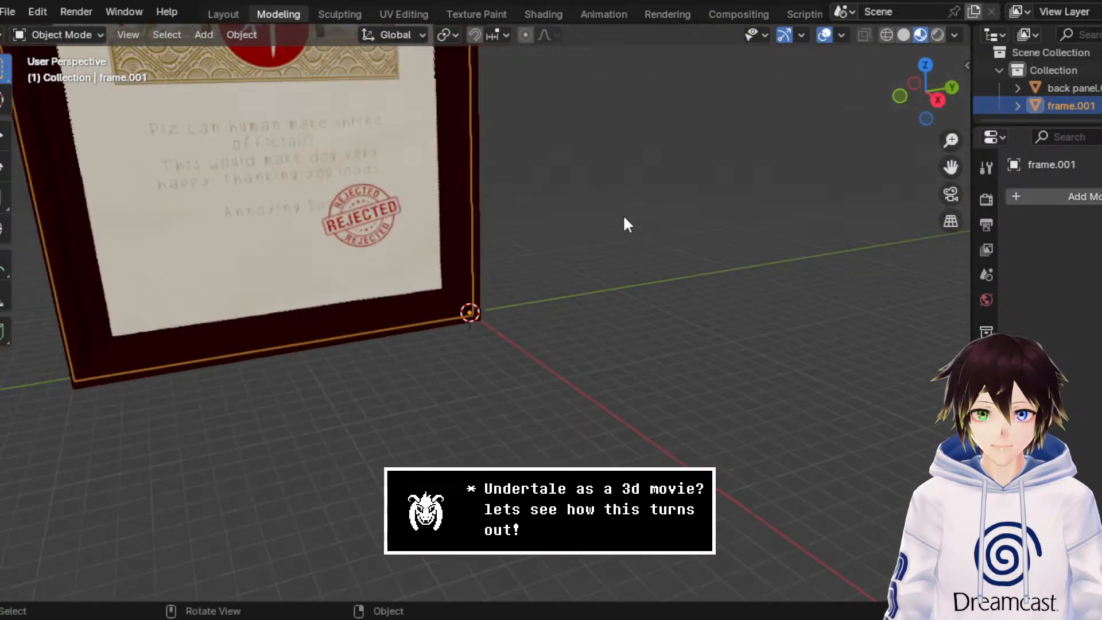
click(675, 228)
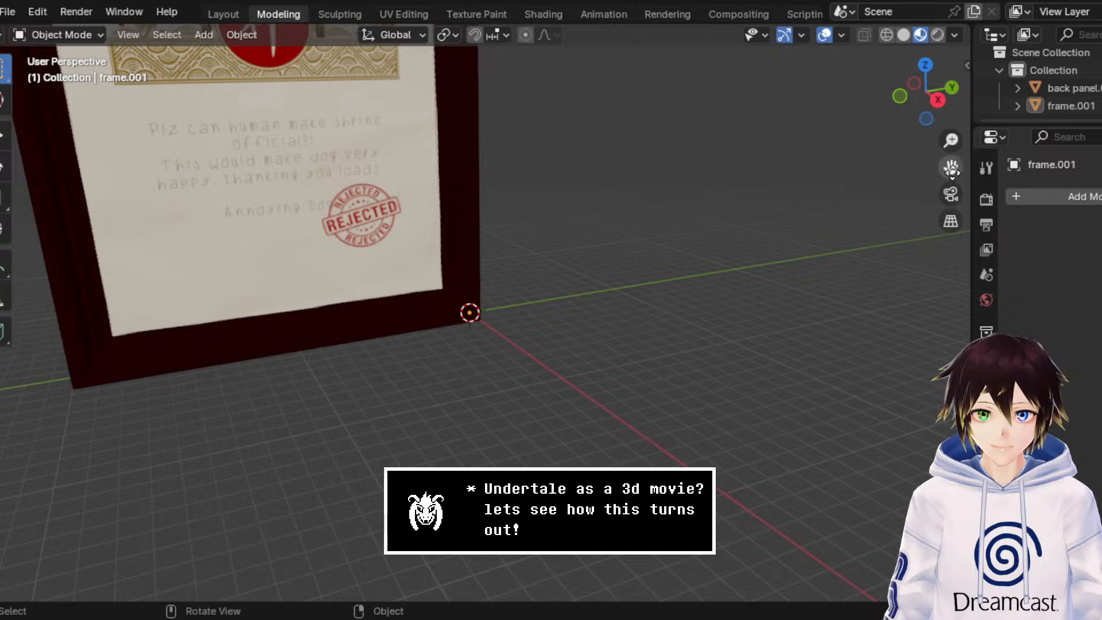
drag(951, 168, 1036, 348)
middle_drag(612, 301, 568, 304)
Step: Unlink the 3D_Oak_-_Semigloss material from back panel.001 and create a new material in its place
click(568, 304)
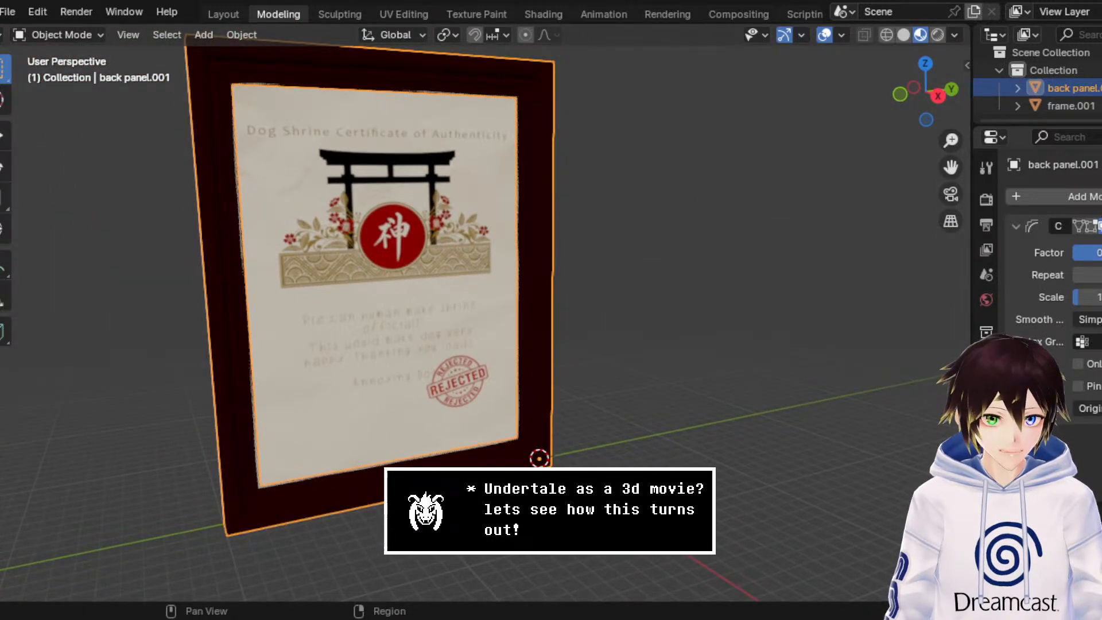
click(986, 513)
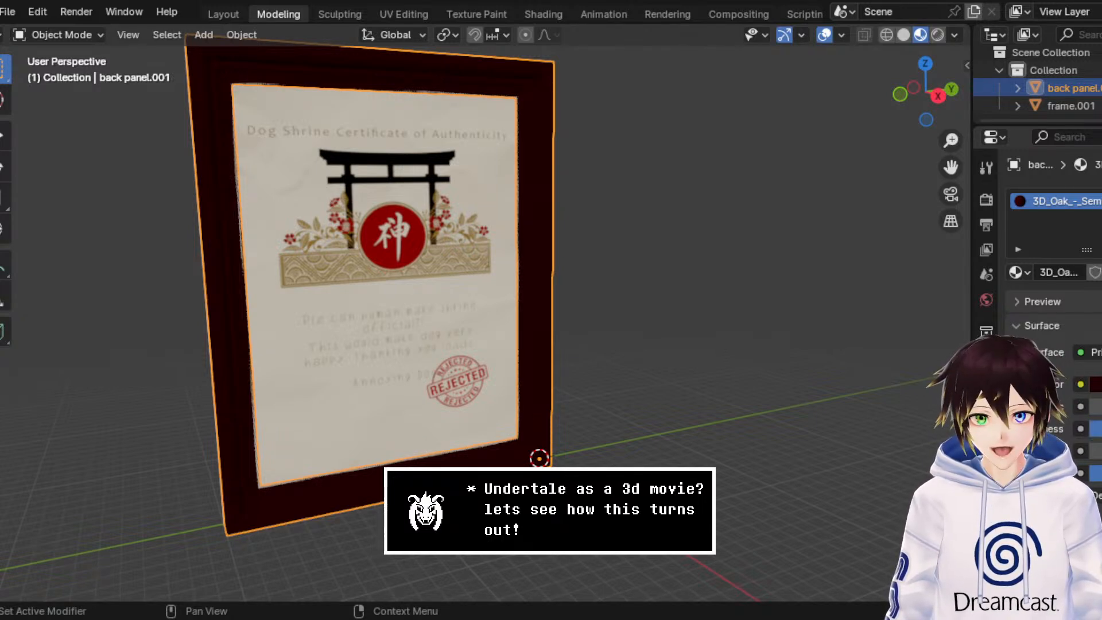
click(1095, 352)
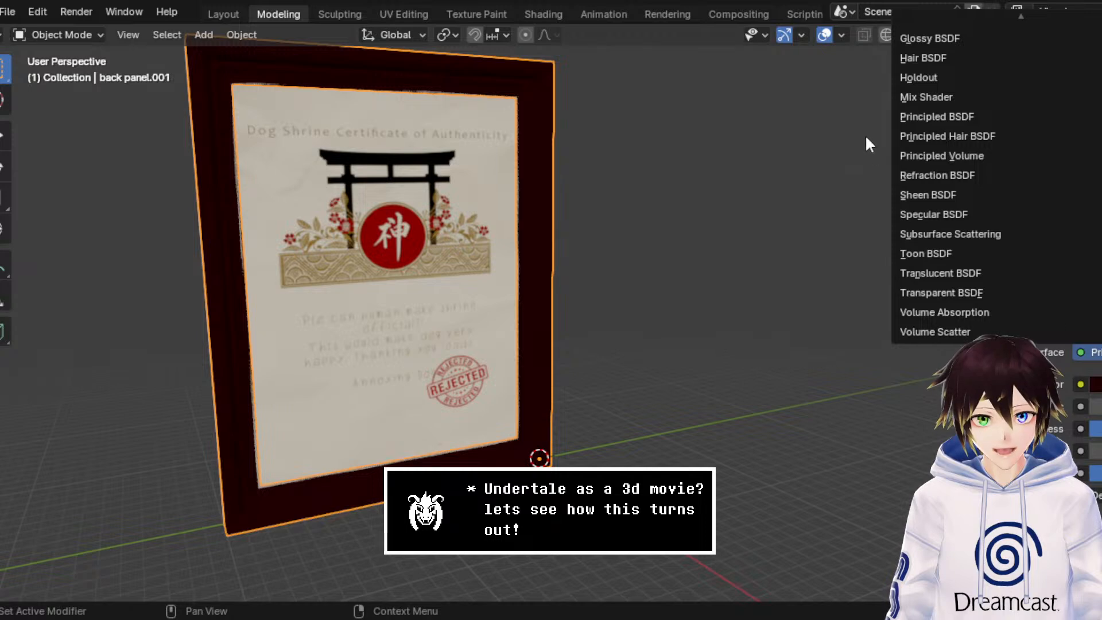
click(948, 117)
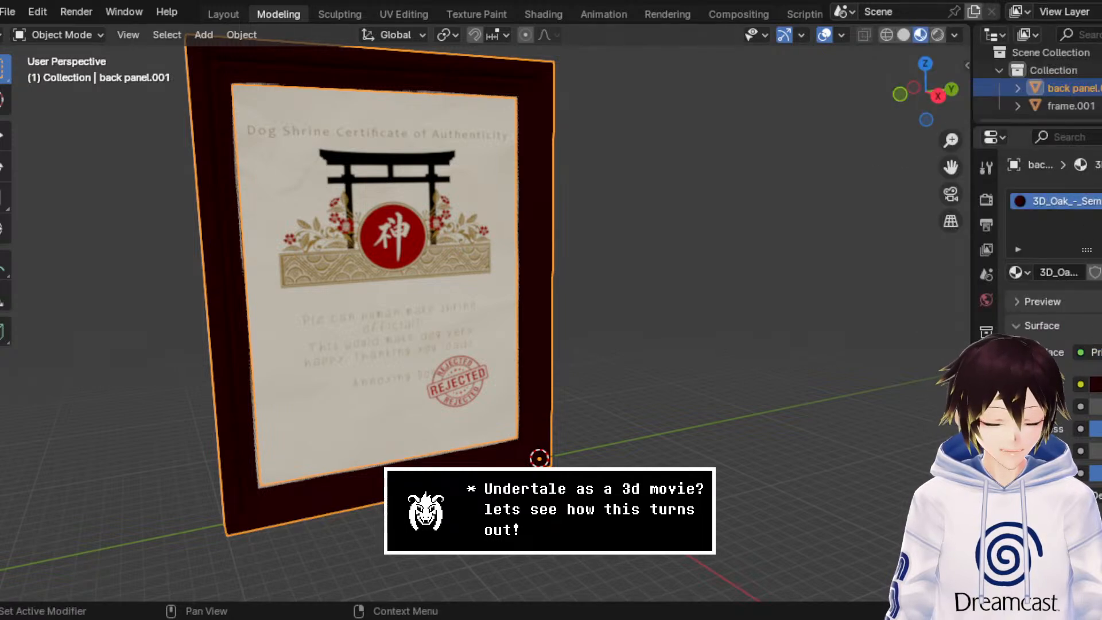
click(1101, 272)
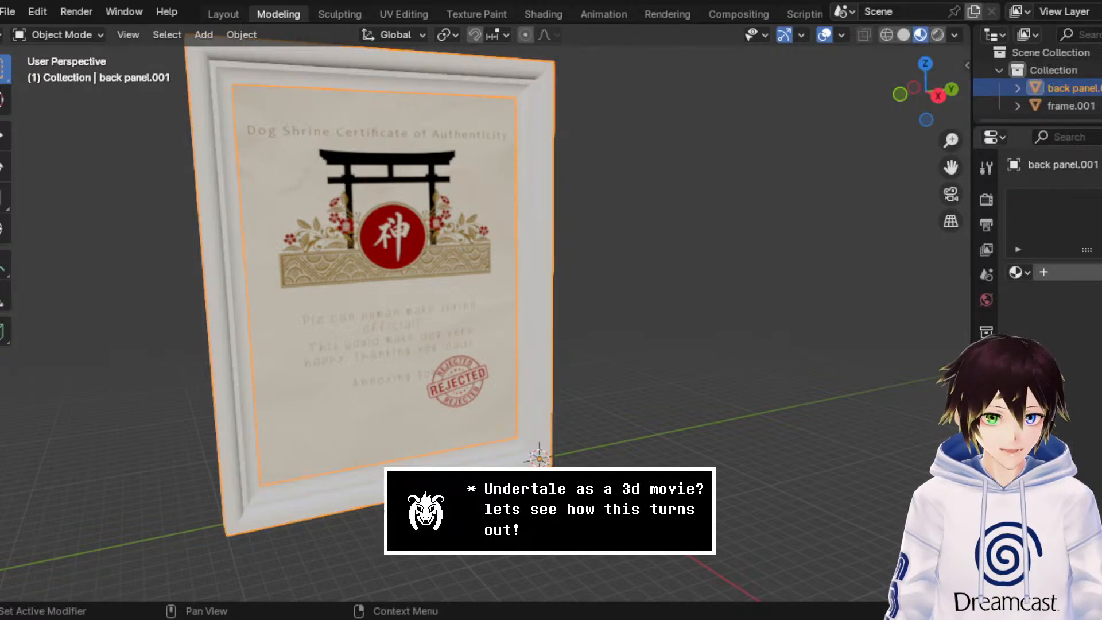
click(1091, 272)
Step: Rename the new material of back panel.001 to Dog Cert (Wood)
double_click(1059, 274)
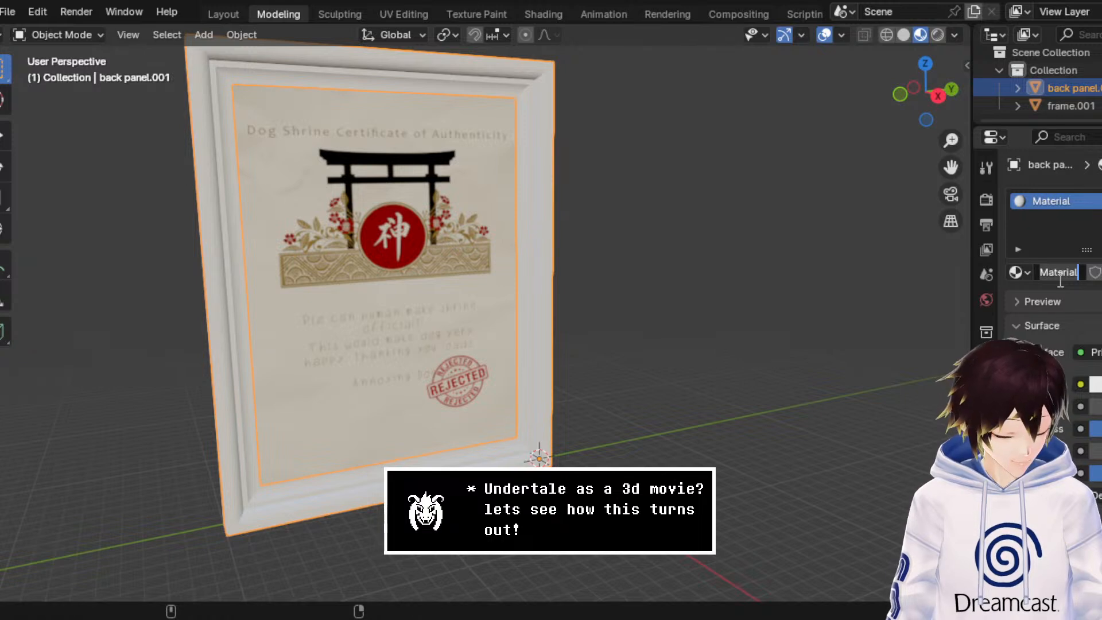
text(Wood)
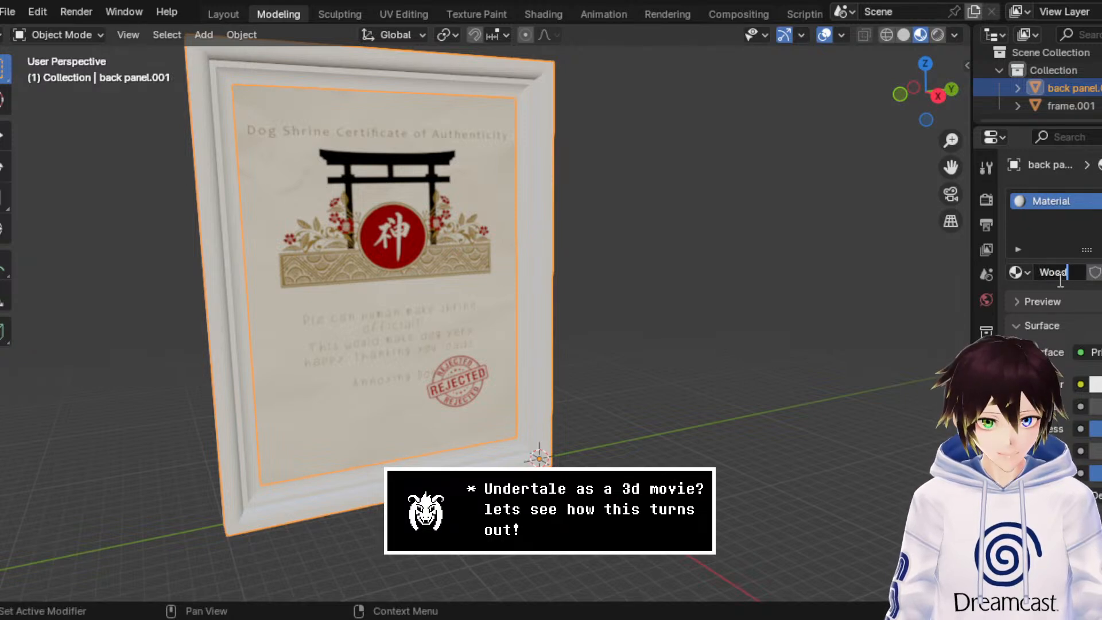
key(BackSpace)
key(BackSpace)
key(BackSpace)
text(Dog C)
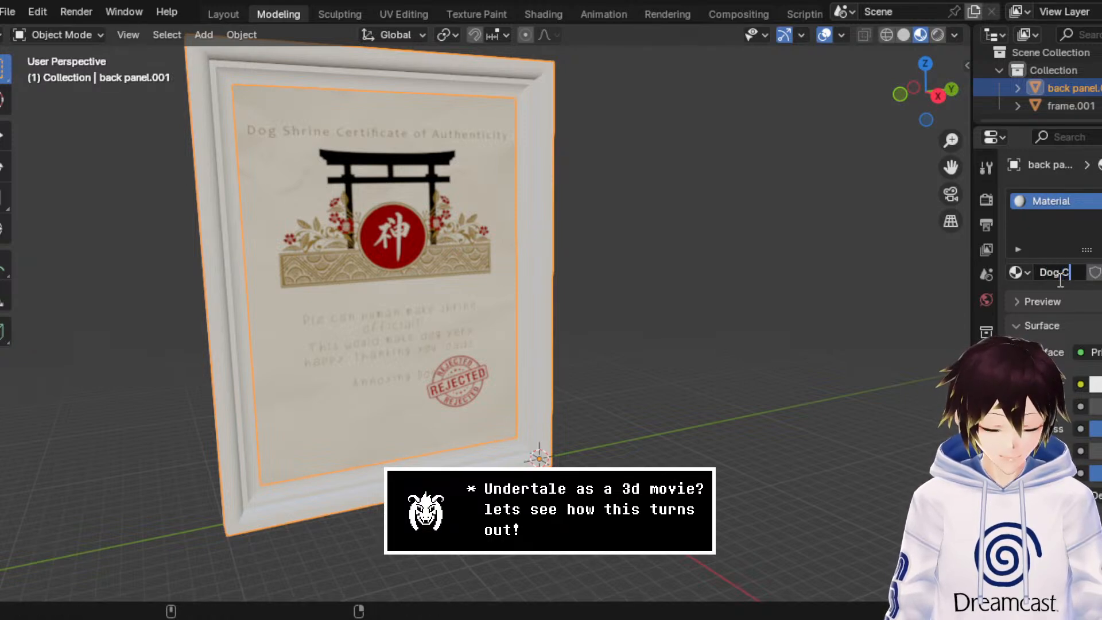
text(ert (Wood))
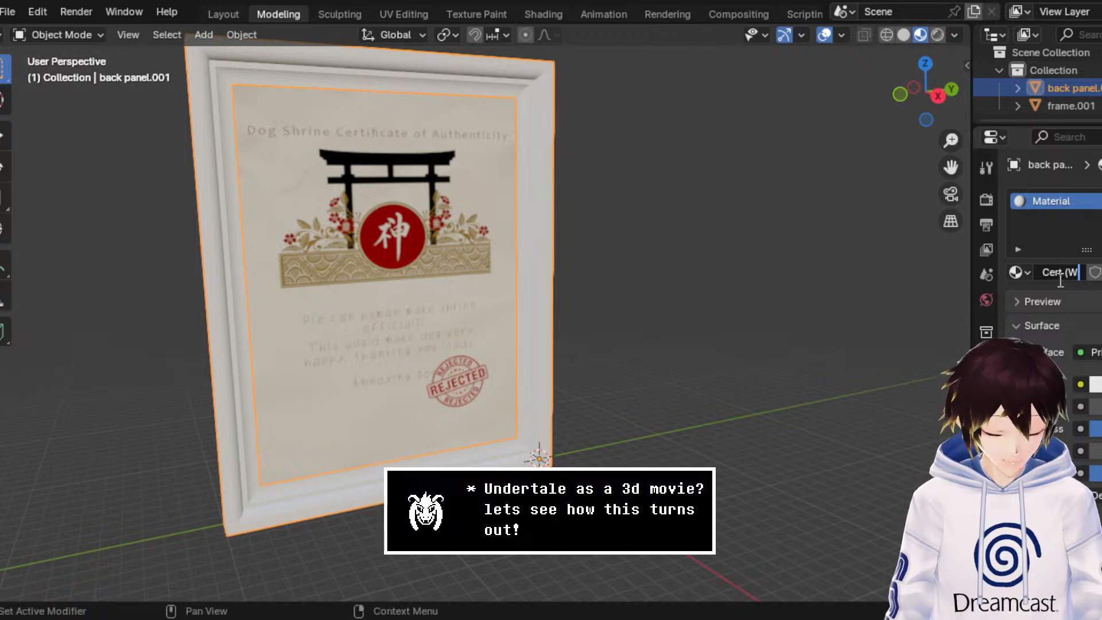
key(Return)
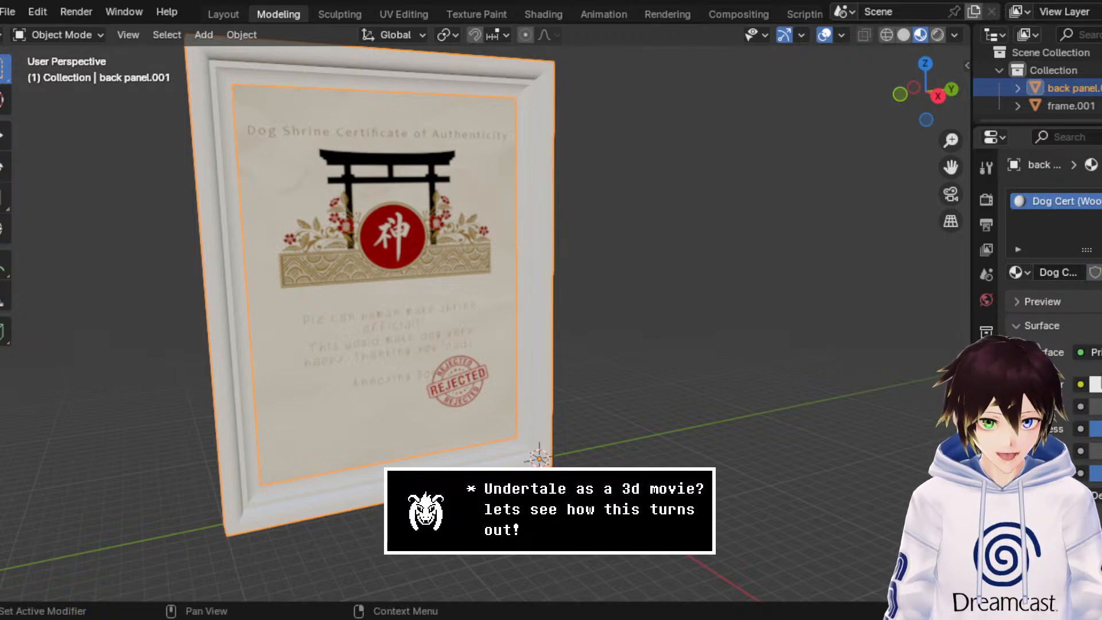
Step: Set the base colour of the Dog Cert (Wood) material to a very dark brown and check the frame up close
click(1094, 384)
drag(1054, 246, 1018, 251)
drag(1101, 172, 1101, 237)
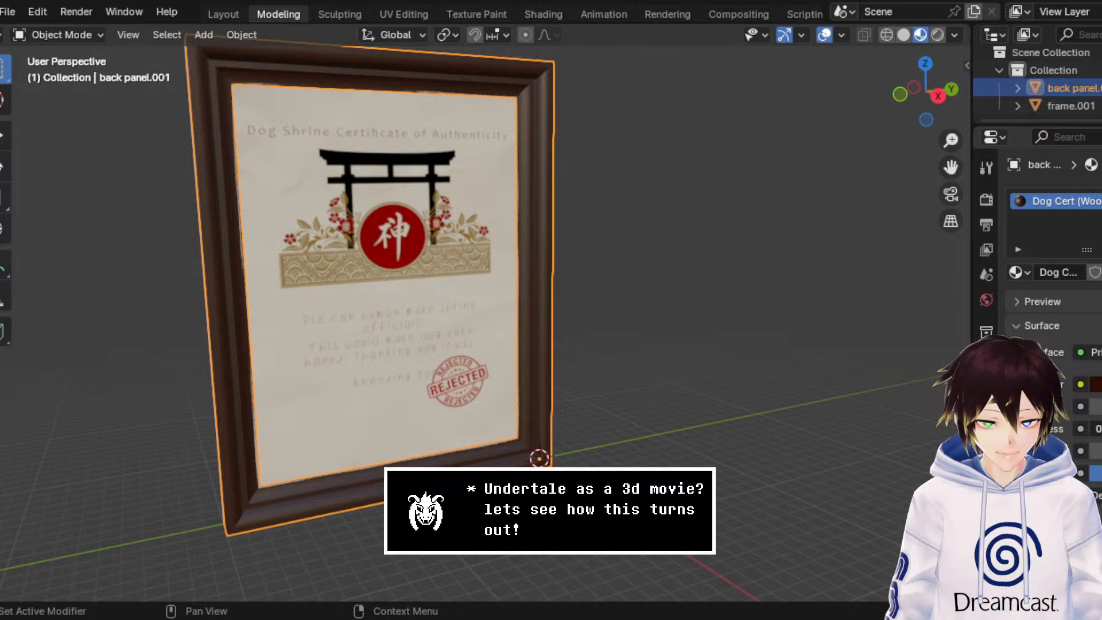
scroll(524, 300, up, 10)
scroll(538, 302, down, 8)
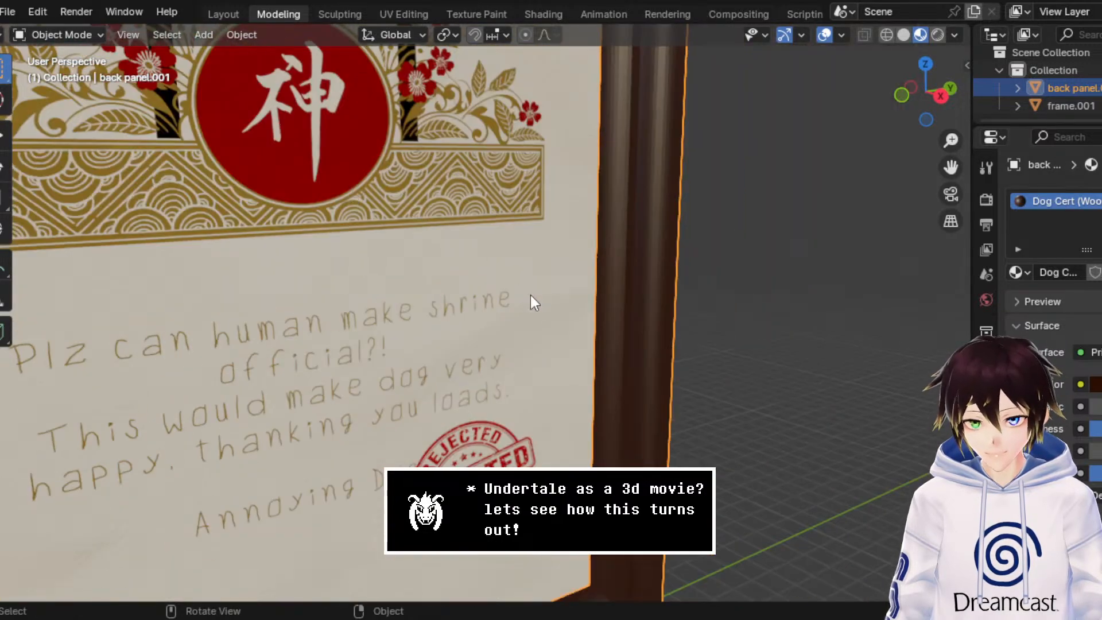
Step: Convert all triangles of back panel.001 to quads in Edit Mode and compare the frame in Solid and Material Preview shading
click(83, 35)
click(98, 73)
scroll(695, 144, down, 5)
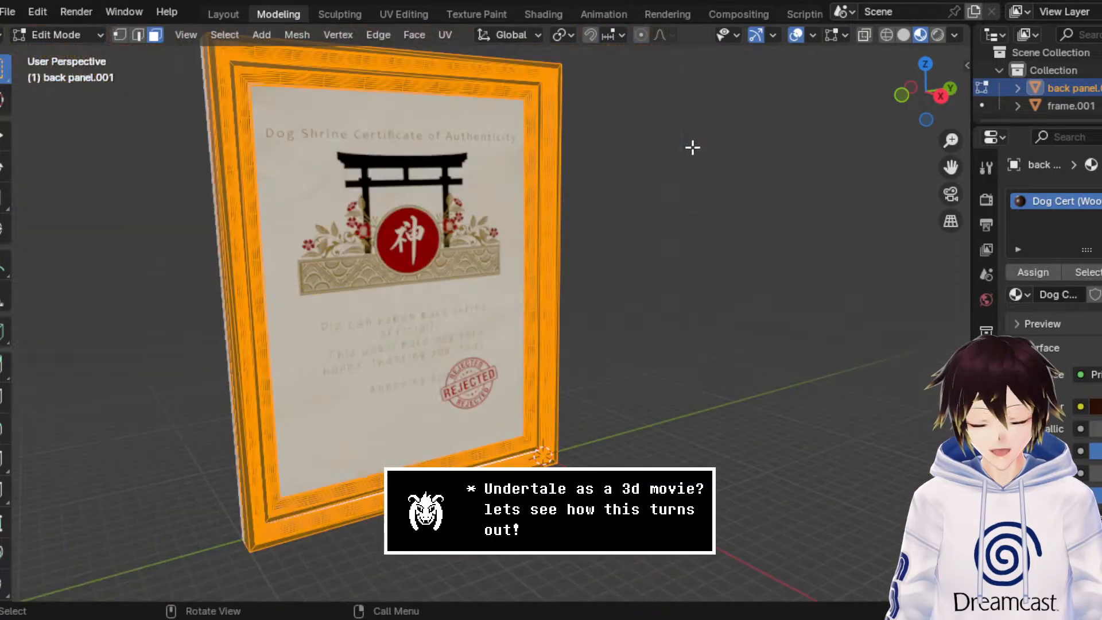
right_click(376, 108)
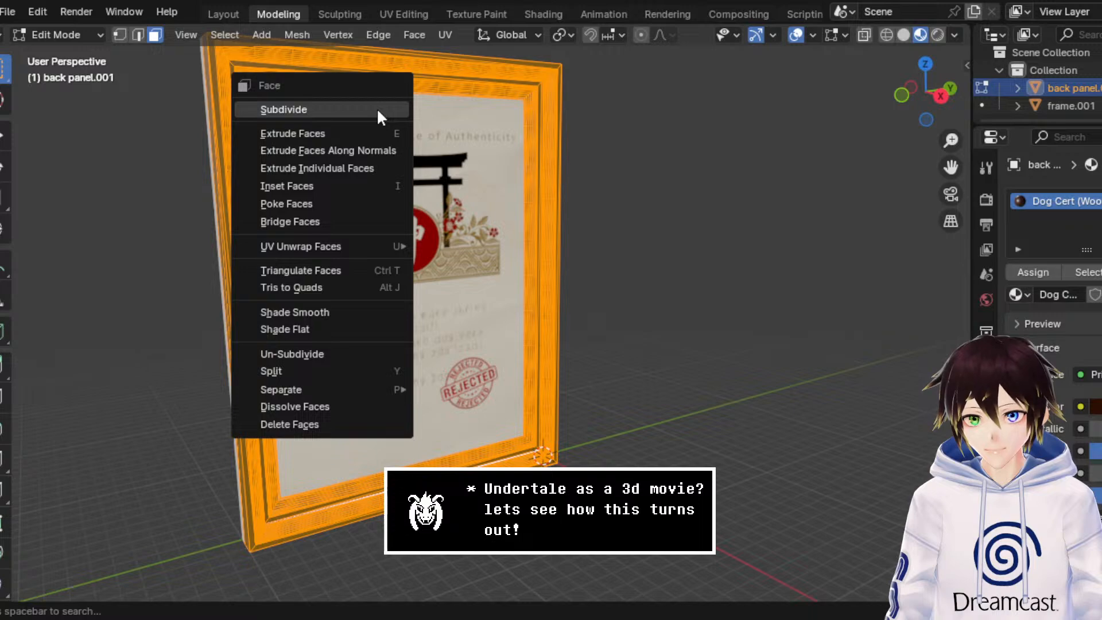
click(352, 292)
scroll(525, 322, up, 5)
scroll(617, 309, down, 4)
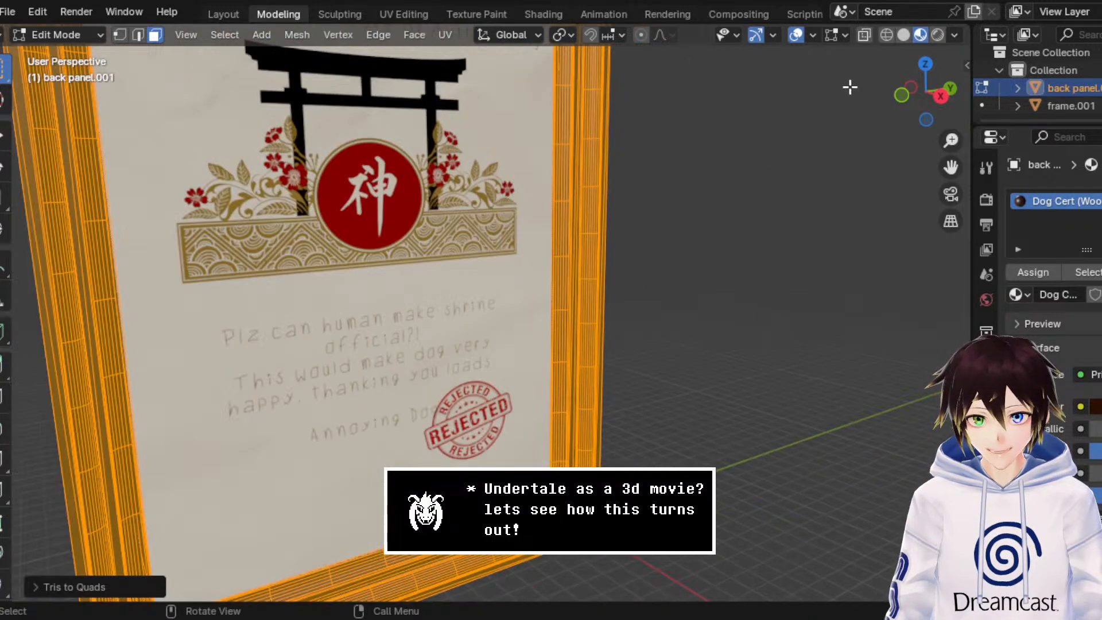
click(903, 35)
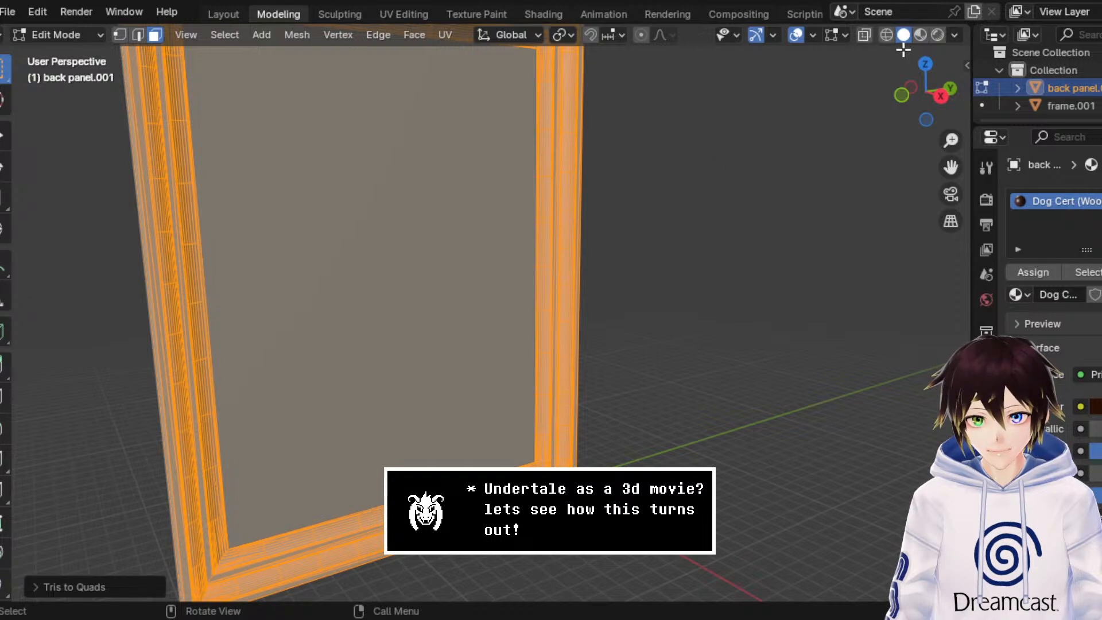
click(920, 35)
drag(950, 166, 1095, 292)
scroll(593, 205, up, 3)
middle_drag(573, 199, 547, 161)
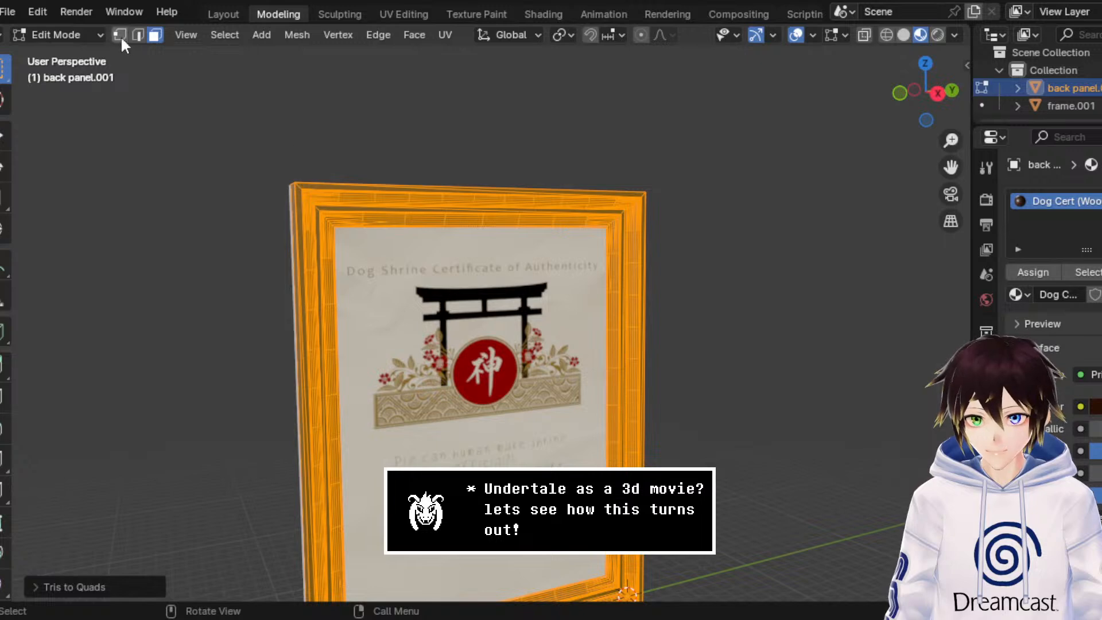
Step: Switch to frame.001, run Tris to Quads on its mesh in Edit Mode, and return to Object Mode
click(86, 35)
click(102, 54)
click(439, 353)
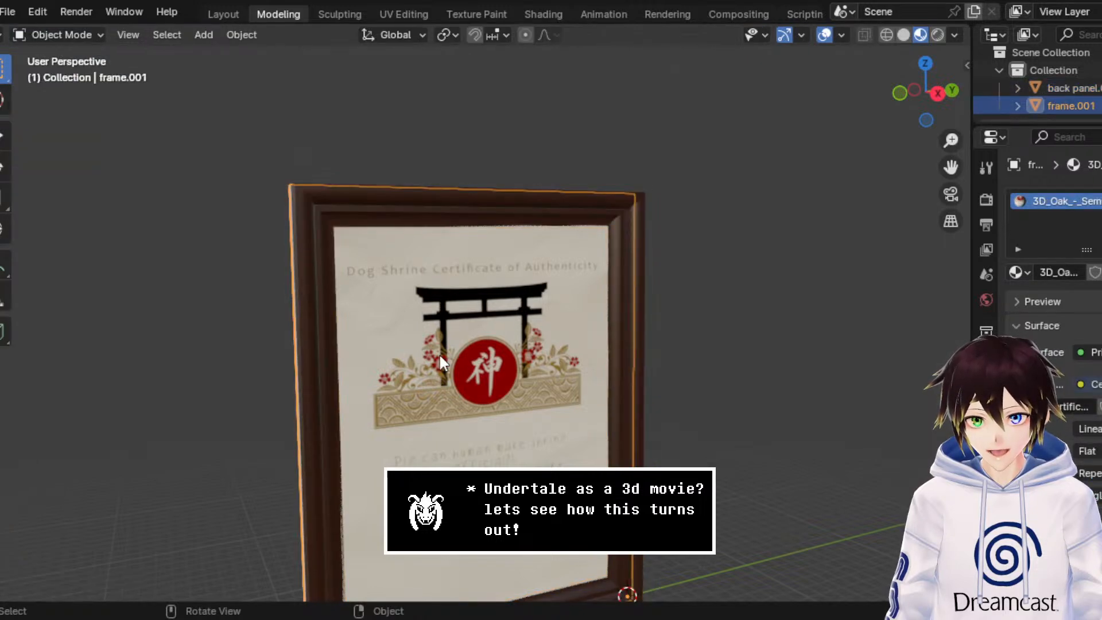
click(62, 35)
click(97, 70)
right_click(534, 261)
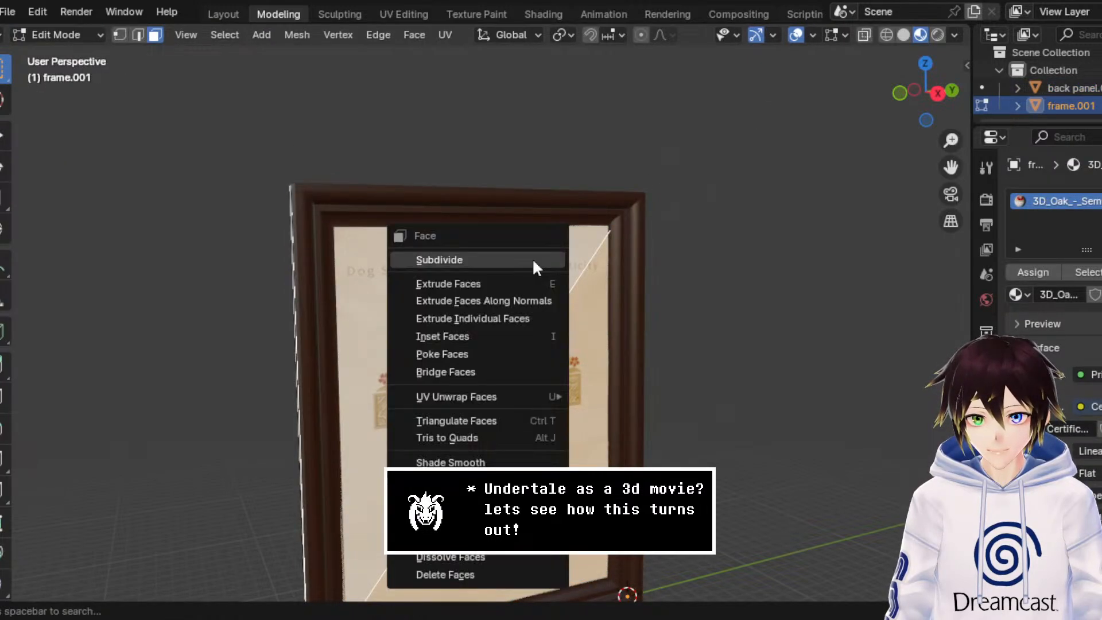
click(503, 437)
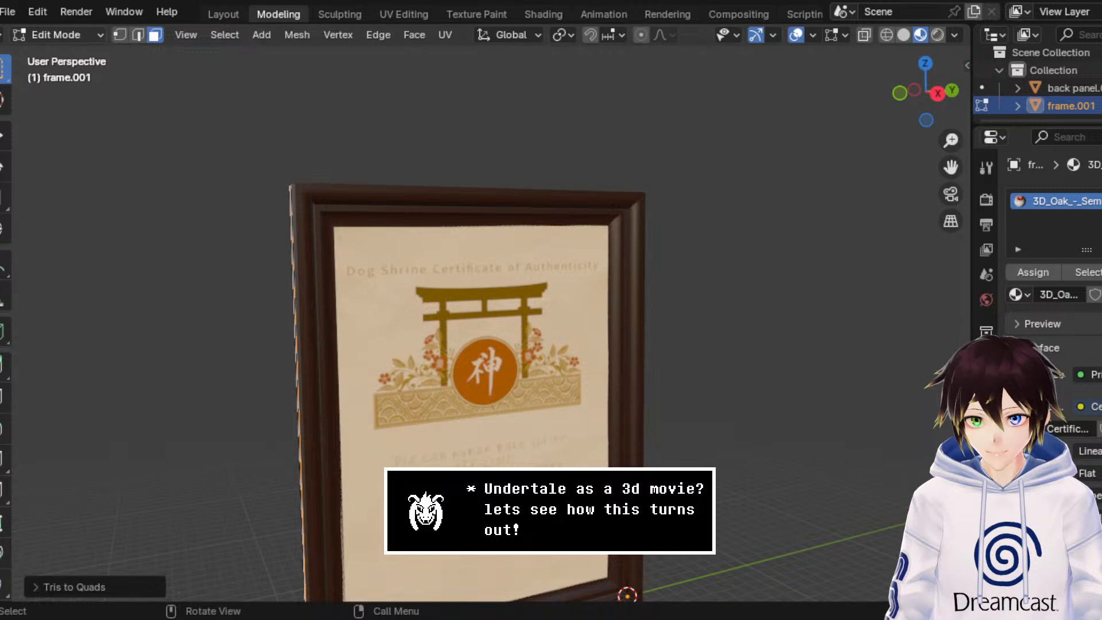
click(62, 35)
click(96, 54)
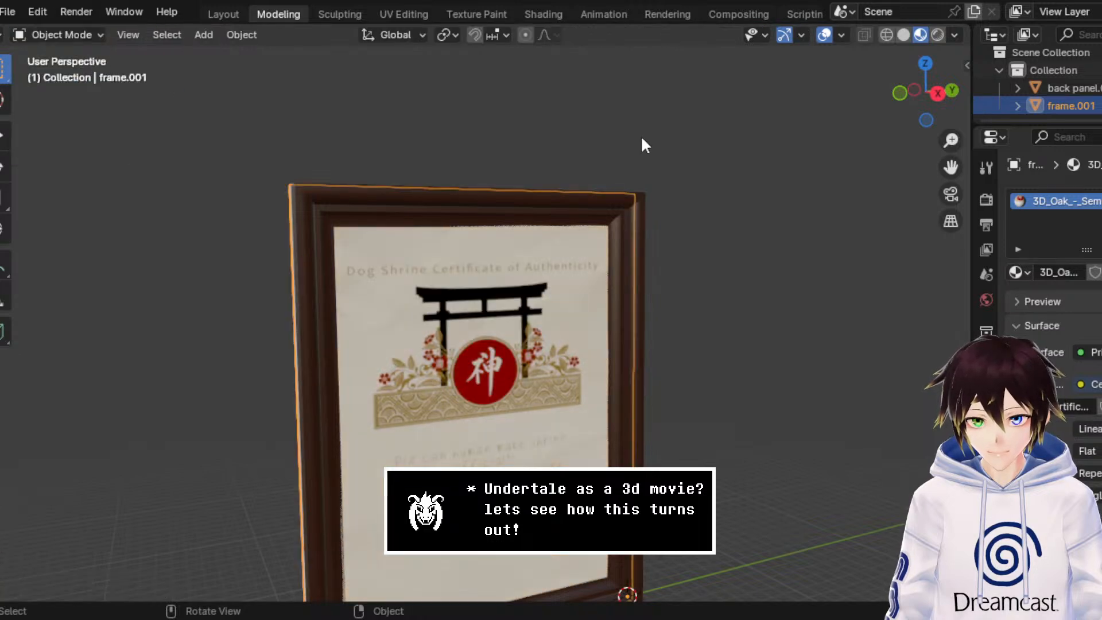
Step: Apply Shade Smooth to all faces of back panel.001 in Edit Mode and return to Object Mode
click(891, 195)
scroll(807, 229, up, 4)
click(808, 228)
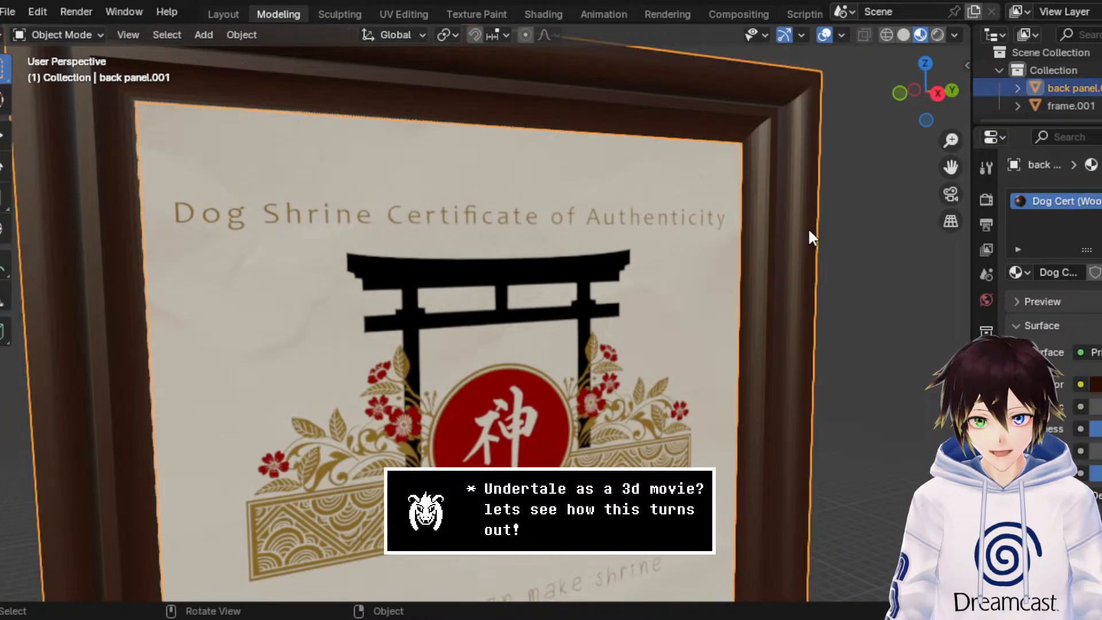
click(95, 33)
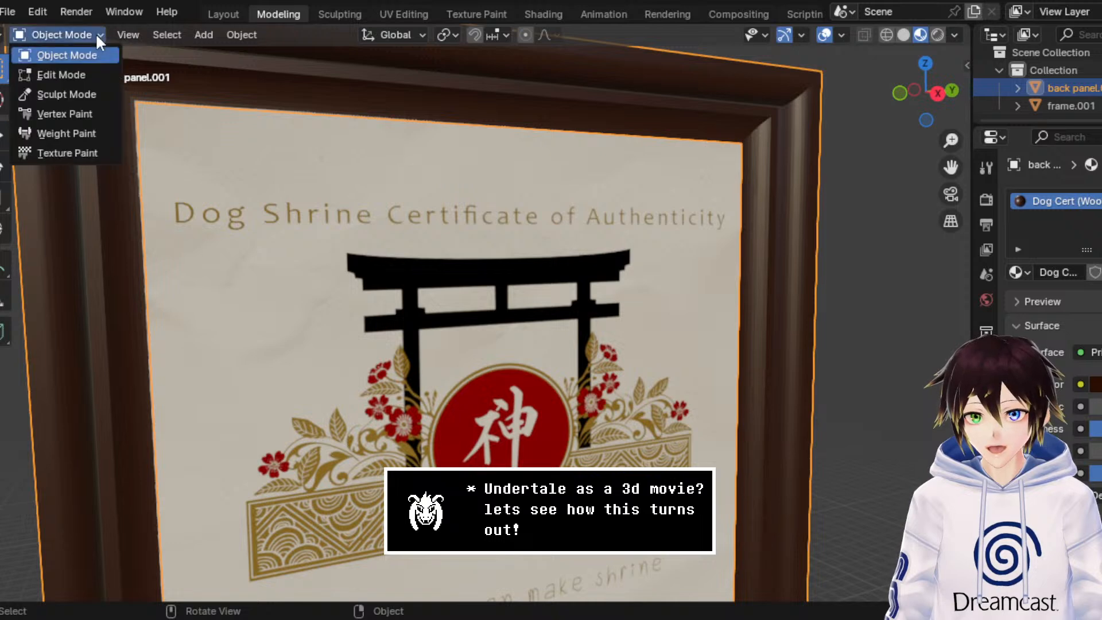
click(91, 70)
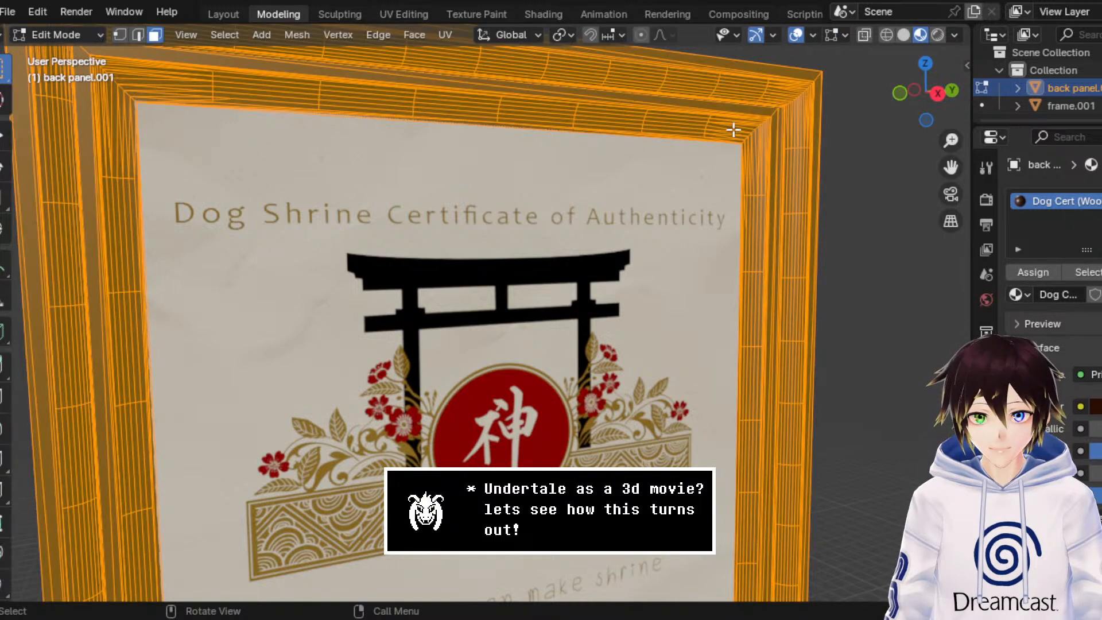
click(414, 35)
click(455, 350)
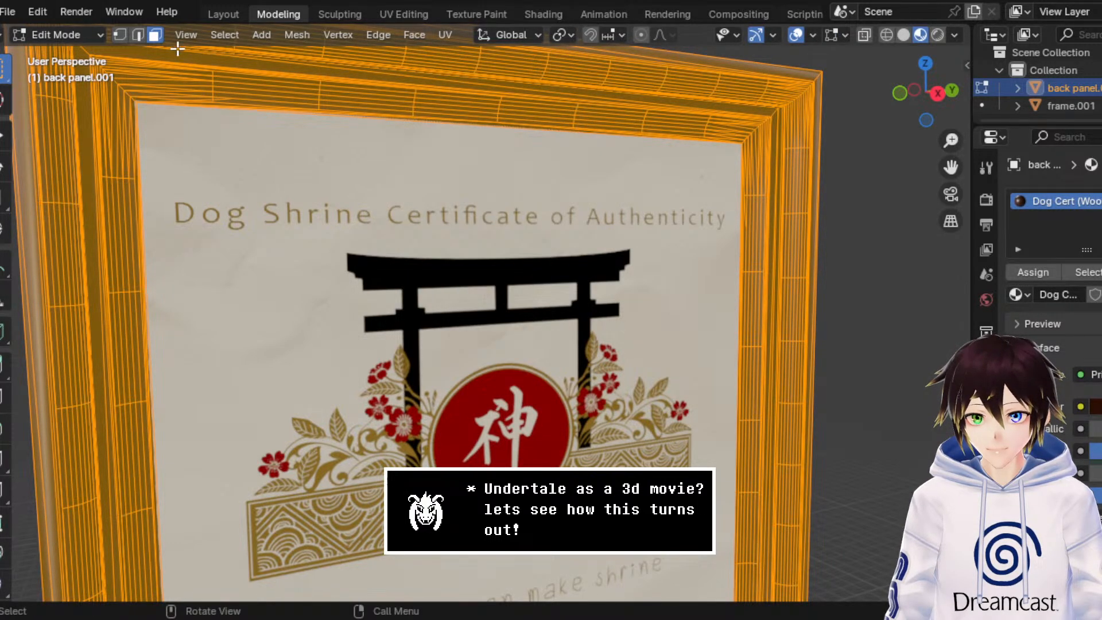
click(63, 34)
click(46, 55)
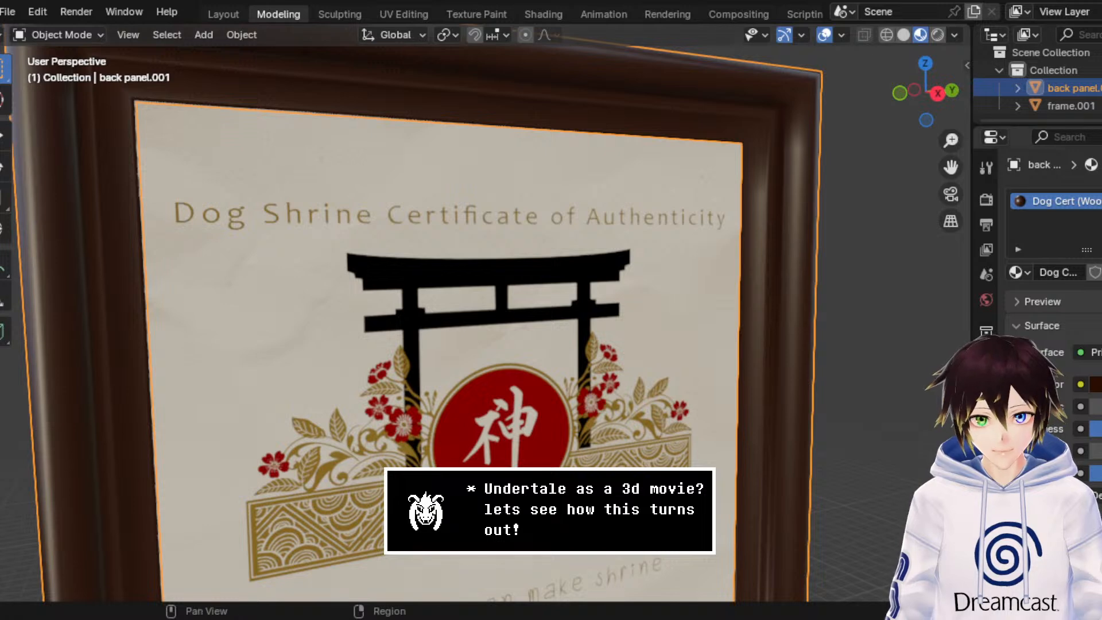
Step: Add a Smooth Corrective modifier to back panel.001, try a lower Factor, and undo that Factor change
click(986, 489)
scroll(1053, 258, down, 1)
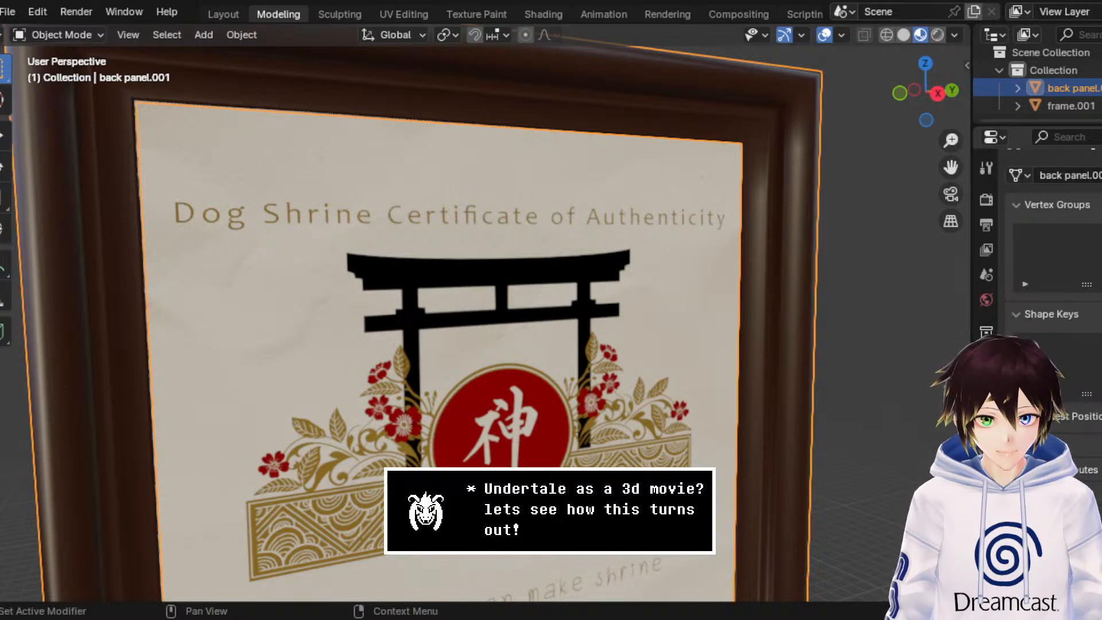
click(986, 407)
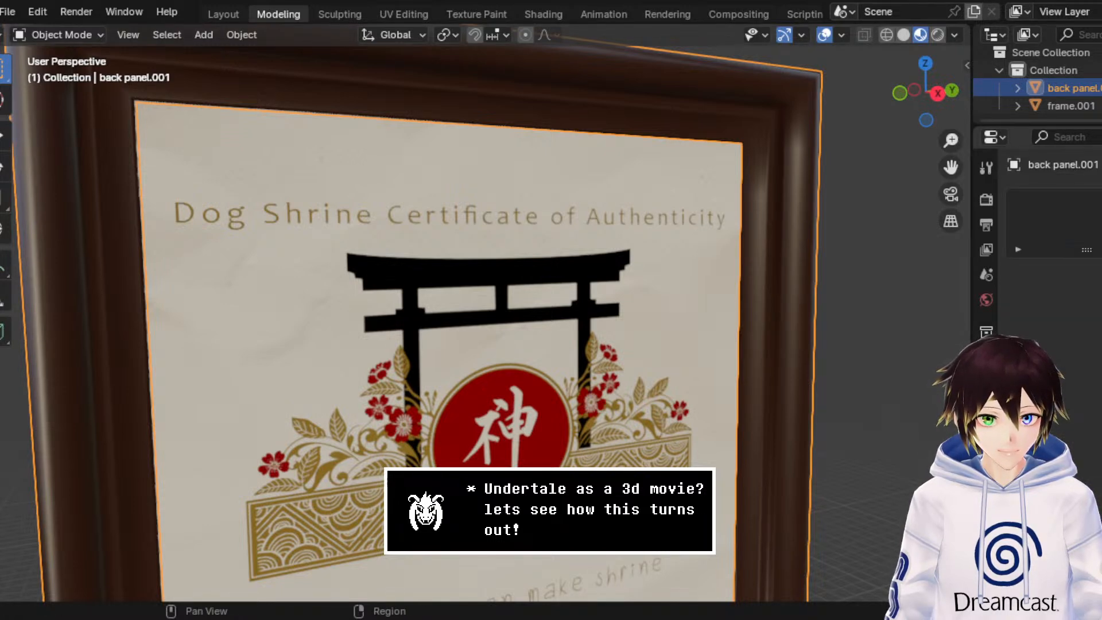
click(986, 383)
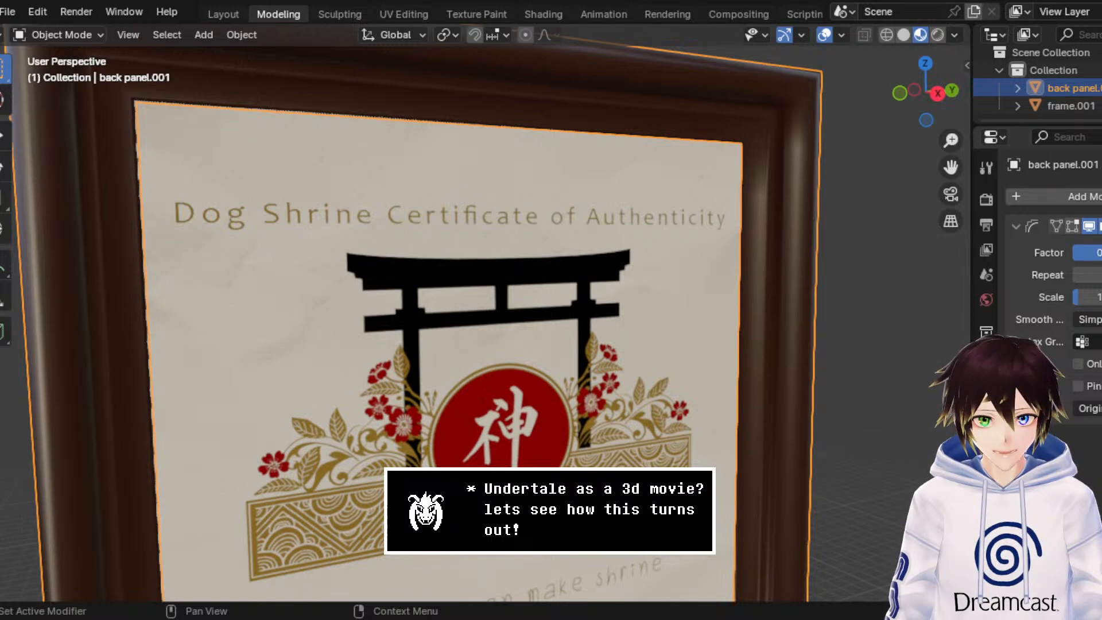
mouse_move(1100, 252)
mouse_down()
mouse_move(1072, 253)
mouse_move(1100, 252)
mouse_move(1082, 252)
mouse_up()
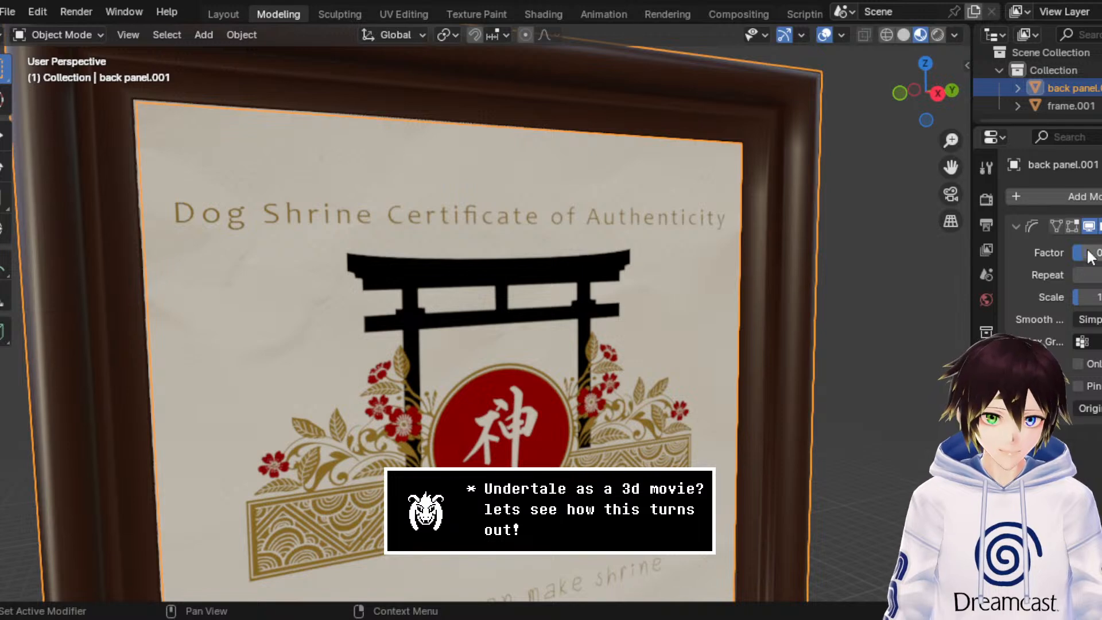
key(ctrl+z)
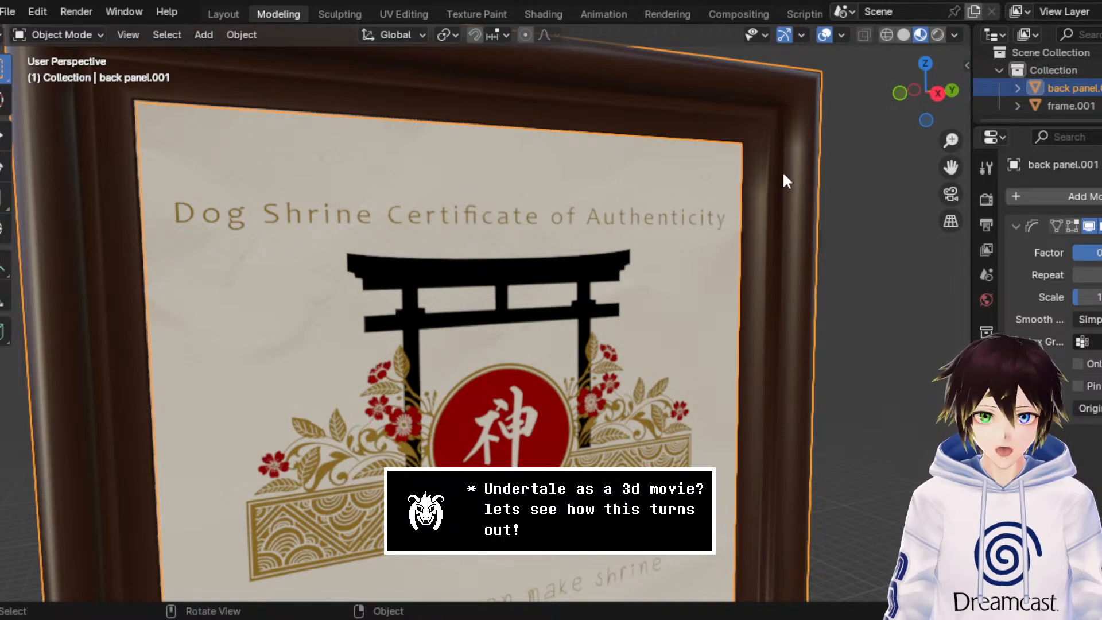
Step: Search the modifiers for "smoo", add a Smooth modifier to back panel.001, and inspect the frame from a lower angle
click(1054, 194)
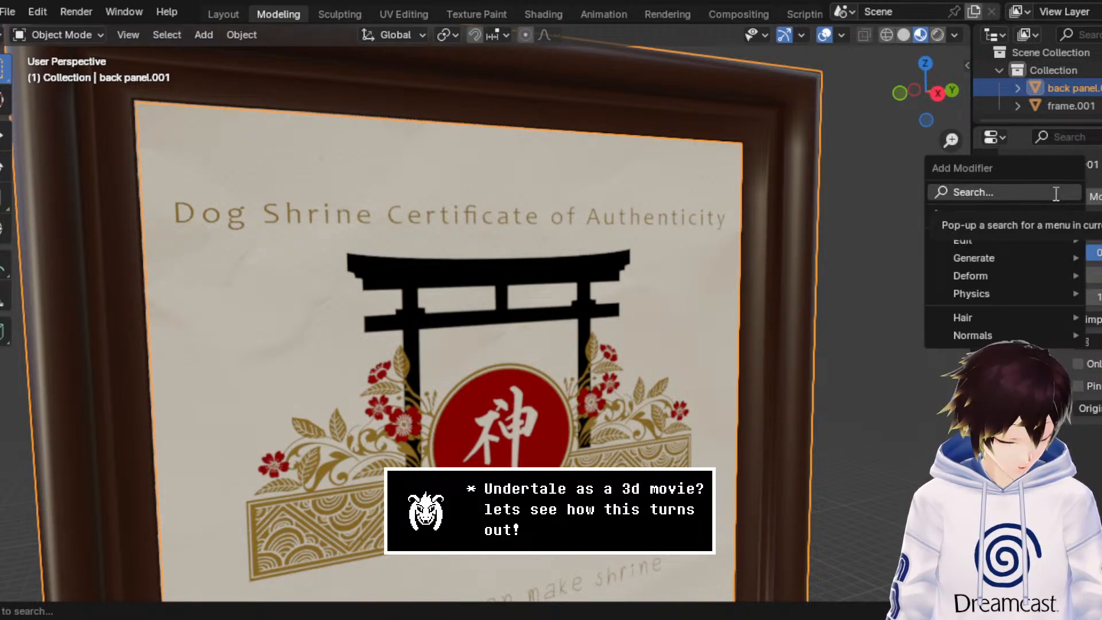
text(auto)
key(BackSpace)
key(BackSpace)
key(BackSpace)
key(BackSpace)
text(smoo)
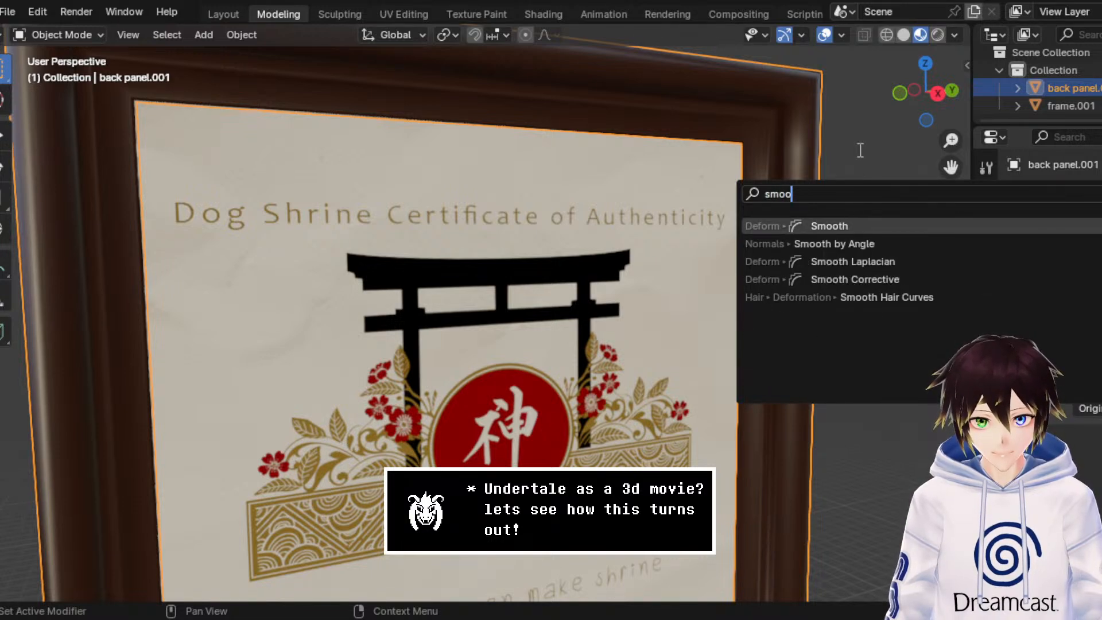
click(851, 224)
scroll(857, 149, down, 8)
middle_drag(857, 150, 616, 249)
scroll(616, 250, up, 3)
click(774, 357)
middle_drag(774, 357, 757, 304)
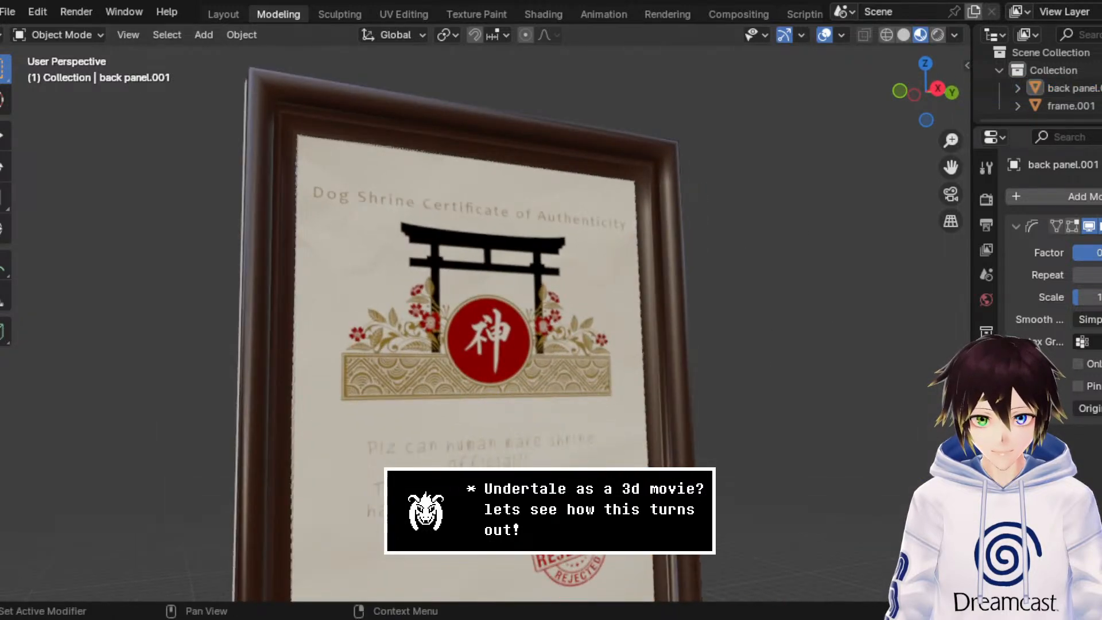
Step: Try a lower Scale on the Smooth Corrective modifier, undo it, and inspect the certificate text and stamp up close
mouse_move(1089, 297)
mouse_down()
mouse_move(1100, 298)
mouse_move(1078, 298)
mouse_up()
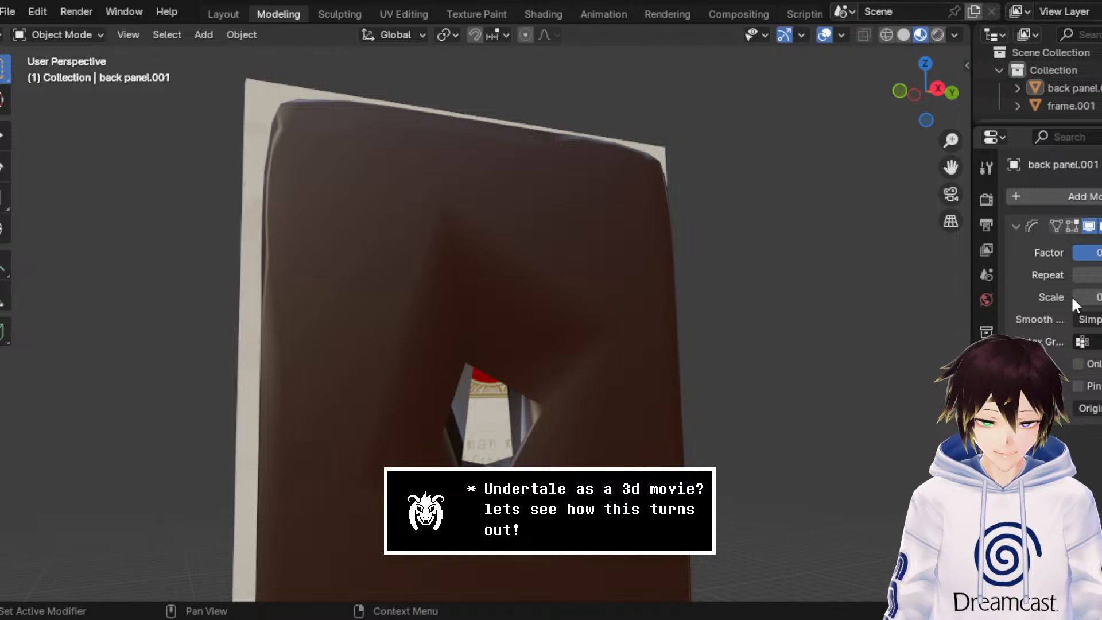
key(ctrl+z)
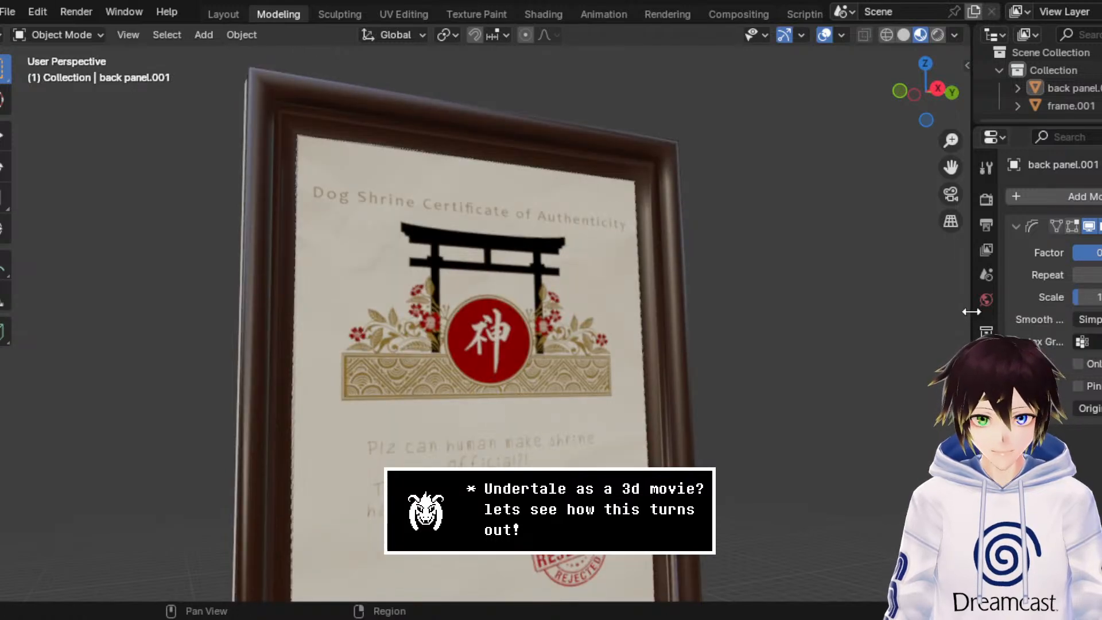
drag(951, 167, 1005, 14)
scroll(685, 344, up, 3)
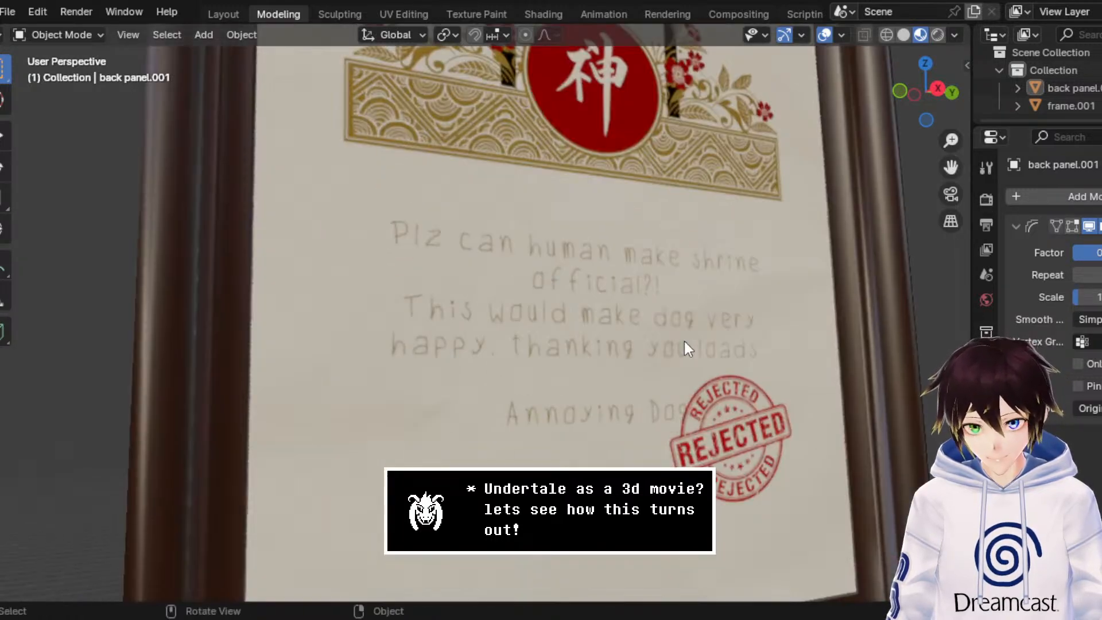
middle_drag(687, 341, 697, 374)
scroll(697, 374, down, 4)
Step: Select both parts of the framed certificate and join frame.001 into back panel.001
drag(809, 345, 245, 116)
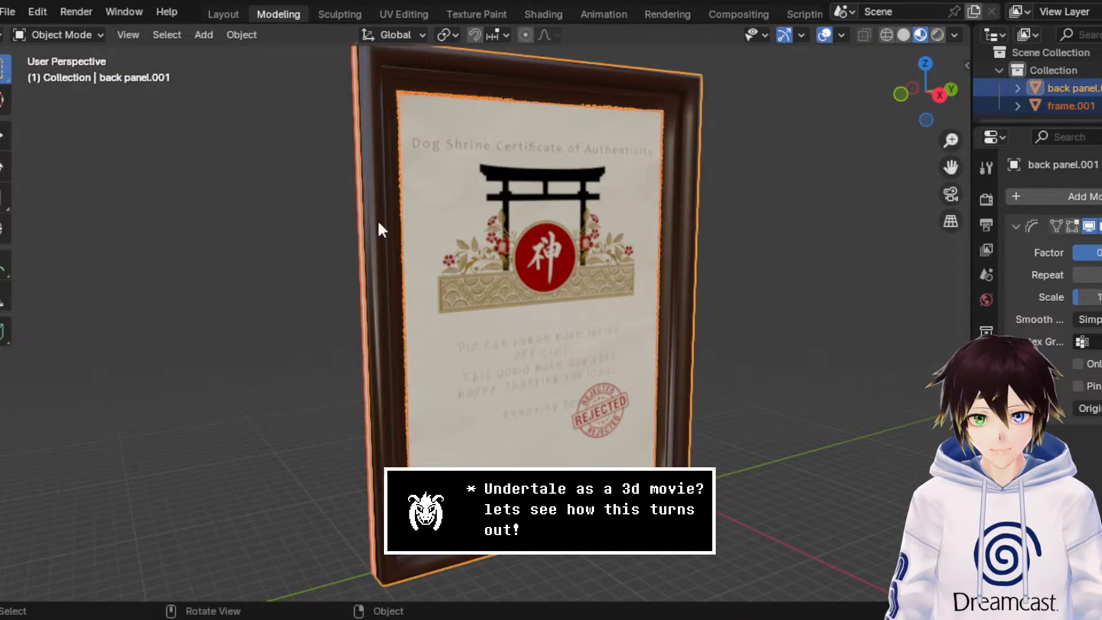
right_click(438, 229)
click(353, 105)
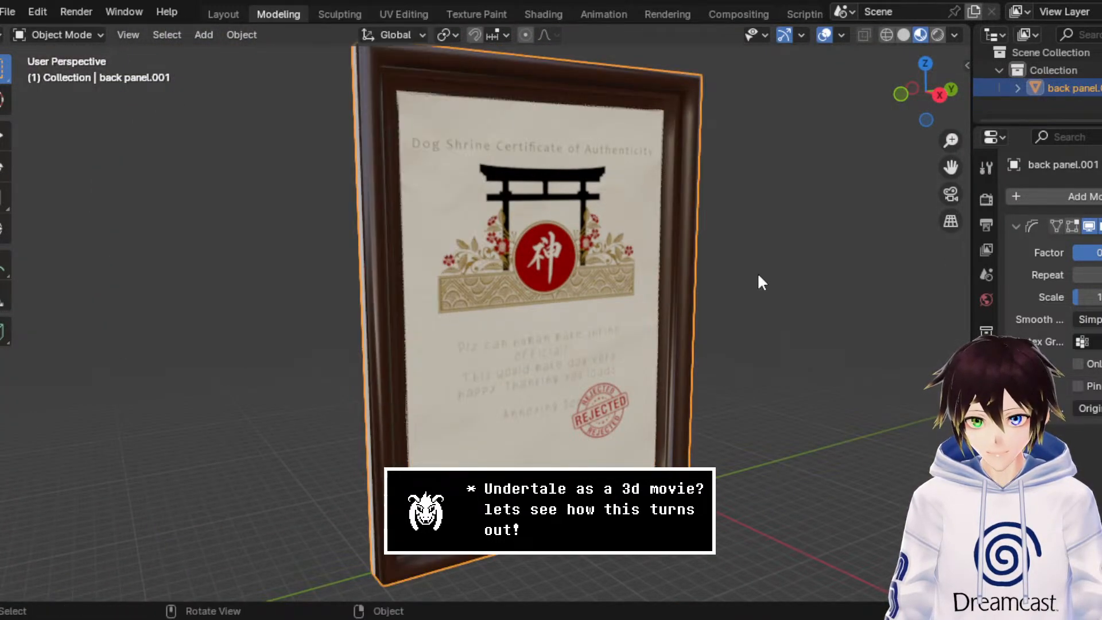
Step: Rename the collection holding the framed certificate to Certificate
double_click(1075, 77)
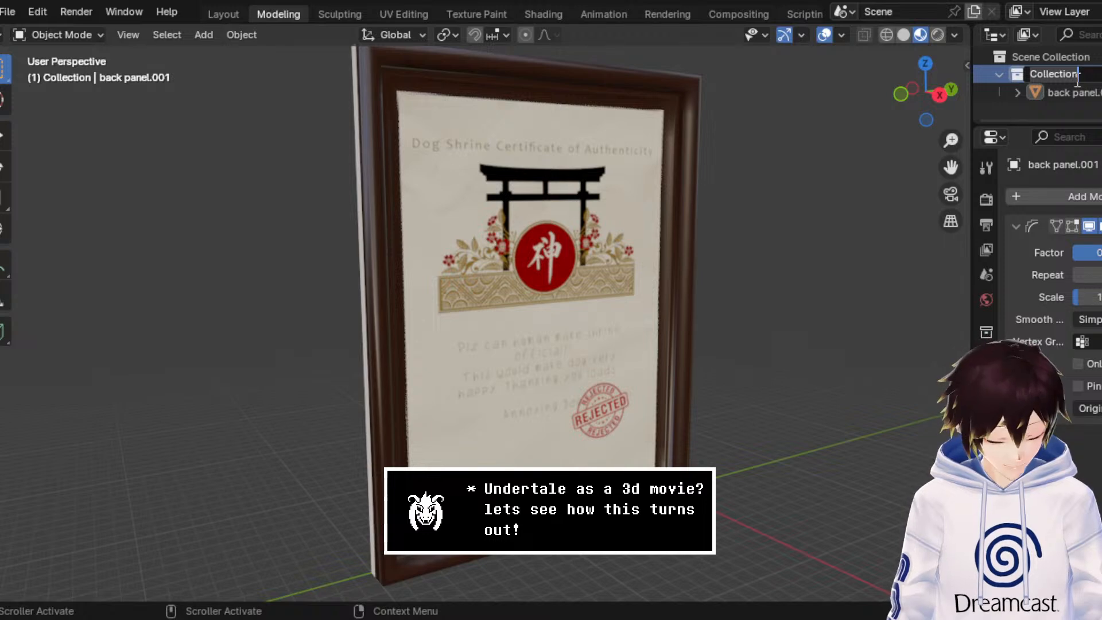
text(Certificate)
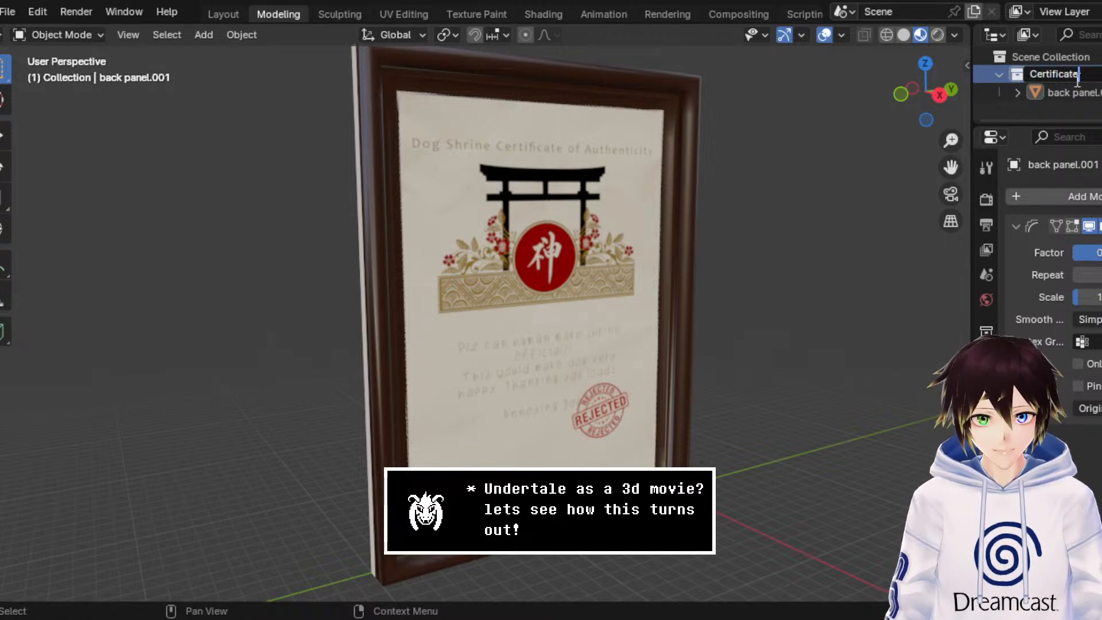
key(Return)
Step: Rename the joined back panel.001 object to Cert Shrine
double_click(1076, 92)
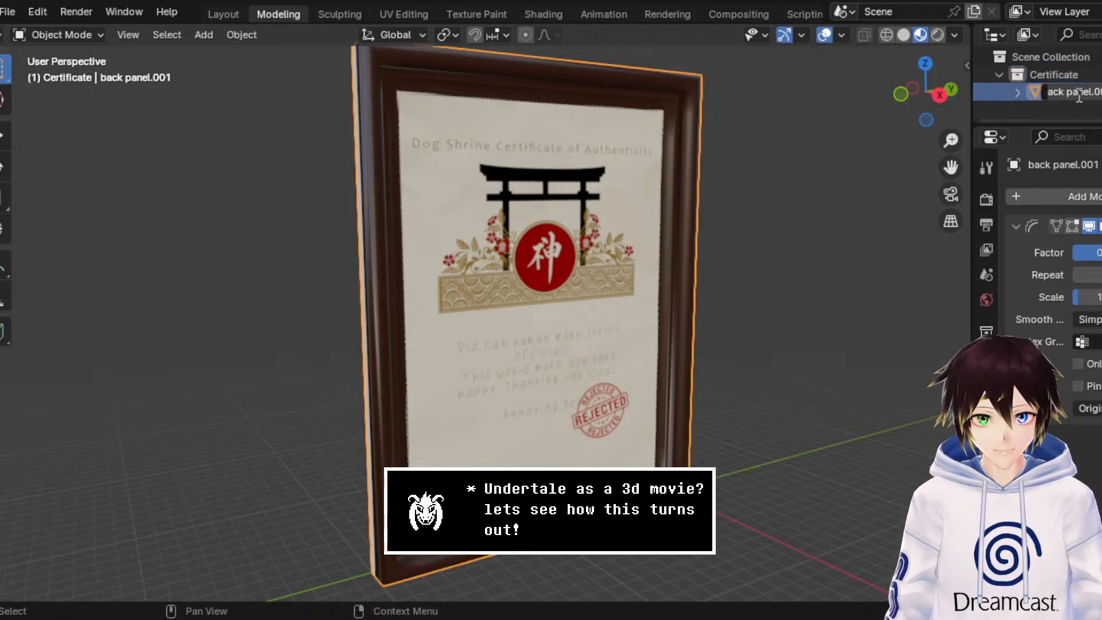
text(Cer)
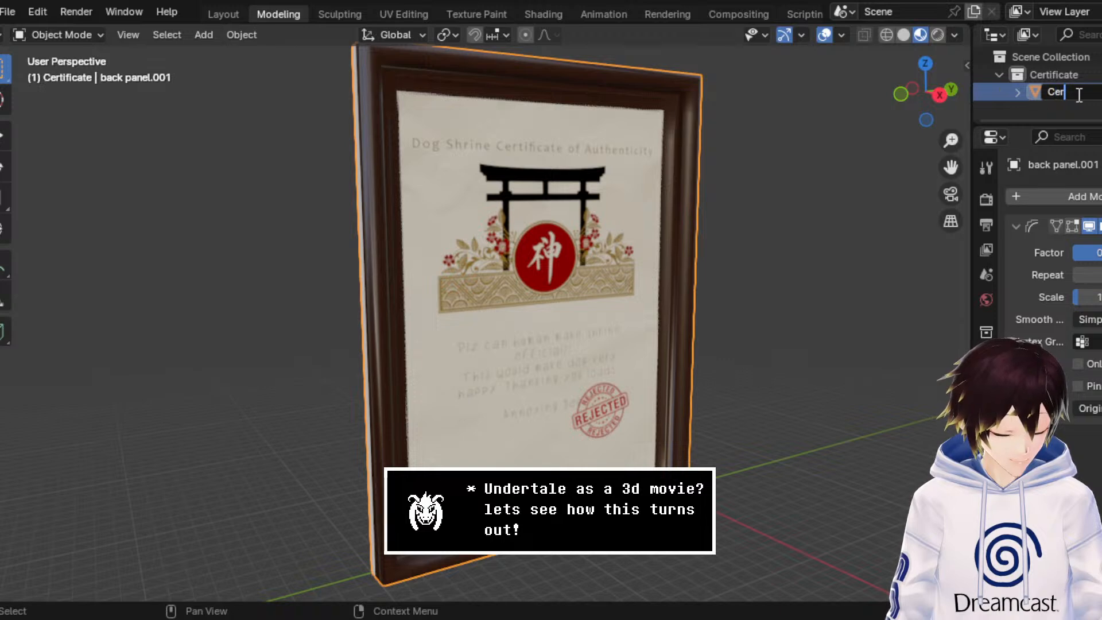
text(t Shrine)
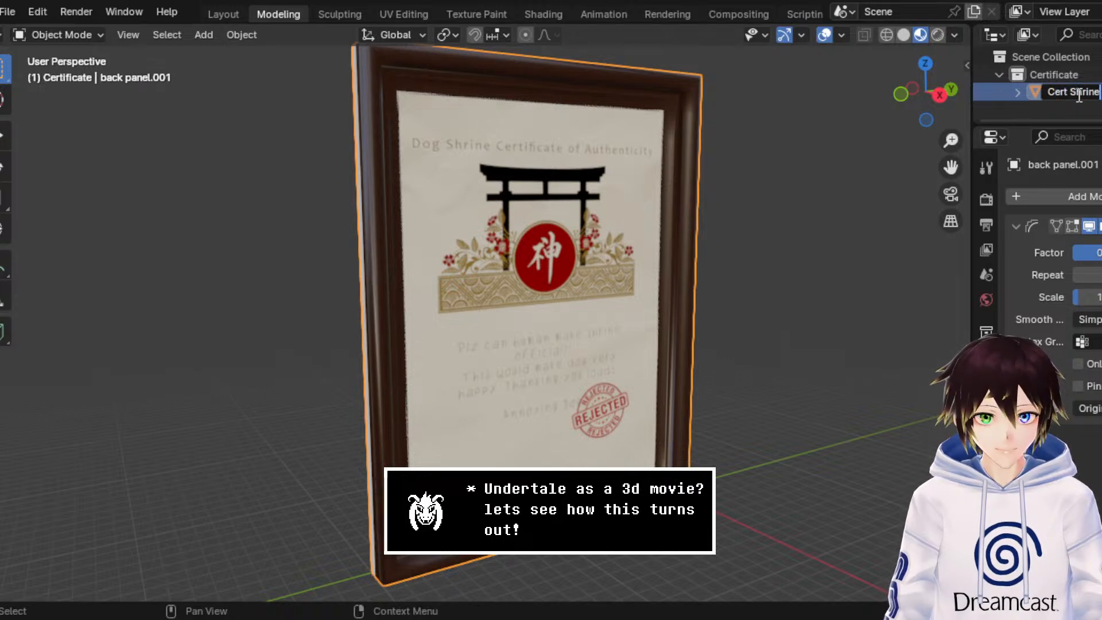
key(Return)
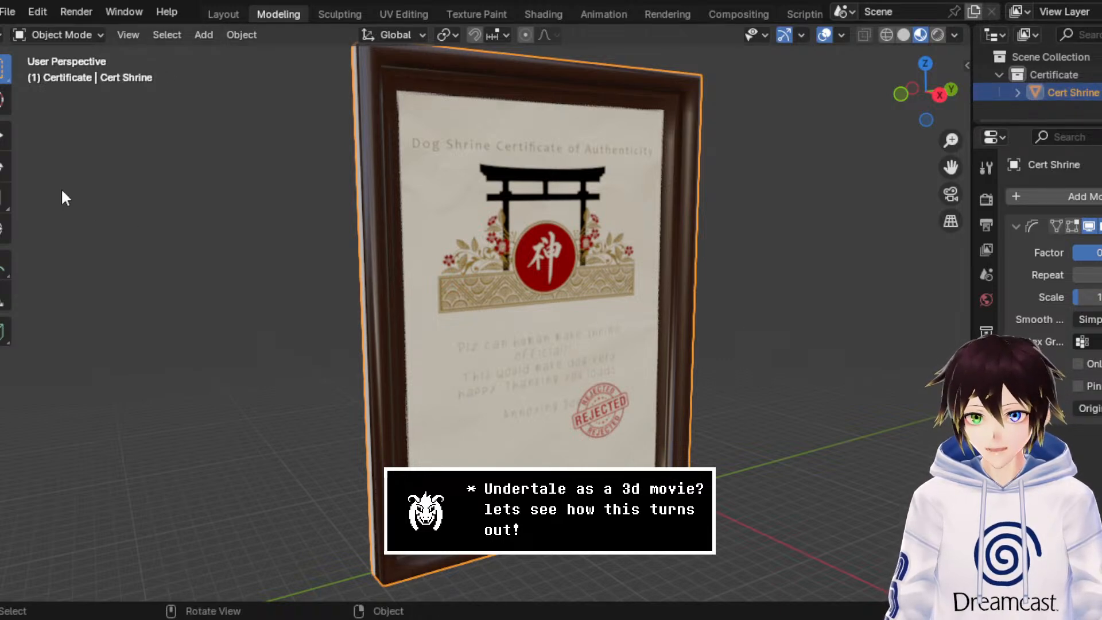
Step: Activate the Move tool and set the origin of Cert Shrine to its geometry
click(3, 156)
click(3, 136)
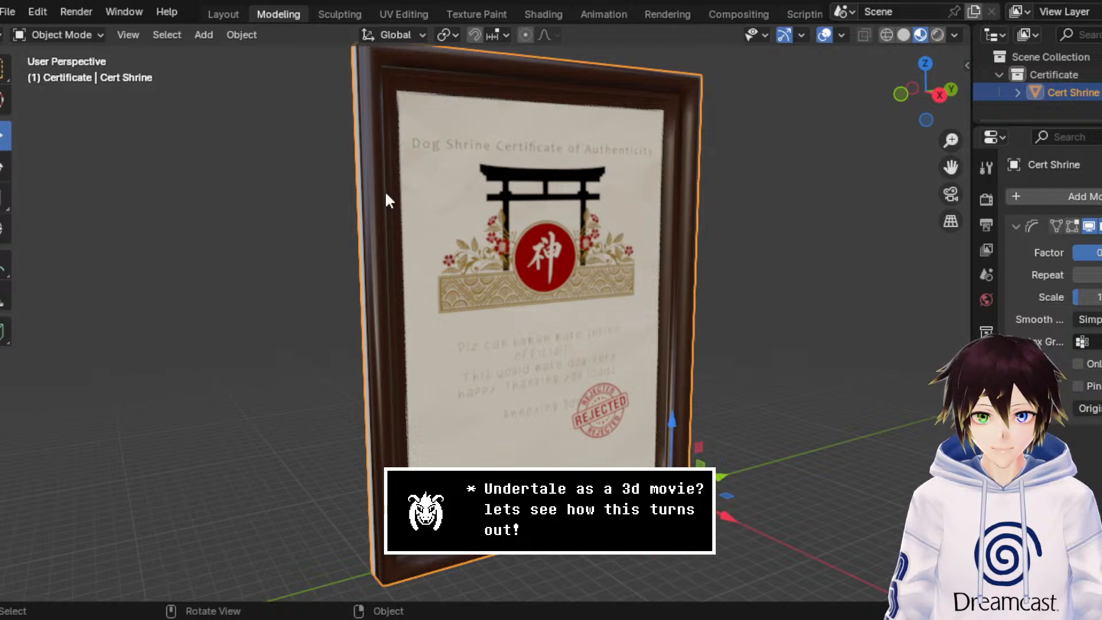
right_click(549, 190)
mouse_move(549, 263)
click(643, 284)
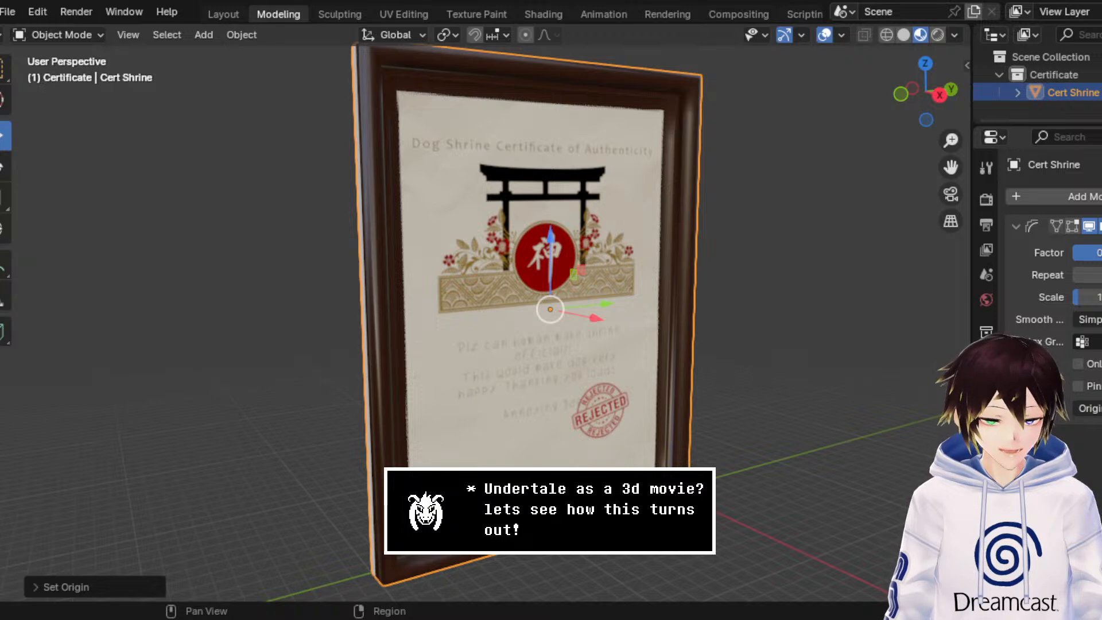
Step: Rename the certificate's second material on Cert Shrine to Dog Cert (Back)
click(985, 514)
click(1055, 211)
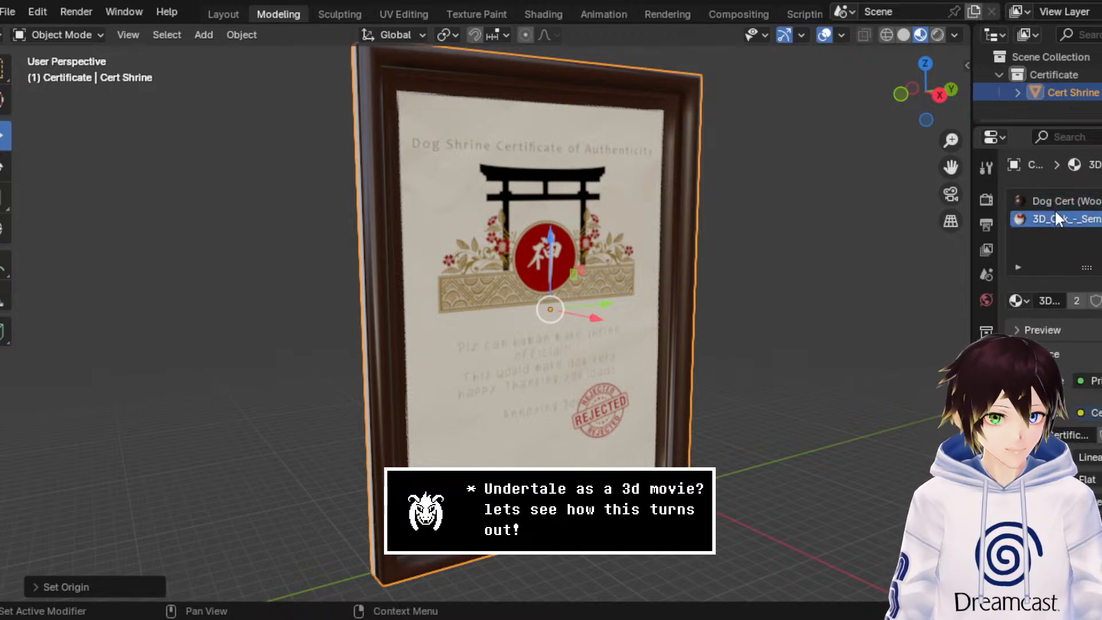
text(Dog)
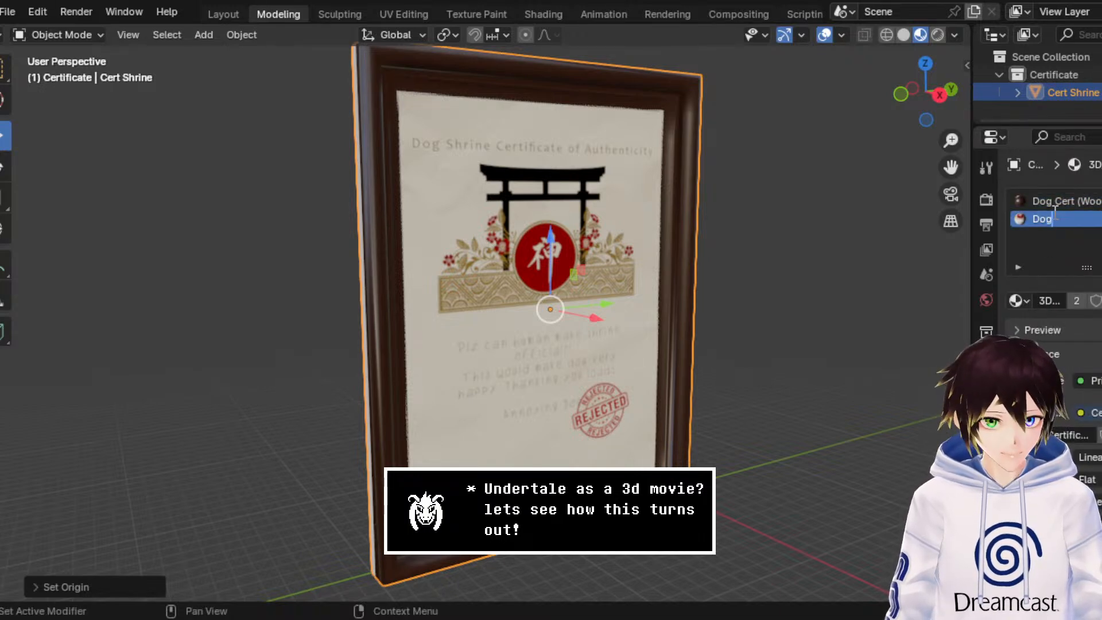
text( (C)
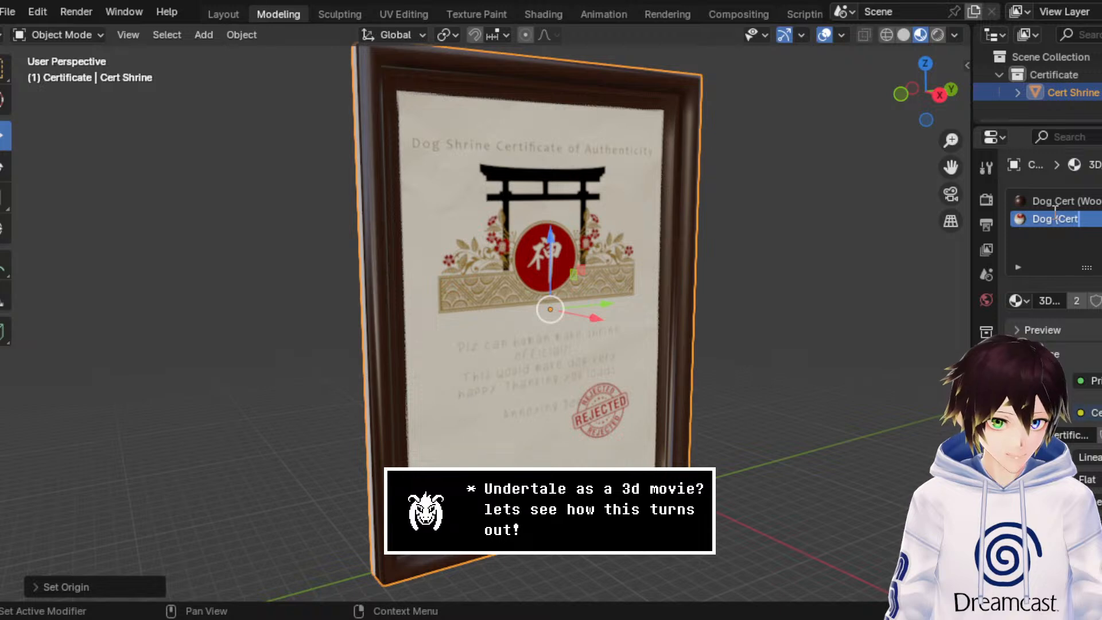
text(ert)
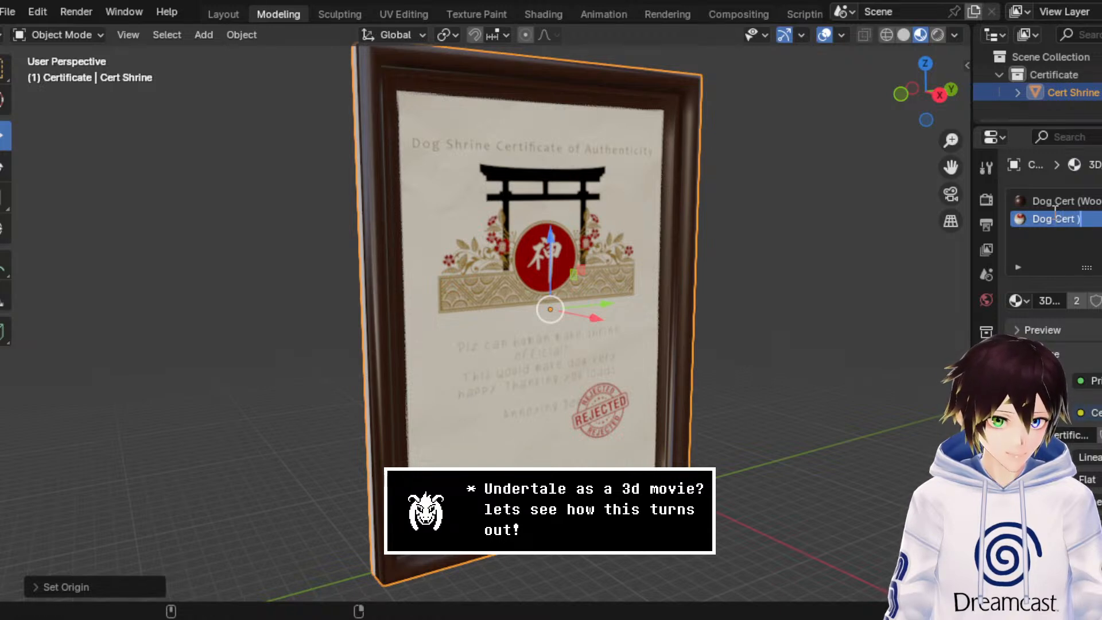
text( (Back))
key(Return)
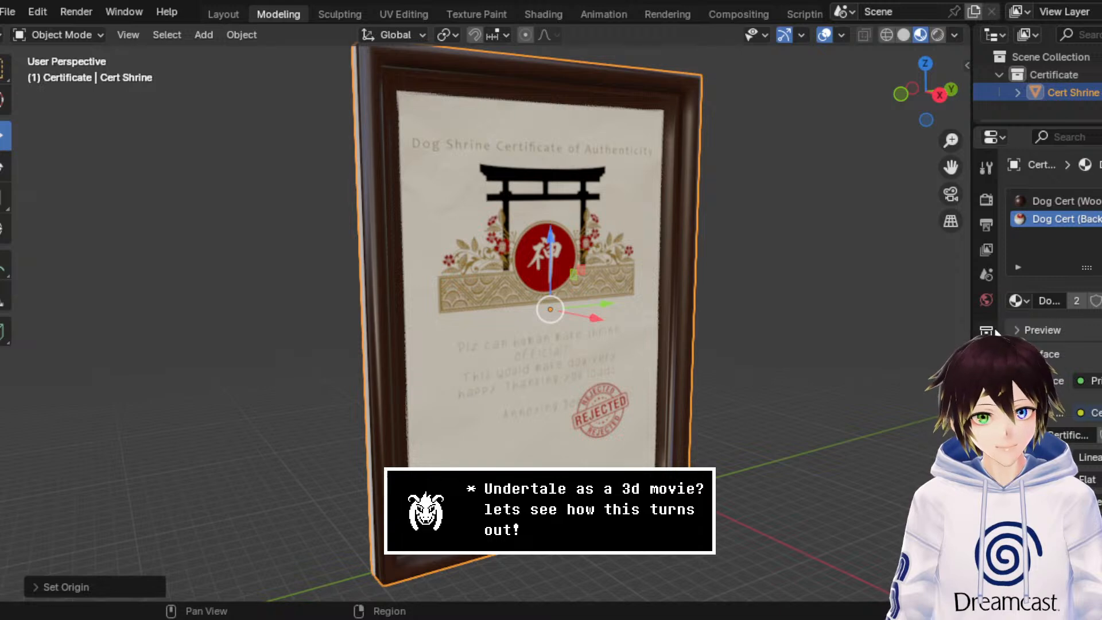
Step: Remove the Dog Cert (Back) material slot from Cert Shrine and add a new slot with a new material
scroll(1052, 210, down, 5)
scroll(1052, 230, up, 4)
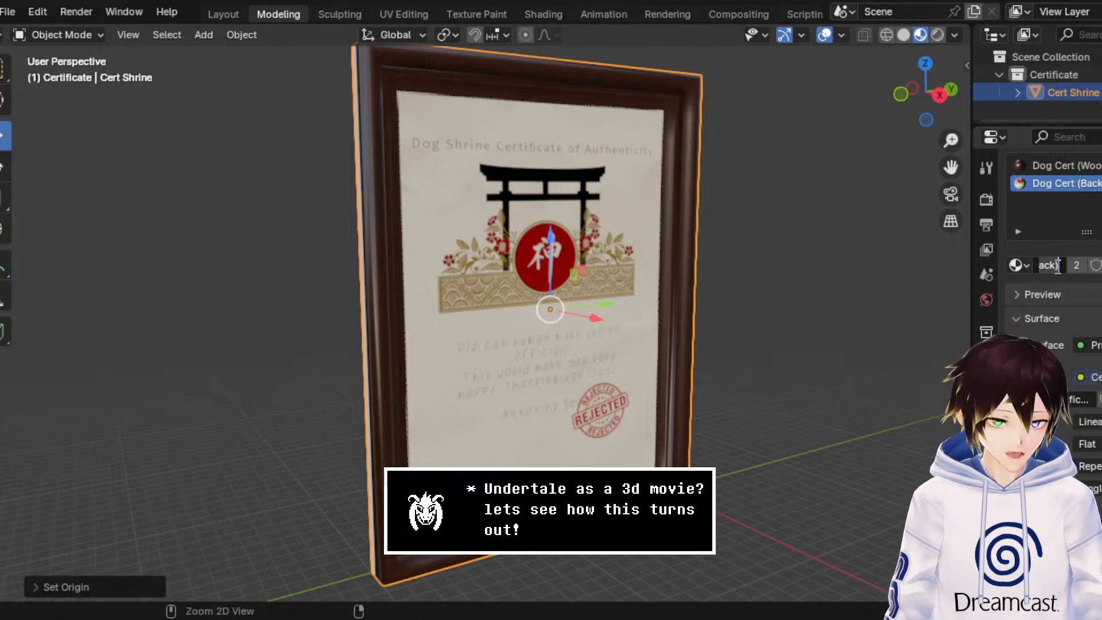
click(1101, 183)
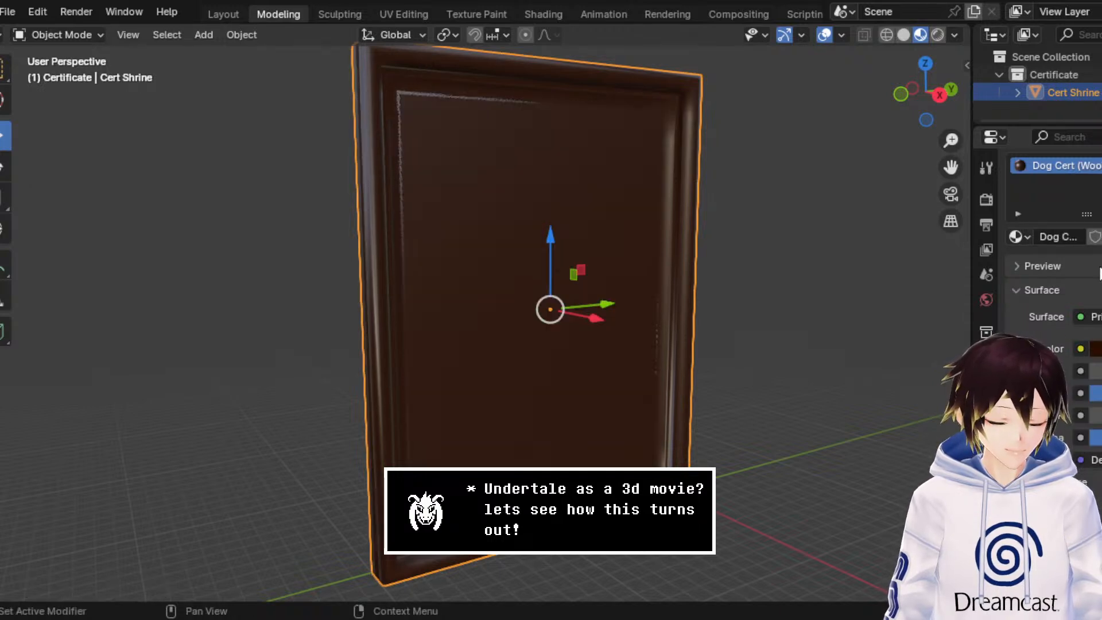
click(1101, 165)
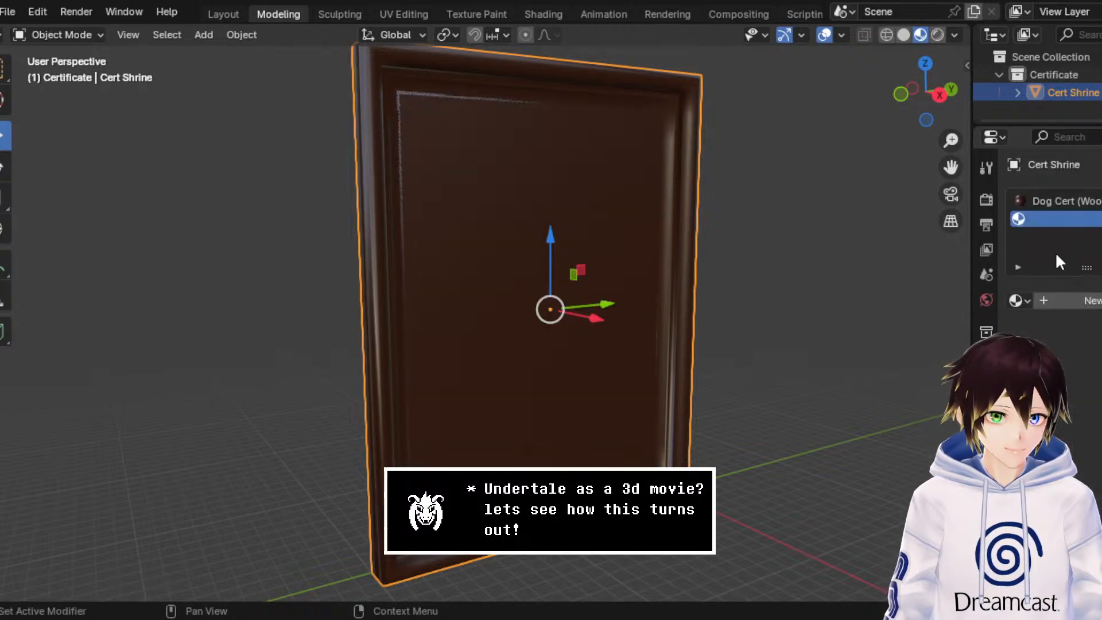
click(1056, 301)
Step: Rename the new material in the second slot to Dog Cert (Glass)
double_click(1057, 300)
key(ctrl+v)
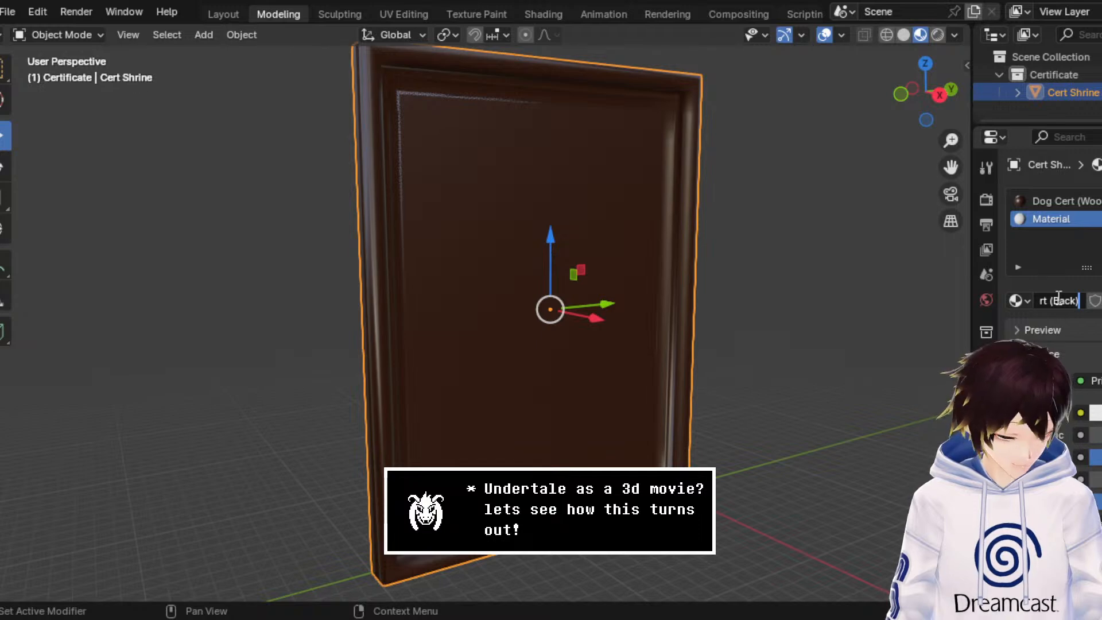
key(BackSpace)
key(BackSpace)
key(BackSpace)
key(BackSpace)
key(BackSpace)
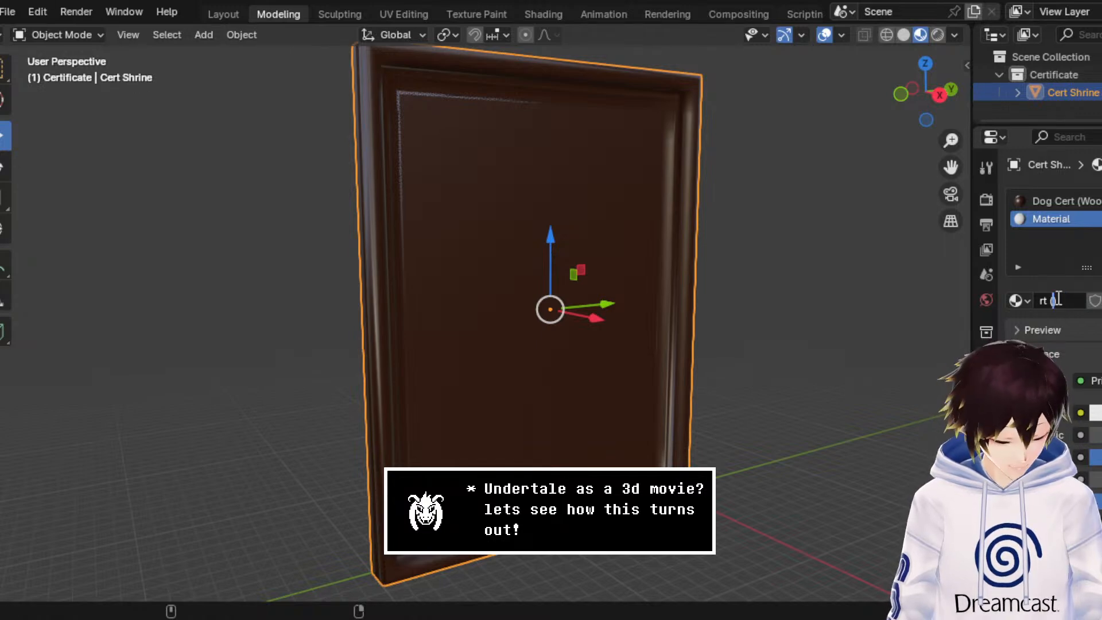
text(Glass))
key(Return)
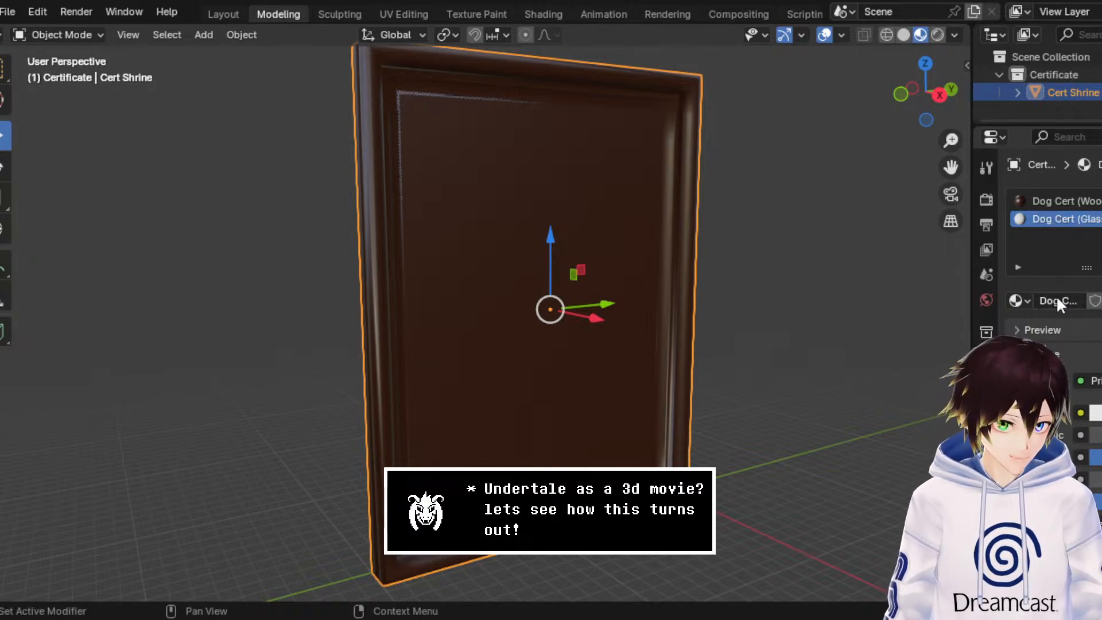
Step: Connect an Image Texture to the Dog Cert (Glass) base color and load the existing certificate image
click(1080, 412)
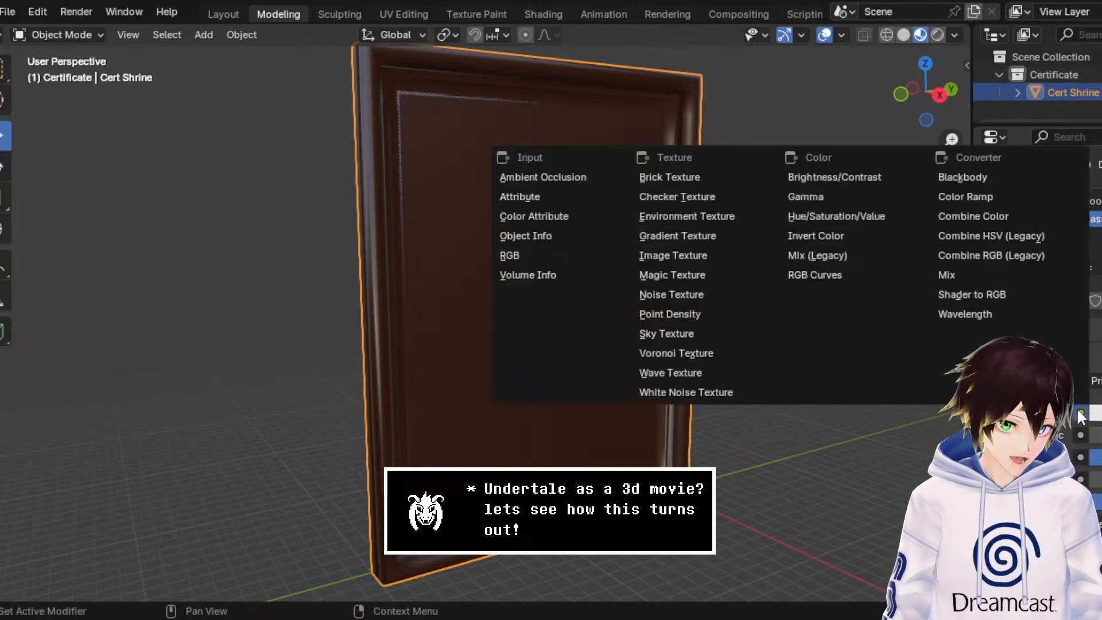
click(702, 256)
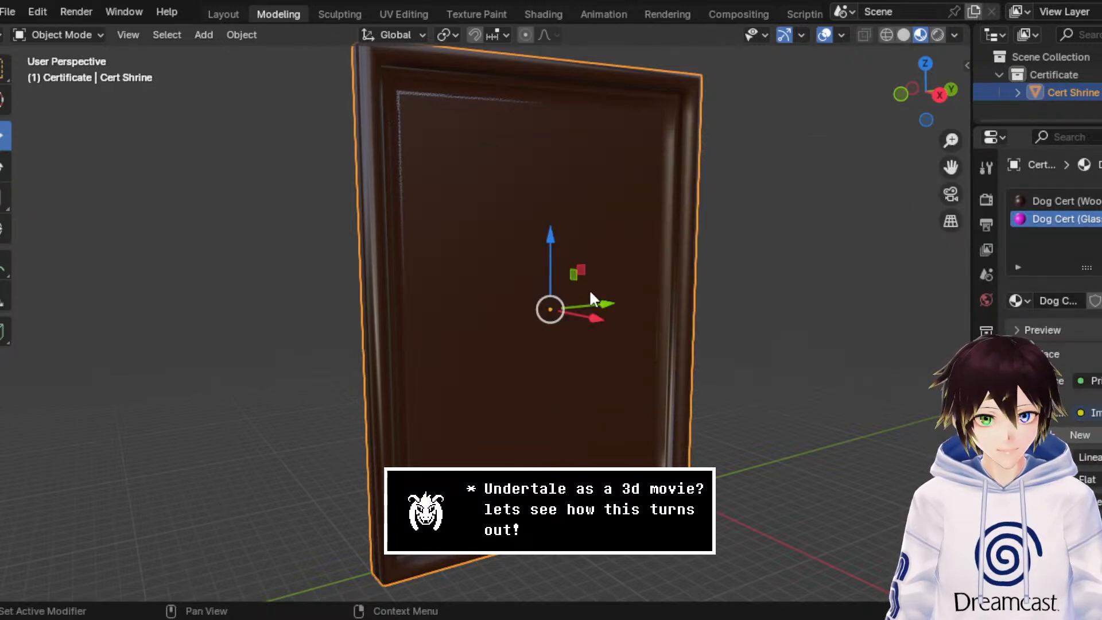
middle_drag(674, 307, 672, 314)
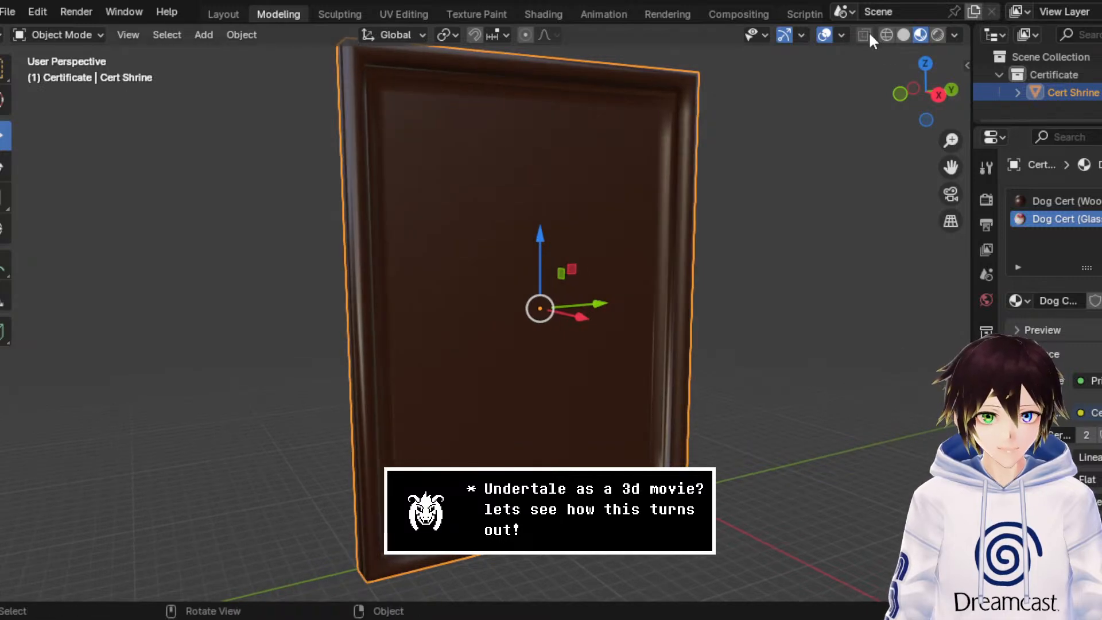
Step: Assign the Dog Cert (Glass) material to the certificate face in Edit Mode and return to Object Mode
click(85, 35)
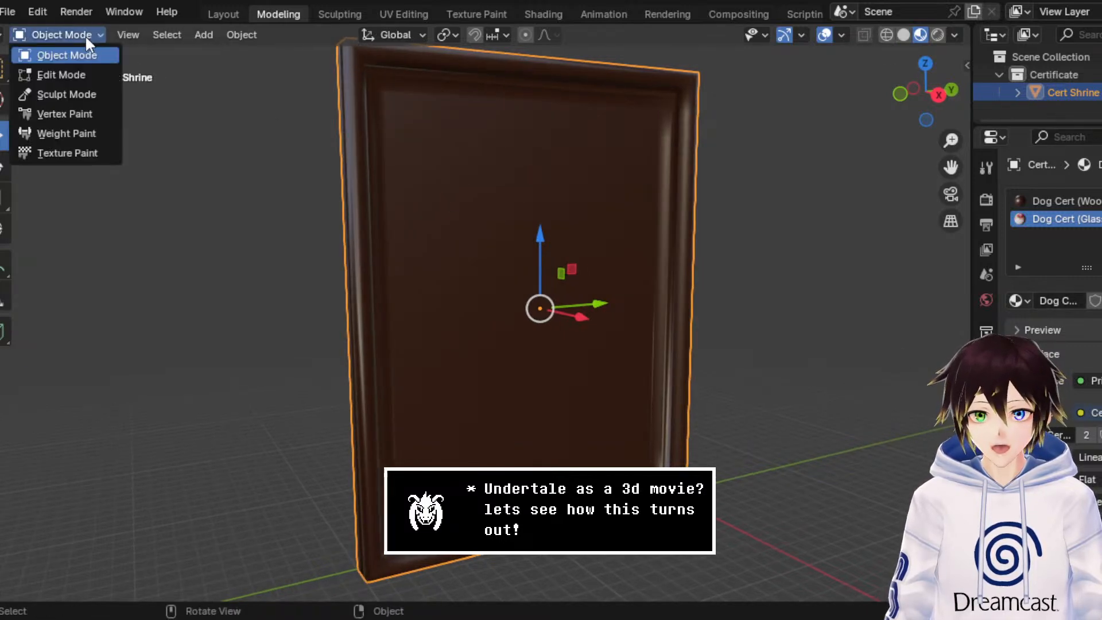
click(77, 67)
key(alt+a)
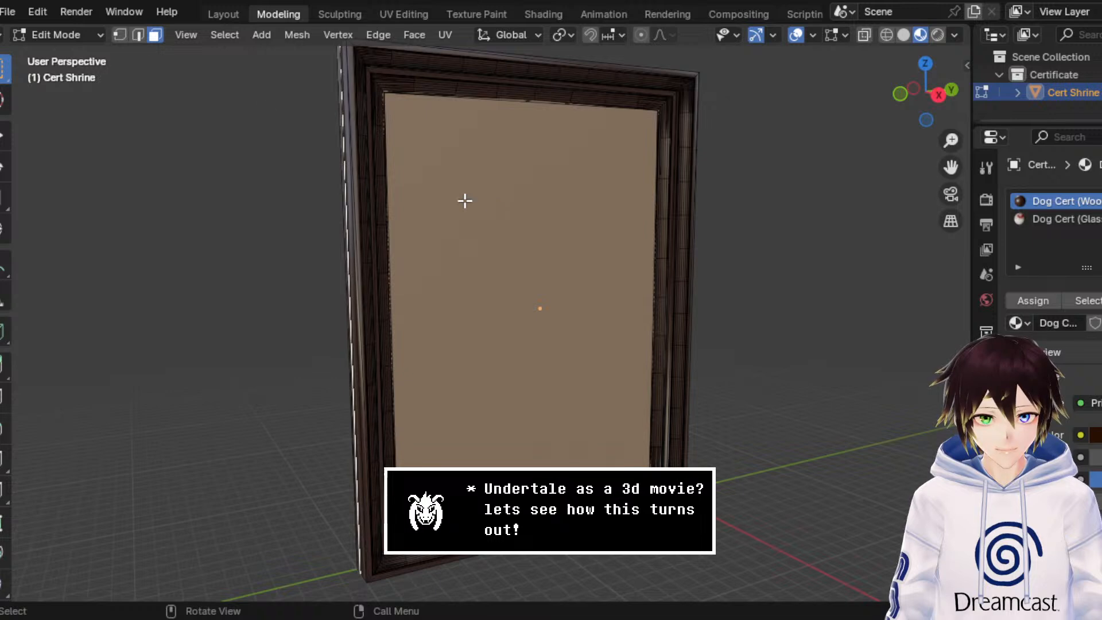
click(1041, 304)
click(74, 35)
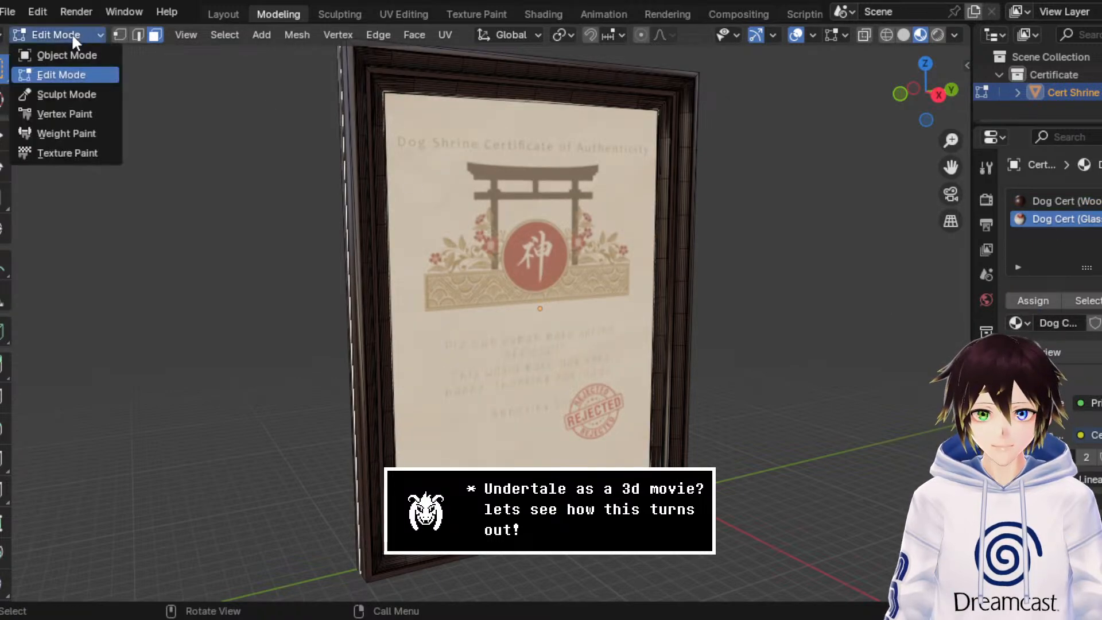
click(67, 51)
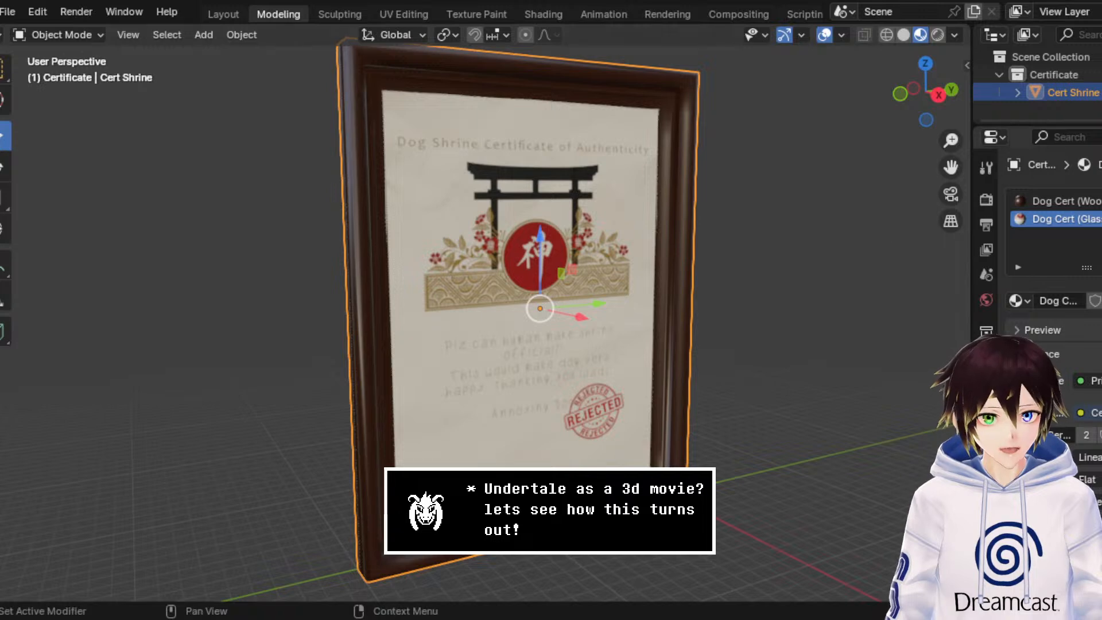
Step: Adjust the metallic and roughness values of the Dog Cert (Glass) material, checking the reflections from several angles
scroll(1077, 444, down, 10)
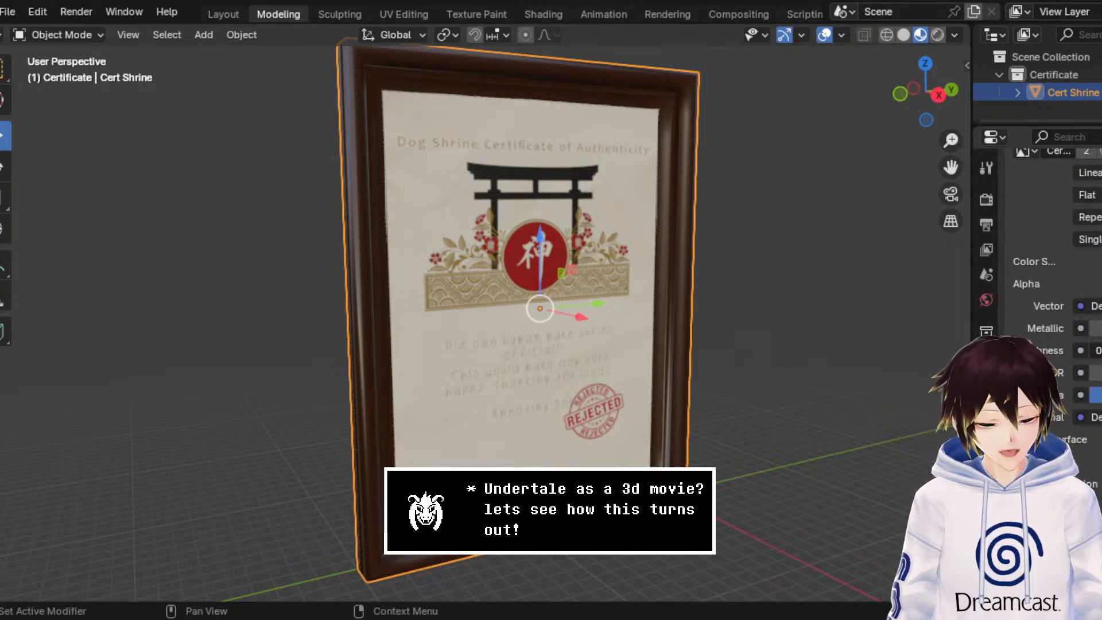
middle_drag(858, 344, 844, 339)
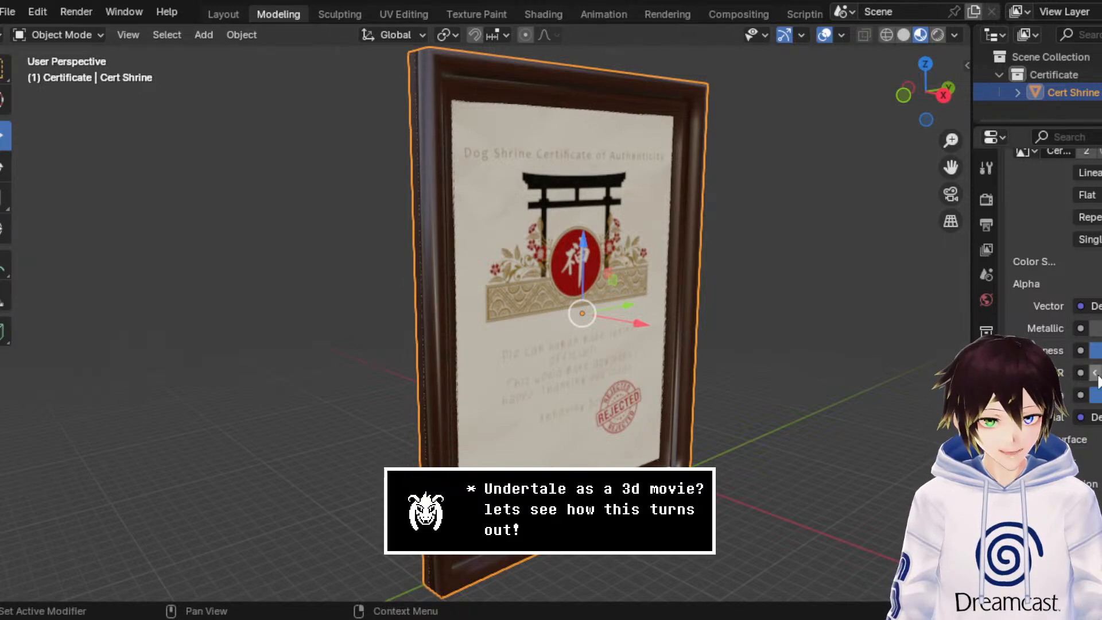
middle_drag(917, 342, 788, 295)
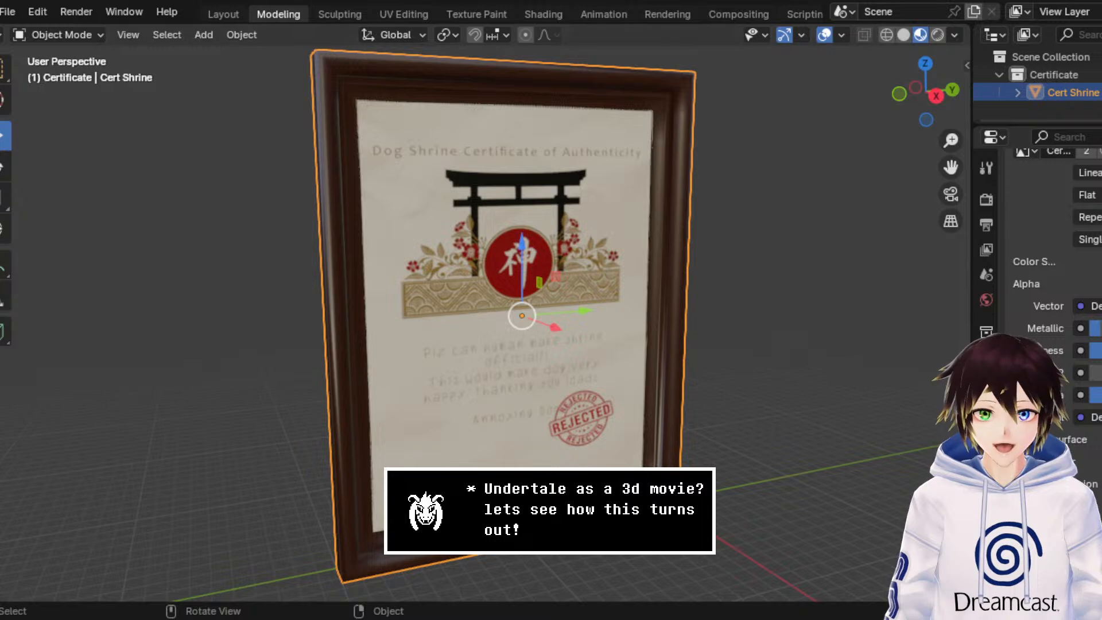
Step: Save the prop file as Certificate.blend and open the recent file DogShrineBase4.blend
click(7, 11)
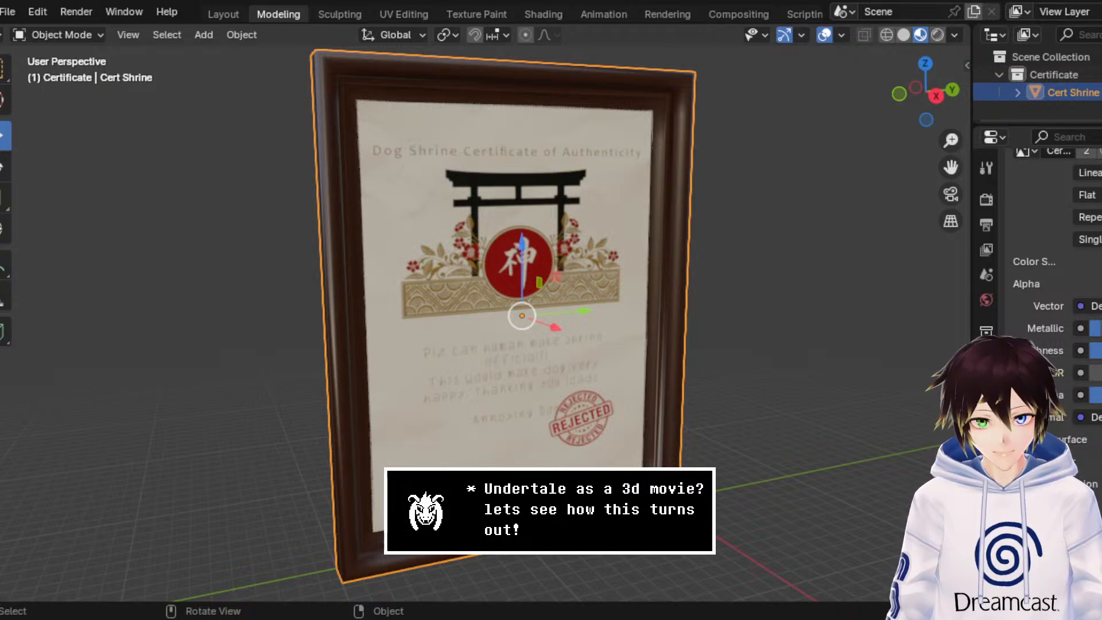
key(ctrl+s)
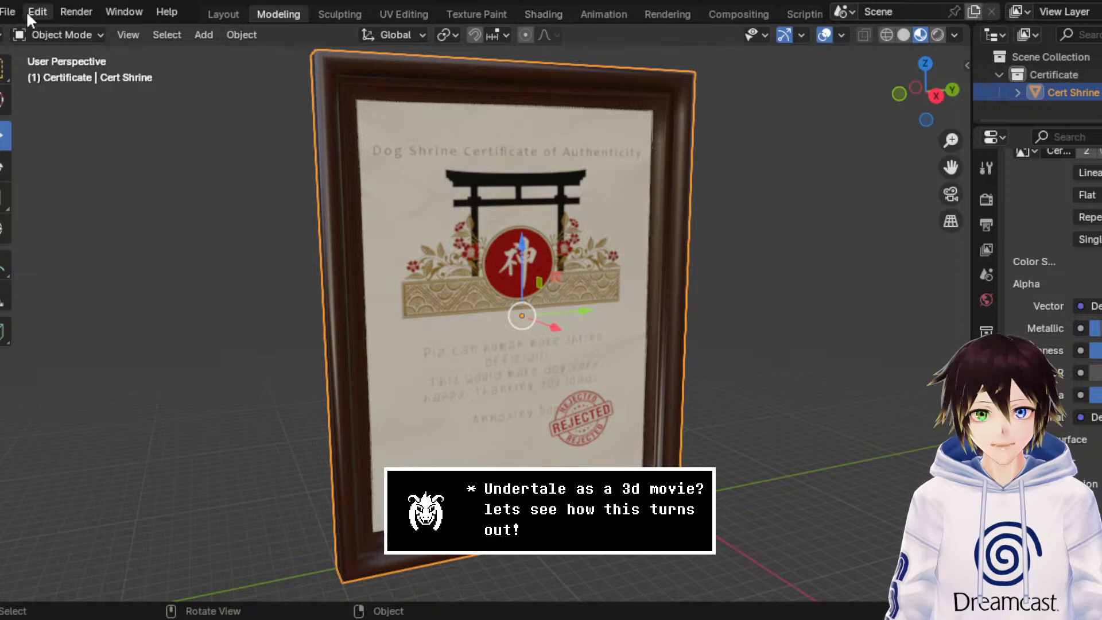
click(8, 11)
mouse_move(20, 68)
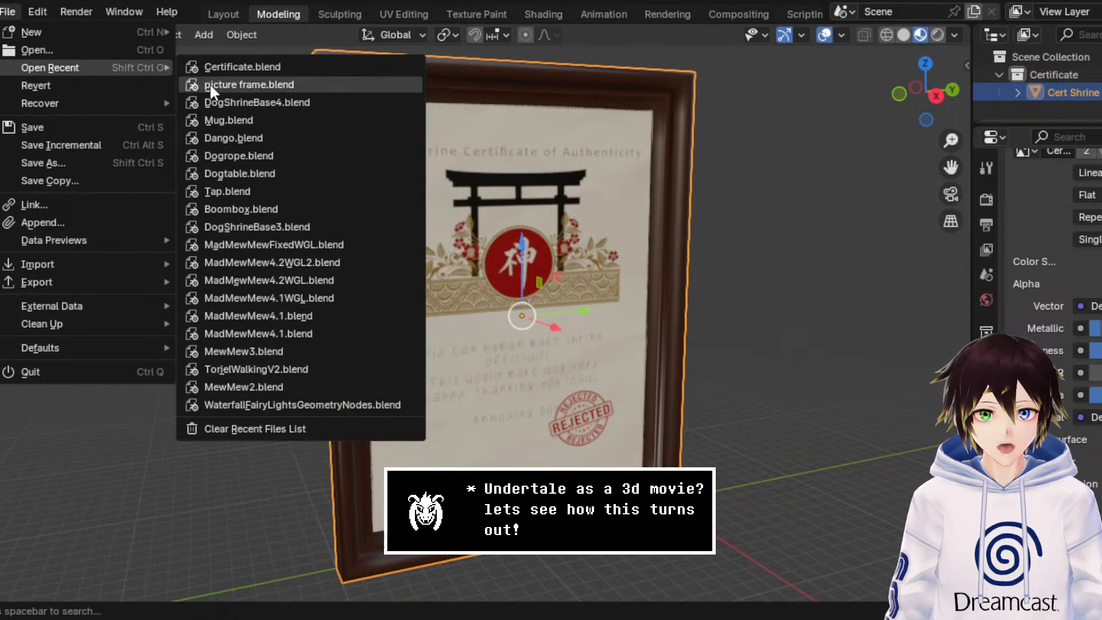
click(268, 103)
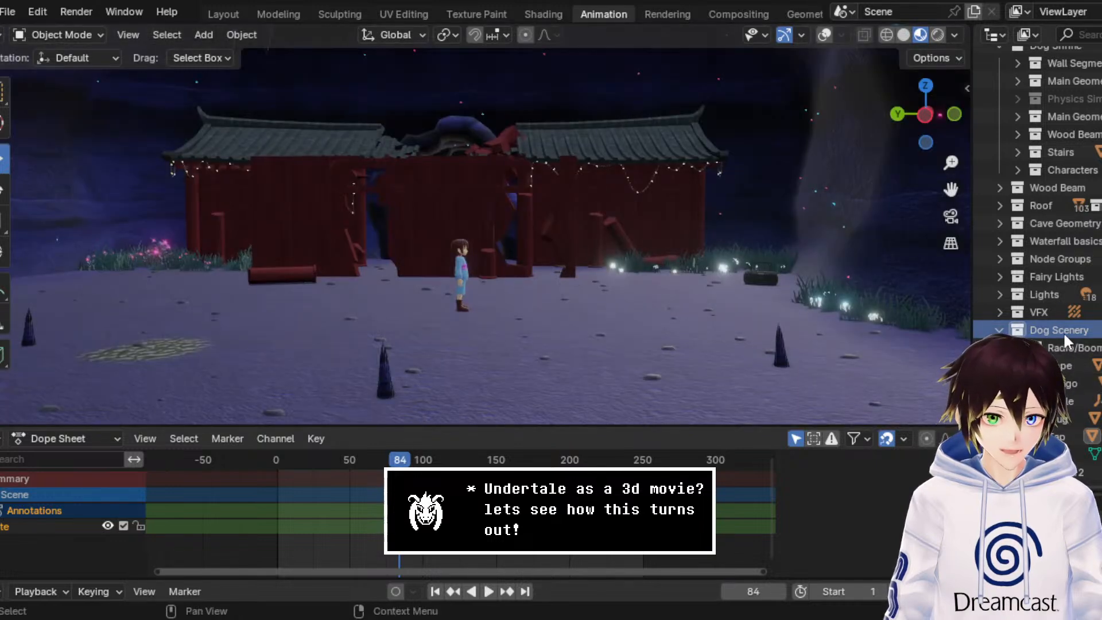
Step: Append the Certificate collection with Cert Shrine into the Dog Scenery collection
right_click(1062, 330)
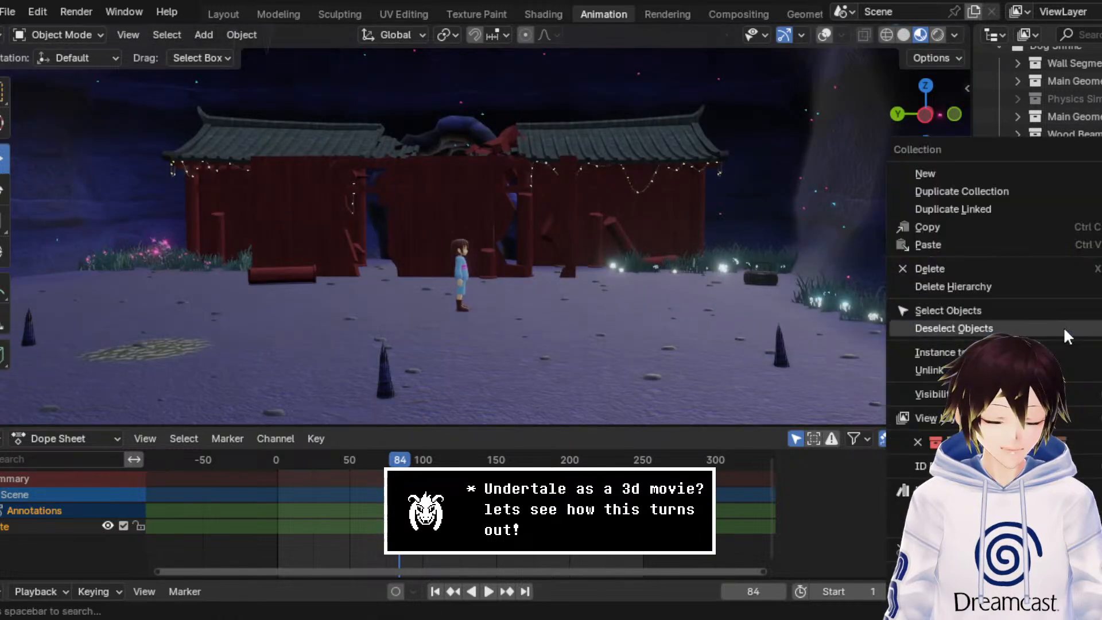
click(8, 12)
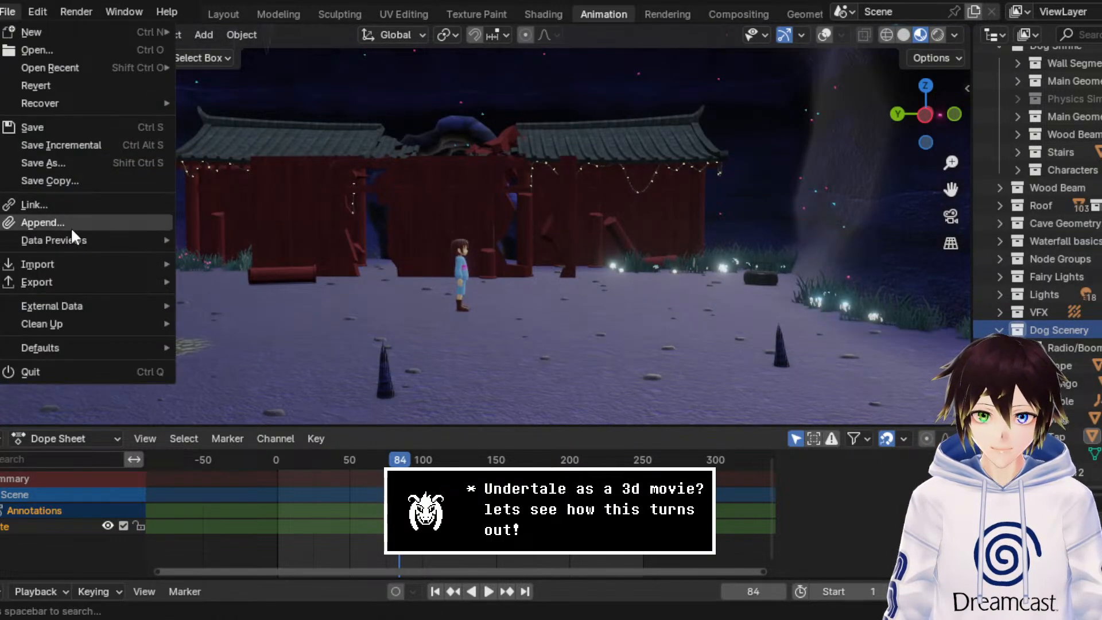
key(Escape)
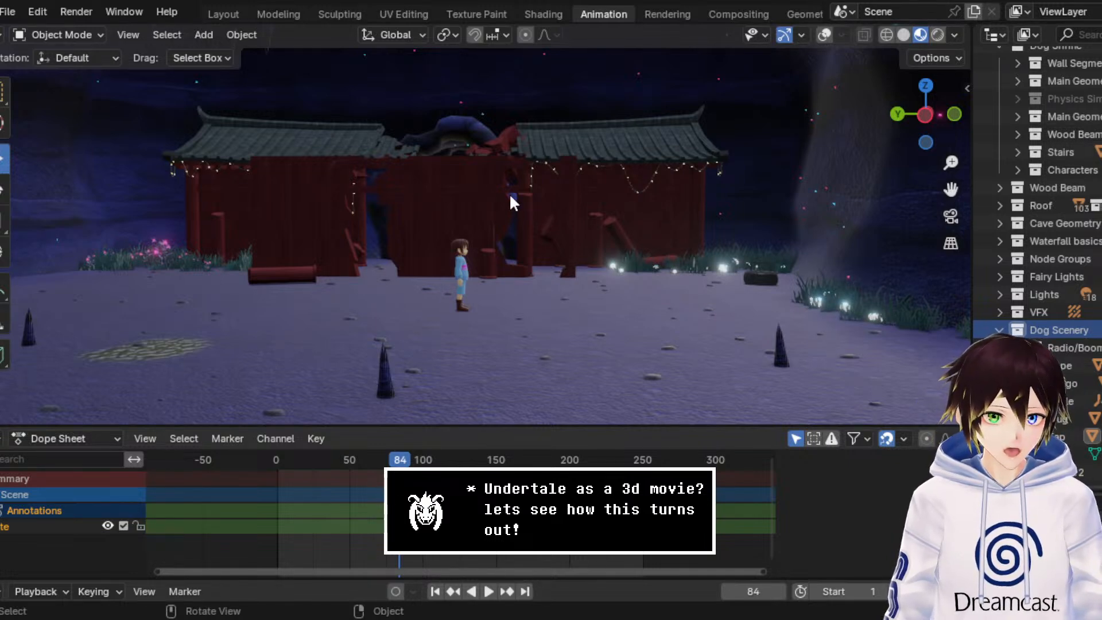
key(ctrl+z)
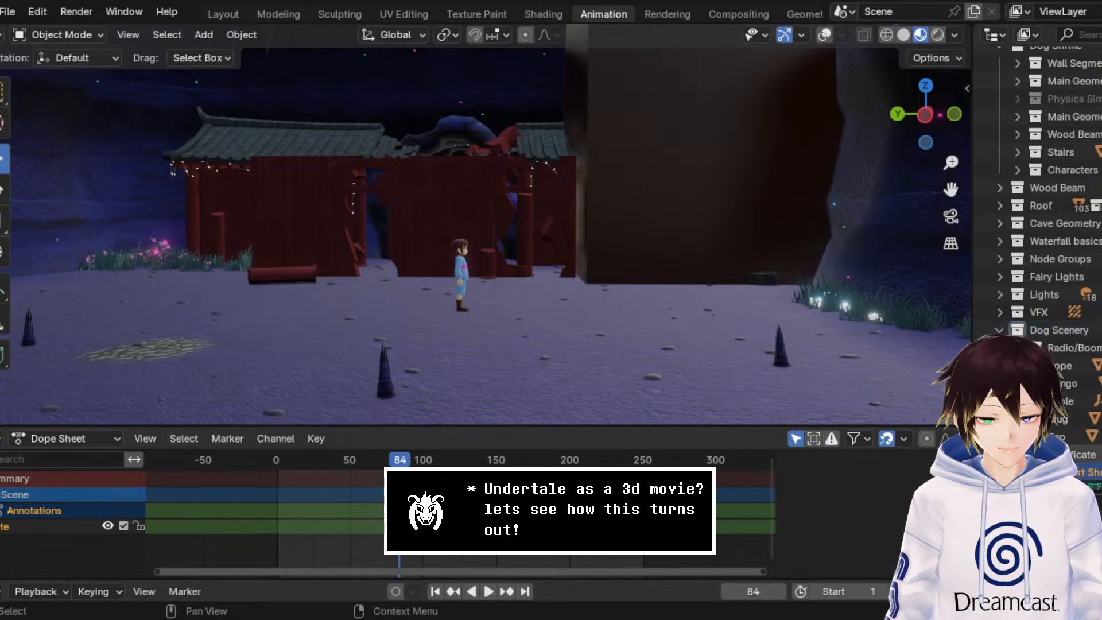
Step: Turn on the viewport overlays, activate the Scale tool and show Cert Shrine in wireframe from the left orthographic view
click(824, 35)
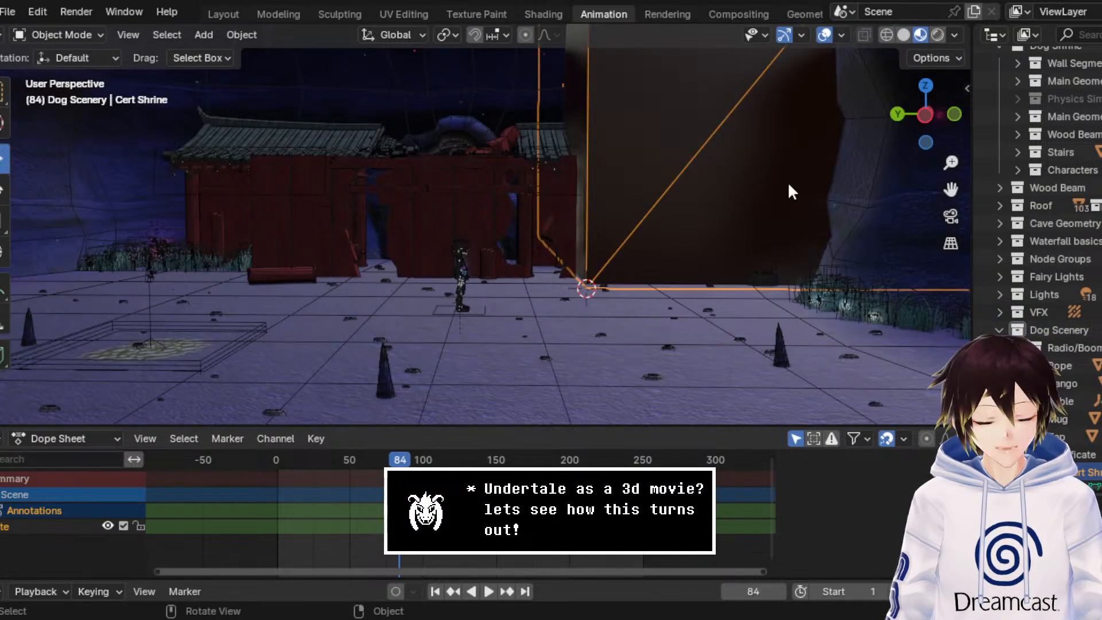
key(KP_Decimal)
click(5, 220)
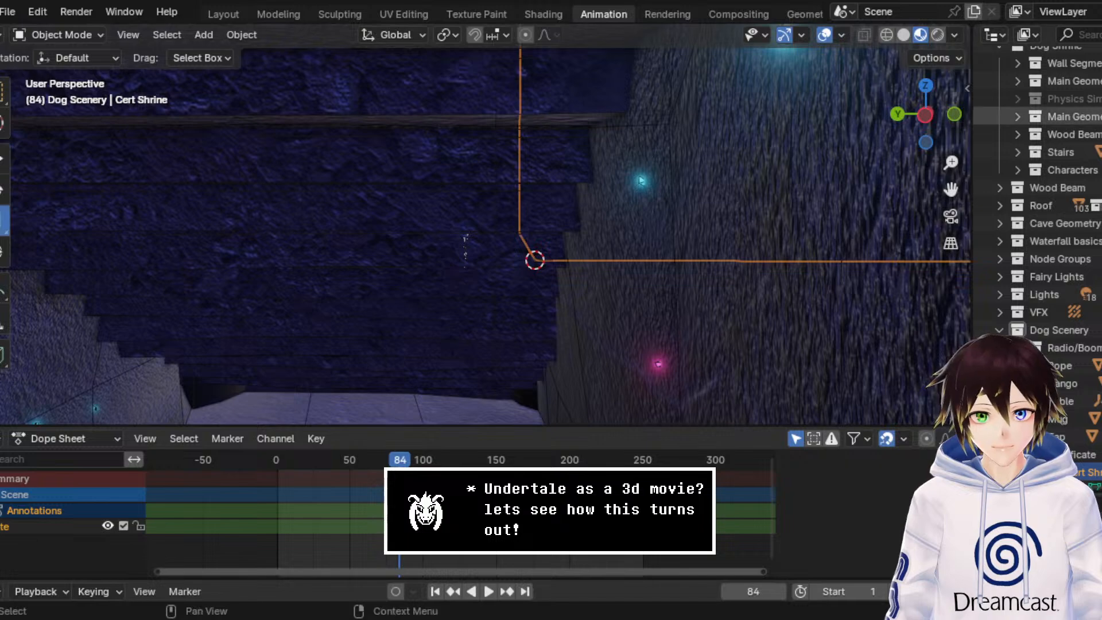
click(924, 115)
click(885, 34)
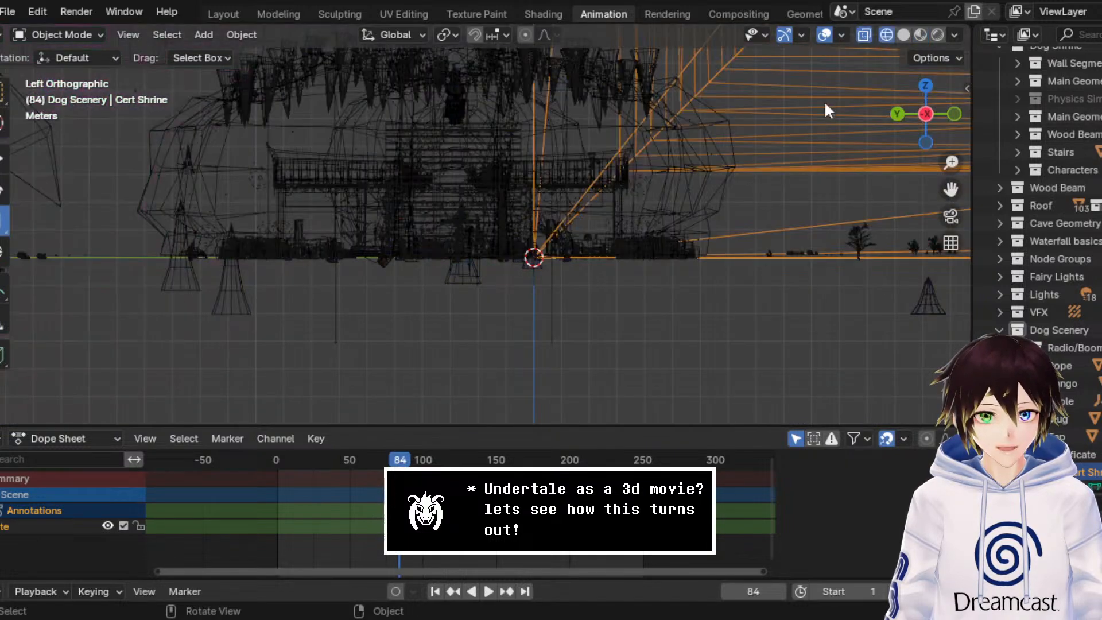
scroll(694, 145, down, 4)
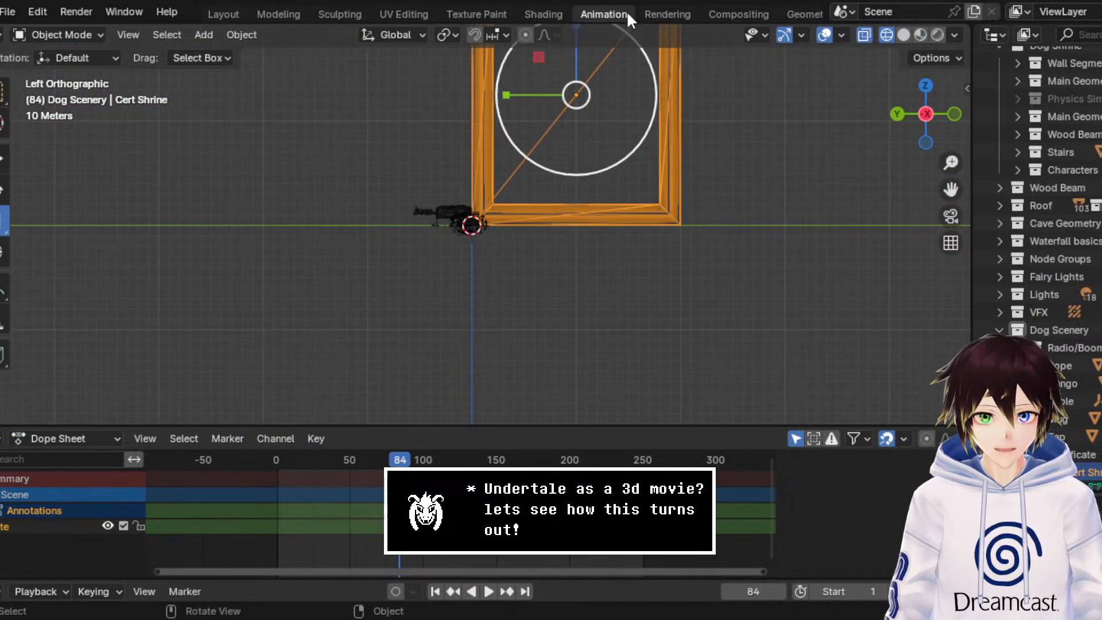
Step: Move the oversized Cert Shrine object down and across to the shrine building near ground level using the Move tool
drag(639, 54, 466, 188)
click(3, 164)
scroll(502, 191, up, 10)
scroll(517, 203, up, 6)
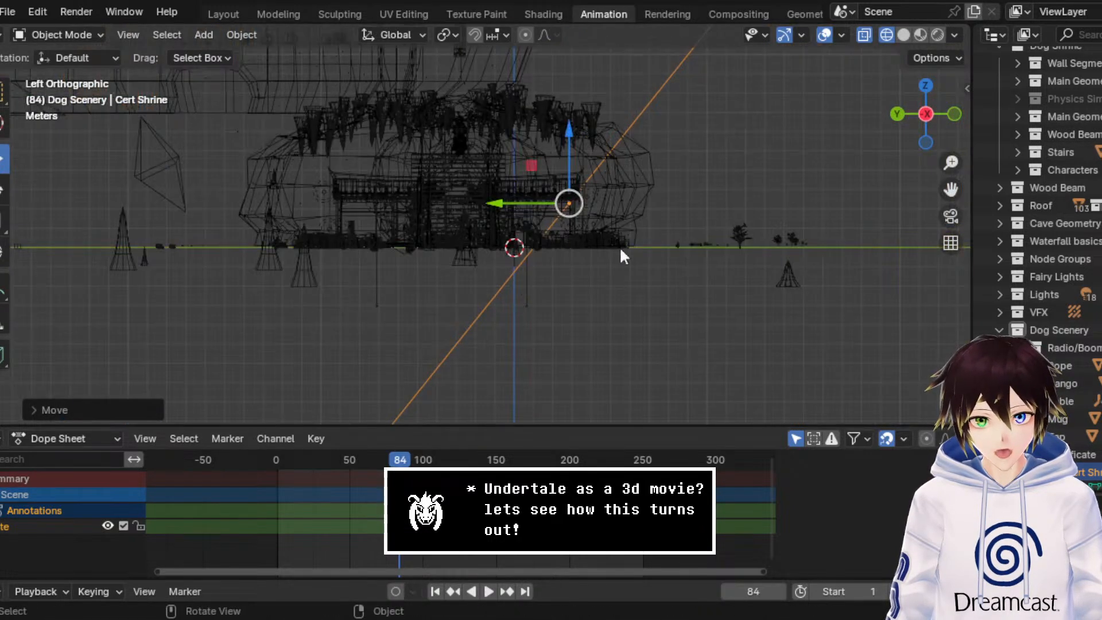
drag(638, 148, 465, 212)
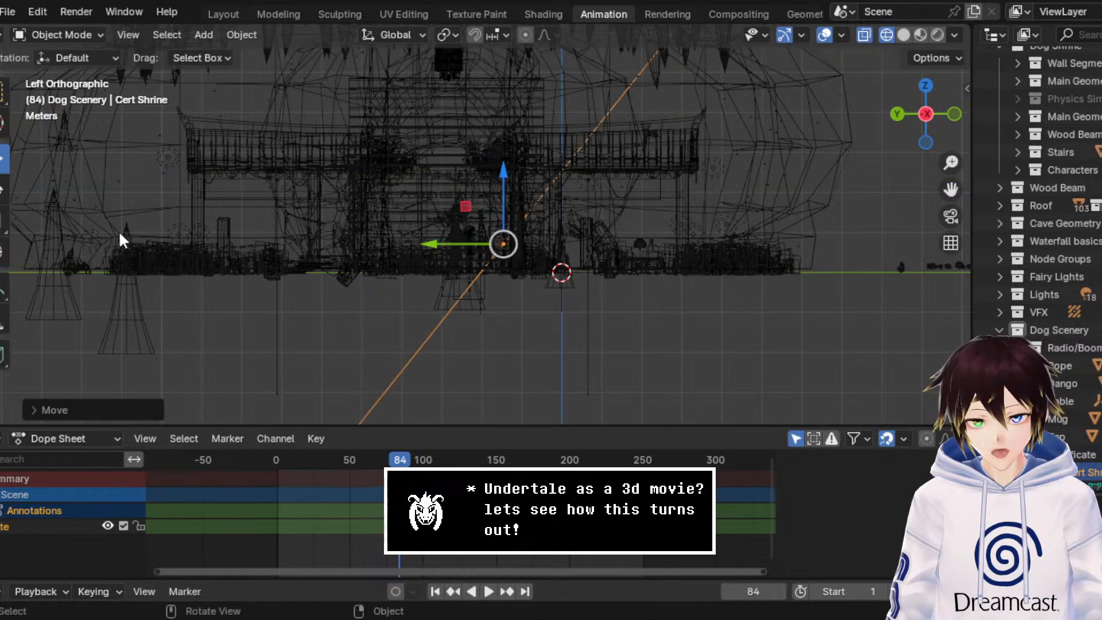
Step: Scale the oversized Cert Shrine frame down uniformly until it is about half the height of the child character
click(3, 221)
key(s)
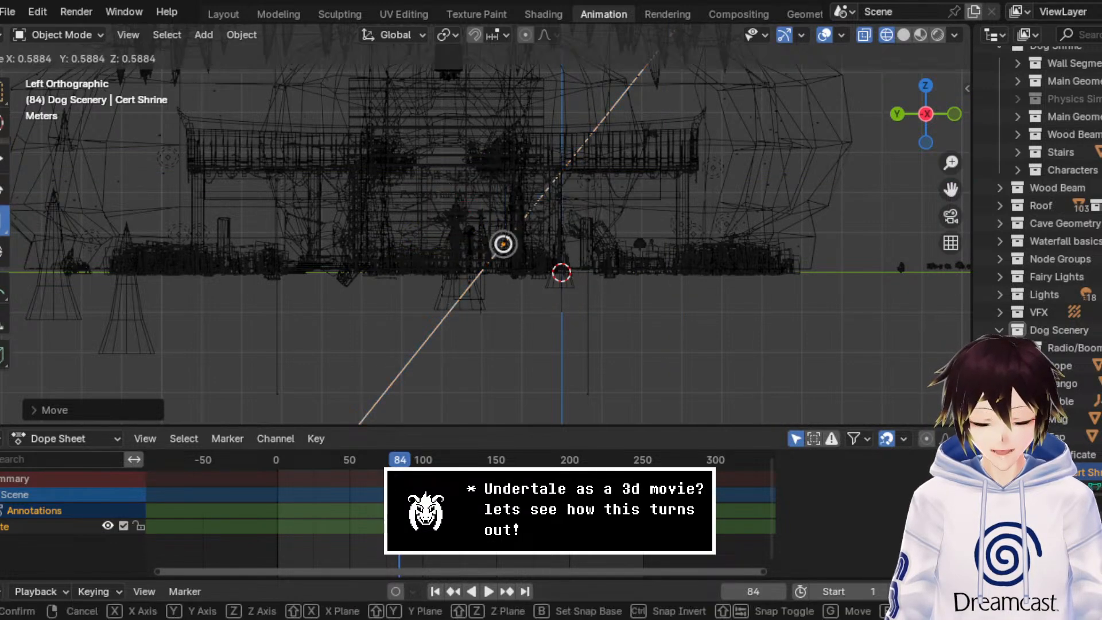
drag(495, 249, 495, 248)
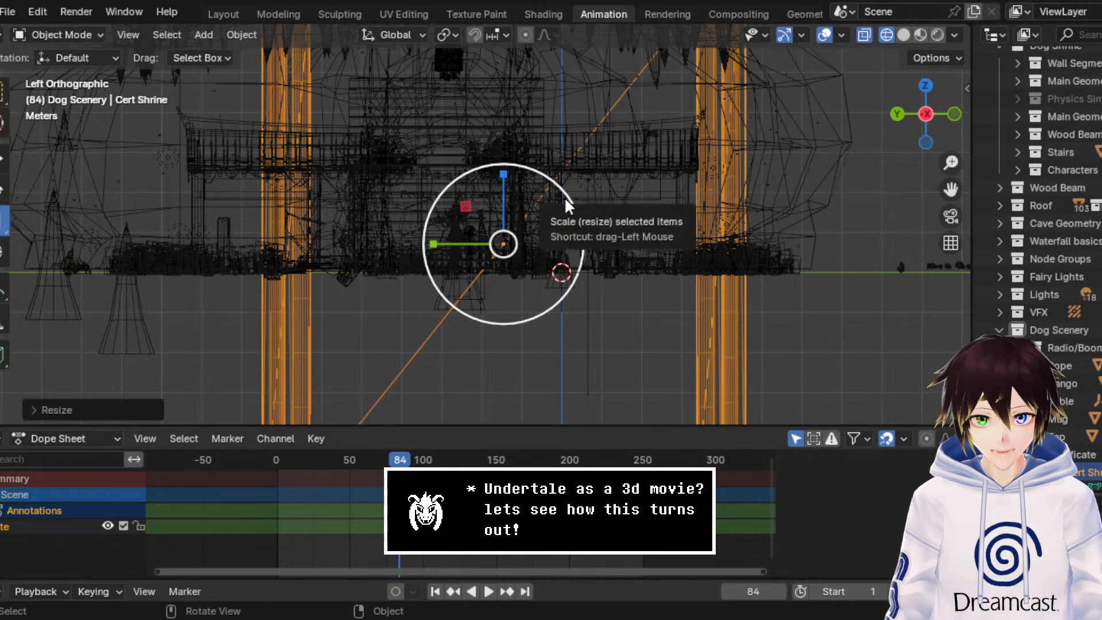
drag(568, 207, 523, 232)
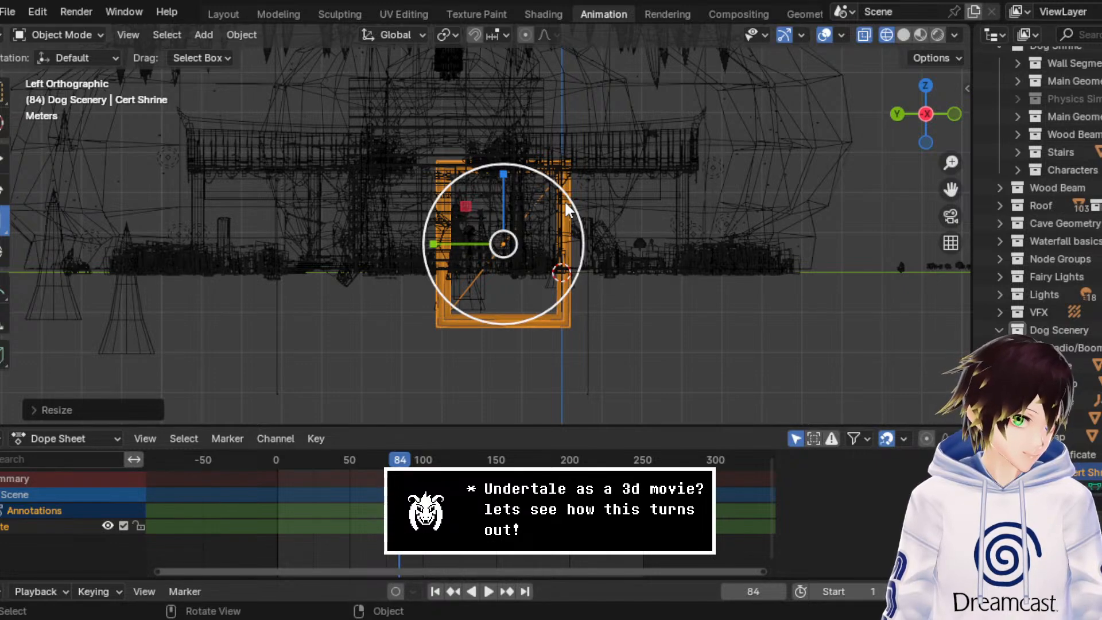
scroll(567, 207, up, 6)
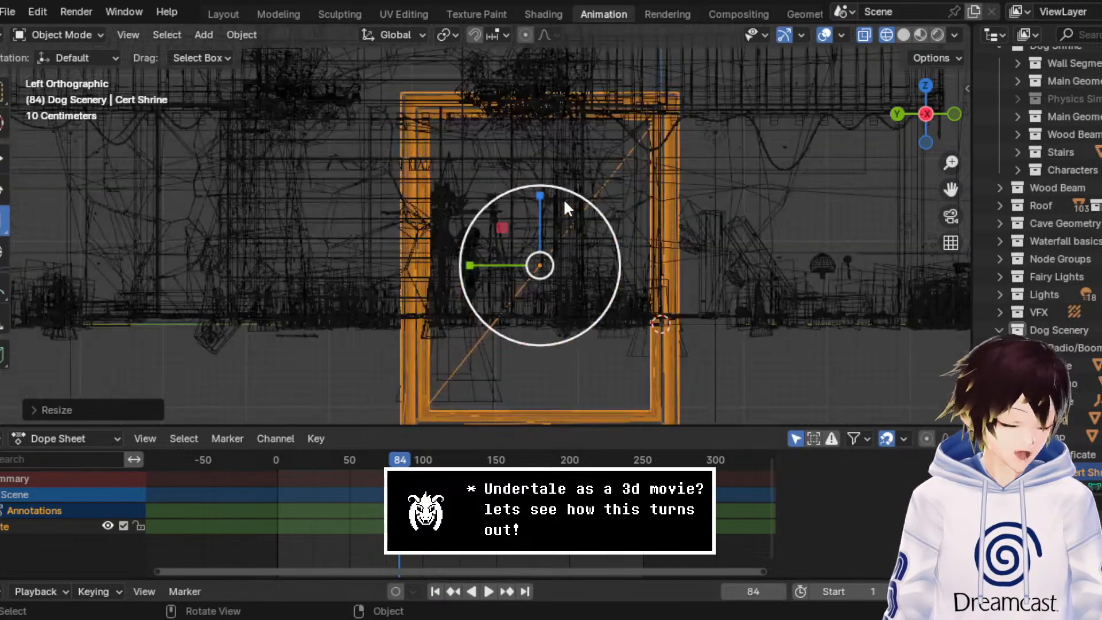
drag(583, 205, 592, 261)
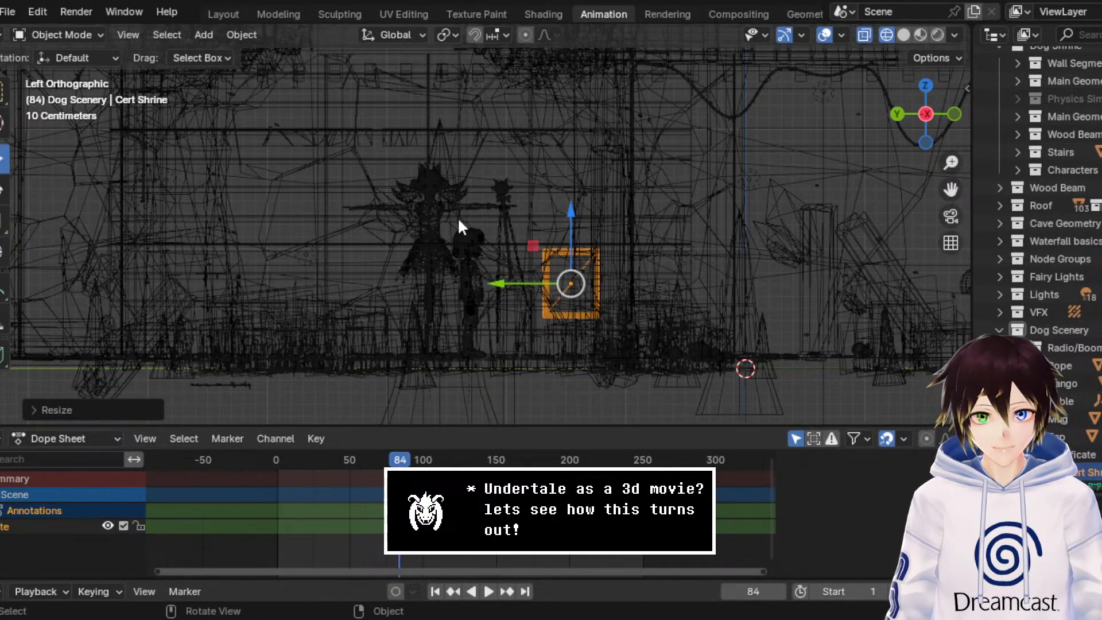
Step: Move Cert Shrine along the X axis out of the shrine building to the open ground in front of it
middle_drag(460, 229, 411, 205)
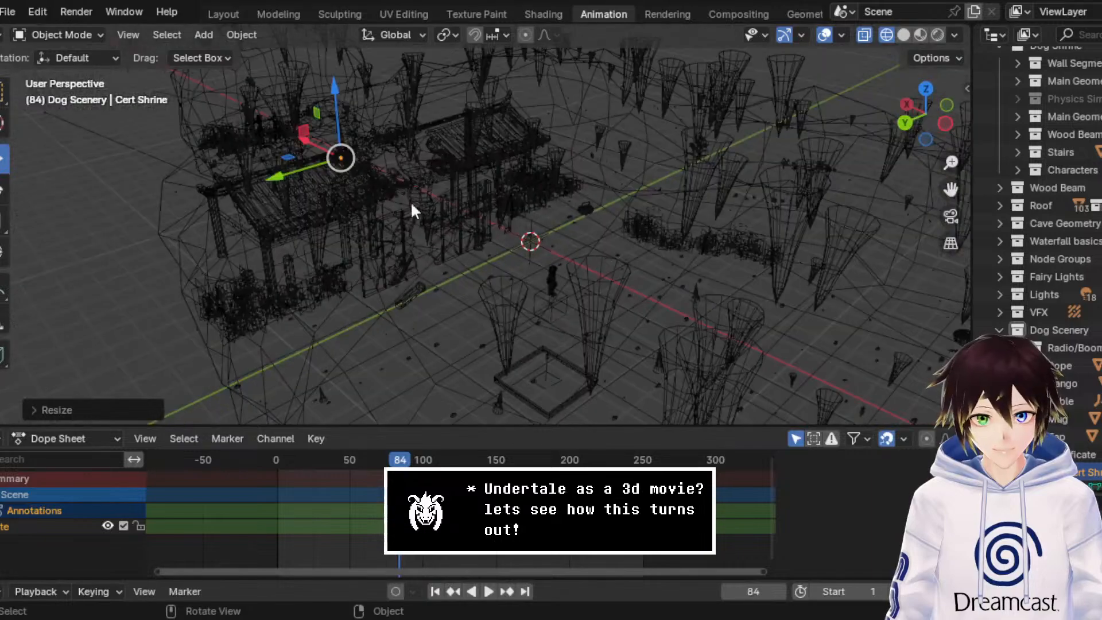
drag(317, 148, 521, 251)
middle_drag(521, 251, 486, 223)
scroll(487, 222, up, 5)
middle_drag(583, 293, 650, 267)
drag(944, 194, 970, 65)
scroll(442, 154, up, 2)
scroll(443, 154, up, 3)
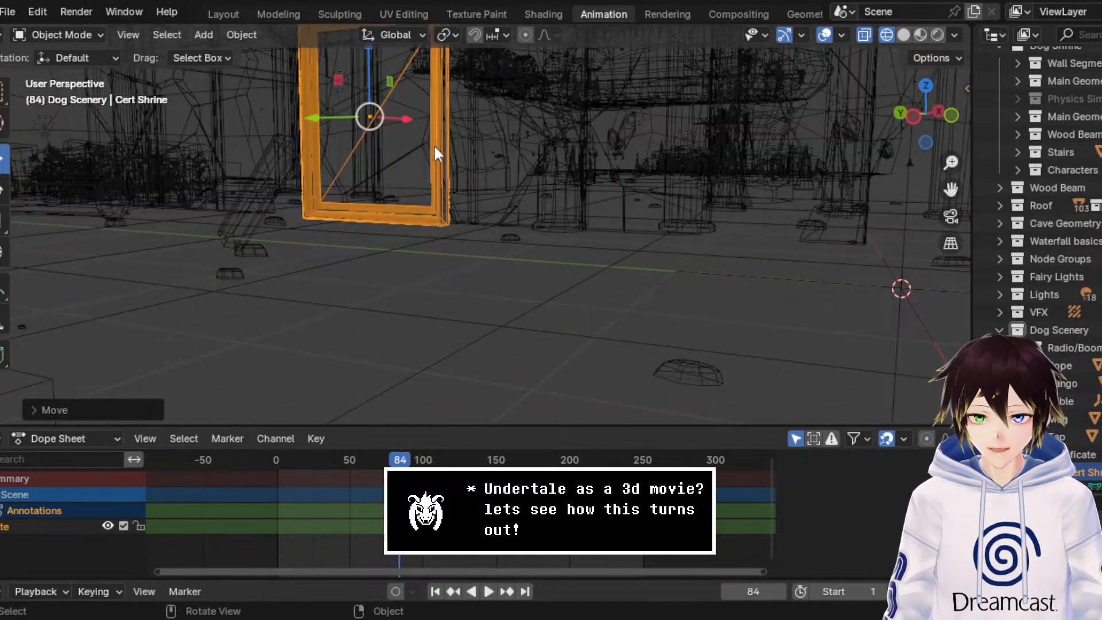
Step: Switch the viewport to solid shading and lower Cert Shrine along Z until it stands just above the floor beside the character
drag(370, 51, 381, 118)
click(900, 38)
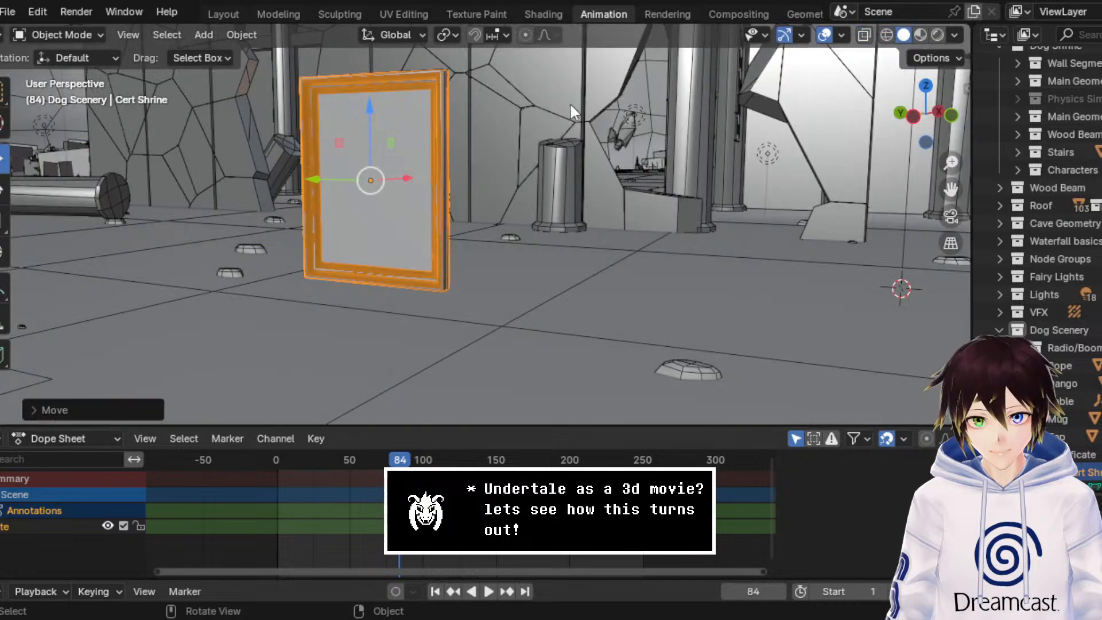
middle_drag(503, 113, 536, 115)
scroll(540, 132, down, 3)
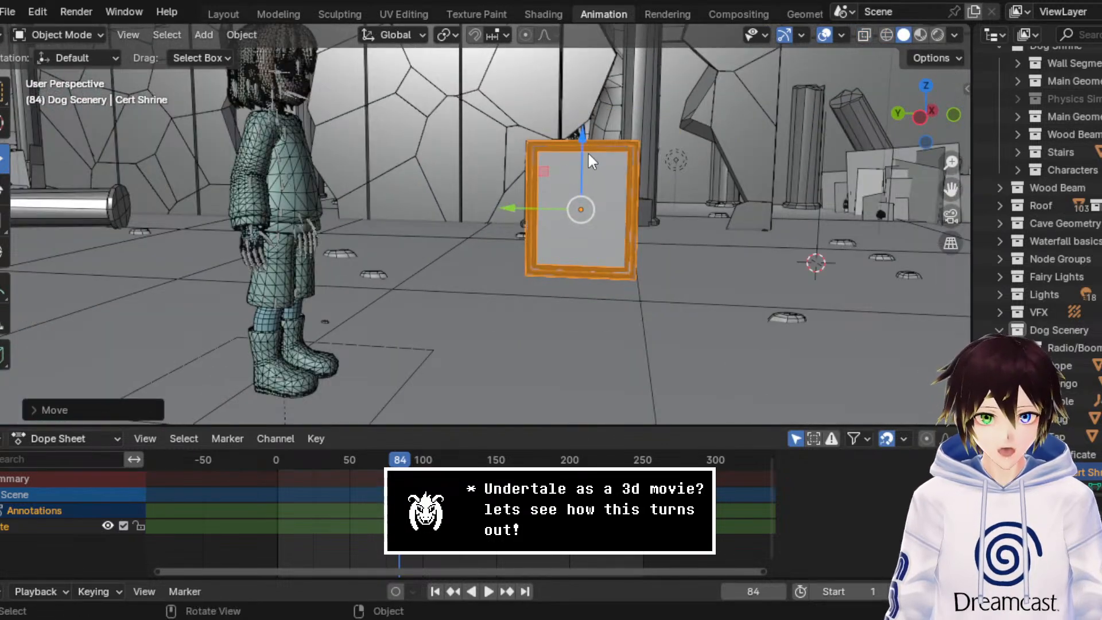
drag(583, 146, 576, 196)
middle_drag(576, 196, 553, 190)
scroll(553, 191, up, 5)
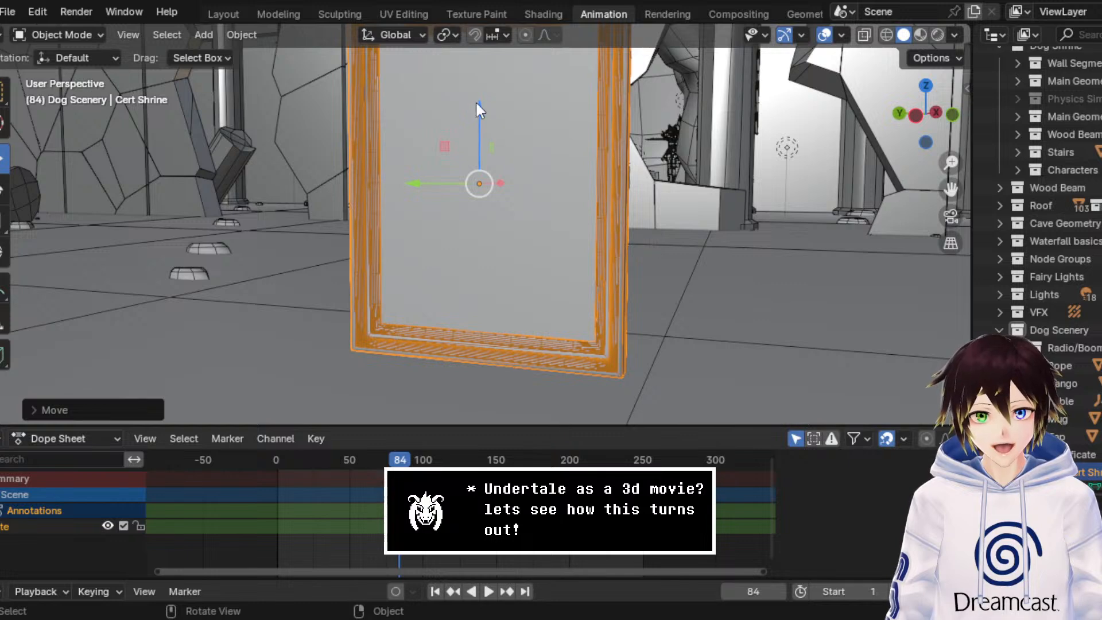
drag(479, 109, 476, 112)
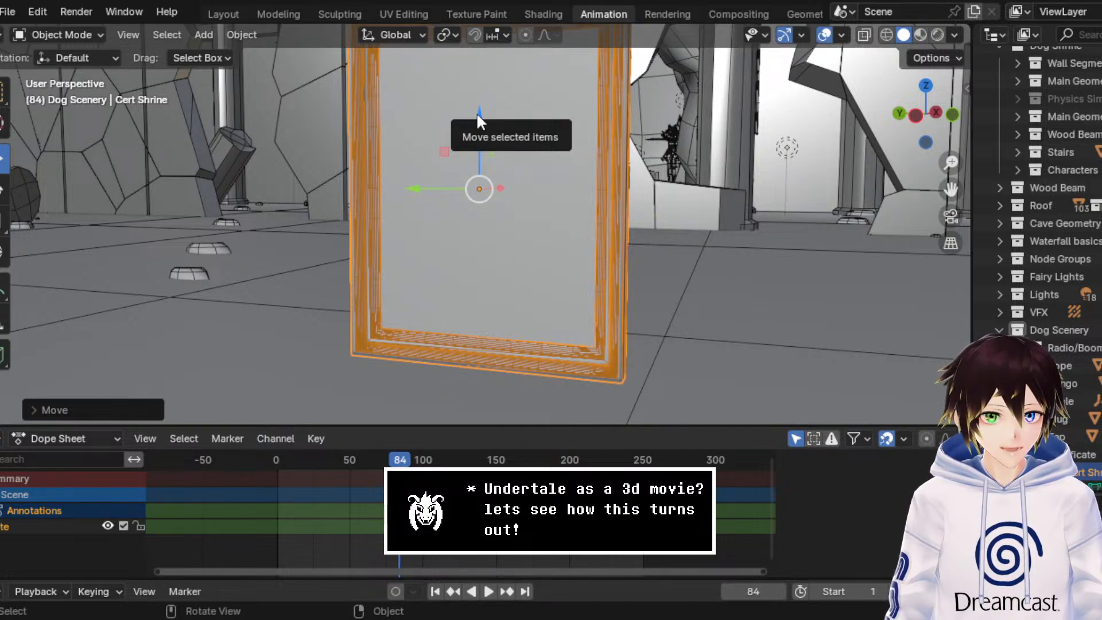
scroll(551, 193, down, 5)
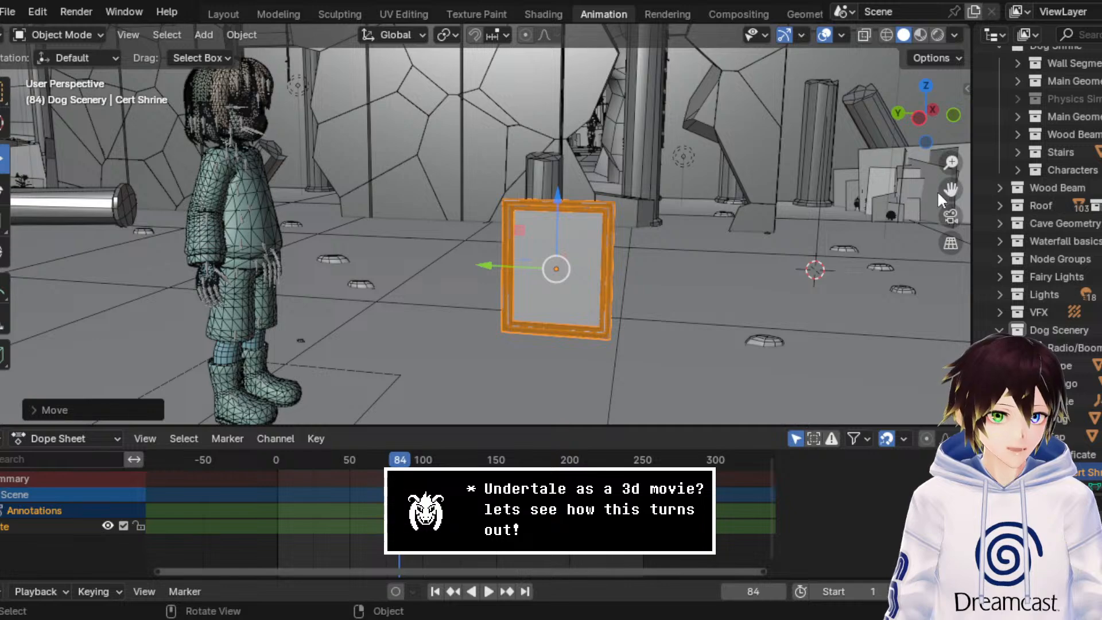
Step: Play the wall collapse animation from the start to frame 58 to check where the debris lands around Cert Shrine
shift+middle_drag(937, 190, 297, 233)
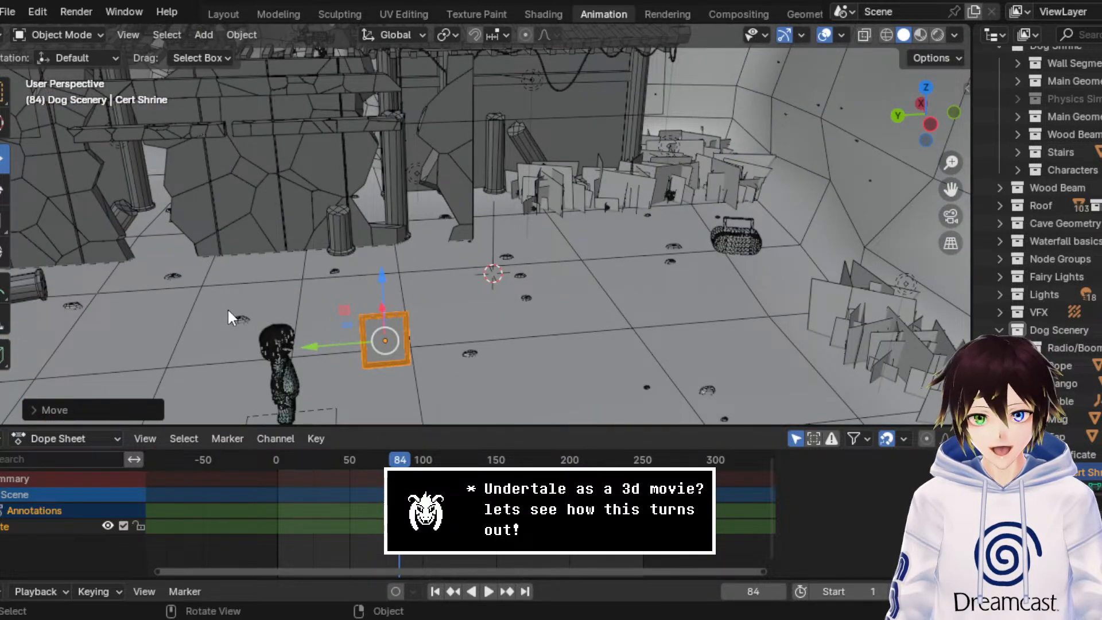
drag(319, 349, 411, 274)
middle_drag(411, 277, 438, 277)
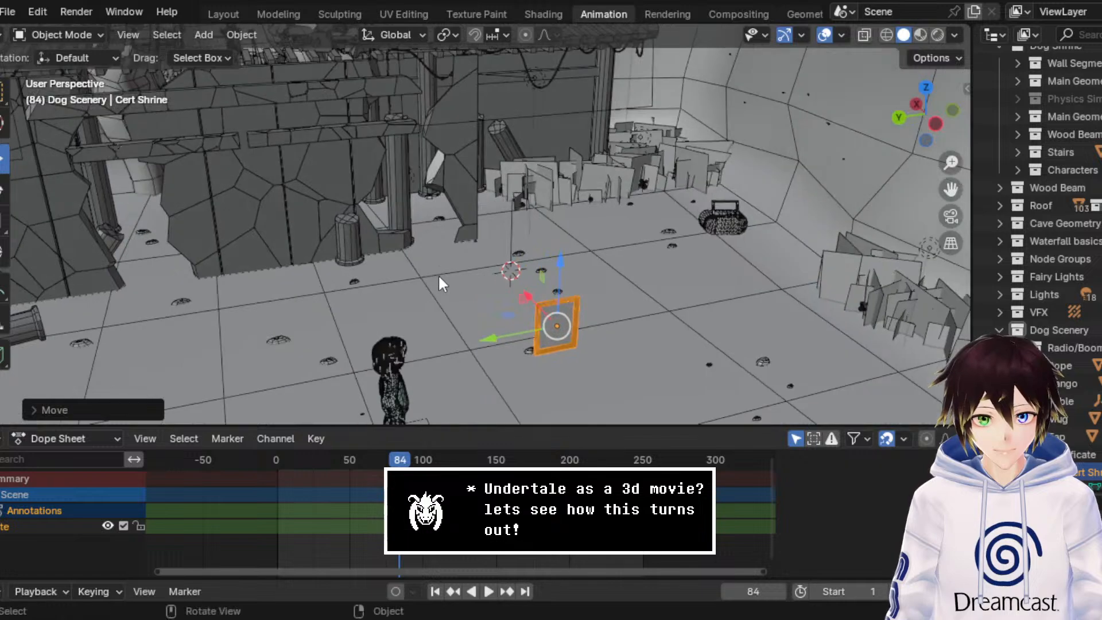
key(shift+Left)
key(space)
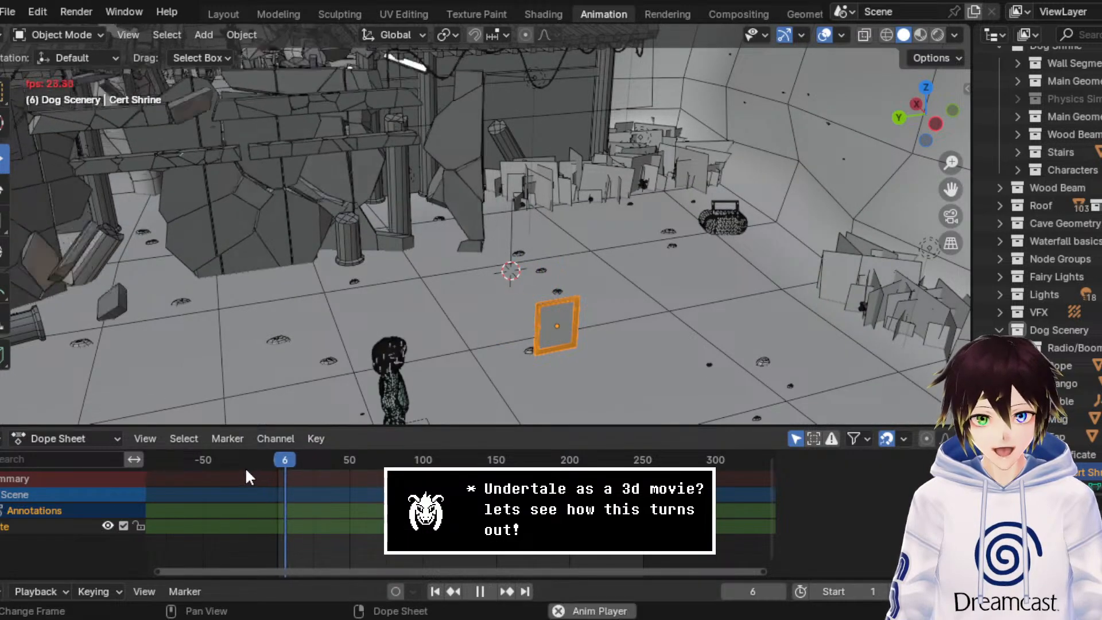
key(space)
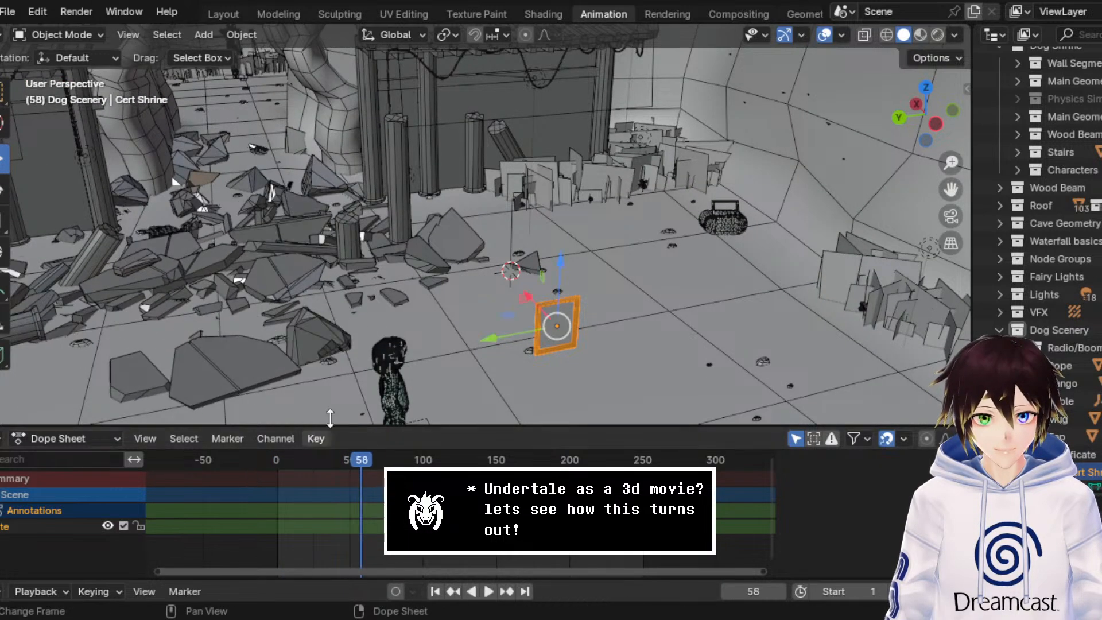
key(g)
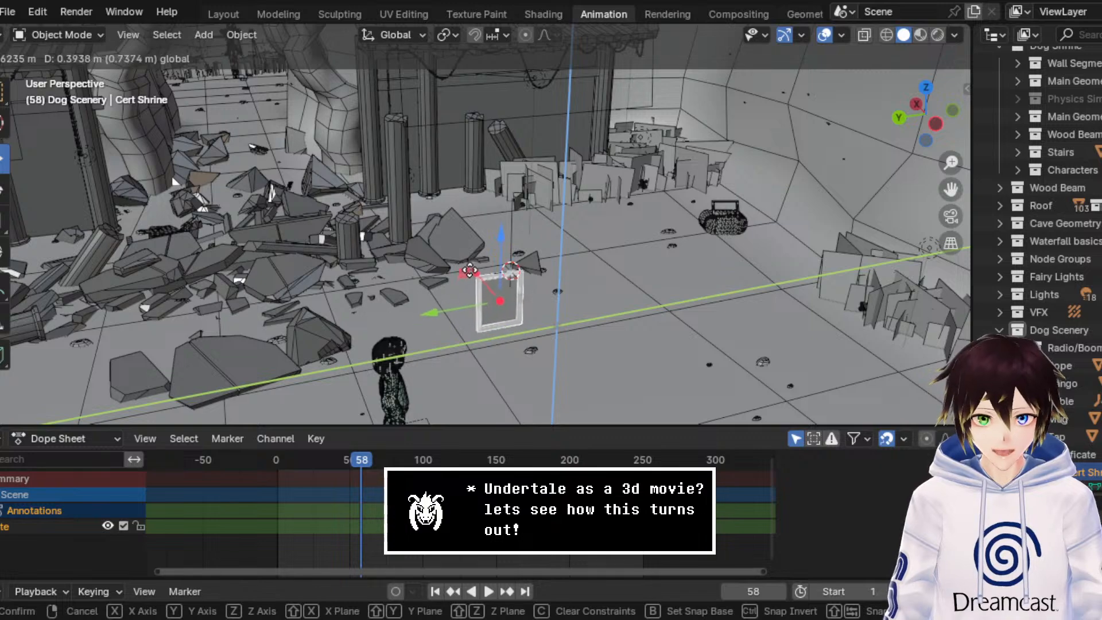
click(473, 273)
key(ctrl+z)
Step: Move Cert Shrine along the X axis closer to the shrine wall, near the 3D cursor
middle_drag(464, 272, 500, 247)
key(g)
key(x)
click(457, 272)
Step: Rotate Cert Shrine 90° about the global Y axis to lay it flat, and turn it 36.4° about Z
scroll(462, 240, up, 4)
click(2, 189)
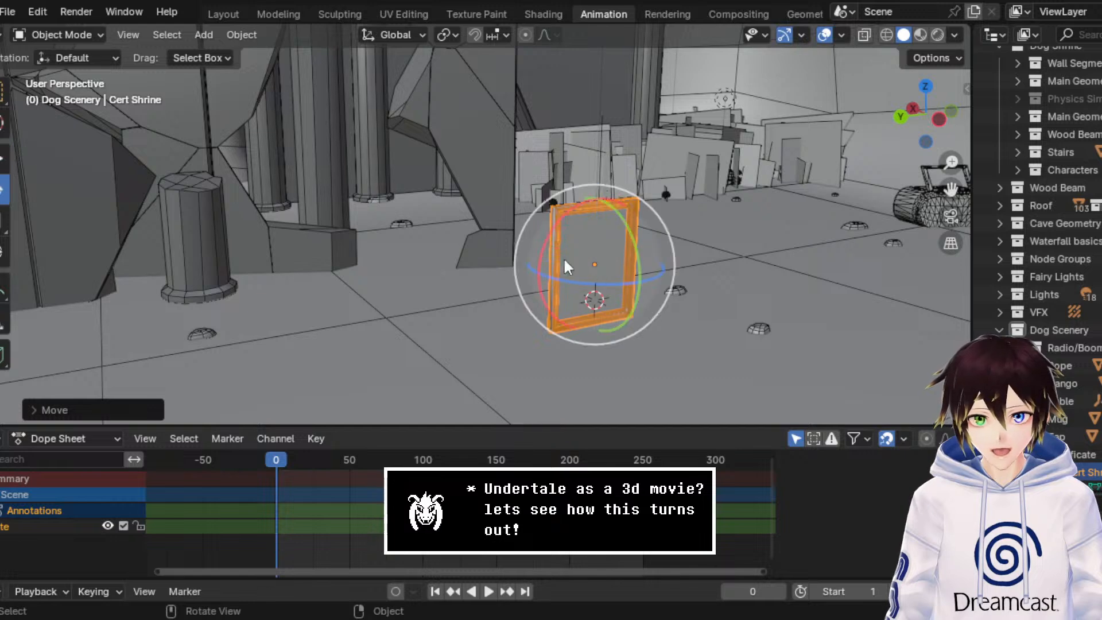
drag(627, 228, 541, 202)
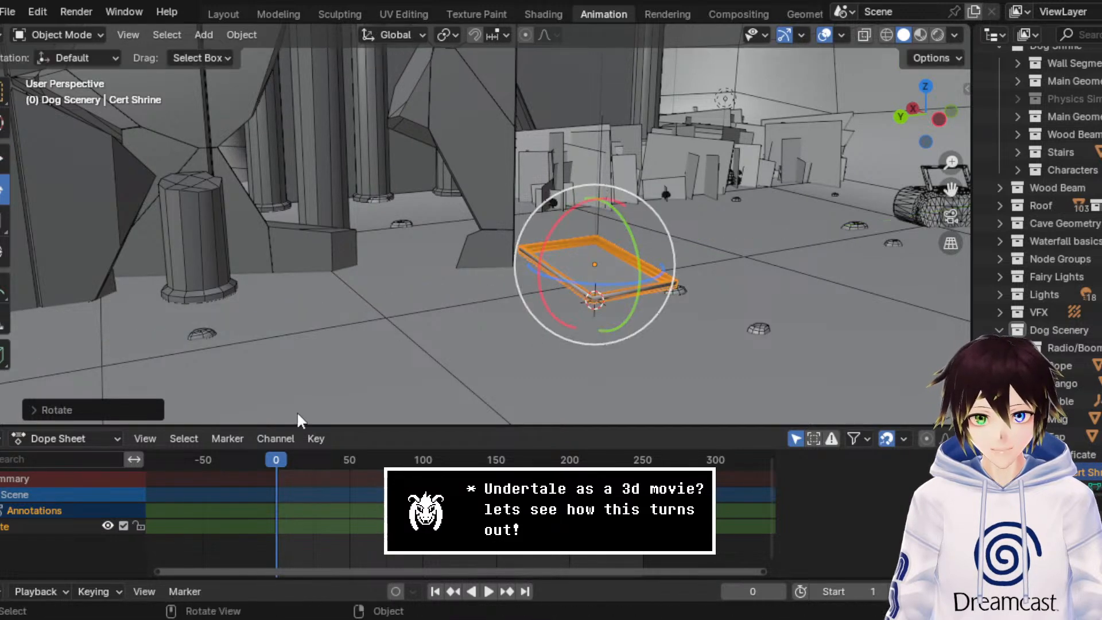
click(86, 410)
click(212, 328)
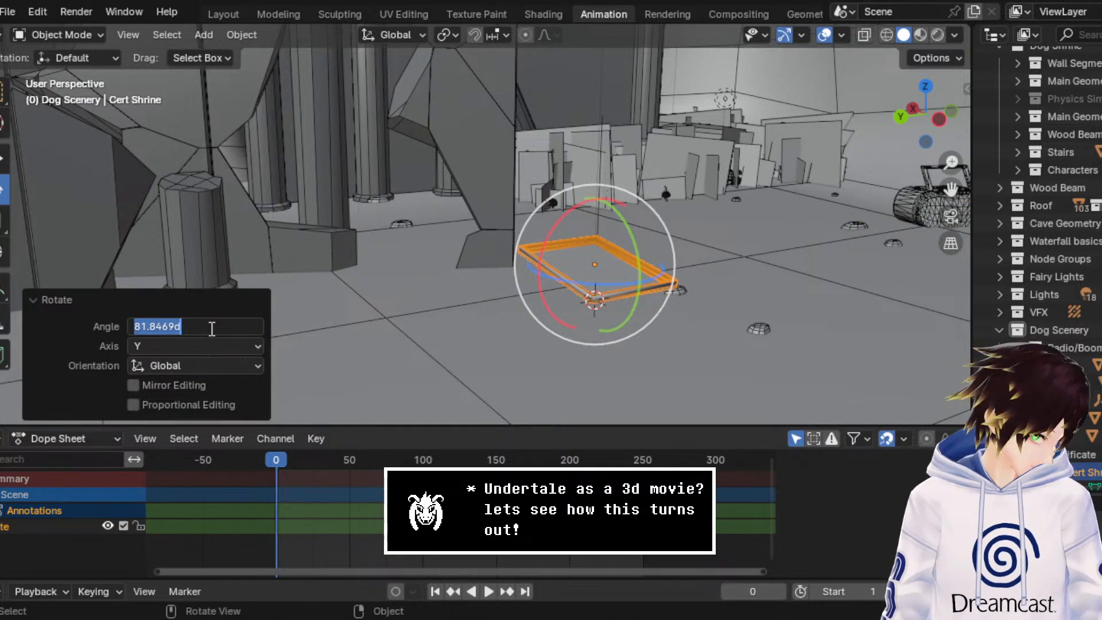
text(90)
key(Return)
middle_drag(646, 296, 550, 318)
drag(513, 350, 536, 351)
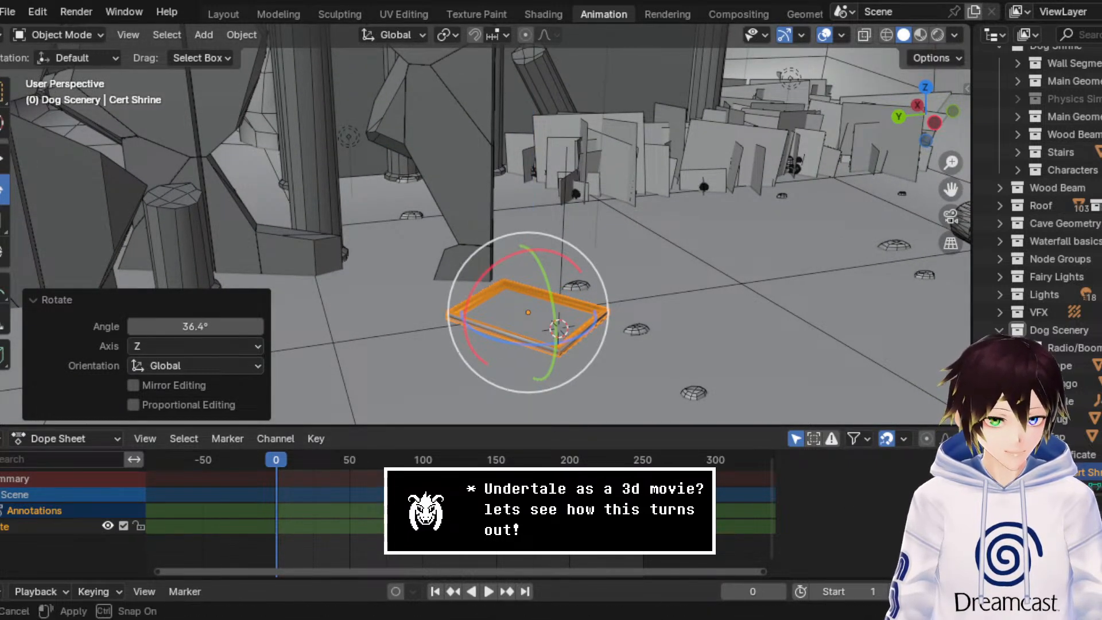
Step: Enlarge the Properties editor and add a Collision modifier to Cert Shrine
drag(1057, 491, 1057, 267)
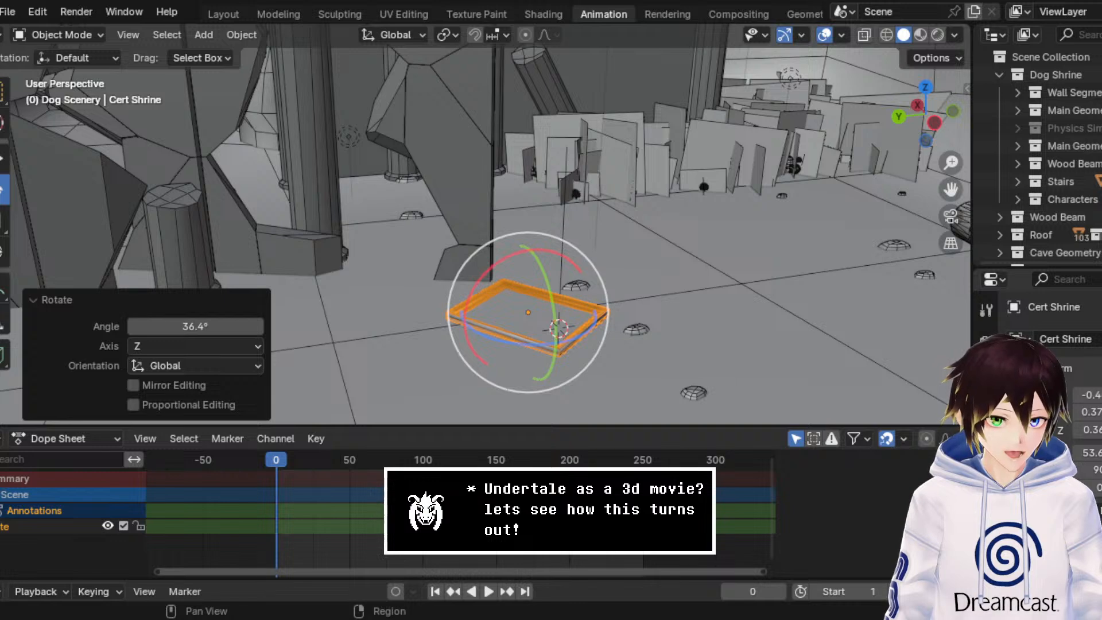
scroll(985, 344, down, 3)
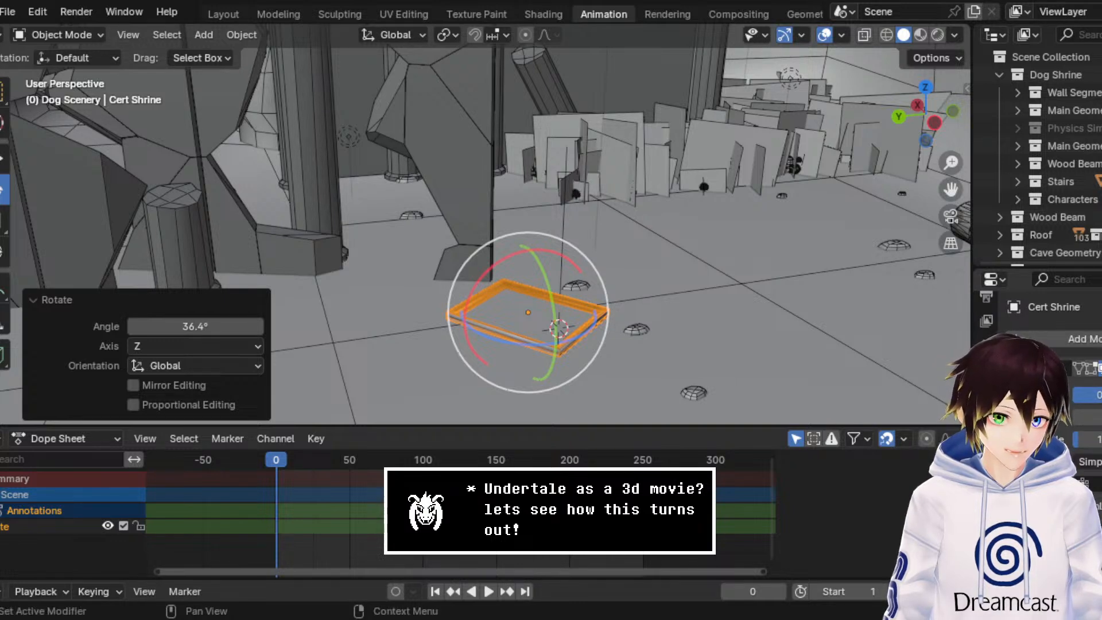
click(1060, 338)
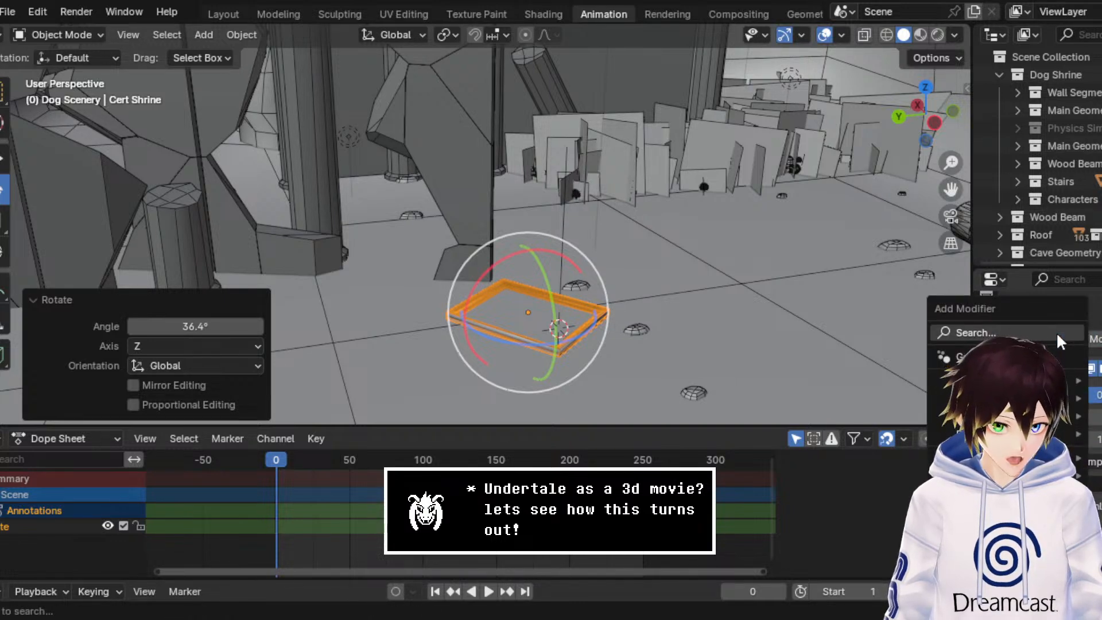
text(col)
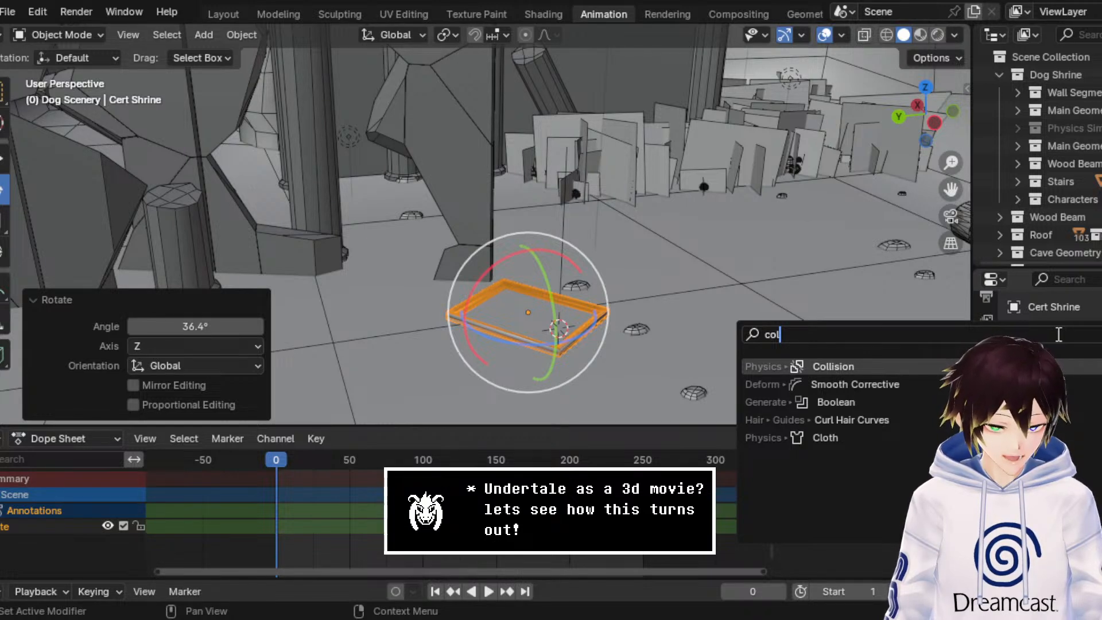
key(Return)
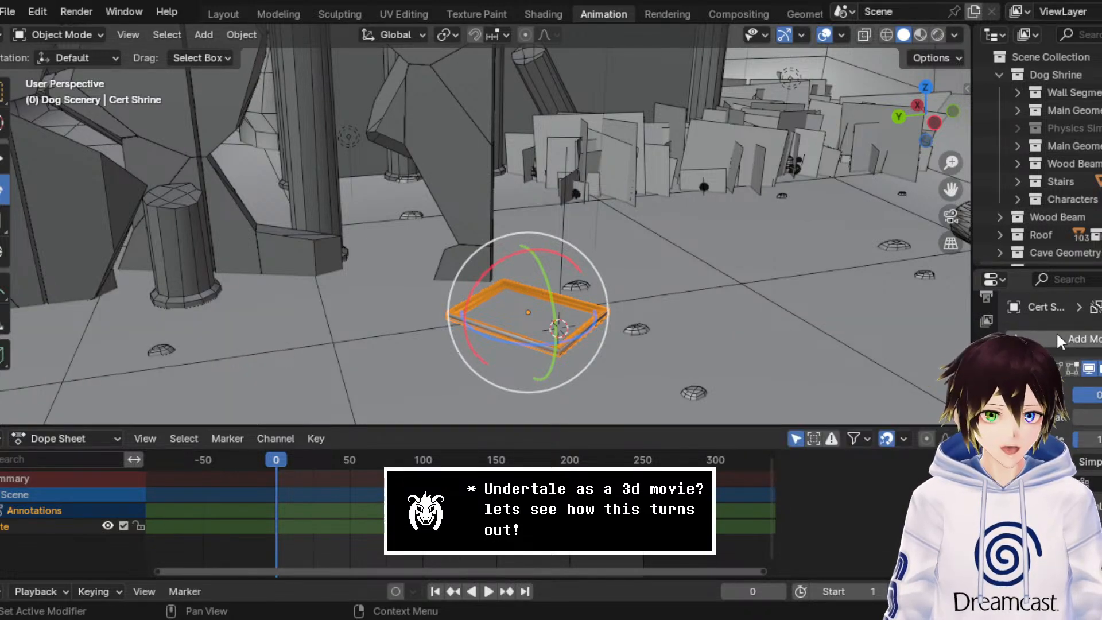
scroll(1057, 344, down, 1)
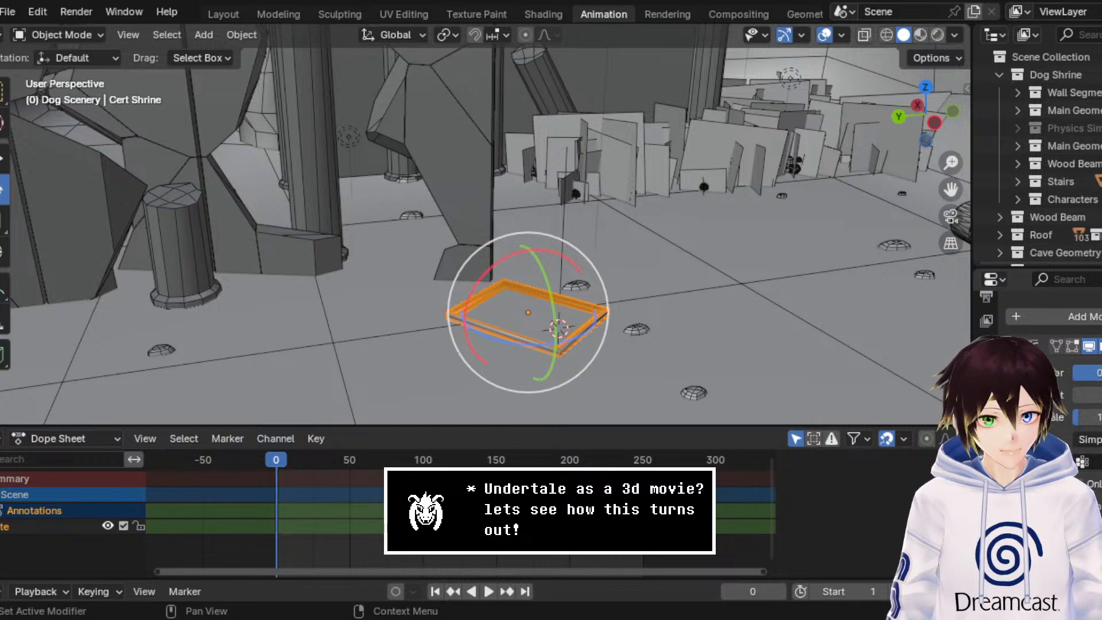
Step: Play the collapse to frame 44 and lower Cert Shrine about 0.259 m along Z onto the ground
middle_drag(595, 309, 622, 308)
key(space)
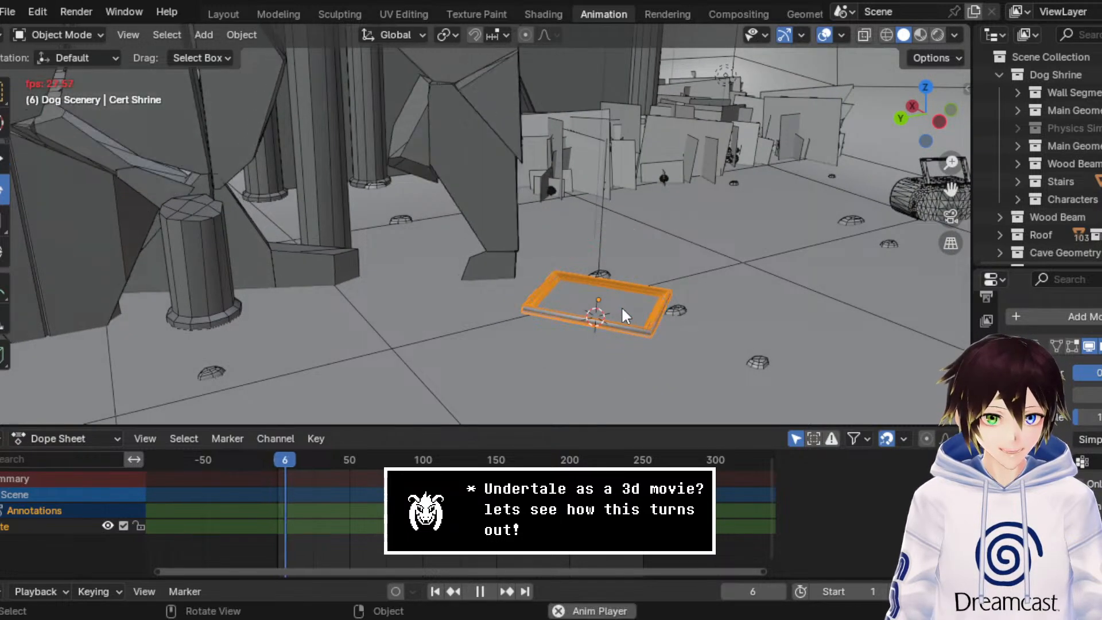
key(space)
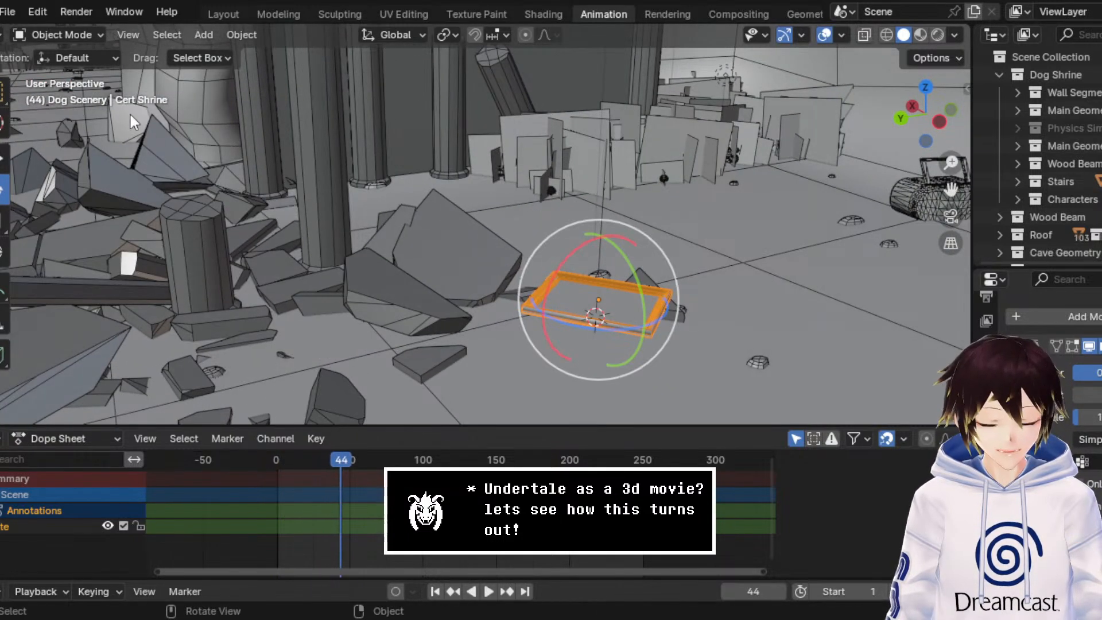
click(3, 158)
middle_drag(535, 265, 525, 194)
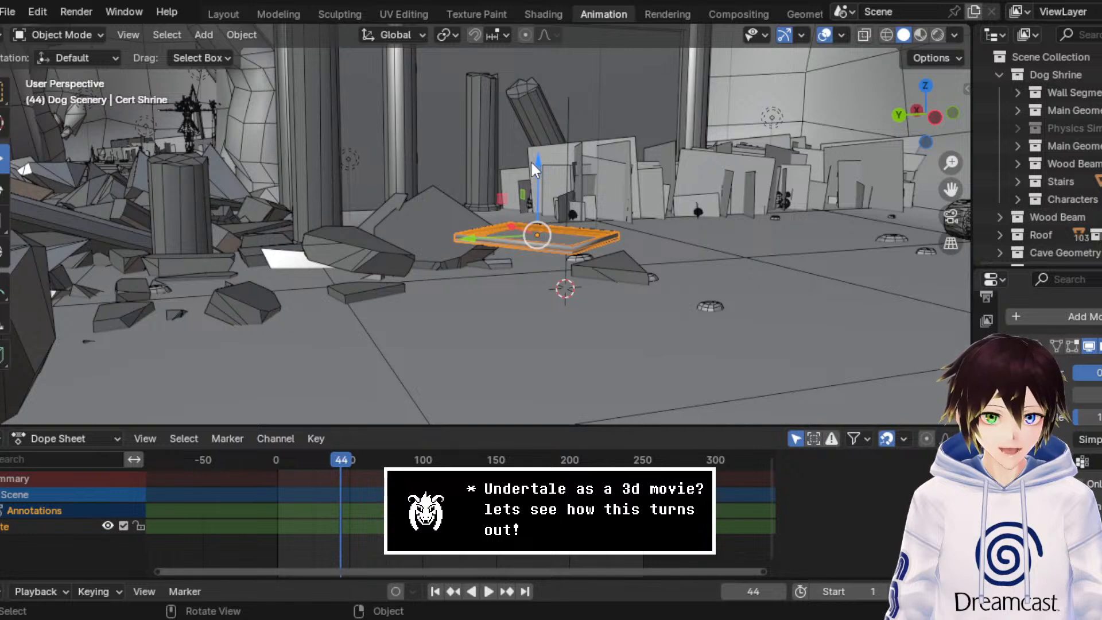
mouse_move(537, 161)
mouse_down()
mouse_move(554, 229)
mouse_move(564, 228)
mouse_up()
Step: Show the scene in material preview and lower Cert Shrine another 0.005 m along Z into the ground
click(920, 34)
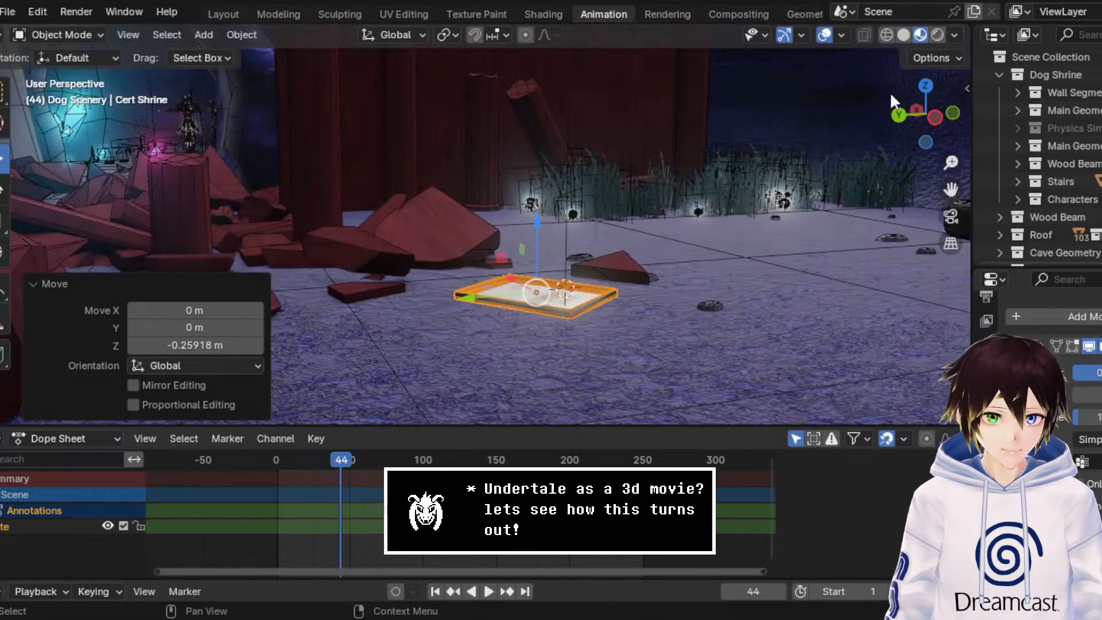
middle_drag(766, 194, 760, 212)
drag(950, 189, 942, 204)
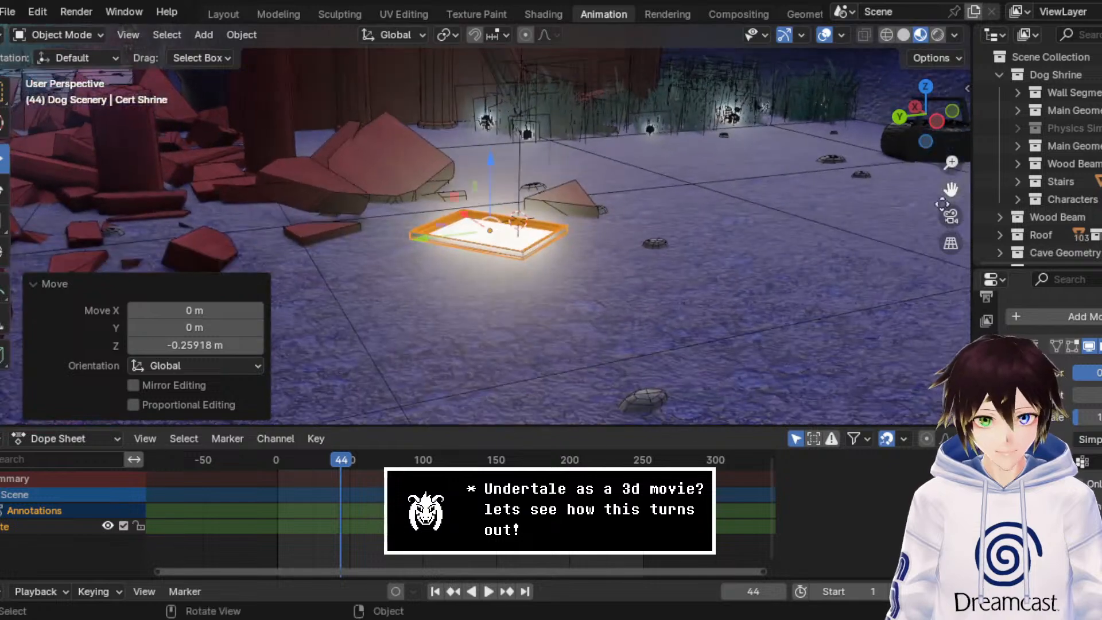
scroll(740, 224, up, 4)
middle_drag(639, 212, 634, 223)
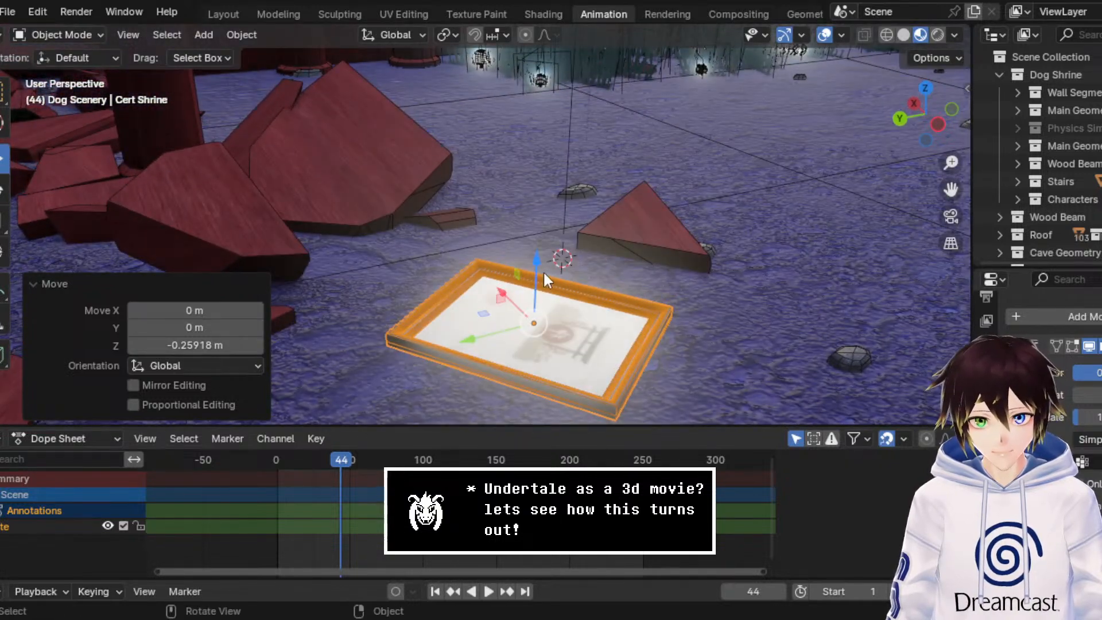
drag(542, 270, 575, 271)
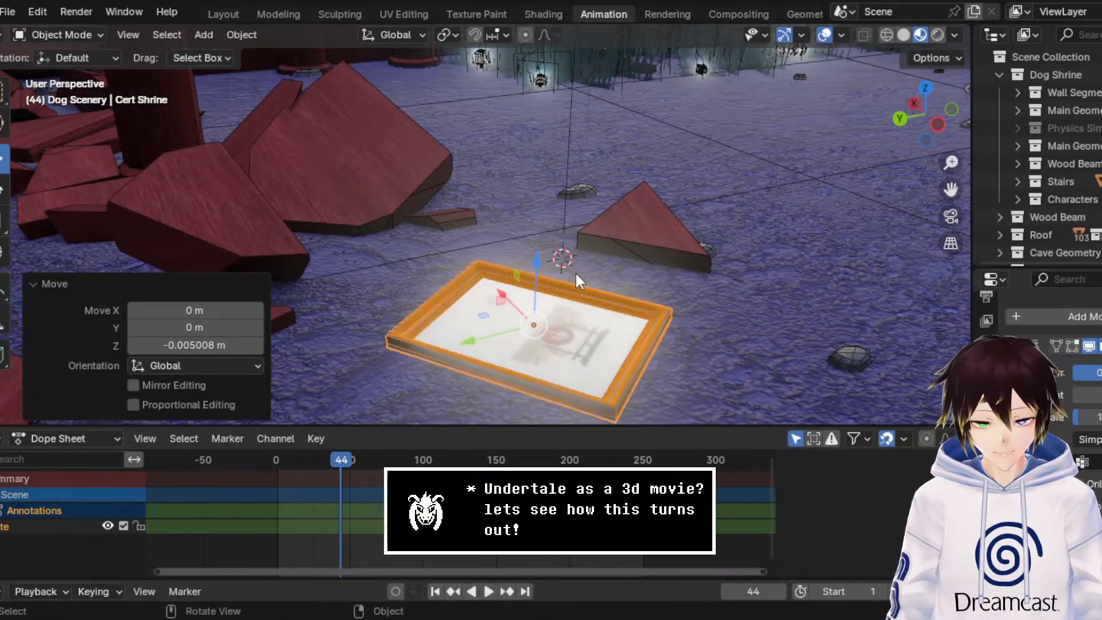
Step: Display the scene in rendered shading and rotate Cert Shrine 161° about the global Z axis
mouse_move(575, 271)
middle_down()
mouse_move(627, 308)
mouse_move(644, 305)
mouse_move(594, 264)
mouse_move(574, 261)
middle_up()
click(2, 191)
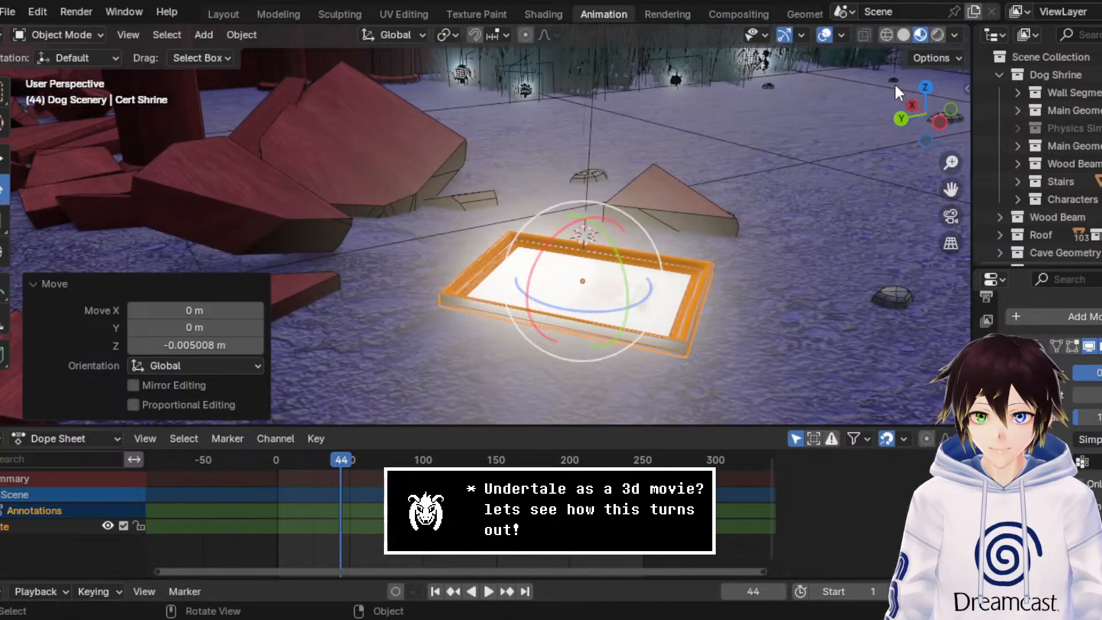
click(937, 36)
mouse_move(605, 311)
mouse_down()
mouse_move(663, 281)
mouse_move(639, 235)
mouse_move(585, 208)
mouse_move(554, 216)
mouse_up()
Step: Hide the viewport overlays and return the scene to material preview shading
click(827, 35)
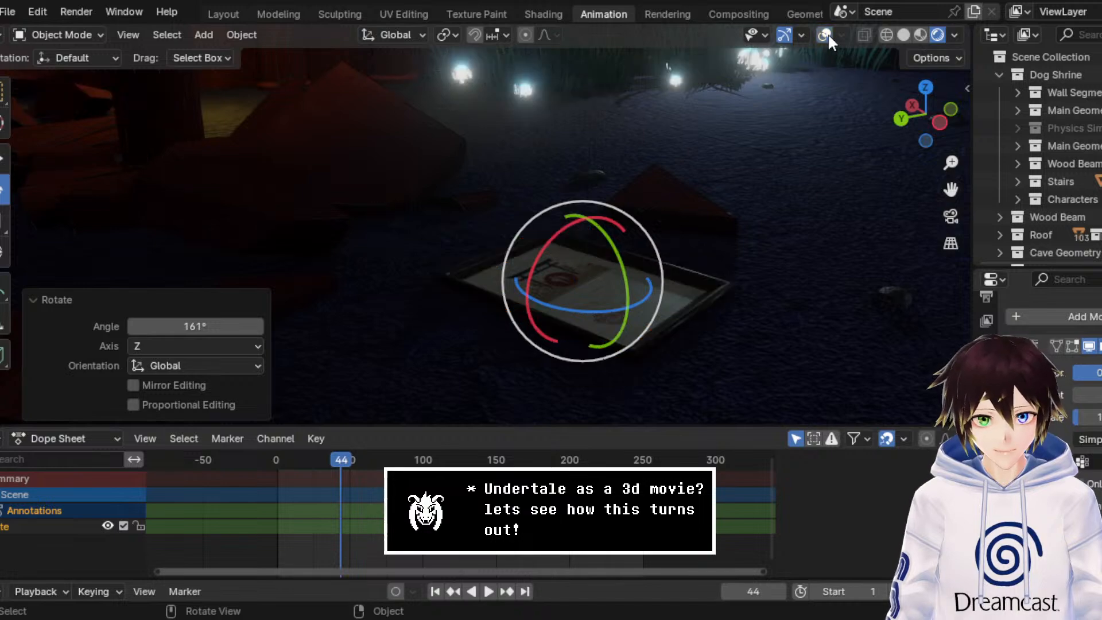
middle_drag(725, 160, 713, 167)
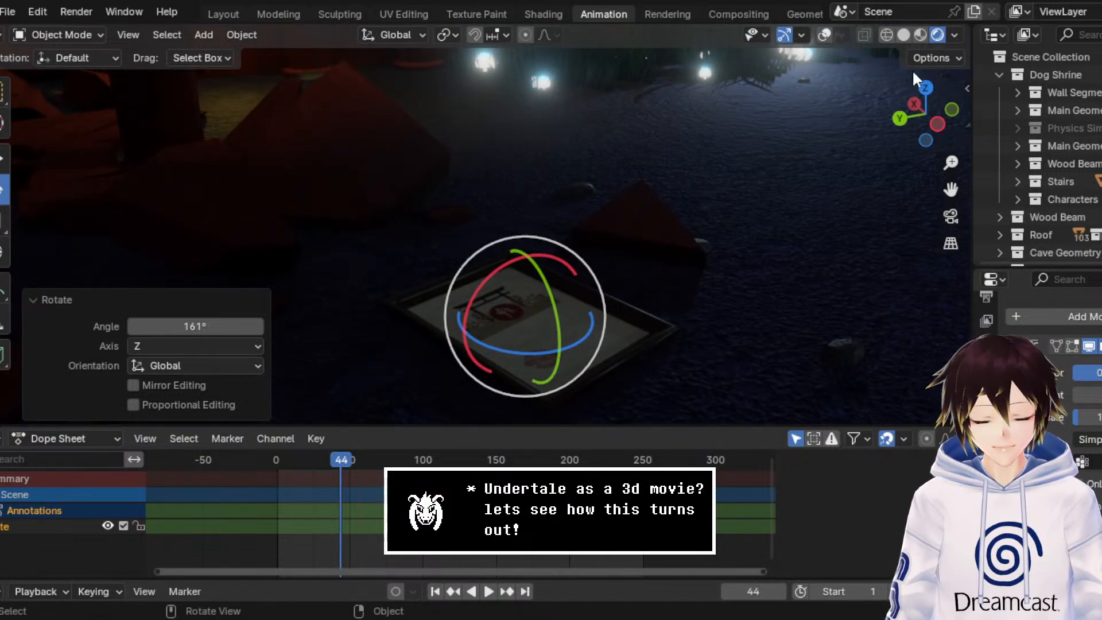
click(920, 36)
Step: Frame the collapsed shrine, the character and the certificate from the front, and save the file
middle_drag(620, 344, 566, 250)
shift+middle_drag(390, 124, 576, 204)
scroll(611, 213, down, 4)
key(ctrl+s)
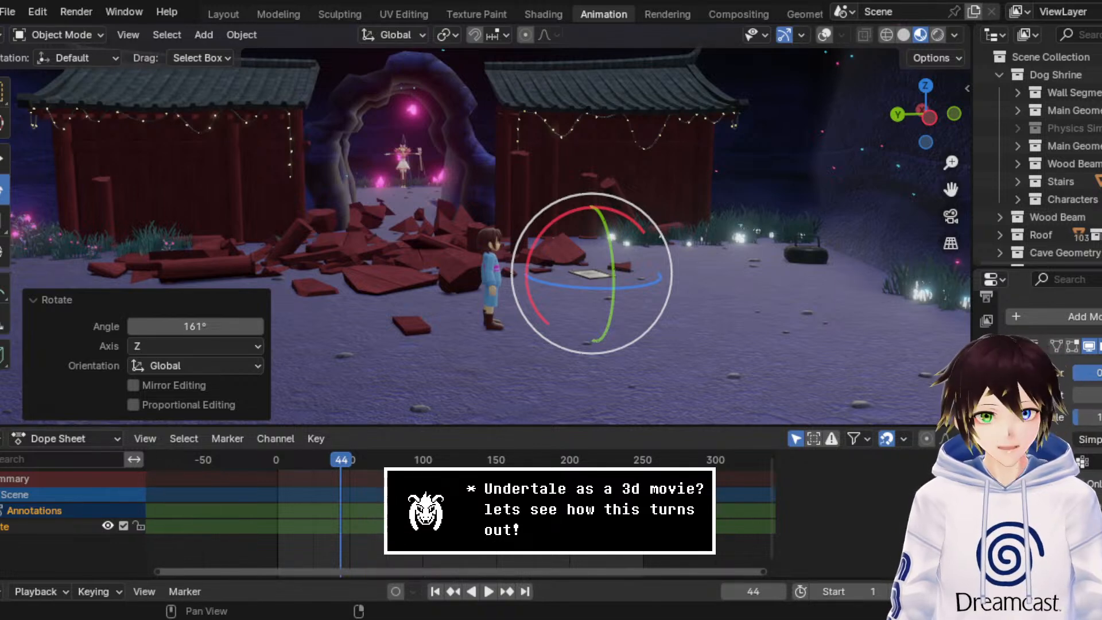
middle_drag(474, 185, 454, 172)
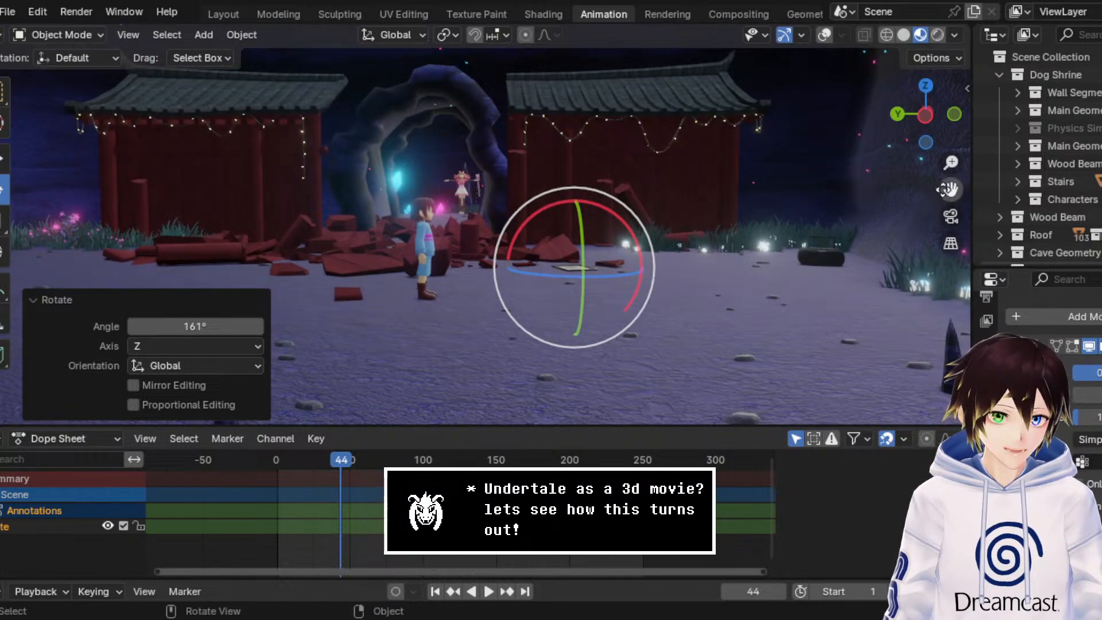
drag(951, 190, 1090, 239)
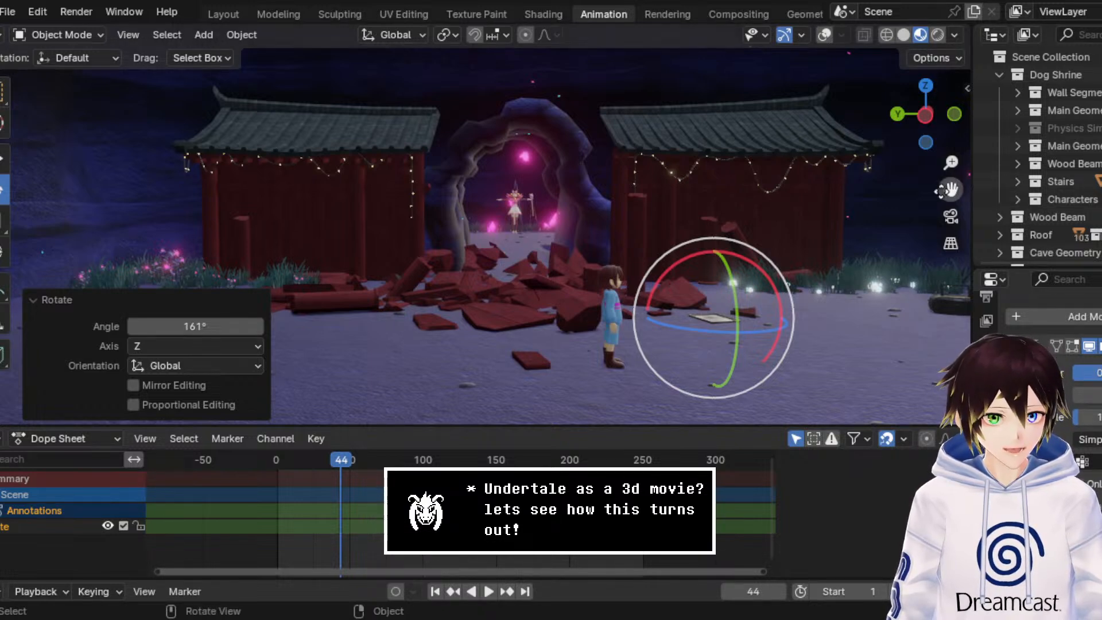
drag(949, 189, 934, 196)
key(ctrl+s)
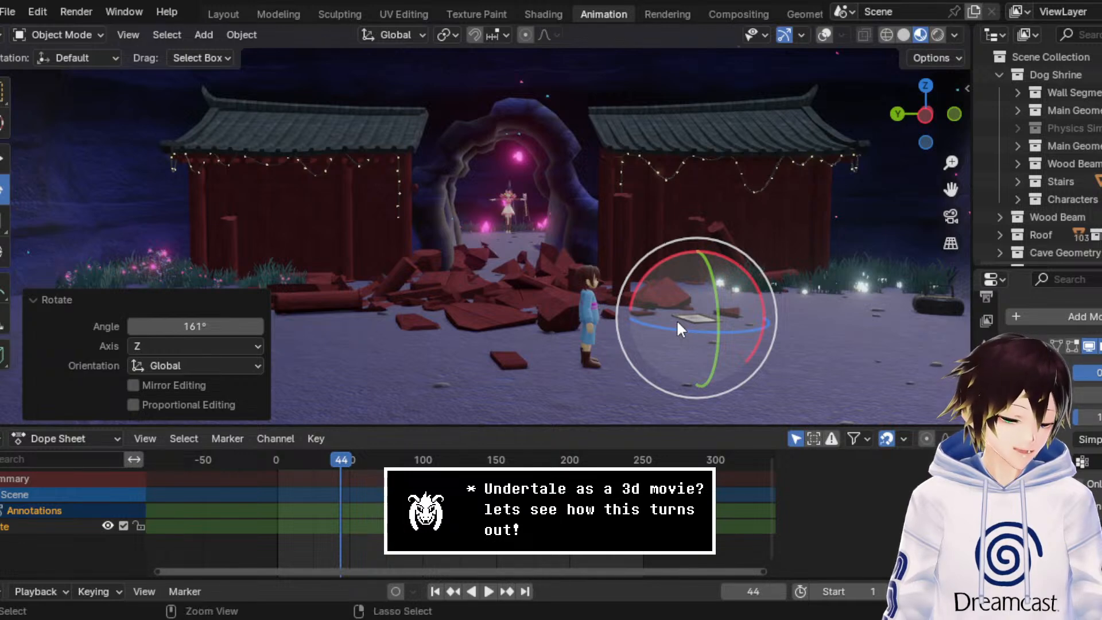
key(ctrl+s)
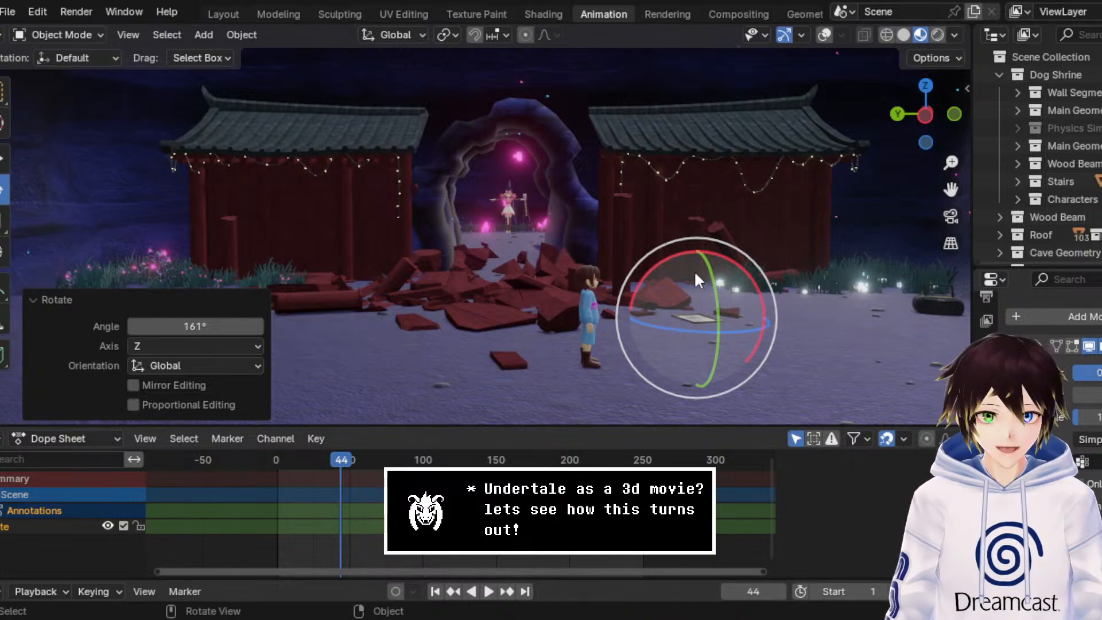
Step: Activate the Select Box tool and collapse the settings of the last Rotate operation
scroll(685, 252, up, 2)
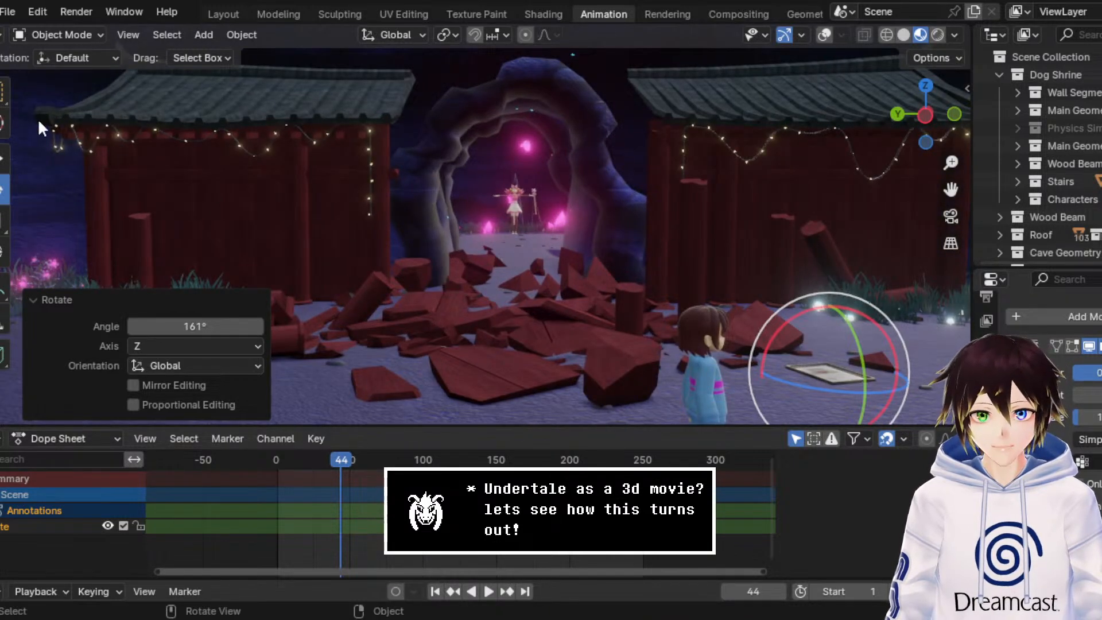
click(5, 93)
middle_drag(564, 223, 569, 260)
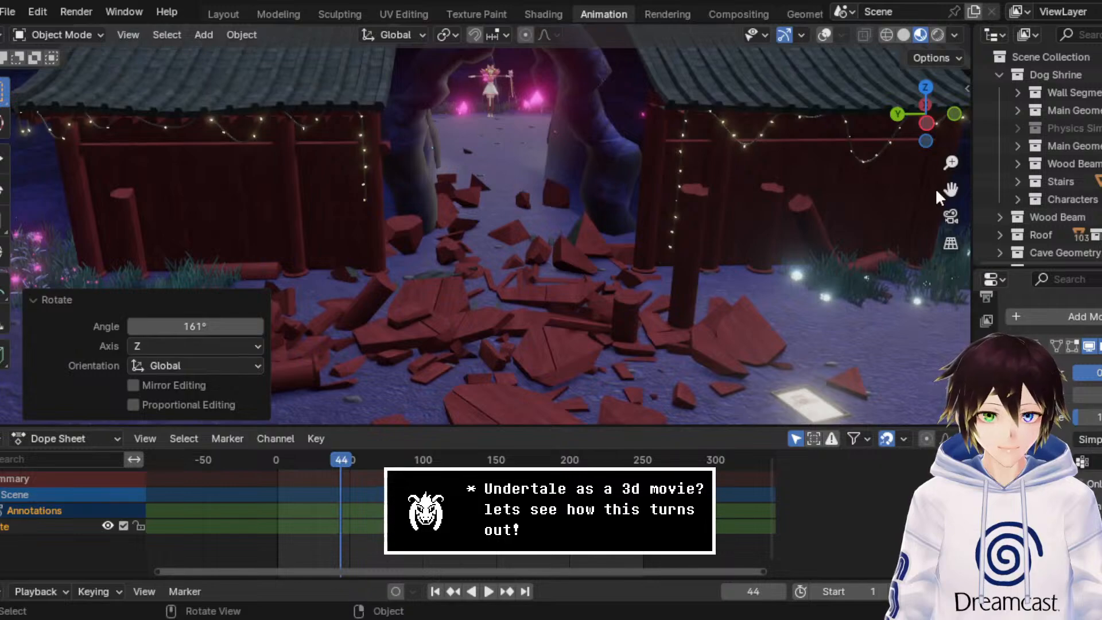
drag(949, 189, 875, 40)
scroll(621, 234, down, 9)
scroll(617, 235, up, 3)
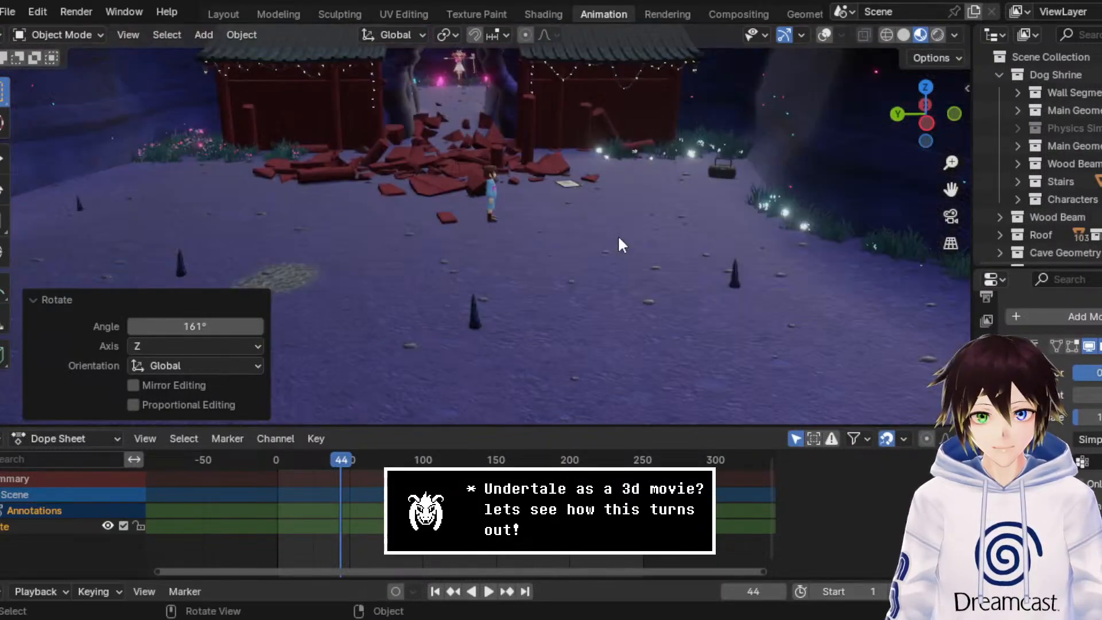
scroll(618, 237, down, 5)
mouse_move(619, 237)
middle_down()
mouse_move(602, 239)
mouse_move(611, 230)
middle_up()
scroll(602, 241, up, 6)
drag(950, 189, 919, 208)
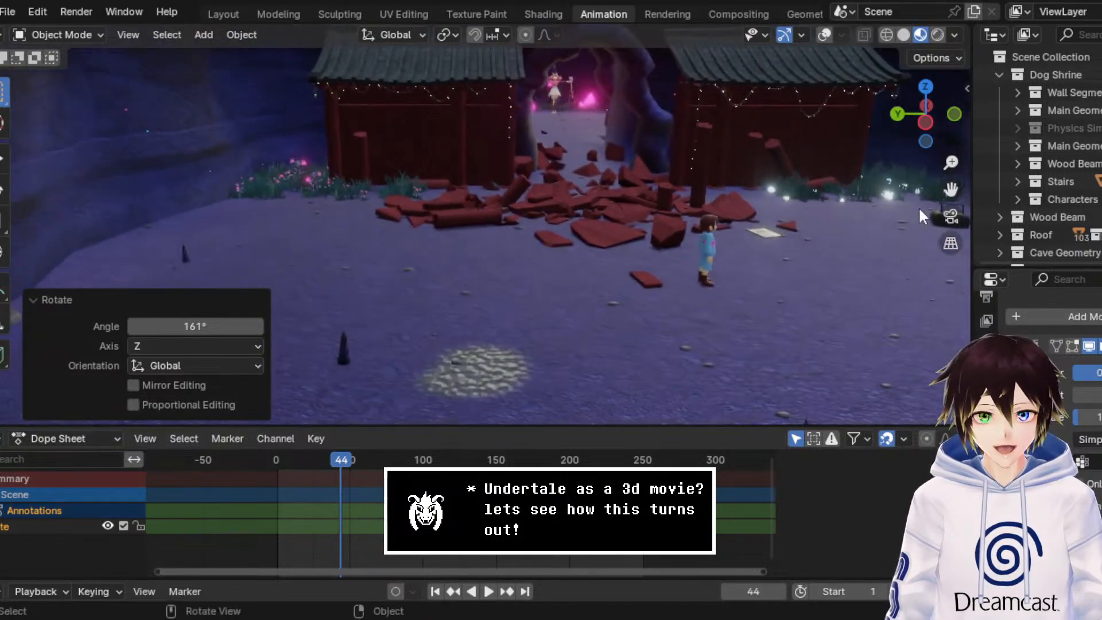
click(87, 302)
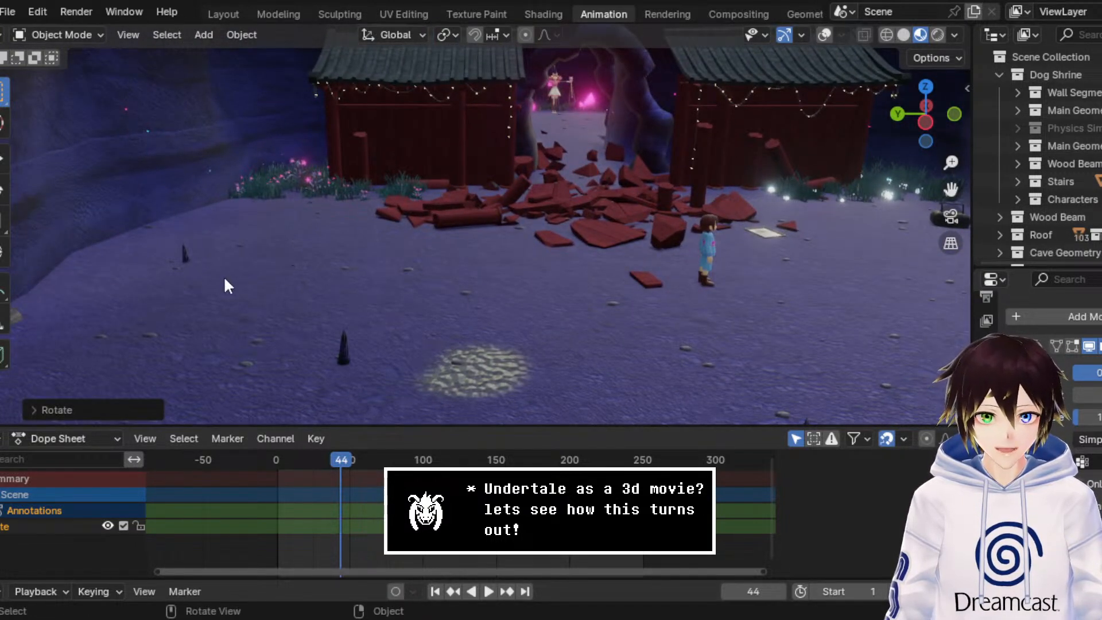
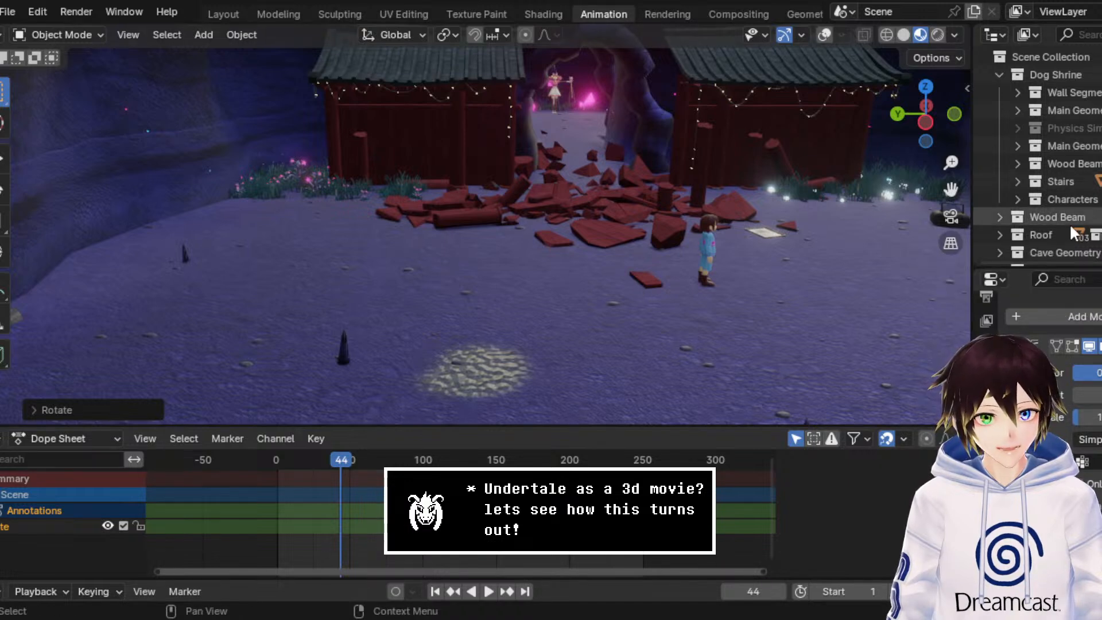
Step: Collapse the Certificate collection and add a new collection inside Dog Scenery
scroll(1055, 218, down, 5)
click(1045, 215)
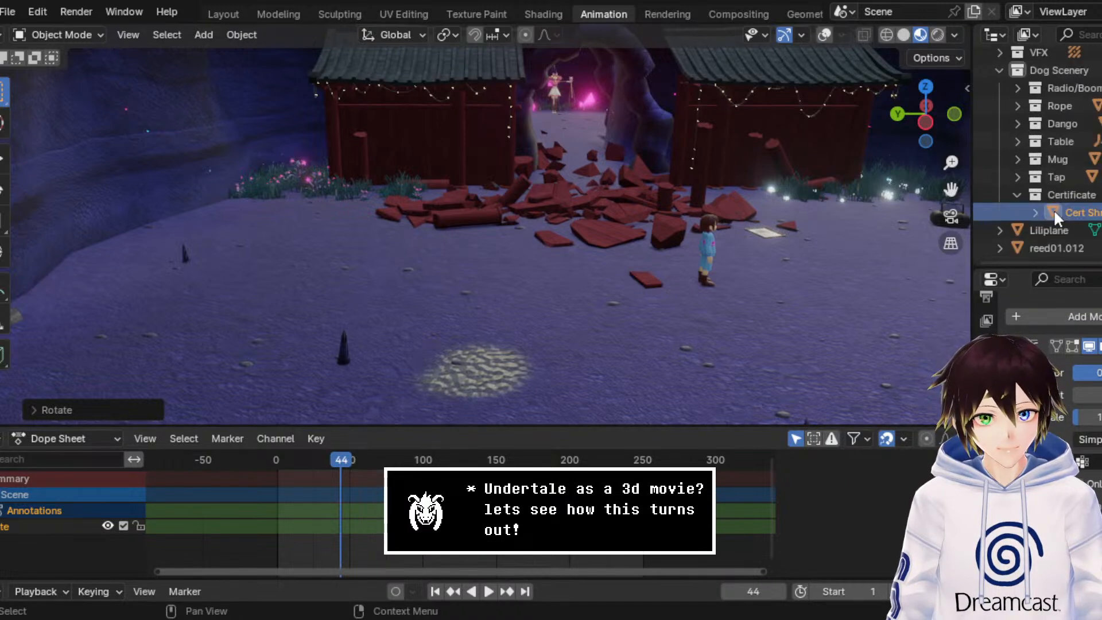
click(1065, 69)
click(1017, 194)
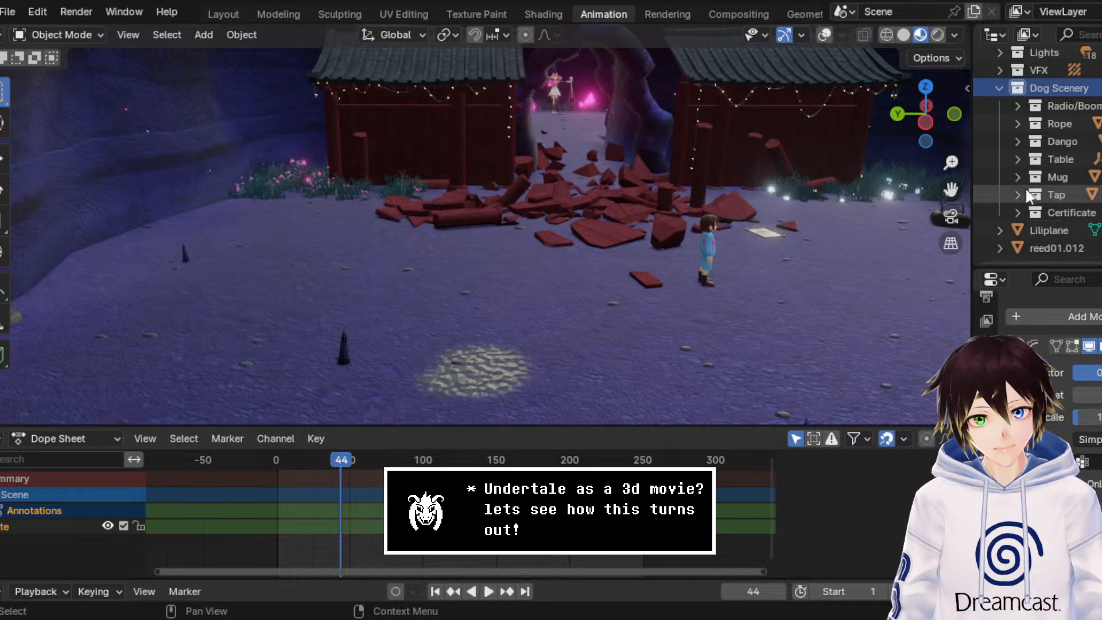
right_click(1078, 88)
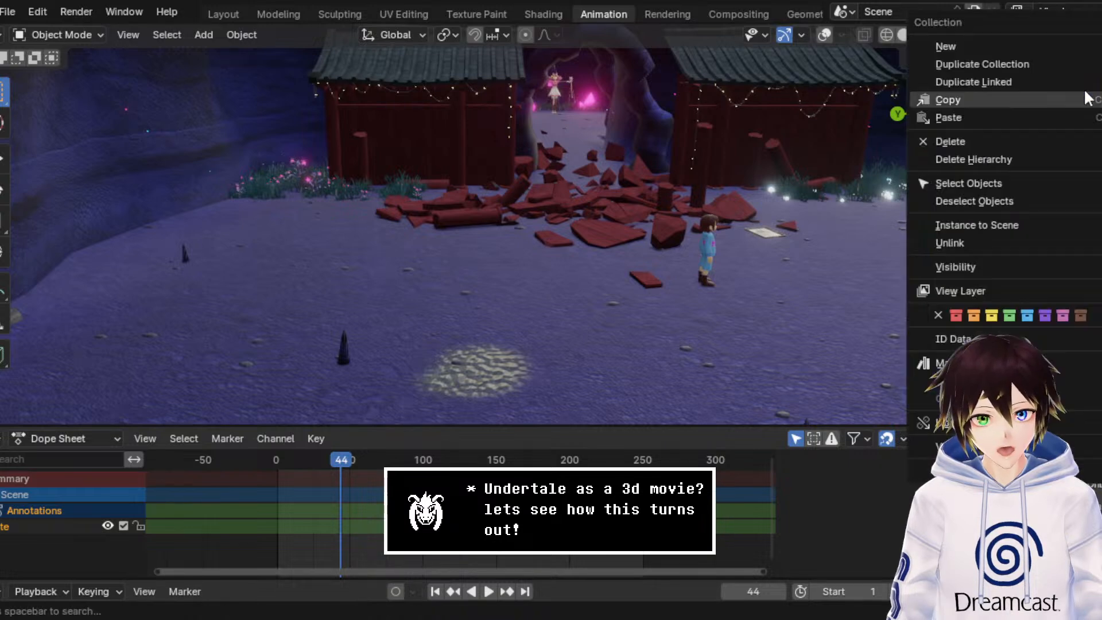
click(982, 46)
Step: Rename the new collection under Dog Scenery as Blues Reference
scroll(1064, 155, down, 1)
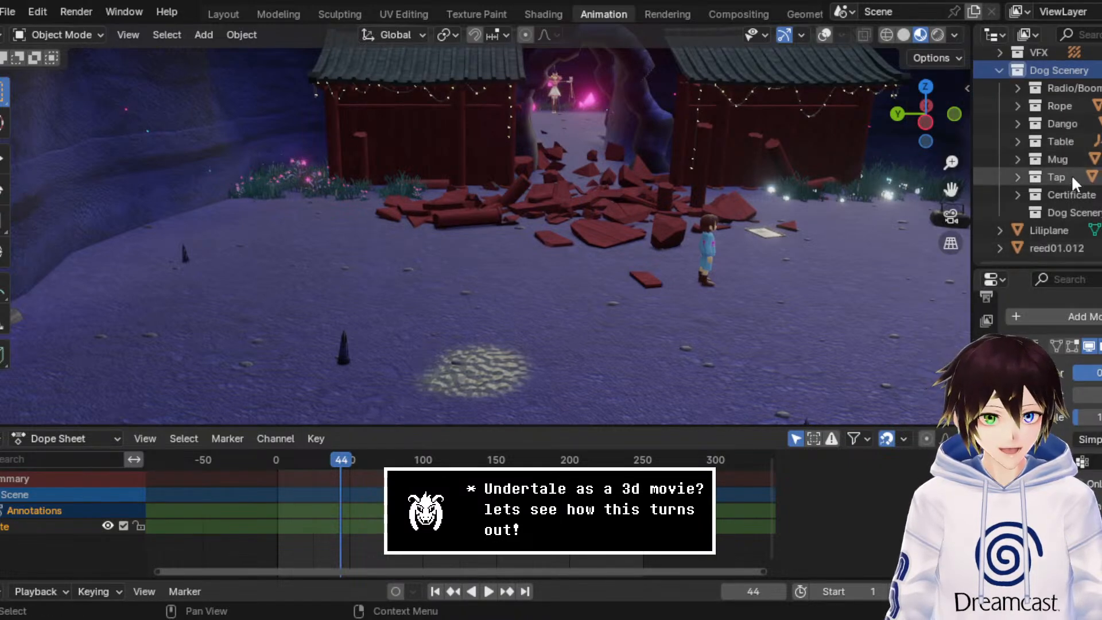
double_click(1078, 211)
text(B)
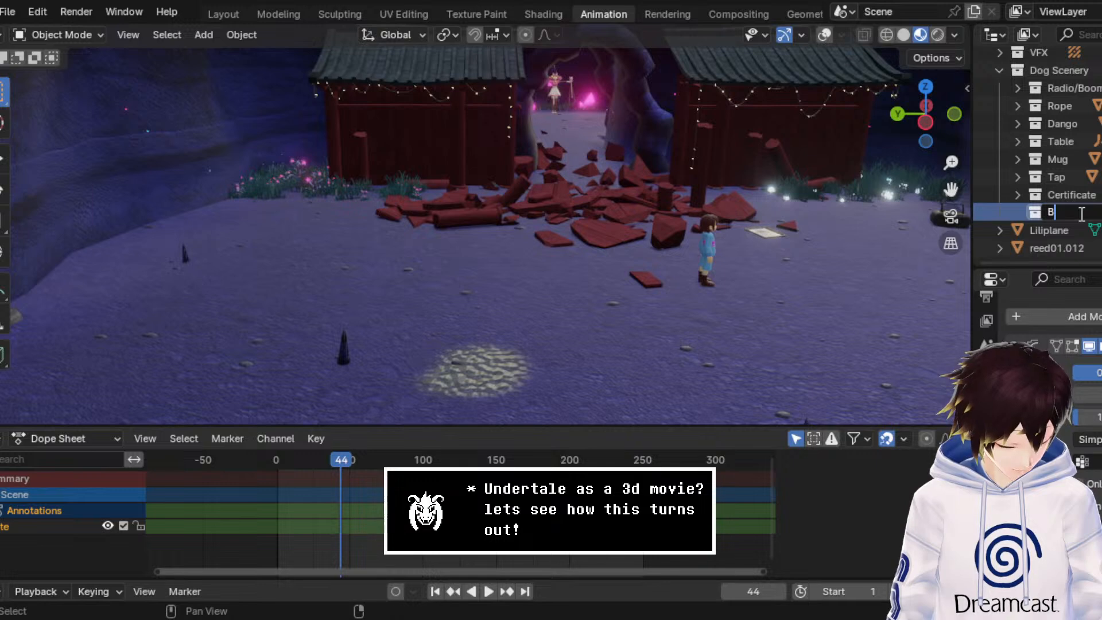
text(lues Reference)
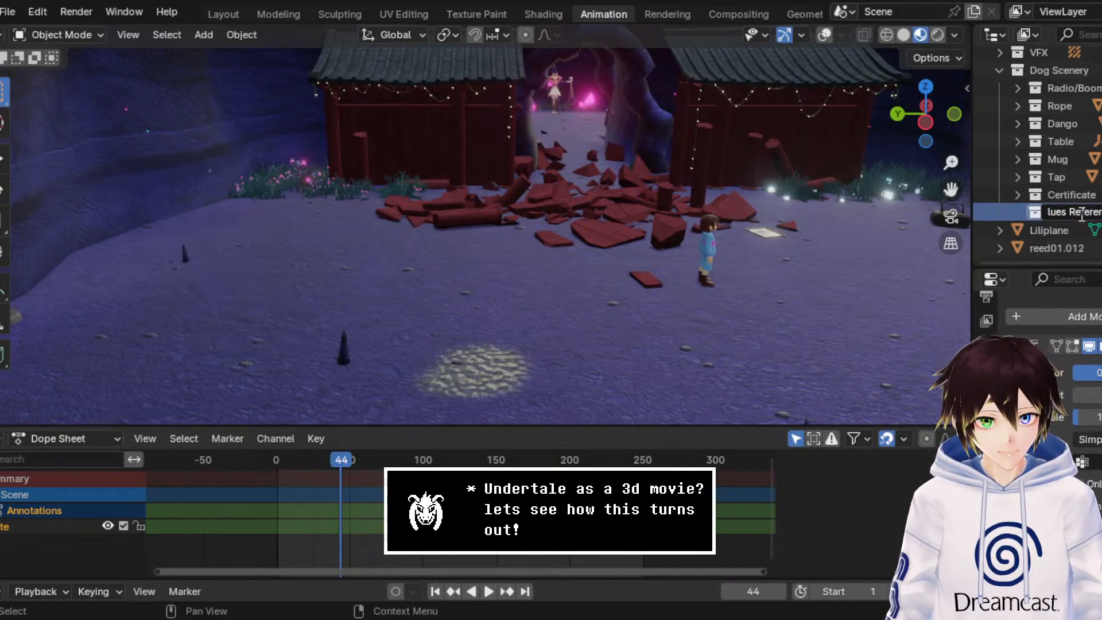
key(Return)
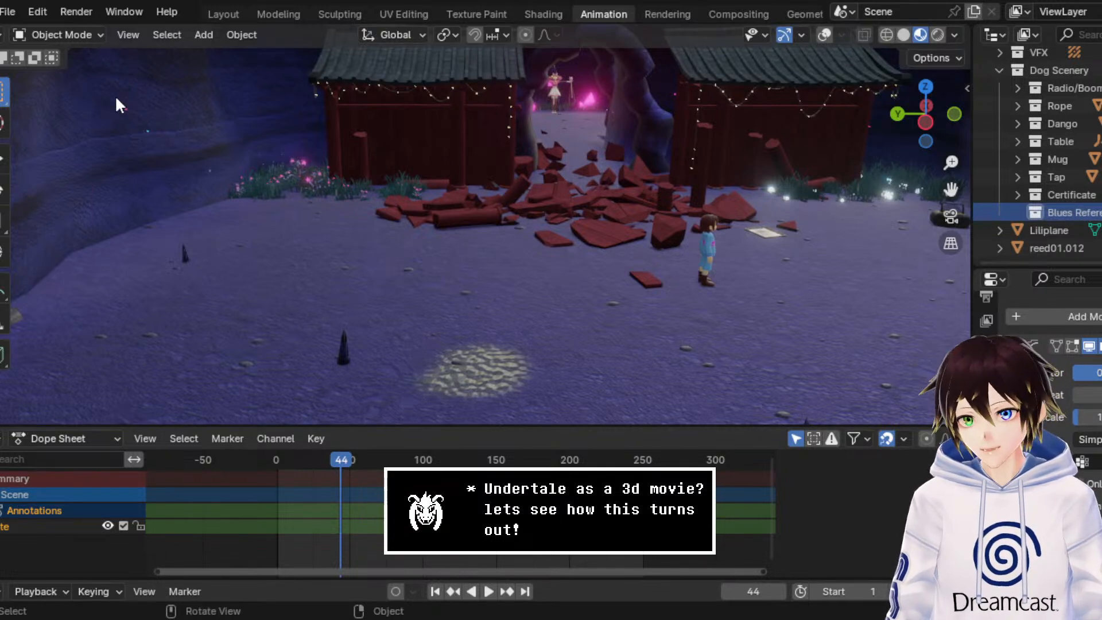
Step: Add a mesh plane to the Blues Reference collection and rename it Blues reference
click(195, 32)
mouse_move(216, 52)
click(416, 53)
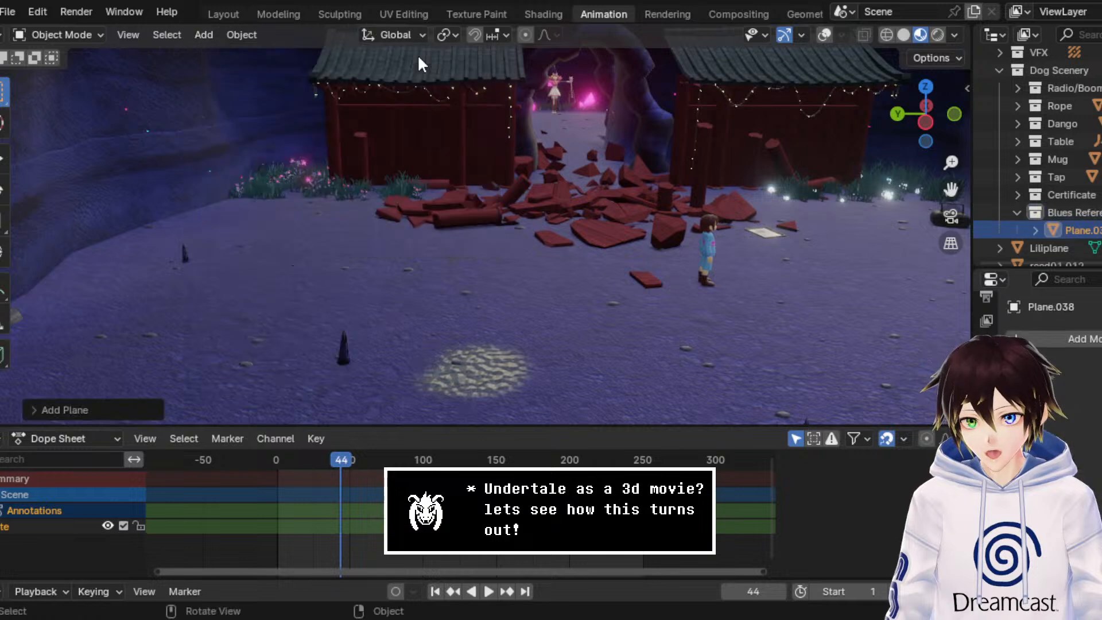
click(926, 86)
click(886, 34)
double_click(1081, 230)
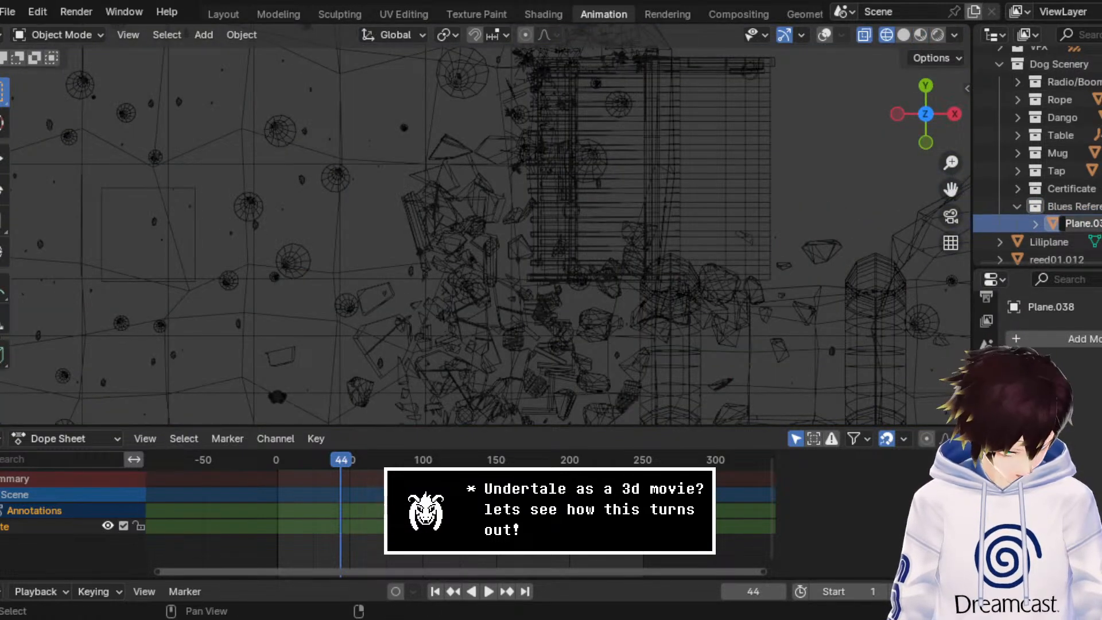
text(Blues reference)
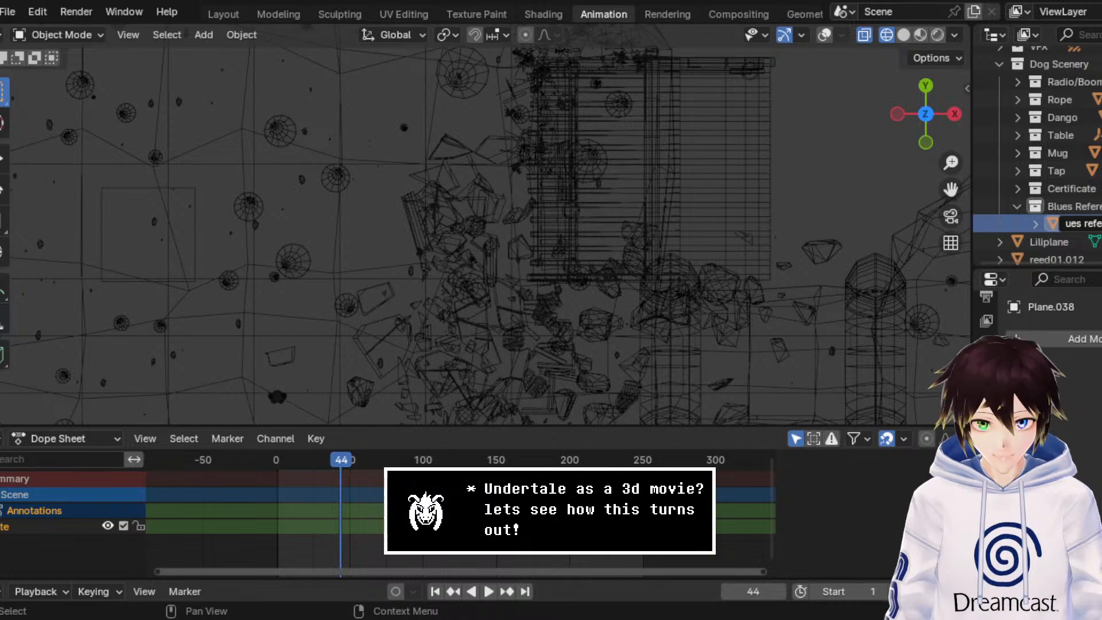
key(Return)
Step: In the top wireframe view, move the Blues reference plane horizontally away from the shrine toward the far side of the cave
scroll(519, 109, down, 6)
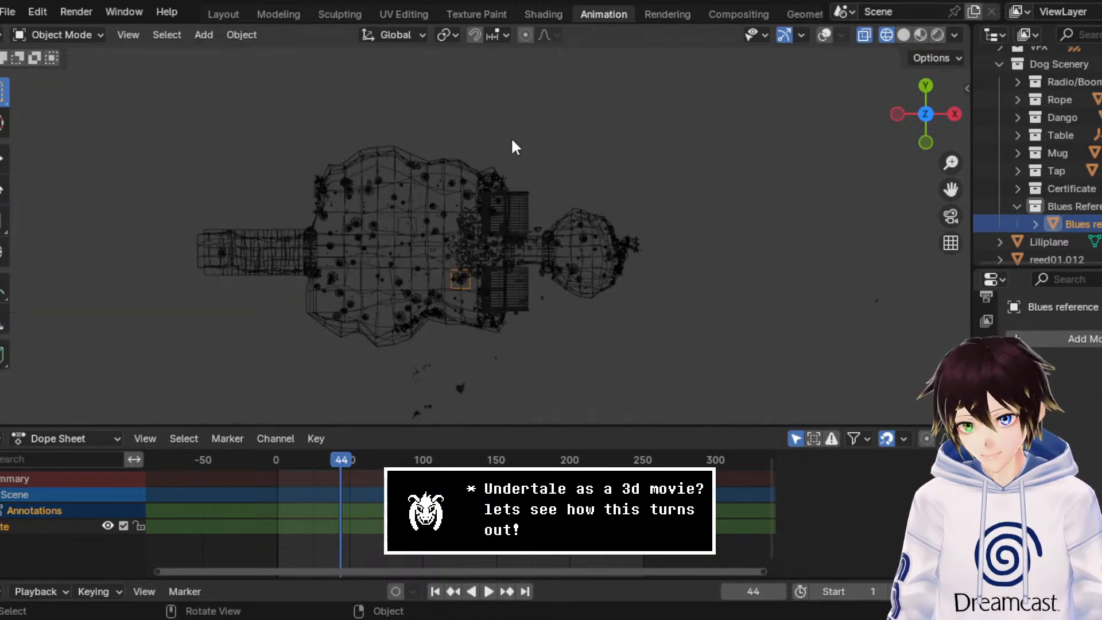
scroll(212, 221, up, 3)
click(4, 158)
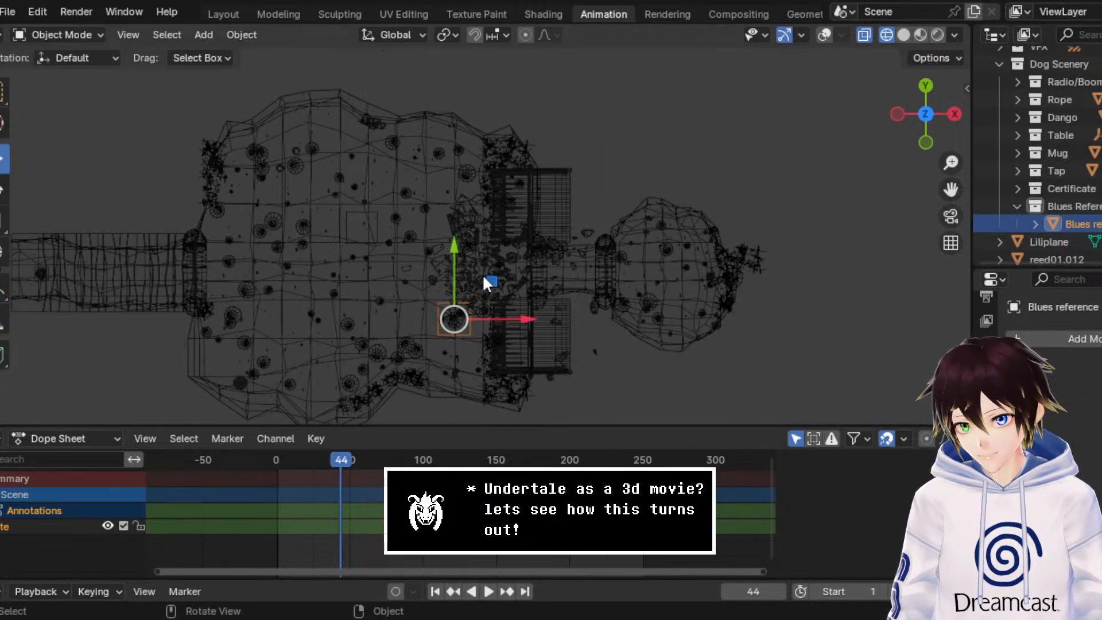
drag(483, 275, 327, 145)
middle_drag(328, 145, 407, 187)
Step: Display the scene in material preview and raise the plane along Z above the cave floor beside the rope coils
click(920, 35)
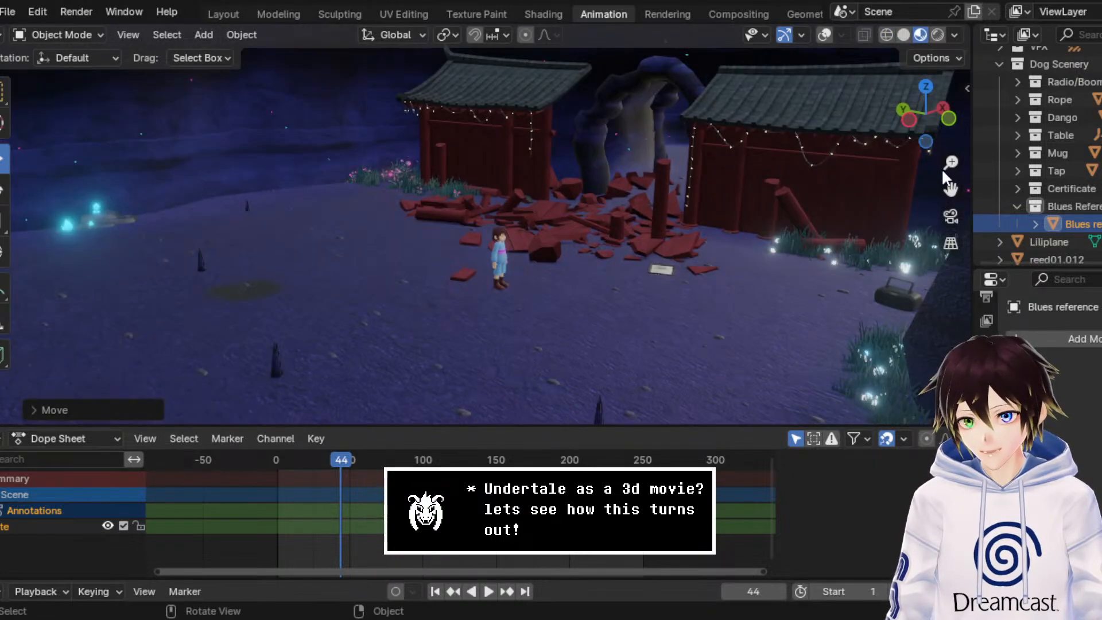
mouse_move(950, 190)
mouse_down()
mouse_move(993, 126)
mouse_move(975, 194)
mouse_up()
scroll(584, 246, down, 3)
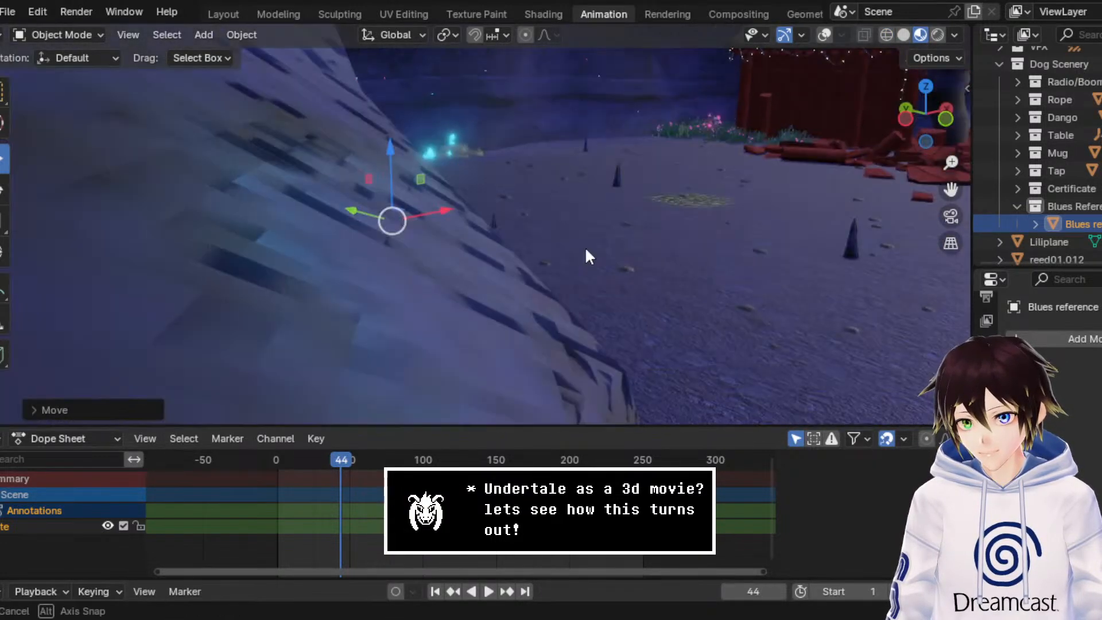
scroll(584, 246, up, 4)
drag(373, 172, 373, 139)
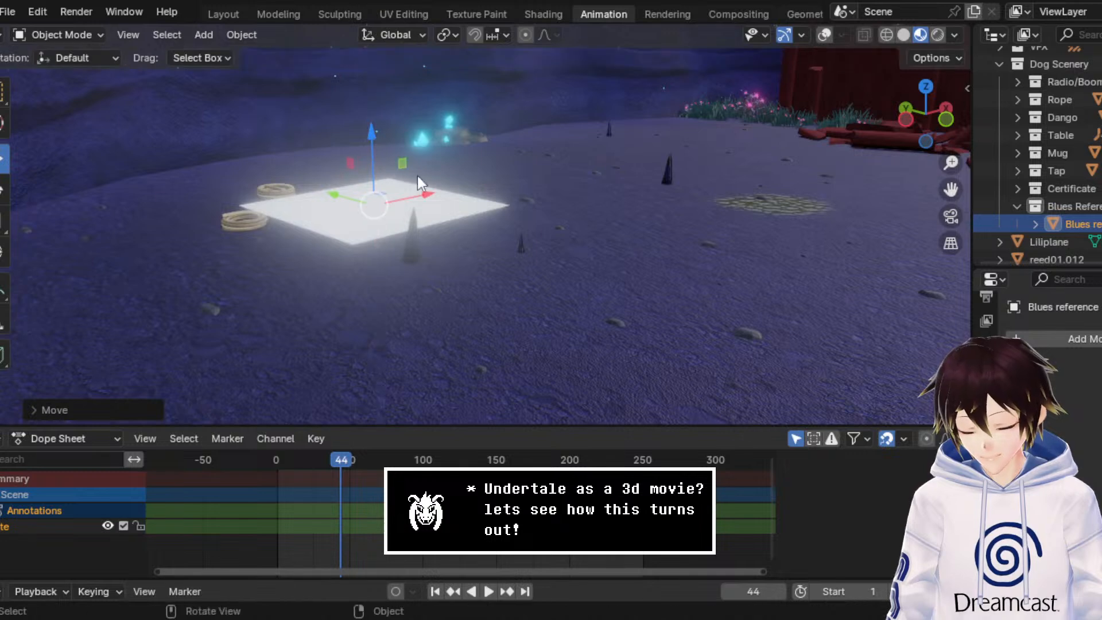
Step: Give the plane a new material named Blues Clues
click(985, 562)
click(1074, 414)
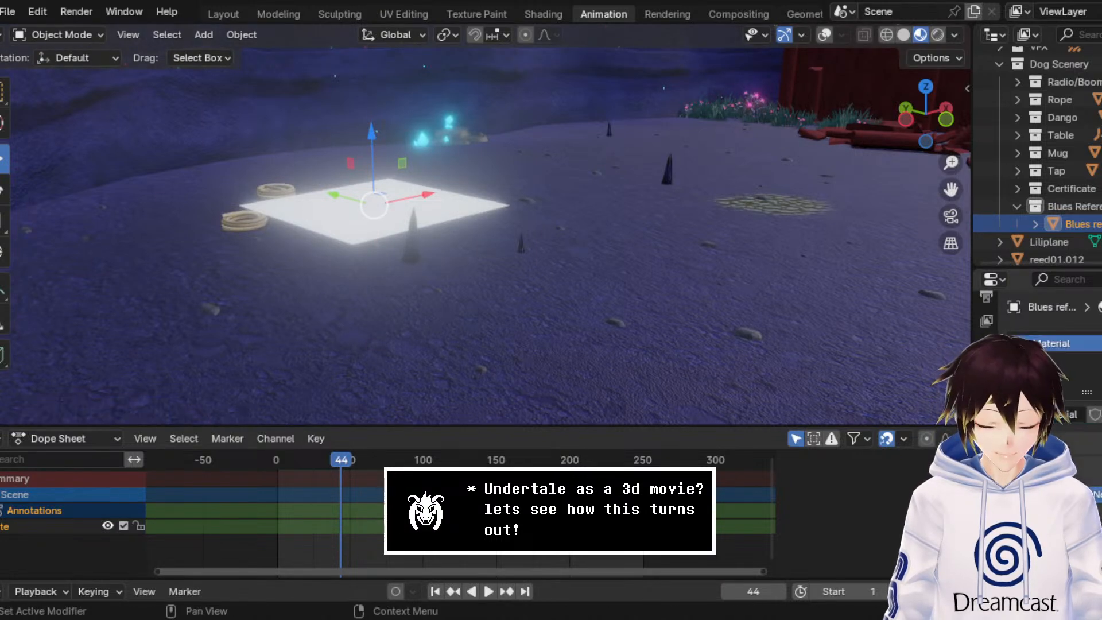
click(1073, 420)
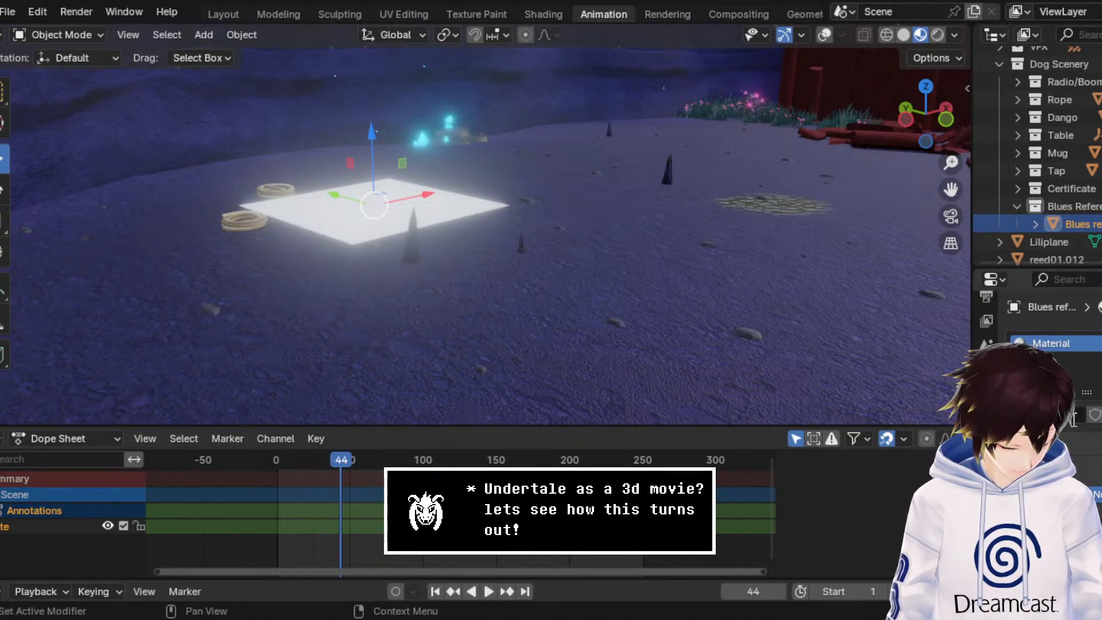
text(Blues Clues)
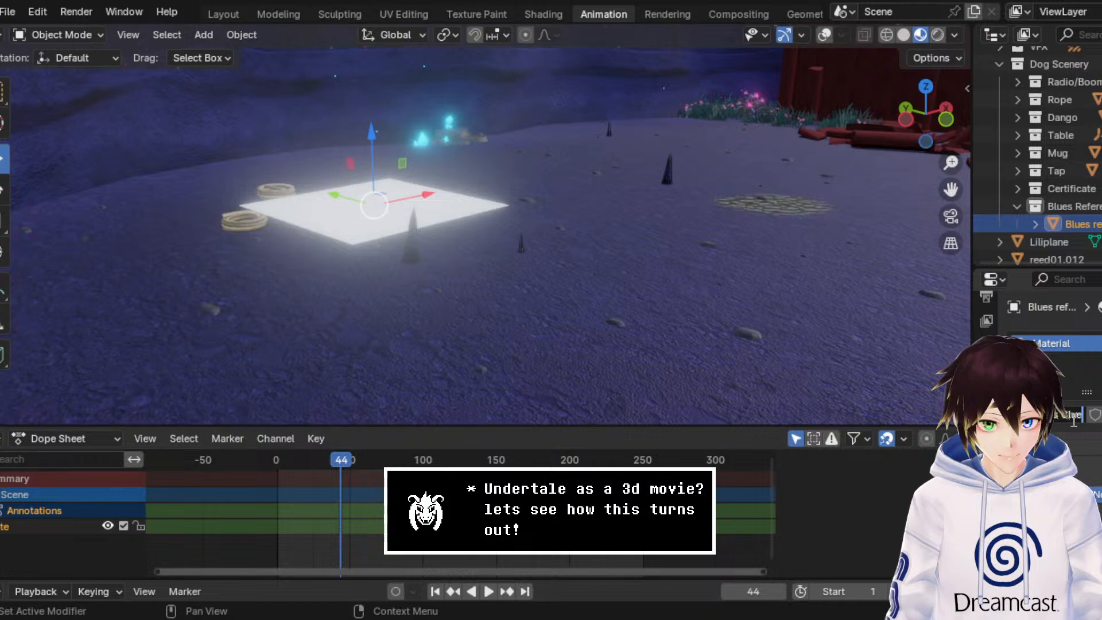
key(Return)
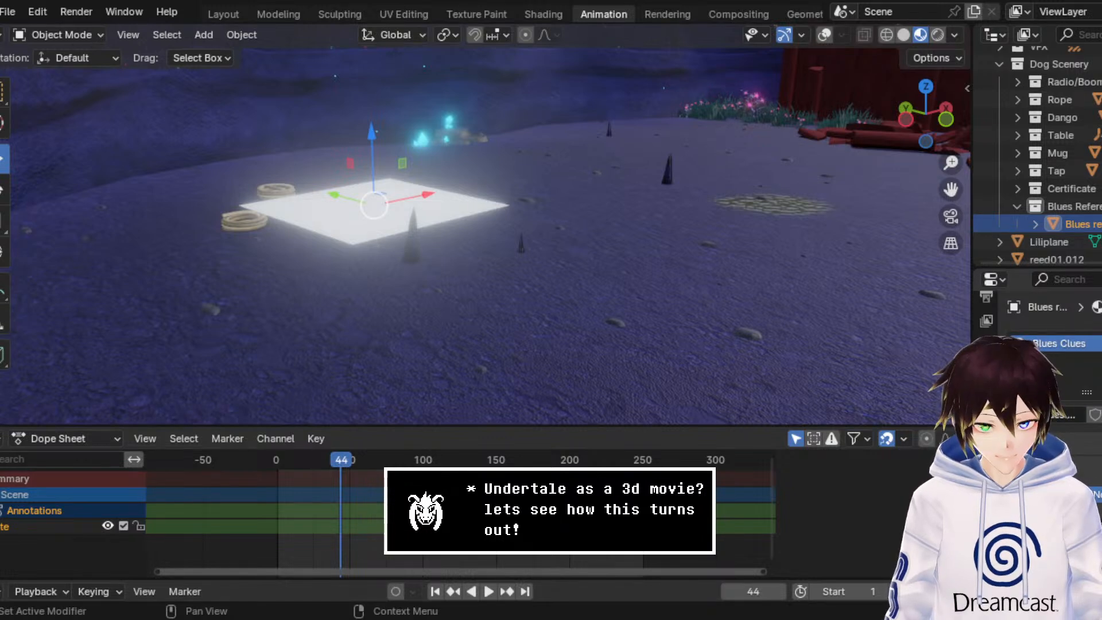
Step: Feed the Blues Clues material's color from an Image Texture using the blue paw-print image with red crosses
click(1090, 545)
click(1073, 557)
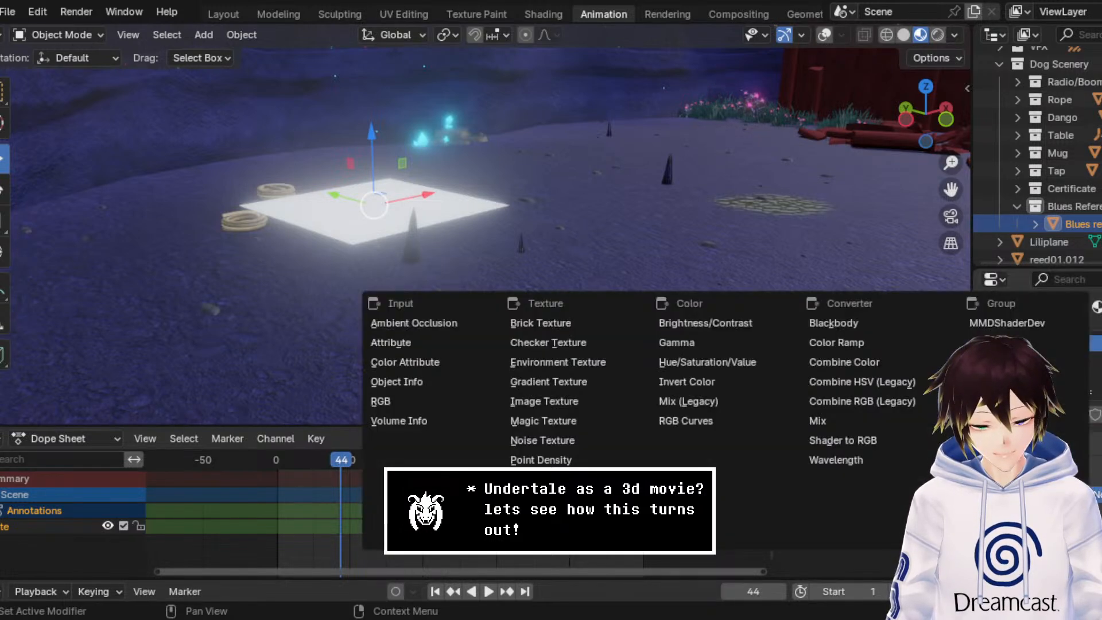
click(584, 397)
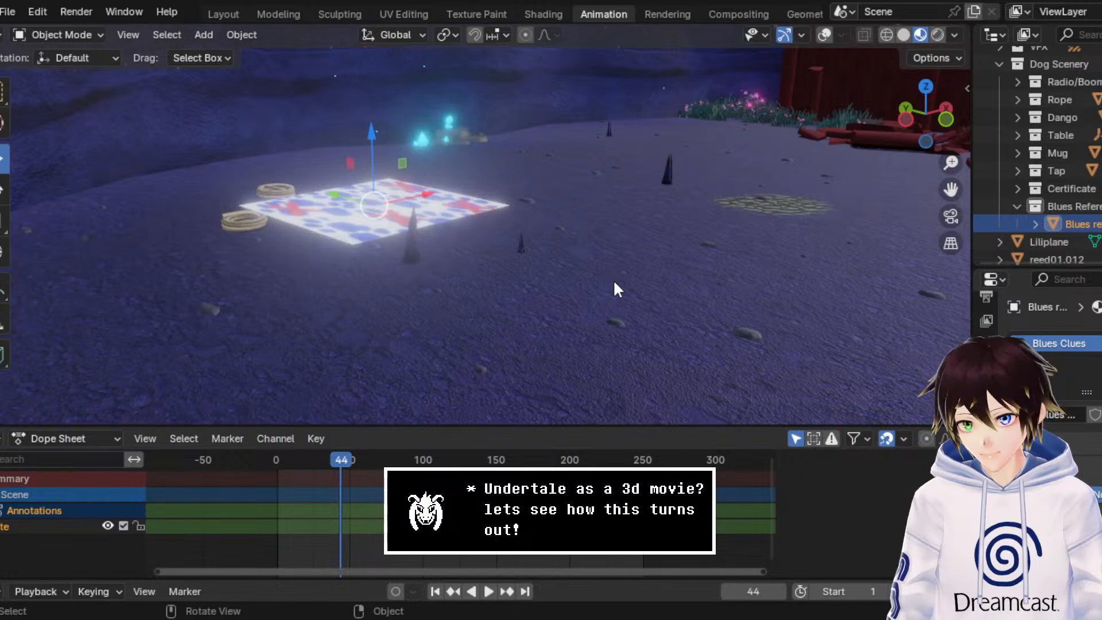
Step: Scale the paw-print plane to about half its depth along global Y, then scale it down uniformly
middle_drag(615, 287, 487, 251)
drag(951, 190, 516, 86)
middle_drag(677, 183, 577, 212)
scroll(577, 212, up, 4)
scroll(479, 285, down, 3)
key(s)
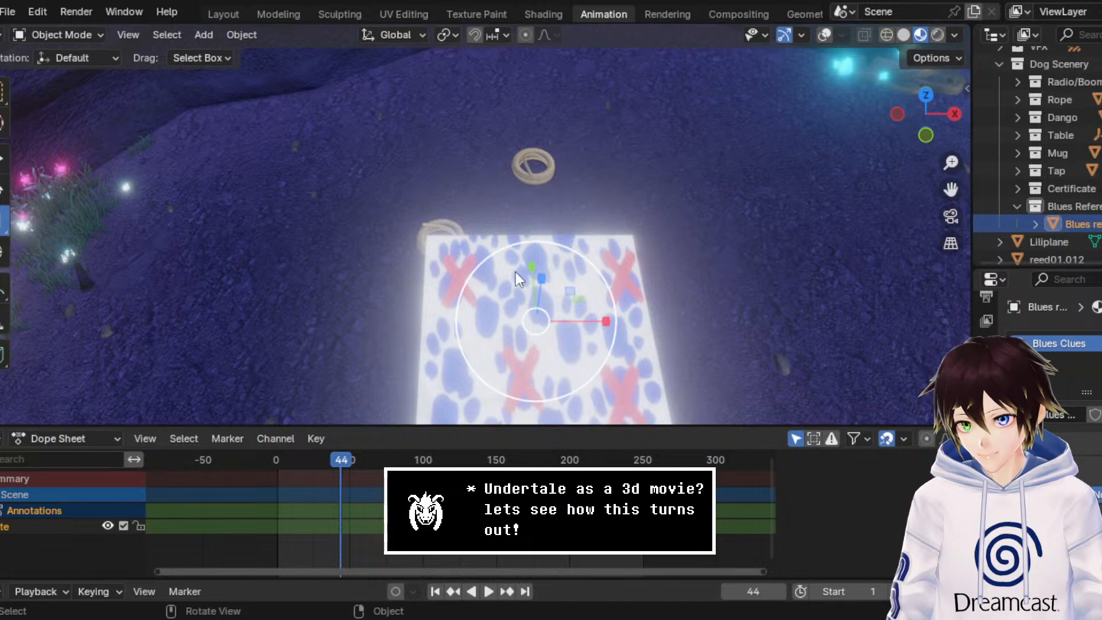
key(y)
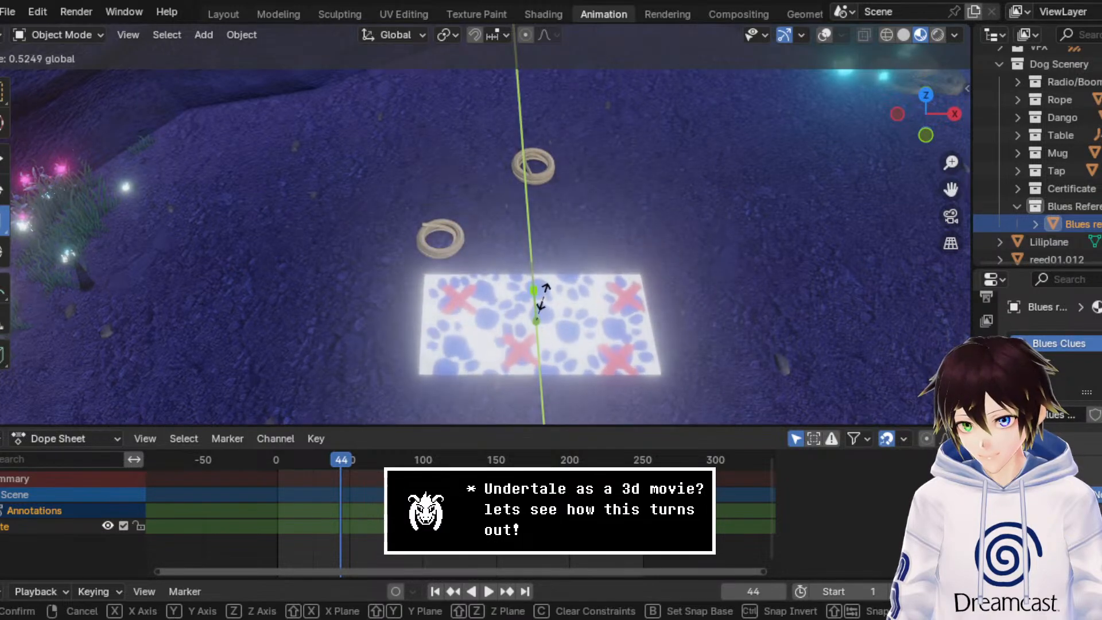
click(590, 302)
key(s)
click(579, 298)
Step: Lower the paw-print plane along Z toward the ground and move it along X away from the ropes toward the glowing flowers
middle_drag(580, 300, 605, 266)
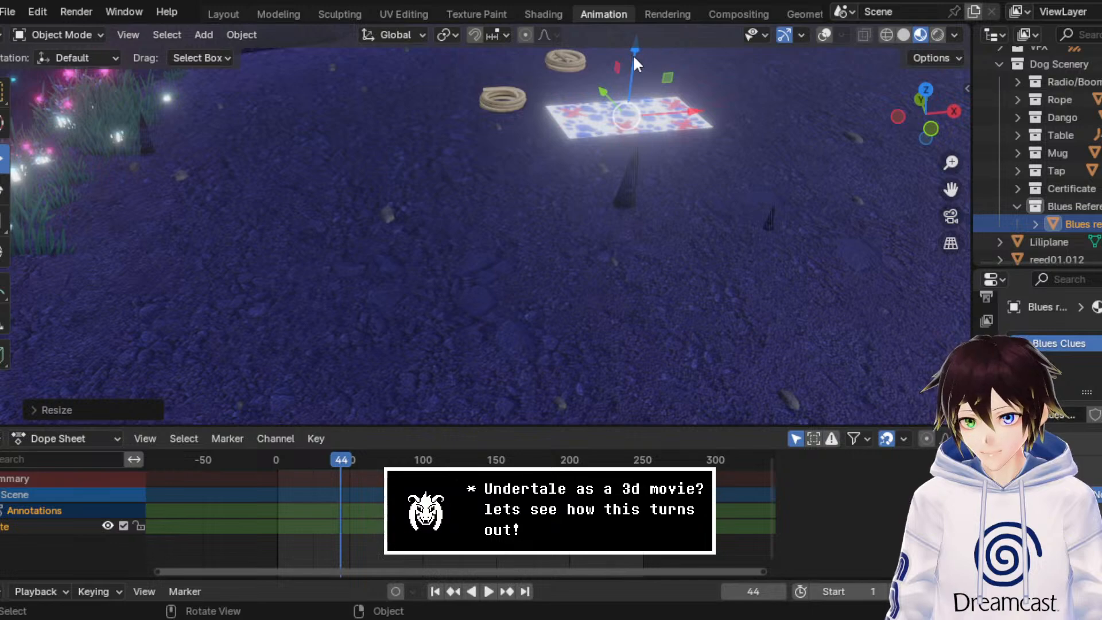
key(g)
key(z)
click(639, 88)
key(g)
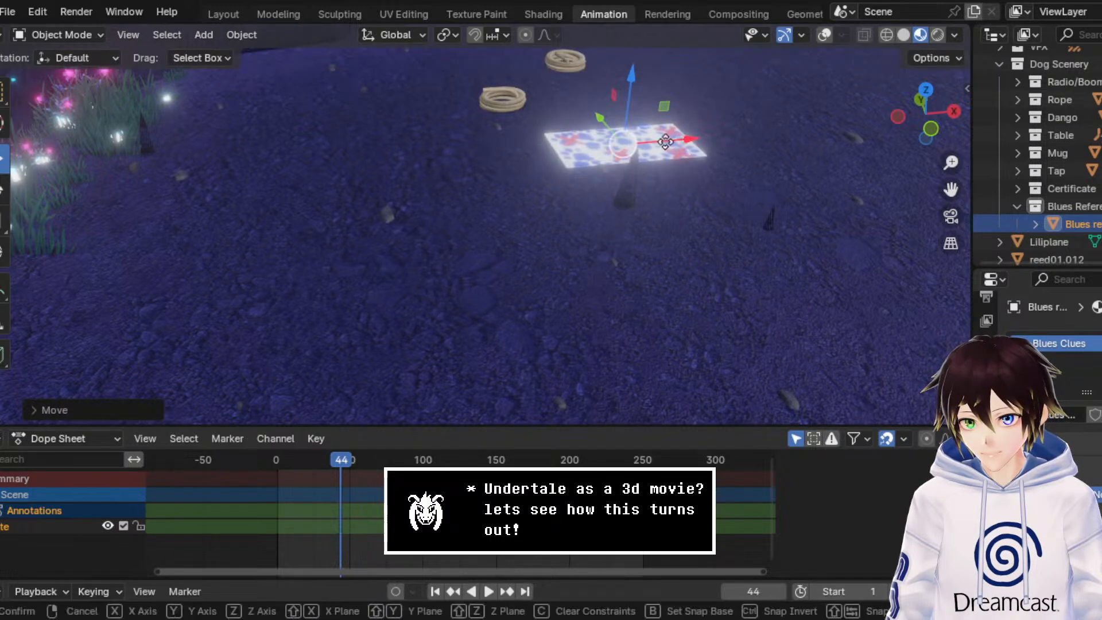
key(x)
click(302, 140)
drag(301, 141, 284, 284)
middle_drag(284, 285, 309, 281)
Step: Rotate the paw-print plane about the global Z axis and shift it slightly along Y on the ground near the flowers
click(4, 193)
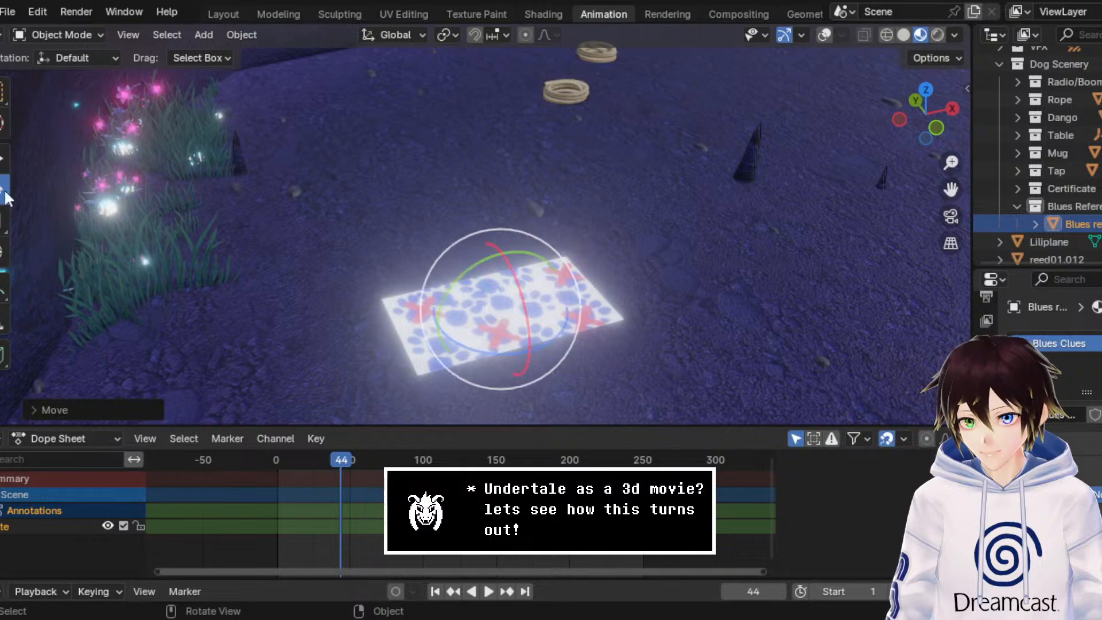
drag(554, 333, 493, 344)
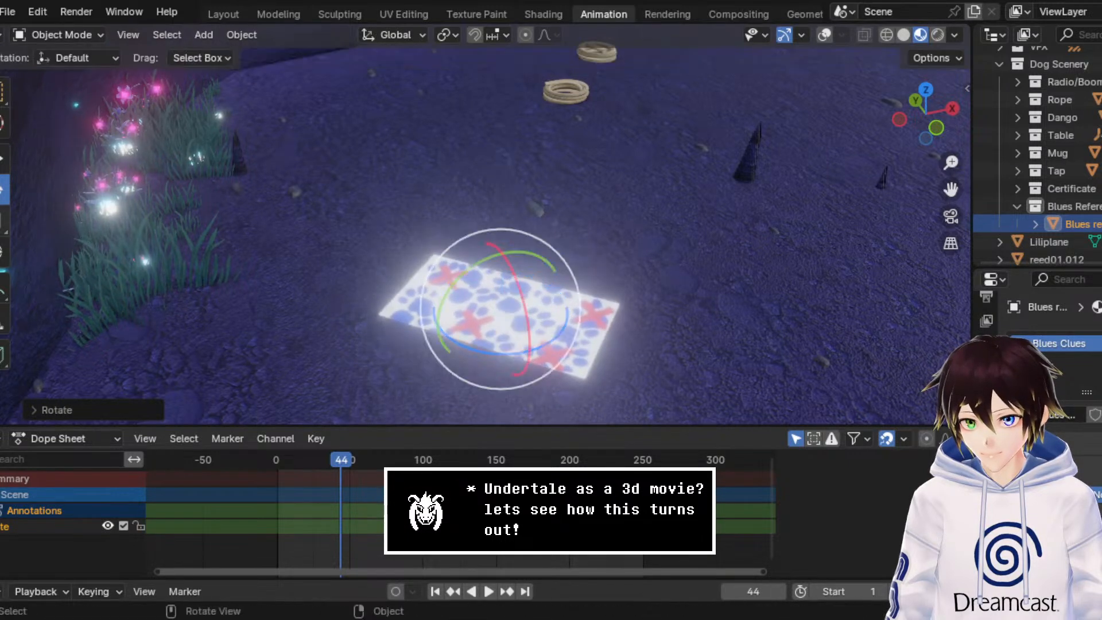
click(4, 158)
drag(474, 277, 455, 260)
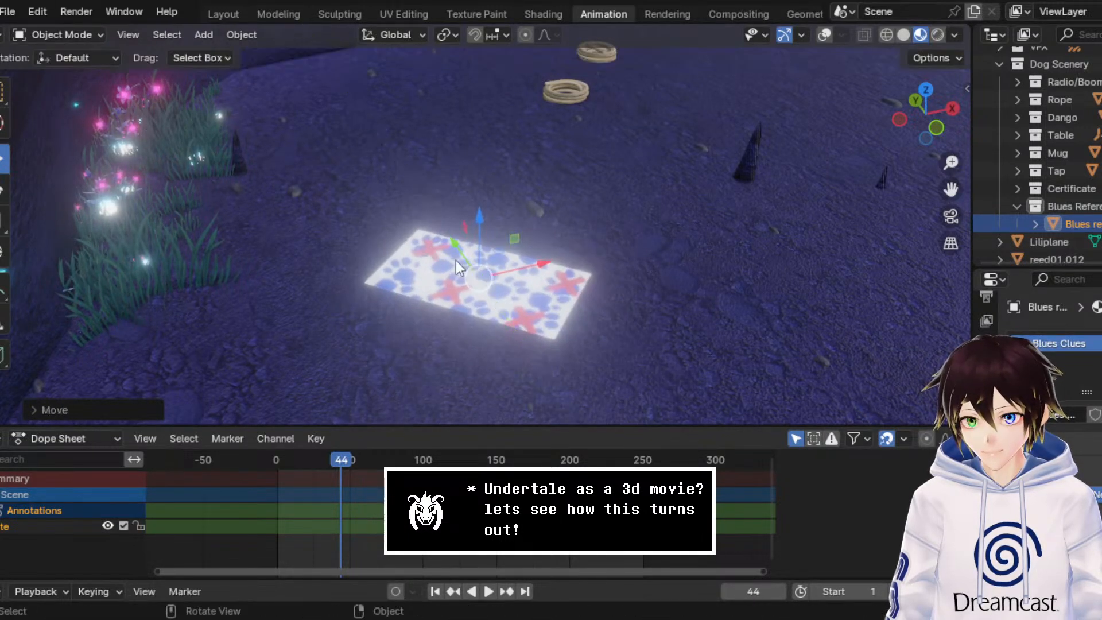
Step: Display the scene in rendered shading and frame the paw-print plane up close to check how it sits on the ground
click(936, 38)
middle_drag(712, 161, 719, 157)
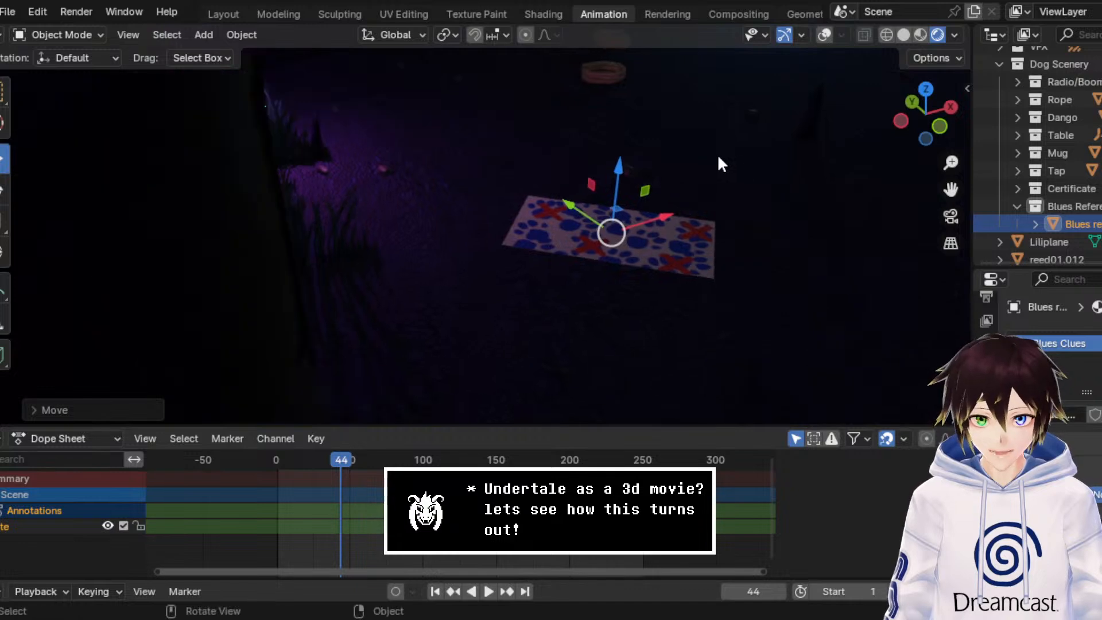
drag(939, 191, 864, 208)
scroll(846, 229, up, 8)
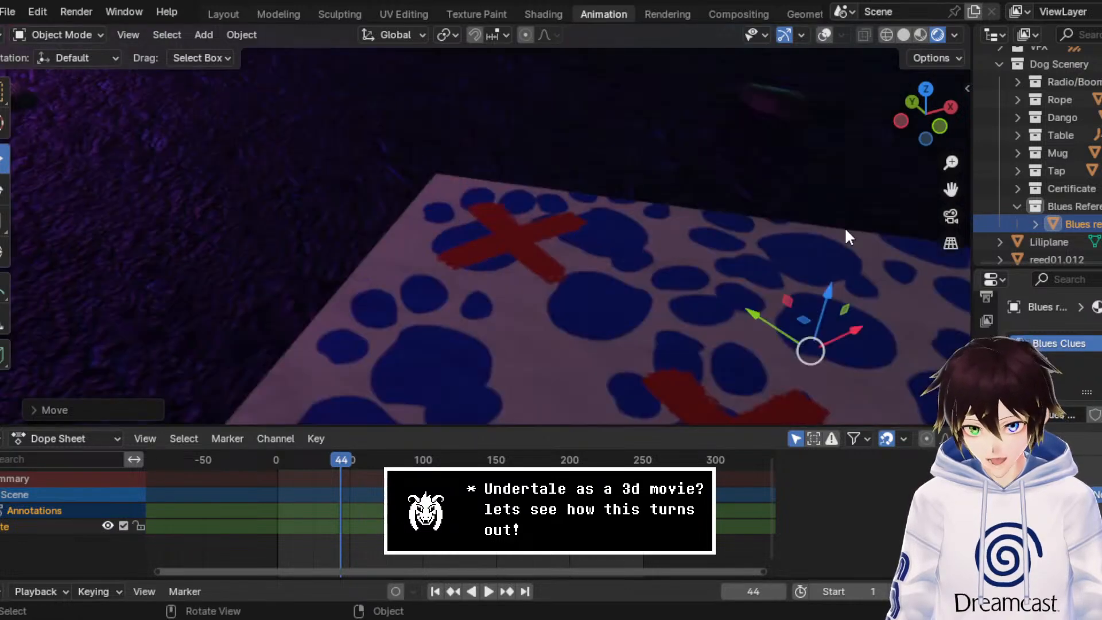
drag(951, 189, 648, 114)
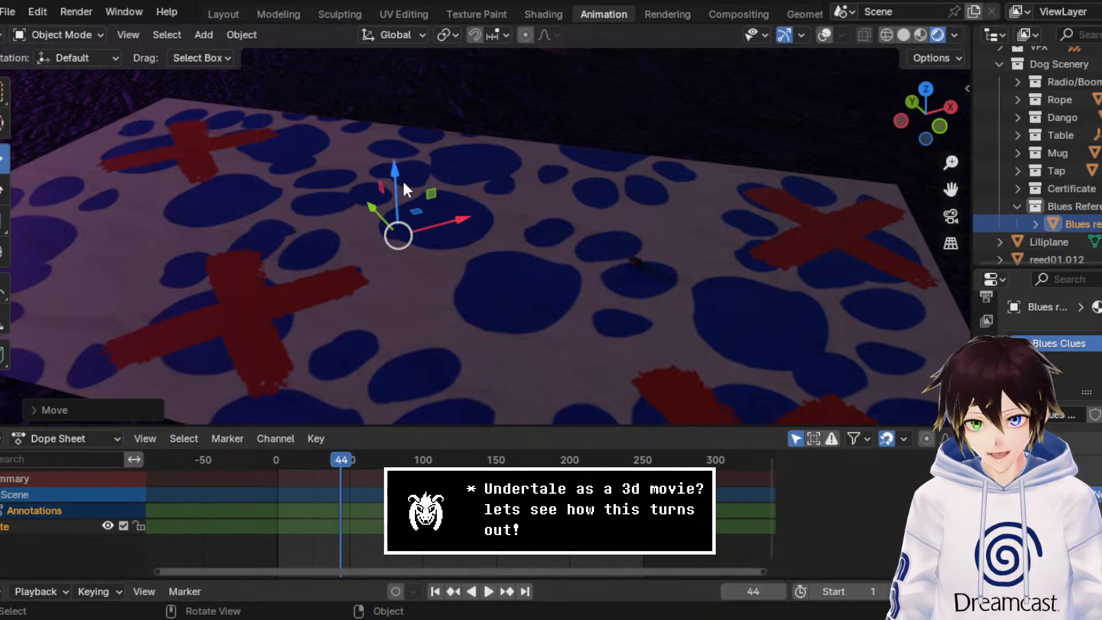
drag(394, 177, 448, 202)
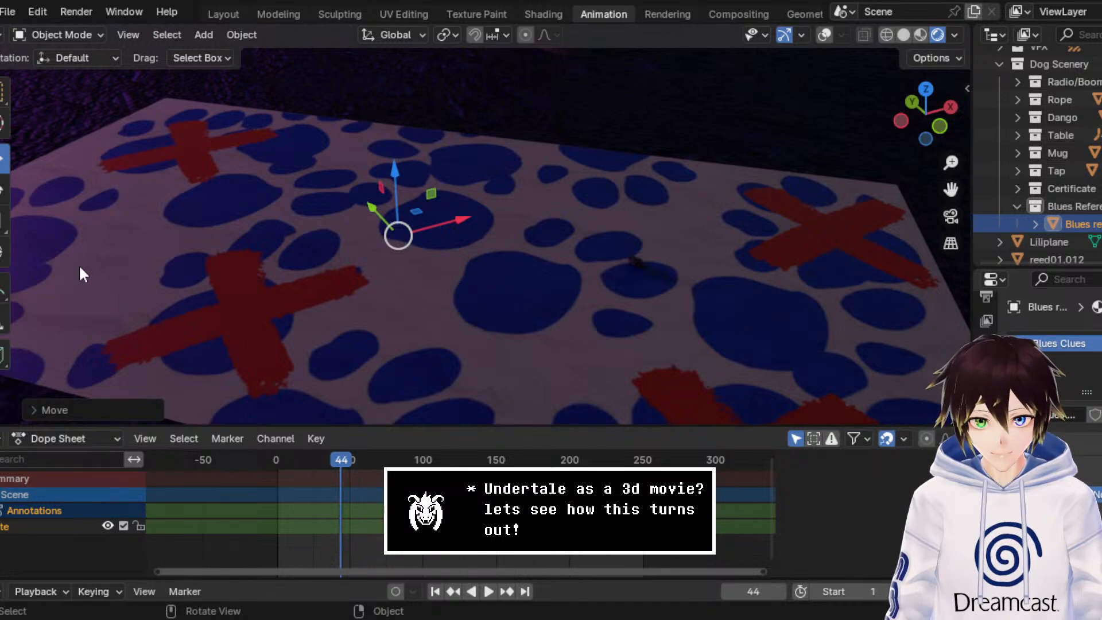
Step: Examine the paw-print plane's placement in the rendered cave from a wider view facing the shrine
drag(942, 165, 943, 268)
middle_drag(691, 185, 770, 177)
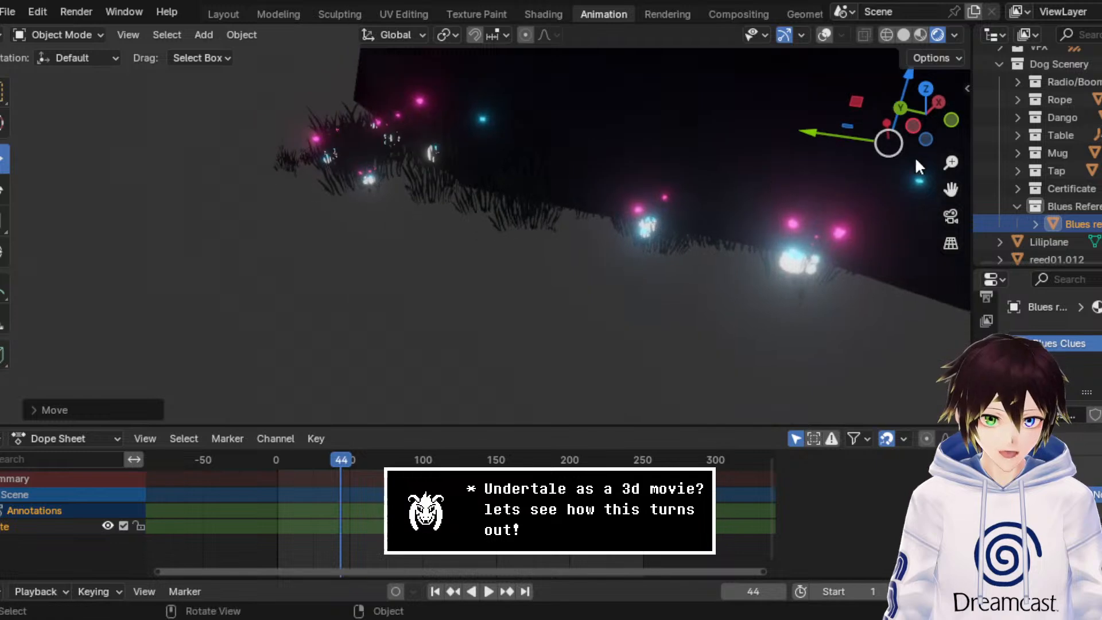
drag(950, 189, 693, 288)
middle_drag(664, 227, 692, 224)
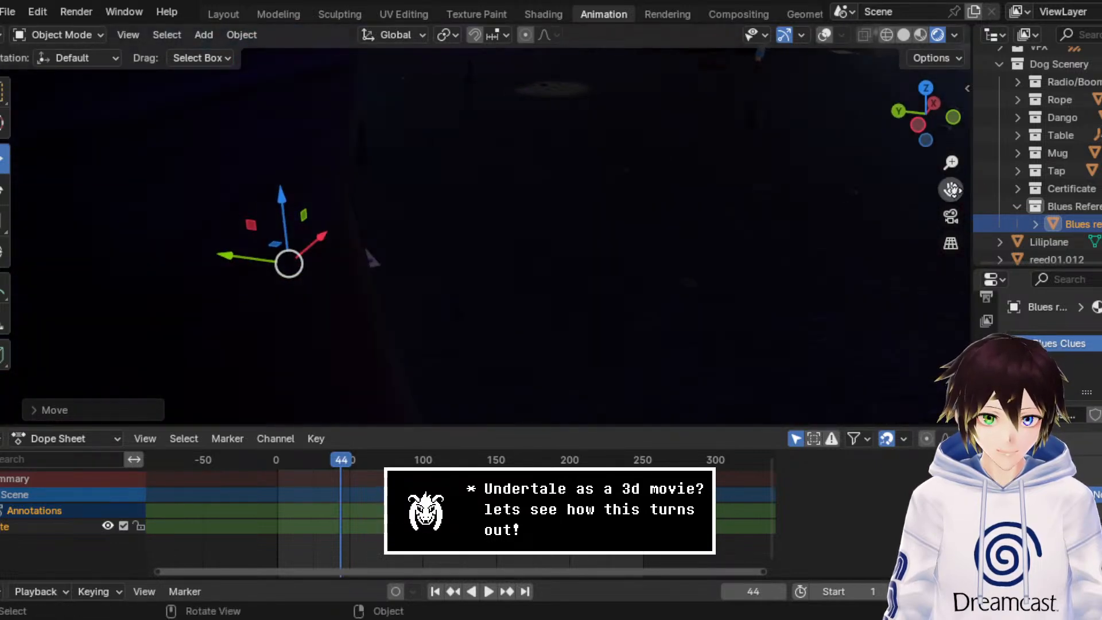
drag(951, 189, 643, 284)
mouse_move(607, 212)
middle_down()
mouse_move(633, 211)
mouse_move(624, 209)
middle_up()
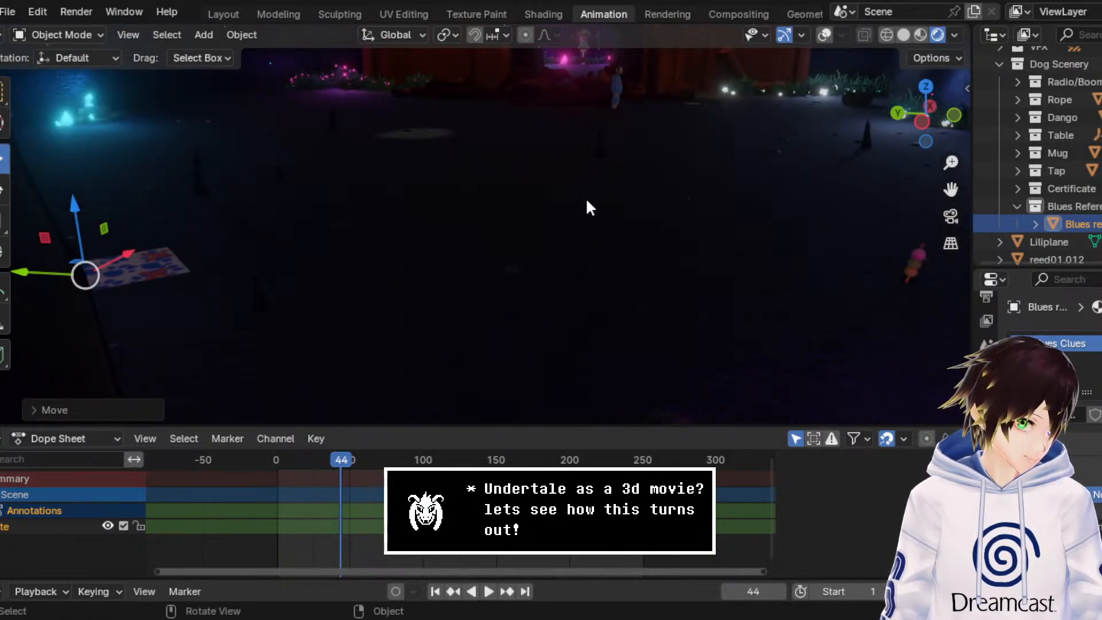
Step: Edit the paw-print plane's mesh with overlays shown and add a loop cut near its short end toward the purple-lit ground
middle_drag(576, 199, 537, 231)
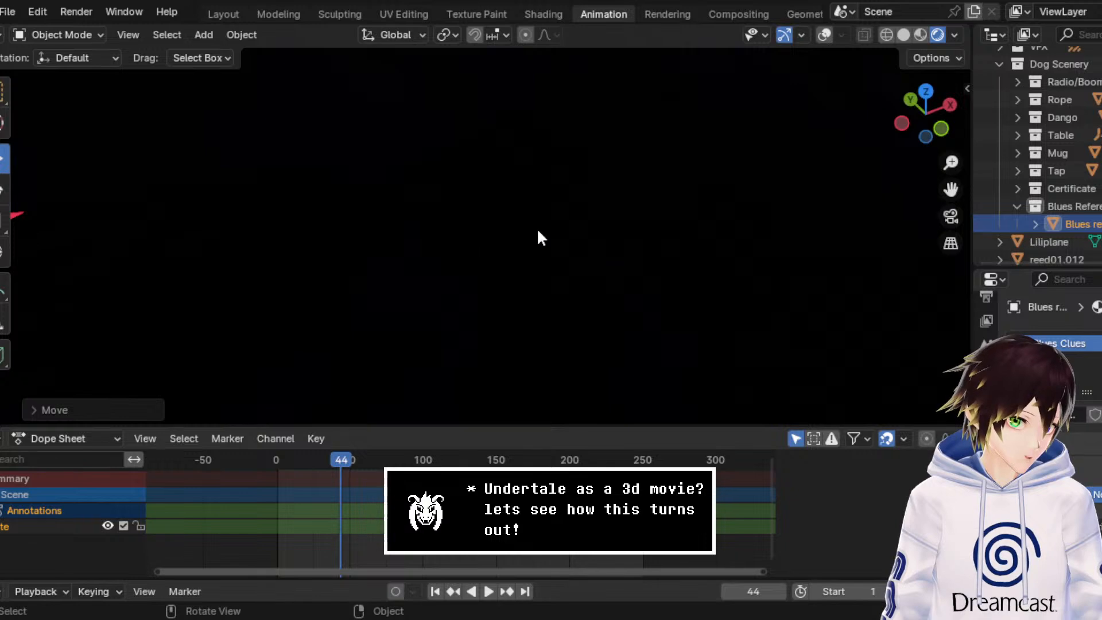
drag(951, 189, 820, 238)
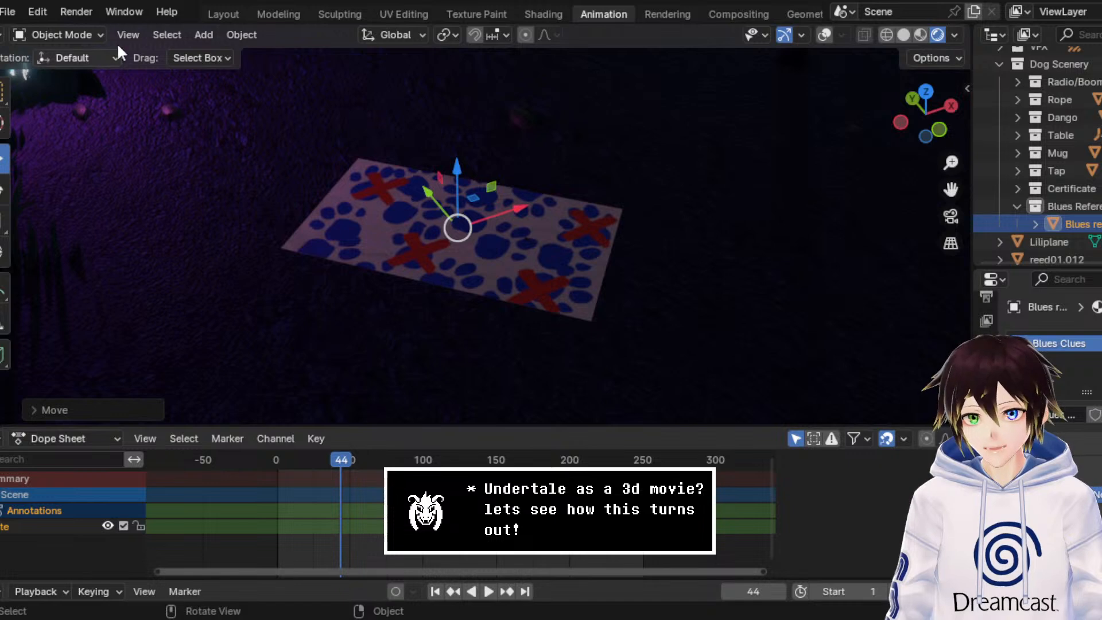
click(97, 33)
click(101, 76)
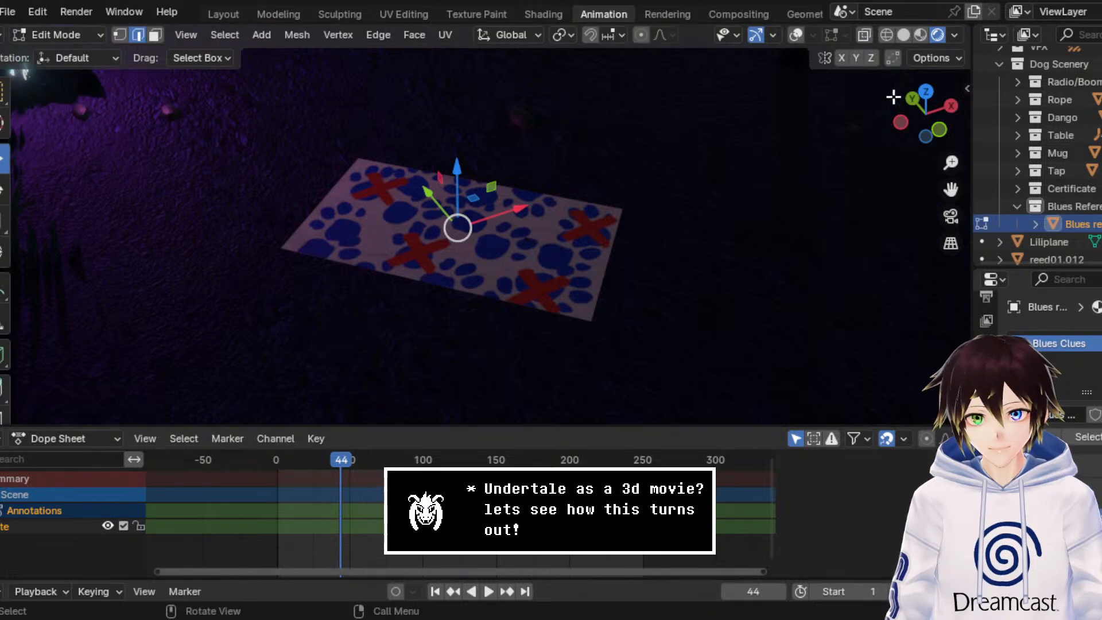
click(795, 36)
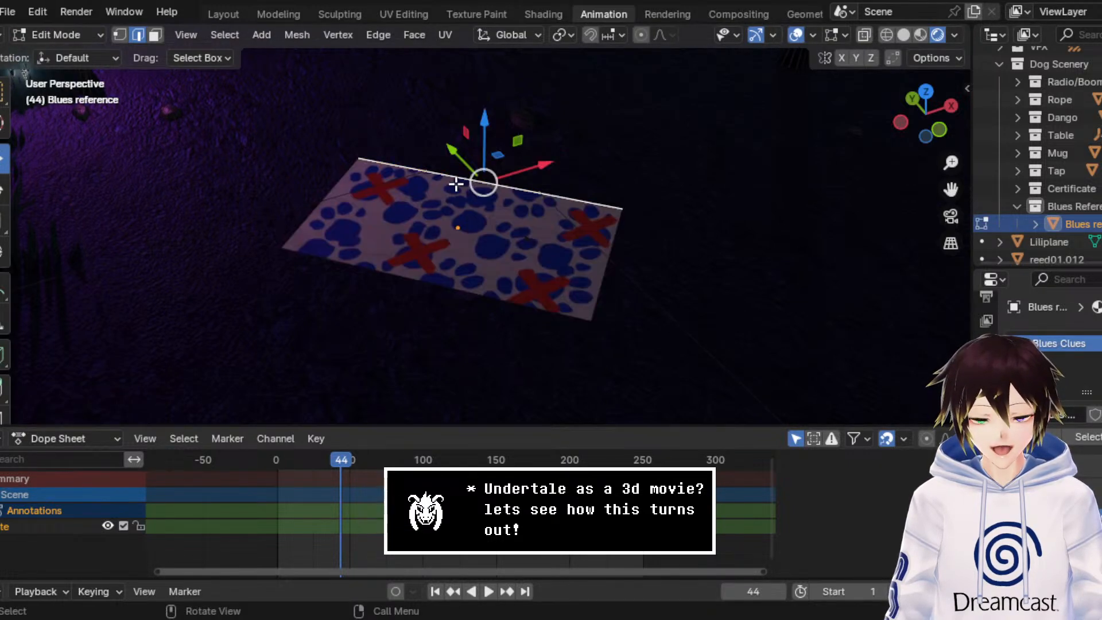
key(ctrl+e)
click(390, 198)
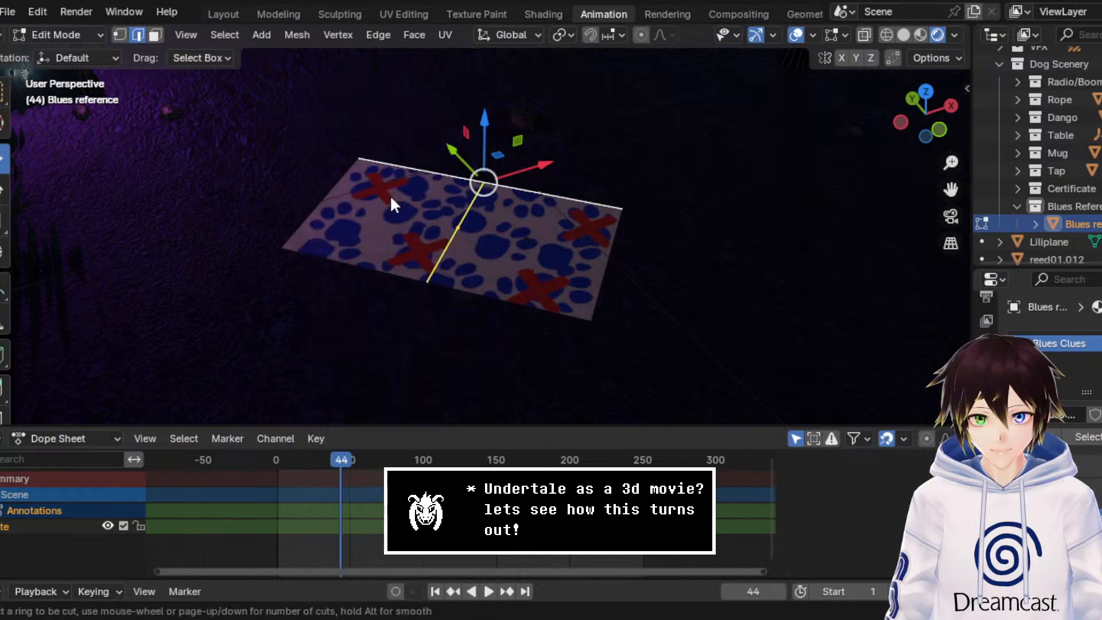
click(421, 173)
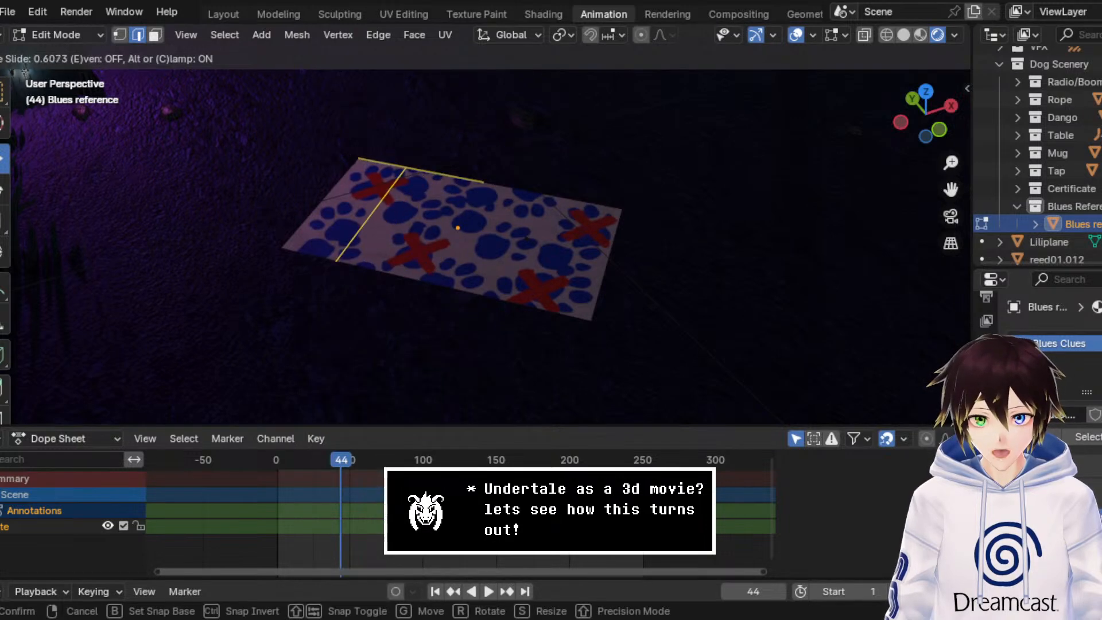
click(329, 159)
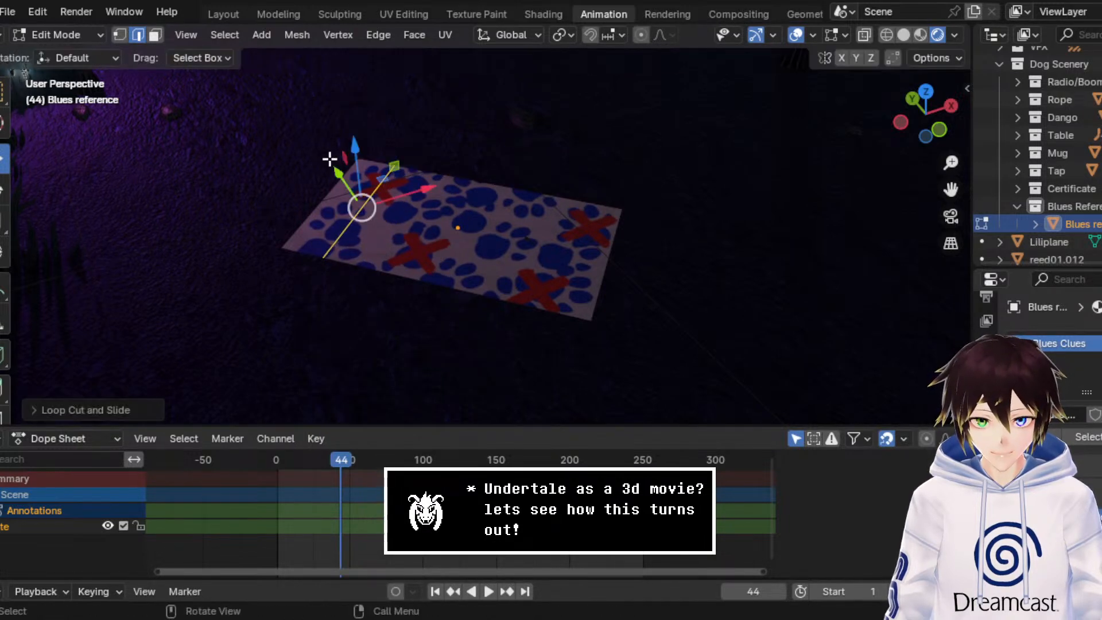
Step: Add a second loop cut across the paw-print plane, slid close to the opposite short end
click(578, 206)
right_click(578, 204)
click(556, 201)
key(Escape)
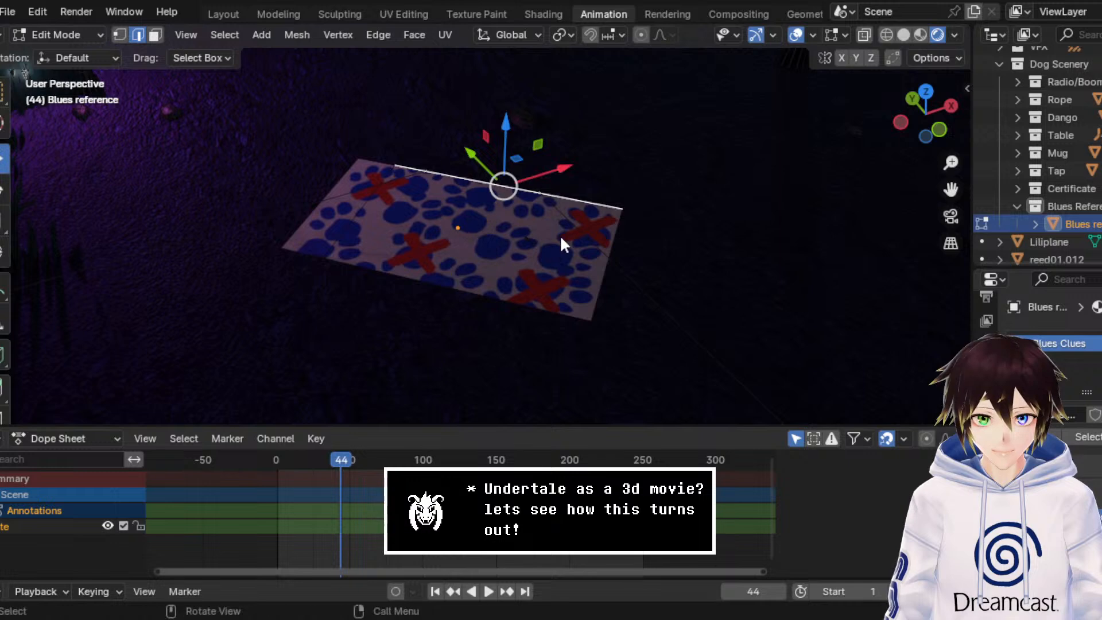
right_click(580, 247)
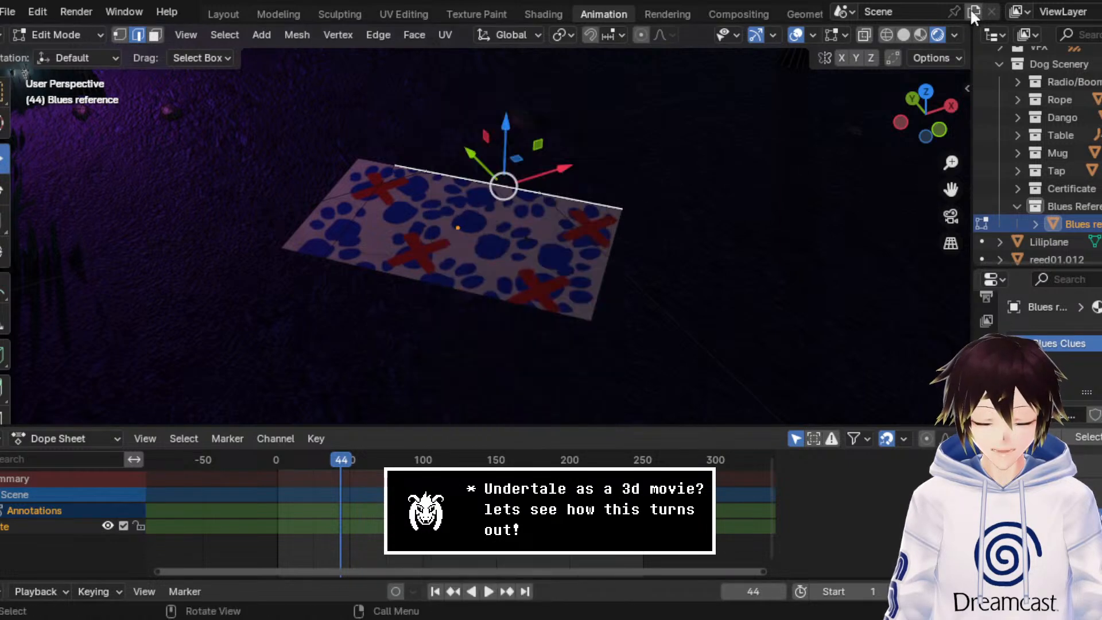
key(ctrl+z)
click(580, 207)
right_click(580, 206)
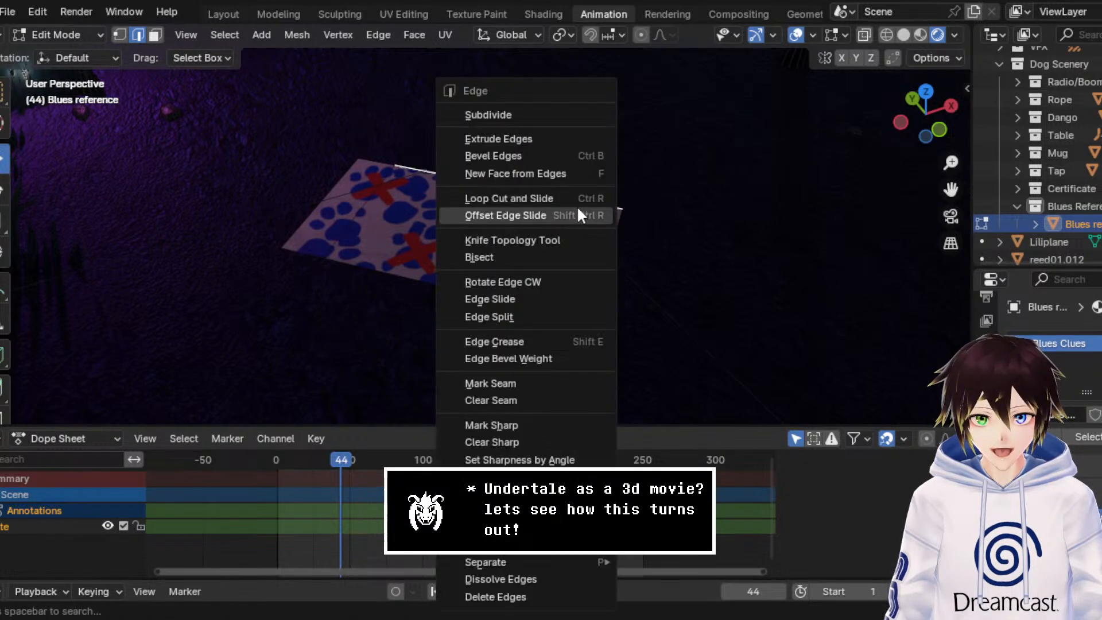
click(570, 198)
click(559, 226)
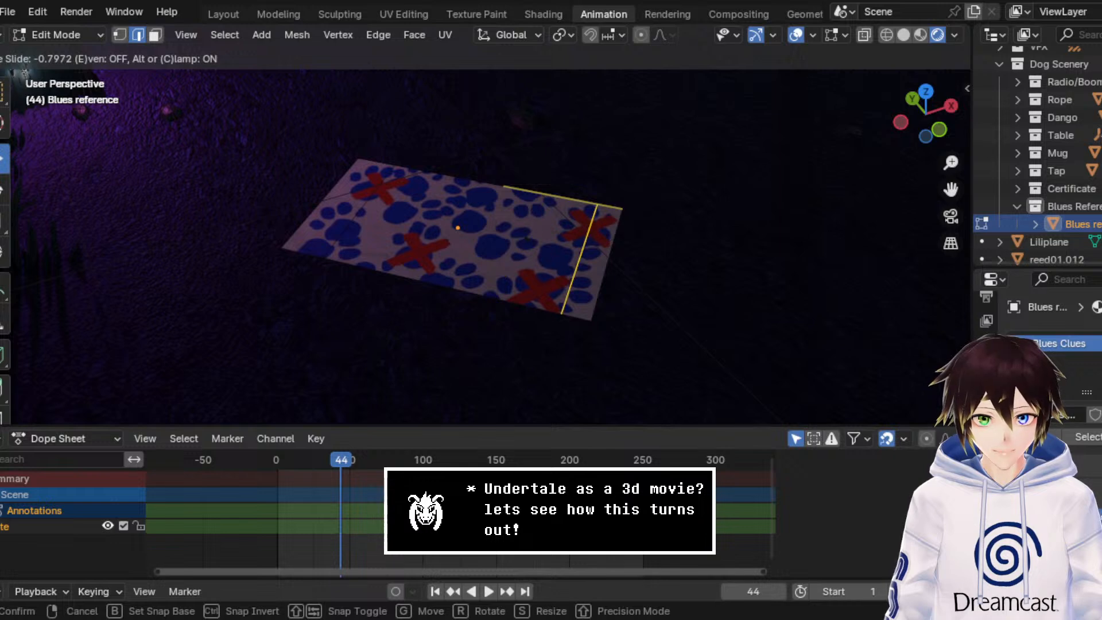
click(628, 249)
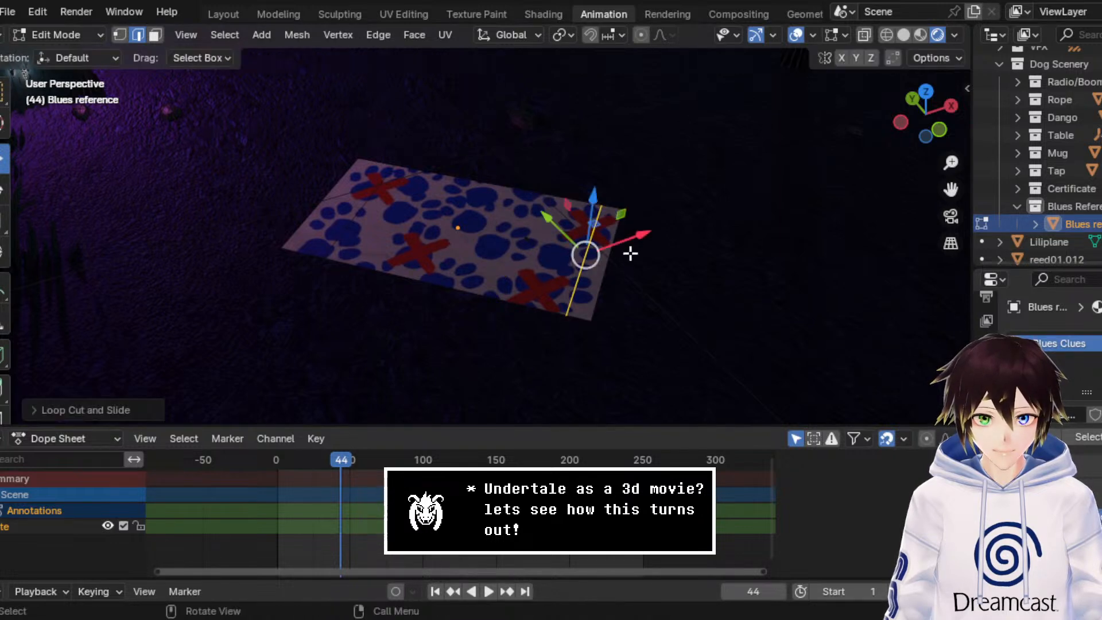
Step: Raise both short end edges of the sheet along Z, pulling the purple-lit one slightly inward along X
scroll(597, 231, up, 2)
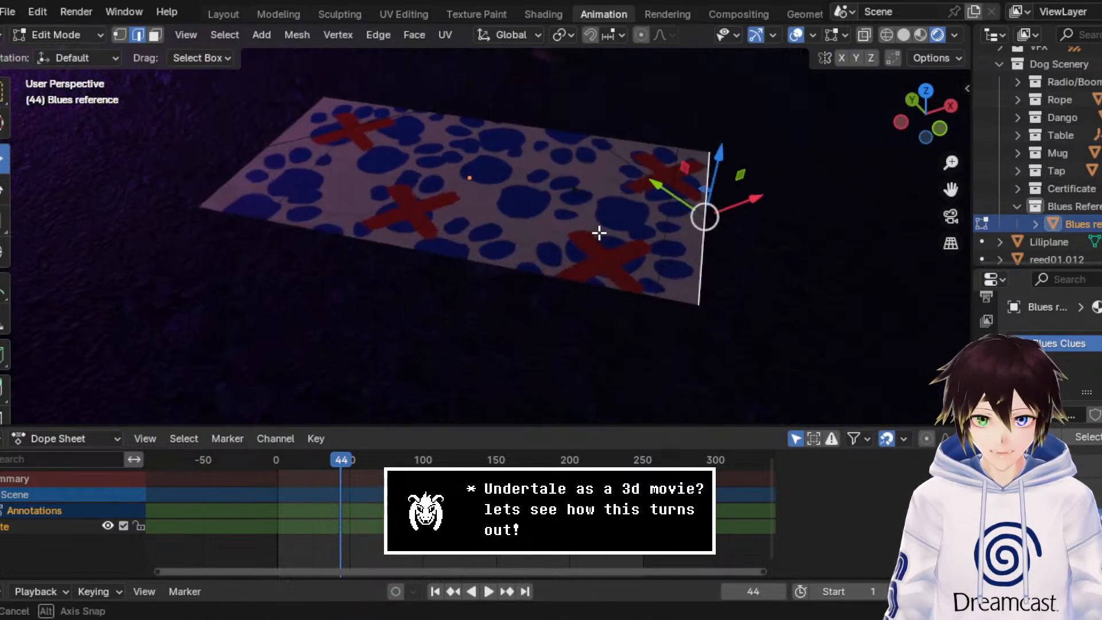
click(269, 143)
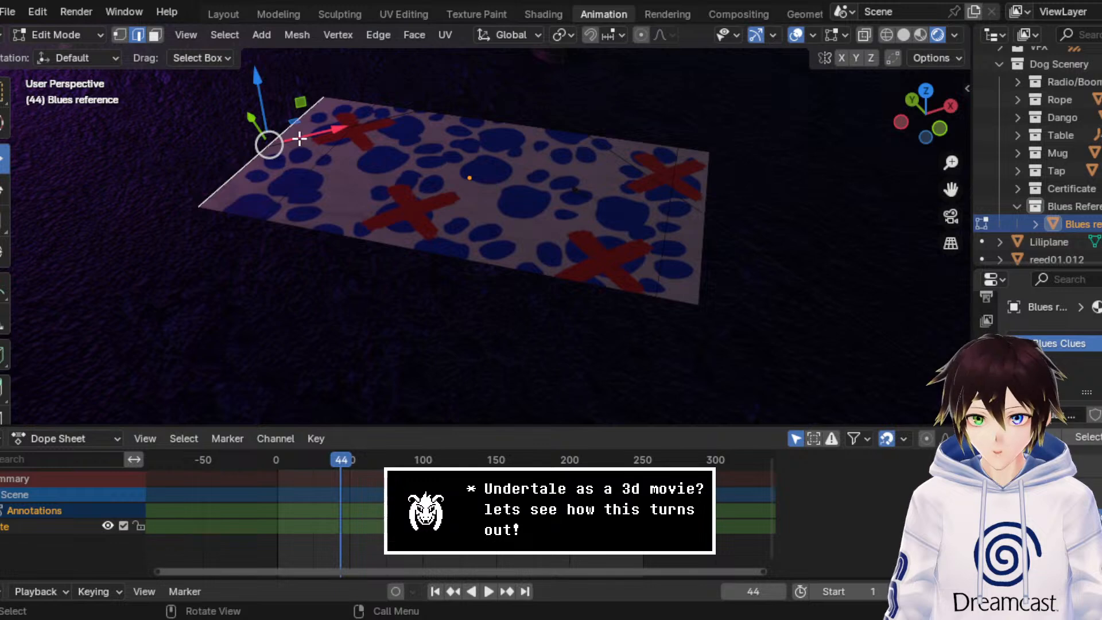
drag(264, 98, 322, 107)
click(700, 232)
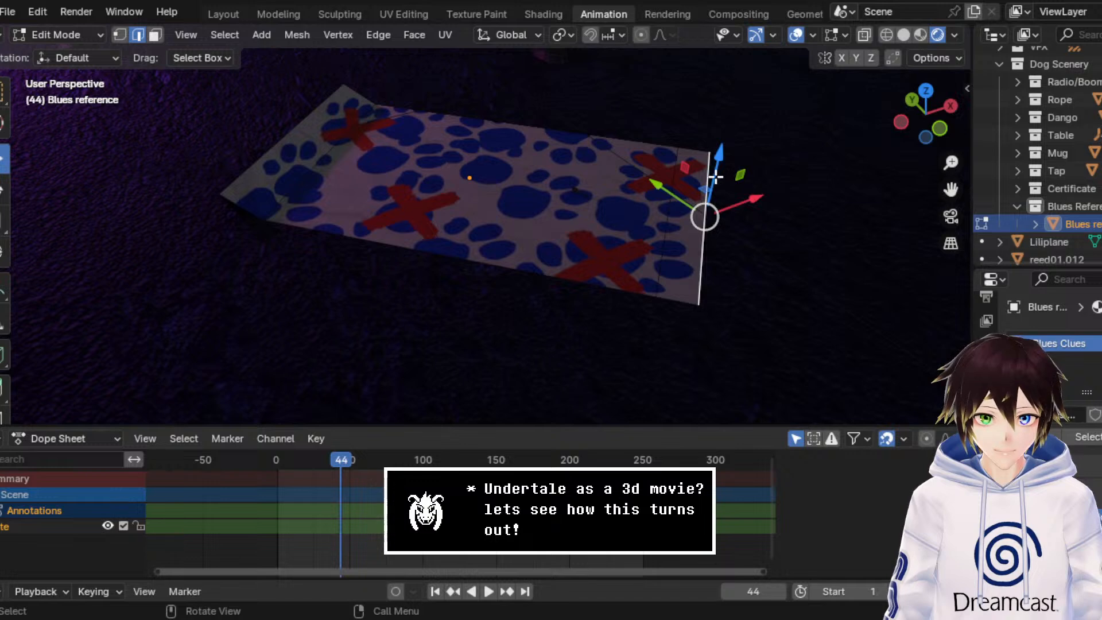
drag(714, 177, 721, 141)
Step: Add a loop cut across the raised flap at the darker short end and move it slightly down to curve the fold
click(670, 295)
right_click(665, 287)
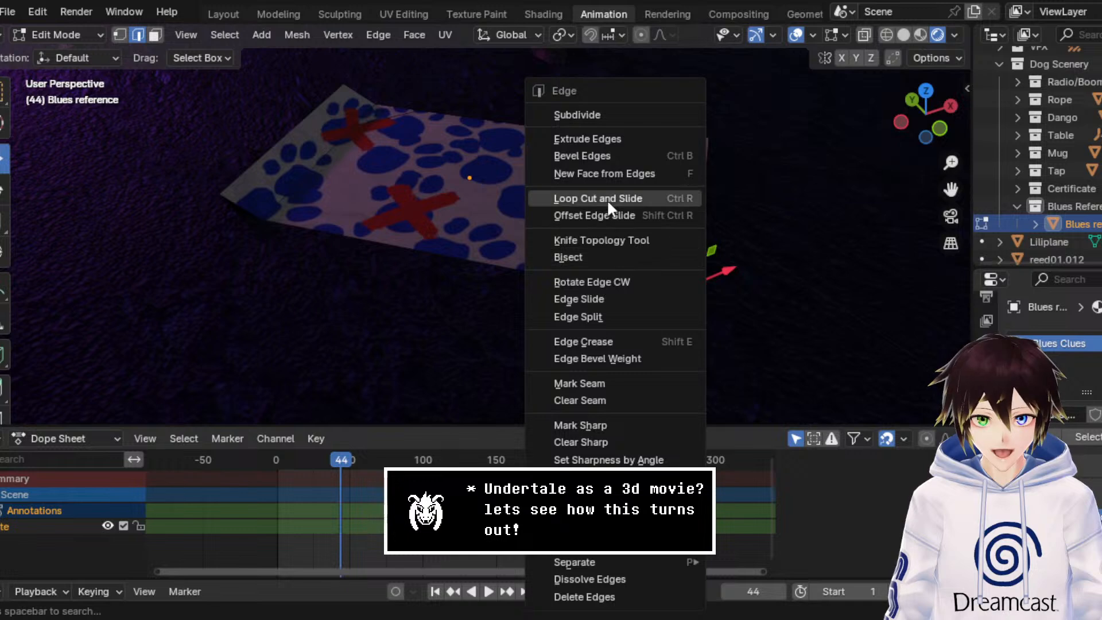
click(607, 198)
click(677, 288)
click(679, 283)
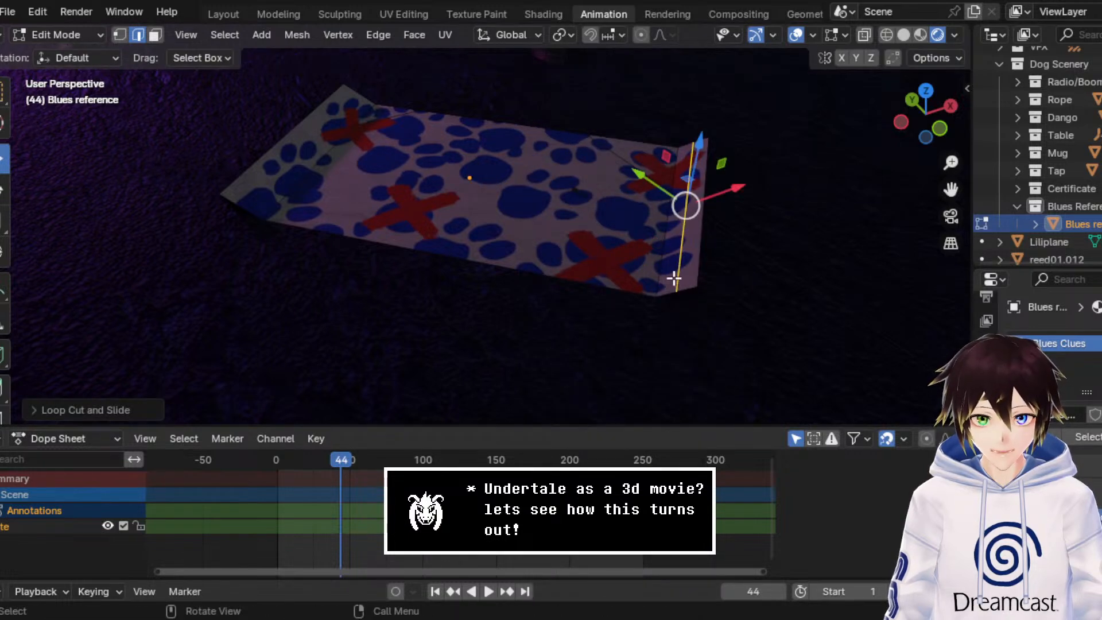
right_click(688, 187)
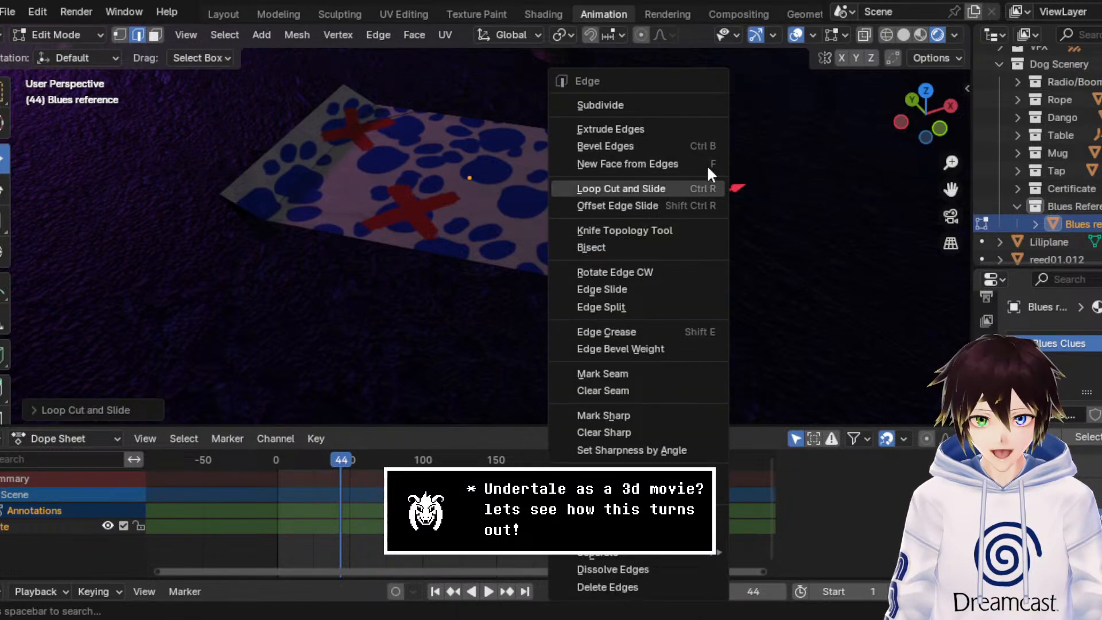
drag(651, 189, 654, 187)
drag(704, 145, 689, 204)
Step: Bevel the new edge on the darker end's flap into several segments to round its curl
right_click(663, 191)
click(633, 151)
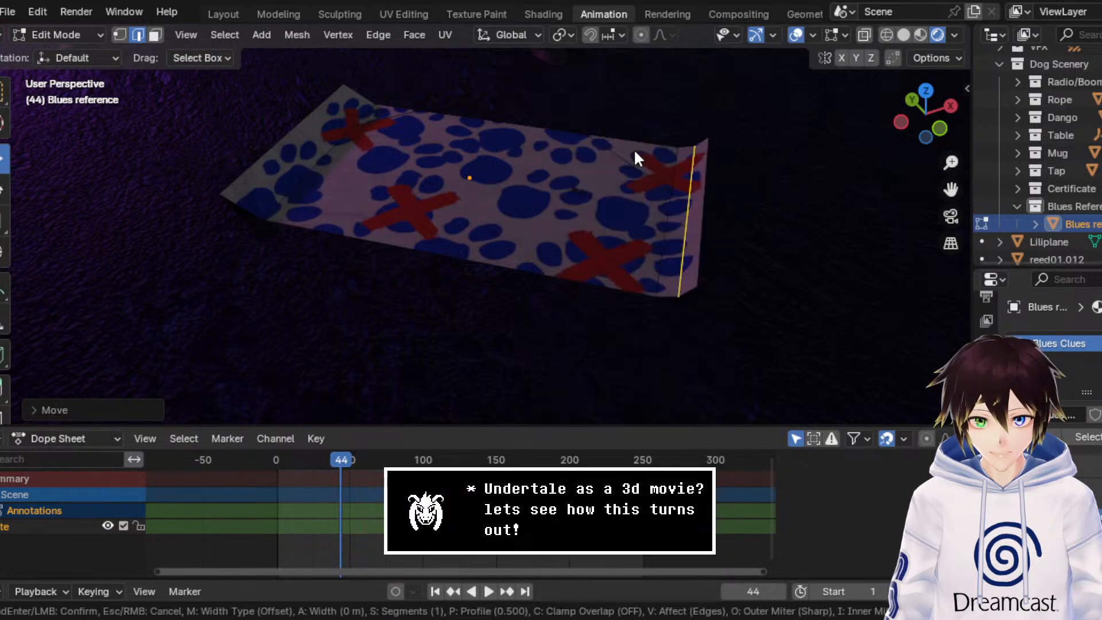
click(672, 115)
key(ctrl+e)
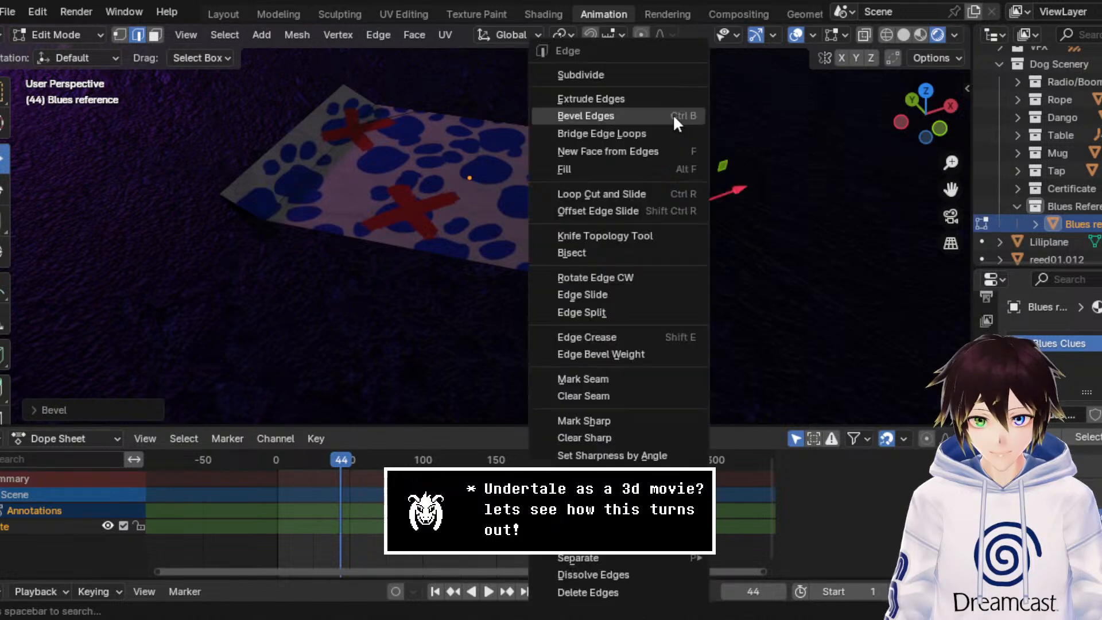
Step: Add a loop cut across the raised flap at the purple-lit end and lower it slightly along Z
click(234, 209)
key(ctrl+e)
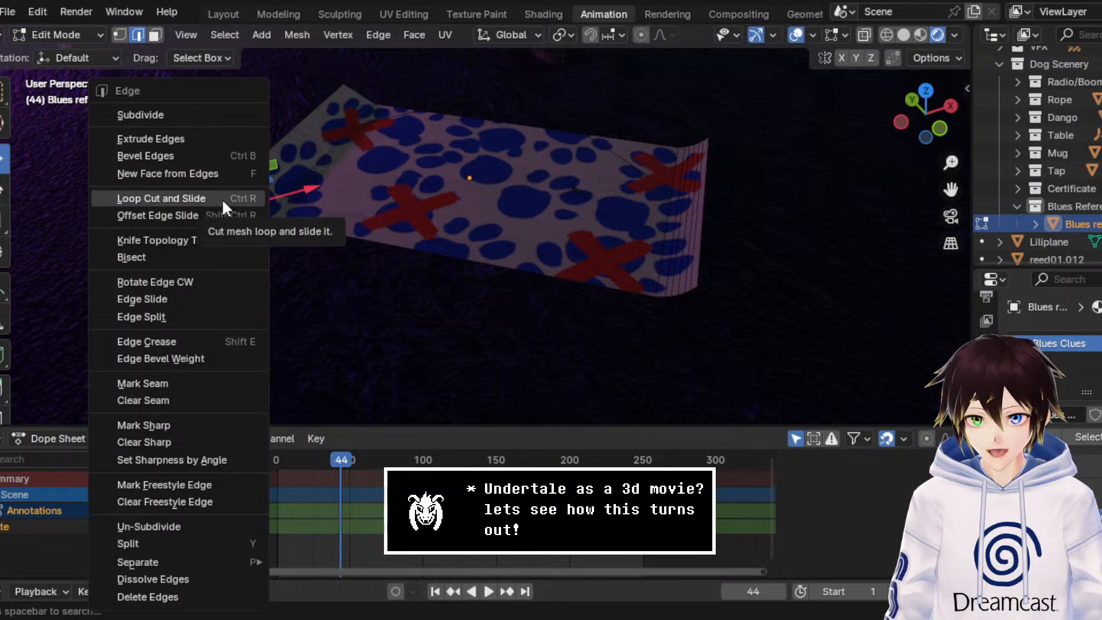
click(222, 198)
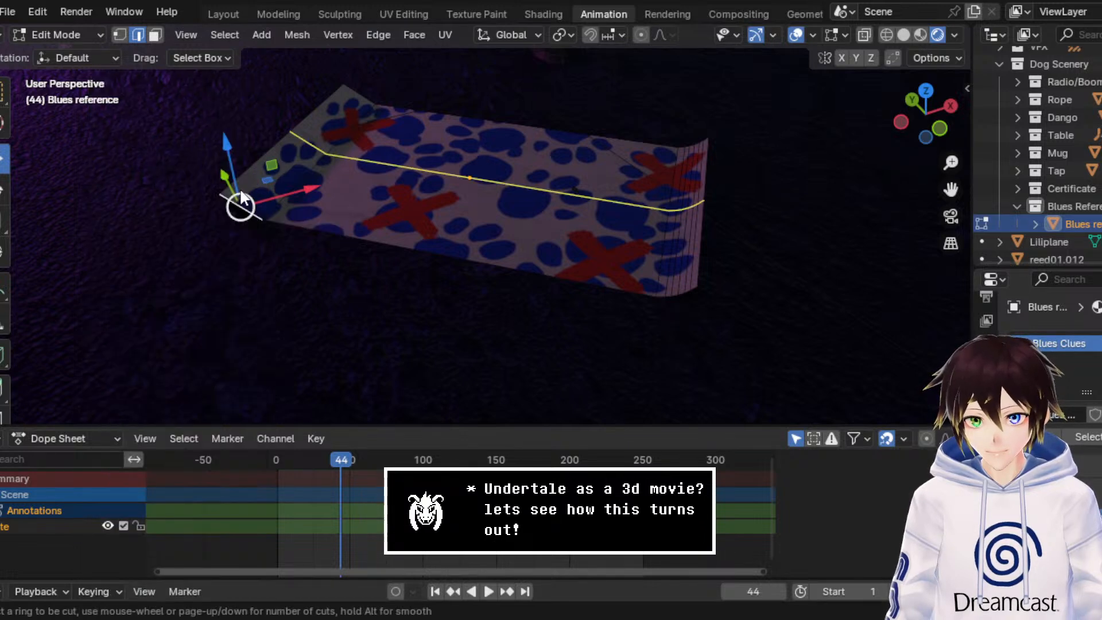
click(240, 203)
click(240, 203)
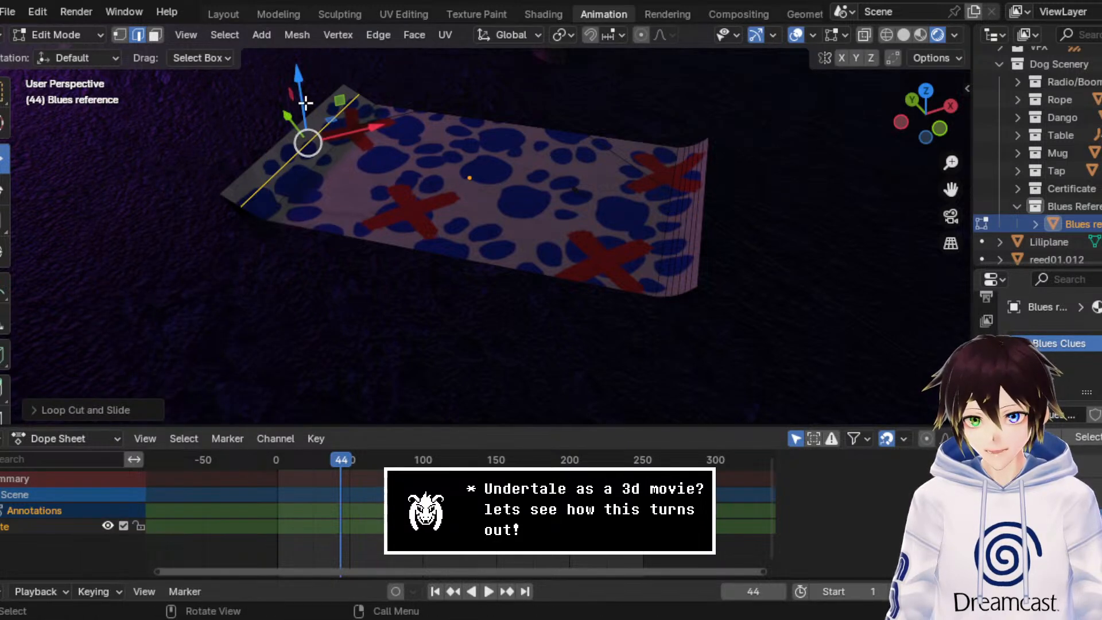
drag(305, 107, 305, 110)
middle_drag(324, 118, 347, 110)
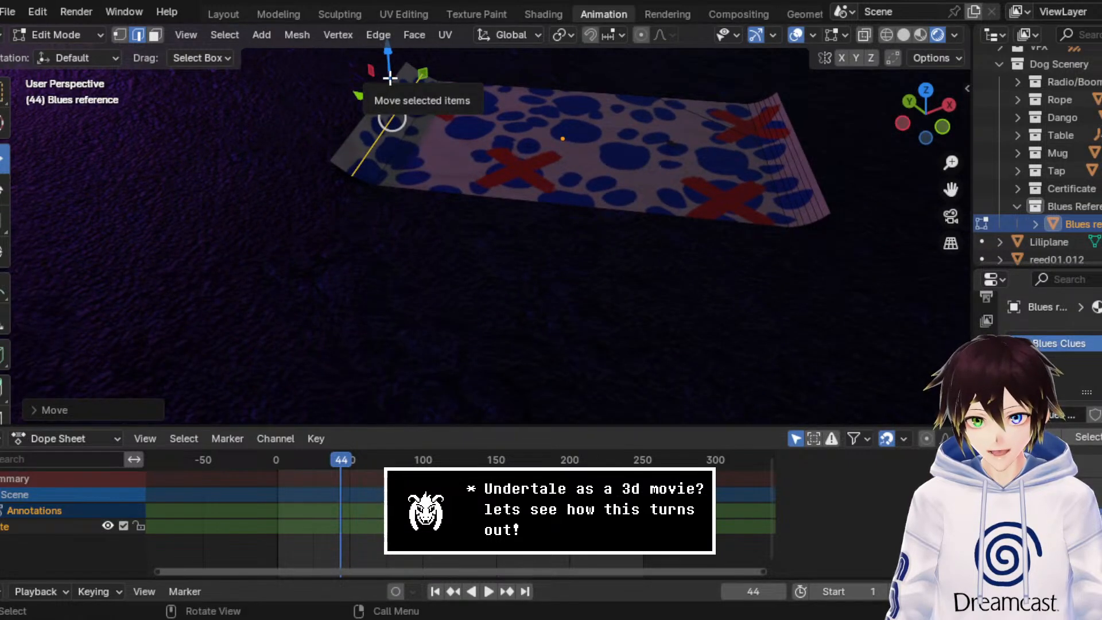
mouse_move(390, 77)
mouse_down()
mouse_move(373, 64)
mouse_move(393, 81)
mouse_up()
Step: Bevel the new edge on the purple-lit flap with 4 segments to round that curl
click(385, 94)
click(391, 116)
key(ctrl+e)
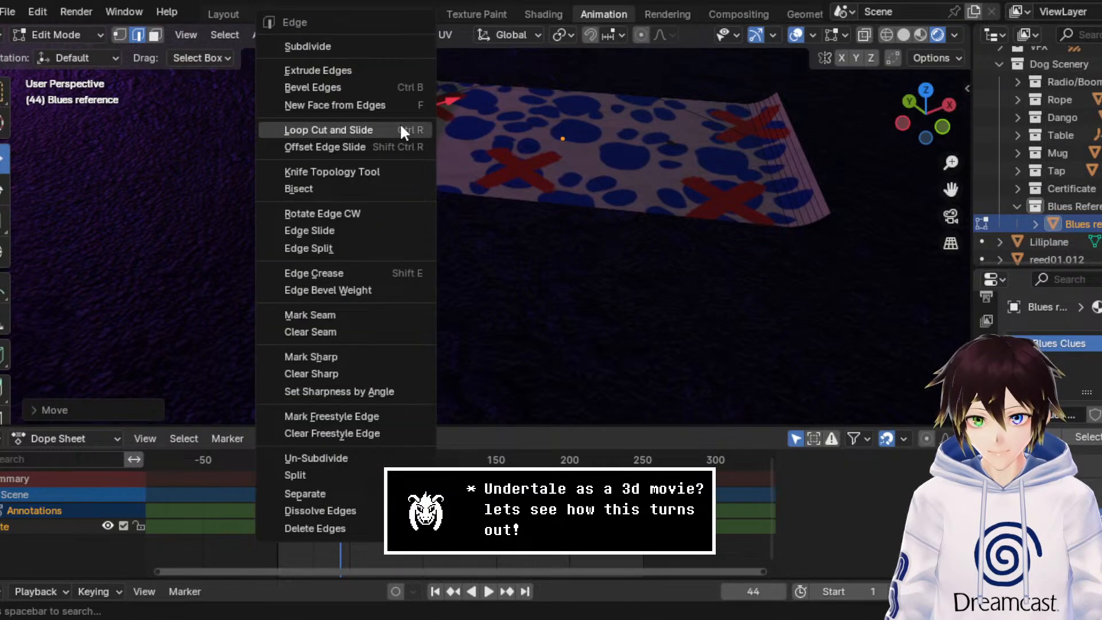
click(366, 86)
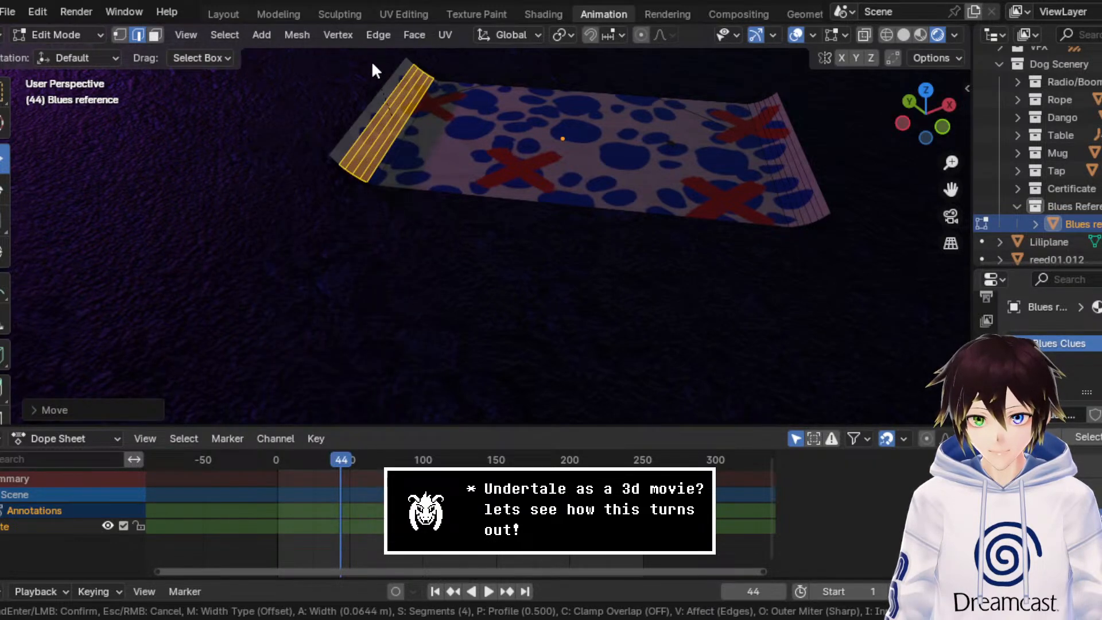
click(372, 61)
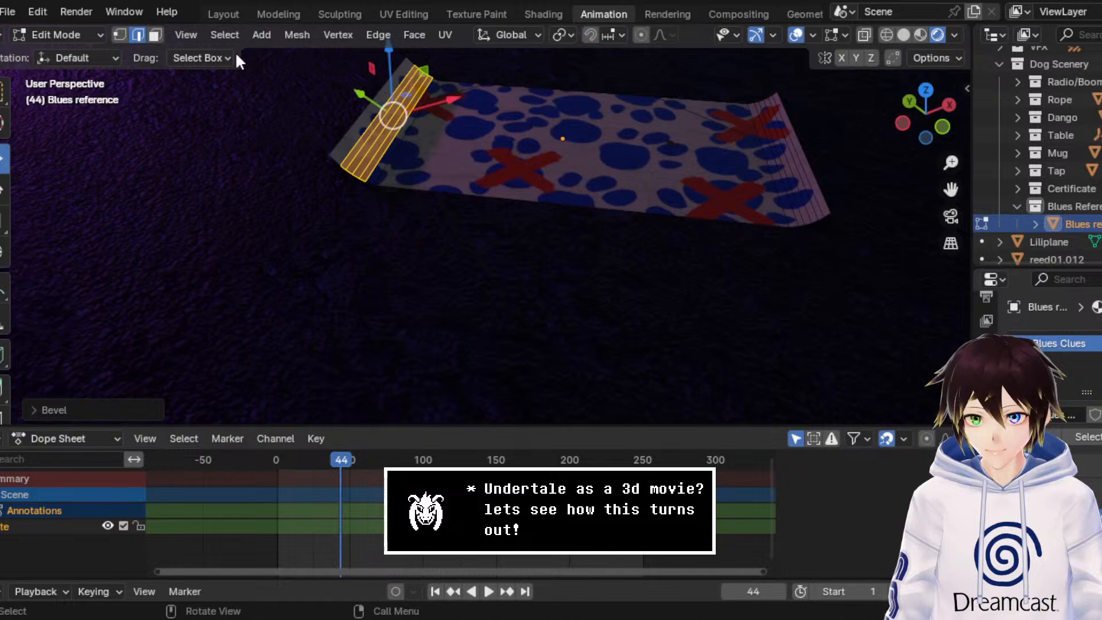
Step: Select the sheet's central face, grow the selection over both curled ends, and shade all faces smooth
click(154, 34)
click(512, 148)
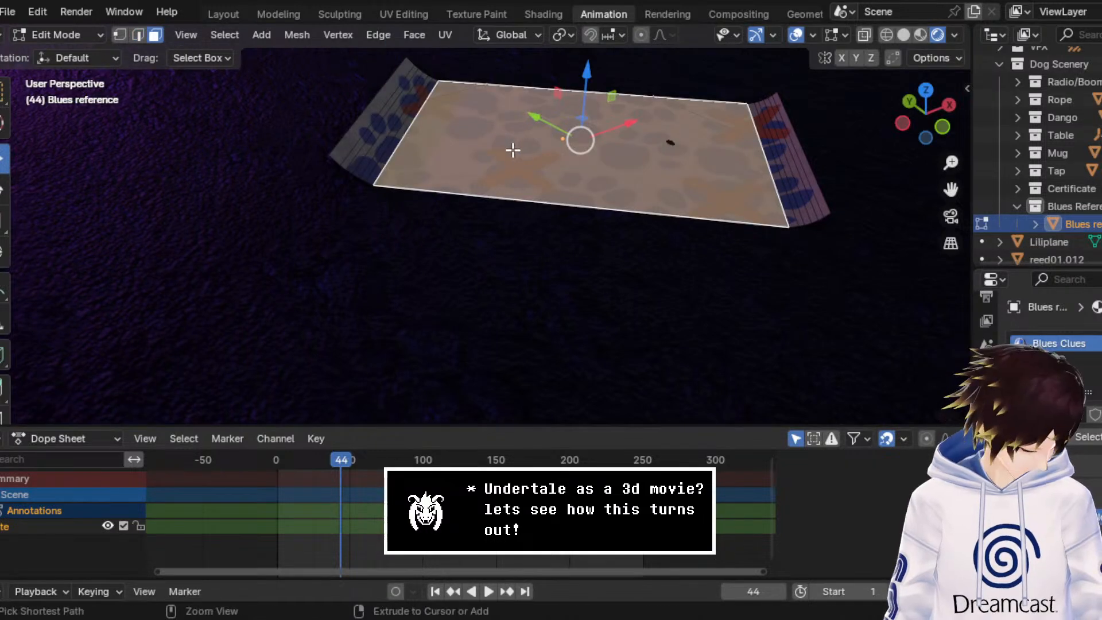
key(ctrl+KP_Add)
key(ctrl+KP_Add)
key(ctrl+KP_Add)
key(ctrl+KP_Add)
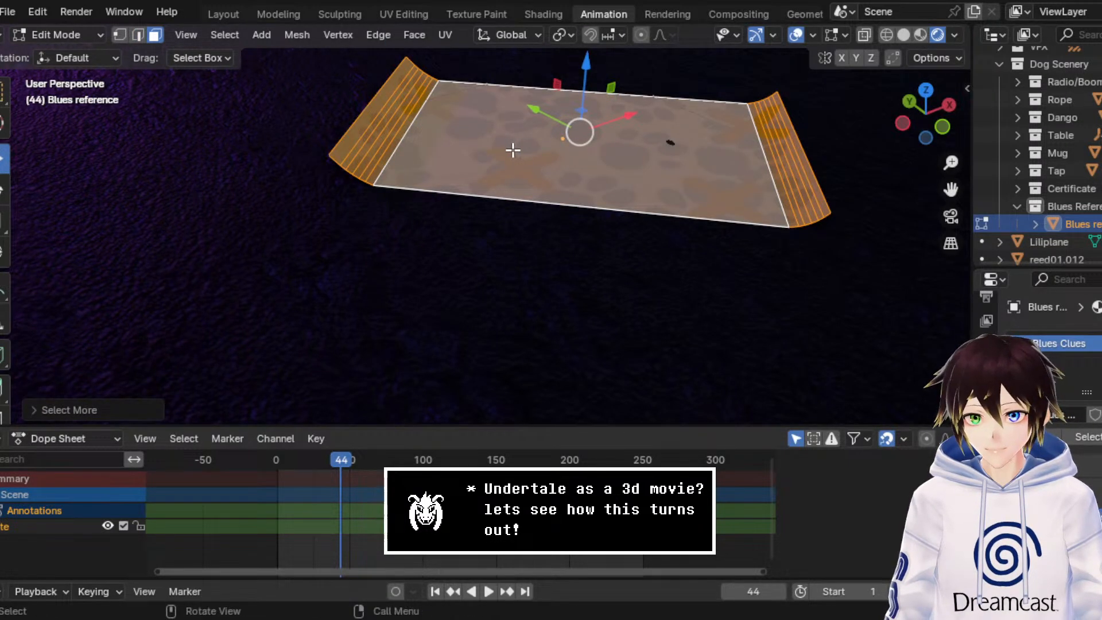
click(412, 34)
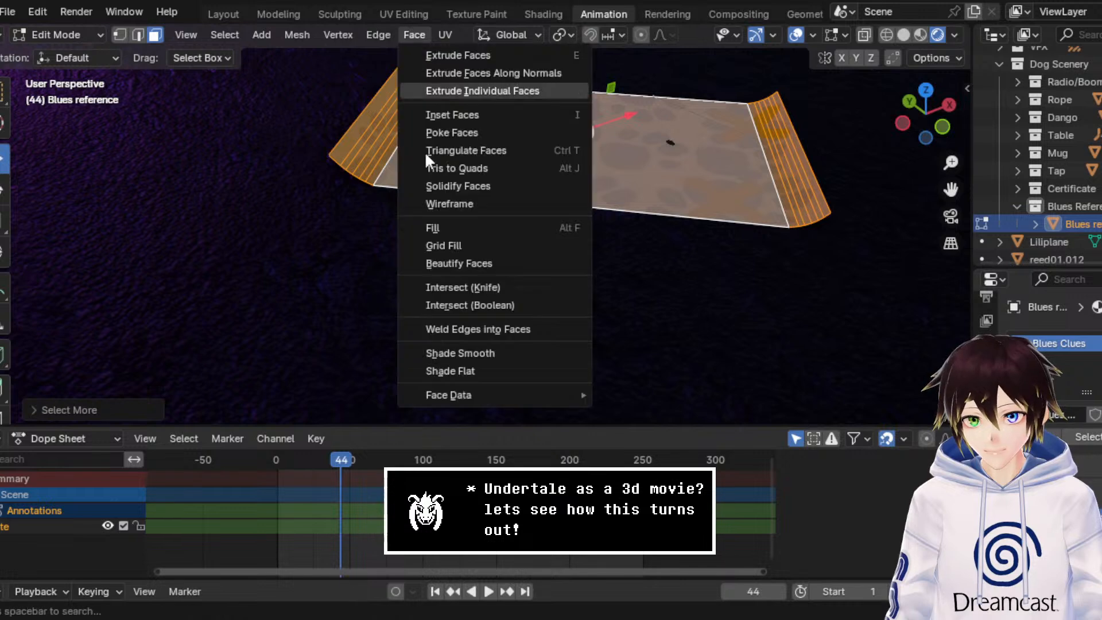
click(463, 349)
Step: Return to Object Mode with overlays hidden and view the curled paw-print sheet from farther back in the cave
click(85, 33)
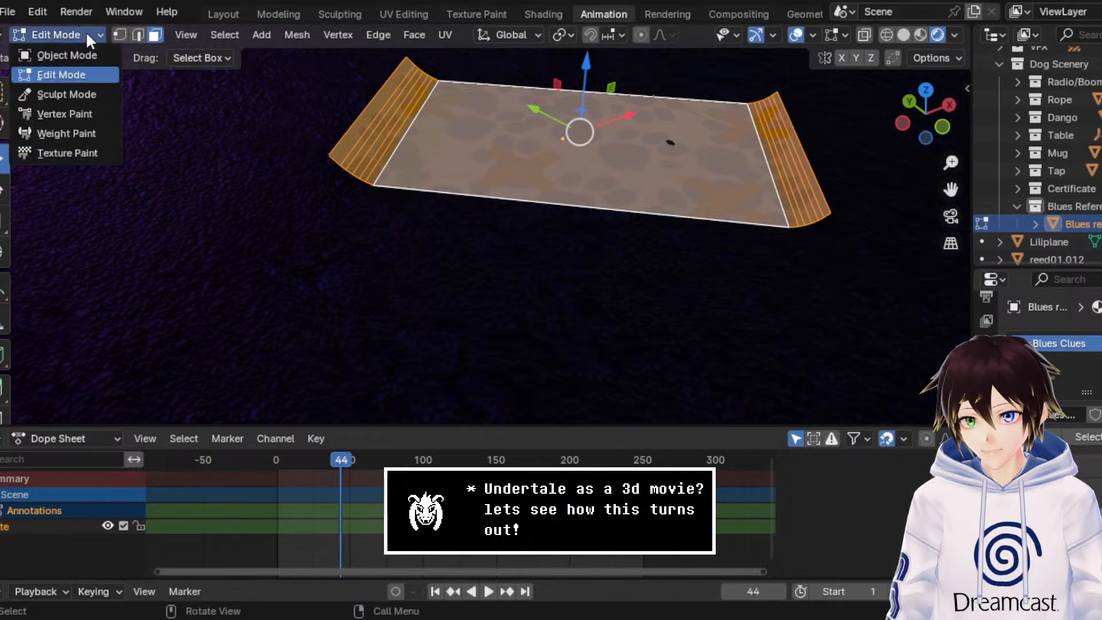
click(40, 54)
click(823, 35)
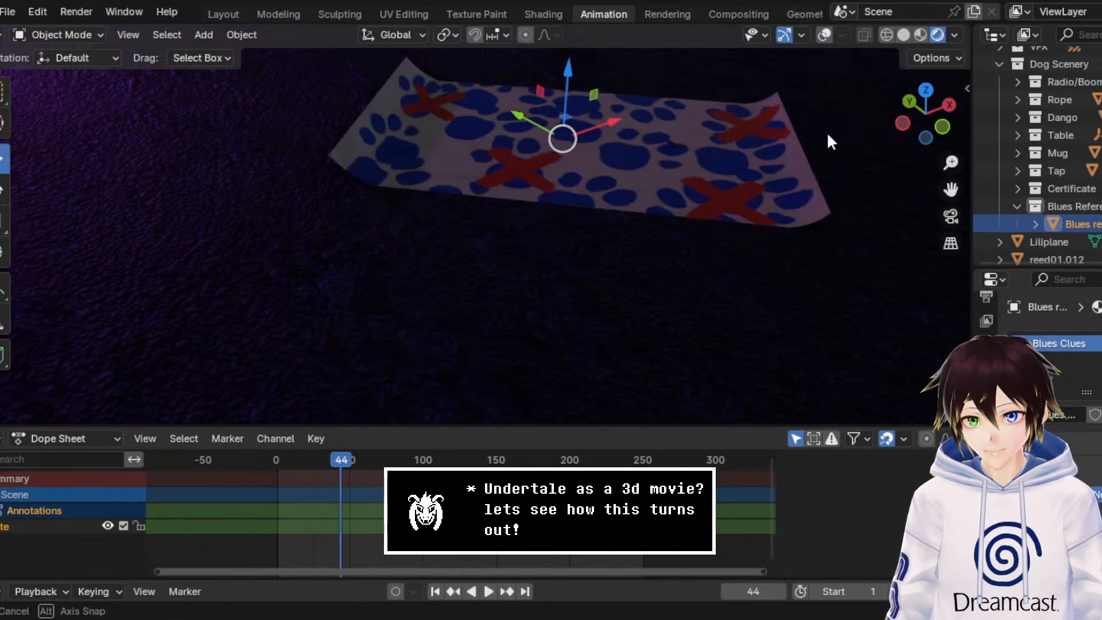
key(KP_Decimal)
scroll(817, 145, down, 2)
middle_drag(823, 167, 867, 164)
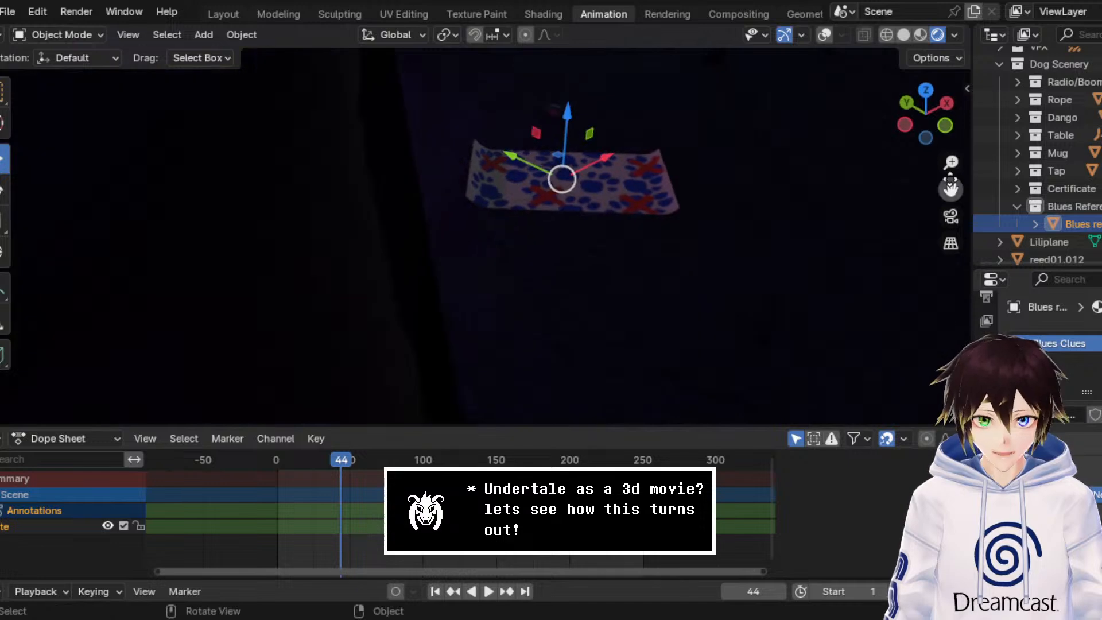
drag(949, 182, 574, 258)
middle_drag(636, 314, 724, 217)
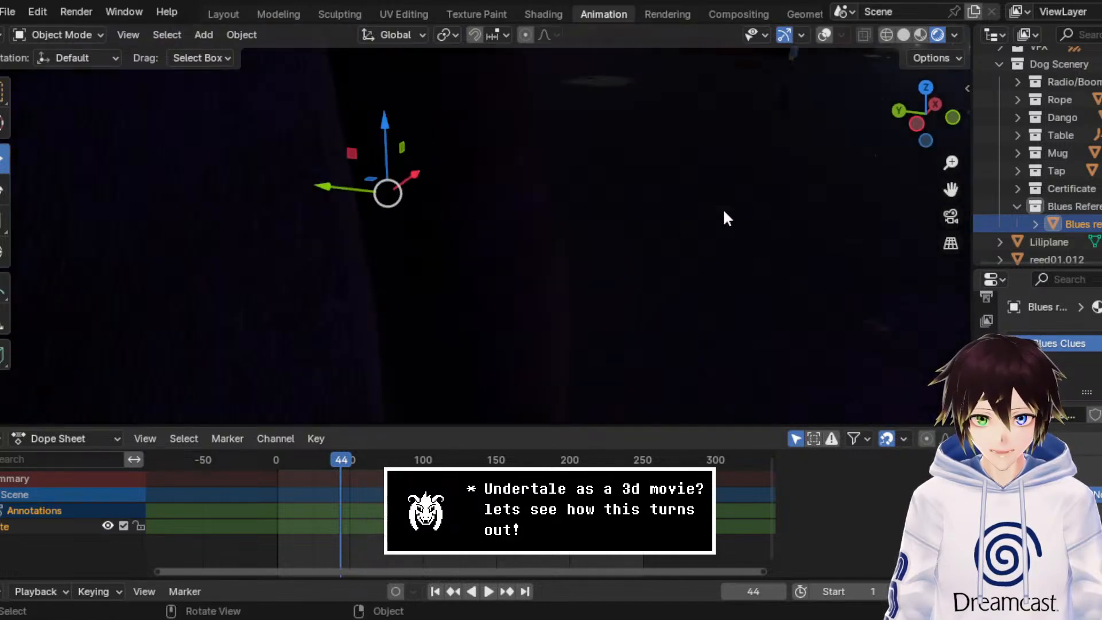
drag(950, 190, 772, 267)
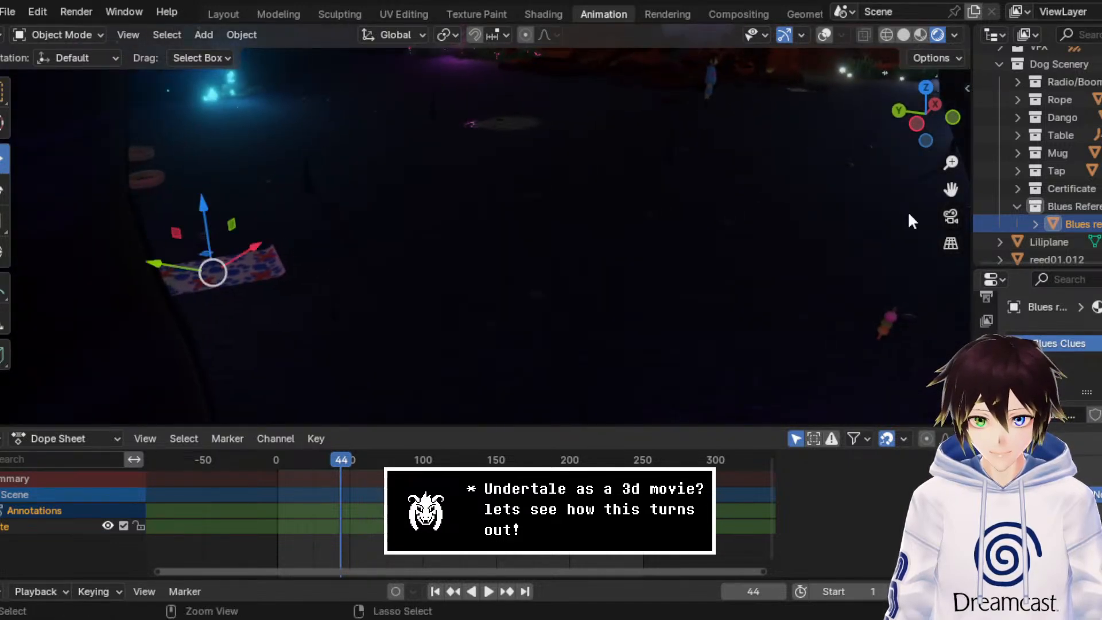
Step: Save the file, then show the scene with rendered shading in Object Mode of the Modeling workspace
key(ctrl+s)
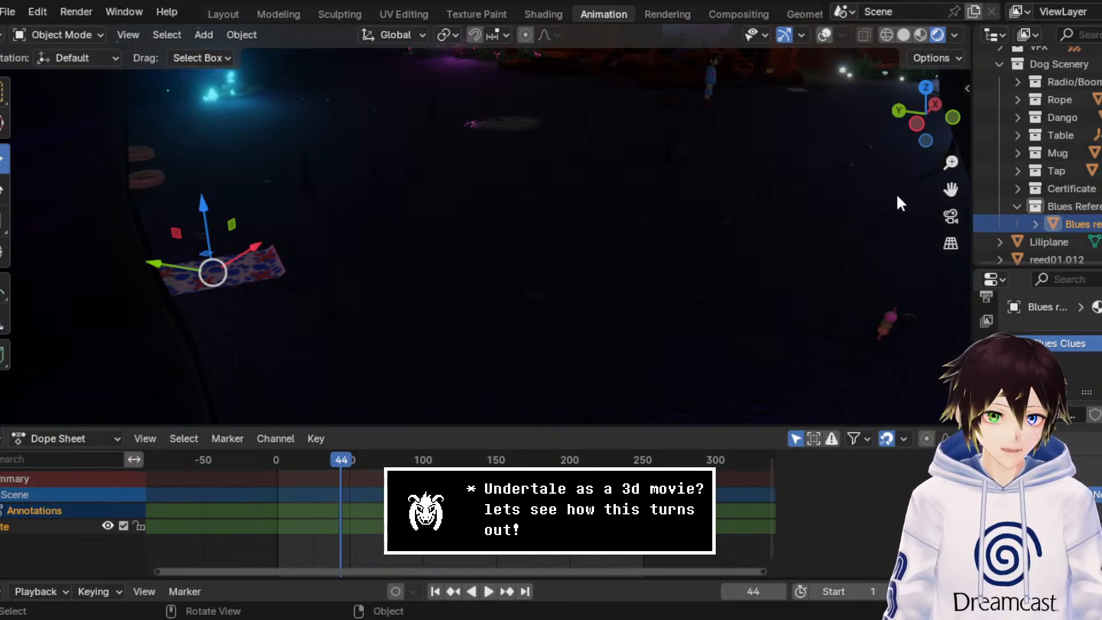
click(277, 13)
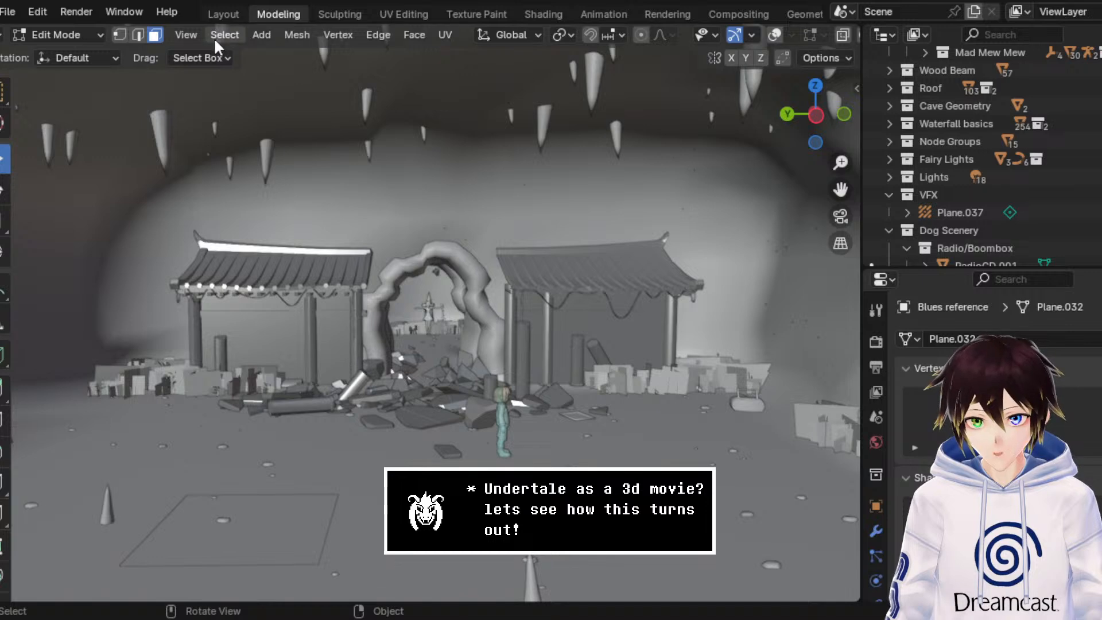
click(90, 40)
click(89, 54)
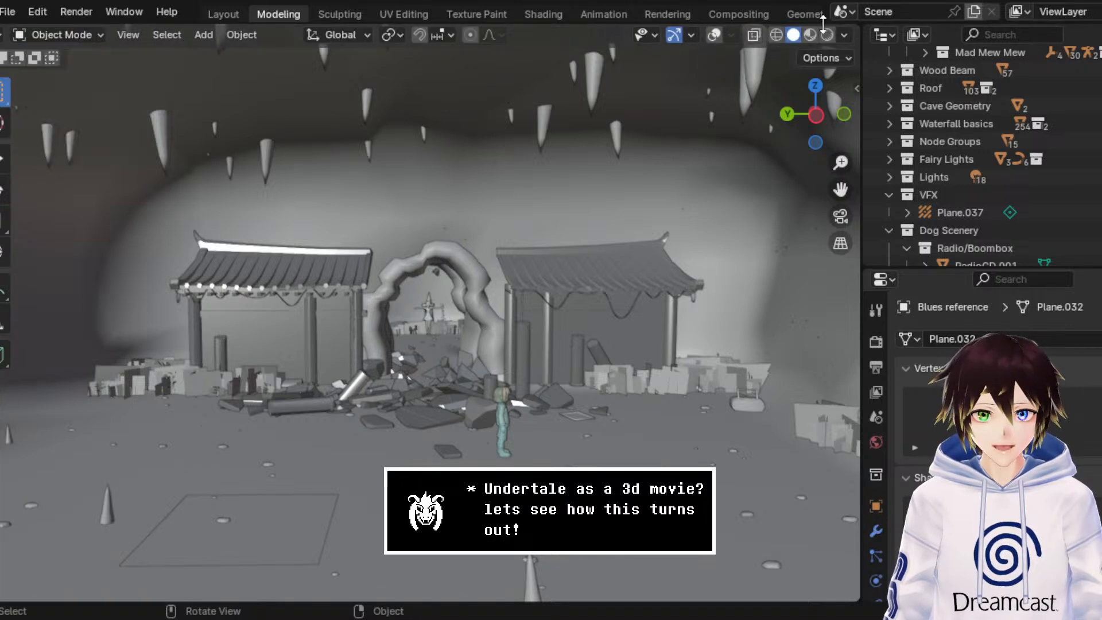
click(827, 35)
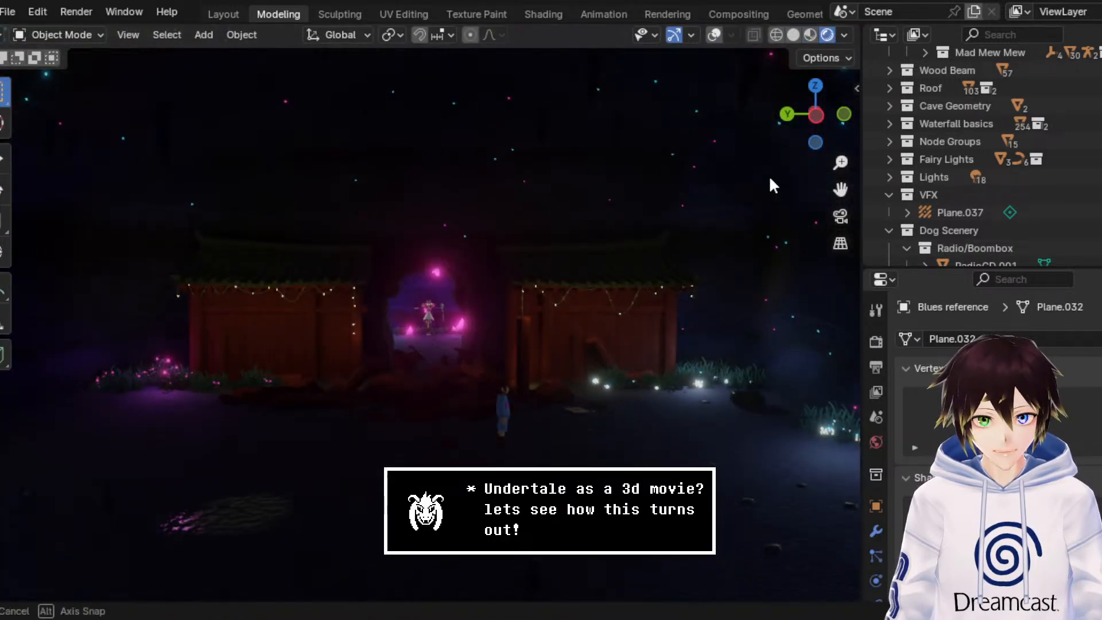
Step: Walk through the dark cave to examine the lighting around the boombox, glowing plants, dango and paw-print sheet
key(shift+grave)
key(w)
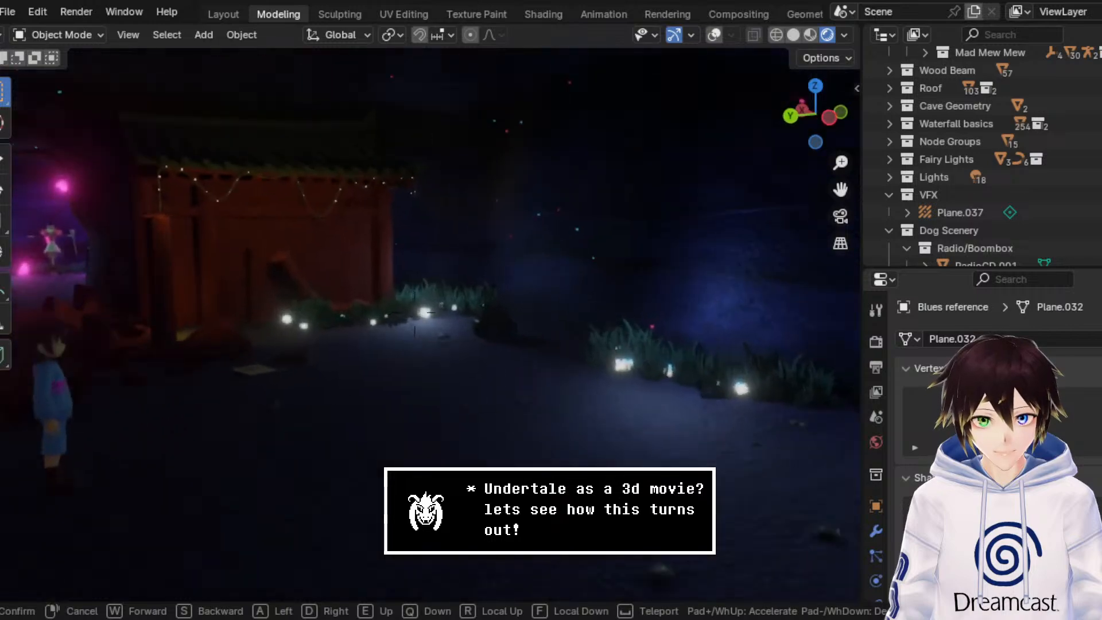
key(w)
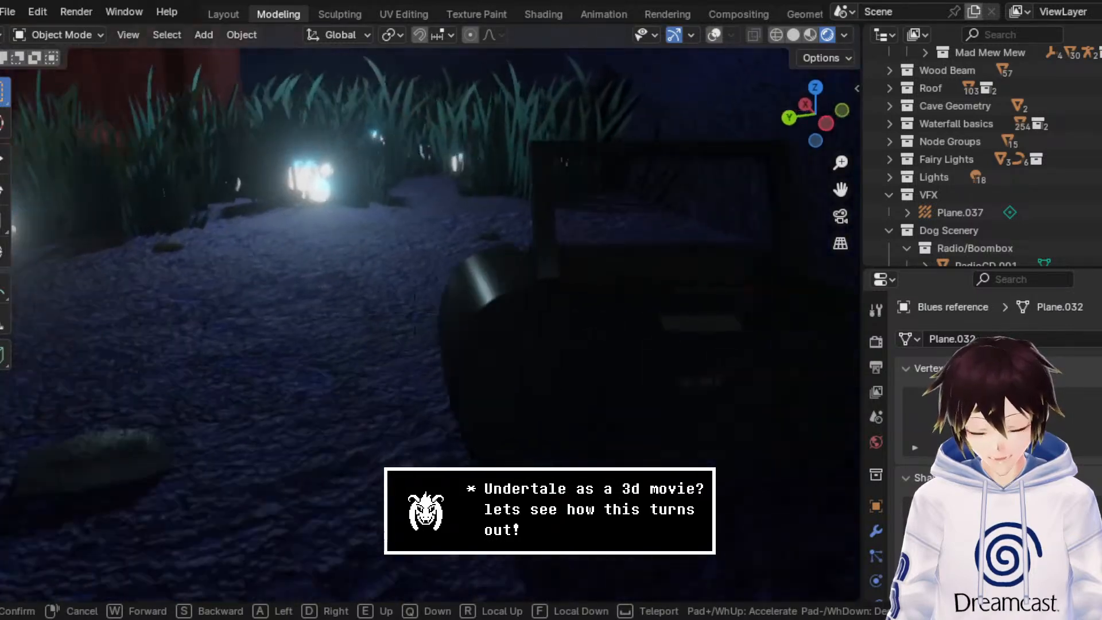
key(s)
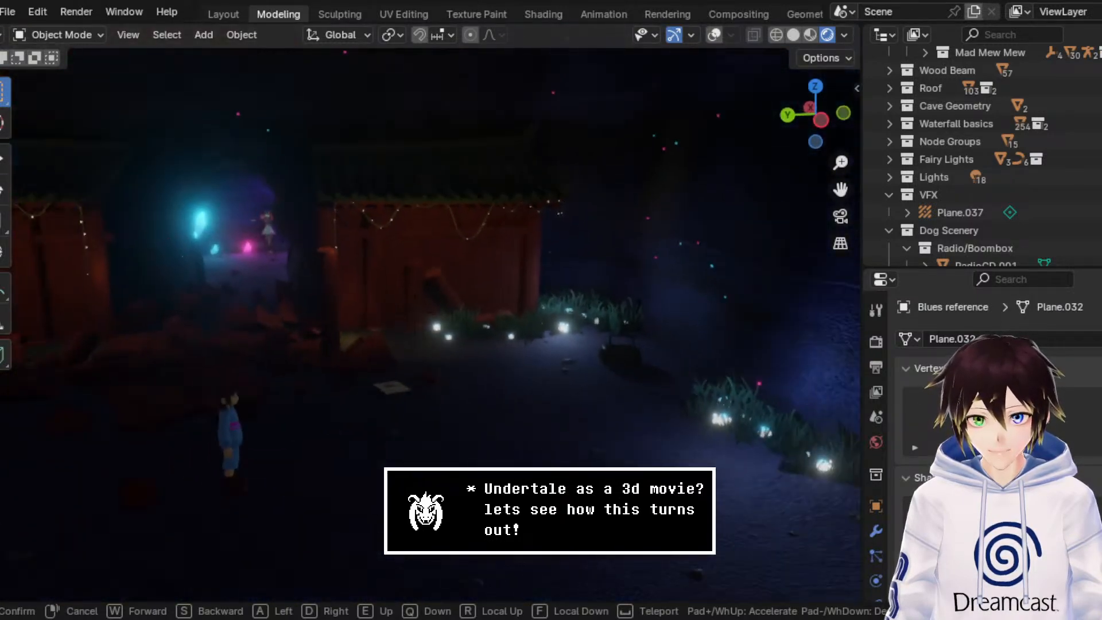
key(a)
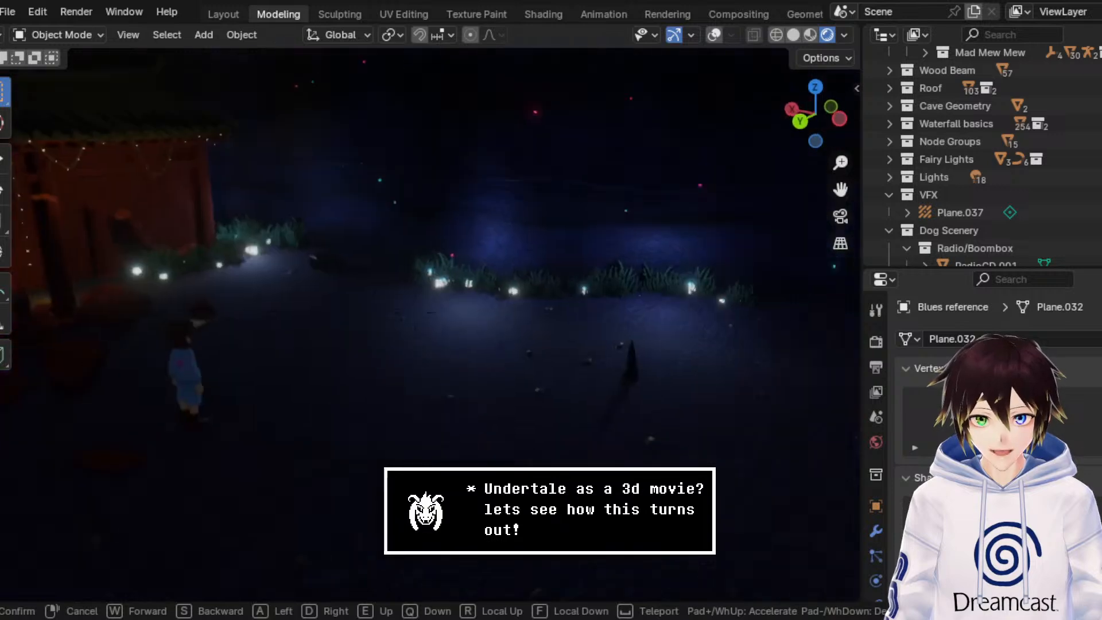
key(a)
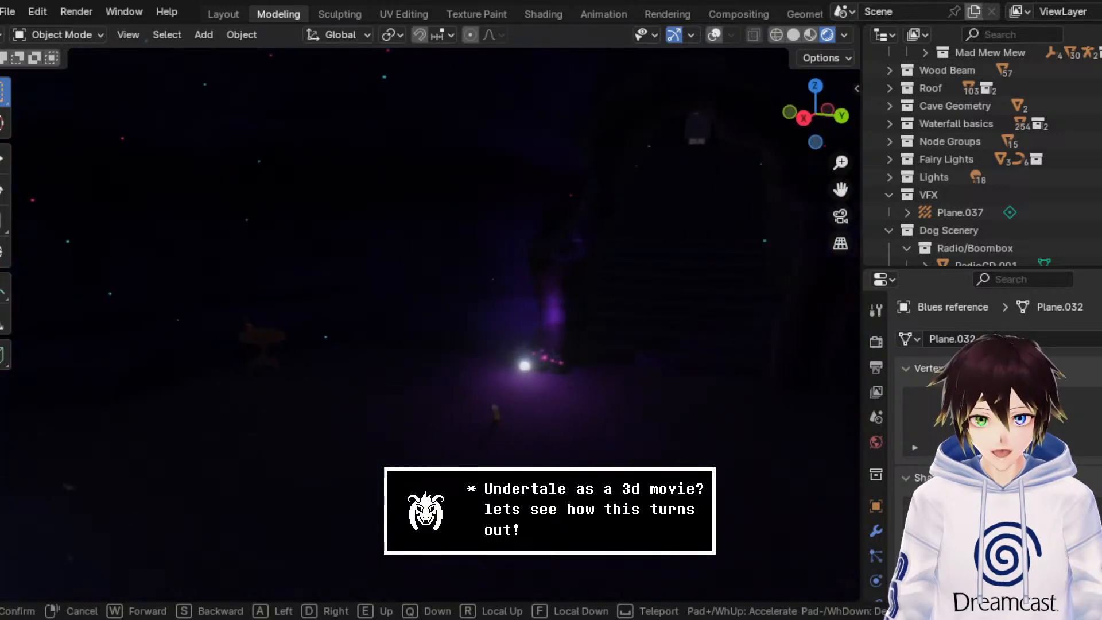
key(w)
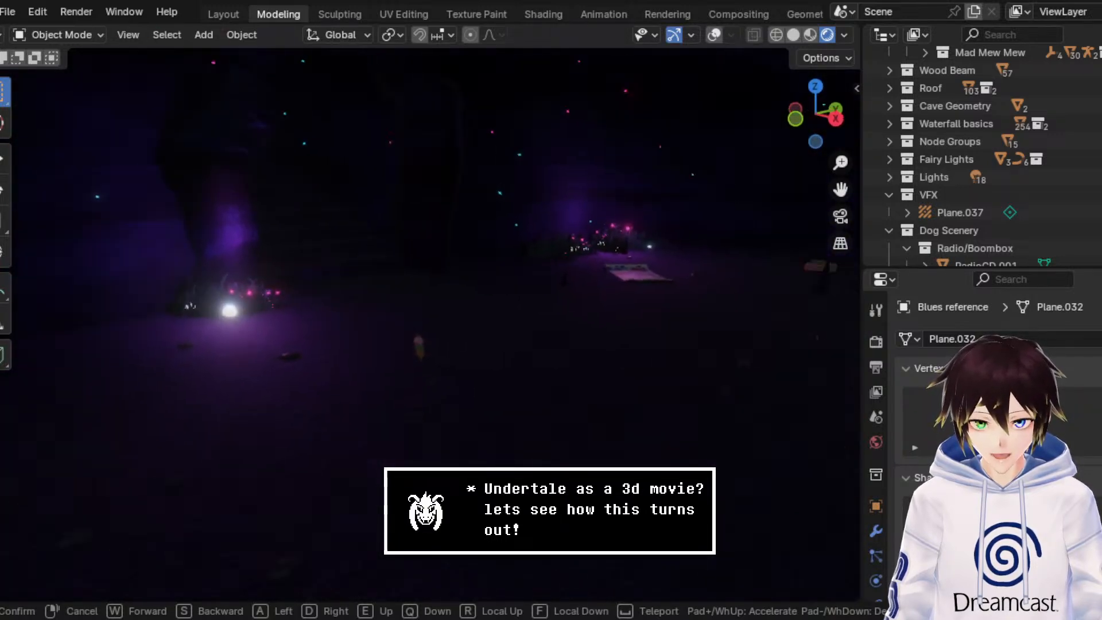
key(w)
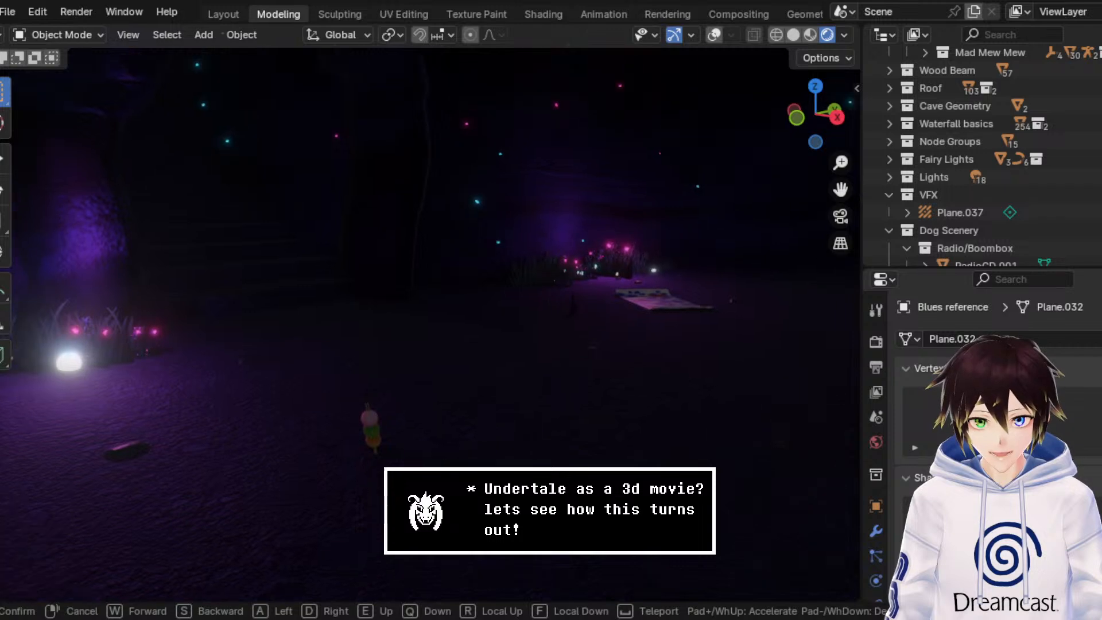
key(w)
key(s)
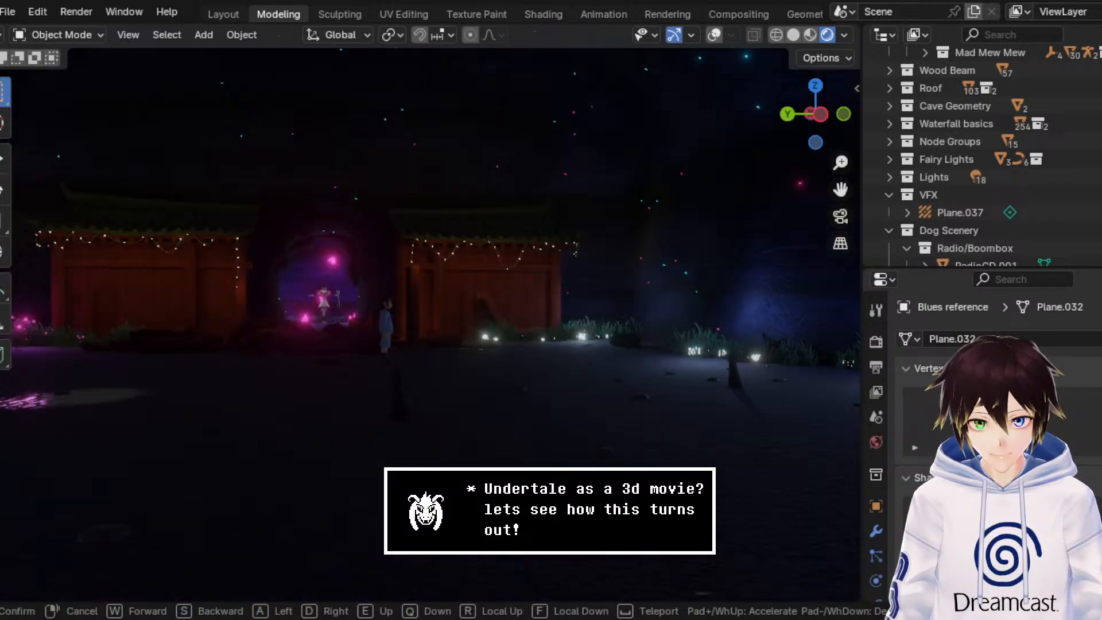
key(e)
click(769, 174)
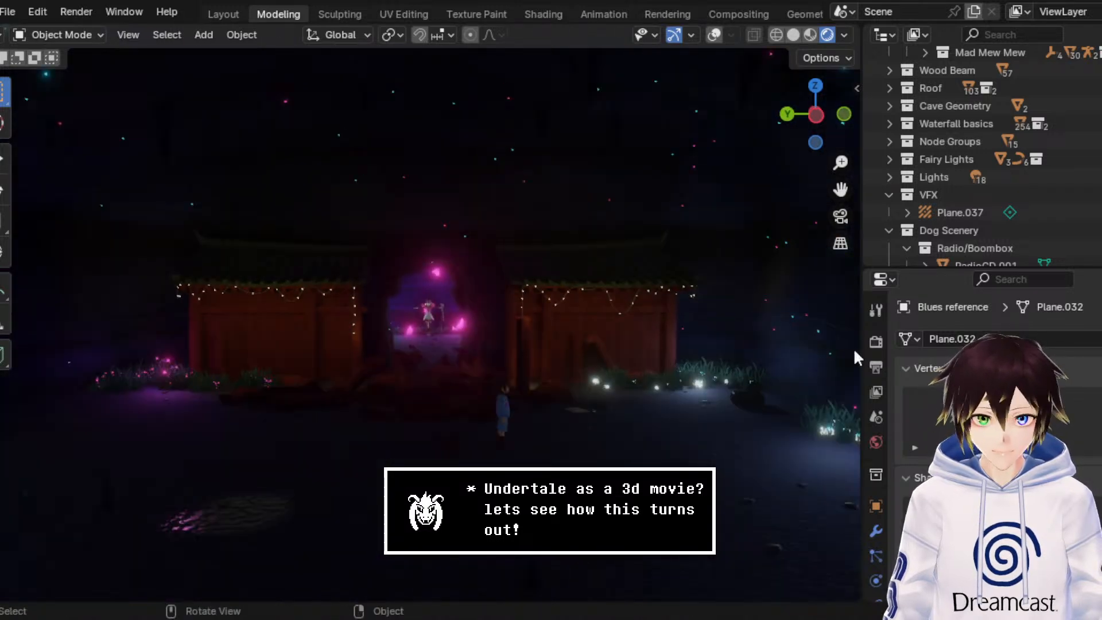
Step: Brighten the world background colour by raising its HSV value to about 0.083
click(879, 444)
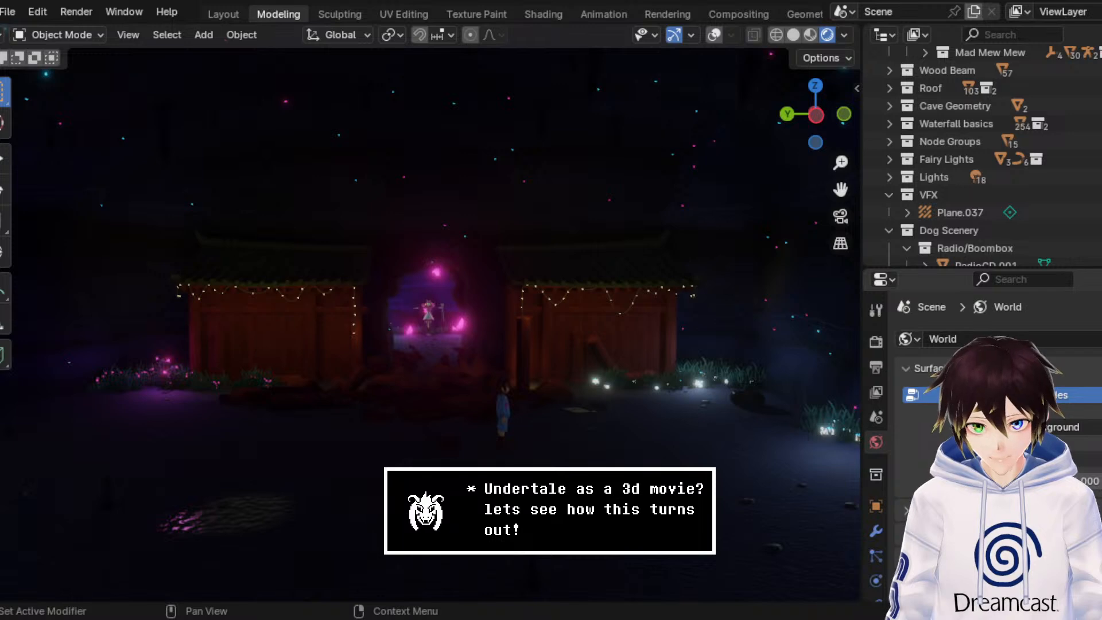
click(1053, 463)
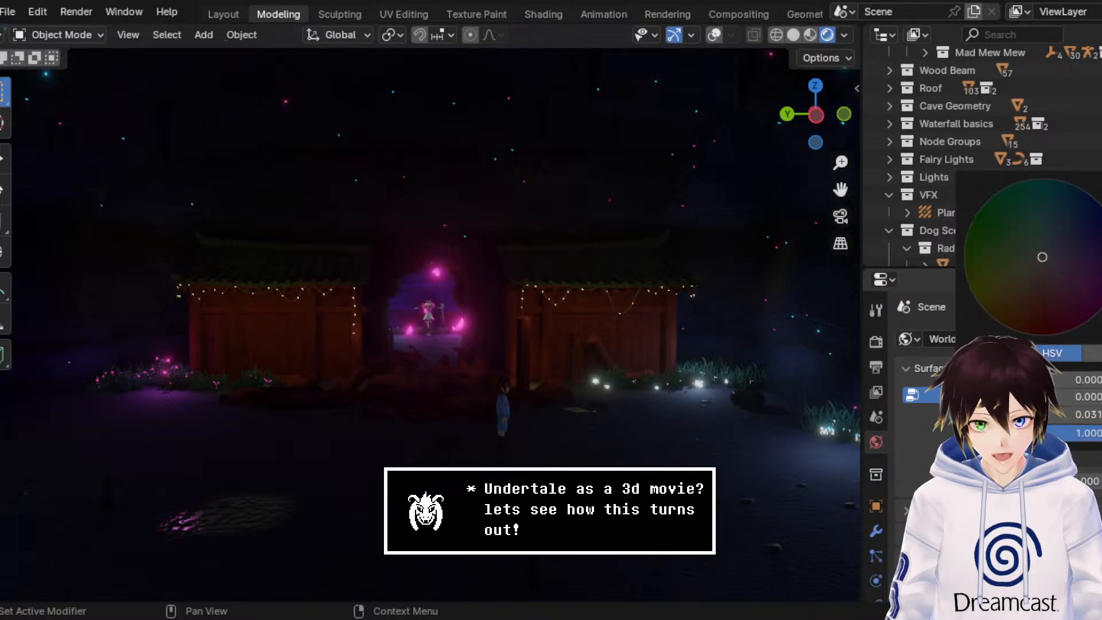
drag(1088, 414, 1097, 414)
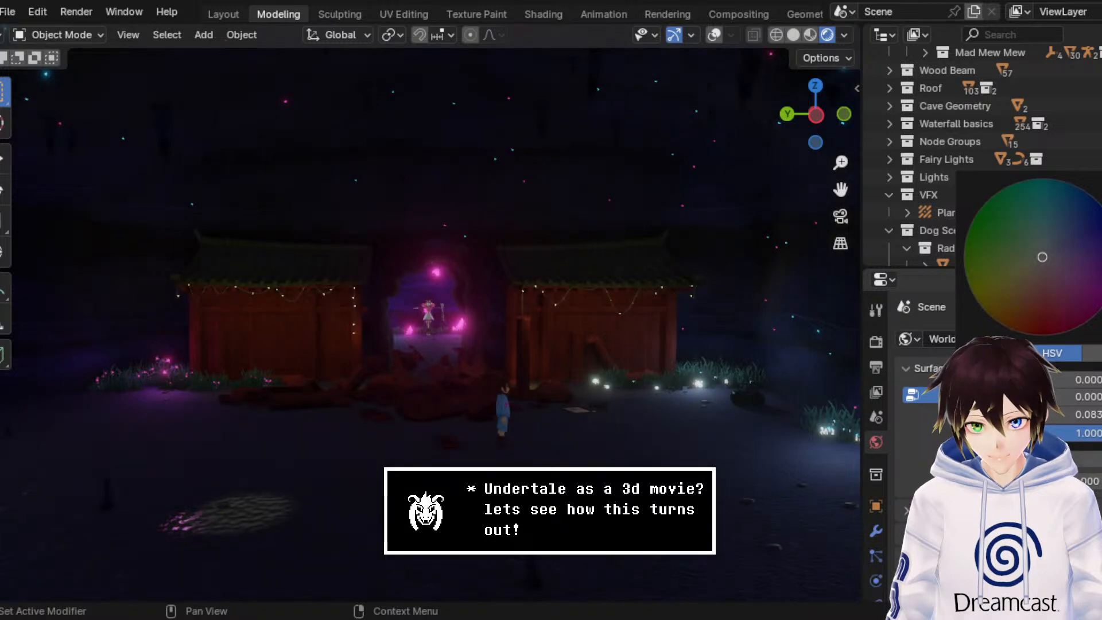
middle_drag(649, 312, 649, 302)
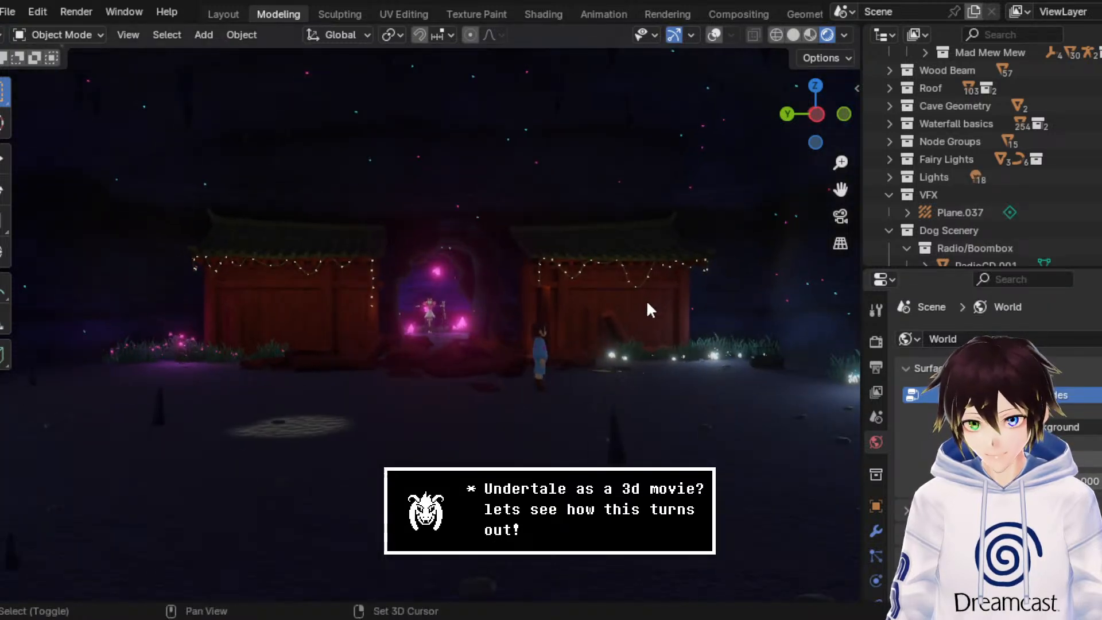
Step: Walk up to the red shrine wall and inspect its fairy lights and roof edge under the brighter world light
key(shift+grave)
key(w)
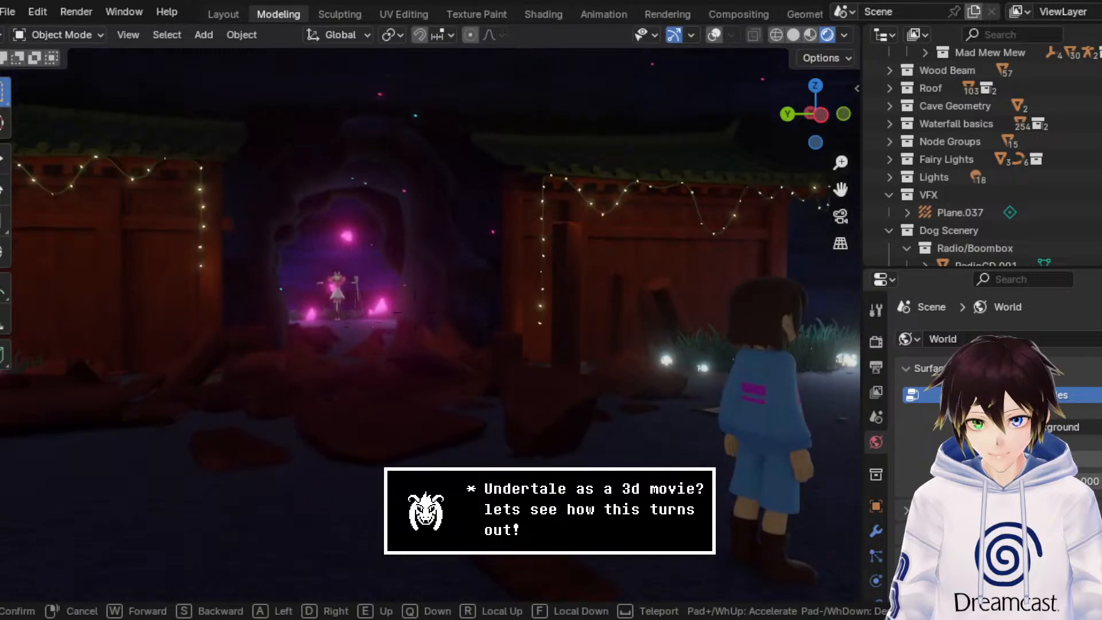
key(d)
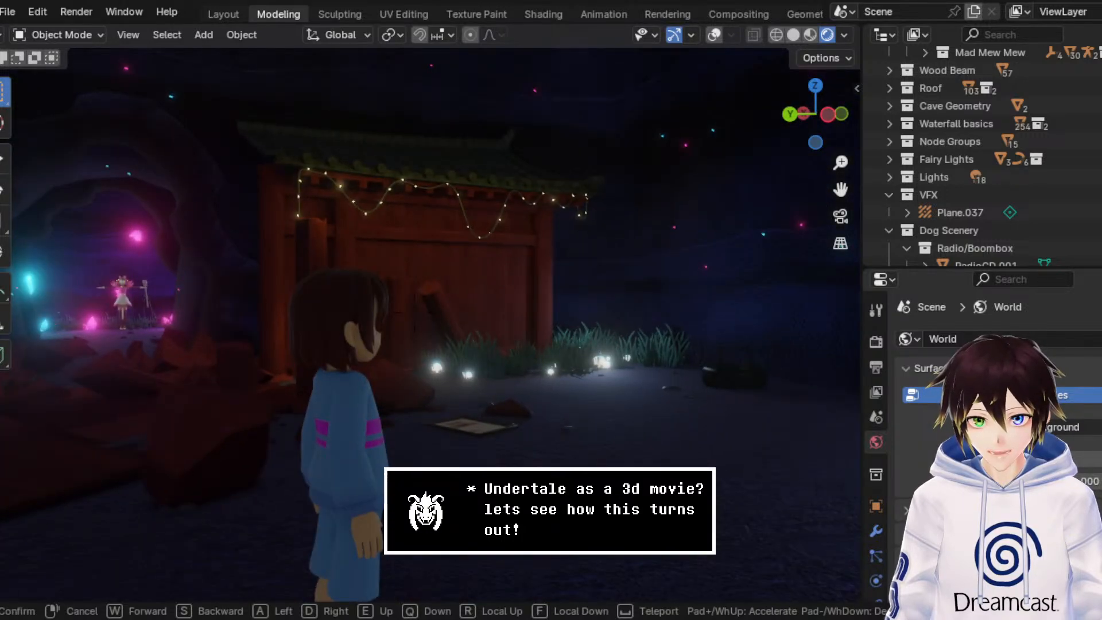
key(d)
key(w)
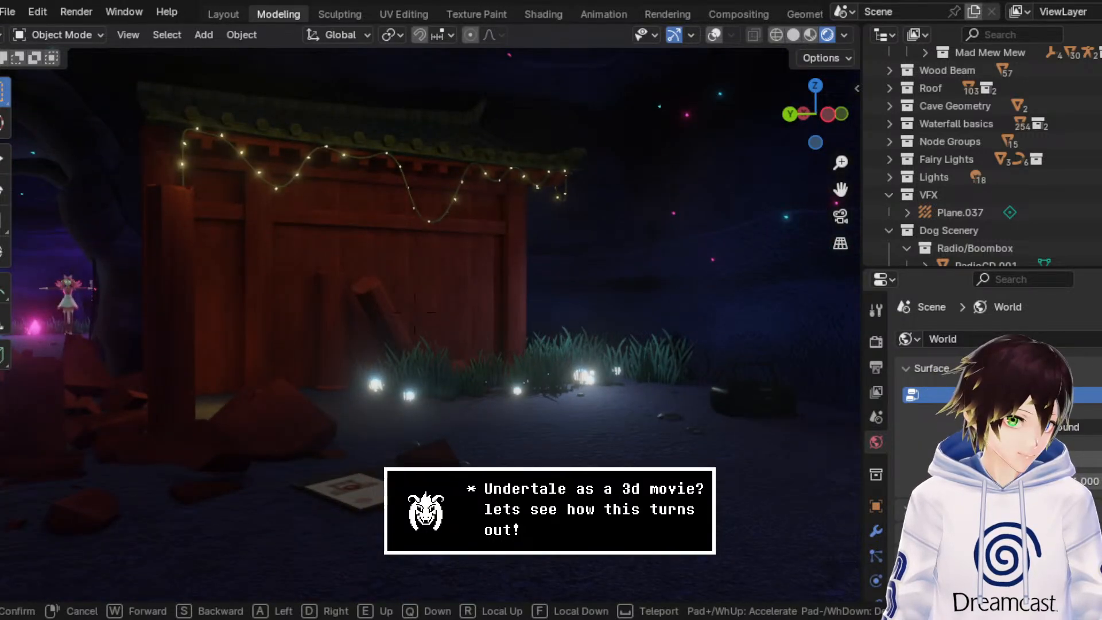
key(w)
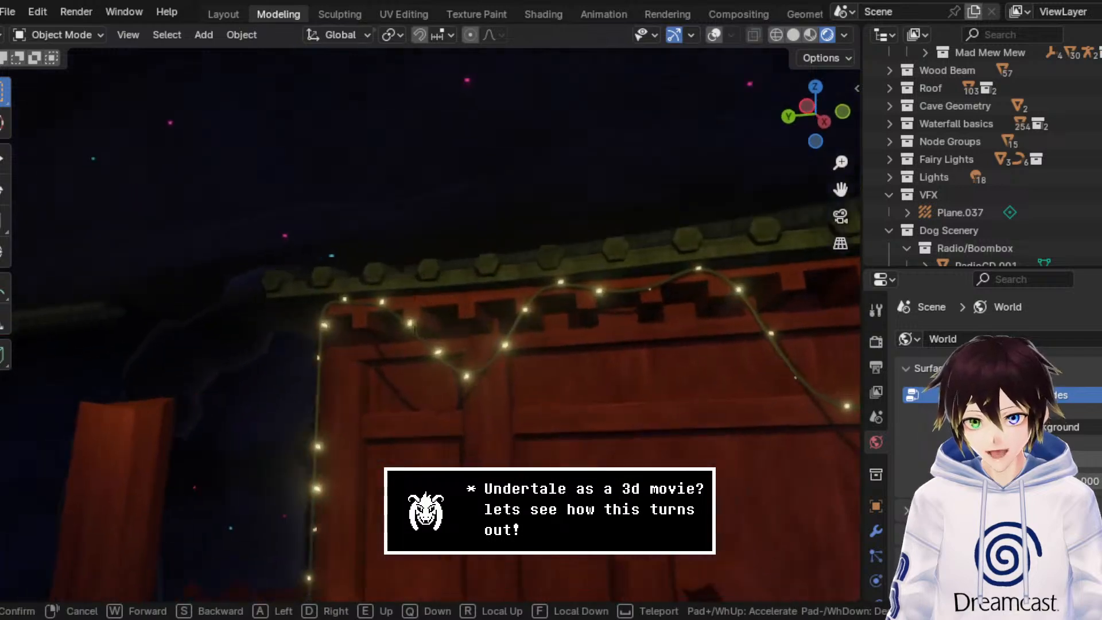
key(s)
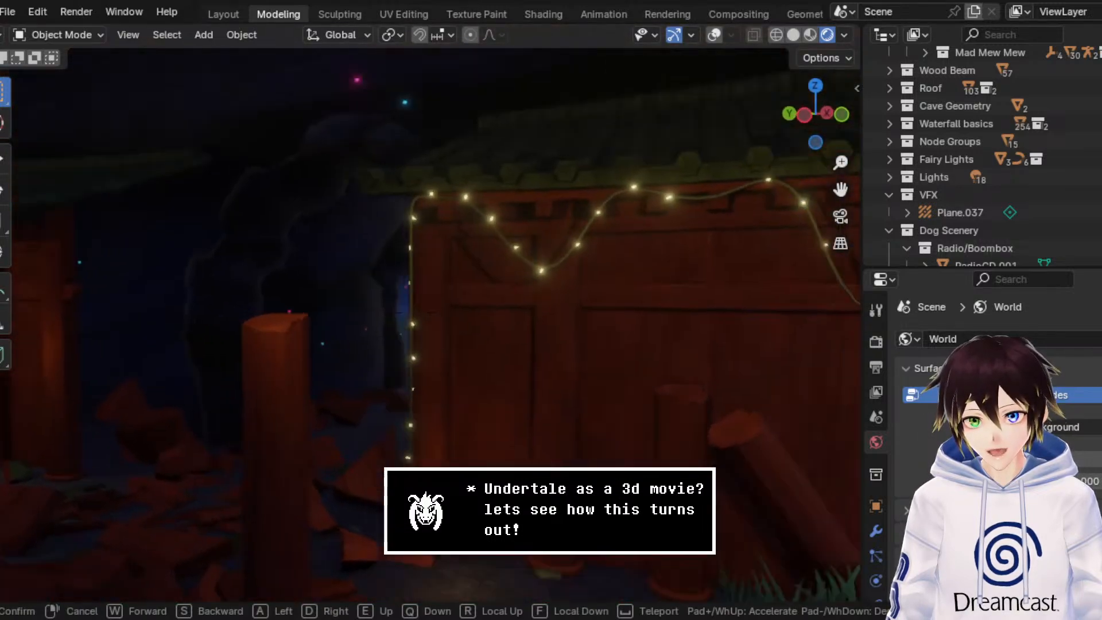
key(w)
key(a)
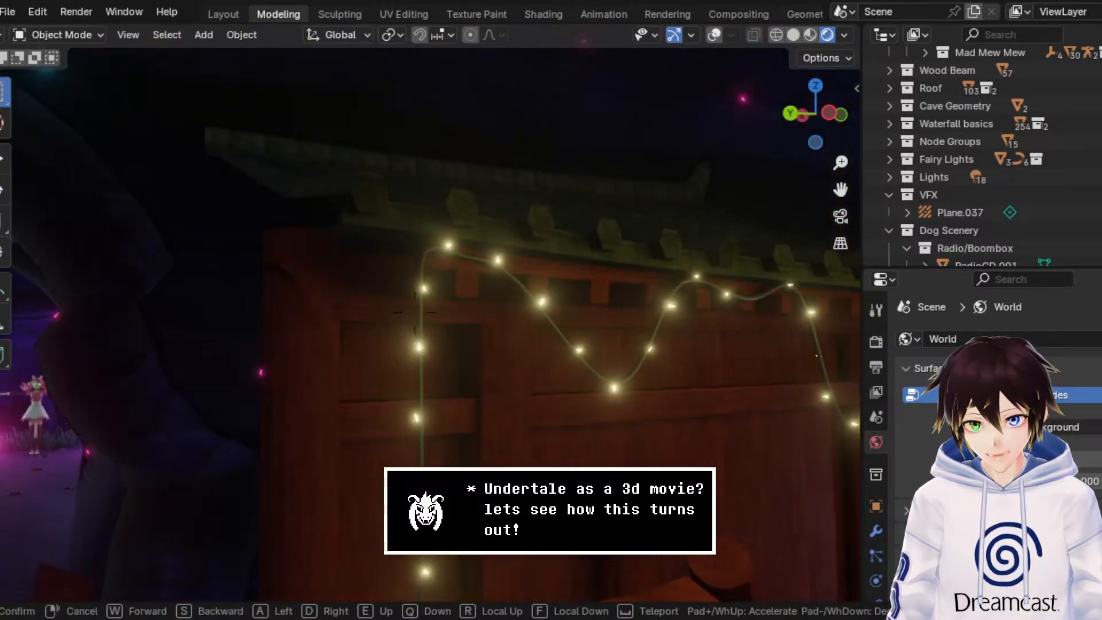
key(d)
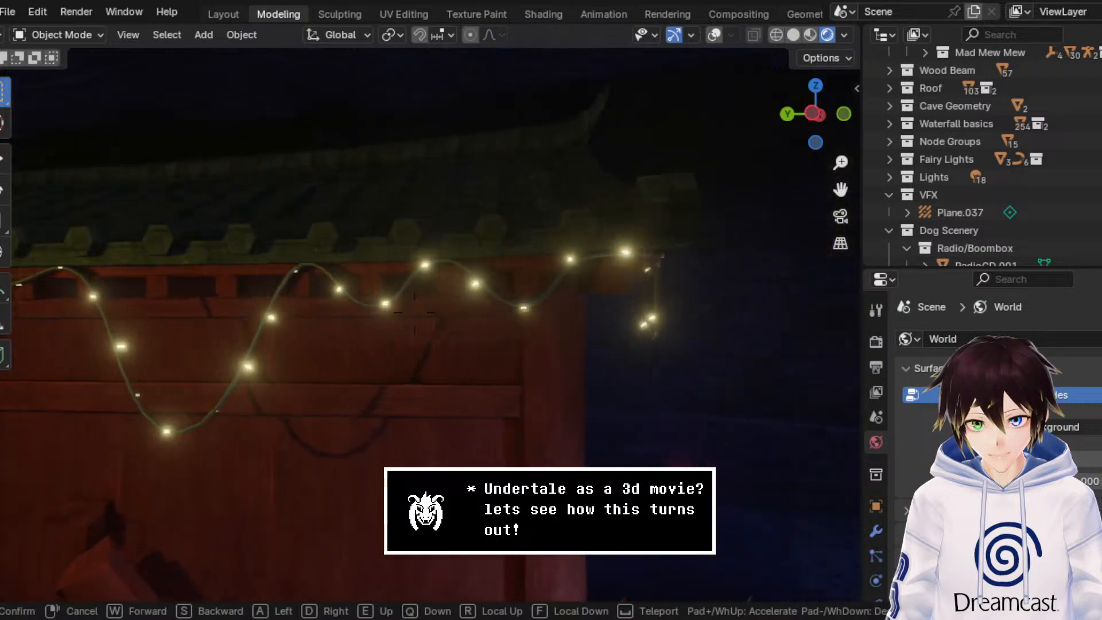
key(d)
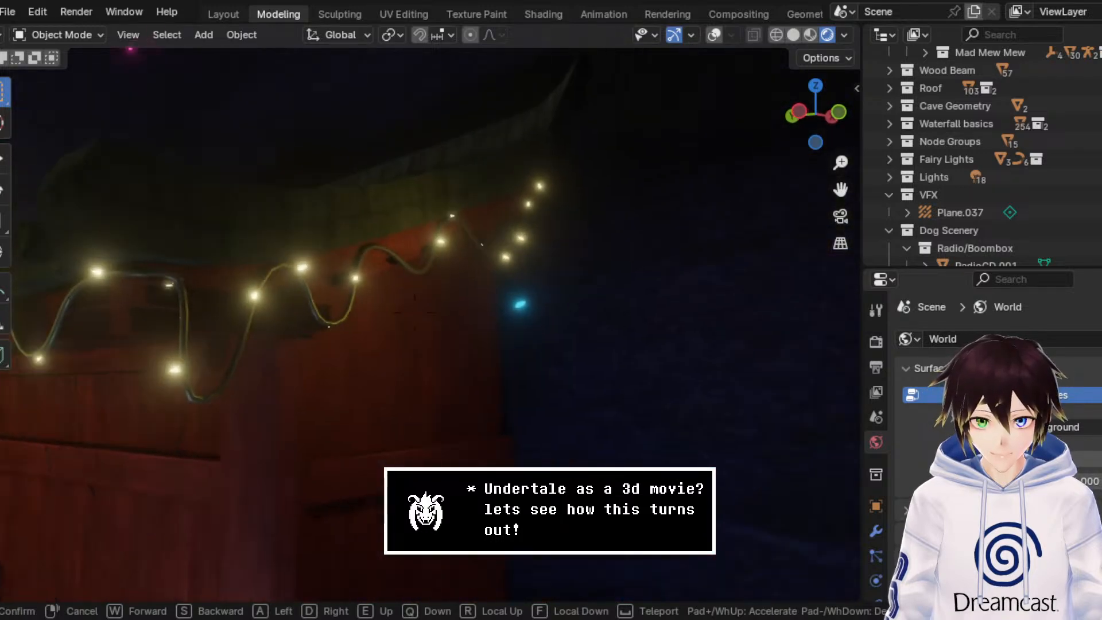
key(w)
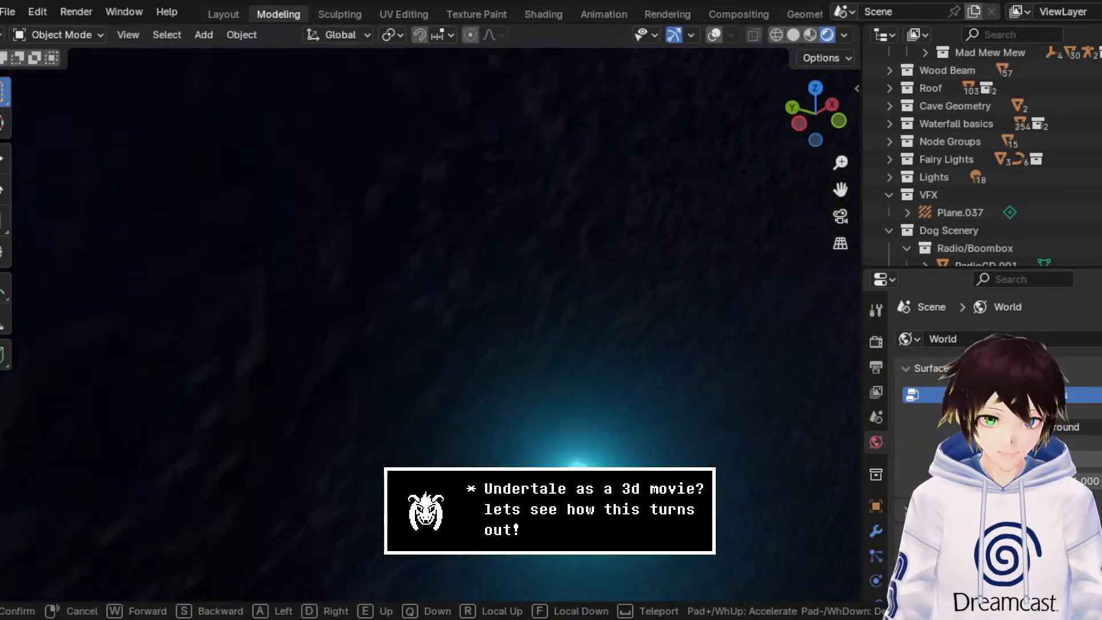
Step: Walk through the cave to examine the table with the red mug under the wall tap and the paw-print sheet
key(a)
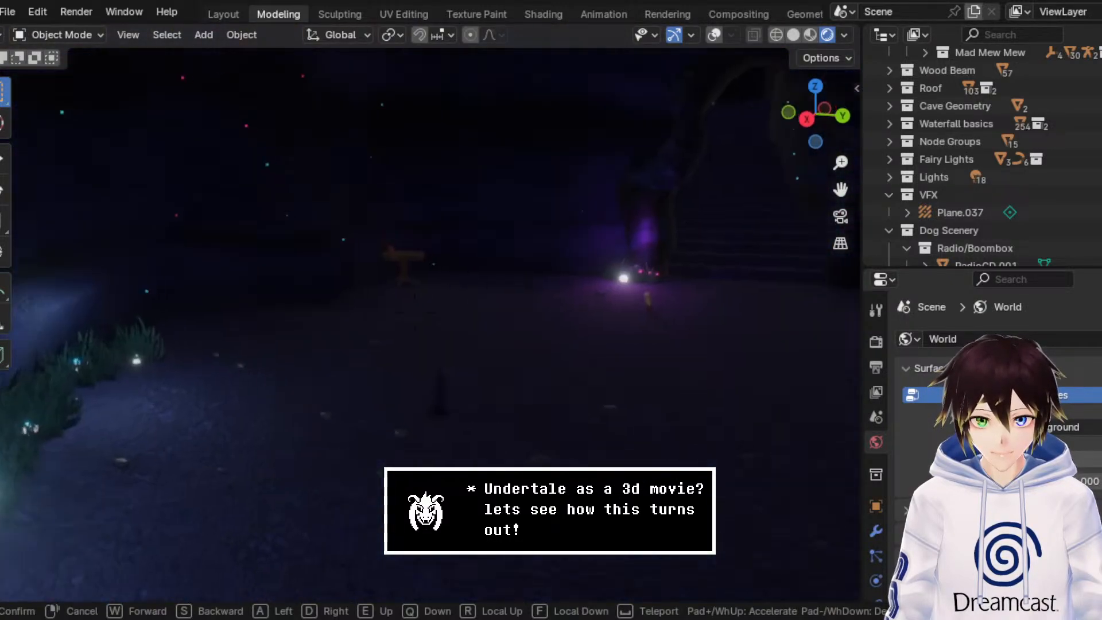
key(w)
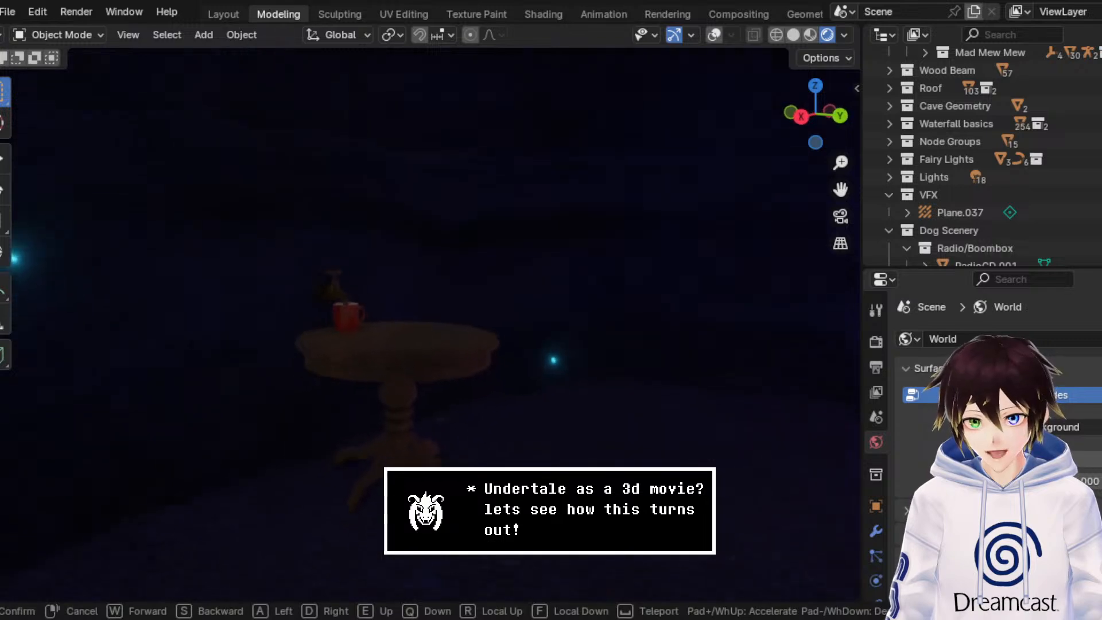
key(w)
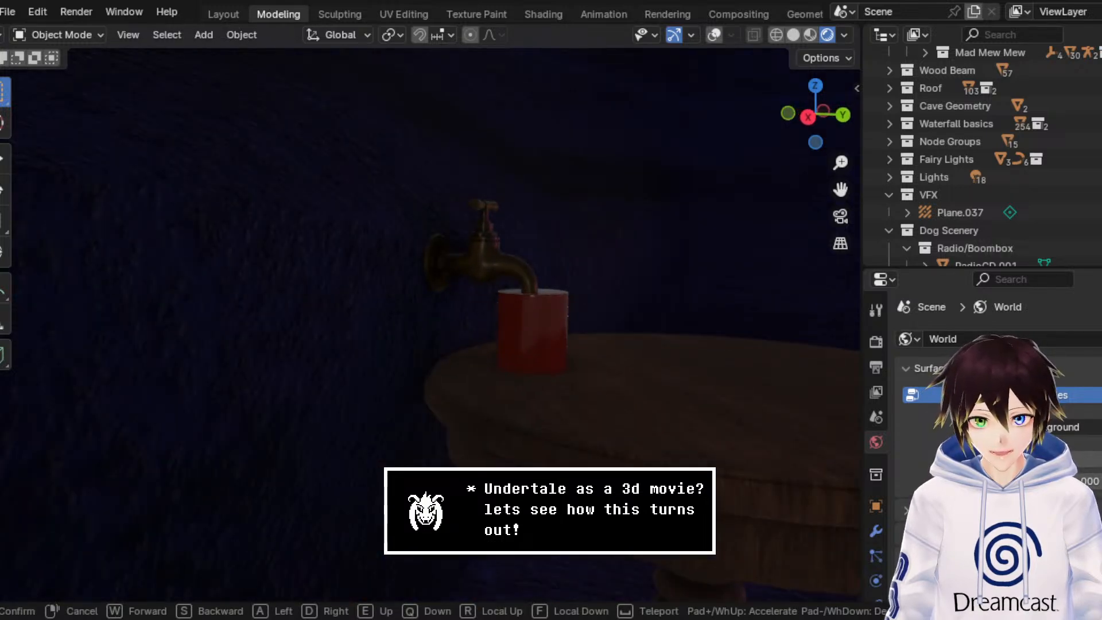
key(s)
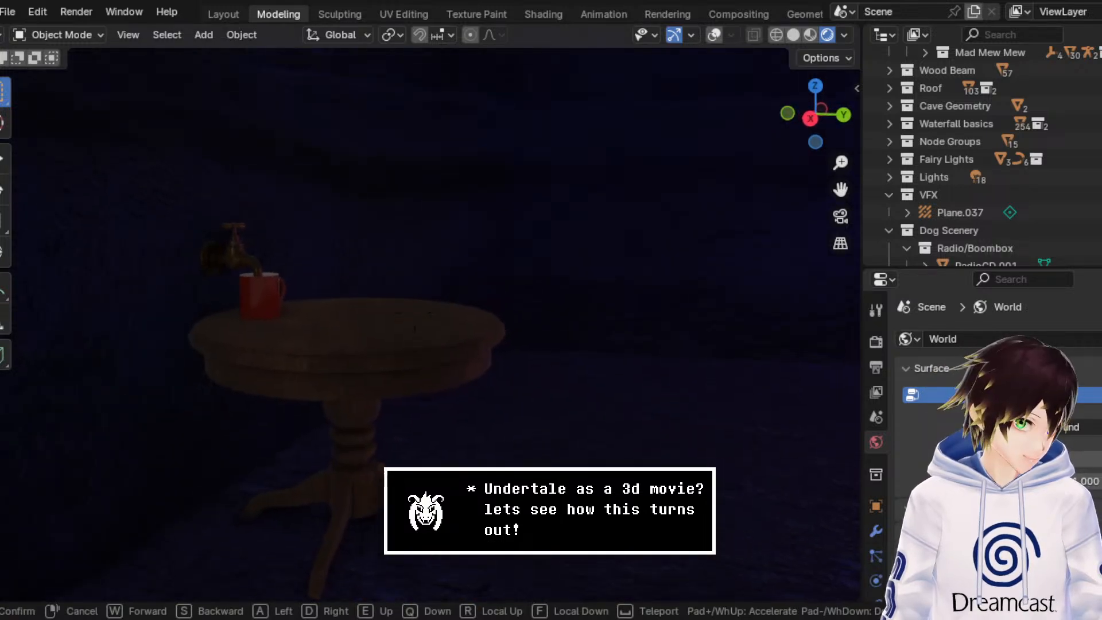
key(w)
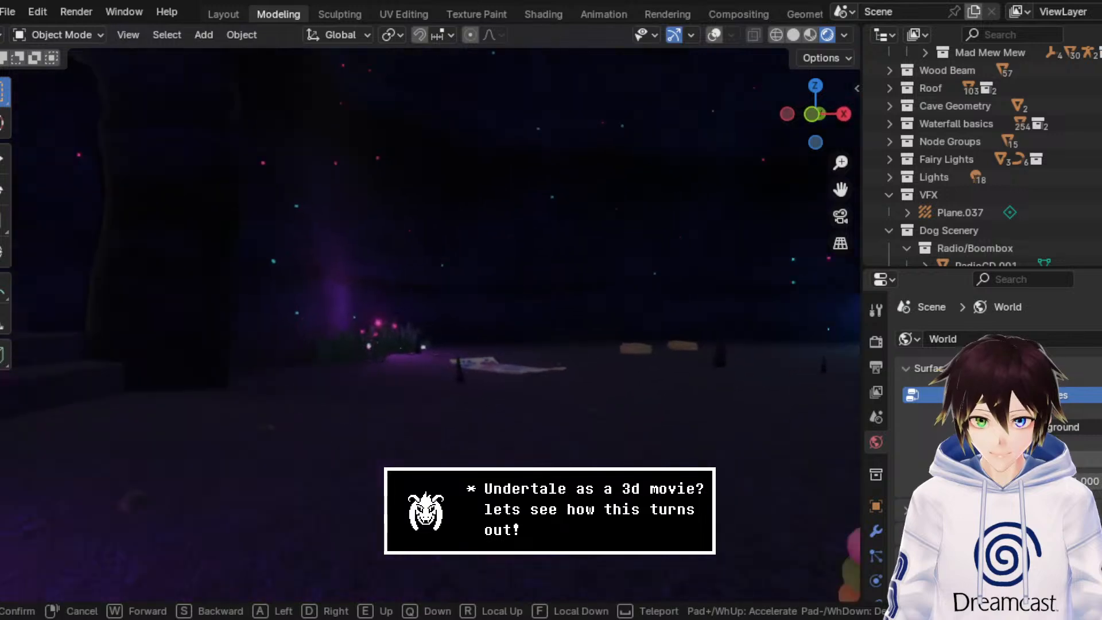
key(w)
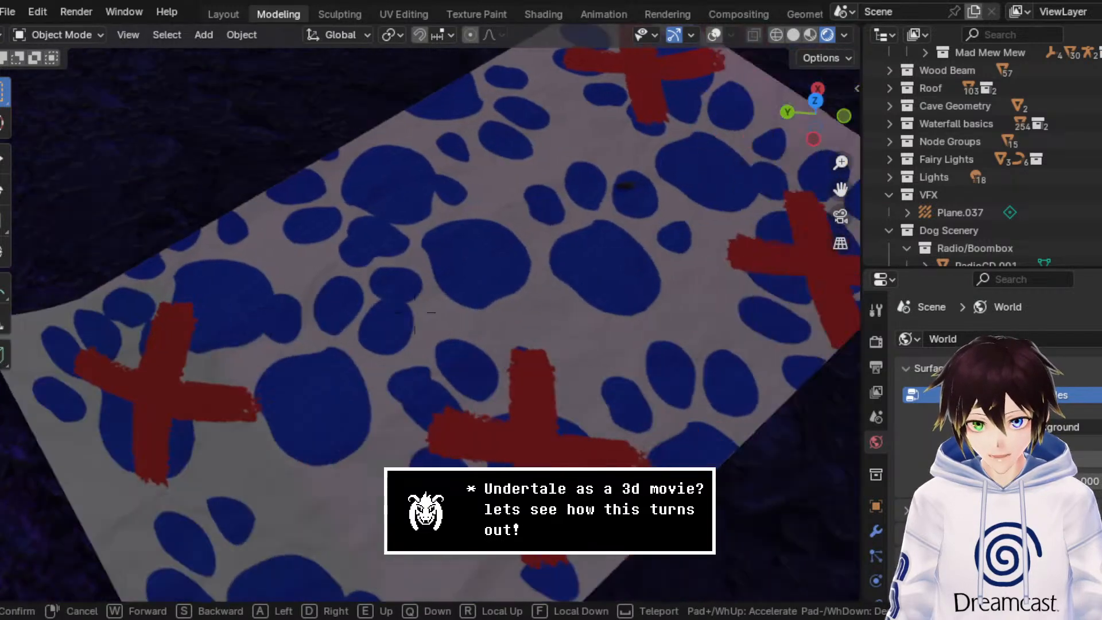
key(d)
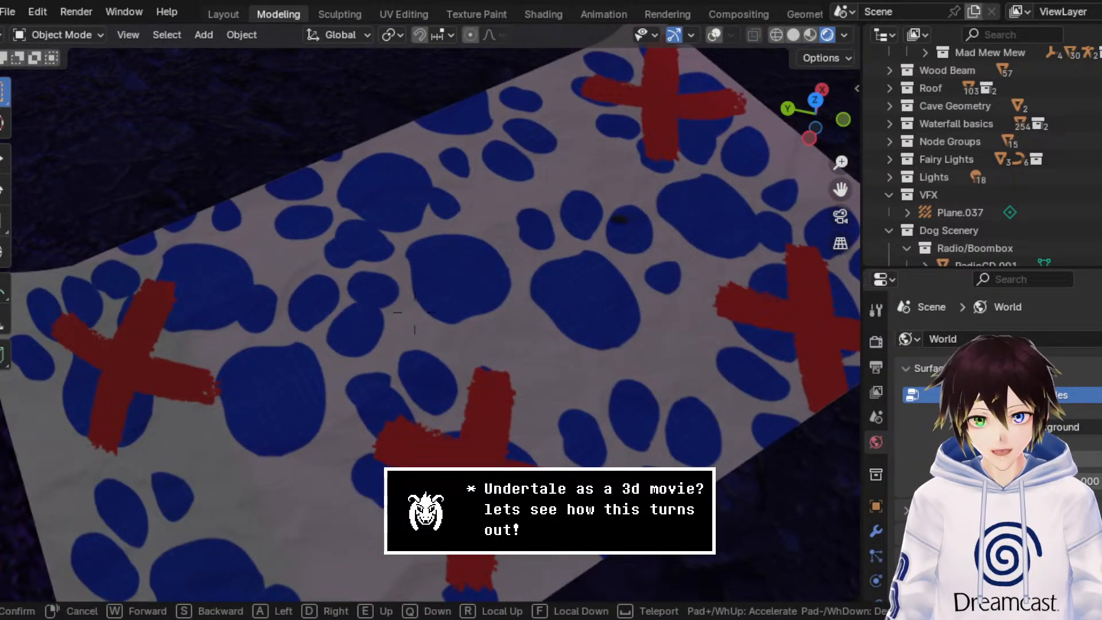
key(s)
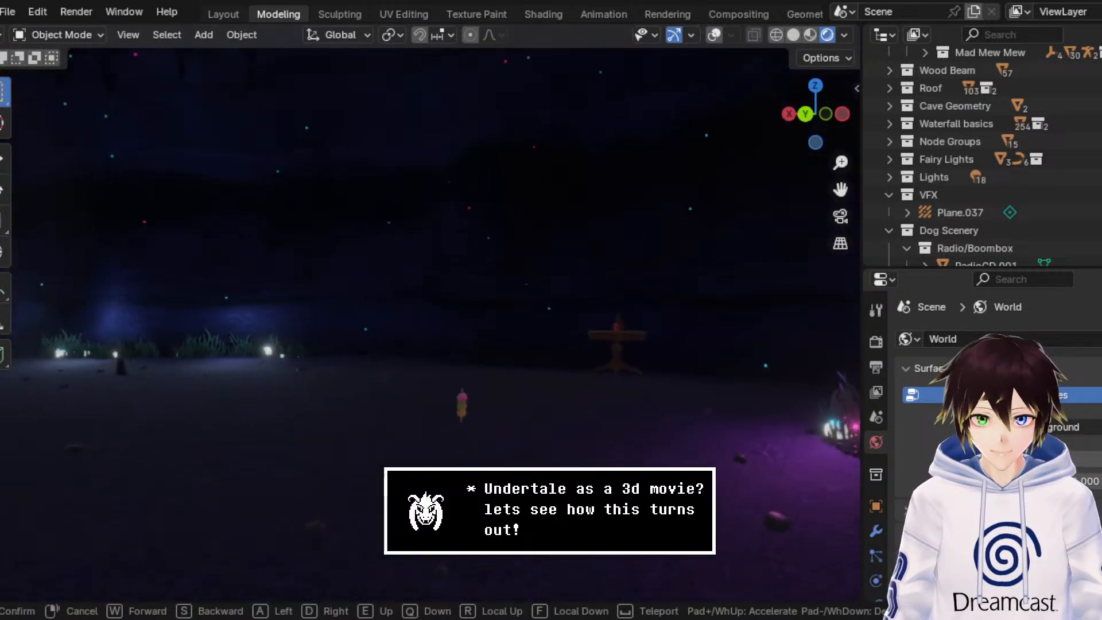
Step: Walk past the dango and glowing cyan crystals to the broken shrine wall to examine how they read in the dark
key(w)
key(w)
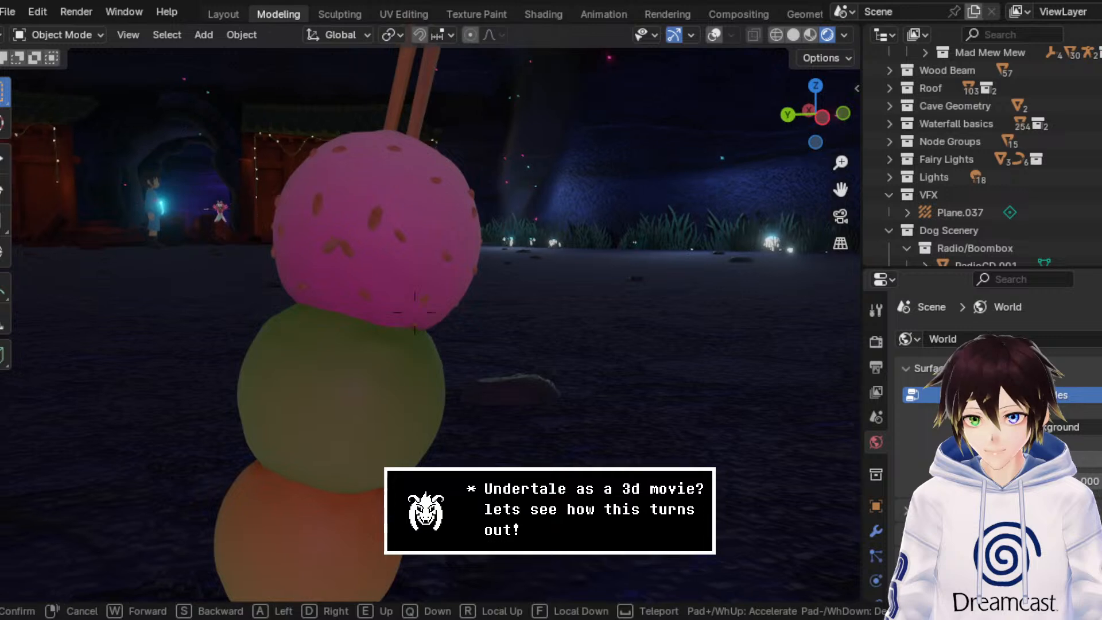
key(w)
key(w)
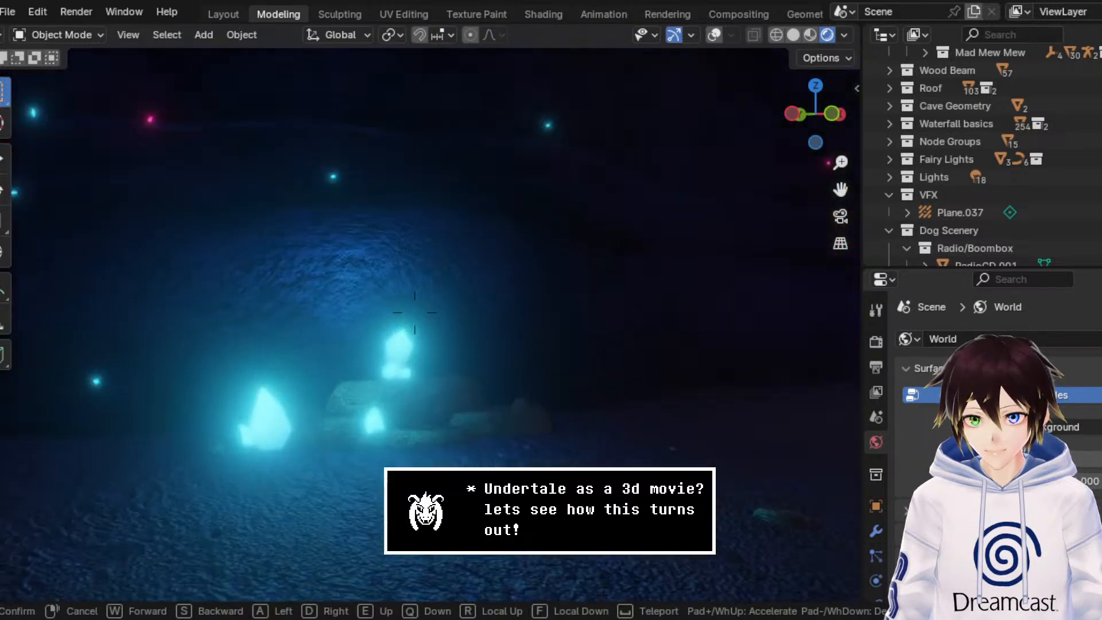
key(w)
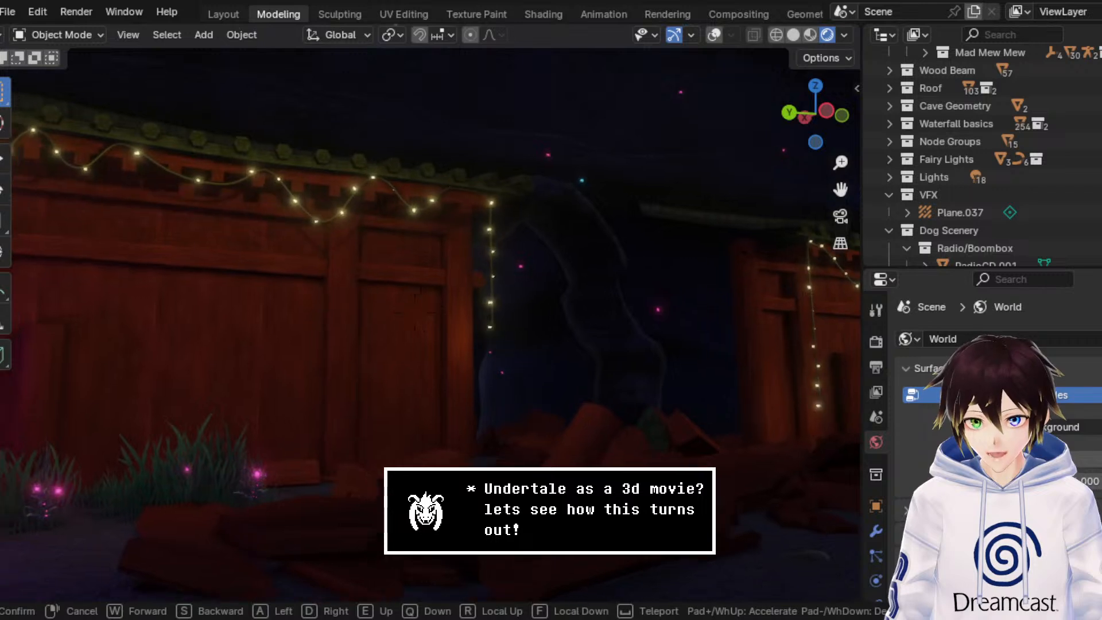
key(w)
Step: Inspect the framed shrine certificate on the ground and the fairy-lit red wall beside the rubble
key(w)
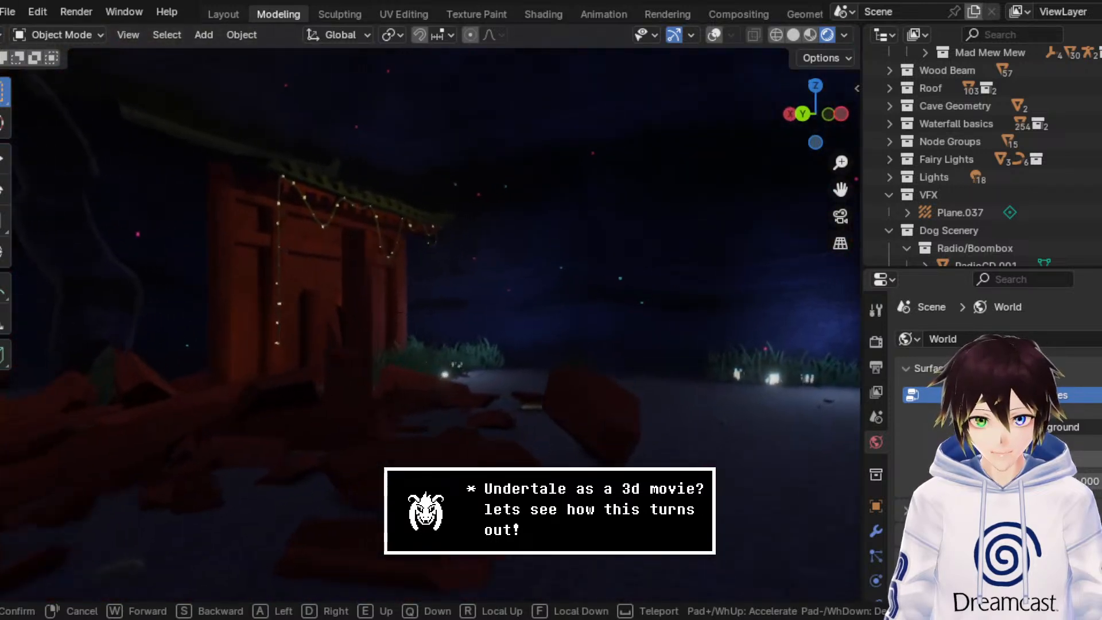
key(w)
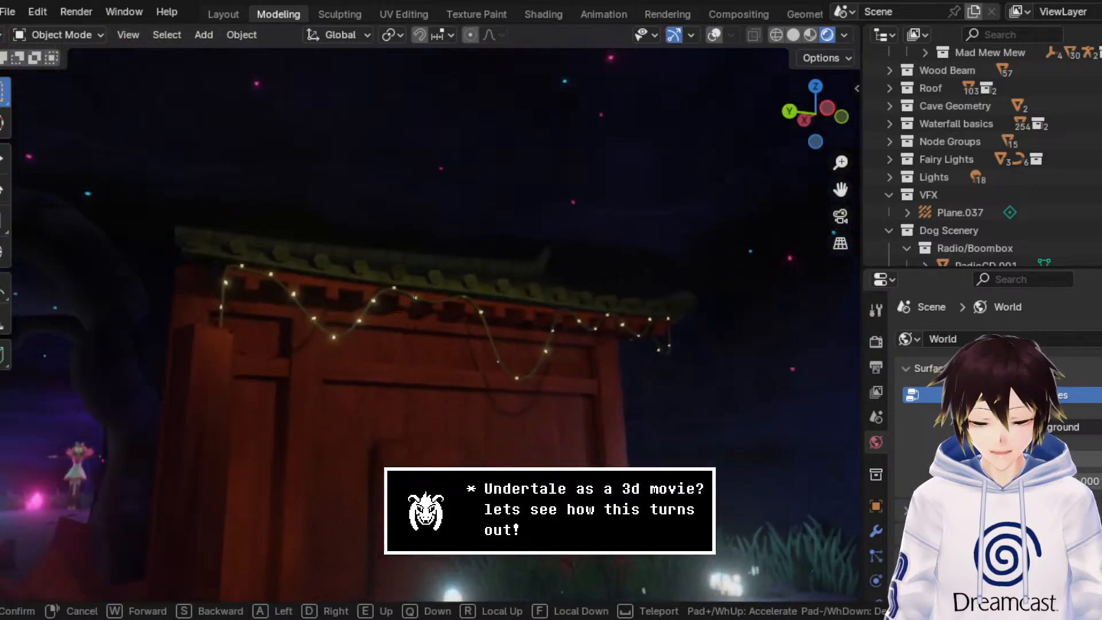
key(w)
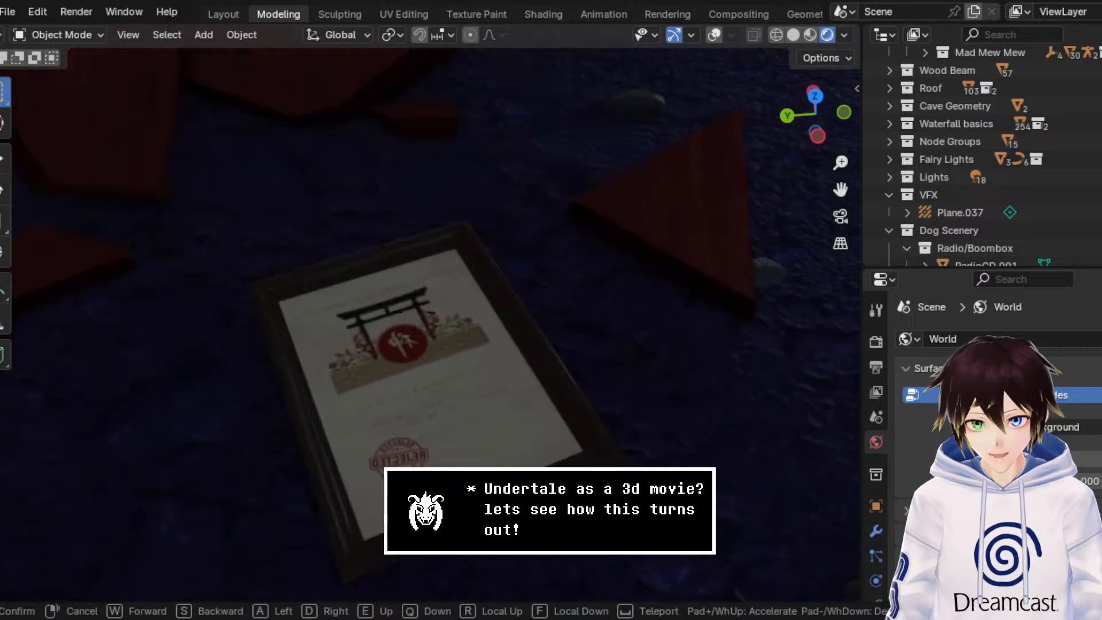
key(s)
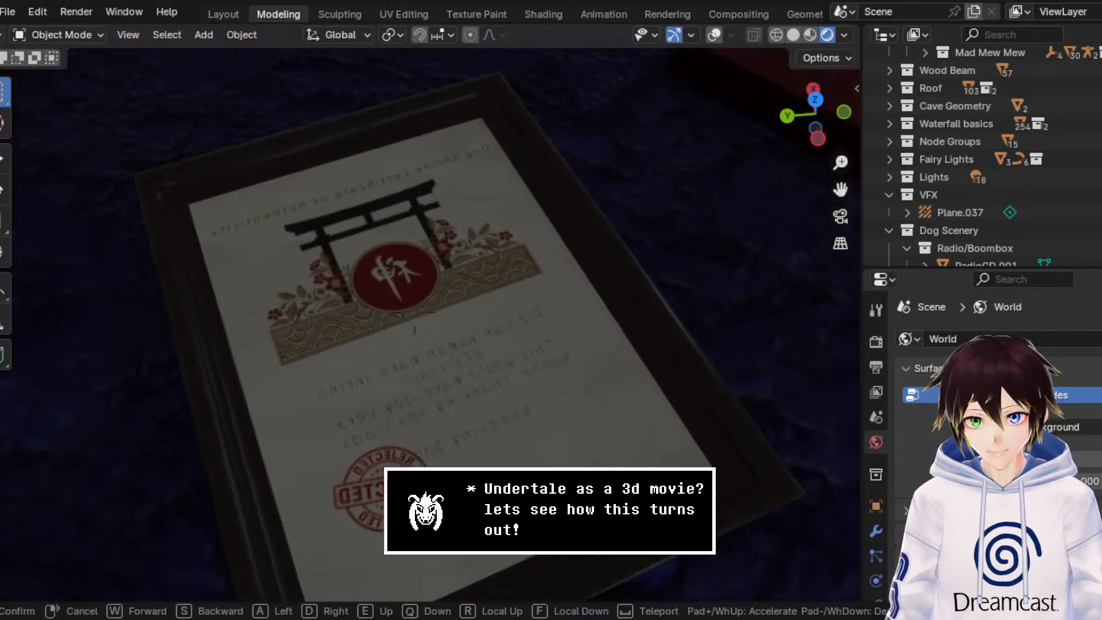
key(a)
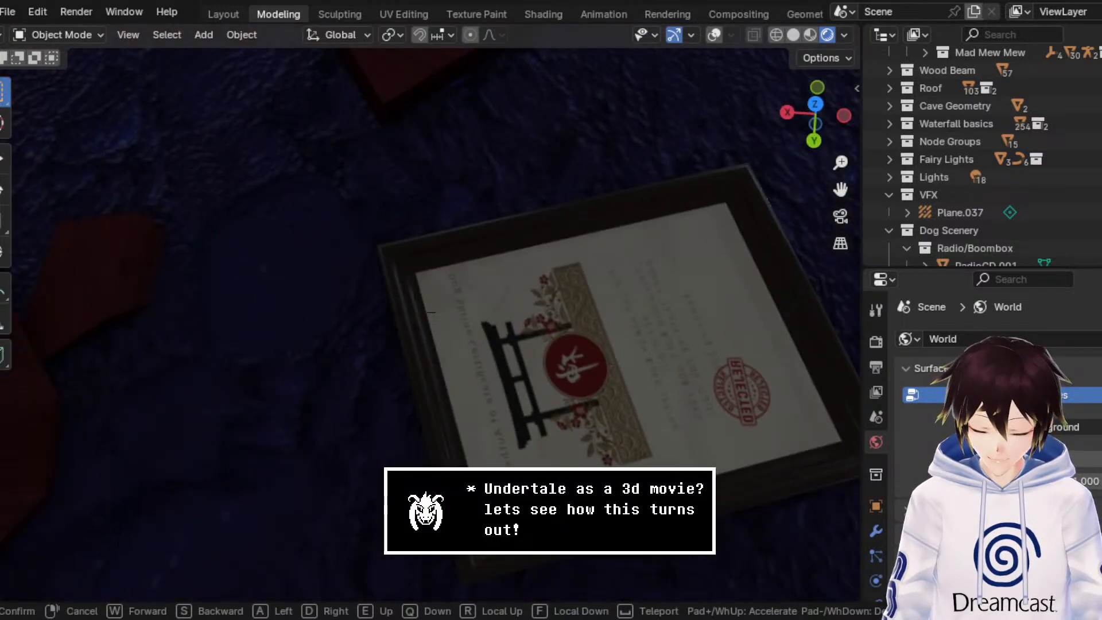
key(s)
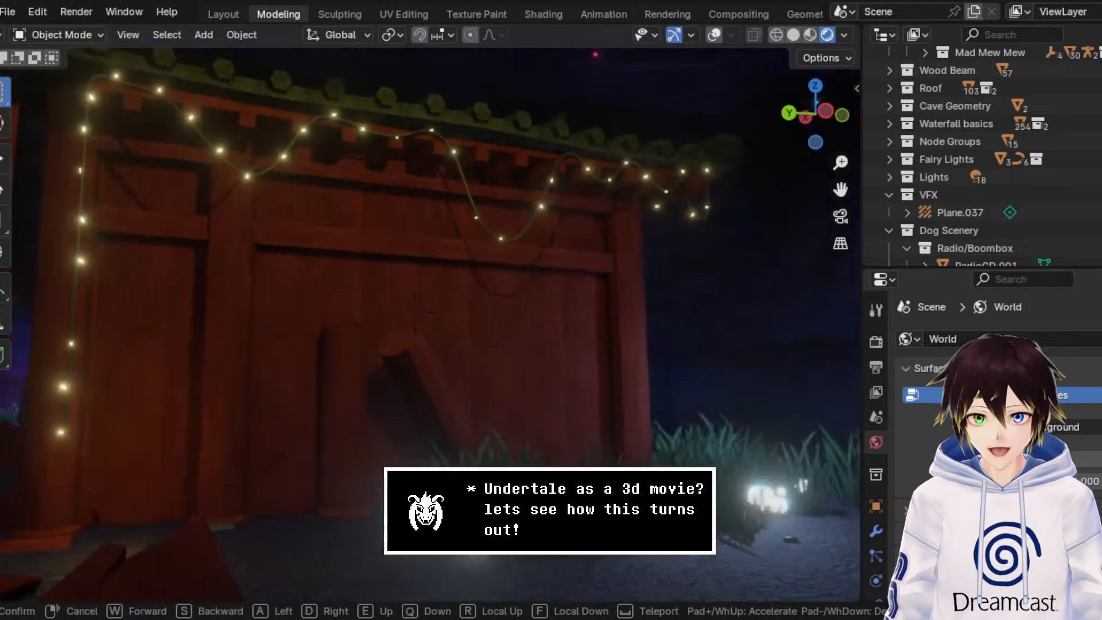
key(s)
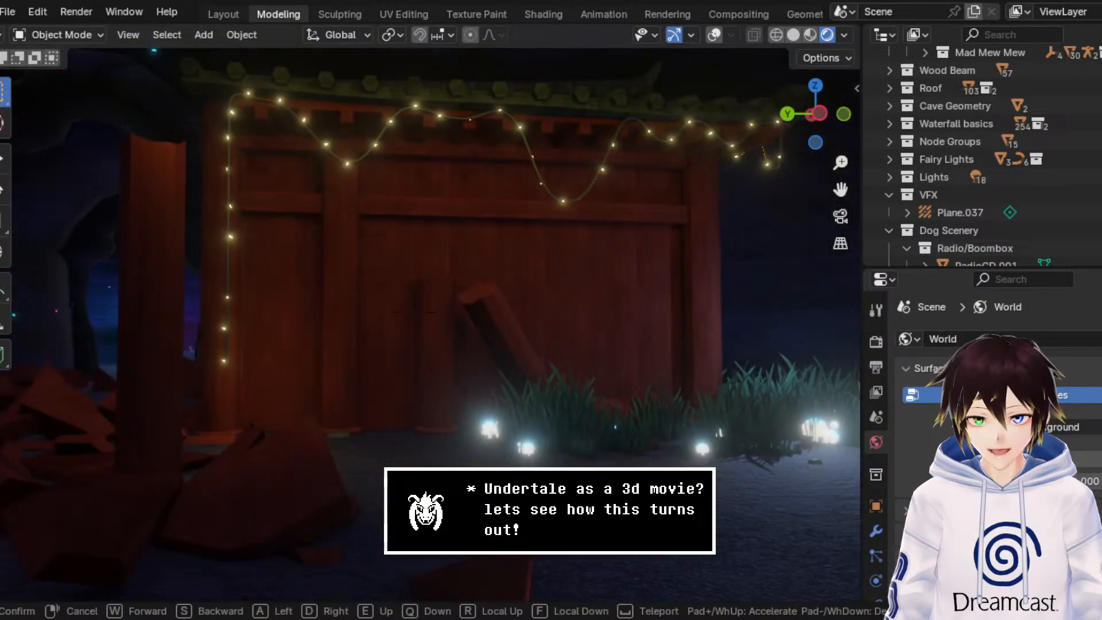
key(s)
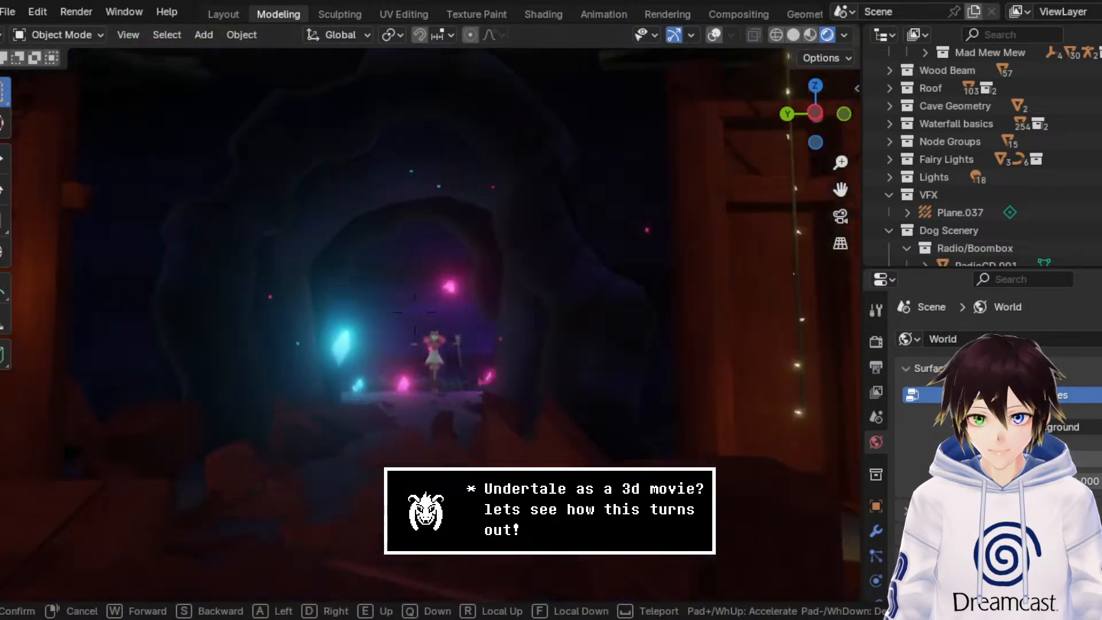
Step: Walk through the cave opening to examine the Mad Mew Mew figure among the pink crystals, then leave walk navigation
key(w)
key(s)
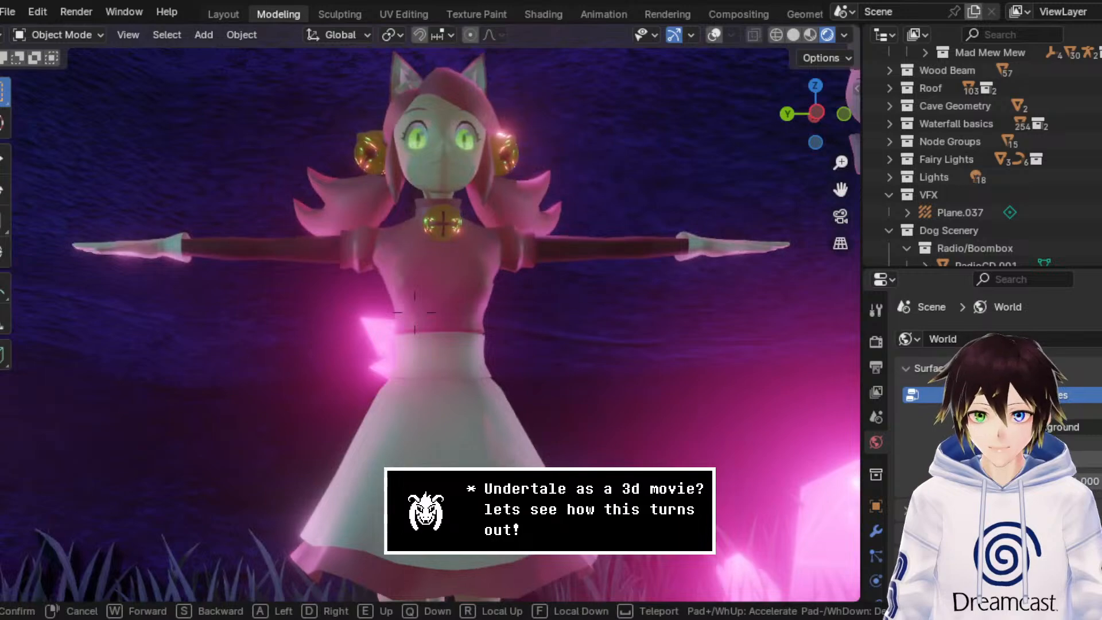
key(s)
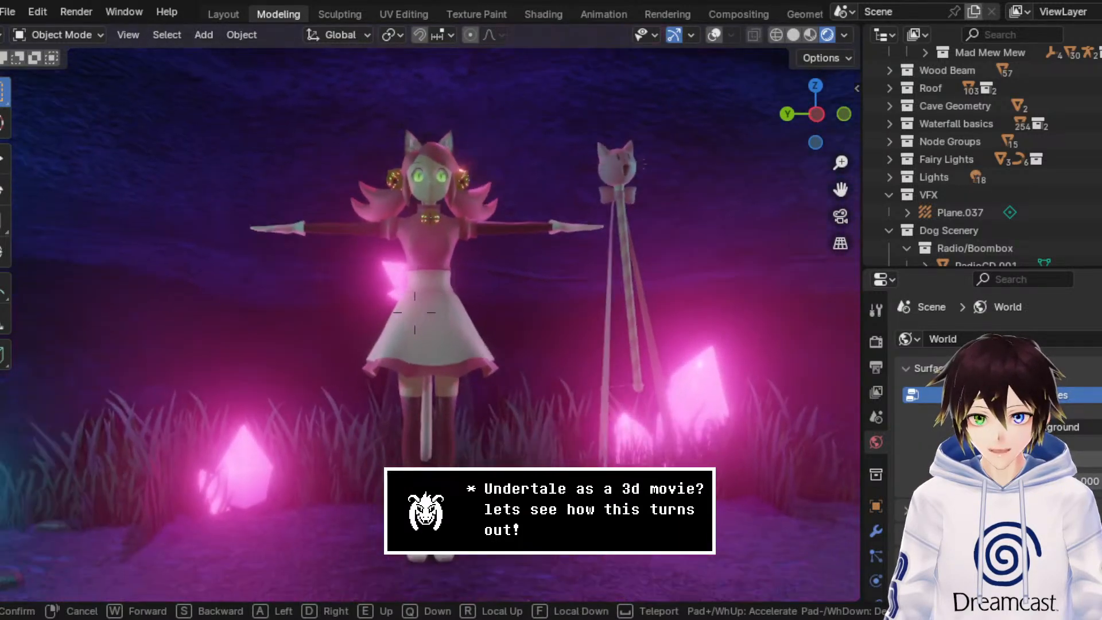
key(s)
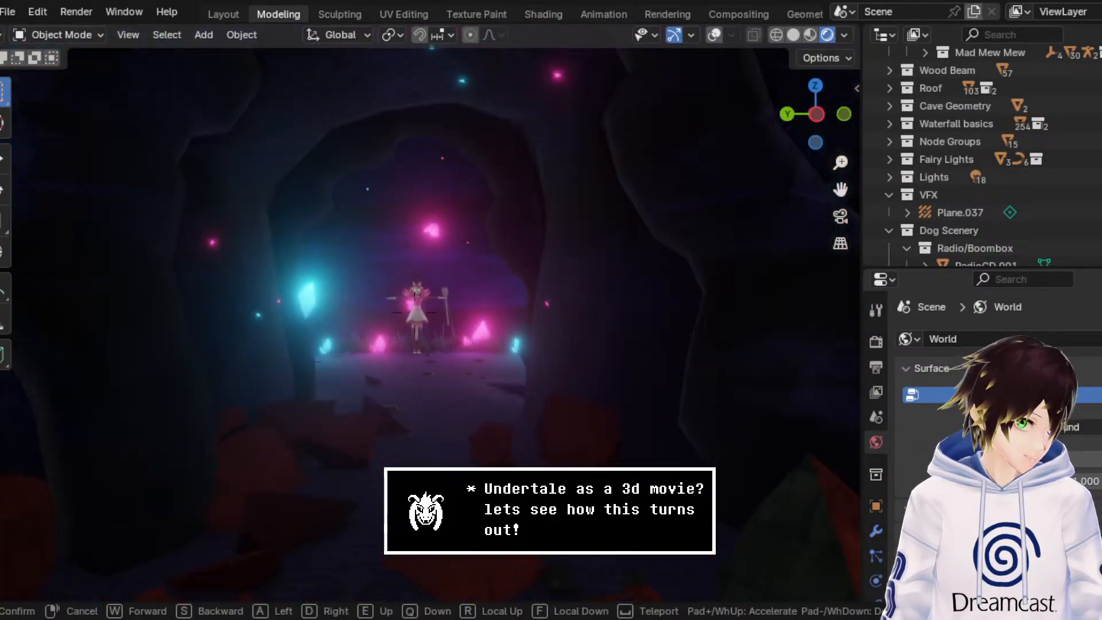
key(d)
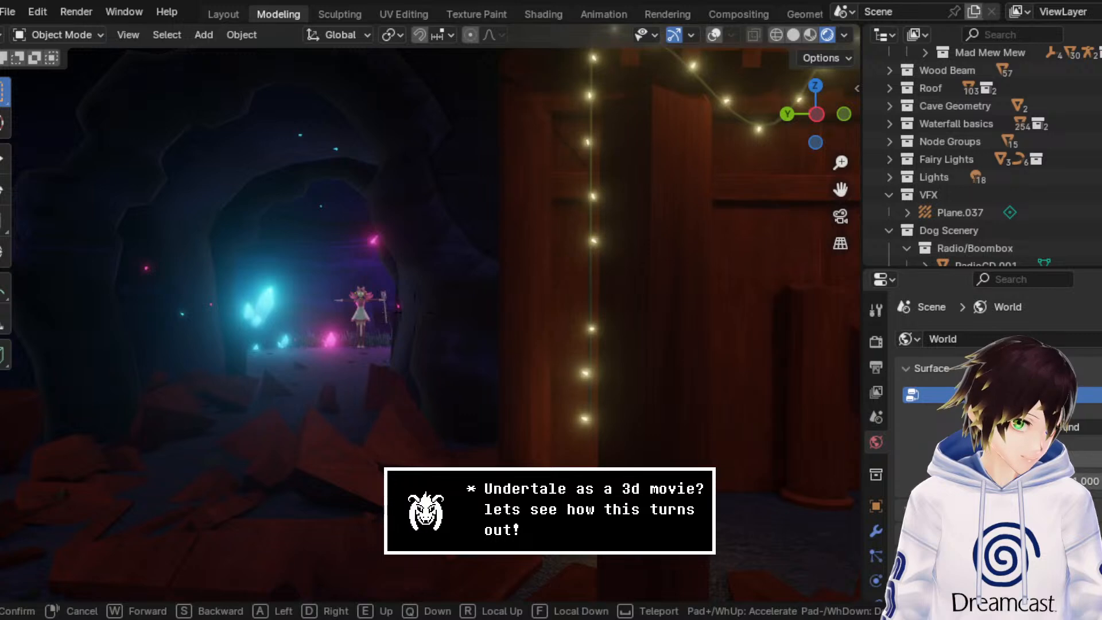
right_click(646, 300)
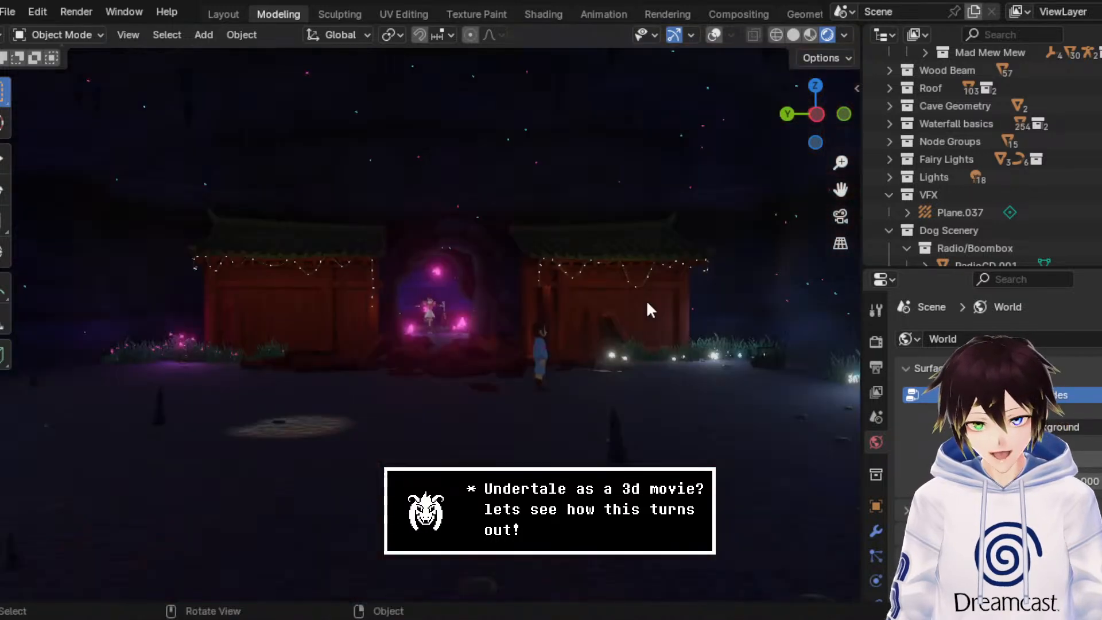
Step: Show the viewport overlays and enter Edit Mode on the framed shrine certificate lying near the rubble
middle_drag(602, 285, 631, 303)
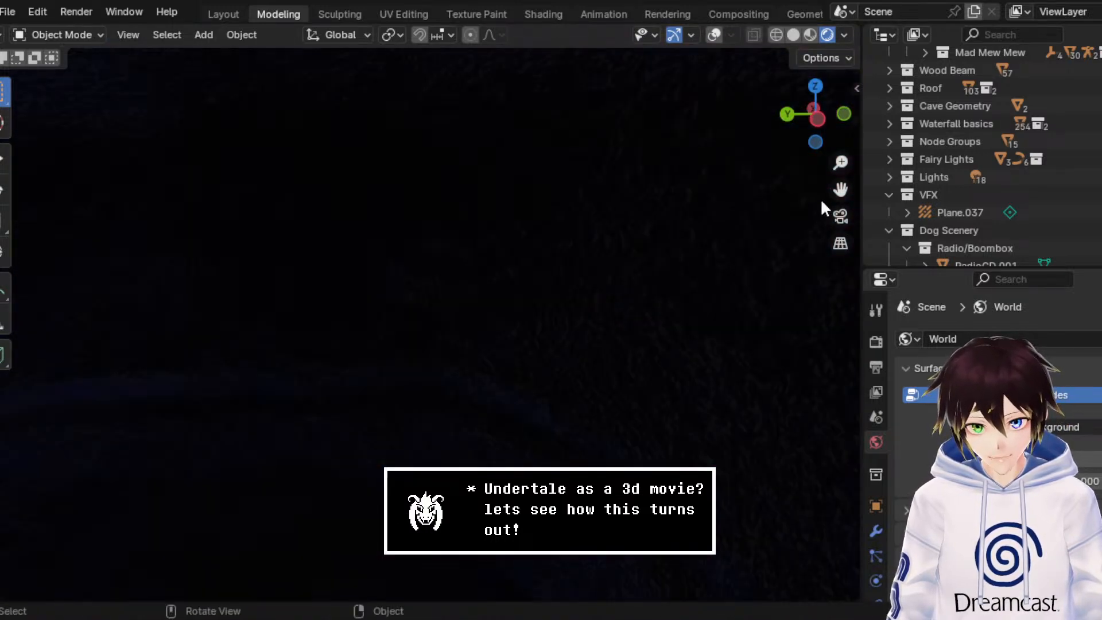
drag(840, 190, 594, 358)
scroll(503, 332, up, 5)
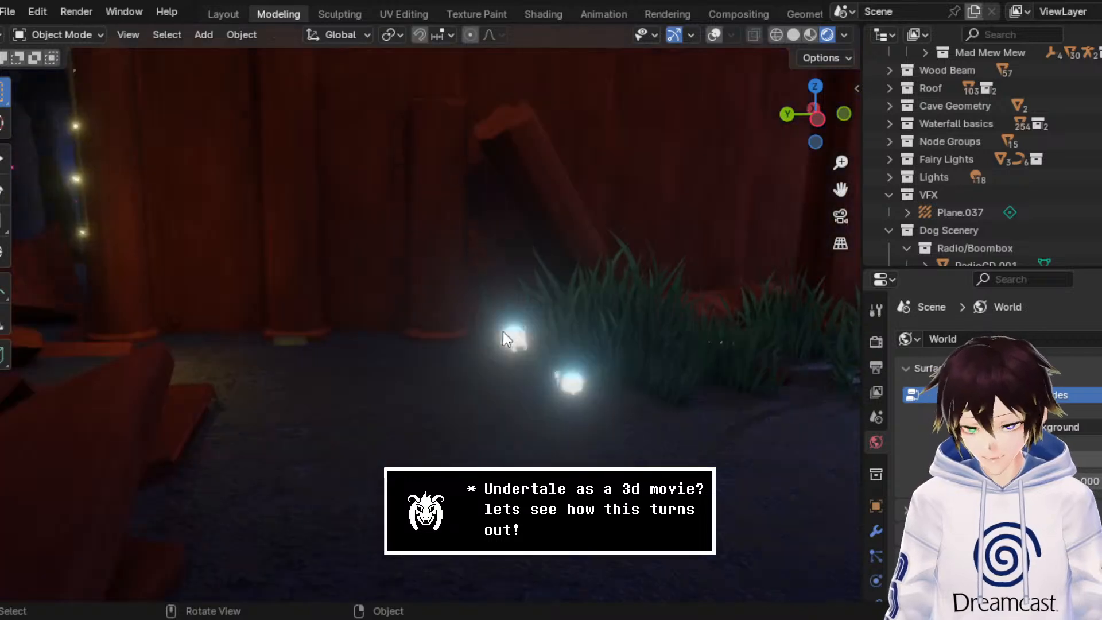
scroll(478, 347, down, 5)
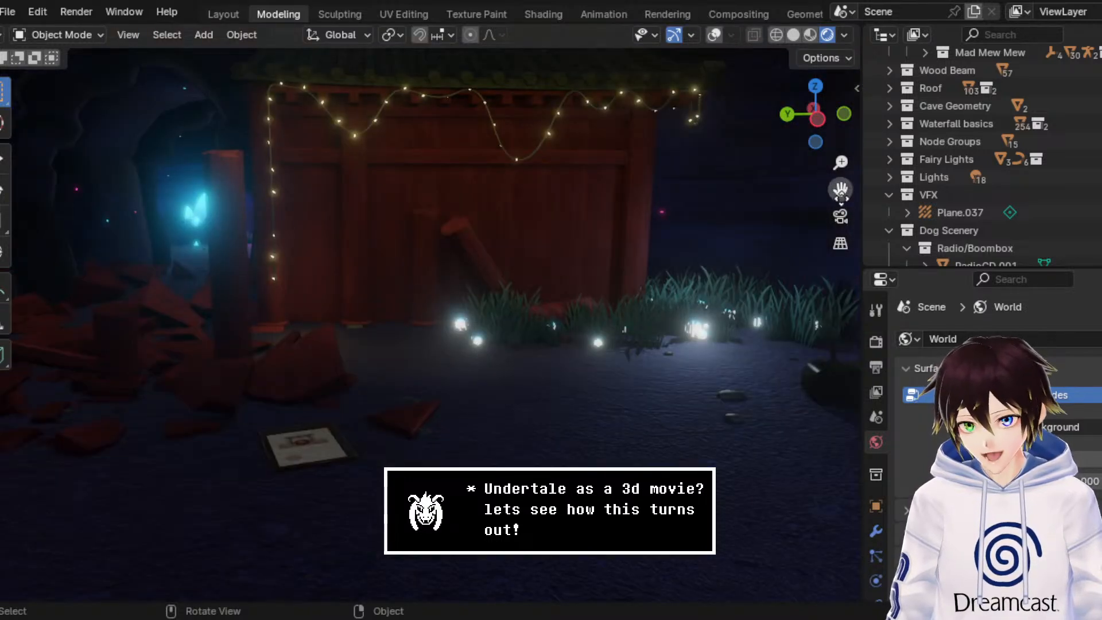
drag(840, 194, 912, 165)
drag(841, 163, 841, 127)
drag(841, 191, 829, 117)
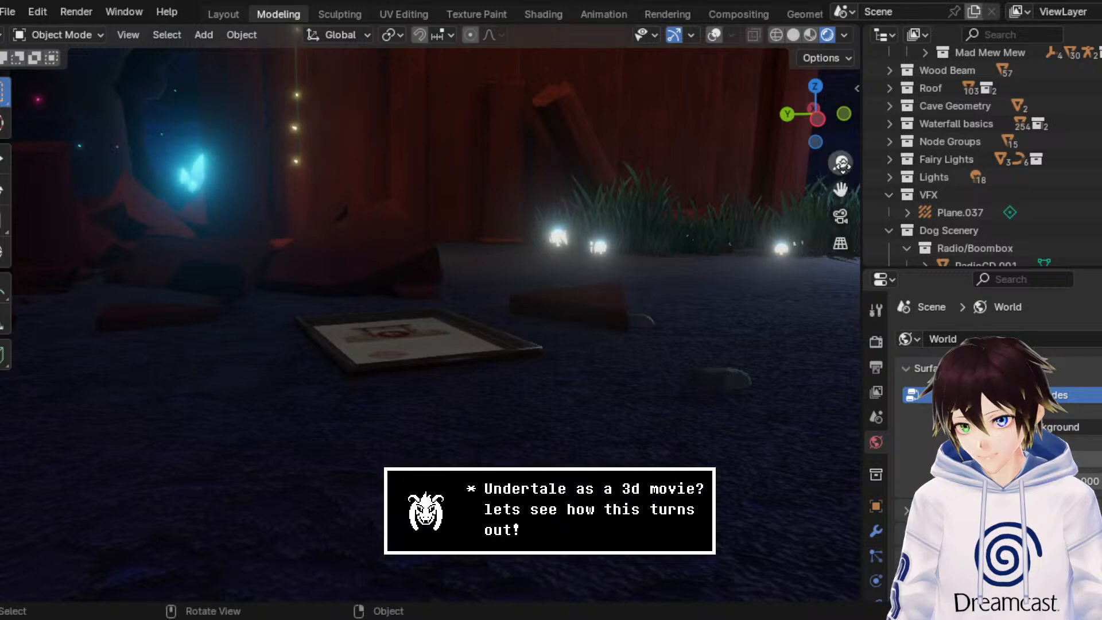
drag(840, 163, 840, 123)
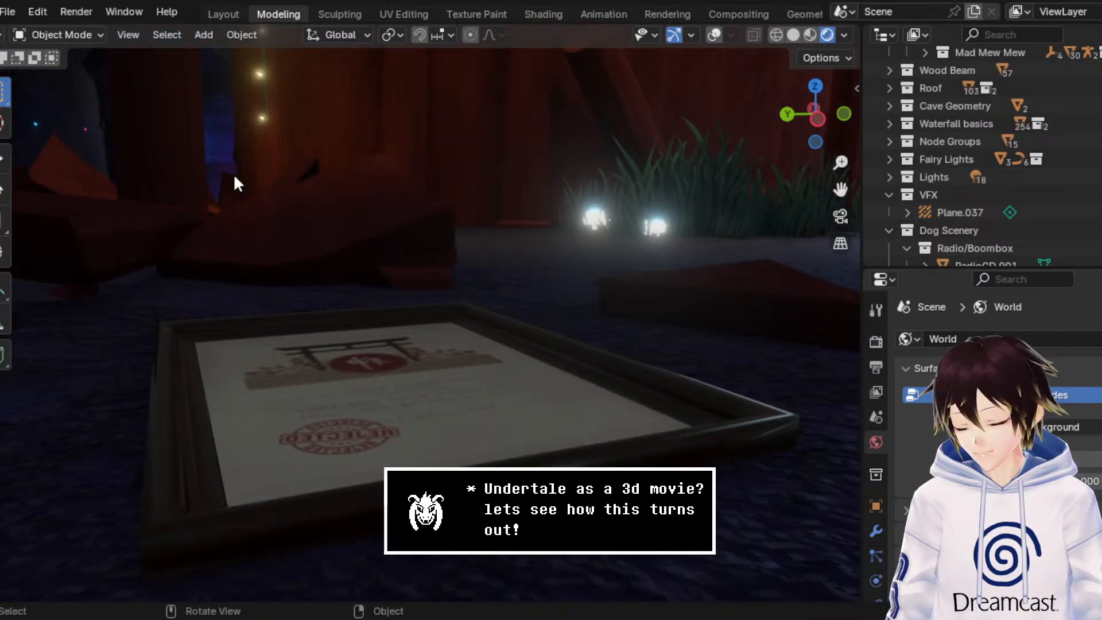
click(713, 35)
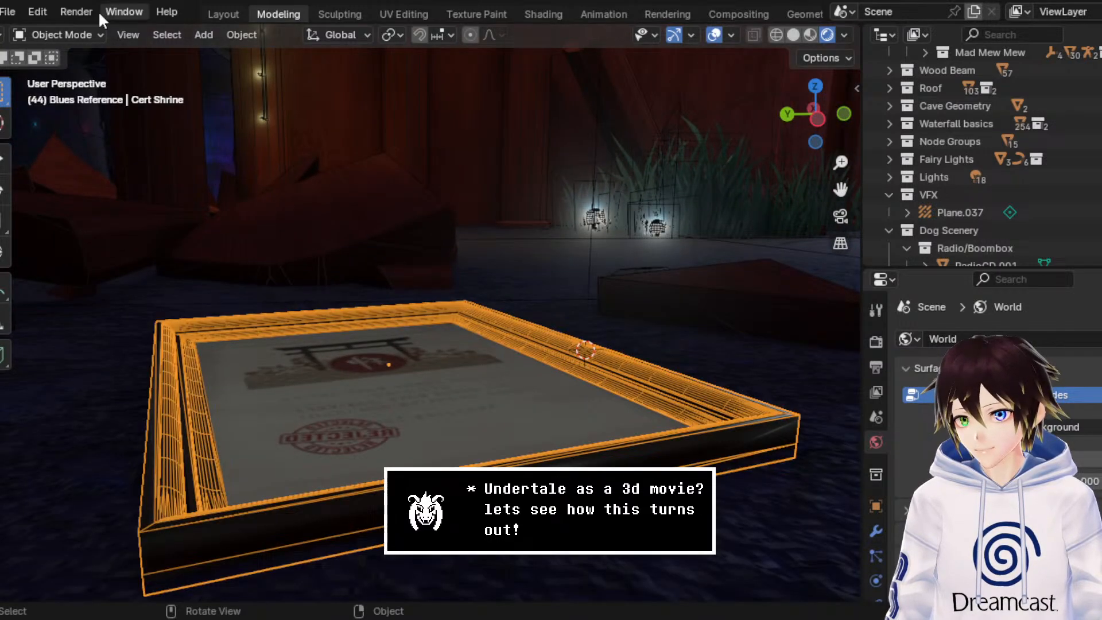
click(80, 34)
click(73, 69)
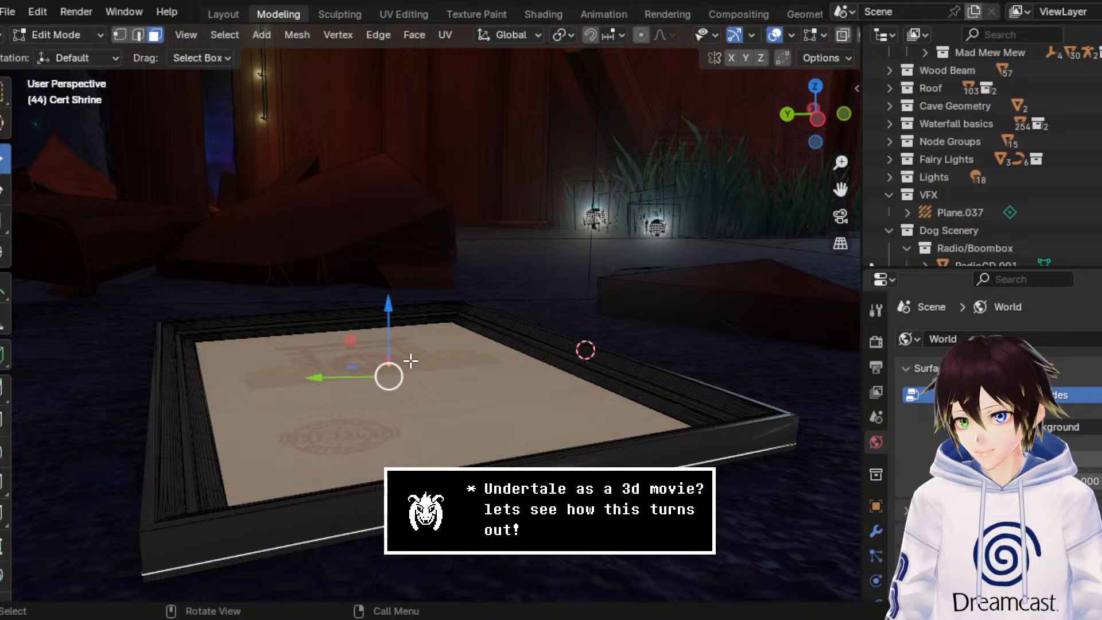
Step: Open the UV Editing workspace, fit the certificate's whole UV layout in view, and bring the framed certificate into the 3D view
click(404, 14)
key(Home)
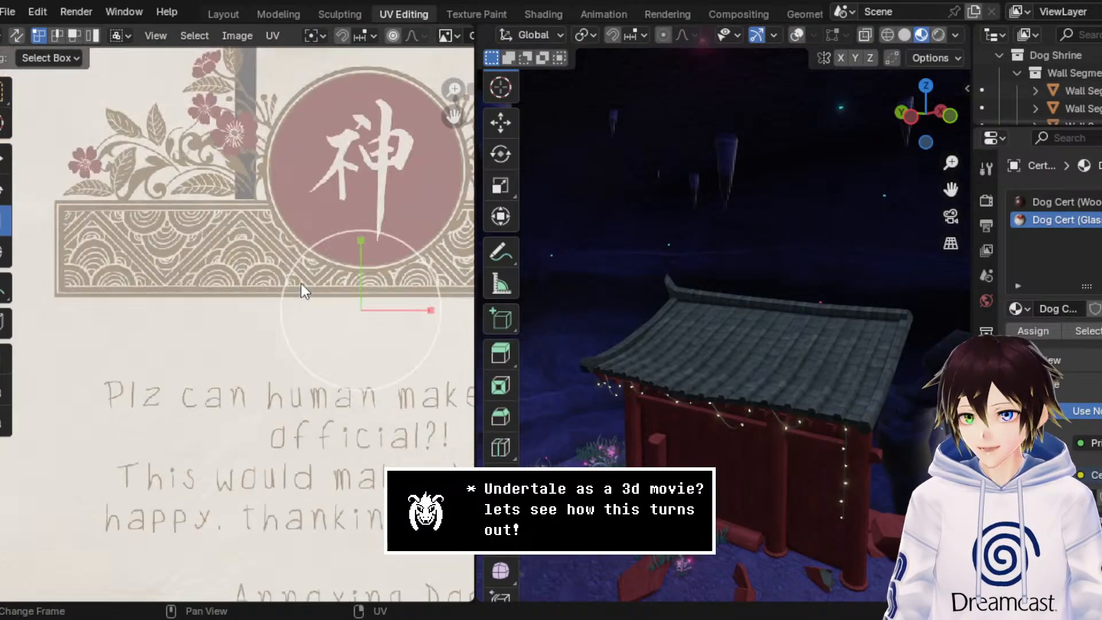
middle_drag(739, 334, 801, 396)
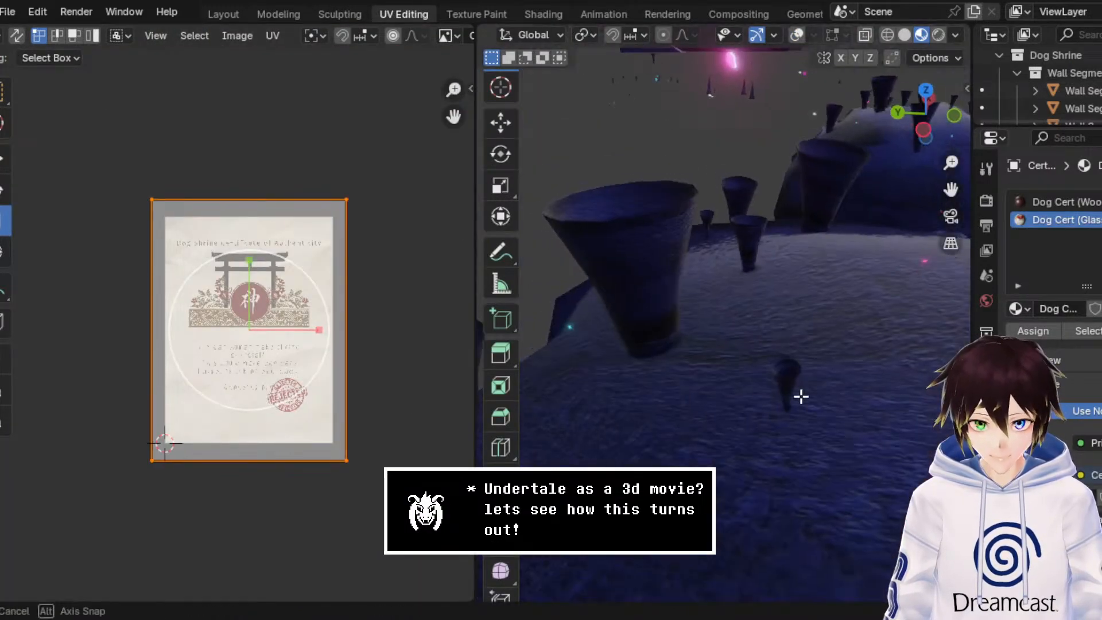
drag(960, 188, 842, 268)
scroll(843, 267, up, 3)
scroll(838, 287, up, 5)
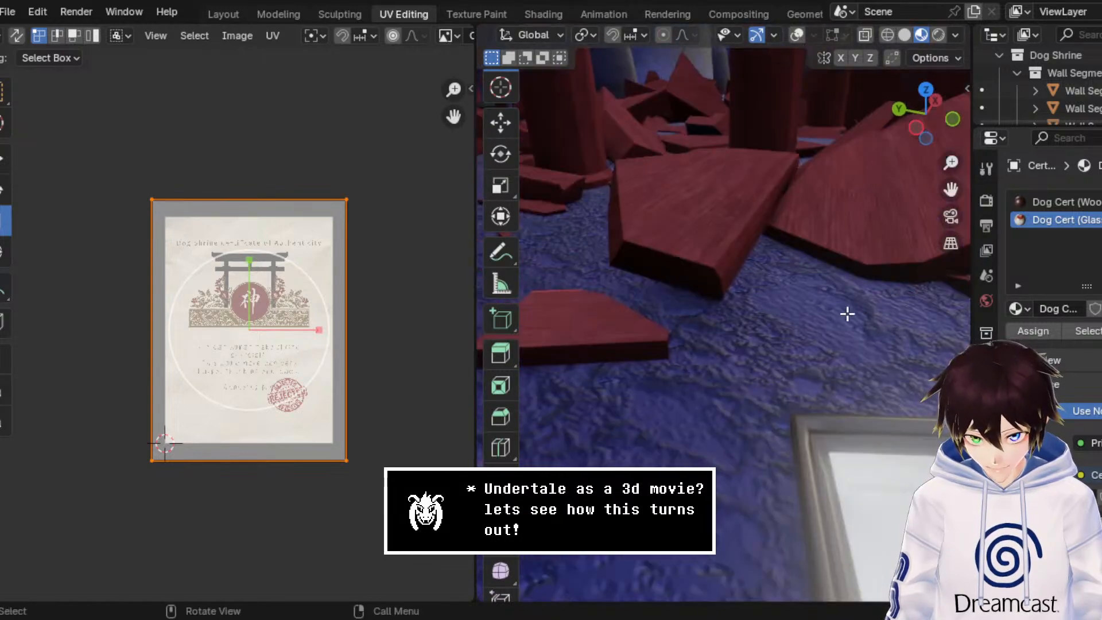
drag(958, 194, 803, 129)
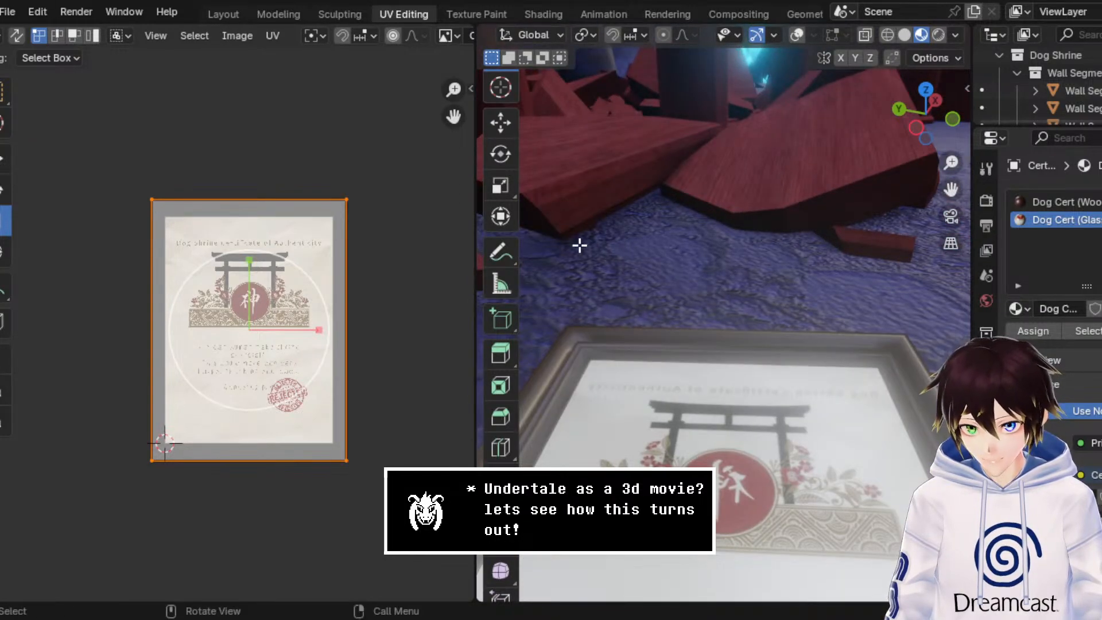
Step: Mirror the certificate's UVs along X and return to Object Mode in the Modeling workspace
key(u)
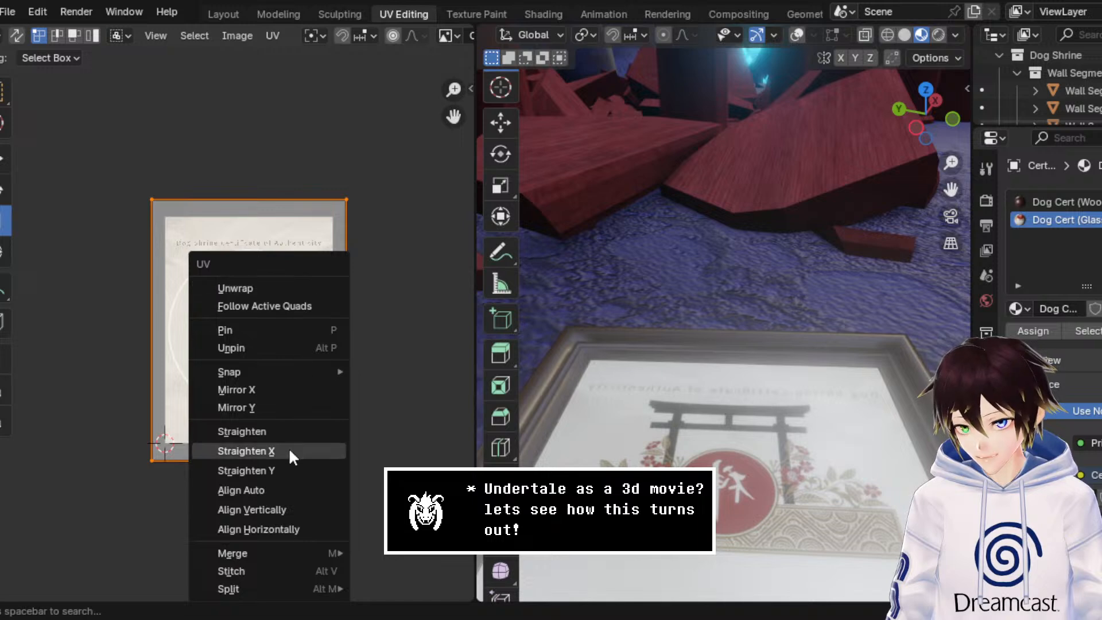
click(288, 390)
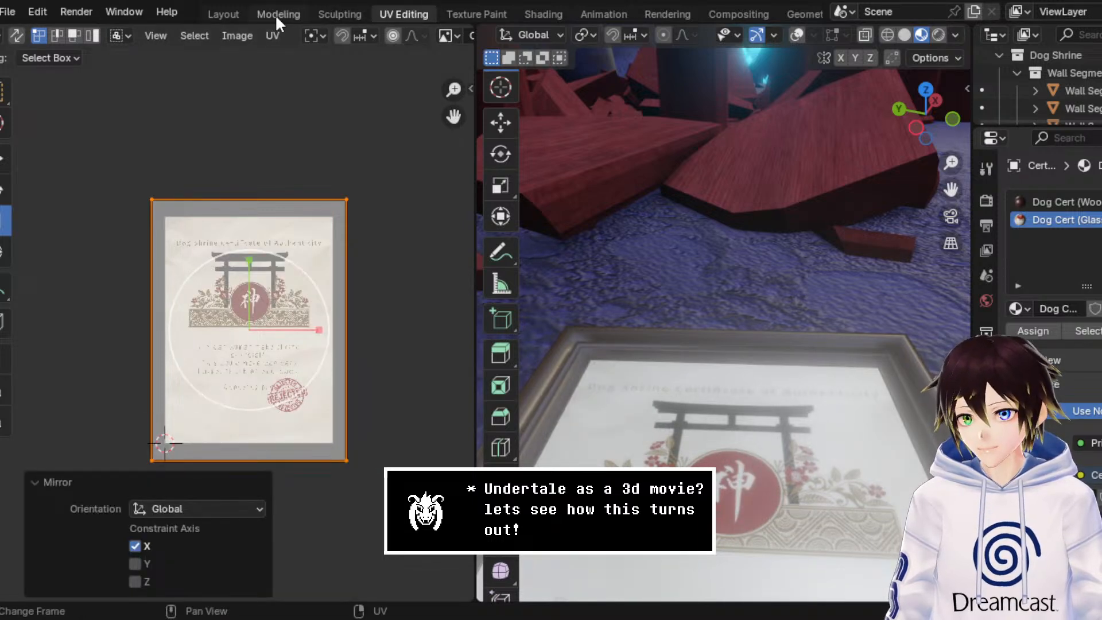
click(277, 17)
click(56, 36)
click(66, 53)
middle_drag(502, 288, 515, 297)
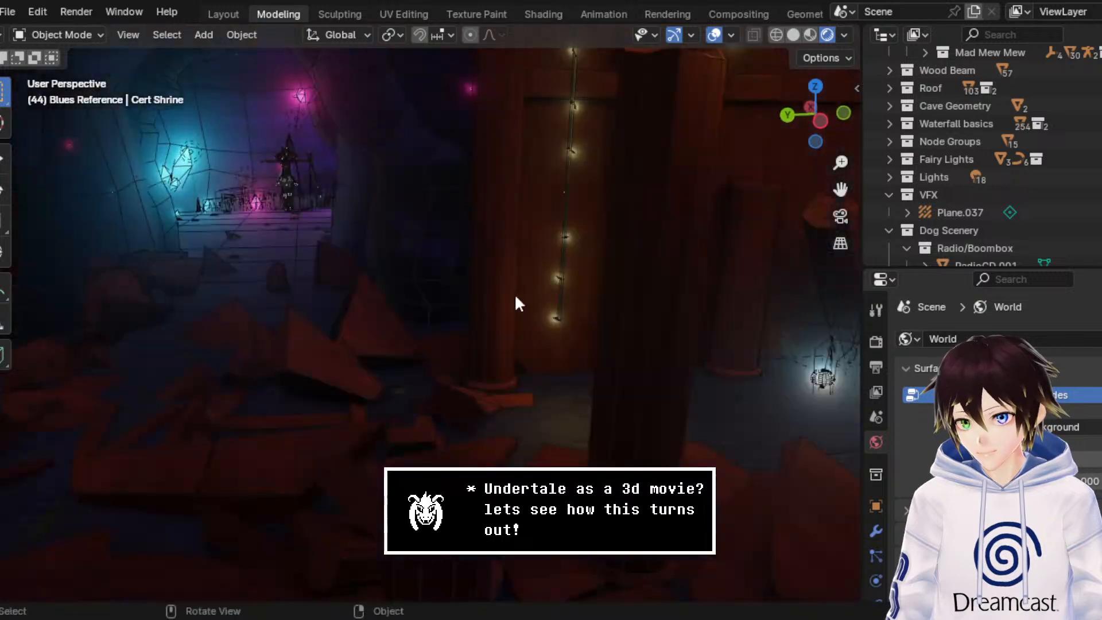
Step: Hide the viewport overlays and review the Dog Cert (Glass) material settings with the framed certificate in close-up
click(713, 35)
drag(837, 189, 723, 57)
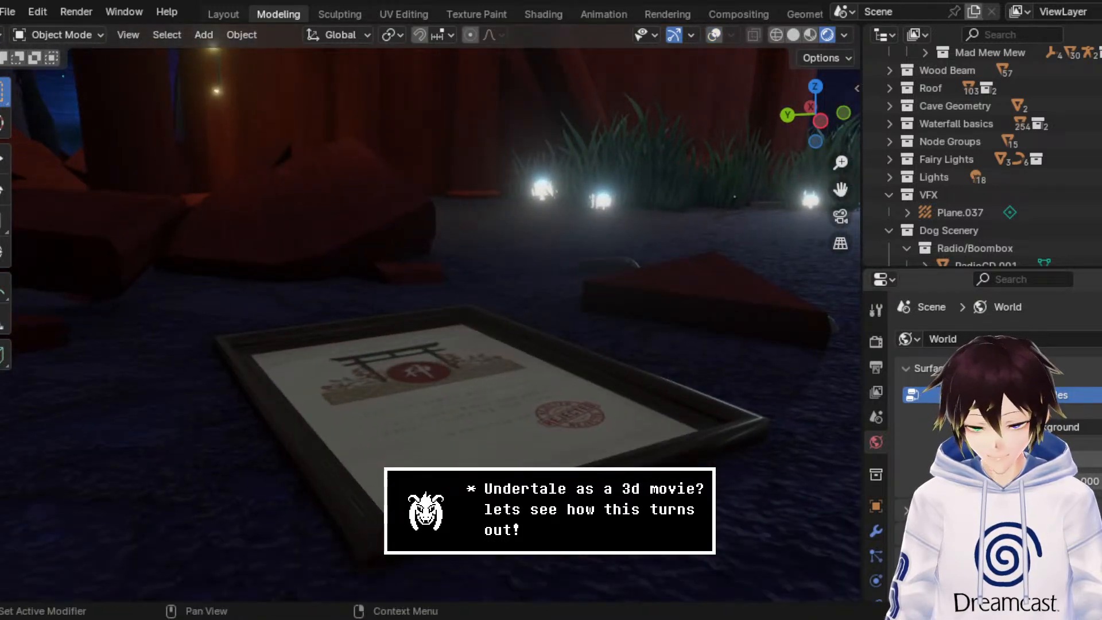
scroll(874, 555, down, 4)
click(878, 552)
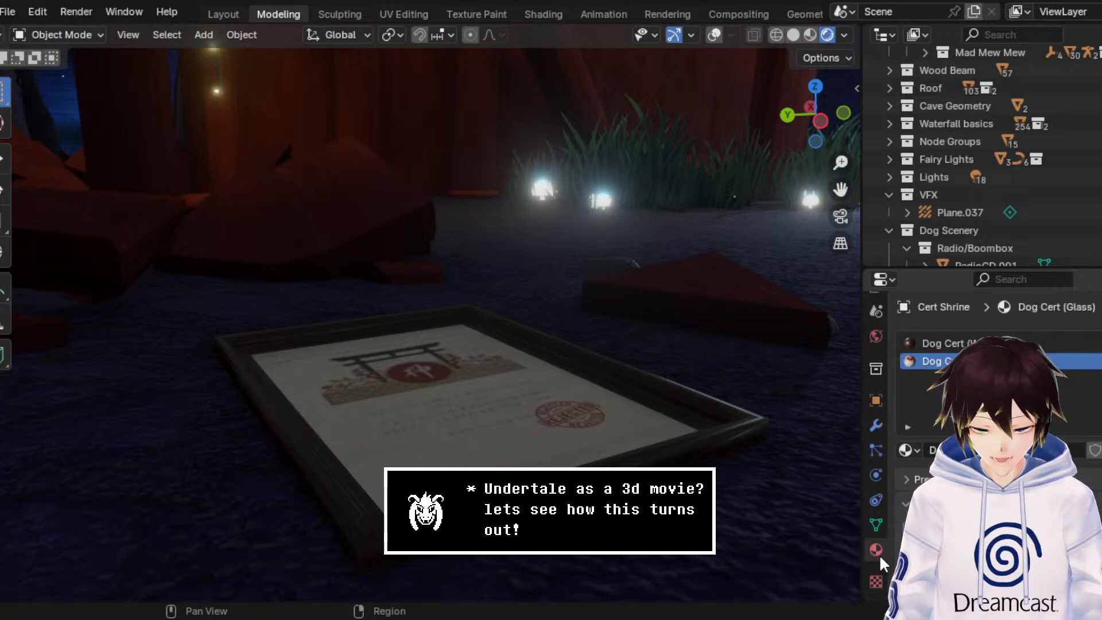
scroll(986, 402, down, 10)
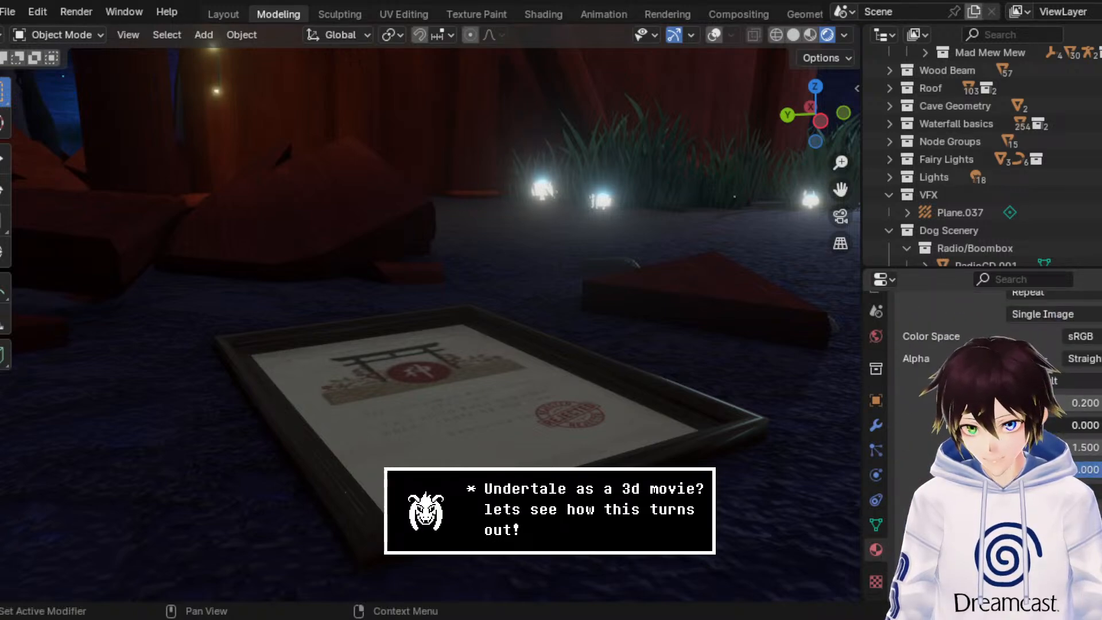
middle_drag(577, 346, 559, 351)
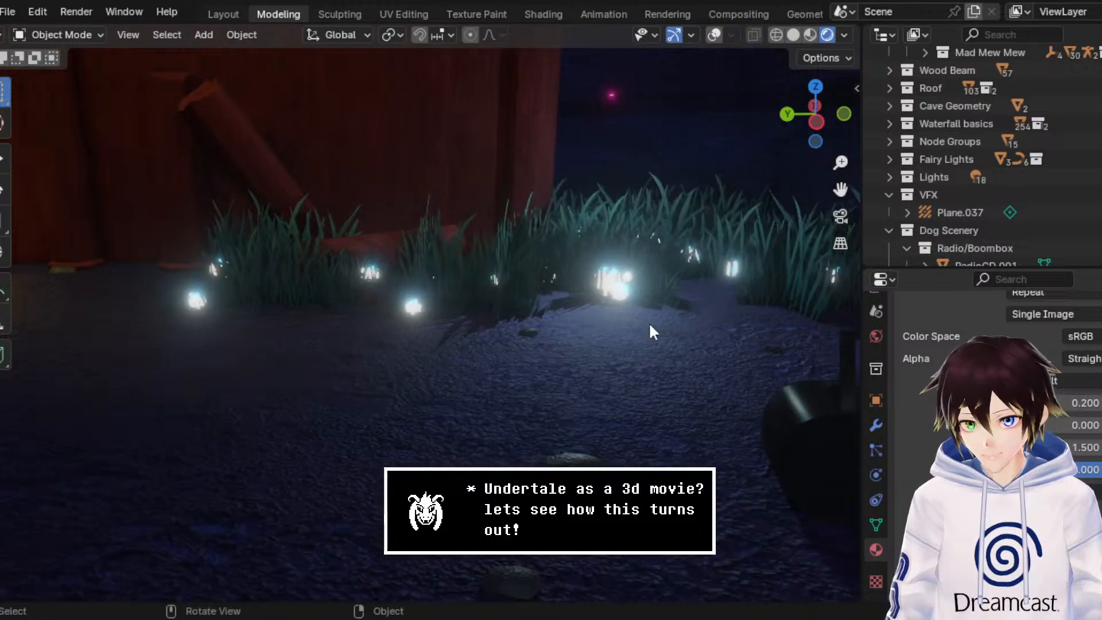
Step: Walk around the framed certificate on the ground to examine its artwork and glass from several sides
scroll(606, 367, down, 4)
key(shift+grave)
key(w)
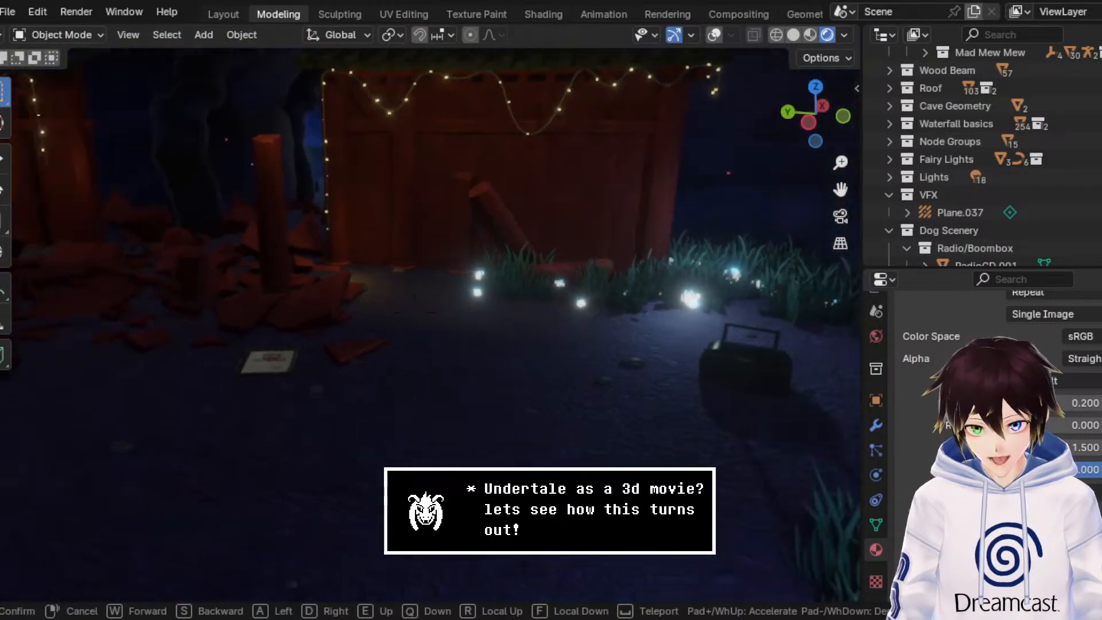
key(w)
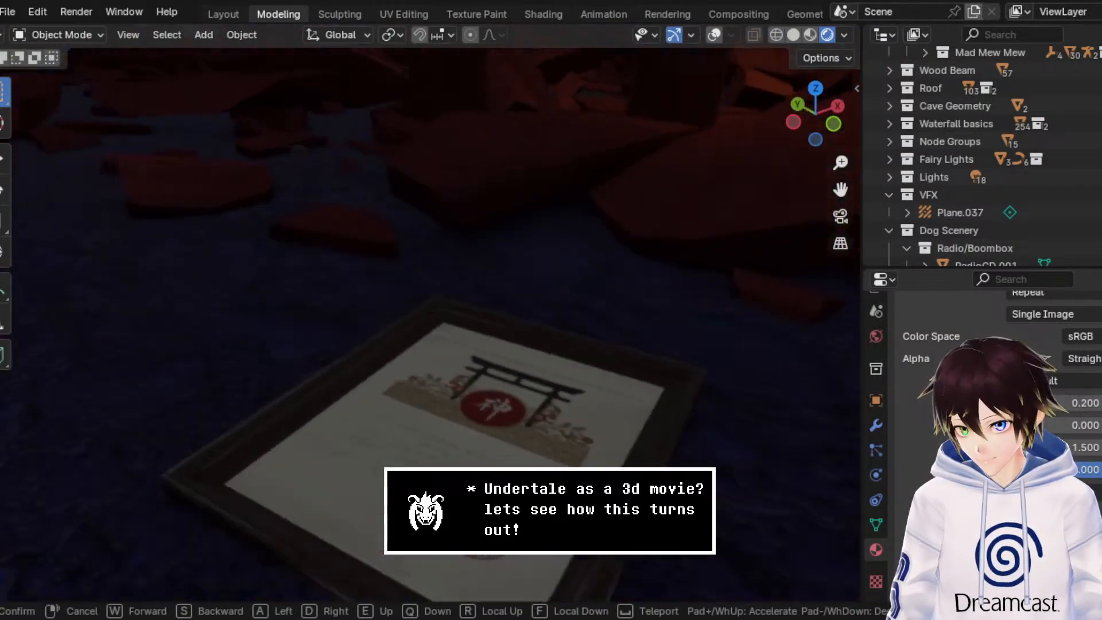
key(a)
key(d)
key(w)
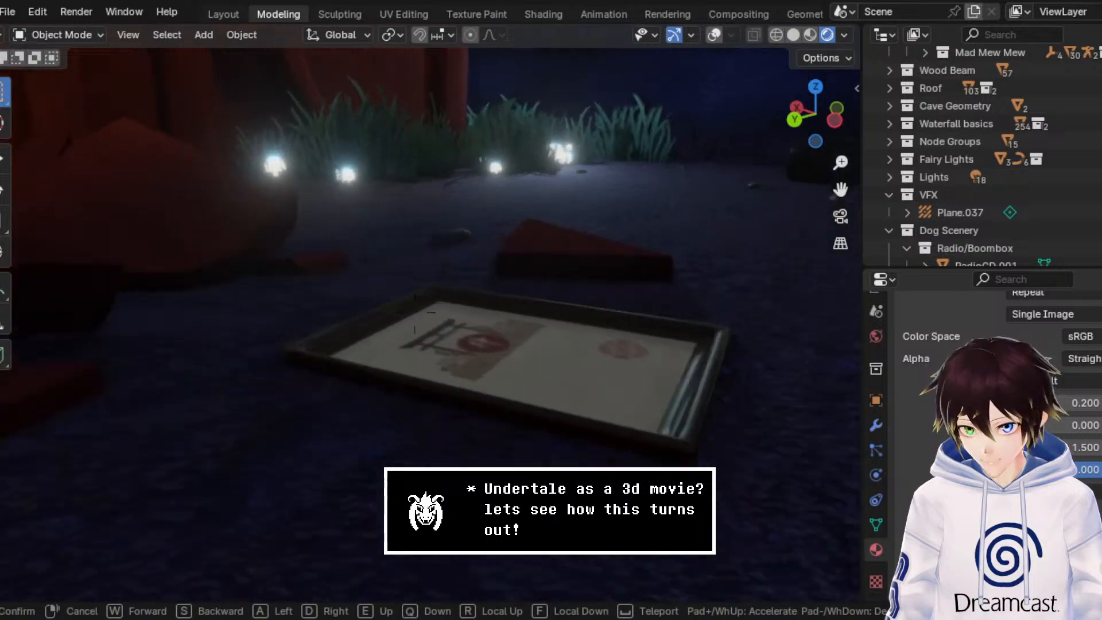
key(a)
key(d)
key(s)
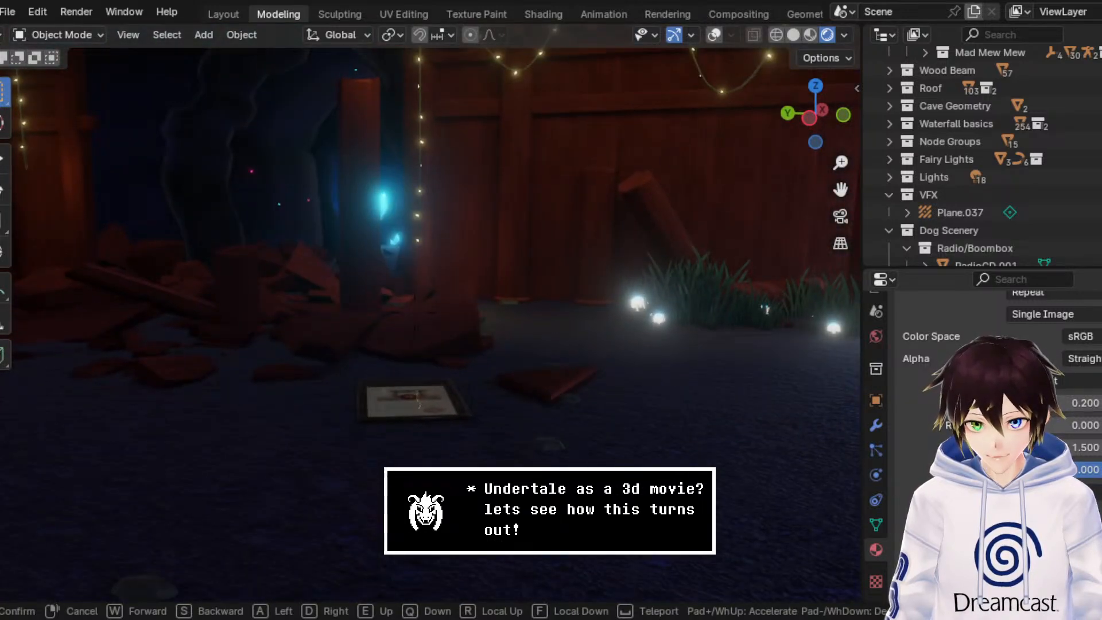
Step: Walk back from the certificate to examine the whole shrine front, both red walls and the cave opening, then leave walk navigation
key(a)
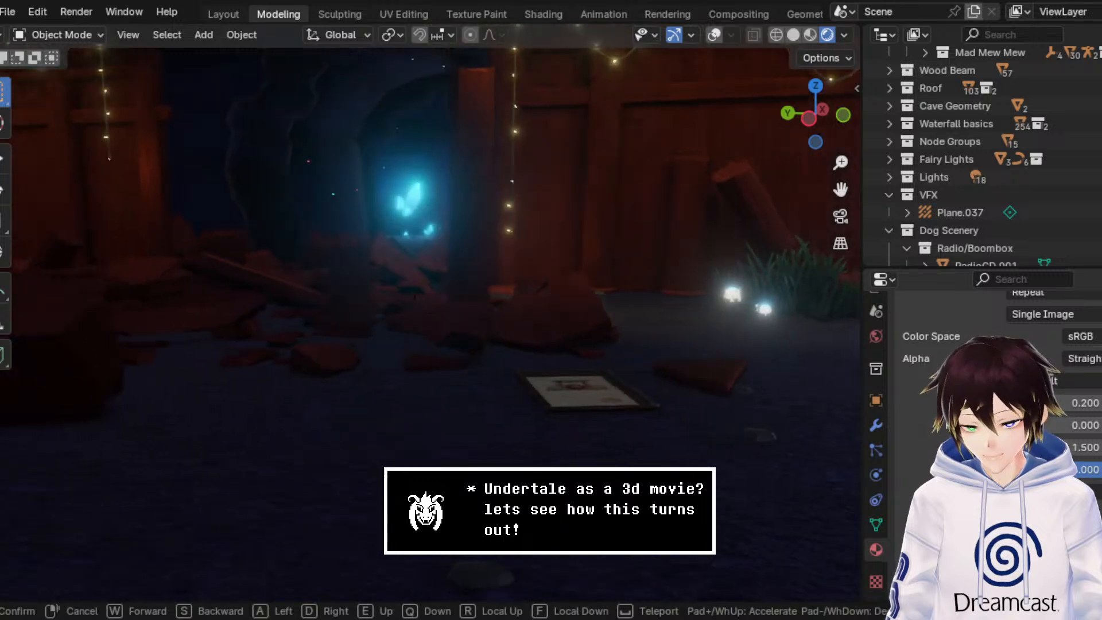
key(d)
key(w)
key(w)
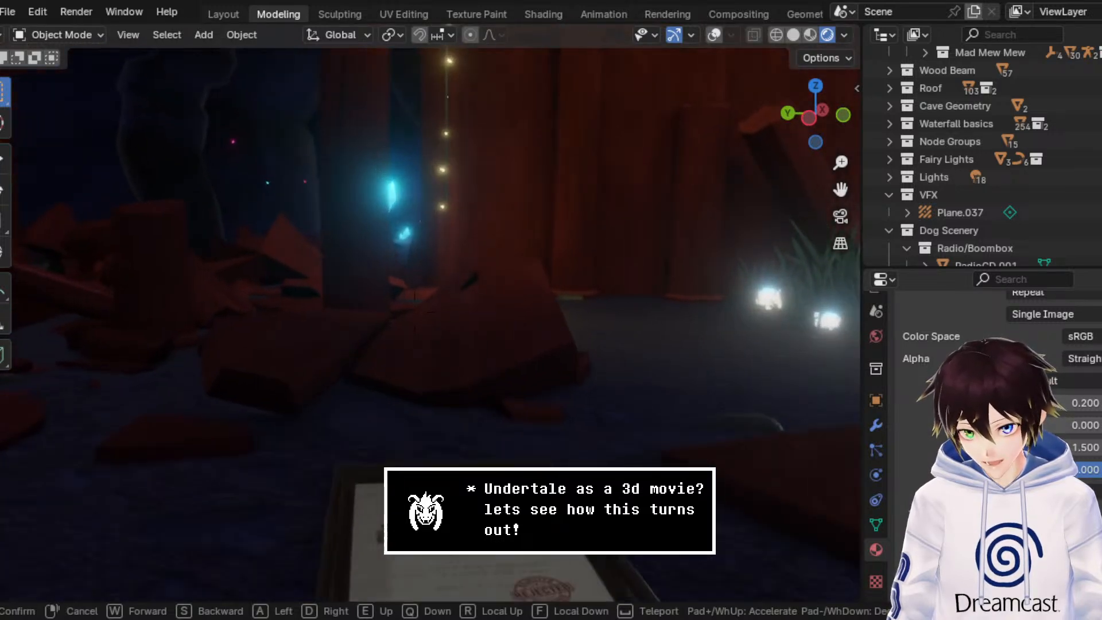
key(s)
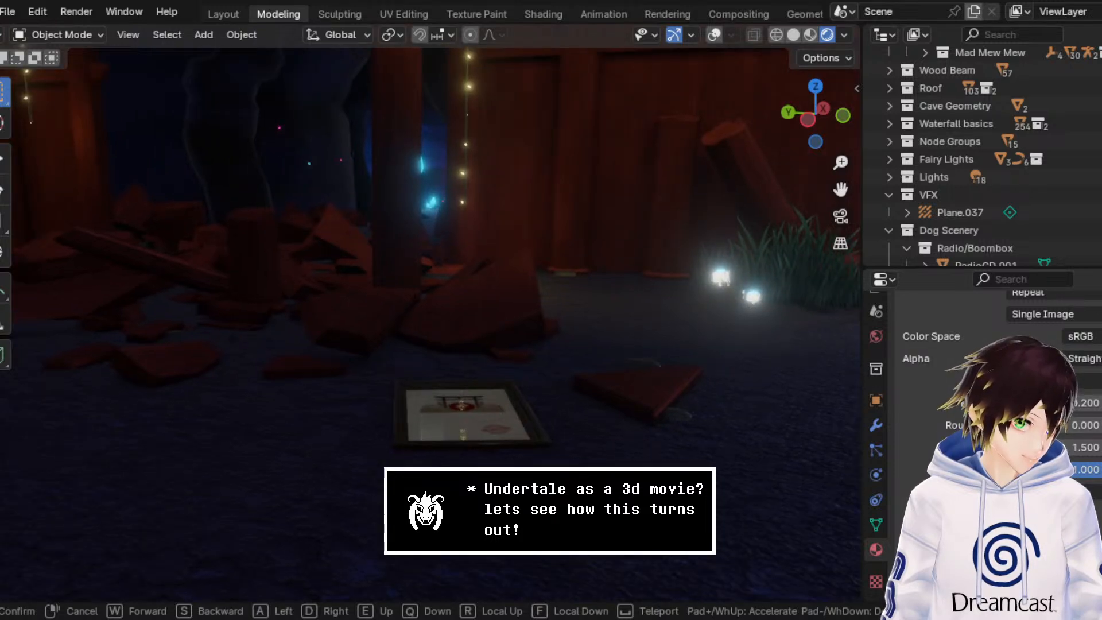
key(s)
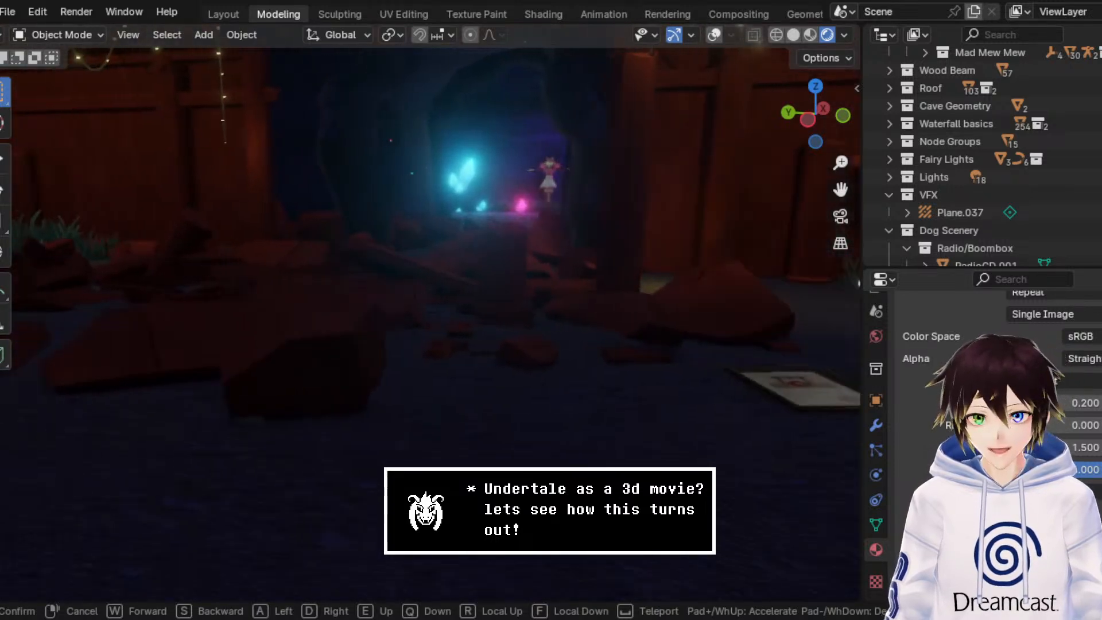
key(s)
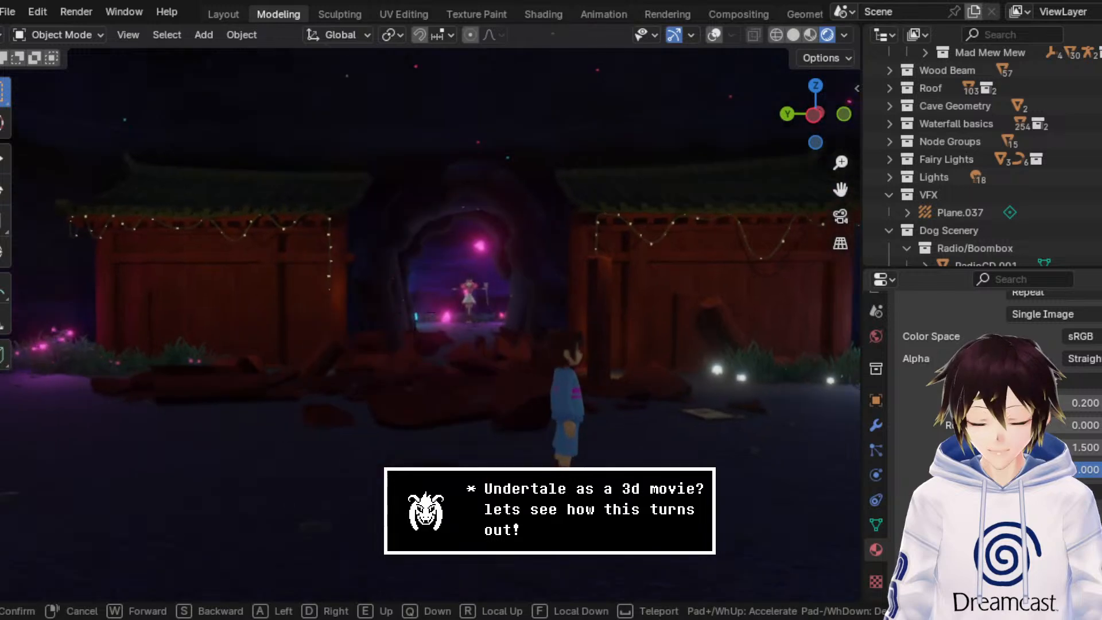
key(d)
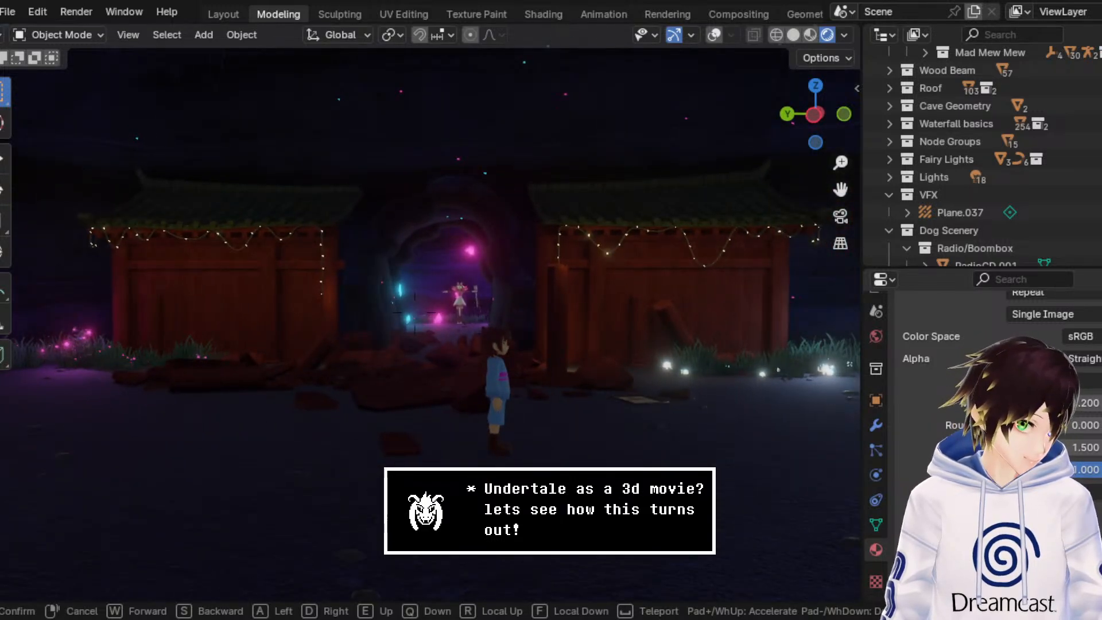
key(s)
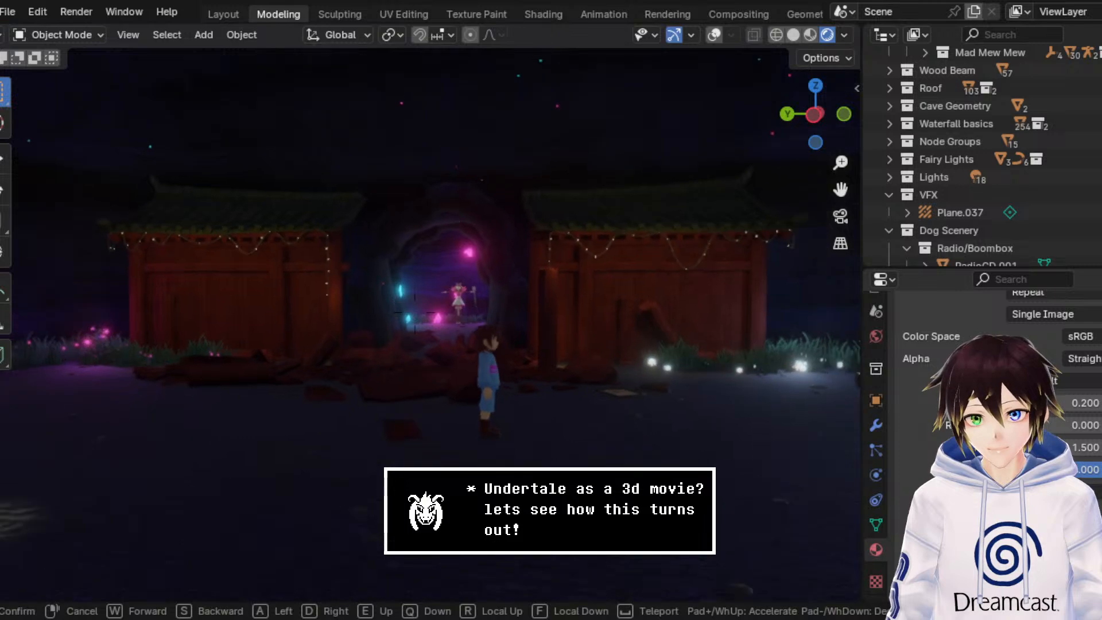
key(w)
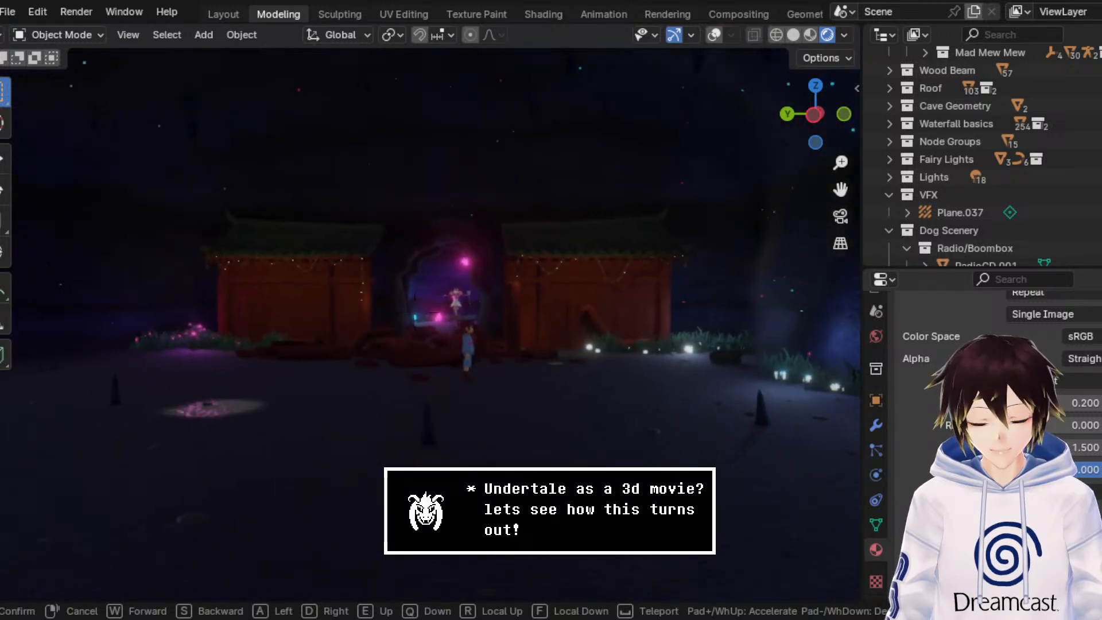
key(w)
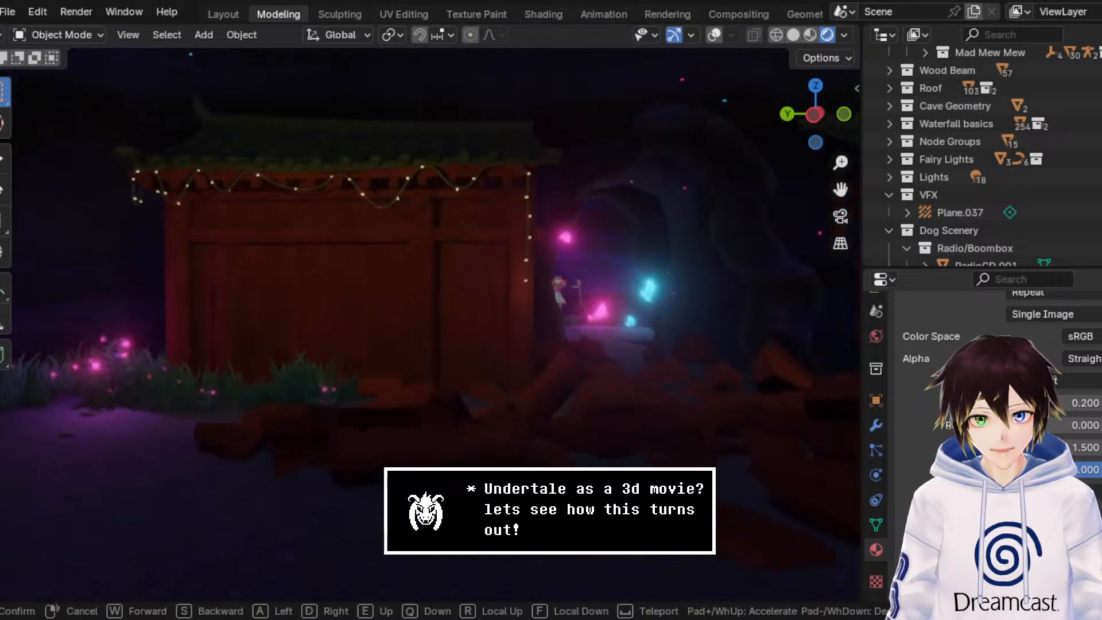
click(605, 366)
Step: Frame the cave opening between the two walls and save the scene file
middle_drag(486, 295, 494, 287)
scroll(494, 287, down, 3)
drag(842, 195, 1041, 284)
scroll(724, 309, up, 2)
scroll(717, 308, down, 2)
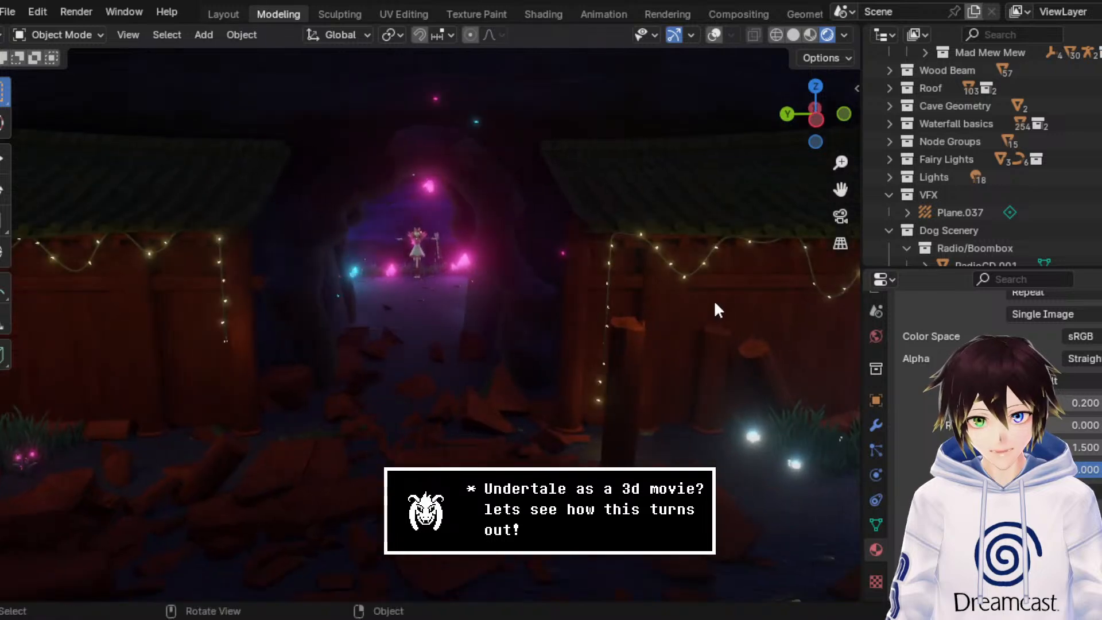
key(ctrl+s)
scroll(591, 344, up, 3)
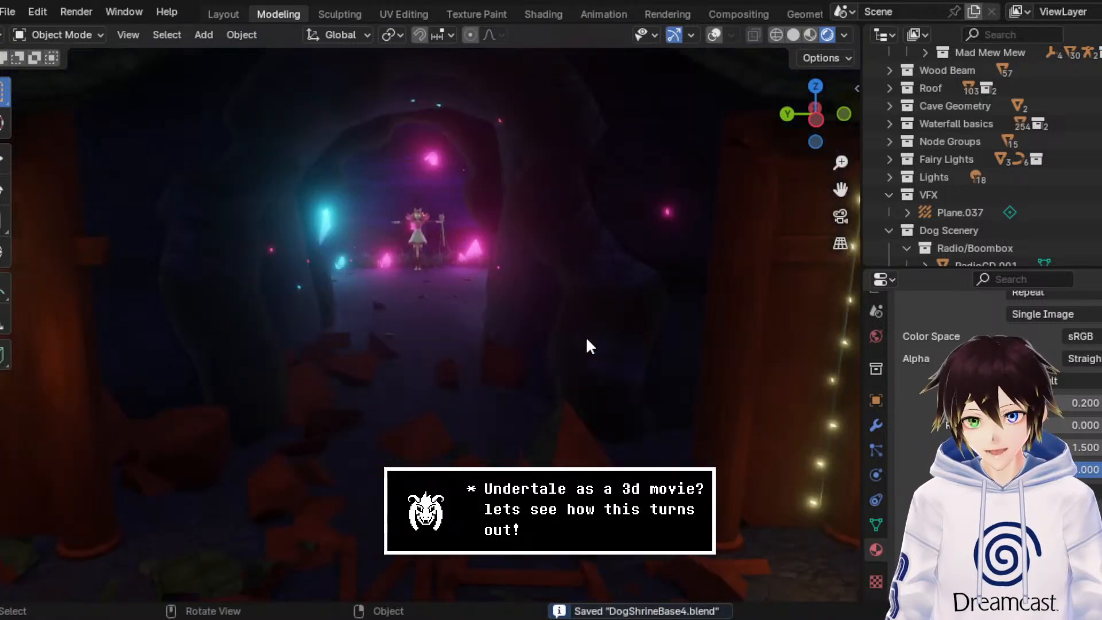
Step: Show the viewport overlays and make a linked duplicate of the curved trim on the roof edge beside the cave opening
scroll(587, 343, down, 3)
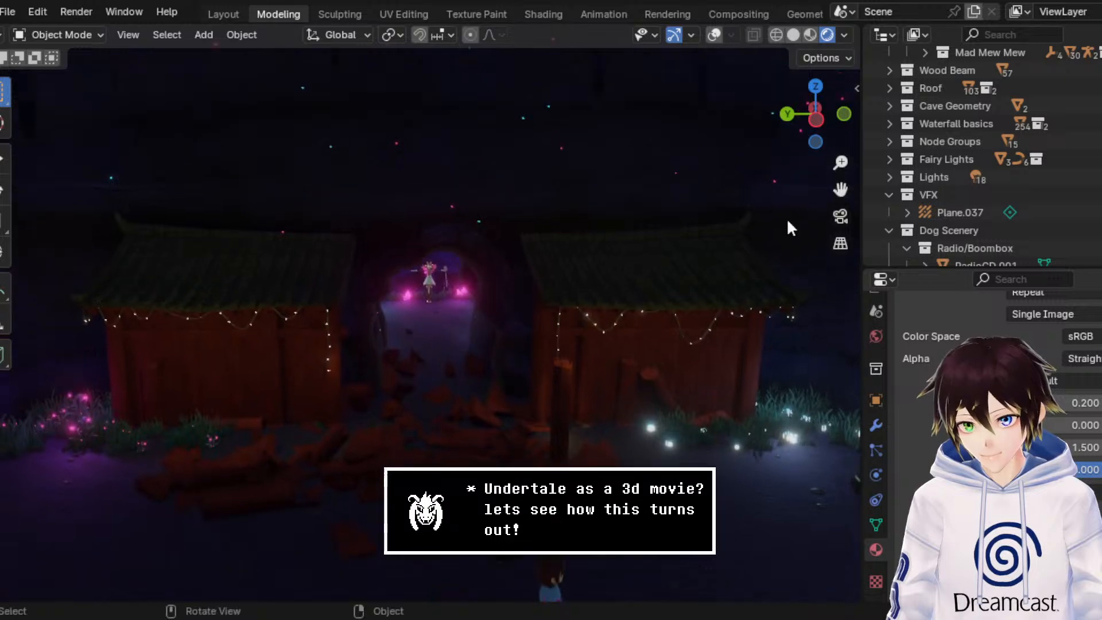
scroll(766, 237, up, 3)
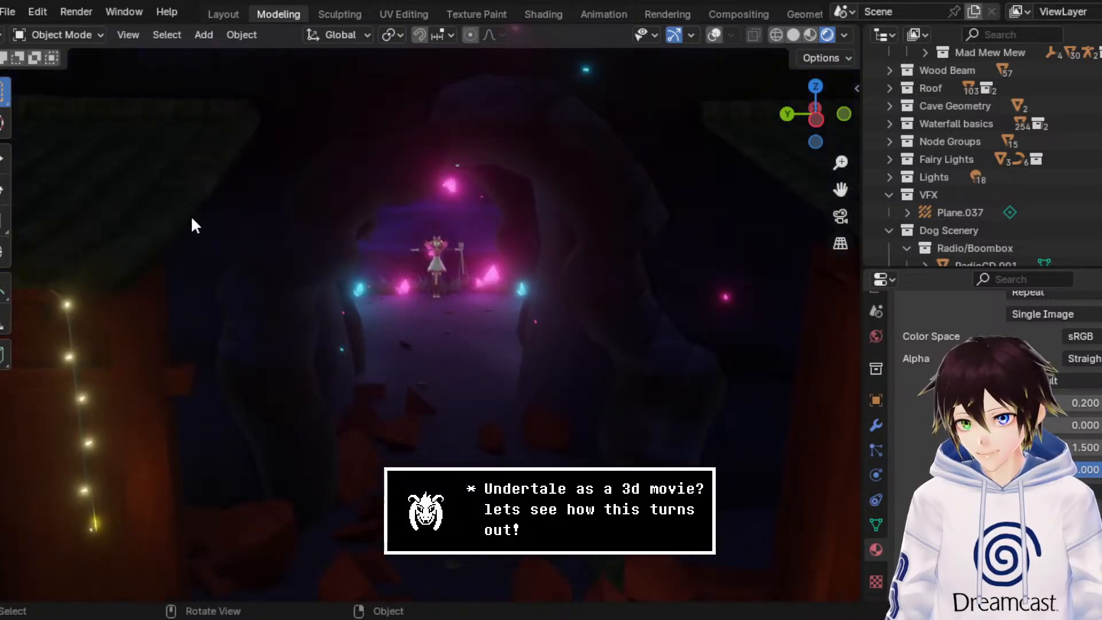
click(713, 35)
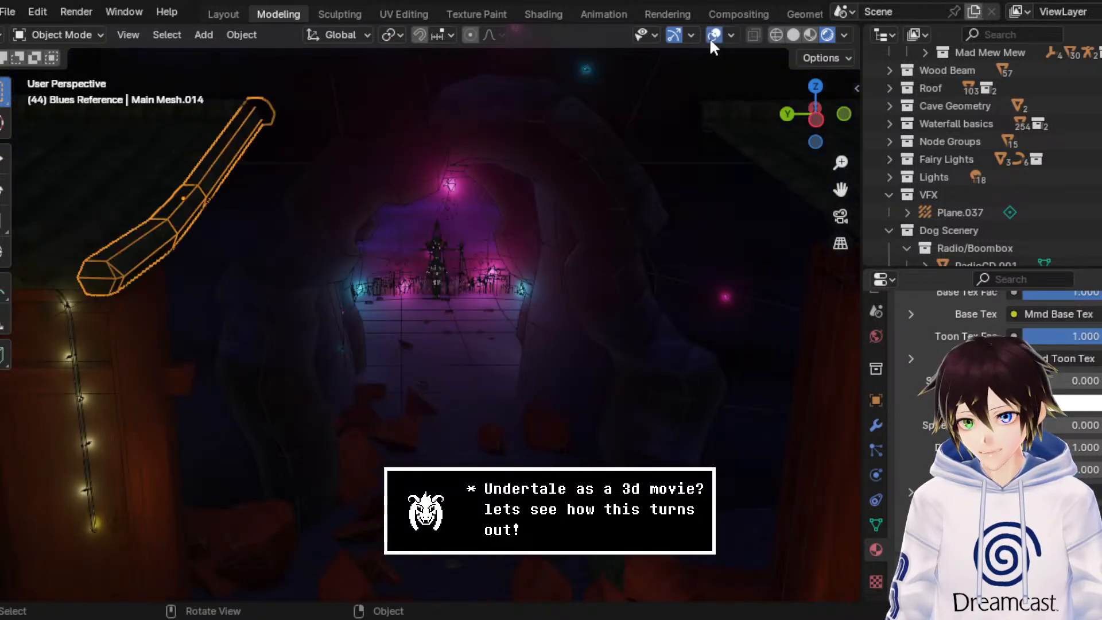
right_click(320, 137)
click(324, 215)
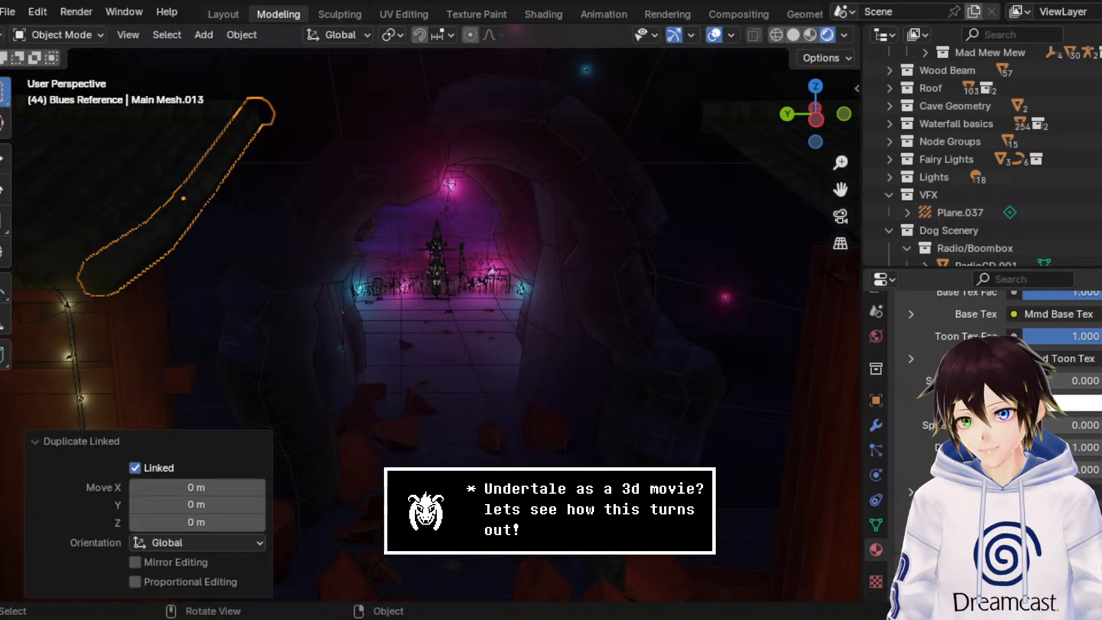
Step: Move the duplicated trim to the facing edge of the other roof, hide the overlays, and nudge it about -0.02 m along Y
click(3, 158)
drag(158, 200, 640, 201)
middle_drag(821, 174, 281, 209)
drag(319, 200, 471, 202)
click(713, 36)
middle_drag(668, 125, 659, 126)
drag(315, 200, 321, 194)
middle_drag(355, 213, 387, 215)
scroll(387, 215, down, 5)
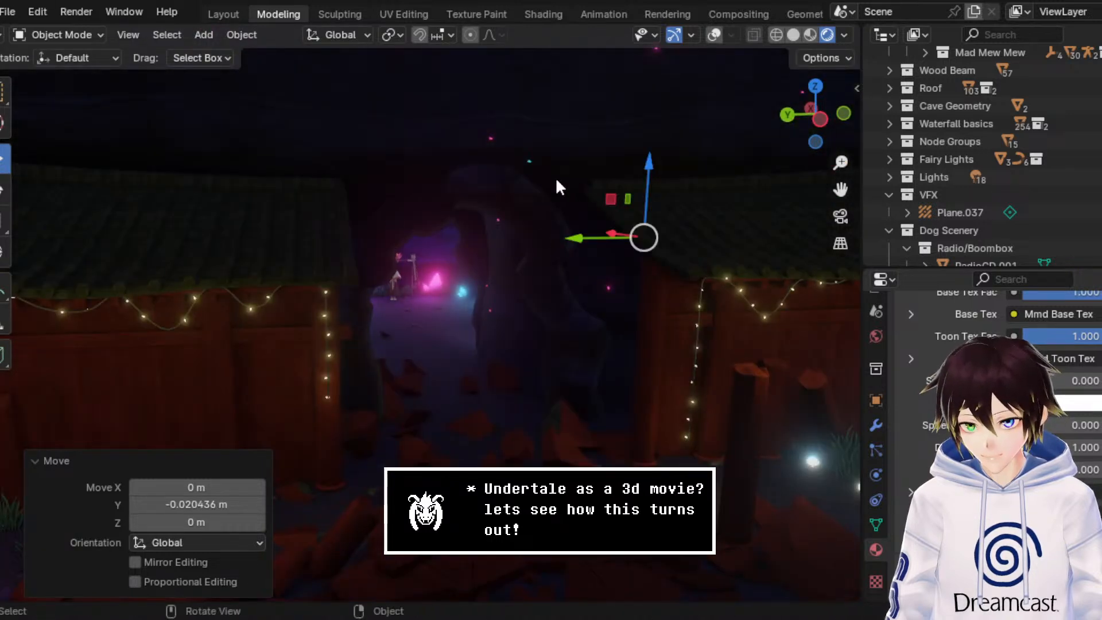
Step: Examine the shrine front from a distance and close up, comparing both roof edges around the cave opening
middle_drag(554, 181, 565, 215)
scroll(565, 215, down, 3)
middle_drag(548, 257, 529, 264)
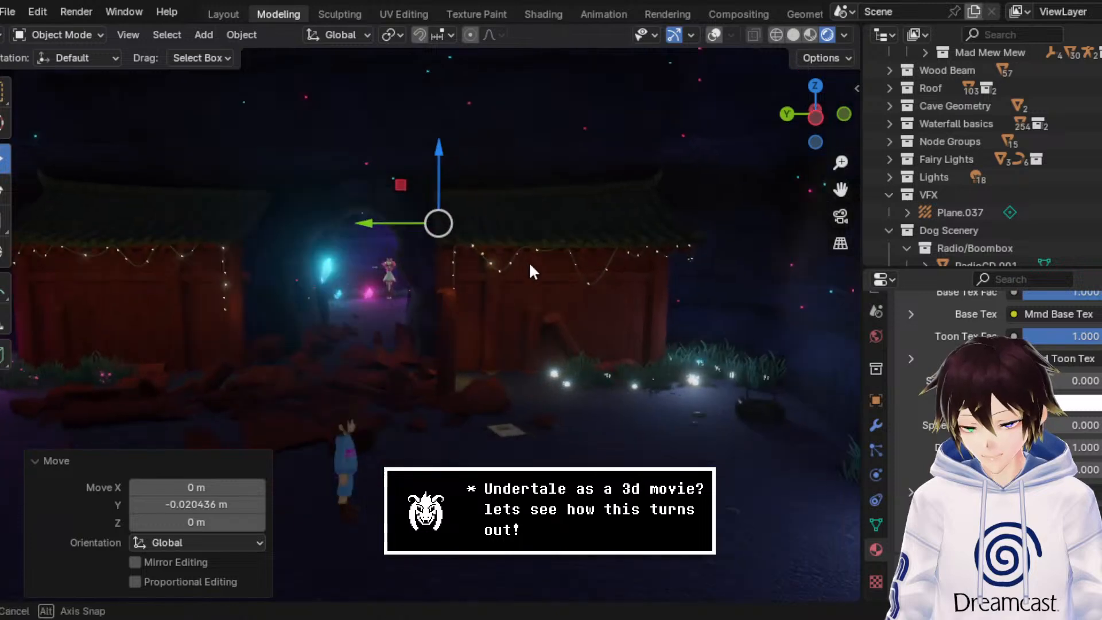
drag(841, 189, 618, 330)
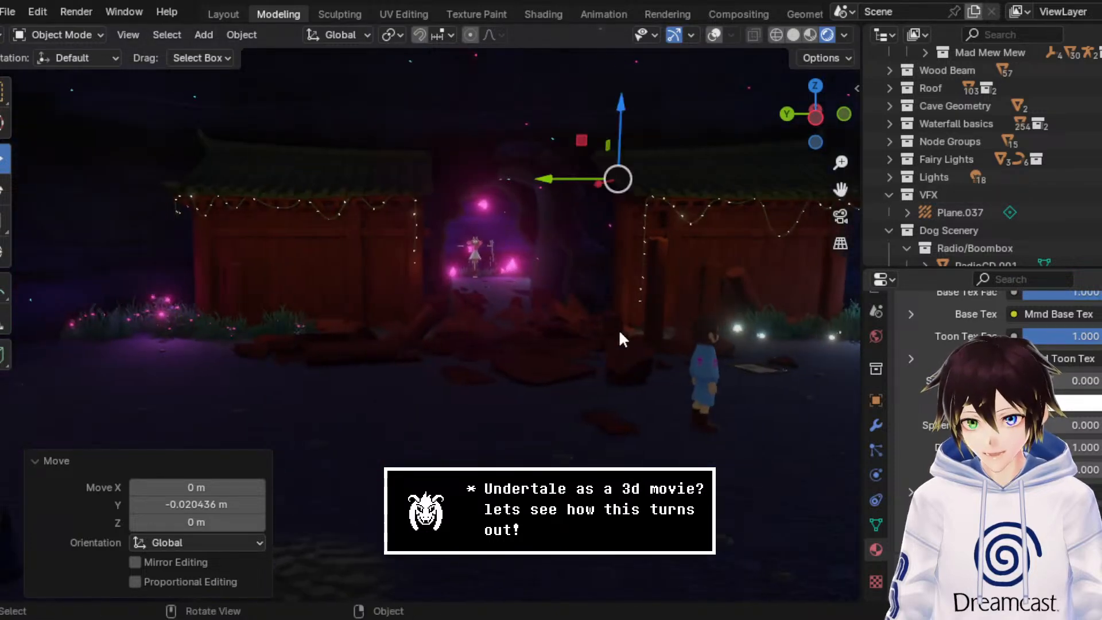
scroll(597, 327, up, 3)
scroll(590, 320, up, 2)
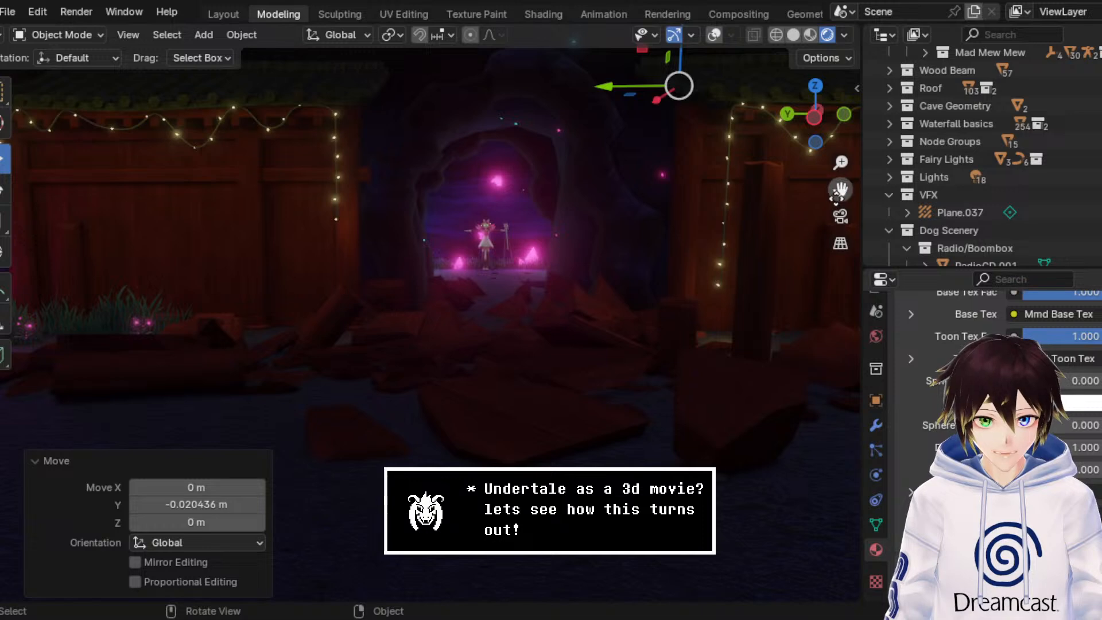
drag(836, 196, 464, 221)
Step: Inspect the leaning logs and glowing grass by the fairy-lit wall, and bring up the roof trim's material slots
scroll(548, 266, up, 3)
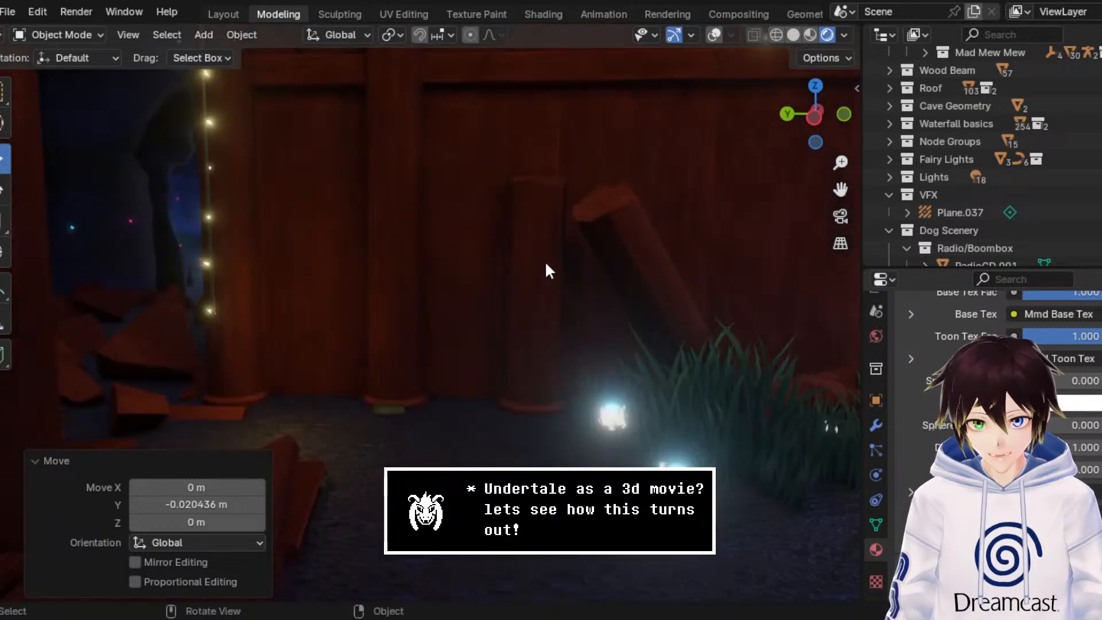
scroll(546, 264, up, 1)
scroll(546, 264, down, 1)
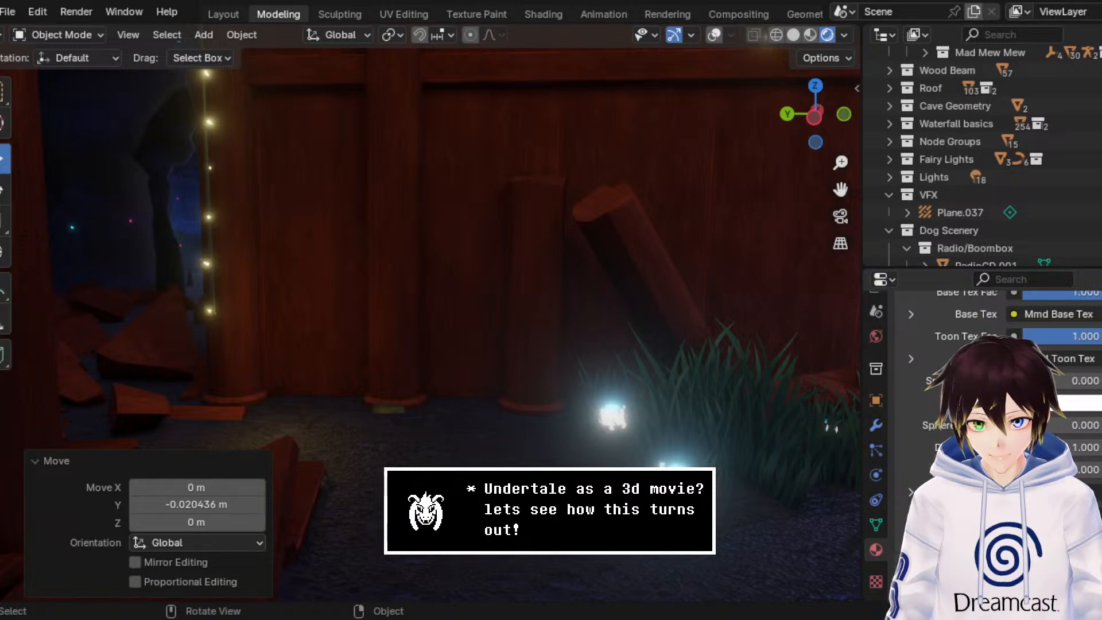
shift+middle_drag(515, 346, 516, 221)
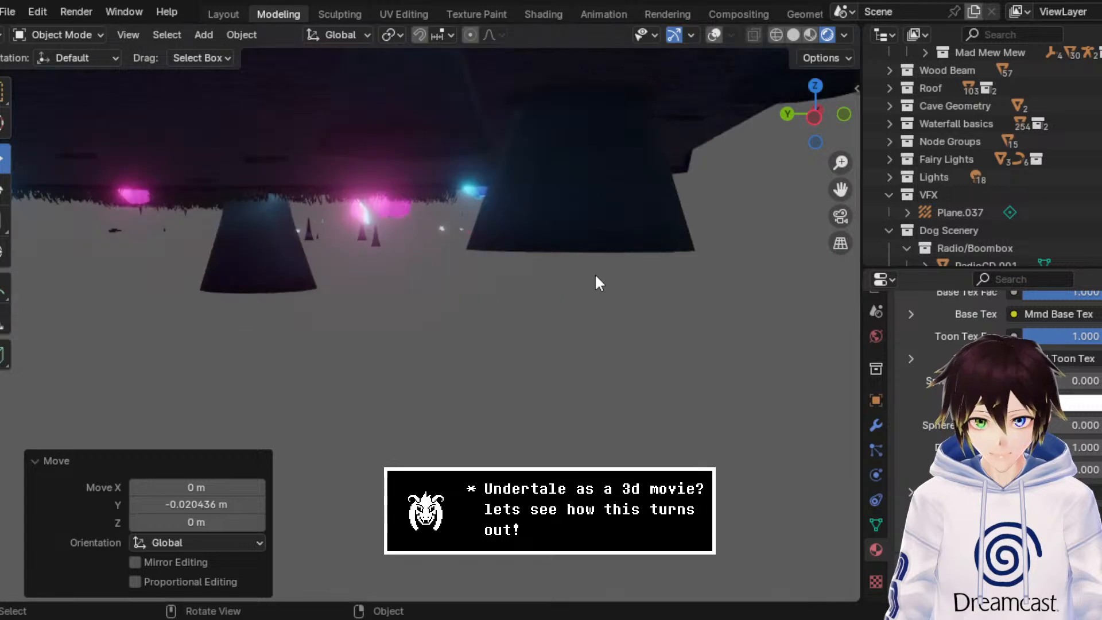
scroll(592, 272, down, 5)
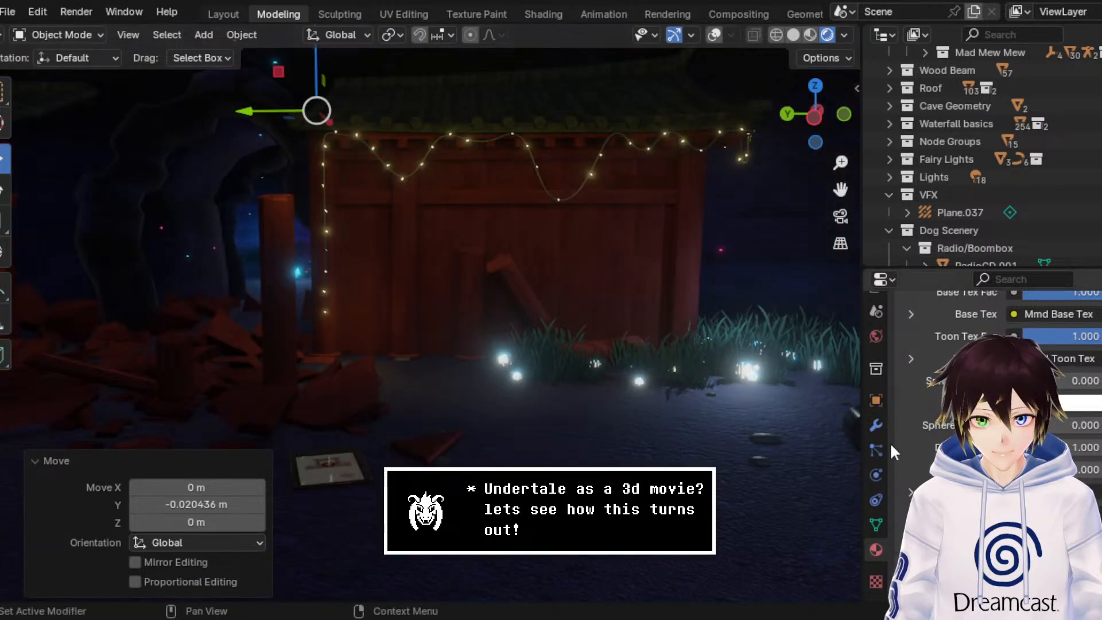
scroll(926, 426, up, 10)
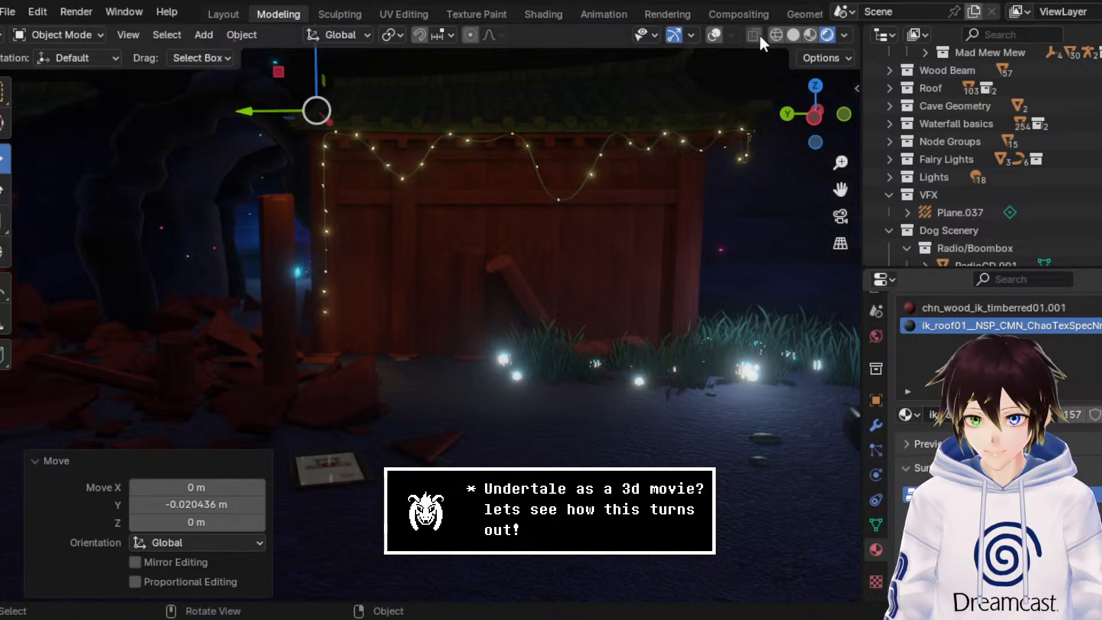
Step: Switch the roof trim's ik_roof01 material surface from MMDShaderDev to a Principled BSDF shader
click(714, 35)
click(714, 35)
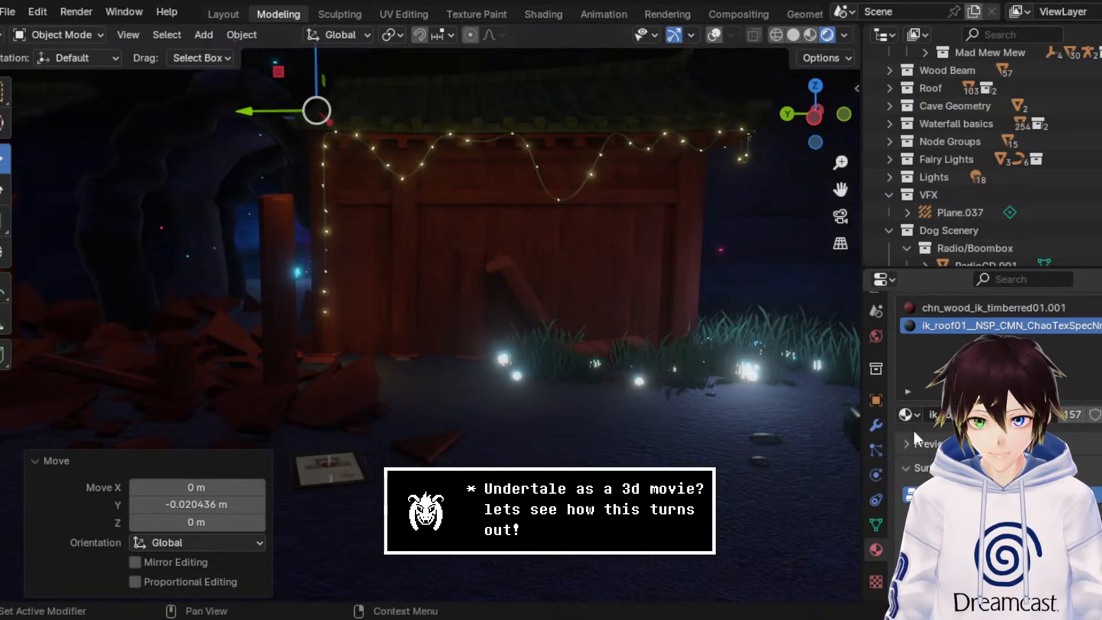
drag(840, 189, 1026, 379)
scroll(998, 401, down, 5)
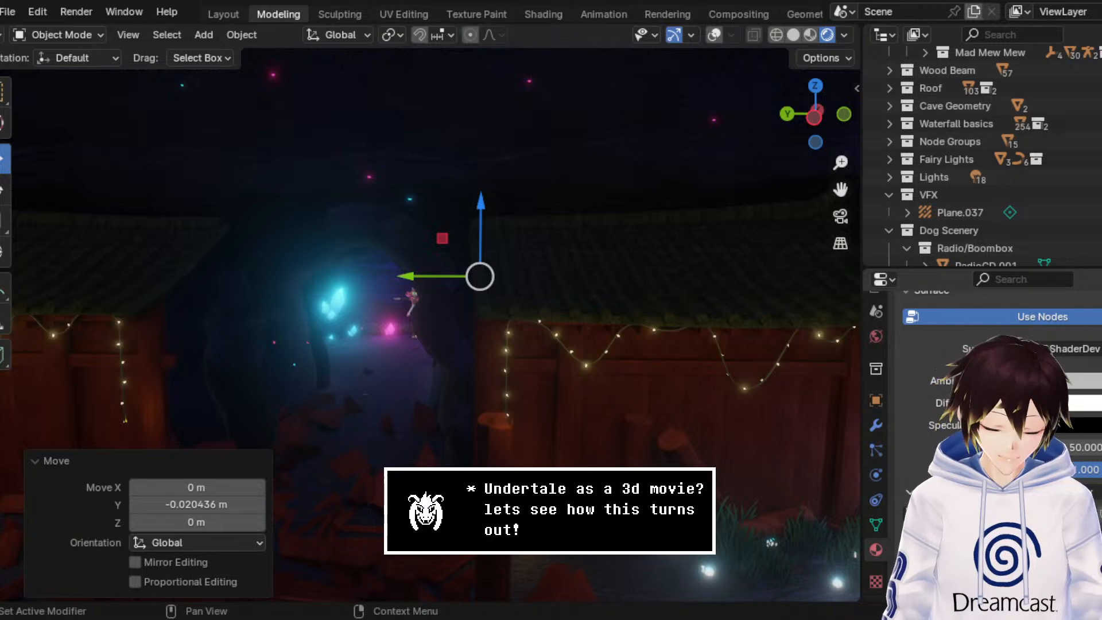
scroll(915, 439, up, 5)
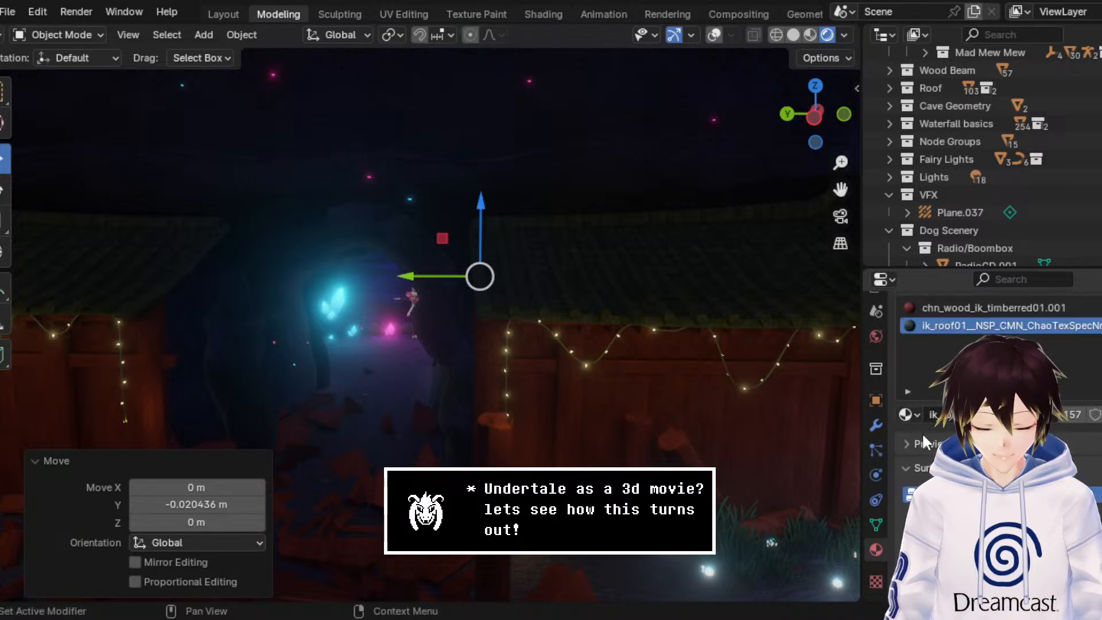
click(1033, 525)
click(867, 291)
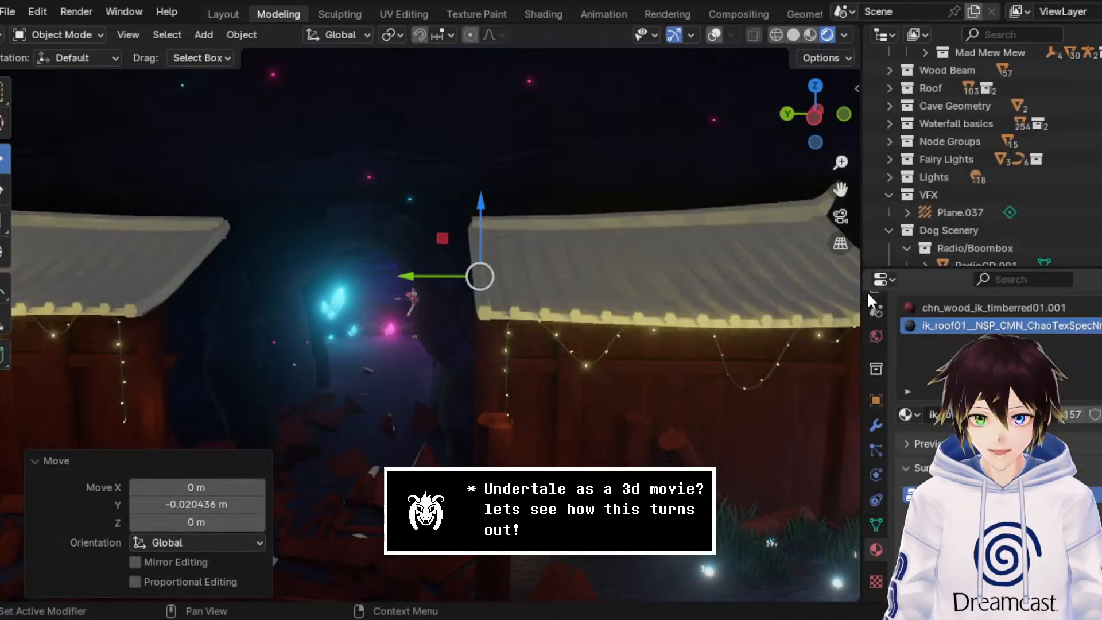
Step: Add an Image Texture to the roof material's base color and assign chn_buil_ih_kawara01_dif.png to it
click(1013, 452)
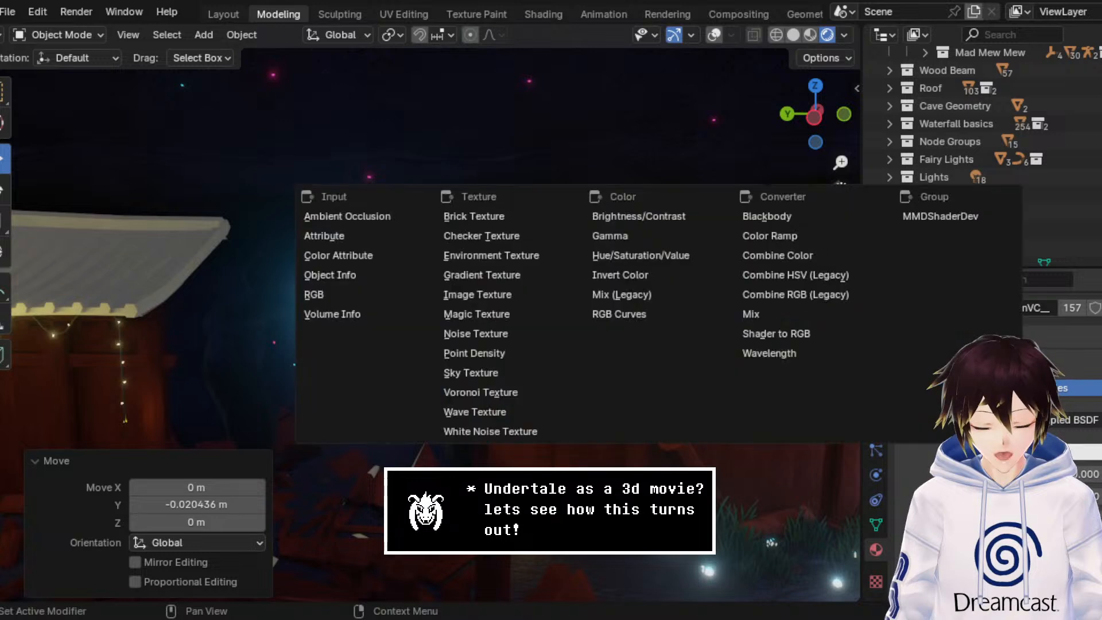
click(514, 294)
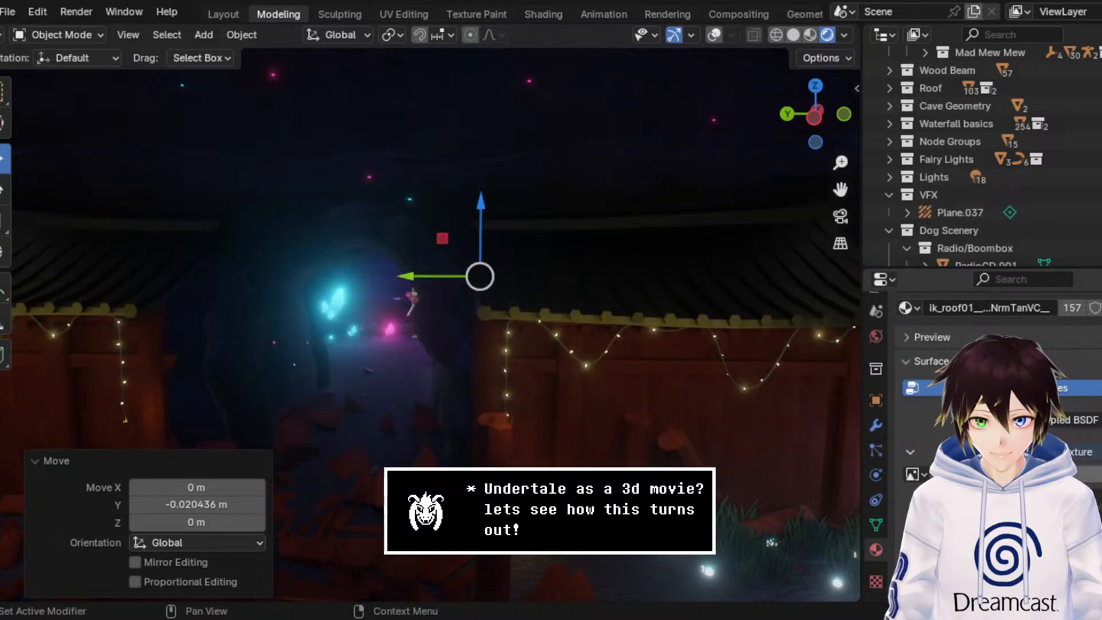
click(924, 476)
text(cho_buil_ih_kawara01_dif.png)
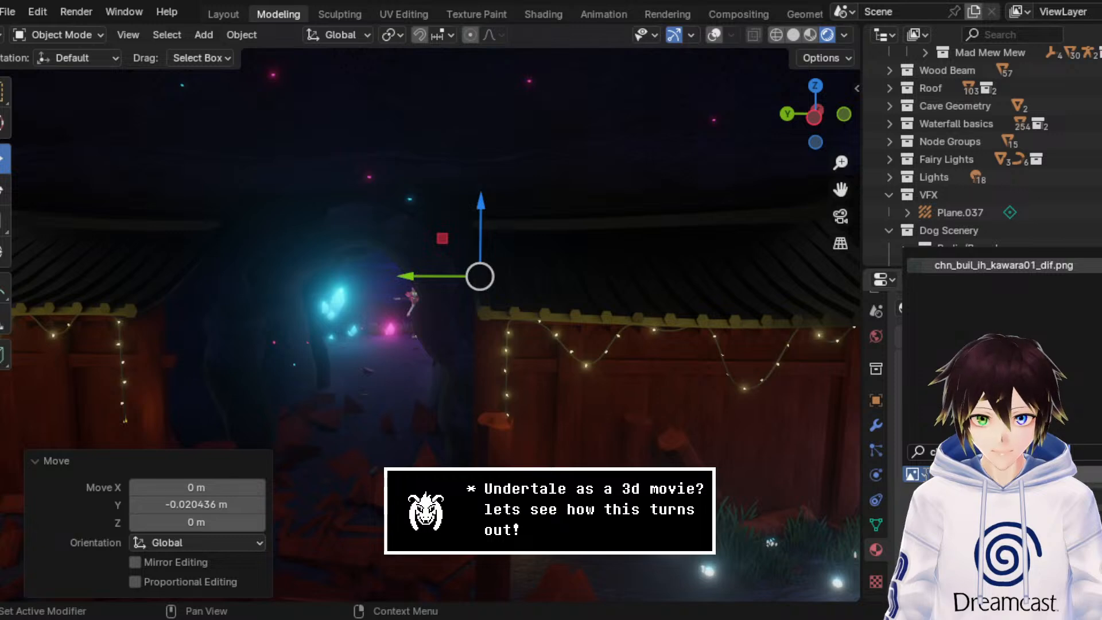
key(Return)
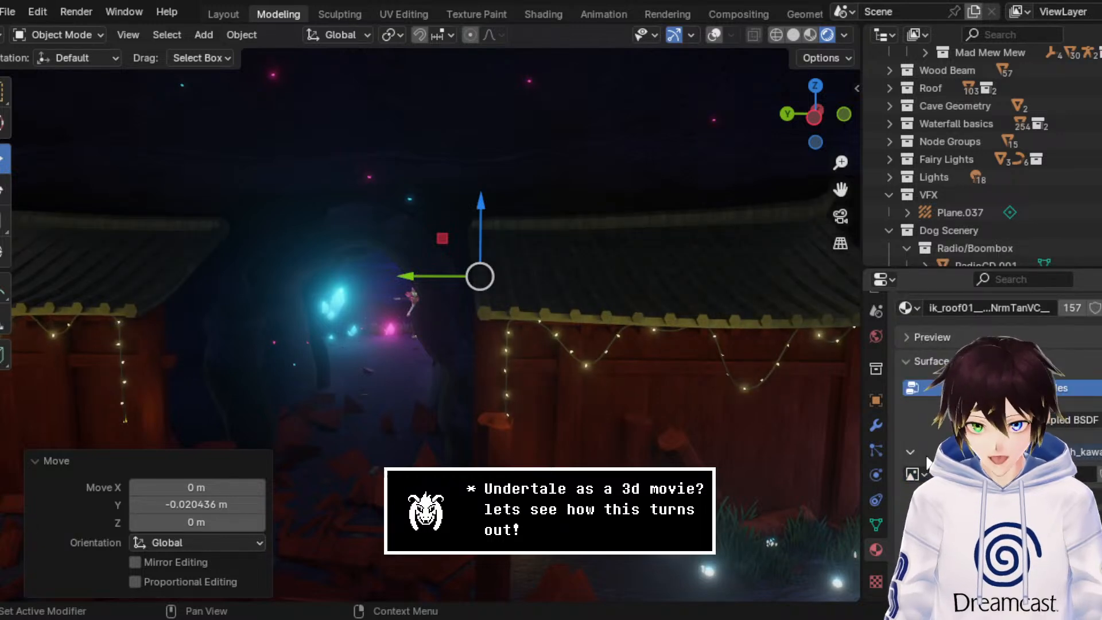
scroll(925, 475, down, 5)
scroll(925, 475, down, 2)
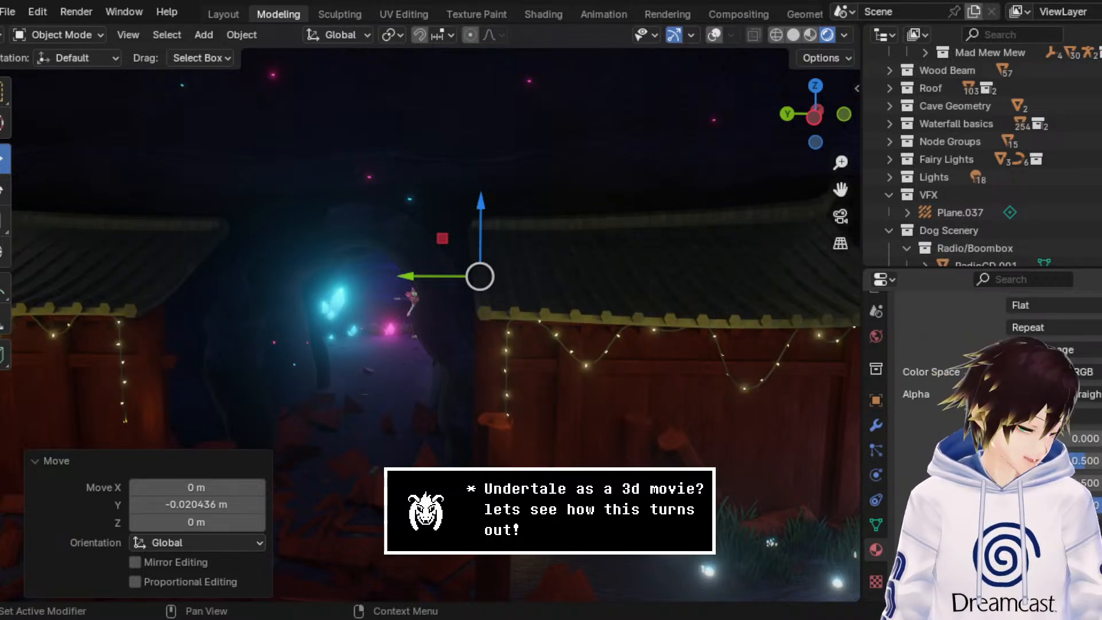
Step: Switch to the Shading workspace, show the roof edges in rendered view, and bring up the roof material's nodes
click(553, 8)
scroll(501, 116, down, 2)
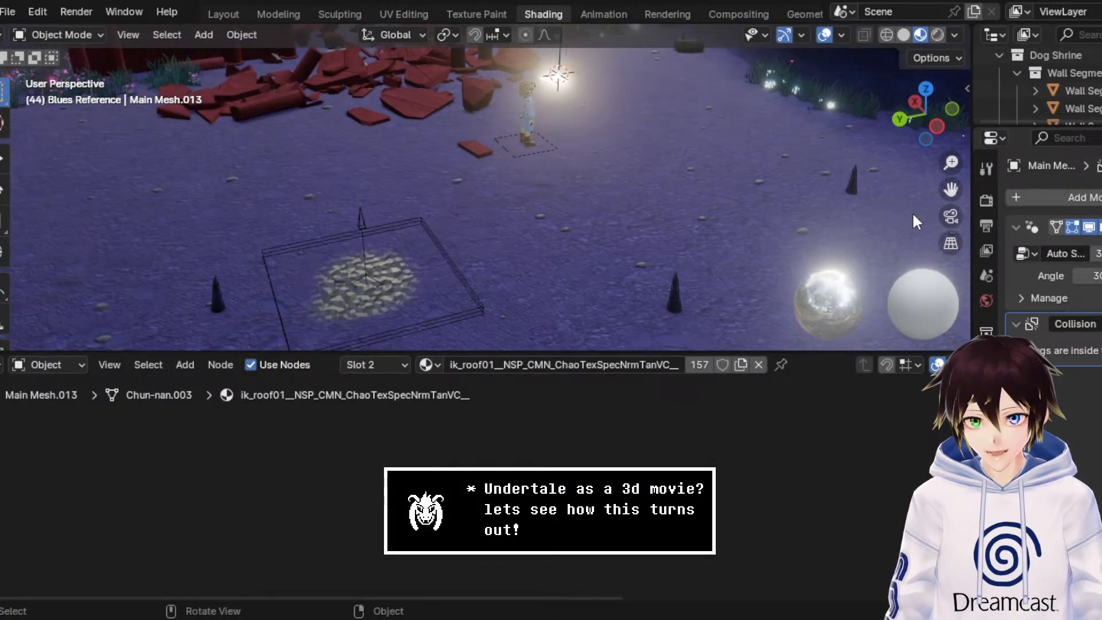
drag(951, 189, 1038, 478)
middle_drag(452, 206, 502, 201)
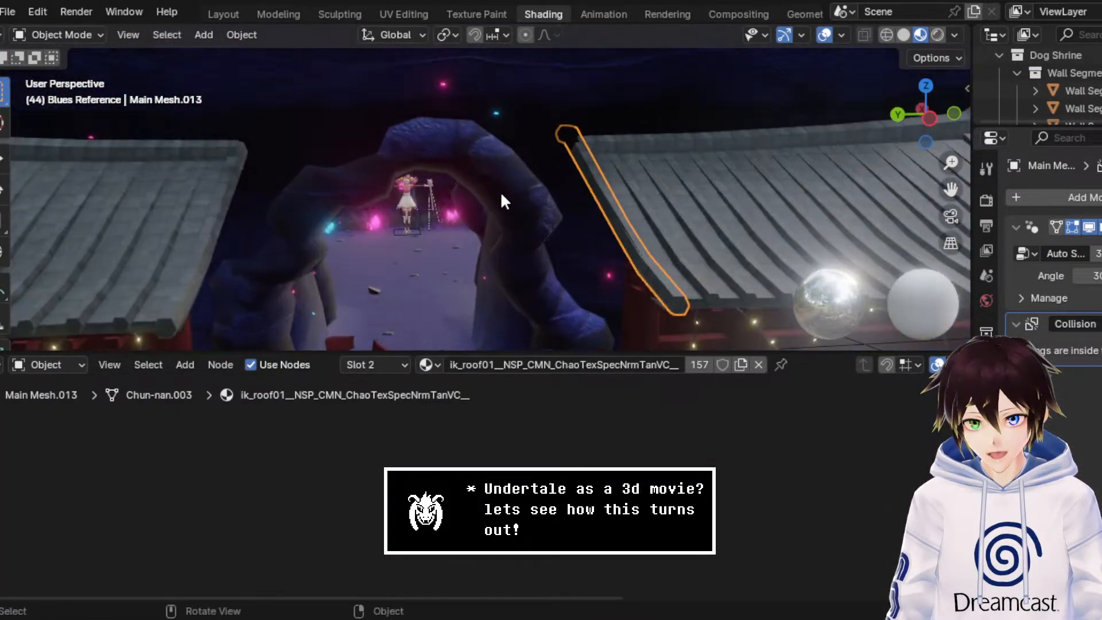
click(938, 35)
drag(950, 189, 825, 71)
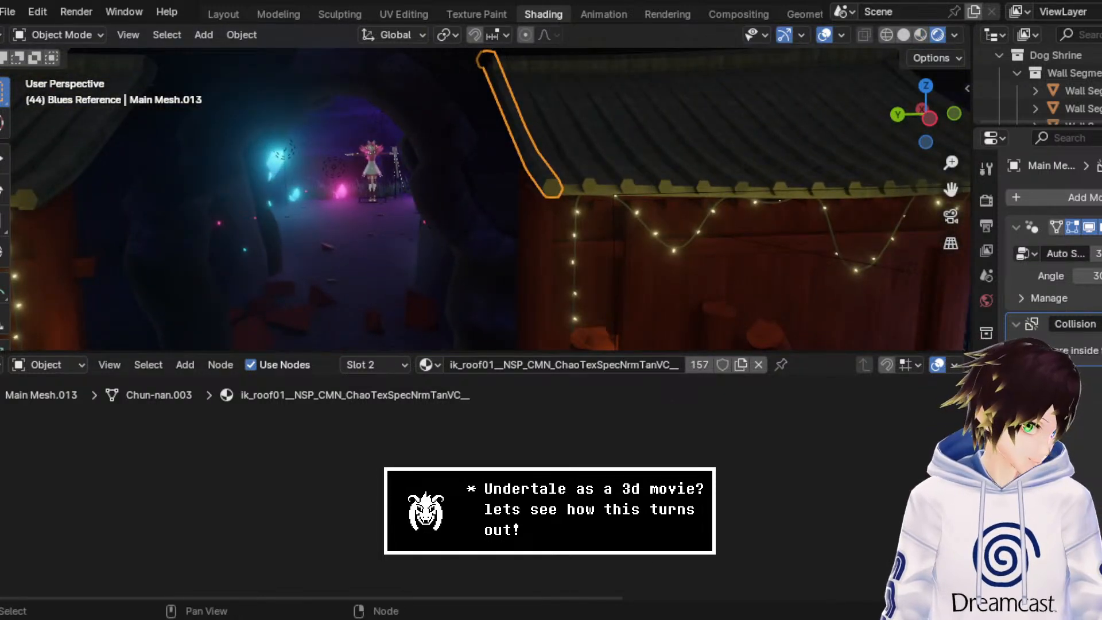
key(Home)
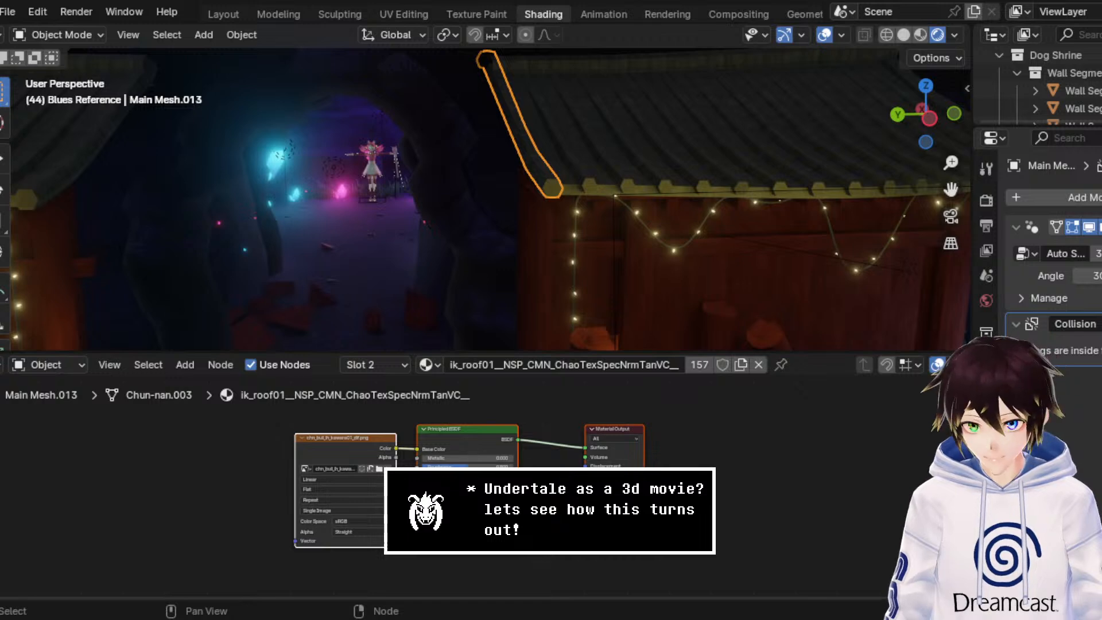
scroll(593, 439, up, 4)
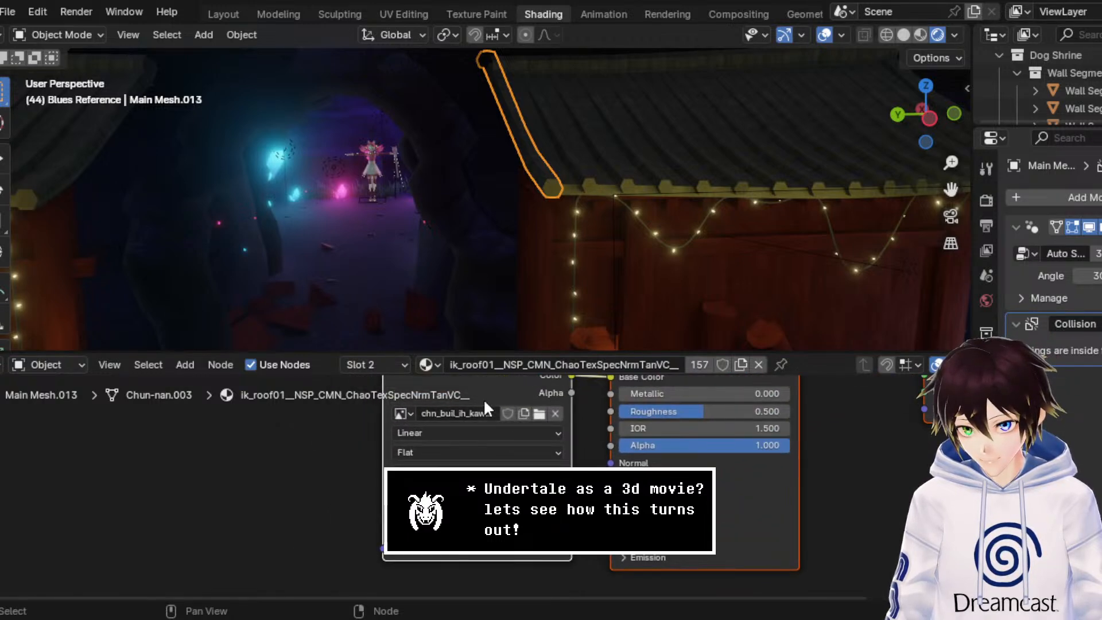
Step: Move the kawara image texture node away from the shader and place a copy of it below
click(494, 386)
drag(495, 387, 212, 529)
middle_drag(226, 525, 436, 410)
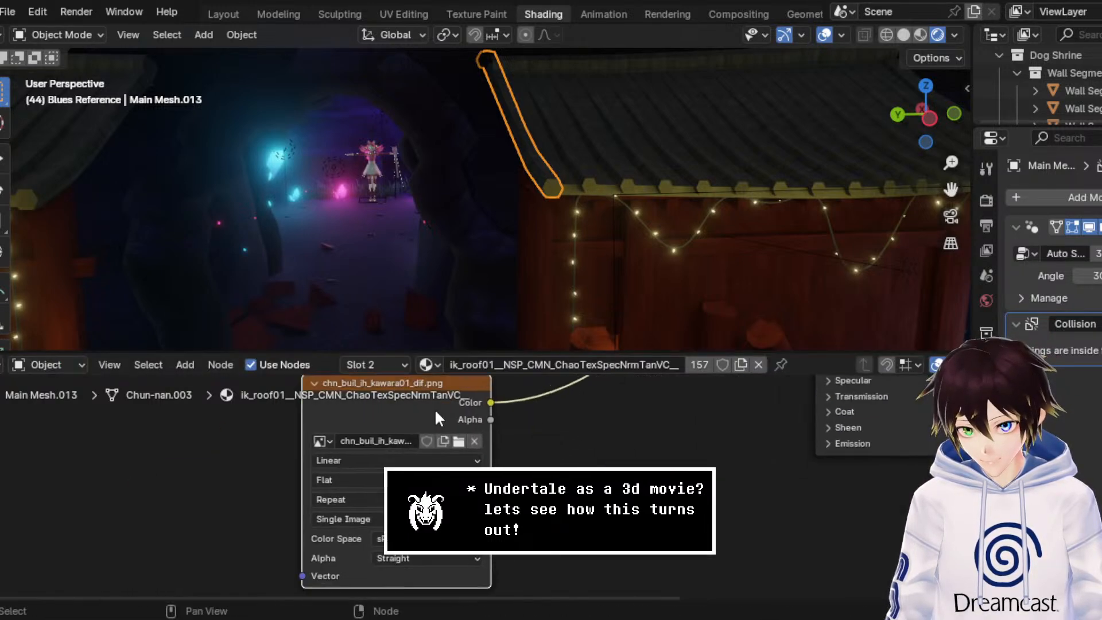
drag(436, 411, 182, 424)
key(ctrl+v)
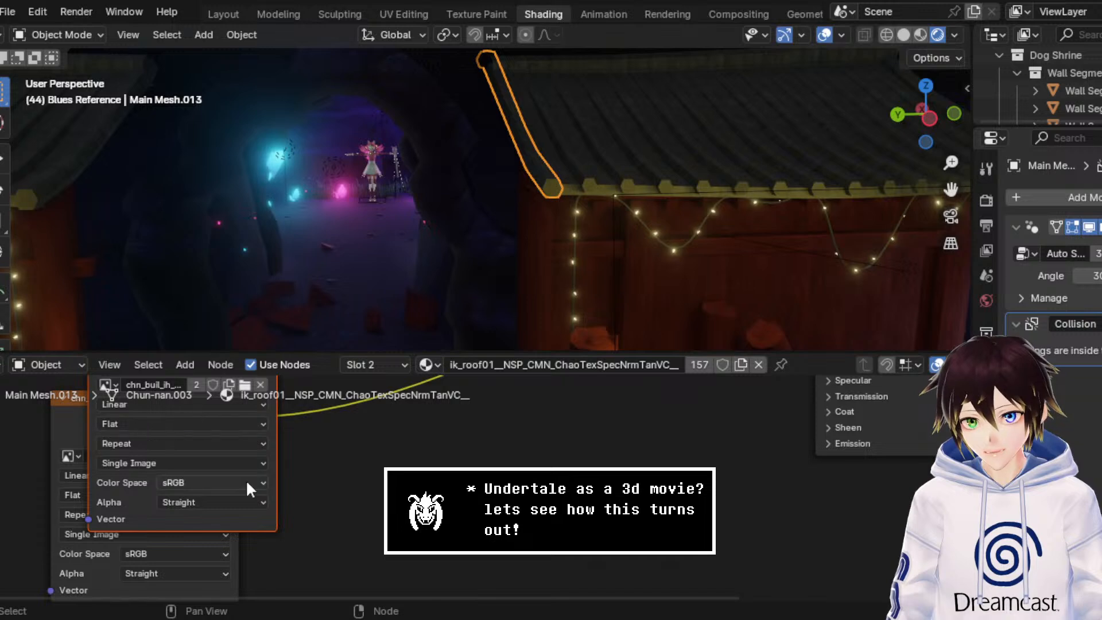
drag(264, 512, 498, 618)
Step: Add a Bump node driven by the copied texture's color through its Height input
drag(510, 452, 644, 455)
text(bump)
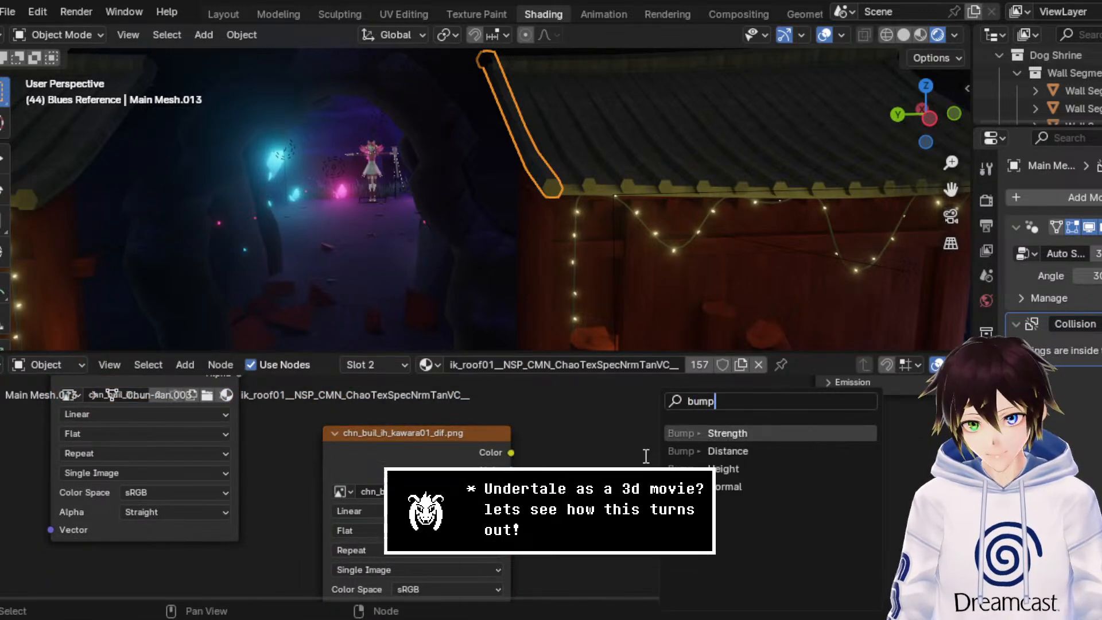
click(686, 471)
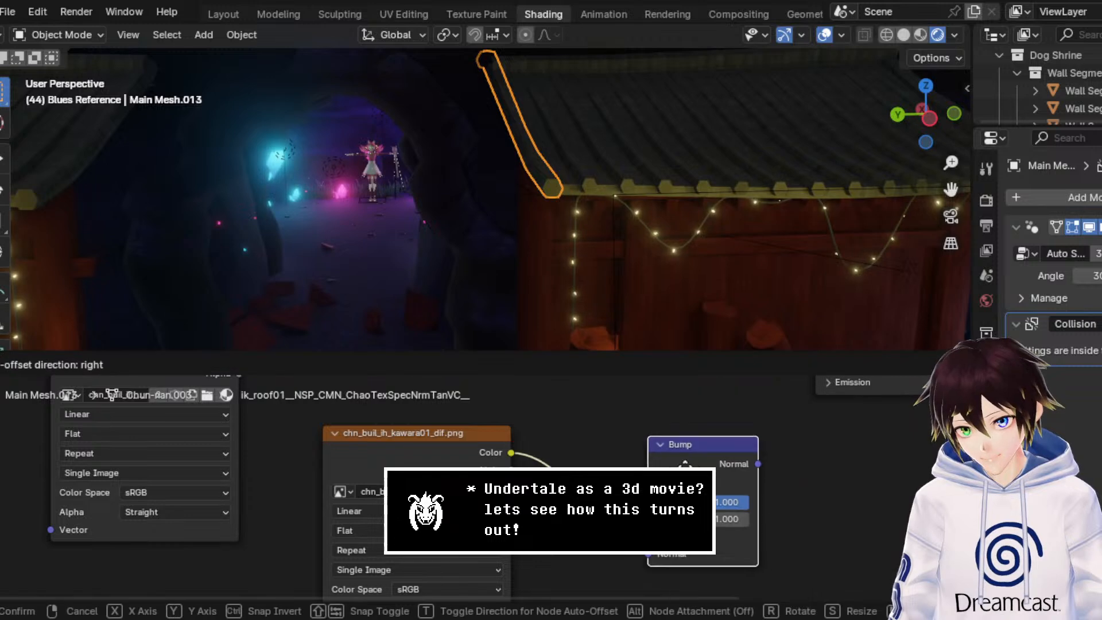
click(615, 483)
Step: Add a second Bump node with the first Bump's Normal output linked to its Strength input
drag(685, 477, 740, 528)
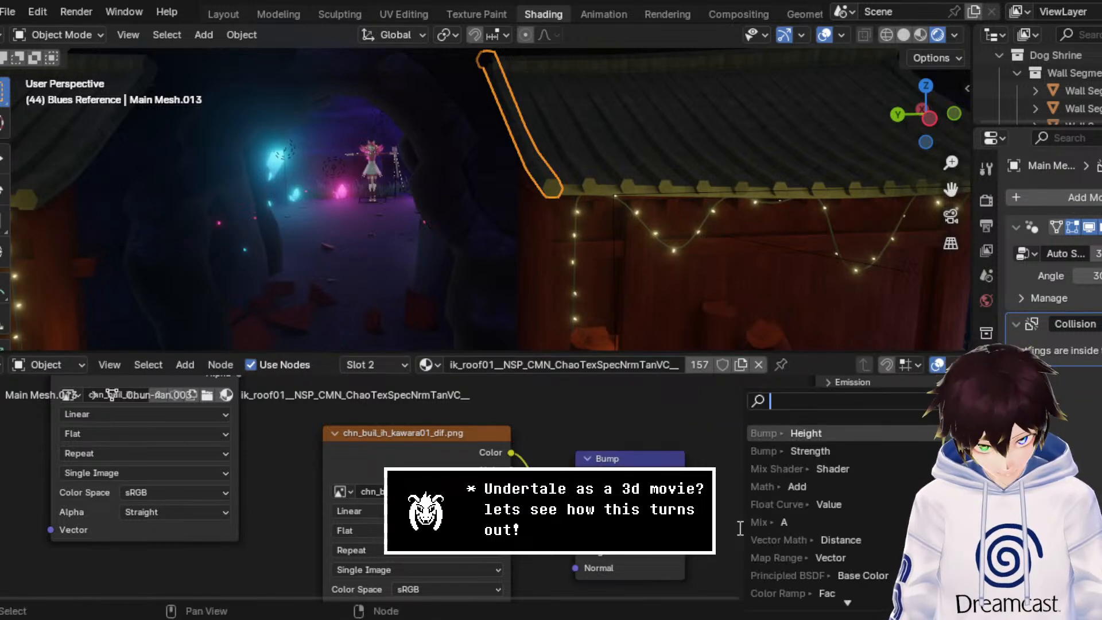
text(bumnp)
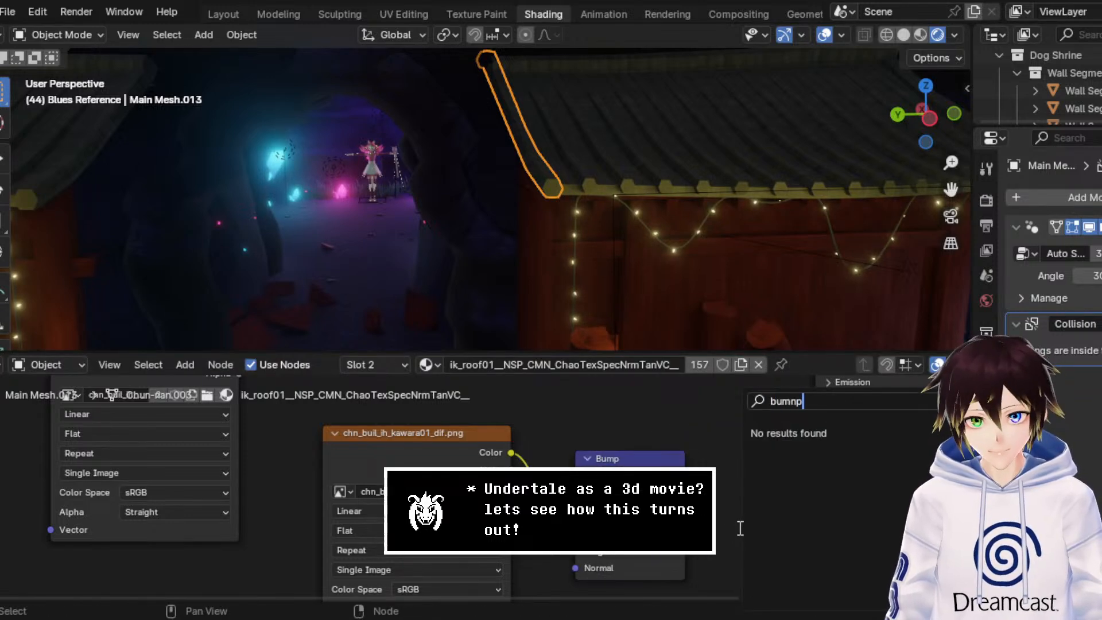
key(BackSpace)
key(BackSpace)
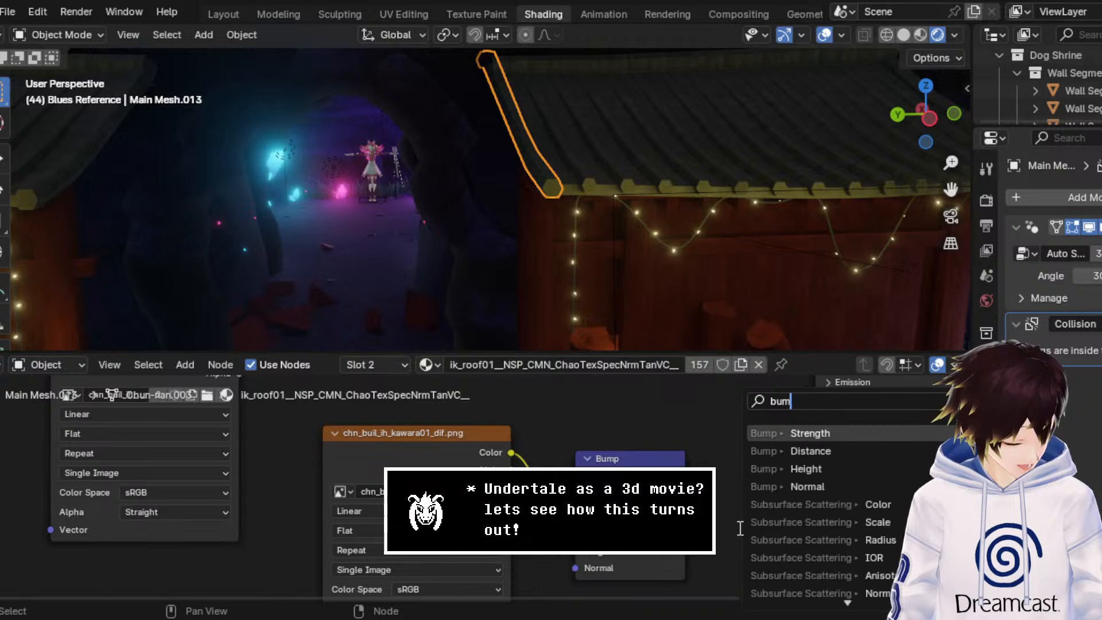
text(p)
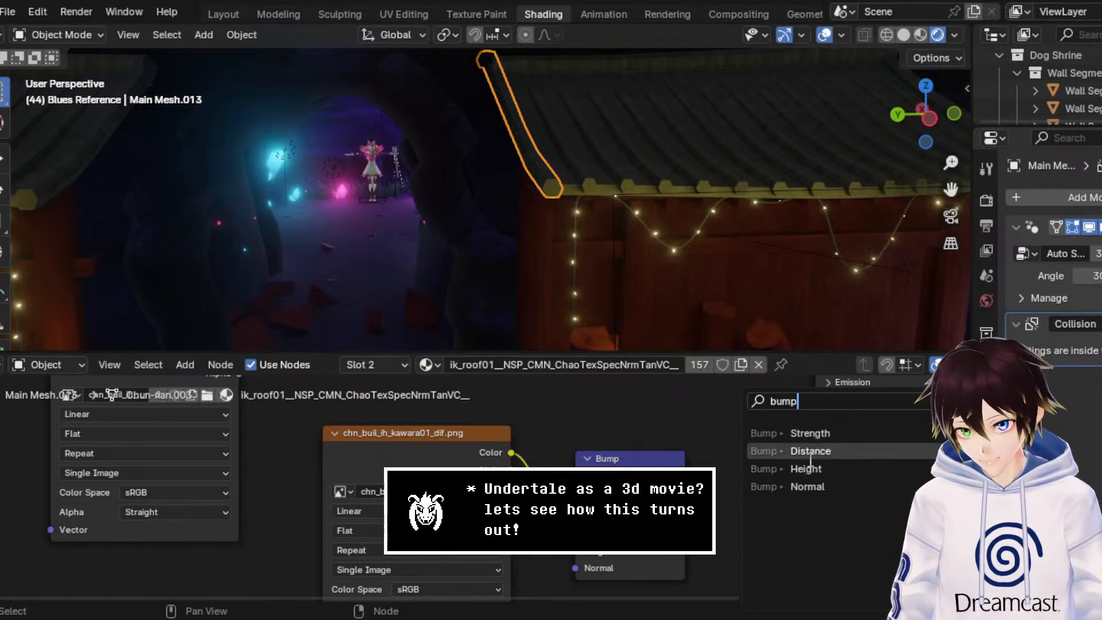
click(818, 433)
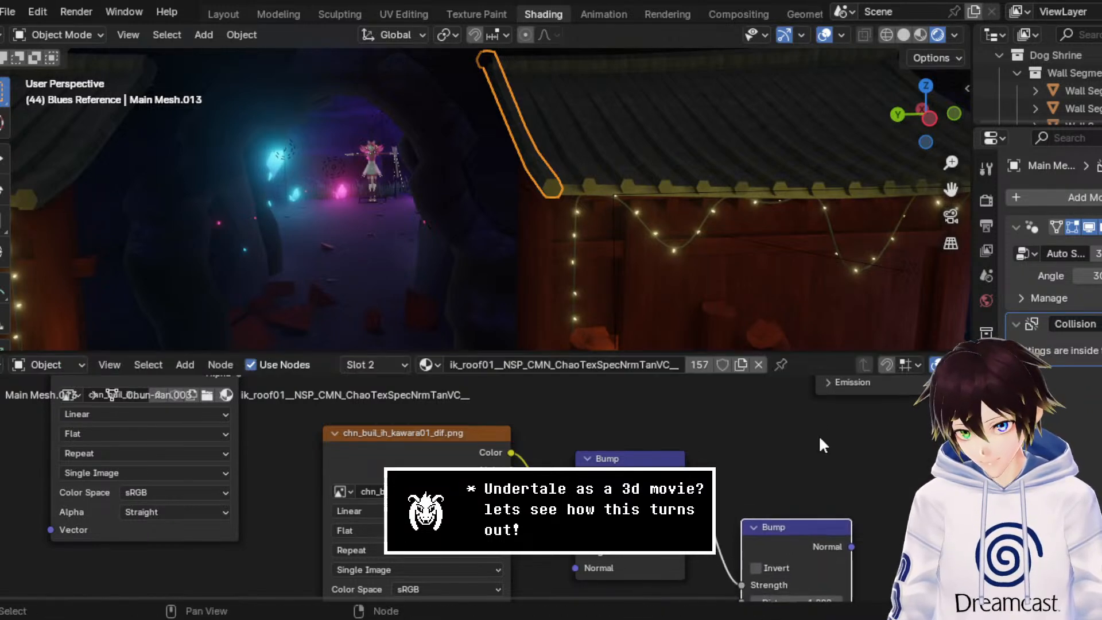
Step: Arrange the bump nodes and connect the second Bump's Normal output to the Principled BSDF's Normal input
scroll(814, 510, down, 3)
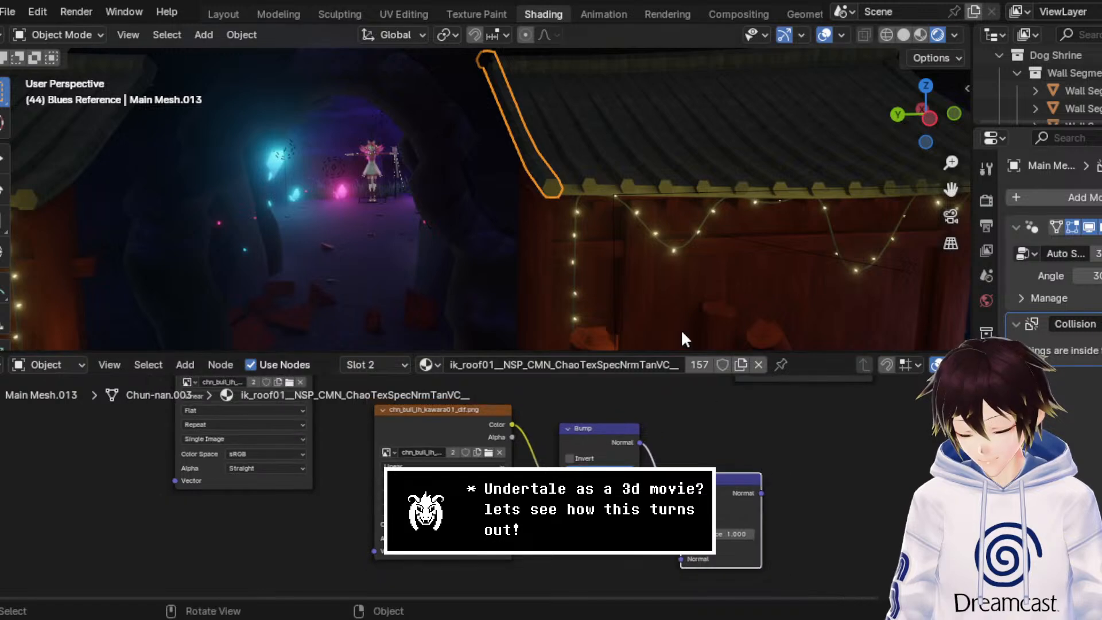
middle_drag(721, 469, 740, 478)
scroll(741, 478, down, 3)
drag(774, 551, 317, 524)
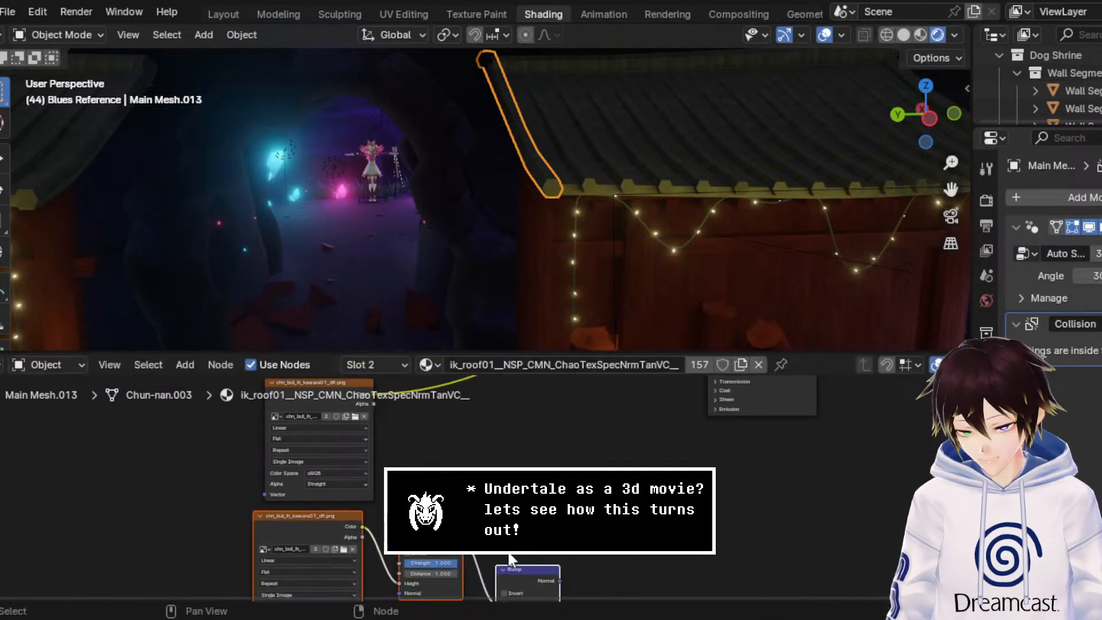
mouse_move(558, 578)
mouse_down()
mouse_move(666, 397)
mouse_move(687, 333)
mouse_move(695, 459)
mouse_move(708, 456)
mouse_up()
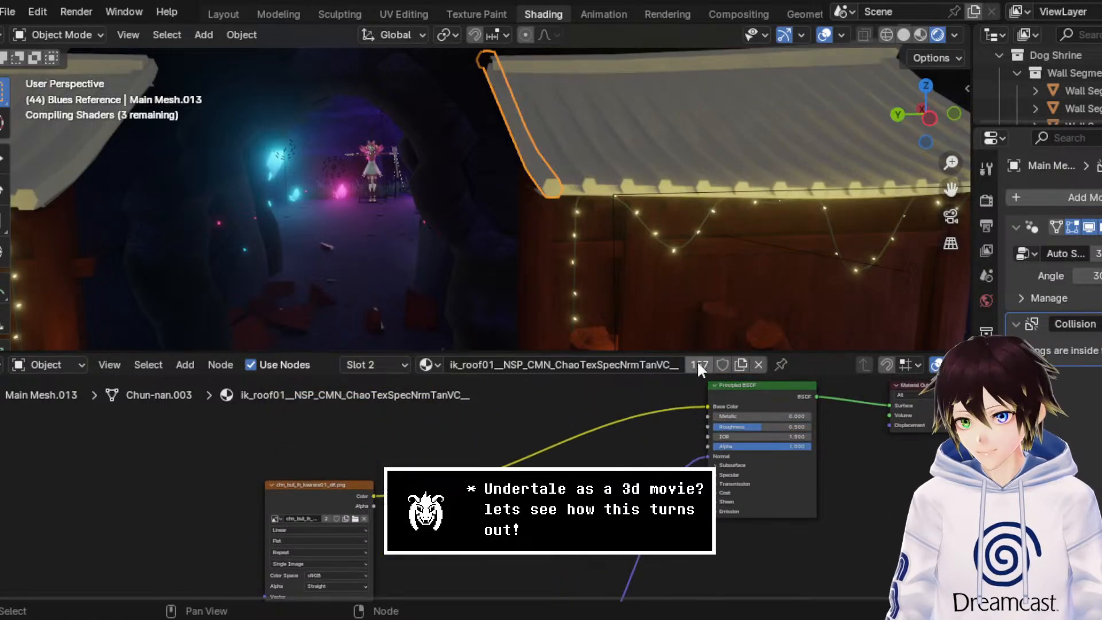
Step: Reroute the first Bump's Normal output from the second Bump's Strength to its Normal input, and set the first Bump's strength to 0.5
scroll(712, 196, up, 6)
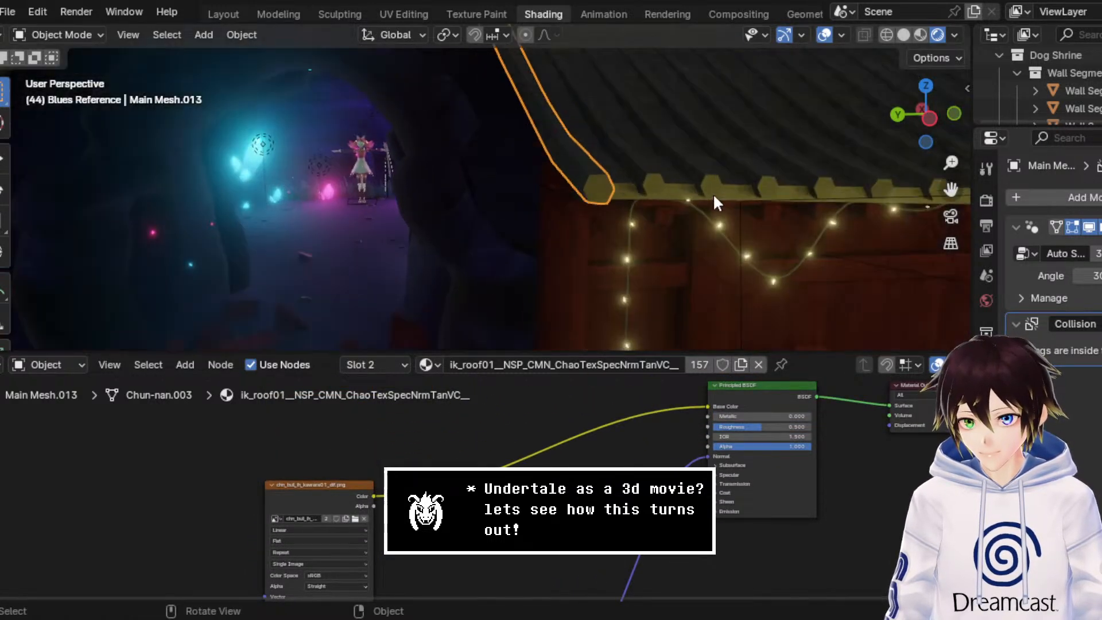
middle_drag(520, 528, 573, 318)
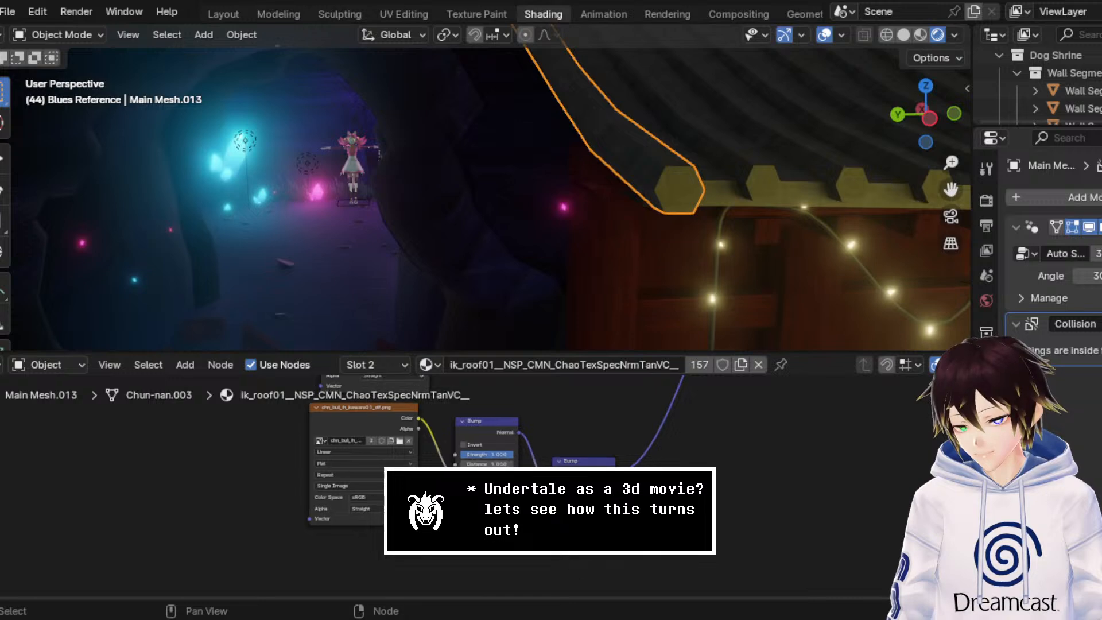
scroll(469, 491, up, 6)
middle_drag(471, 459, 461, 488)
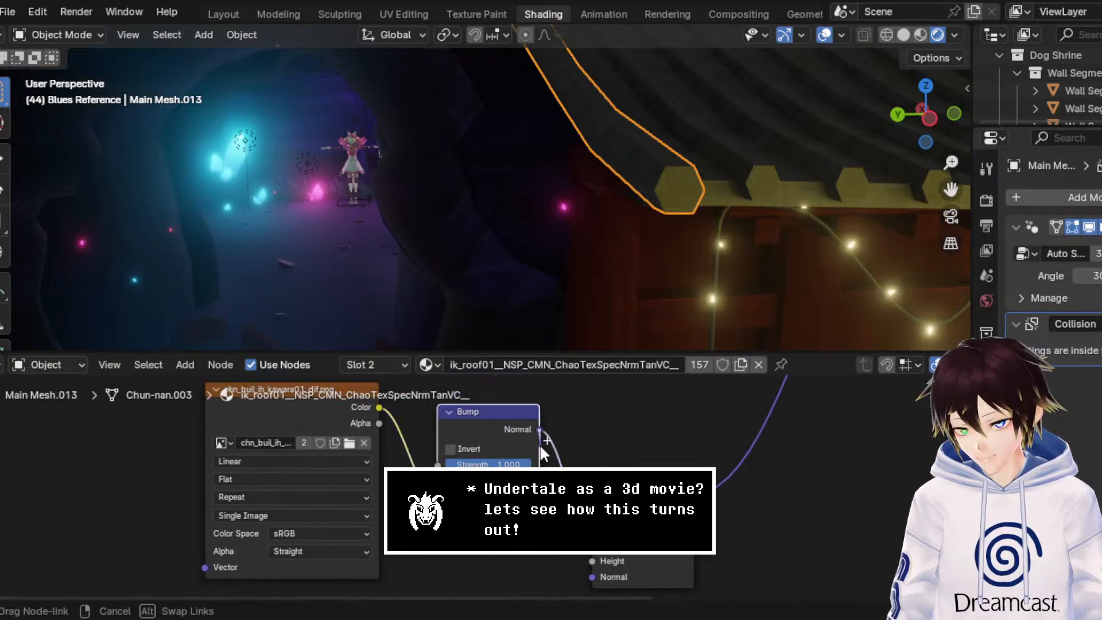
mouse_move(572, 570)
middle_down()
mouse_move(569, 509)
mouse_move(574, 574)
middle_up()
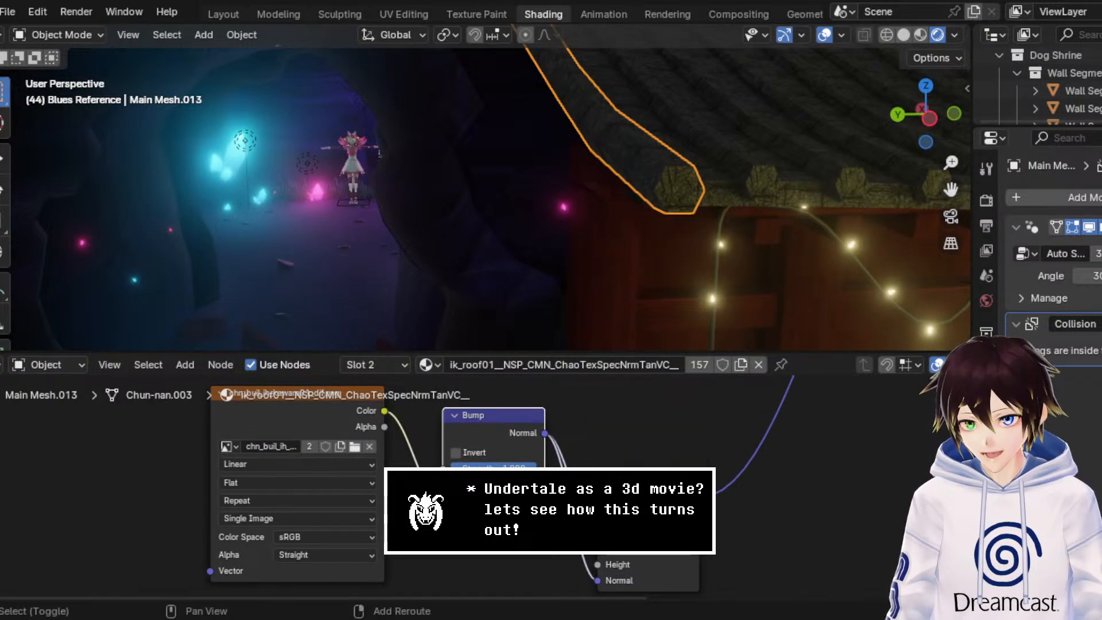
shift+right_drag(560, 512, 588, 513)
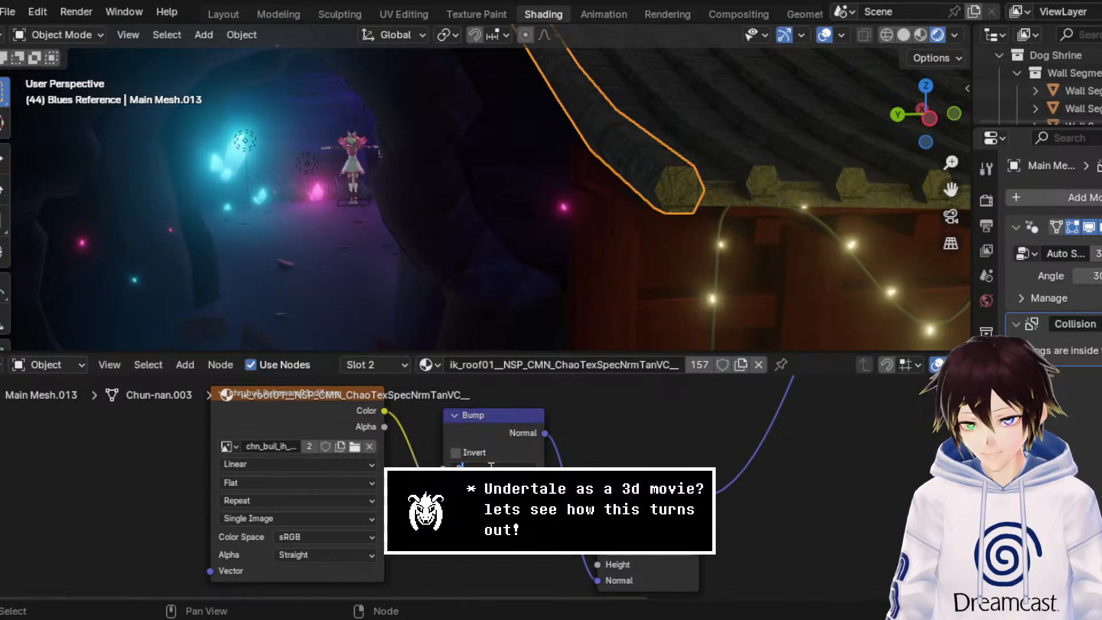
Step: Hide the viewport overlays and examine the bumped roof tiles from a distance and close up
scroll(674, 264, down, 3)
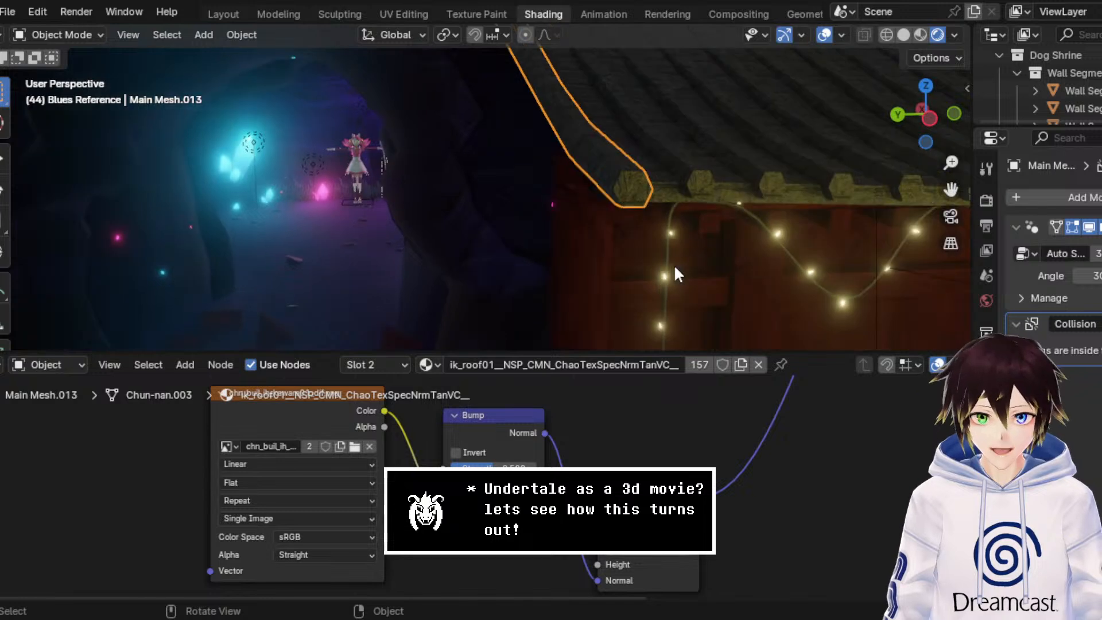
click(824, 34)
middle_drag(689, 172, 649, 176)
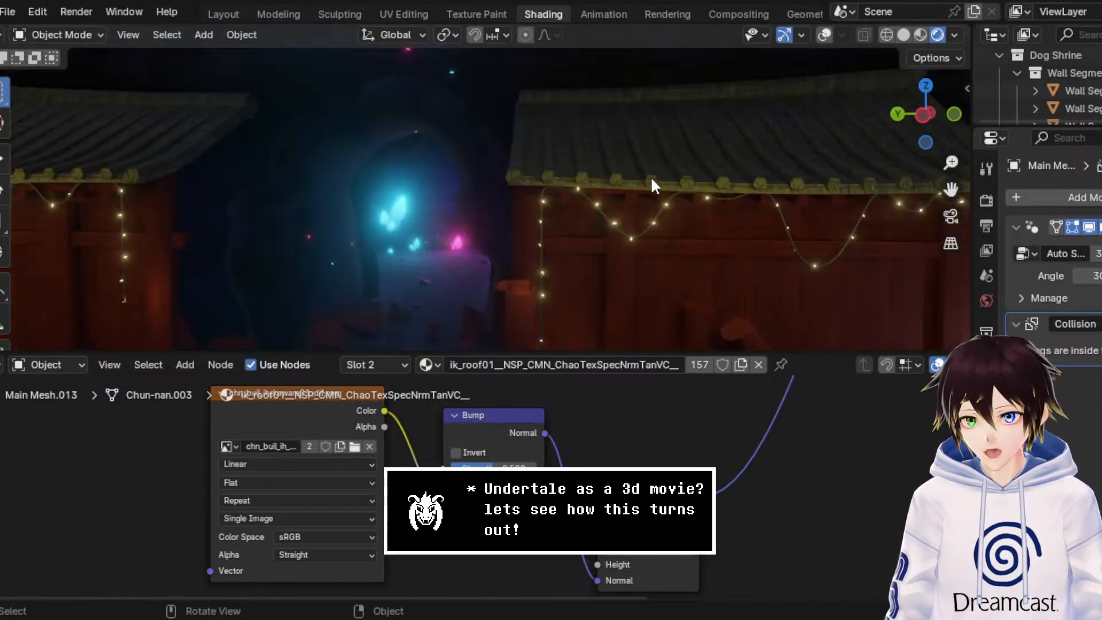
scroll(643, 202, up, 2)
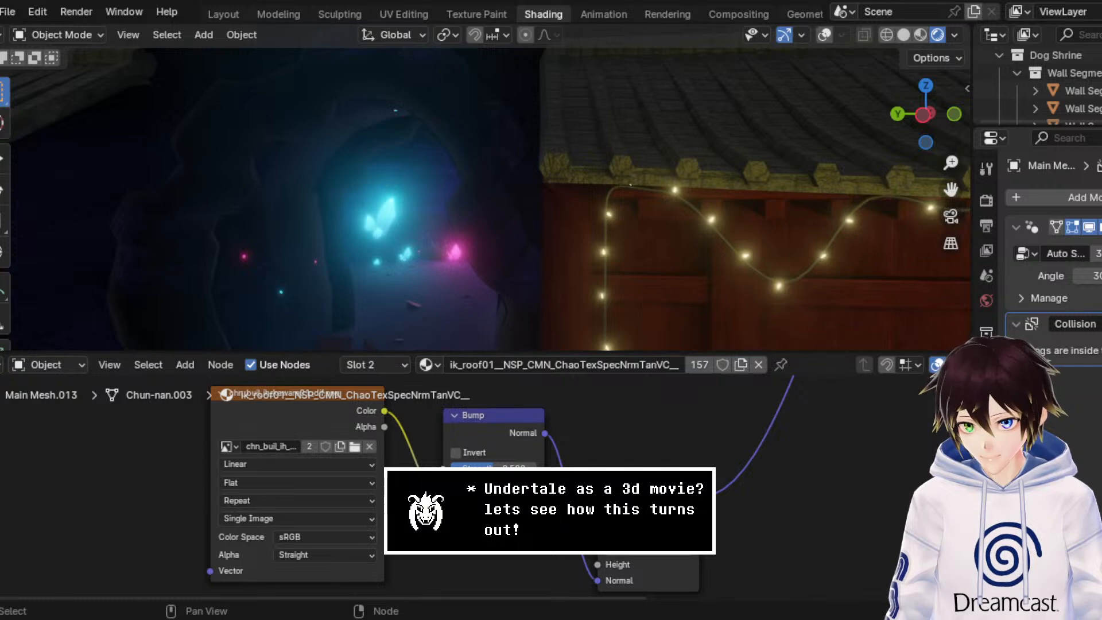
Step: Set the roof material's Principled BSDF roughness to 0.4 and metallic to 0.2
middle_drag(568, 436, 365, 406)
click(750, 475)
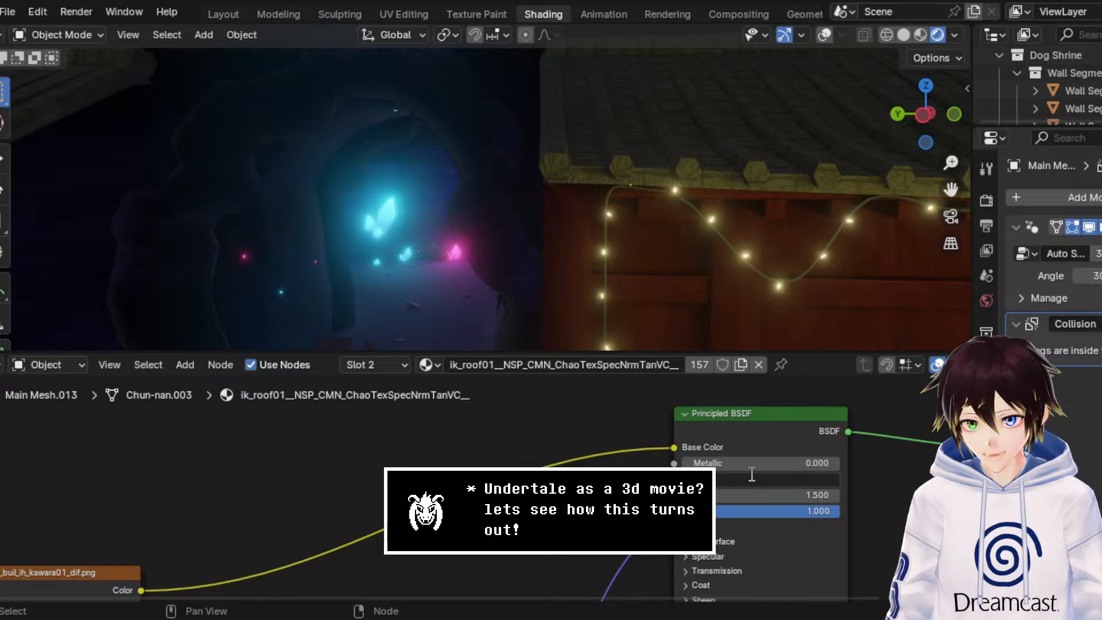
text(0.4)
key(Return)
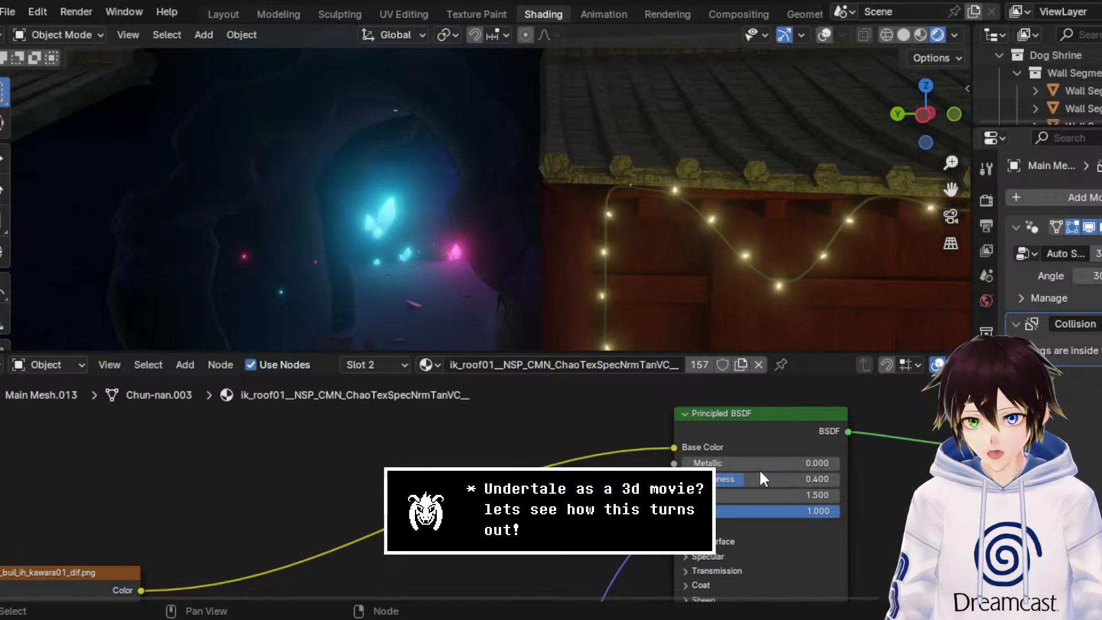
click(758, 466)
text(0.2)
key(Return)
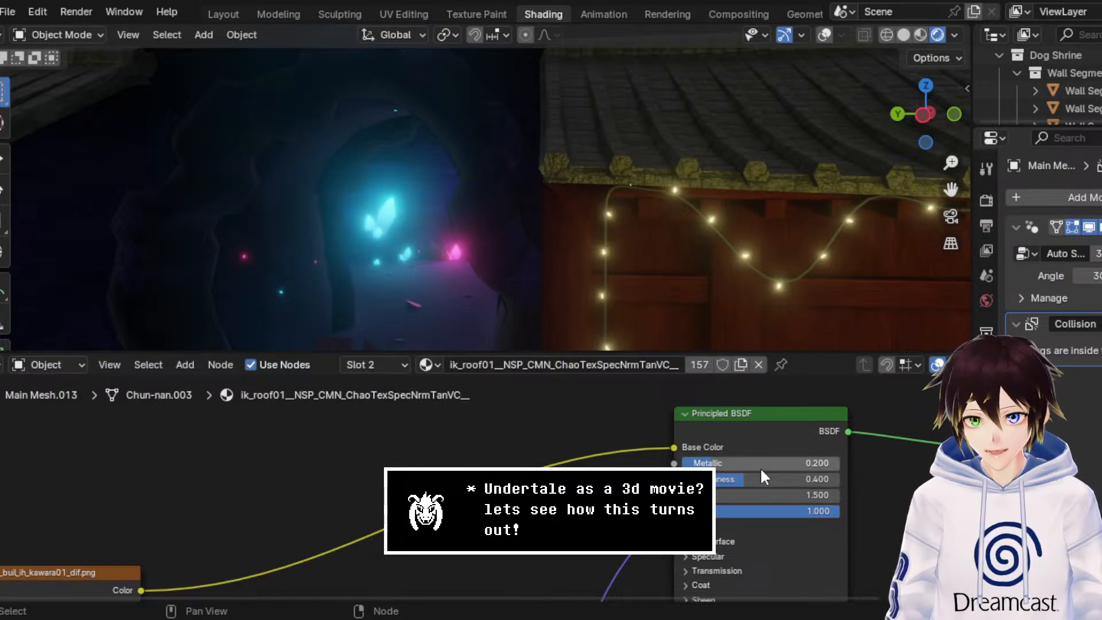
Step: Select the wall segment beside the cave entrance and rename its roof tile material to Stone Roof
middle_drag(602, 264, 624, 263)
scroll(624, 262, down, 3)
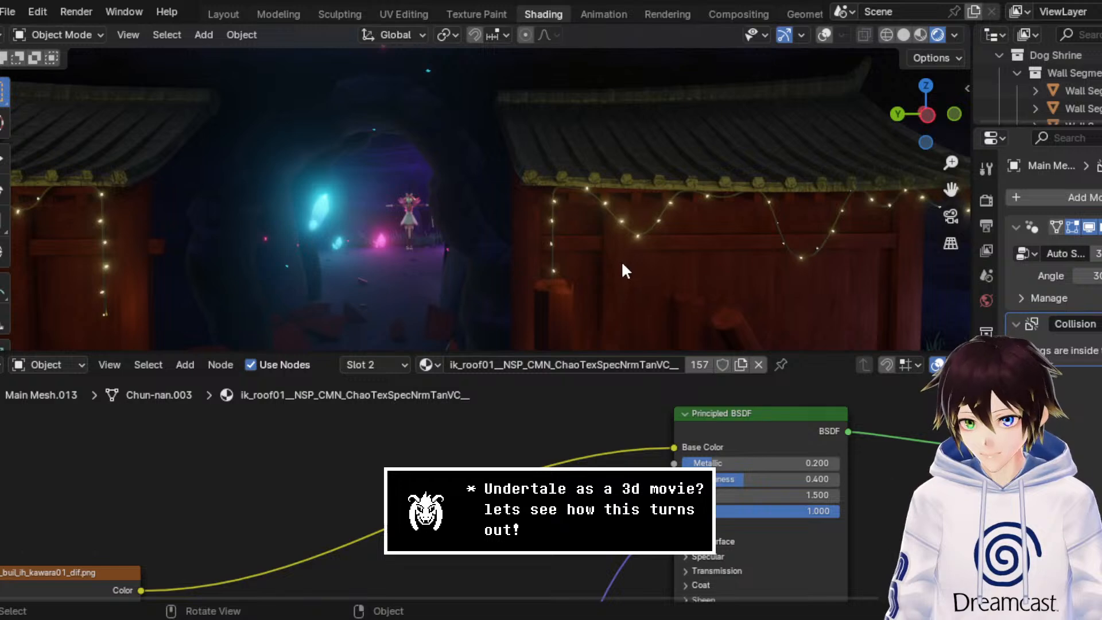
click(644, 284)
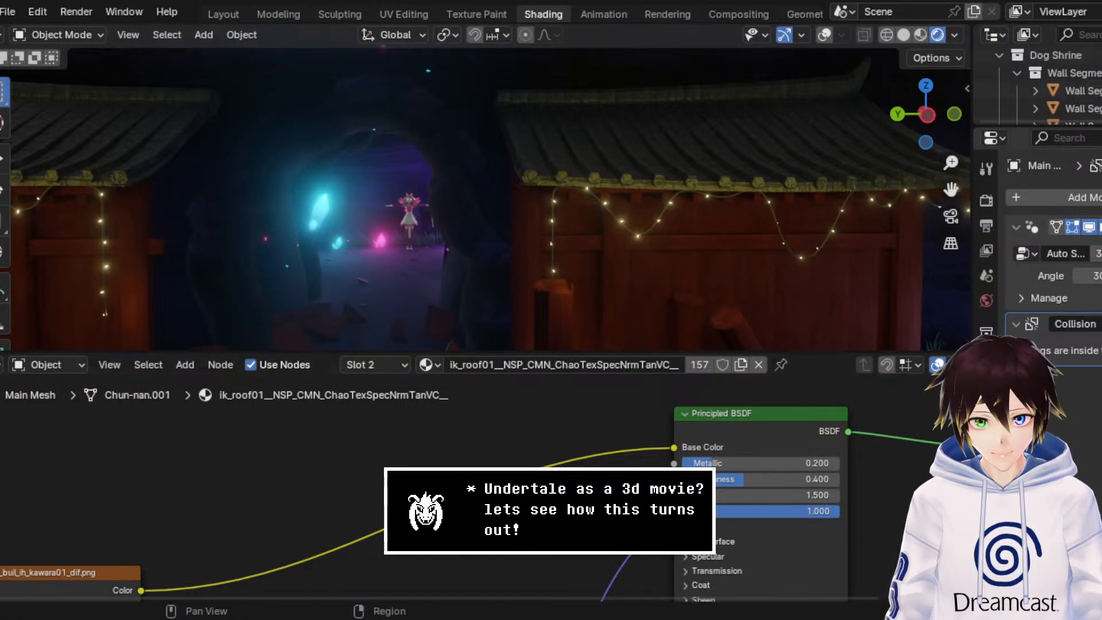
click(986, 300)
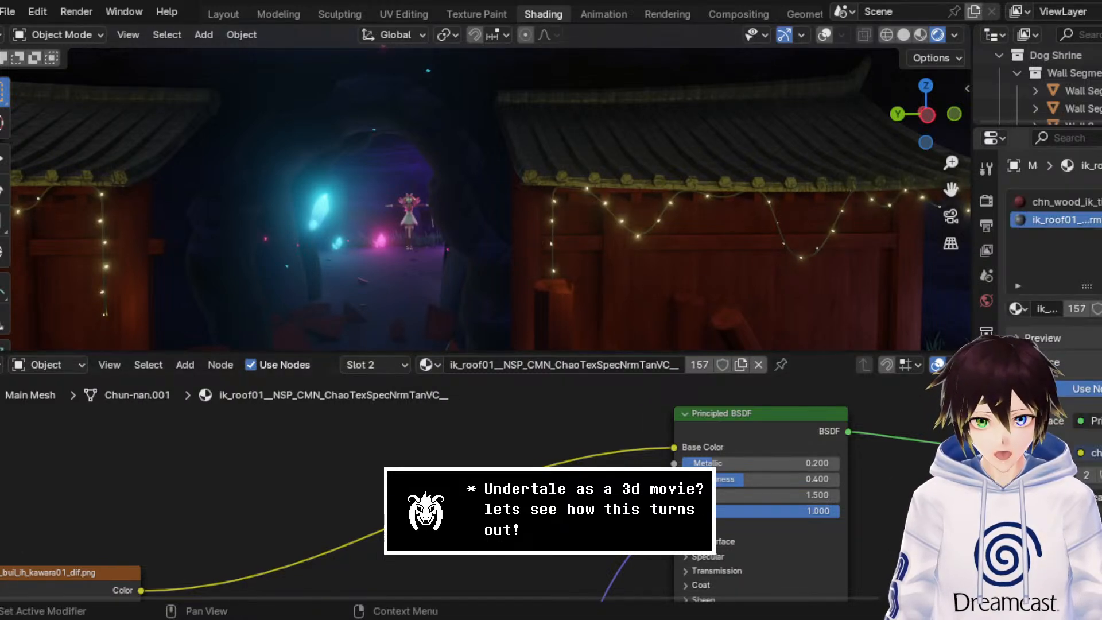
double_click(1064, 211)
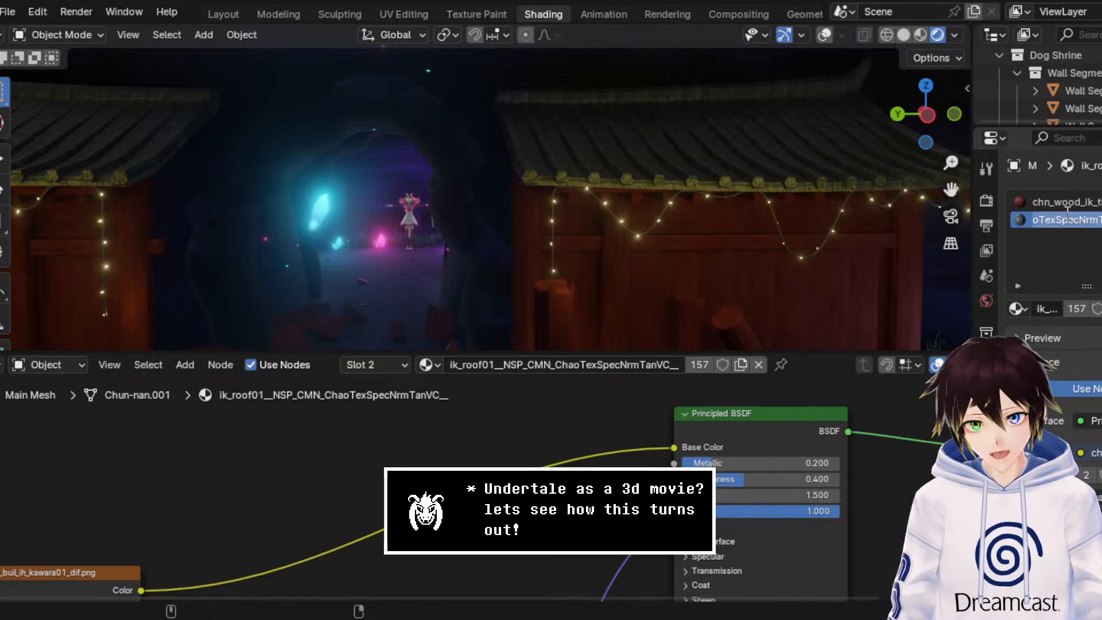
text(Stone Ro)
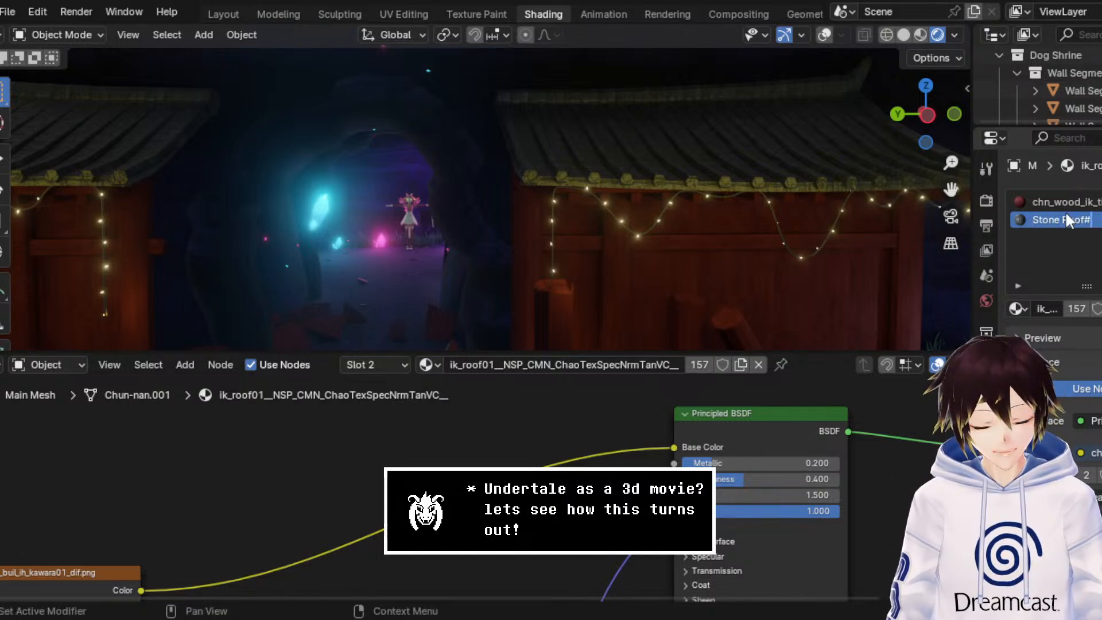
text(of#)
key(Return)
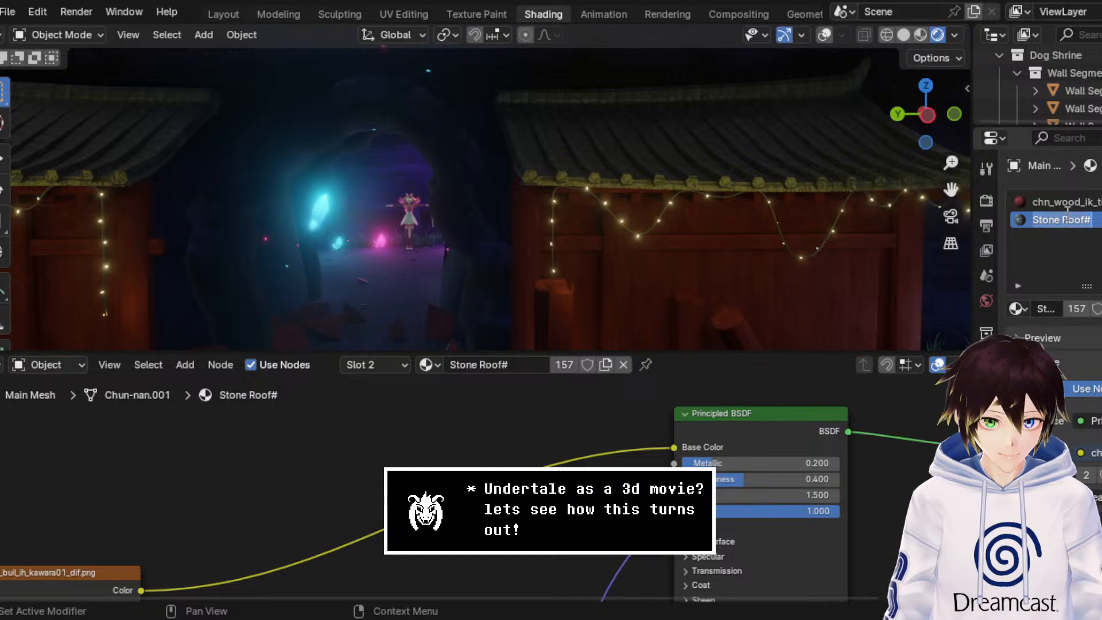
click(1096, 216)
key(Return)
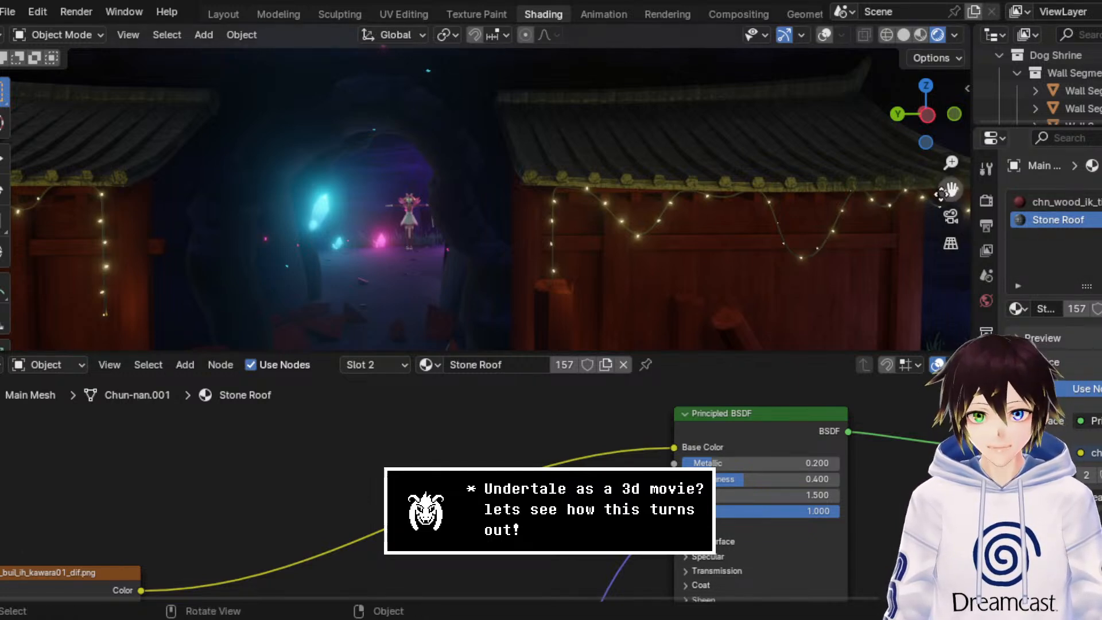
Step: Open the wall's red timber material in the node editor and copy the image name of its base texture
drag(941, 194, 861, 207)
scroll(609, 240, up, 3)
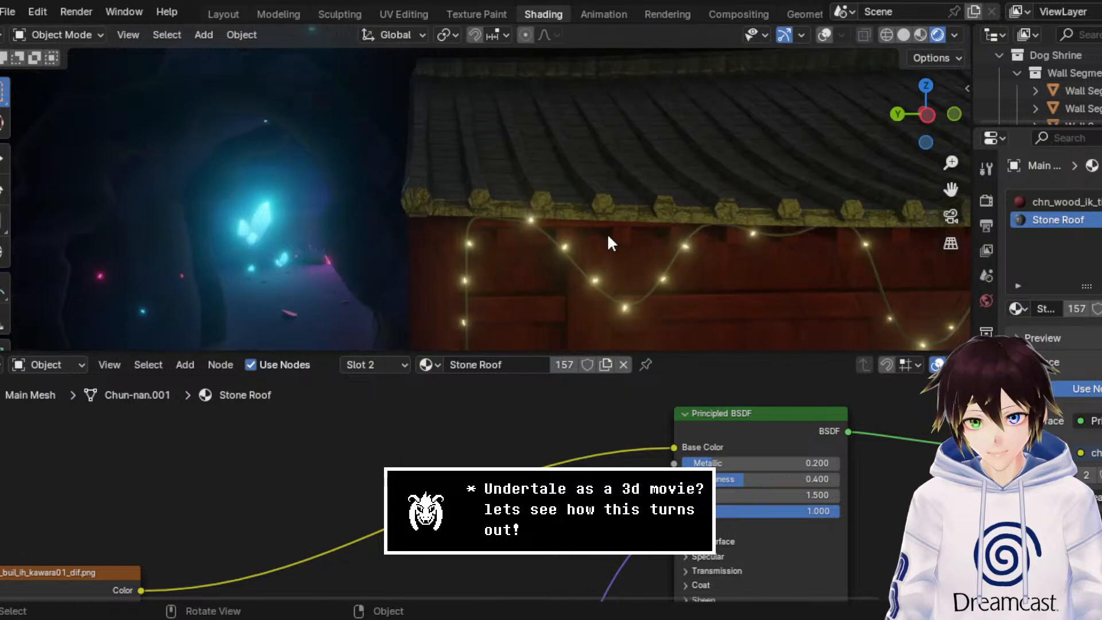
middle_drag(608, 232, 712, 184)
drag(948, 187, 765, 95)
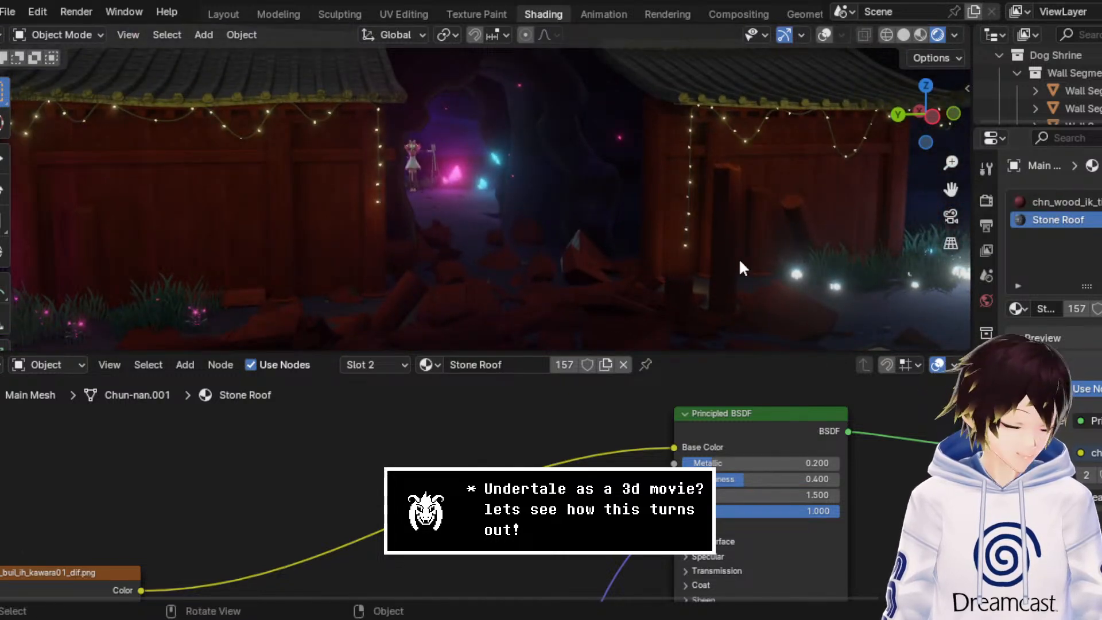
click(1056, 202)
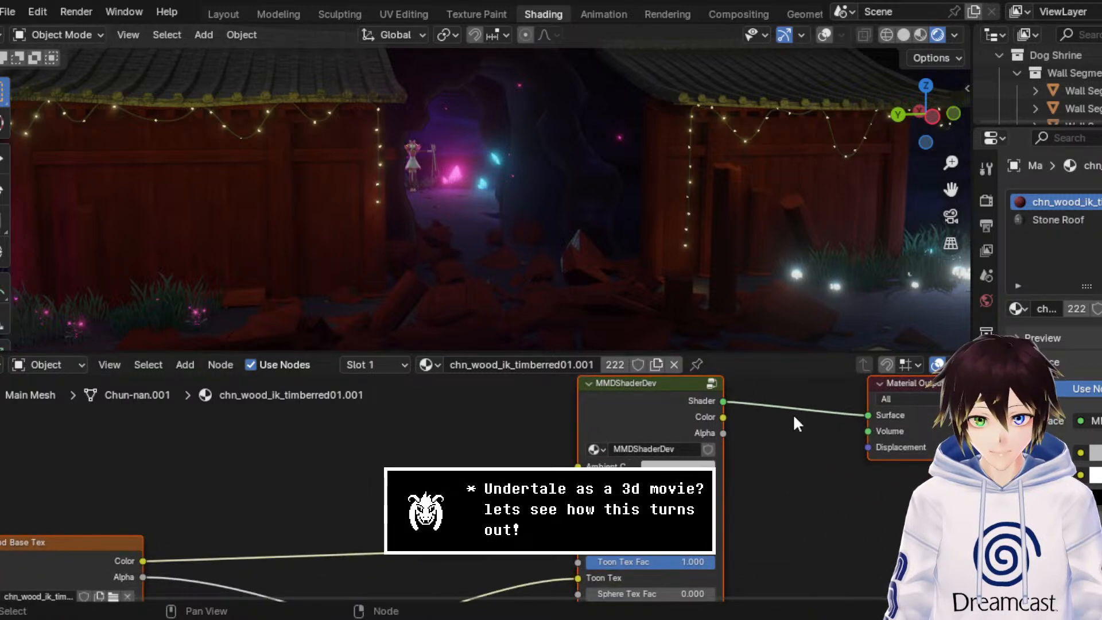
scroll(794, 423, down, 5)
scroll(336, 562, up, 2)
middle_drag(322, 574, 473, 413)
scroll(367, 443, up, 3)
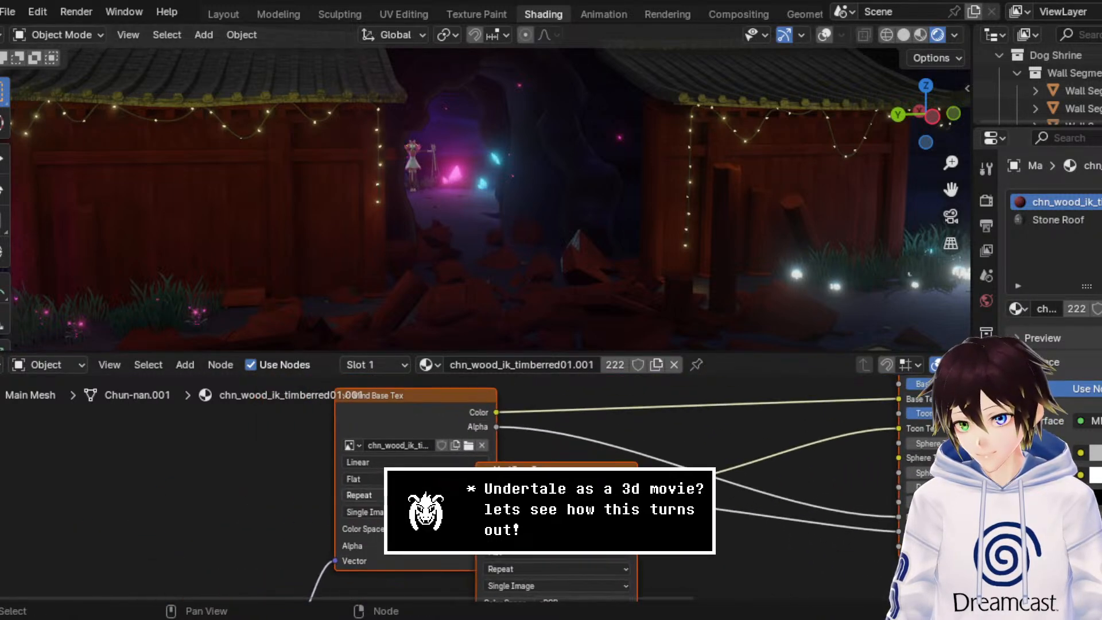
double_click(391, 429)
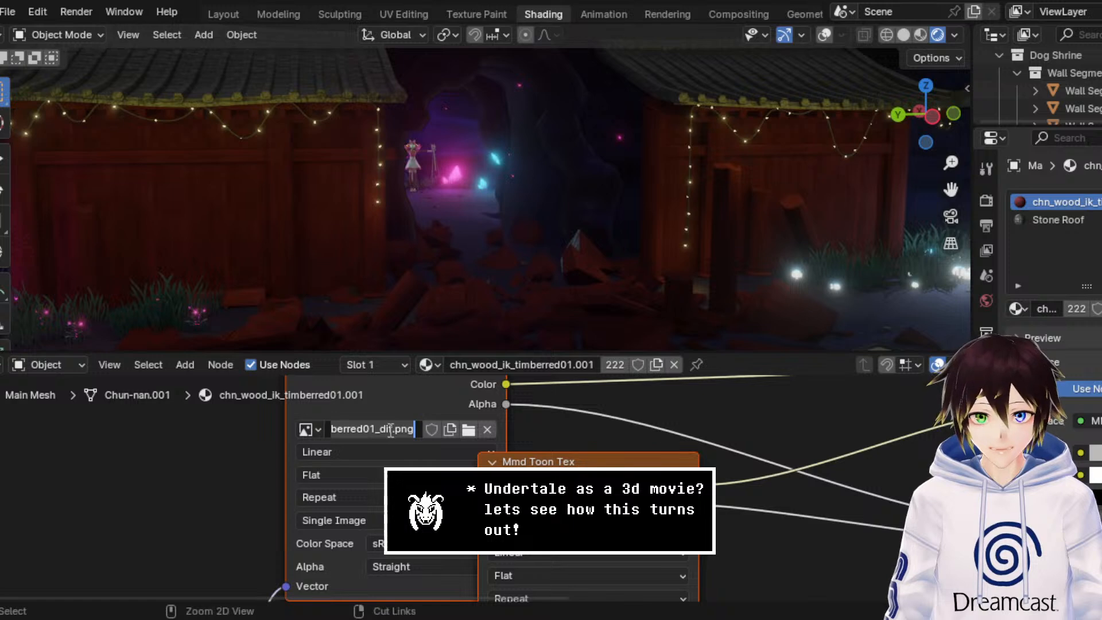
click(821, 405)
Step: Remove the MMDShaderDev shader from the red timber material's surface
click(1094, 422)
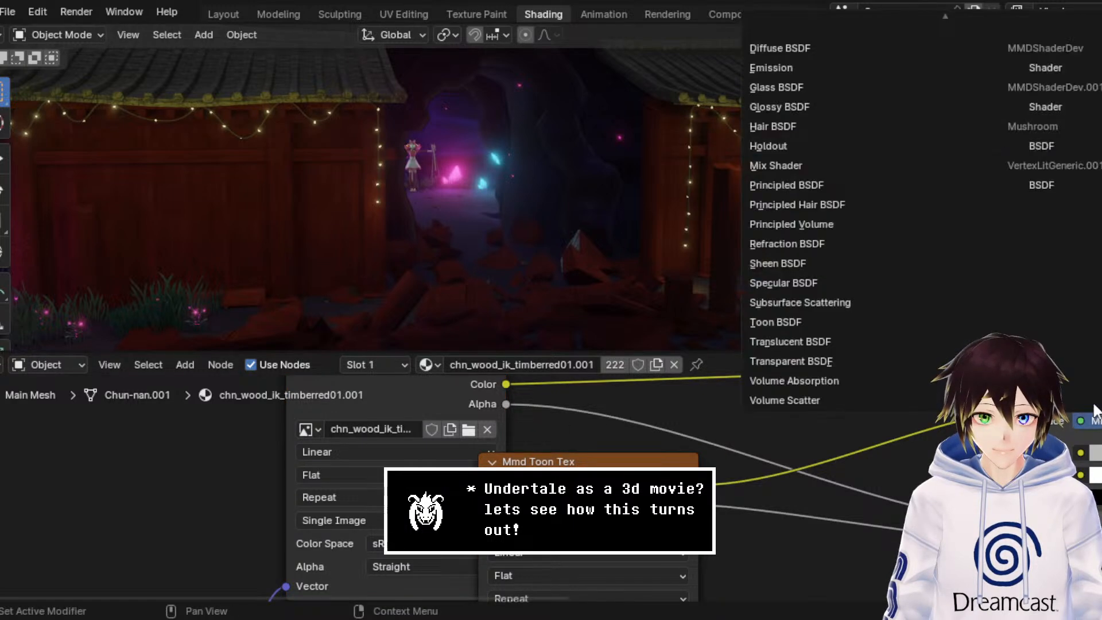
scroll(1047, 78, up, 1)
scroll(1043, 77, down, 1)
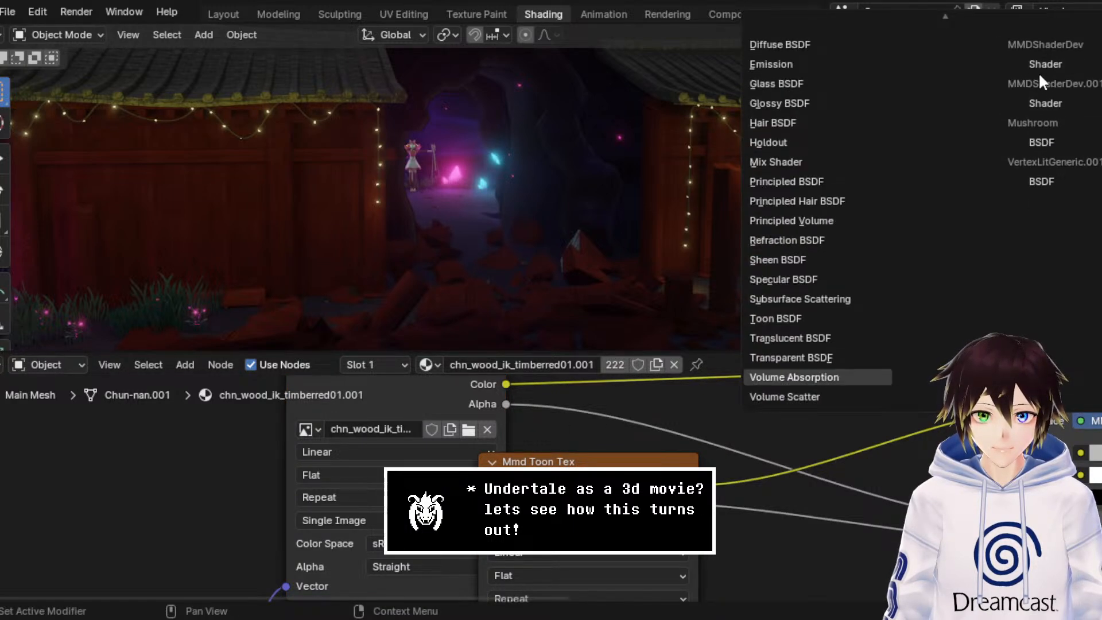
scroll(1021, 58, up, 3)
click(958, 26)
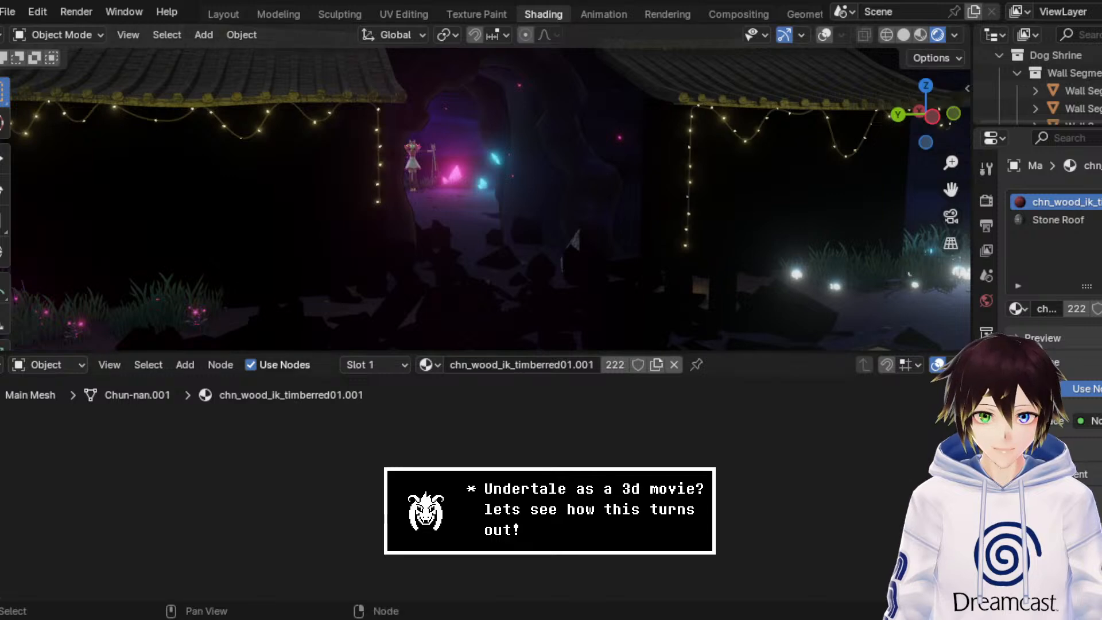
Step: Rename the timber material to Wood Shrine and assign a Principled BSDF as its surface shader
double_click(1056, 202)
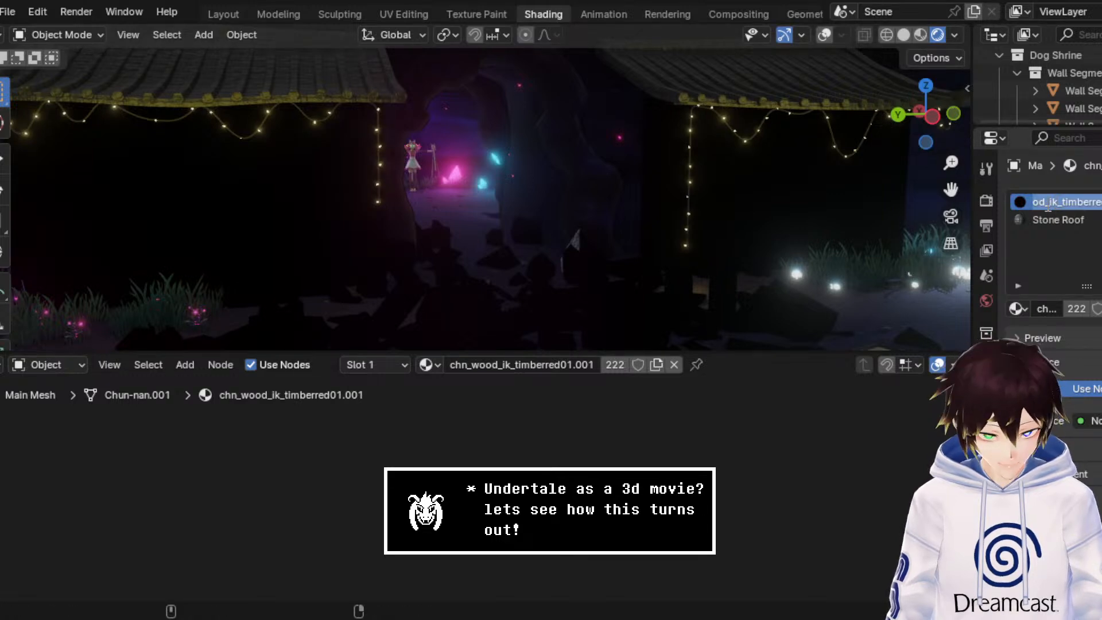
text(Wood)
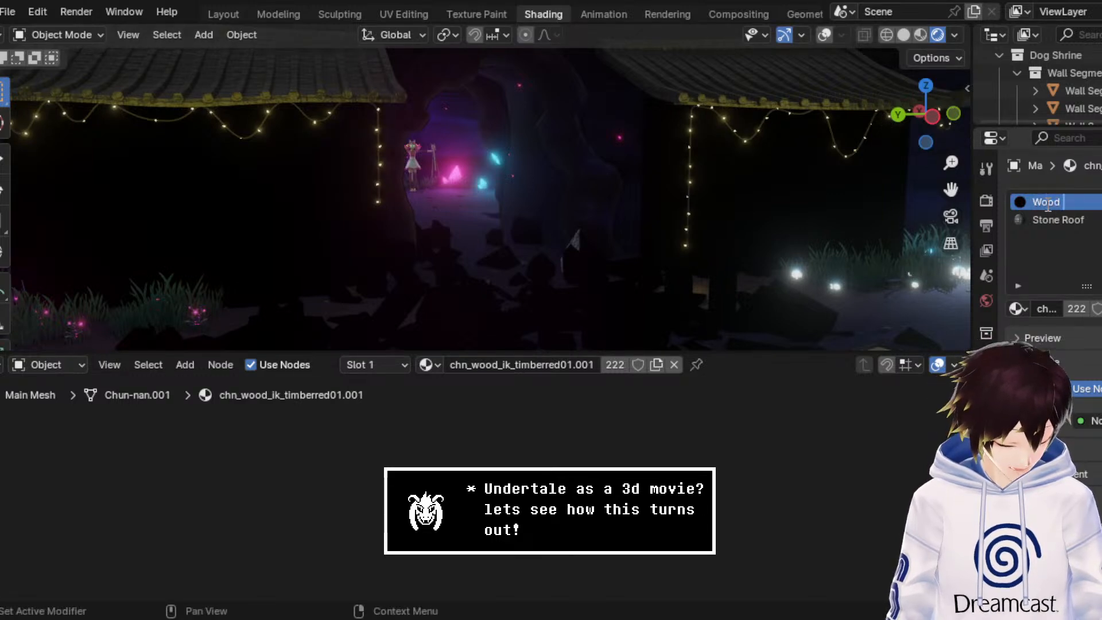
text( Shrine)
key(Return)
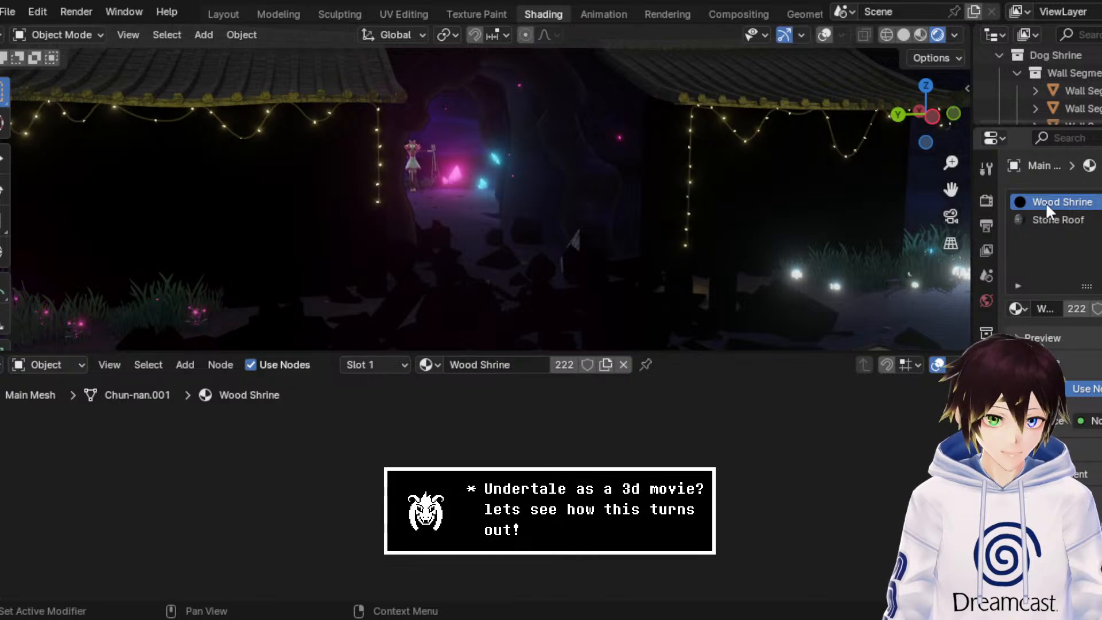
click(1089, 421)
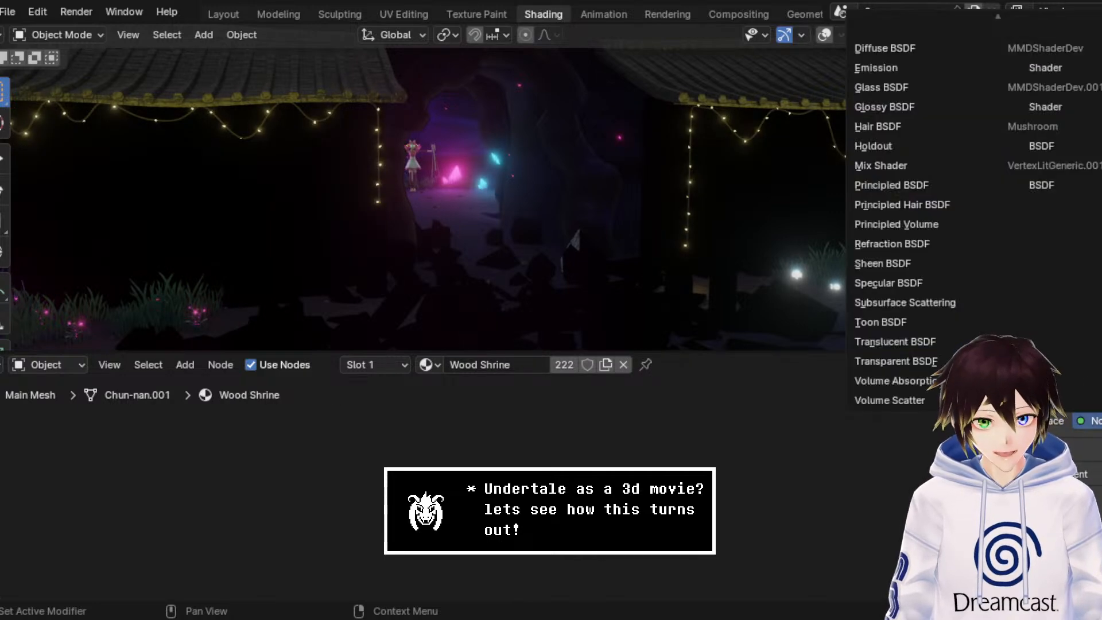
click(938, 187)
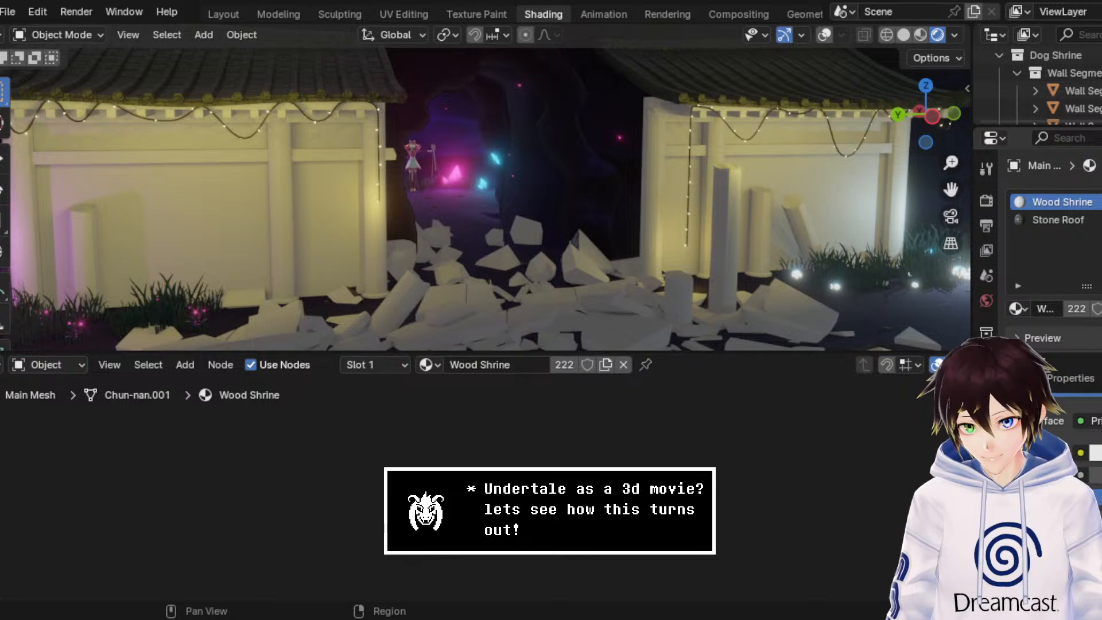
Step: Feed the Wood Shrine base color from an Image Texture using chn_wood_ik_timberred01_dif.png
click(1081, 453)
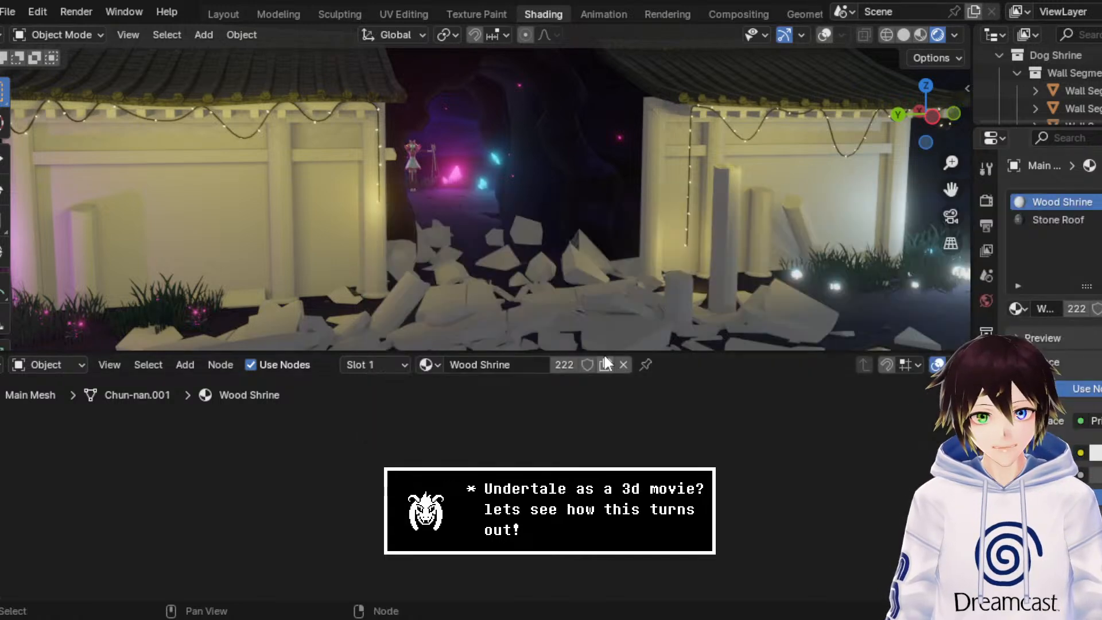
click(1079, 453)
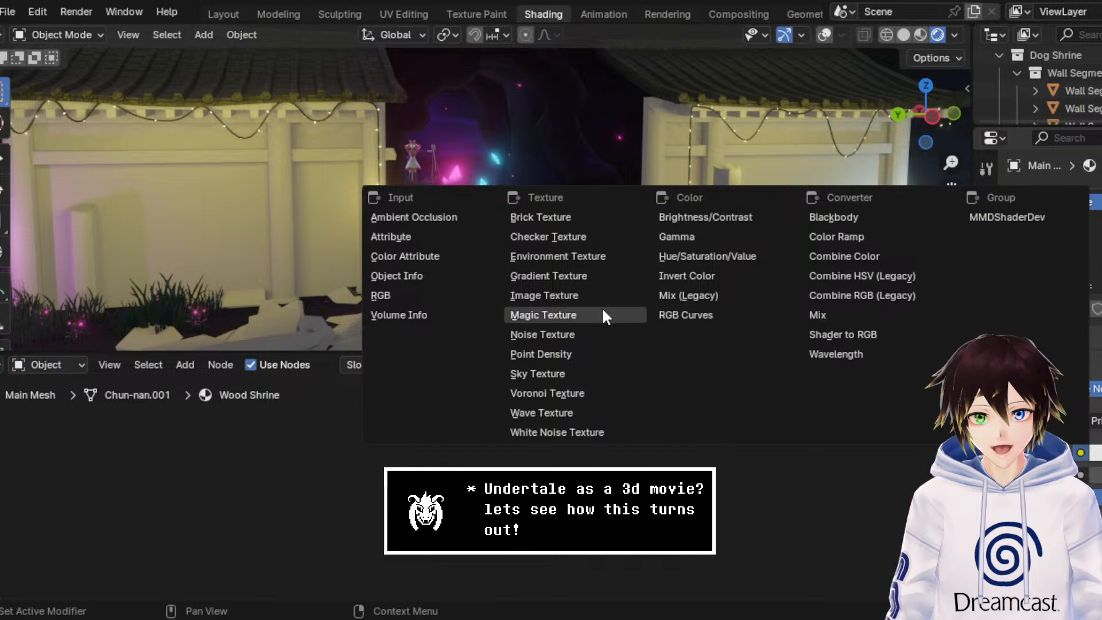
click(580, 296)
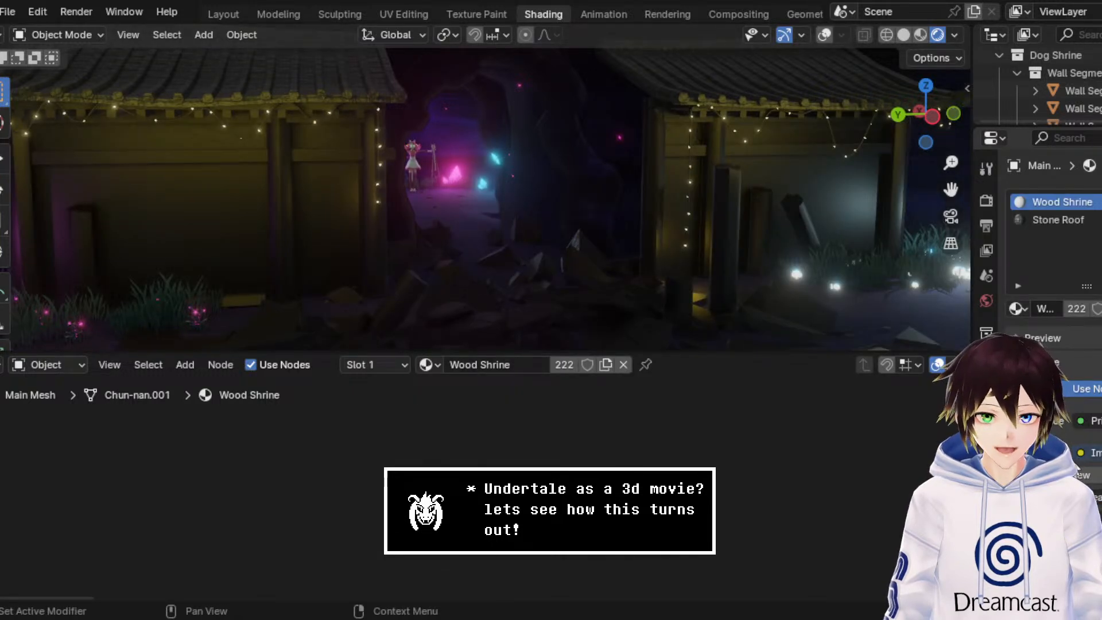
click(1019, 474)
click(895, 401)
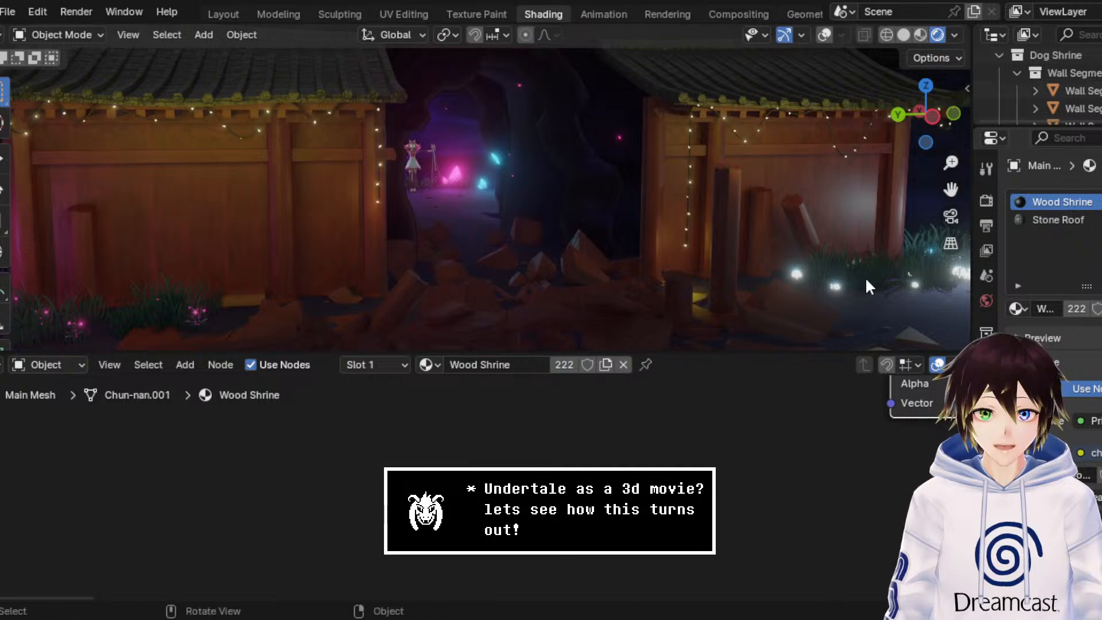
Step: Move the timber Image Texture node well away from the Principled BSDF to make room for more nodes
middle_drag(875, 386, 612, 555)
scroll(612, 555, down, 3)
middle_drag(790, 434, 729, 482)
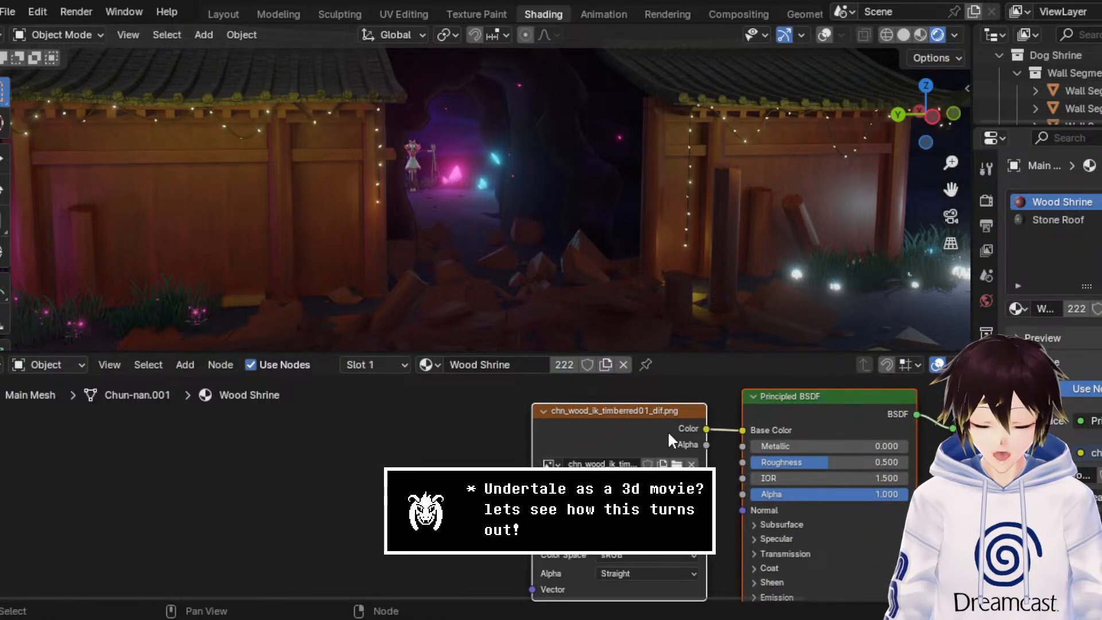
drag(666, 430, 488, 433)
middle_drag(717, 443, 577, 404)
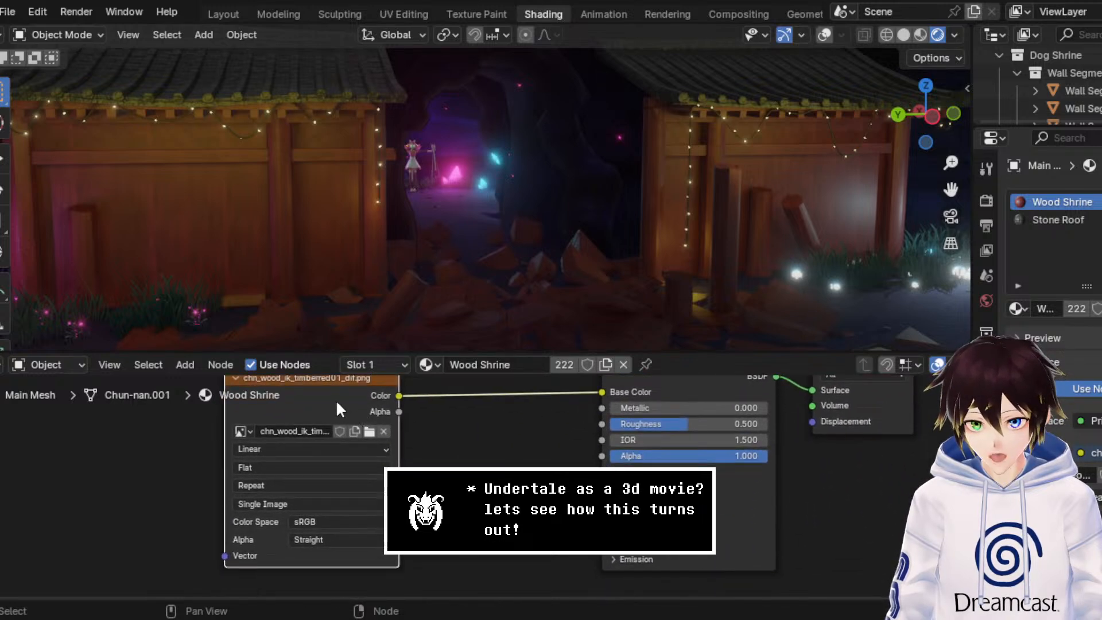
drag(336, 400, 207, 416)
middle_drag(234, 443, 383, 407)
Step: Duplicate the timber Image Texture node and place the copy below the original
scroll(383, 406, down, 2)
key(ctrl+c)
key(ctrl+v)
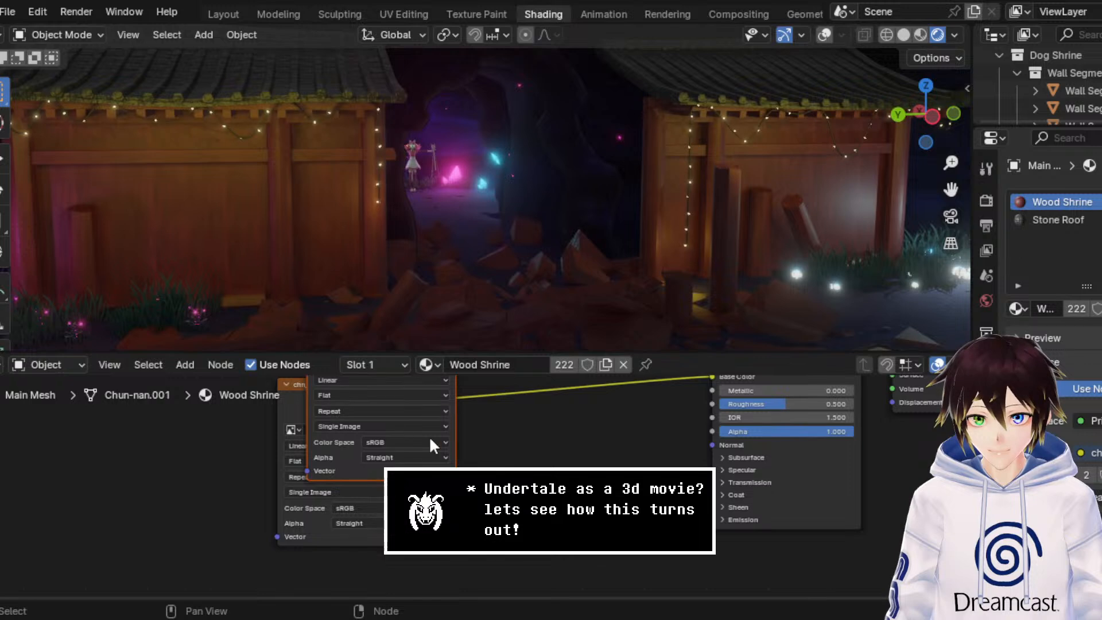
drag(440, 475, 585, 607)
click(565, 472)
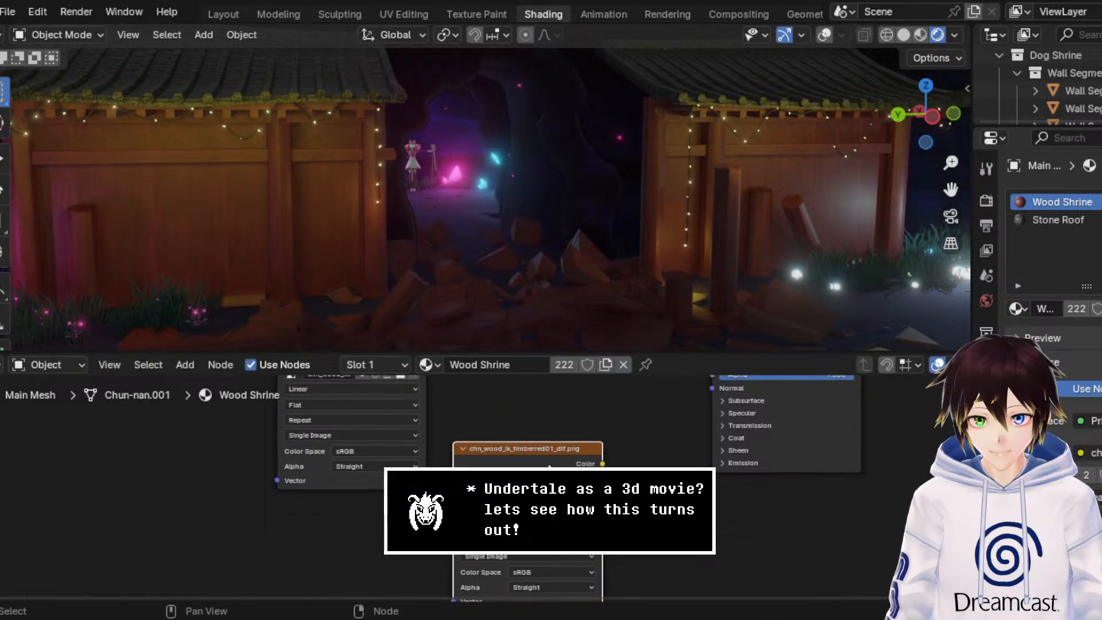
drag(565, 473, 366, 528)
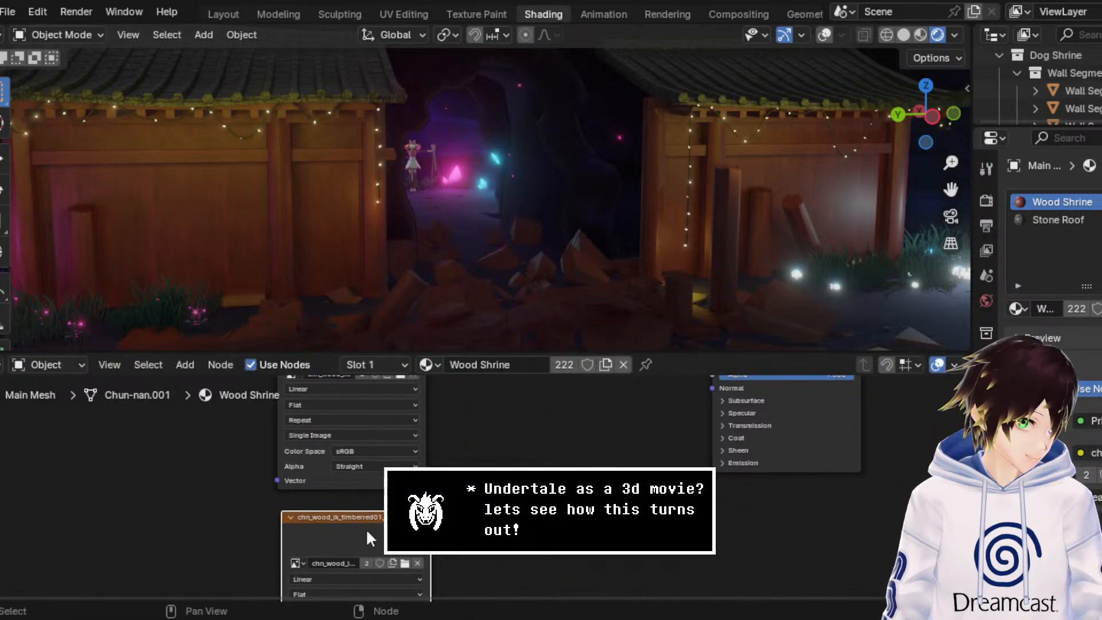
Step: Add a Bump node beside the duplicated timber Image Texture and feed its Height input from that texture's Color output
middle_drag(366, 531, 424, 519)
scroll(423, 519, up, 1)
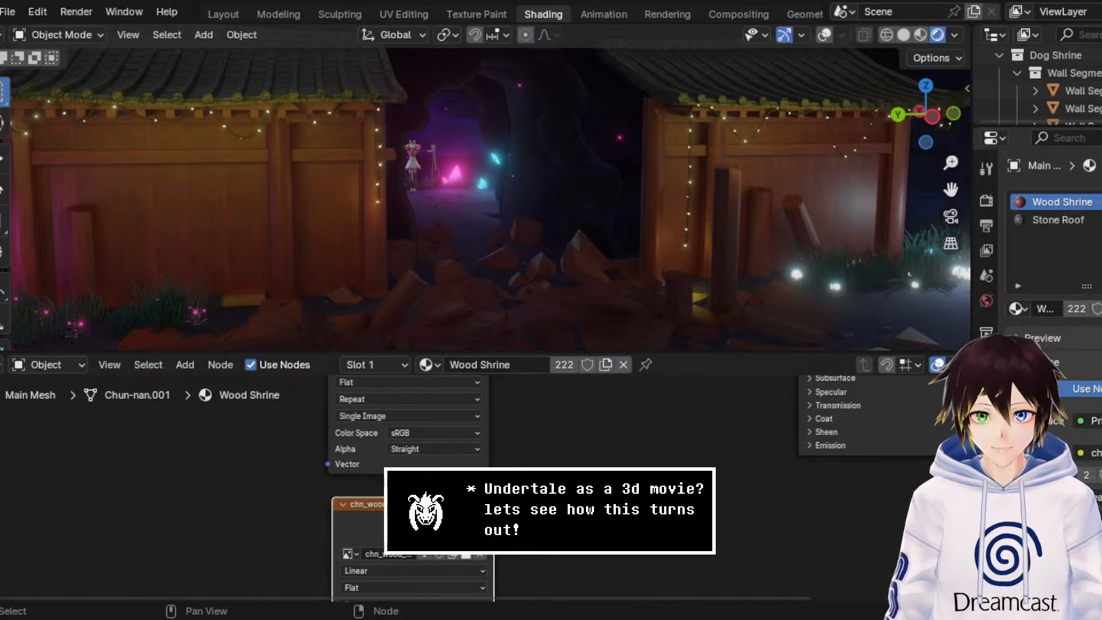
middle_drag(555, 510, 470, 552)
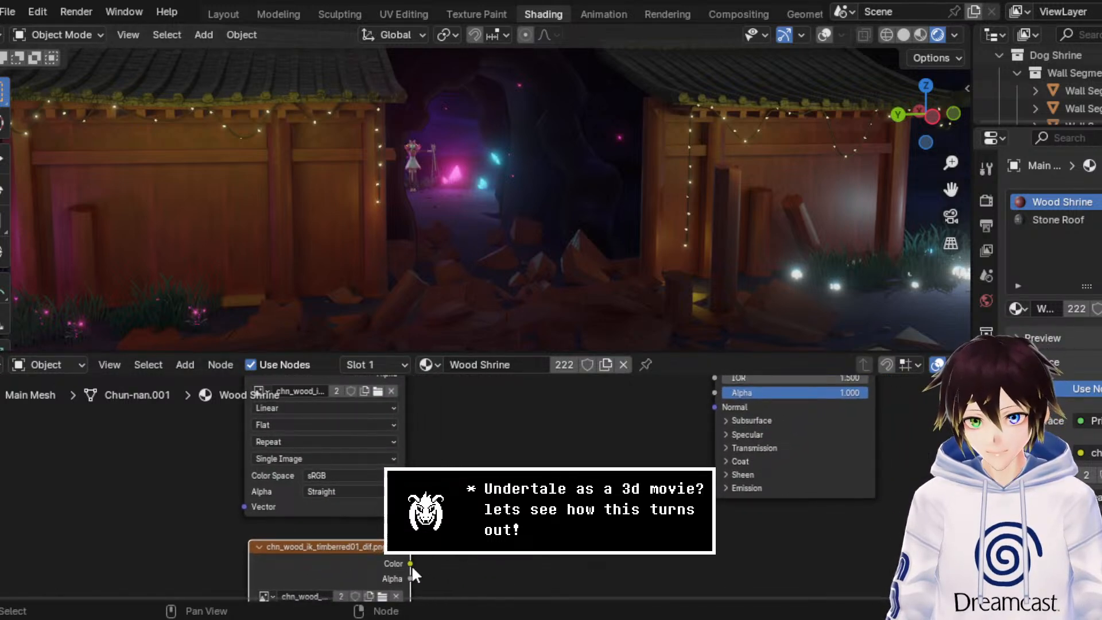
drag(411, 563, 505, 401)
text(bump)
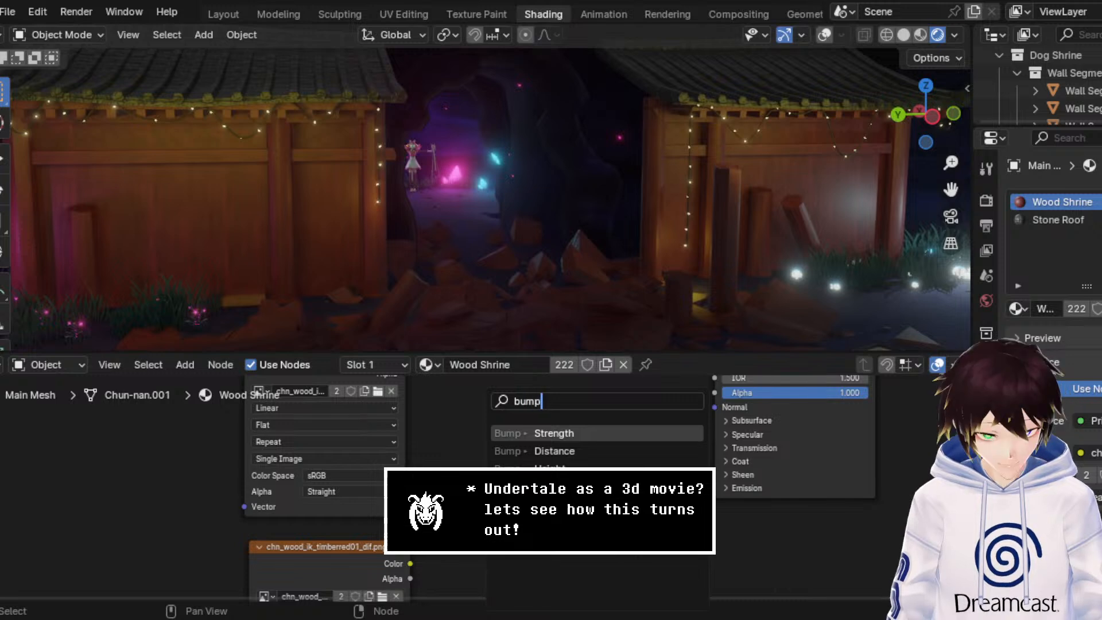
click(559, 463)
click(585, 460)
middle_drag(511, 506, 552, 437)
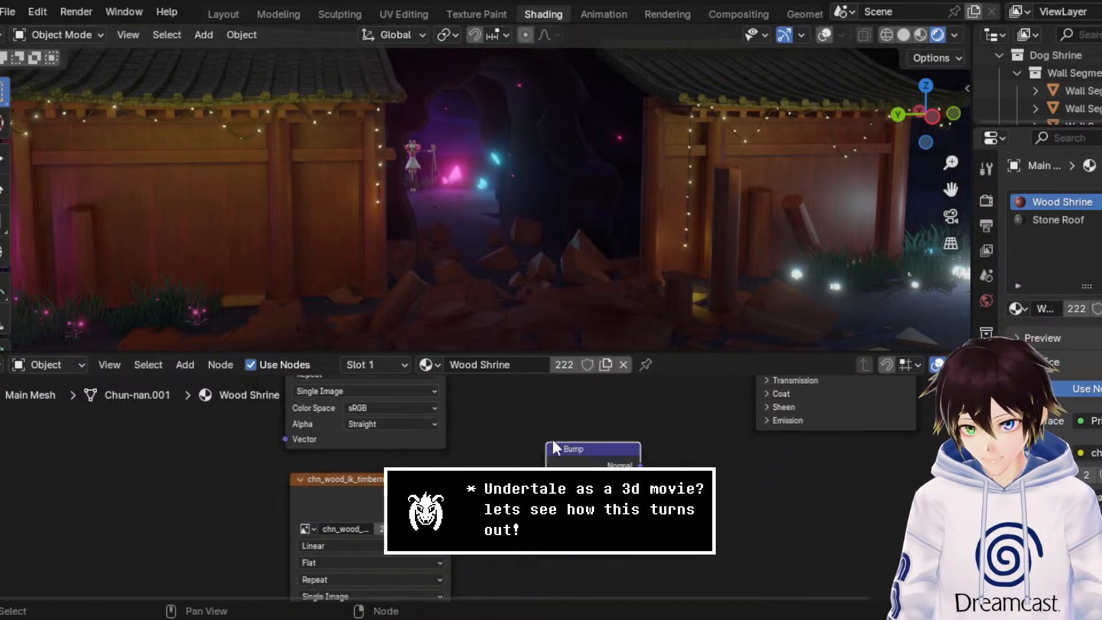
scroll(470, 484, up, 3)
click(511, 554)
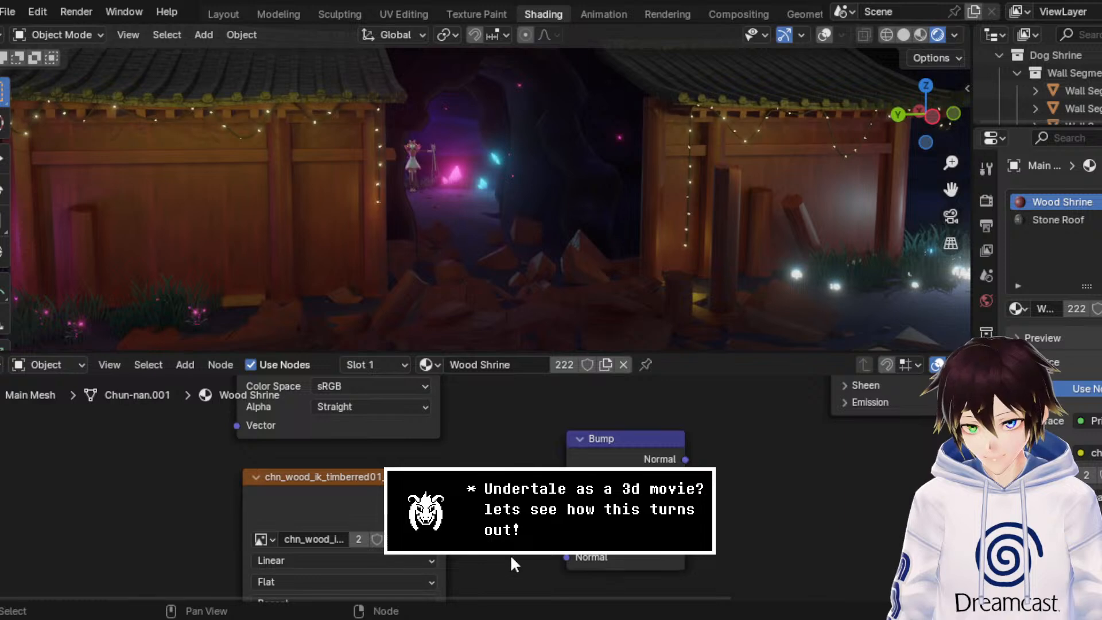
drag(445, 497, 567, 537)
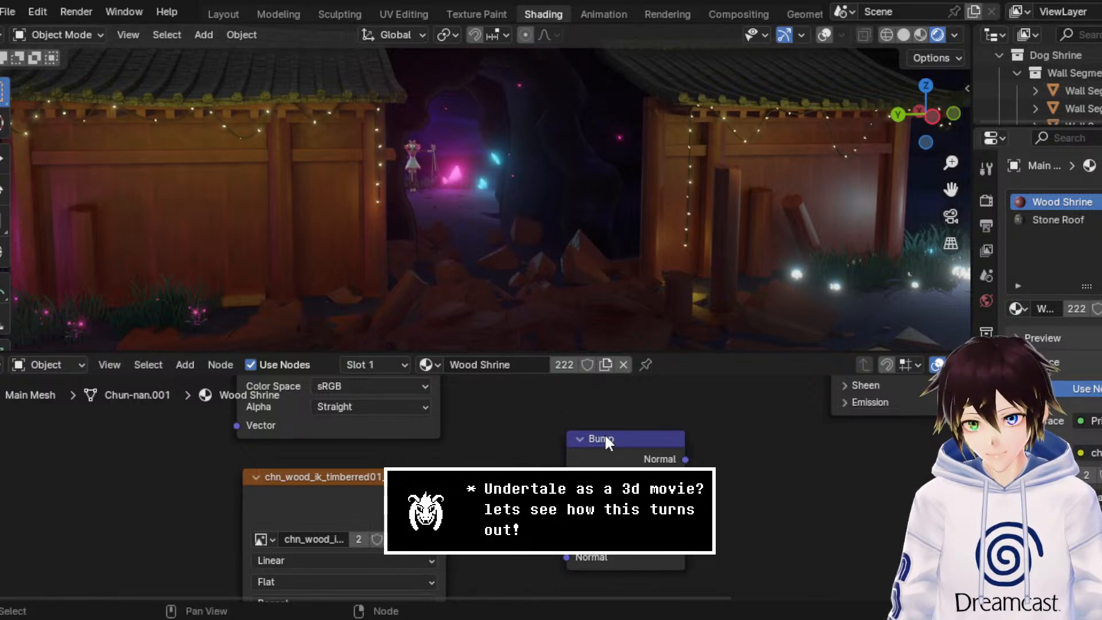
Step: Duplicate the Bump node, chaining the copy between the first Bump and the Principled BSDF's Normal input
drag(605, 433, 679, 472)
key(ctrl+c)
key(ctrl+v)
drag(597, 461, 636, 558)
middle_drag(755, 476, 665, 534)
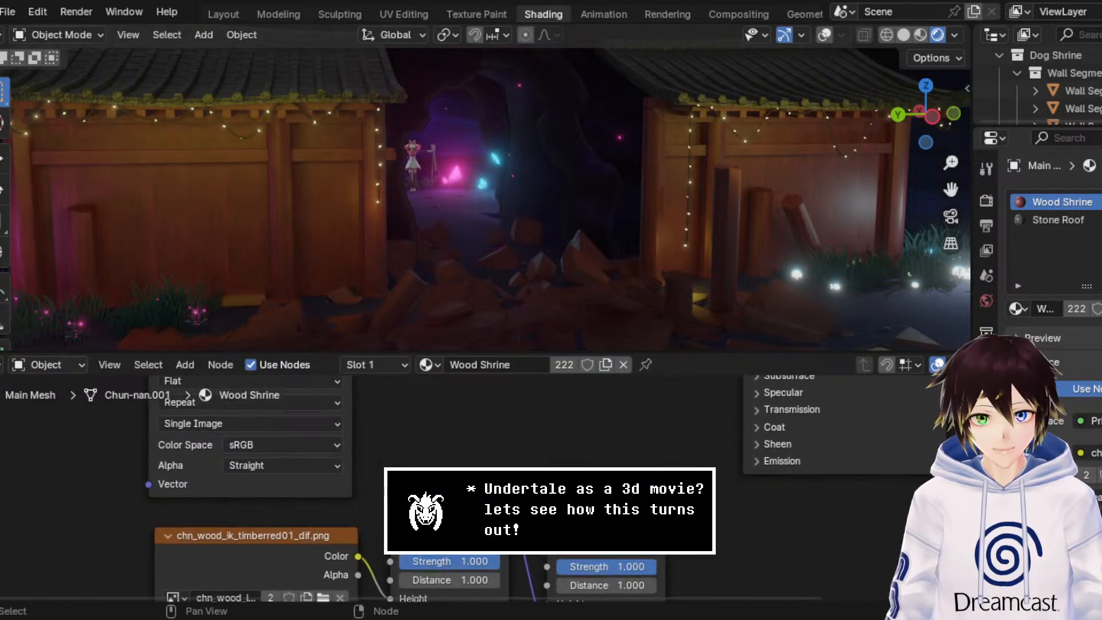
scroll(663, 534, down, 1)
drag(651, 521, 717, 512)
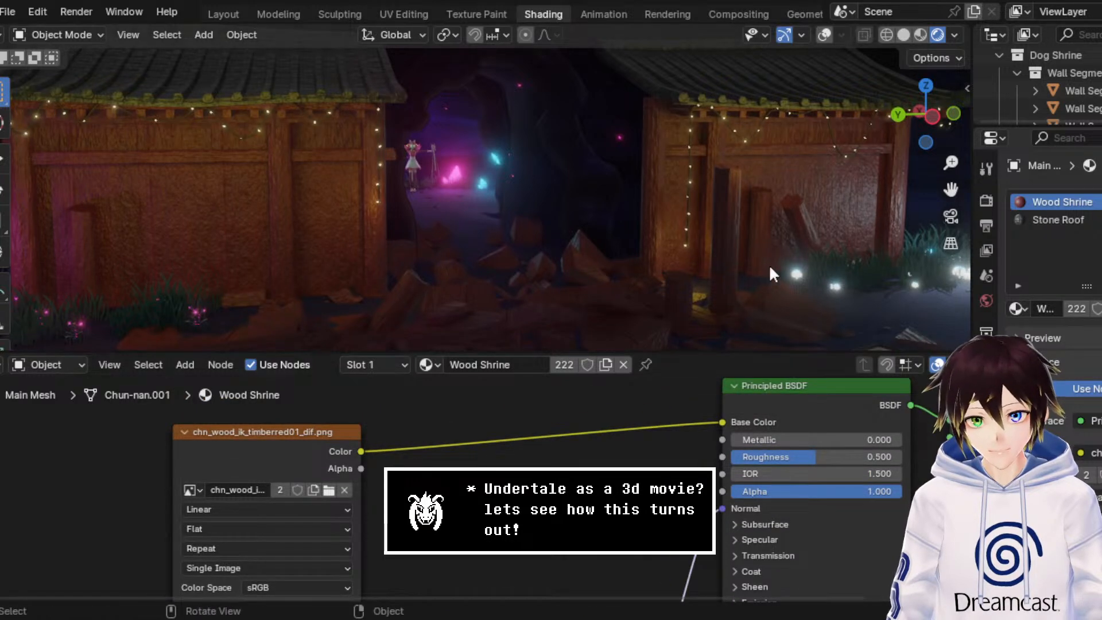
Step: Set the first Bump node's Strength to 0.2 and check the relief on the shrine's wooden walls
scroll(750, 260, up, 3)
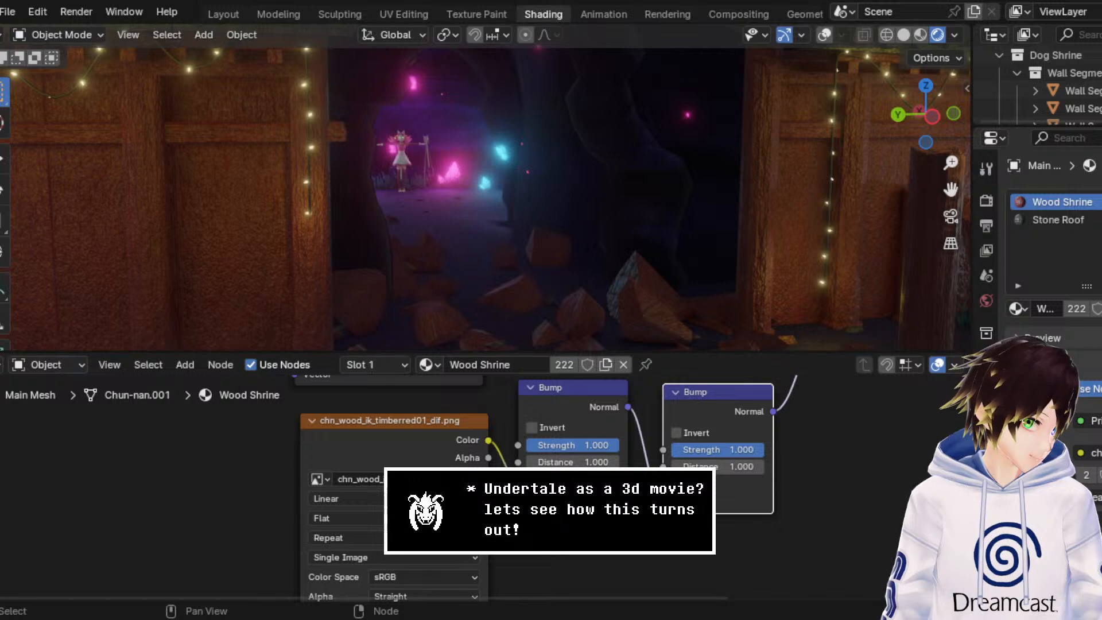
drag(613, 444, 600, 445)
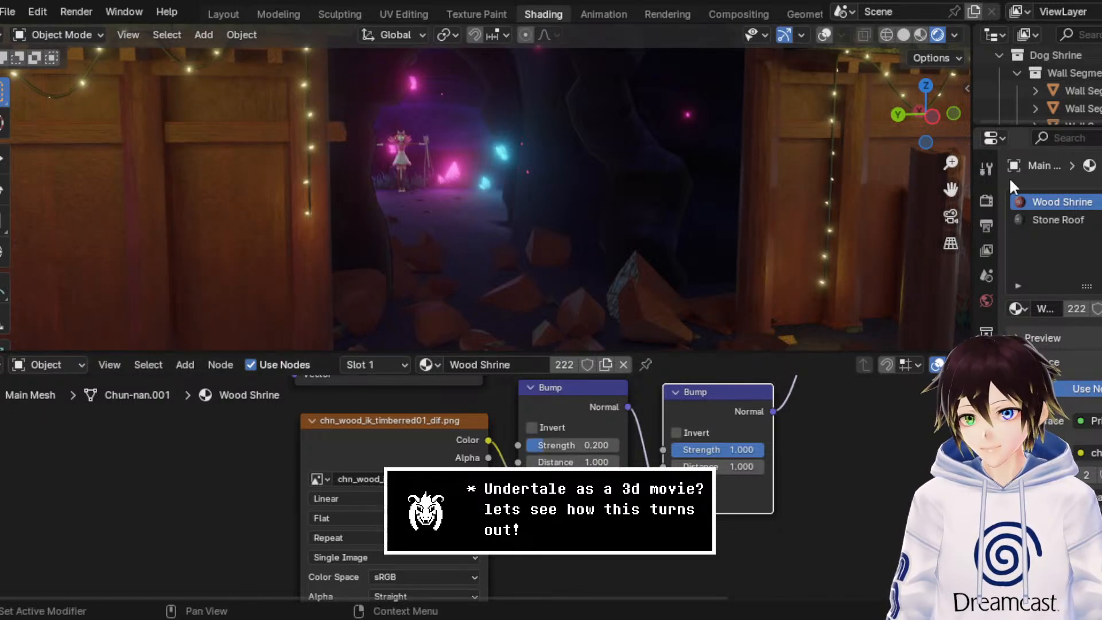
drag(952, 189, 1061, 189)
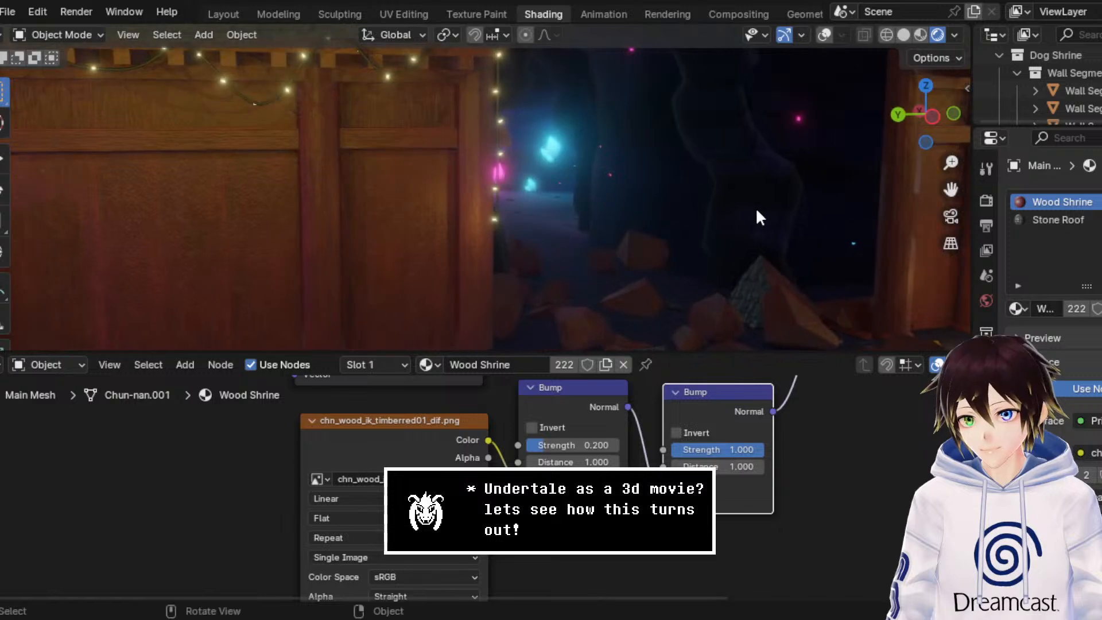
scroll(740, 215, up, 2)
scroll(676, 230, down, 1)
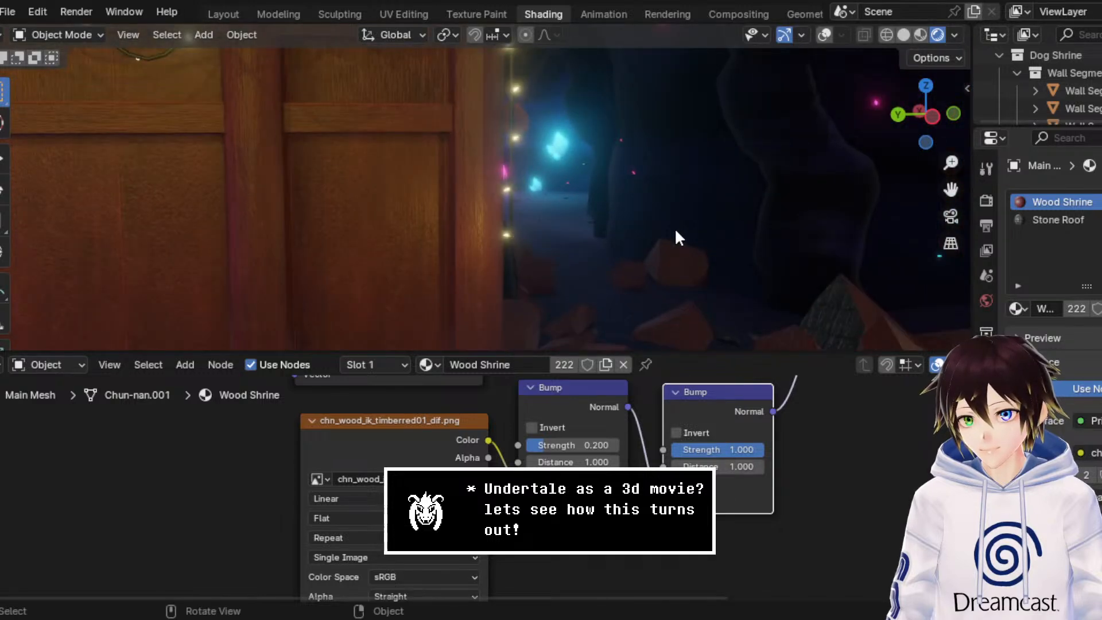
drag(952, 190, 1095, 191)
Step: Try a Roughness of 0.6 on the wood's Principled BSDF and set it back to 0.5
middle_drag(586, 444, 327, 459)
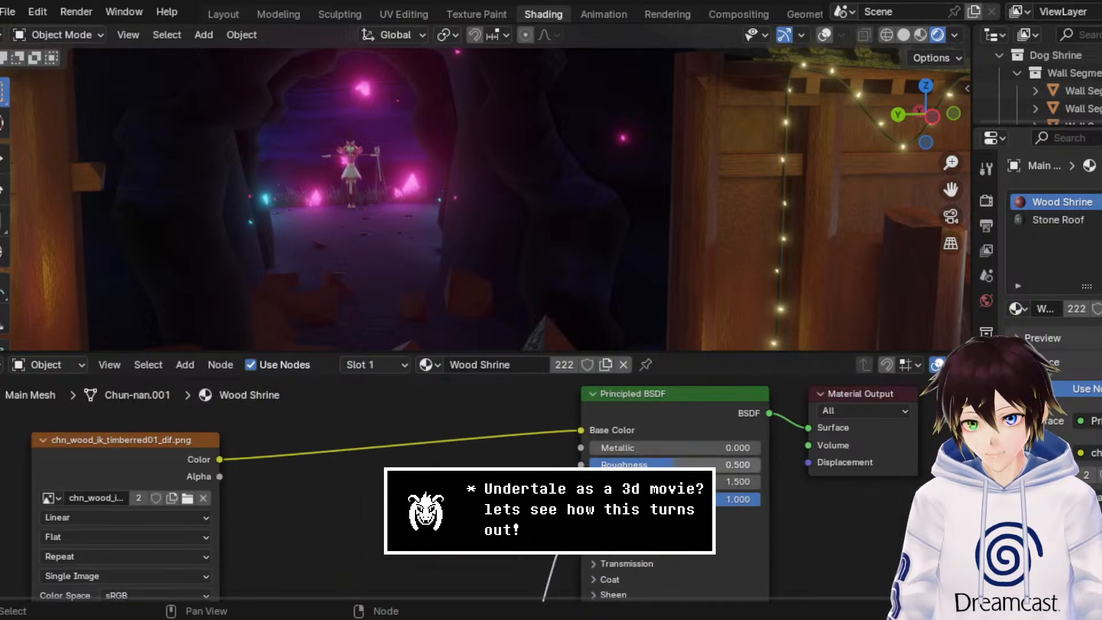
click(670, 464)
text(0.6)
key(Return)
click(670, 463)
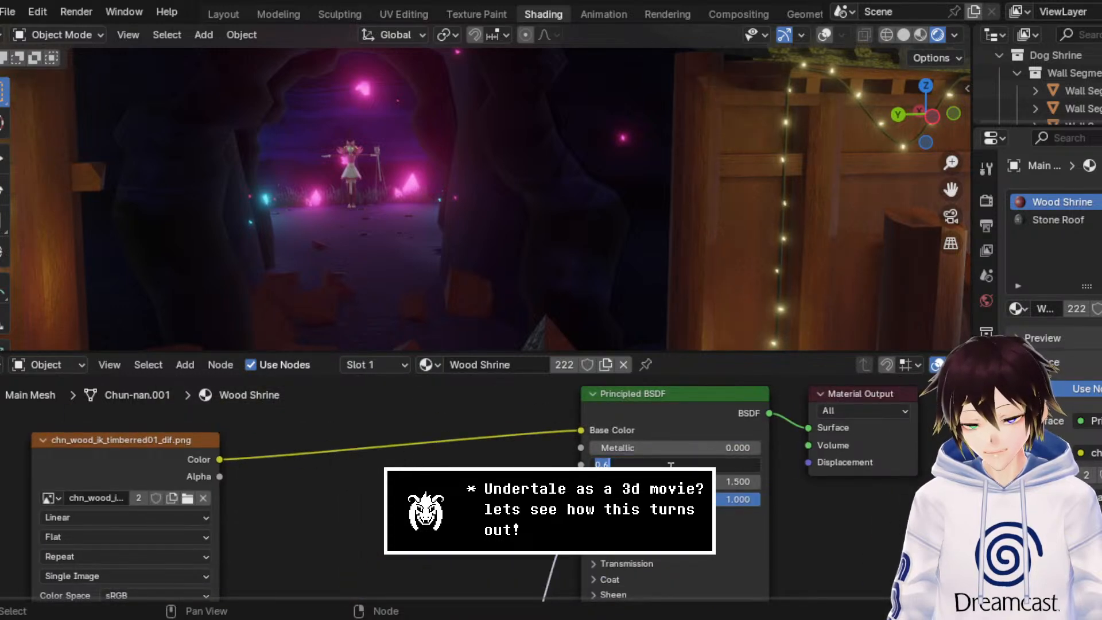
text(0.5)
key(Return)
Step: Try Metallic values of 0.2 and 1.0 on the wood's Principled BSDF and settle on 0.5
click(675, 453)
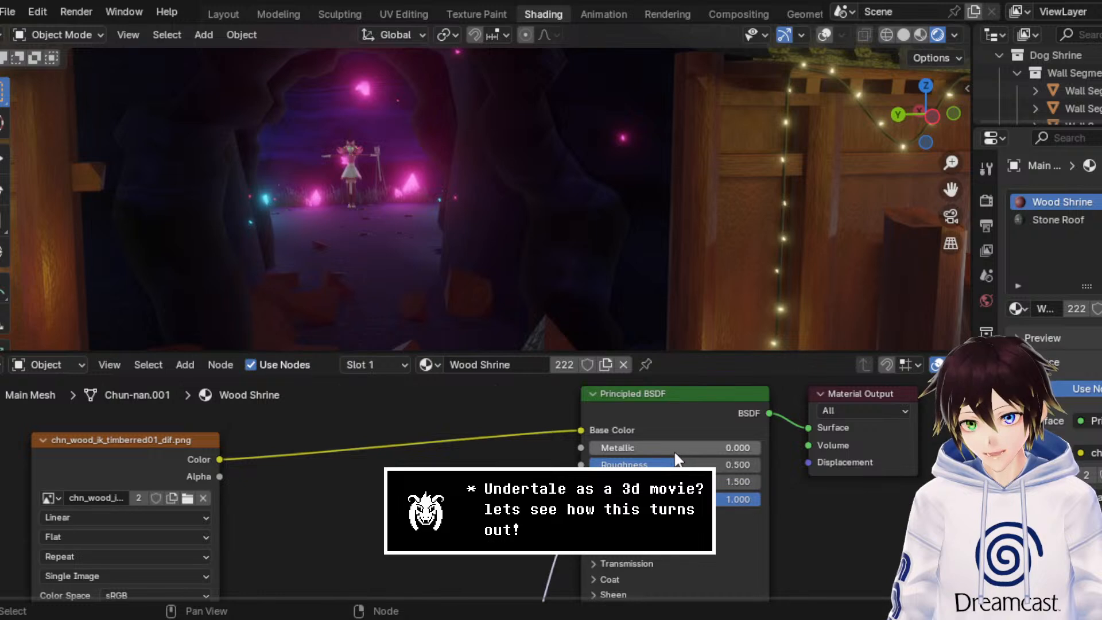
text(0.2)
key(Return)
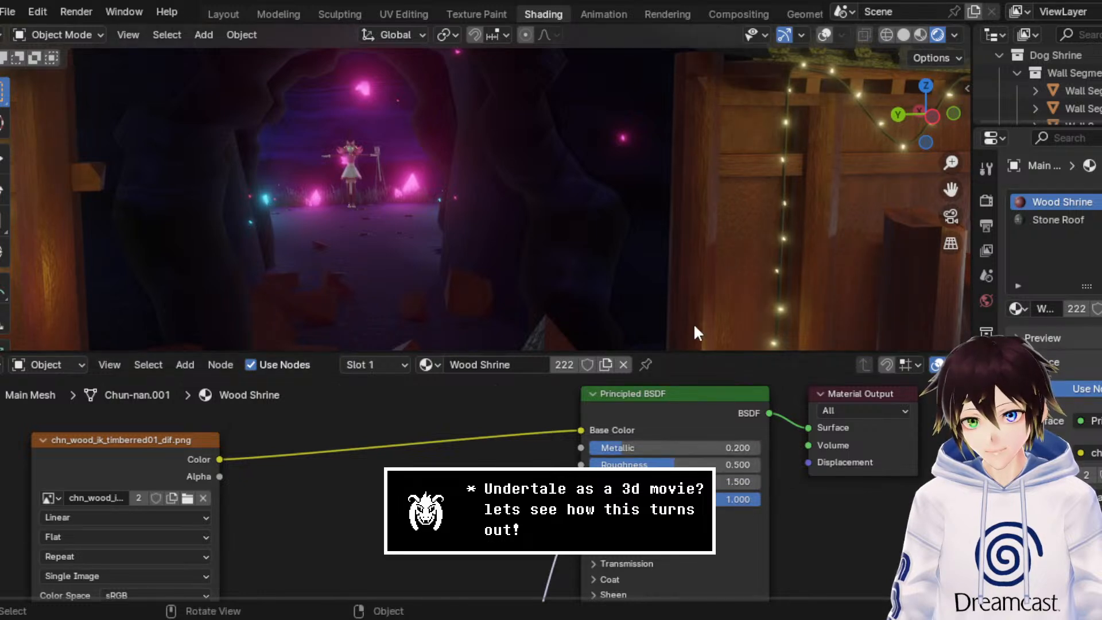
drag(676, 452, 763, 453)
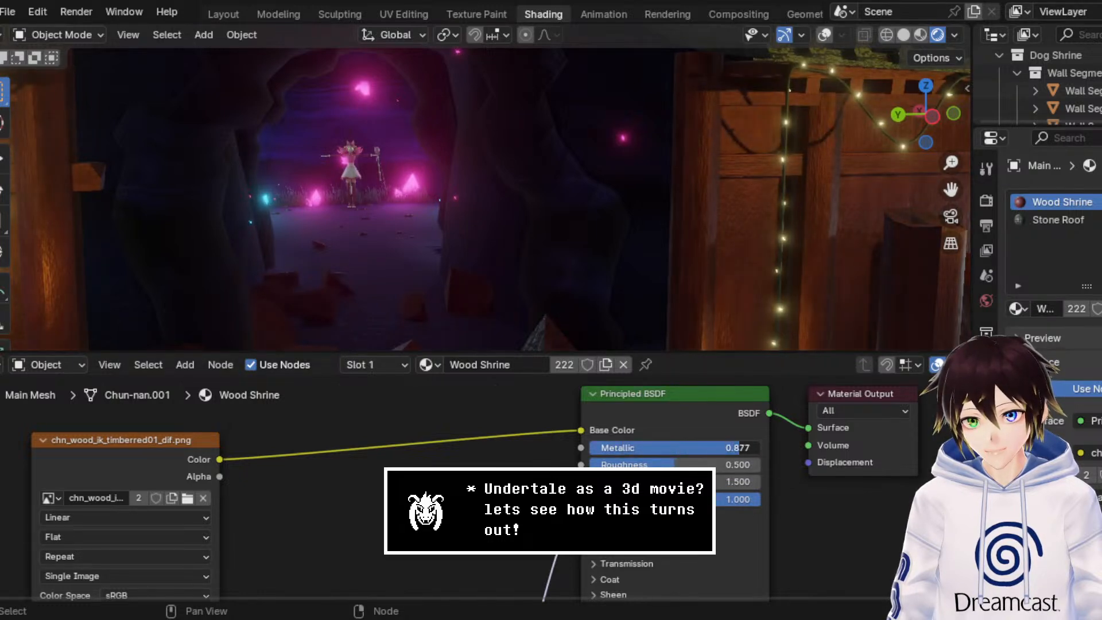
middle_drag(720, 269, 682, 246)
scroll(696, 256, down, 4)
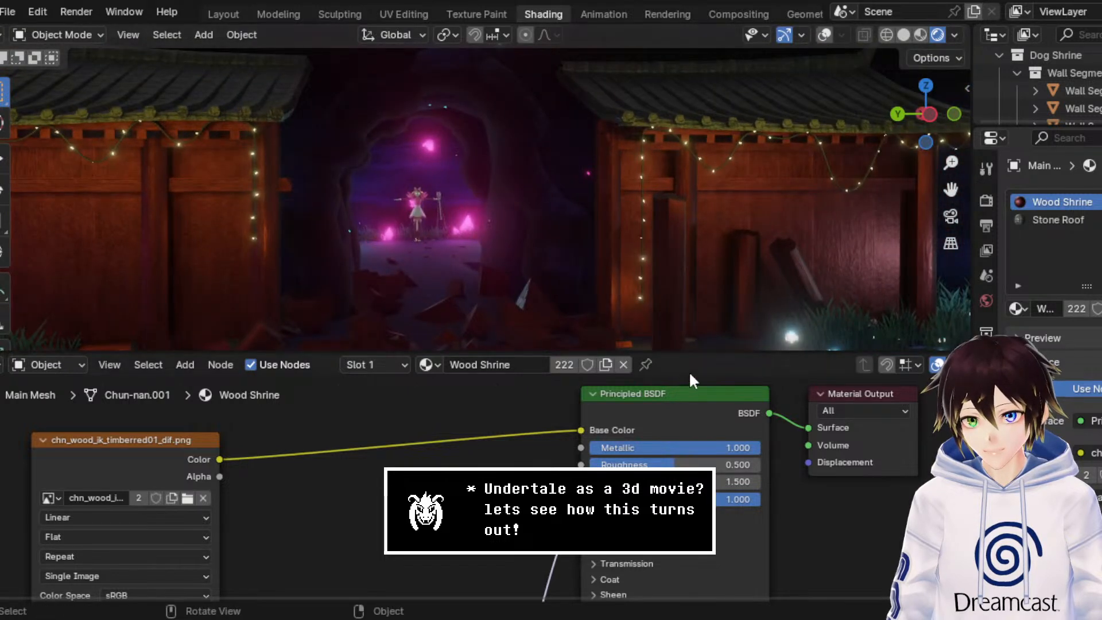
drag(699, 448, 674, 448)
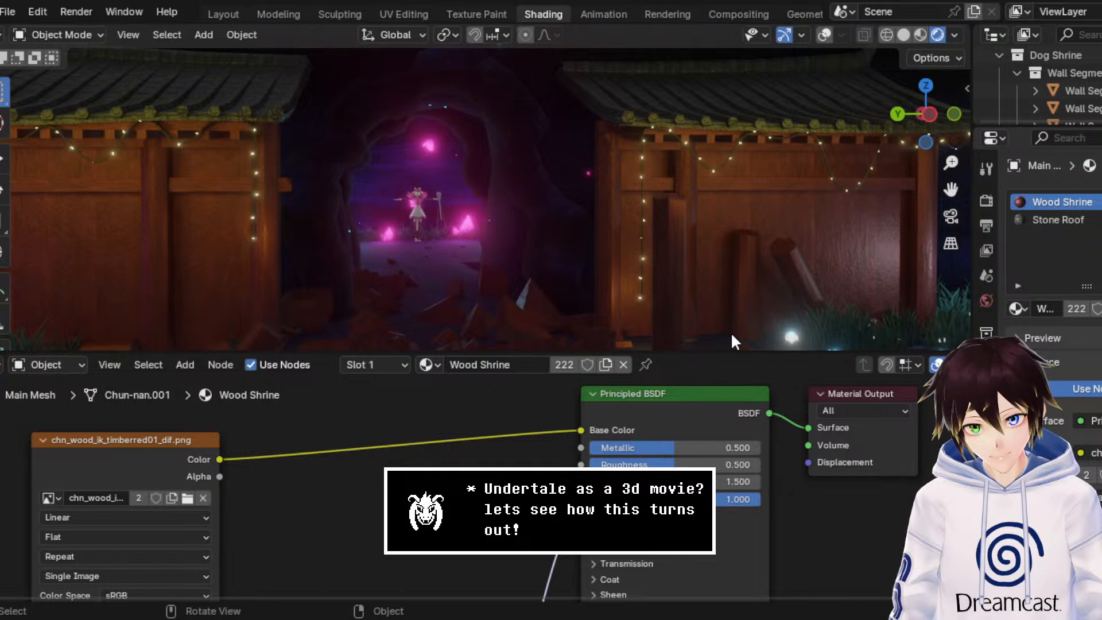
drag(950, 189, 1035, 165)
Step: Try a Roughness of 0.8 on the wood shader, set it to 0.6 instead, and save the file
click(724, 461)
text(0.8)
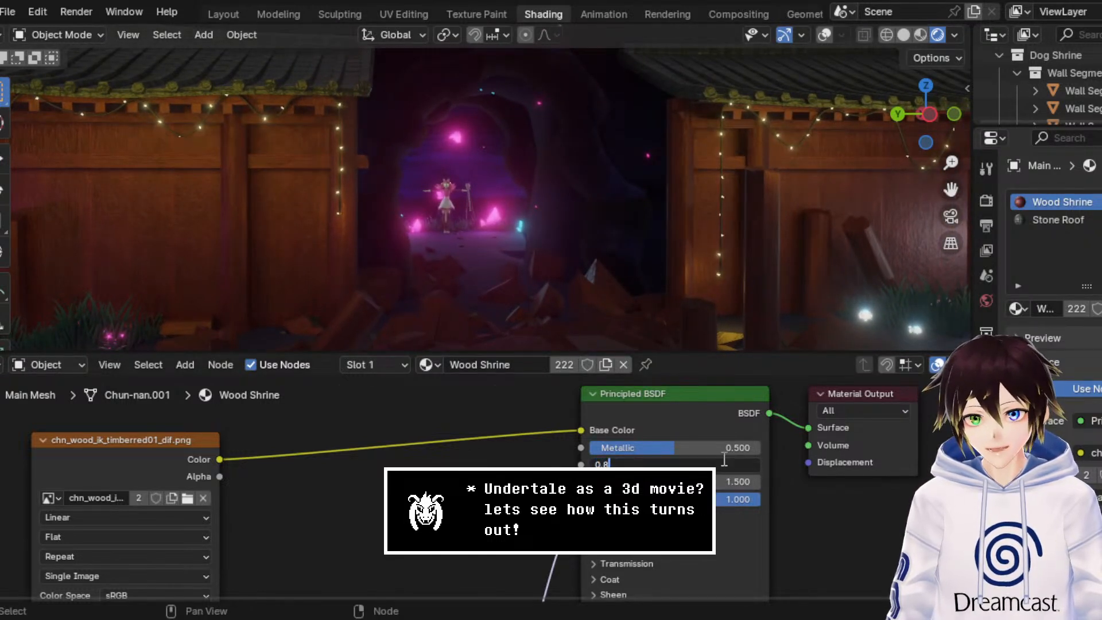
key(Return)
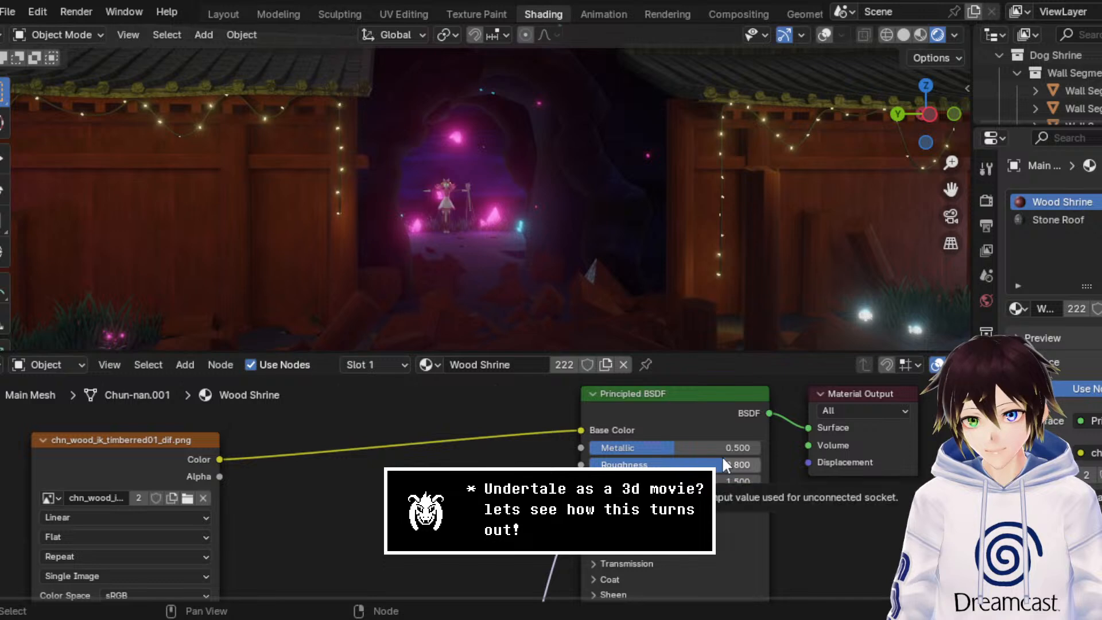
click(721, 463)
text(0.6)
key(Return)
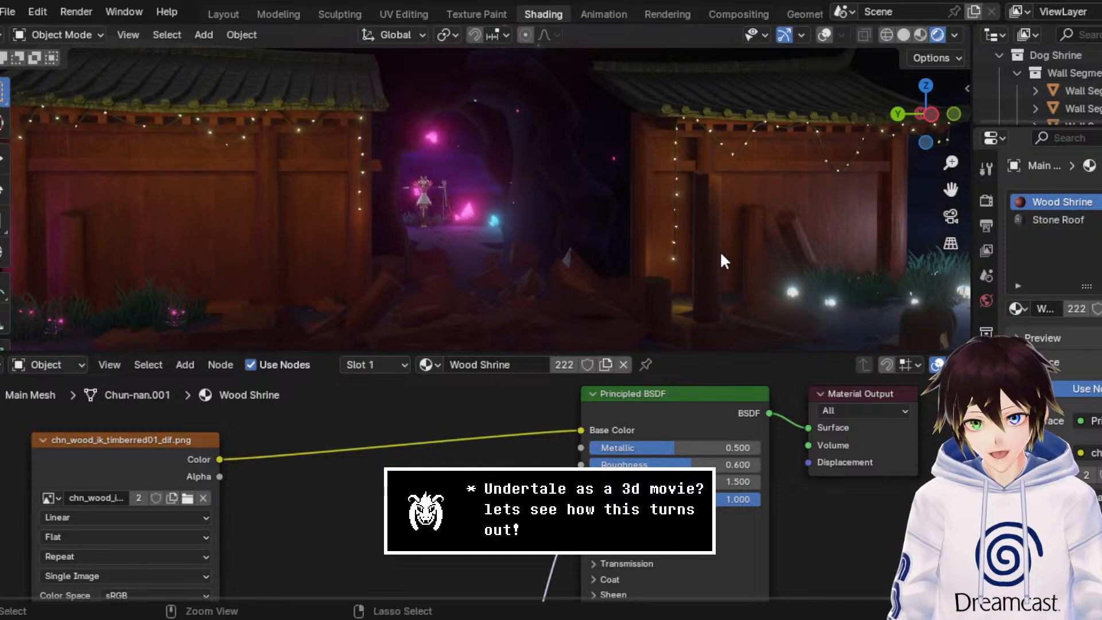
key(ctrl+s)
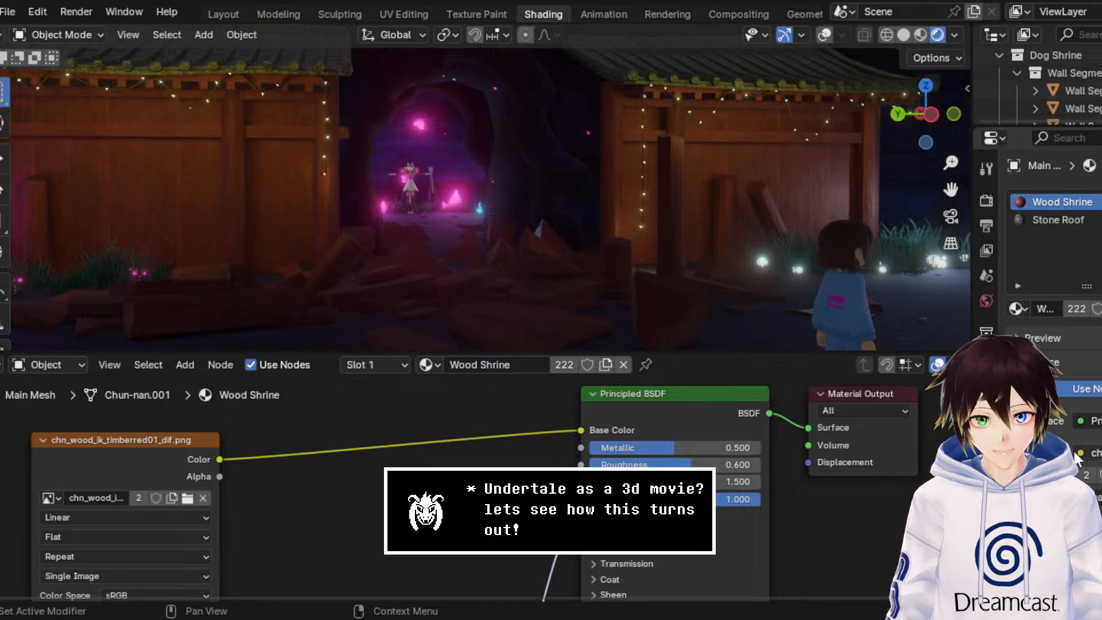
Step: Switch to the Texture Paint workspace and display the roof tile texture chn_buil_ih_kawara01_dif.png in the image editor
click(477, 12)
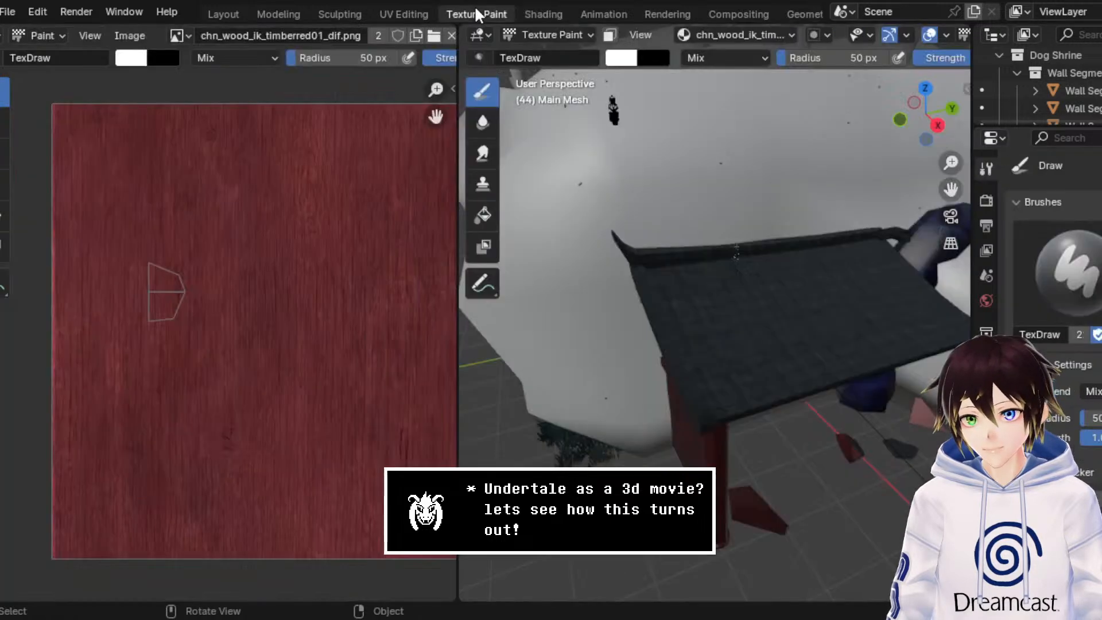
scroll(225, 263, down, 2)
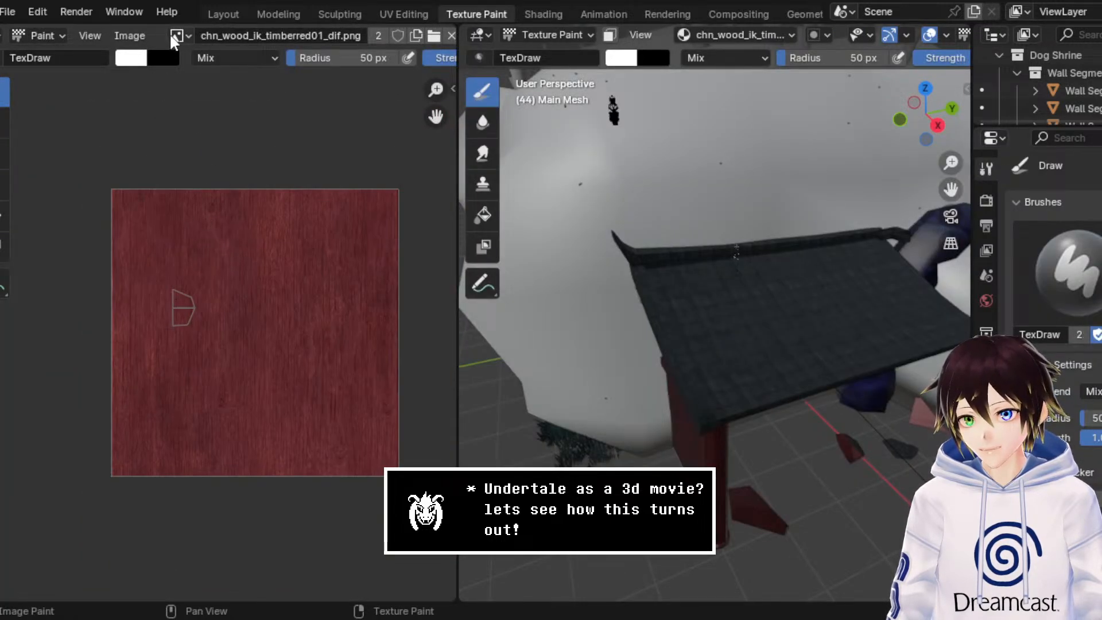
click(141, 35)
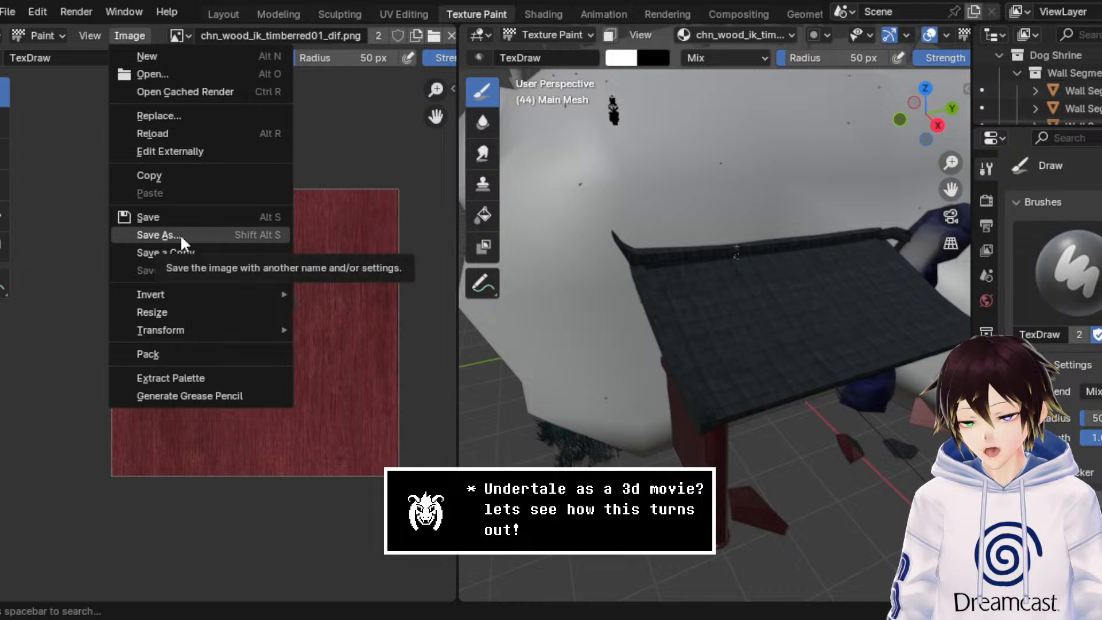
key(Escape)
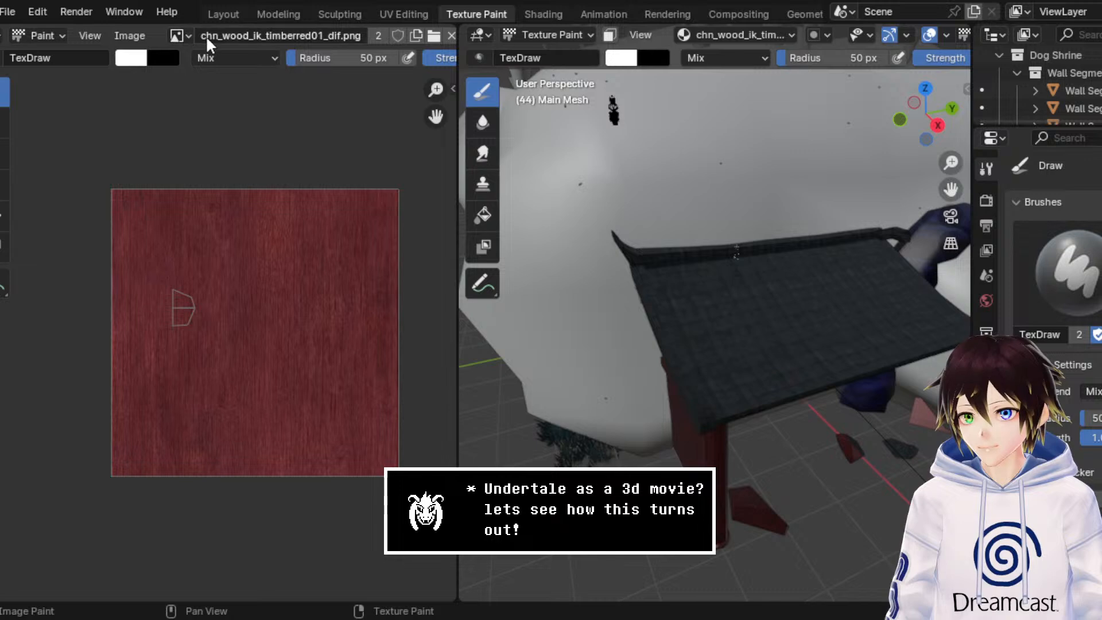
click(181, 35)
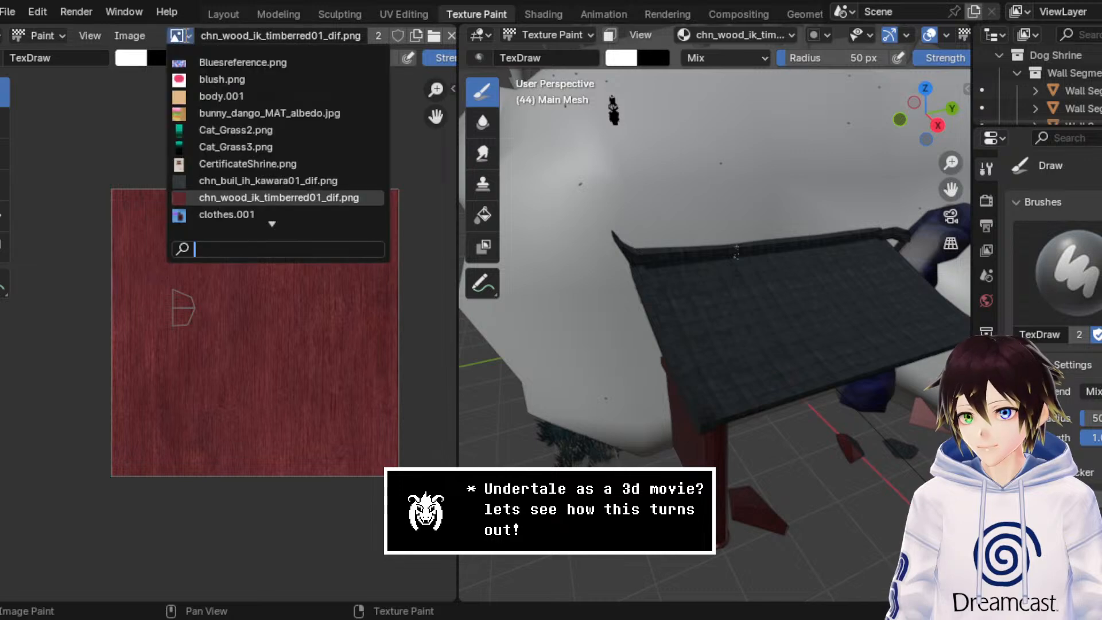
click(233, 181)
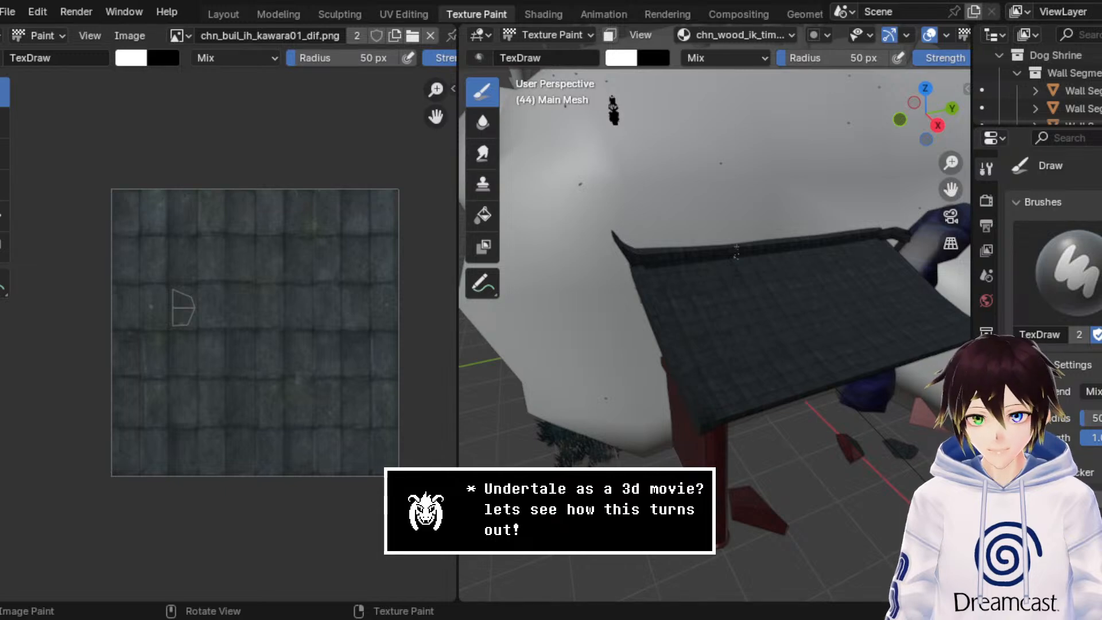
Step: Return to the Modeling workspace and change from Edit Mode to Object Mode
click(267, 14)
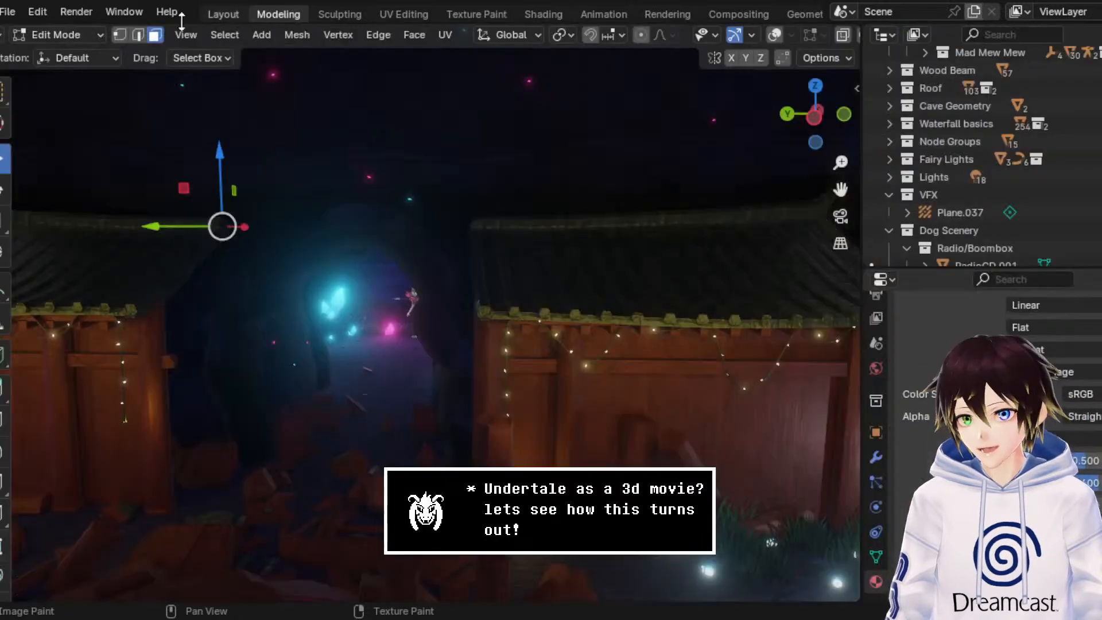
click(90, 38)
click(75, 55)
middle_drag(387, 202, 408, 198)
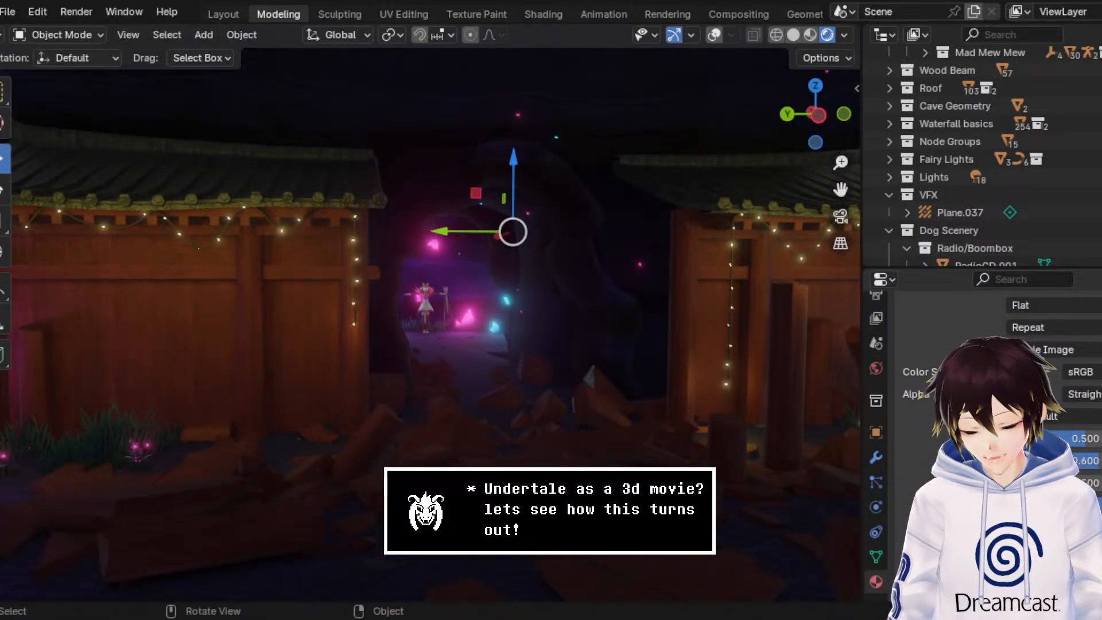
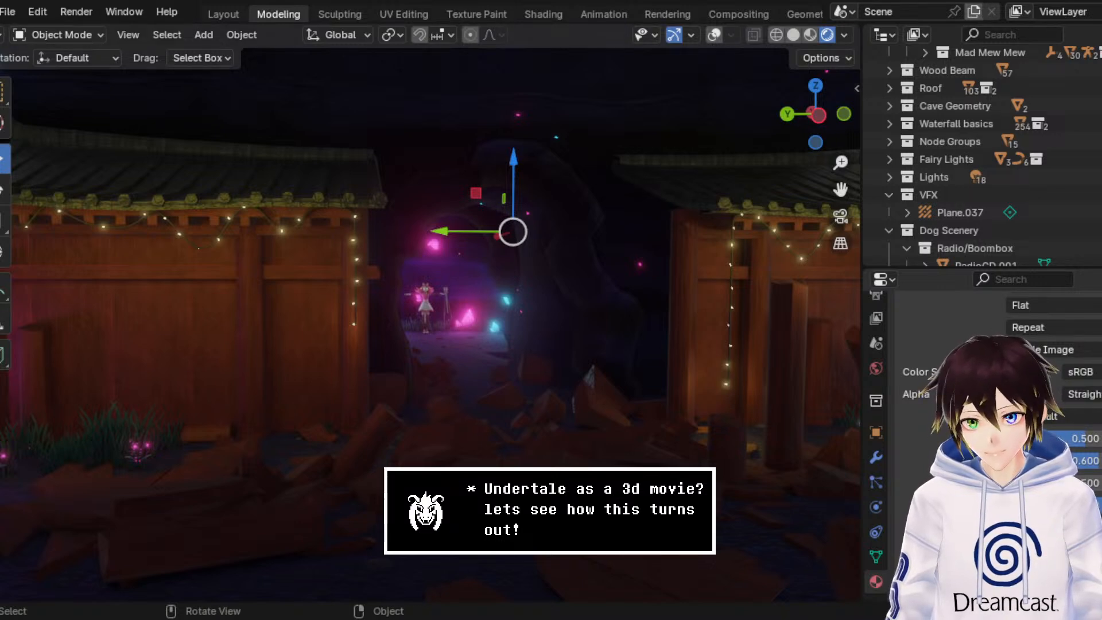
Step: Select the wooden wall beside the cave entrance and show its Wood Shrine (Red) material nodes in the Shading workspace
click(686, 342)
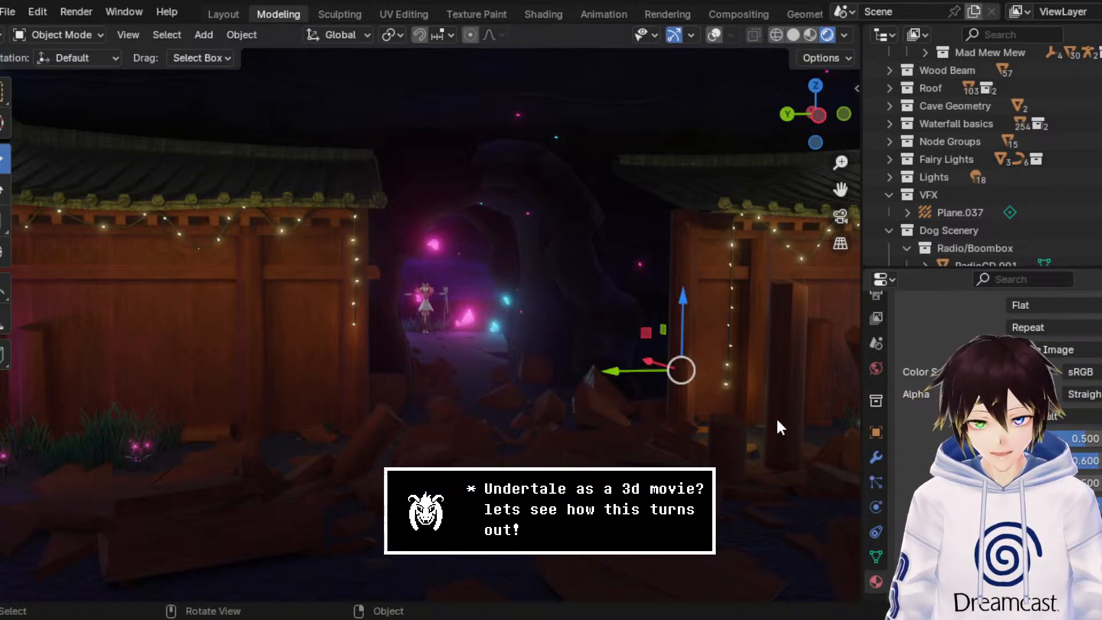
scroll(917, 402, up, 15)
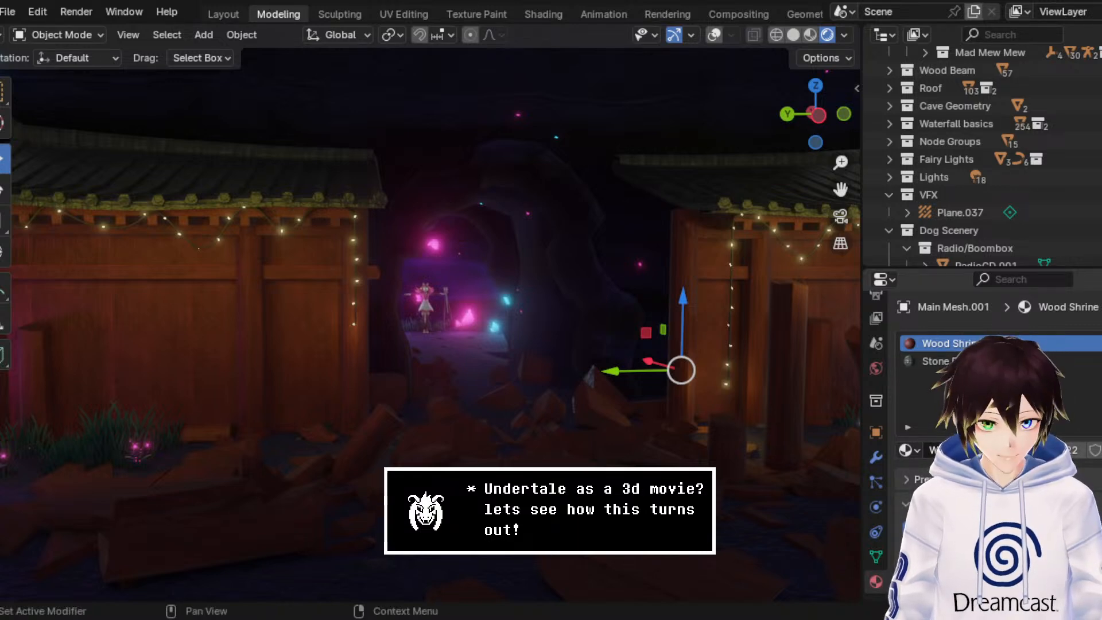
scroll(947, 430, down, 6)
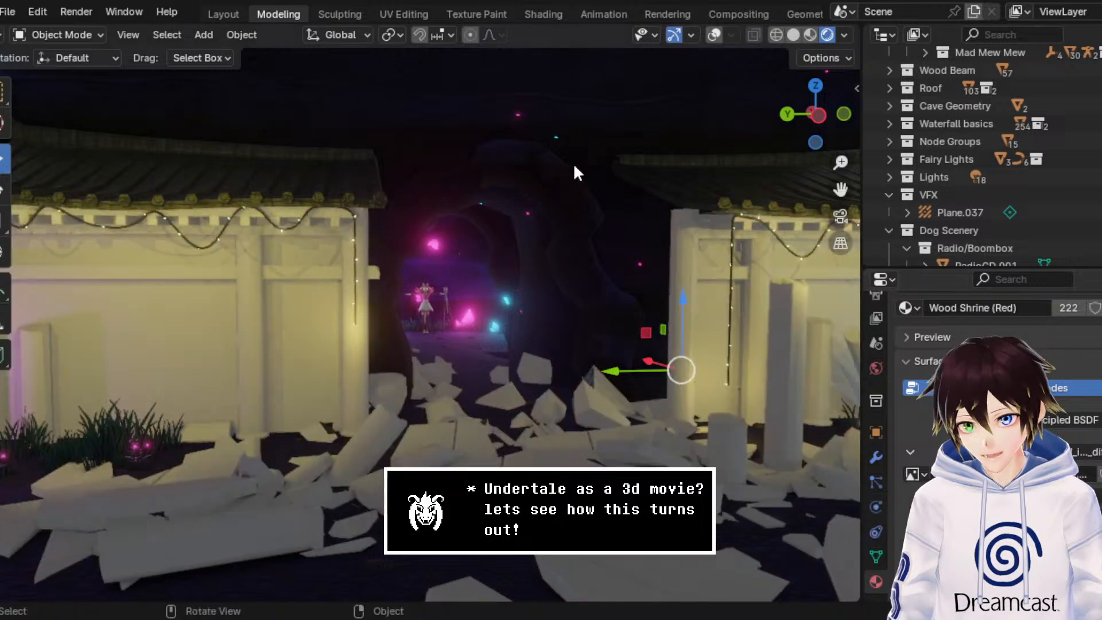
scroll(893, 384, down, 3)
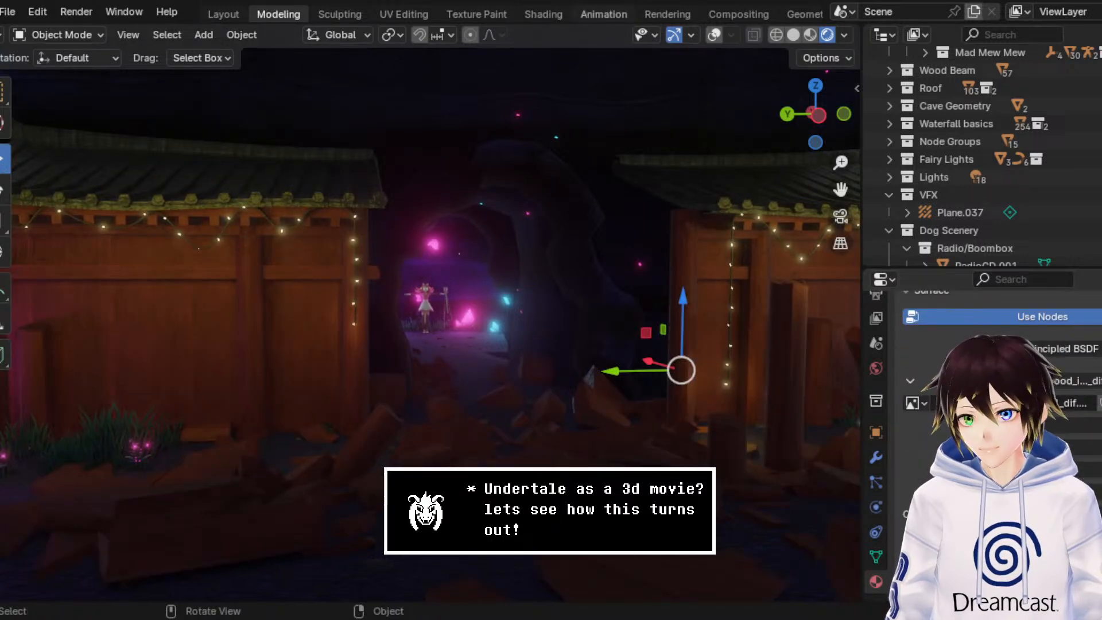
click(545, 14)
middle_drag(482, 540, 621, 309)
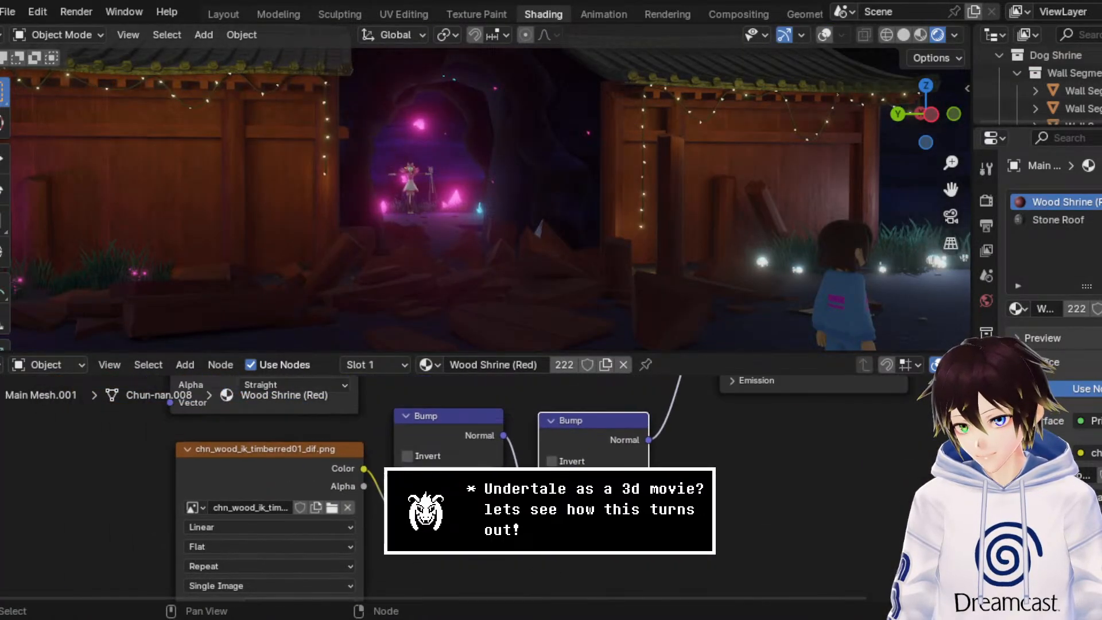
Step: Replace the image feeding the bump in Wood Shrine (Red) with chn_wood_ik_timberred01_nrm.png and inspect the walls
click(348, 509)
middle_drag(336, 488, 421, 448)
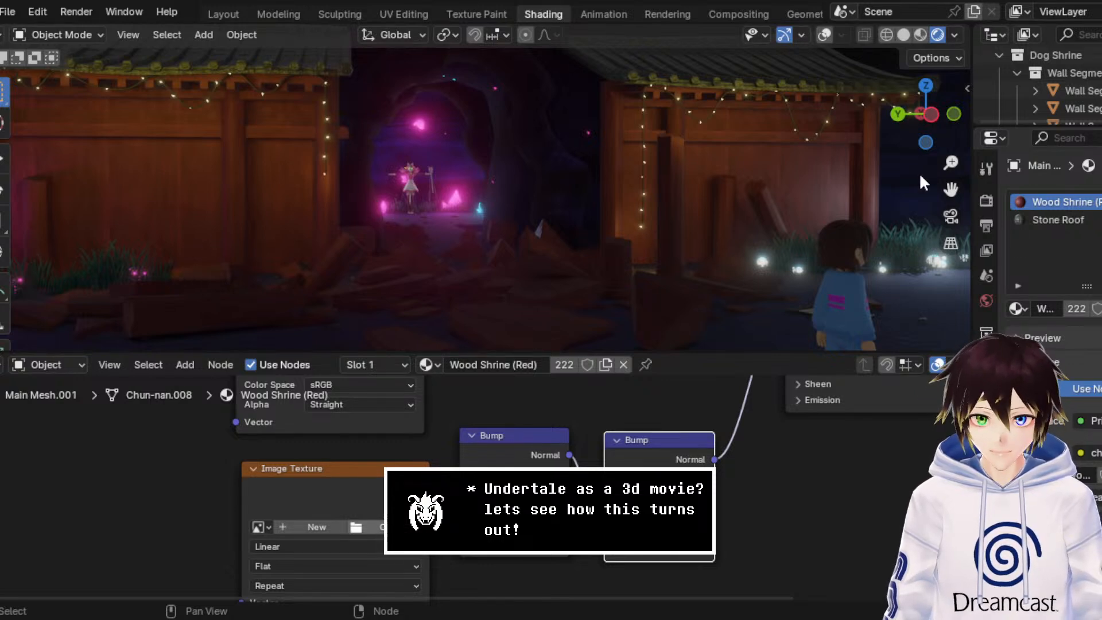
key(ctrl+z)
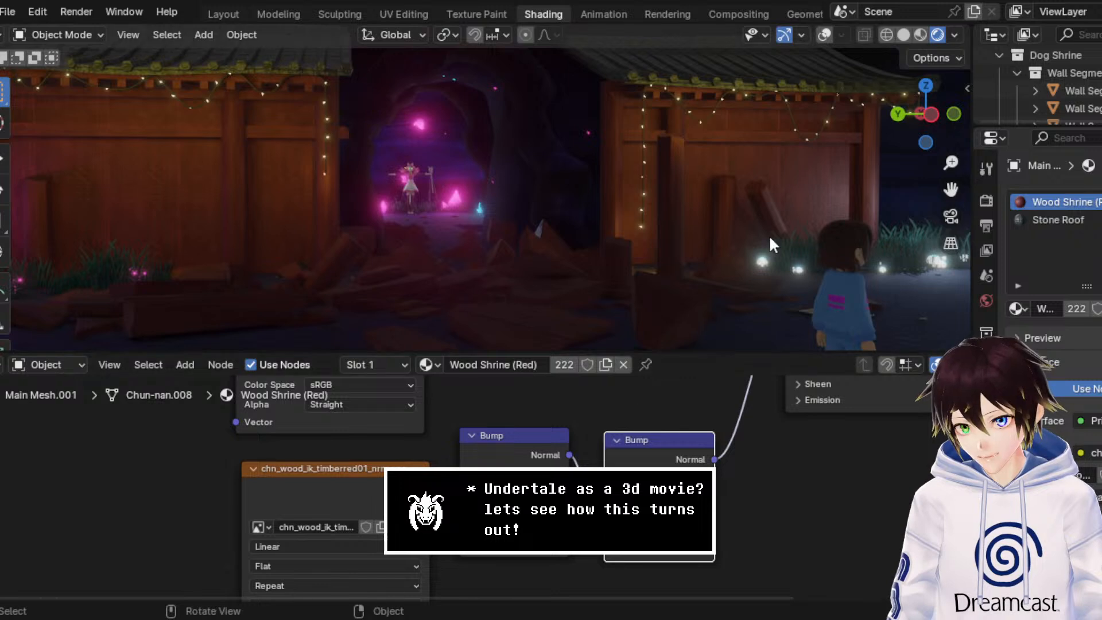
drag(950, 191, 1099, 183)
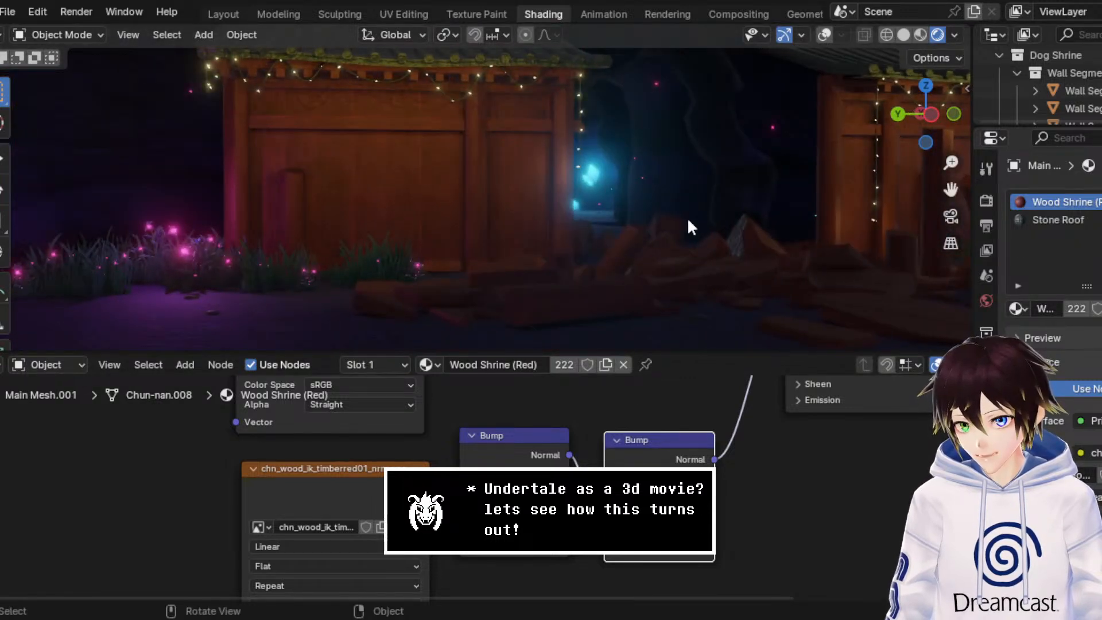
scroll(686, 217, up, 2)
scroll(671, 215, down, 4)
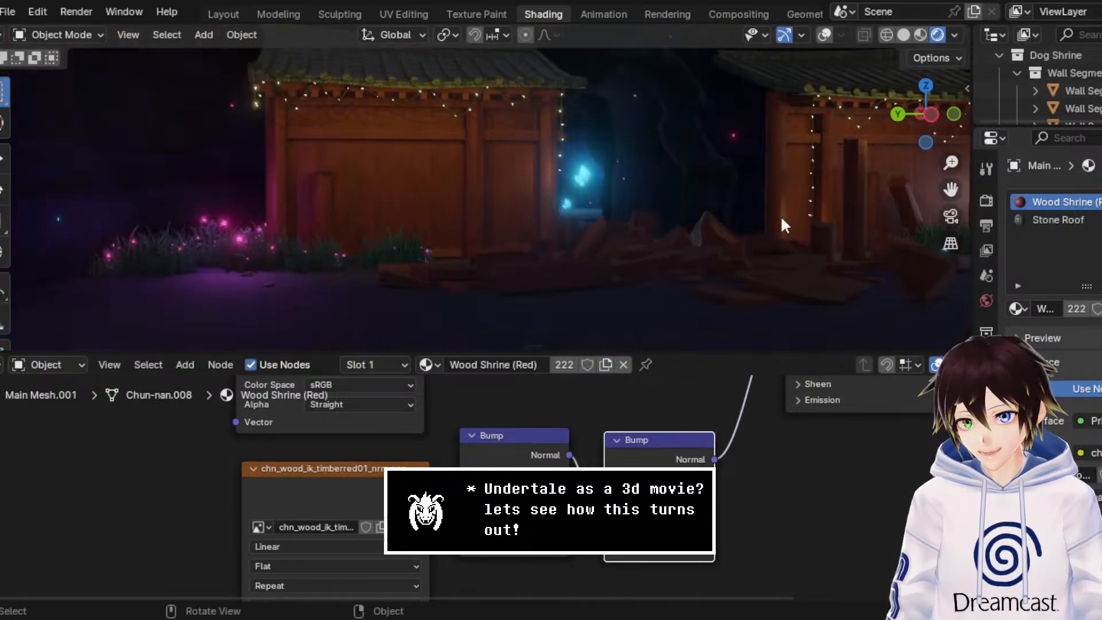
scroll(849, 218, up, 2)
drag(951, 189, 606, 308)
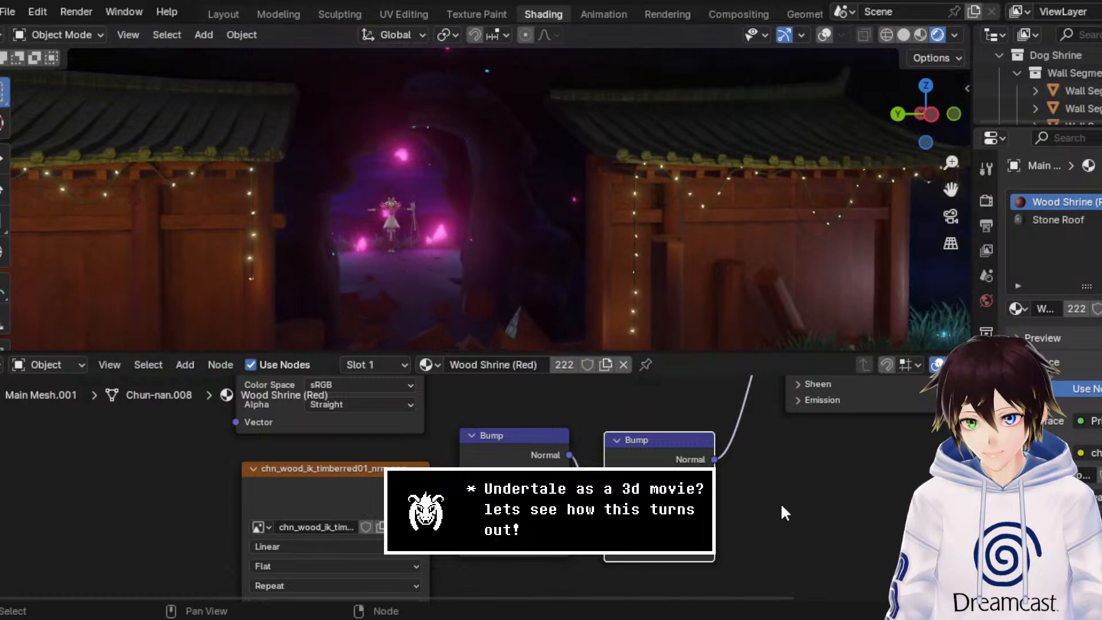
Step: Switch to the Stone Roof material and replace the image feeding its bump with the matching nrm texture
middle_drag(733, 450, 698, 459)
click(1067, 219)
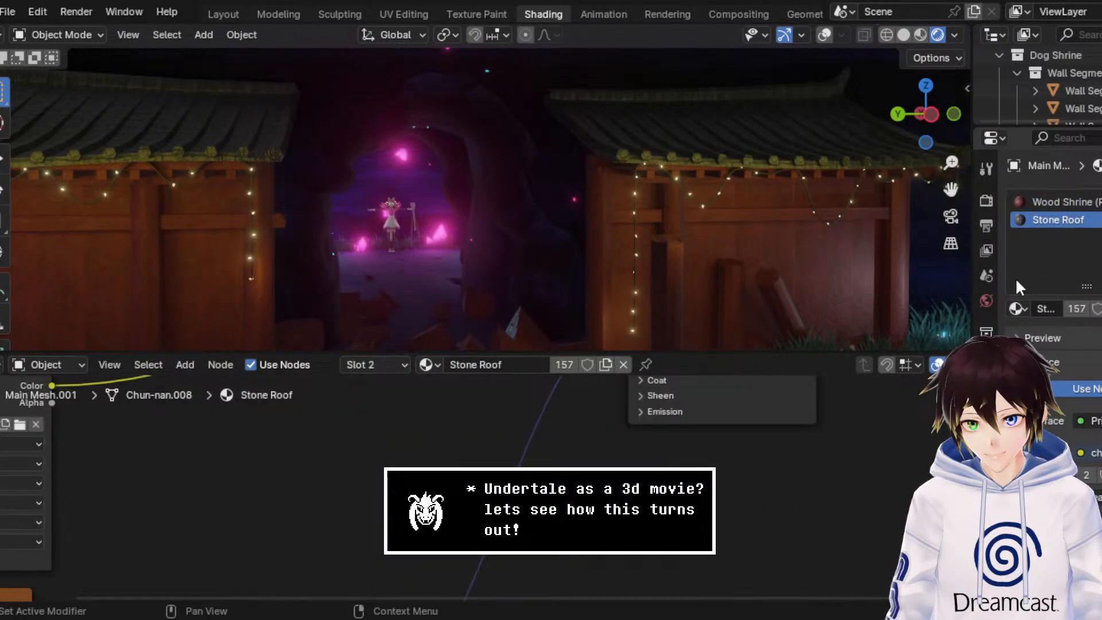
scroll(740, 459, down, 3)
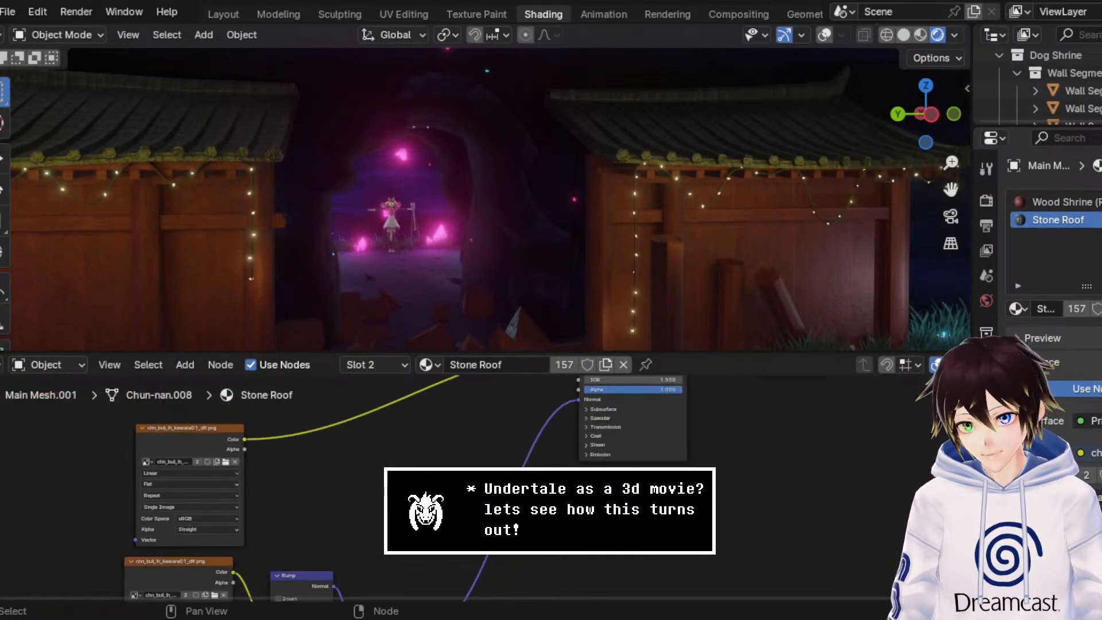
middle_drag(436, 514, 600, 576)
scroll(469, 483, up, 5)
click(350, 419)
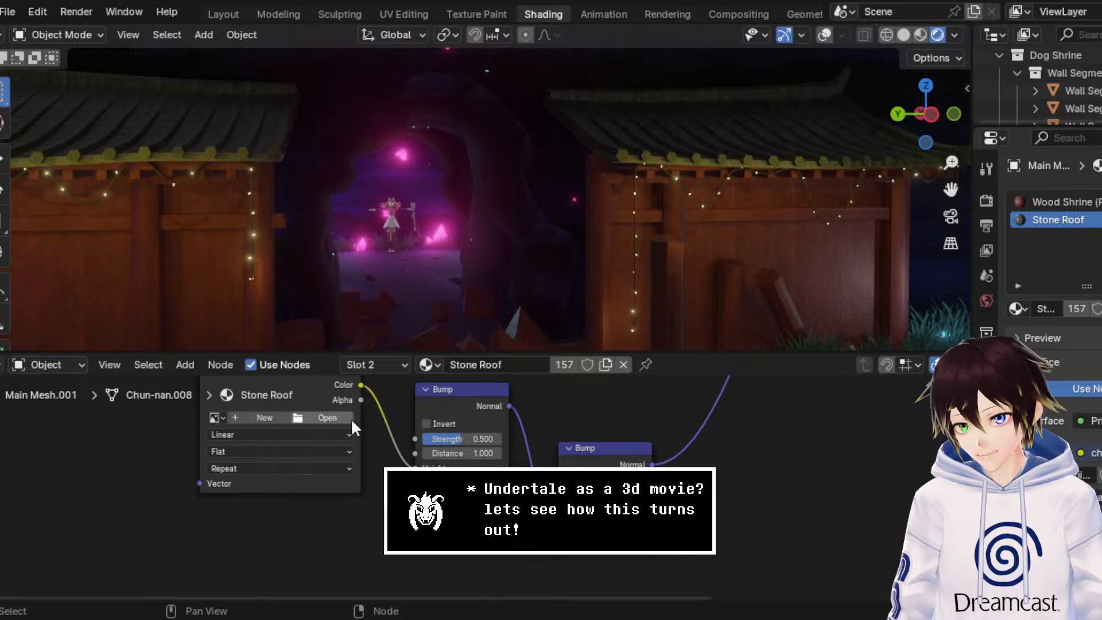
middle_drag(346, 422, 638, 524)
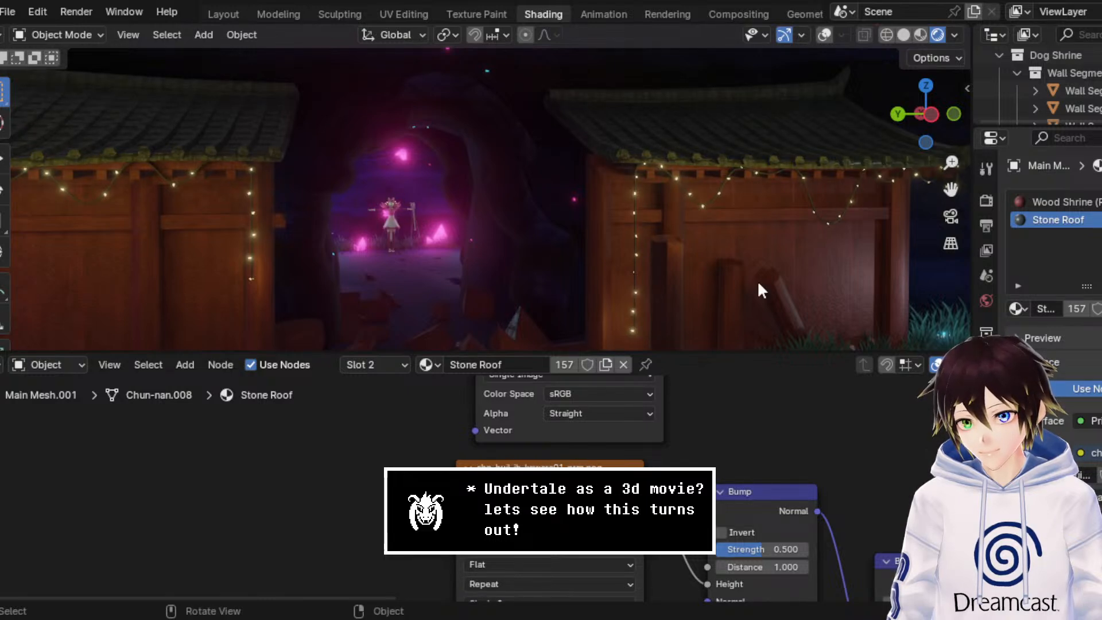
Step: Replace the Stone Roof base color image with chn_stone_yr_roof01_dif.png and inspect the roofs in the scene
middle_drag(671, 408, 498, 603)
click(472, 491)
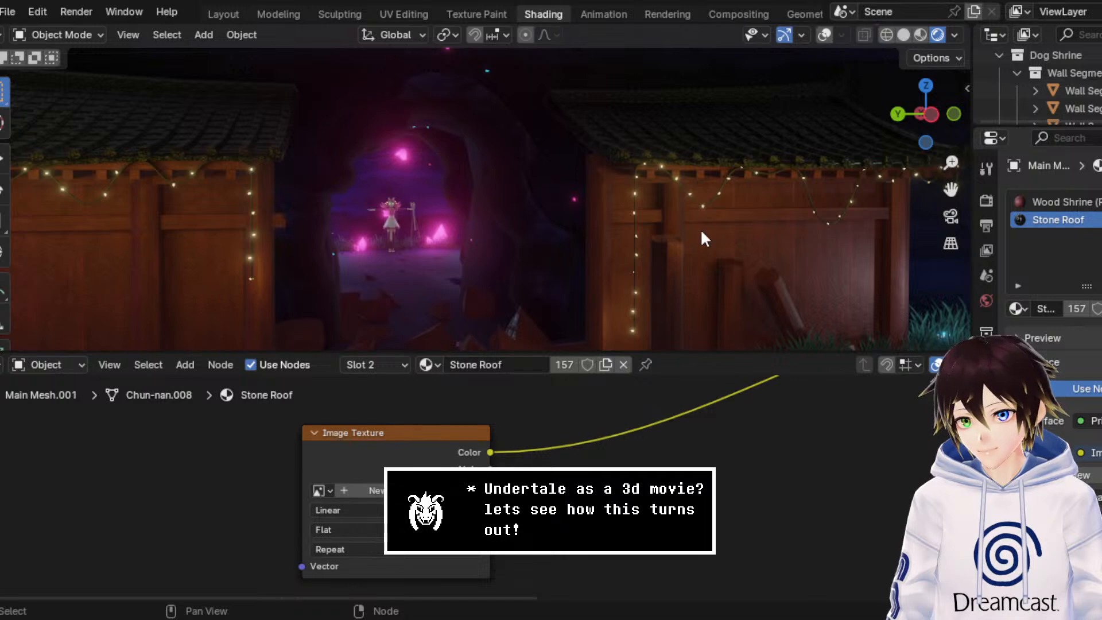
key(ctrl+z)
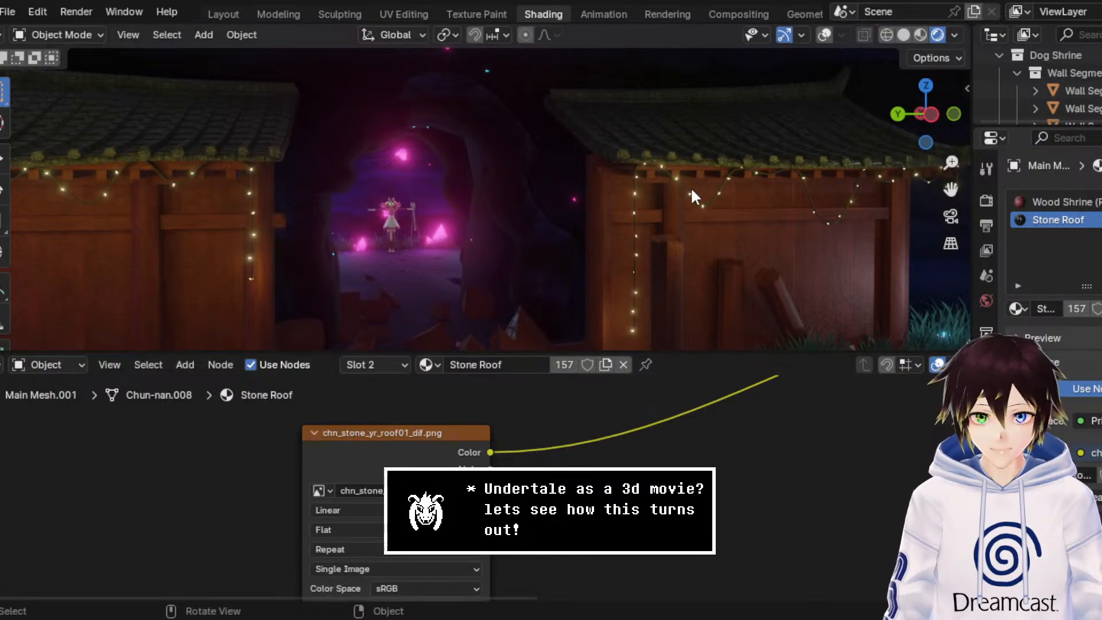
scroll(688, 183, down, 3)
drag(950, 192, 674, 221)
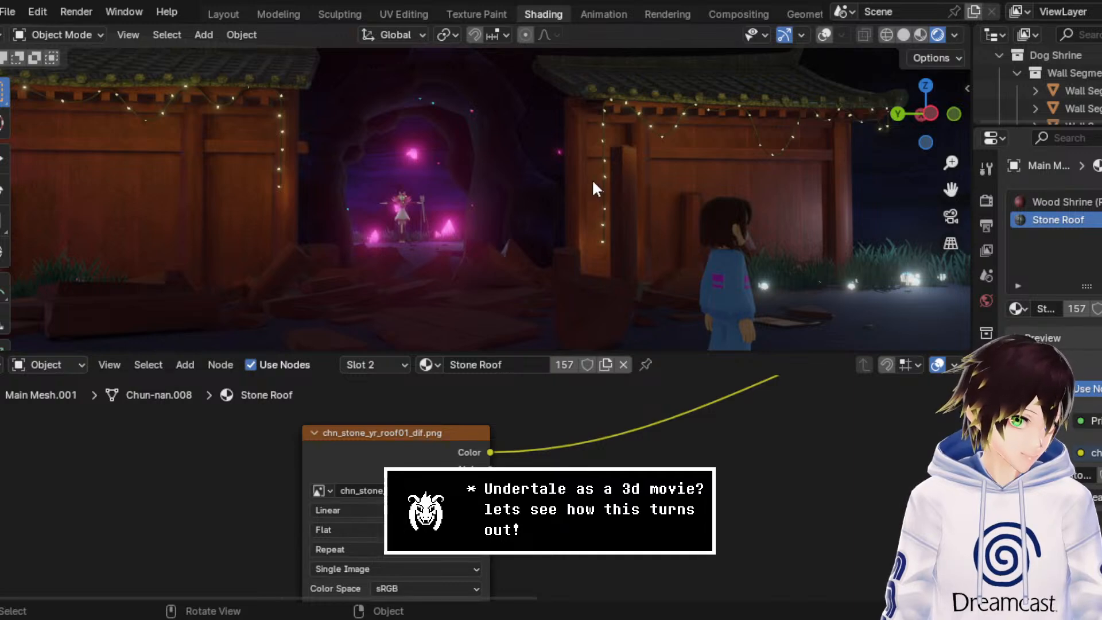
mouse_move(590, 146)
middle_down()
mouse_move(572, 173)
mouse_move(588, 180)
mouse_move(584, 168)
middle_up()
scroll(584, 168, up, 1)
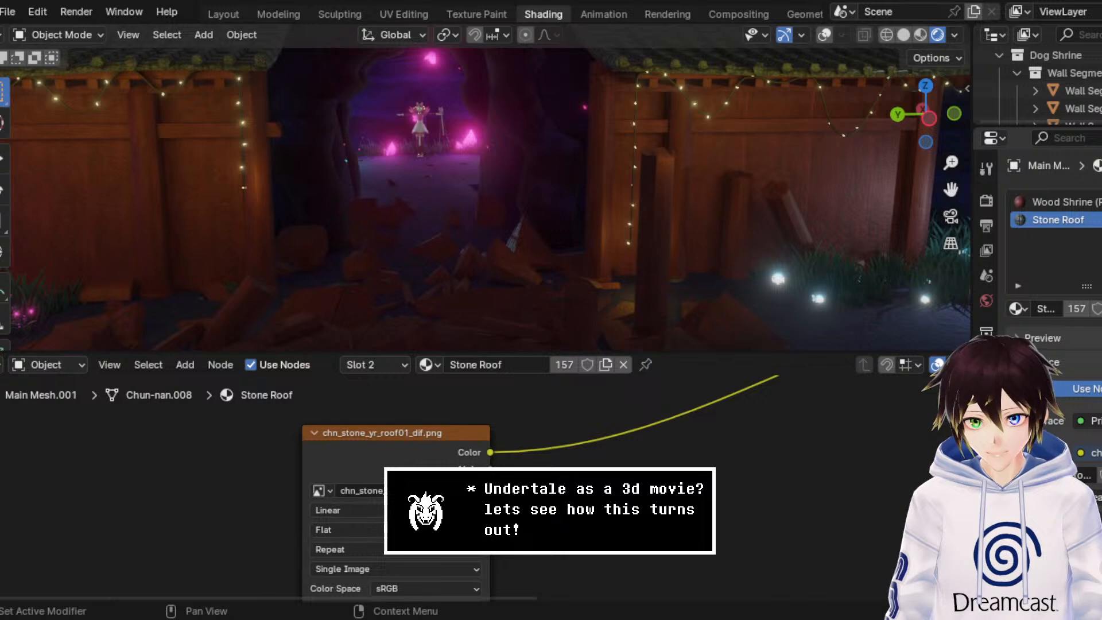
Step: Add a material slot to the wall with a new material named Wood Shrine (Yellow)
click(1101, 202)
click(1076, 309)
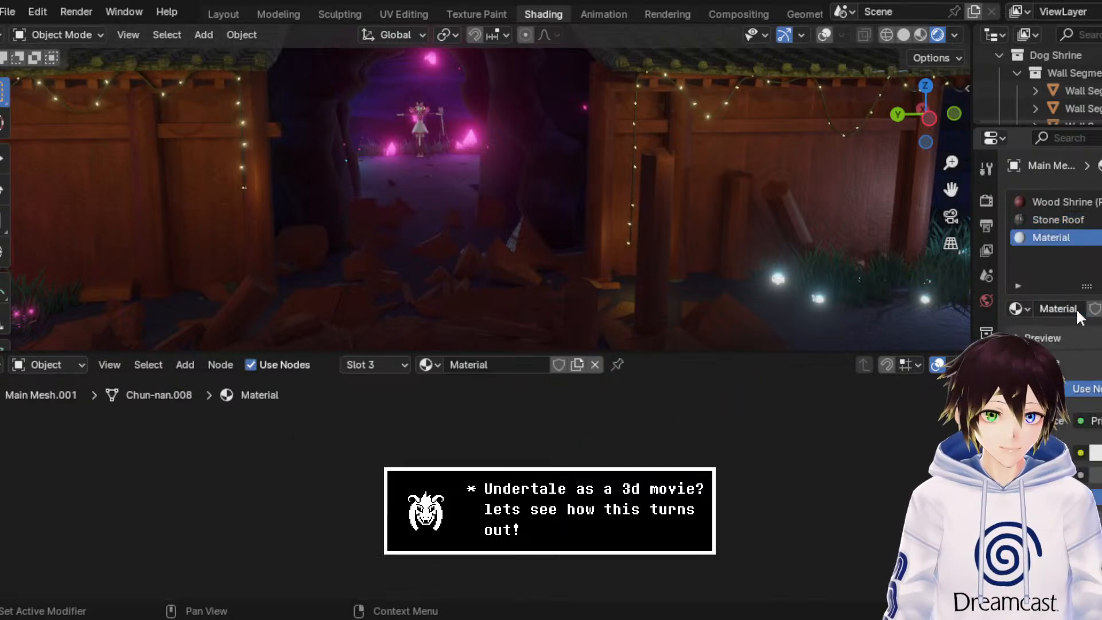
click(1069, 308)
text(Wood SHrine ()
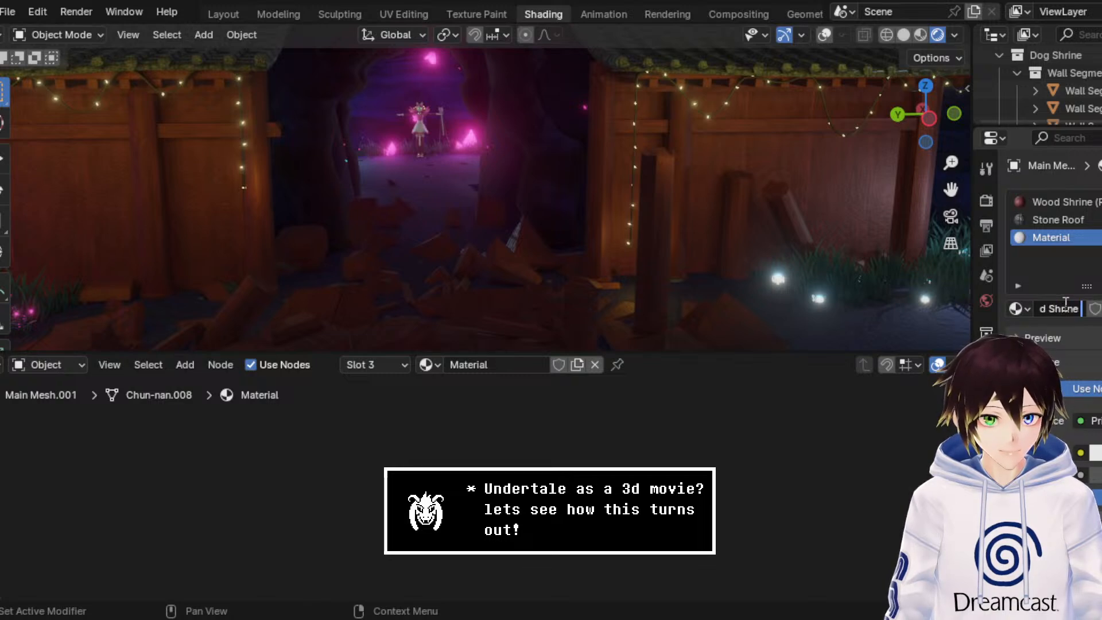
text( (Yellow)
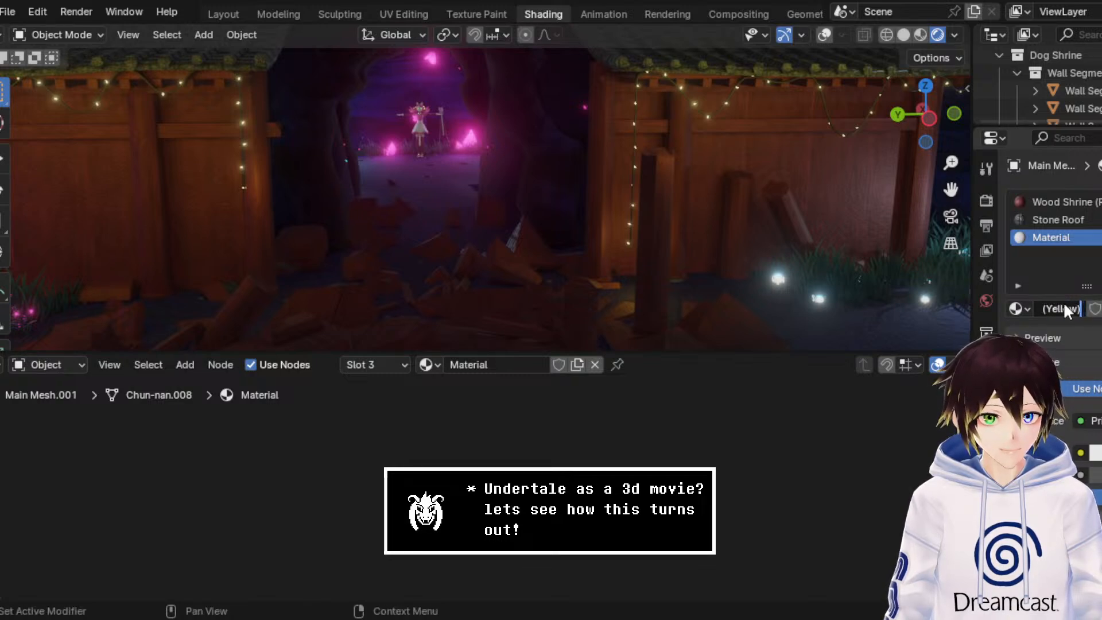
text())
key(Return)
Step: Add another material slot to the wall with a new material named Wood Shrine (Grey)
click(1101, 202)
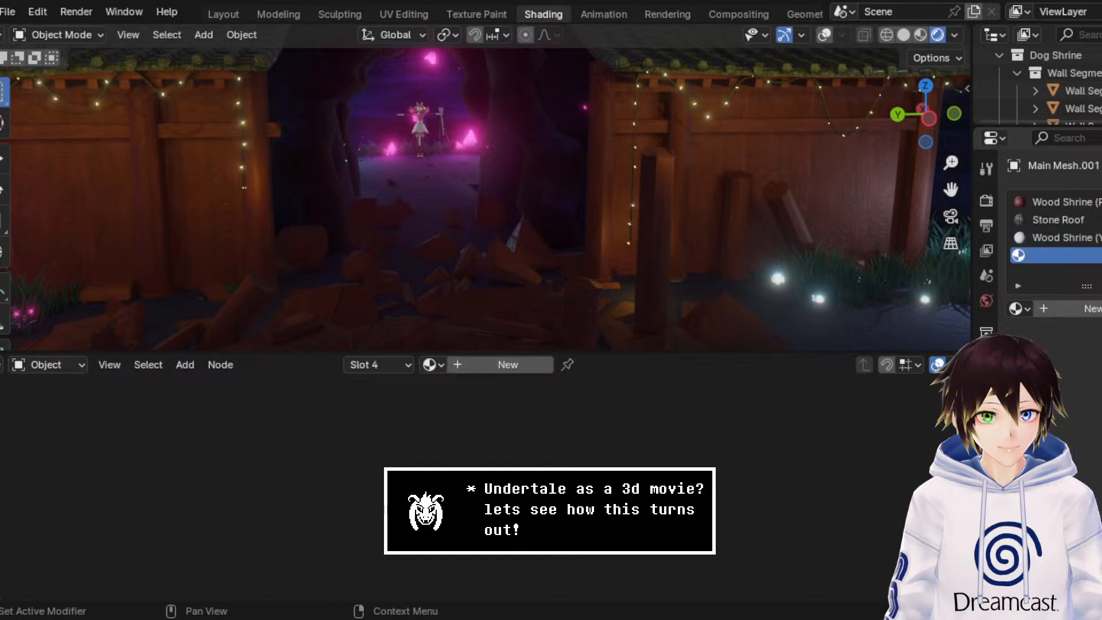
click(1084, 310)
click(1077, 312)
text(W)
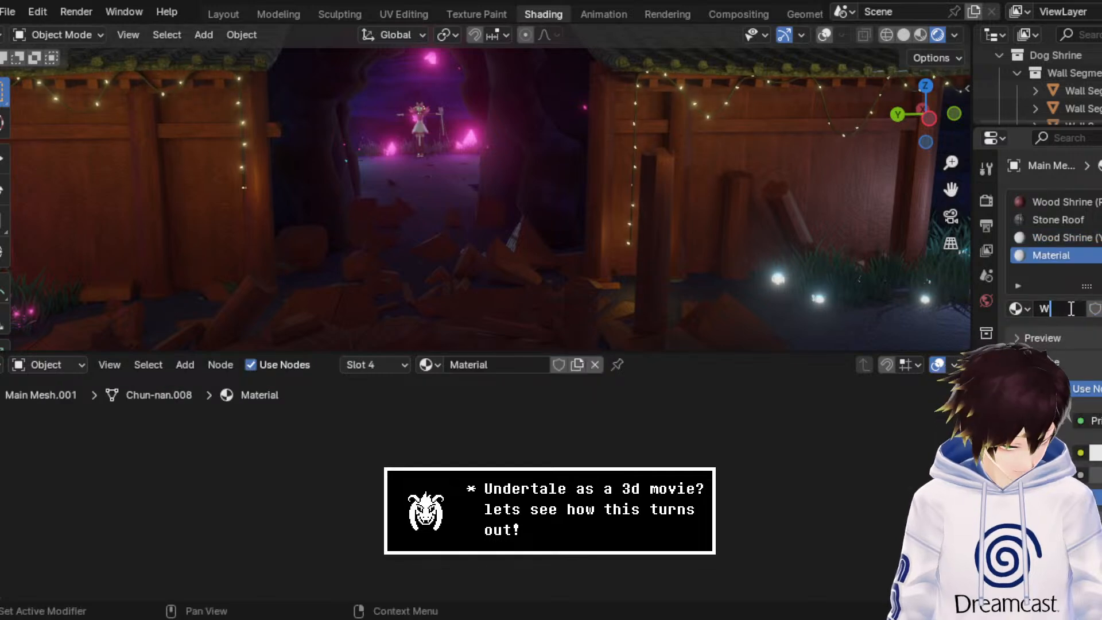
text(ood Shrine ()
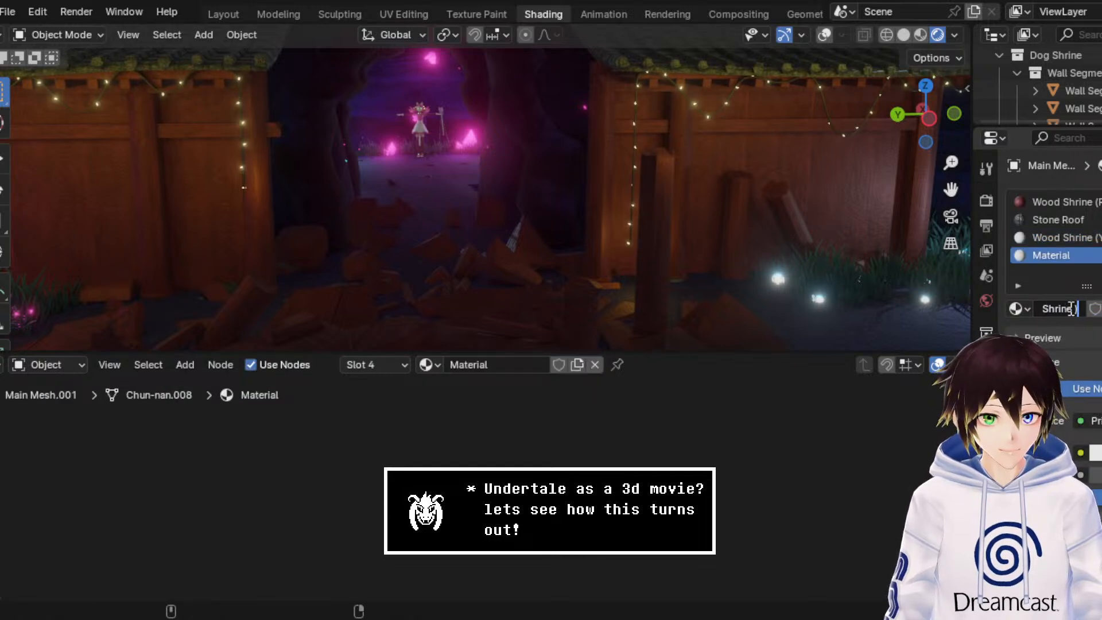
text(Grey))
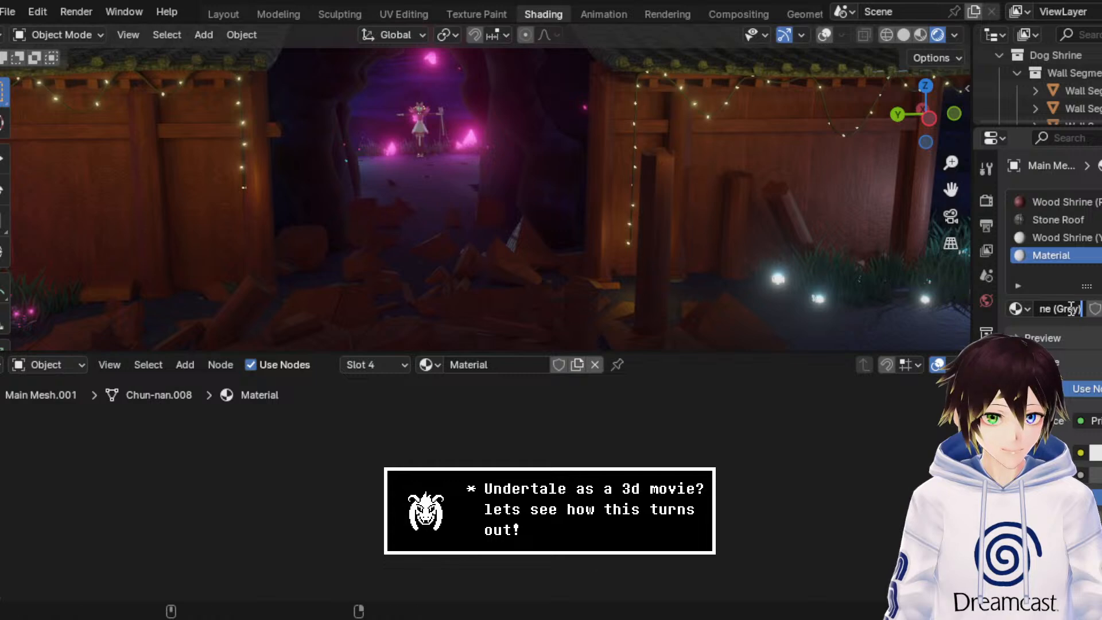
key(Return)
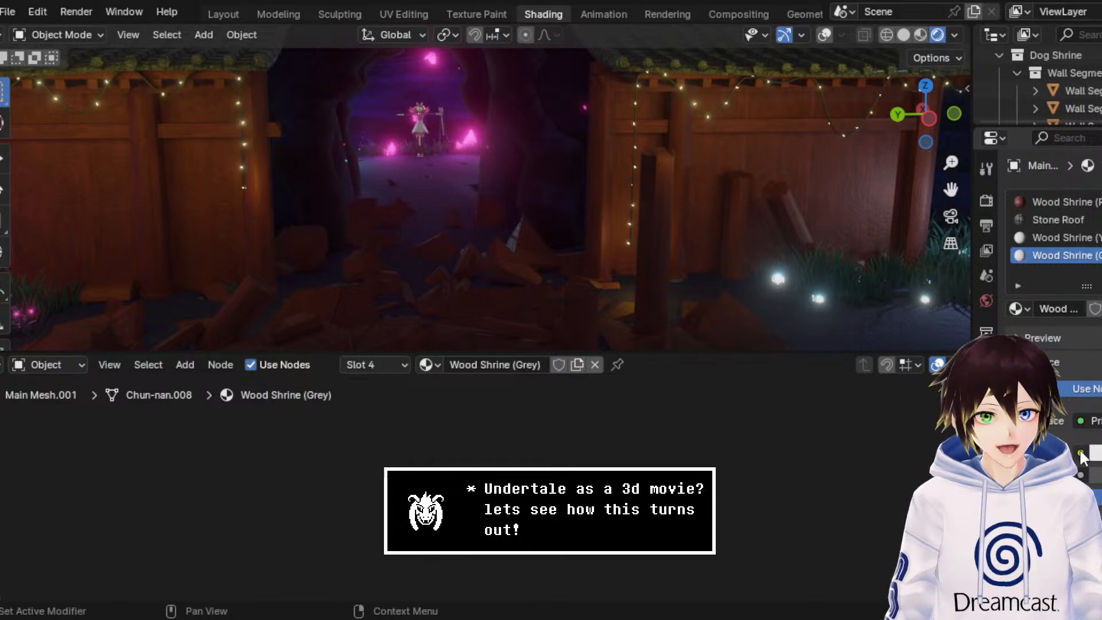
Step: Copy the complete node setup of the Wood Shrine (Red) material
click(1081, 202)
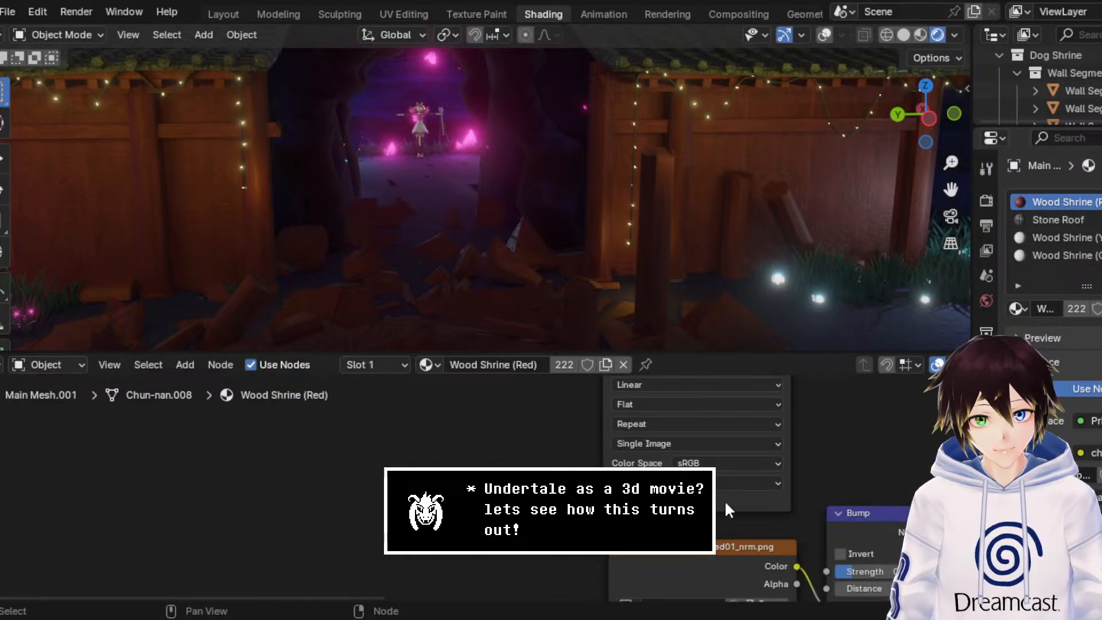
scroll(700, 462, down, 2)
scroll(699, 459, down, 1)
drag(783, 576, 522, 386)
right_click(611, 402)
click(569, 293)
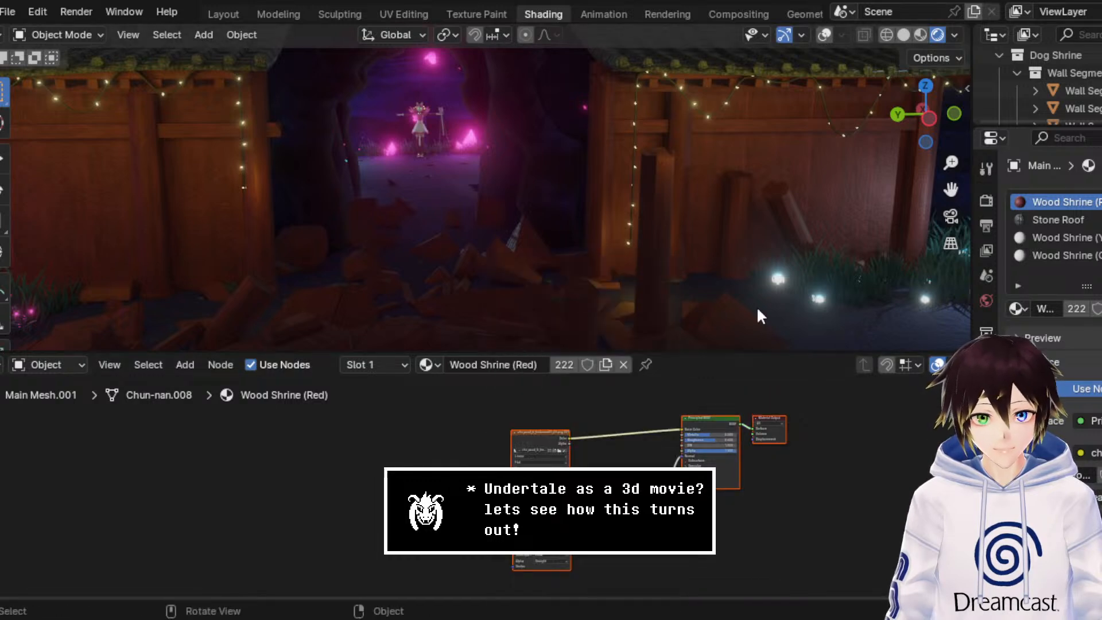
Step: Delete the default nodes of Wood Shrine (Yellow) and paste the copied red wood node setup in their place
click(1061, 237)
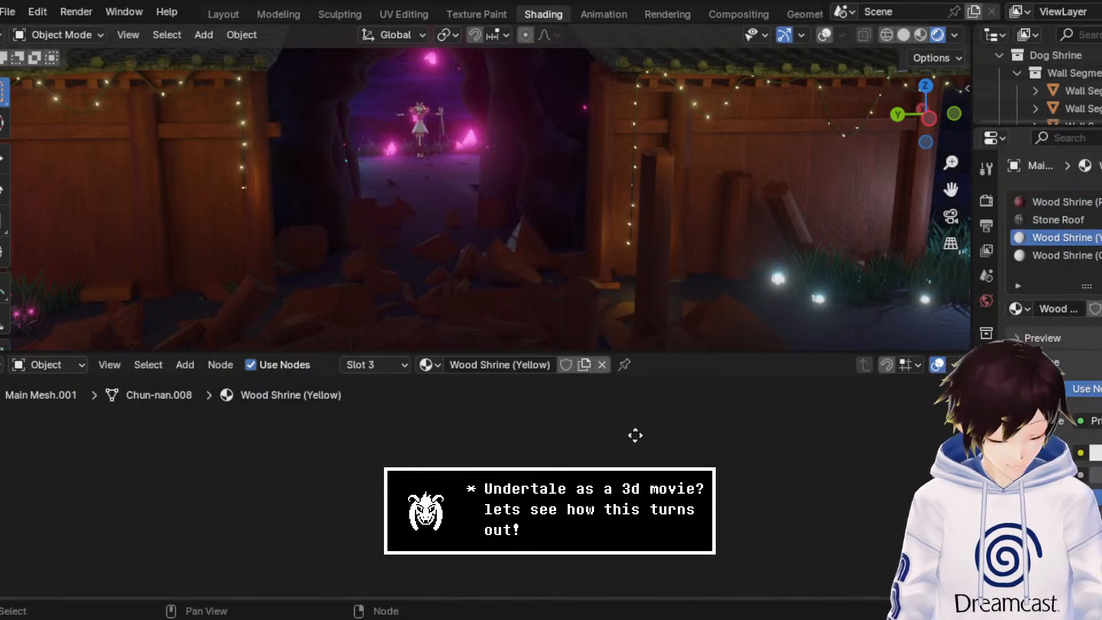
key(Home)
drag(665, 528, 311, 400)
key(x)
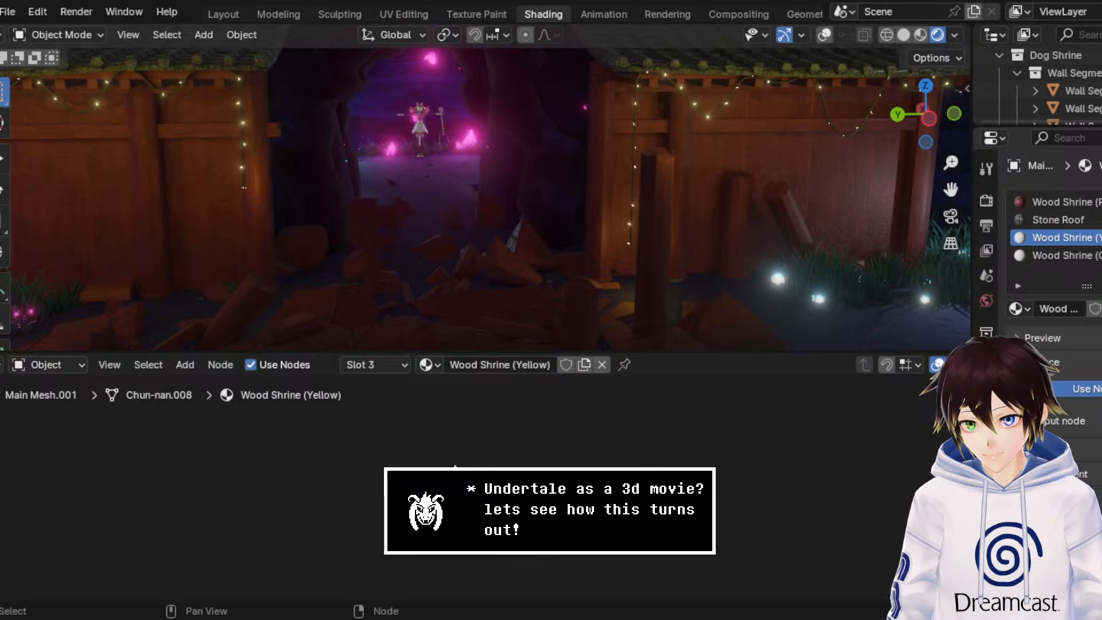
right_click(453, 463)
click(321, 480)
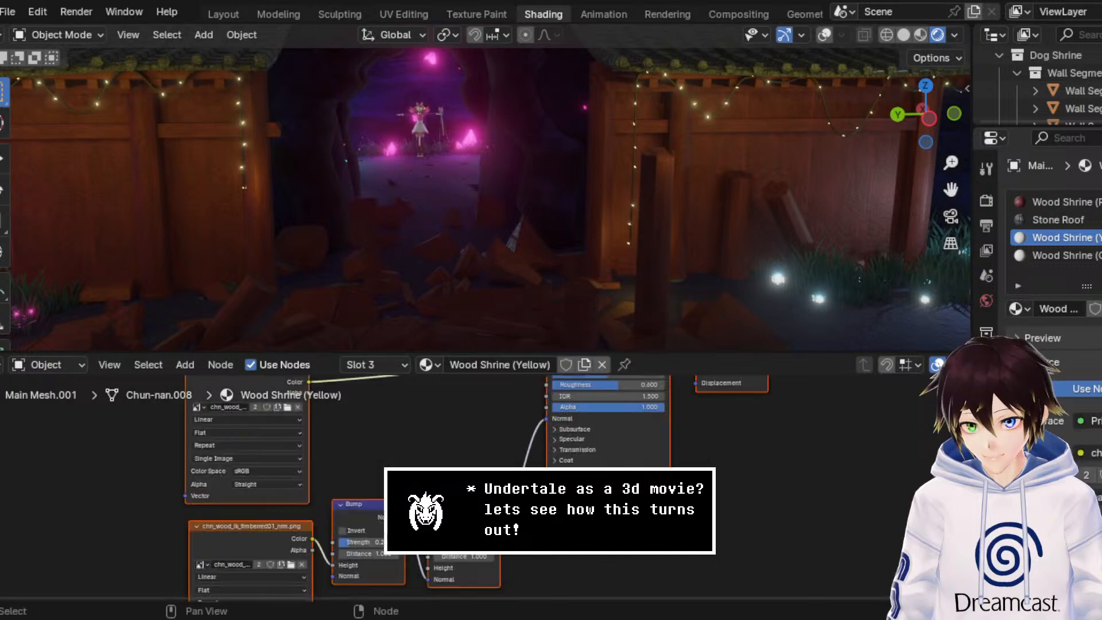
Step: Delete the default nodes of Wood Shrine (Grey) and paste the copied red wood node setup in their place
click(1047, 258)
drag(655, 568, 267, 392)
key(x)
right_click(462, 454)
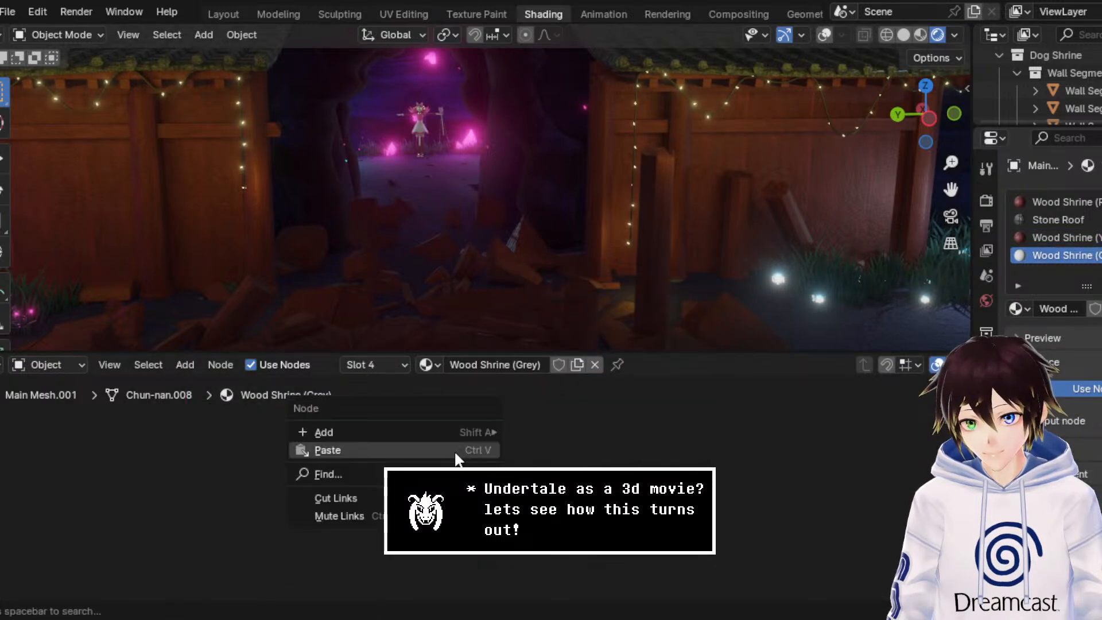
click(466, 454)
Step: Place the pasted nodes and clear the copied red wood image from the Wood Shrine (Grey) and Wood Shrine (Yellow) image textures
middle_drag(443, 451, 637, 562)
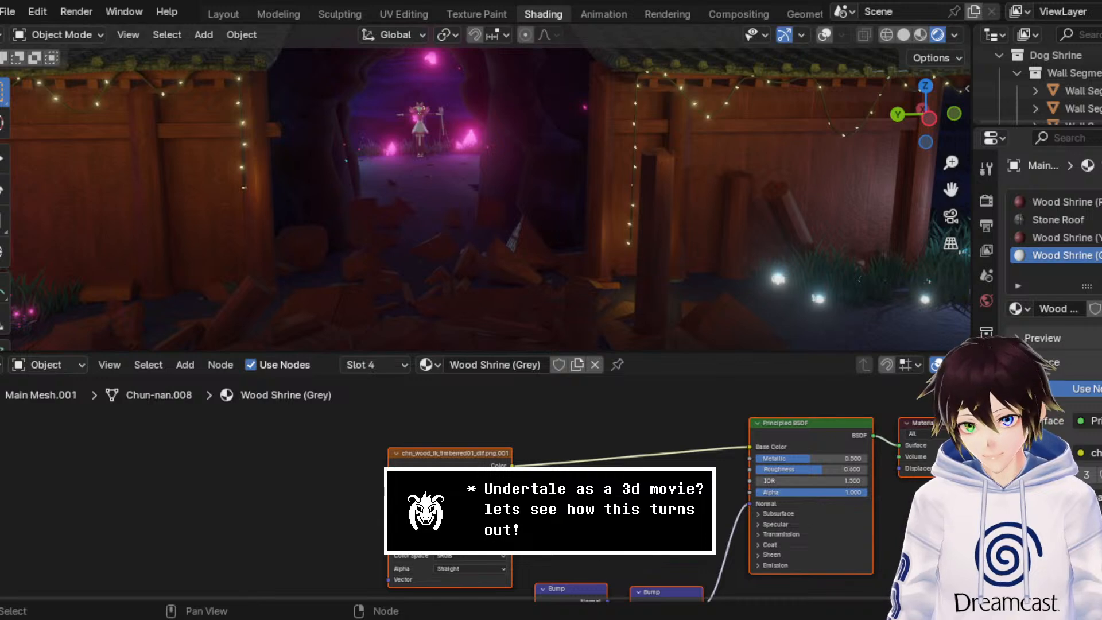
click(502, 491)
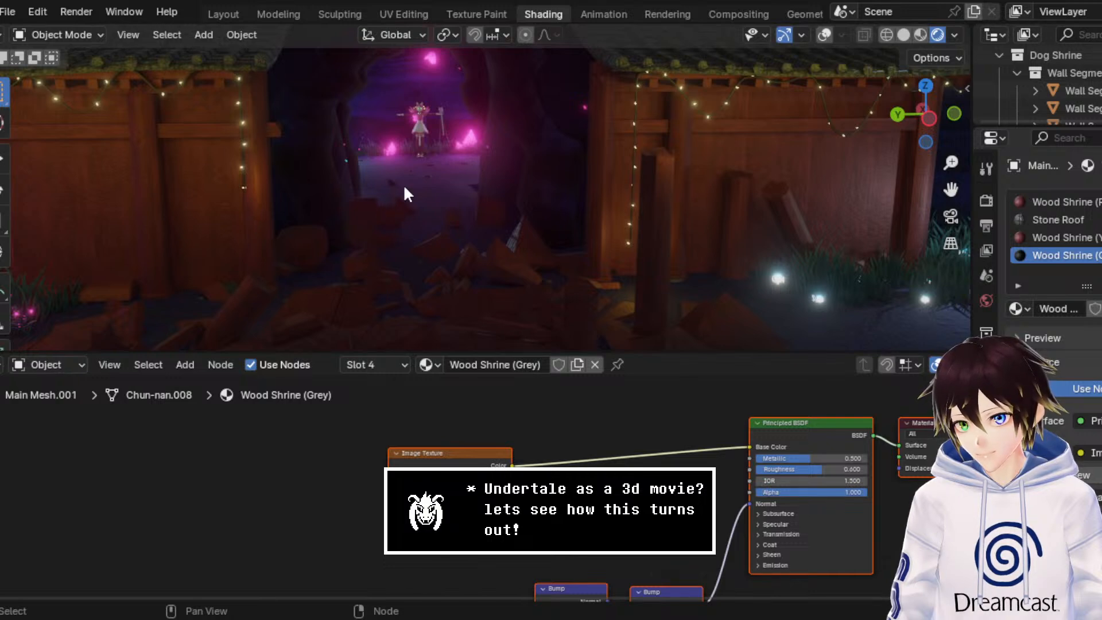
click(1050, 237)
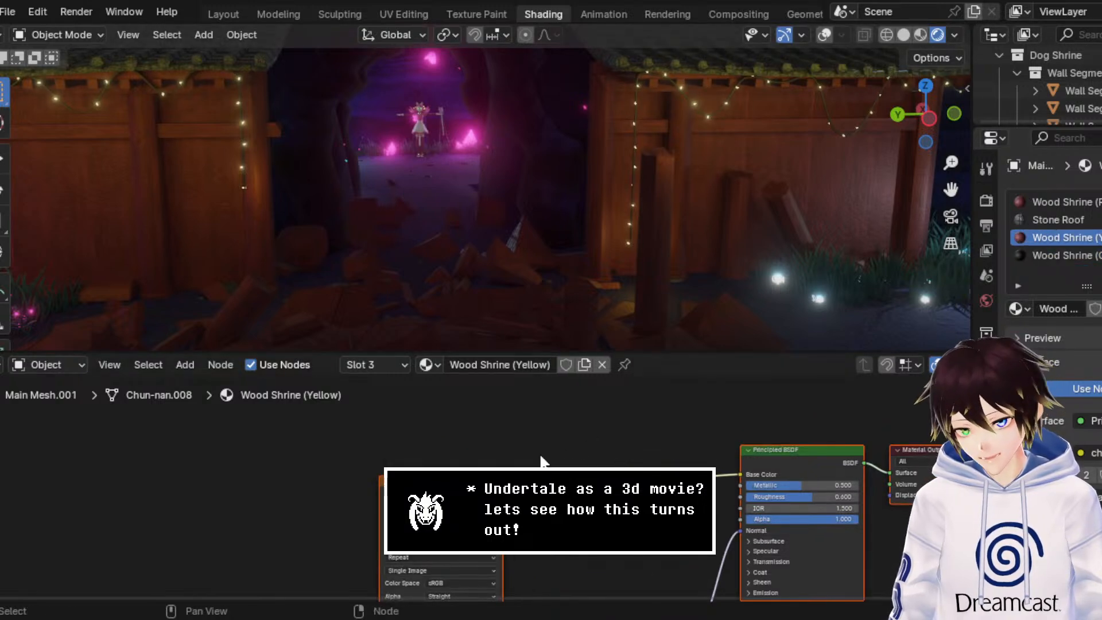
click(492, 519)
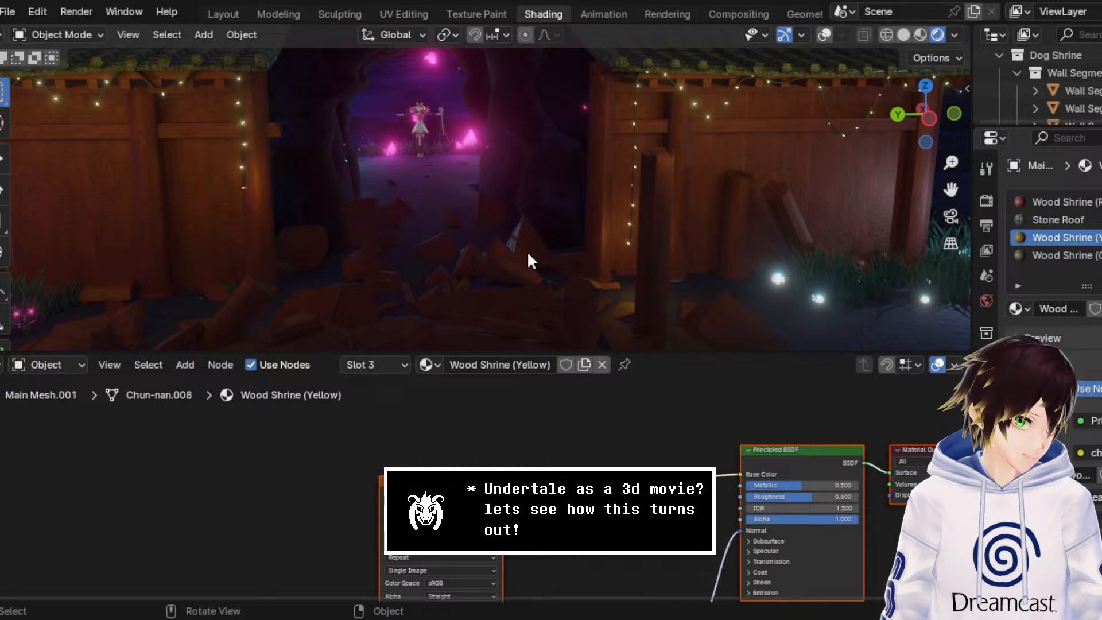
Step: Select the wall segment behind the purple grass and open it in edit mode in the Modeling workspace with viewport overlays shown
middle_drag(604, 255, 639, 222)
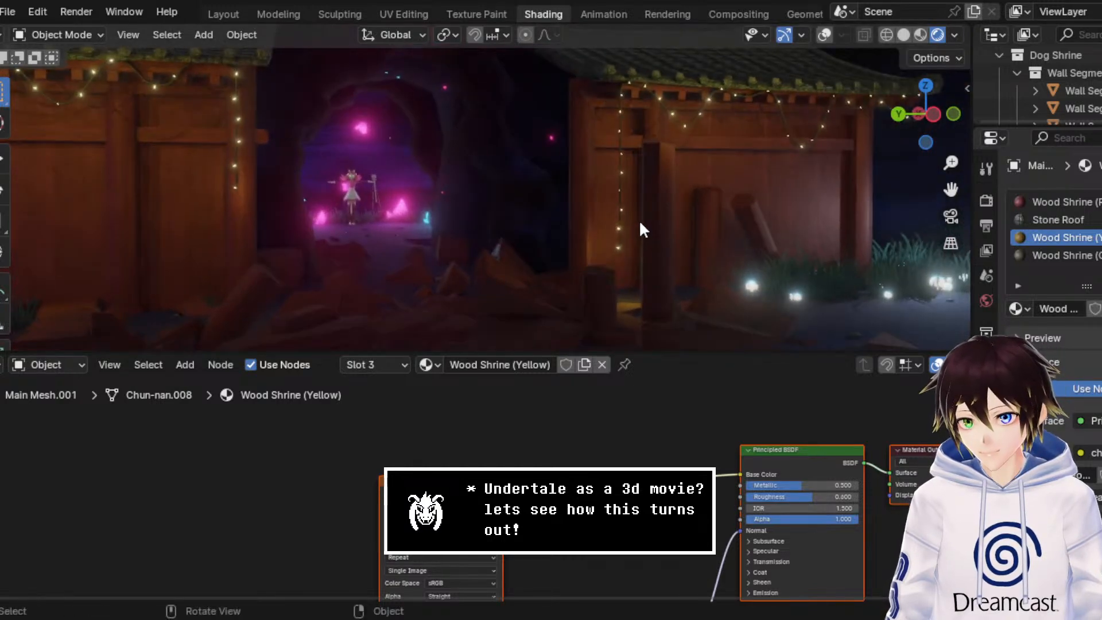
drag(950, 189, 592, 225)
click(559, 203)
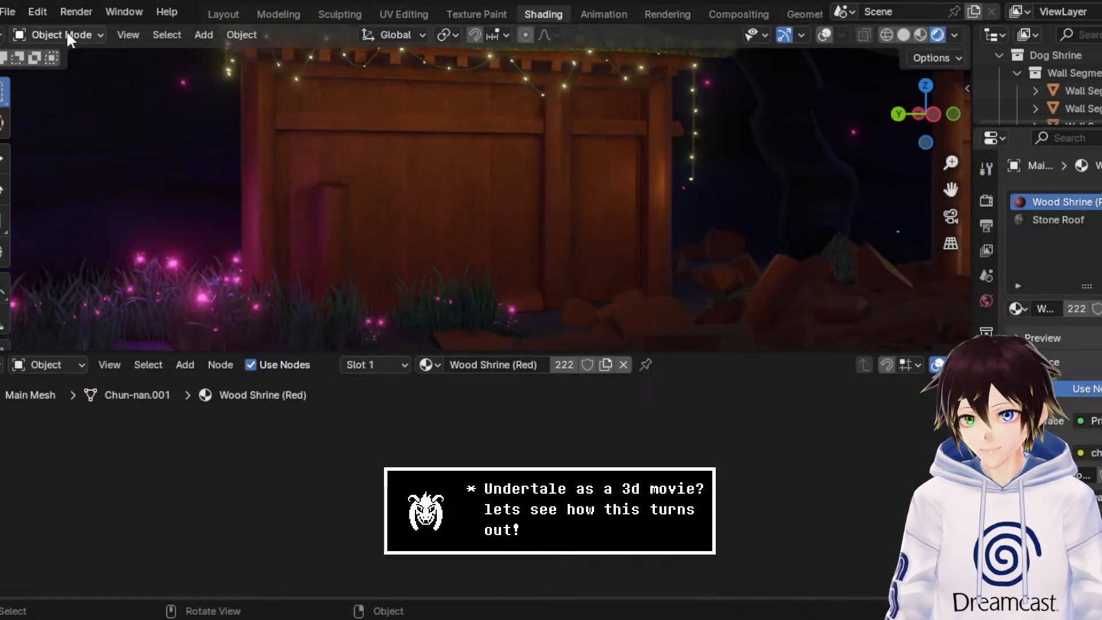
click(286, 15)
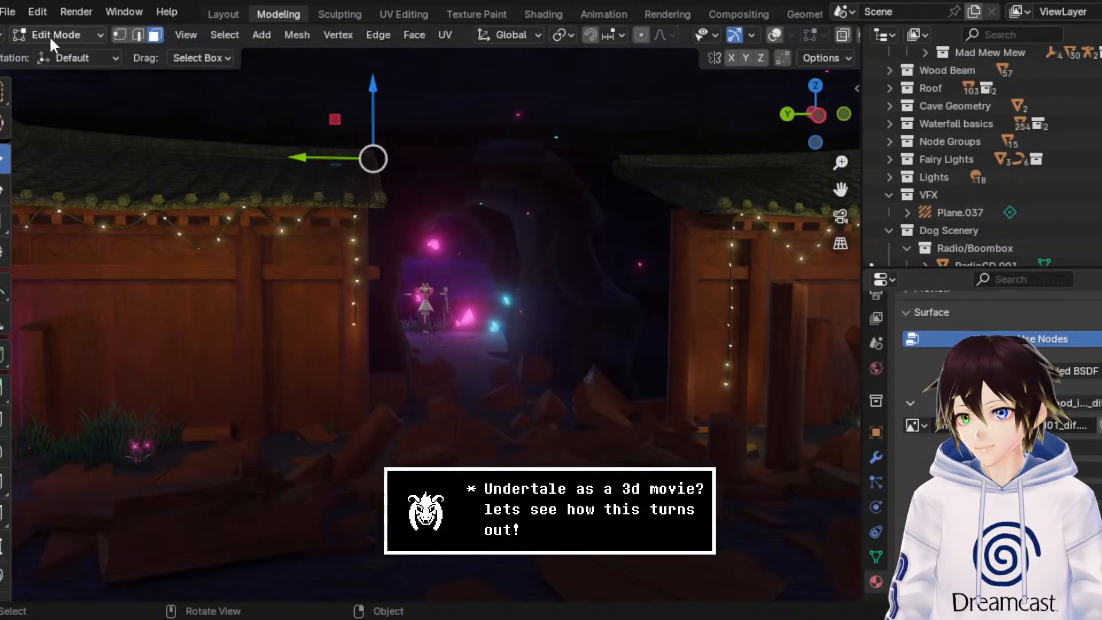
click(68, 31)
click(67, 57)
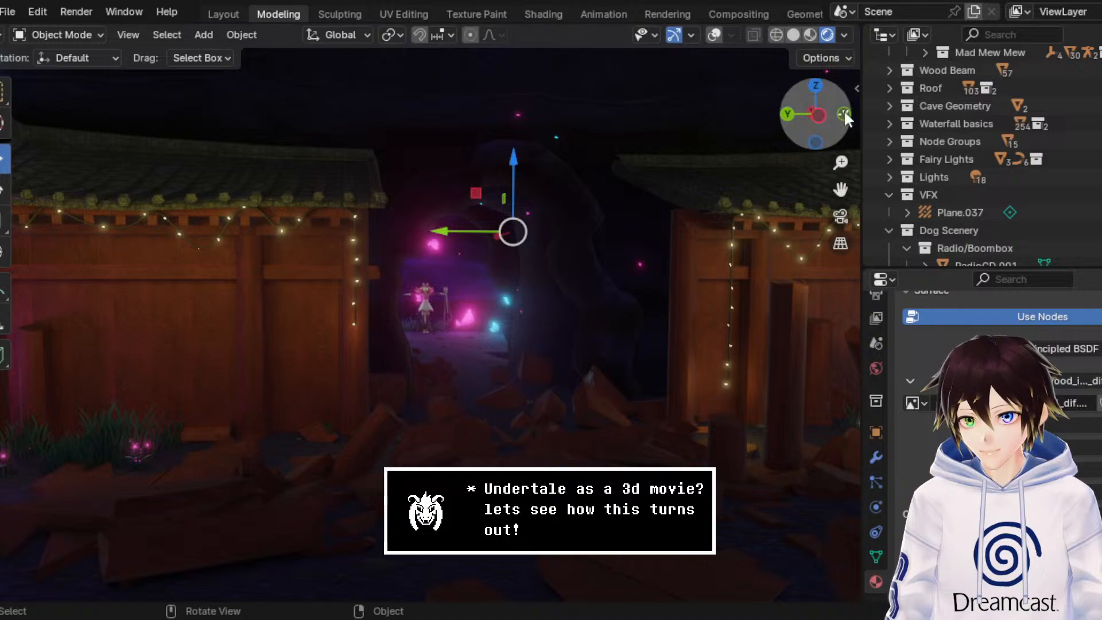
click(714, 35)
drag(842, 191, 303, 175)
click(51, 31)
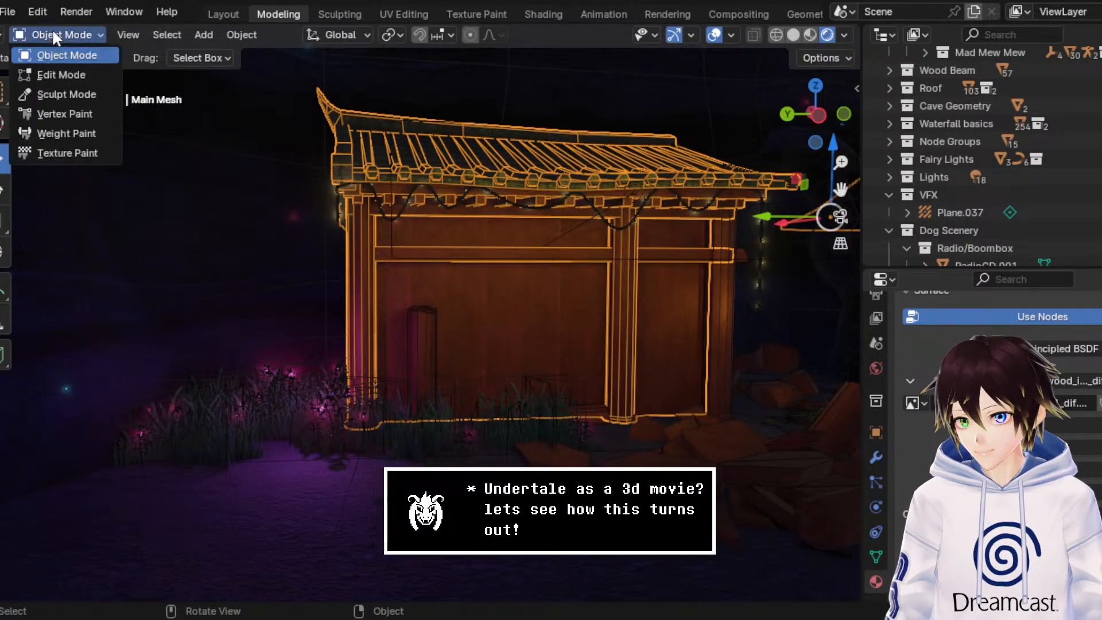
click(74, 77)
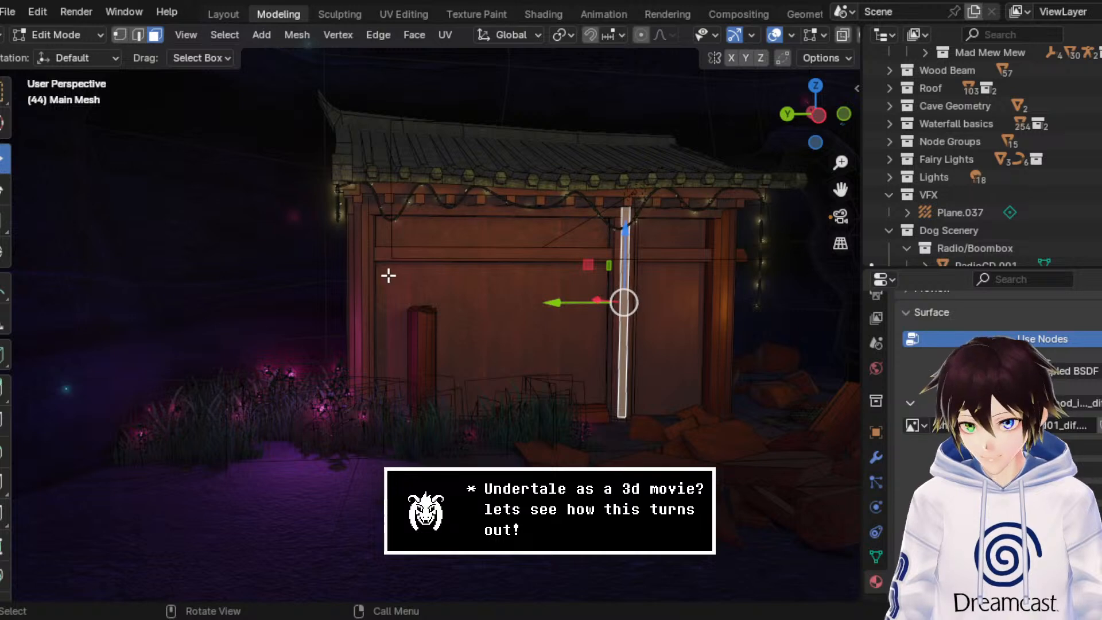
Step: Add a face of the wall's outer pillar to the selection and grow it to cover both front pillars
shift+click(364, 283)
key(ctrl+KP_Add)
key(ctrl+KP_Add)
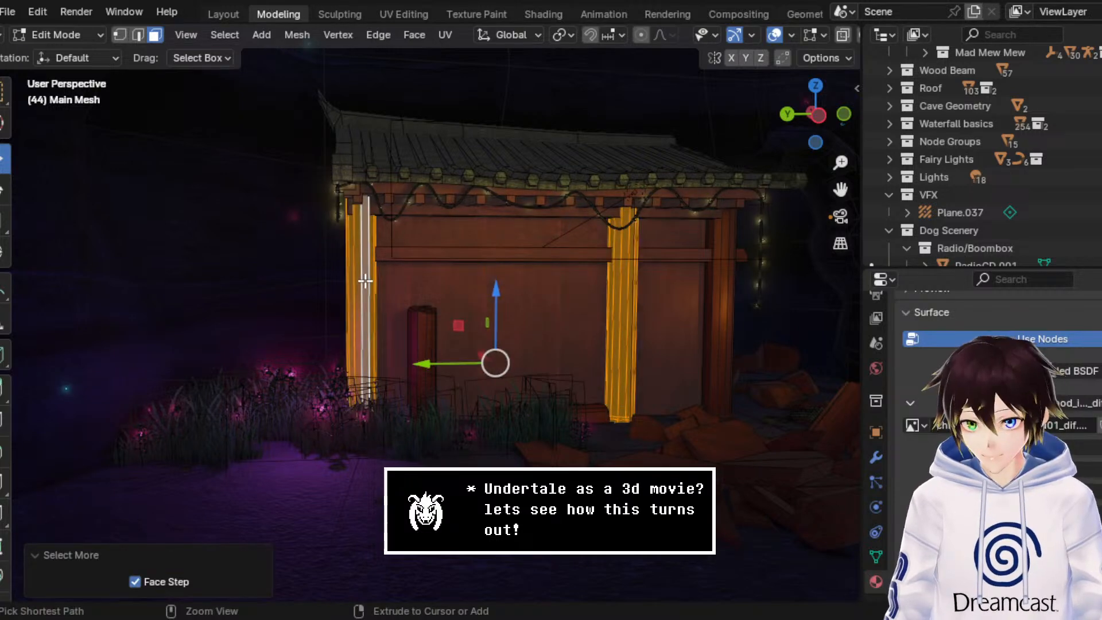
shift+click(428, 343)
key(ctrl+z)
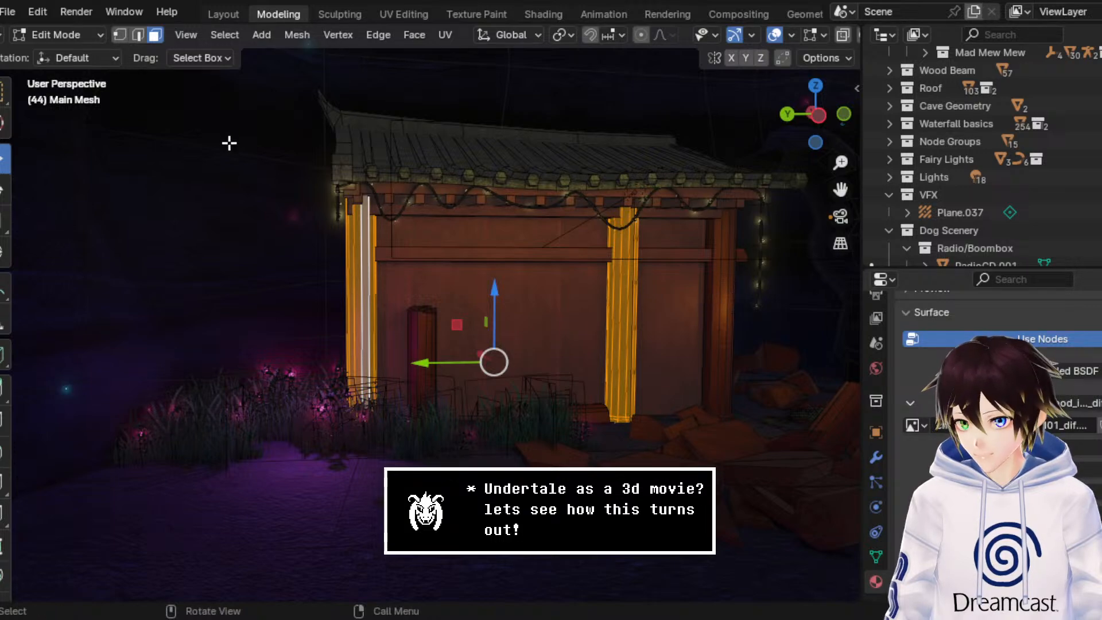
Step: Add faces of the two front pillars on the opposite wall and grow the selection over the full pillars
drag(840, 189, 408, 323)
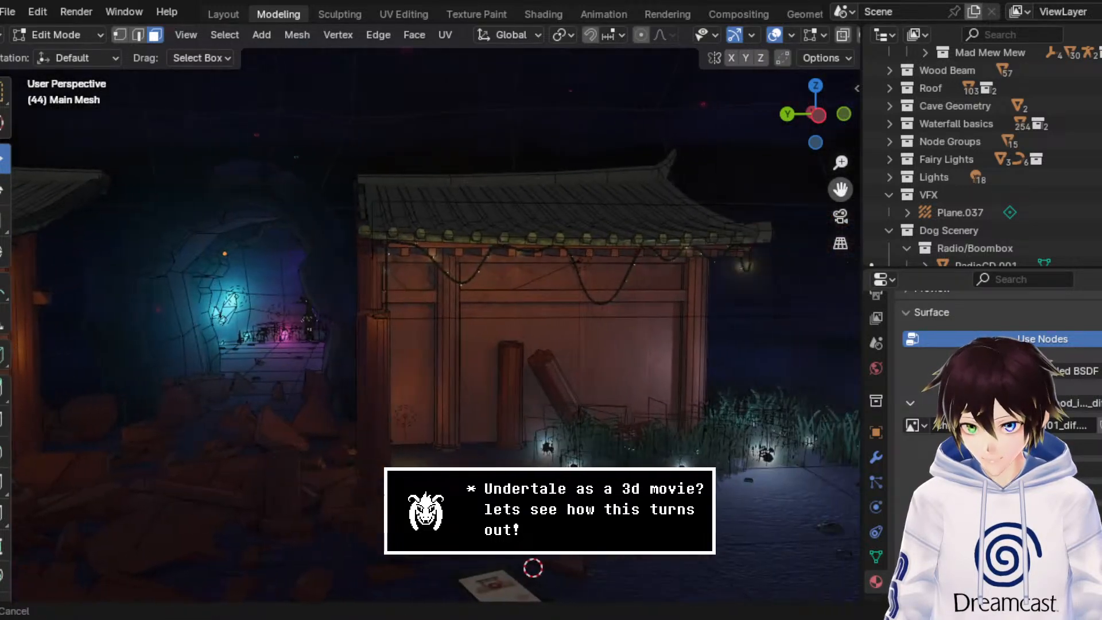
shift+click(459, 310)
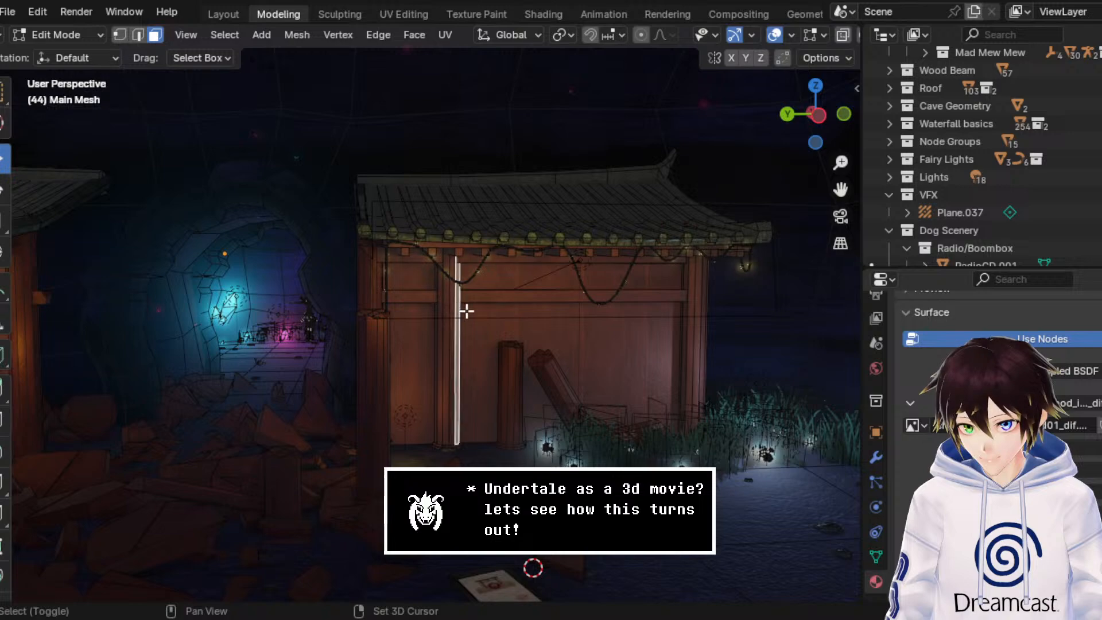
middle_drag(536, 329, 507, 330)
shift+click(426, 344)
middle_drag(397, 346, 446, 346)
key(ctrl+KP_Add)
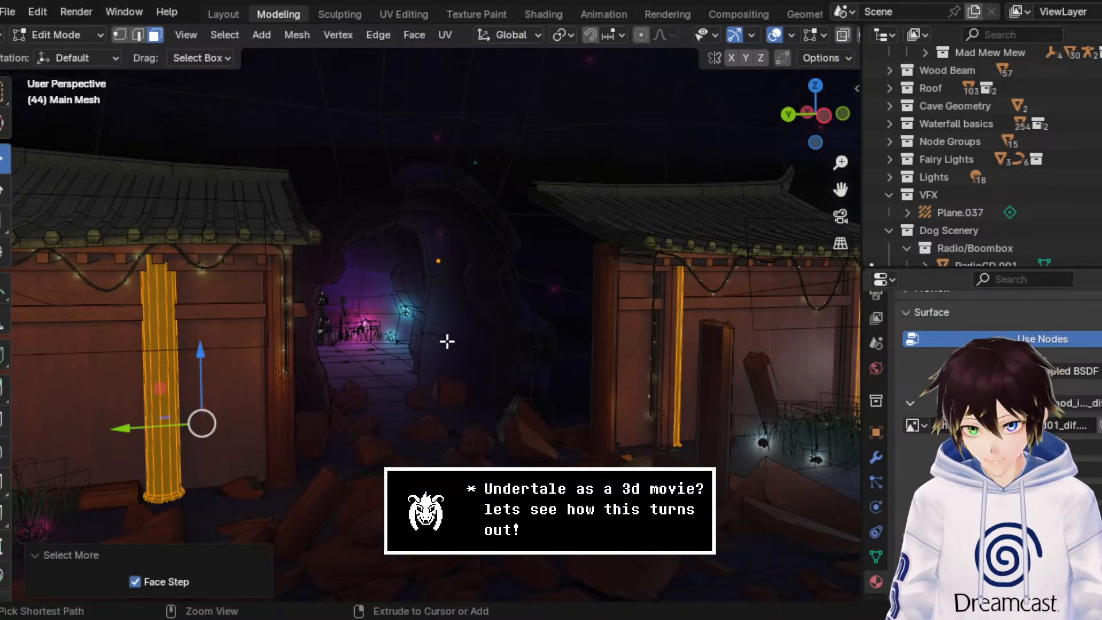
key(ctrl+KP_Add)
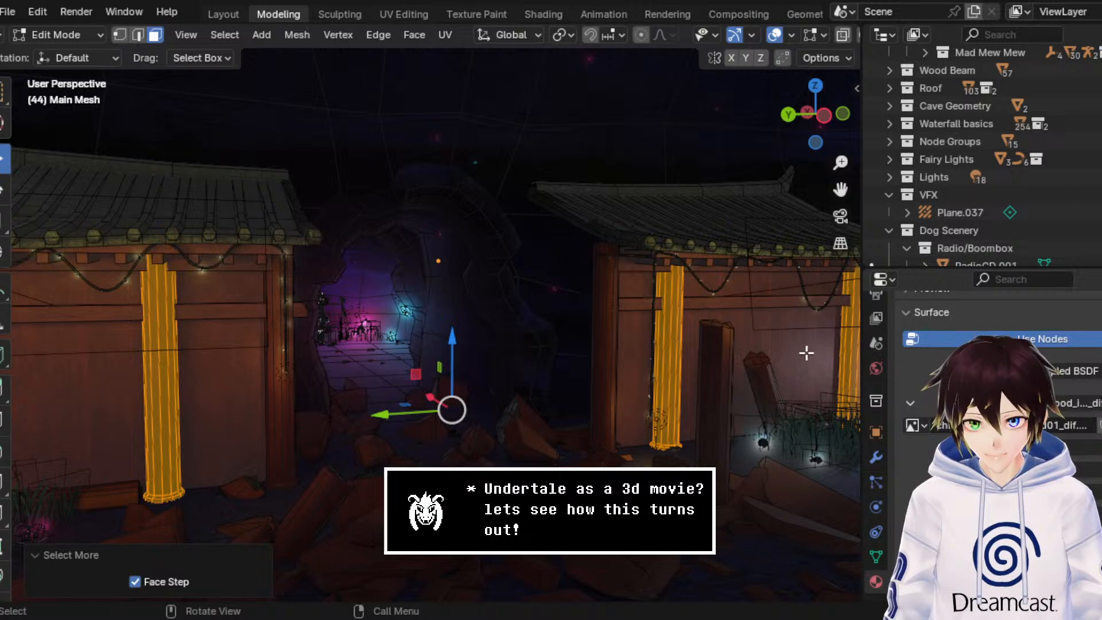
Step: Add two material slots to the wall mesh and fill them with Wood Shrine (Yellow) and Wood Shrine (Grey)
scroll(998, 401, up, 8)
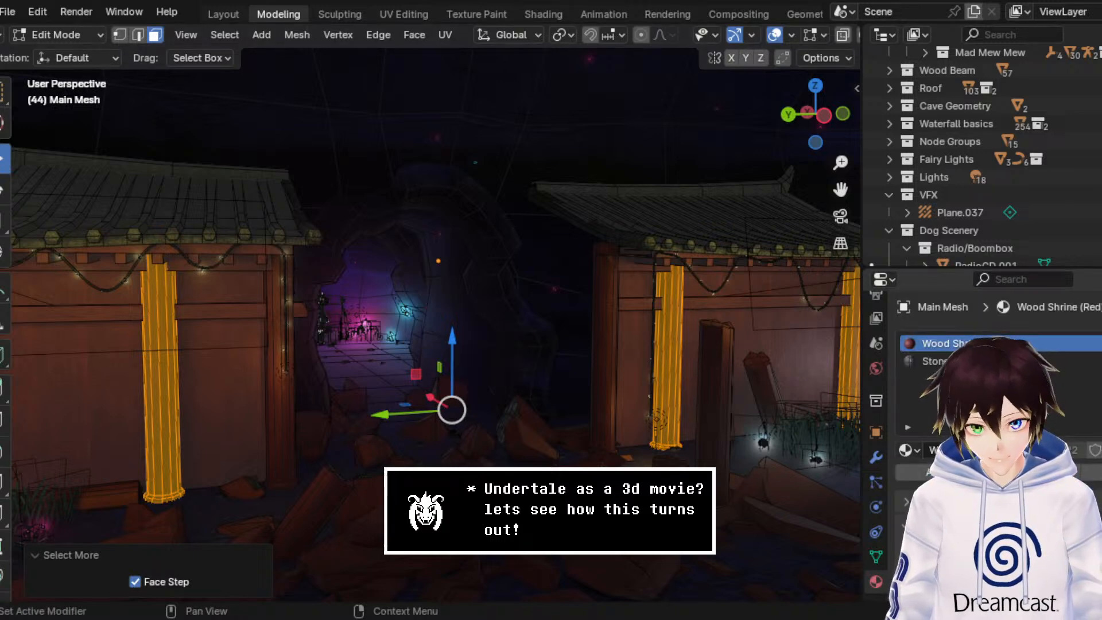
click(1101, 344)
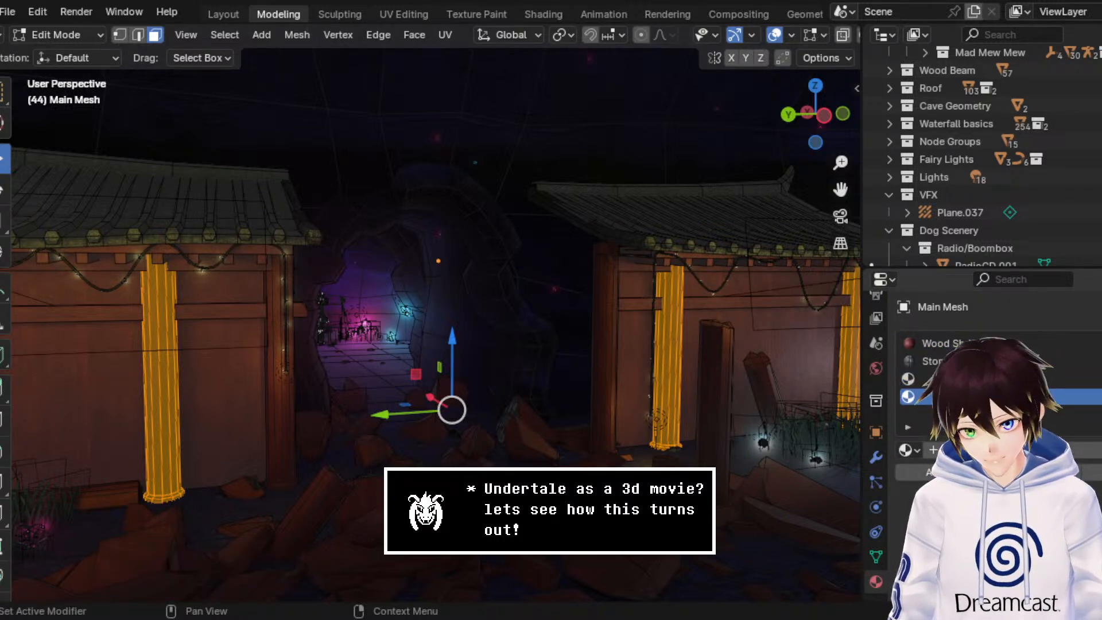
click(905, 449)
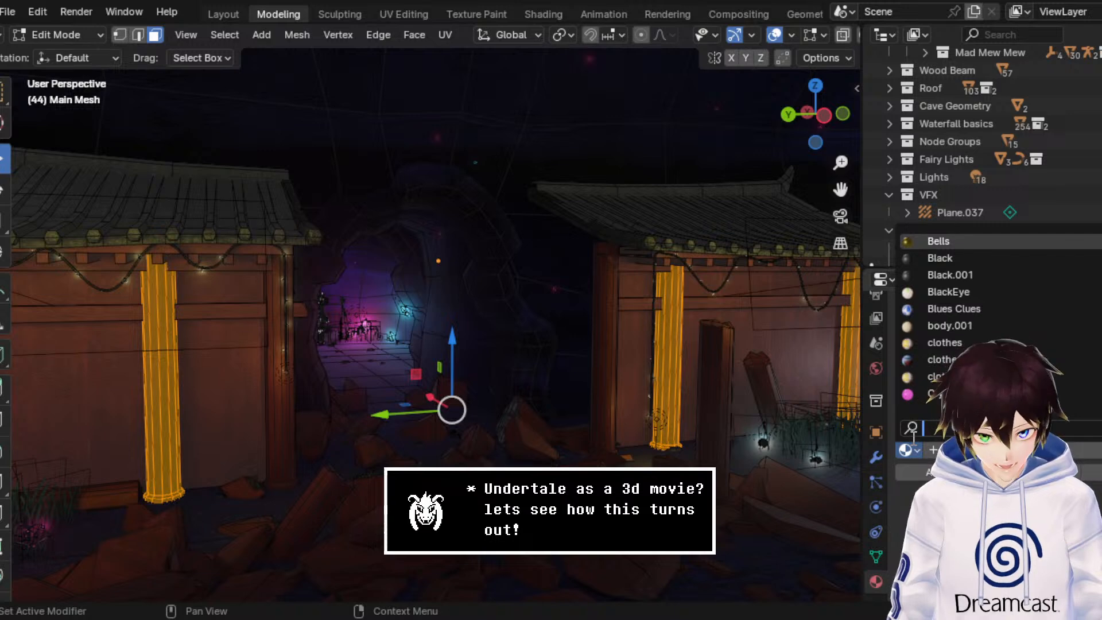
text(shrine)
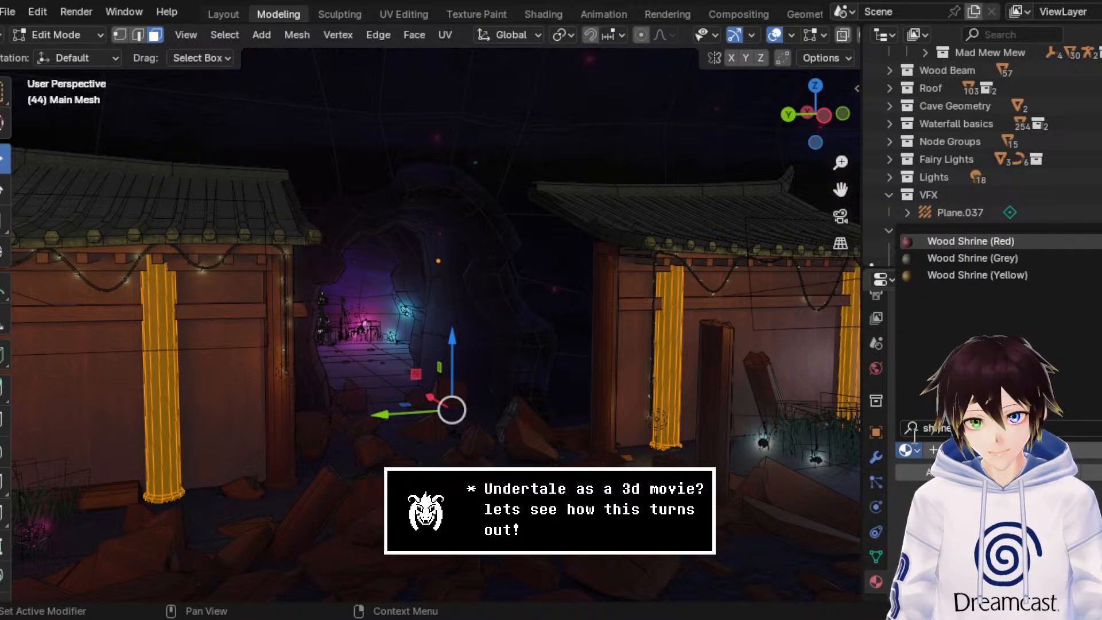
key(Down)
key(Return)
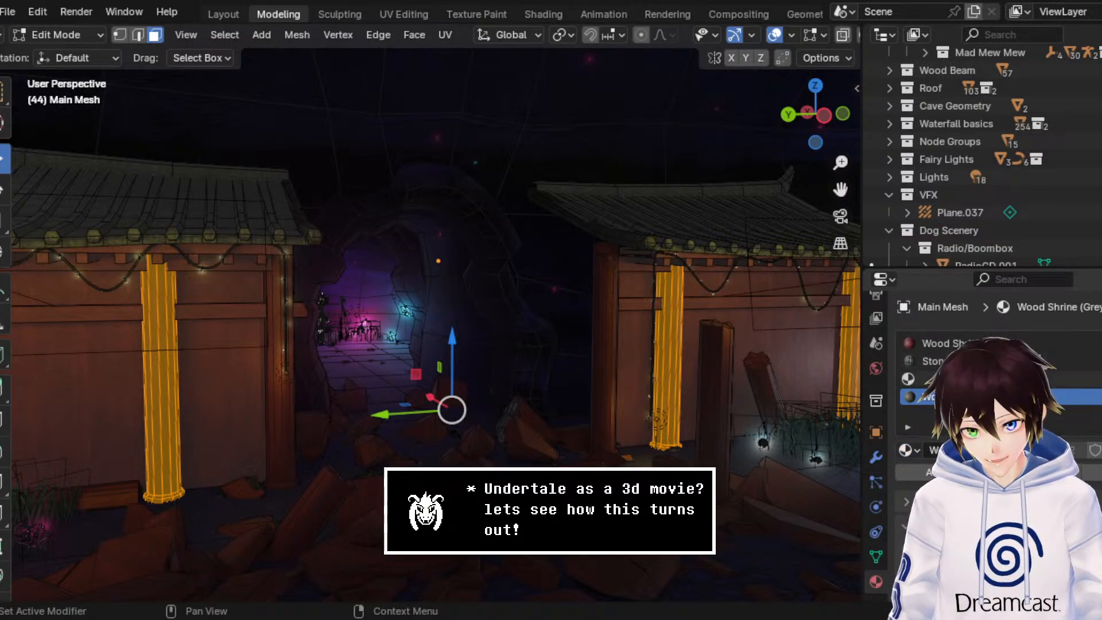
click(906, 449)
text(shrine)
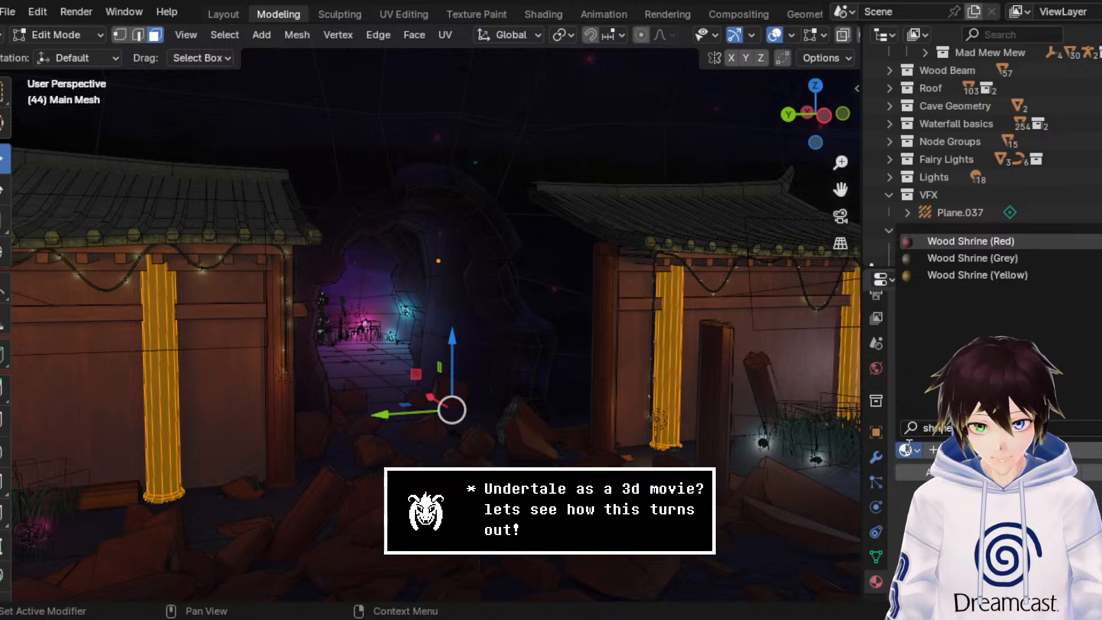
click(977, 275)
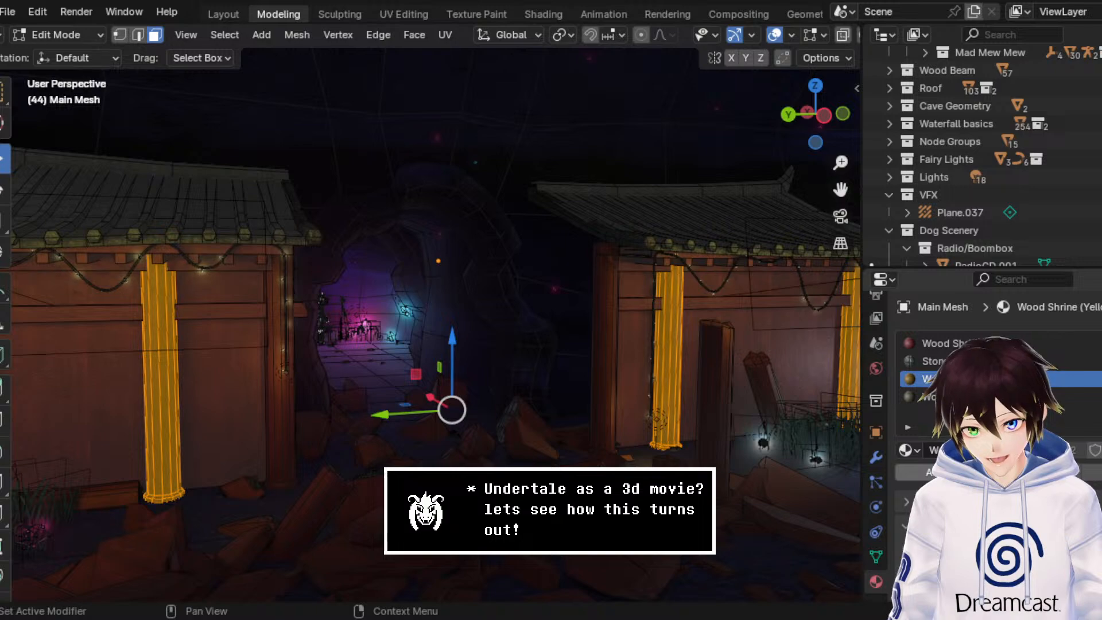
Step: Reselect the four front pillars of both wall segments with box selections through the mesh in wireframe shading
drag(839, 189, 961, 175)
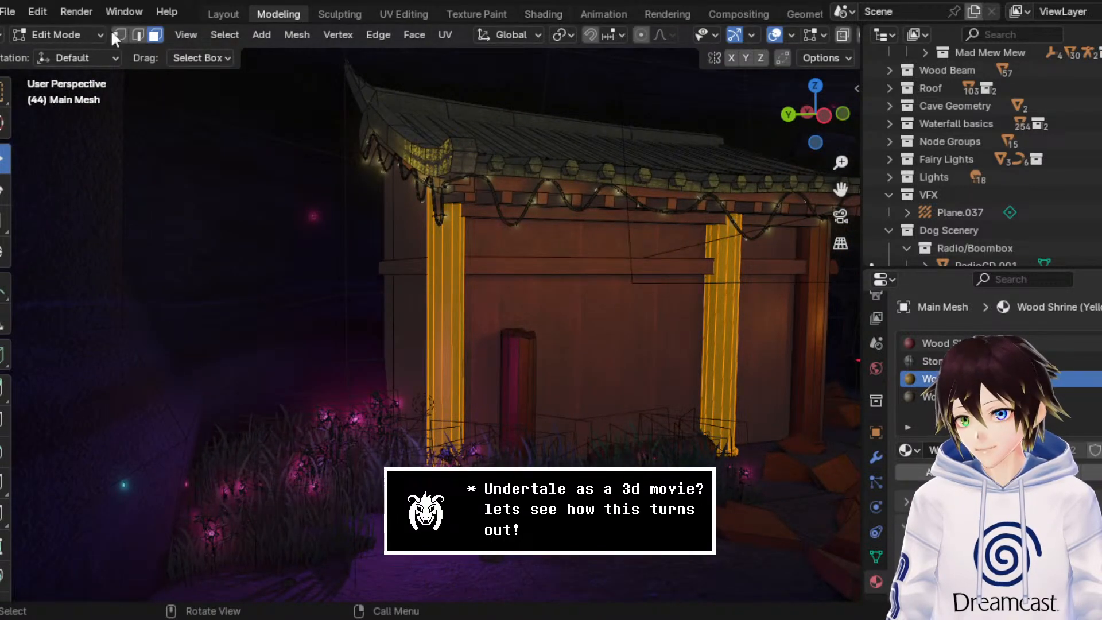
scroll(619, 29, down, 3)
click(778, 34)
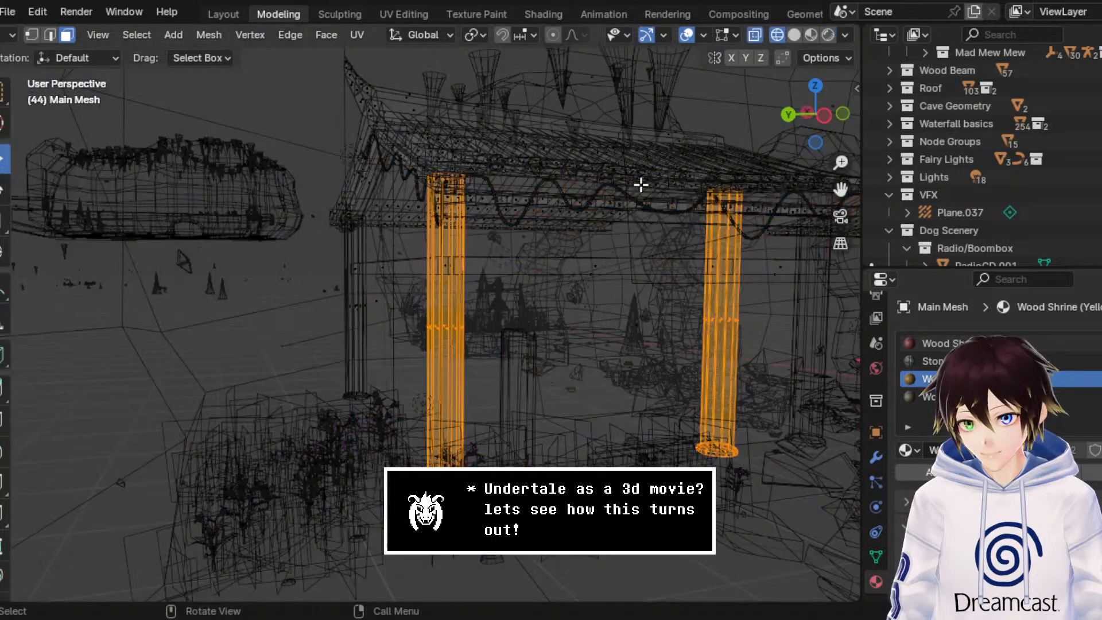
drag(497, 352, 401, 312)
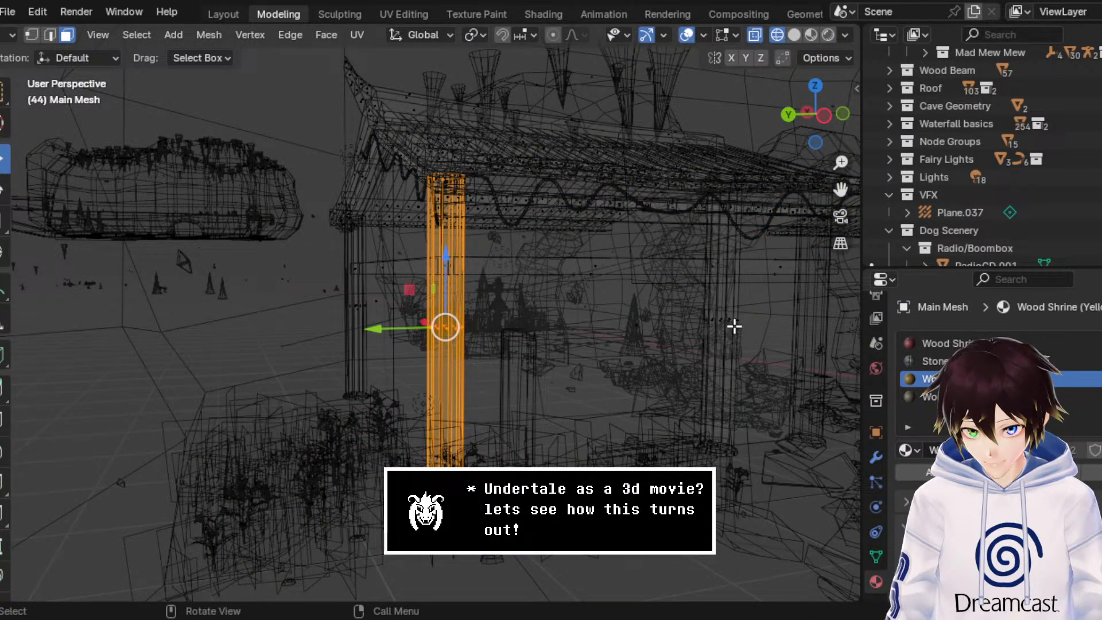
shift+drag(750, 329, 681, 314)
drag(839, 190, 270, 216)
drag(512, 375, 420, 330)
shift+drag(682, 351, 623, 319)
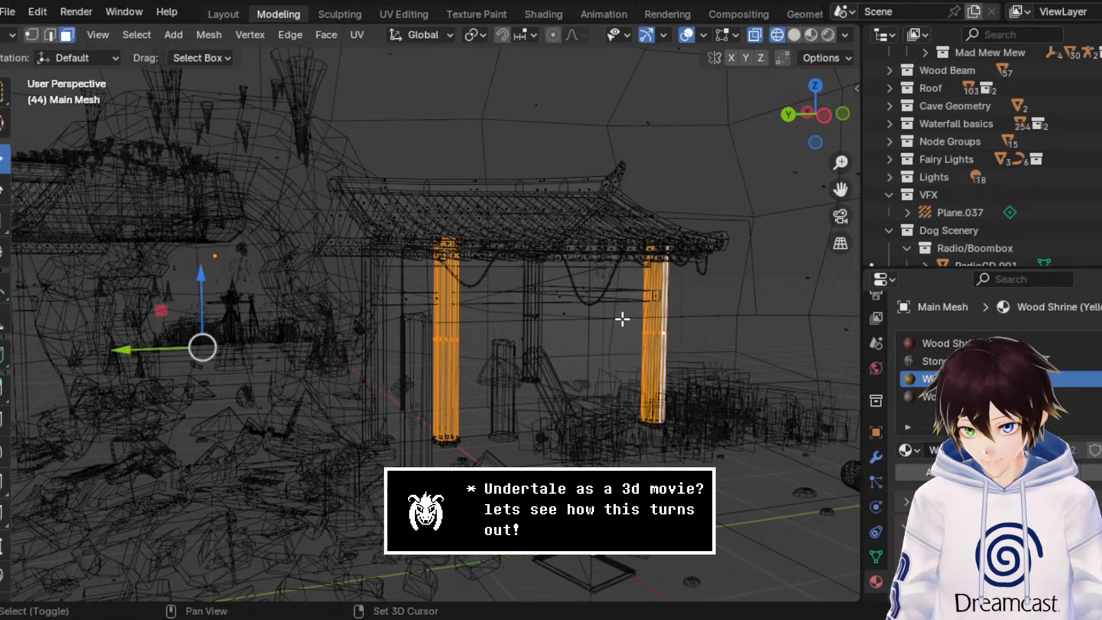
Step: Assign Wood Shrine (Grey) to the selected pillars and inspect both walls in object mode with rendered shading and overlays hidden
click(927, 397)
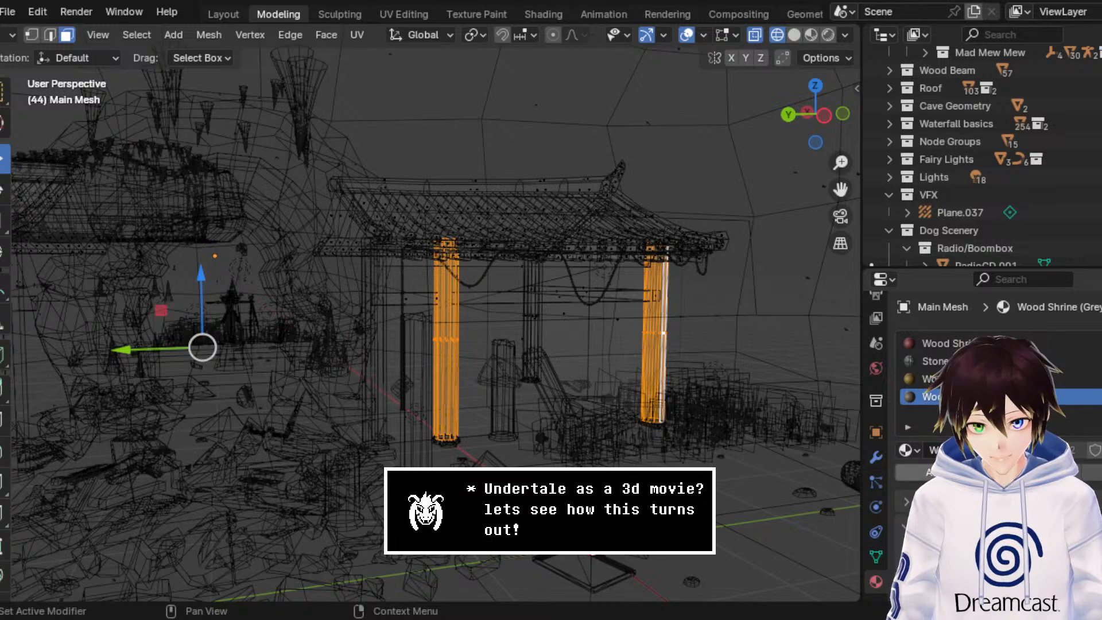
click(8, 36)
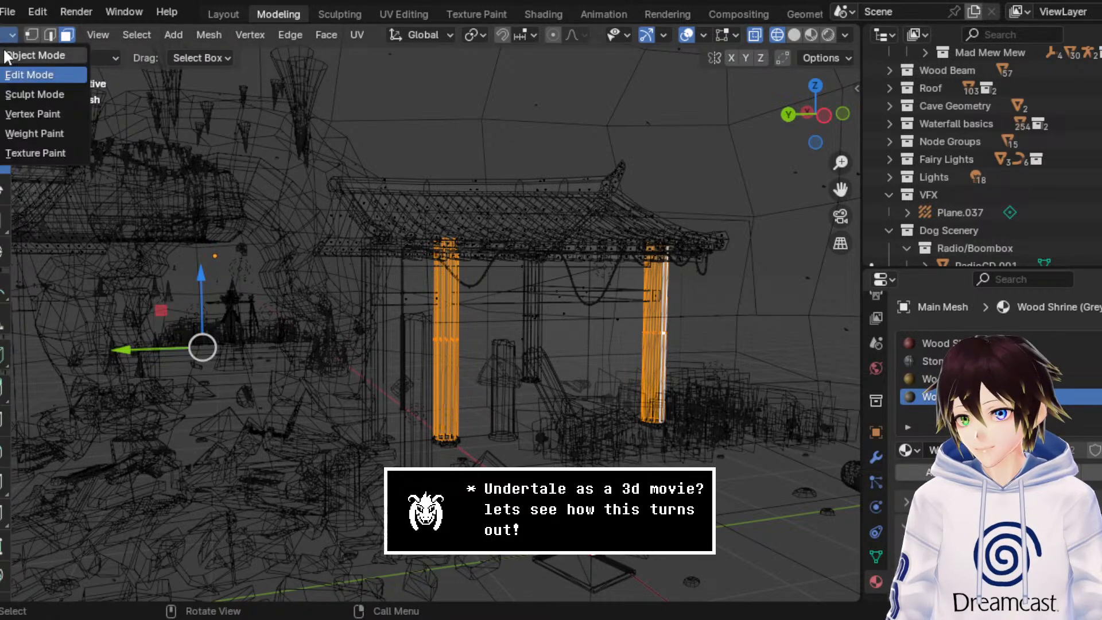
click(23, 76)
click(810, 35)
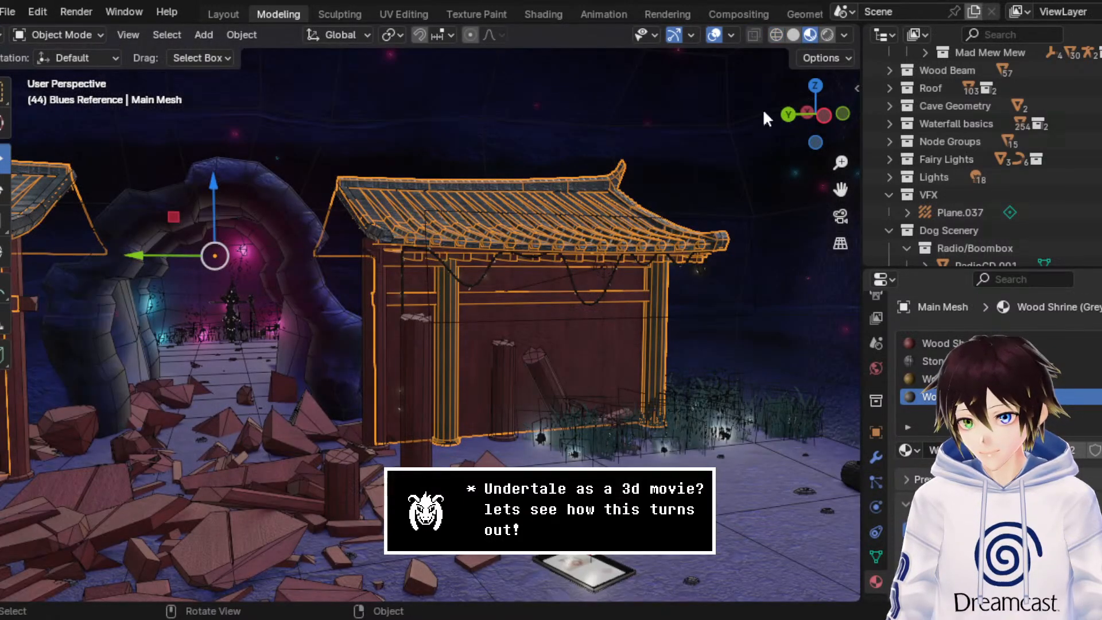
click(715, 34)
click(827, 35)
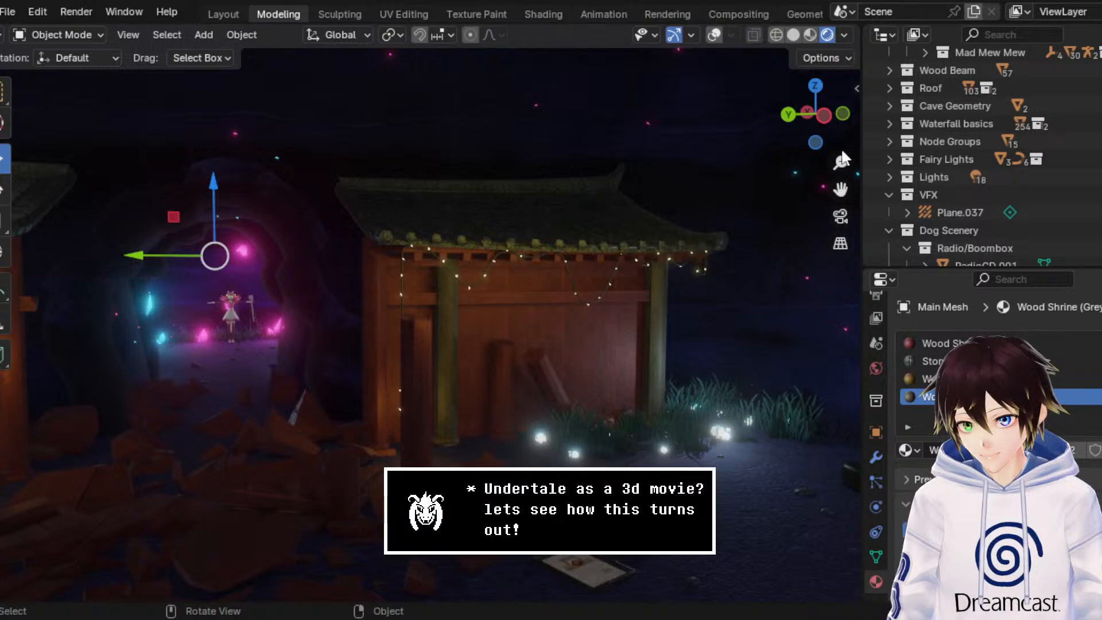
drag(841, 191, 639, 136)
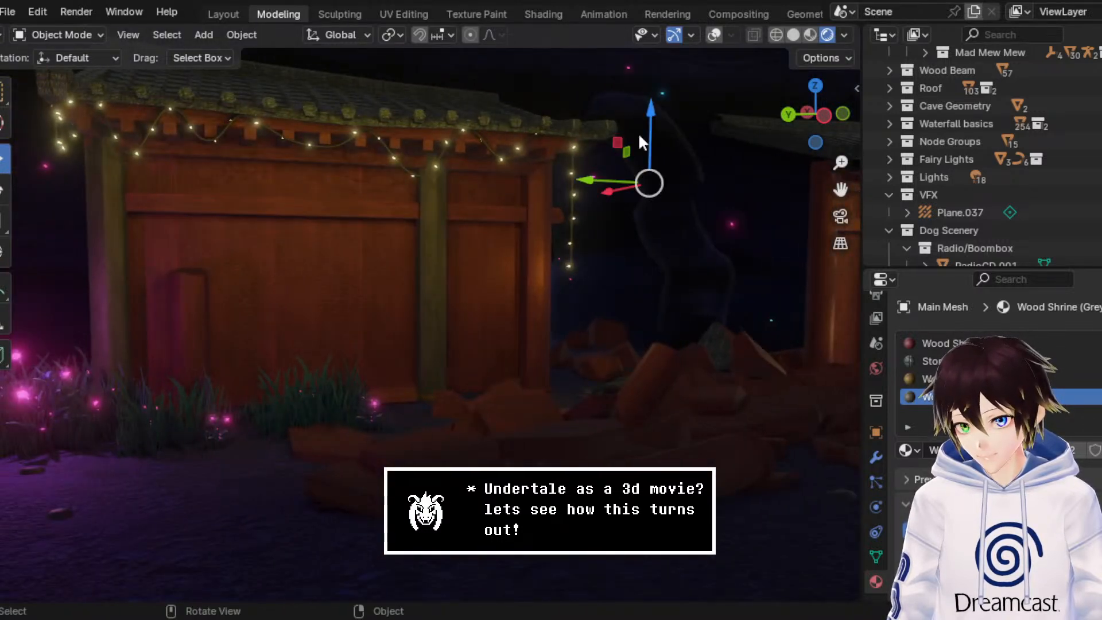
Step: Grow the pillar face selection in the wall mesh, shade those faces smooth, and review the wall in object mode with rendered shading
click(809, 36)
click(91, 32)
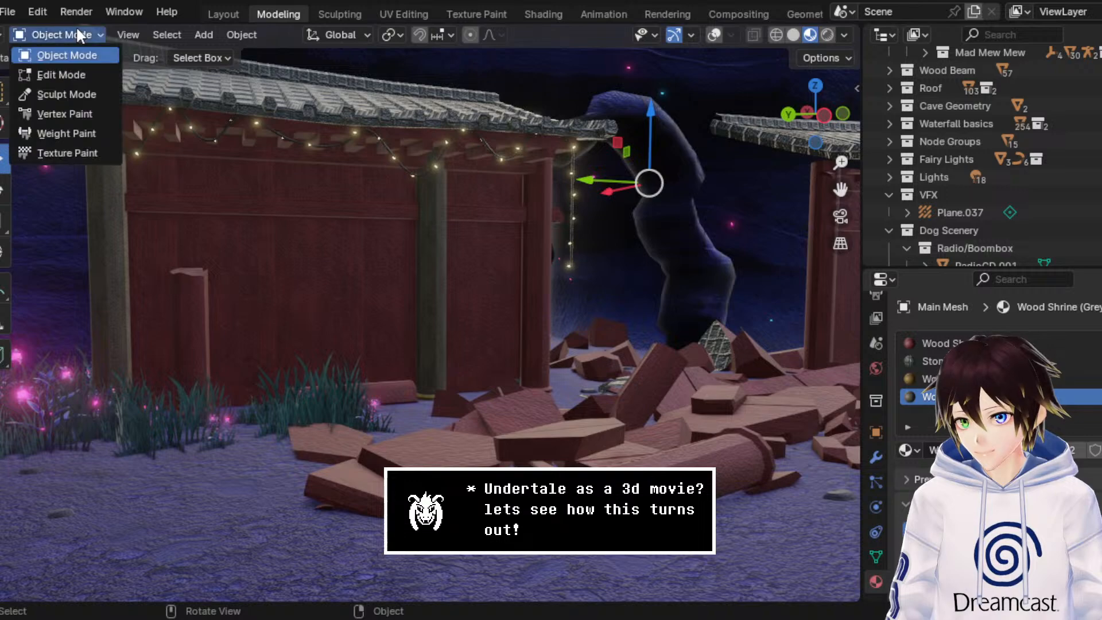
click(81, 68)
click(774, 34)
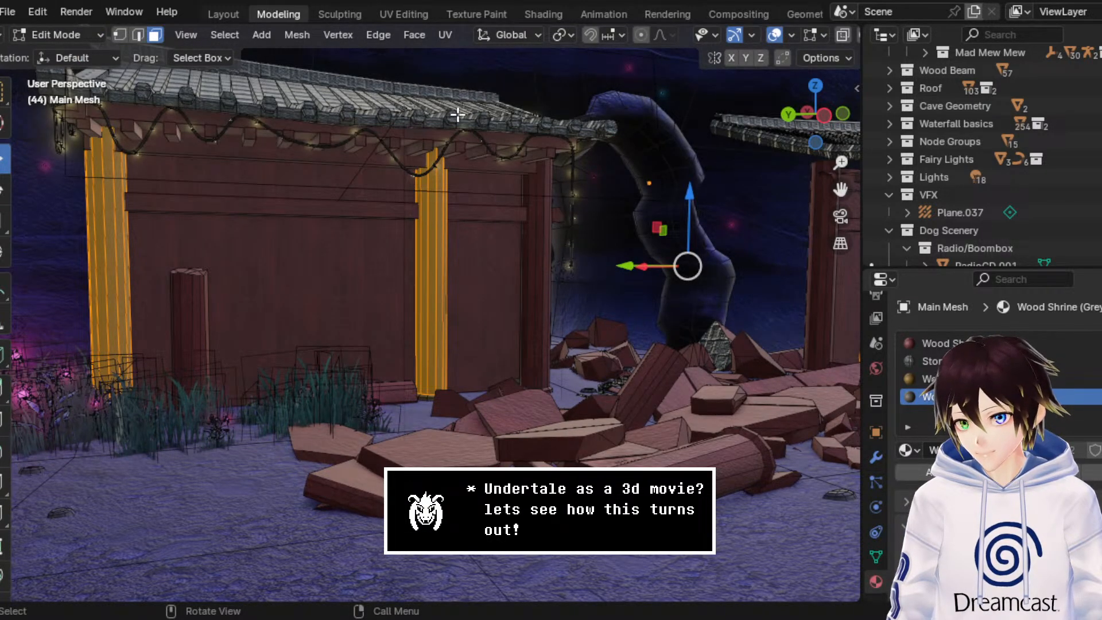
key(ctrl+KP_Add)
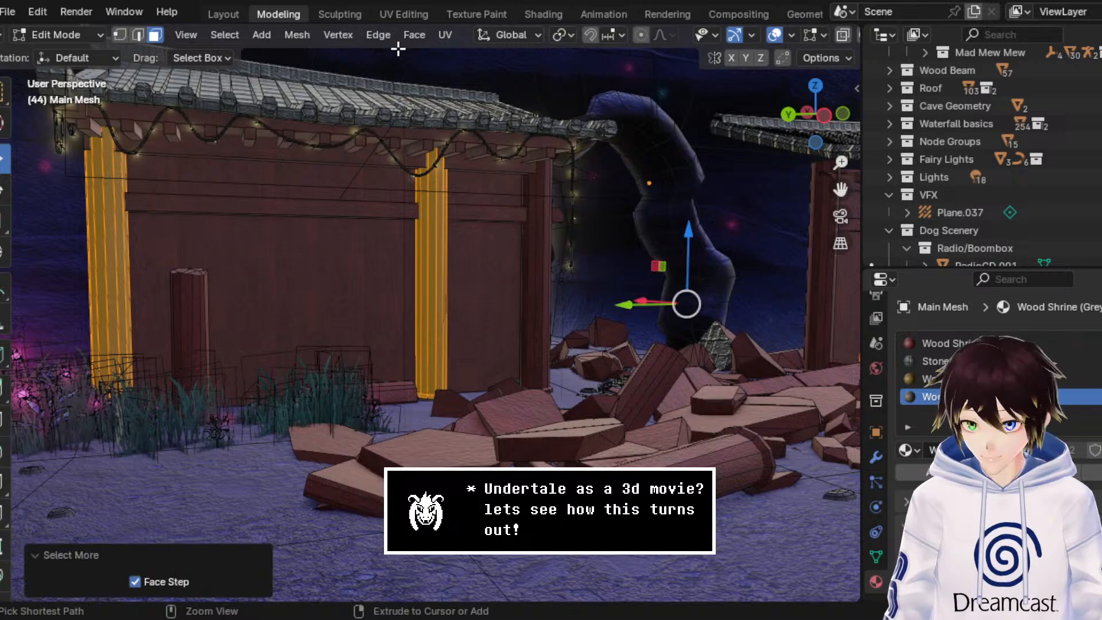
click(409, 36)
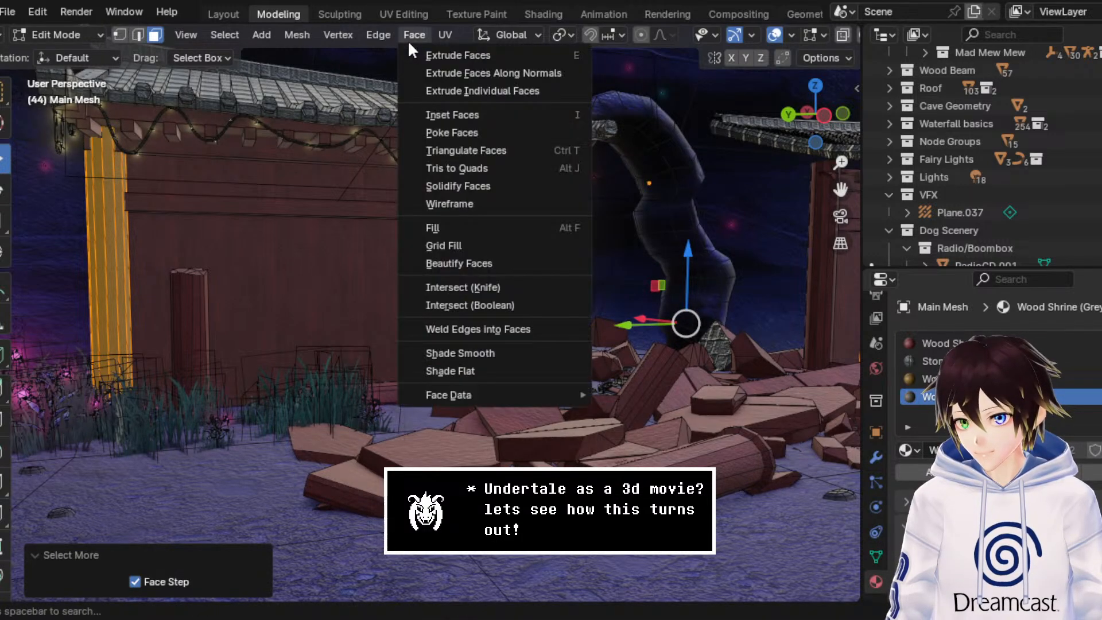
click(457, 350)
click(96, 57)
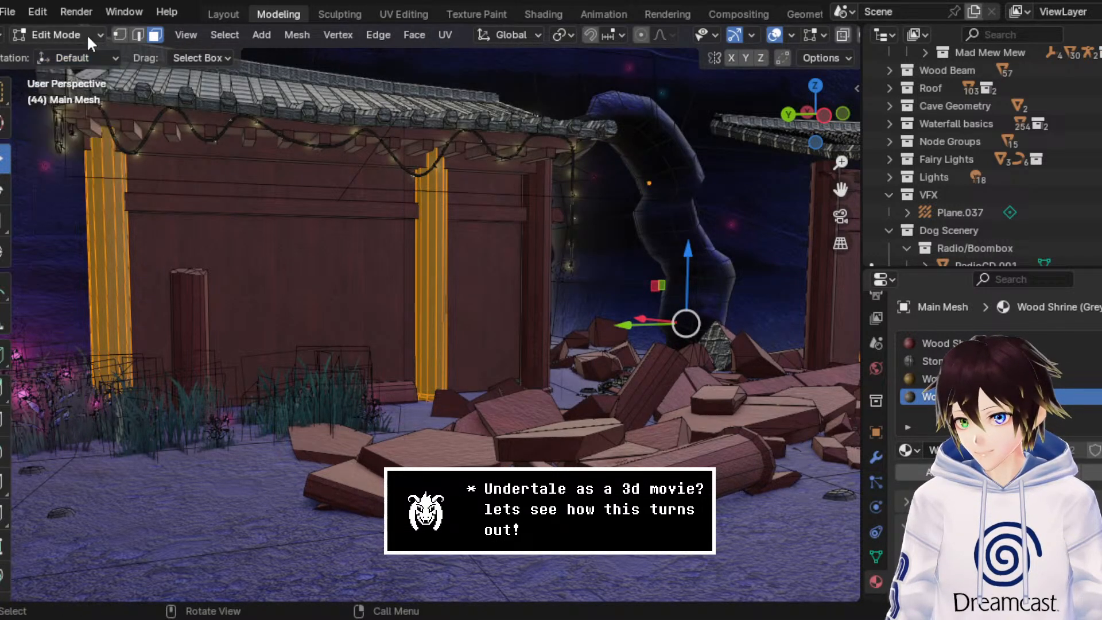
click(87, 34)
click(85, 52)
key(shift+alt+z)
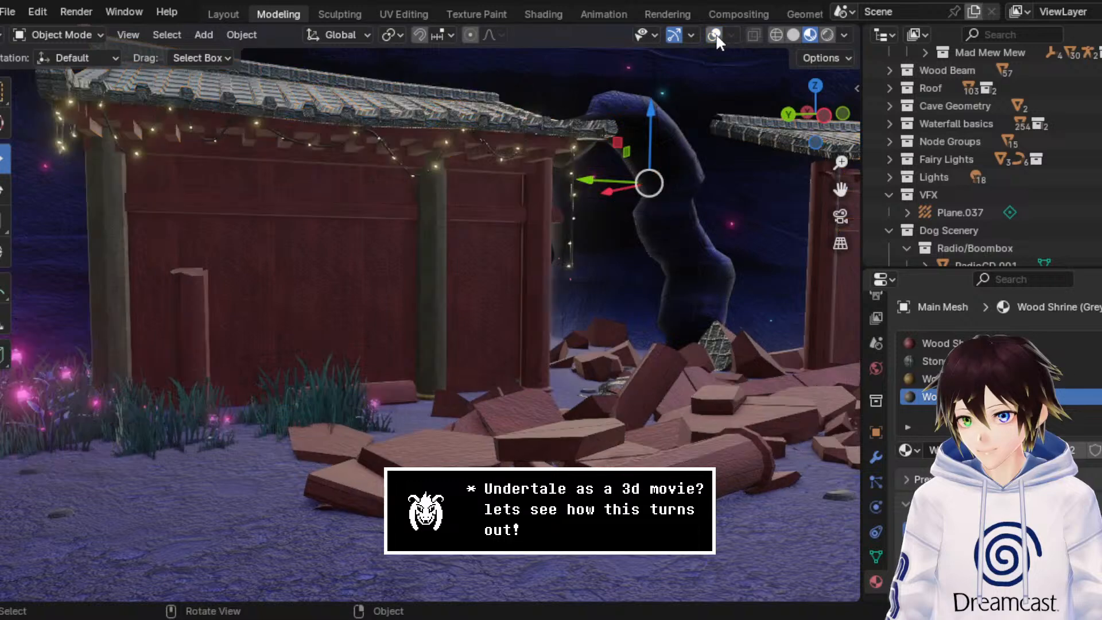
click(826, 35)
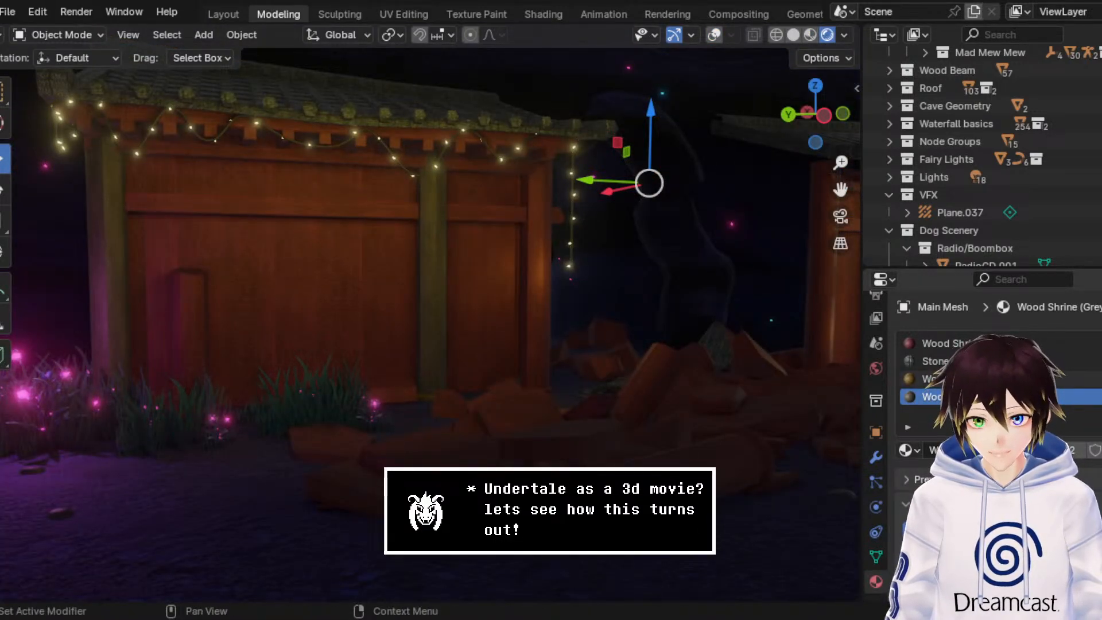
Step: Try a value of 1.000 for the grey shrine wood's Metallic setting and inspect the wall up close
scroll(987, 401, down, 10)
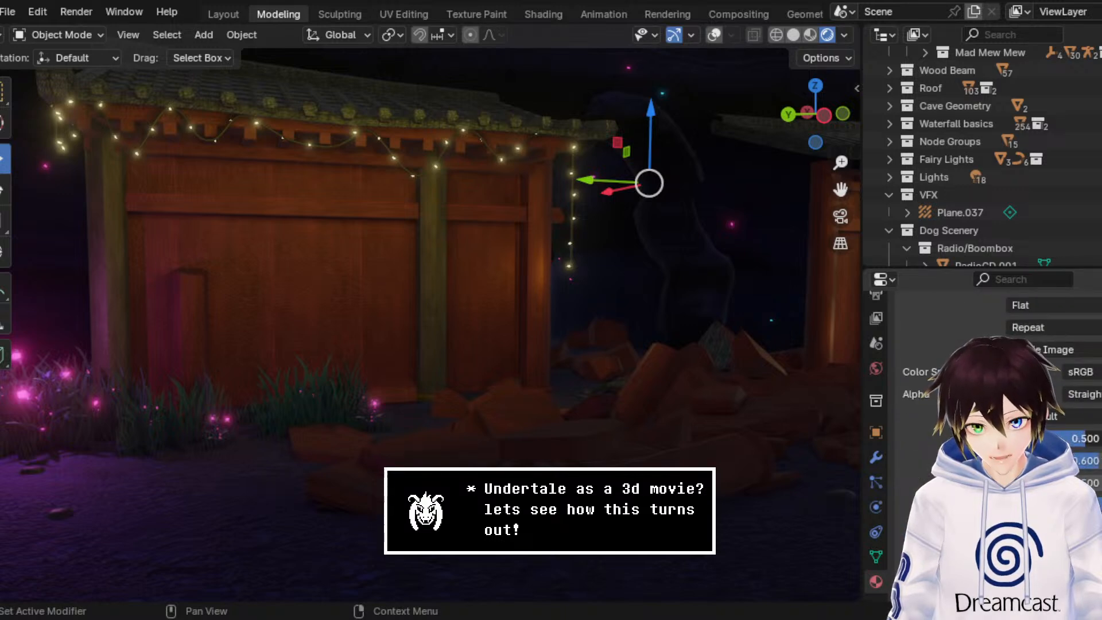
drag(1027, 438, 1100, 438)
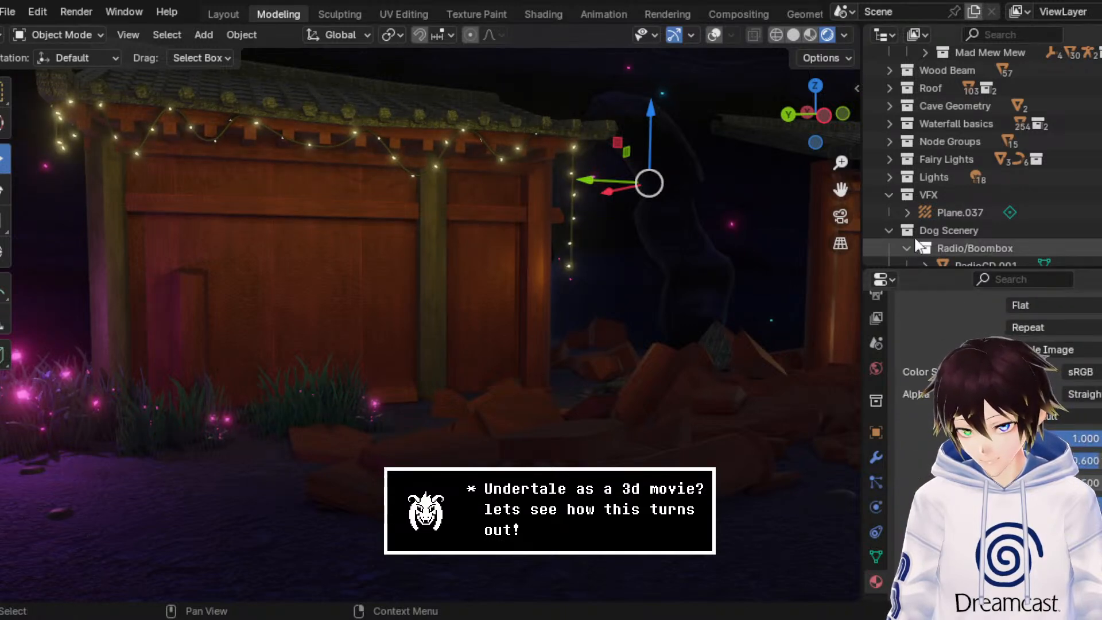
drag(841, 189, 841, 92)
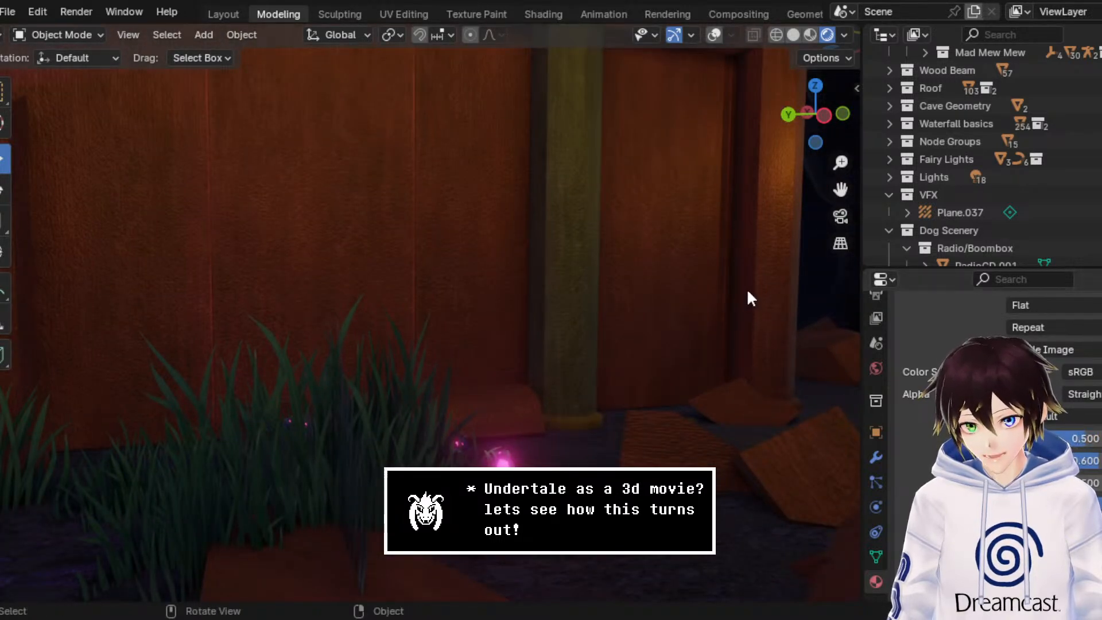
scroll(748, 292, down, 6)
scroll(750, 279, up, 2)
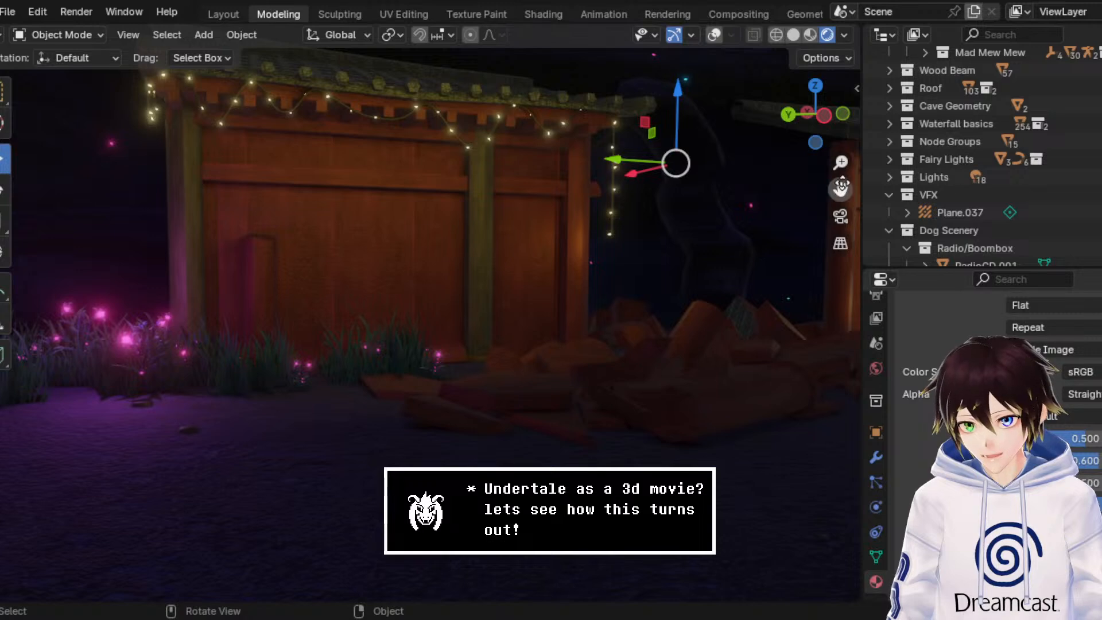
Step: Replace the short broken pillar's materials with Wood Shrine (Grey) in the first slot and Wood Shrine (Yellow) in the second
drag(840, 187, 892, 207)
click(335, 303)
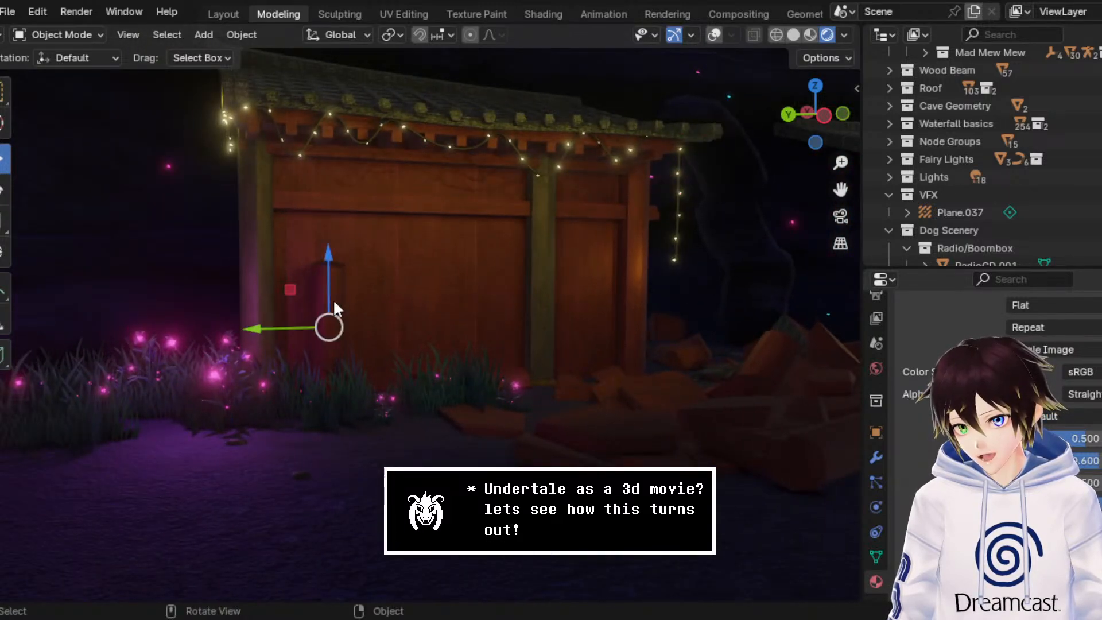
scroll(992, 424, up, 10)
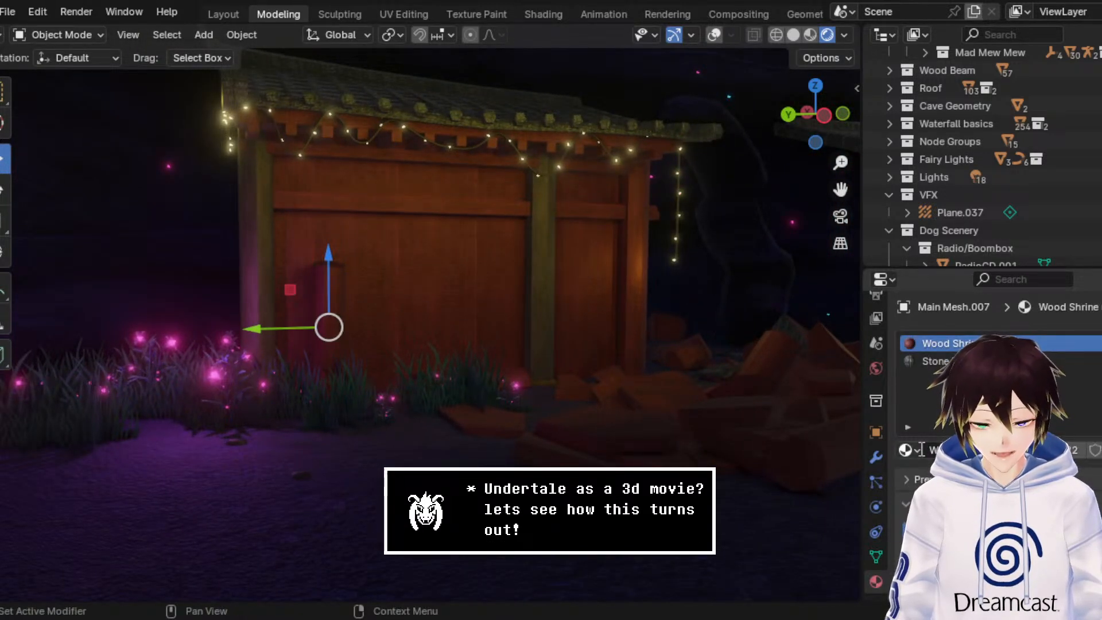
click(918, 450)
text(grey)
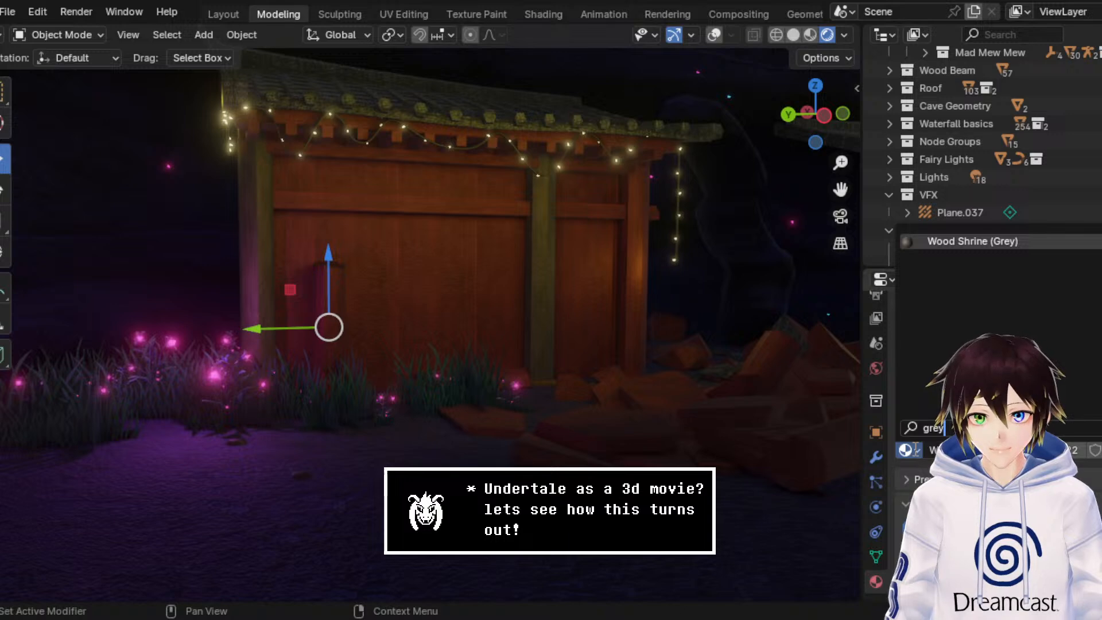
key(Return)
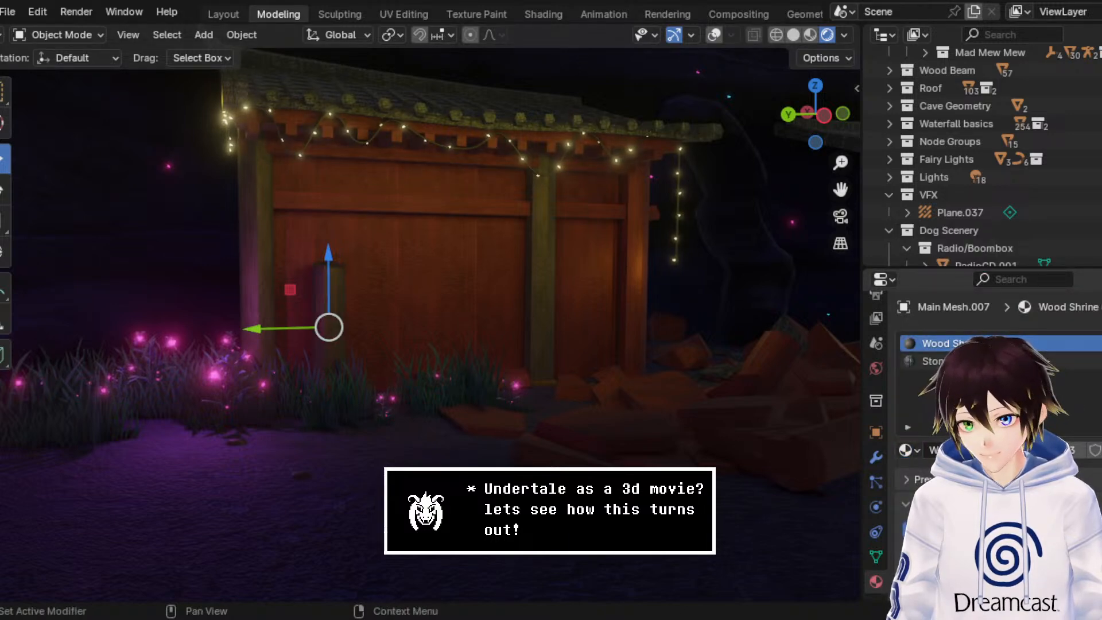
click(905, 449)
text(yell)
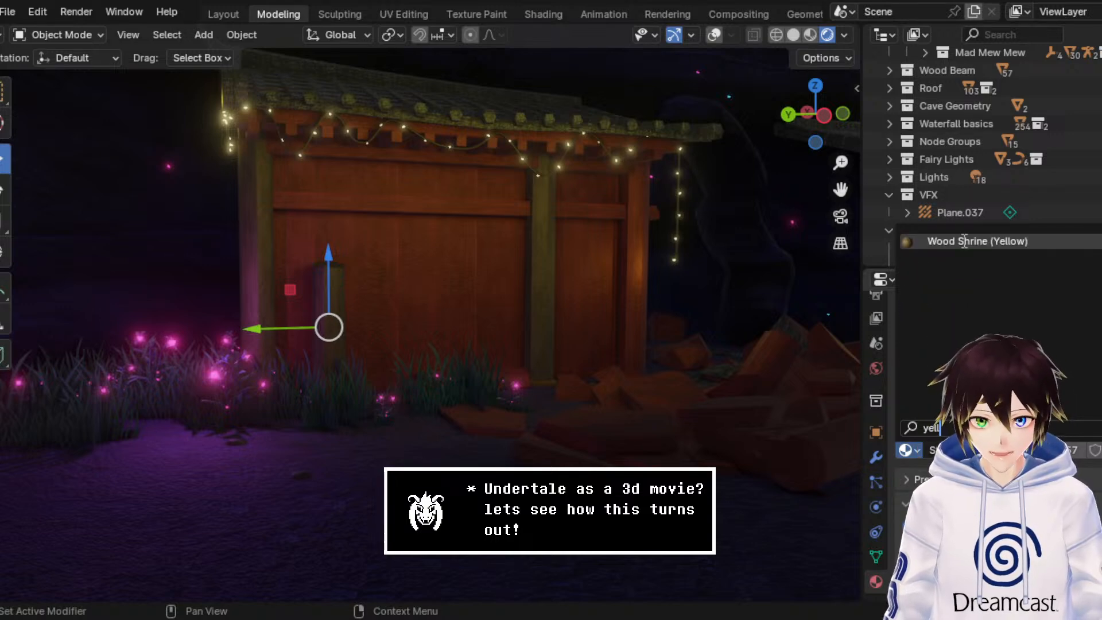
key(Return)
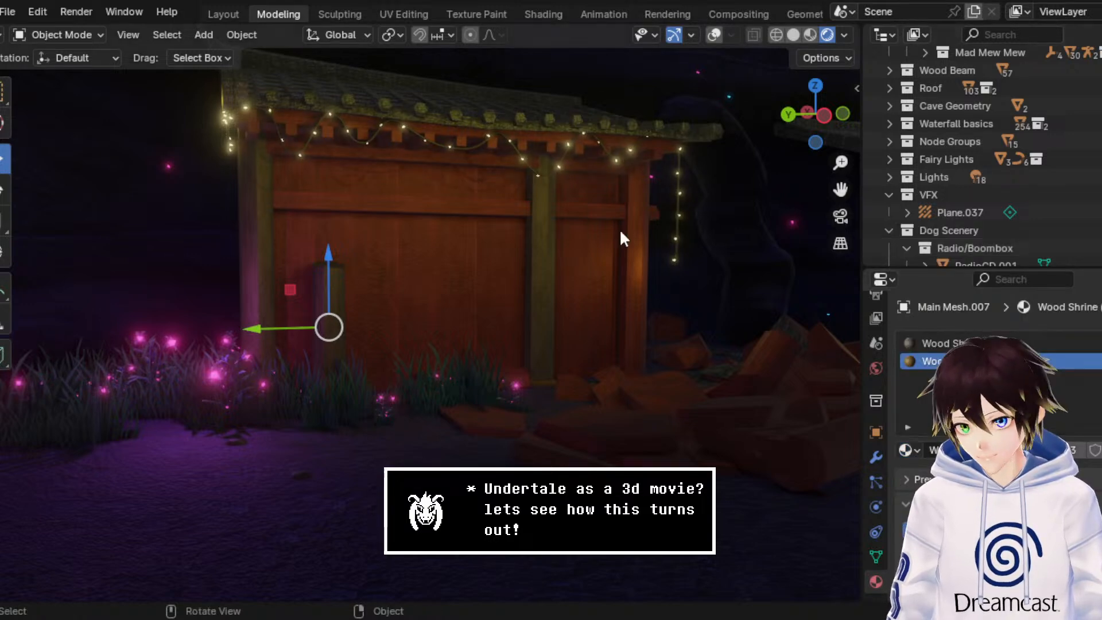
Step: Box-select the short broken pillar's base faces through the mesh in wireframe, then return to object mode with material preview shading
click(45, 39)
click(58, 71)
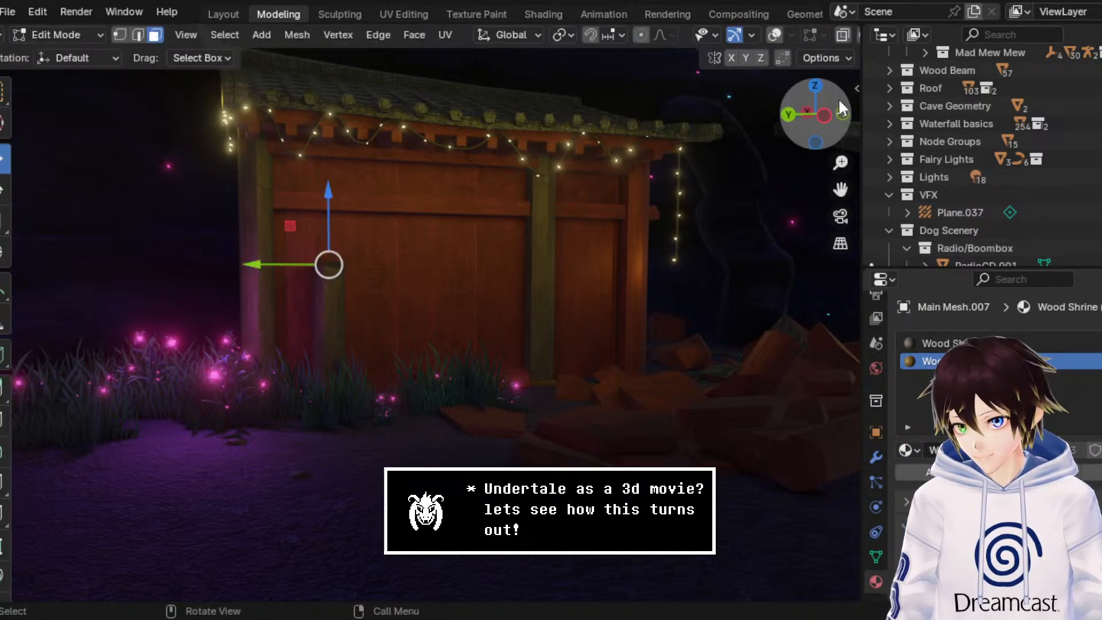
click(779, 36)
scroll(837, 40, down, 2)
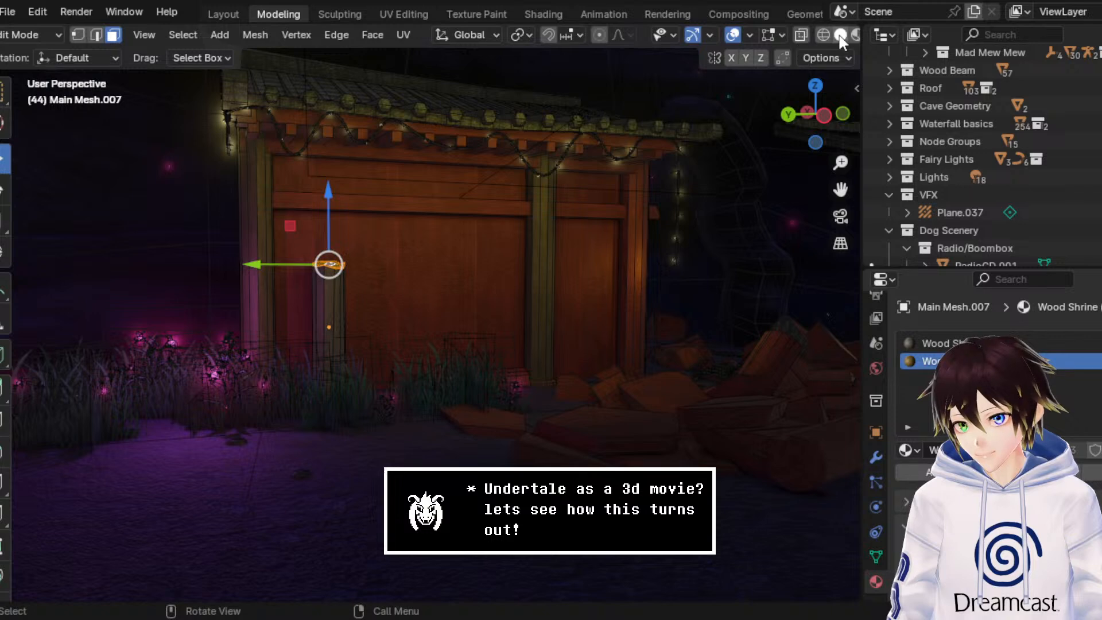
click(823, 35)
drag(405, 433, 264, 365)
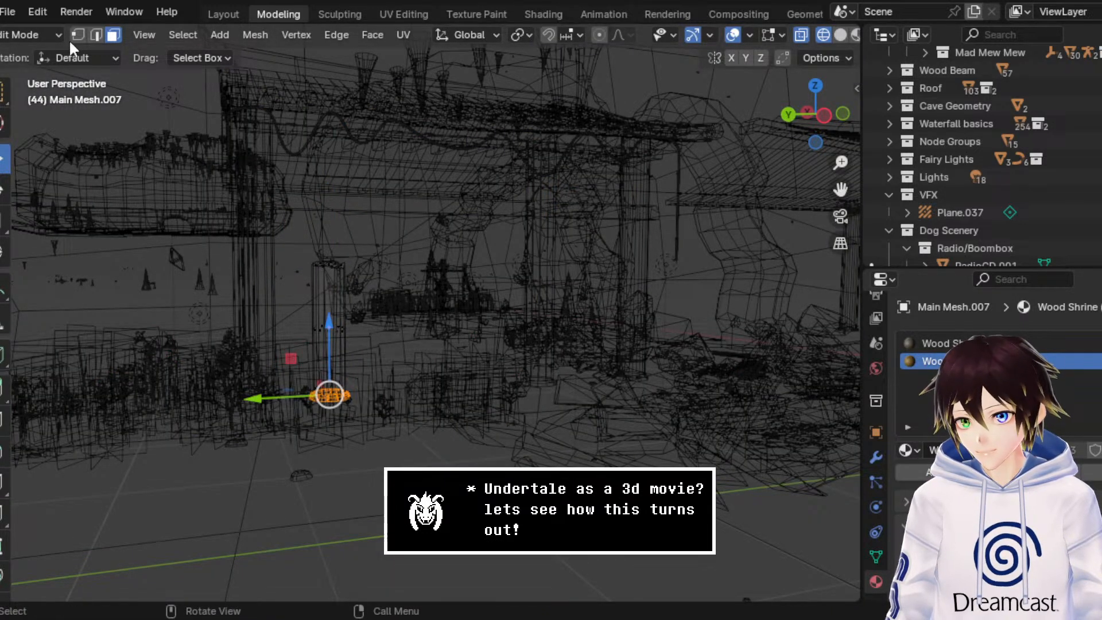
click(49, 35)
click(40, 55)
click(799, 34)
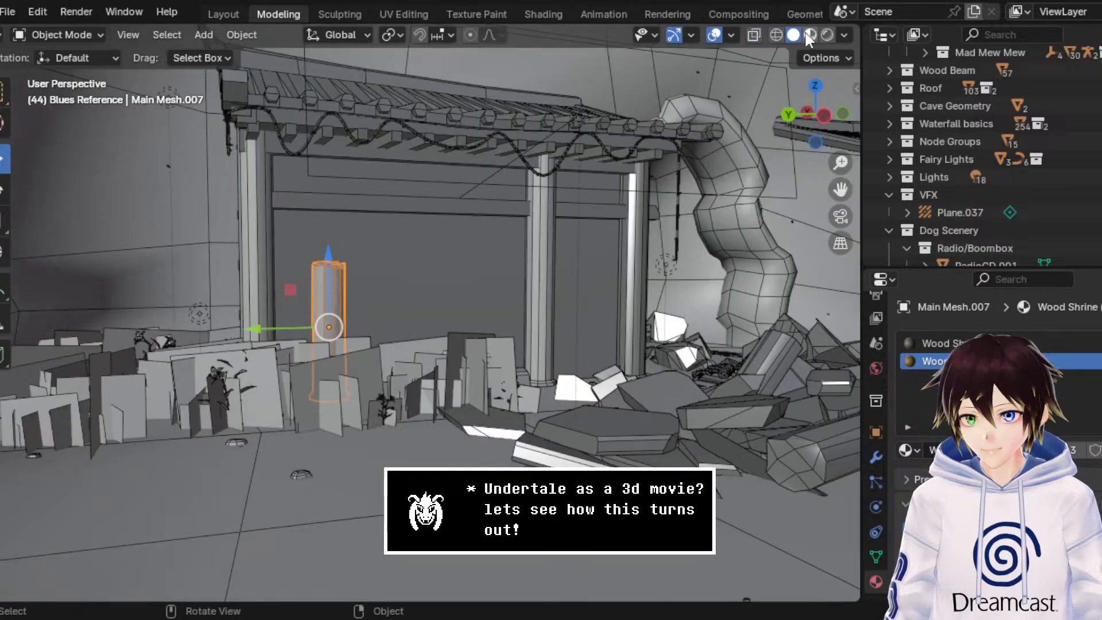
click(809, 36)
Step: Assign Wood Shrine (Grey) to the first material slot of the fallen pillar piece lying beside the wall
middle_drag(708, 138, 668, 165)
click(339, 398)
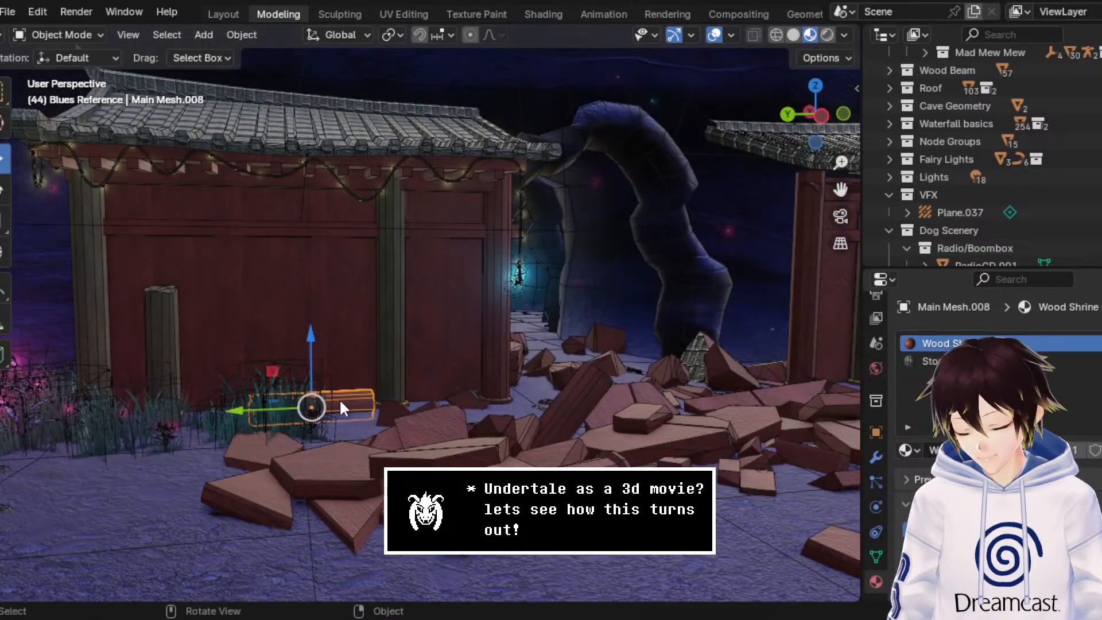
click(907, 450)
text(grey)
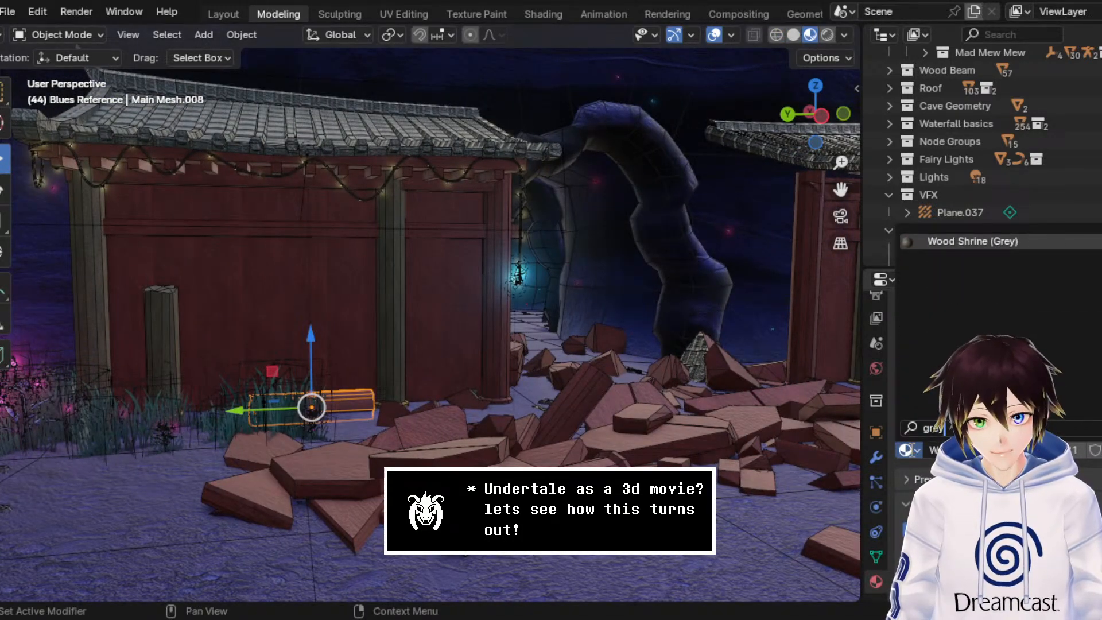
key(Return)
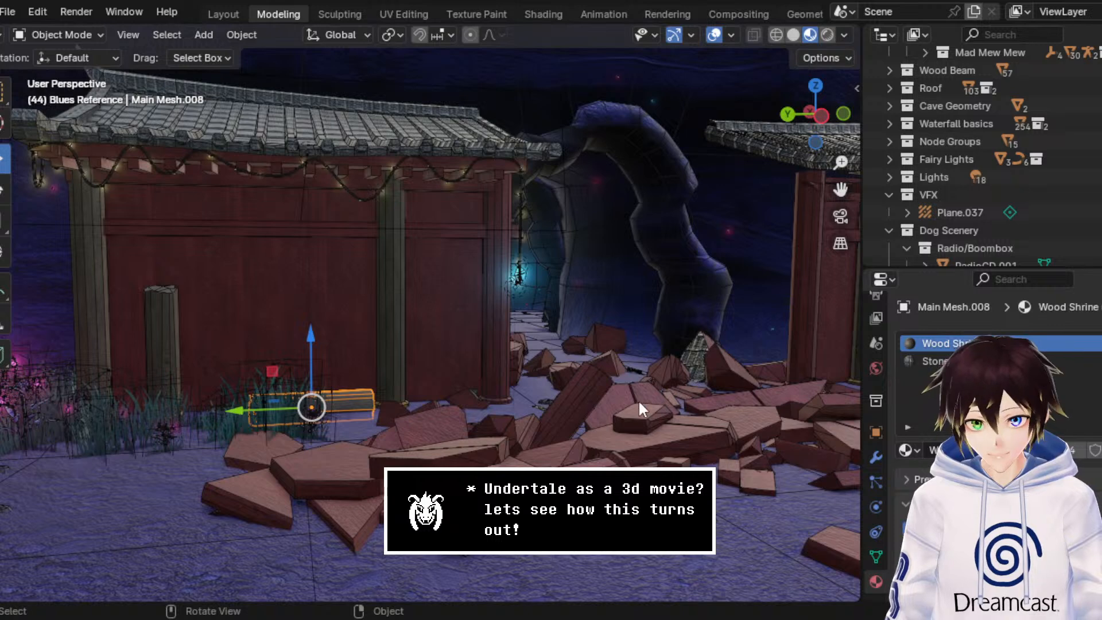
Step: Replace the materials of the fallen column in front of the rubble with Wood Shrine (Grey) and Wood Shrine (Yellow)
click(608, 456)
click(906, 449)
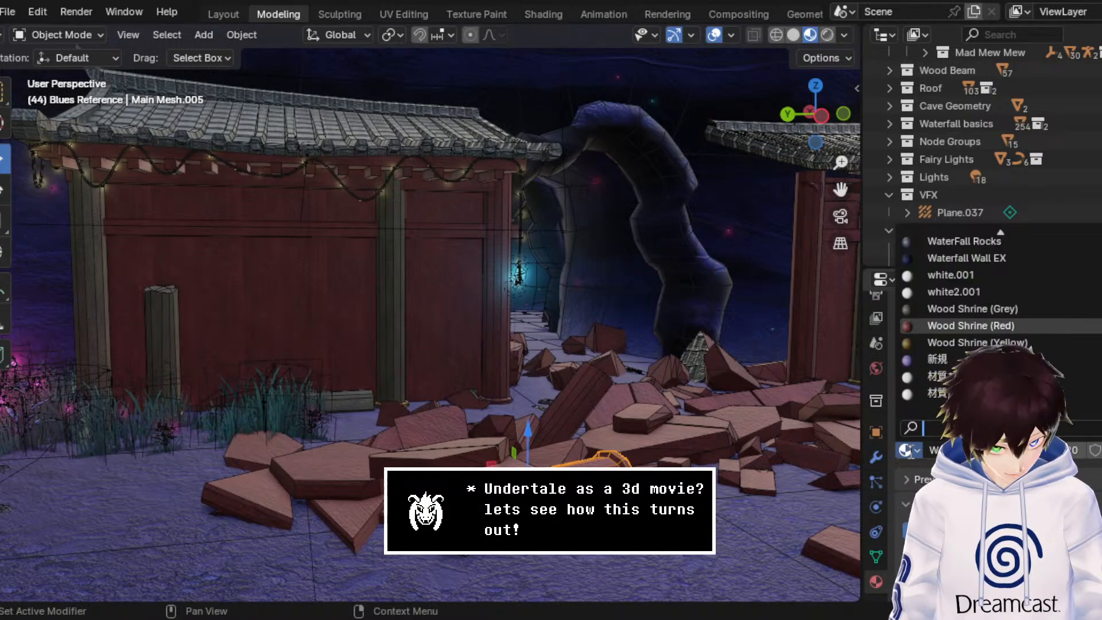
text(gre)
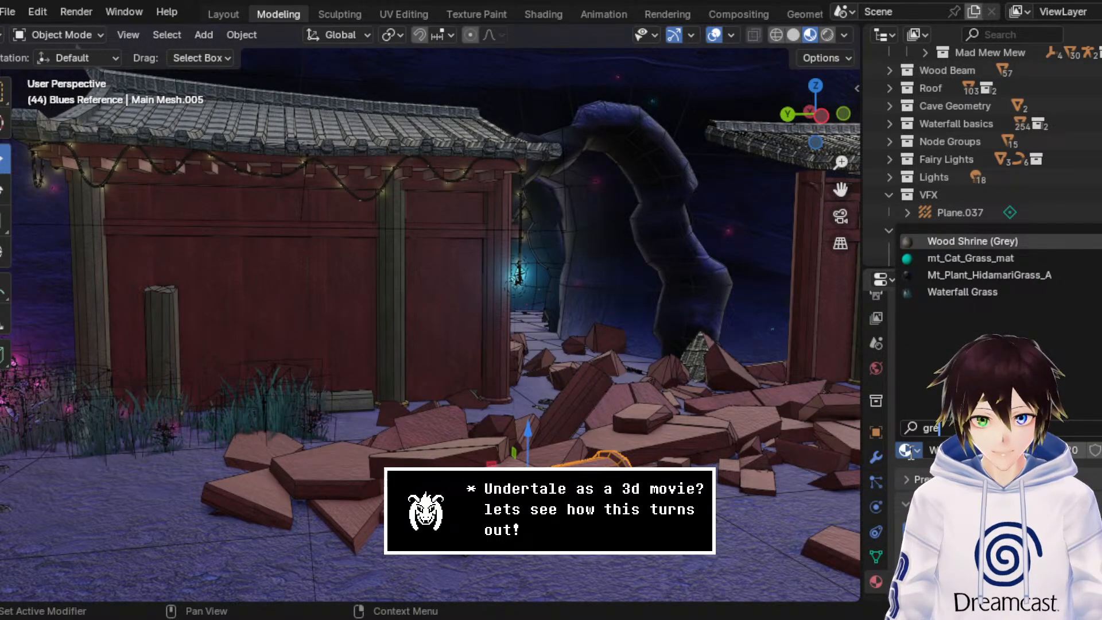
key(Return)
click(927, 363)
click(912, 451)
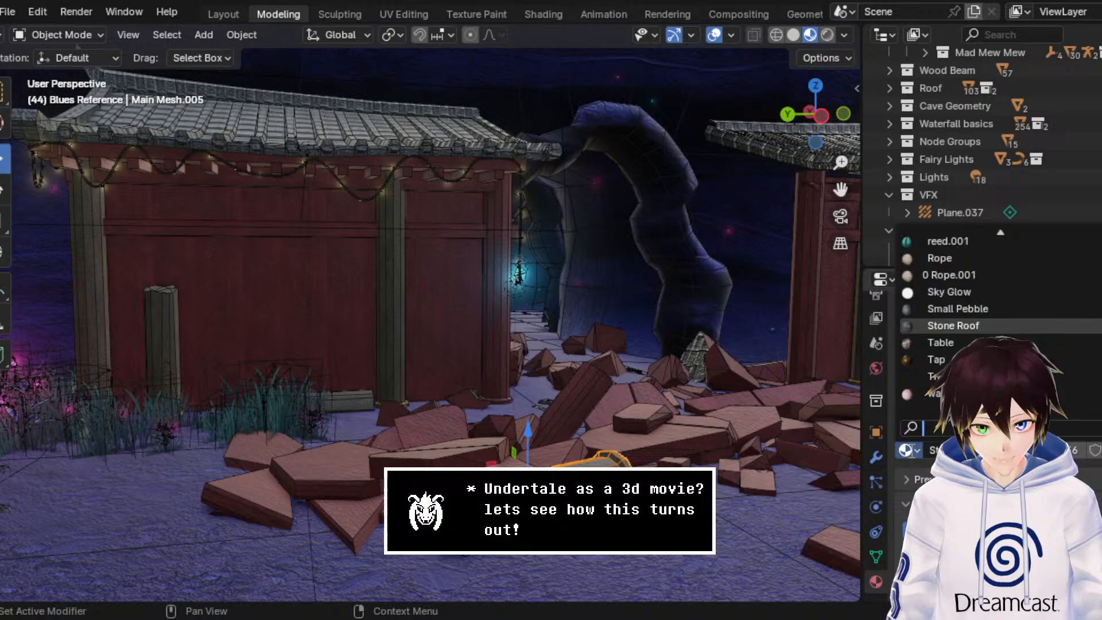
text(ye)
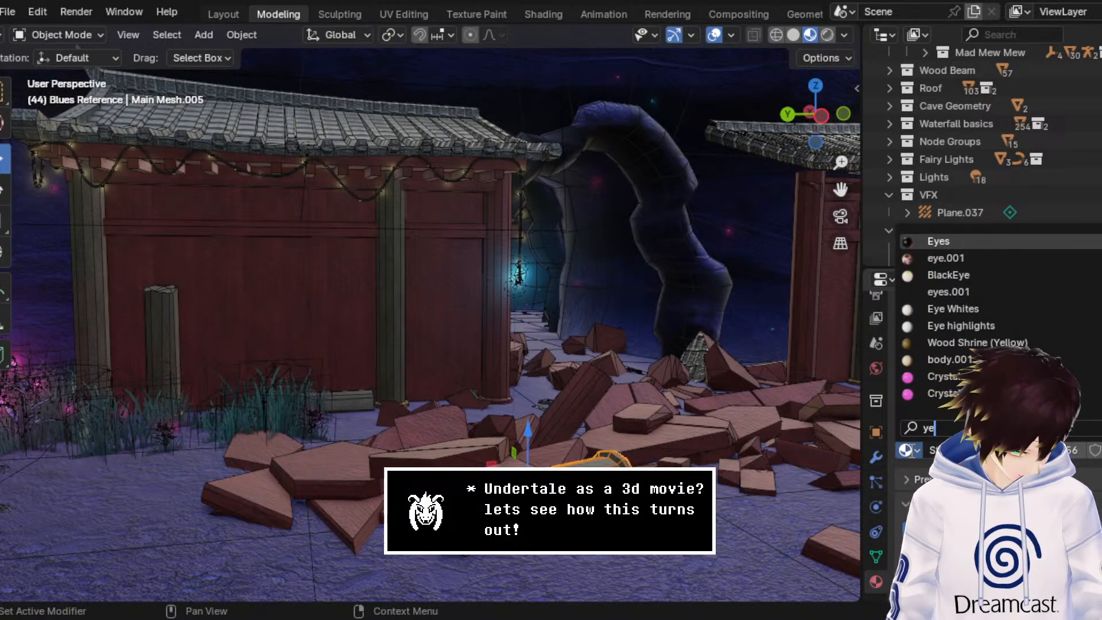
text(llo)
key(Return)
Step: Grow the selection over the fallen column's end ring in wireframe edit mode, then return to object mode with material preview shading
middle_drag(700, 367, 693, 364)
click(100, 35)
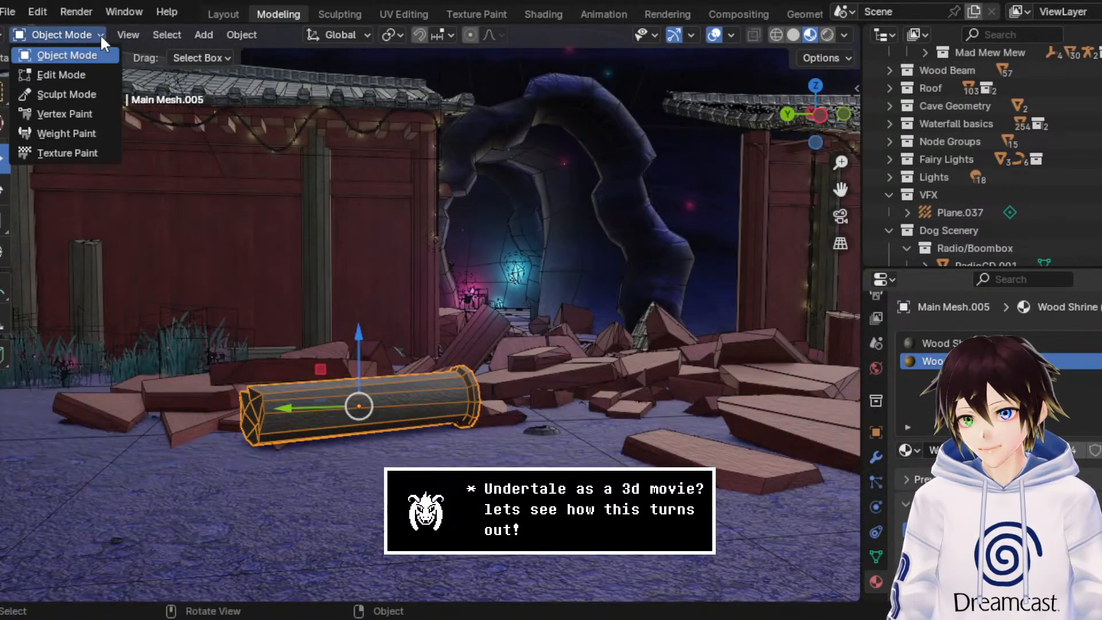
click(91, 75)
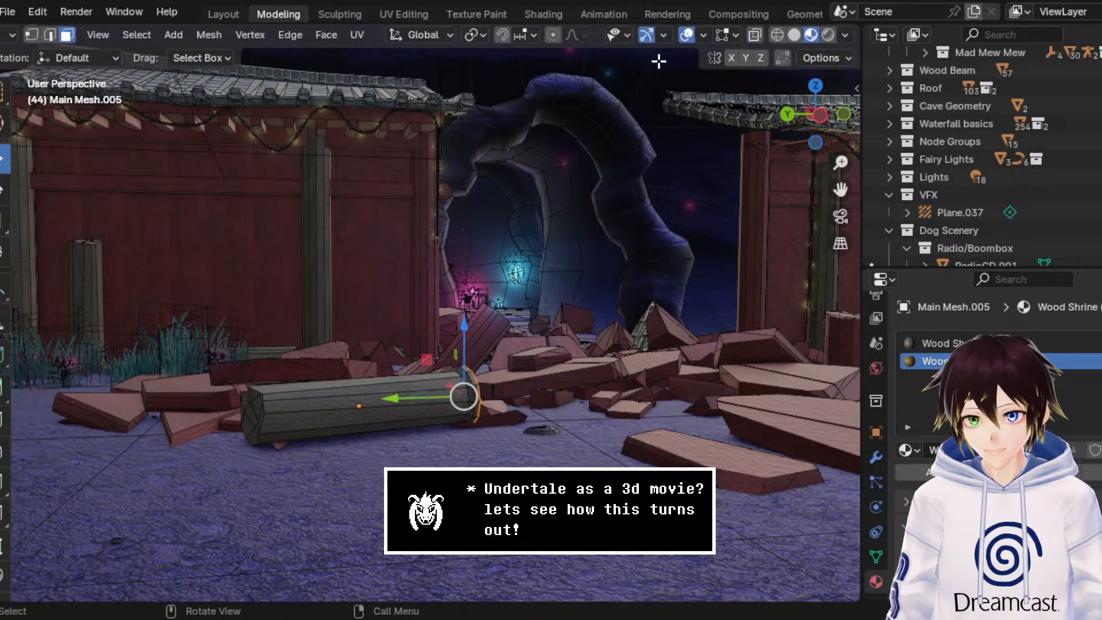
click(776, 34)
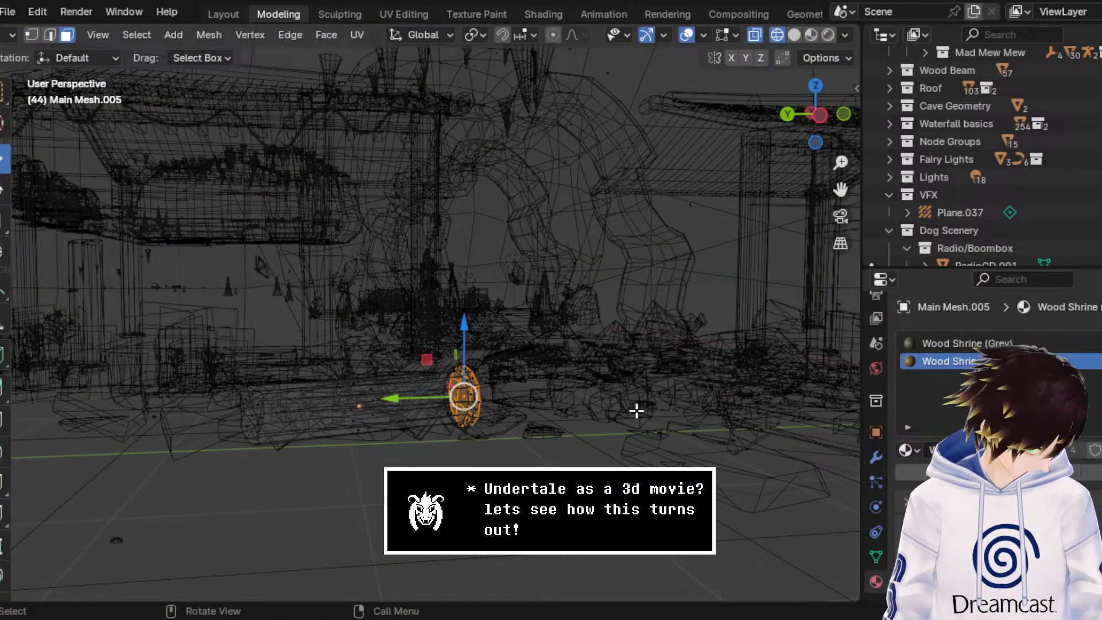
key(ctrl+KP_Add)
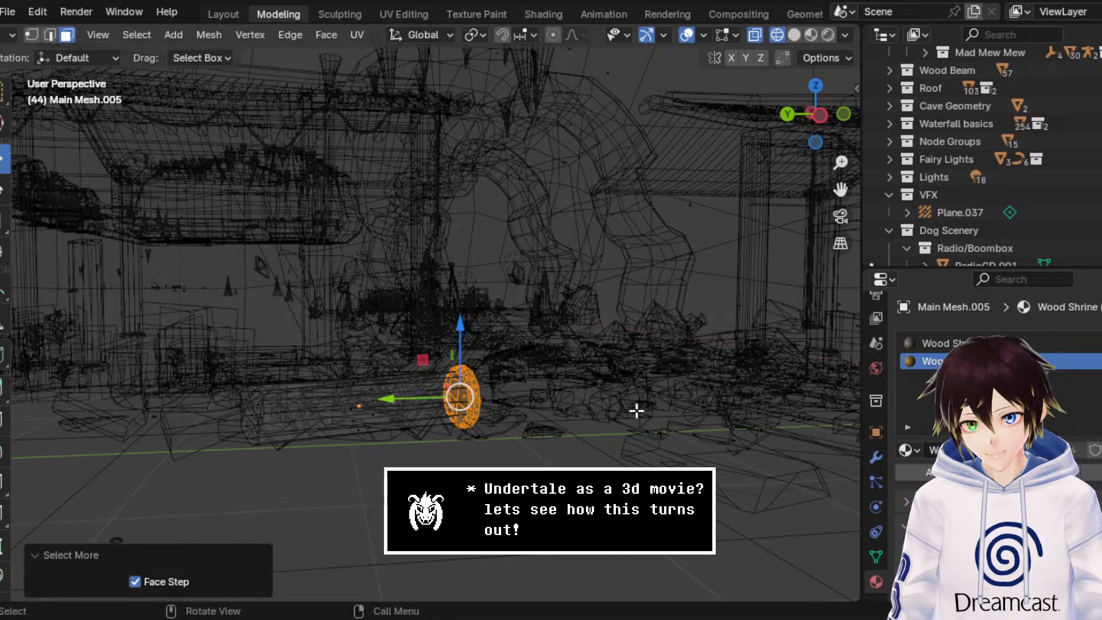
click(810, 34)
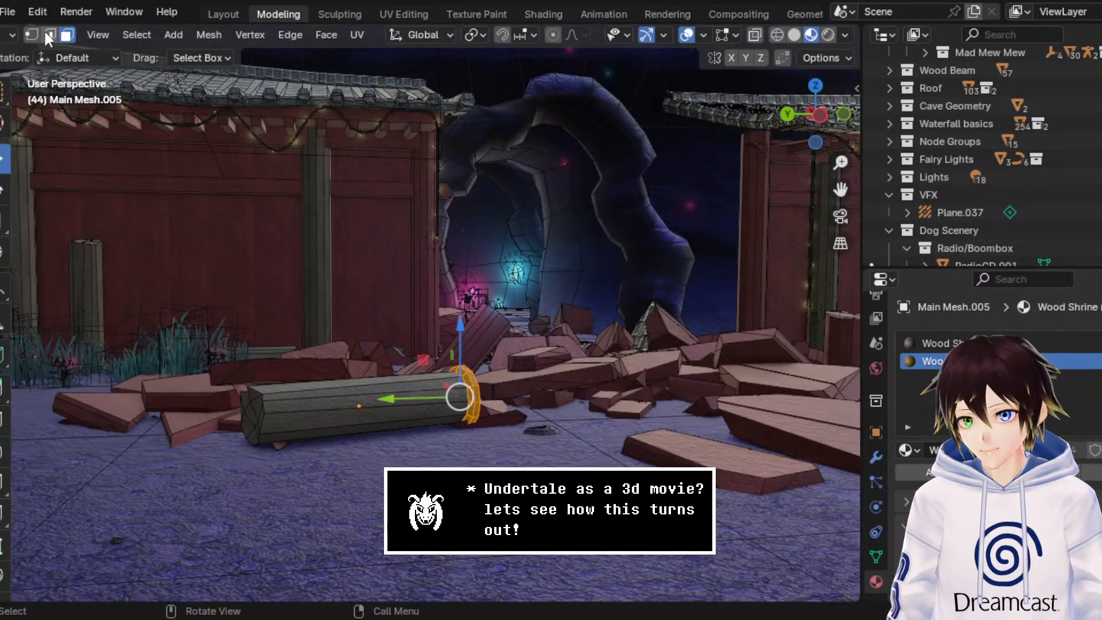
click(12, 34)
click(37, 53)
Step: Replace the materials of the red corner pillar beside the archway with Wood Shrine (Grey) and Wood Shrine (Yellow)
middle_drag(555, 281, 550, 289)
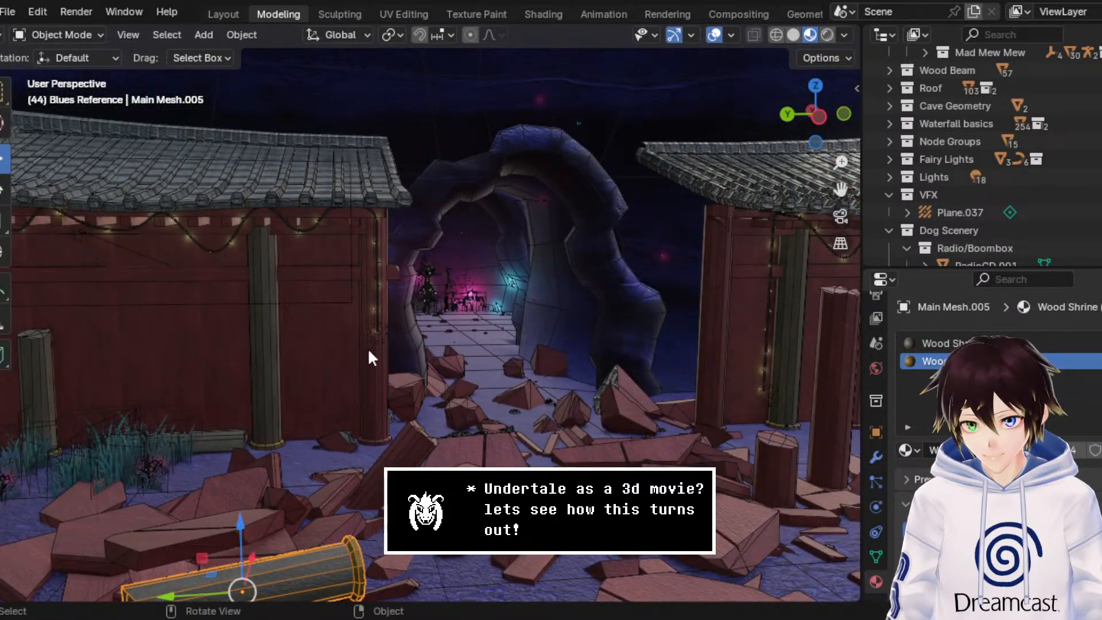
click(367, 365)
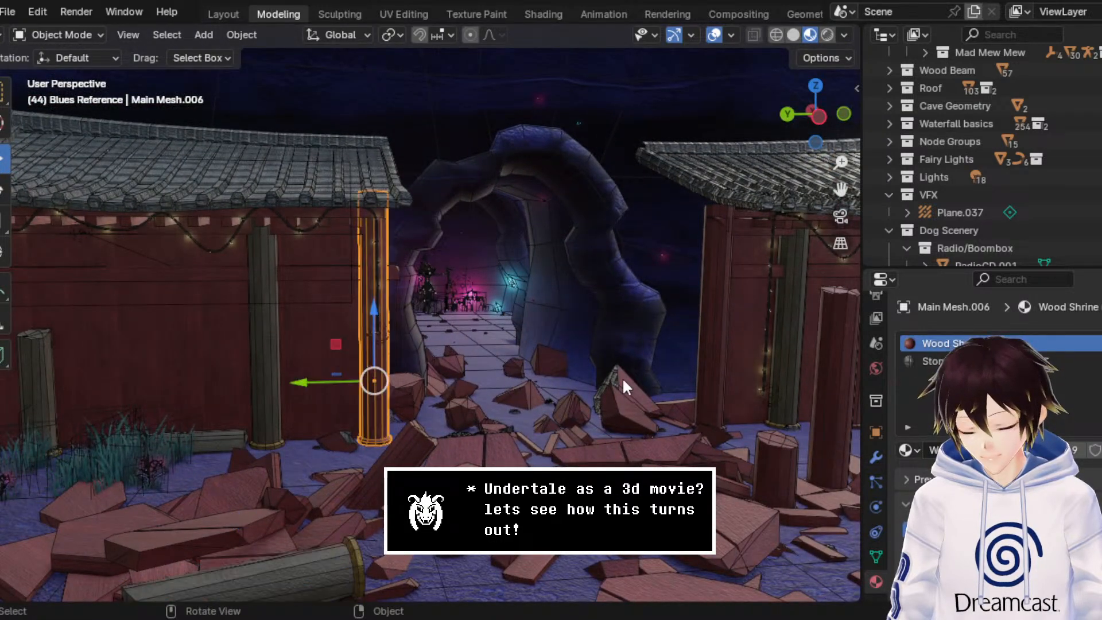
click(908, 450)
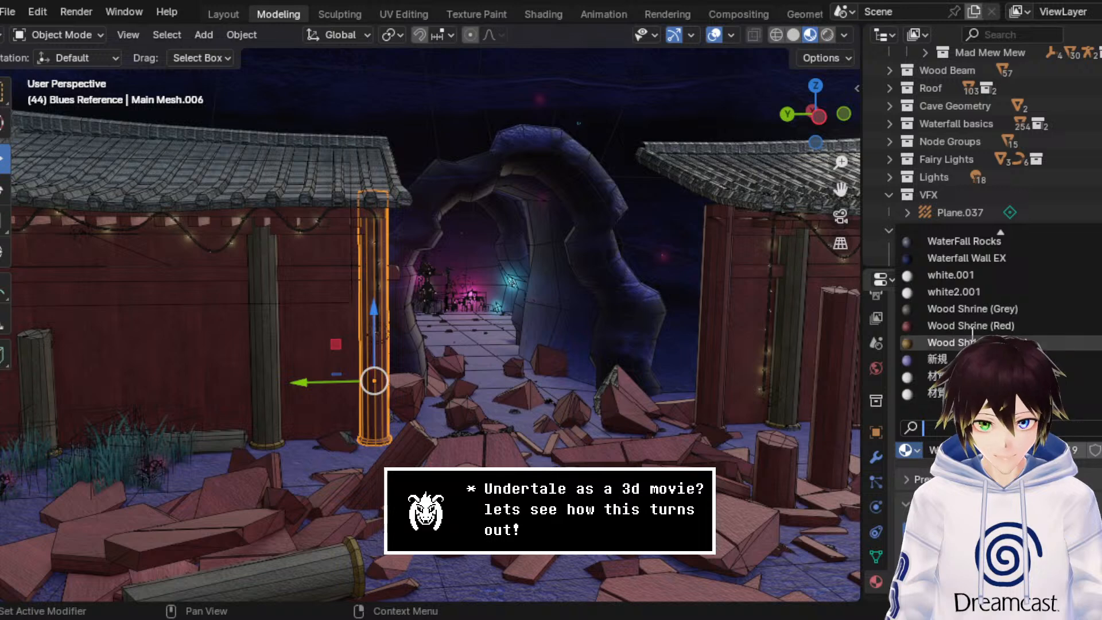
click(953, 308)
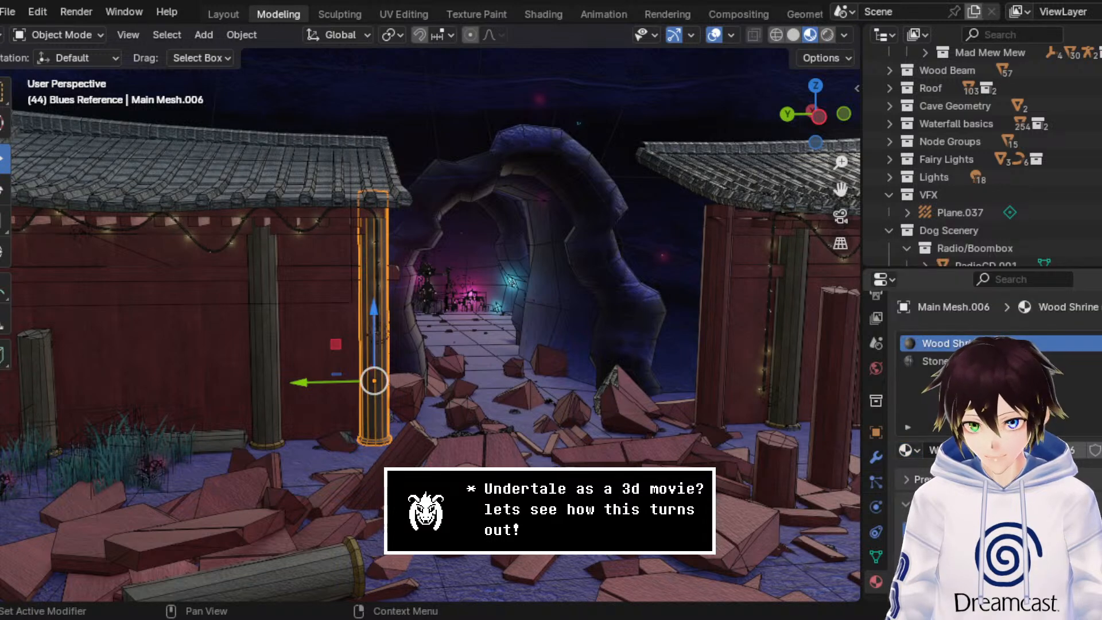
click(908, 450)
text(ye)
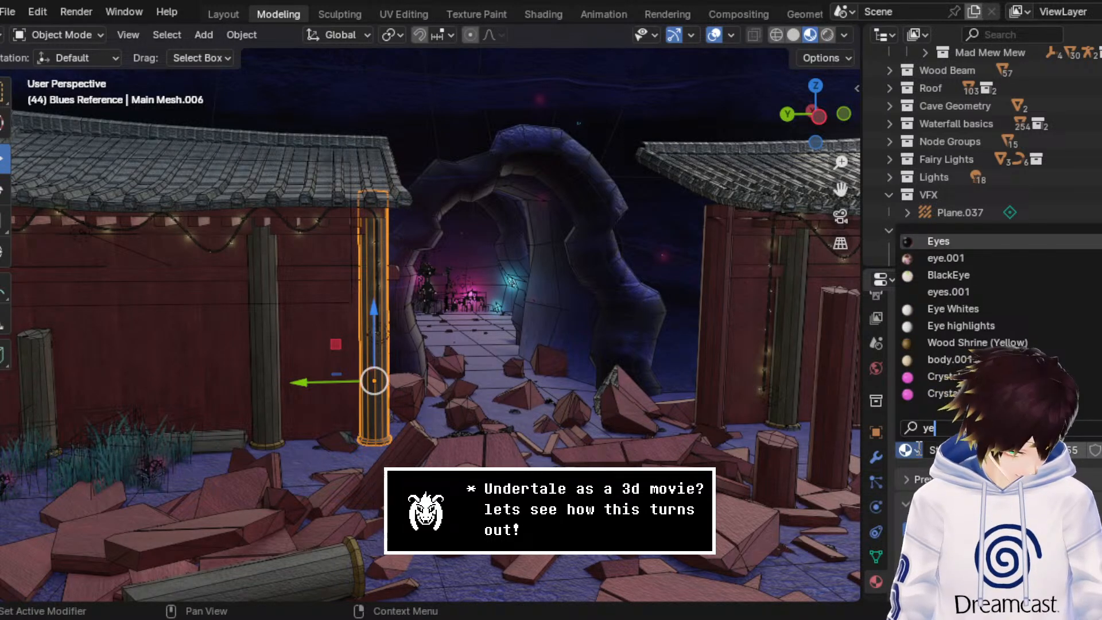
text(llow)
key(Return)
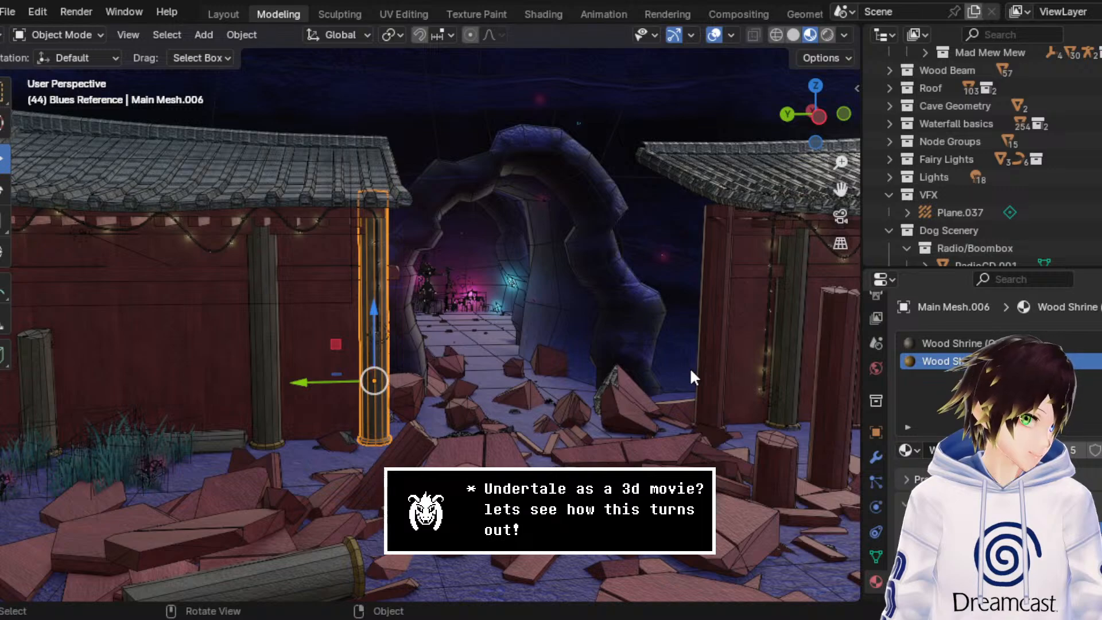
Step: Assign Wood Shrine (Yellow) to the corner pillar's base ring by box-selecting it in wireframe edit mode, then return to object mode with material preview shading
mouse_move(415, 257)
middle_down()
mouse_move(420, 249)
mouse_move(404, 247)
mouse_move(422, 241)
middle_up()
click(100, 36)
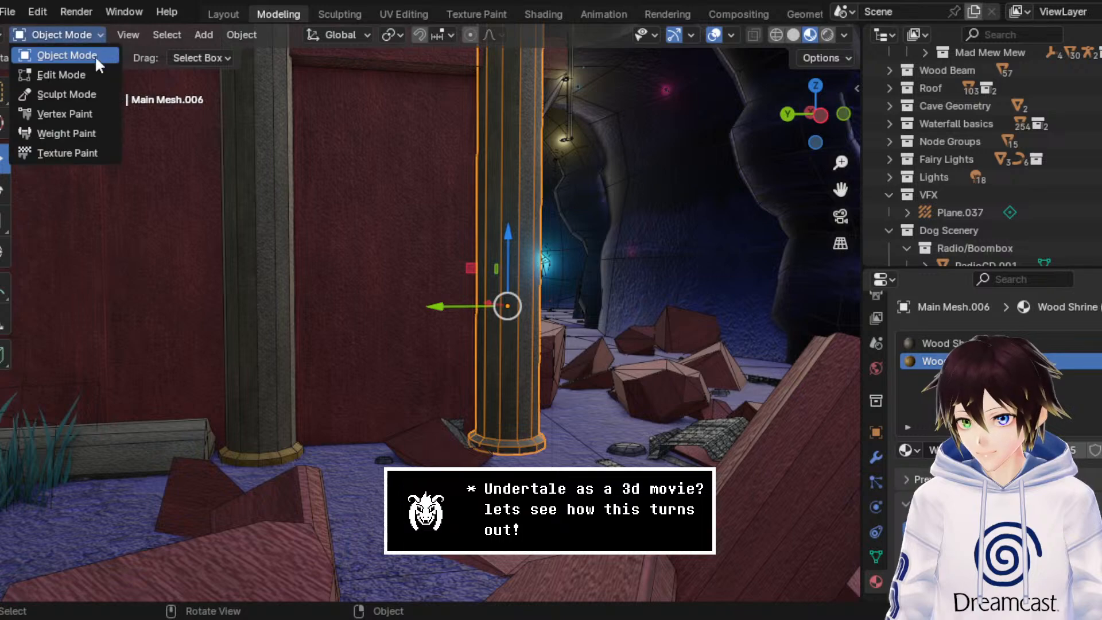
click(92, 70)
scroll(819, 36, down, 3)
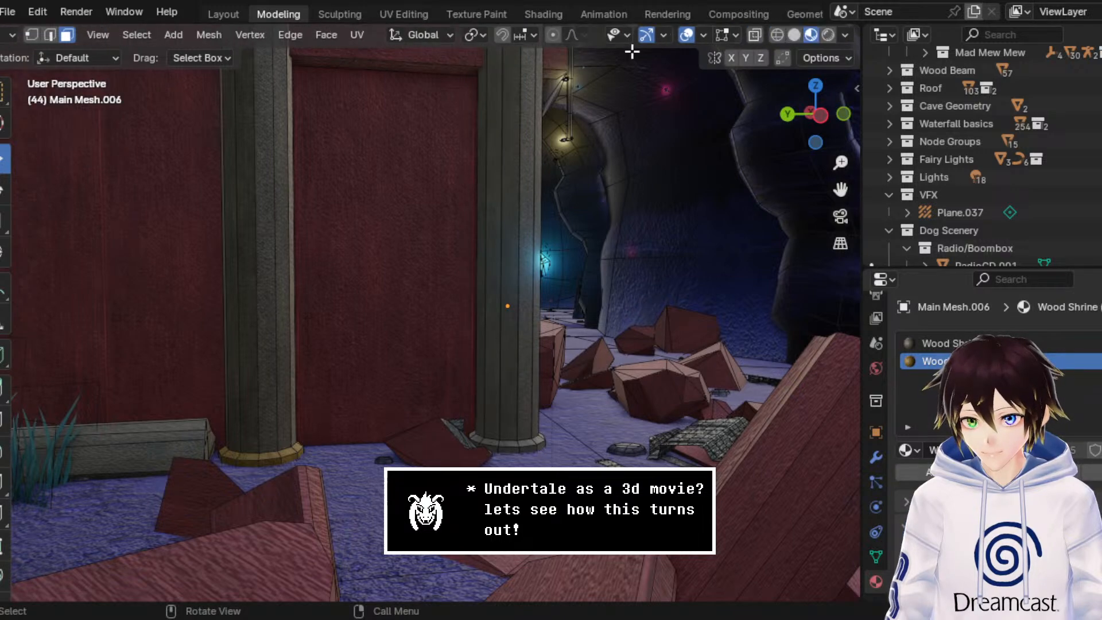
click(779, 35)
drag(616, 479, 383, 404)
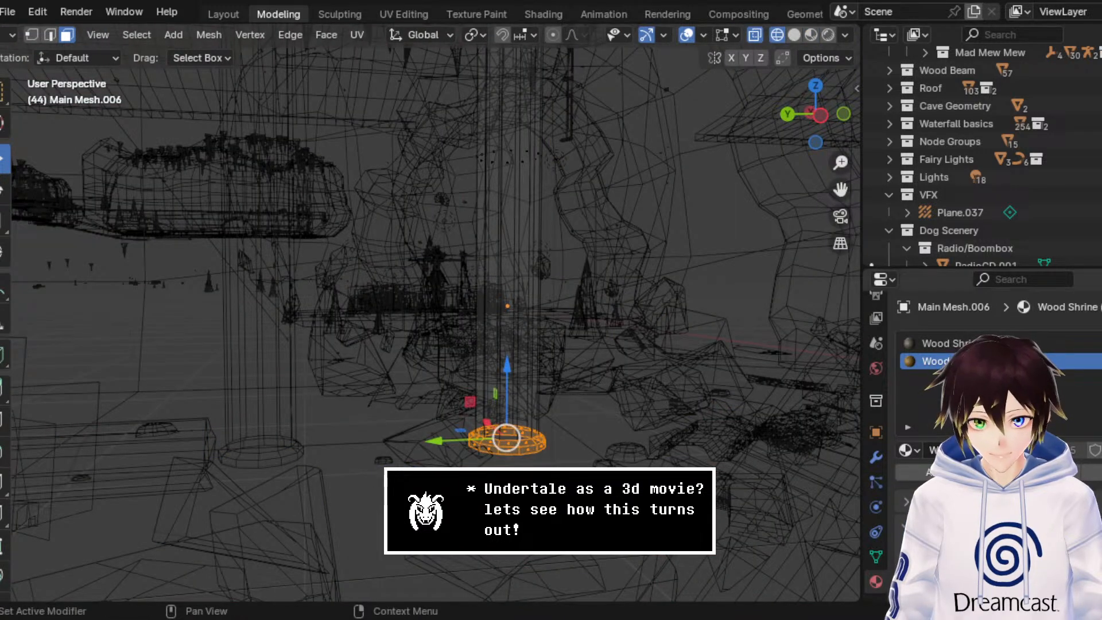
click(5, 35)
click(23, 27)
click(809, 34)
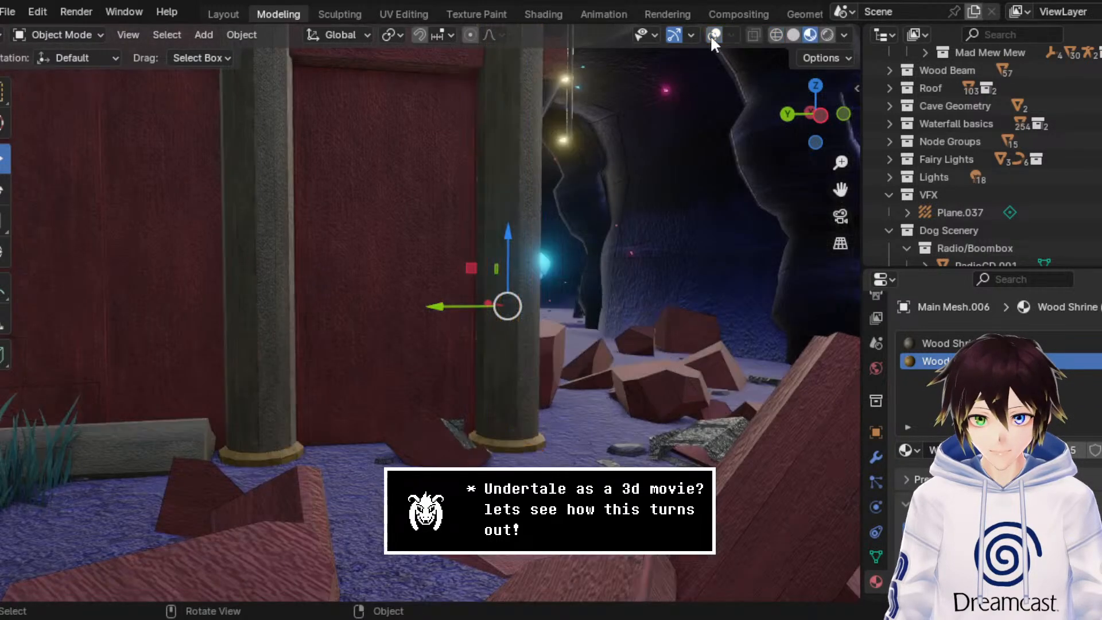
Step: With overlays shown, make a linked duplicate of the grey corner pillar and move it about -3.49 m along Y toward the opposite wall
middle_drag(663, 184, 620, 296)
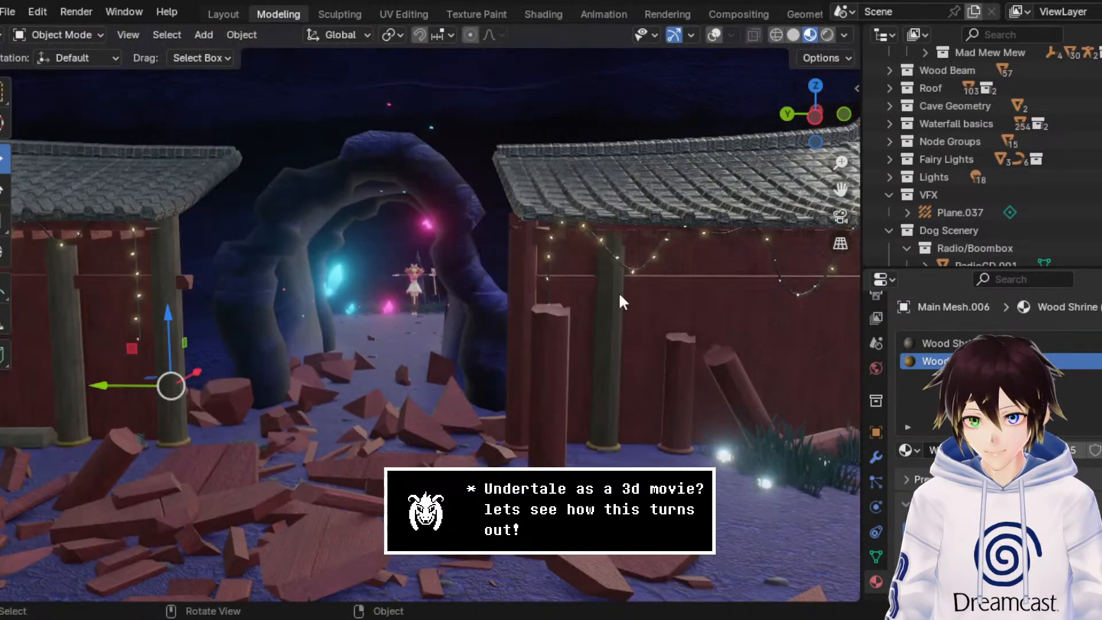
click(523, 280)
middle_drag(523, 280, 551, 271)
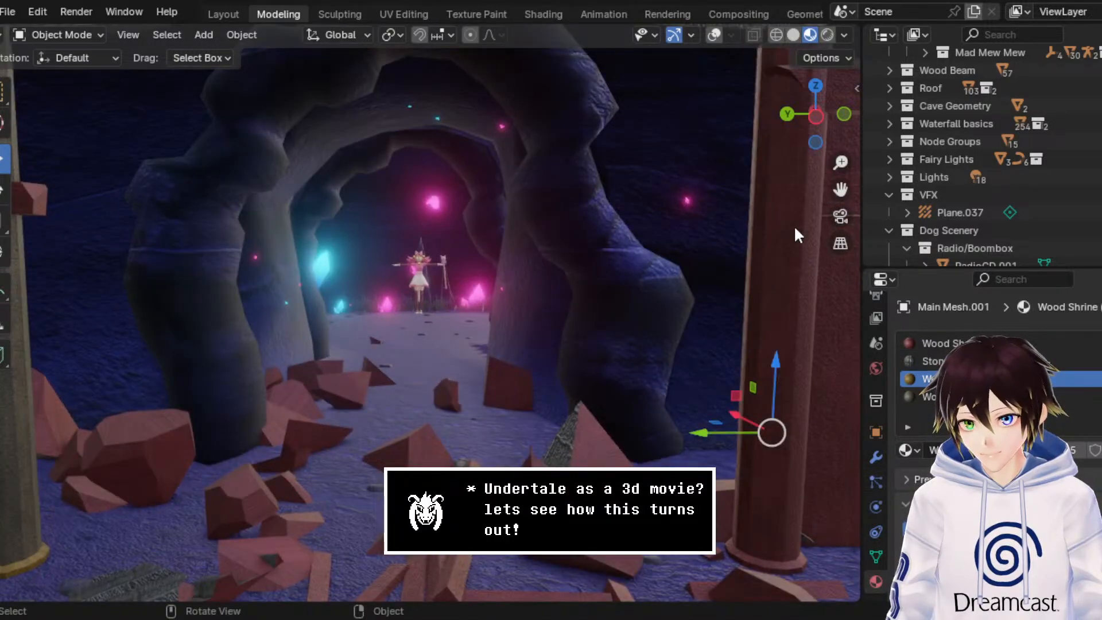
drag(840, 189, 835, 242)
scroll(626, 214, down, 4)
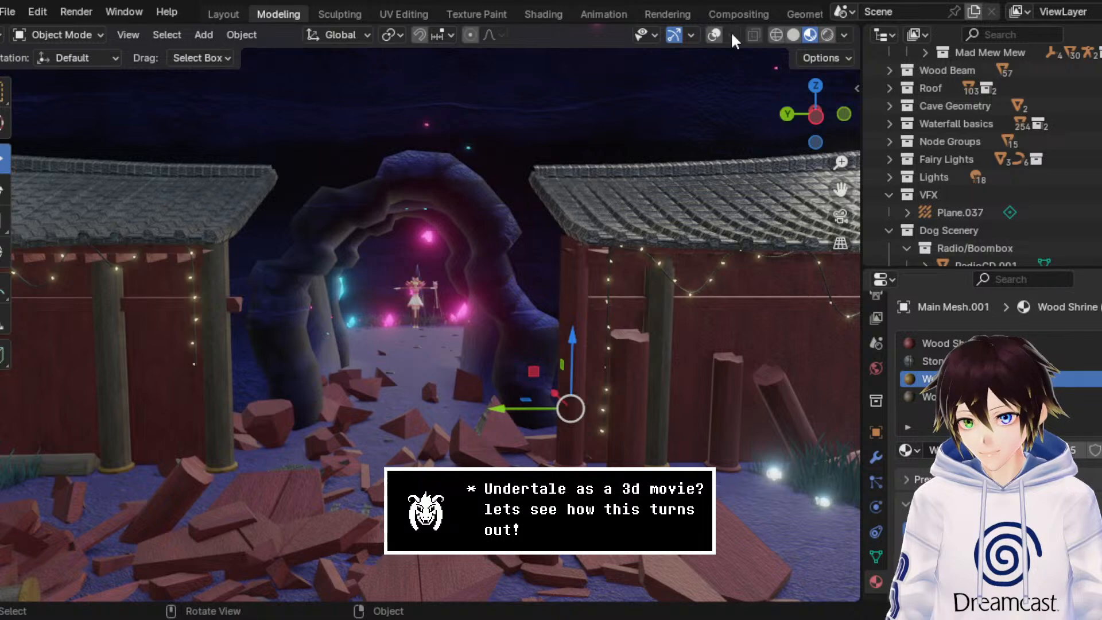
click(713, 34)
click(227, 409)
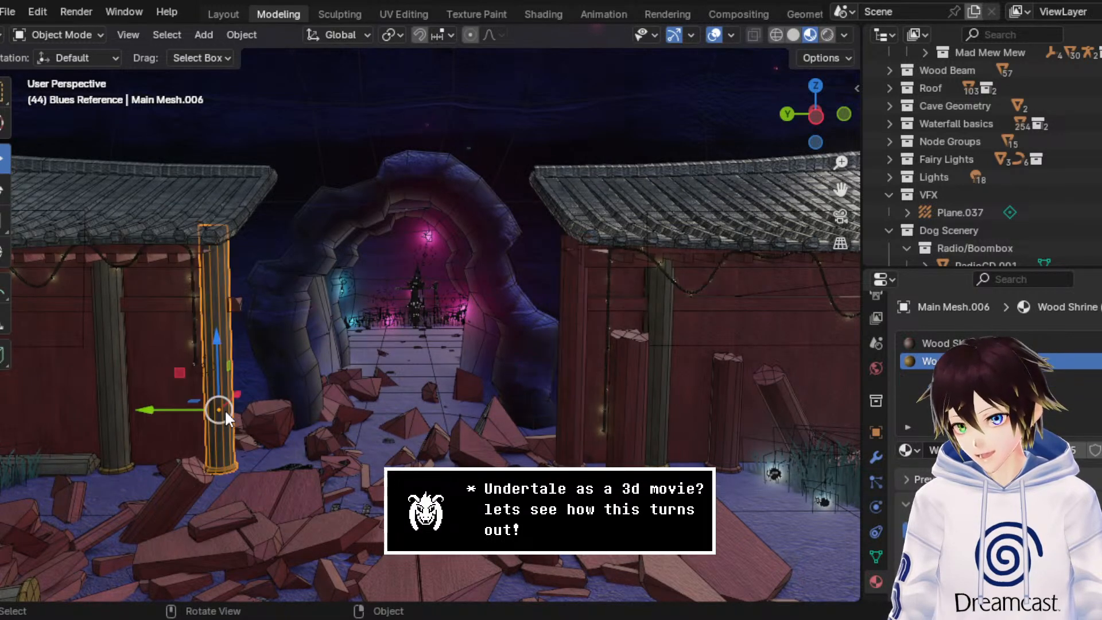
right_click(226, 412)
click(225, 410)
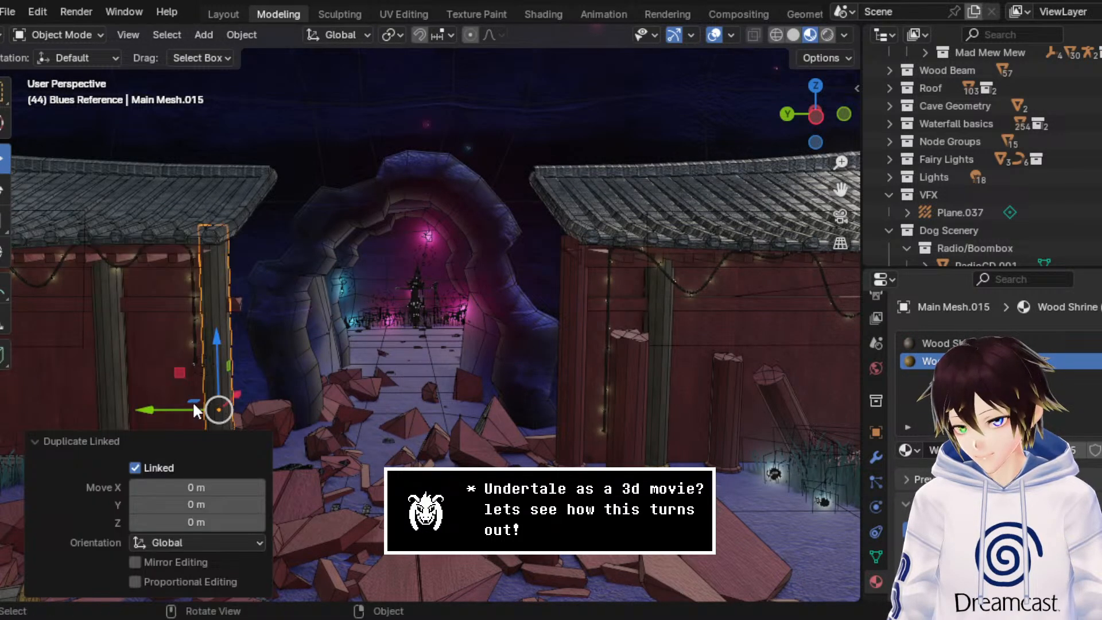
key(y)
click(483, 422)
Step: Move the duplicated pillar about 0.44 m along Y onto the opposite wall's red corner pillar, and delete the red one
scroll(501, 427, up, 5)
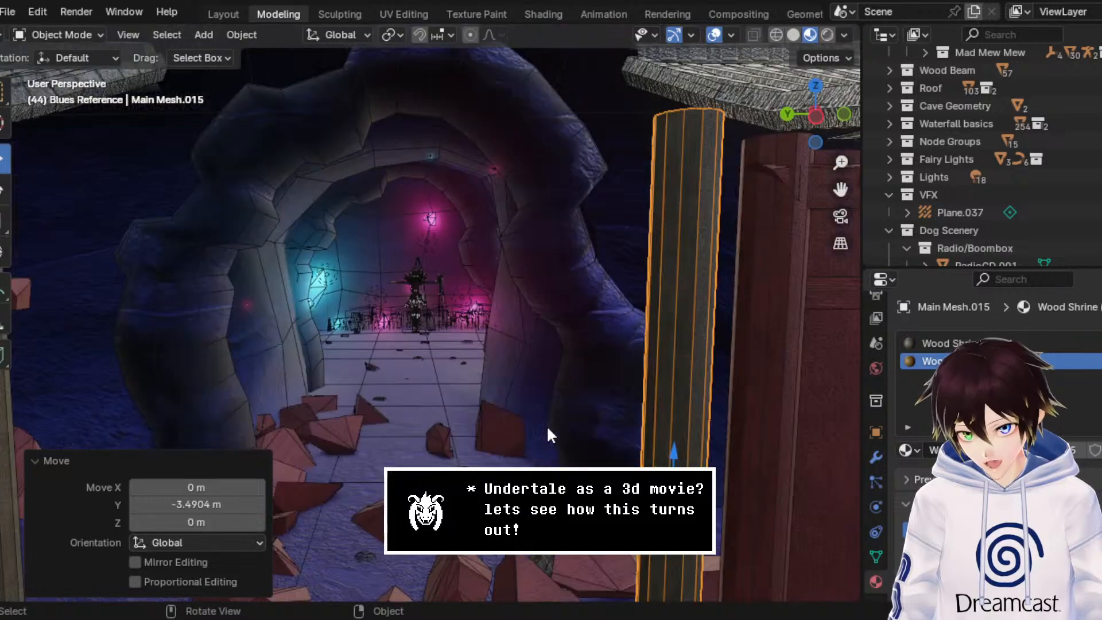
click(750, 299)
drag(840, 189, 614, 134)
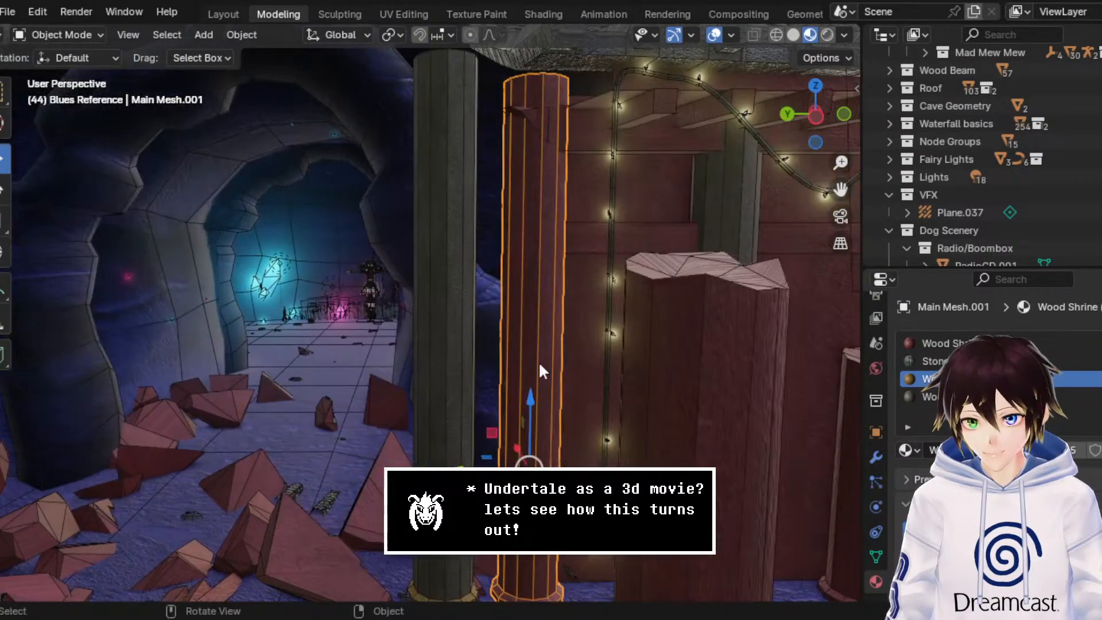
click(420, 466)
key(g)
key(y)
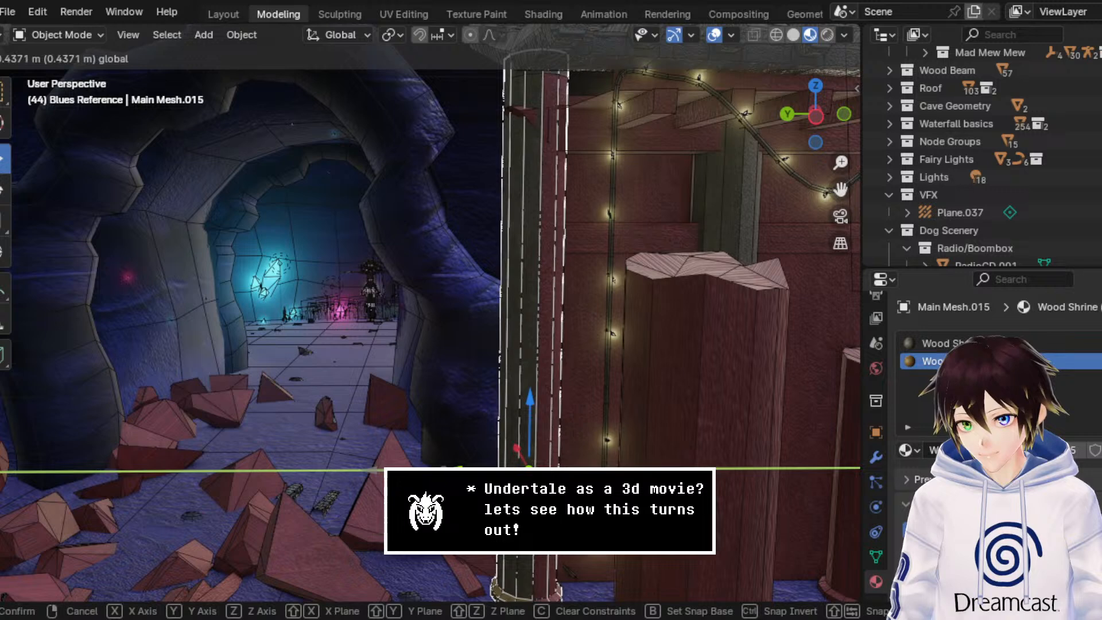
click(538, 341)
key(Delete)
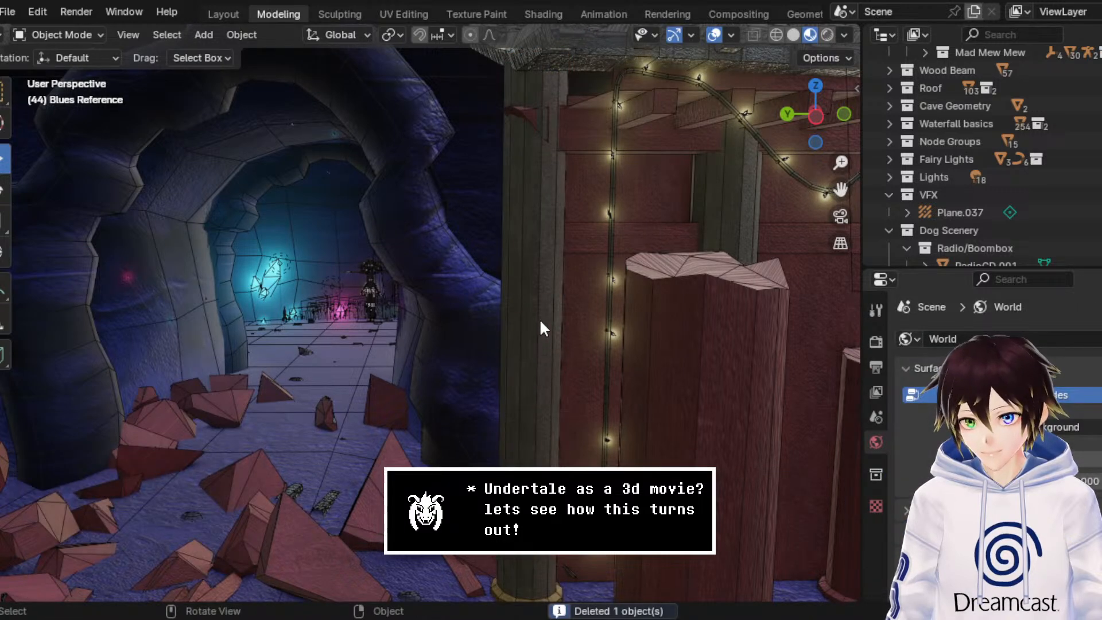
Step: Nudge the duplicated corner pillar by about -0.0167 m along Y and -0.0056 m along X
click(539, 324)
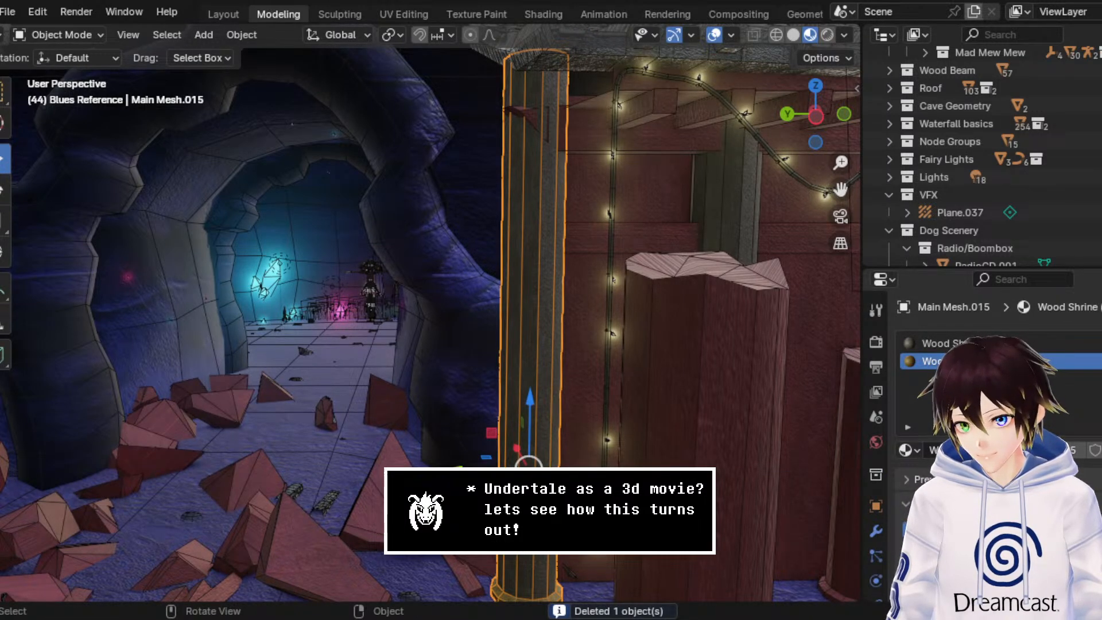
key(g)
key(y)
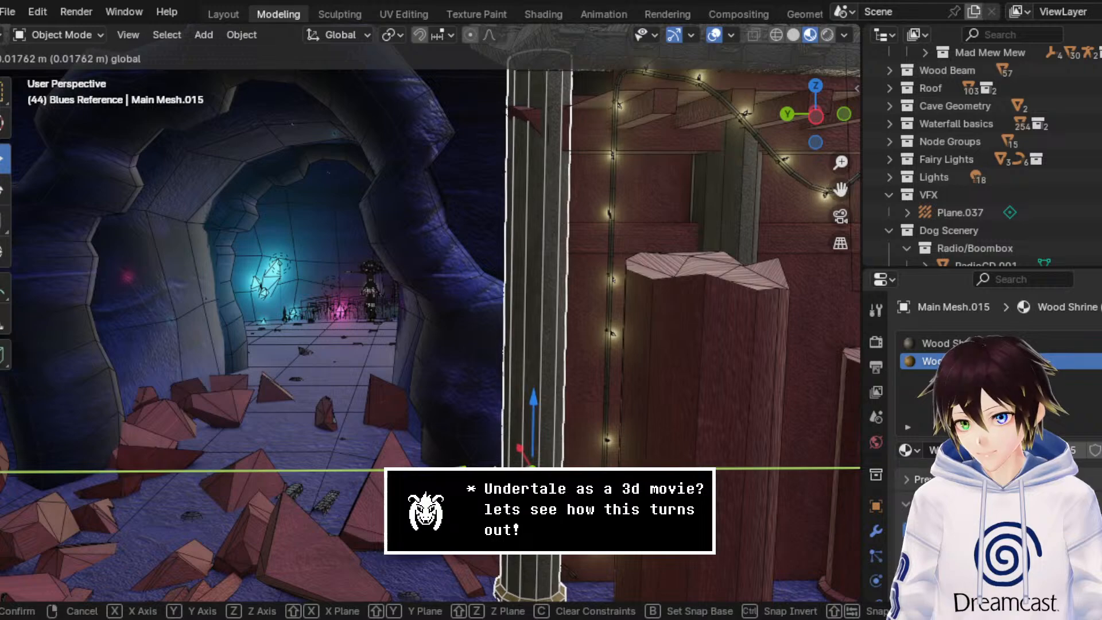
click(509, 462)
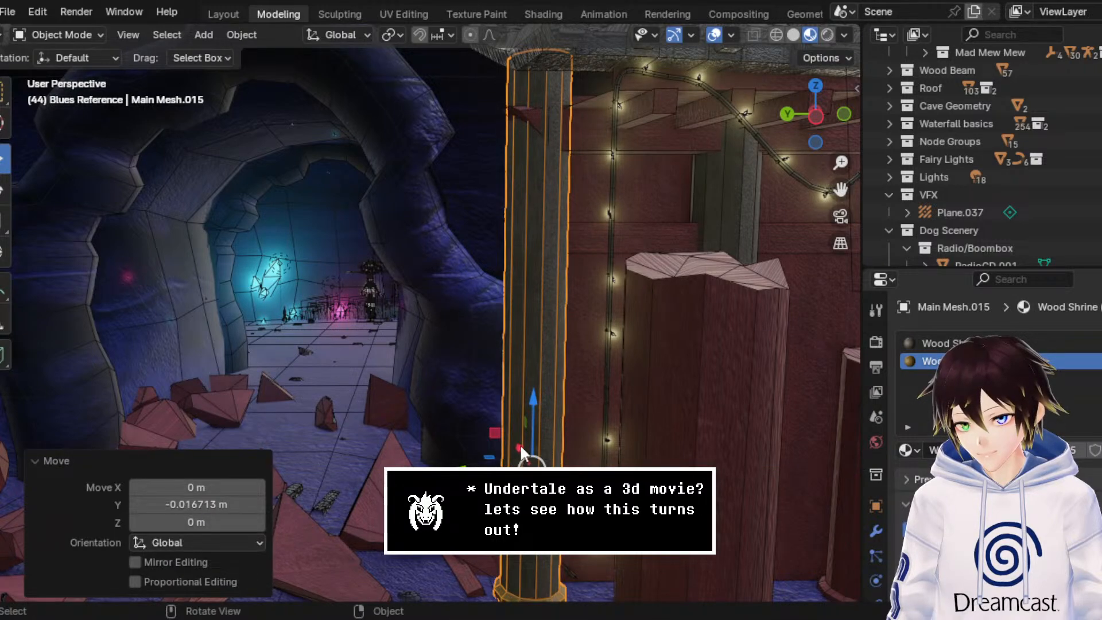
key(g)
key(x)
click(523, 446)
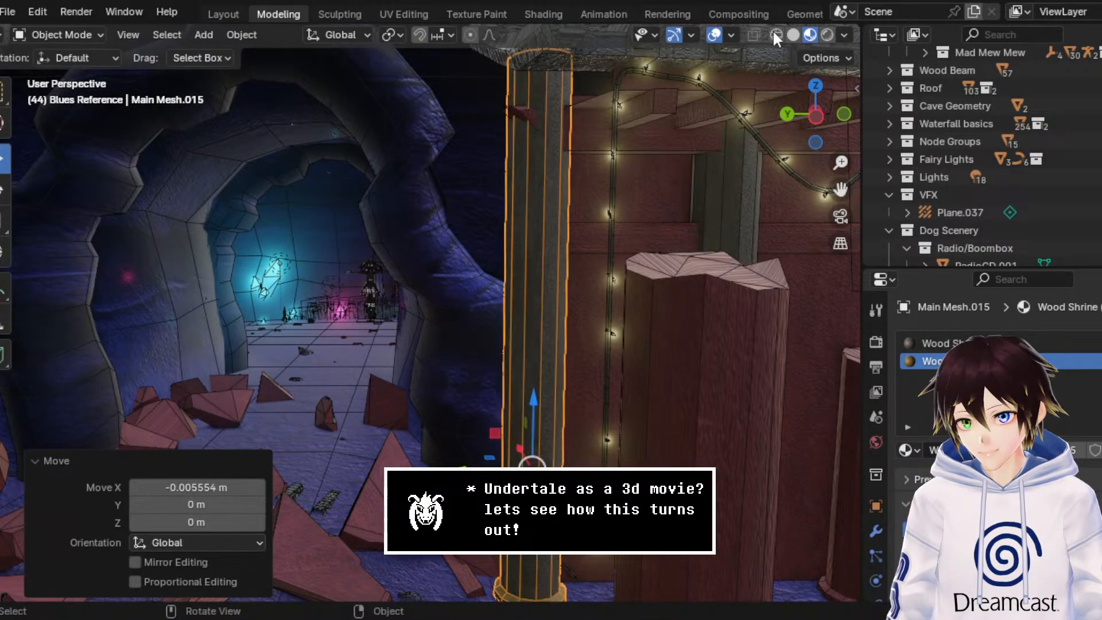
Step: Hide the viewport overlays and assign Wood Shrine (Grey) to the first material slot of the fallen pillar piece in the grass
click(713, 34)
scroll(571, 228, down, 5)
middle_drag(571, 228, 554, 287)
scroll(561, 281, up, 3)
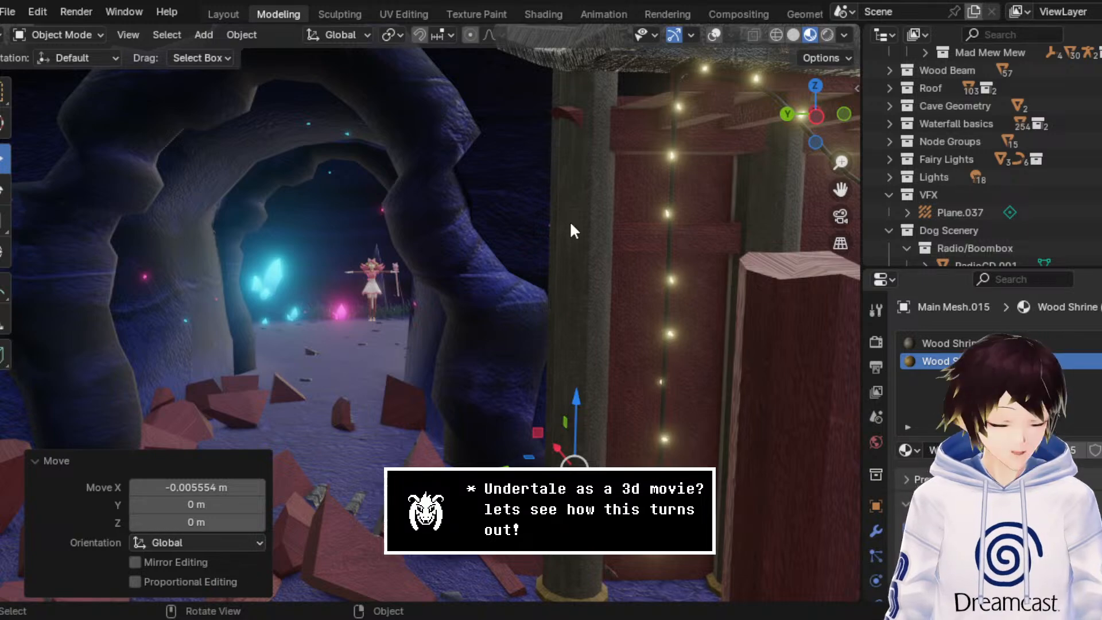
drag(840, 167, 637, 189)
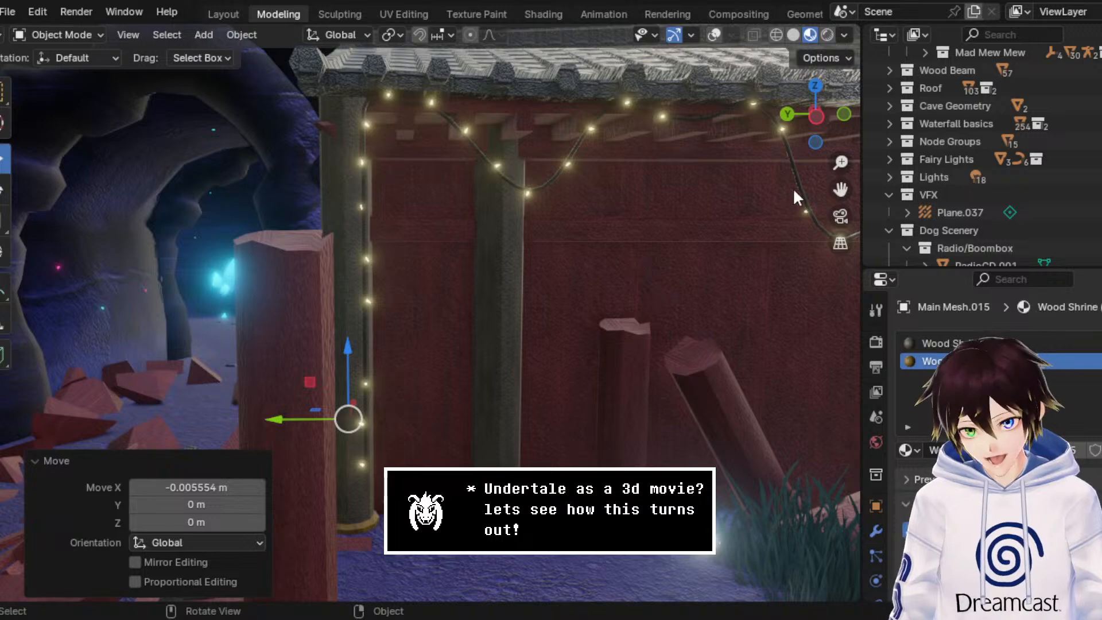
mouse_move(840, 190)
mouse_down()
mouse_move(947, 198)
mouse_move(717, 173)
mouse_move(834, 184)
mouse_up()
click(611, 463)
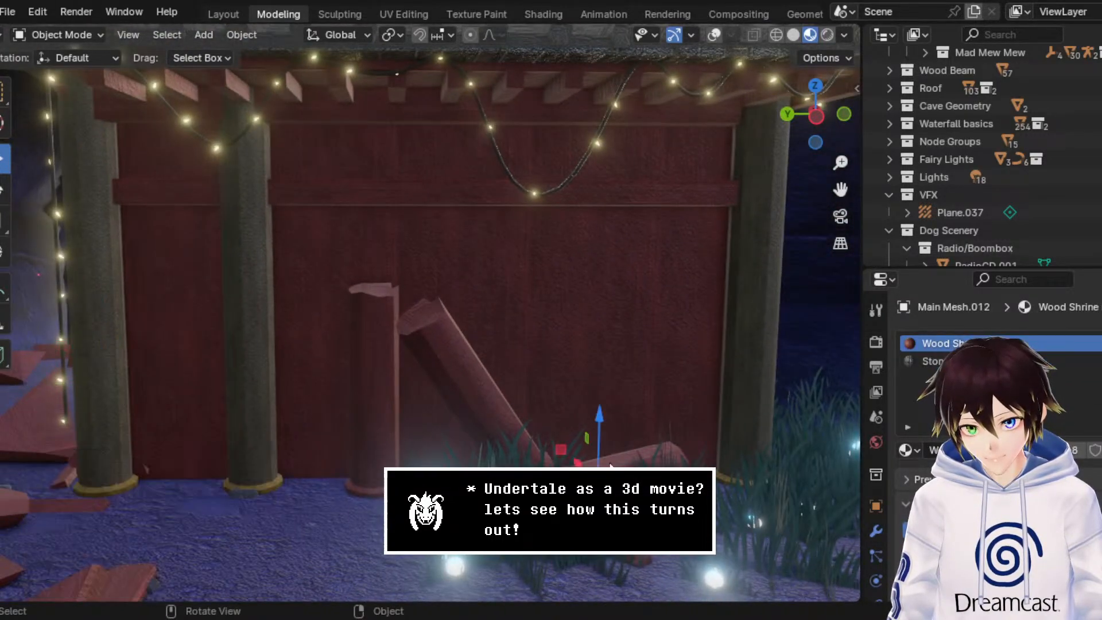
click(908, 449)
text(hg)
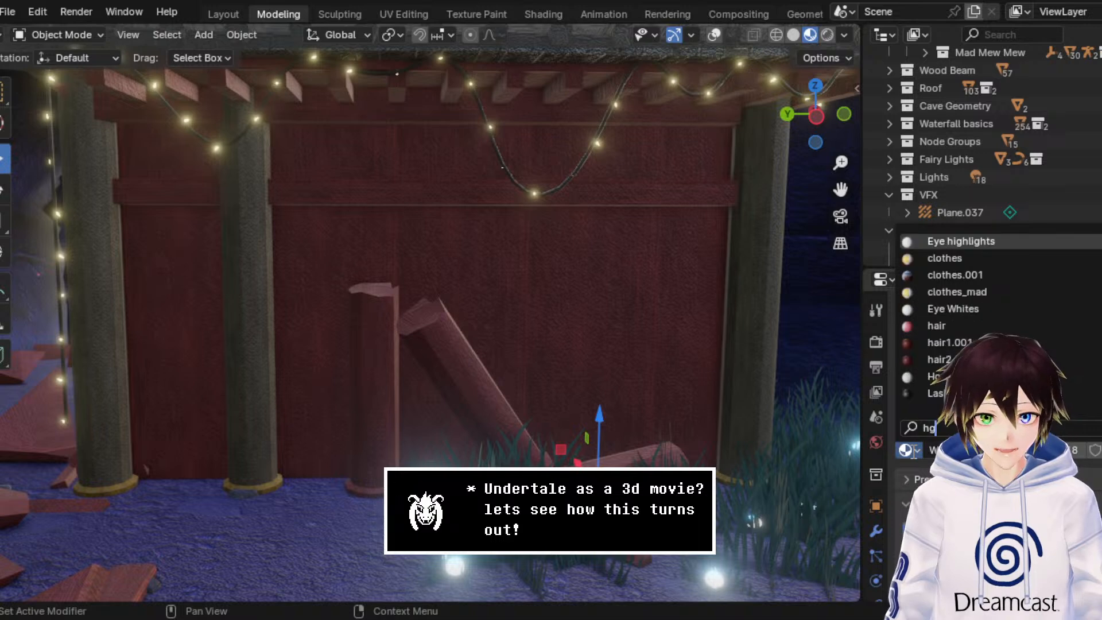
key(BackSpace)
key(BackSpace)
text(grey)
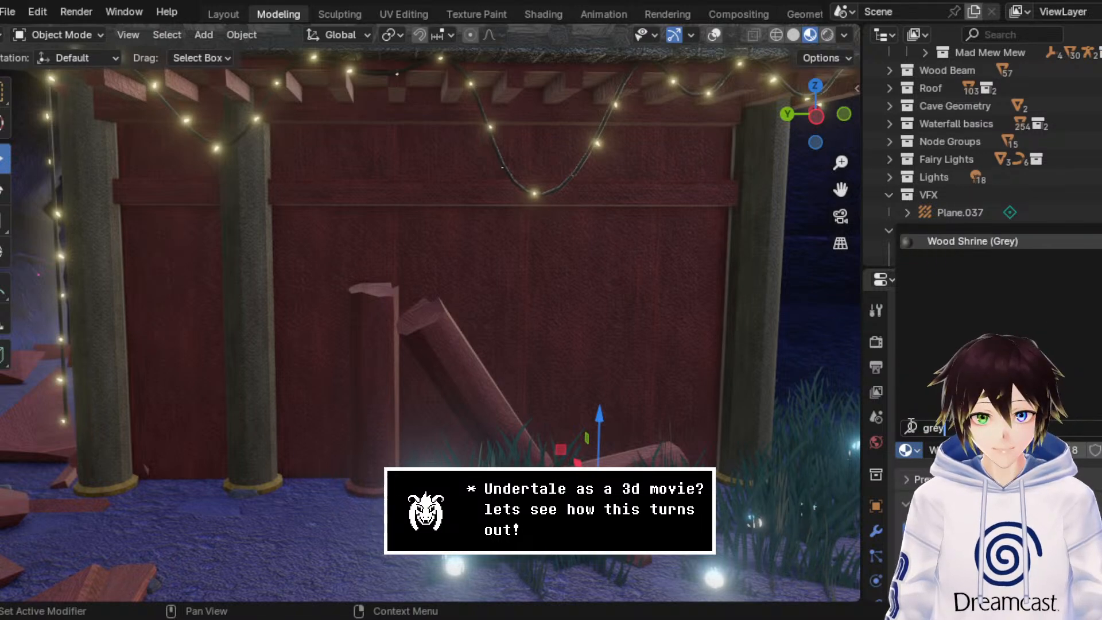
key(Return)
Step: Assign Wood Shrine (Grey) to the first material slot of the upright broken pillar against the wall
click(464, 344)
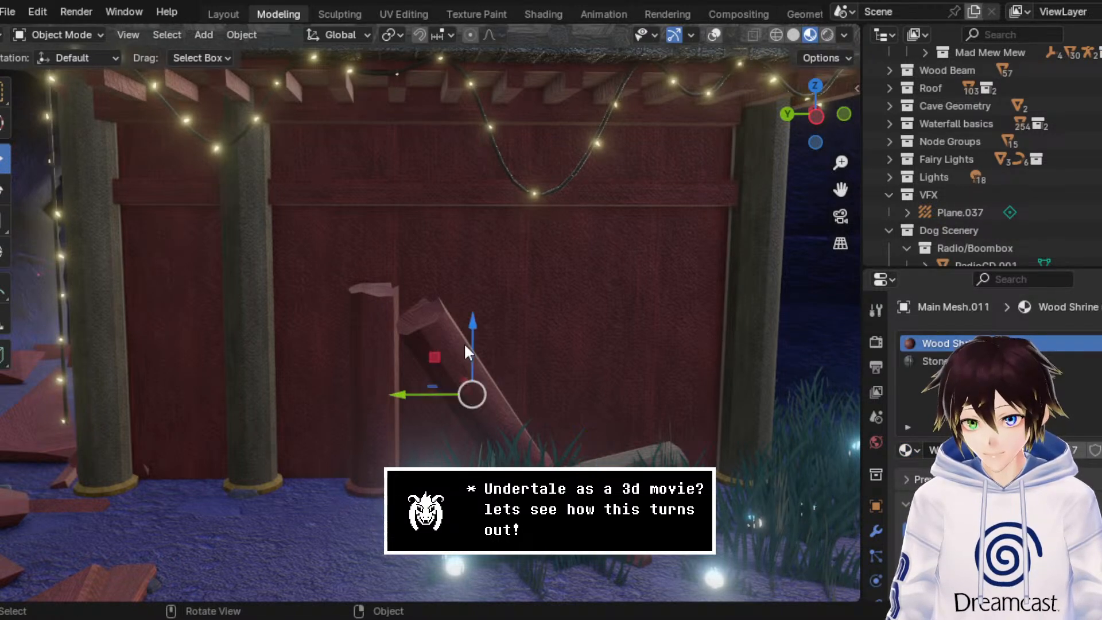
click(376, 391)
click(916, 449)
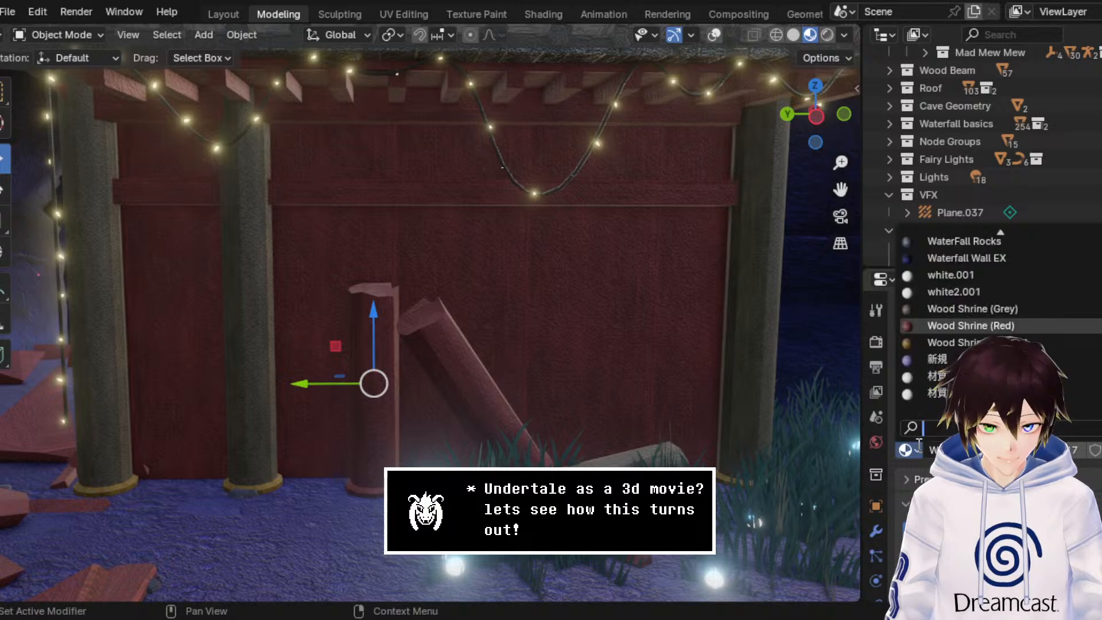
text(grey)
key(Return)
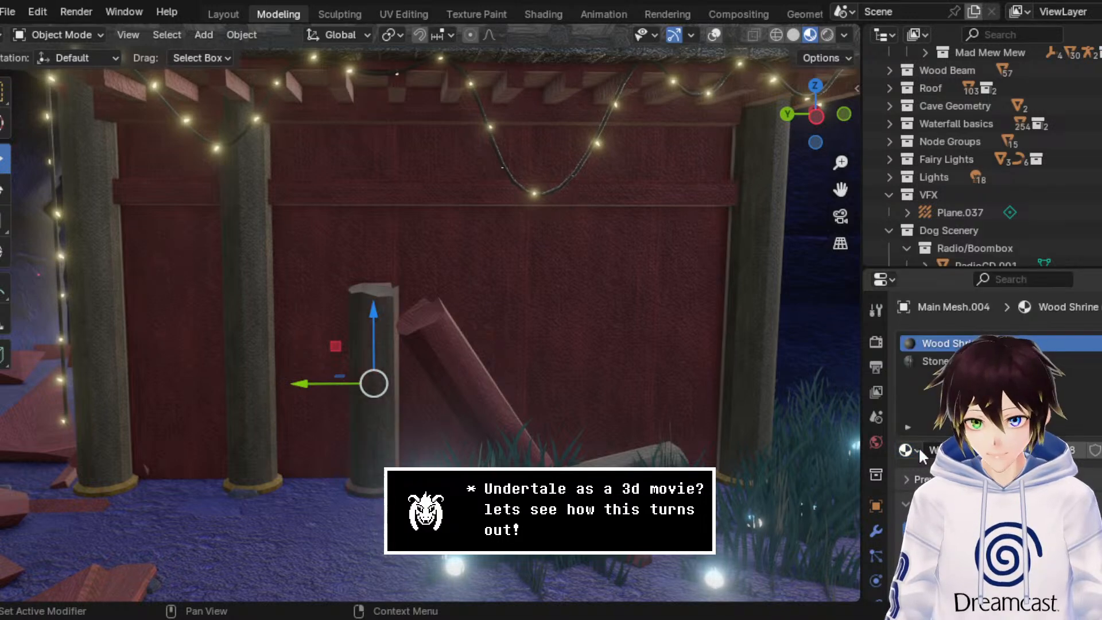
Step: Assign Wood Shrine (Grey) to the first material slot of the leaning broken pillar beside the upright stump
click(487, 379)
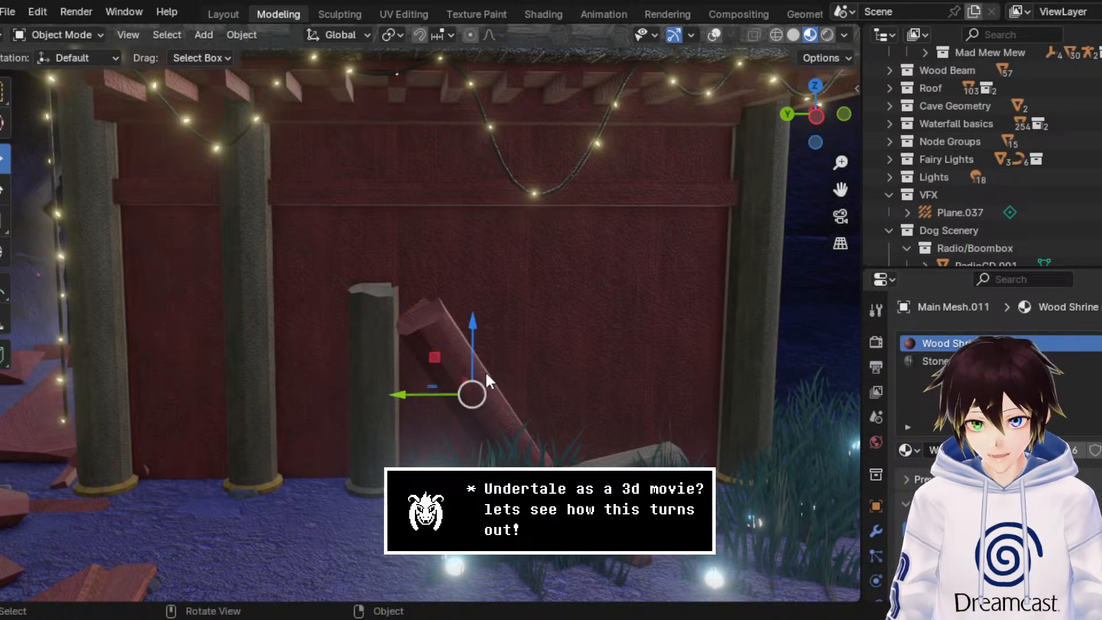
click(912, 452)
text(grey)
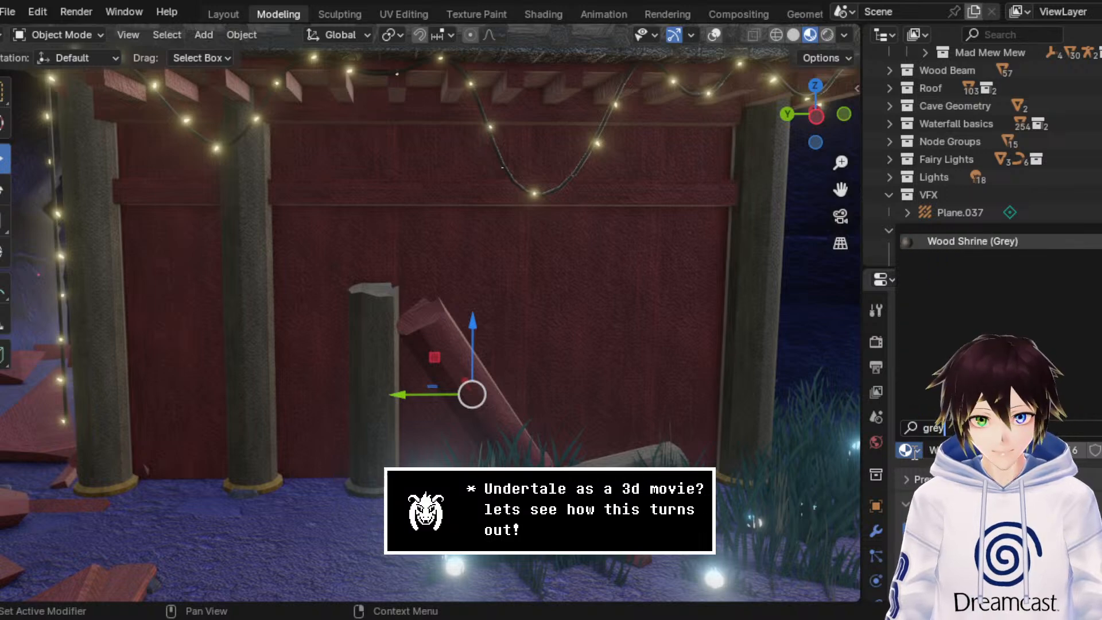
key(Return)
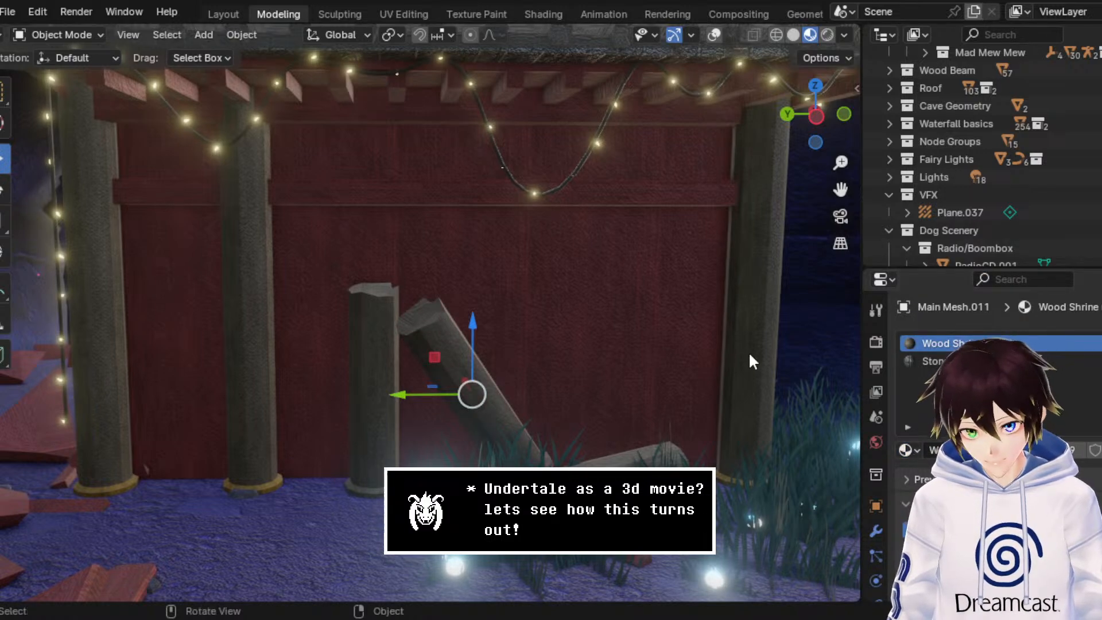
drag(840, 189, 863, 191)
drag(841, 190, 864, 206)
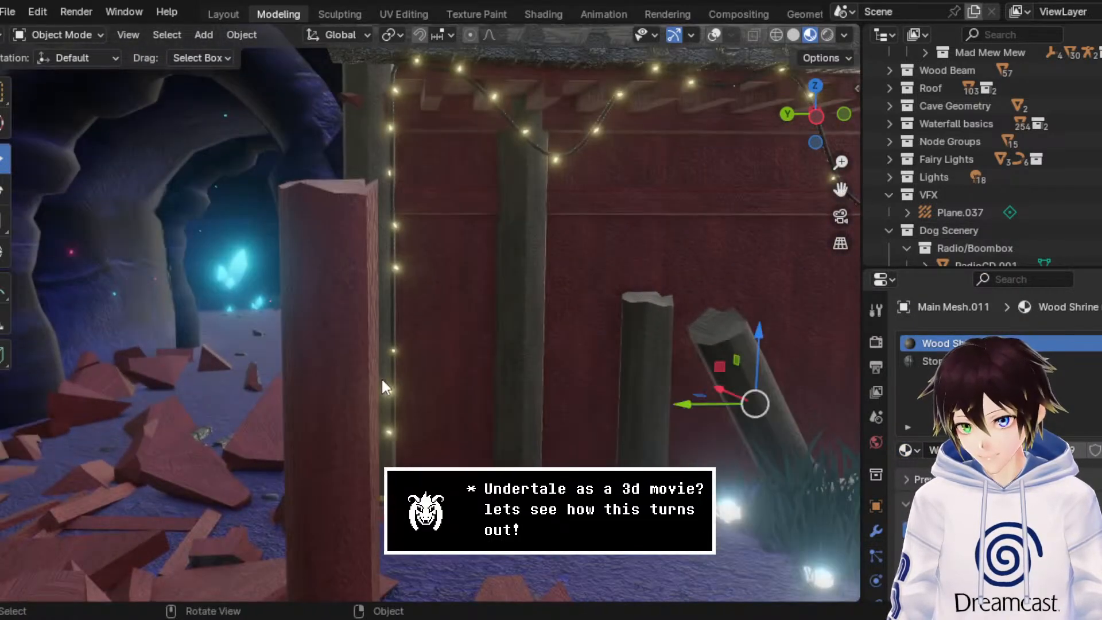
Step: Assign Wood Shrine (Grey) to the first material slot of the tall broken pillar standing in the rubble
click(358, 359)
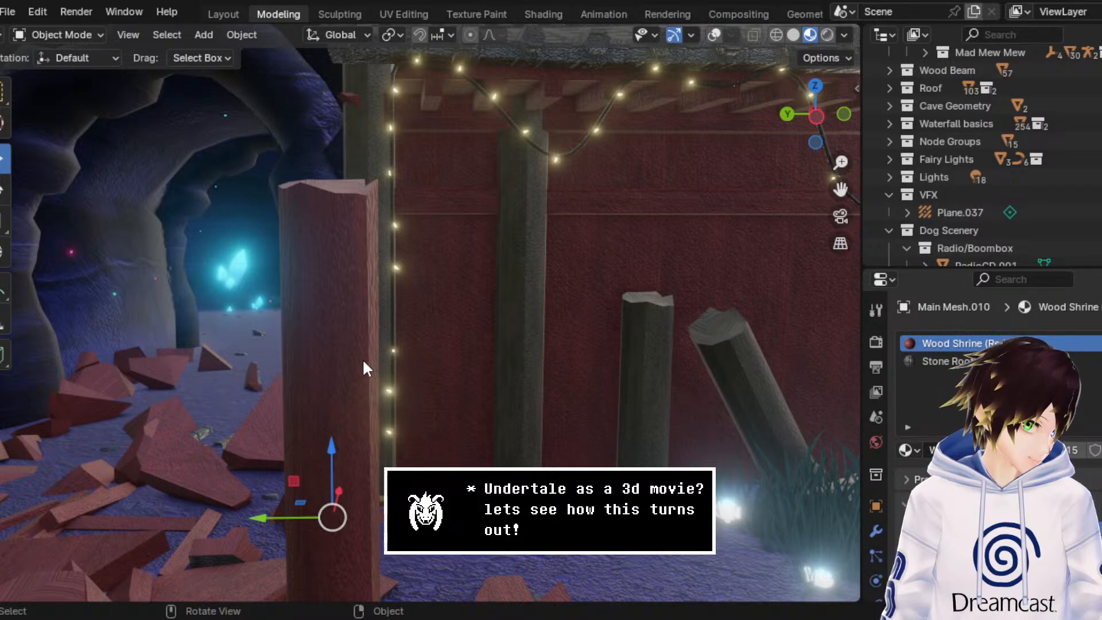
click(907, 452)
text(grey)
key(Return)
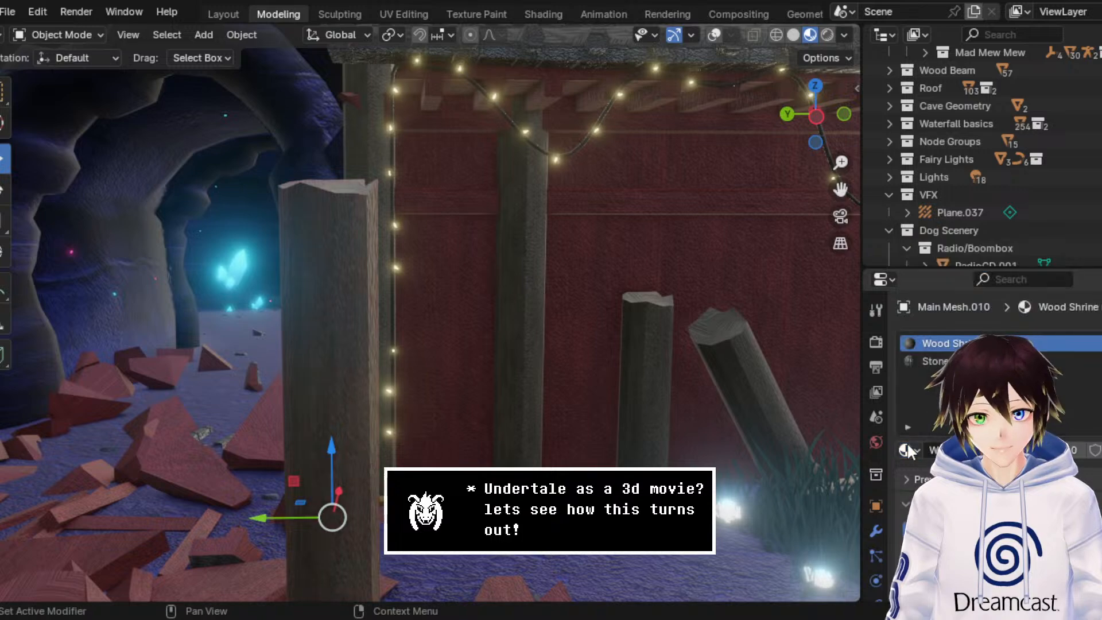
Step: Assign Wood Shrine (Grey) to the first material slot of the short pillar stump in the rubble
drag(849, 162, 849, 220)
click(280, 444)
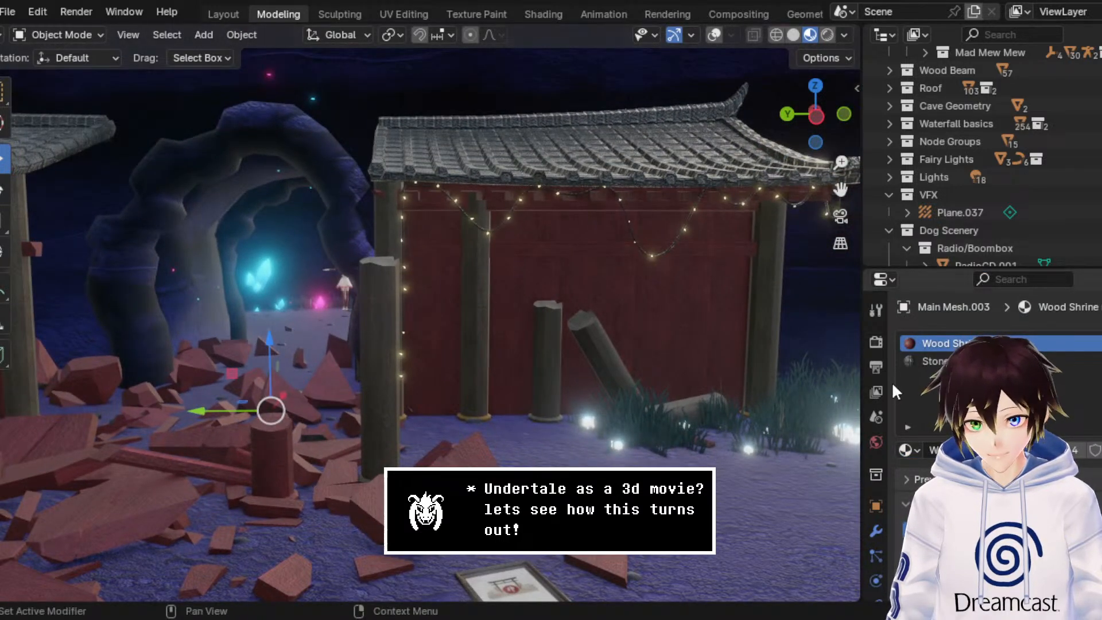
click(907, 450)
text(grey)
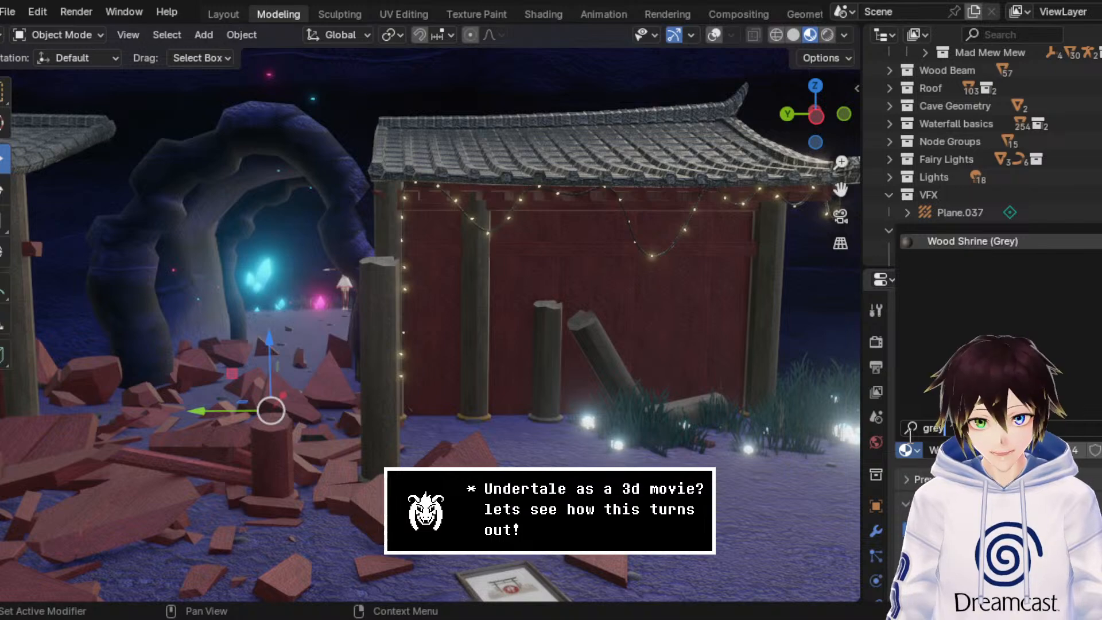
key(Return)
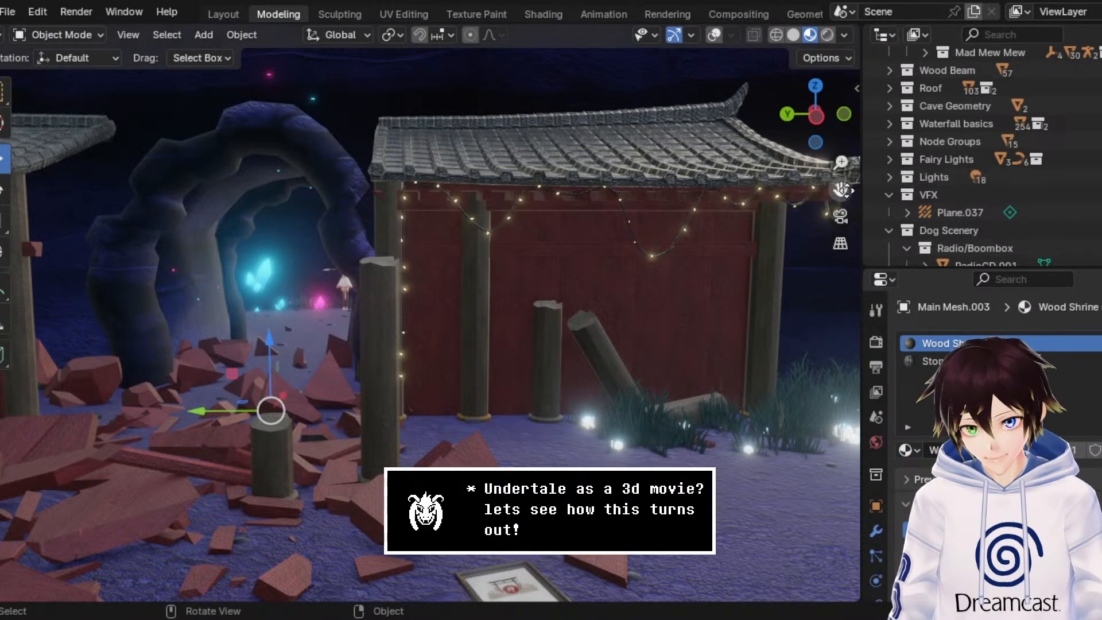
Step: Assign Wood Shrine (Grey) to the first material slot of the tilted pillar piece sticking out of the rubble
drag(840, 190, 1098, 109)
drag(417, 250, 501, 251)
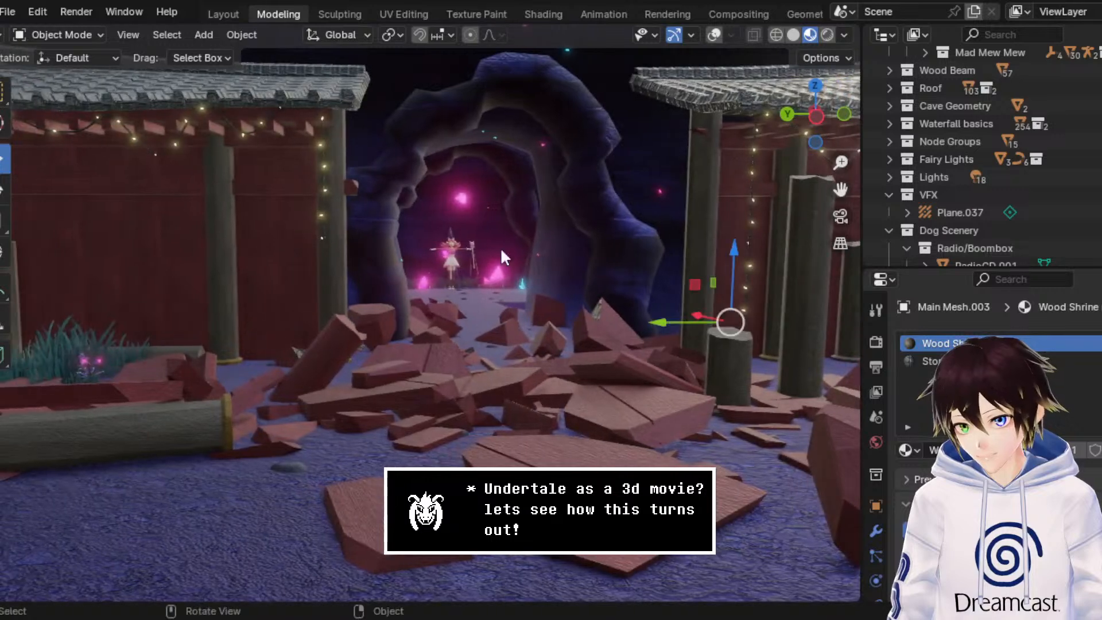
click(339, 361)
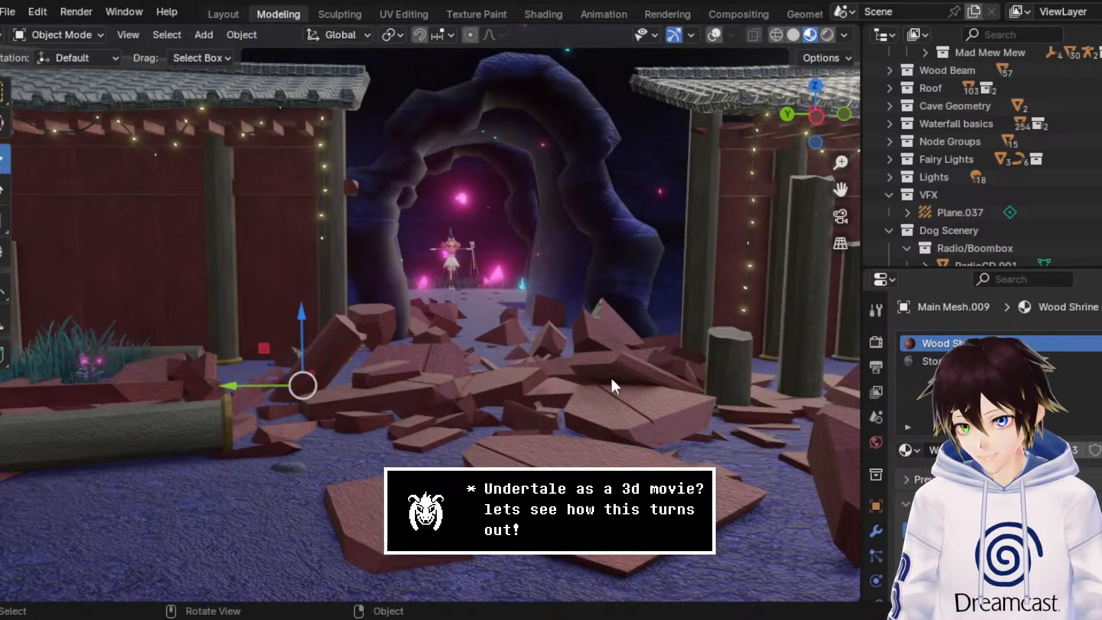
click(907, 449)
text(grey)
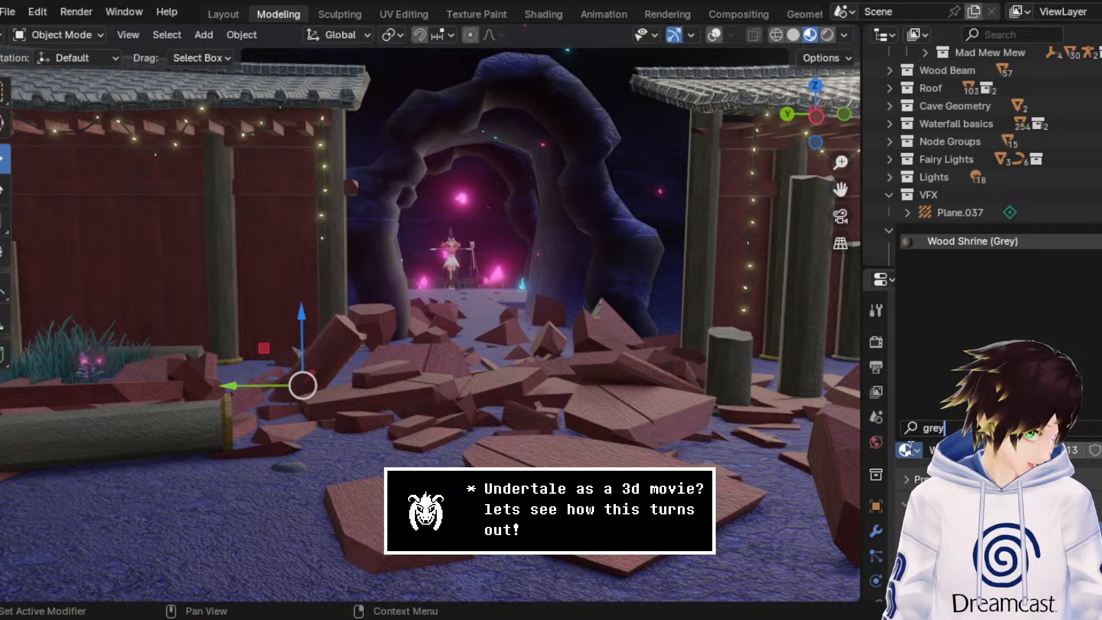
key(Return)
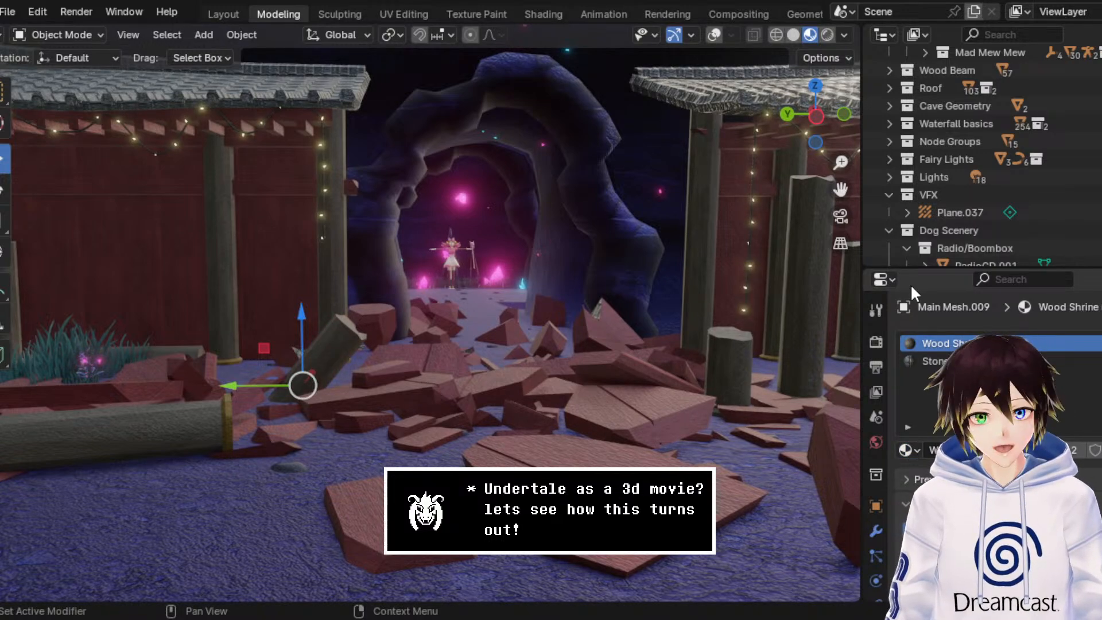
Step: Show the viewport overlays and enter Edit Mode on the upright broken pillar by the wall on the opposite side of the cave entrance
drag(841, 189, 668, 195)
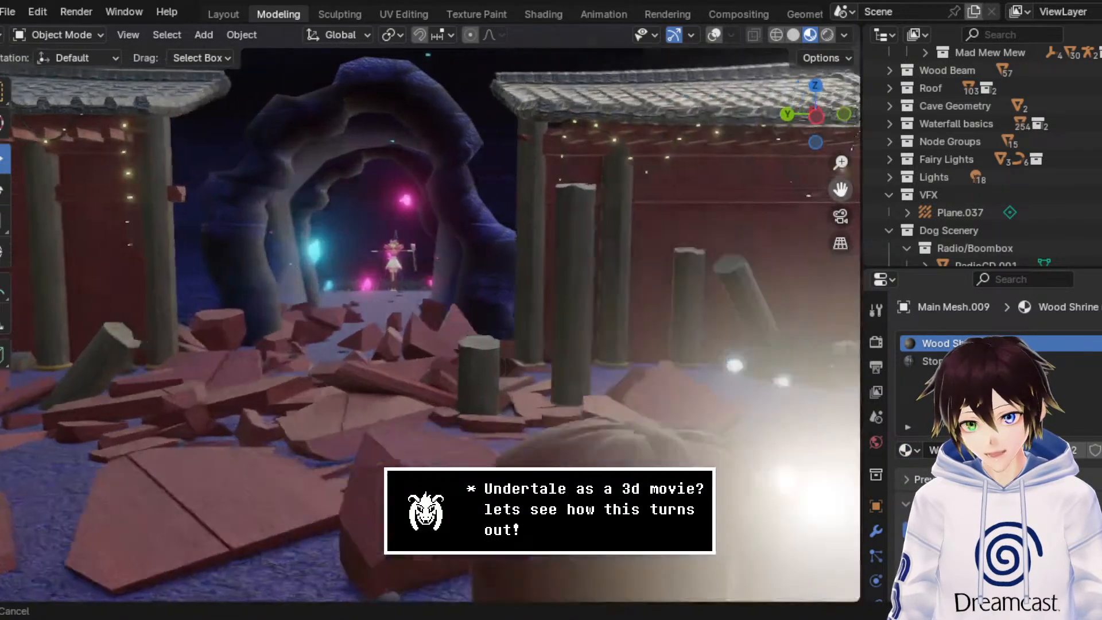
drag(786, 299, 679, 310)
drag(840, 189, 1033, 201)
middle_drag(519, 364, 545, 378)
scroll(544, 377, up, 3)
scroll(544, 376, down, 1)
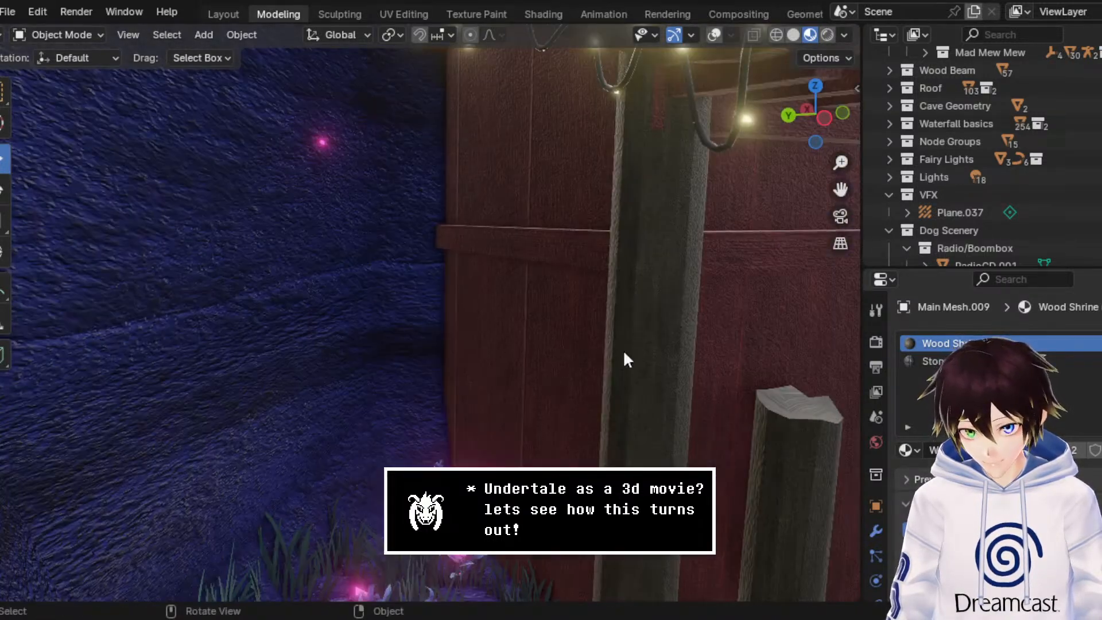
click(841, 215)
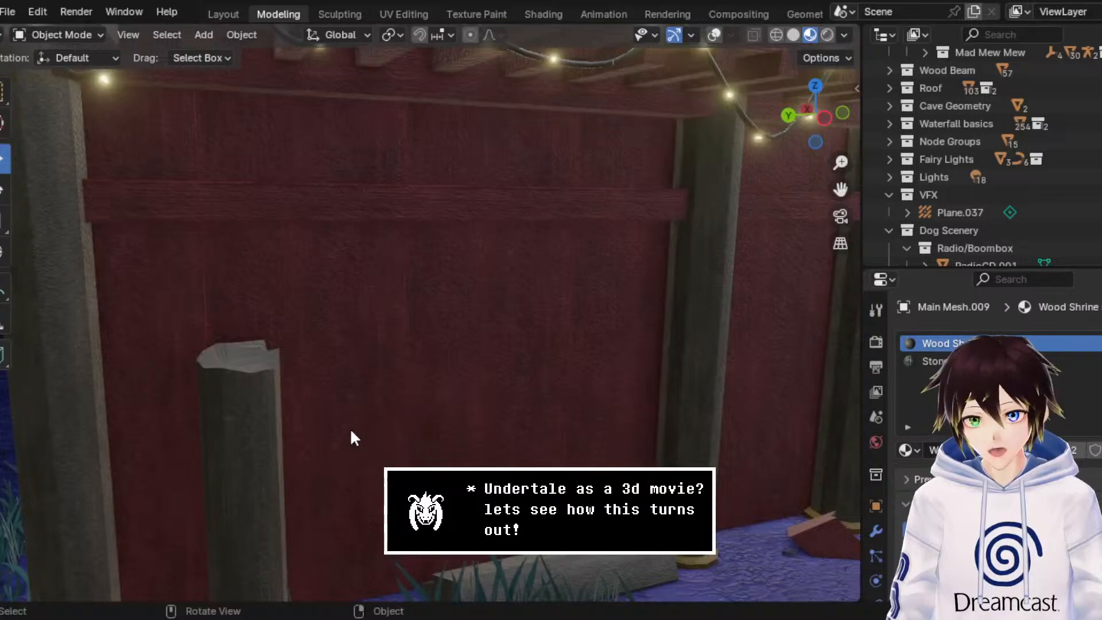
click(253, 439)
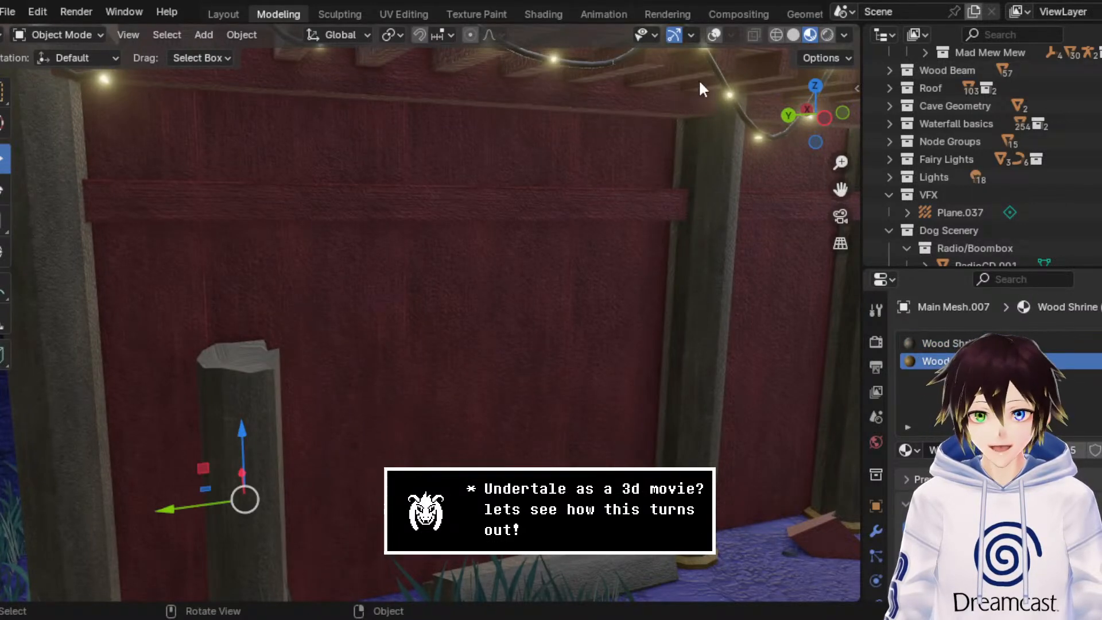
click(713, 35)
click(66, 36)
click(63, 68)
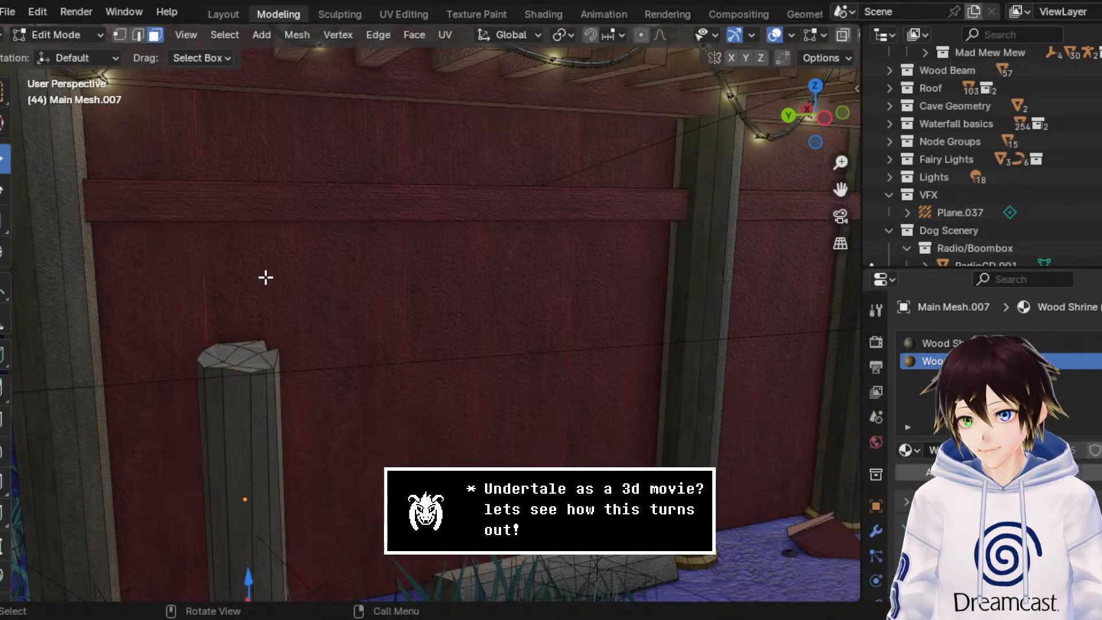
Step: Select the centre face of the pillar's broken top and grow the selection to all the top faces
drag(147, 277, 475, 441)
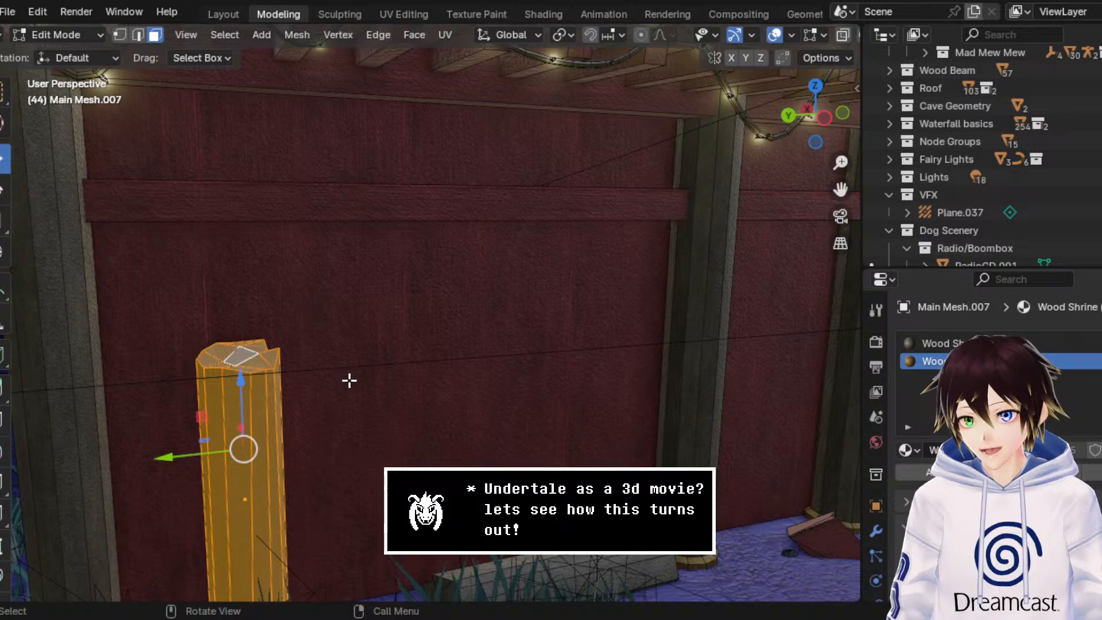
drag(348, 380, 152, 249)
click(582, 324)
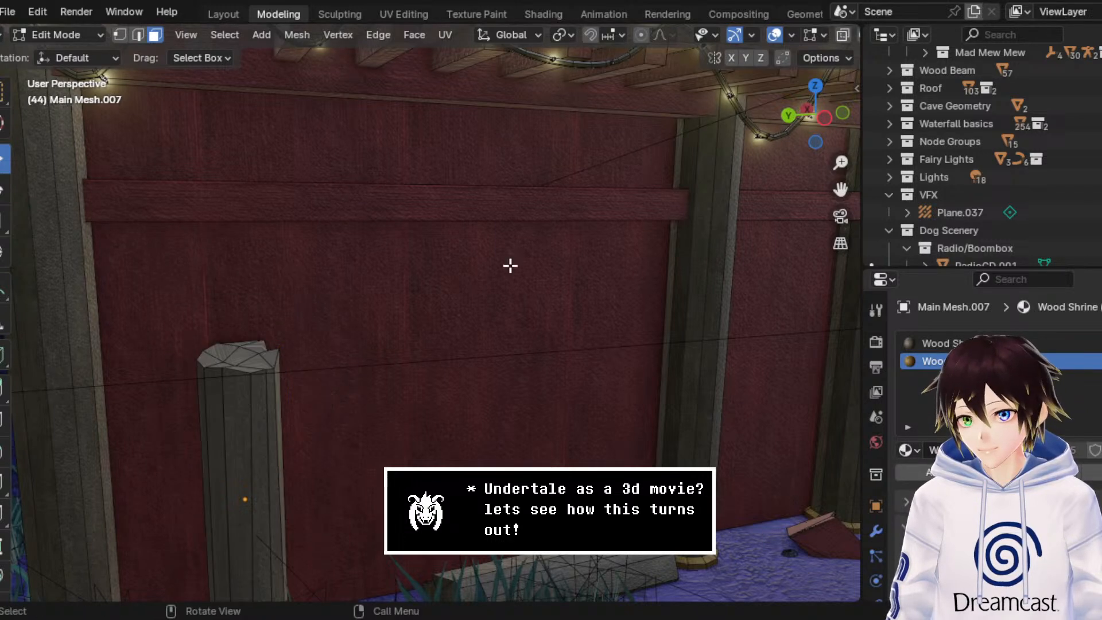
click(246, 353)
key(ctrl+KP_Add)
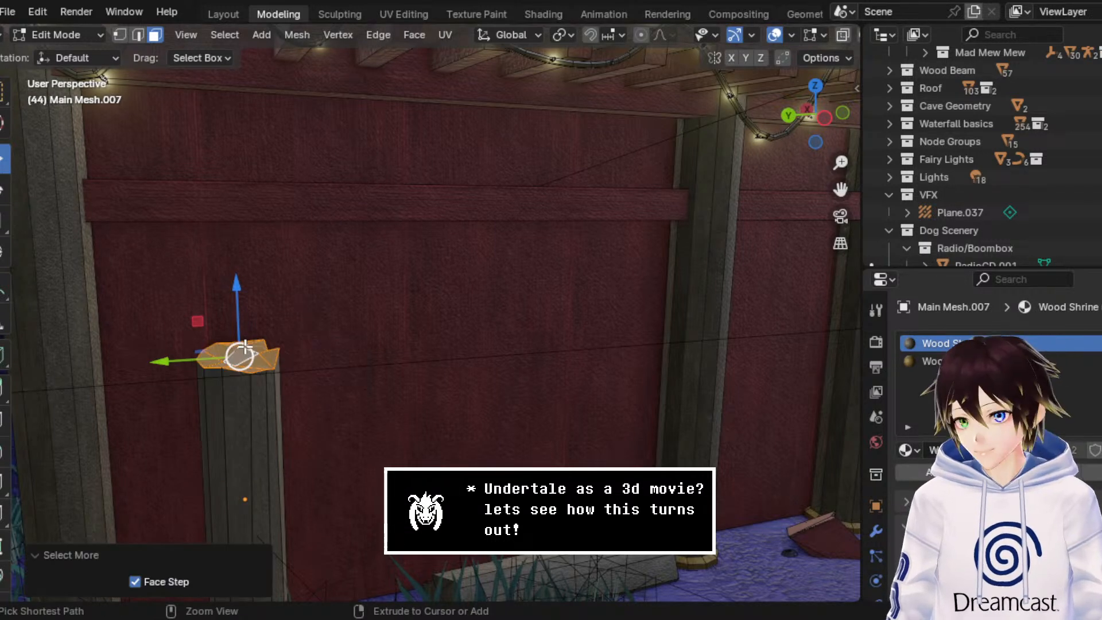
Step: Unwrap the selected faces of the upright pillar's broken top using the Angle Based method
click(813, 86)
scroll(804, 34, down, 3)
click(777, 34)
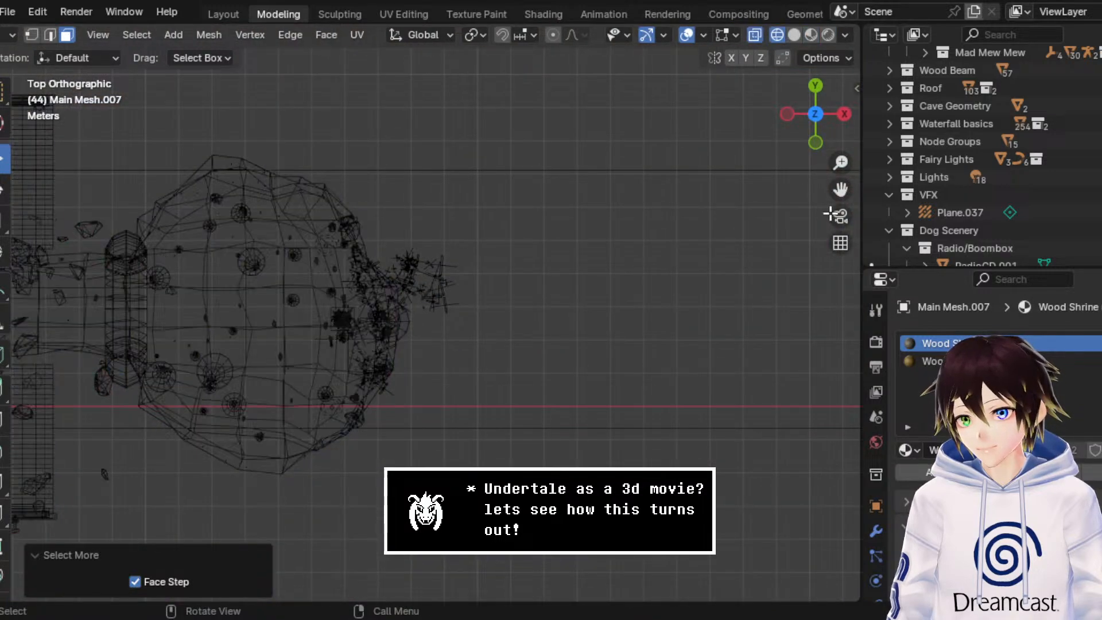
mouse_move(840, 190)
mouse_down()
mouse_move(1090, 155)
mouse_move(1101, 304)
mouse_up()
scroll(500, 204, up, 5)
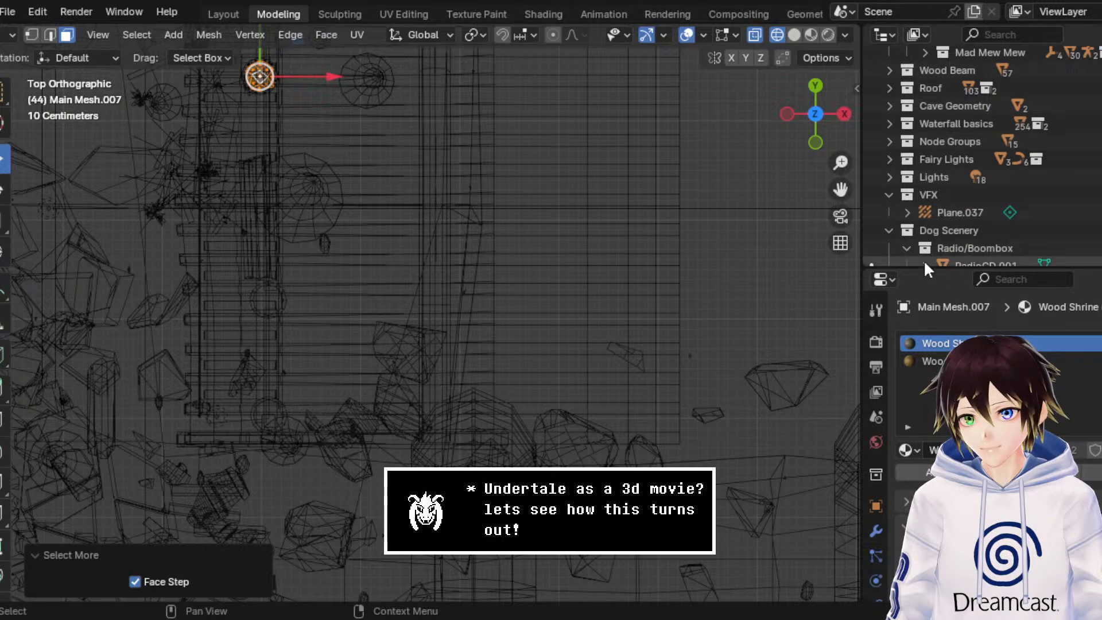
drag(839, 190, 1058, 418)
middle_drag(469, 253, 398, 167)
click(826, 34)
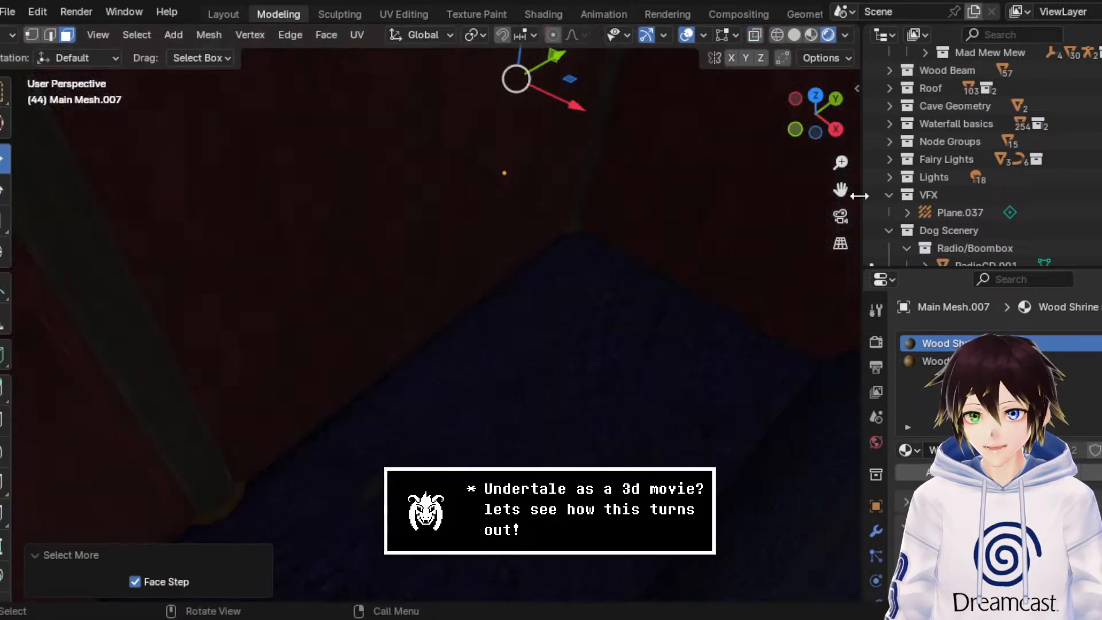
middle_drag(551, 322, 574, 311)
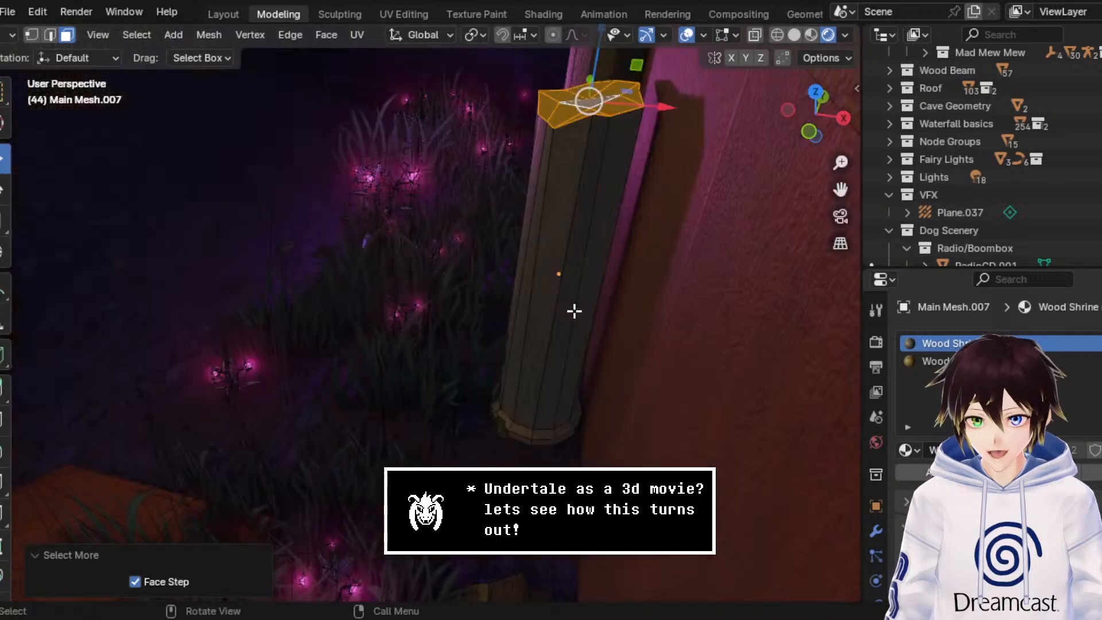
middle_drag(841, 187, 363, 117)
click(358, 35)
click(367, 50)
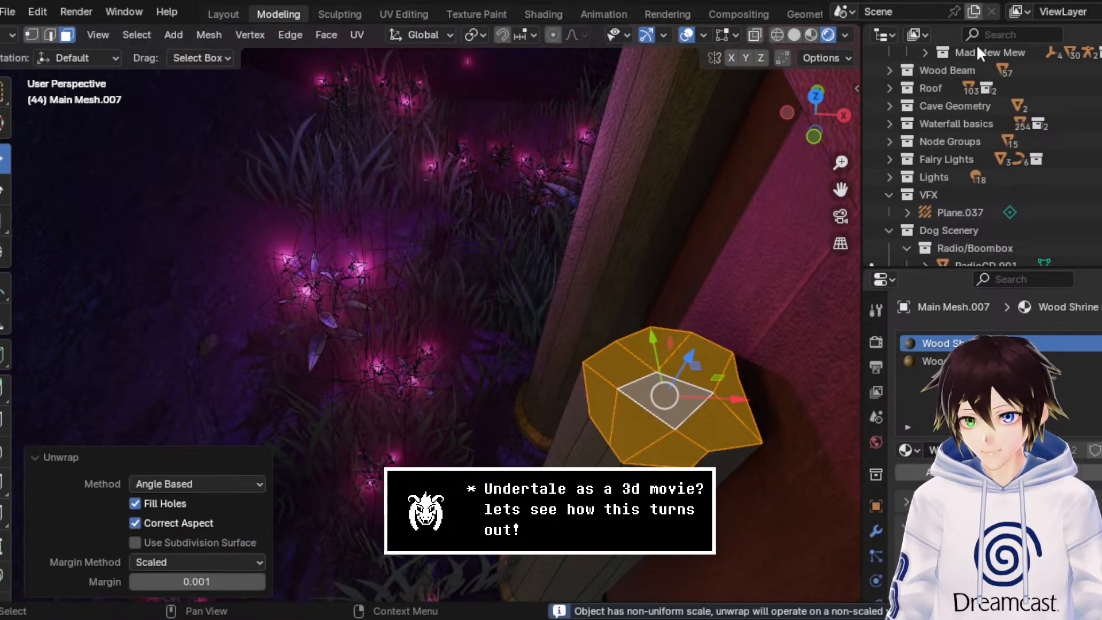
Step: Switch to material preview shading, hide the overlays, and return the unwrapped pillar to Object Mode
click(811, 34)
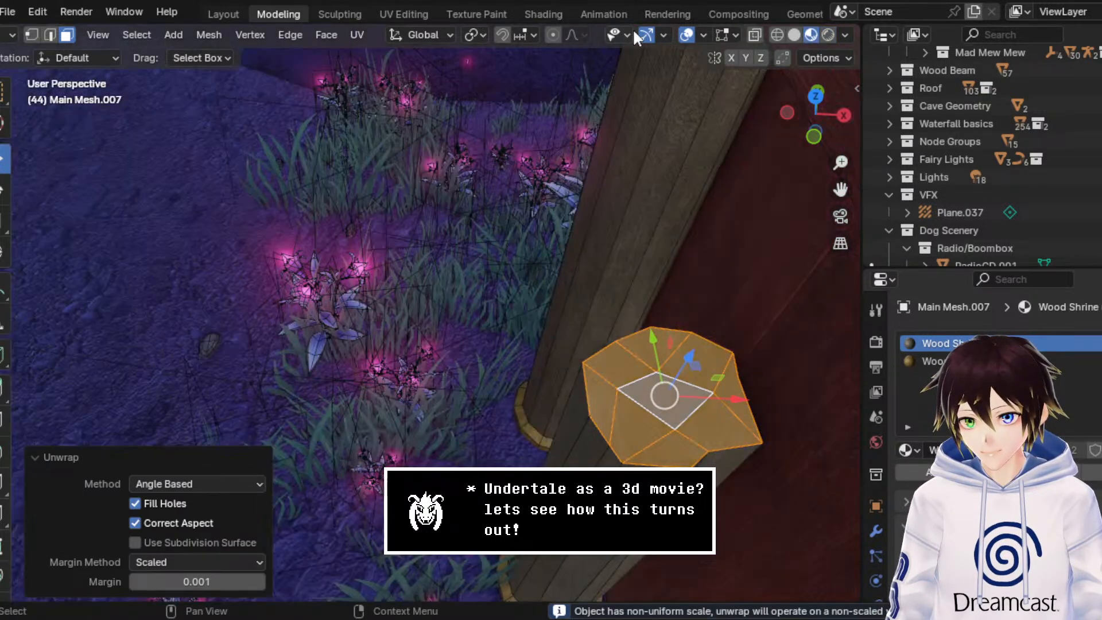
click(686, 34)
middle_drag(491, 278, 672, 189)
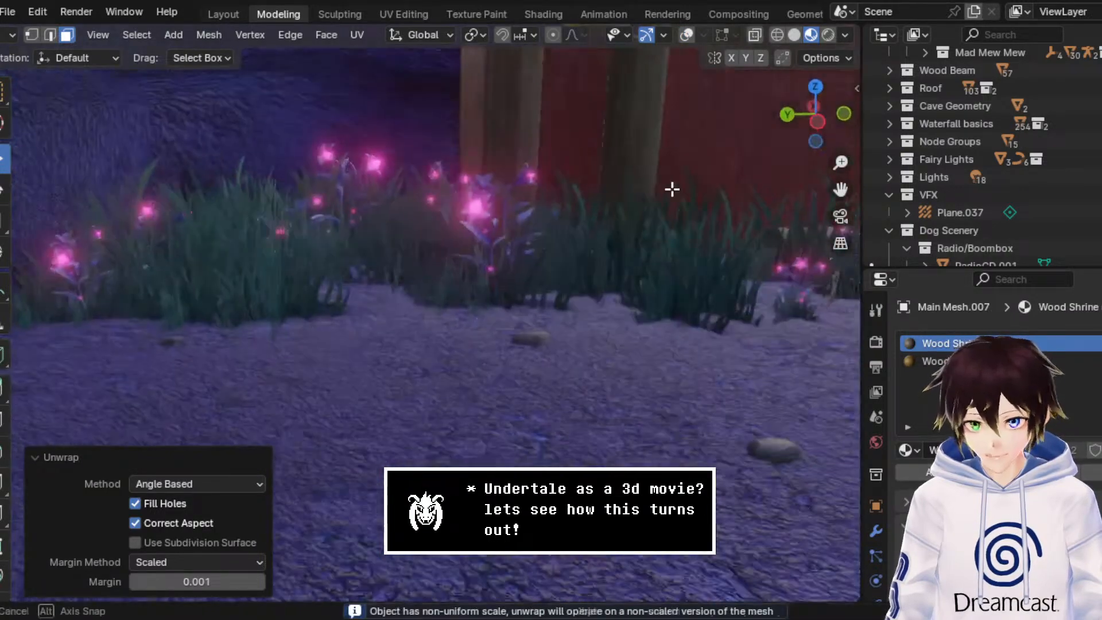
scroll(672, 188, down, 4)
drag(840, 188, 533, 197)
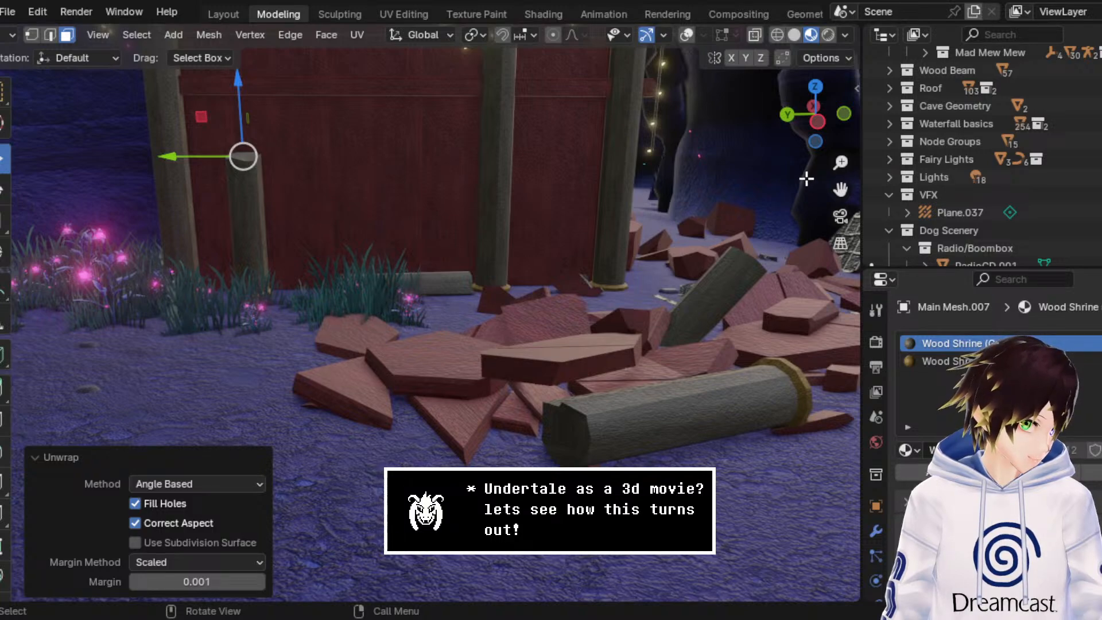
middle_drag(496, 177, 435, 171)
scroll(499, 143, up, 2)
click(7, 35)
click(34, 53)
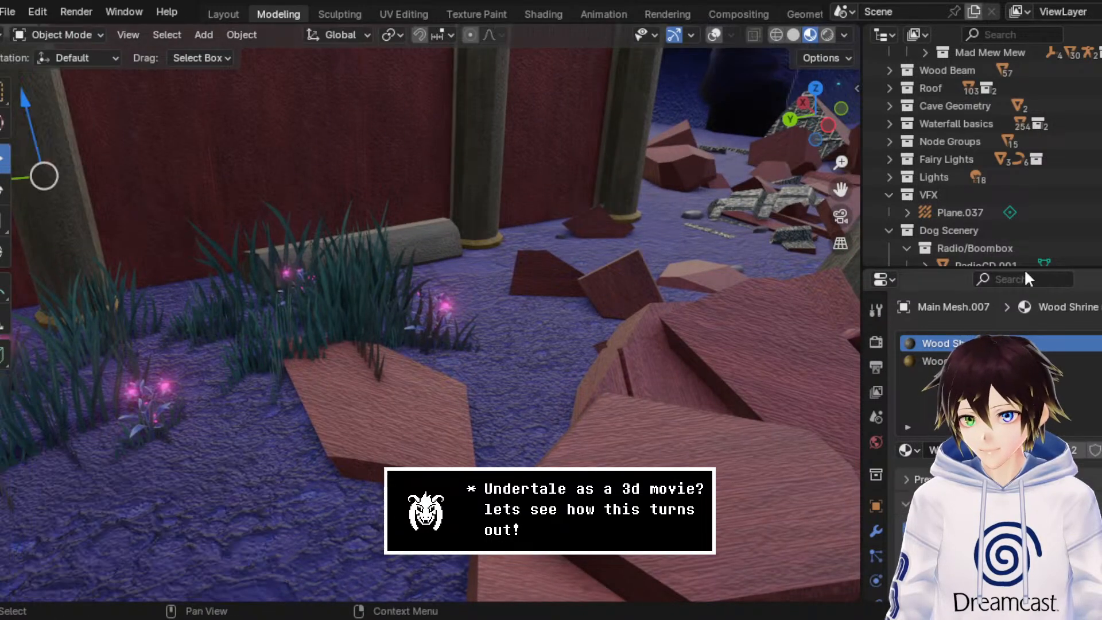
Step: Enter Edit Mode on the tilted pillar piece with overlays shown and select all faces of its broken end
drag(841, 190, 459, 272)
middle_drag(725, 242, 238, 267)
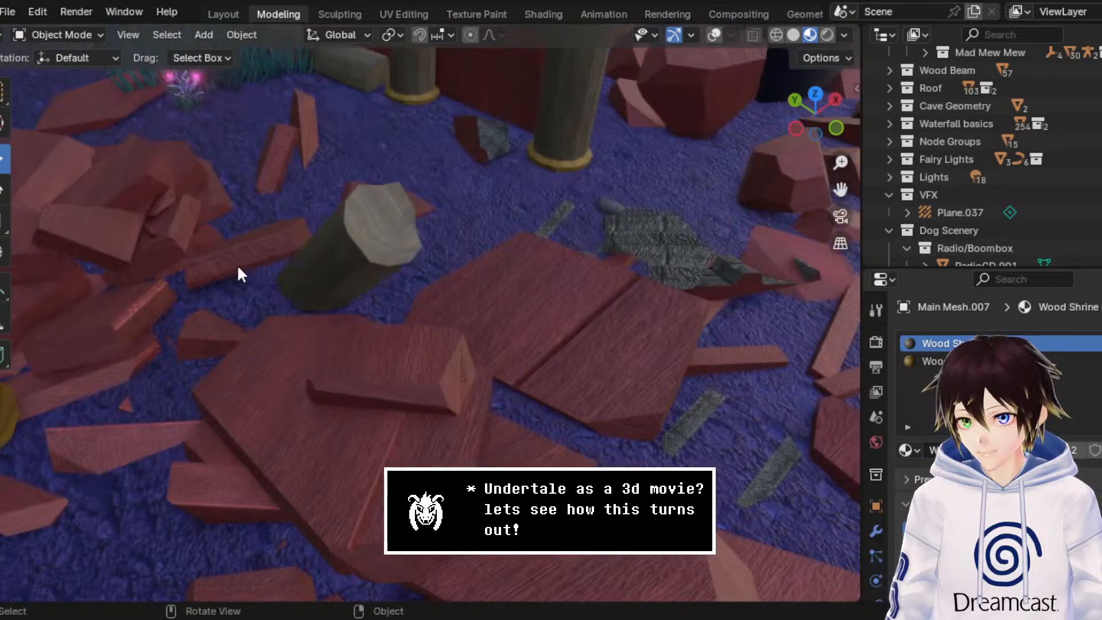
click(35, 35)
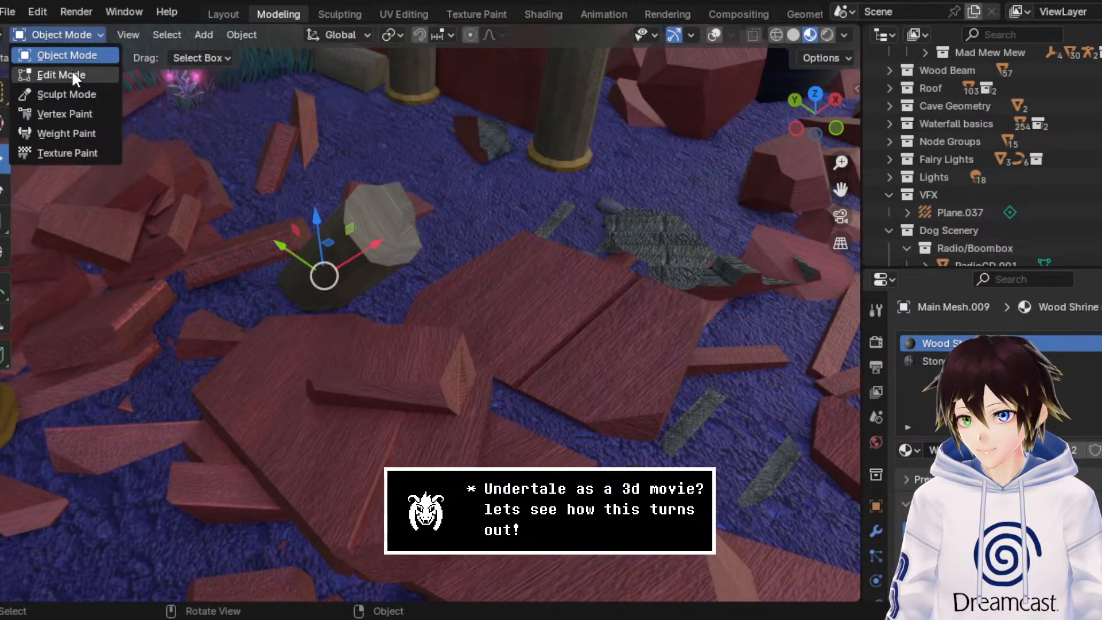
click(71, 73)
click(775, 35)
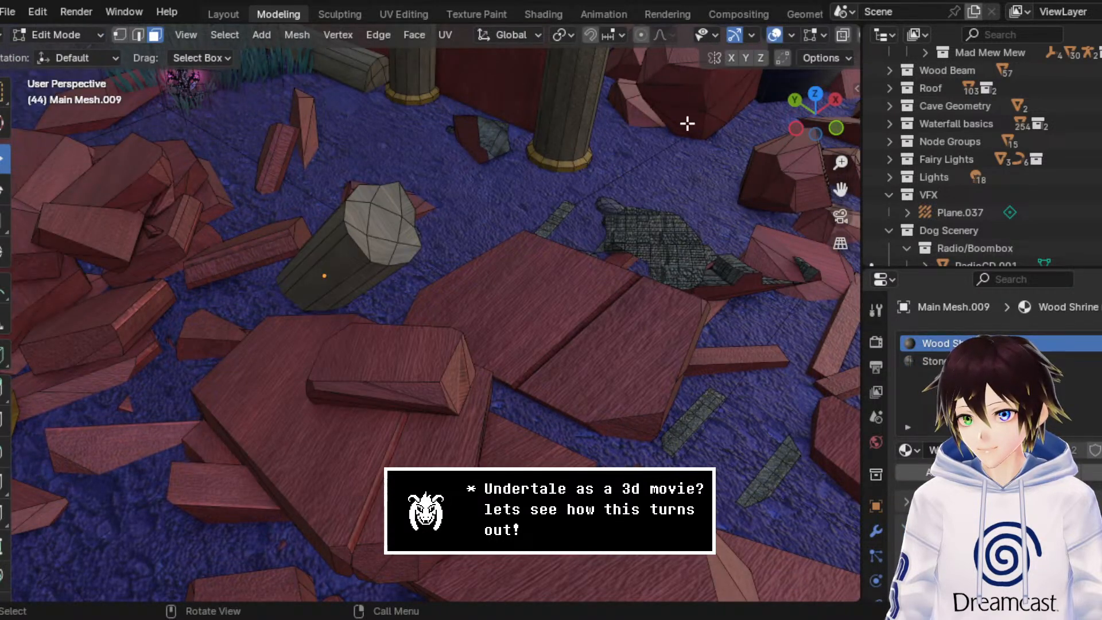
click(381, 237)
key(ctrl+KP_Add)
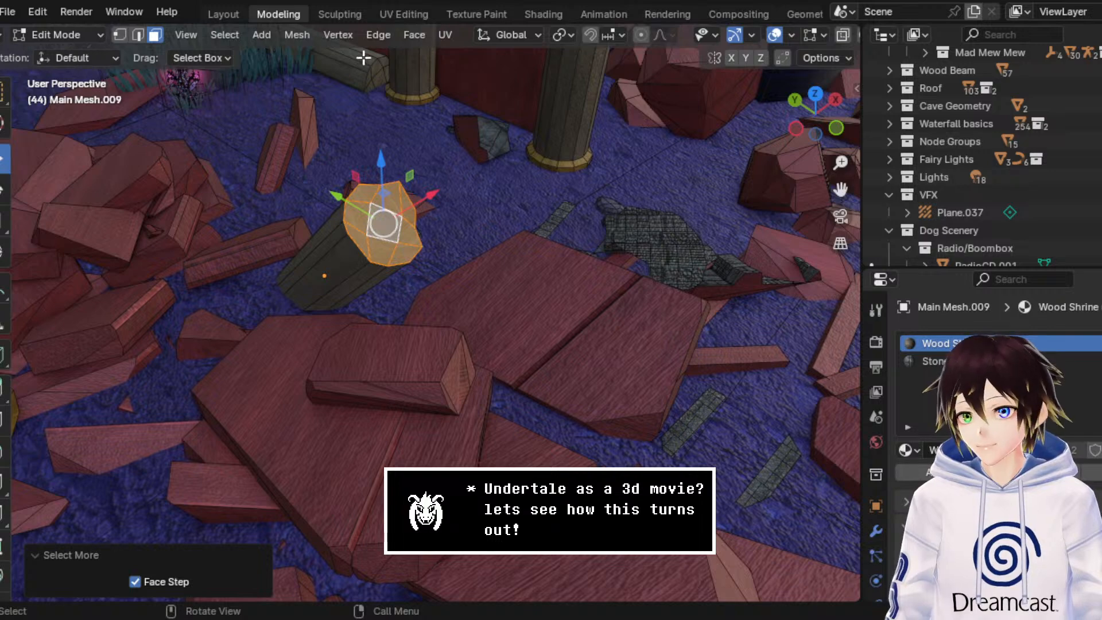
Step: Unwrap the selected broken-end faces with the Angle Based method and return to Object Mode
click(445, 34)
click(449, 50)
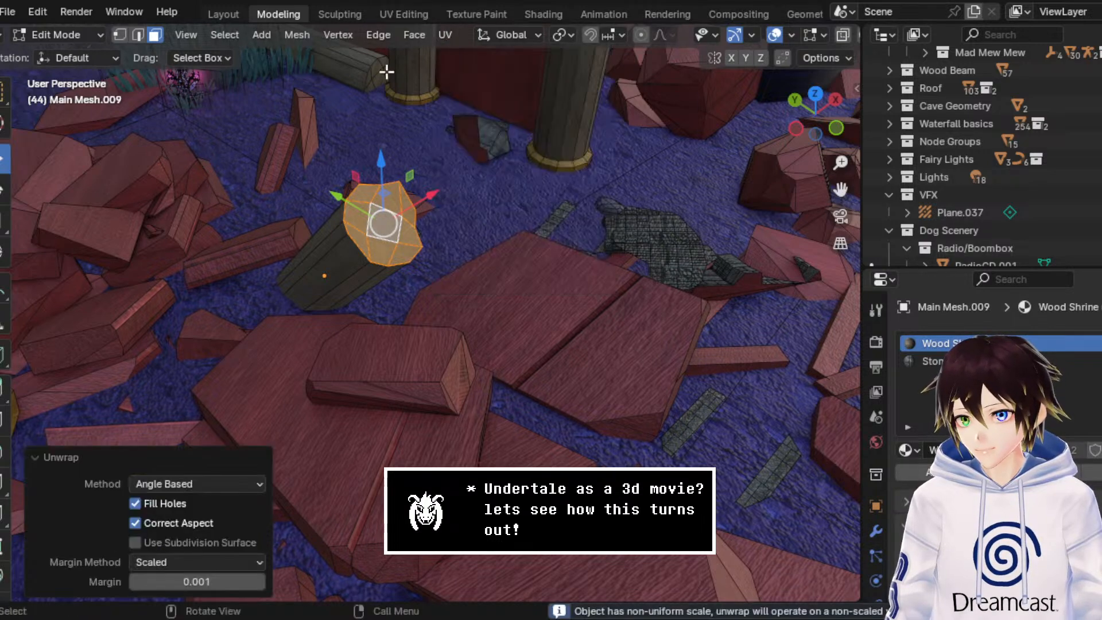
click(88, 36)
click(87, 54)
Step: Select the short broken pillar stump standing among the rubble and open it in Edit Mode
middle_drag(557, 245, 715, 208)
drag(836, 188, 834, 186)
scroll(463, 332, up, 3)
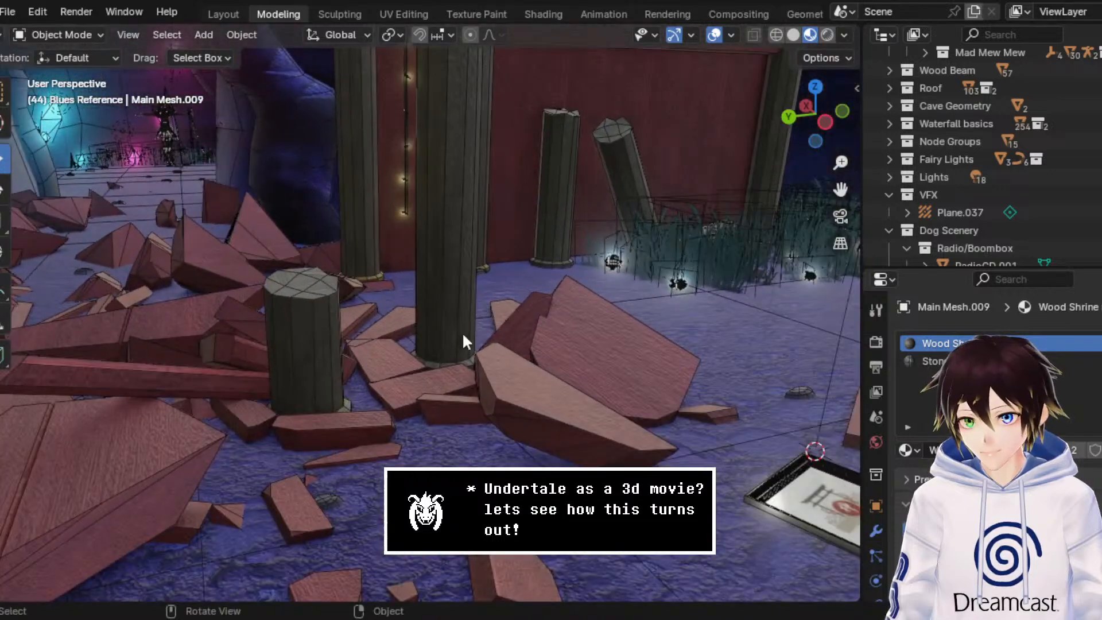
click(270, 313)
scroll(275, 304, up, 4)
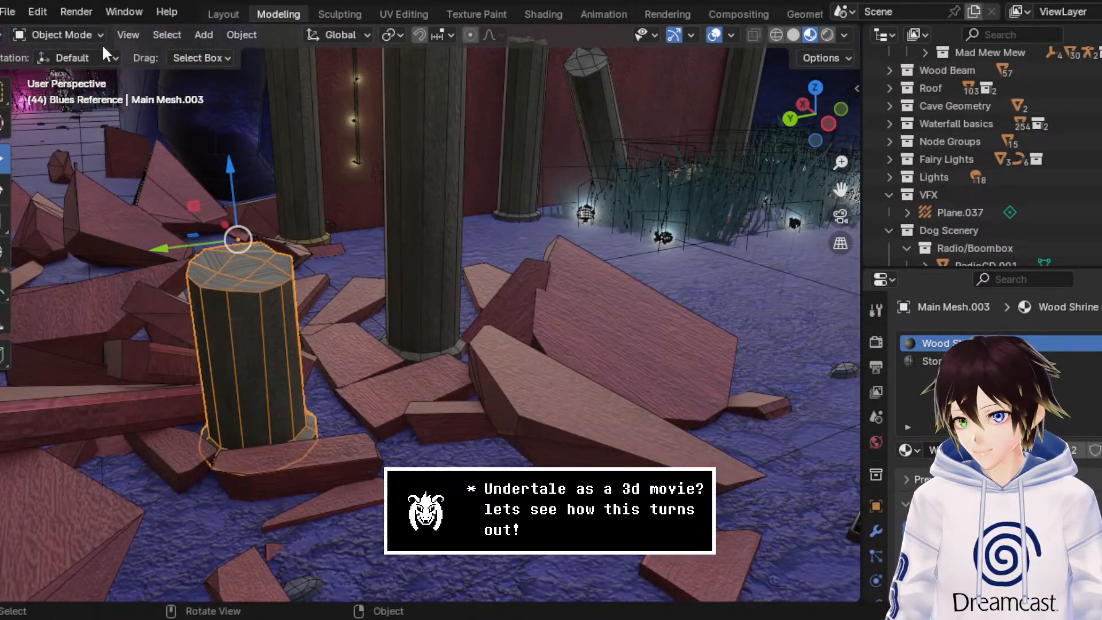
click(98, 37)
click(46, 67)
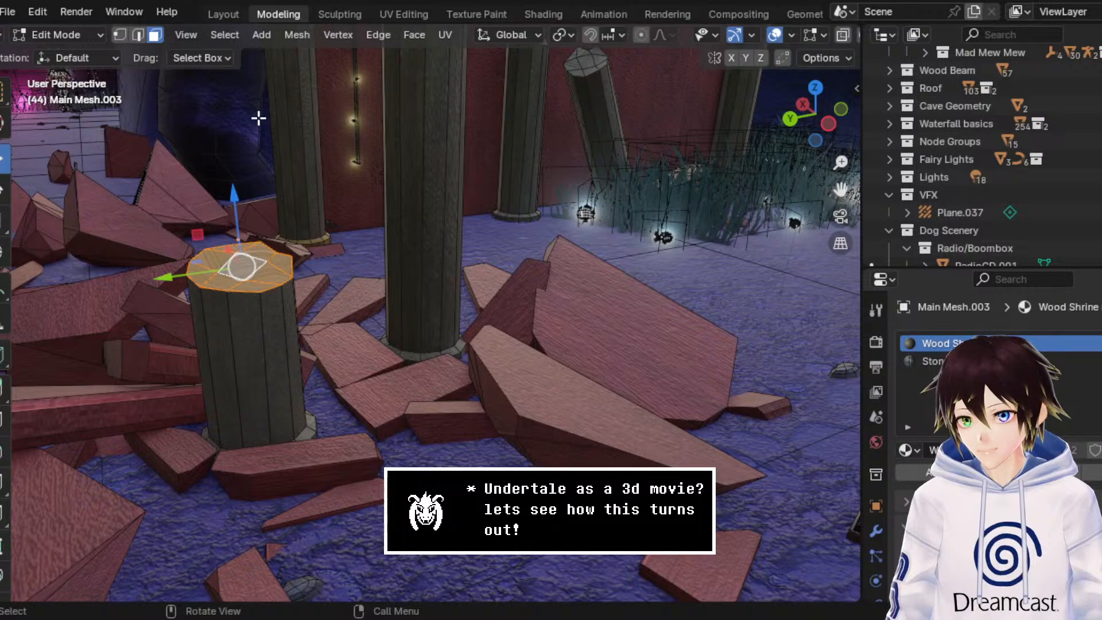
Step: Unwrap the selected top faces of the short stump with the Angle Based method and return to Object Mode
click(413, 34)
click(444, 33)
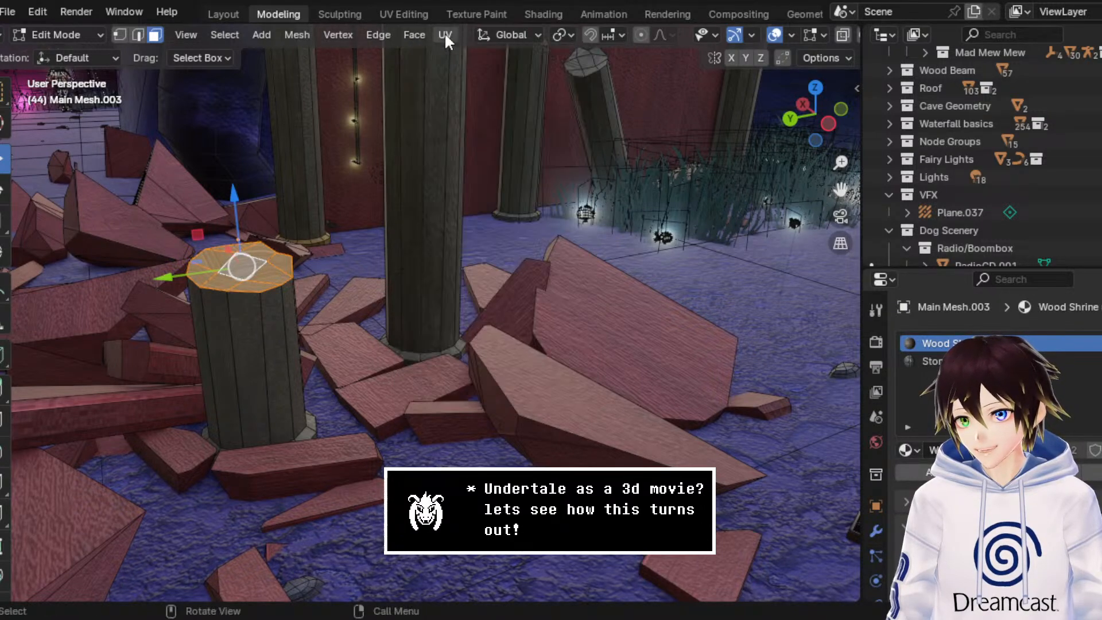
click(446, 34)
click(466, 55)
click(56, 35)
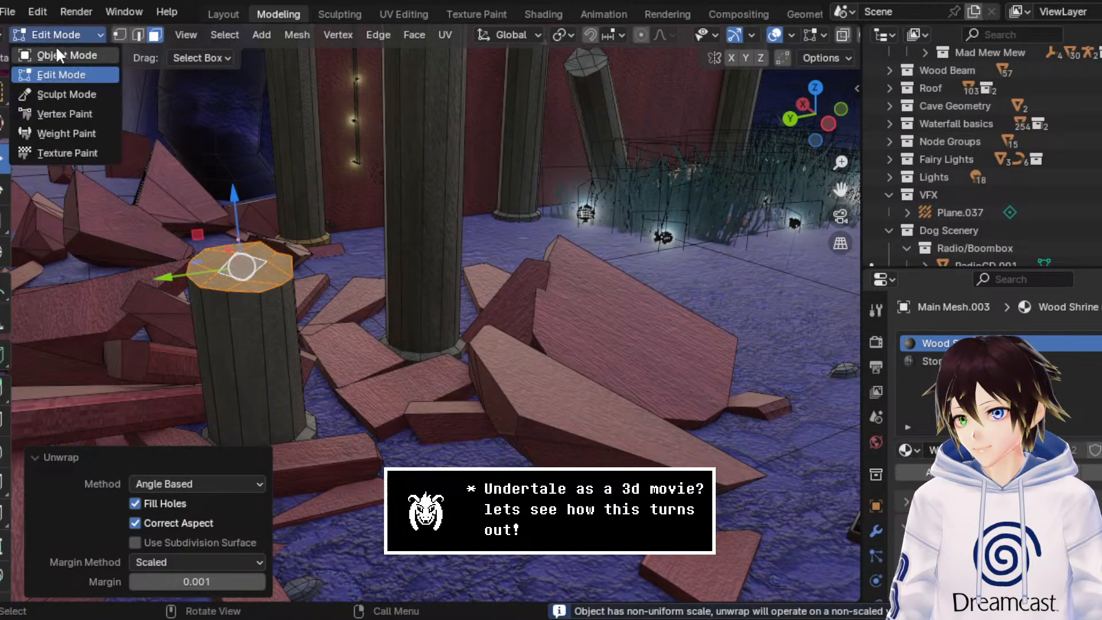
click(56, 45)
Step: Select the tall broken pillar beside the stump and open it in Edit Mode
mouse_move(381, 257)
middle_down()
mouse_move(244, 246)
mouse_move(383, 241)
middle_up()
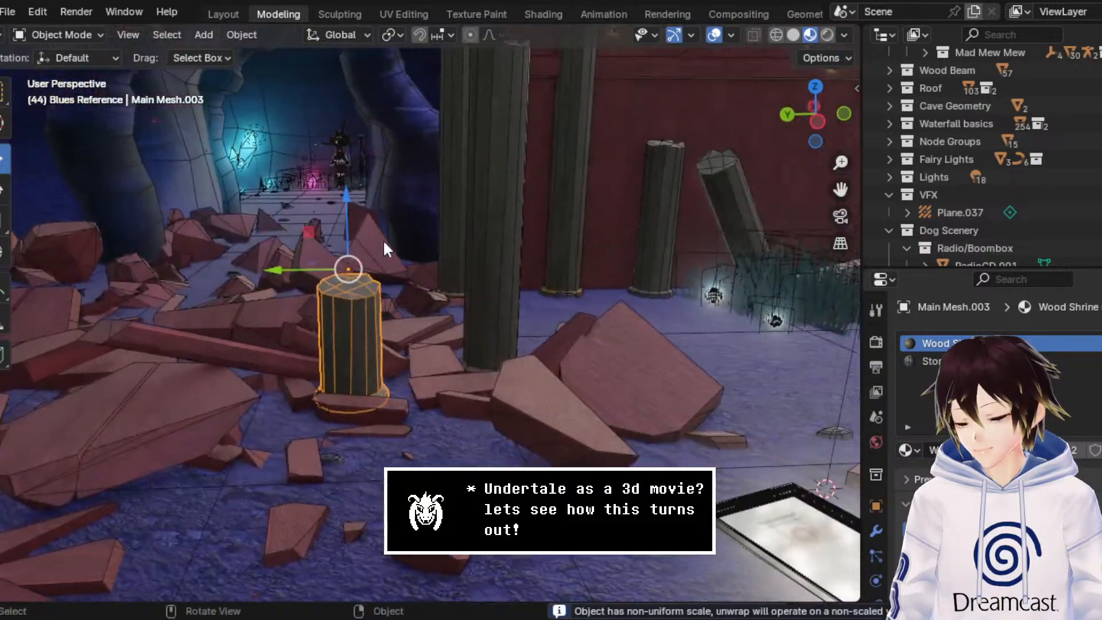
scroll(383, 241, down, 1)
drag(840, 190, 476, 361)
scroll(458, 337, up, 4)
scroll(461, 343, down, 3)
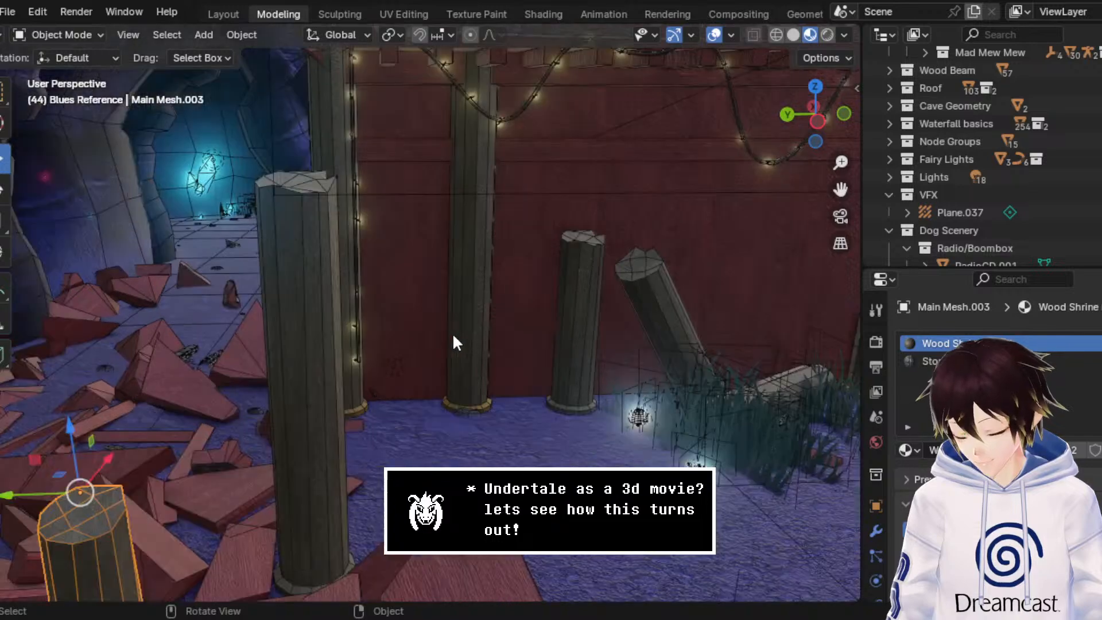
click(309, 285)
mouse_move(310, 281)
middle_down()
mouse_move(345, 274)
mouse_move(327, 270)
middle_up()
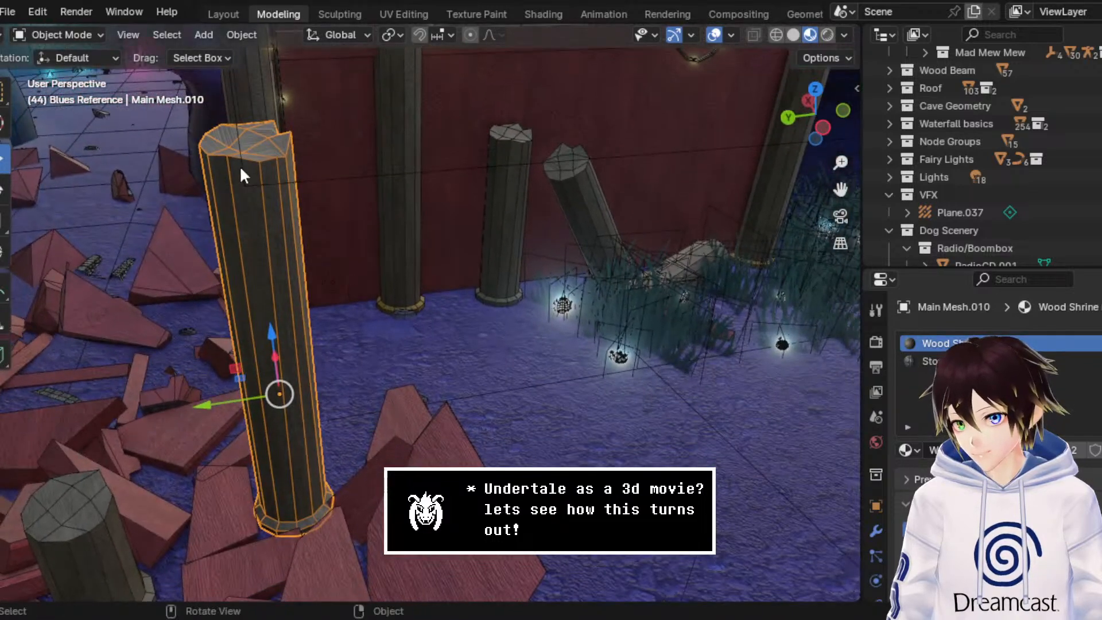
click(83, 41)
click(86, 73)
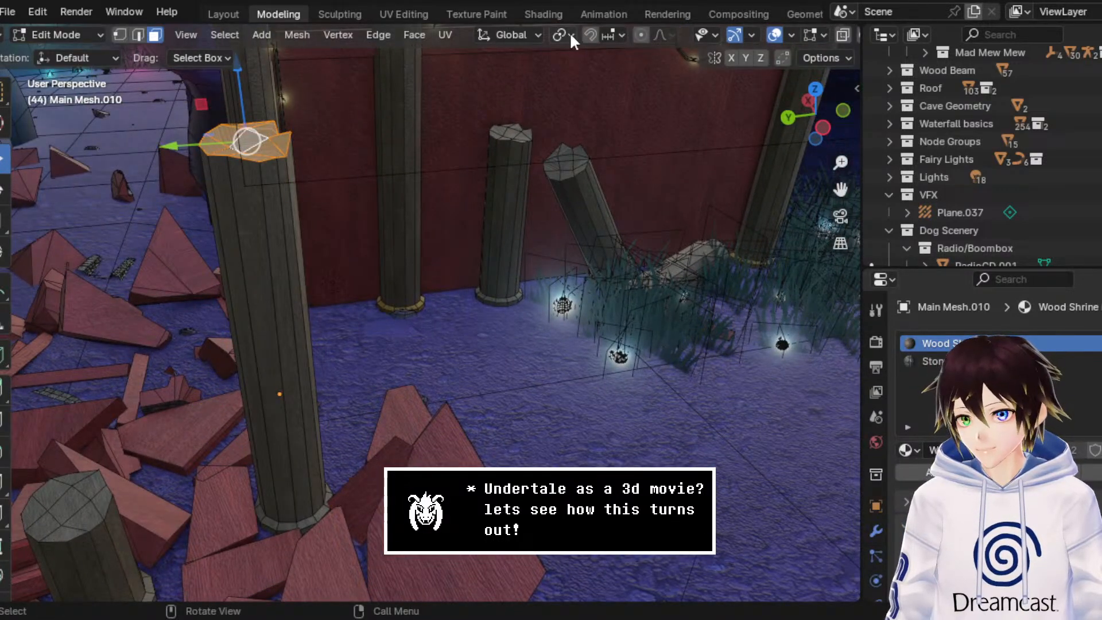
Step: Unwrap the tall pillar's selected broken-top faces with the Angle Based method and return to Object Mode
click(453, 35)
click(466, 54)
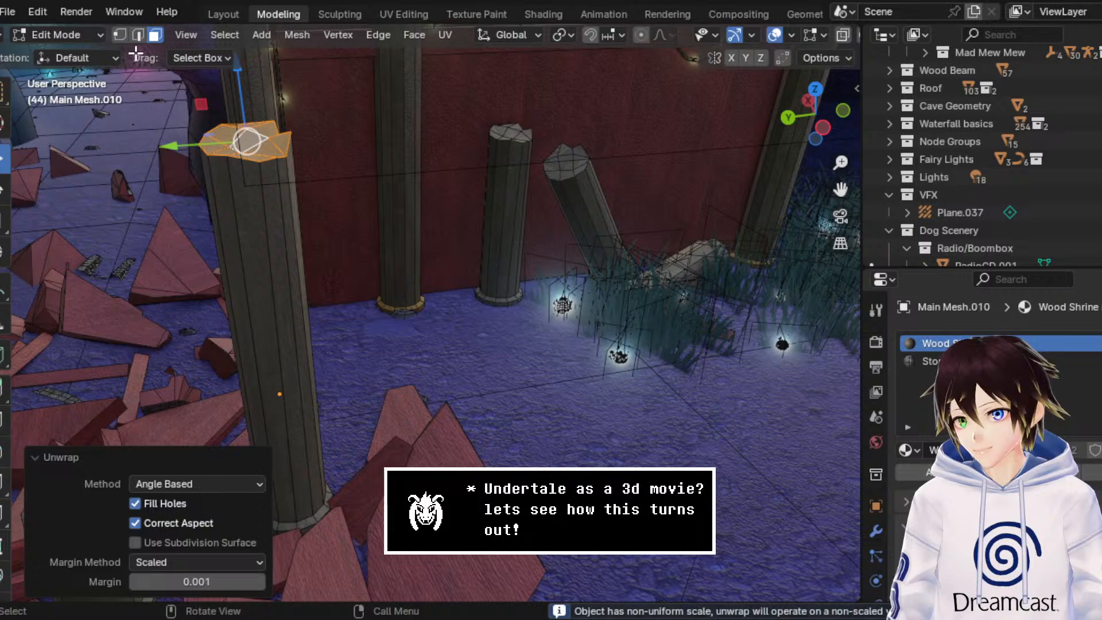
click(64, 34)
click(58, 46)
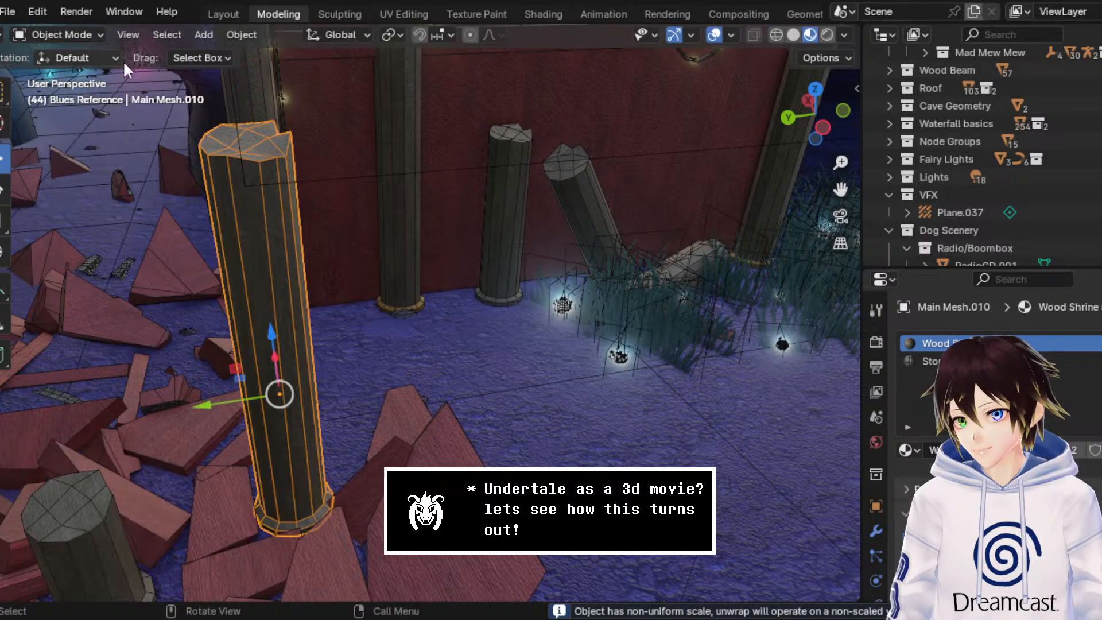
Step: Unwrap the broken top of the upright pillar near the red wall in Edit Mode using Angle Based, then return to Object Mode
click(542, 176)
middle_drag(567, 177, 453, 180)
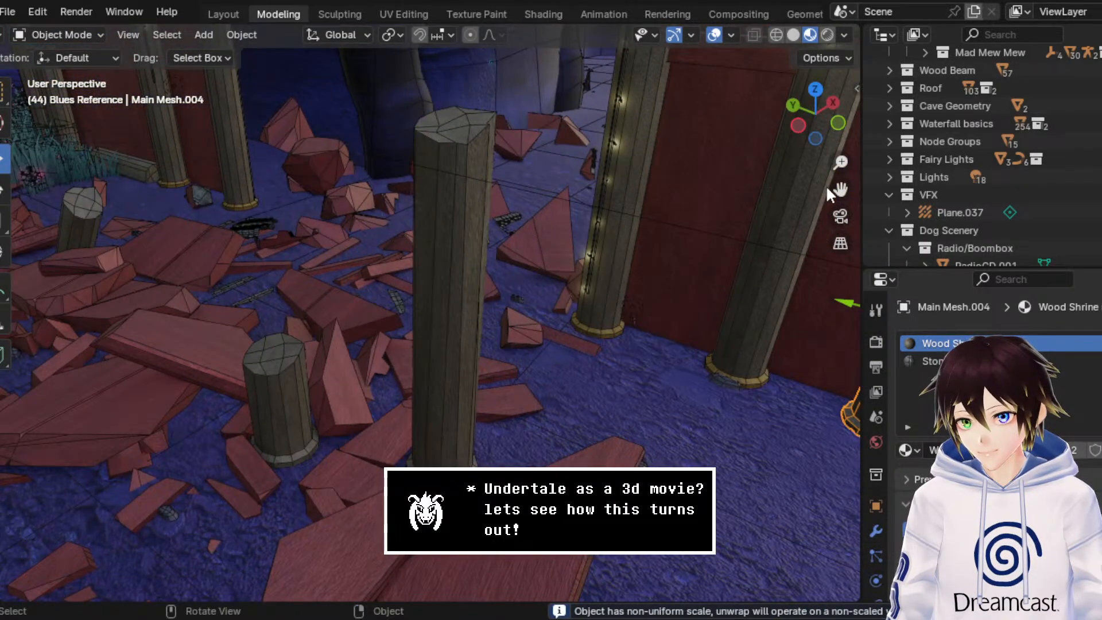
drag(837, 190, 450, 243)
scroll(677, 267, up, 2)
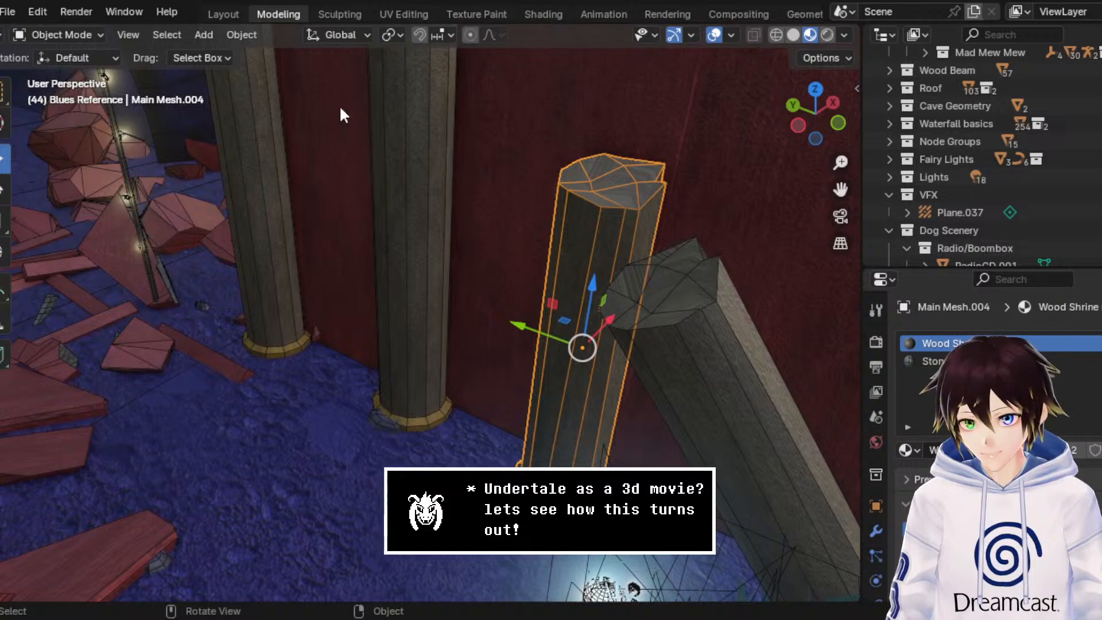
click(80, 37)
click(71, 68)
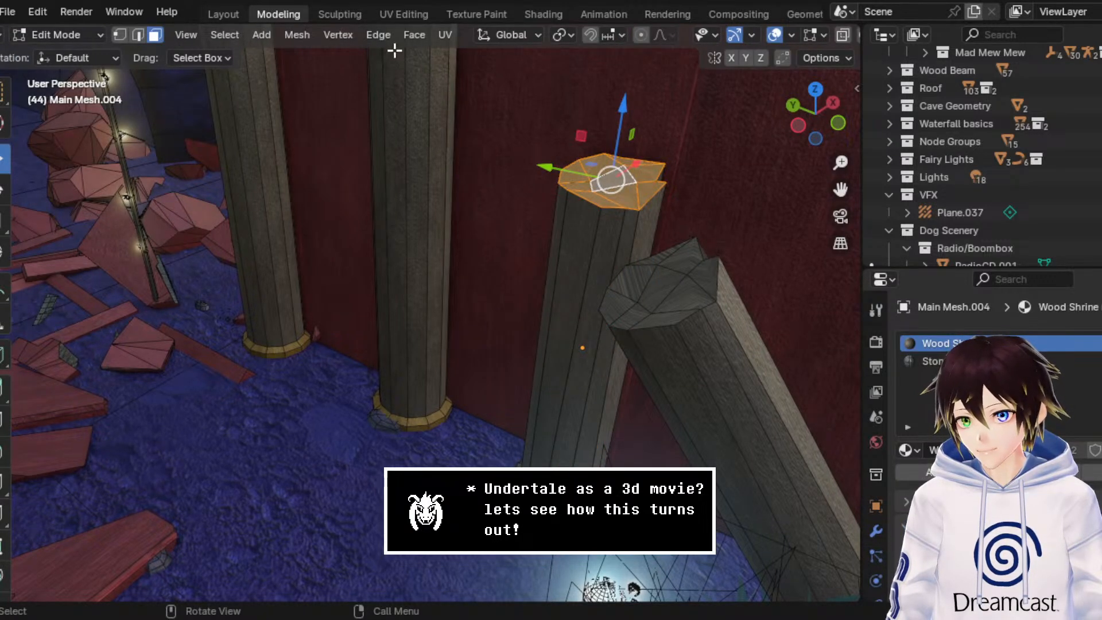
click(425, 33)
click(454, 50)
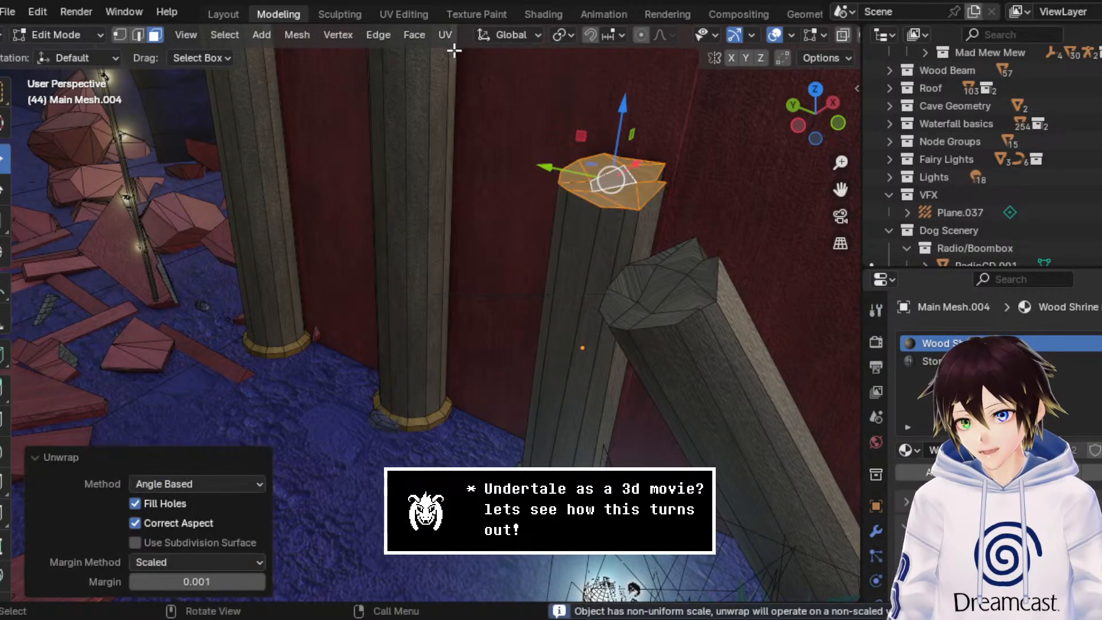
click(84, 36)
click(106, 55)
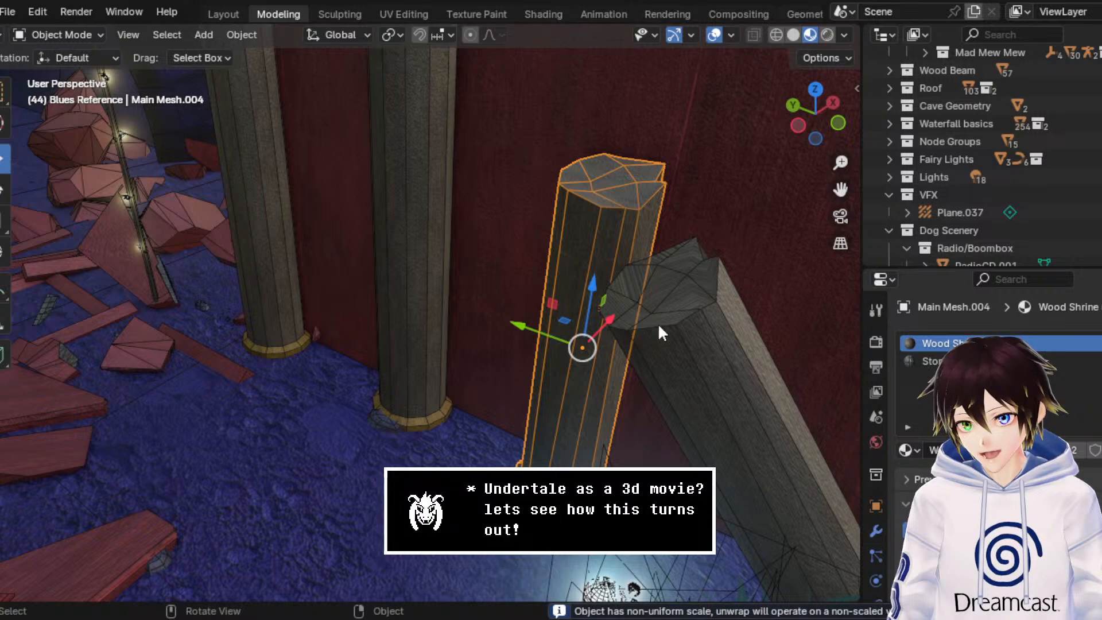
Step: Unwrap the broken top of the leaning pillar beside it in Edit Mode using Angle Based, then return to Object Mode
click(657, 323)
click(78, 33)
click(84, 69)
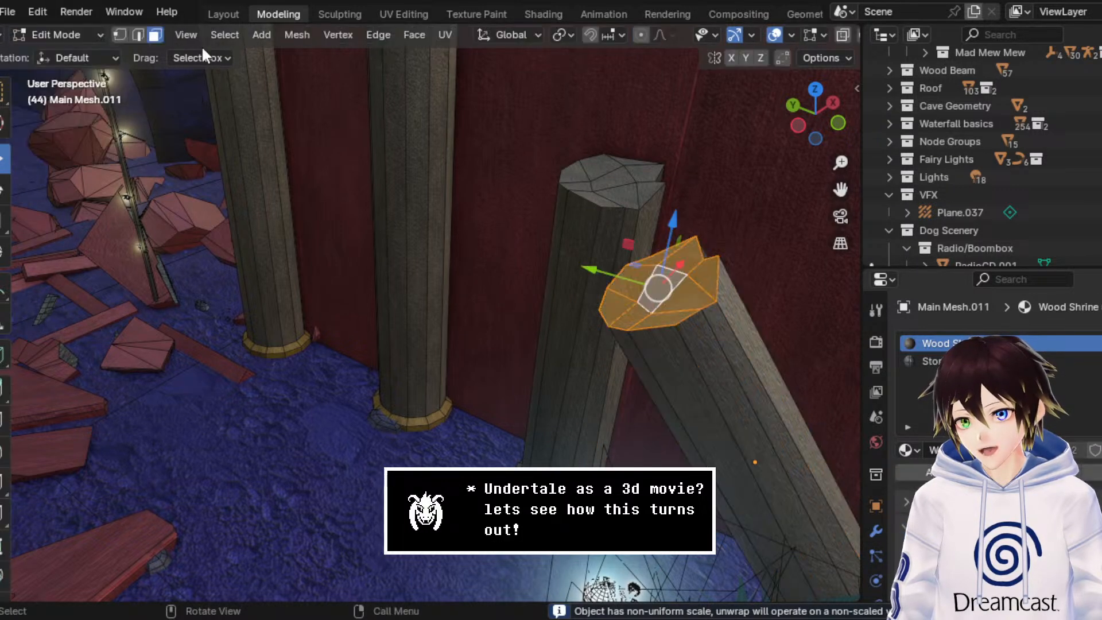
click(445, 34)
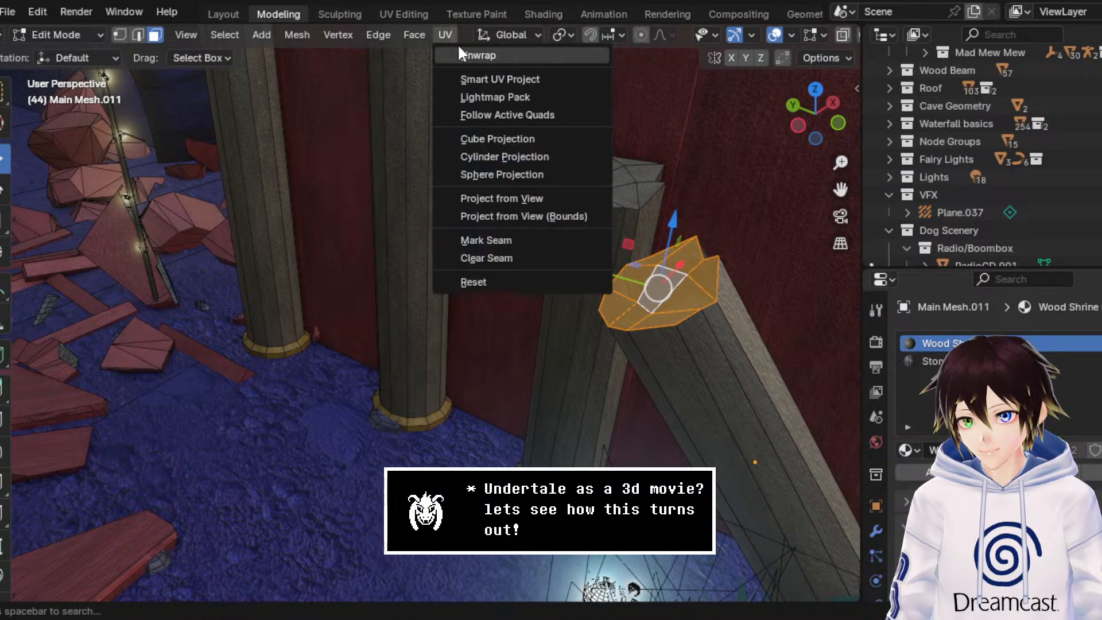
click(460, 52)
click(63, 34)
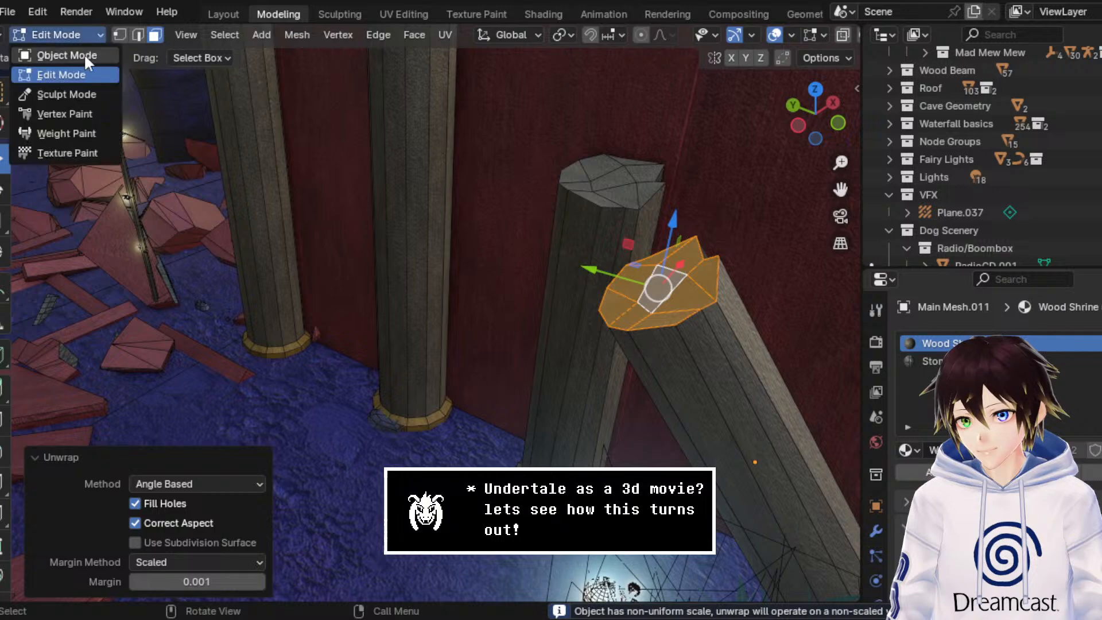
click(84, 53)
Step: Reselect the short pillar stump in the rubble and open it in Edit Mode
middle_drag(326, 233, 442, 239)
middle_drag(477, 313, 486, 299)
scroll(487, 298, down, 3)
drag(840, 189, 594, 327)
click(281, 485)
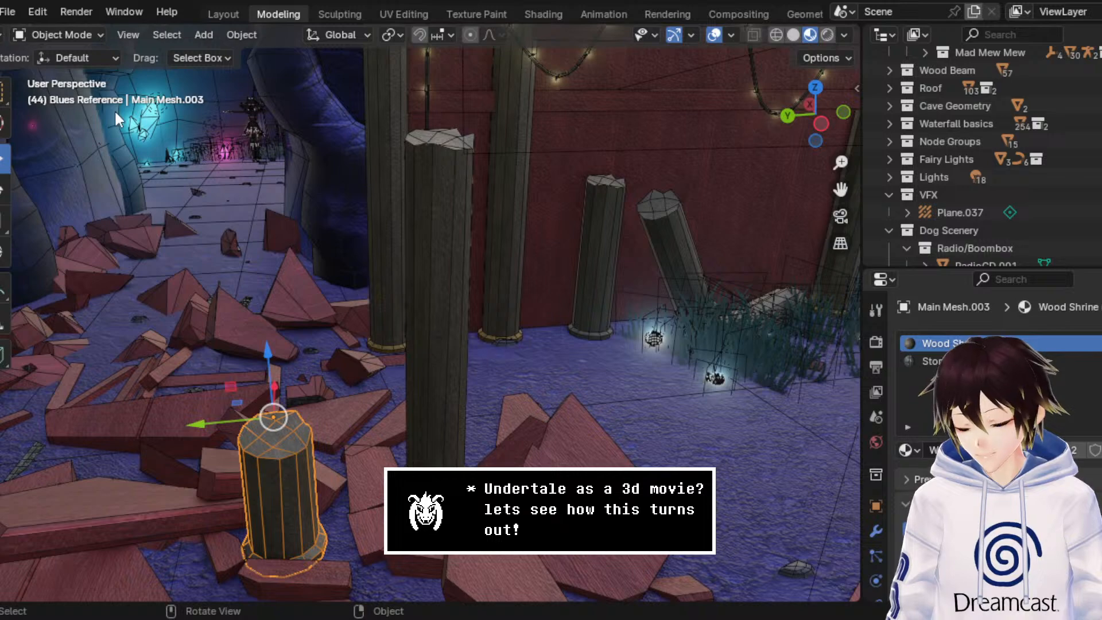
click(84, 37)
click(86, 74)
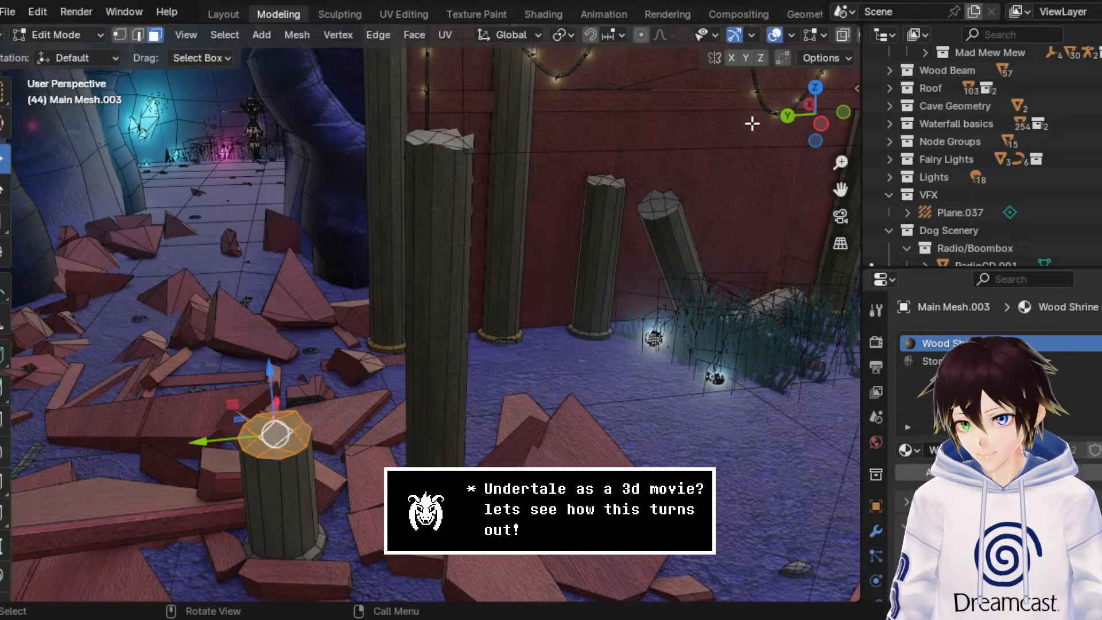
Step: Grow the face selection from the stump's top to its whole shaft and hide those faces, leaving only the base ring
drag(840, 190, 926, 88)
middle_drag(522, 293, 470, 300)
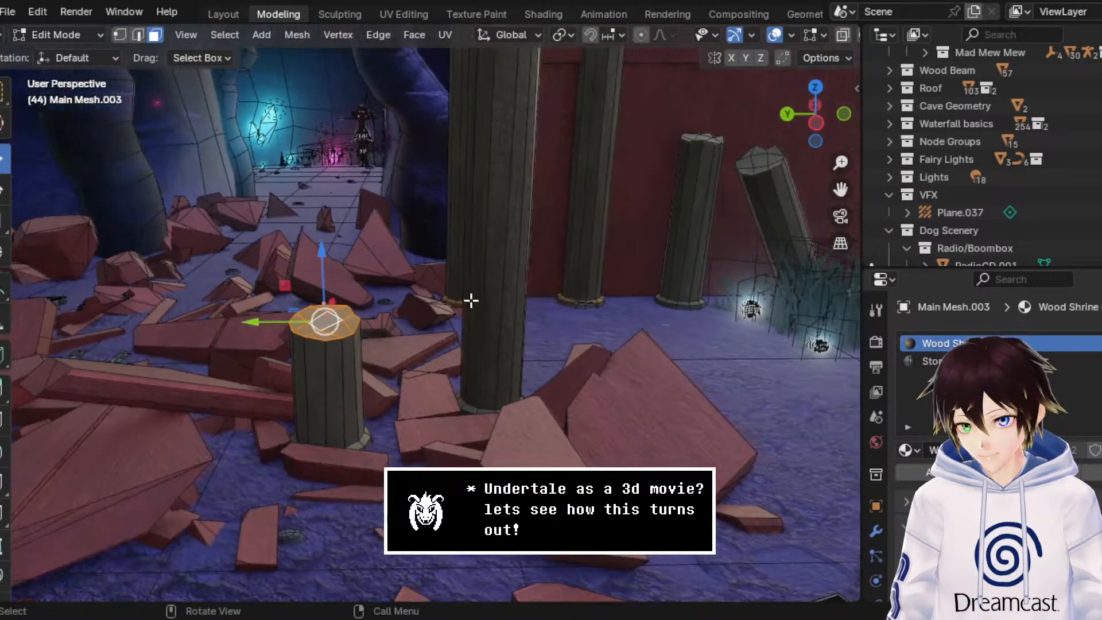
key(ctrl+KP_Add)
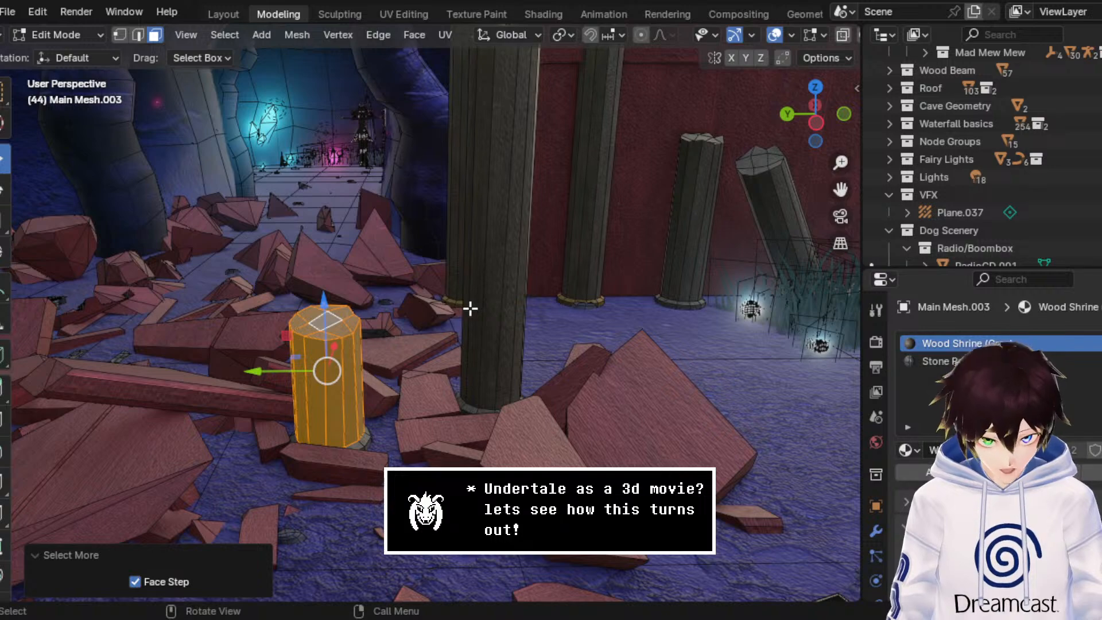
middle_drag(465, 281, 431, 229)
key(h)
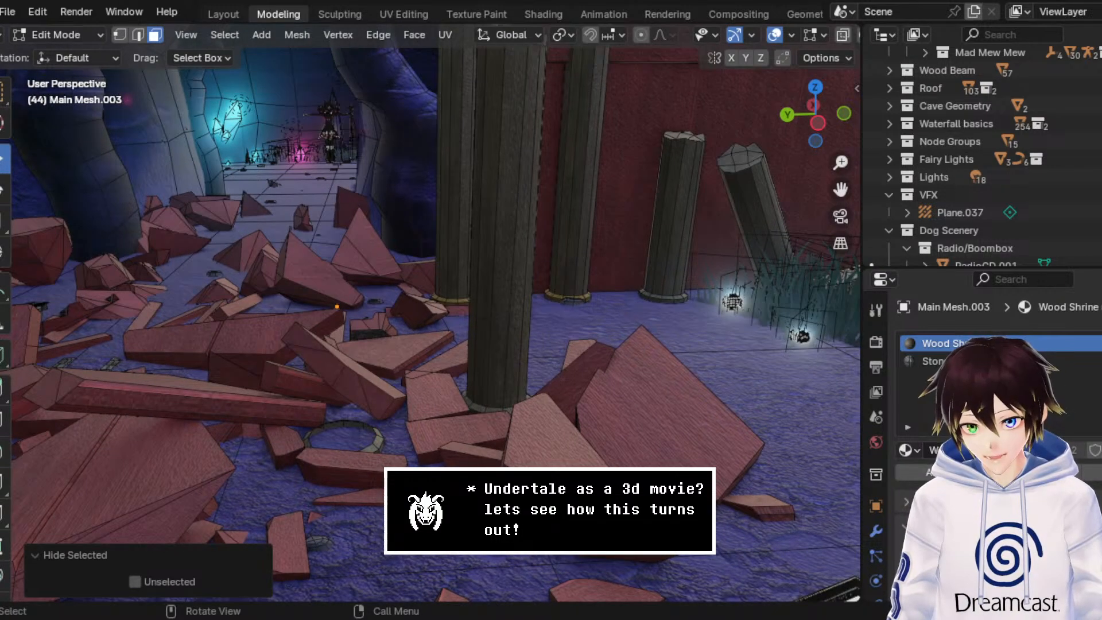
Step: Select the stump's entire base ring in wireframe shading and assign it the Wood Shrine (Yellow) material in a new slot
middle_drag(806, 37, 705, 46)
click(776, 34)
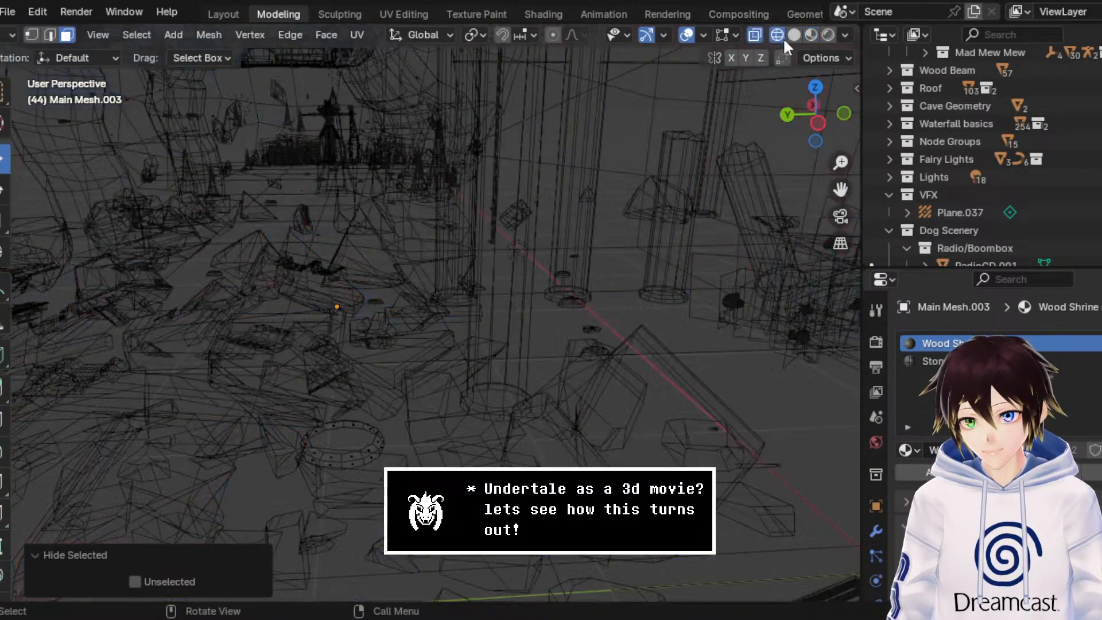
click(321, 453)
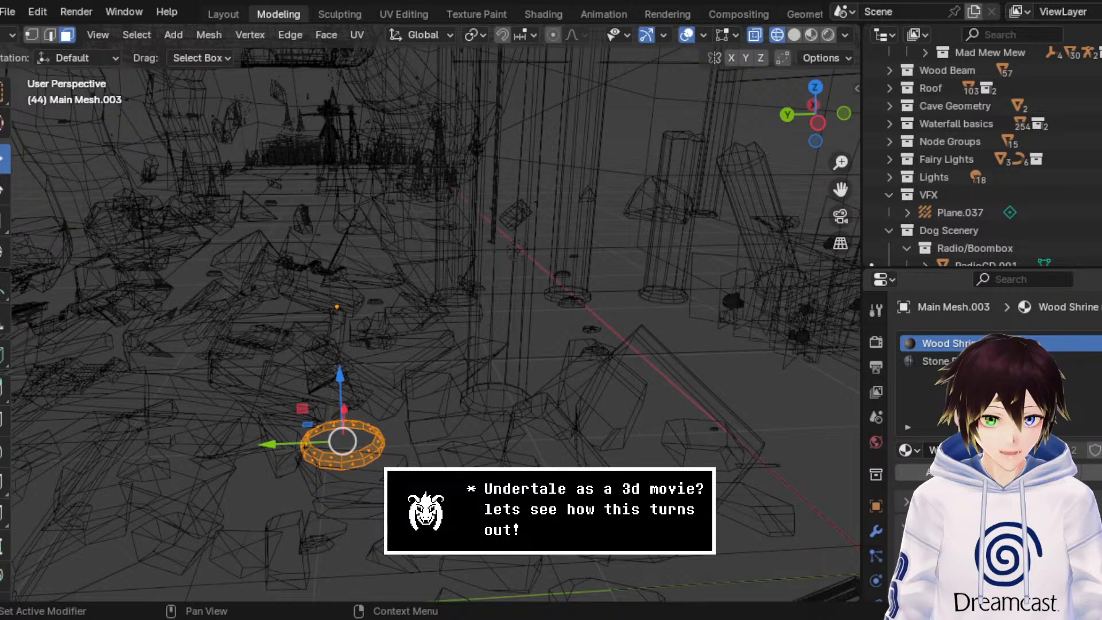
click(1100, 344)
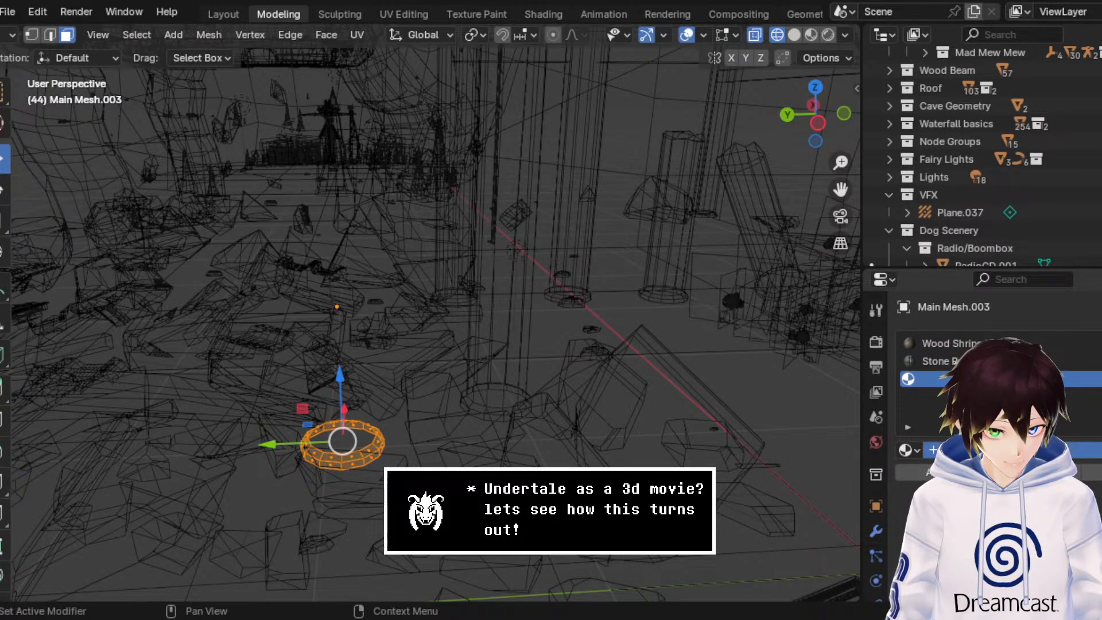
click(906, 449)
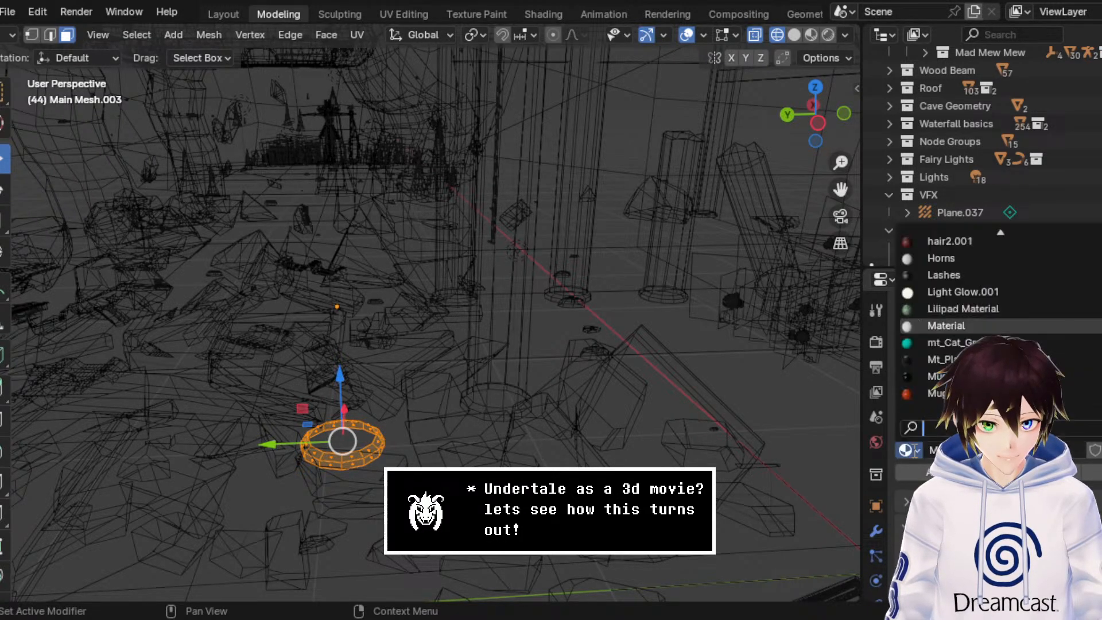
text(yellow)
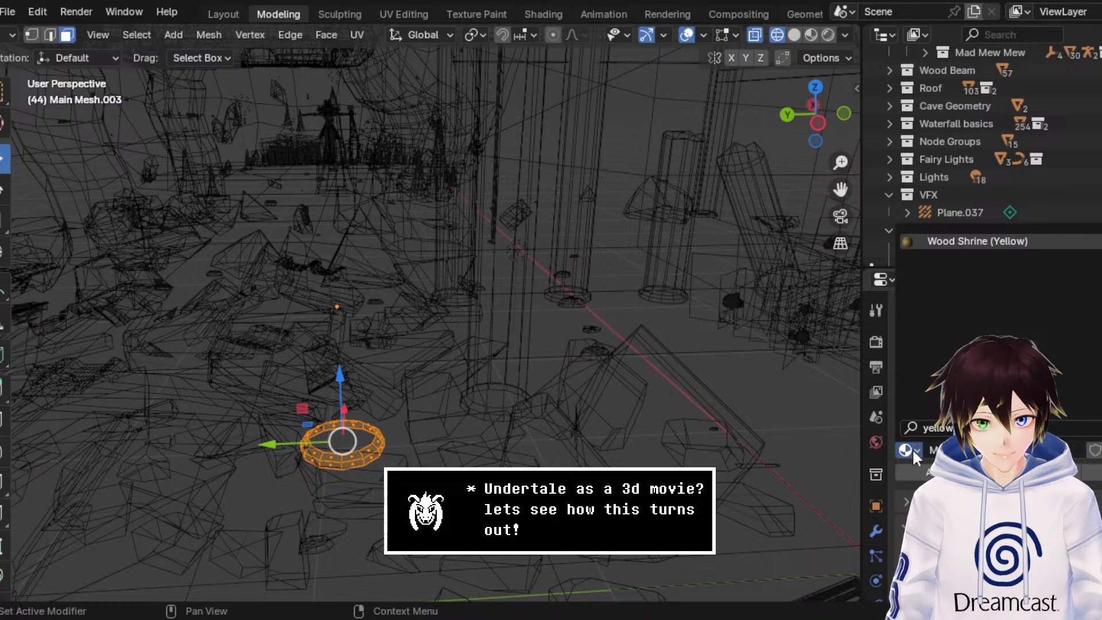
key(Return)
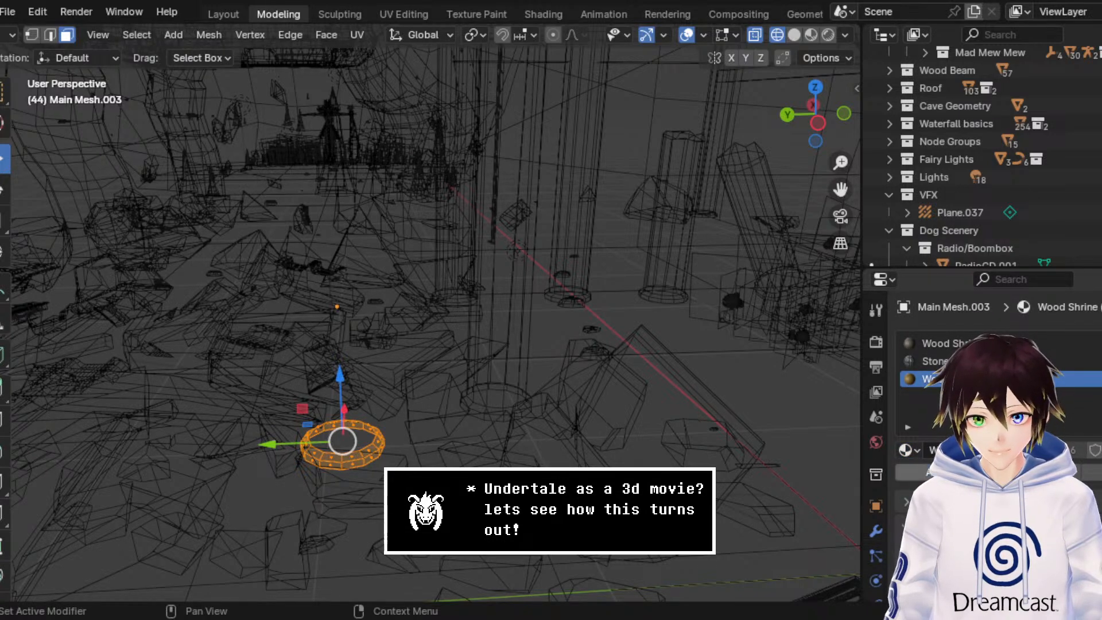
Step: Restore material preview shading, reveal the stump's hidden faces and return to Object Mode
click(810, 34)
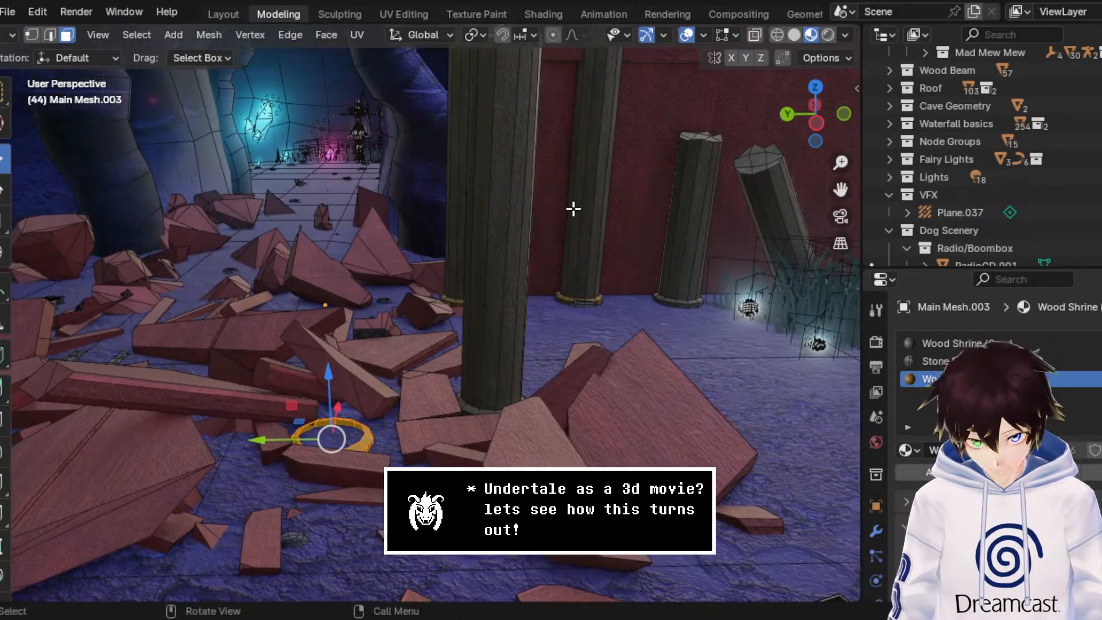
key(alt+h)
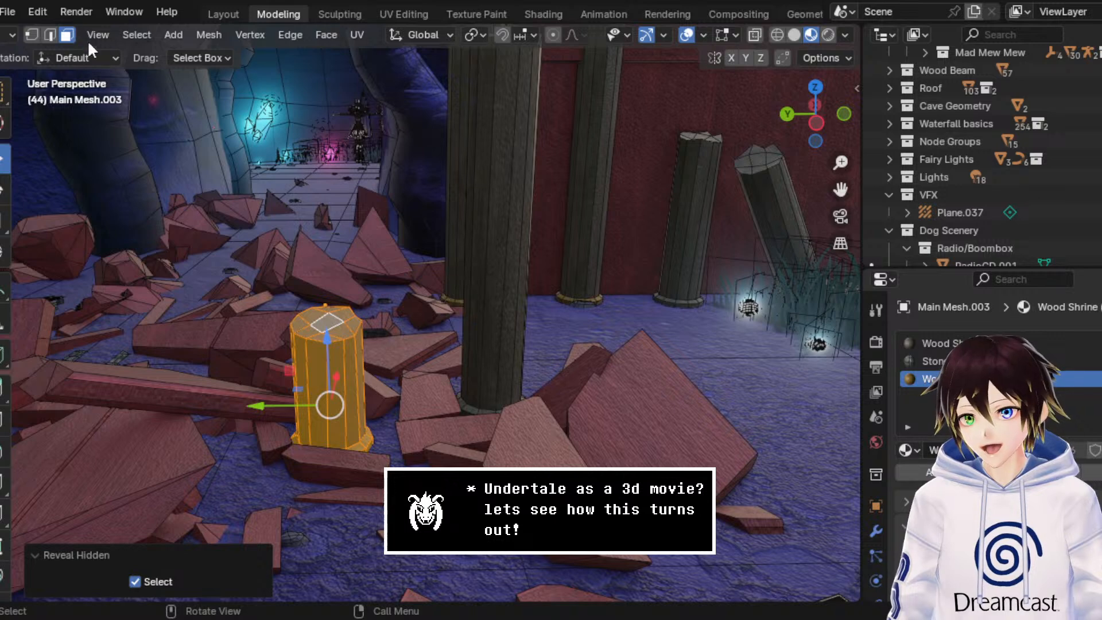
click(12, 36)
click(8, 47)
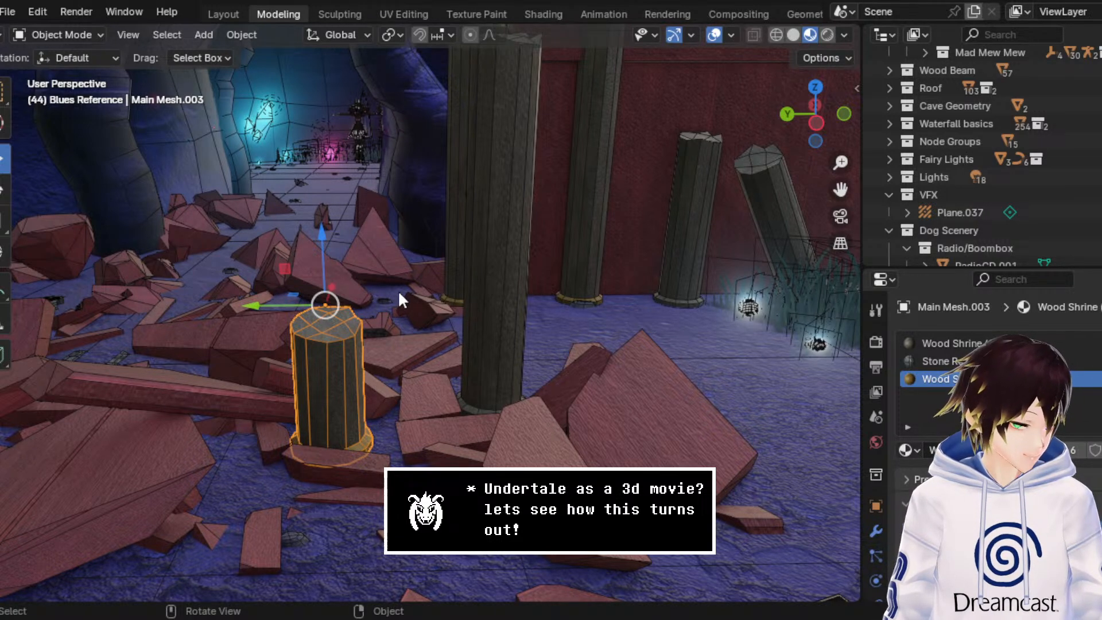
Step: Open the tall broken pillar in the rubble in Edit Mode and select its whole base ring in wireframe shading
click(508, 304)
click(75, 37)
click(86, 74)
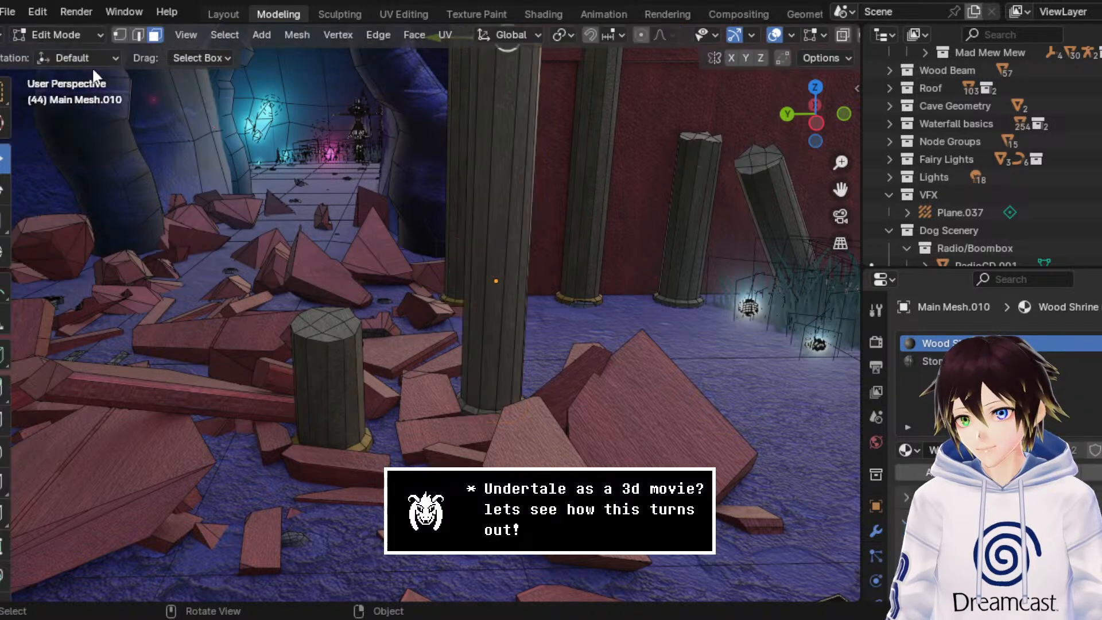
click(779, 35)
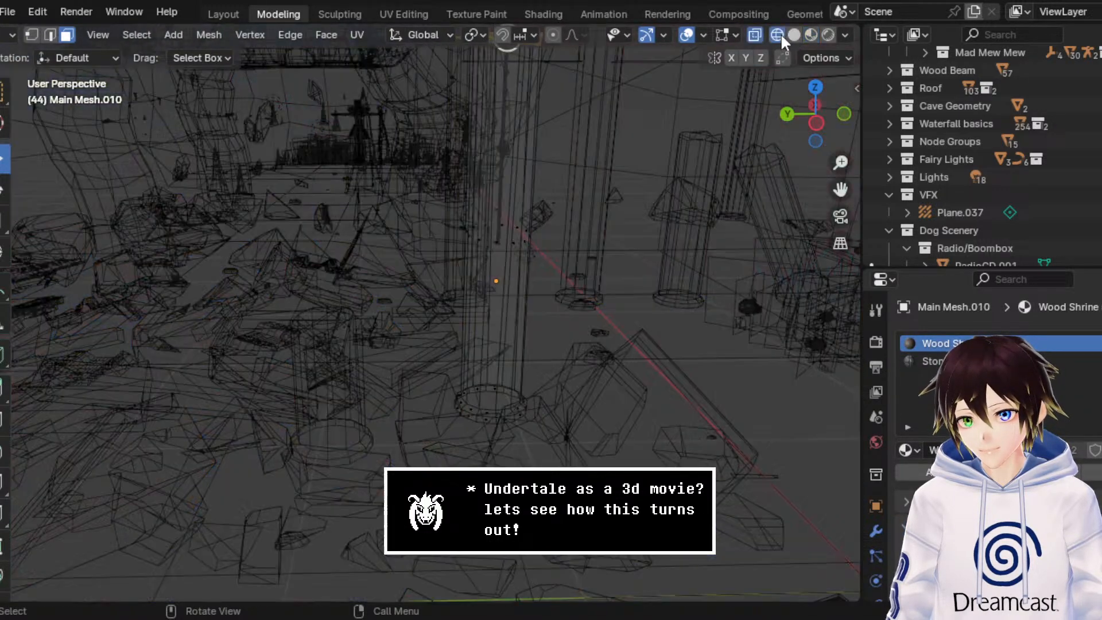
drag(448, 363, 532, 439)
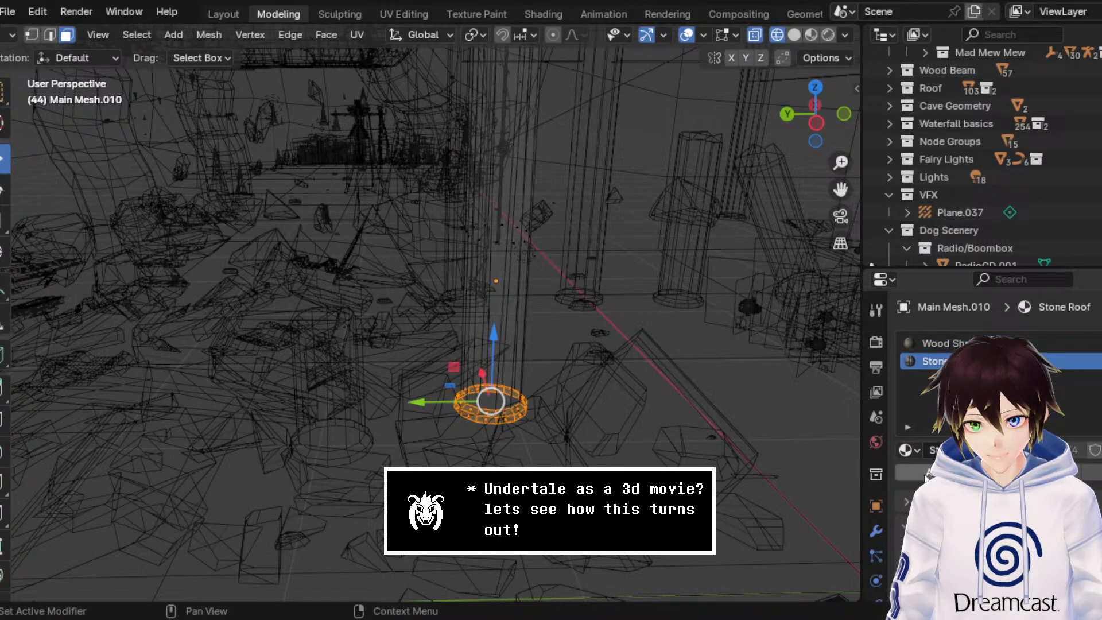
Step: Replace the pillar's Stone Roof material with Wood Shrine (Yellow), then return to Object Mode in material preview shading
click(907, 450)
text(yellow)
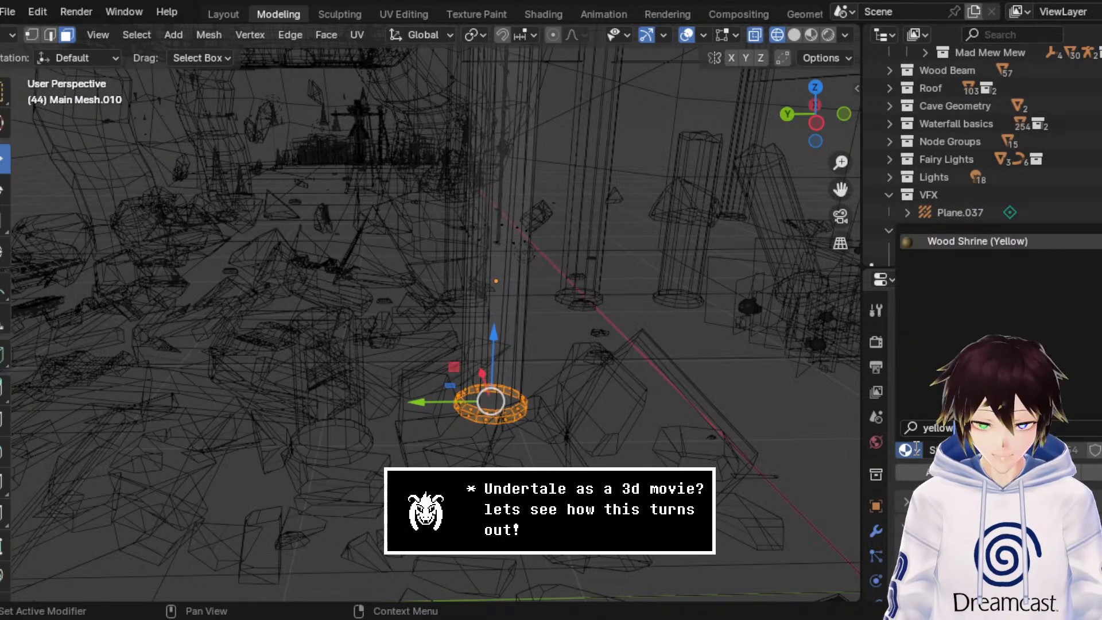
key(Return)
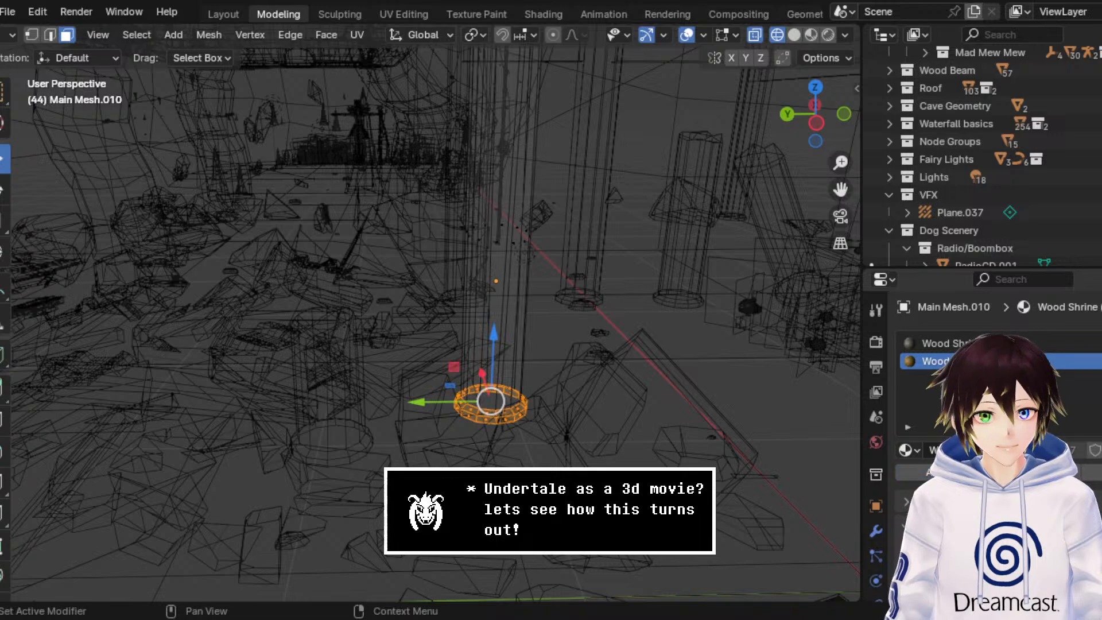
click(11, 35)
click(34, 55)
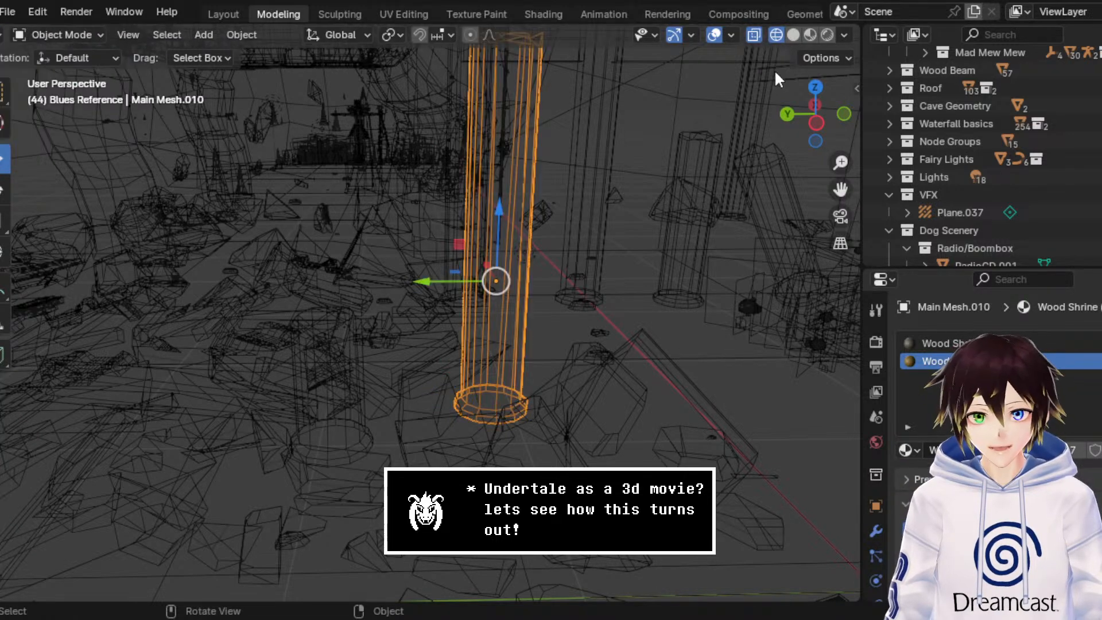
click(796, 34)
click(810, 34)
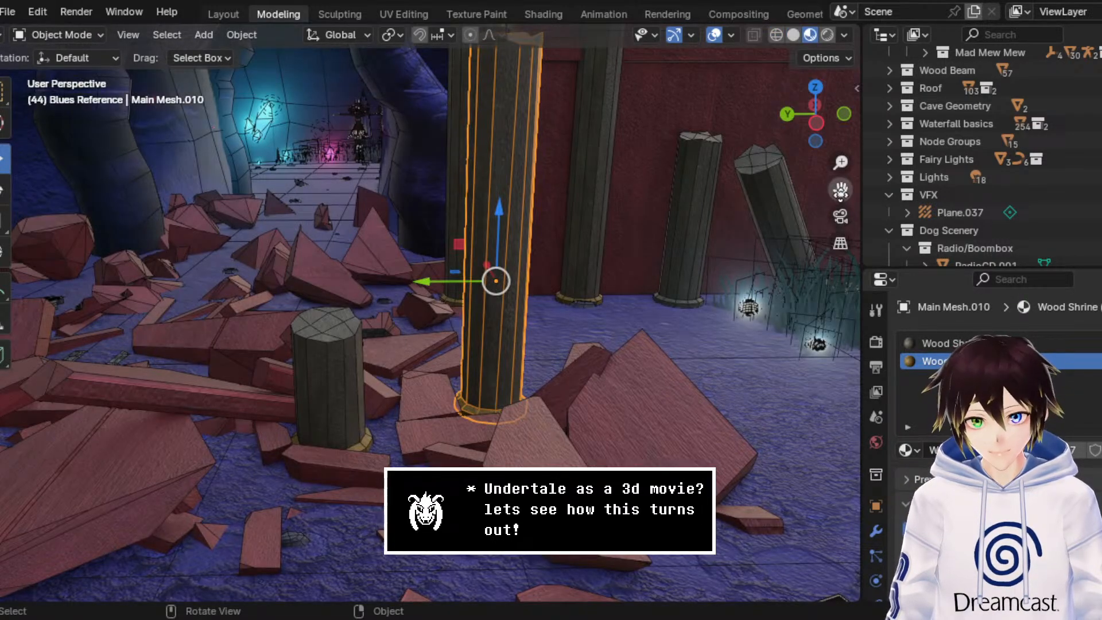
Step: Open the broken upright pillar beside the leaning one in Edit Mode and select its entire base ring in wireframe shading
drag(840, 190, 473, 277)
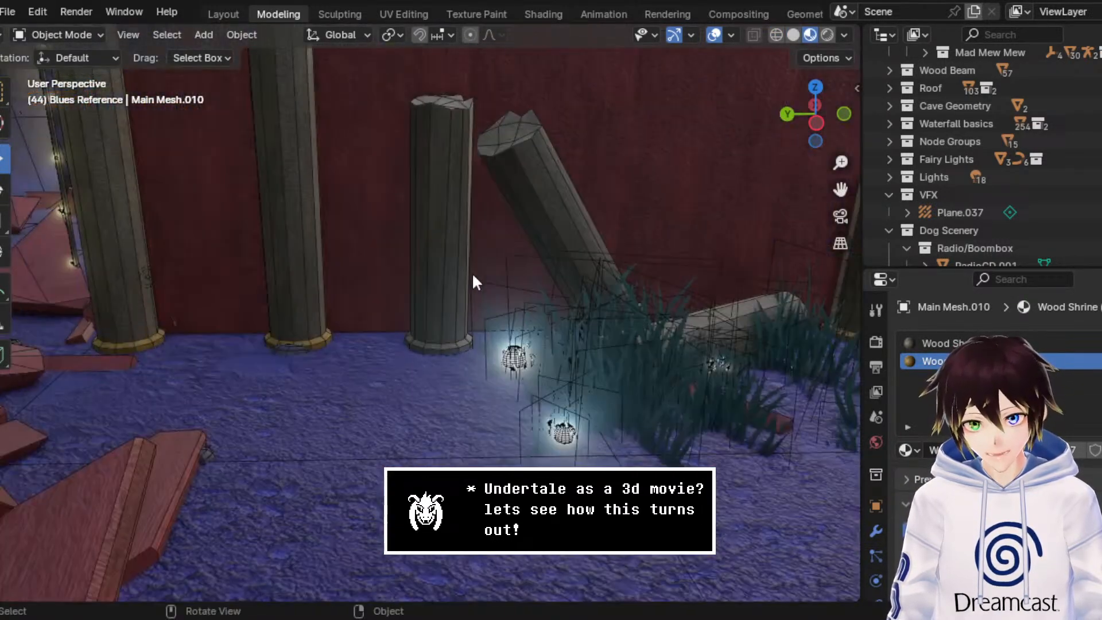
click(439, 257)
click(85, 35)
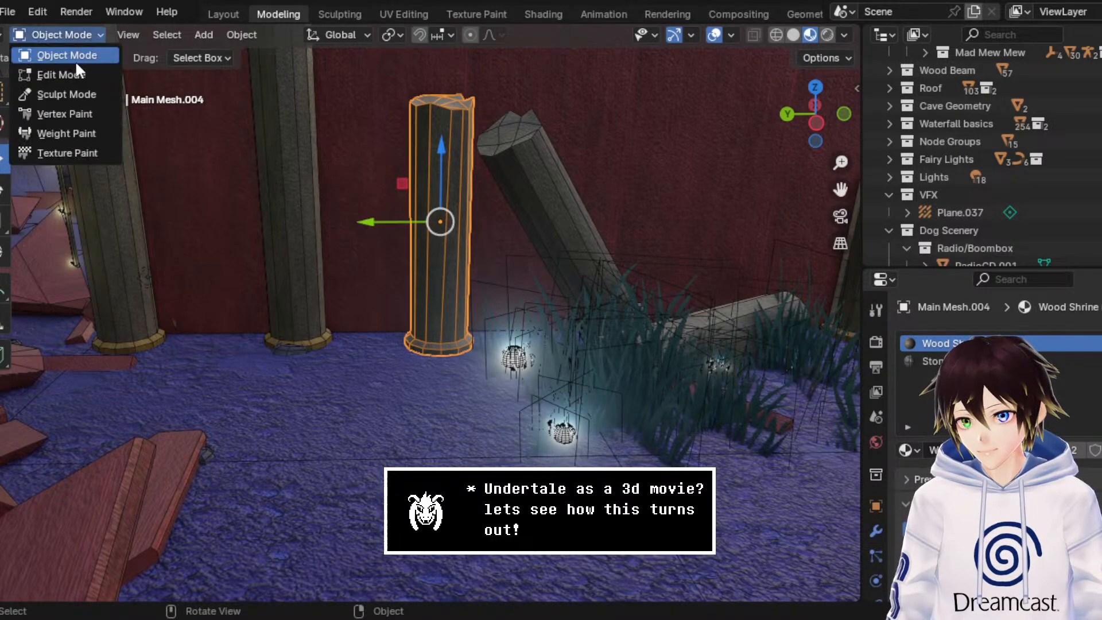
click(76, 72)
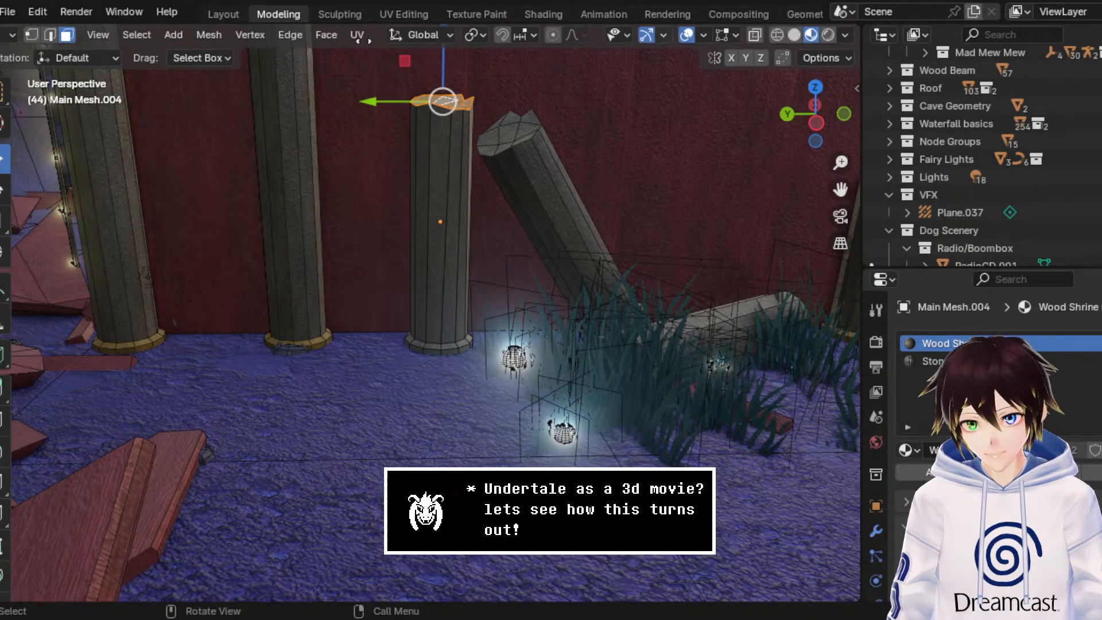
key(shift+z)
drag(531, 397, 368, 303)
Step: Swap this pillar's Stone Roof slot to Wood Shrine (Yellow) and go back to Object Mode with material preview shading
click(911, 447)
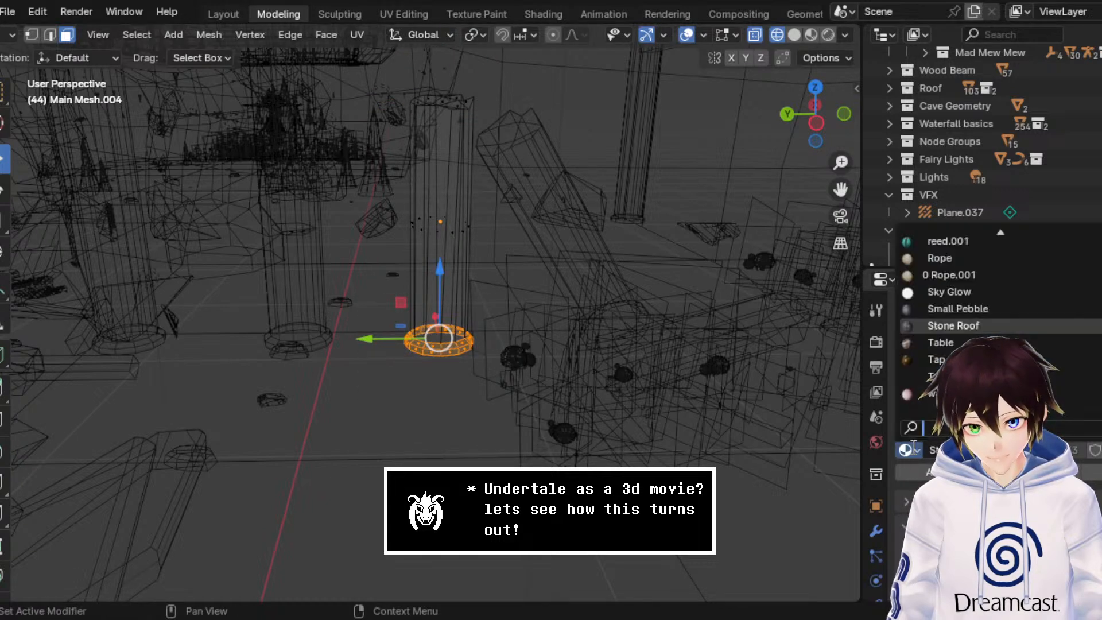
text(yello)
key(Return)
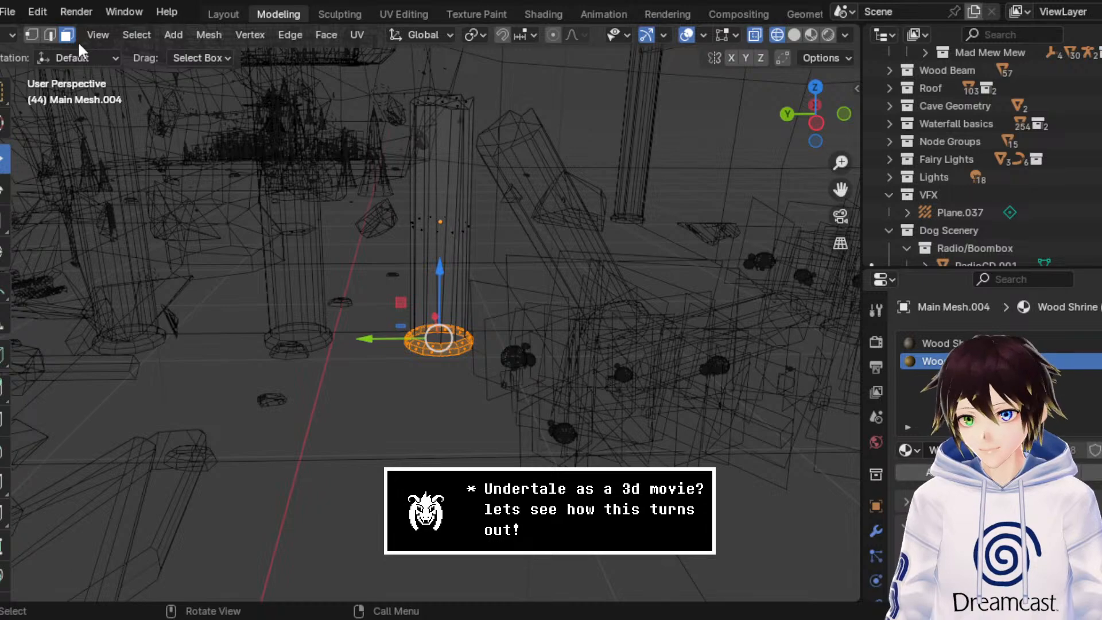
click(8, 36)
click(3, 54)
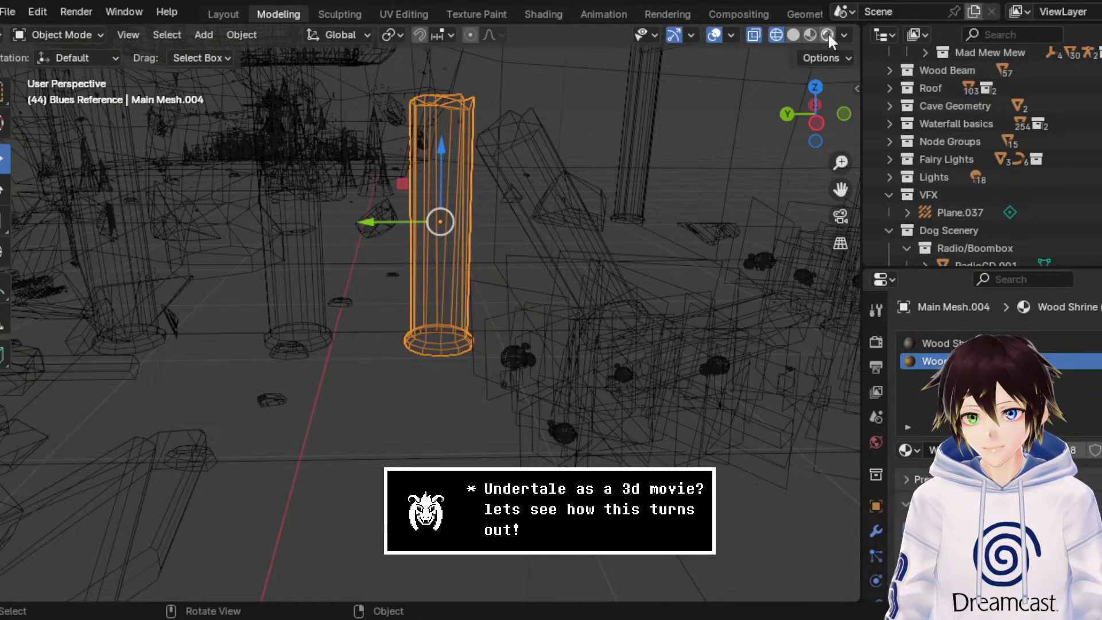
click(809, 35)
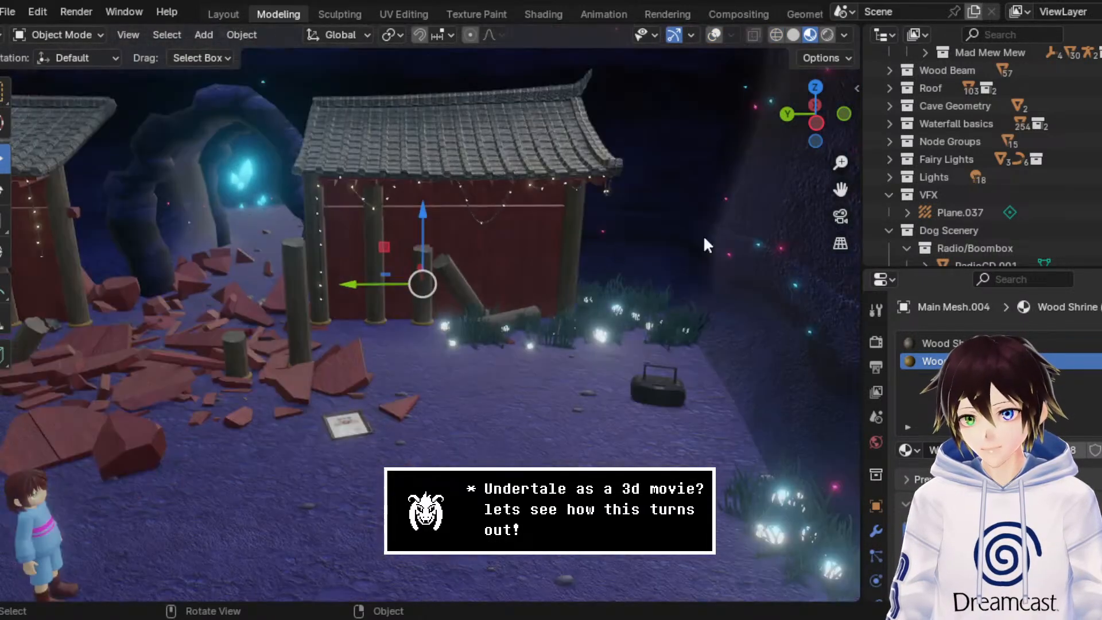
Step: Save the scene and switch to the Select Box tool
middle_drag(703, 235, 560, 277)
scroll(548, 293, down, 3)
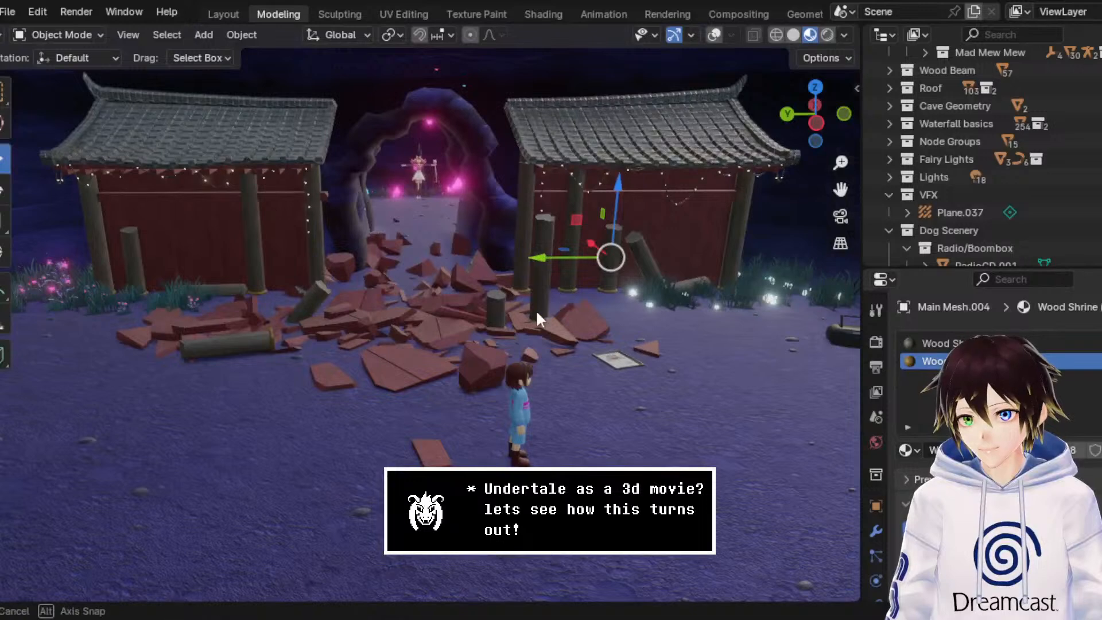
key(ctrl+s)
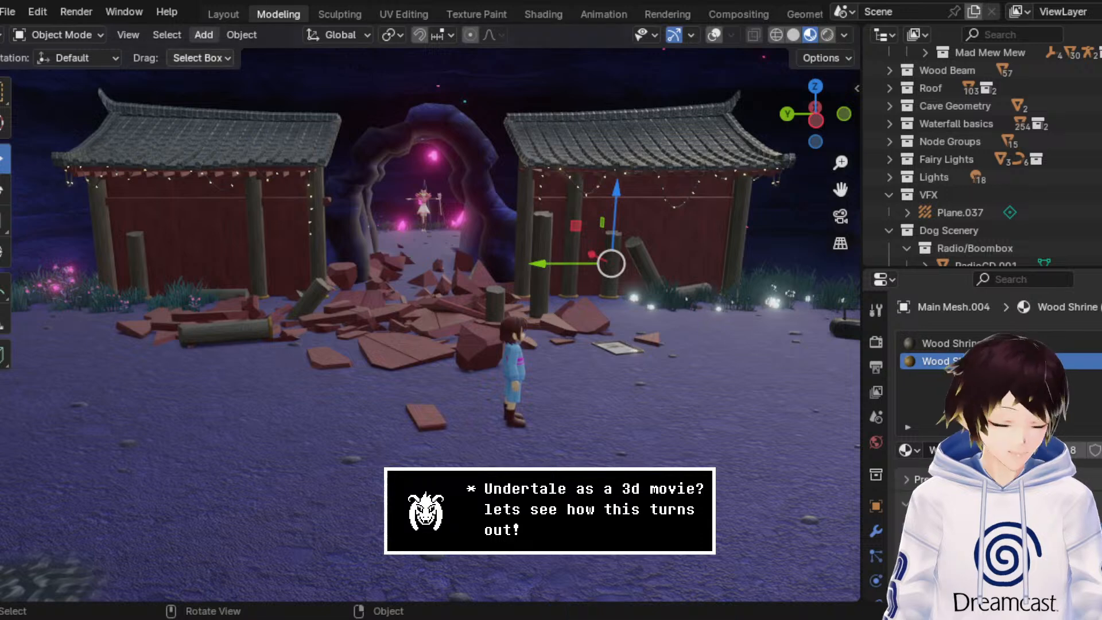
key(w)
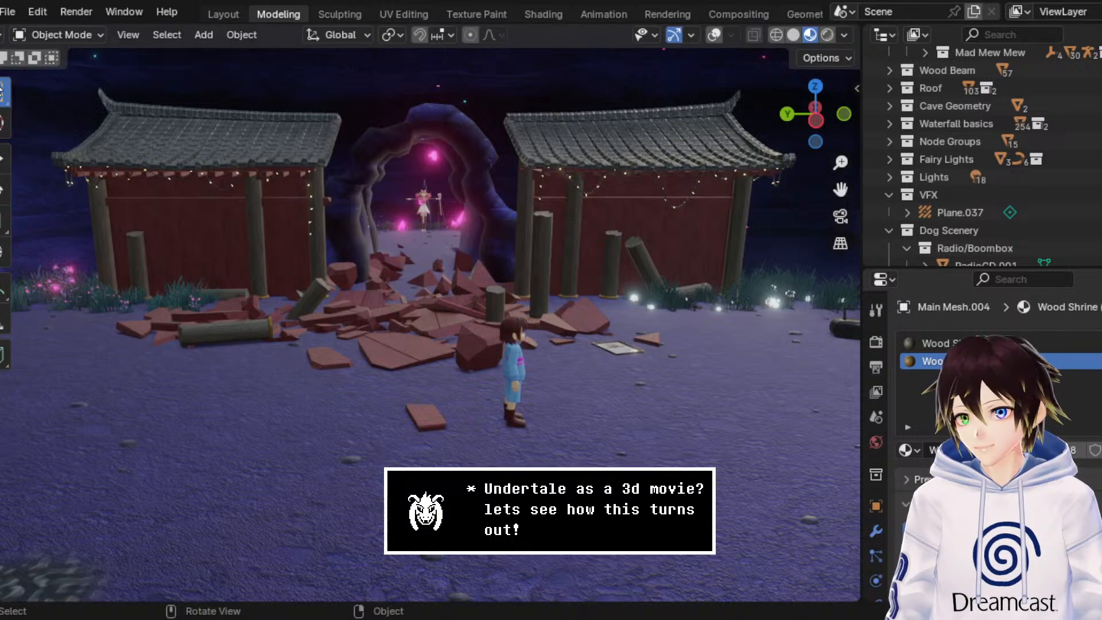
Step: Show the whole shrine in rendered shading and save the file again
click(827, 34)
middle_drag(638, 246, 637, 243)
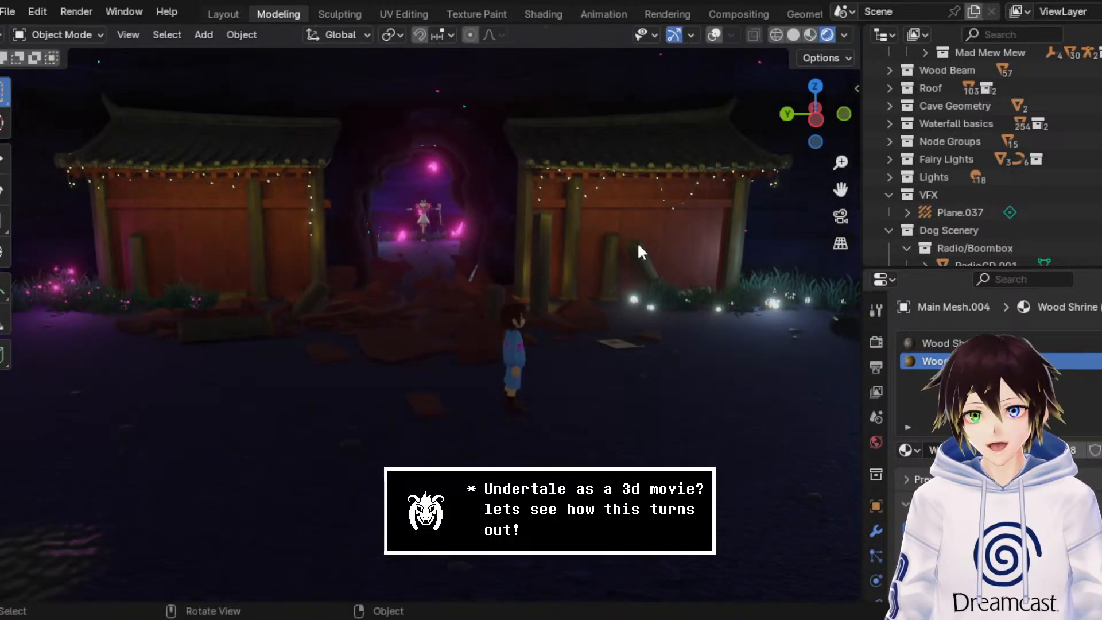
scroll(637, 242, down, 2)
key(ctrl+s)
scroll(631, 282, down, 3)
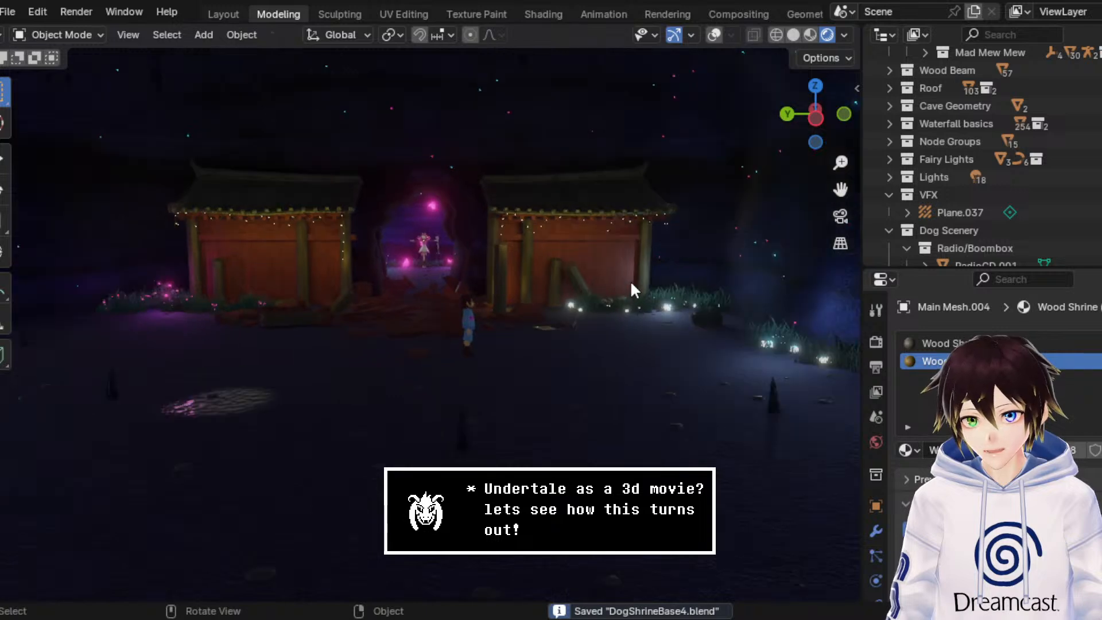
Step: Walk through the rendered scene to examine the shrine walls, the framed certificate and the boombox by the grass
scroll(632, 283, down, 1)
key(shift+grave)
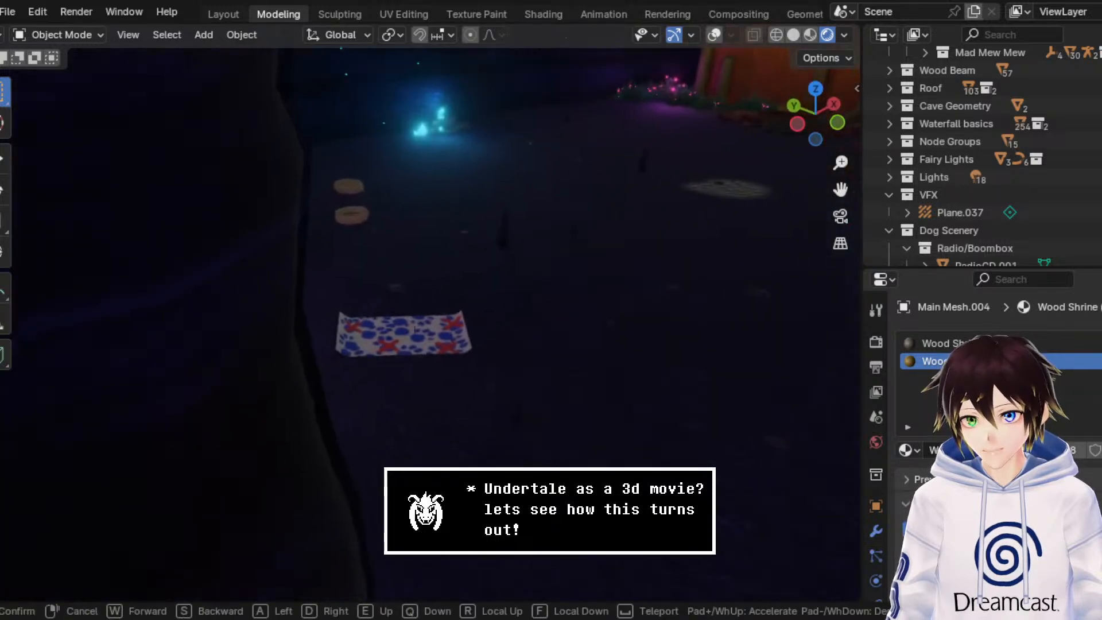
key(w)
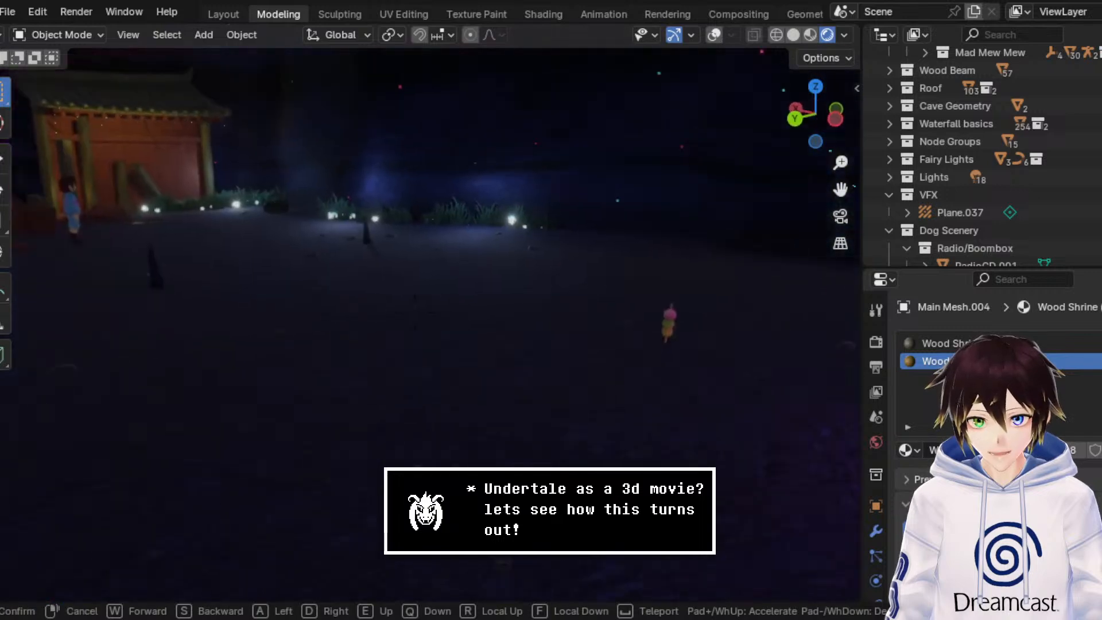
key(w)
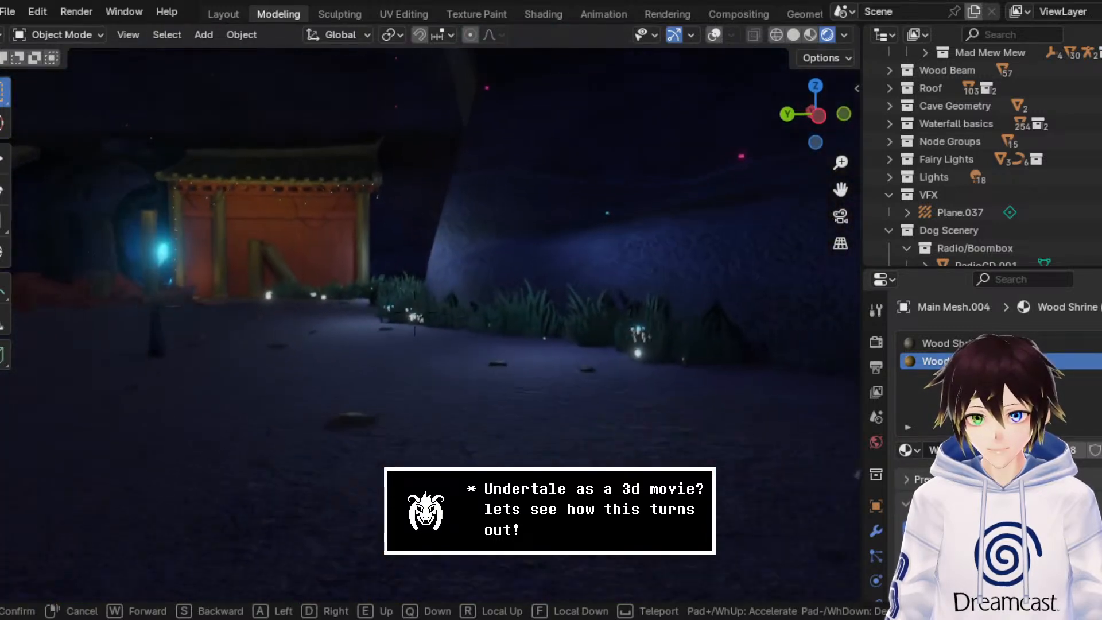
key(w)
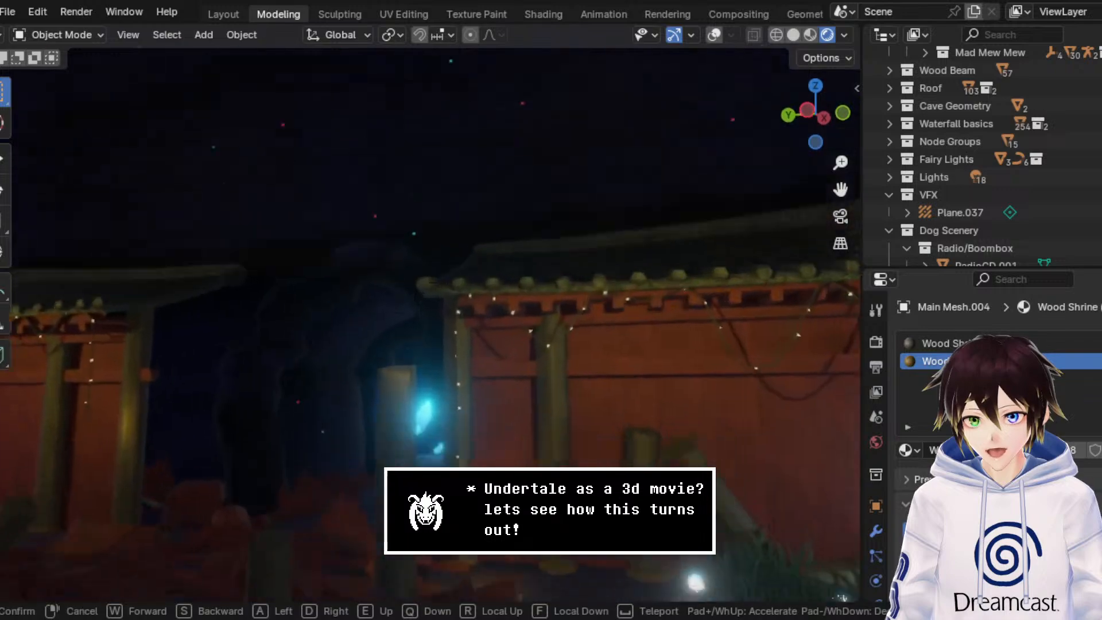
key(w)
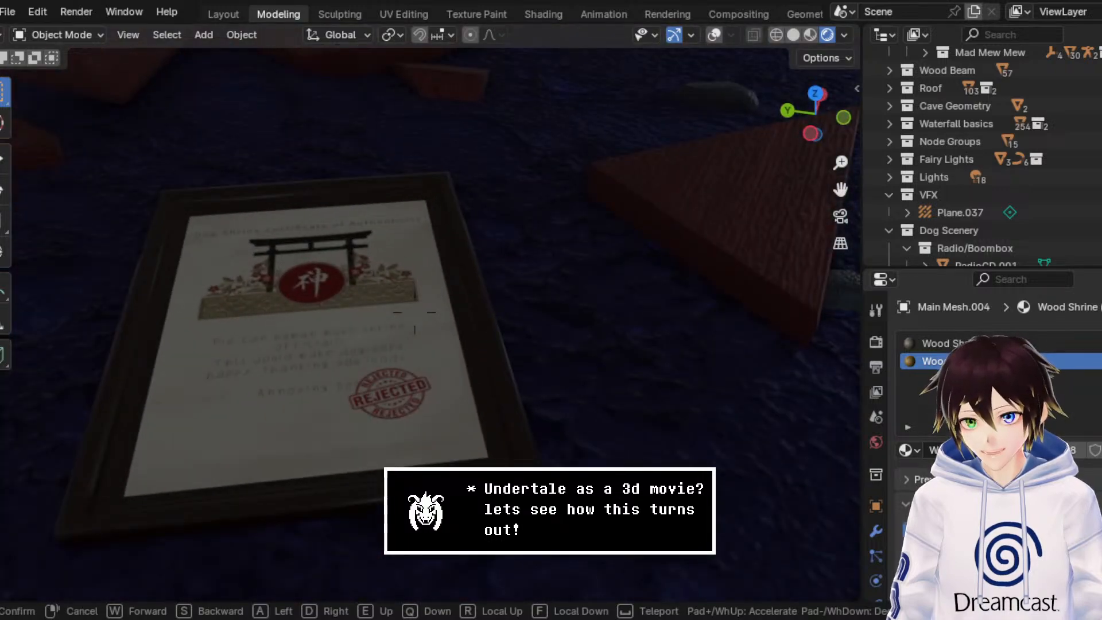
key(s)
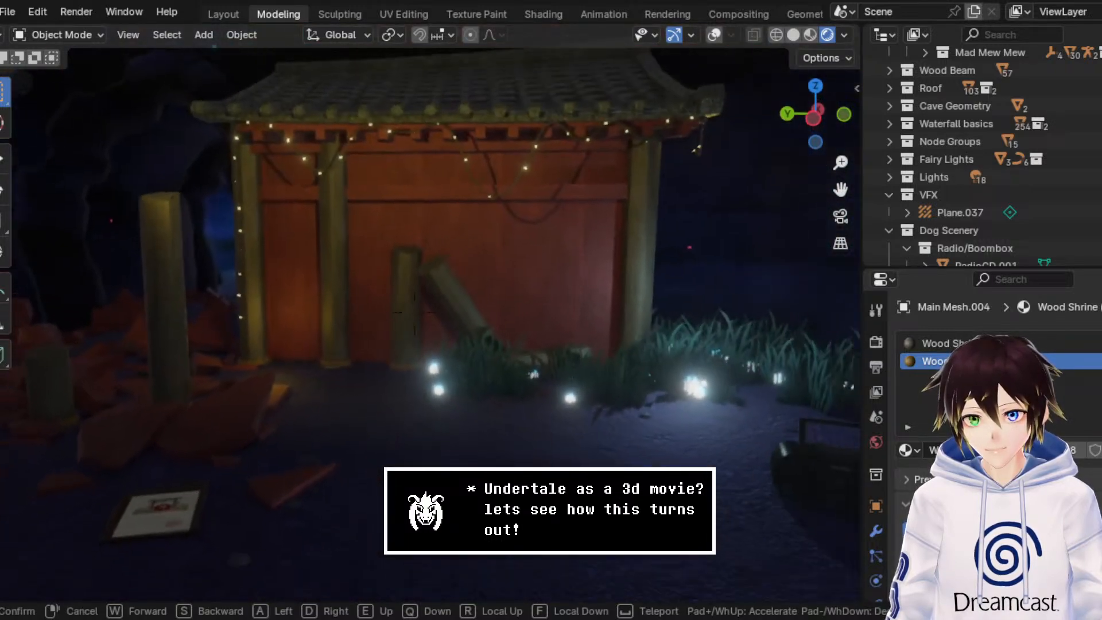
key(w)
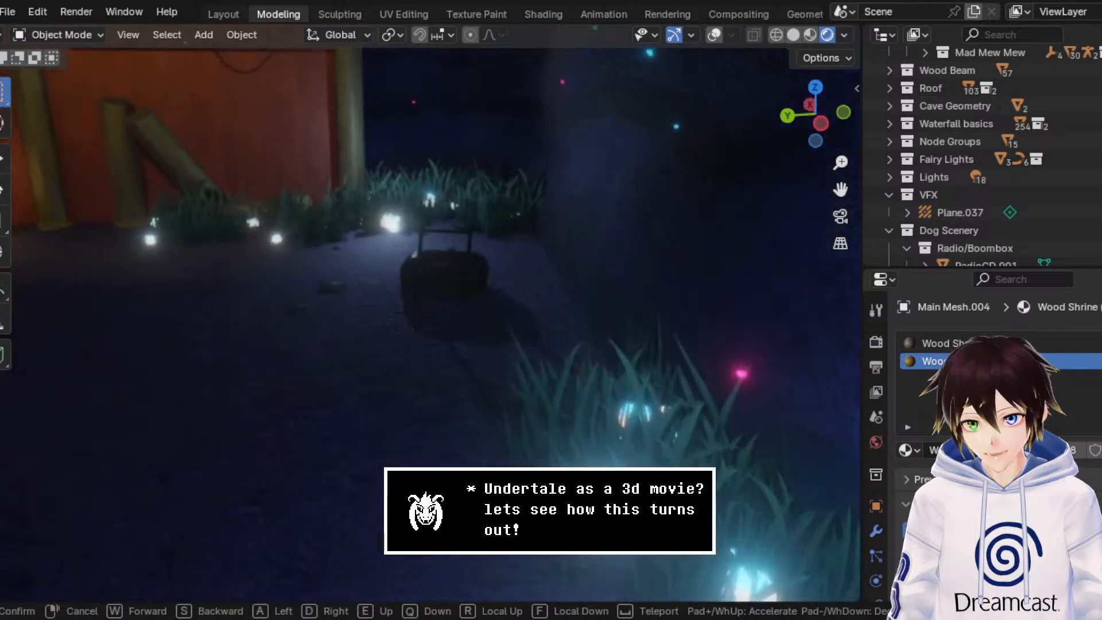
key(w)
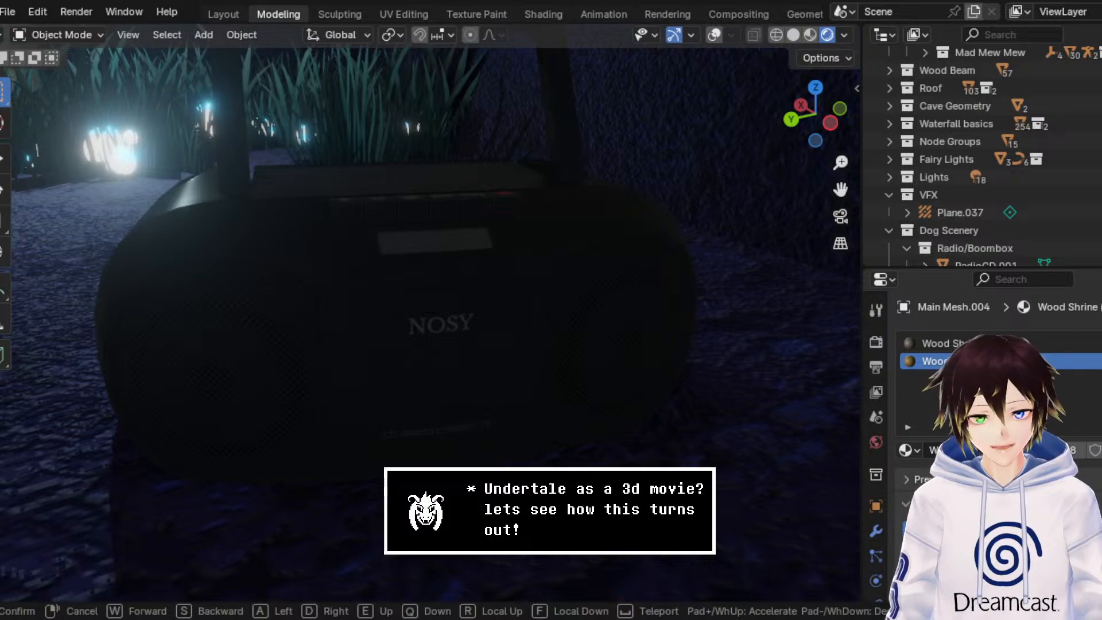
Step: Walk through the rendered scene to examine the puddle, the shrine walls, the cave opening and the cat-eared character inside it
key(s)
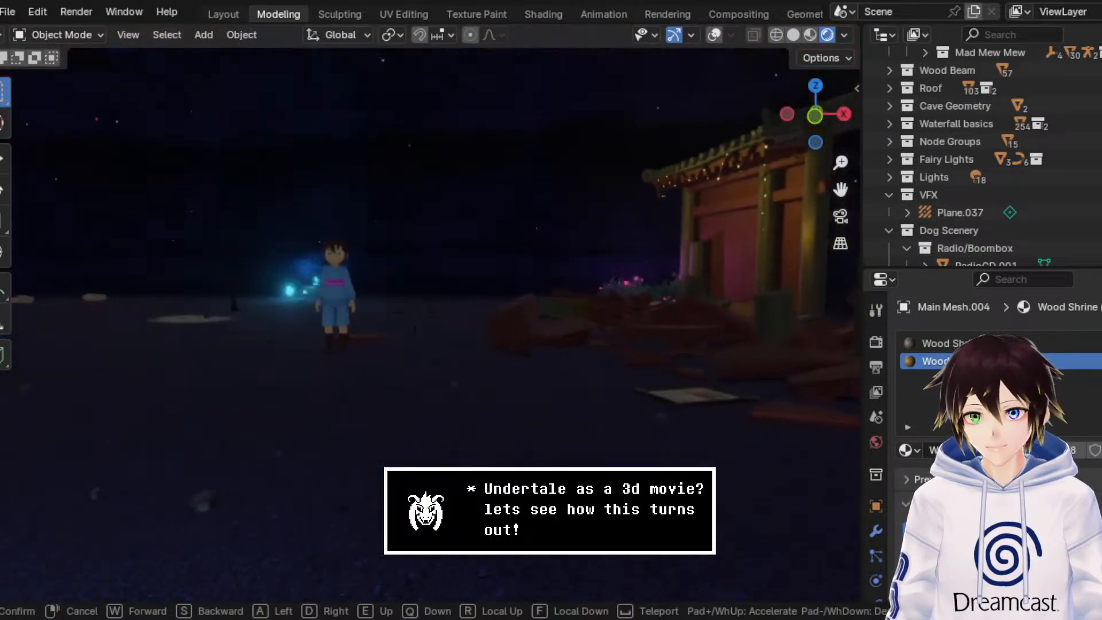
key(w)
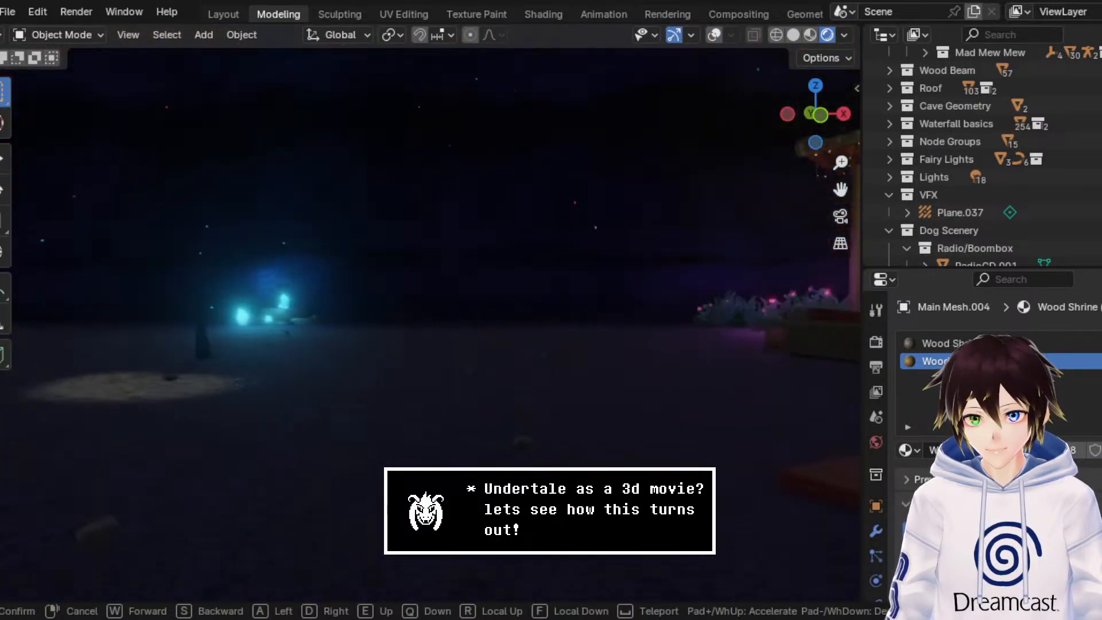
key(w)
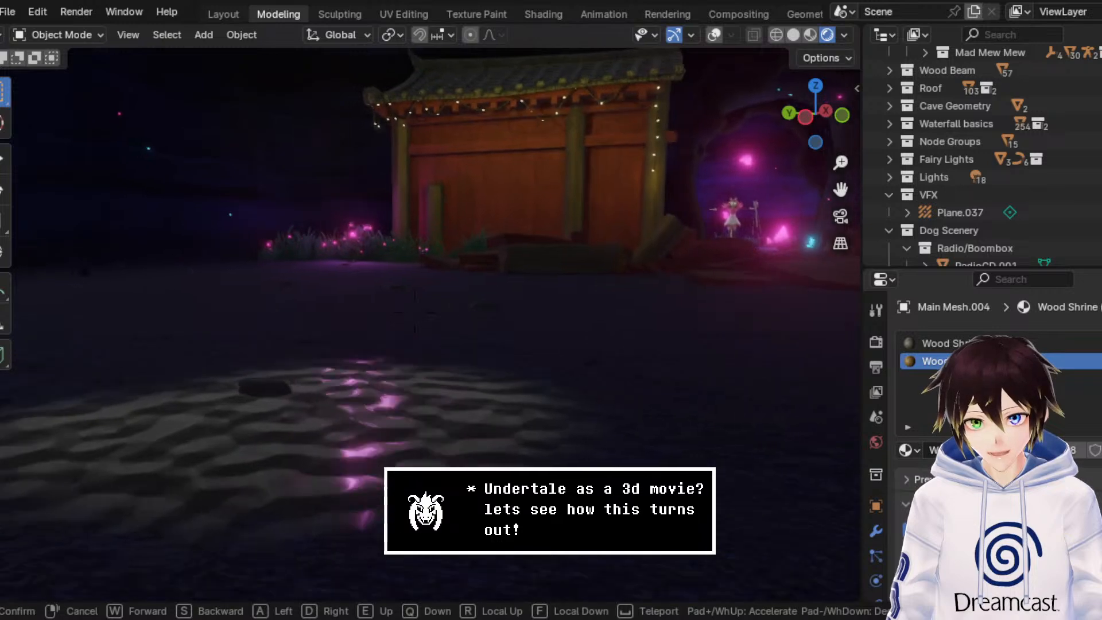
key(a)
key(a)
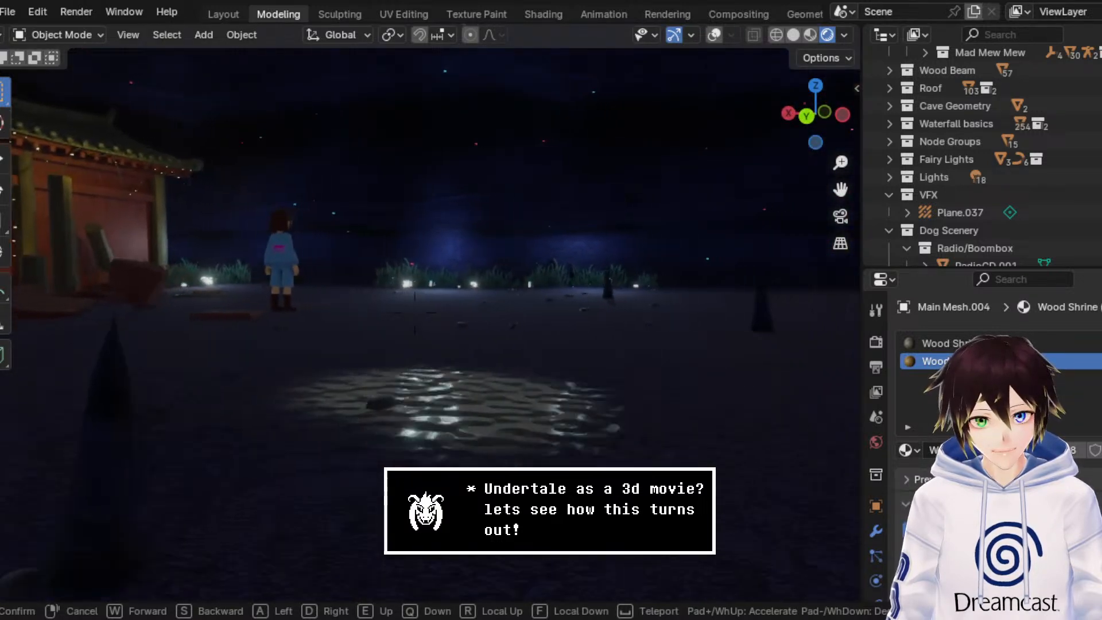
key(w)
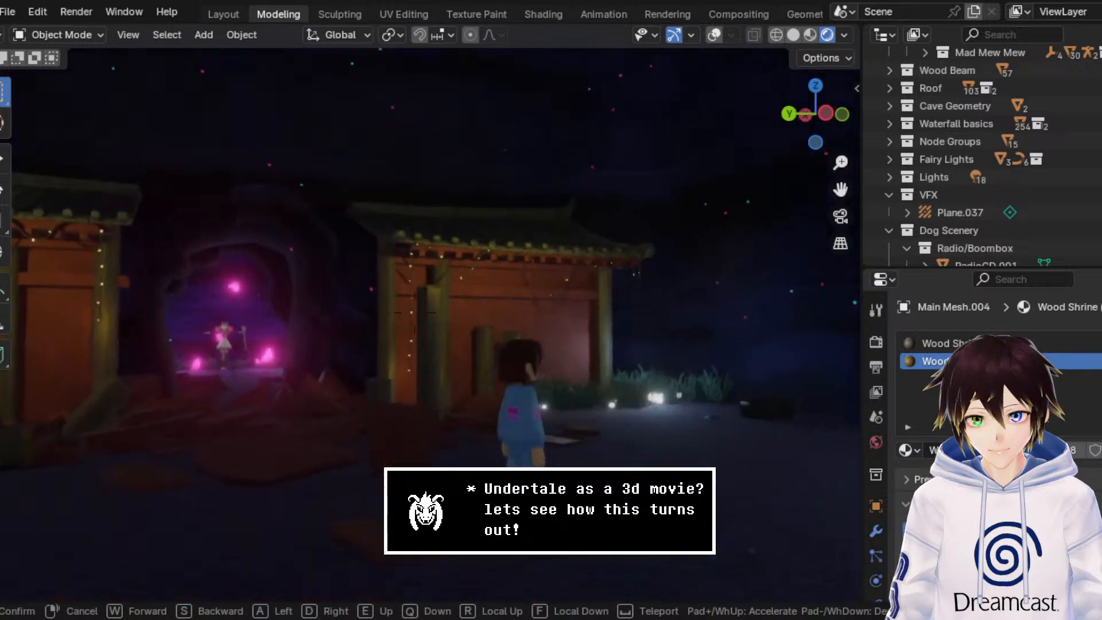
key(w)
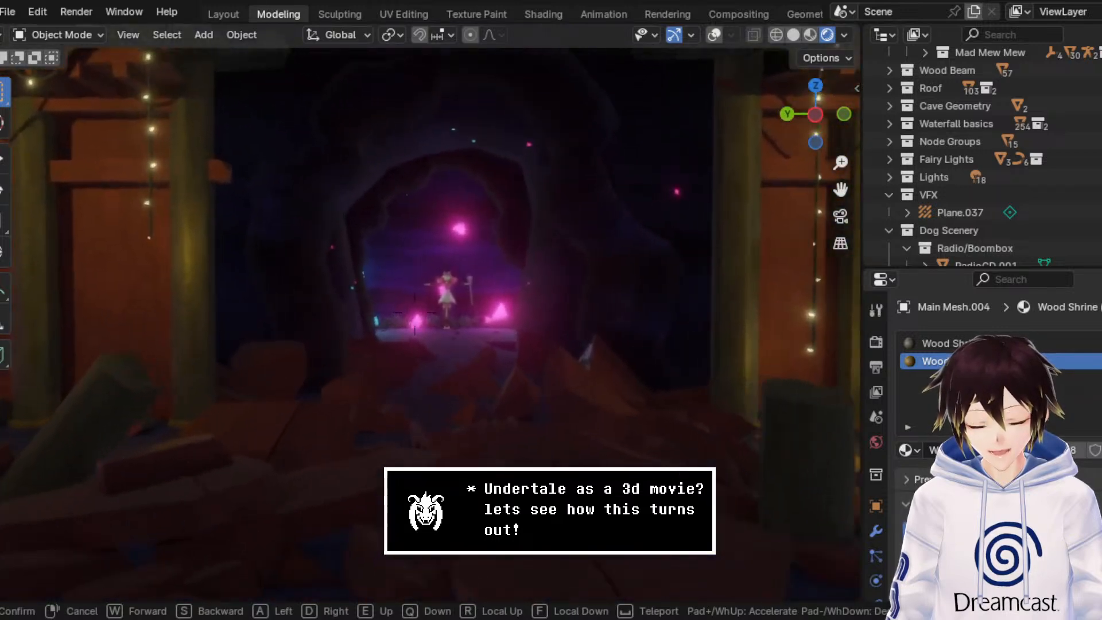
key(w)
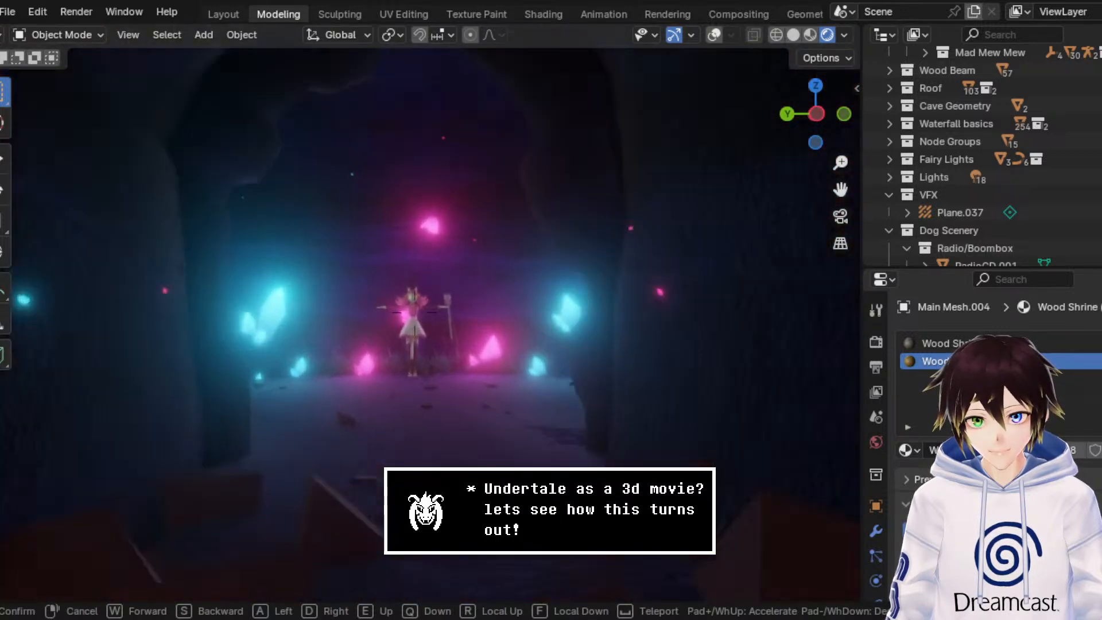
key(s)
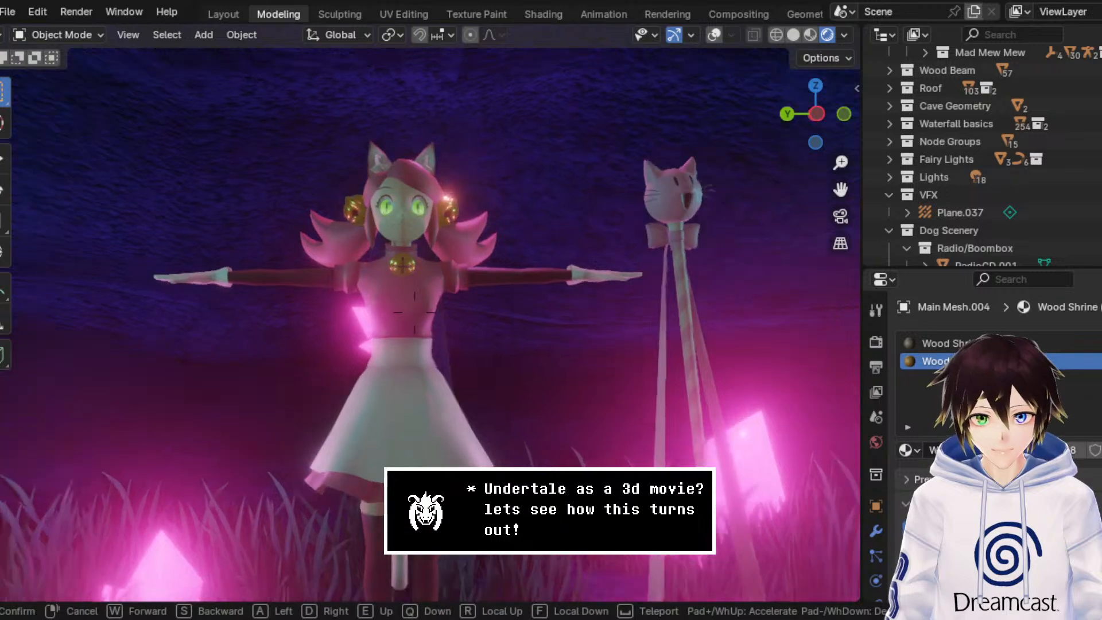
key(s)
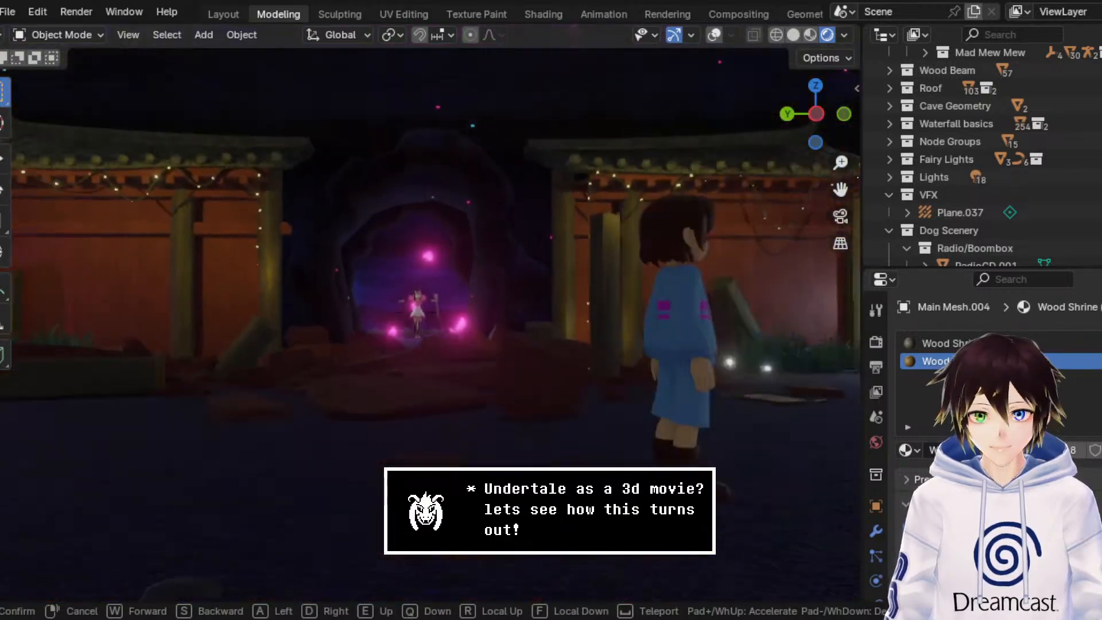
click(630, 280)
Step: Show the viewport overlays and delete the outer rock arch with the Waterfall Door material around the cave opening
middle_drag(418, 137, 441, 170)
scroll(442, 171, up, 5)
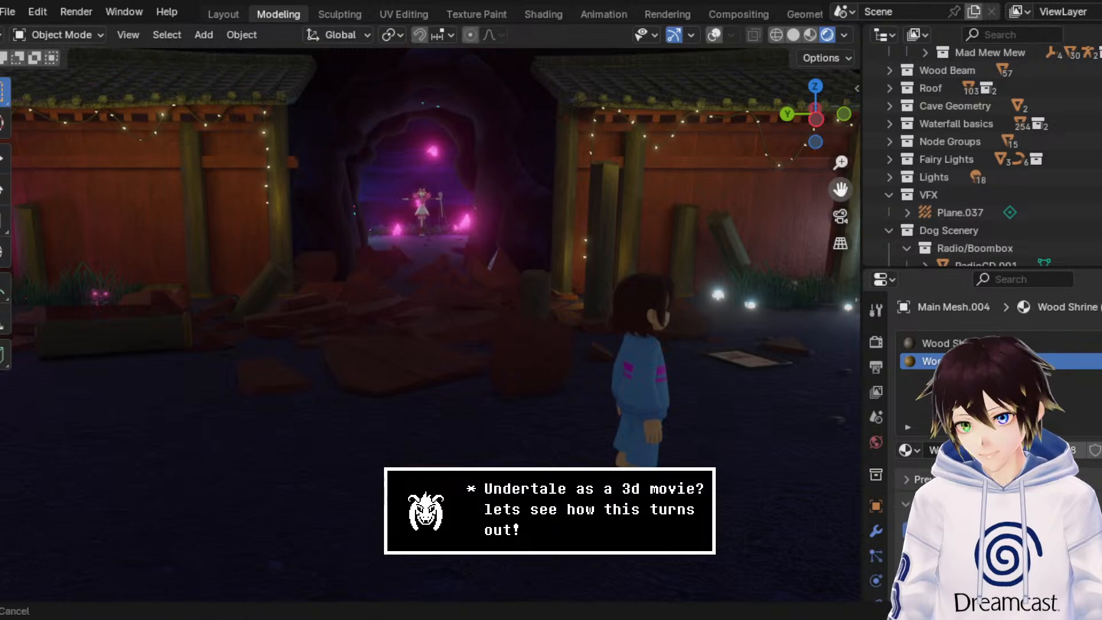
drag(840, 189, 840, 291)
scroll(561, 204, up, 4)
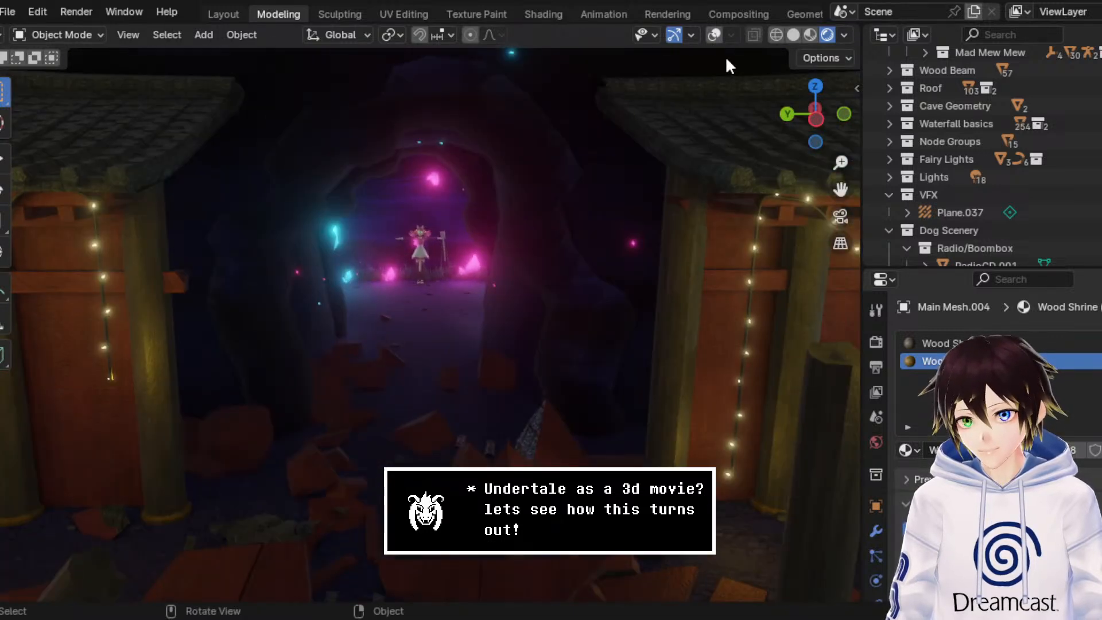
click(713, 35)
click(572, 169)
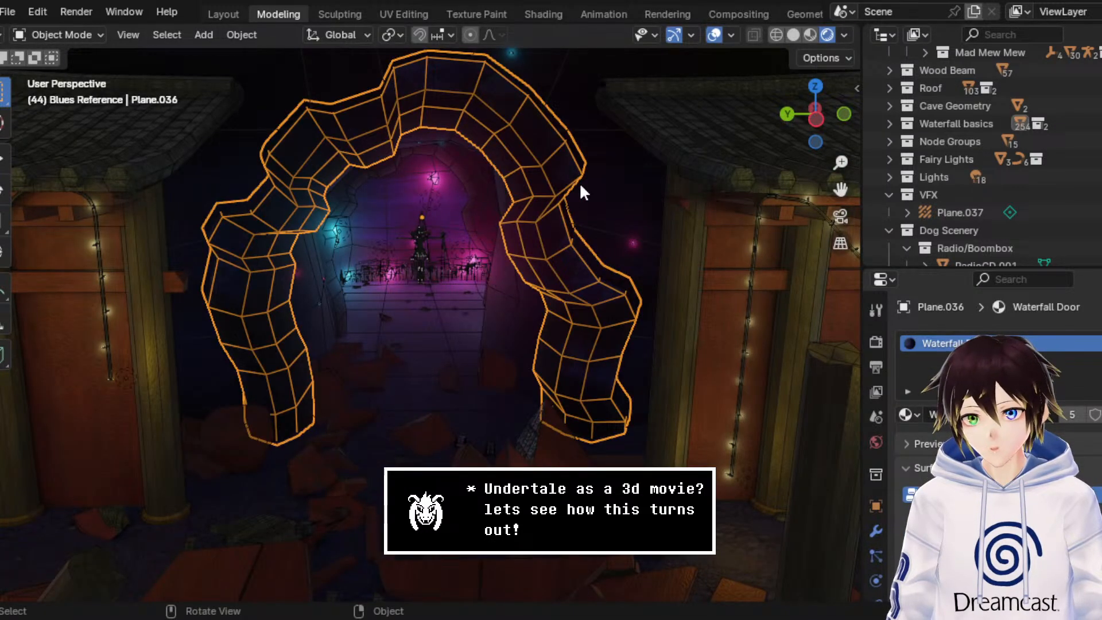
key(Delete)
middle_drag(569, 195, 585, 178)
Step: Switch to solid shading and duplicate the pillar at the inner end of the left shrine wall
click(791, 37)
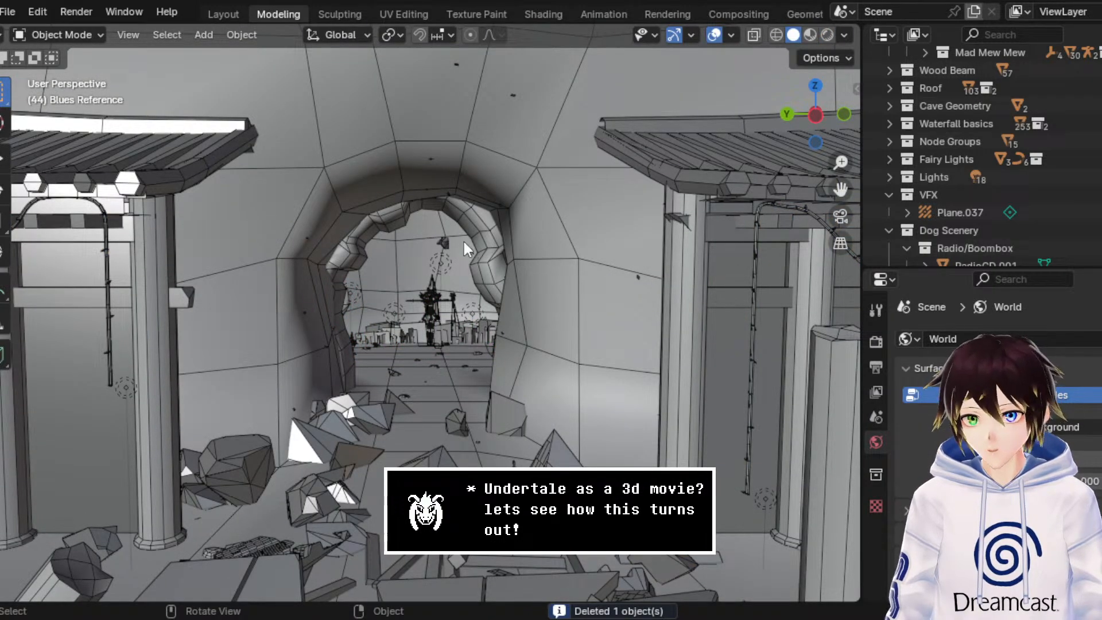
middle_drag(463, 239, 441, 245)
click(195, 373)
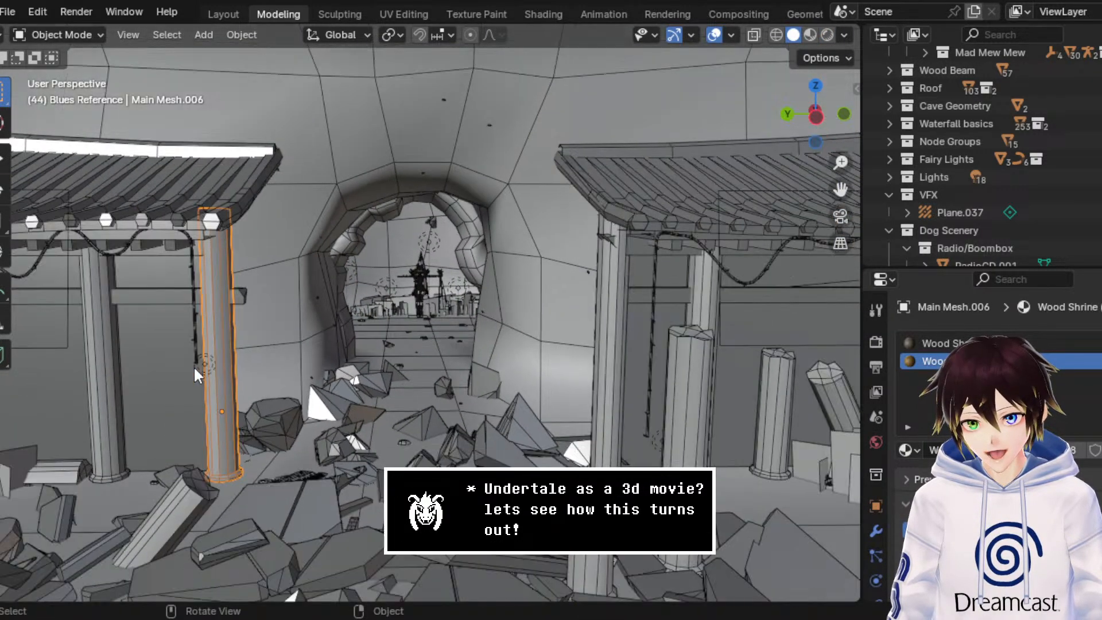
right_click(194, 366)
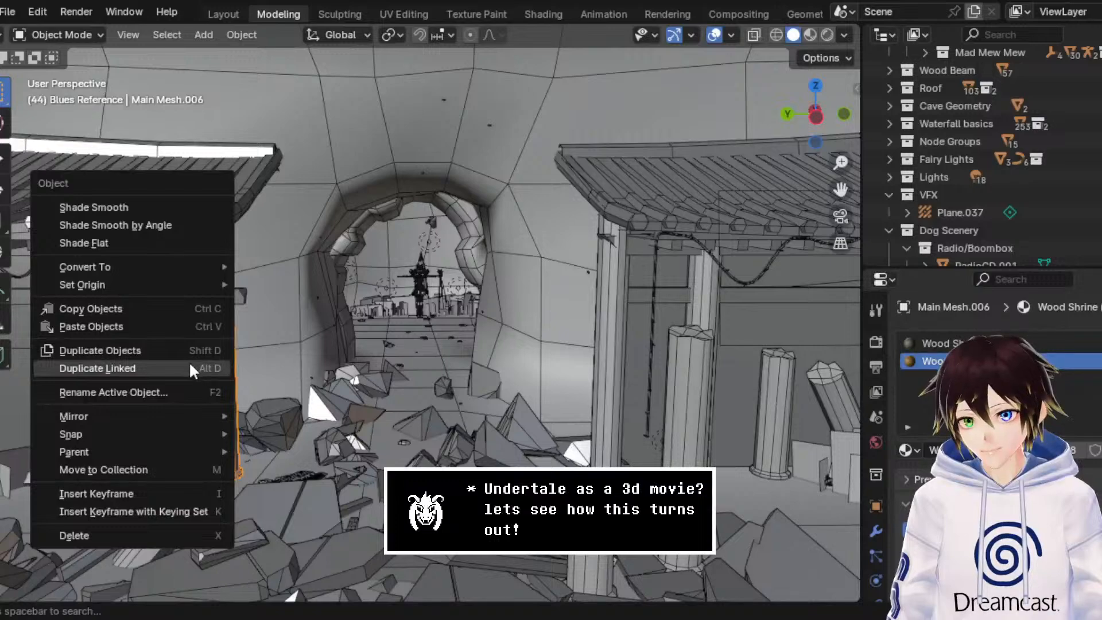
click(187, 356)
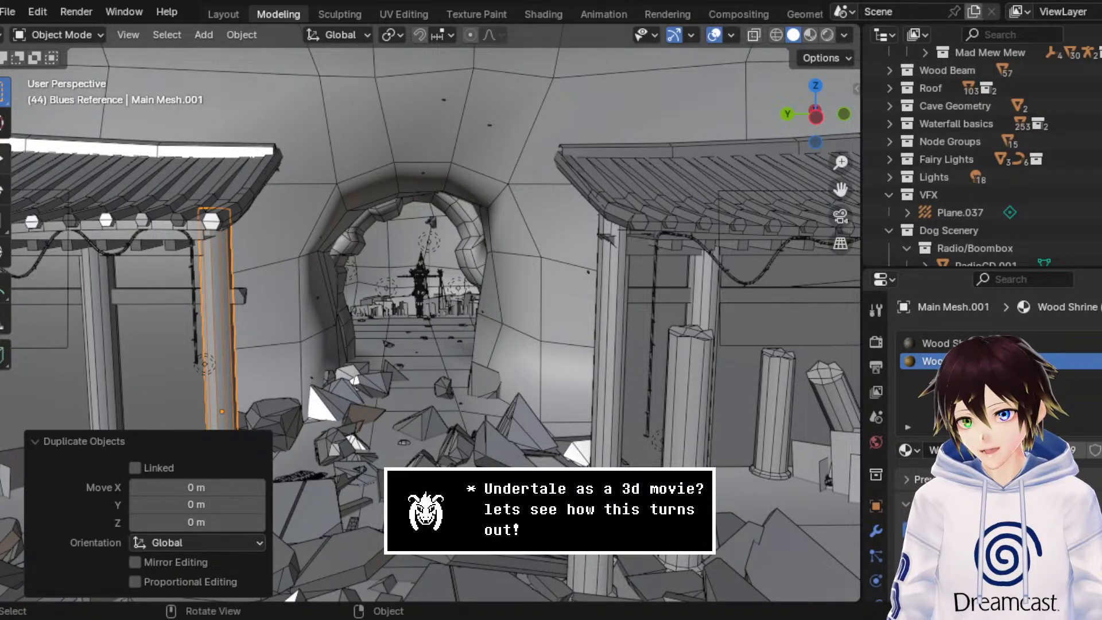
Step: Move the duplicated pillar about -0.76 m in Y and about 1.46 m in X, into the gap before the cave
click(3, 158)
scroll(270, 282, down, 1)
drag(210, 399, 274, 405)
middle_drag(336, 332, 399, 336)
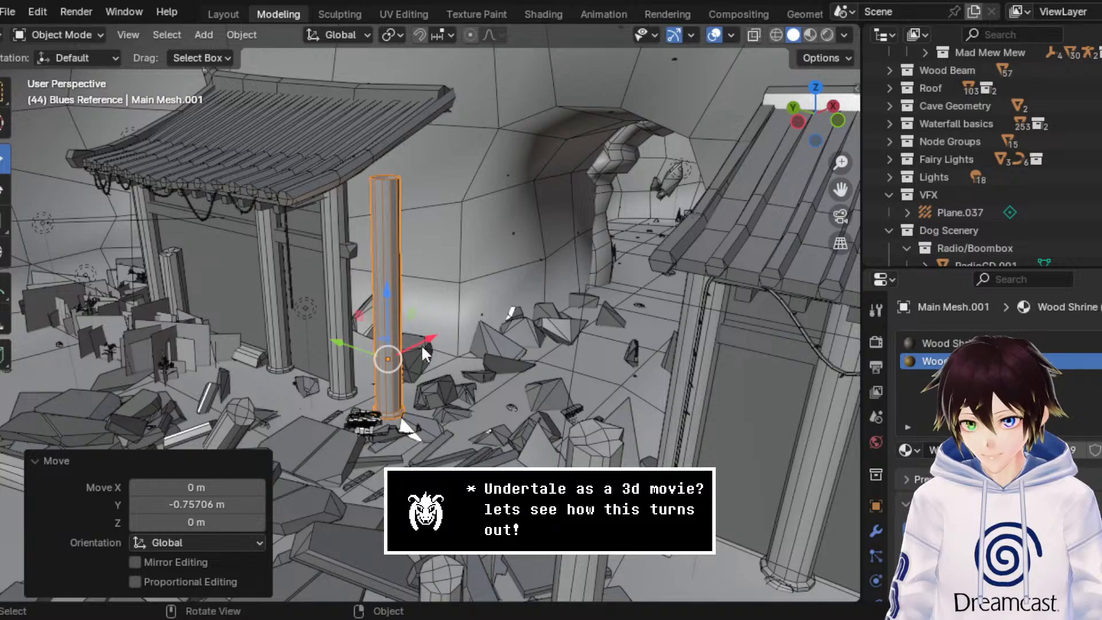
drag(421, 344, 501, 312)
middle_drag(502, 313, 545, 275)
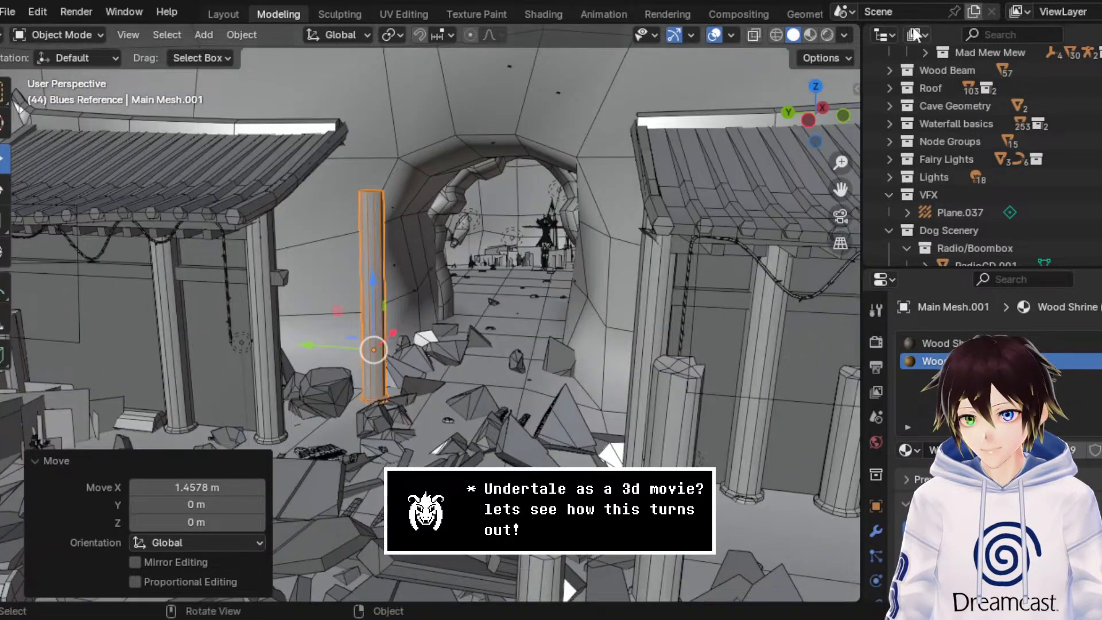
Step: Switch to material preview and fine-tune the pillar beside the cave opening, including about 0.18 m in X and -0.05 m in Y
click(810, 35)
mouse_move(449, 213)
middle_down()
mouse_move(325, 240)
mouse_move(668, 264)
mouse_move(788, 229)
middle_up()
key(KP_Decimal)
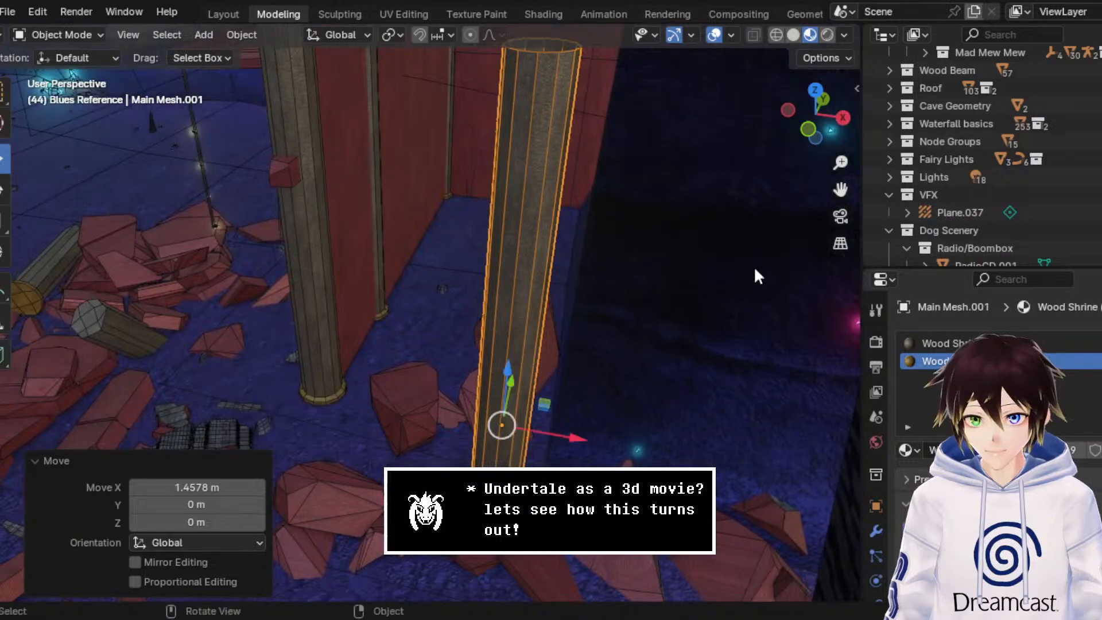
mouse_move(597, 441)
mouse_down()
mouse_move(622, 448)
mouse_move(602, 441)
mouse_up()
middle_drag(602, 442, 482, 342)
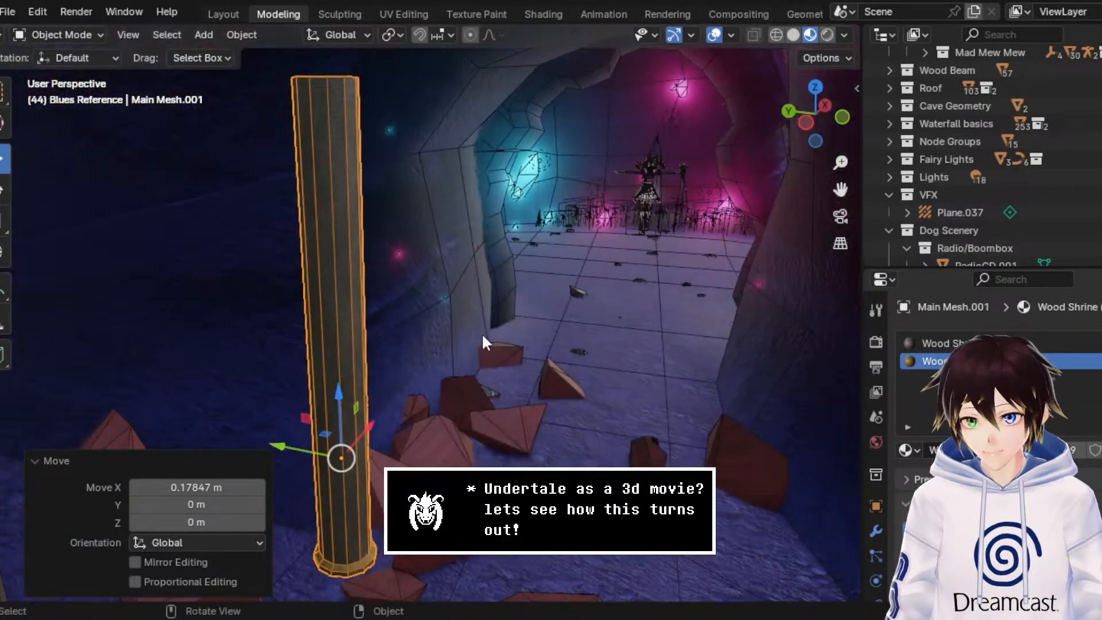
drag(311, 448, 301, 450)
middle_drag(301, 450, 349, 345)
drag(552, 464, 554, 464)
middle_drag(401, 319, 523, 315)
drag(305, 409, 311, 405)
middle_drag(311, 405, 310, 247)
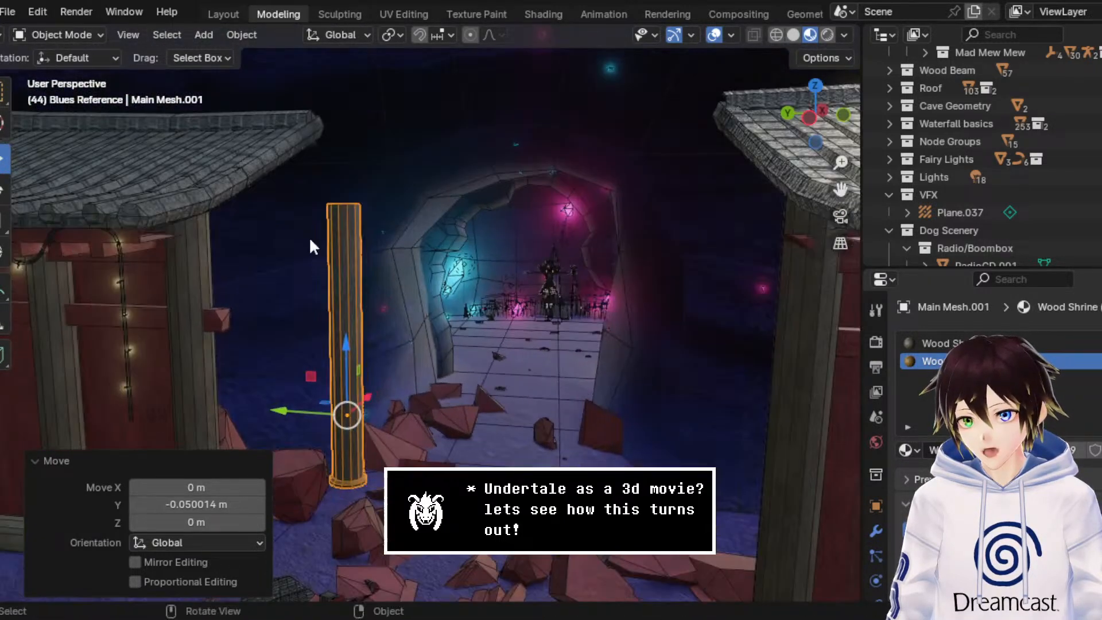
Step: Raise the top vertices of the new pillar about 0.38 m in Z in Edit Mode and return to Object Mode
click(79, 35)
click(60, 75)
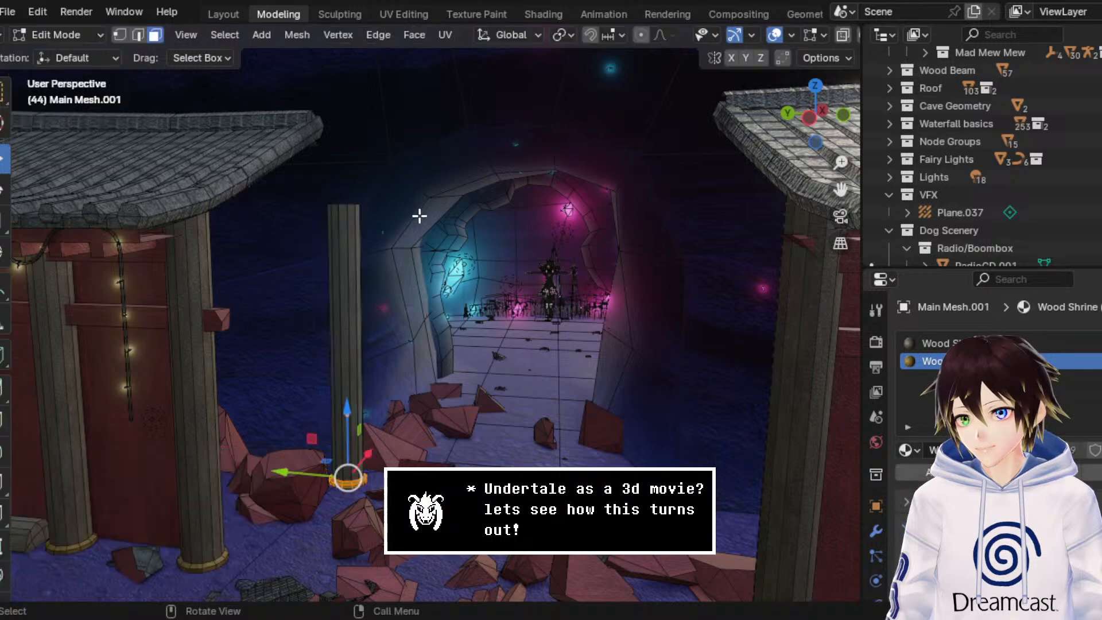
mouse_move(419, 214)
middle_down()
mouse_move(405, 266)
mouse_move(401, 214)
middle_up()
key(a)
middle_drag(307, 122, 362, 155)
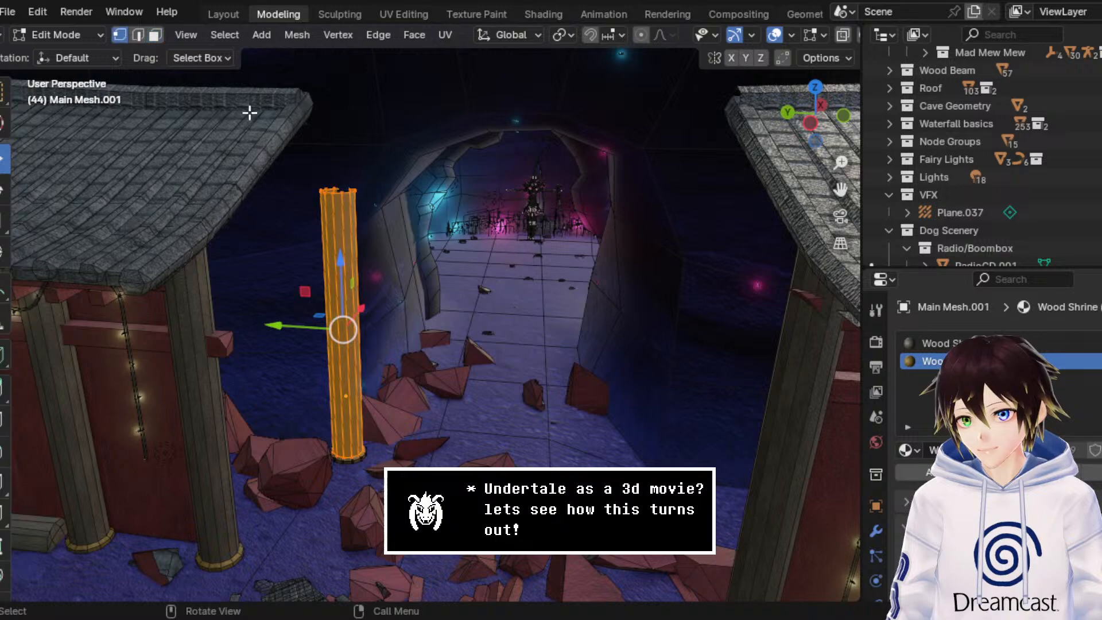
drag(401, 187, 314, 227)
middle_drag(438, 246, 464, 231)
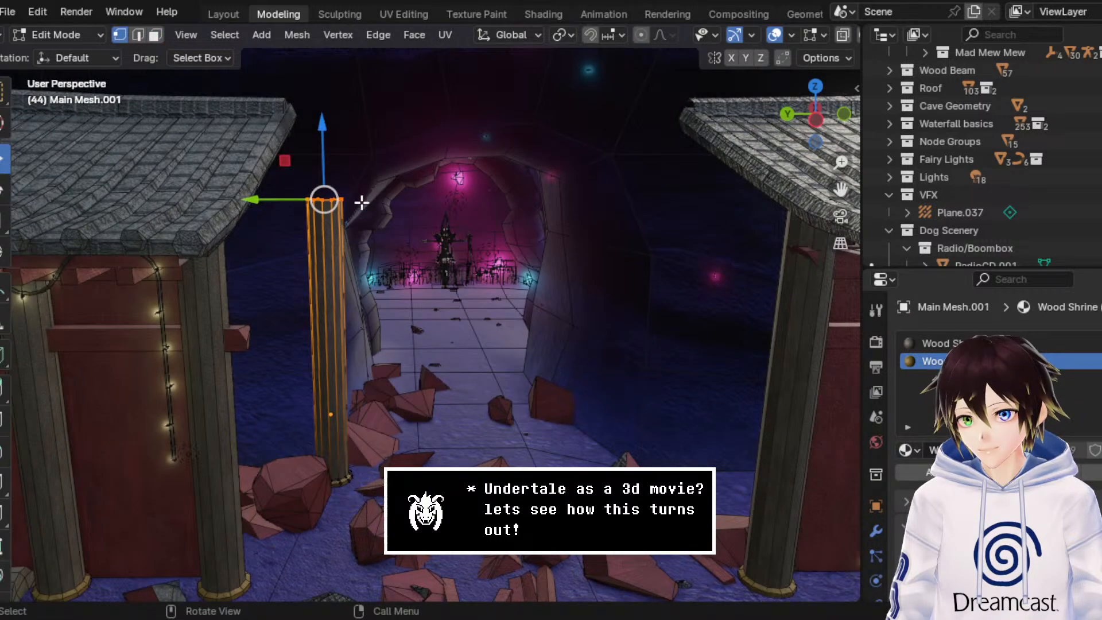
key(g)
key(z)
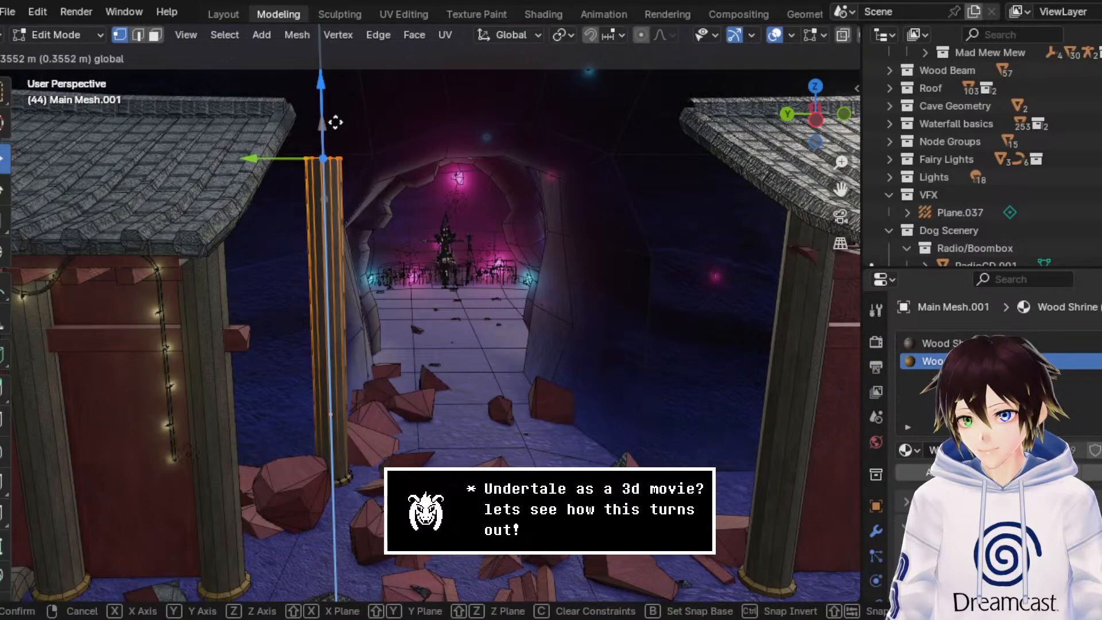
click(338, 118)
click(91, 34)
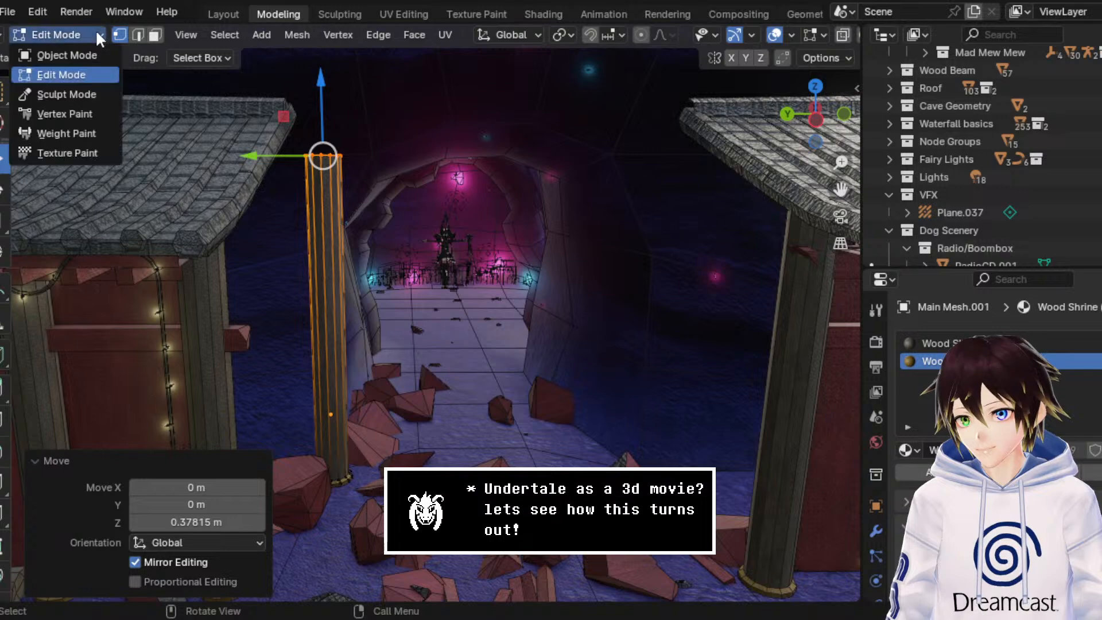
click(109, 54)
Step: Shift the heightened pillar about -0.02 m in X and -0.07 m in Y, and hide the viewport overlays
drag(289, 407, 296, 408)
click(712, 35)
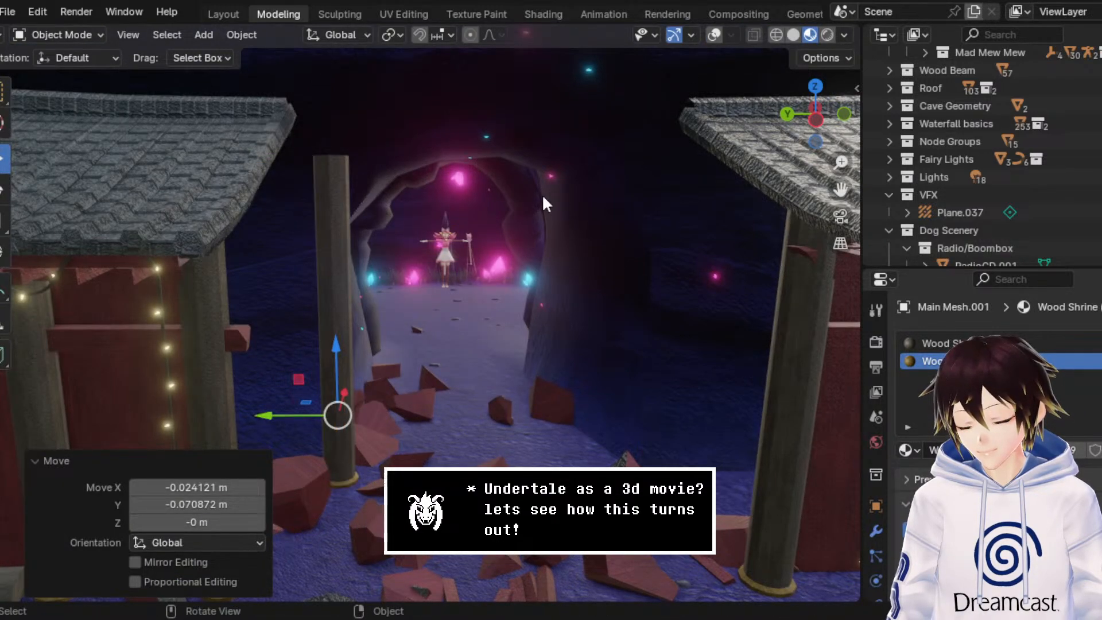
middle_drag(545, 204, 360, 372)
Step: Make a linked duplicate of the tall pillar and place it along Y on the other side of the cave opening
right_click(348, 330)
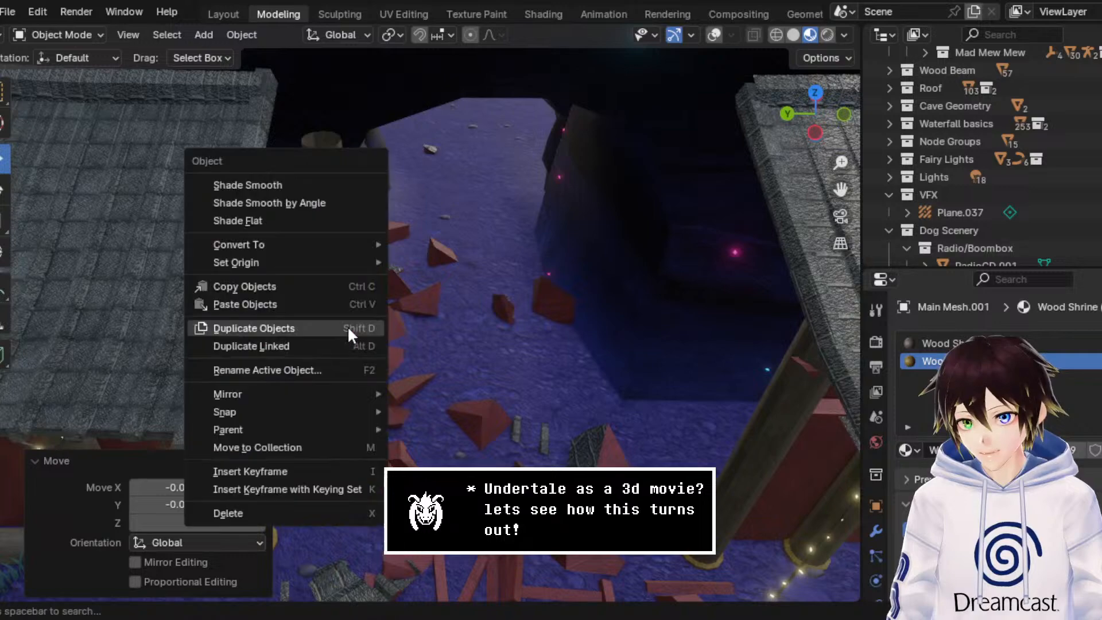
click(342, 344)
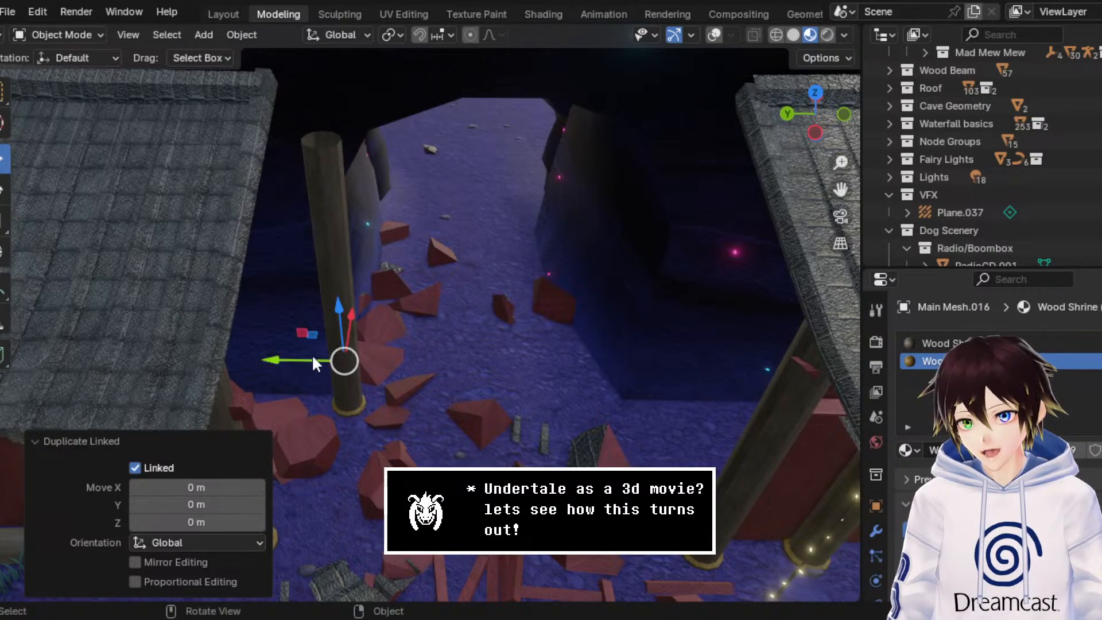
key(y)
click(583, 380)
middle_drag(584, 380, 572, 307)
drag(620, 430, 615, 432)
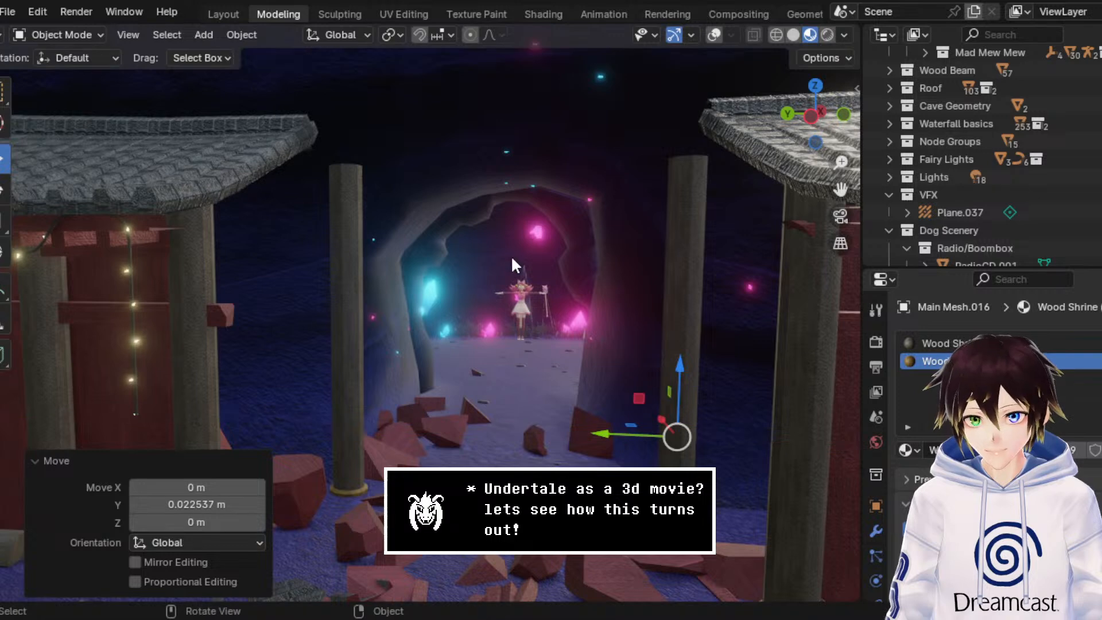
Step: Try moving the linked pillar about 0.75 m in Y, undo the move and delete that duplicate
middle_drag(511, 257, 523, 266)
scroll(523, 266, down, 2)
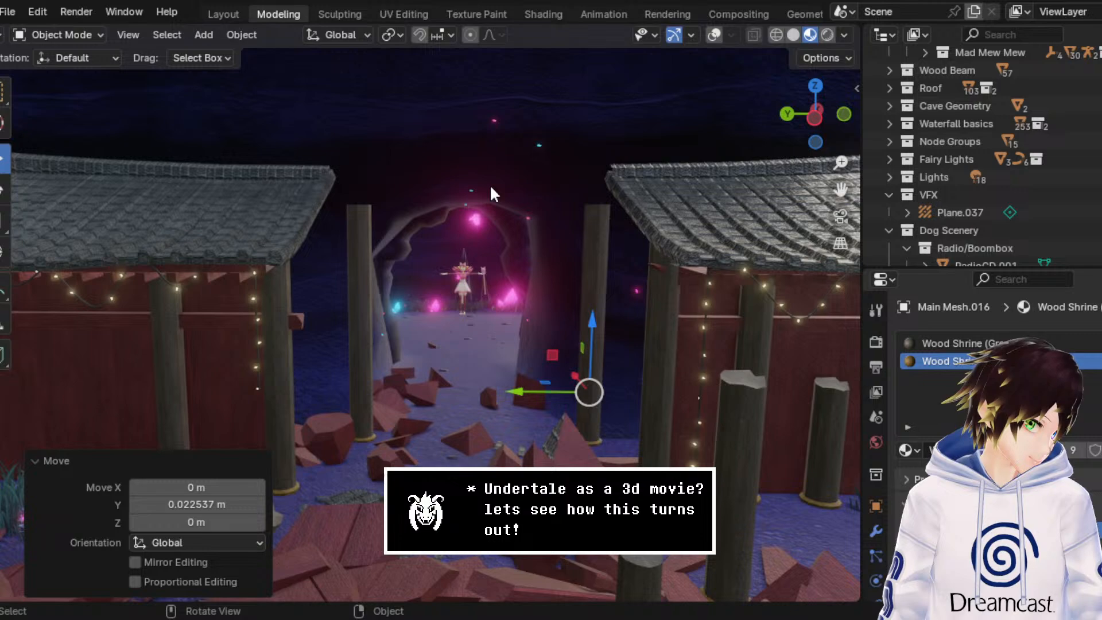
middle_drag(490, 184, 592, 319)
scroll(484, 218, up, 3)
middle_drag(703, 465, 560, 378)
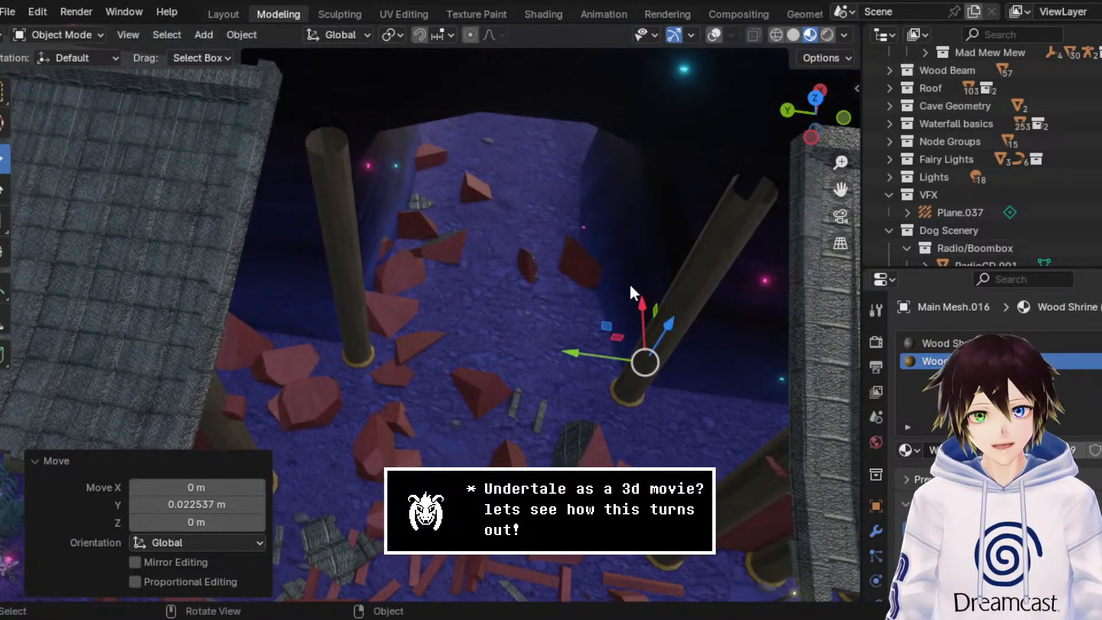
drag(598, 351, 563, 351)
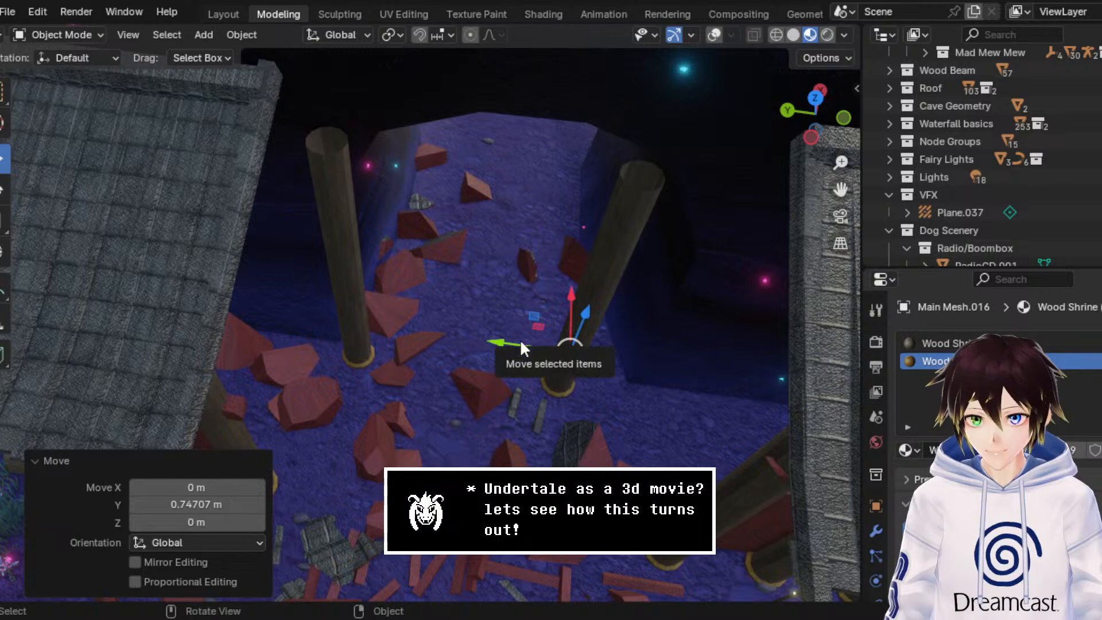
key(ctrl+z)
middle_drag(513, 324, 493, 226)
key(Delete)
Step: Make a linked duplicate of the tall pillar and move it about -2.89 m in Y across the cave opening
click(456, 205)
right_click(454, 206)
click(455, 209)
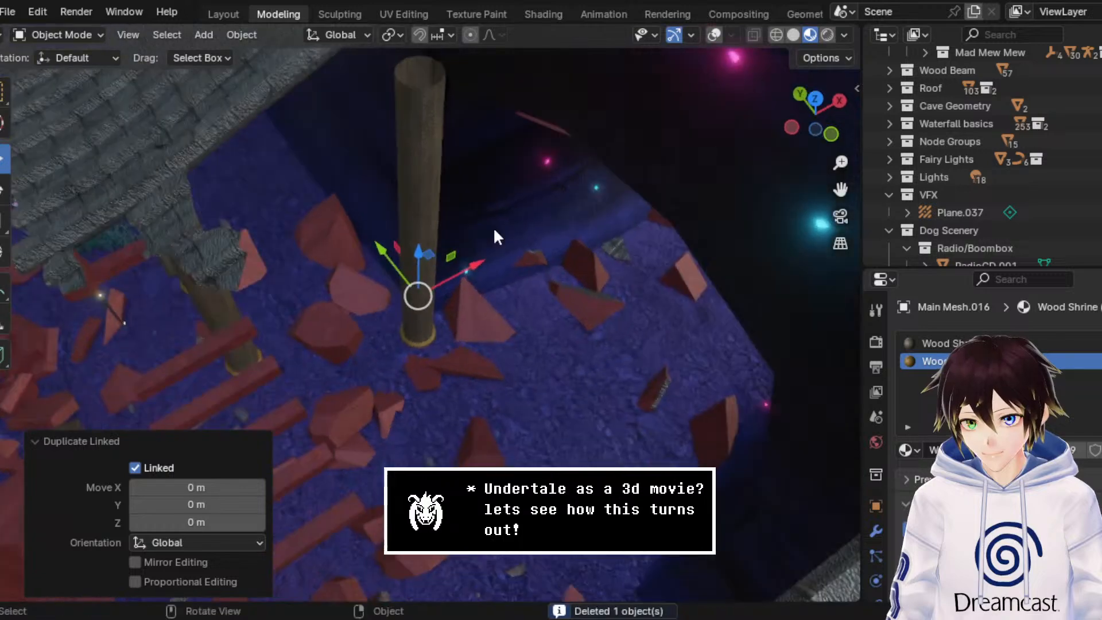
key(g)
key(y)
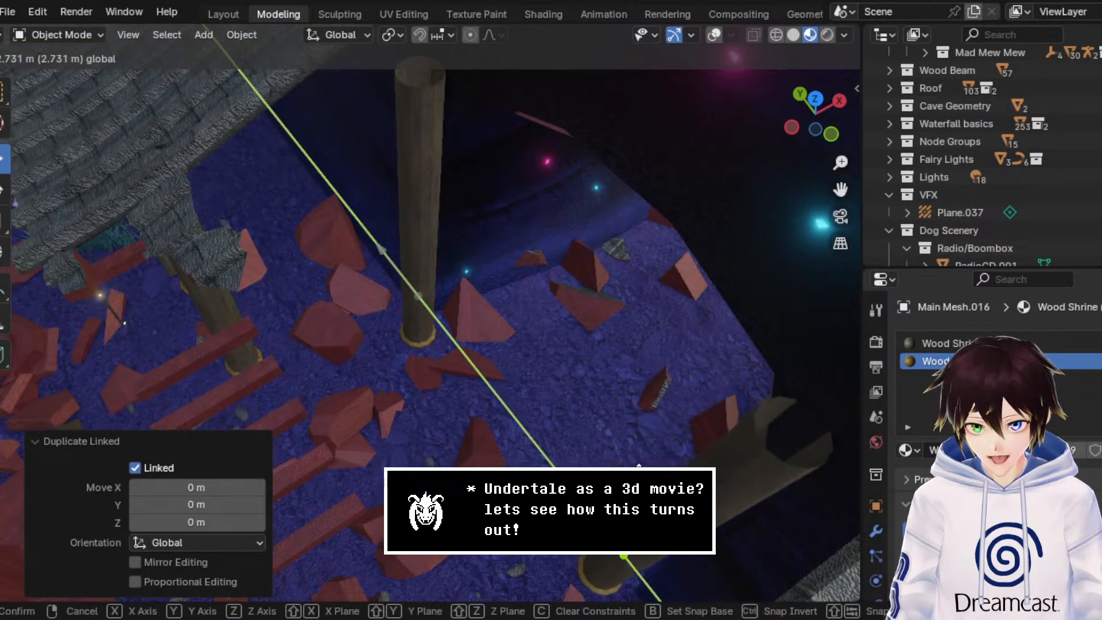
click(629, 387)
middle_drag(629, 387, 683, 174)
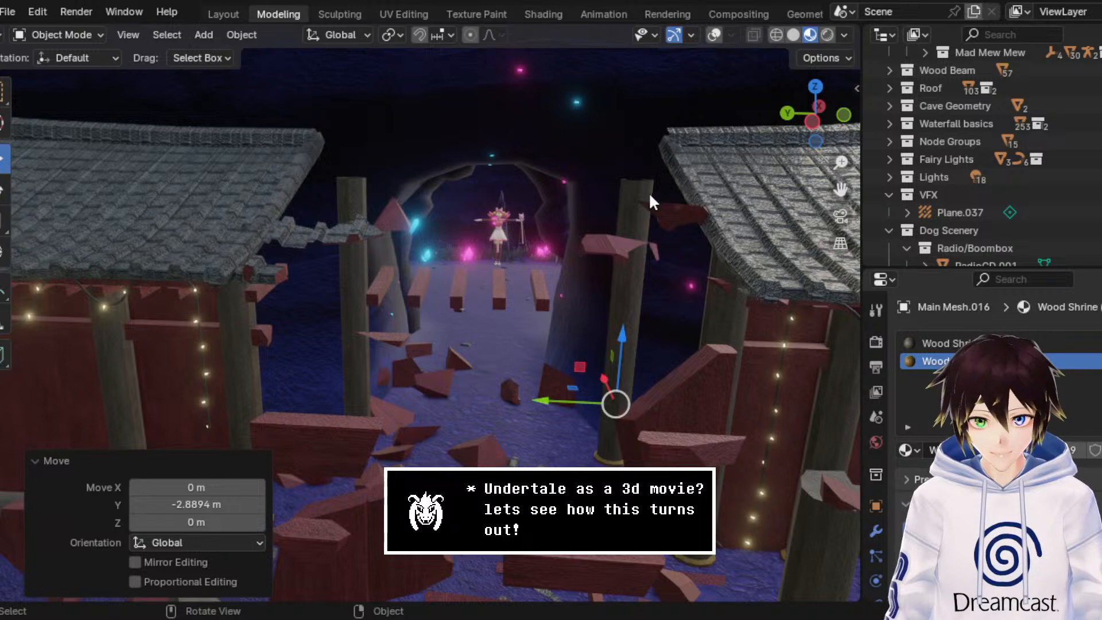
Step: Collapse the Dog Scenery sub-collections in the Outliner, from Blues Reference up to Radio/Boombox
scroll(959, 202, down, 10)
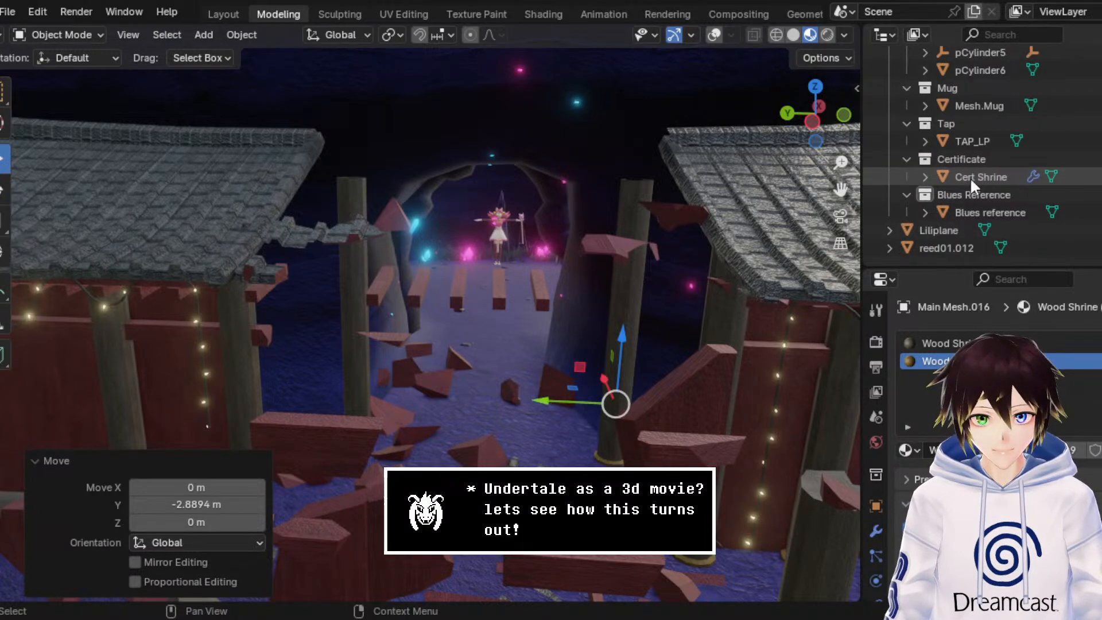
click(907, 194)
click(905, 172)
click(906, 162)
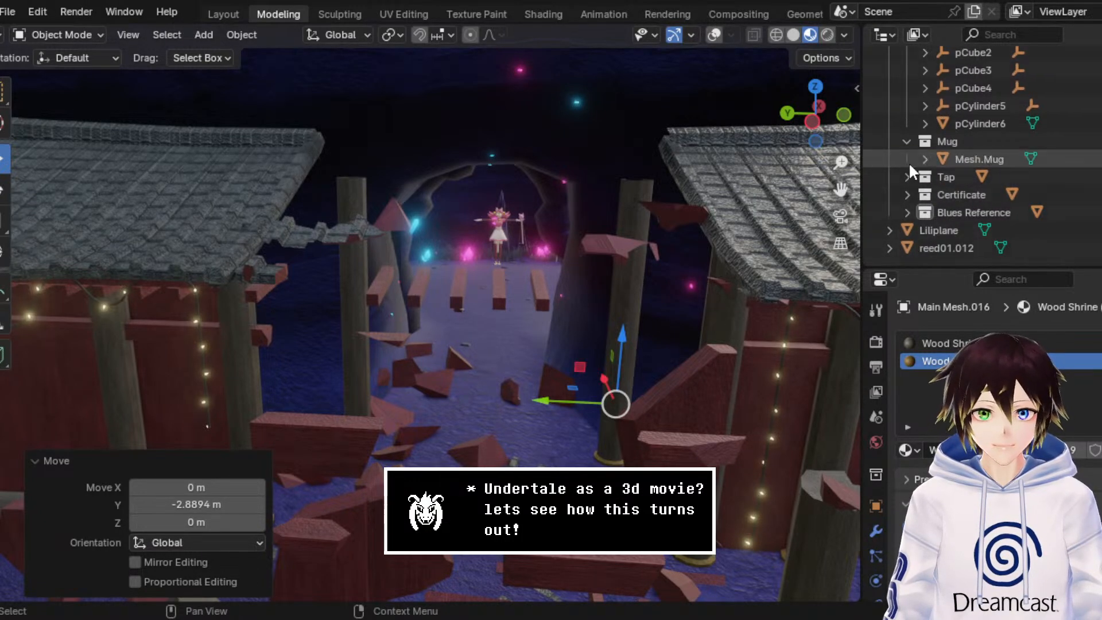
click(906, 141)
scroll(906, 143, up, 5)
click(907, 212)
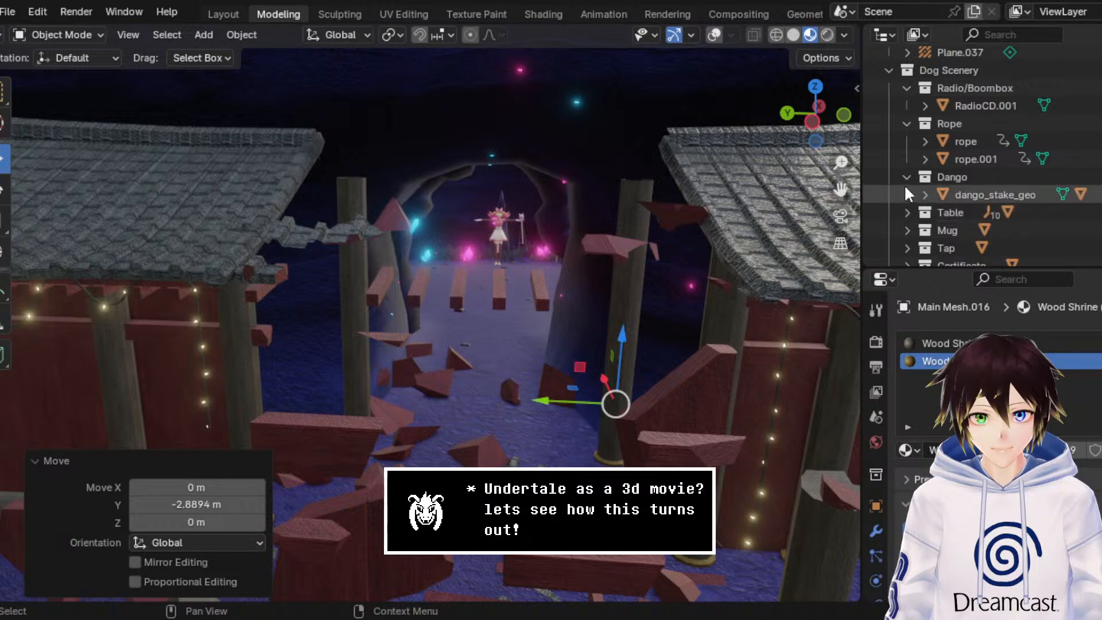
click(907, 177)
click(907, 124)
click(907, 87)
scroll(927, 152, up, 5)
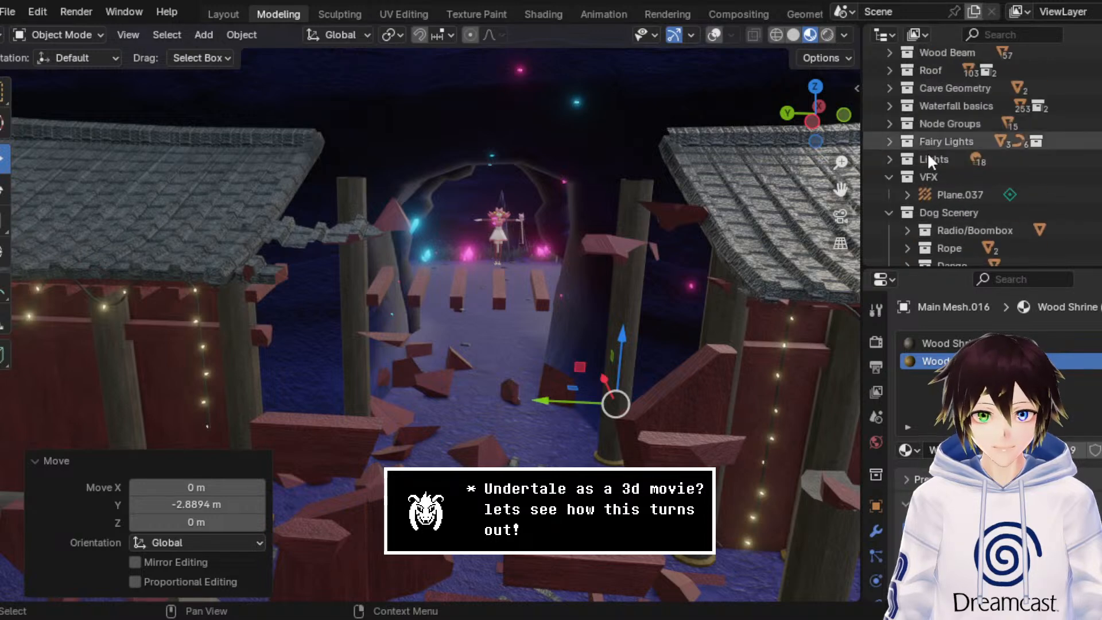
Step: Create a new collection inside Dog Scenery and name it Door
click(945, 209)
right_click(945, 209)
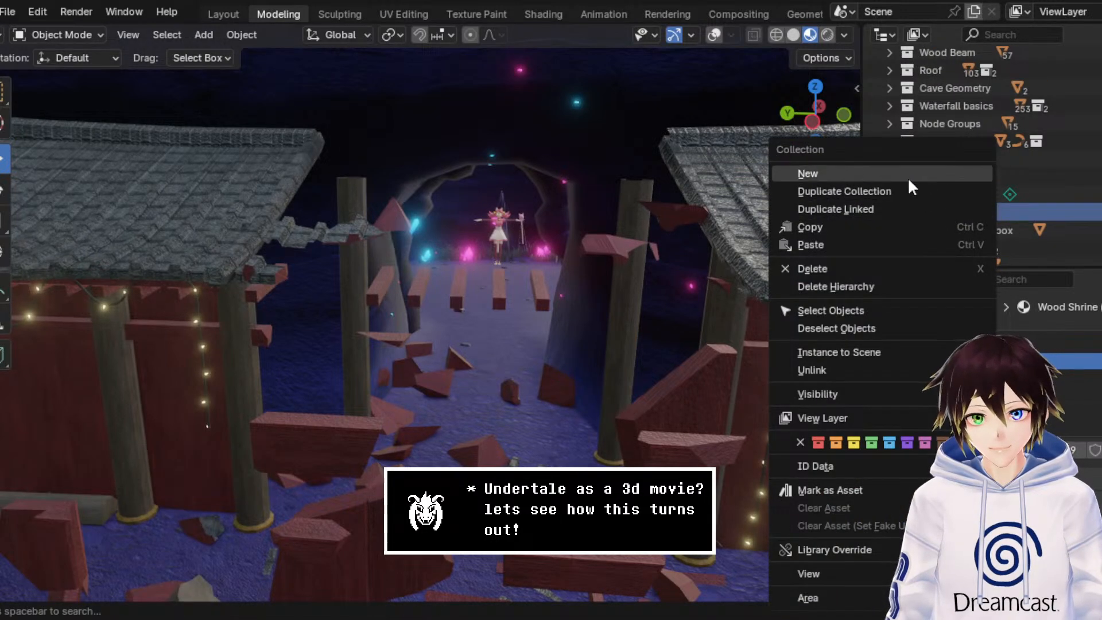
click(908, 178)
scroll(934, 214, down, 5)
double_click(936, 217)
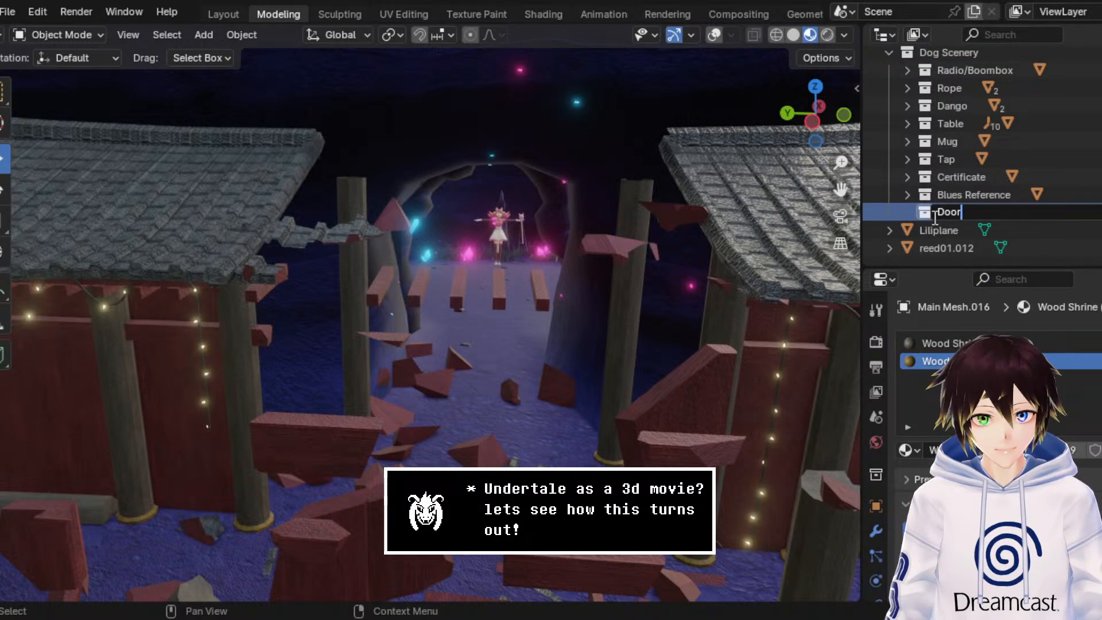
key(Return)
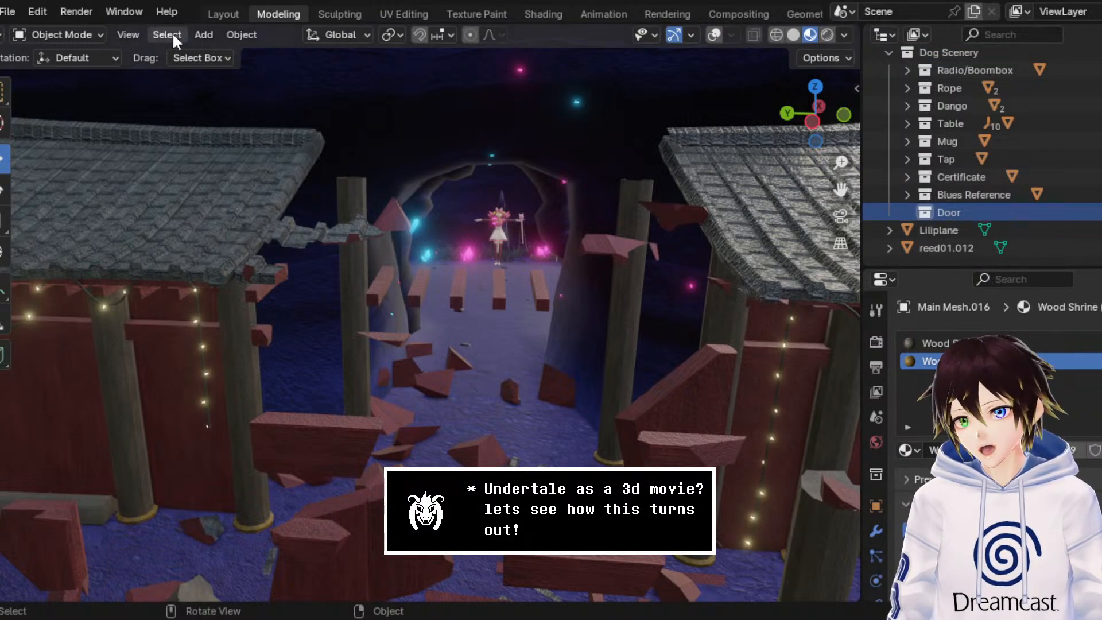
Step: Add a 2 m cube to the Door collection and, in side wireframe view, shift it about 2.30 m in Y and 0.88 m in Z
click(203, 35)
mouse_move(214, 51)
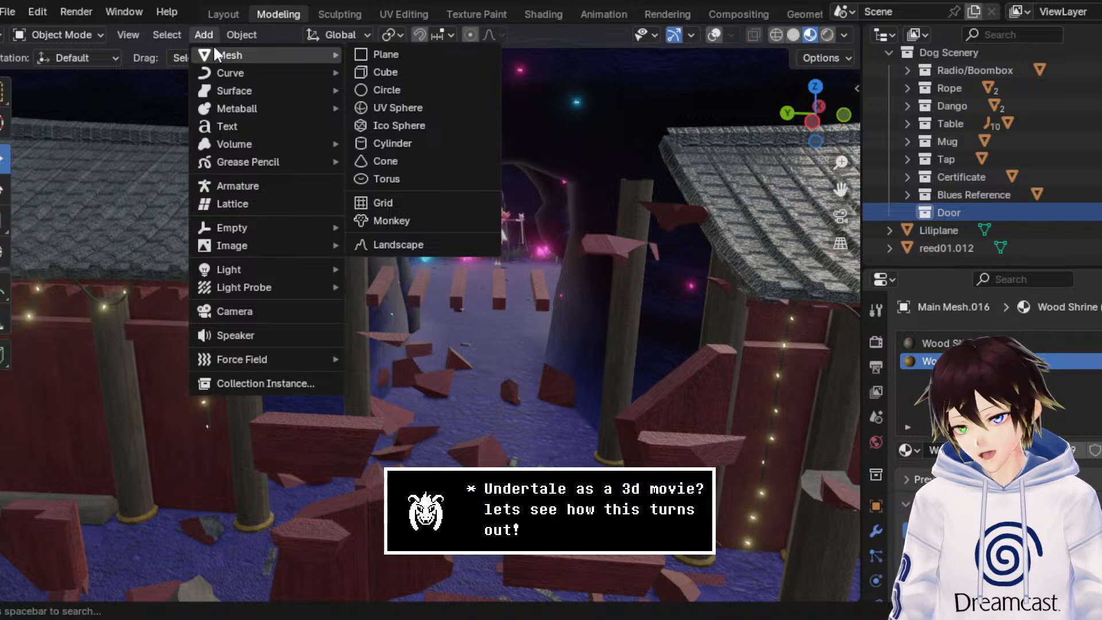
click(395, 72)
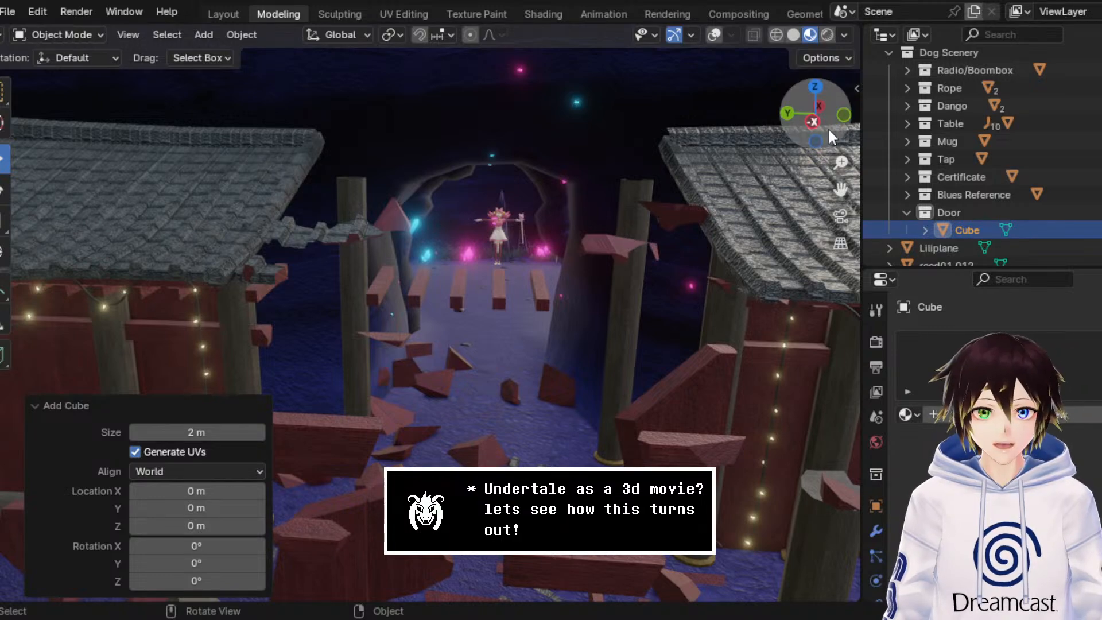
click(813, 121)
click(776, 35)
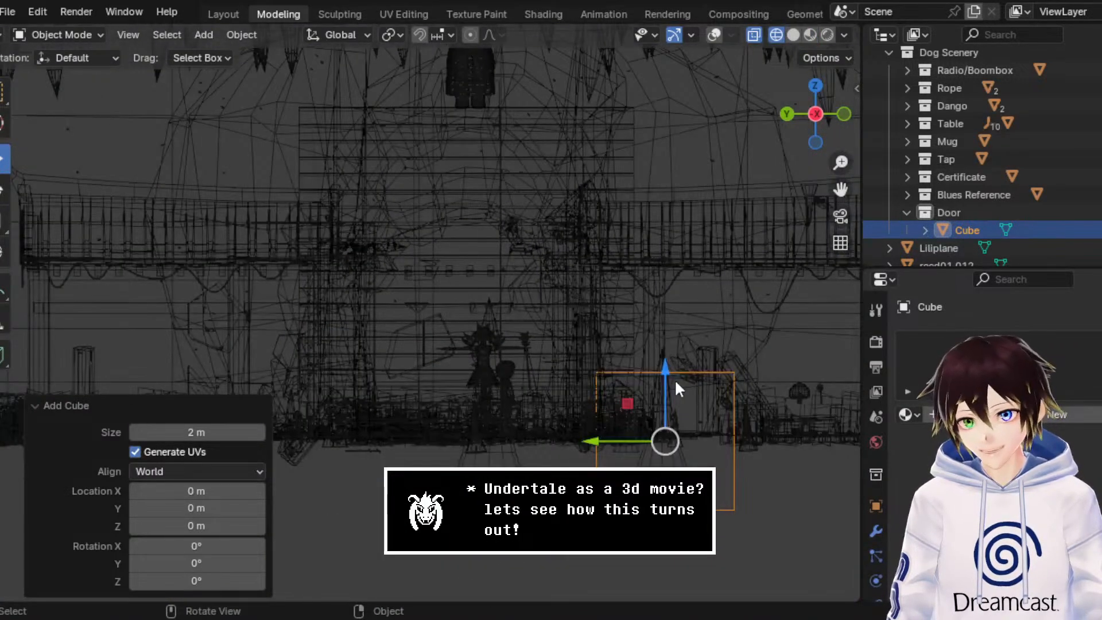
drag(675, 389, 486, 178)
middle_drag(486, 178, 342, 204)
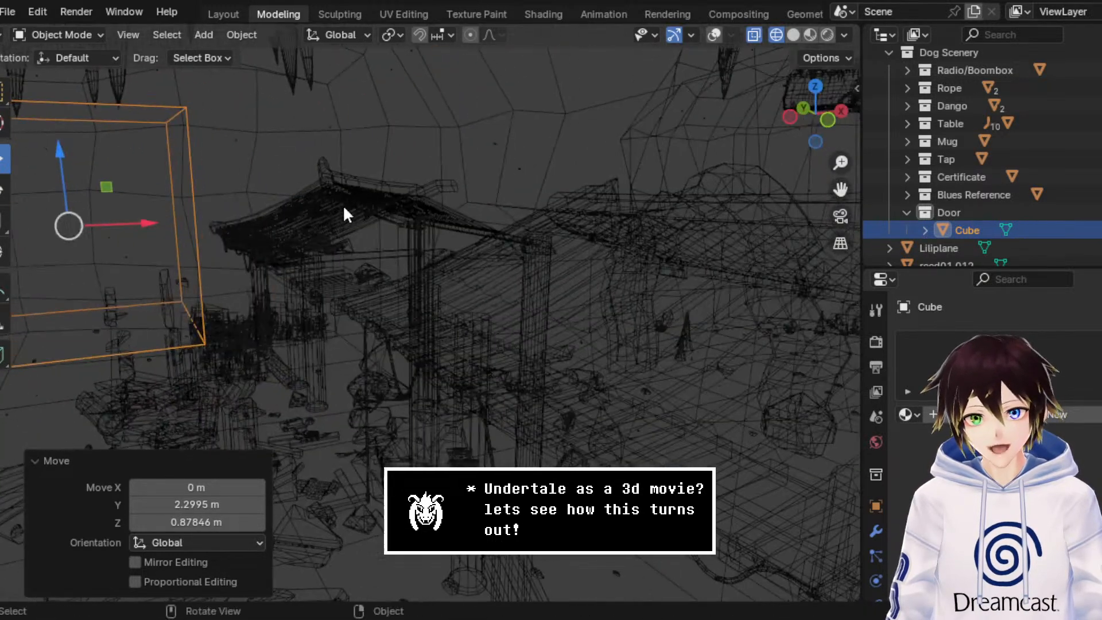
Step: Align the cube along X with the shrine's roof ridge in front view and lower it about 0.22 m in Z
click(819, 120)
drag(206, 207, 530, 211)
scroll(529, 208, up, 5)
drag(597, 94, 545, 109)
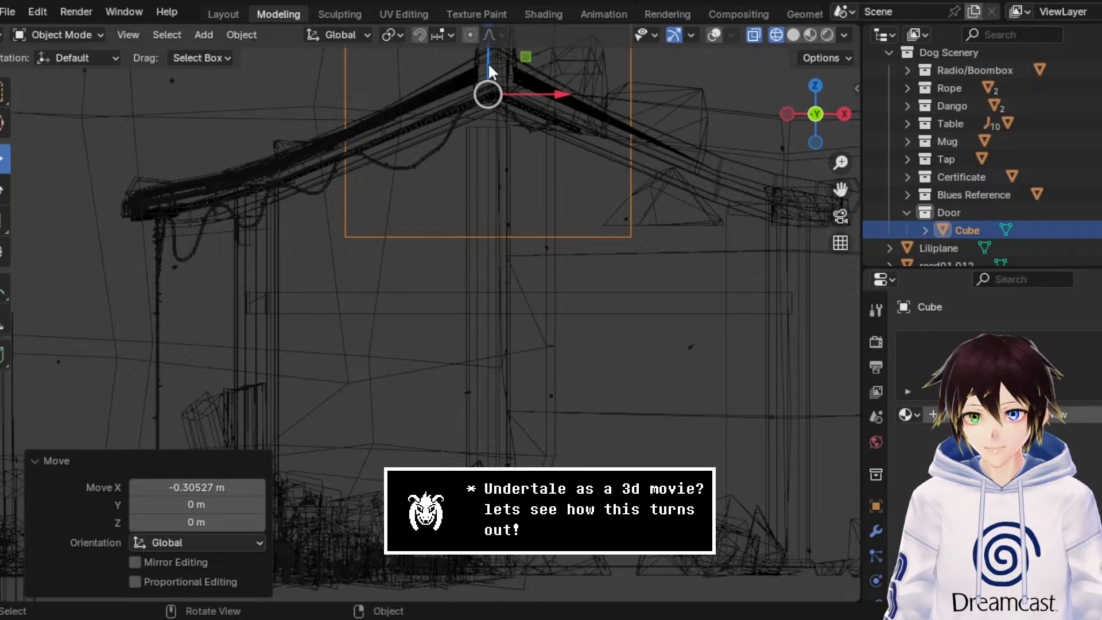
drag(488, 62, 494, 95)
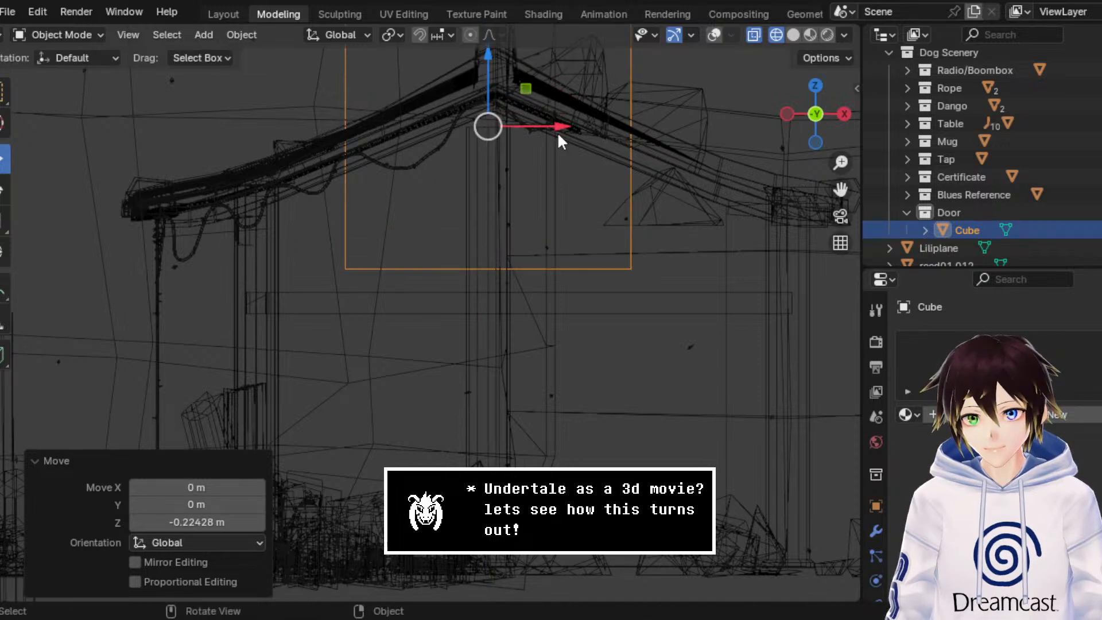
mouse_move(560, 140)
middle_down()
mouse_move(604, 152)
mouse_move(551, 147)
mouse_move(574, 137)
middle_up()
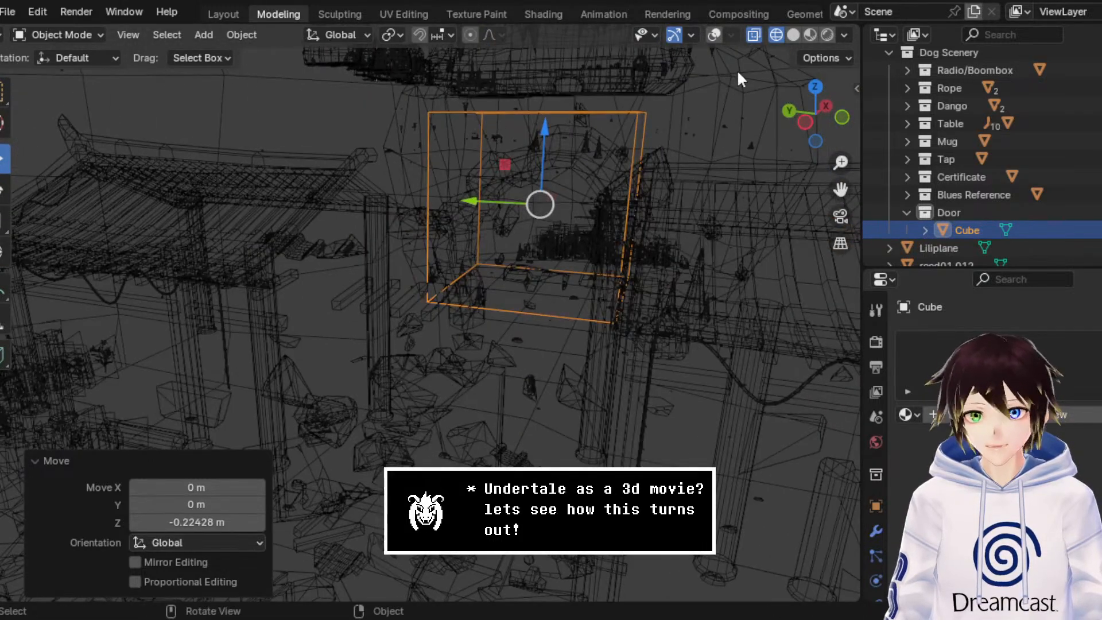
Step: Return the viewport to Material Preview shading and activate the Scale tool for the cube between the shrine roofs
click(796, 34)
drag(838, 187, 762, 248)
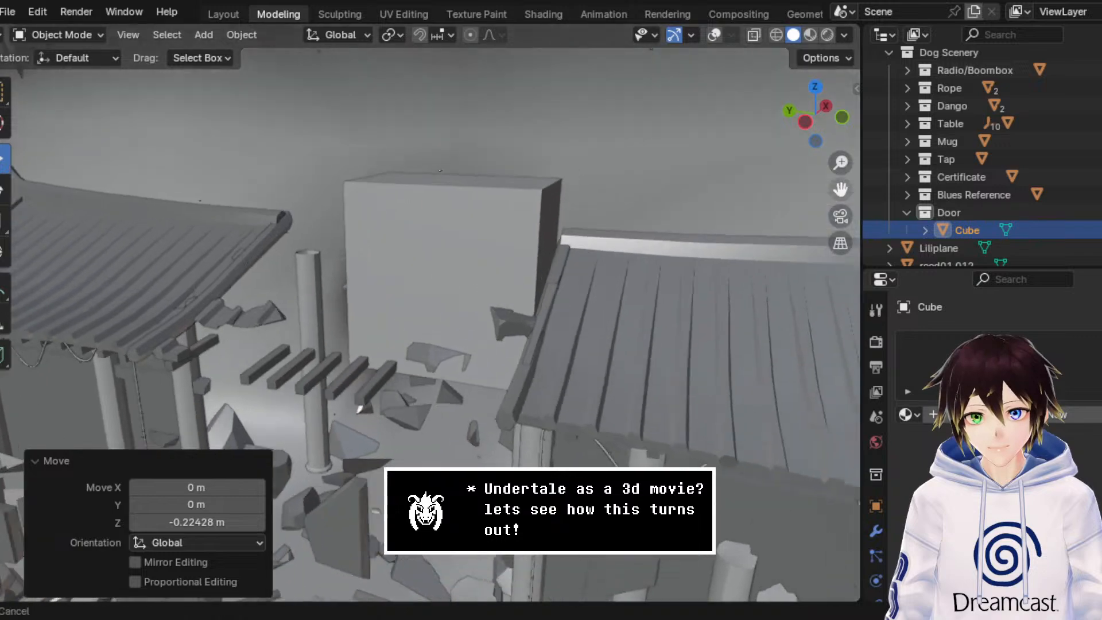
click(809, 35)
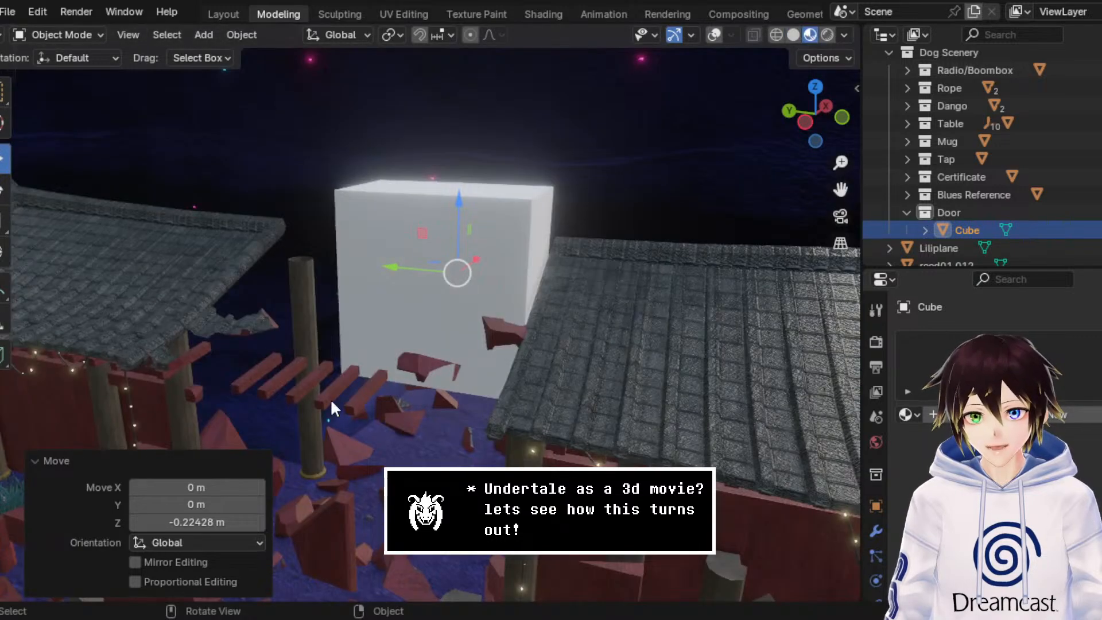
scroll(331, 401, up, 2)
middle_drag(332, 402, 330, 377)
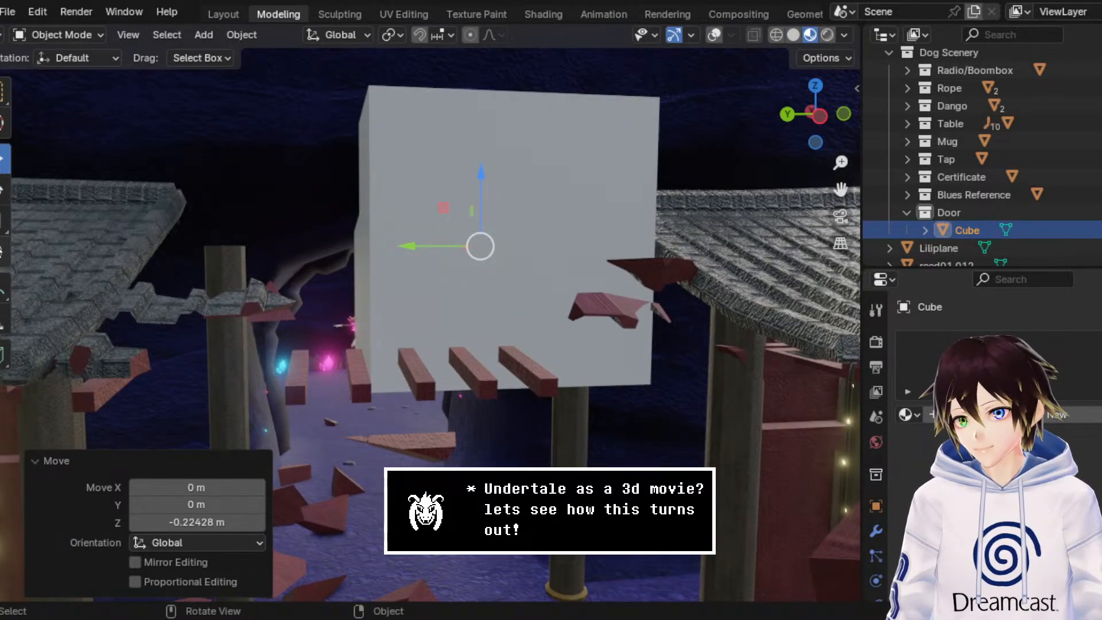
click(3, 220)
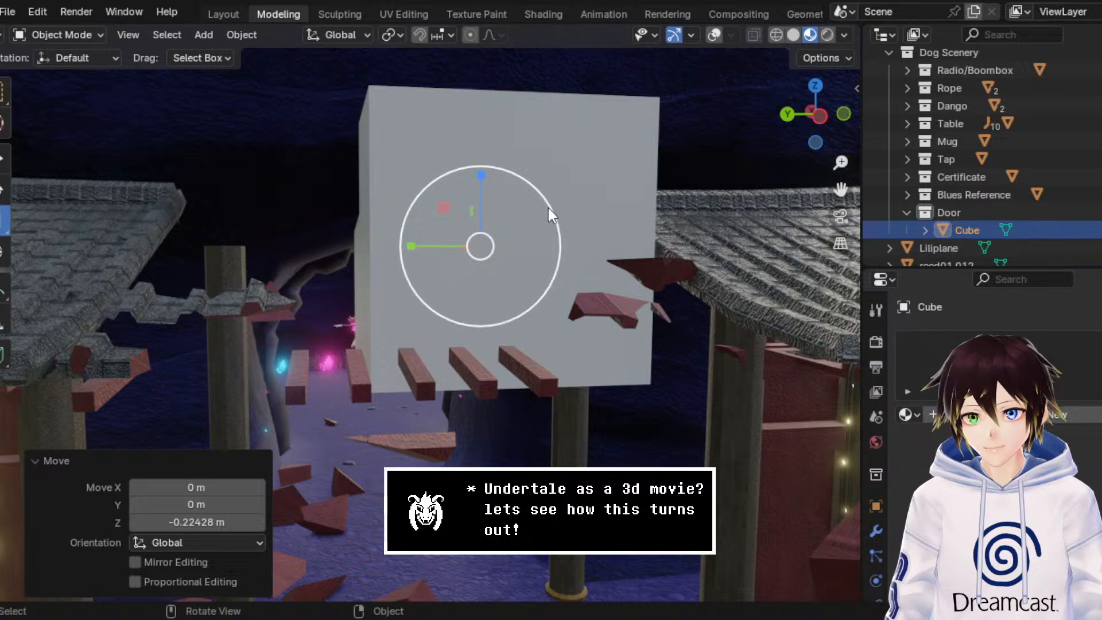
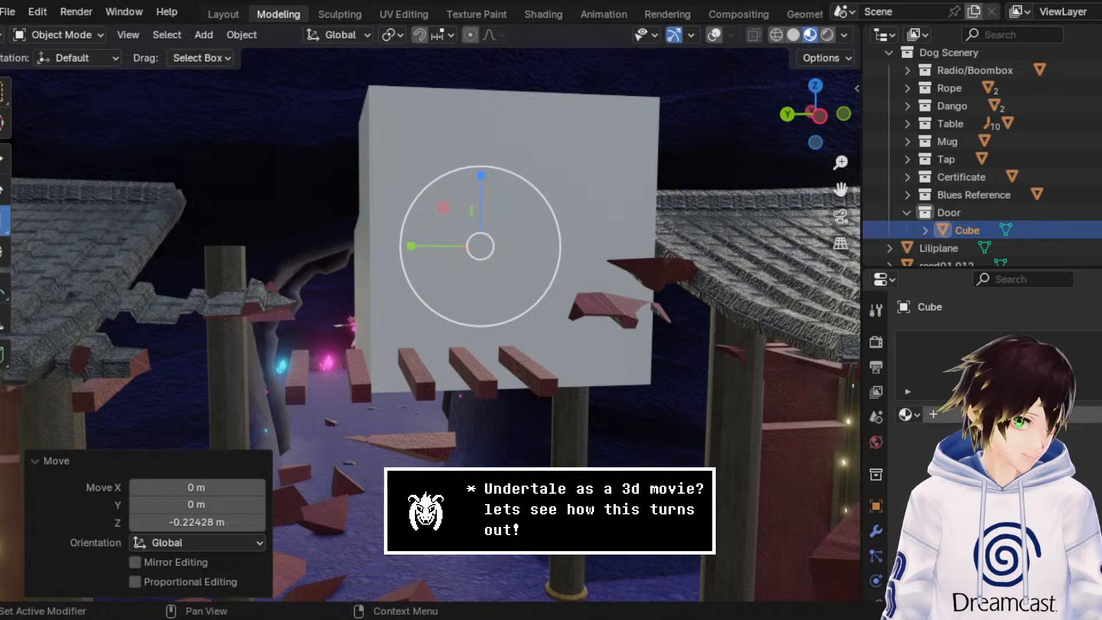
Step: Flatten the cube between the shrine roofs to 0.064 of its height along Z in side wireframe view
mouse_move(516, 167)
middle_down()
mouse_move(576, 233)
mouse_move(593, 167)
middle_up()
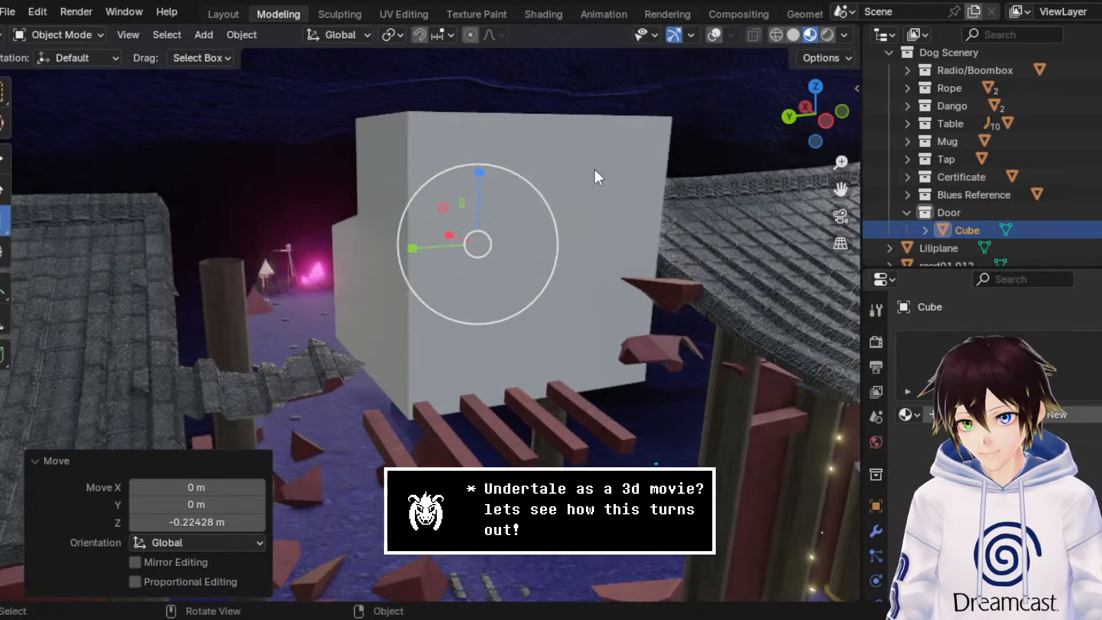
click(832, 125)
click(780, 39)
scroll(546, 184, up, 2)
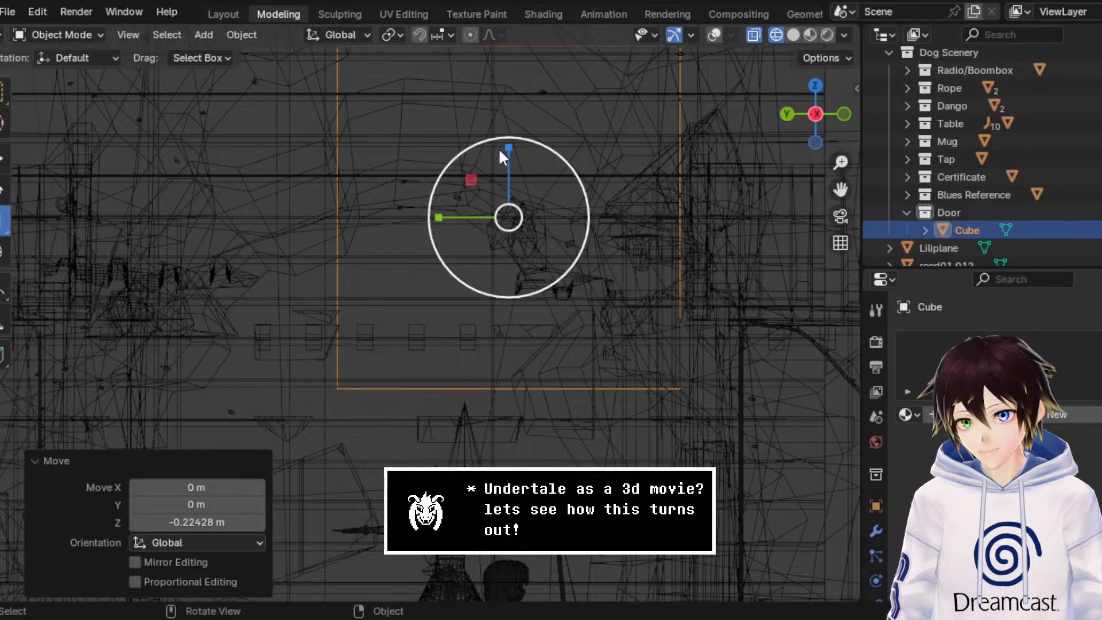
drag(511, 148, 508, 214)
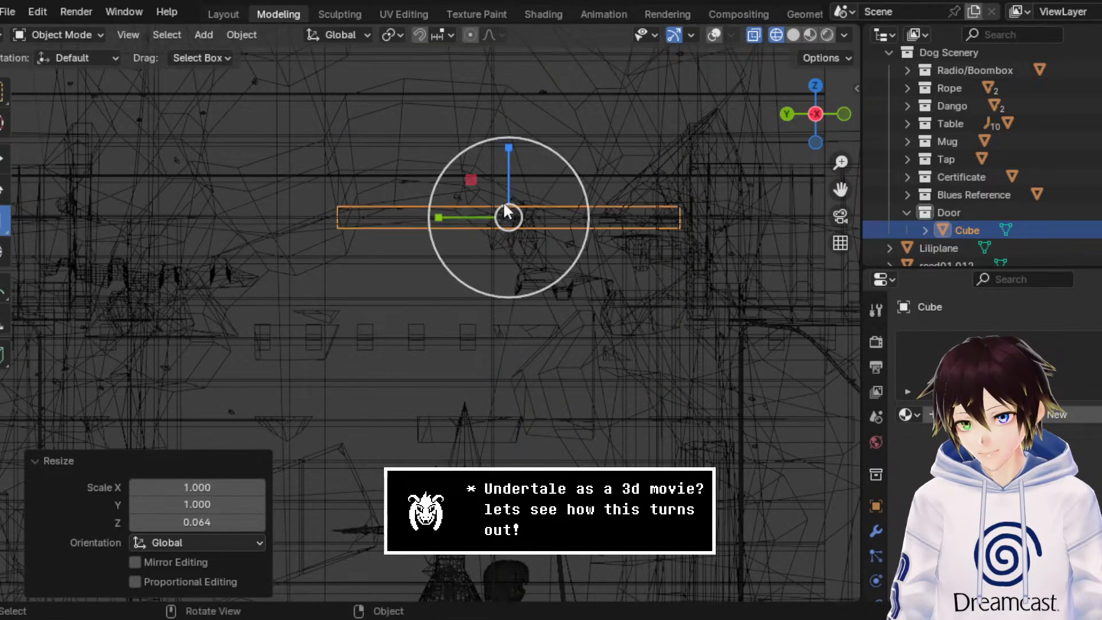
Step: Narrow the flattened cube along X into a beam in top view and shift it about 0.02 m in X
middle_drag(509, 214, 746, 218)
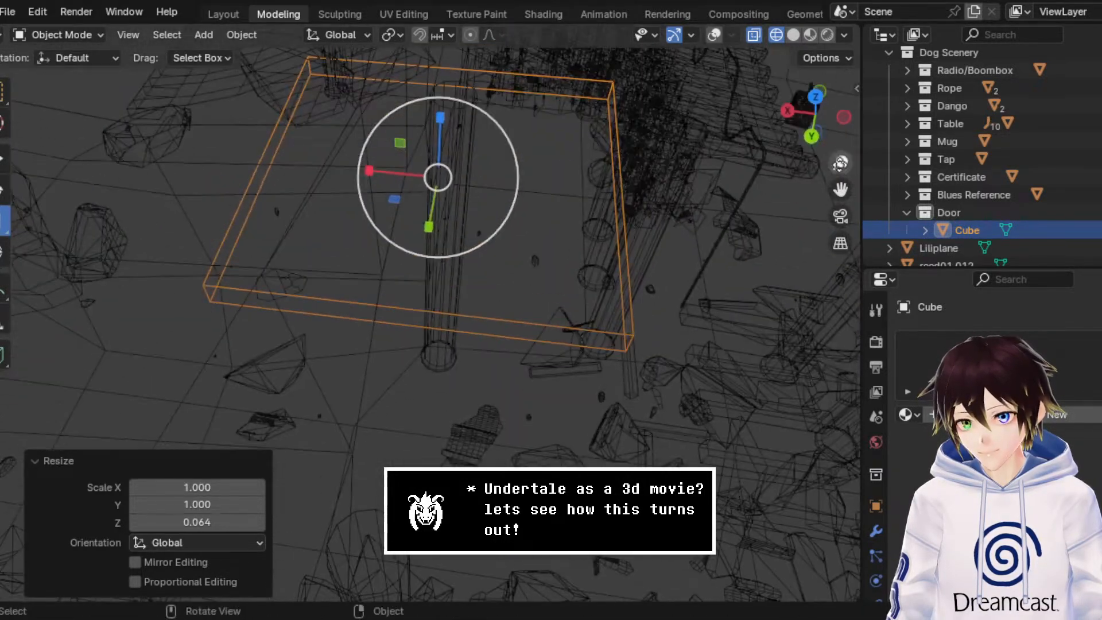
click(815, 98)
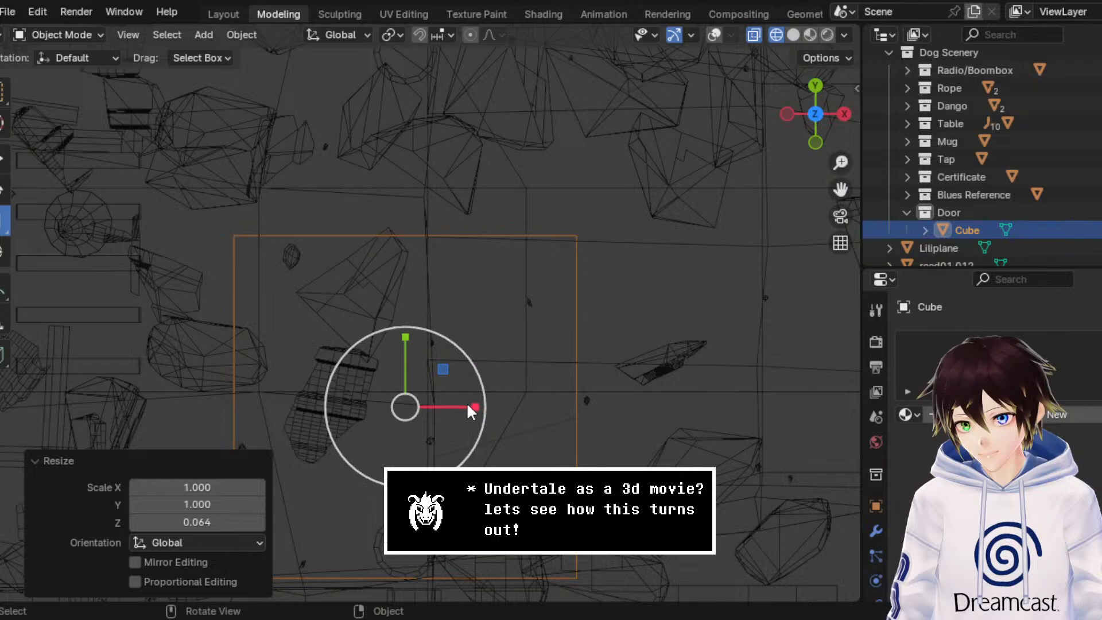
drag(469, 404, 446, 406)
click(3, 160)
mouse_move(446, 401)
middle_down()
mouse_move(577, 224)
mouse_move(518, 212)
mouse_move(519, 236)
middle_up()
Step: In Solid shading with overlays shown, edit the beam's mesh and extend its +Y end about 0.88 m along Y
click(796, 34)
click(36, 34)
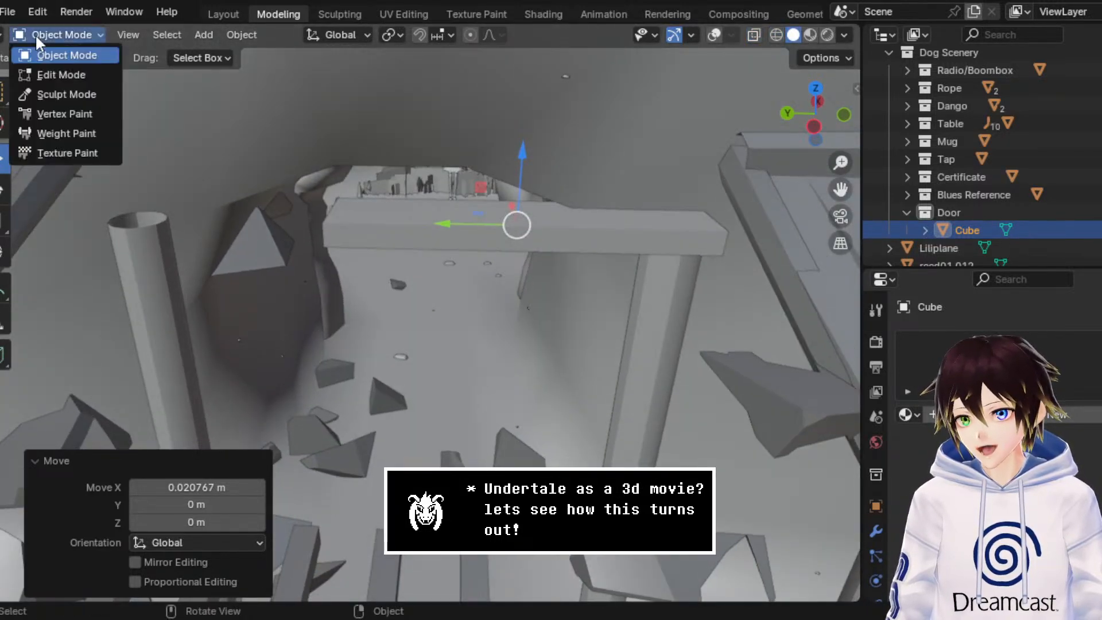
click(66, 72)
click(774, 34)
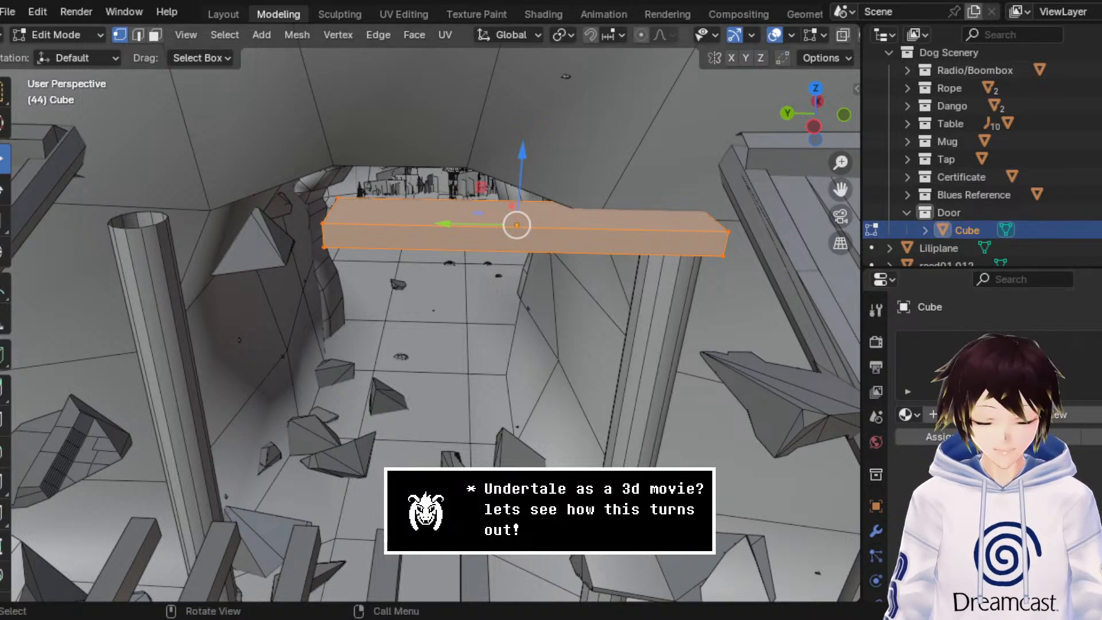
middle_drag(387, 223, 423, 209)
drag(380, 270, 264, 187)
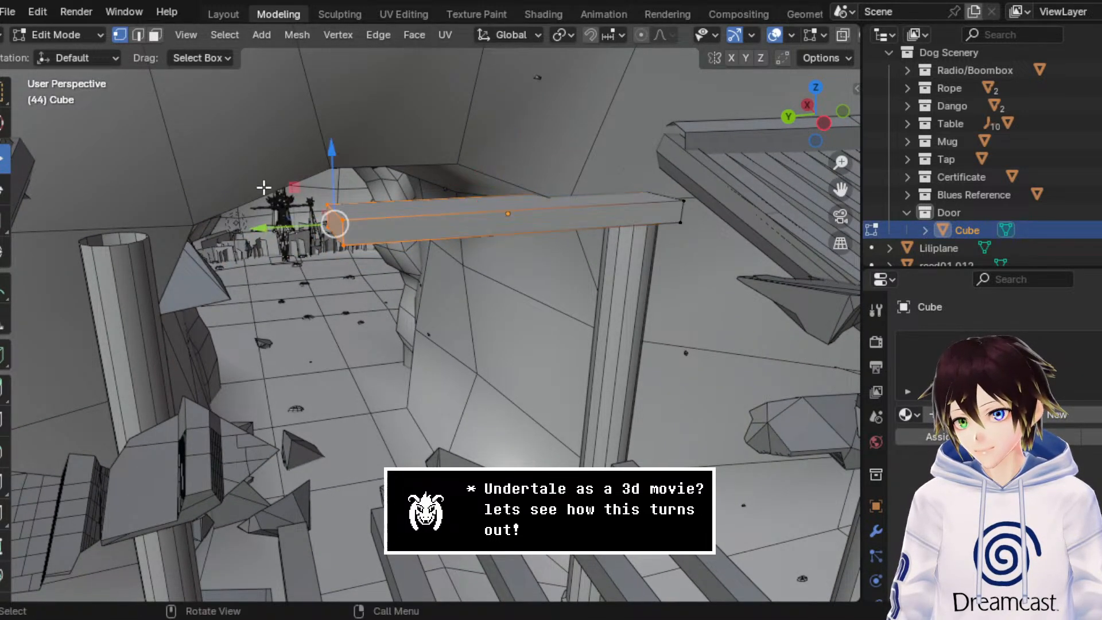
drag(294, 228, 109, 236)
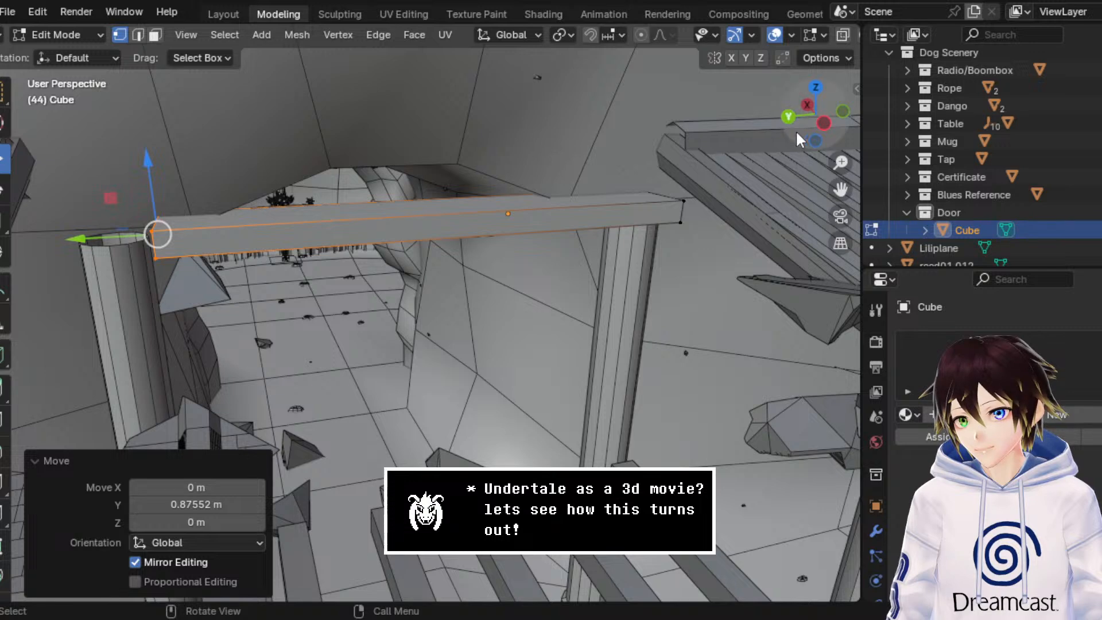
Step: Extend the same beam end another 0.43 m or so in Y, past the far pillar, in side wireframe view
click(821, 120)
scroll(831, 40, down, 3)
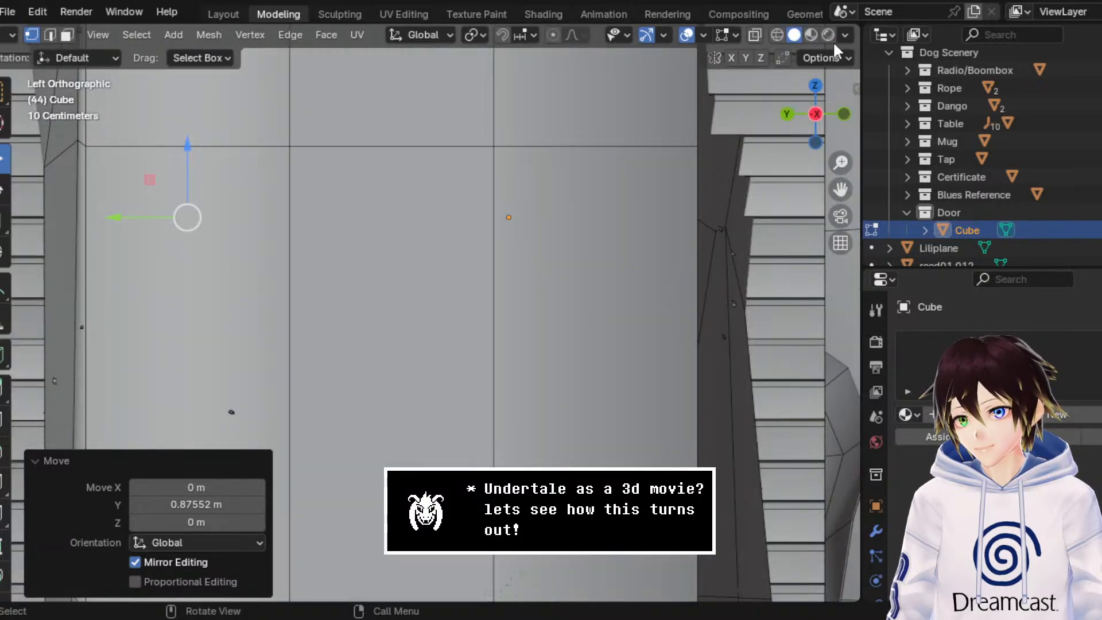
click(780, 35)
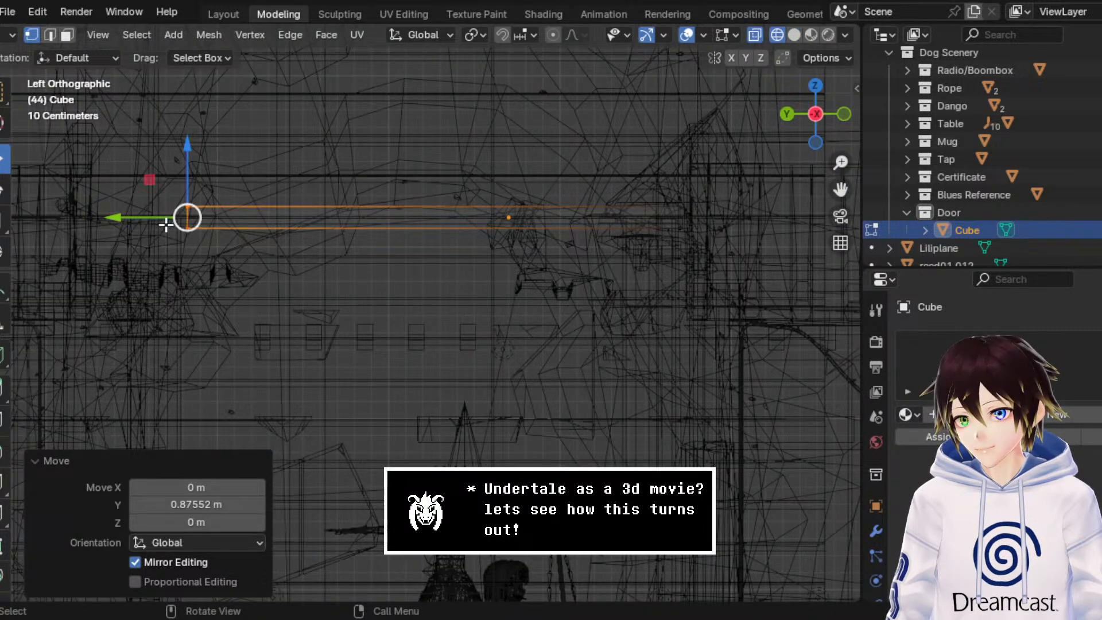
drag(166, 224, 77, 222)
middle_drag(78, 222, 239, 201)
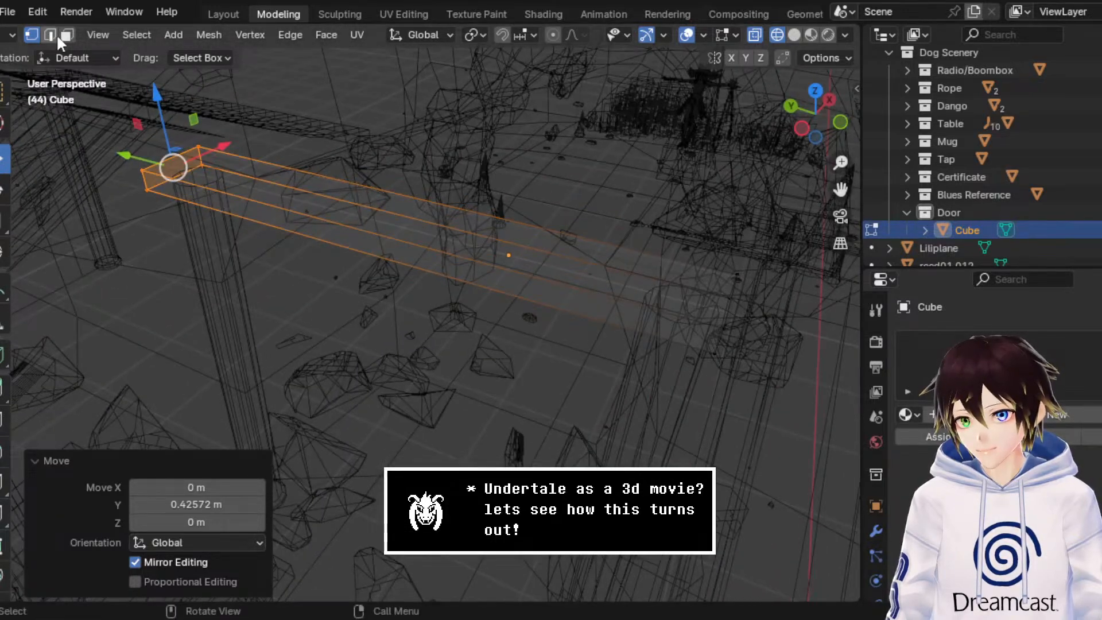
Step: Return to Object Mode and set the beam's origin to its geometry
click(10, 34)
click(29, 58)
right_click(590, 188)
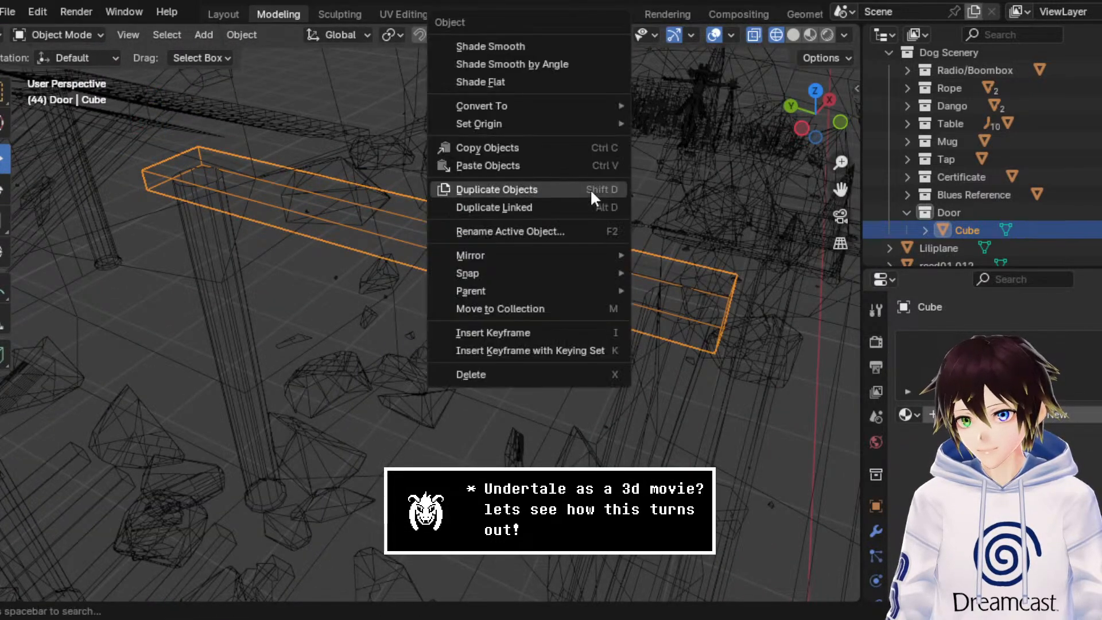
mouse_move(576, 121)
click(690, 150)
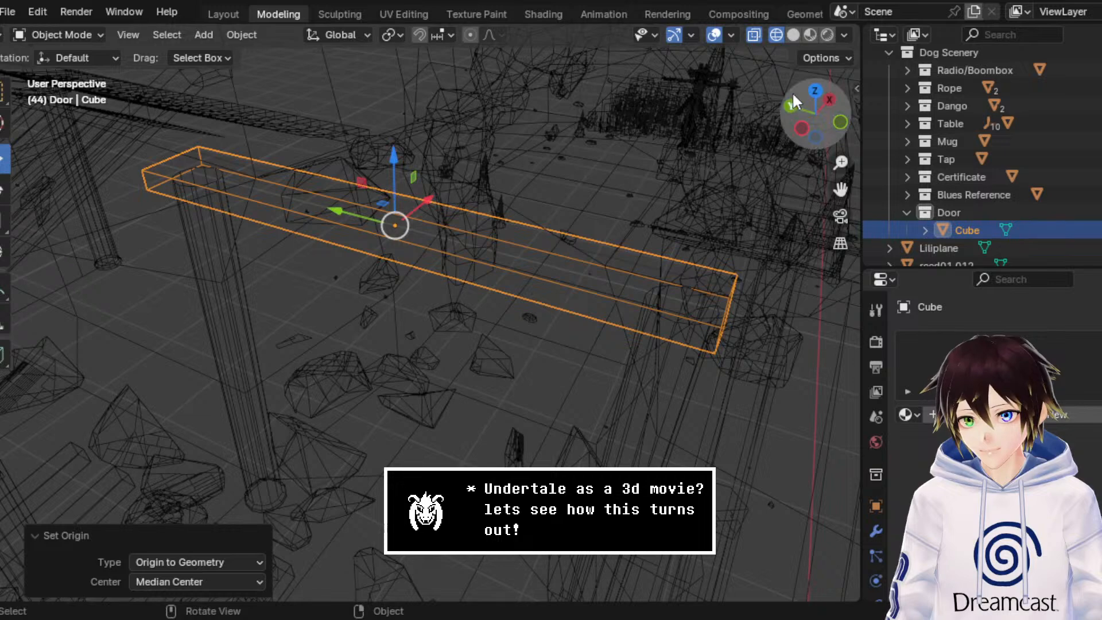
Step: Center the beam over the two pillars in top view by moving it about -0.022 m in Y
click(814, 90)
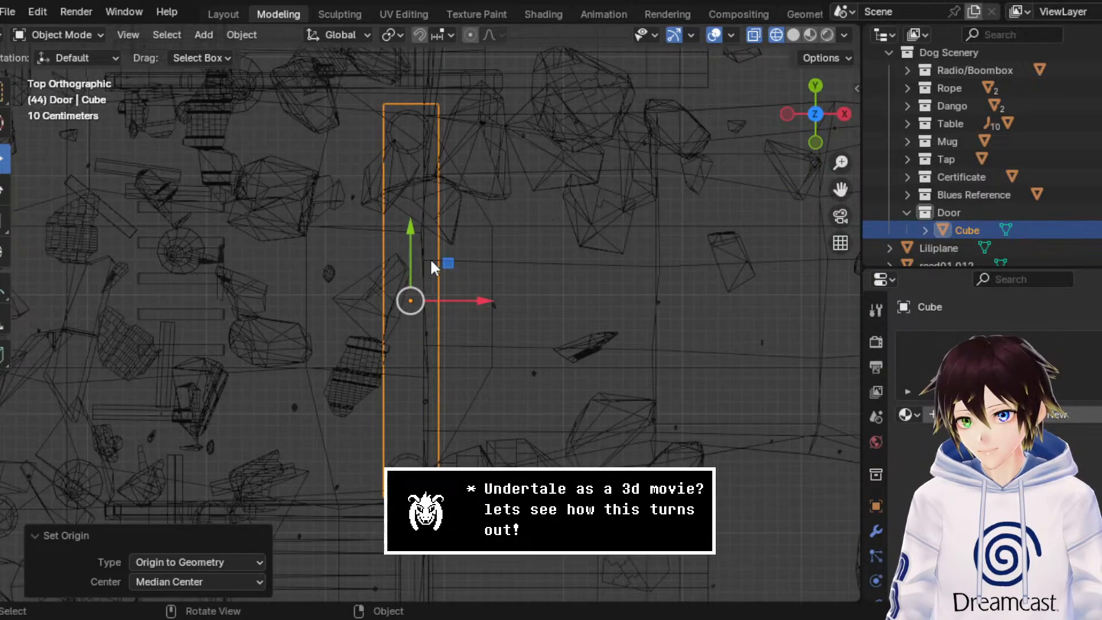
drag(416, 249, 414, 254)
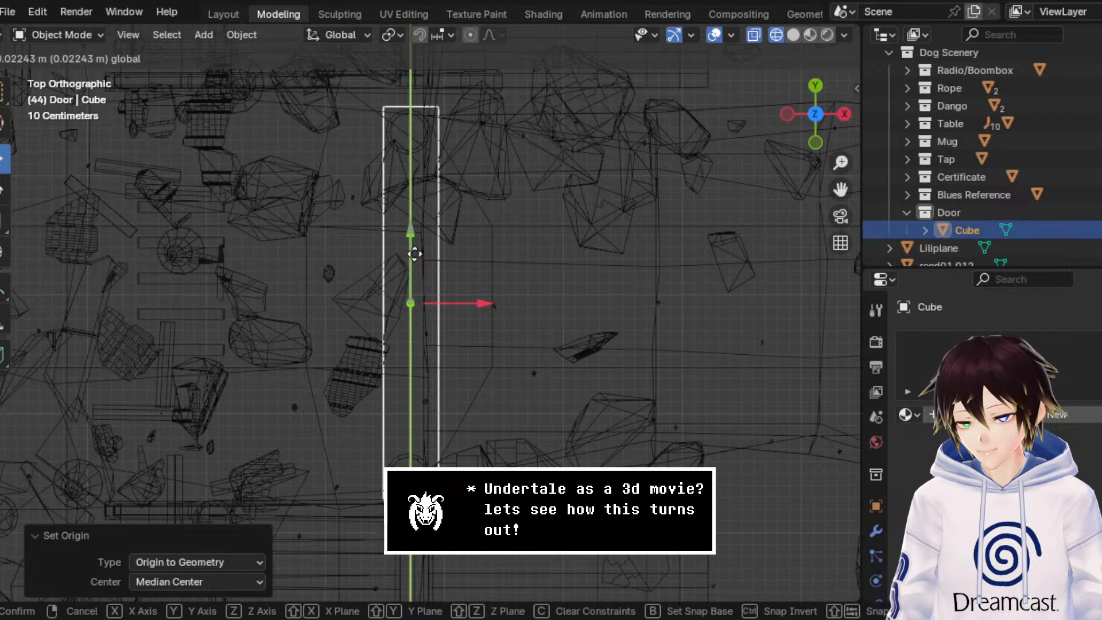
drag(414, 253, 415, 255)
middle_drag(423, 260, 696, 128)
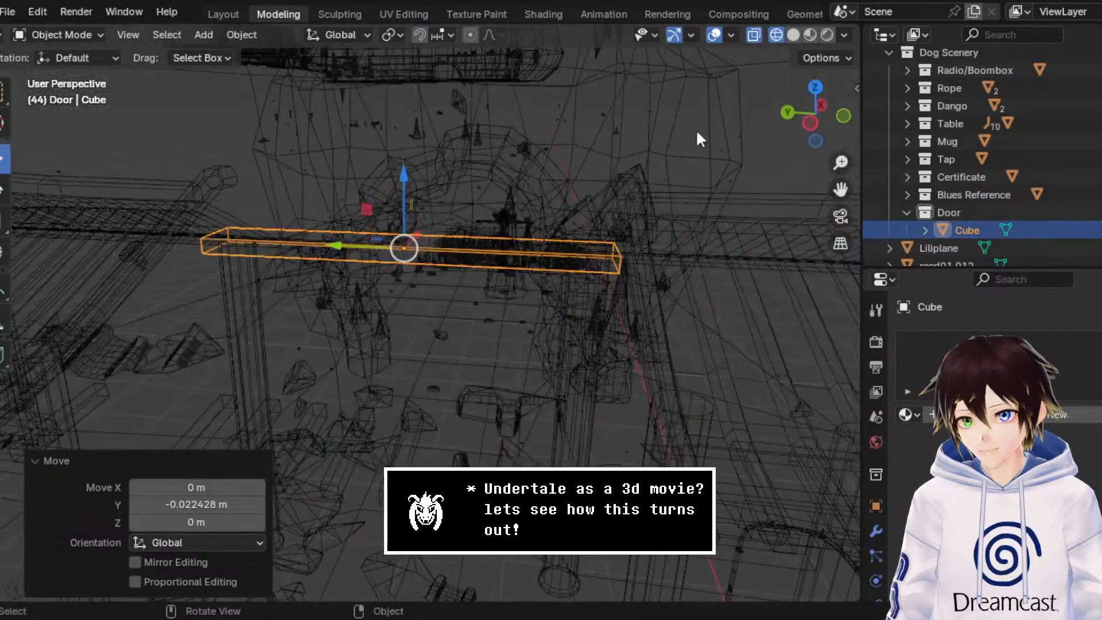
Step: Switch to Material Preview shading and move the beam about -0.12 m in X over the pillars
click(810, 36)
middle_drag(512, 268, 386, 342)
scroll(386, 342, up, 2)
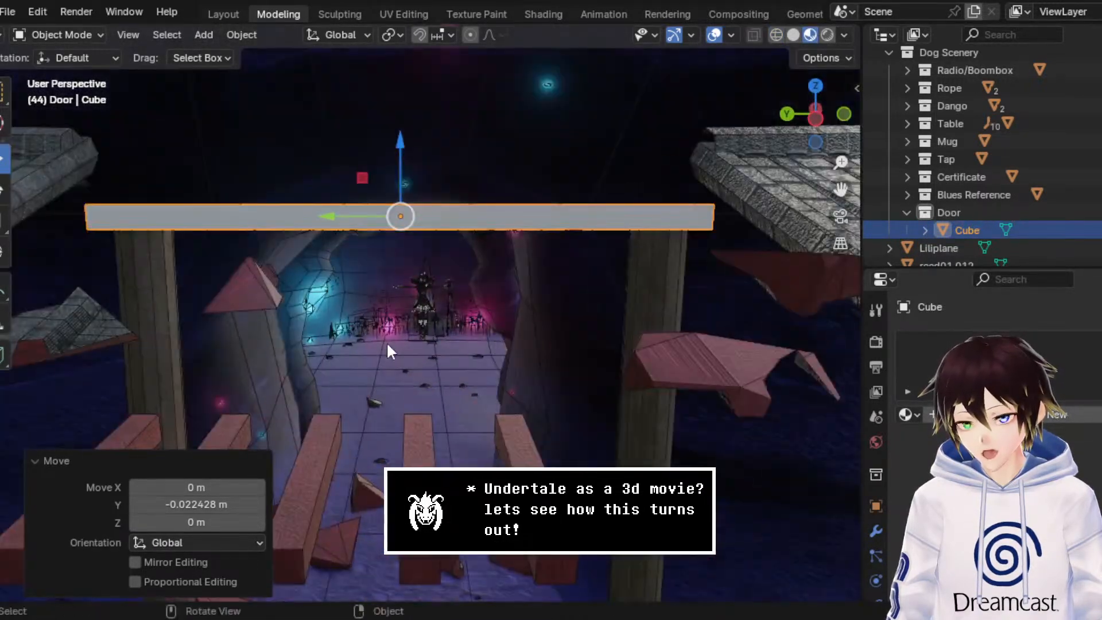
middle_drag(432, 291, 356, 369)
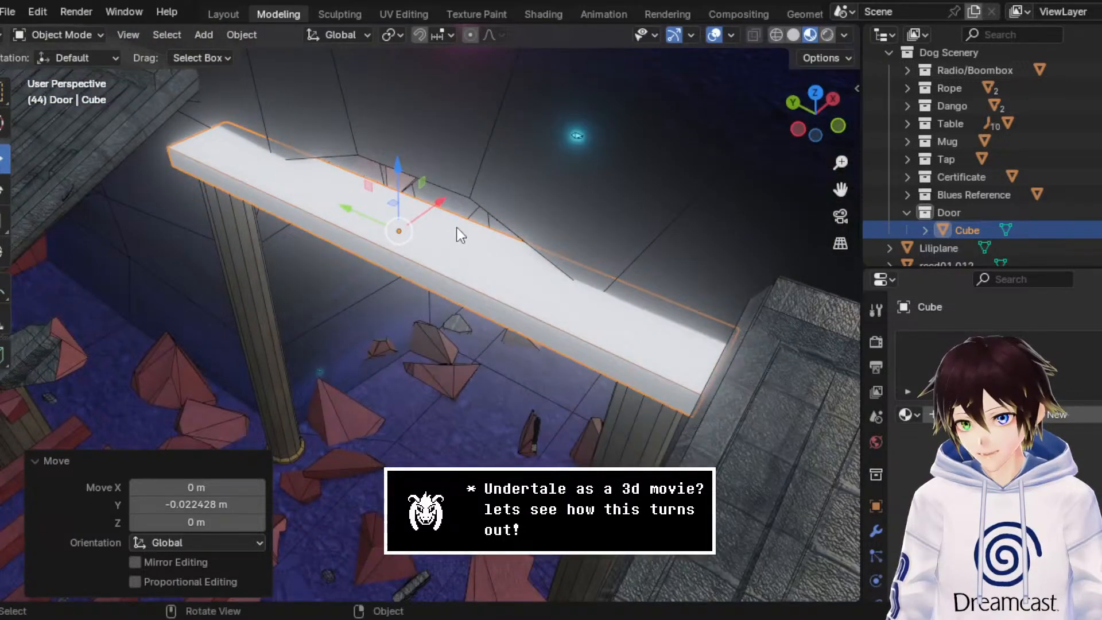
drag(444, 202, 431, 215)
click(429, 217)
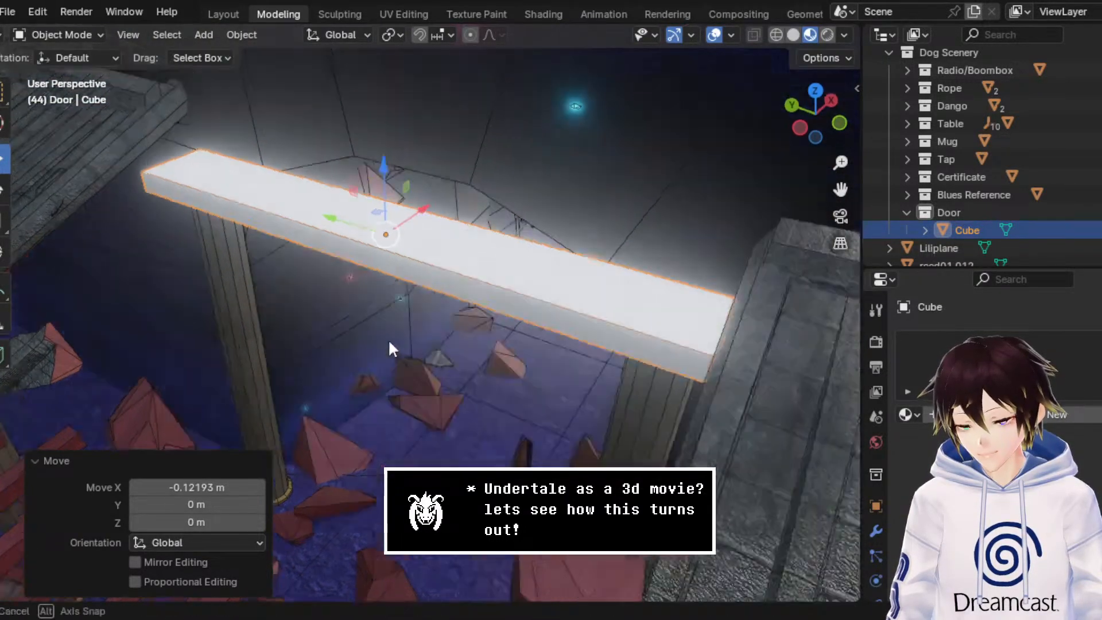
middle_drag(388, 338, 480, 222)
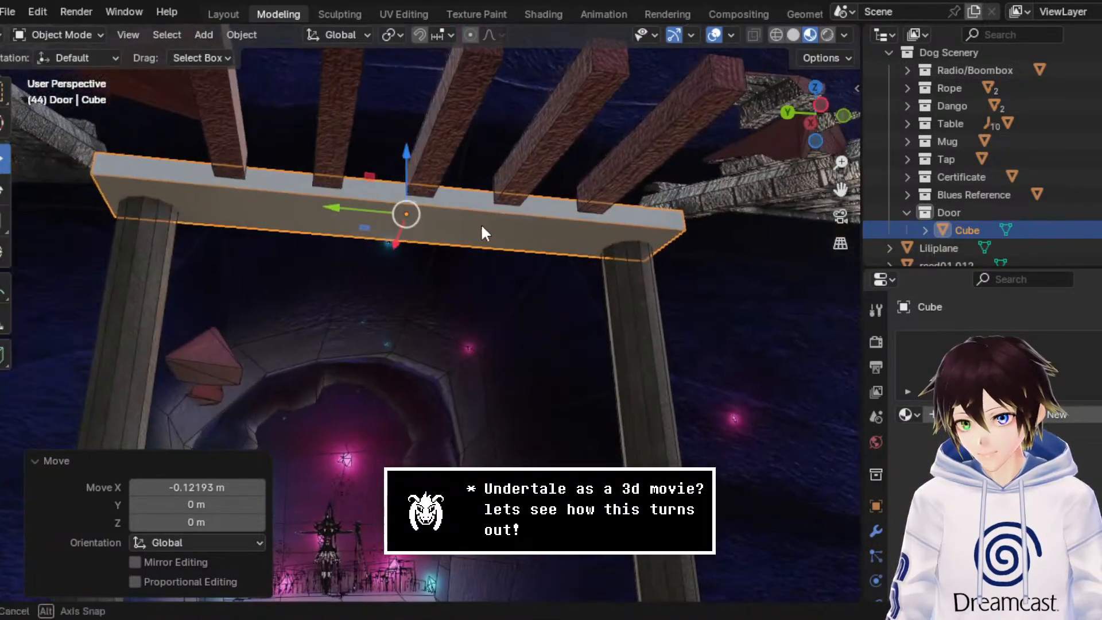
click(4, 220)
middle_drag(79, 221, 376, 246)
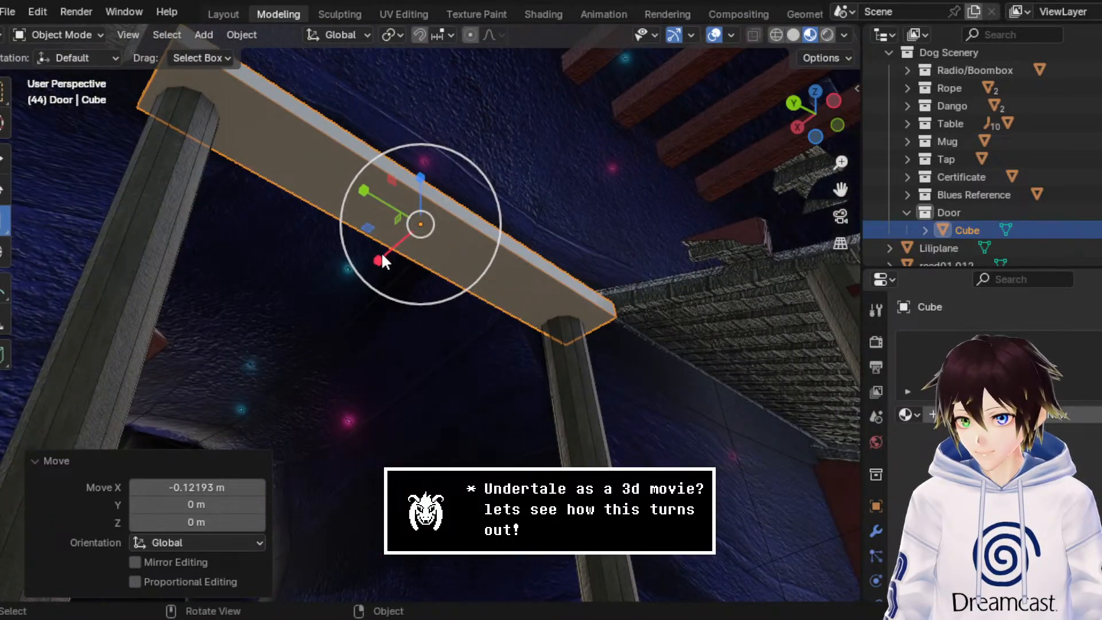
drag(381, 255, 381, 255)
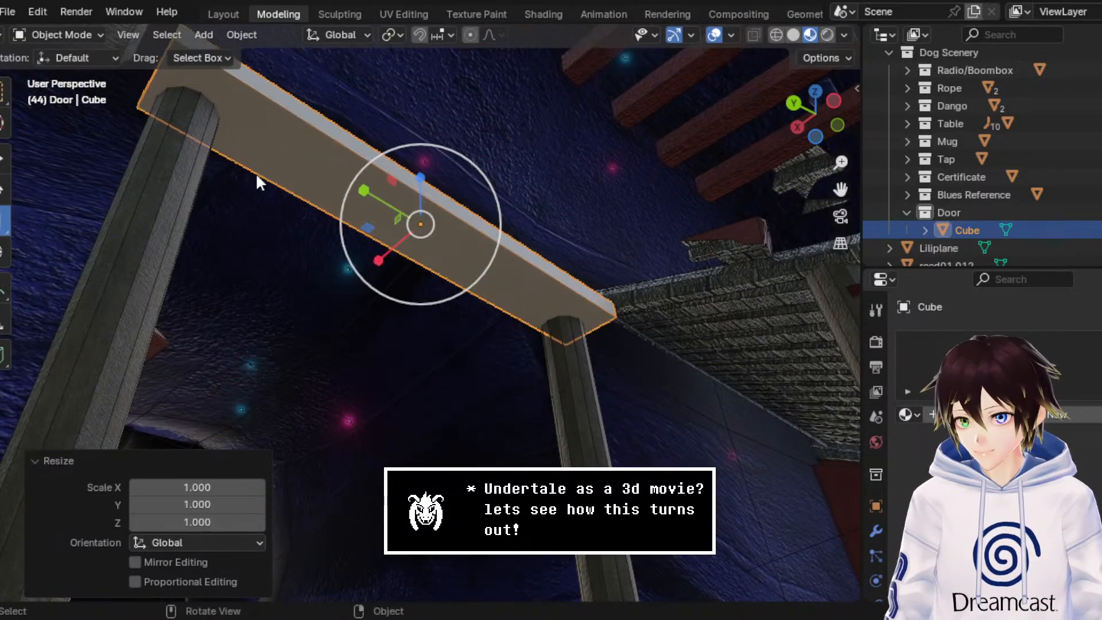
Step: Move the beam's long side face about 0.12 m in X to narrow it, and return to Object Mode
click(60, 30)
click(84, 71)
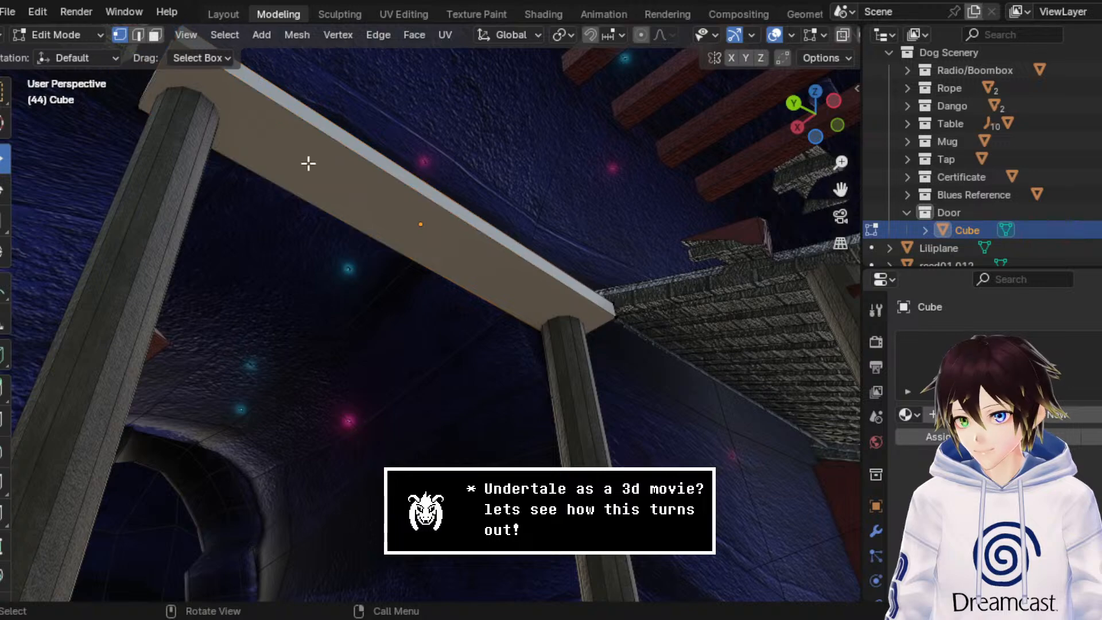
click(155, 34)
click(389, 168)
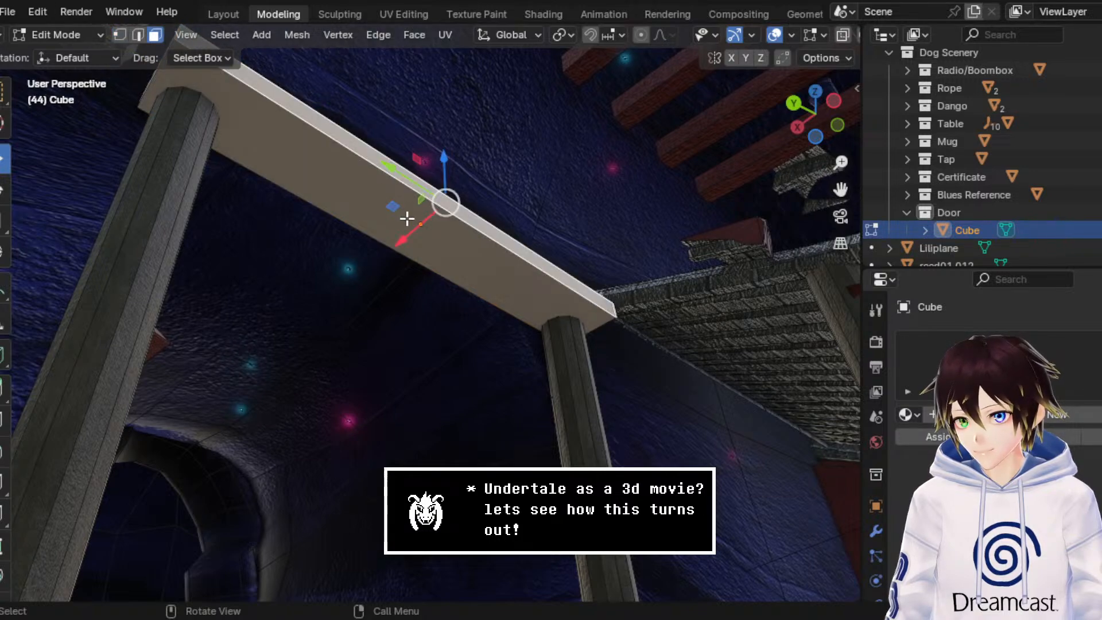
key(g)
key(x)
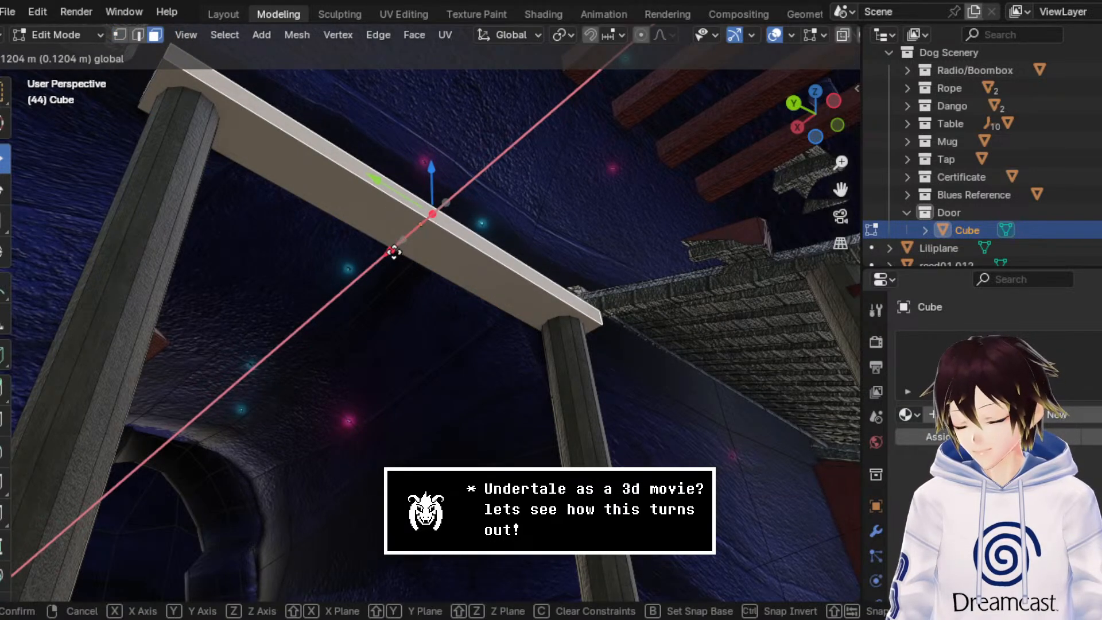
click(394, 251)
middle_drag(394, 251, 304, 192)
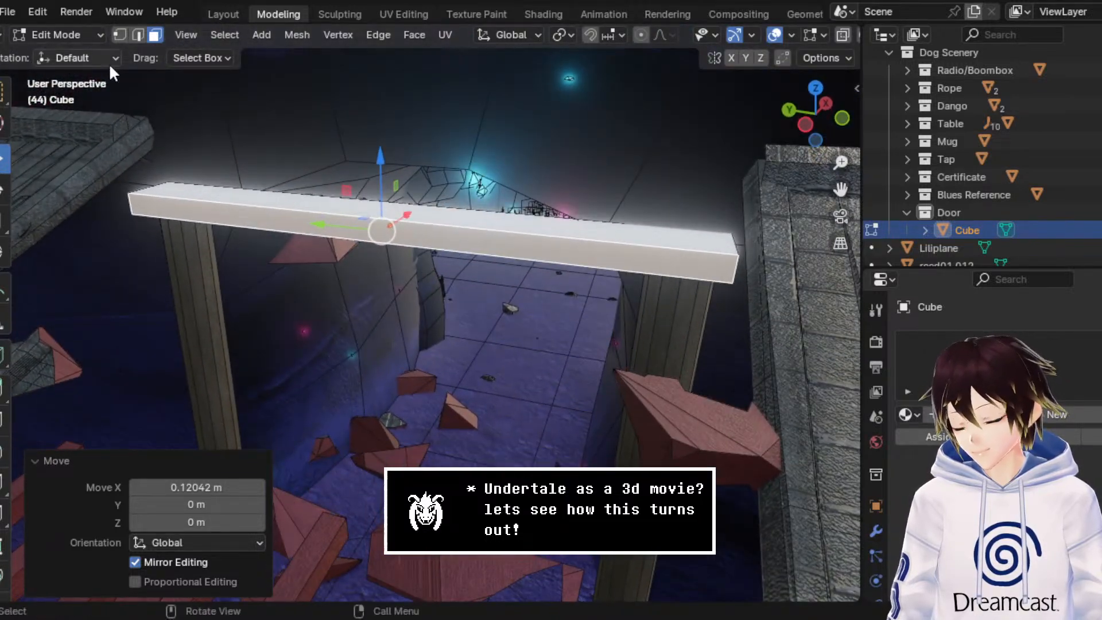
click(57, 34)
click(89, 51)
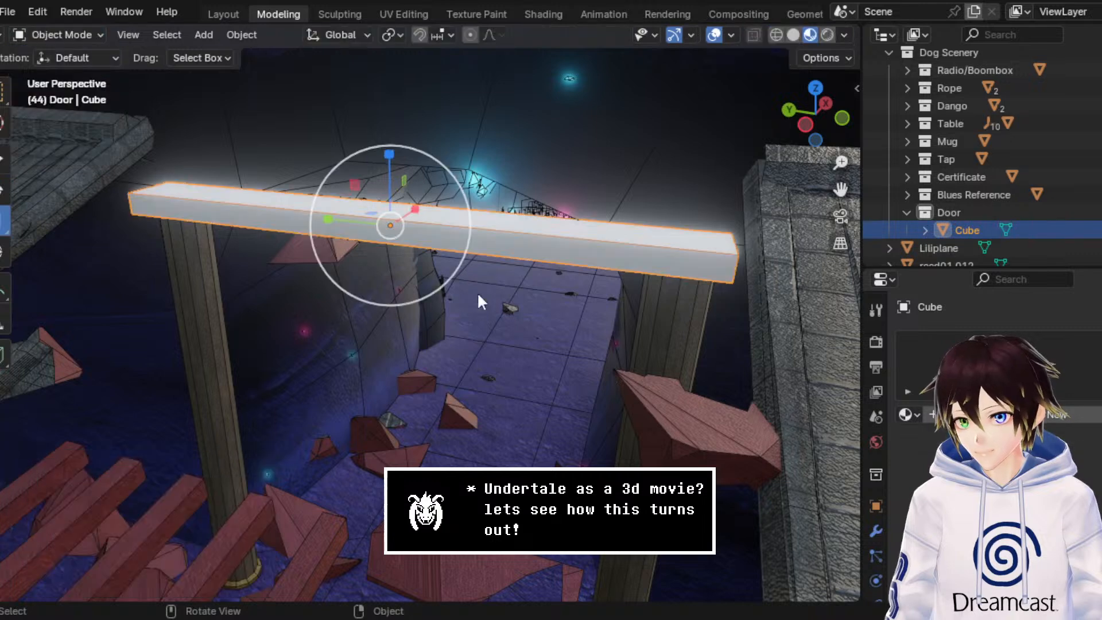
Step: Assign the existing Wood Shrine (Red) material to the beam
click(909, 415)
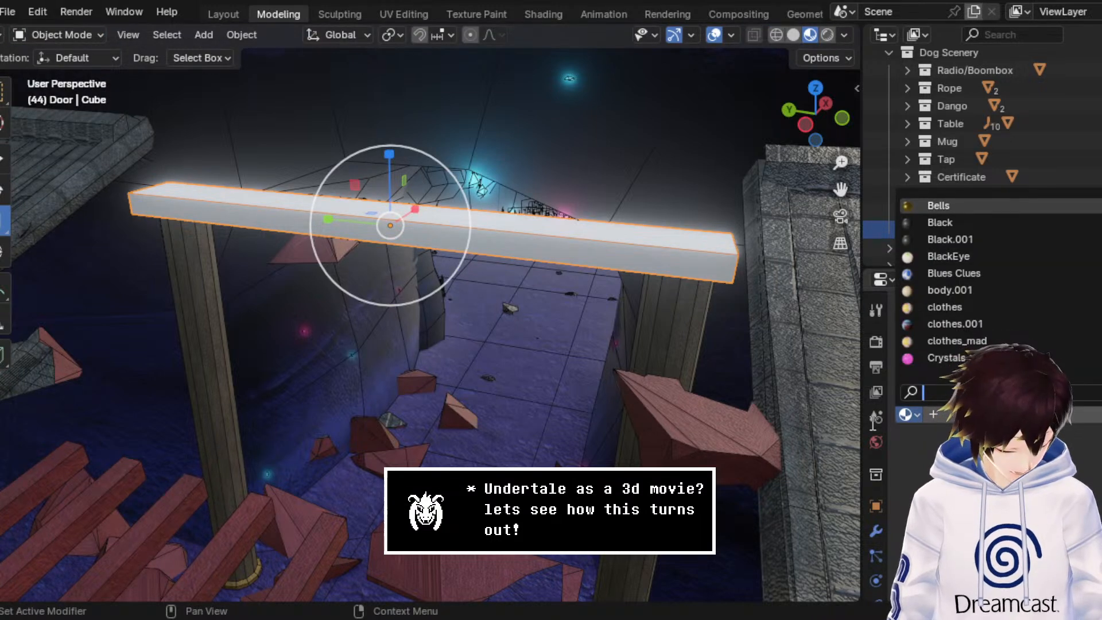
text(red)
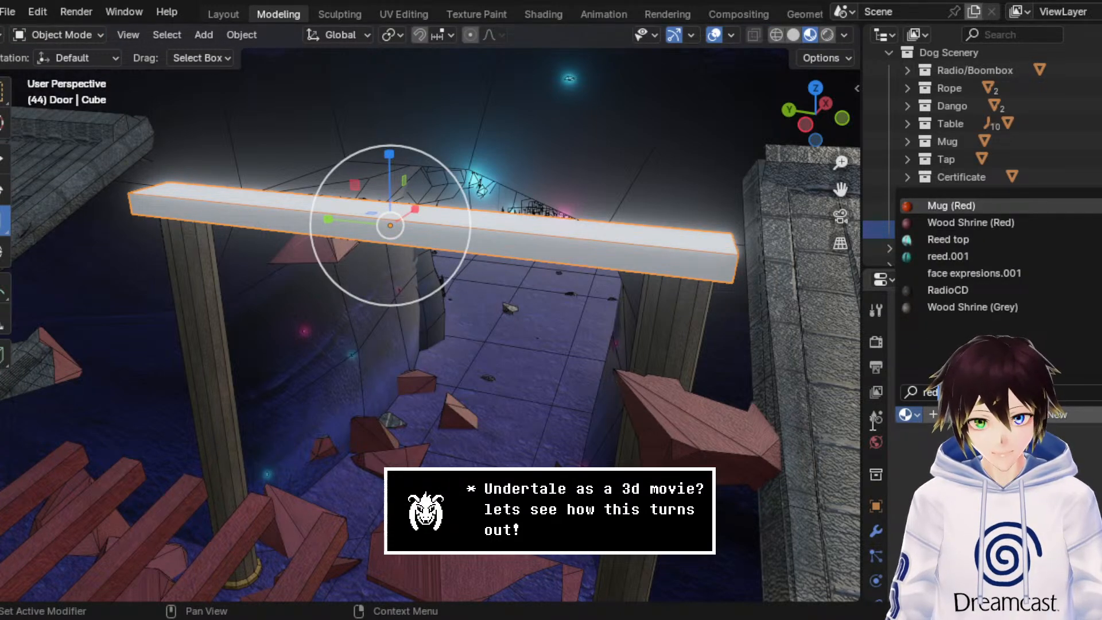
click(986, 223)
mouse_move(519, 229)
middle_down()
mouse_move(497, 226)
mouse_move(504, 241)
middle_up()
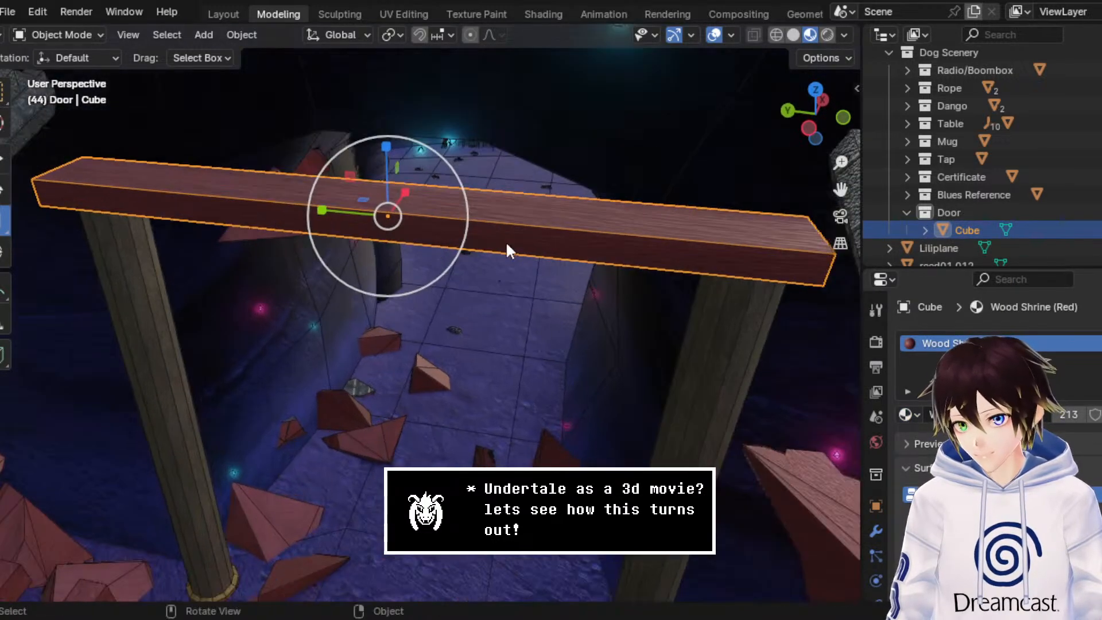
Step: In Edit Mode, grow the selection from the beam's side face and unwrap the selected faces with Cube Projection
click(57, 35)
click(50, 53)
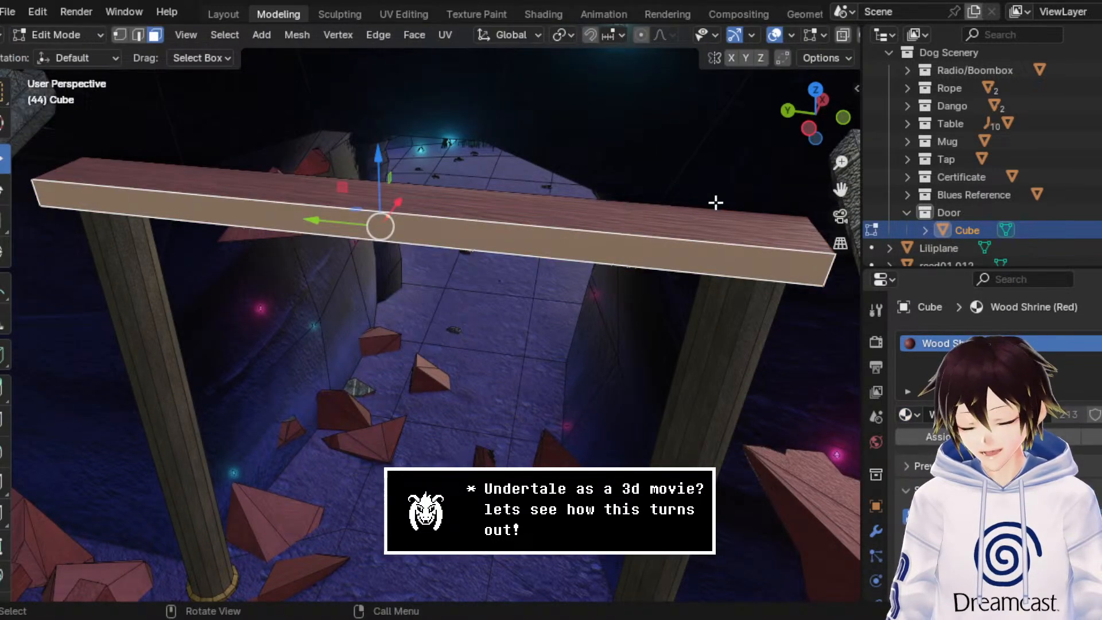
key(ctrl+KP_Add)
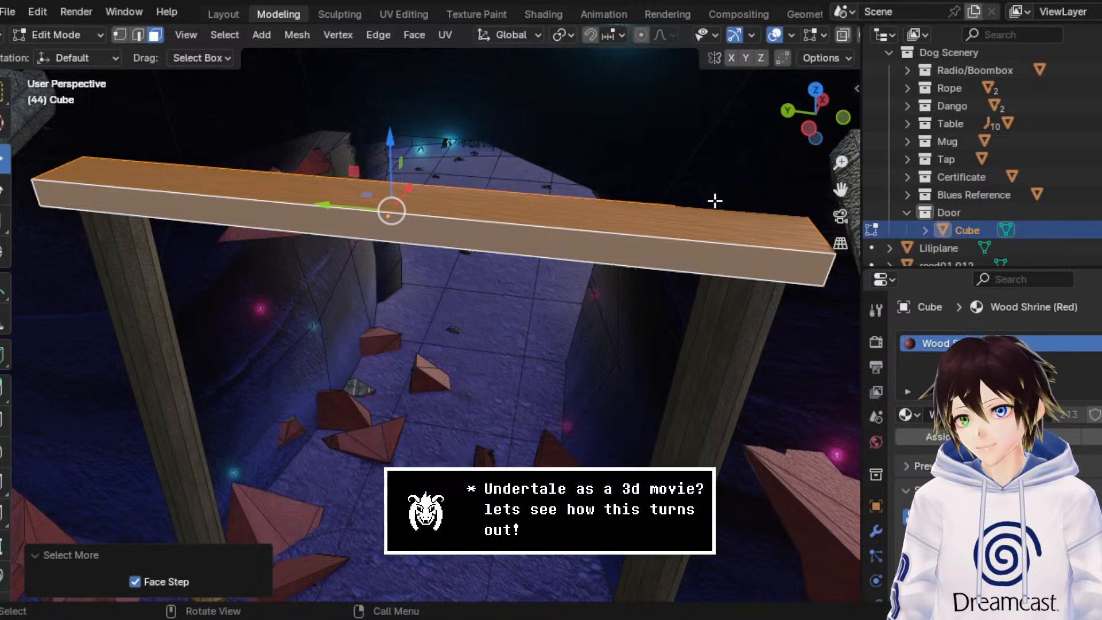
click(450, 34)
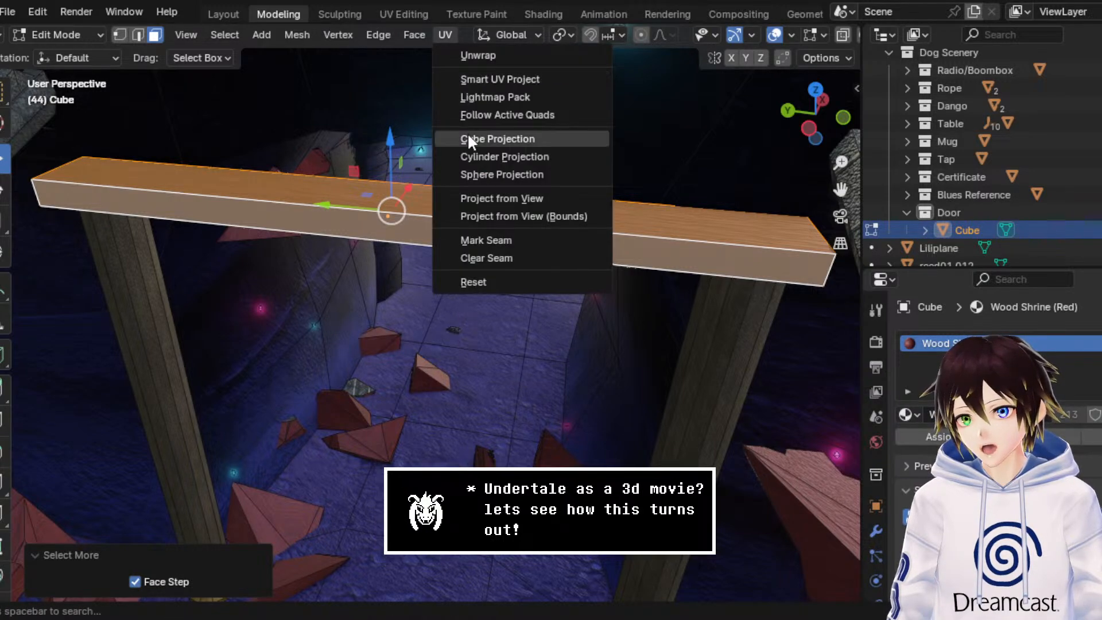
click(497, 139)
middle_drag(467, 138, 727, 109)
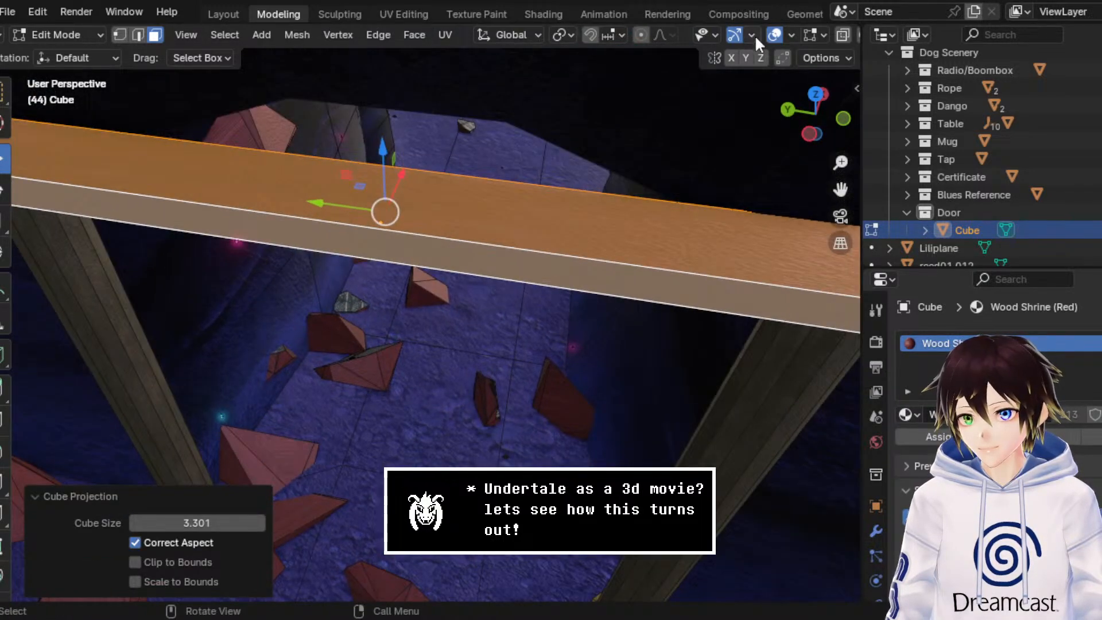
Step: Inspect the beam's texture without overlays, switch to the UV Editing workspace, and select the beam's top face with overlays shown
click(774, 35)
middle_drag(573, 189, 640, 149)
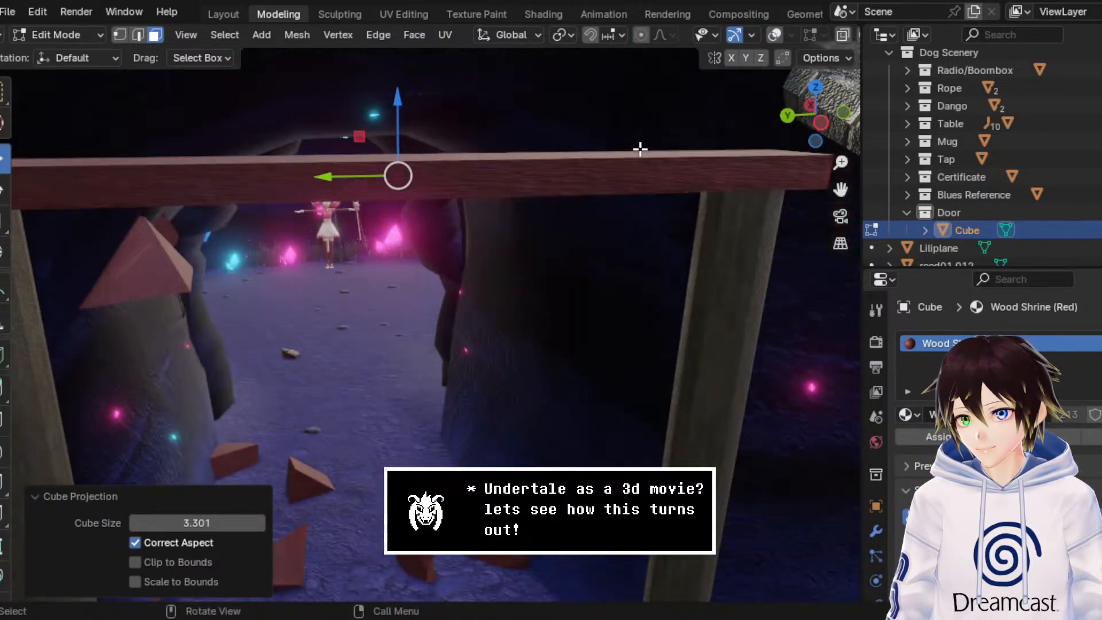
click(409, 15)
scroll(324, 344, up, 5)
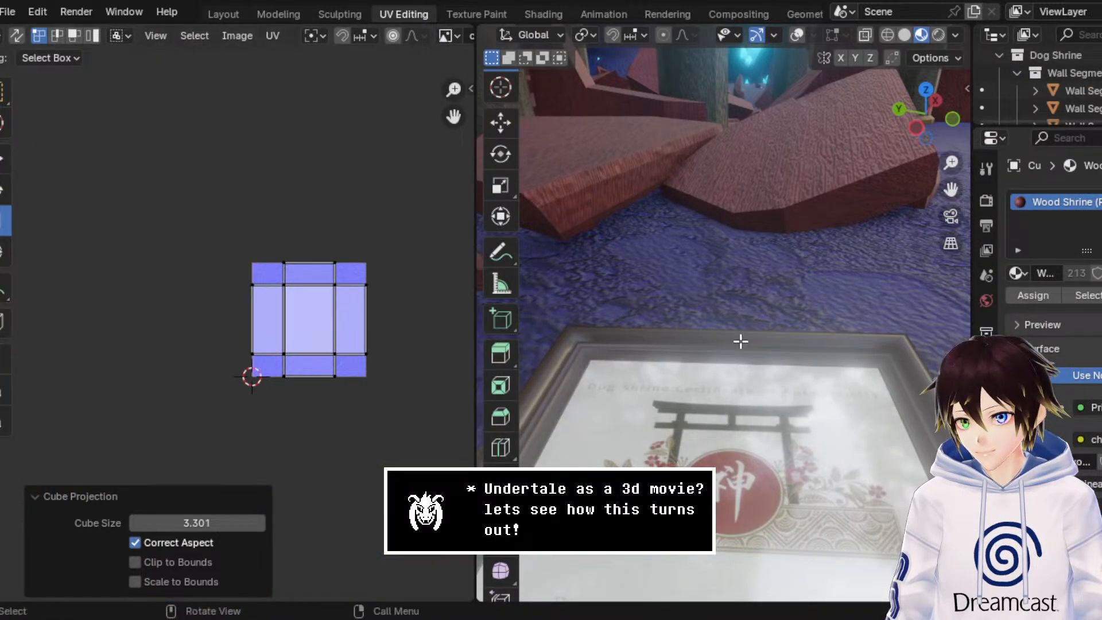
scroll(743, 205, down, 8)
drag(945, 188, 895, 507)
scroll(720, 277, up, 4)
scroll(720, 277, up, 4)
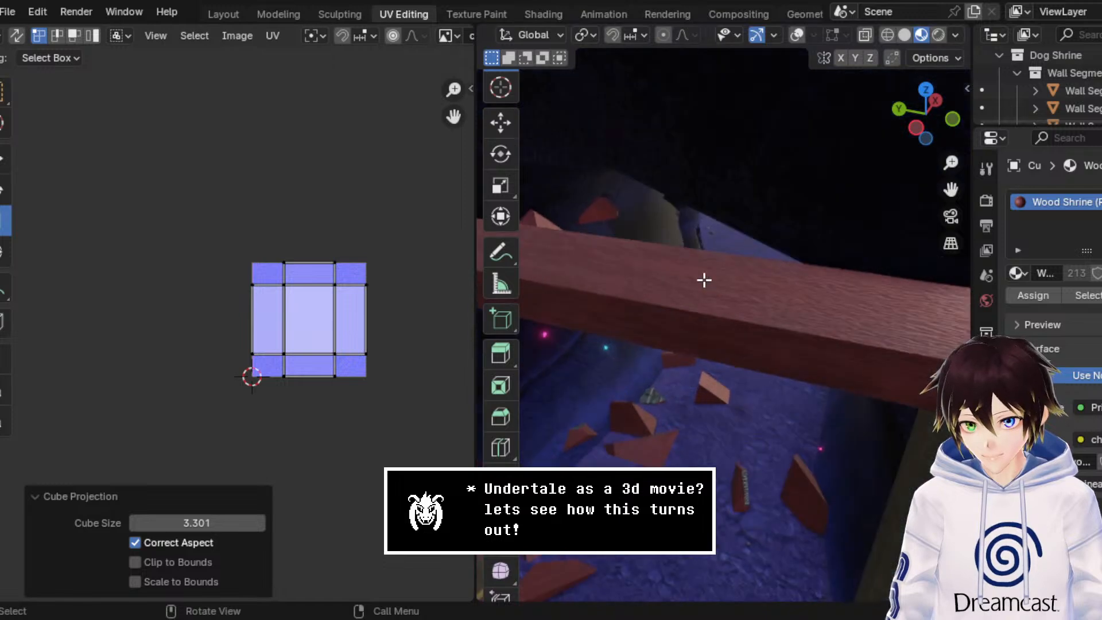
click(797, 35)
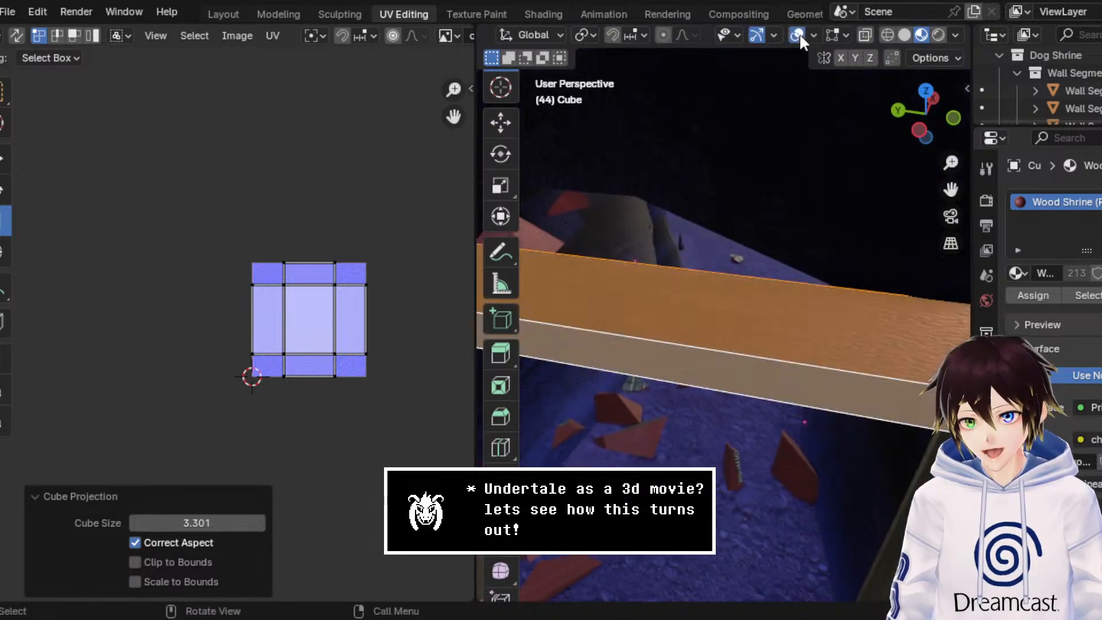
click(711, 321)
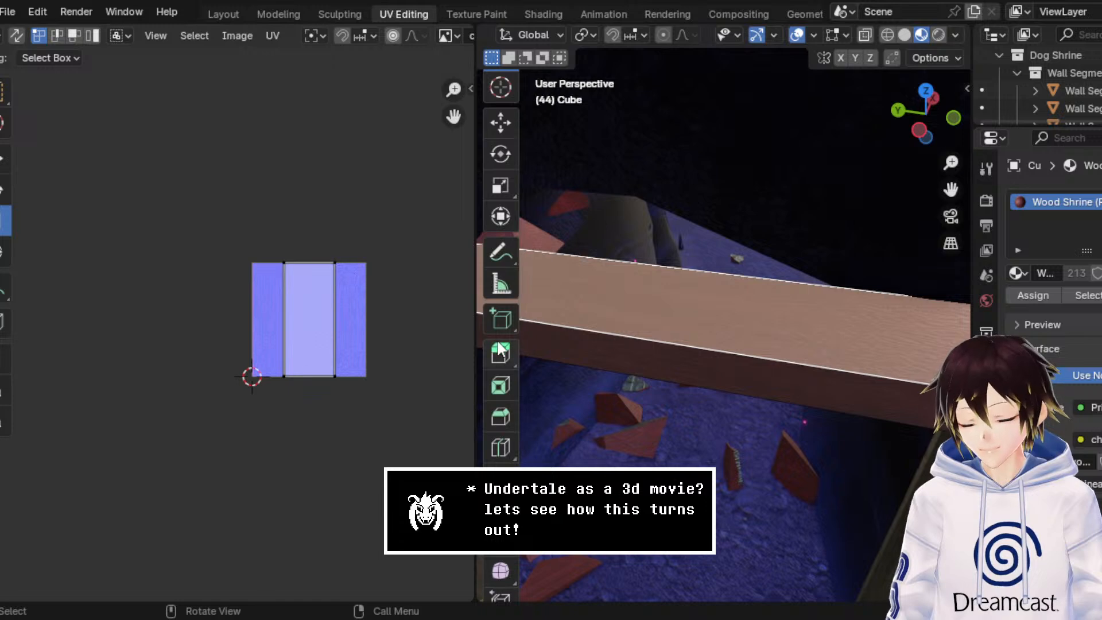
middle_drag(617, 348, 662, 216)
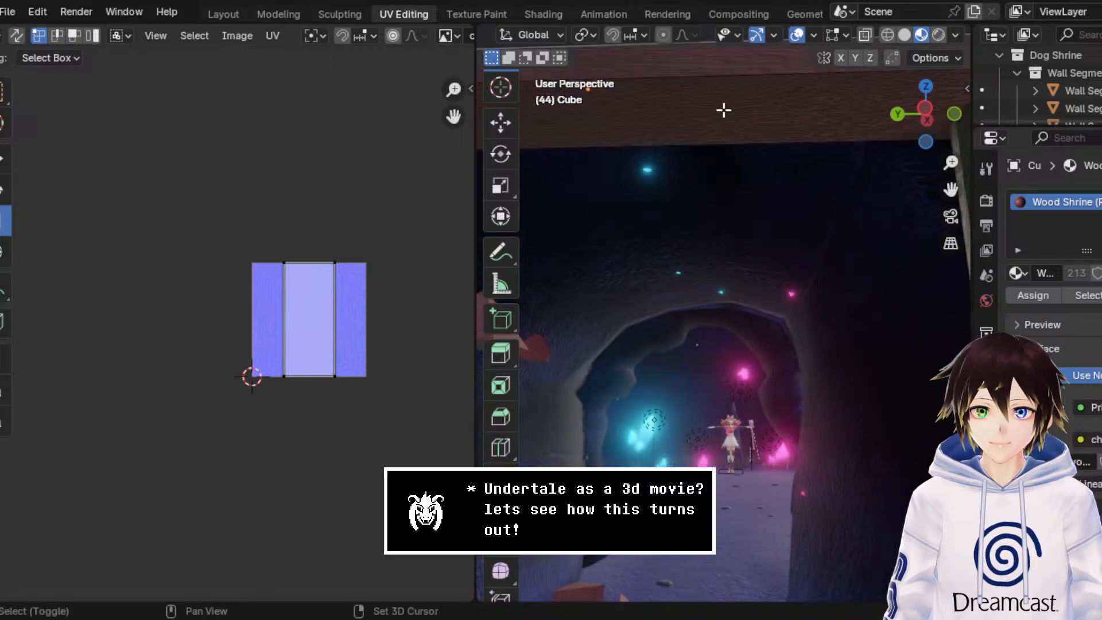
middle_drag(723, 111, 742, 241)
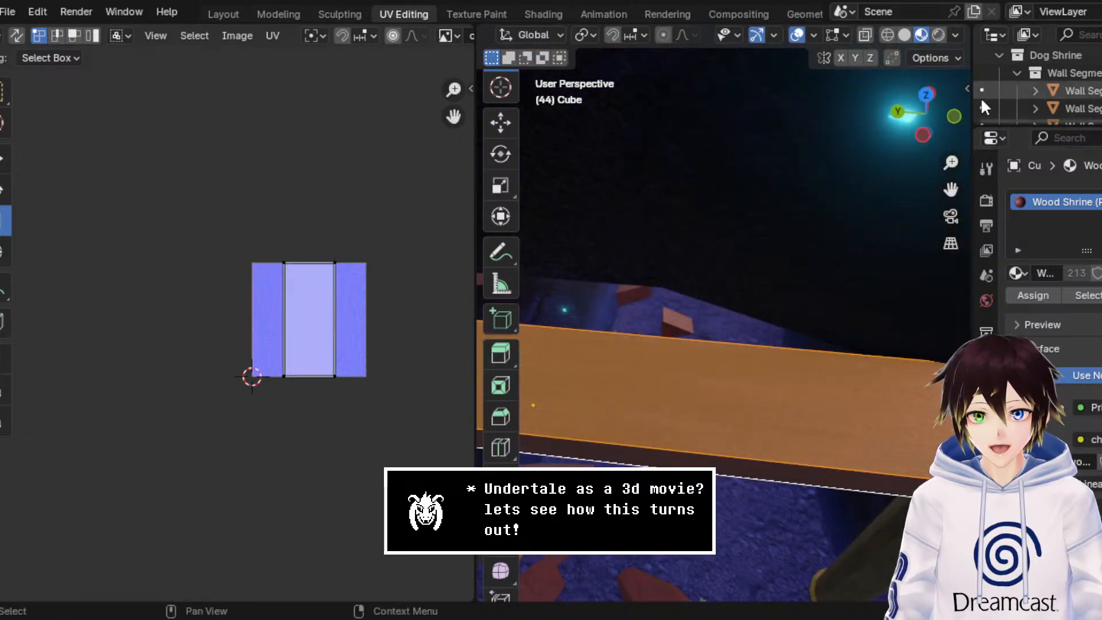
click(924, 96)
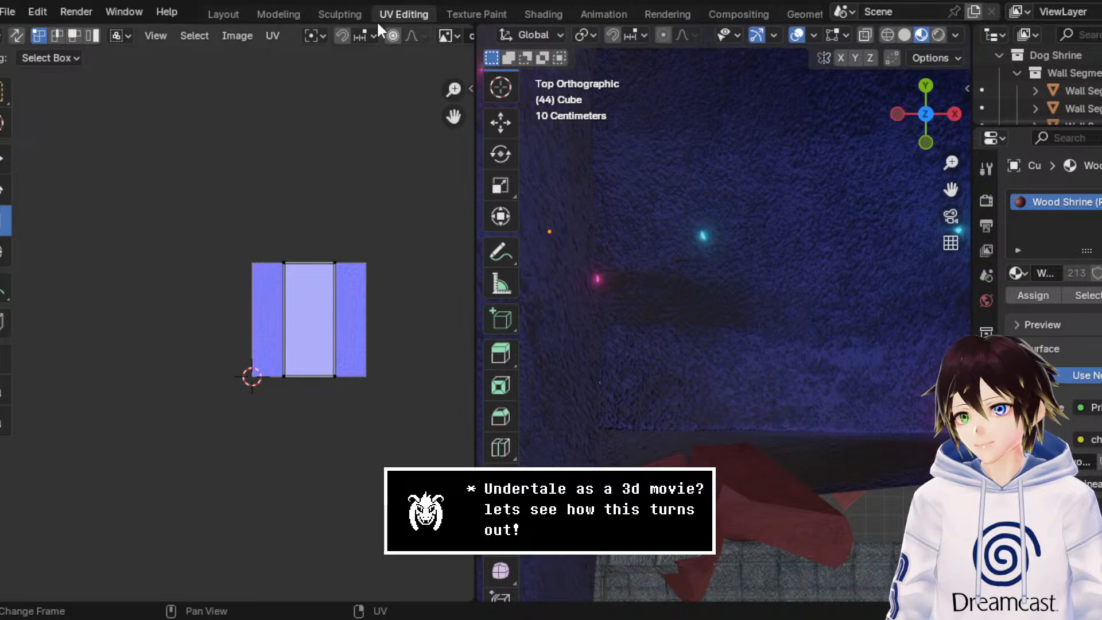
click(272, 36)
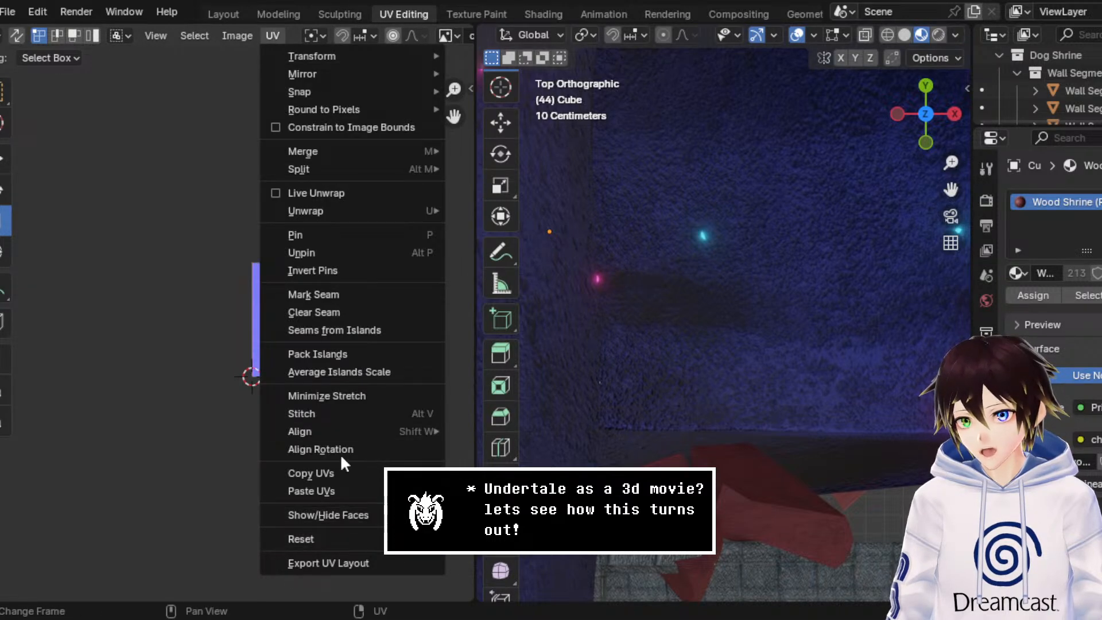
mouse_move(348, 209)
click(475, 209)
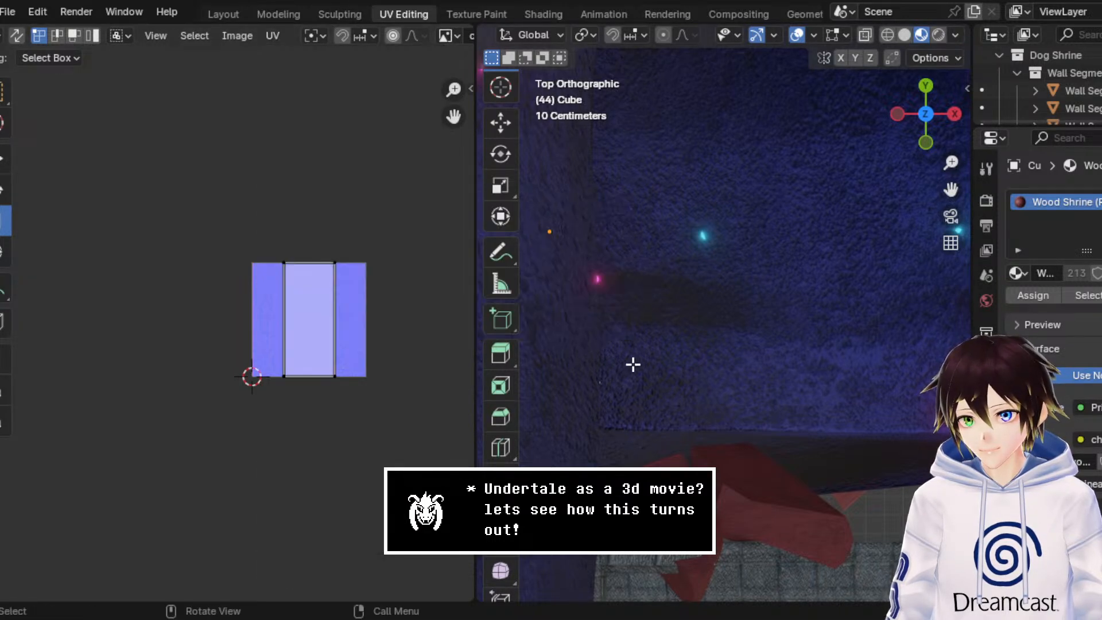
middle_drag(633, 364, 853, 98)
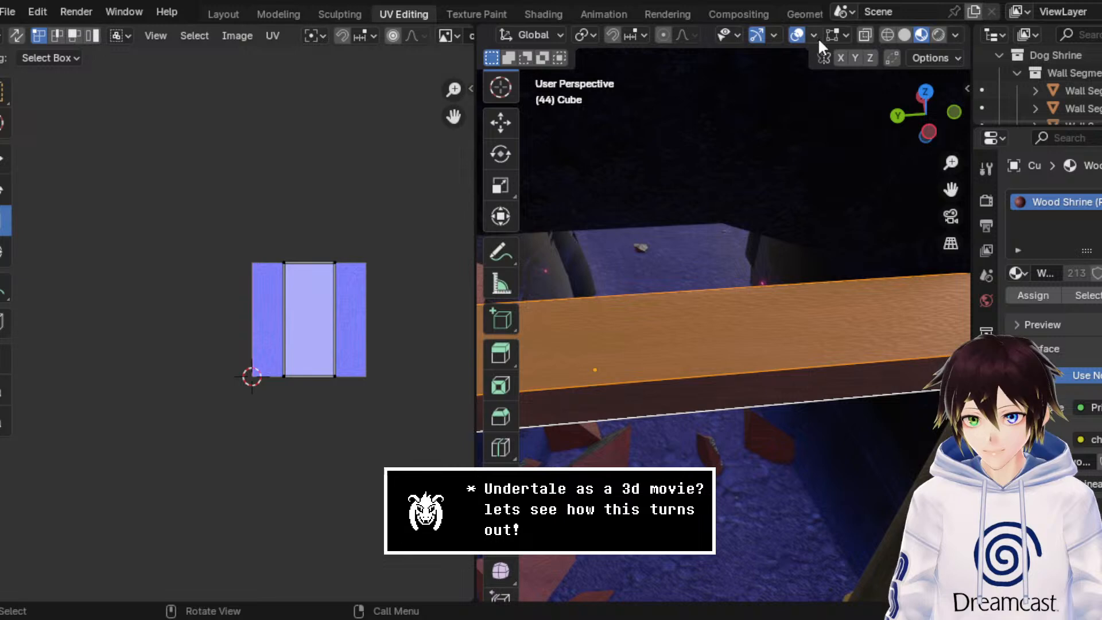
Step: Hide the overlays and stretch the top face's UVs by about 3.577 in Y and 2.281 in X
click(797, 35)
drag(363, 443, 154, 134)
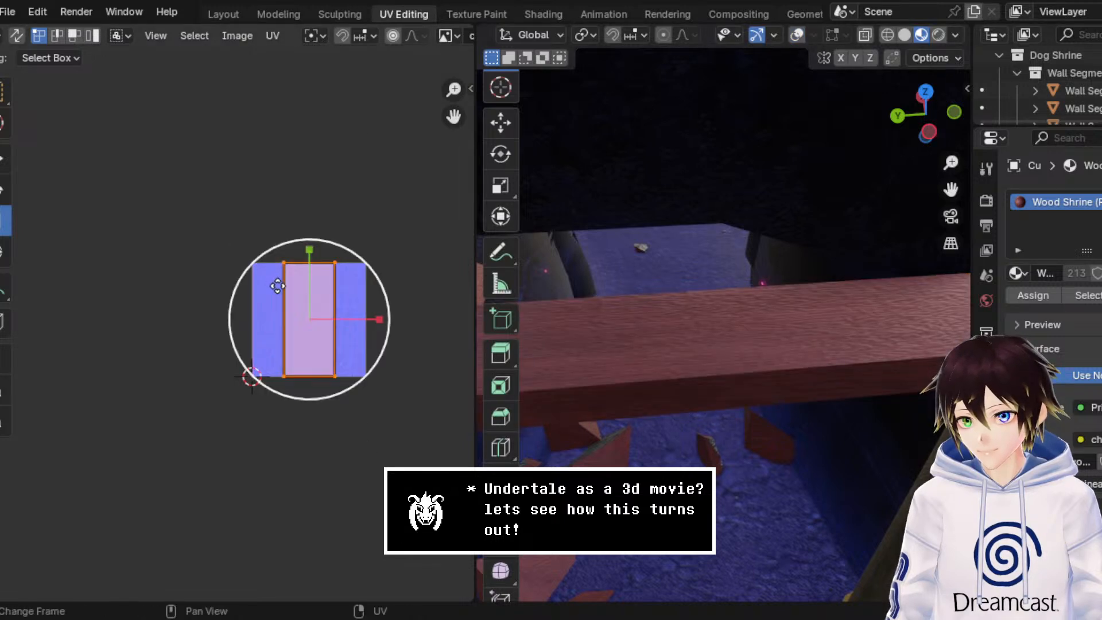
scroll(322, 272, up, 2)
key(s)
key(y)
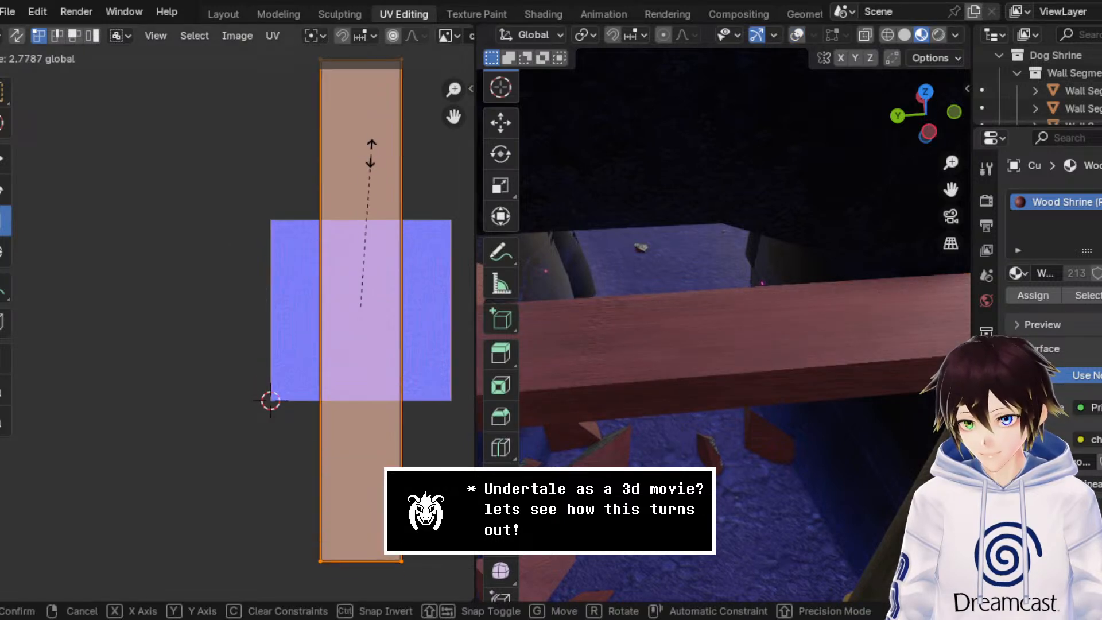
click(377, 109)
key(s)
key(x)
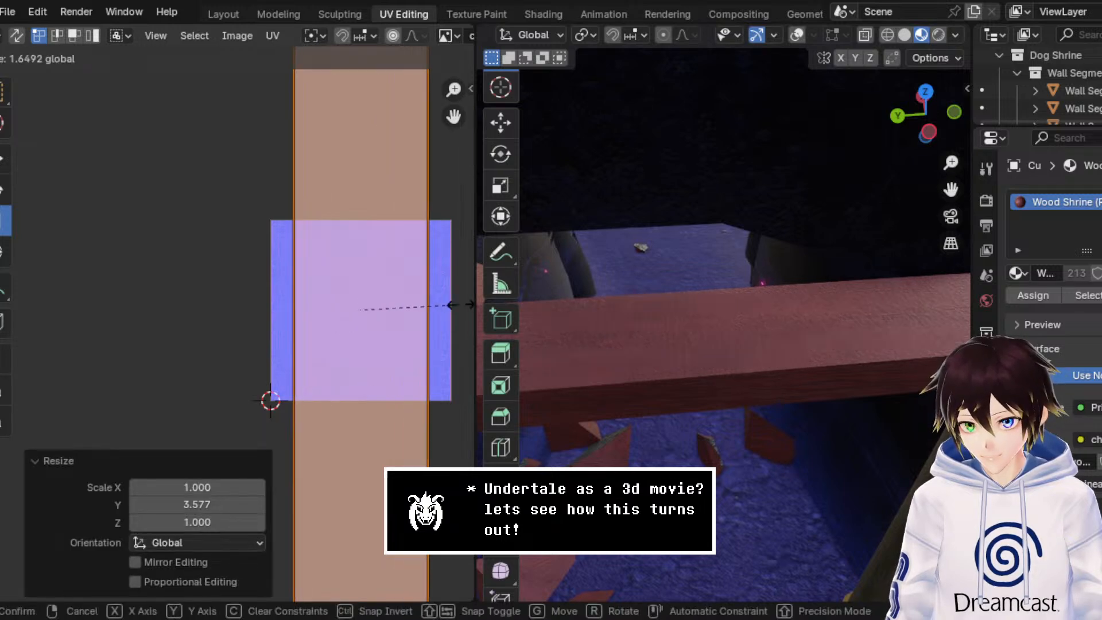
click(284, 406)
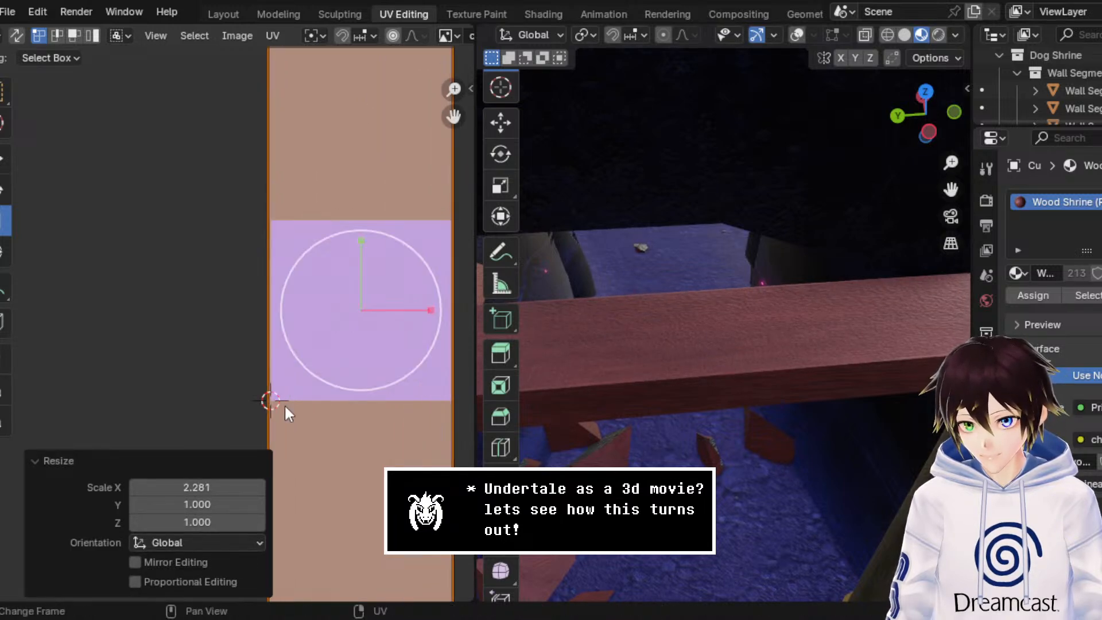
Step: Show the overlays, select the beam's front side face, and align the viewport to the Left Orthographic view
middle_drag(623, 373, 611, 321)
click(797, 34)
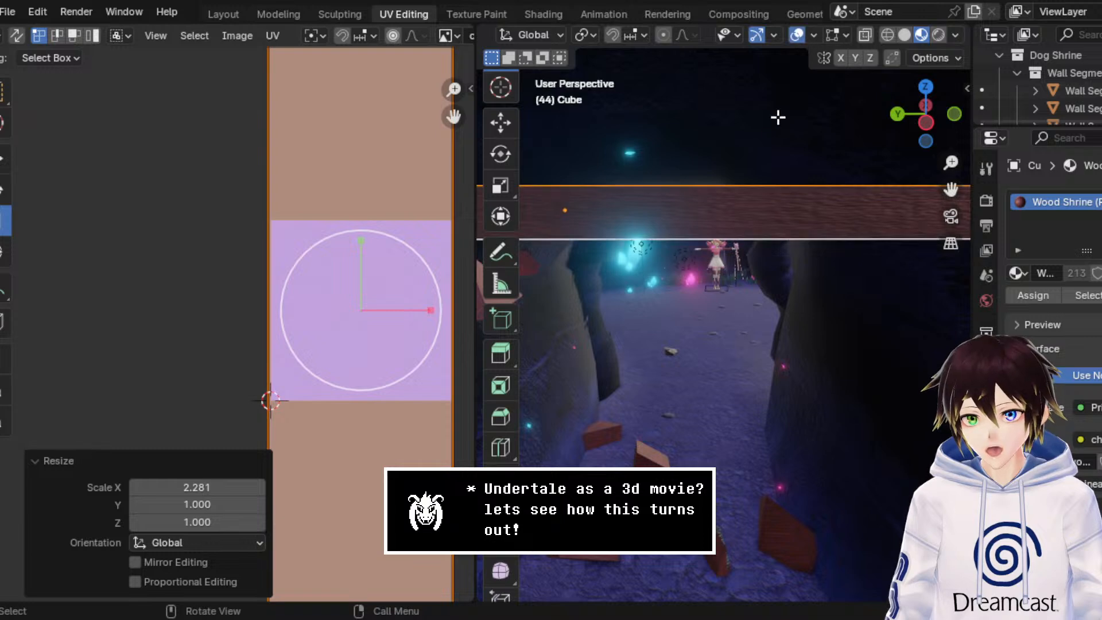
click(735, 220)
mouse_move(698, 225)
middle_down()
mouse_move(732, 238)
mouse_move(875, 215)
mouse_move(890, 209)
mouse_move(890, 170)
mouse_move(692, 209)
middle_up()
scroll(693, 209, down, 4)
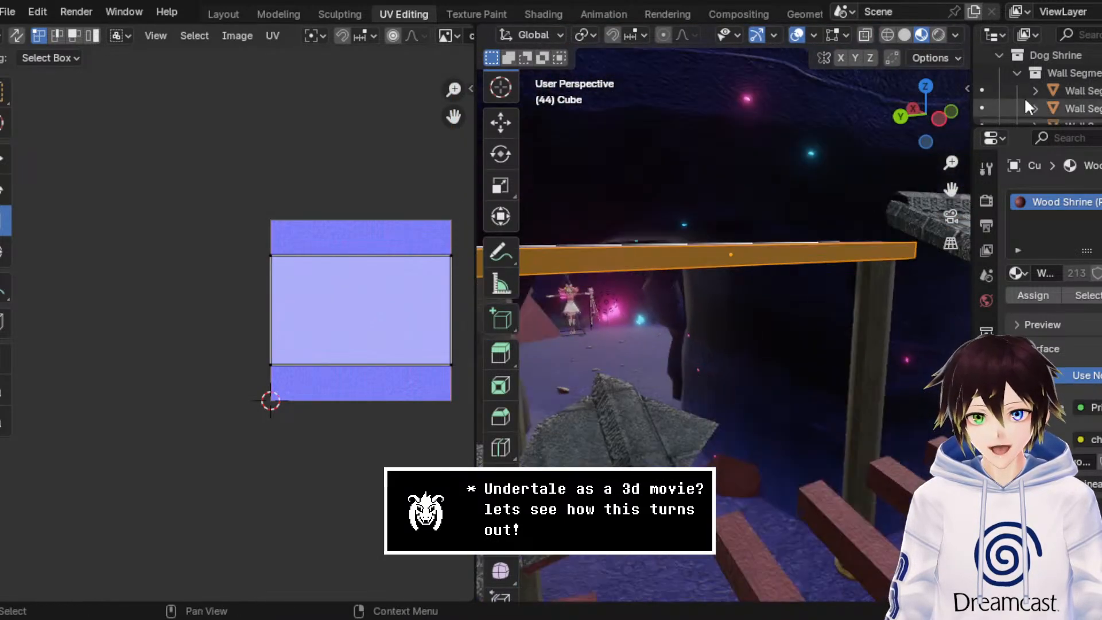
click(943, 117)
middle_drag(656, 250, 683, 244)
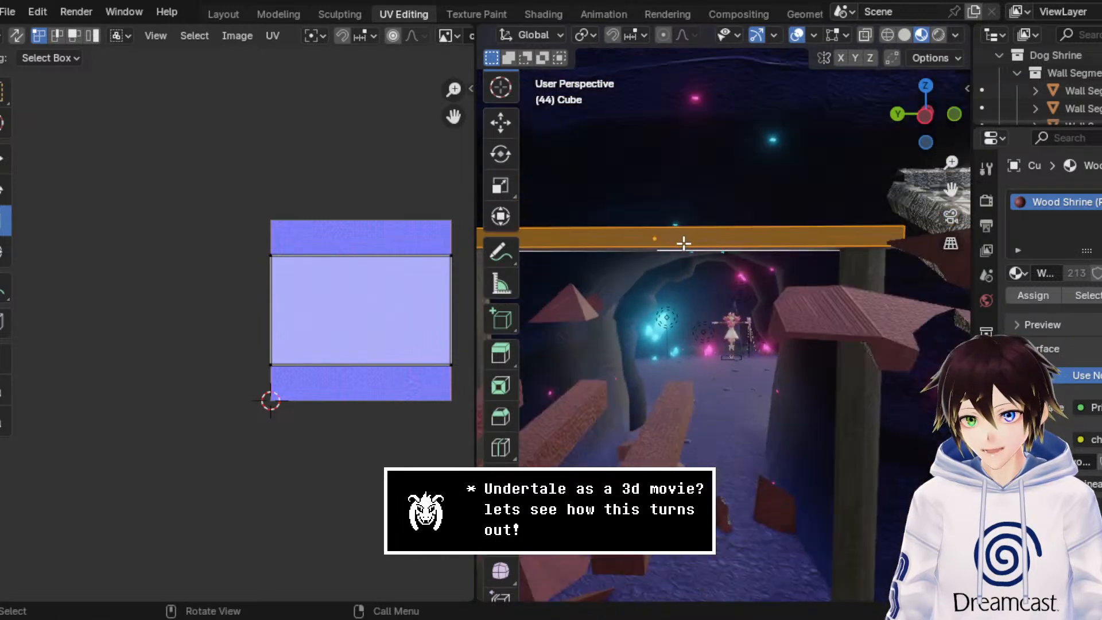
click(931, 123)
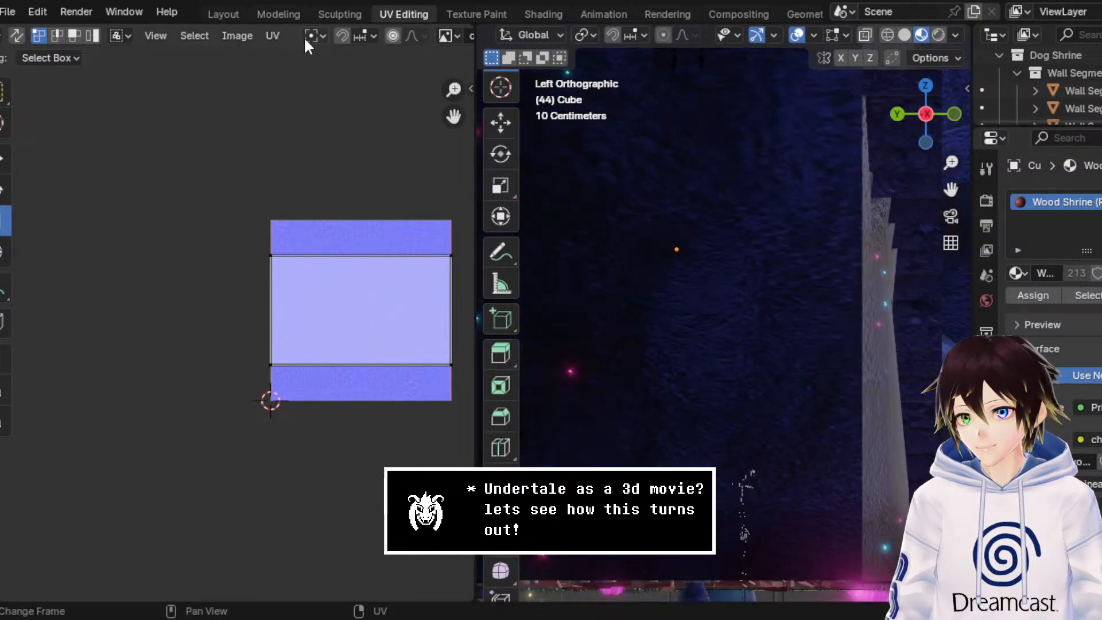
Step: Try unwrapping the beam's front side face with Project from View (Bounds)
click(272, 36)
scroll(559, 34, up, 4)
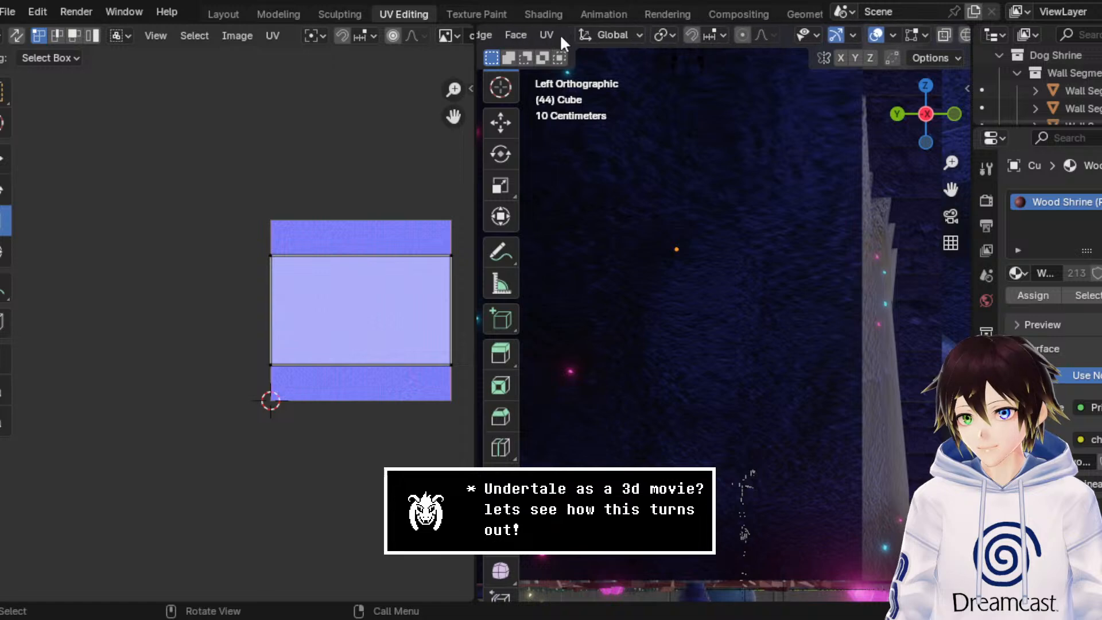
click(555, 34)
click(616, 208)
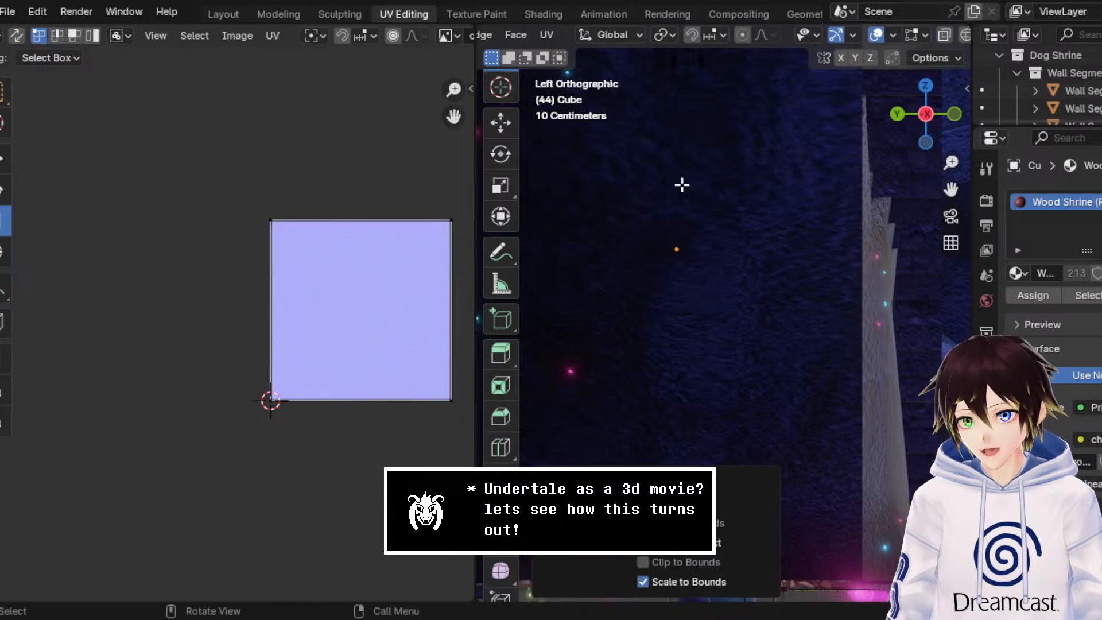
Step: Unwrap the beam's front side face with Project from View and view its texture with overlays hidden
click(547, 35)
click(608, 195)
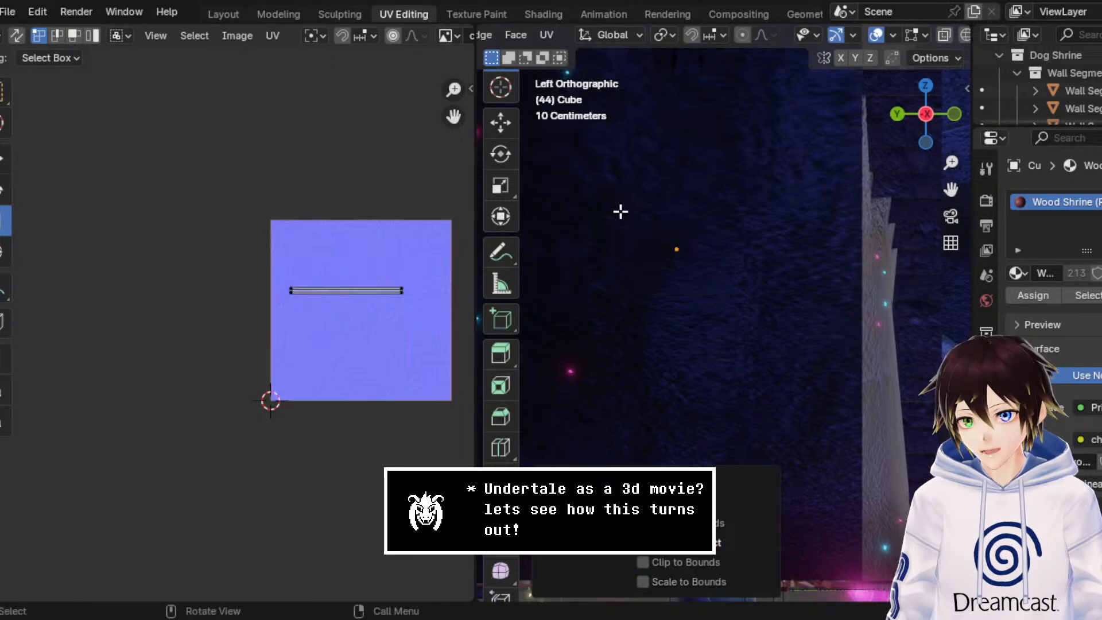
middle_drag(620, 211, 795, 222)
click(869, 32)
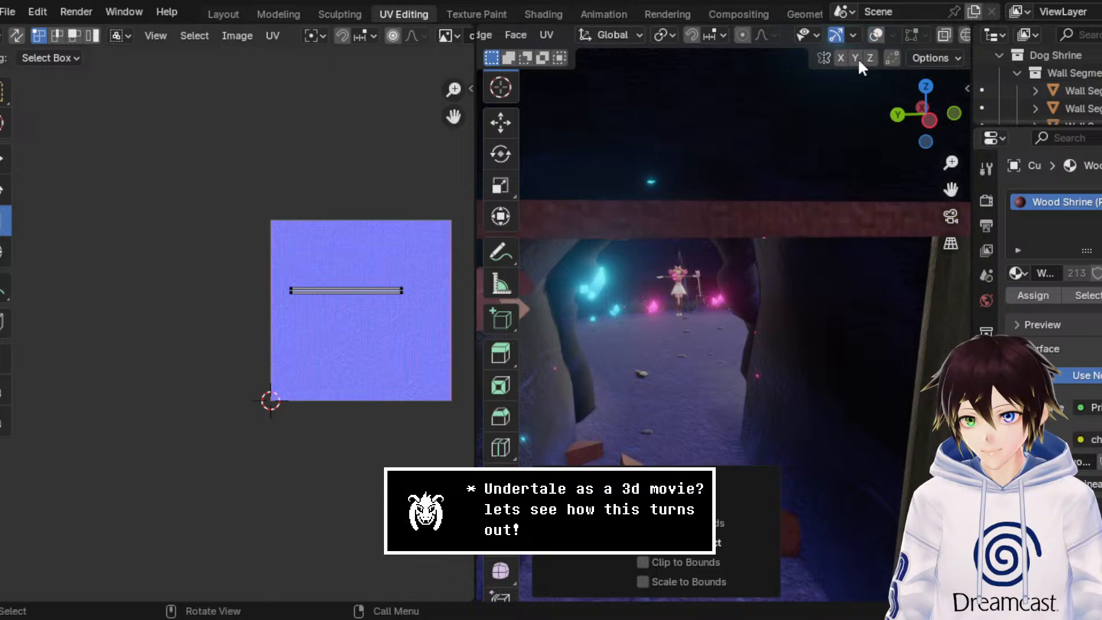
Step: Select the side face's UVs, scale them uniformly by about 8.412, and rotate them exactly 90°
key(a)
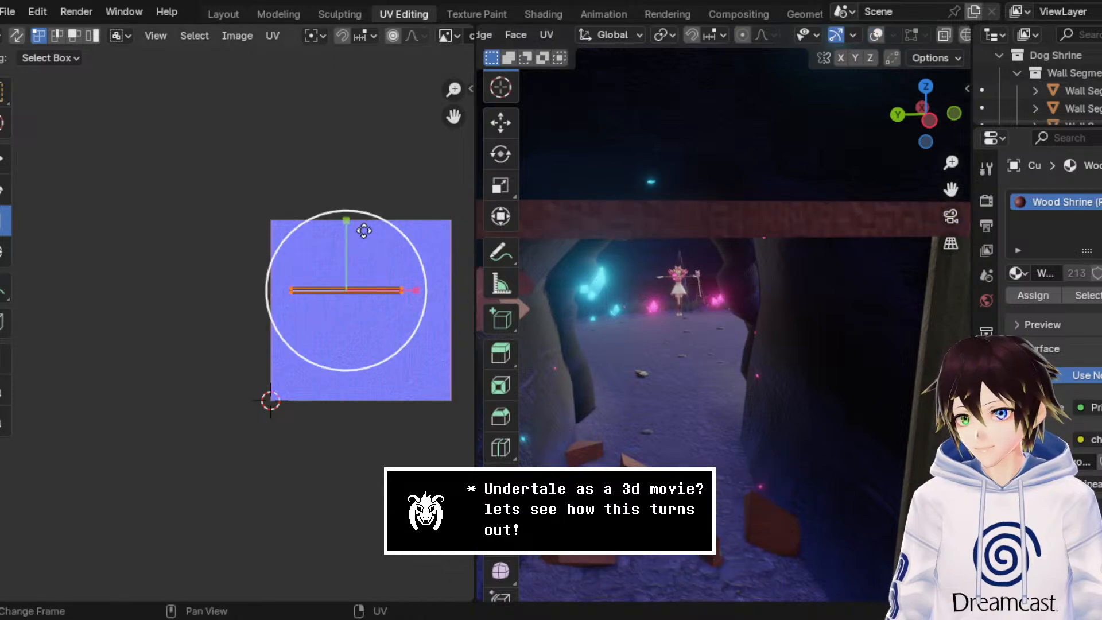
drag(413, 237, 467, 525)
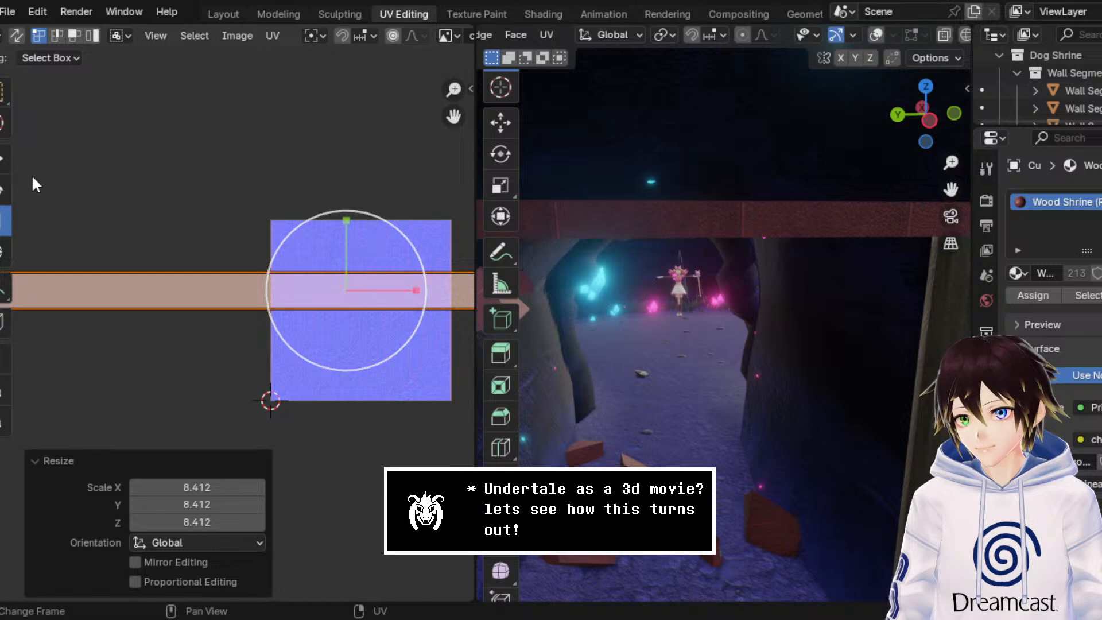
click(3, 189)
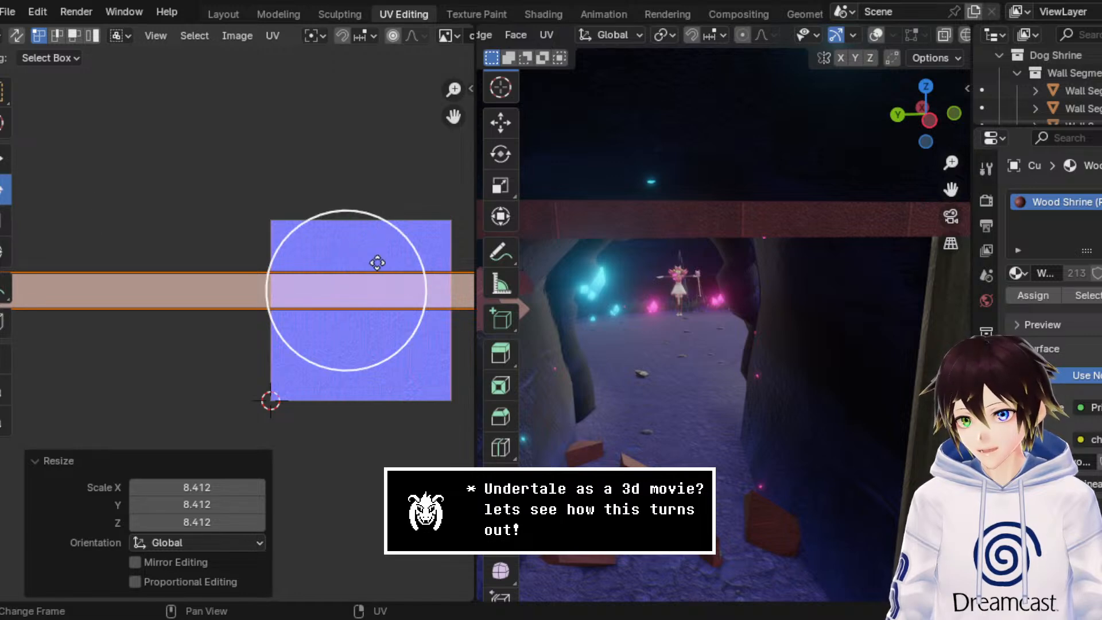
drag(397, 238, 390, 345)
click(183, 492)
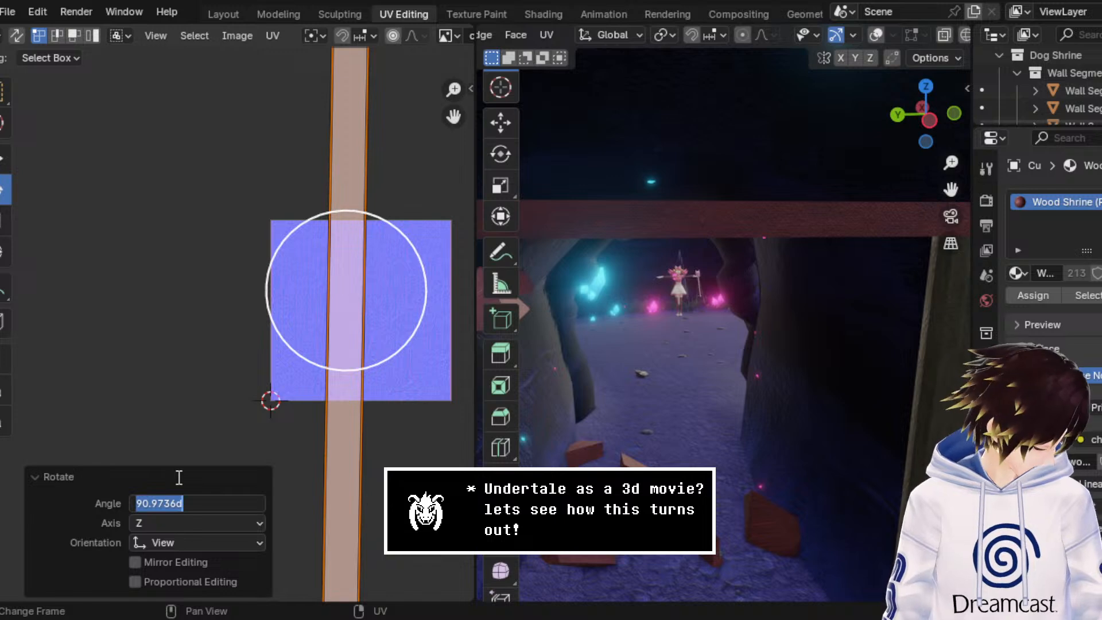
text(90)
key(Return)
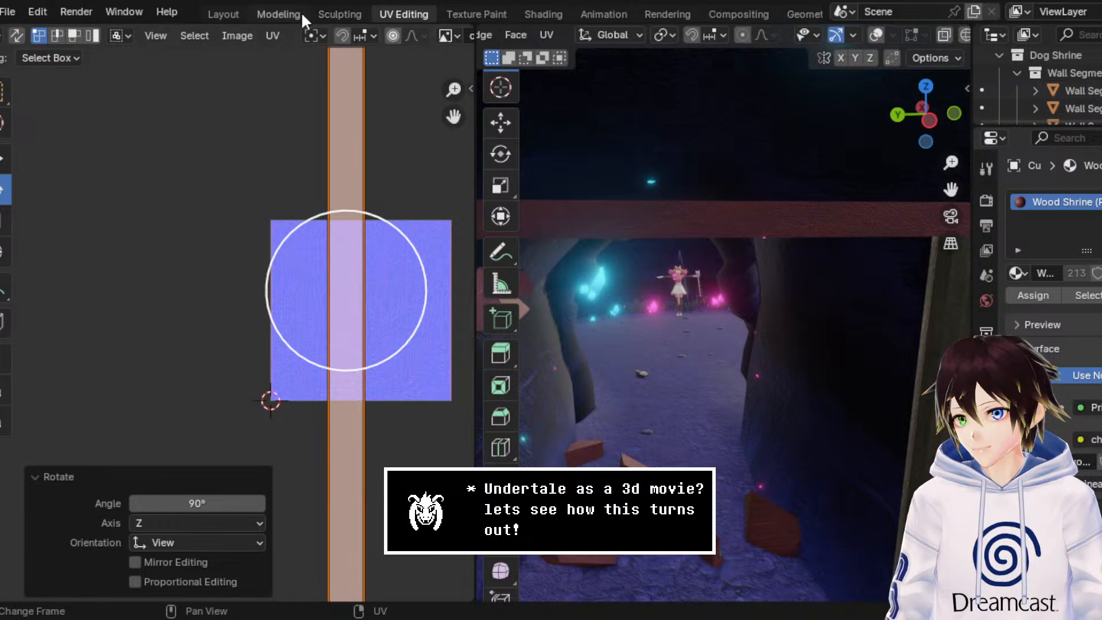
Step: Return to the Modeling workspace in Object Mode and inspect the retextured beam from above
click(280, 15)
click(76, 35)
click(68, 40)
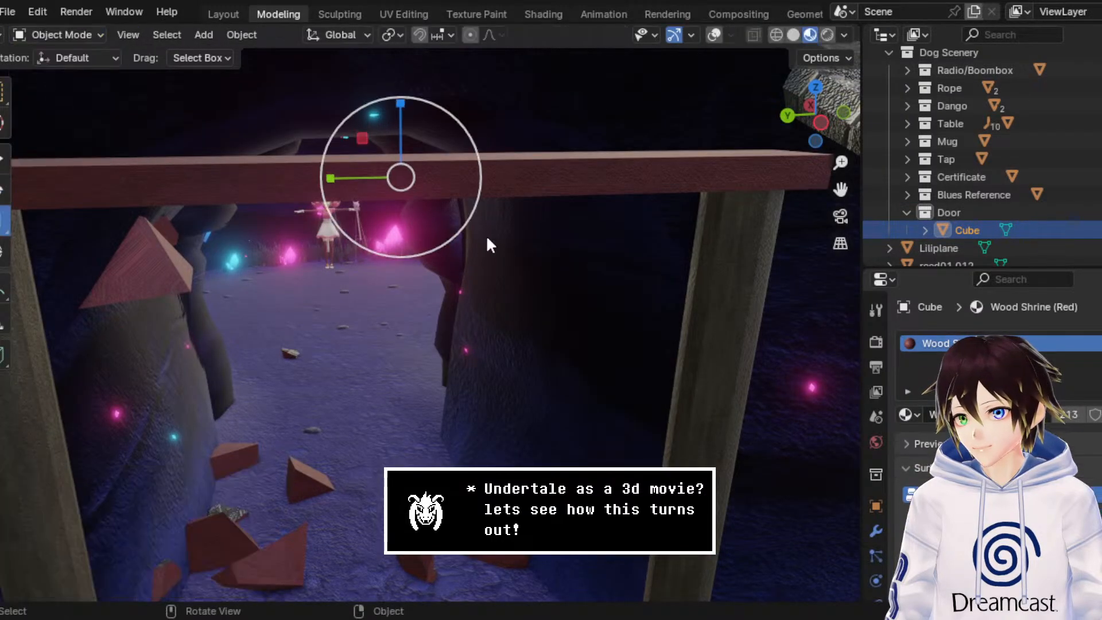
middle_drag(486, 235, 361, 218)
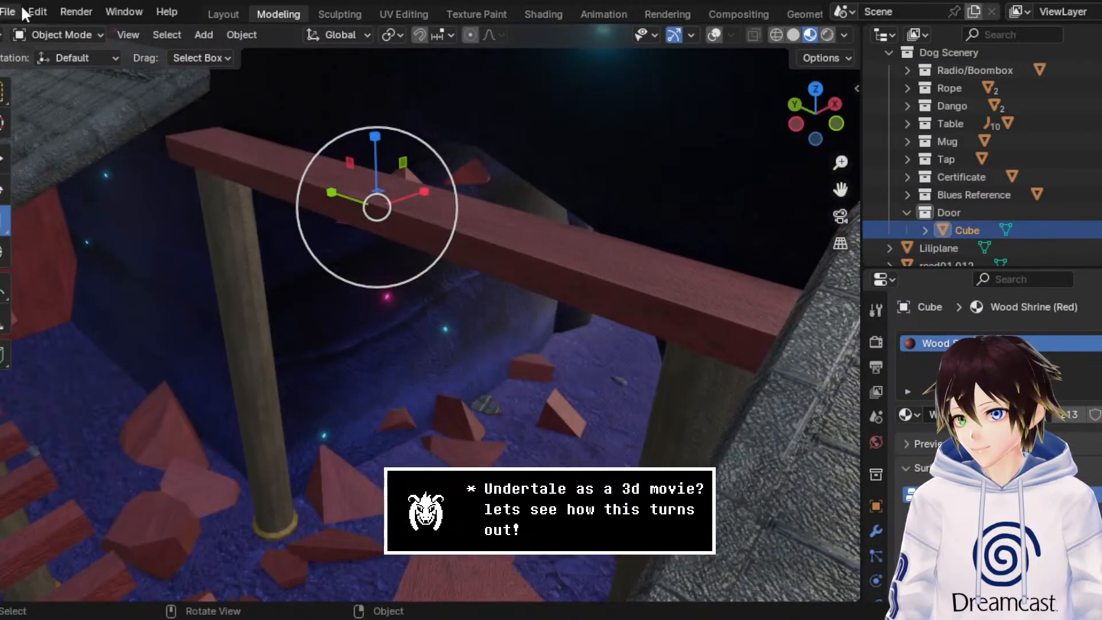
Step: In Edit Mode, bevel the beam's front upper and lower long edges by about 0.0734 m with one segment
click(55, 35)
click(58, 74)
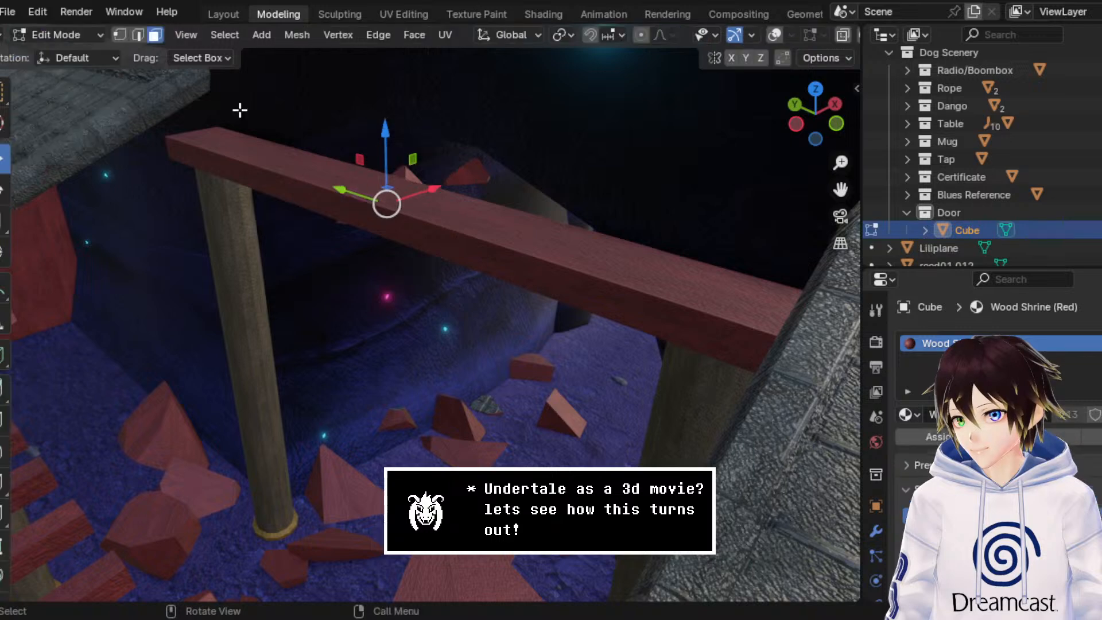
click(774, 35)
click(383, 201)
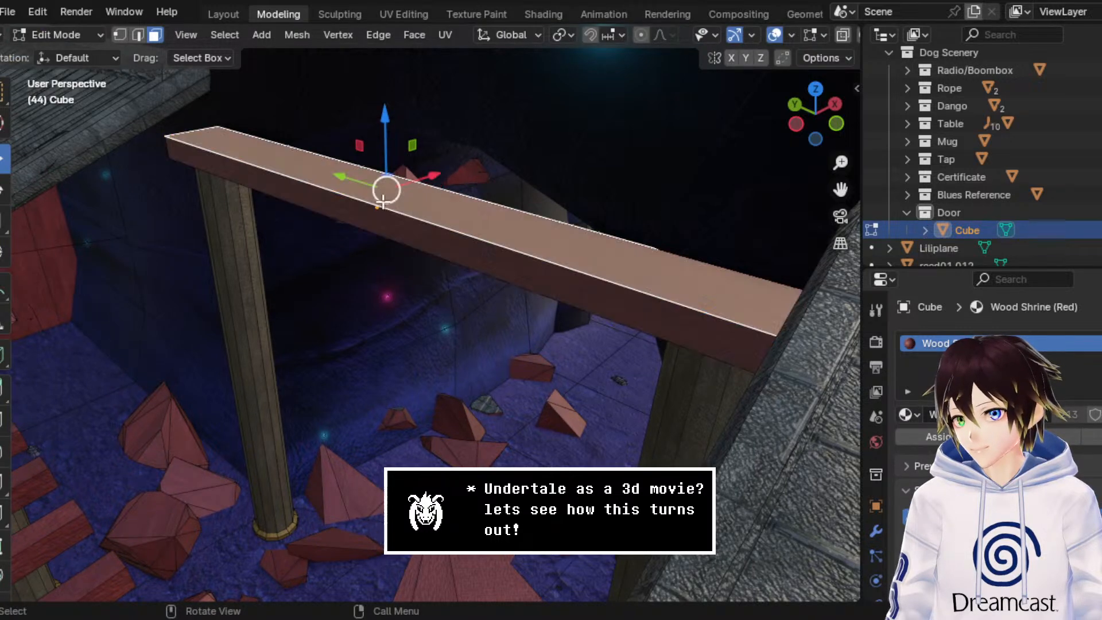
click(139, 37)
click(226, 156)
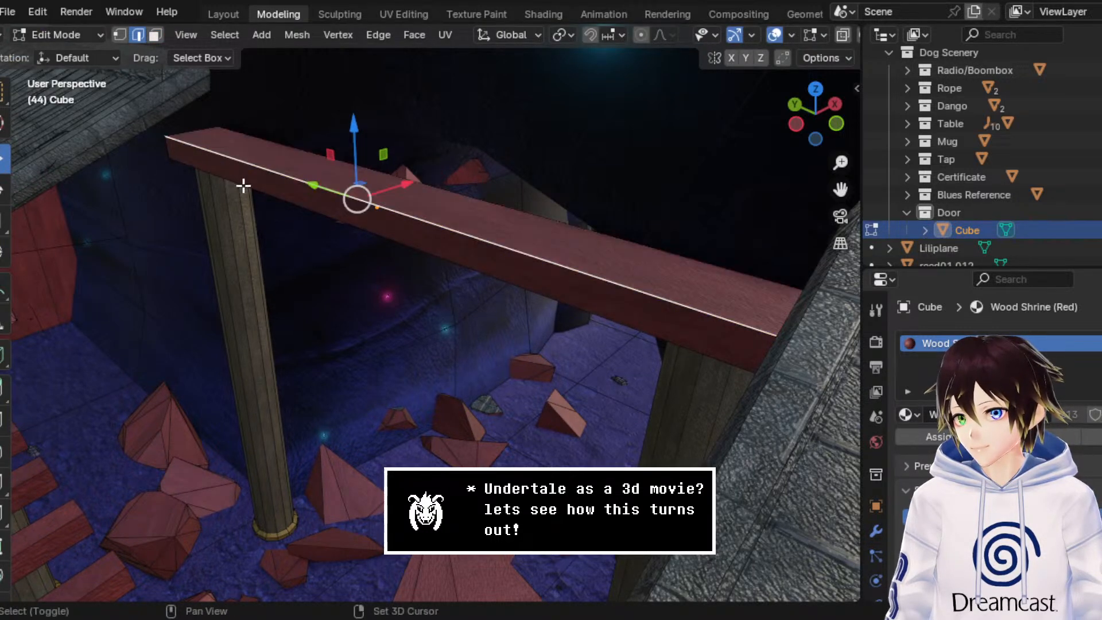
key(ctrl+e)
click(208, 120)
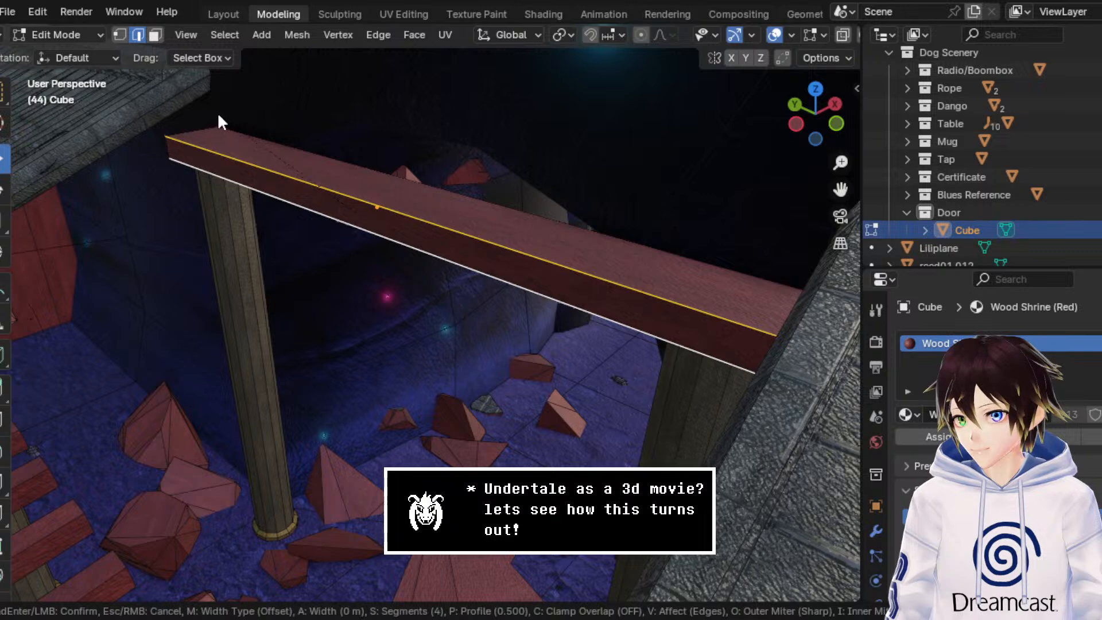
scroll(272, 574, down, 3)
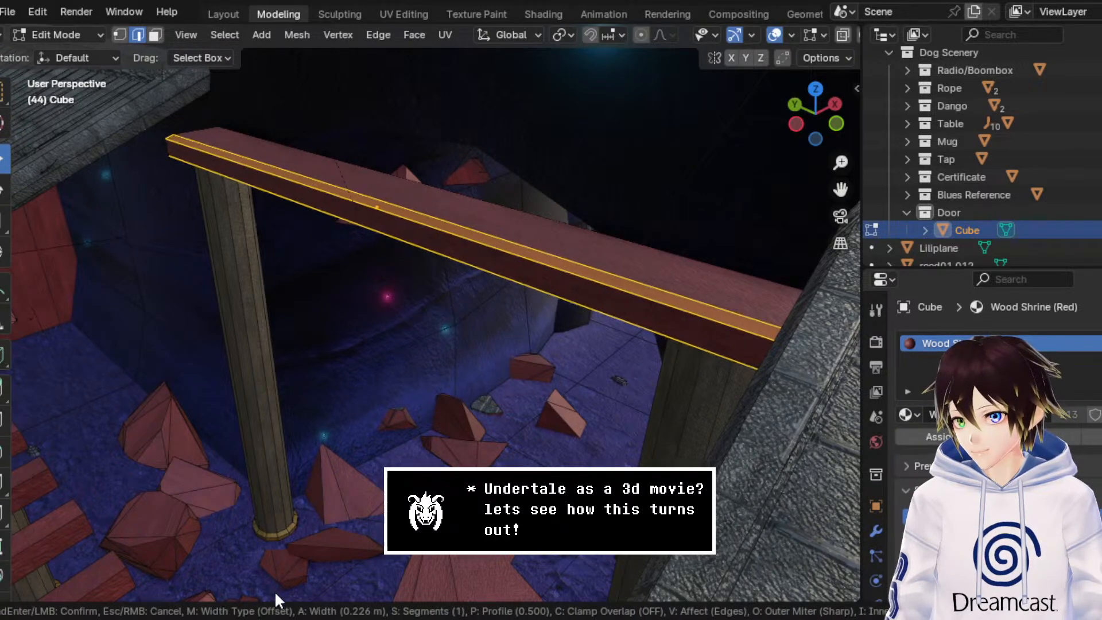
click(274, 39)
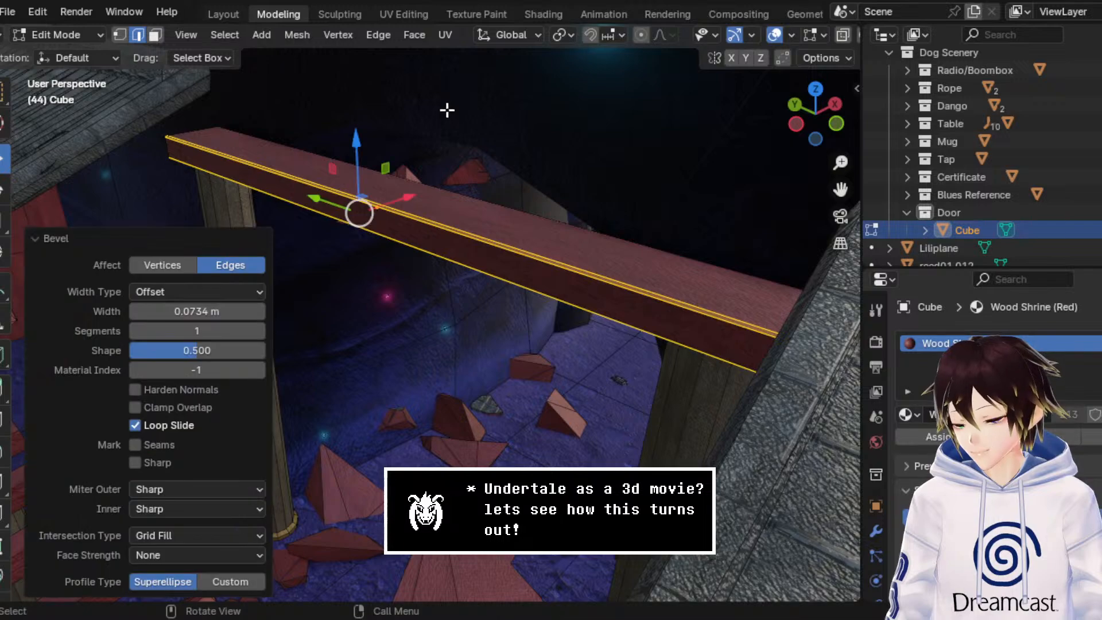
Step: Inspect the beveled beam in Object Mode with rendered shading and hidden overlays, viewing it from the front, above and underneath
middle_drag(447, 113, 550, 140)
click(776, 39)
middle_drag(396, 337, 404, 318)
scroll(404, 318, down, 2)
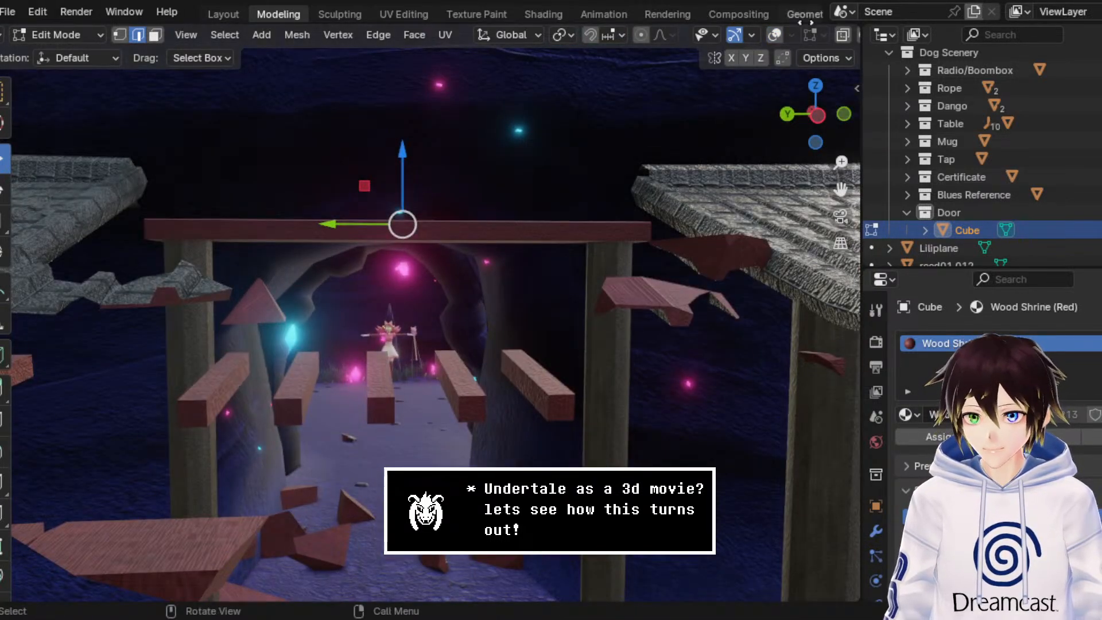
mouse_move(805, 23)
middle_down()
mouse_move(670, 23)
mouse_move(456, 68)
middle_up()
click(826, 35)
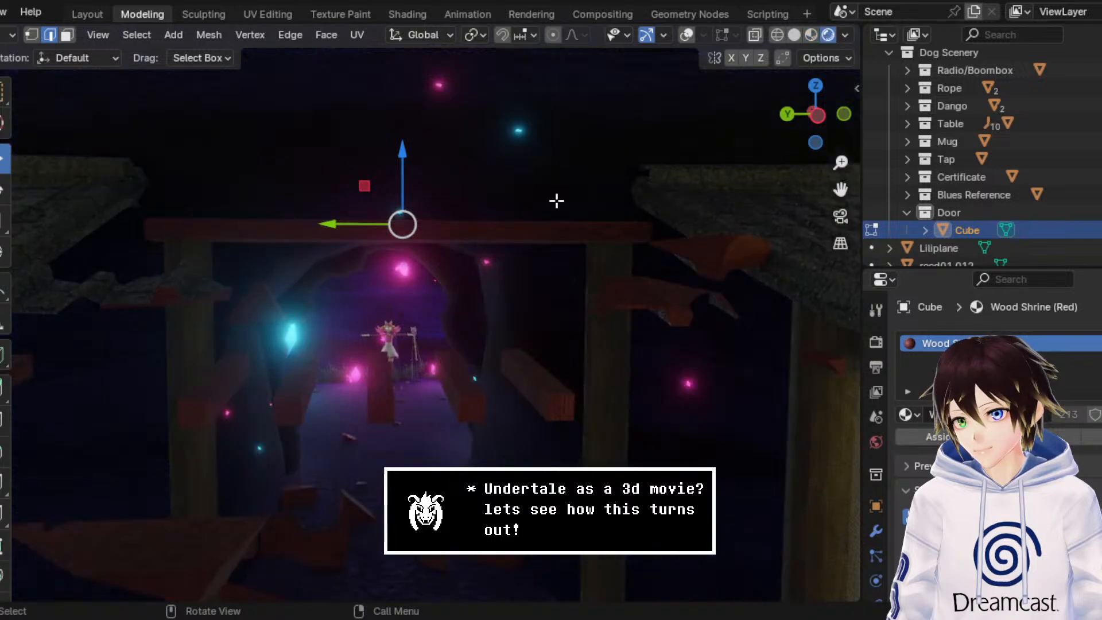
click(13, 38)
click(25, 54)
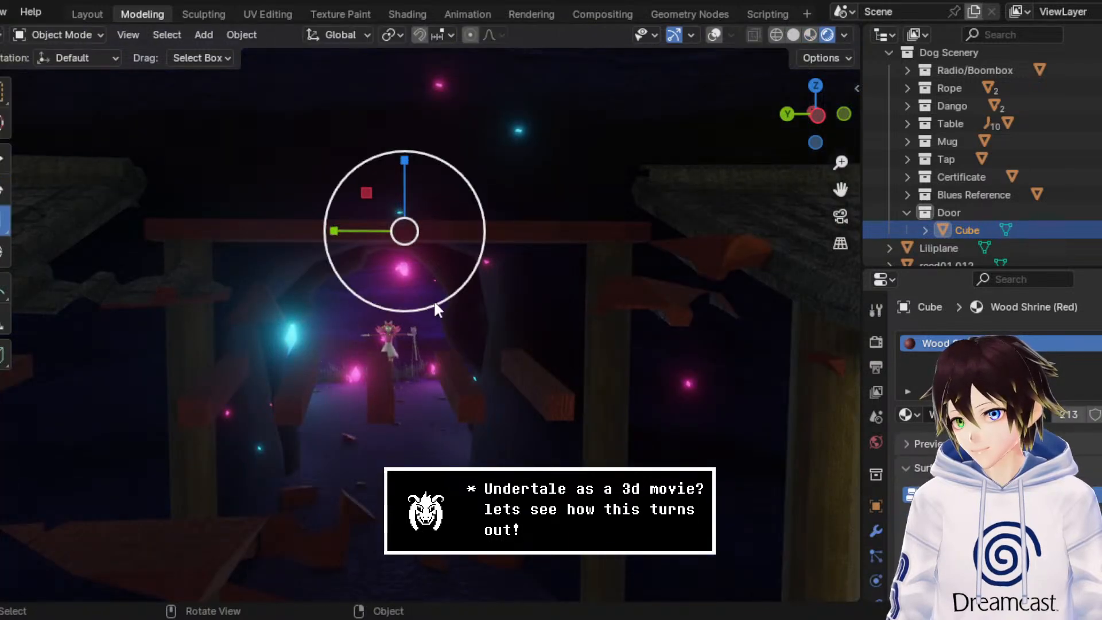
scroll(432, 300, down, 4)
scroll(441, 330, up, 2)
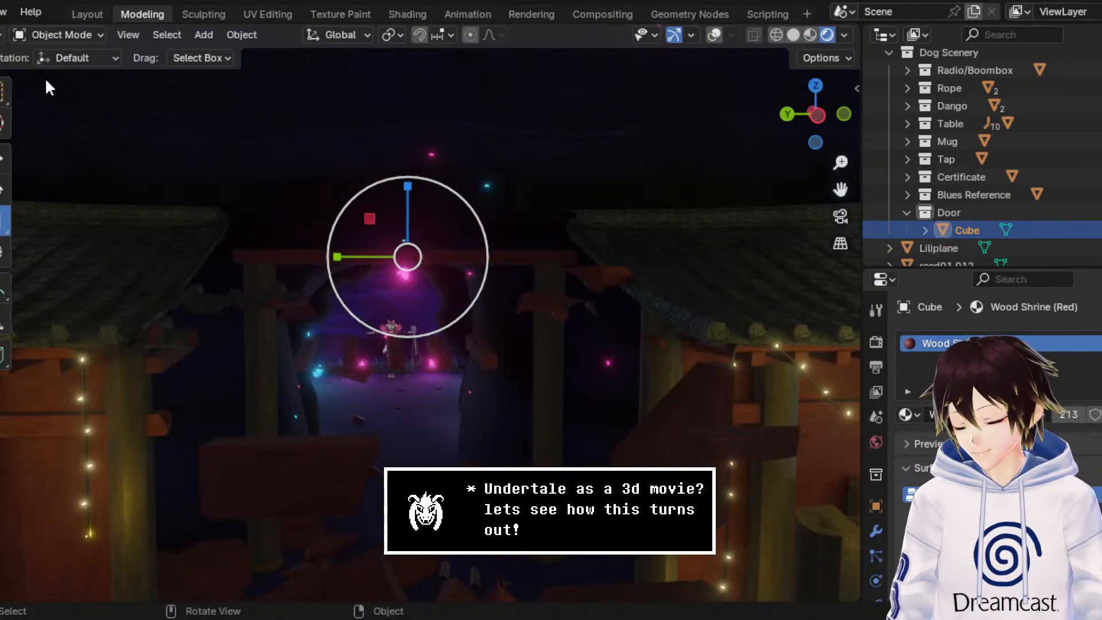
key(w)
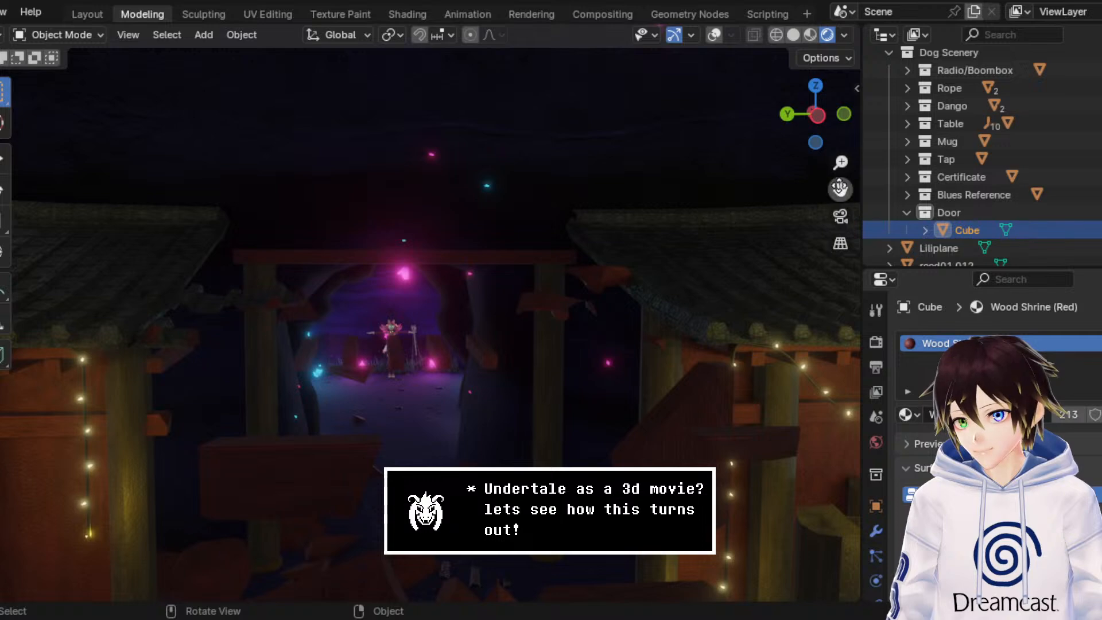
middle_drag(619, 218, 408, 193)
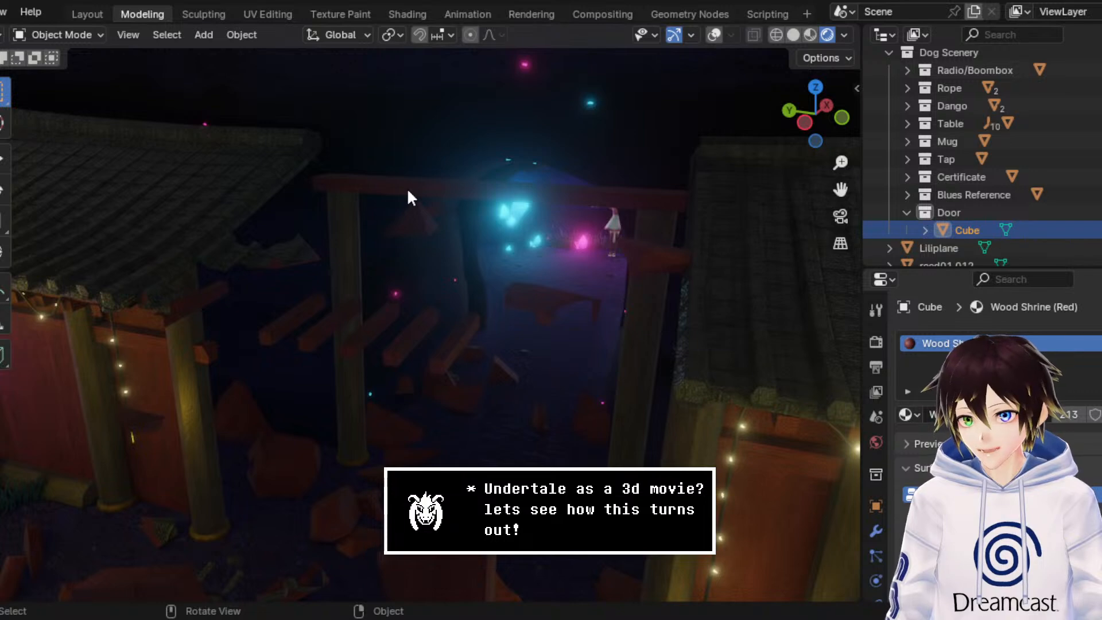
middle_drag(408, 192, 363, 143)
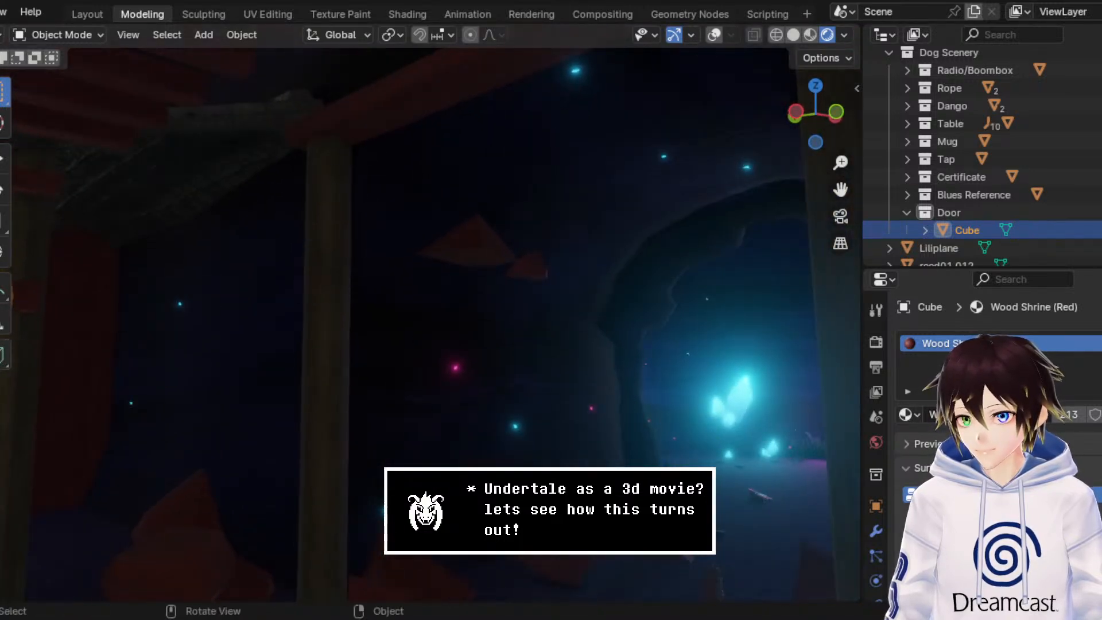
Step: Show overlays, select the beam's front face in Edit Mode, and try growing the selection and moving it along X
click(714, 34)
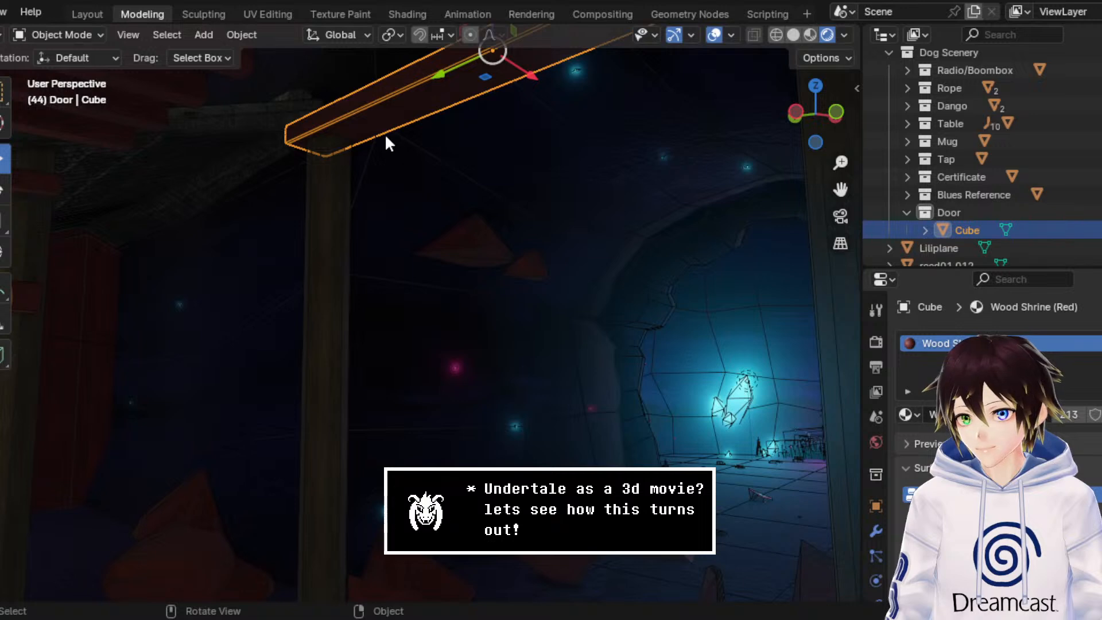
click(76, 37)
click(82, 69)
middle_drag(330, 135, 448, 236)
click(155, 35)
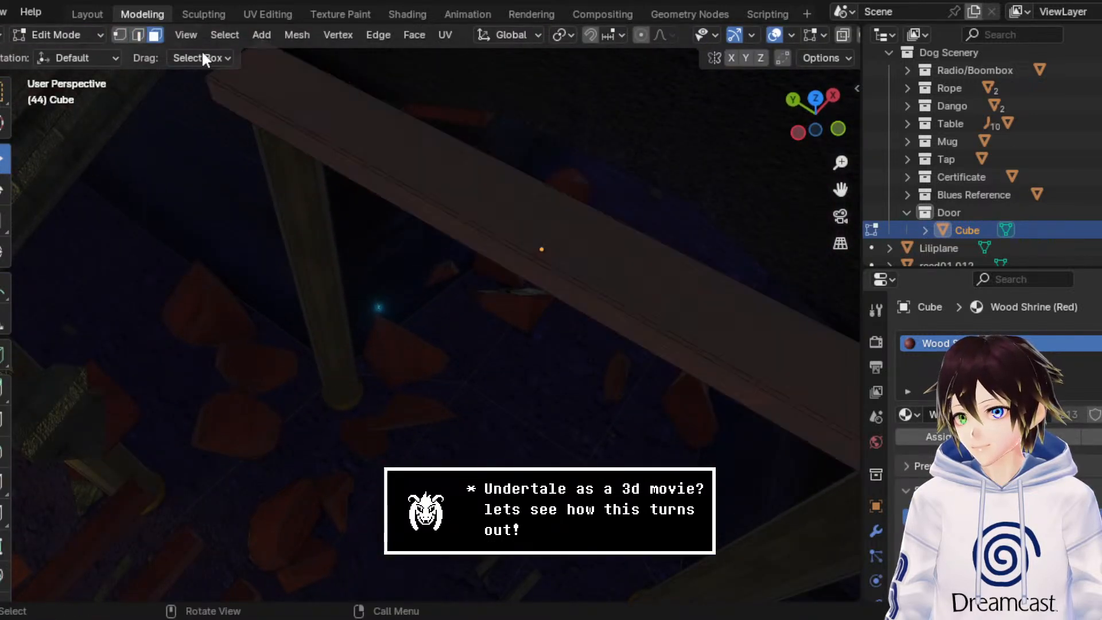
click(492, 242)
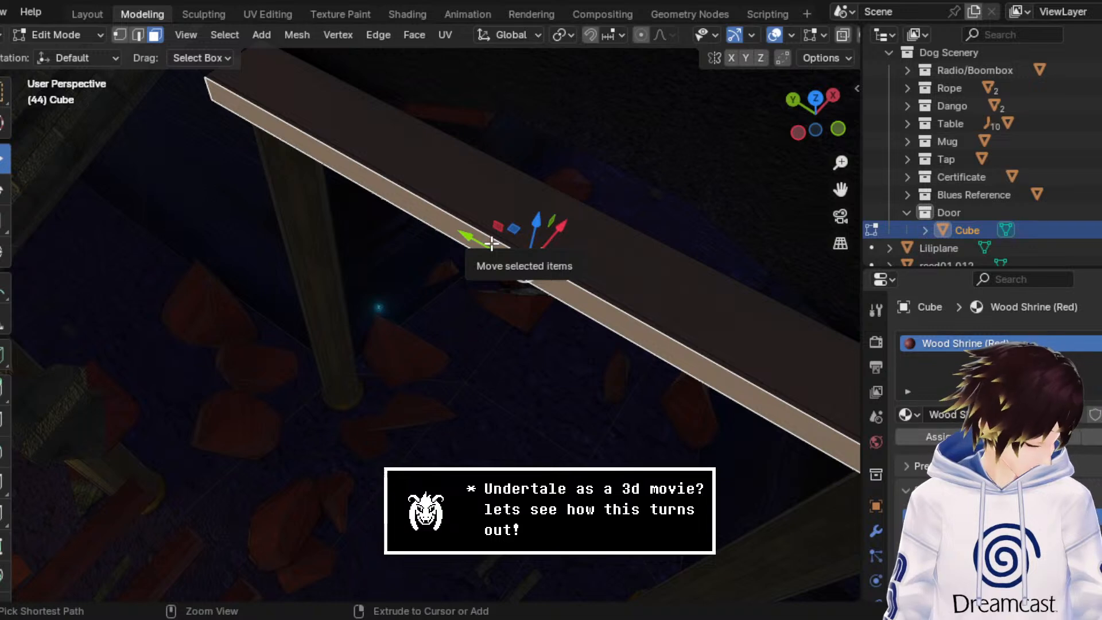
key(ctrl+KP_Add)
drag(581, 216, 561, 227)
key(ctrl+z)
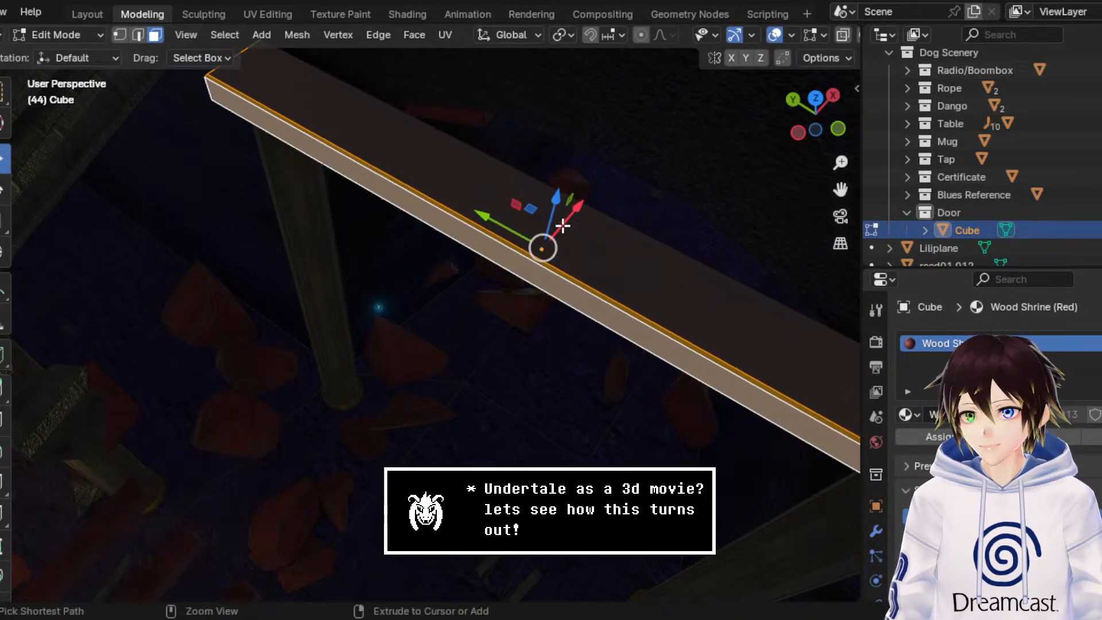
key(ctrl+z)
key(ctrl+KP_Add)
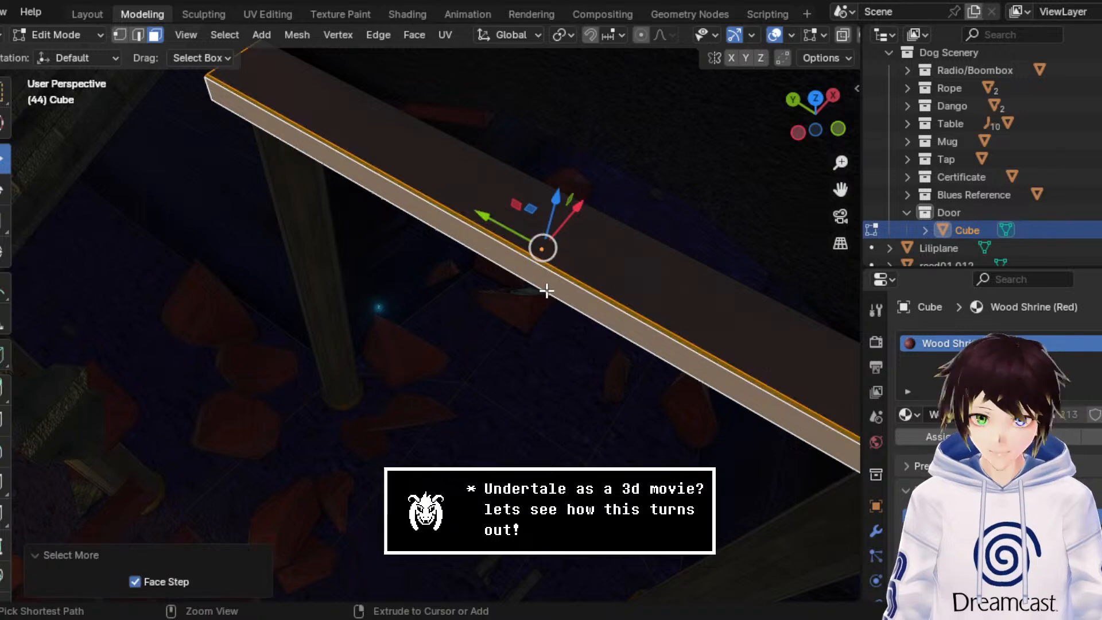
Step: Move the beam's front face and adjoining bevel strips -0.11571 m along X and return to Object Mode
click(543, 283)
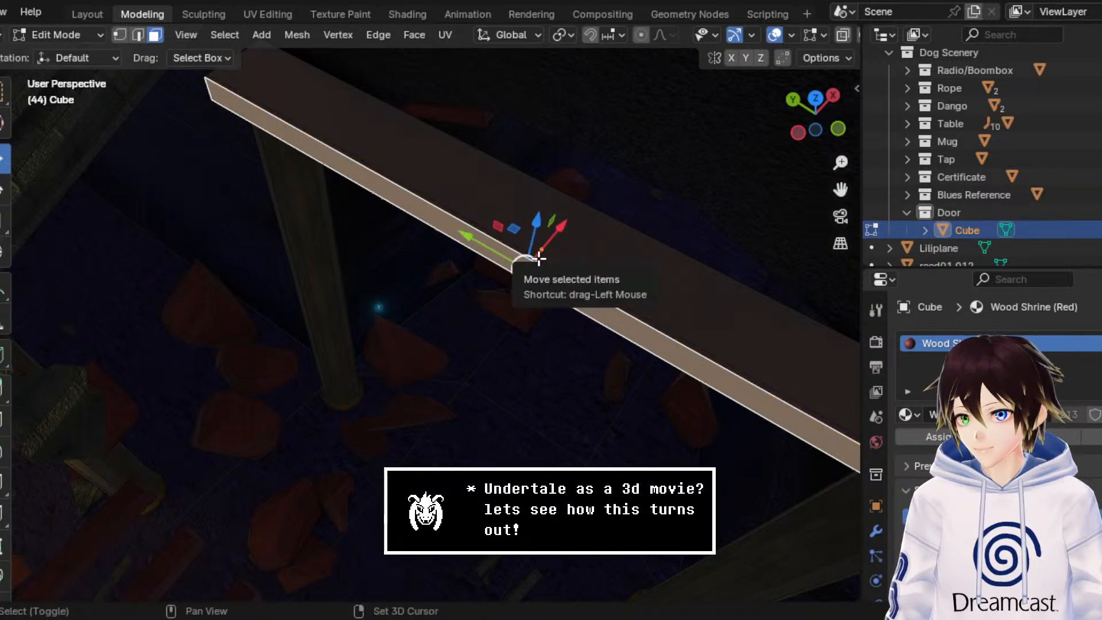
shift+click(538, 257)
middle_drag(558, 297, 610, 182)
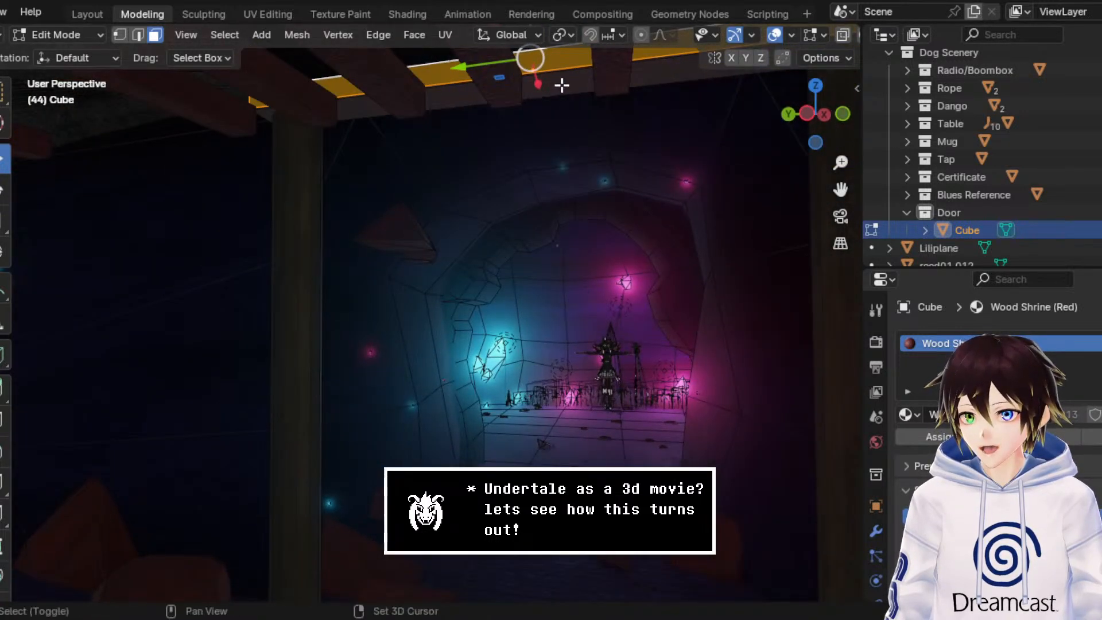
middle_drag(563, 101, 492, 338)
drag(494, 353, 452, 360)
middle_drag(451, 360, 527, 150)
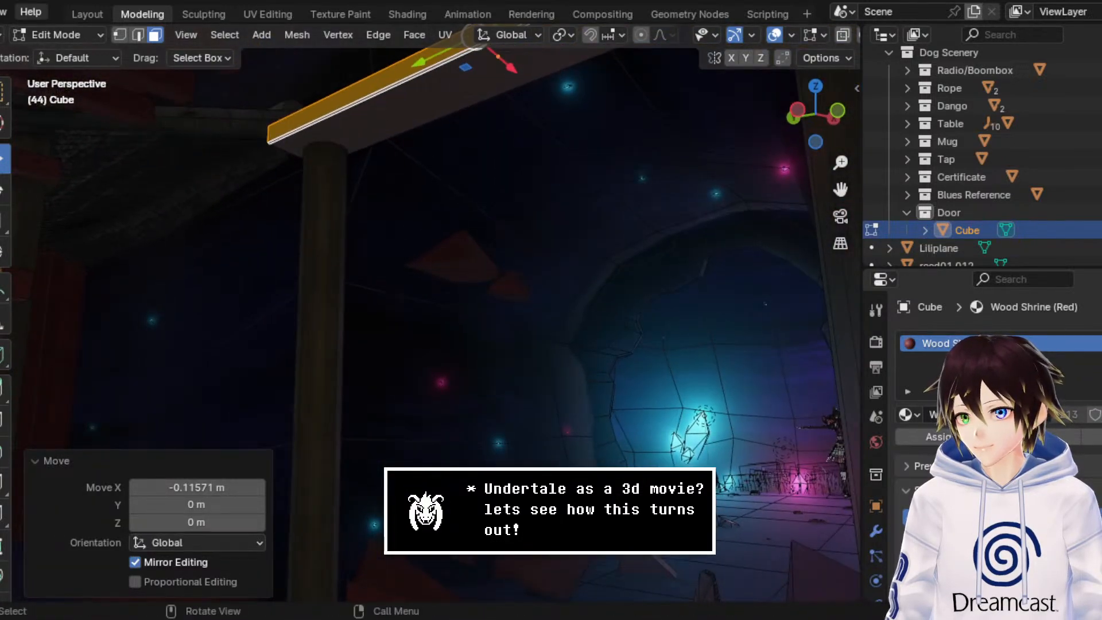
click(71, 37)
click(77, 54)
Step: View the door front with overlays hidden and play the animation from its first frame in the Animation workspace
middle_drag(439, 278, 489, 301)
scroll(489, 300, down, 2)
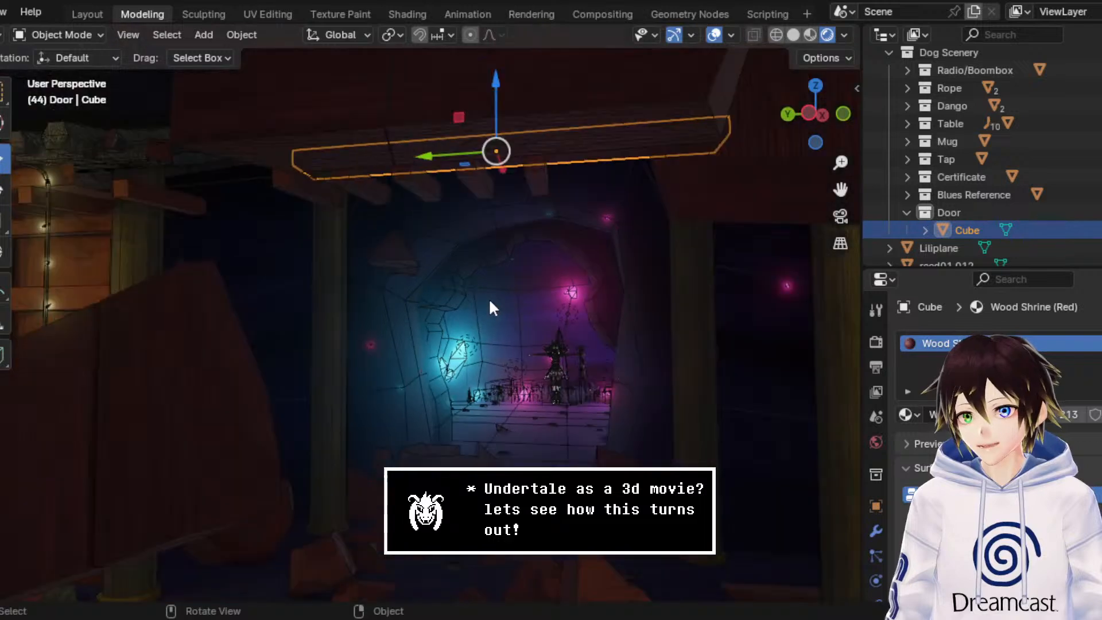
click(713, 35)
middle_drag(689, 144, 638, 214)
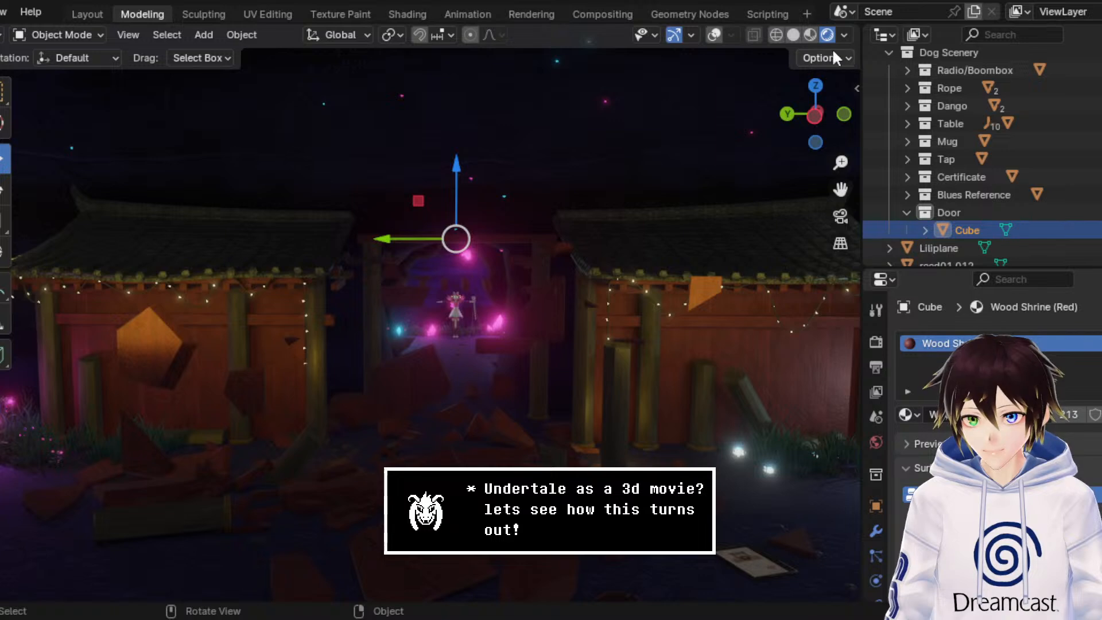
click(481, 7)
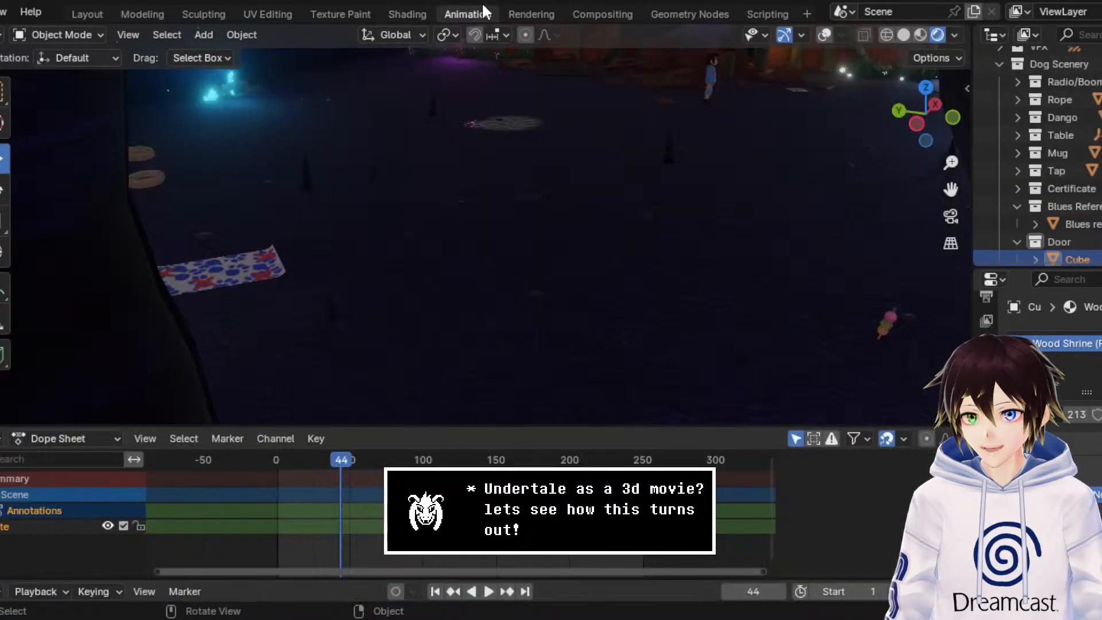
key(shift+Left)
key(space)
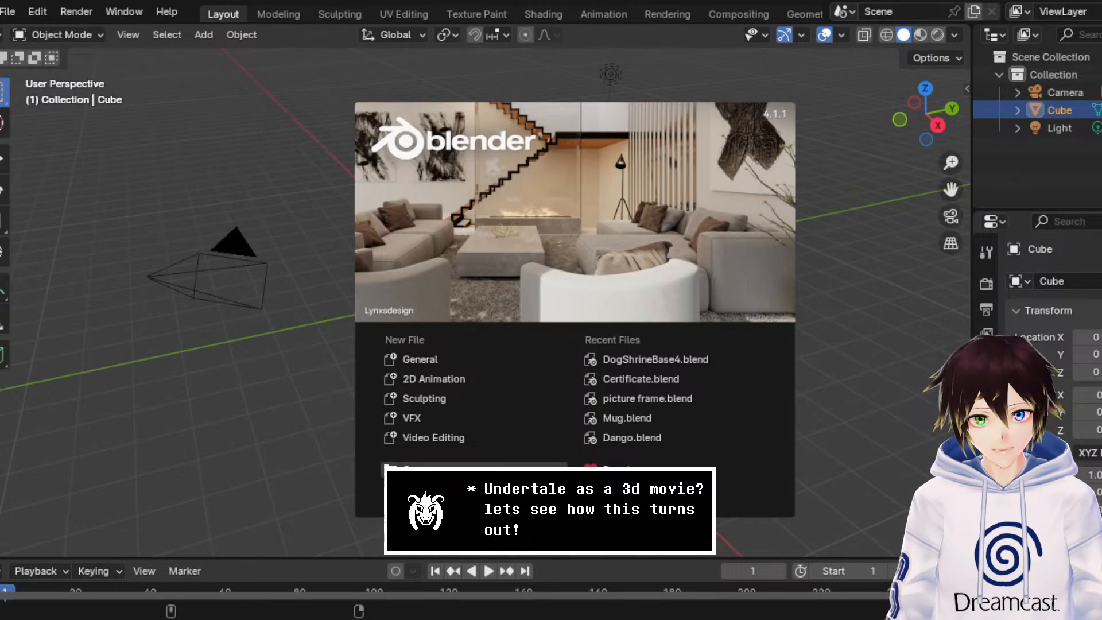
Step: Dismiss the splash screen and recover the shrine scene
click(814, 377)
click(8, 11)
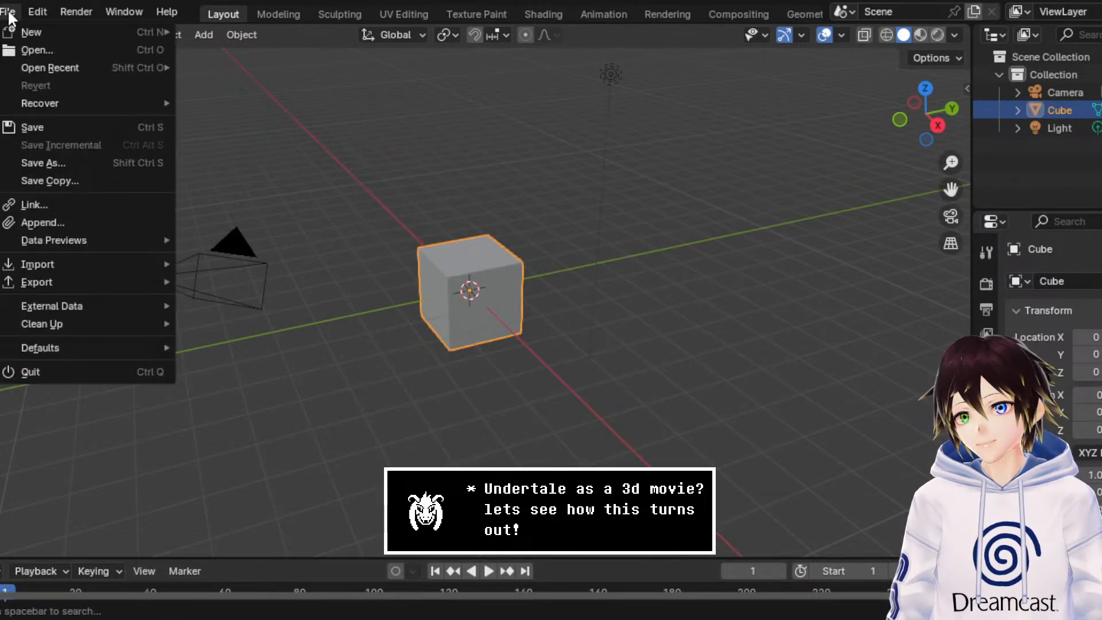
click(205, 126)
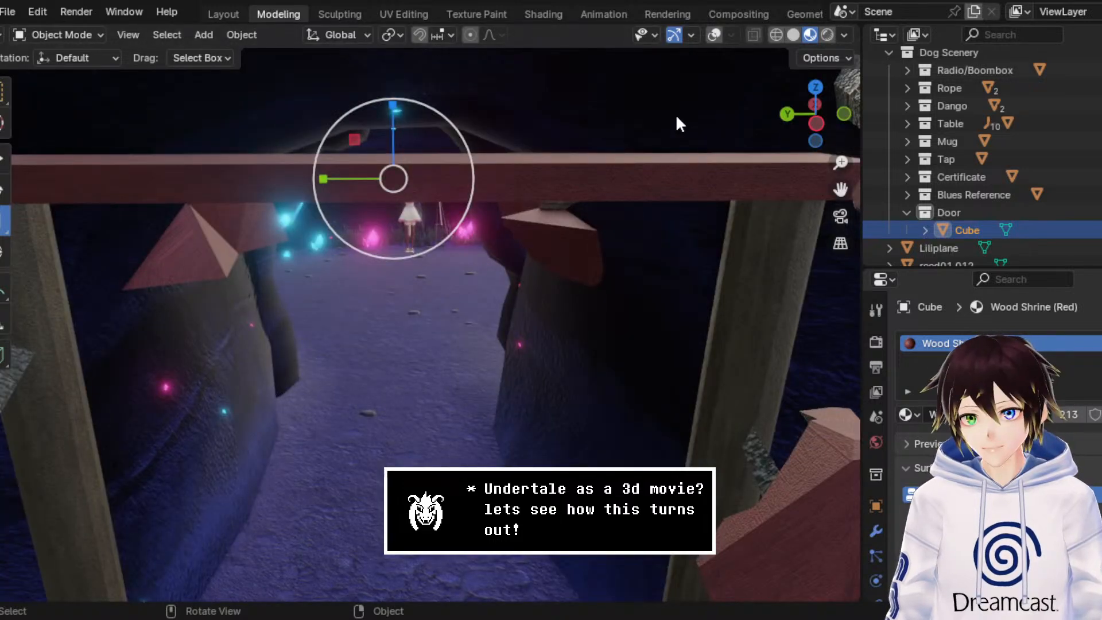
Step: Show overlays and bevel the recovered beam's front upper and lower long edges in Edit Mode with a single segment
middle_drag(676, 124, 648, 119)
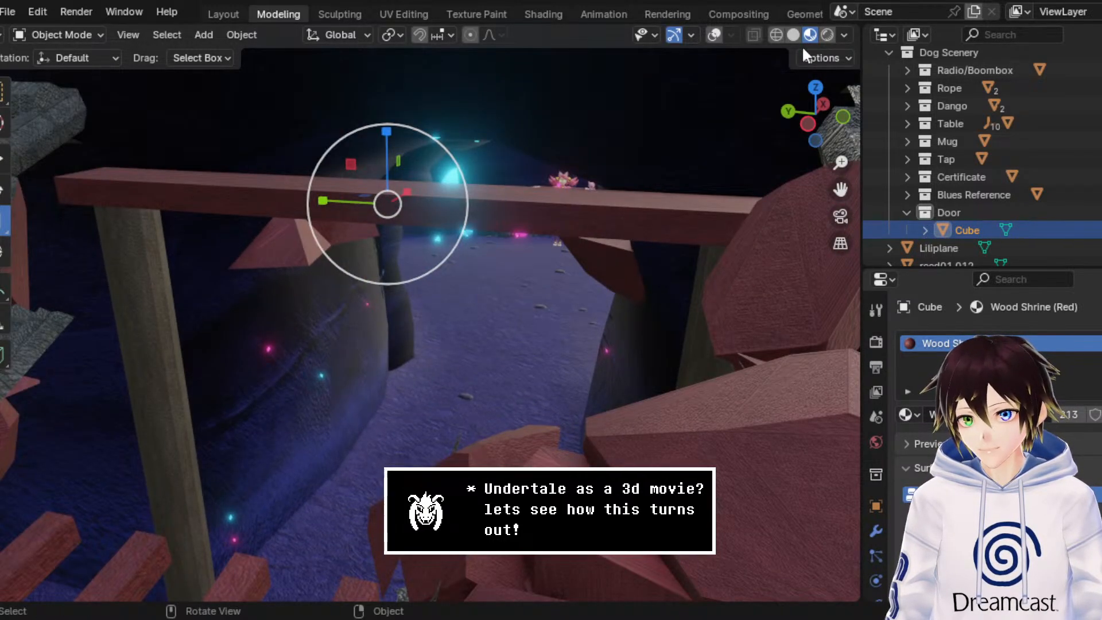
click(713, 35)
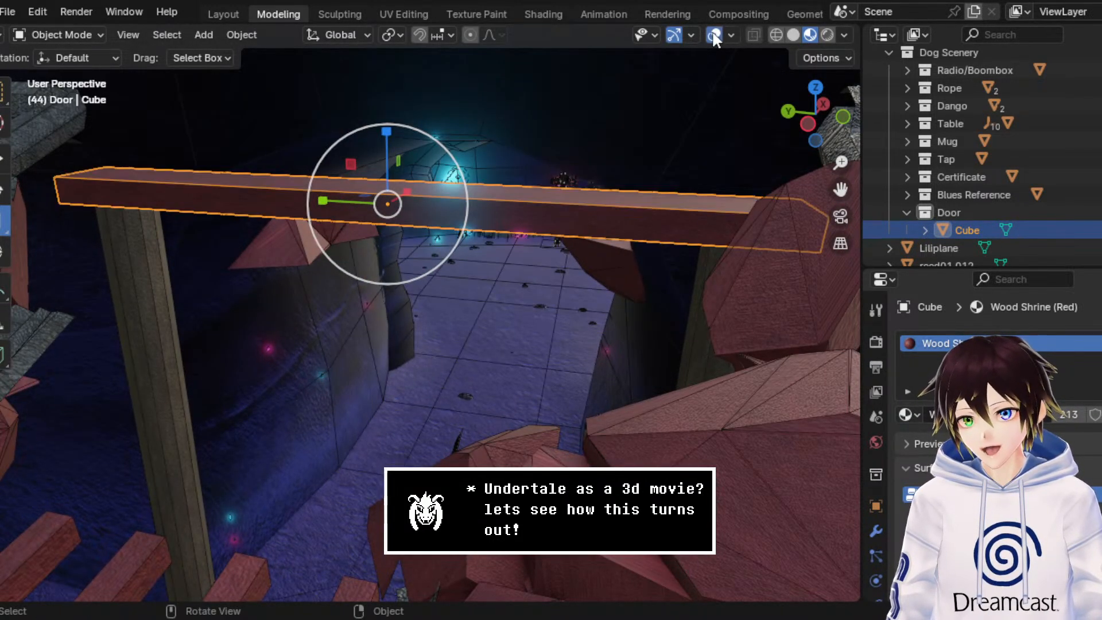
click(60, 35)
click(49, 70)
middle_drag(273, 143, 261, 172)
click(137, 35)
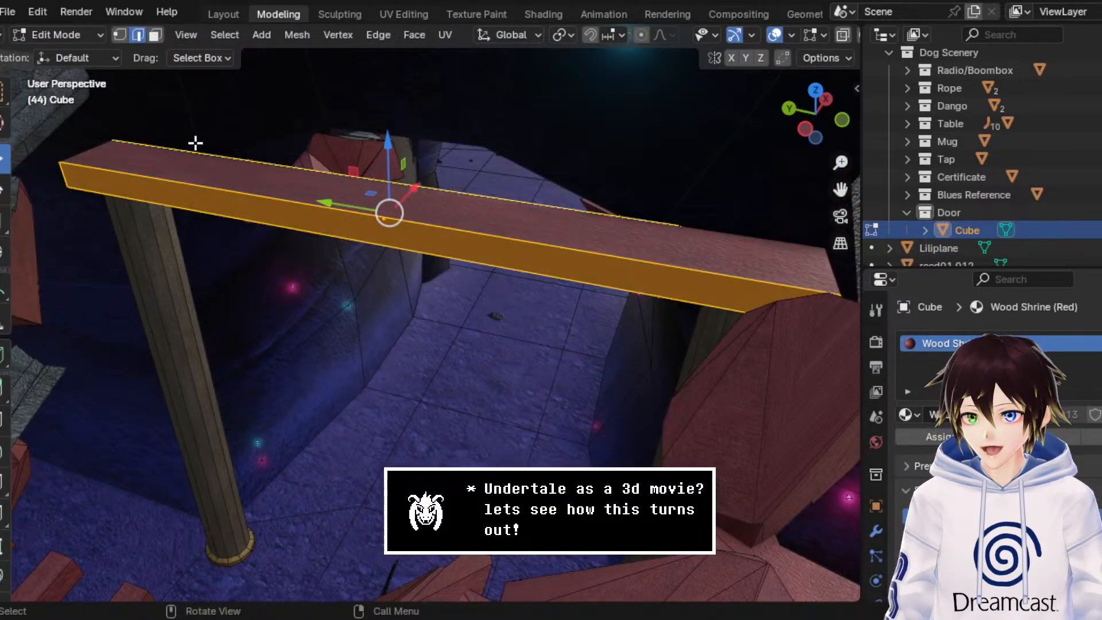
click(197, 184)
shift+click(204, 214)
right_click(225, 193)
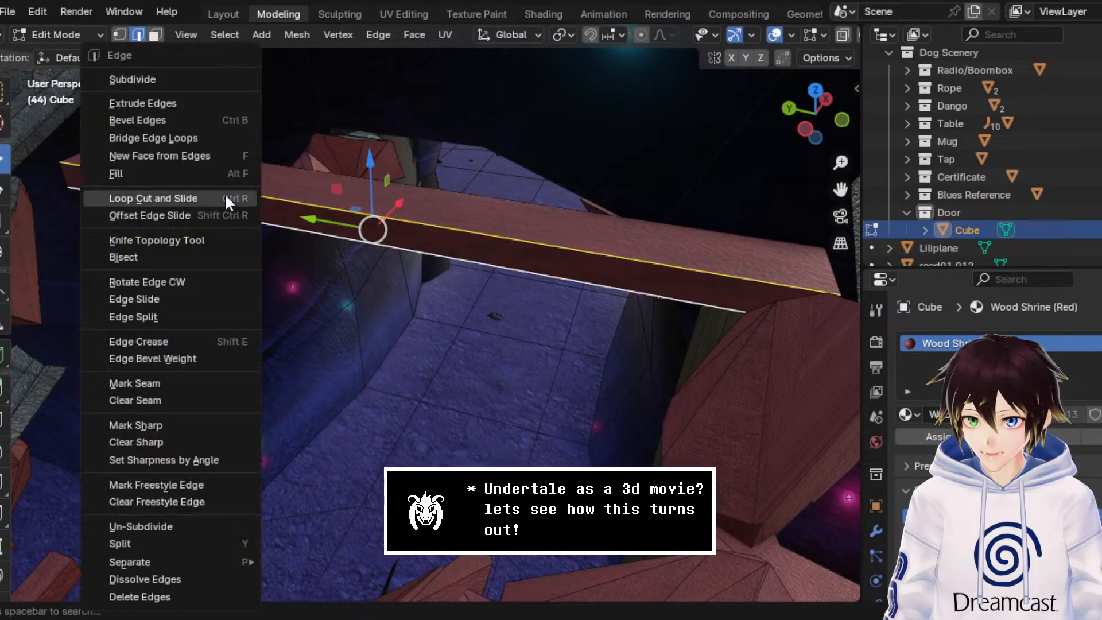
click(203, 122)
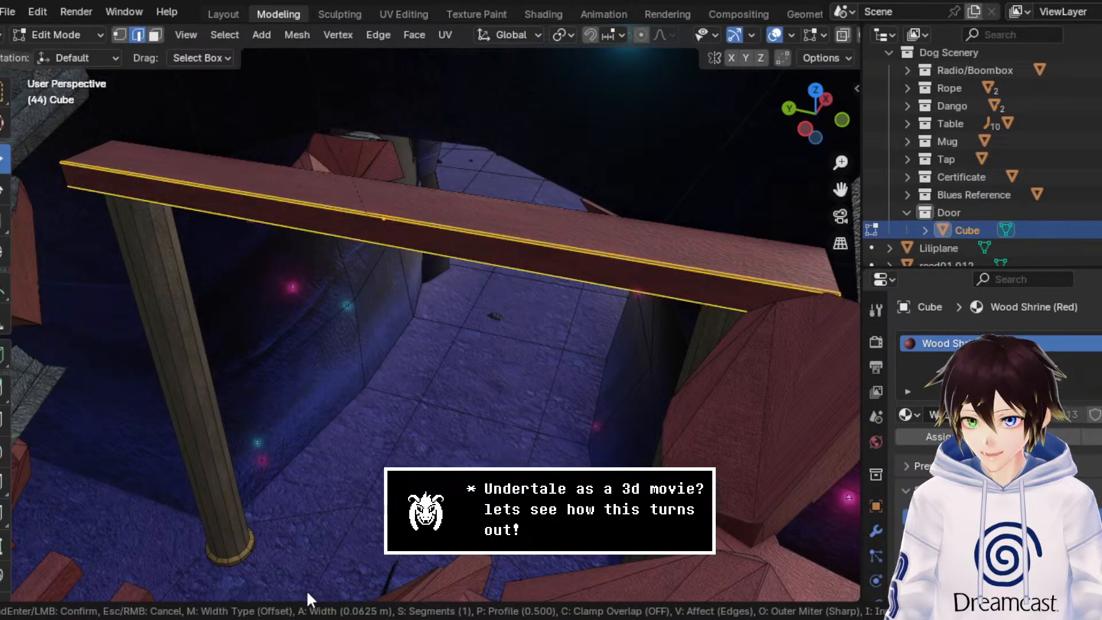
click(336, 577)
Step: Select the beam's front face and bevel strip, move them -0.076019 m along X, and return to Object Mode
click(157, 35)
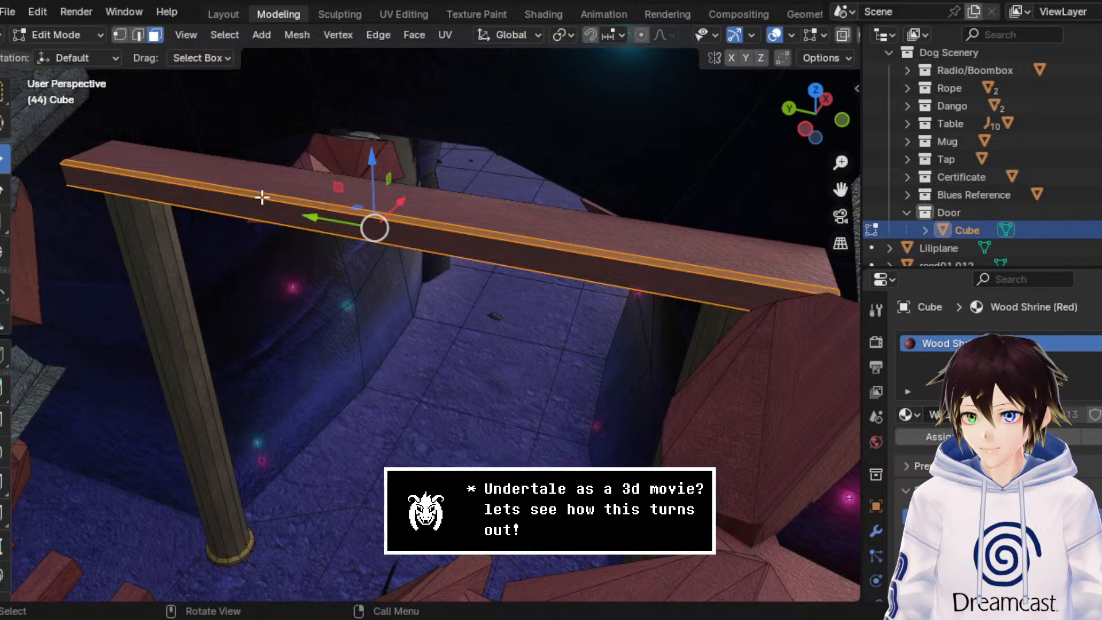
click(262, 197)
ctrl+click(267, 208)
middle_drag(328, 263, 324, 165)
drag(391, 199, 371, 165)
middle_drag(372, 165, 431, 312)
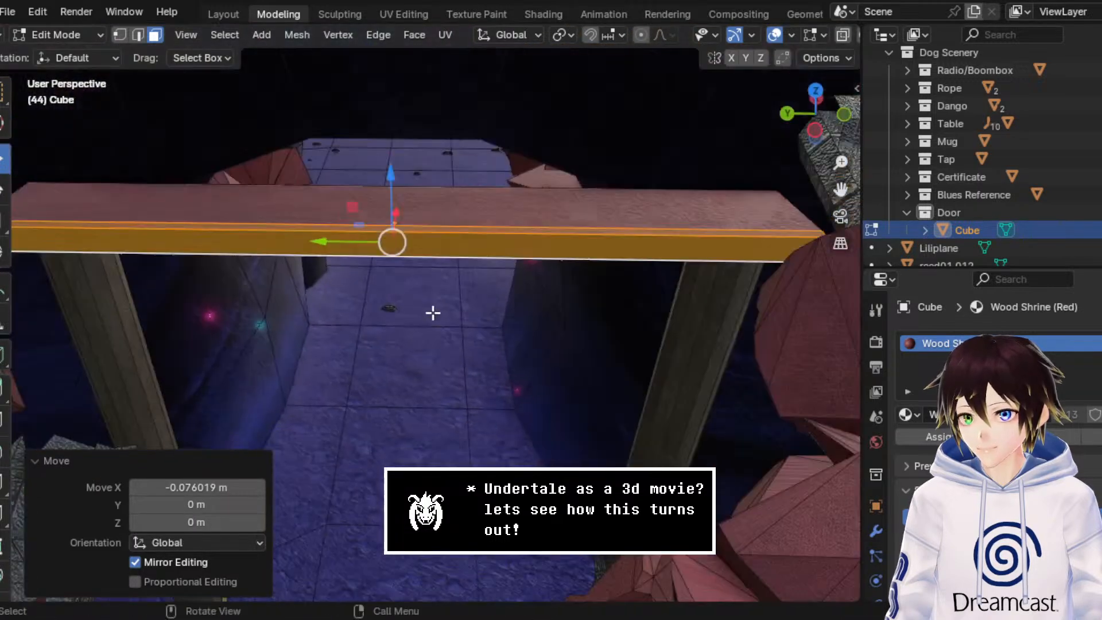
click(76, 32)
click(74, 50)
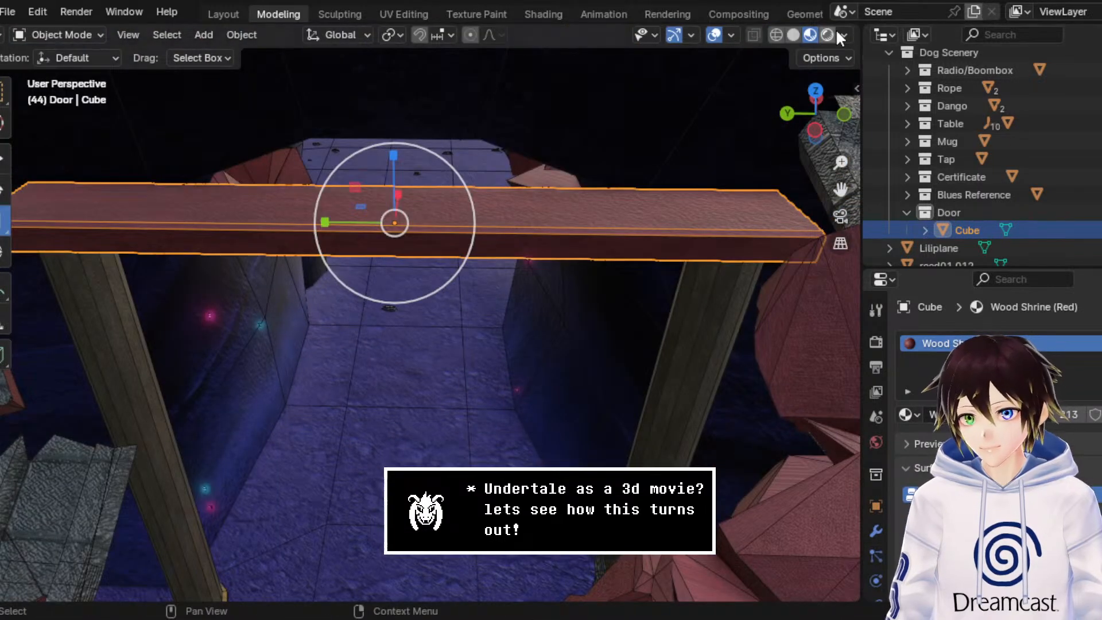
Step: Switch the viewport to rendered shading, hide the overlays, and save the shrine file
click(827, 35)
middle_drag(517, 373, 505, 308)
scroll(504, 308, down, 7)
scroll(509, 279, down, 3)
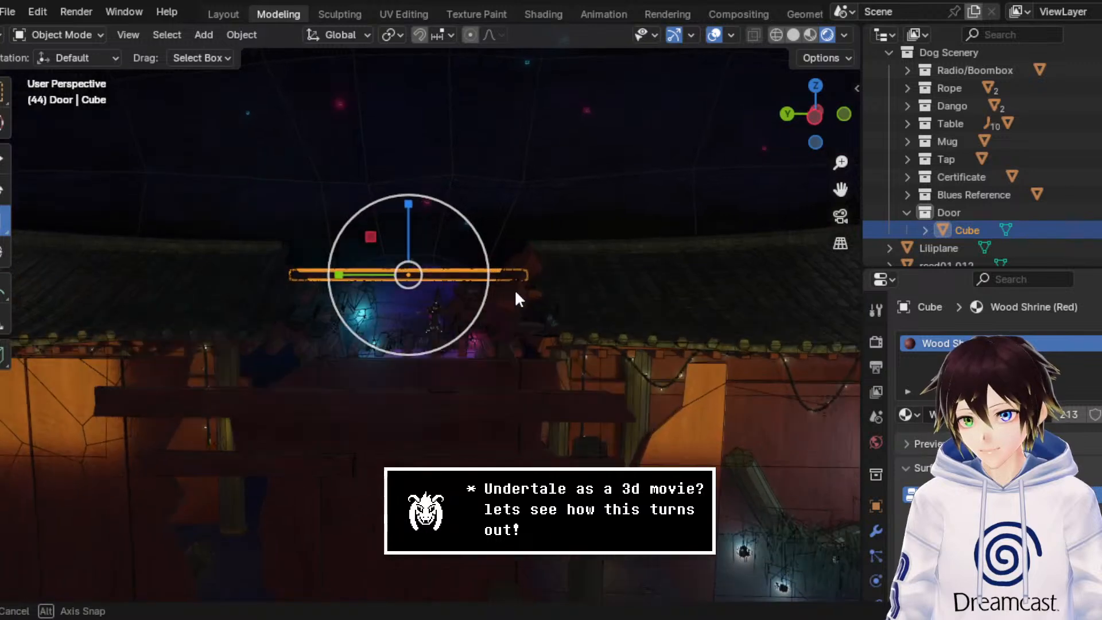
click(716, 36)
key(ctrl+s)
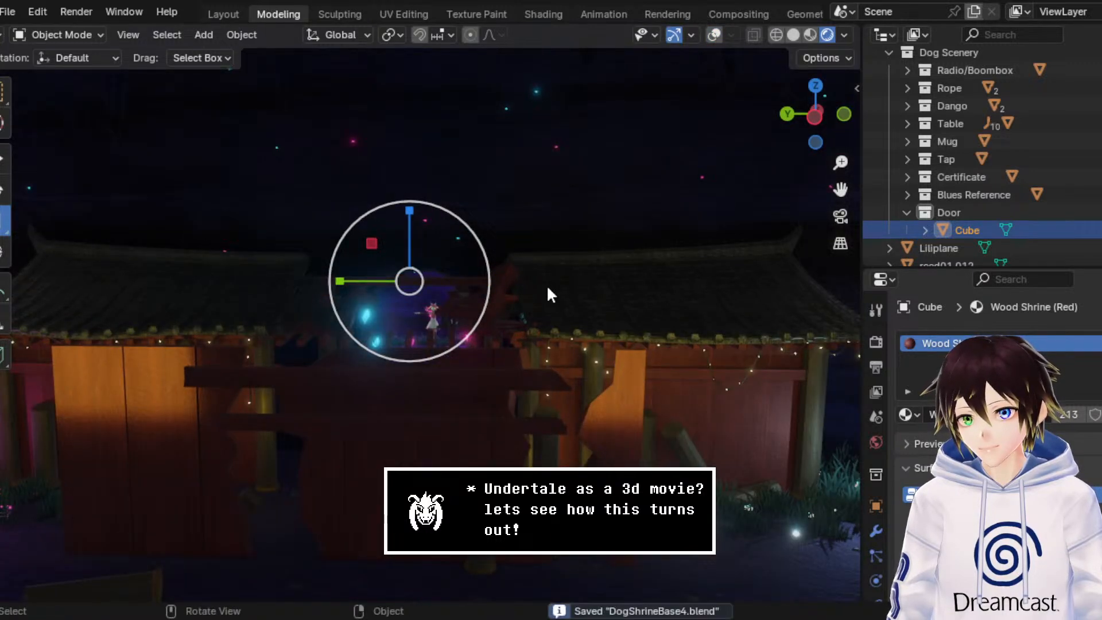
Step: Rewind the animation in the Animation workspace, play it, and stop at frame 83
click(606, 6)
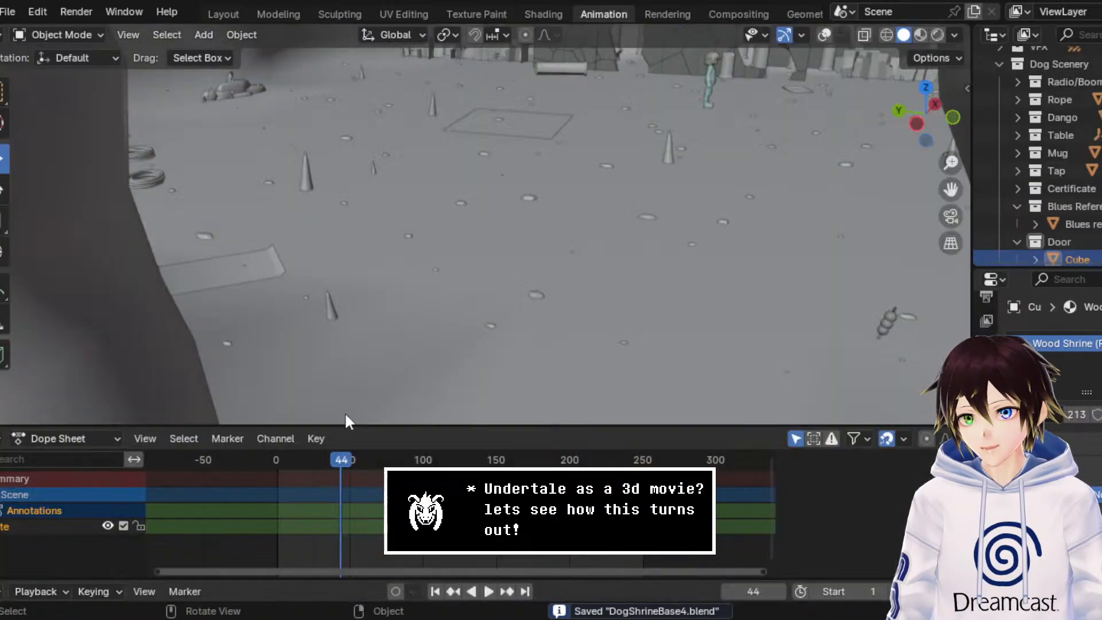
drag(317, 460, 230, 463)
key(space)
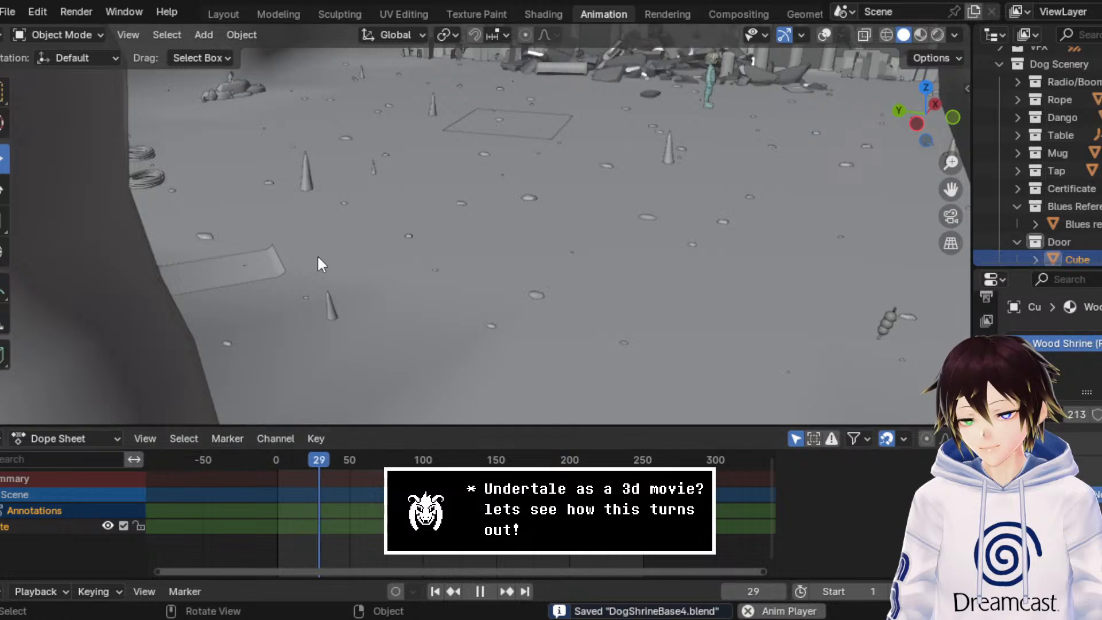
key(space)
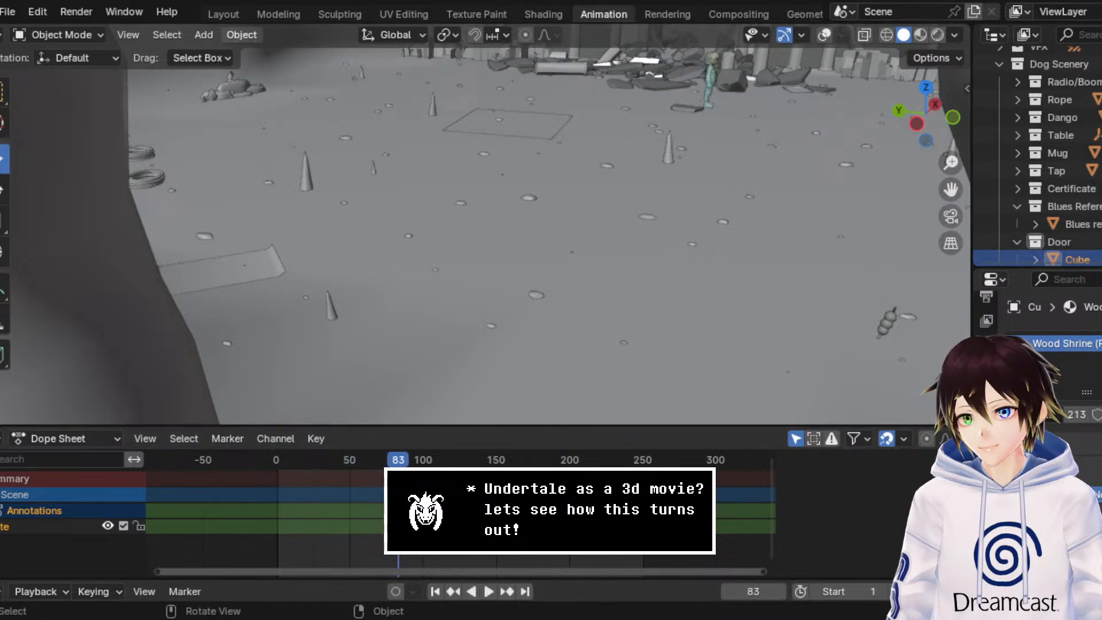
Step: In the Modeling workspace, show overlays, put the beam back in Object Mode, and select it together with both door pillars
click(274, 14)
middle_drag(312, 198, 317, 246)
scroll(318, 246, up, 5)
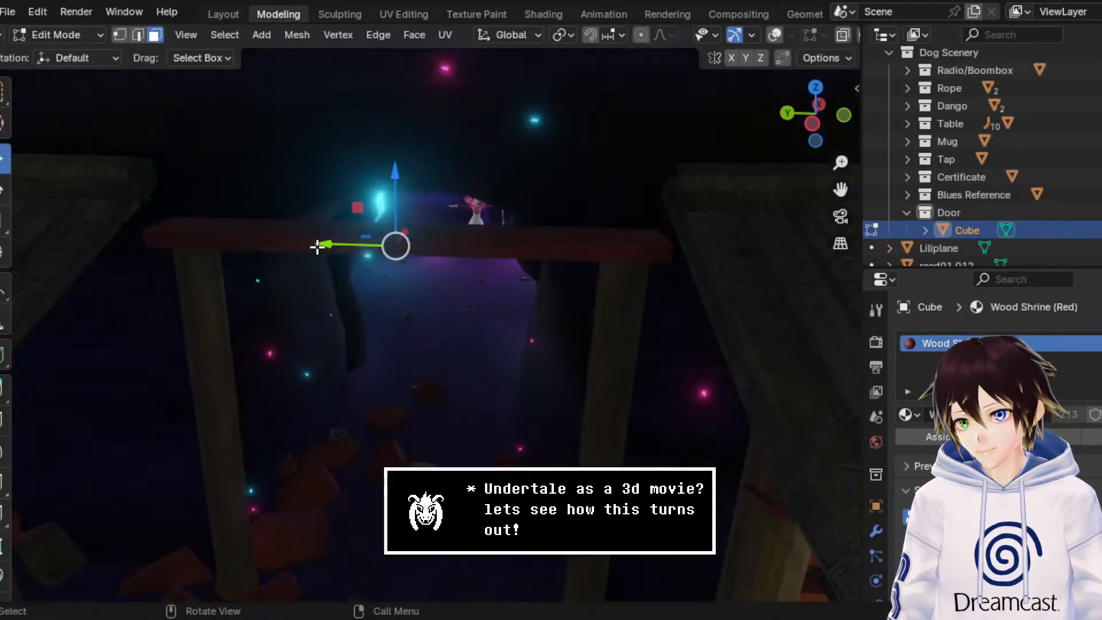
click(775, 35)
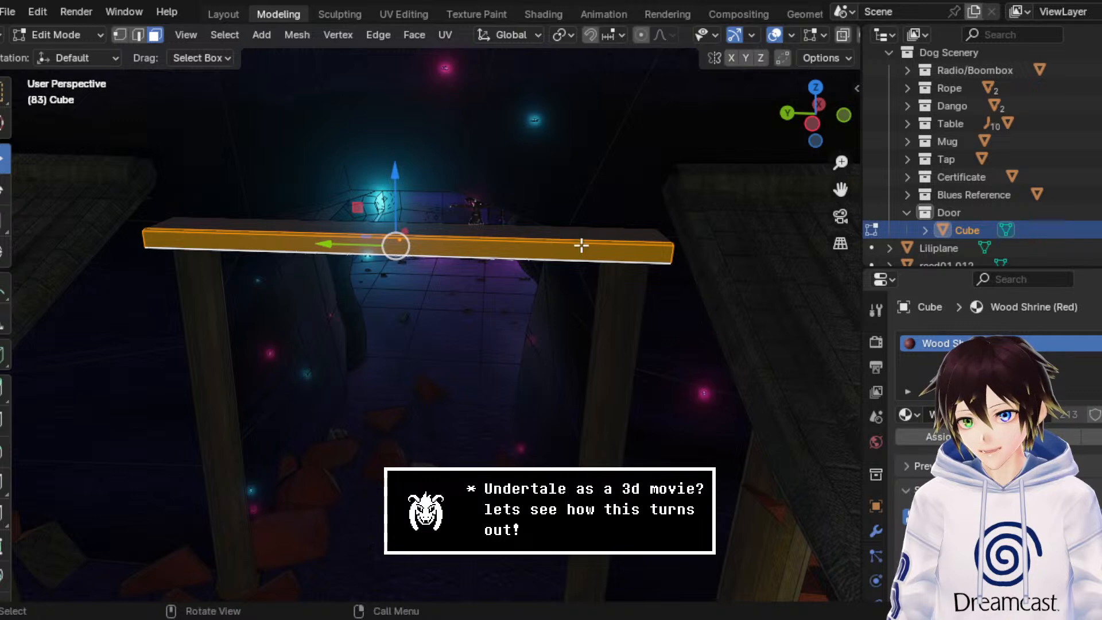
click(60, 35)
click(79, 54)
shift+click(225, 320)
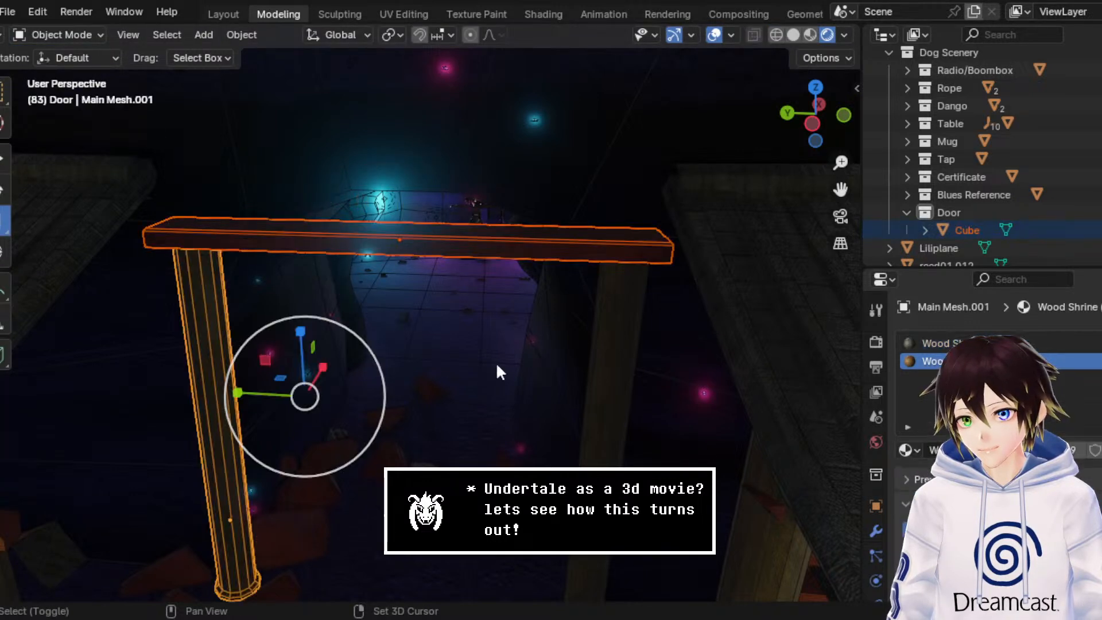
shift+click(607, 347)
key(KP_Decimal)
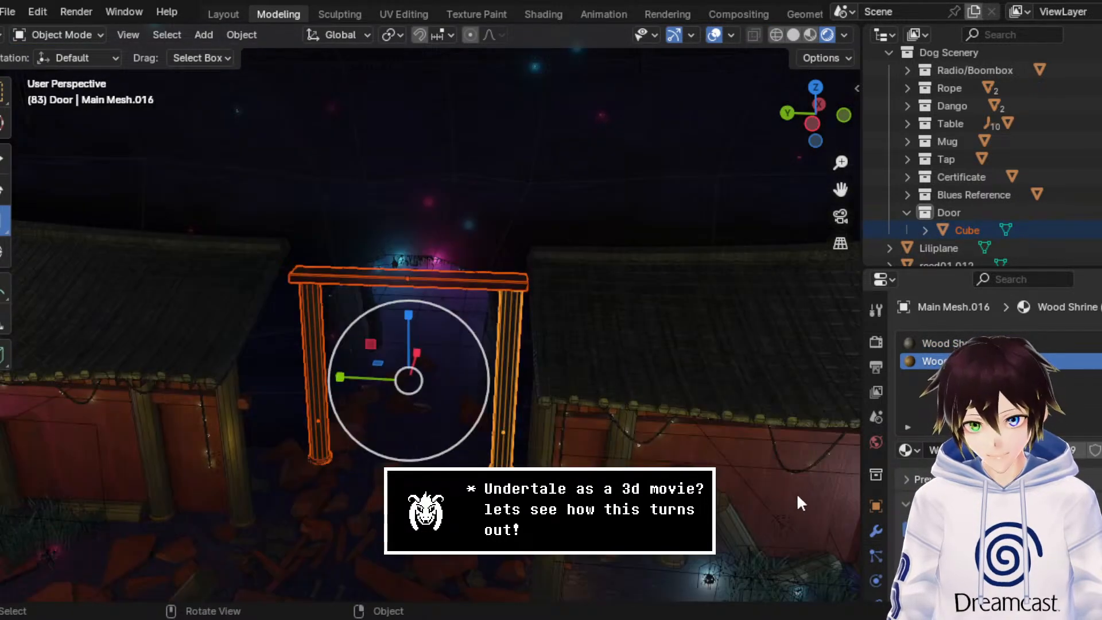
Step: Check the modifiers on each door pillar and on the crossbeam, leaving the crossbeam selected
click(876, 529)
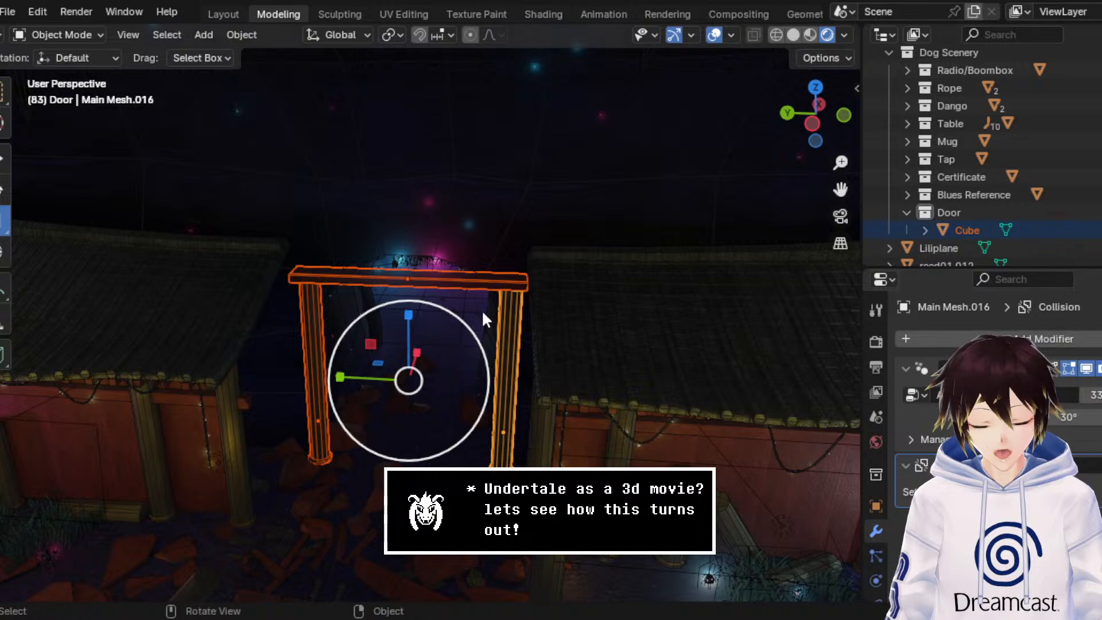
click(487, 276)
click(314, 326)
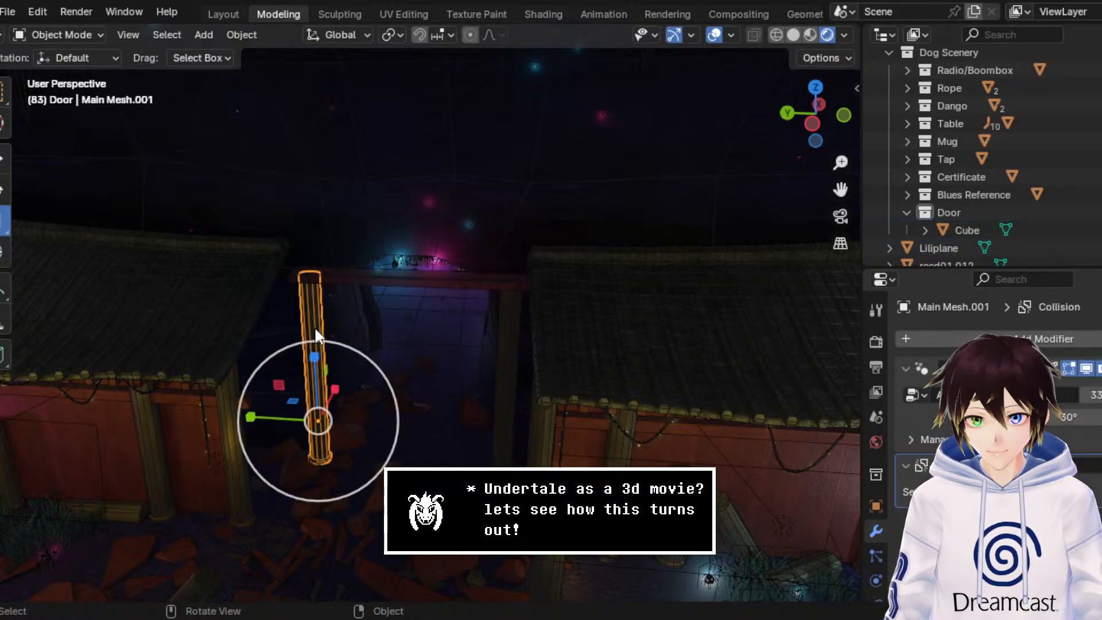
click(506, 327)
click(508, 276)
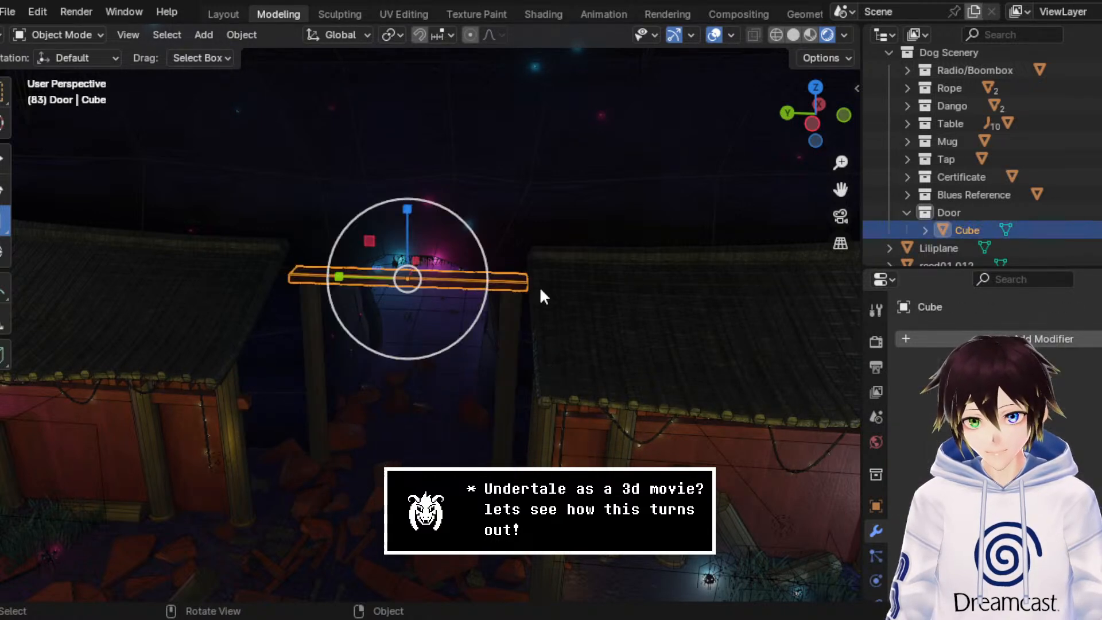
Step: View the shrine front with overlays hidden and the Select Box tool active, and save the file
middle_drag(616, 336, 607, 288)
scroll(611, 298, up, 2)
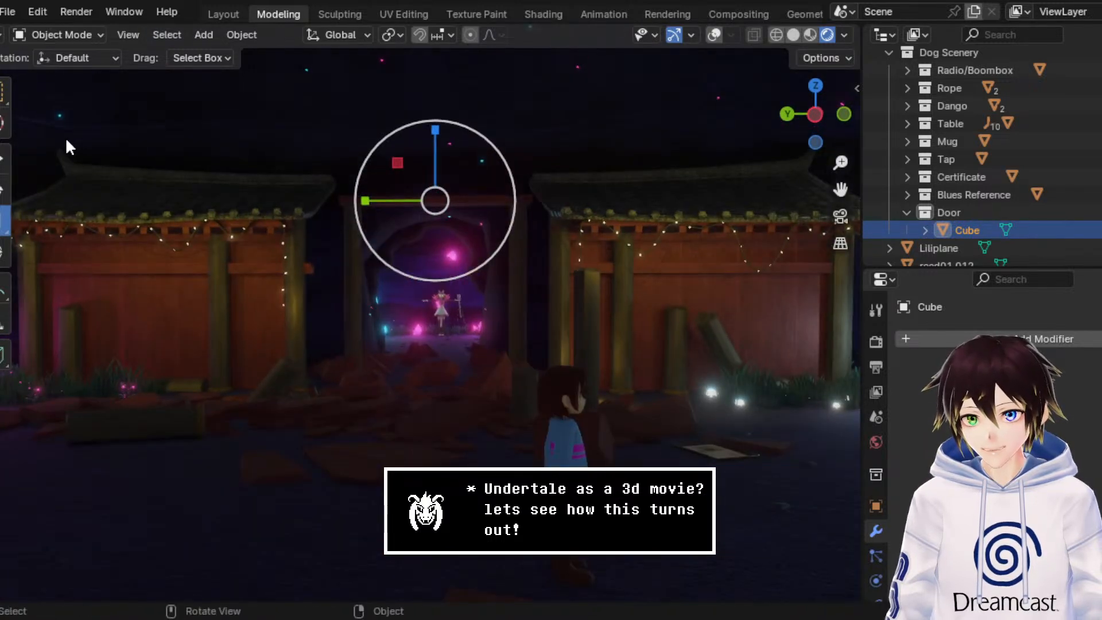
click(6, 94)
scroll(427, 309, down, 4)
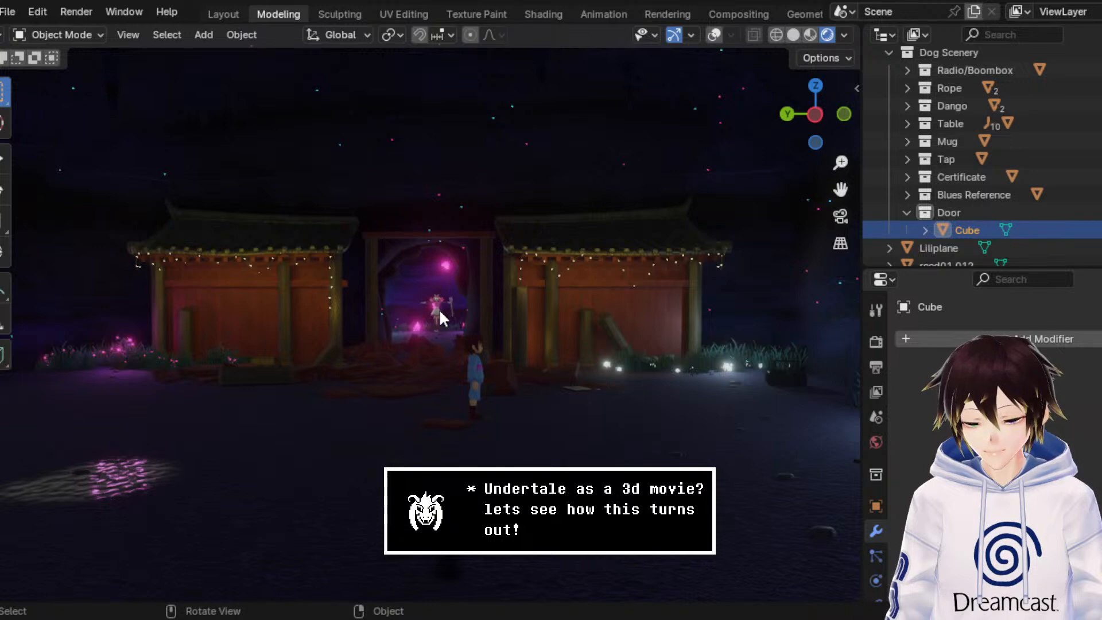
mouse_move(386, 302)
middle_down()
mouse_move(431, 307)
mouse_move(397, 301)
middle_up()
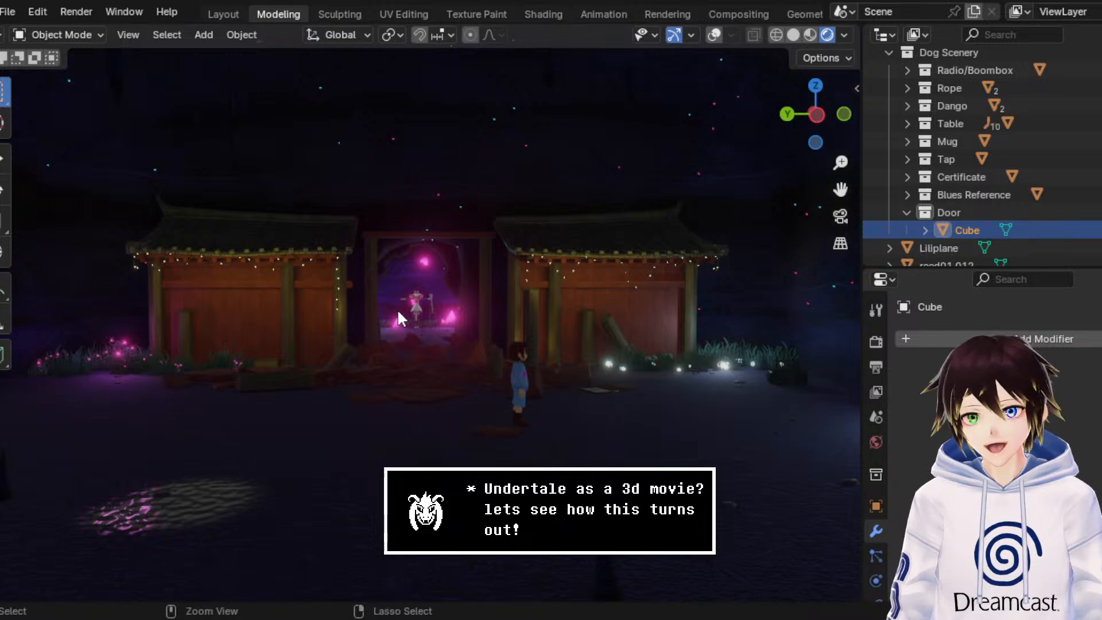
key(ctrl+s)
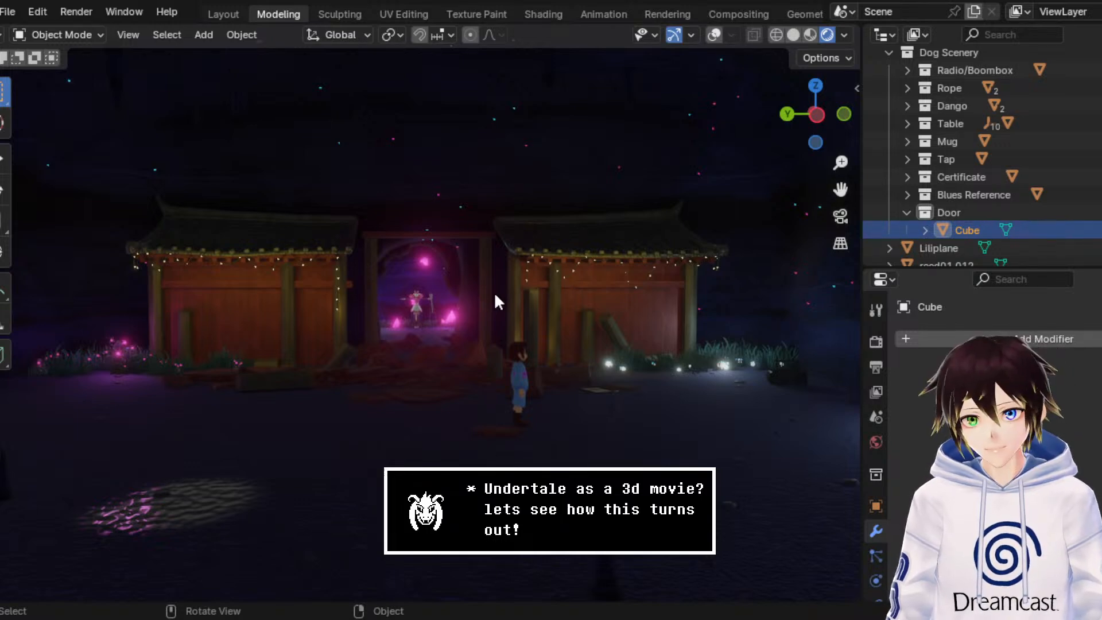
Step: Look over the shrine and the surrounding cave as far as the wall closing the cave's far end
scroll(496, 295, down, 3)
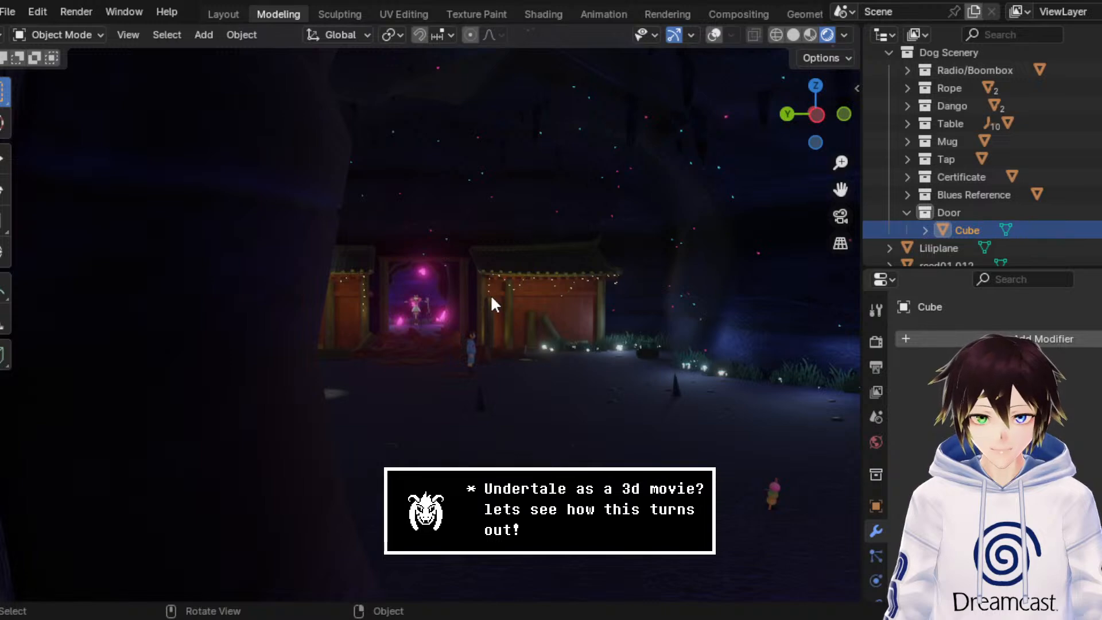
middle_drag(490, 294, 665, 264)
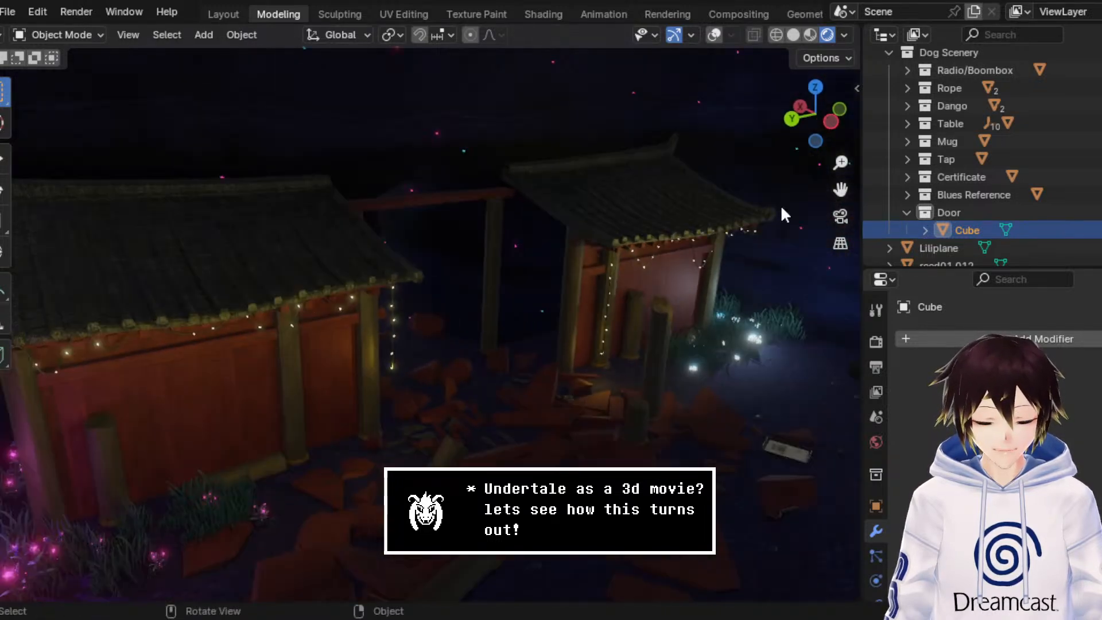
middle_drag(830, 198, 571, 300)
drag(840, 190, 356, 310)
middle_drag(631, 250, 808, 187)
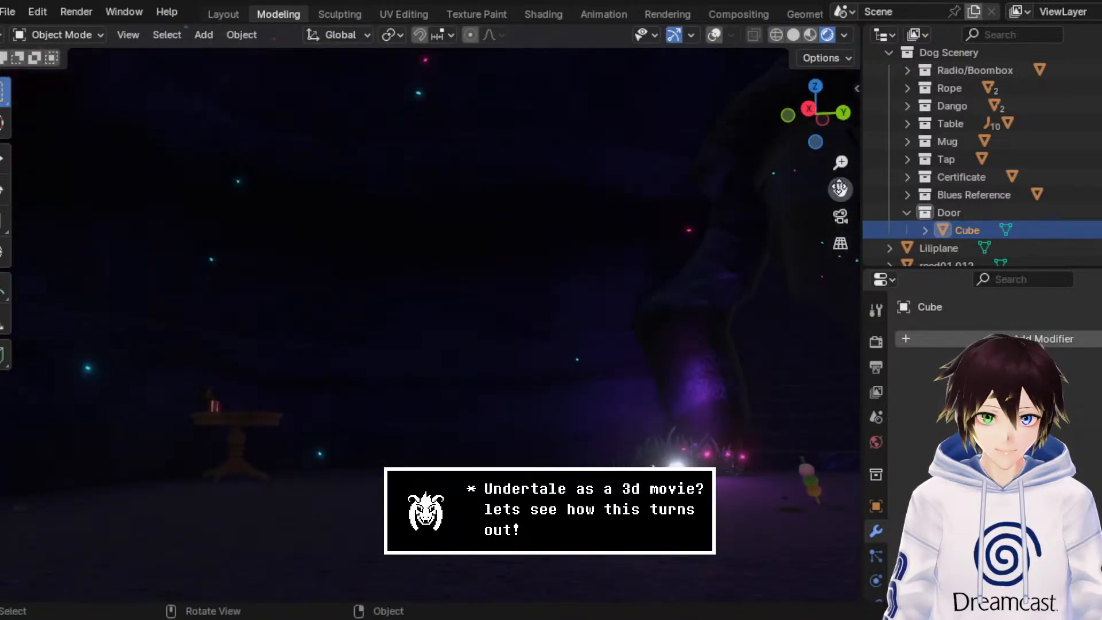
drag(840, 189, 204, 270)
scroll(567, 223, up, 6)
middle_drag(379, 163, 619, 189)
scroll(636, 317, down, 4)
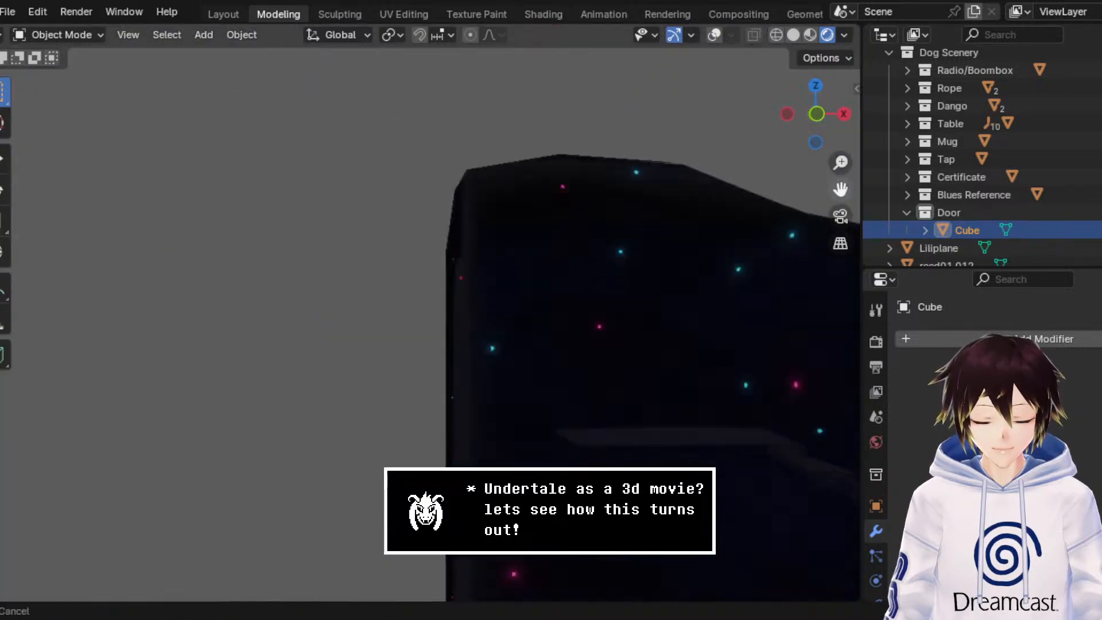
middle_drag(637, 323, 746, 241)
Step: Show the overlays, select the cave's main geometry, and enter Edit Mode
click(714, 36)
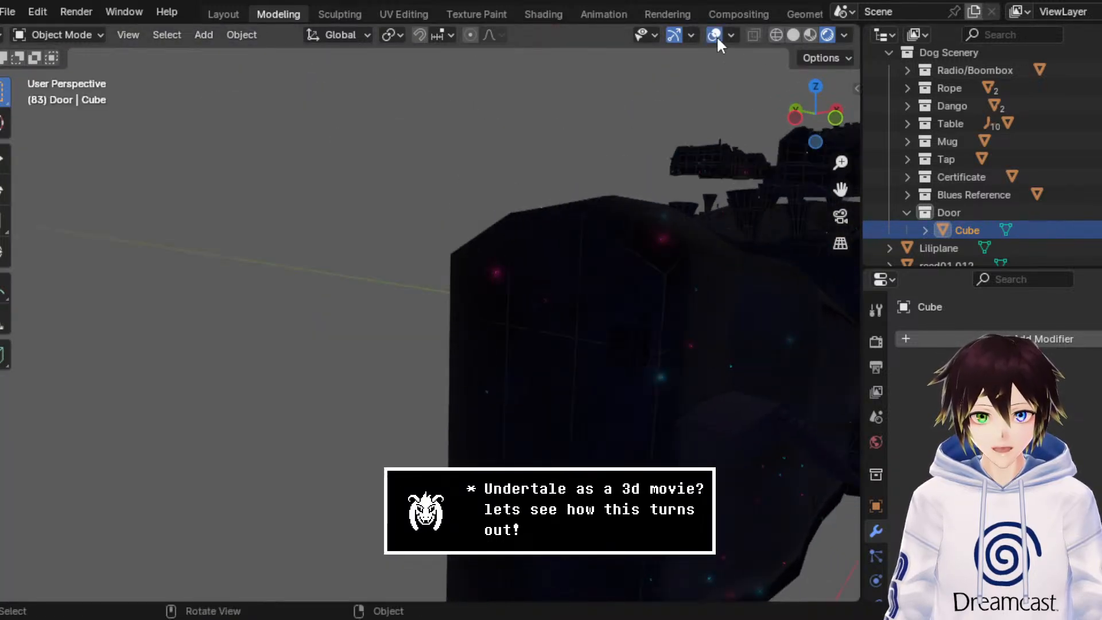
click(582, 365)
click(86, 34)
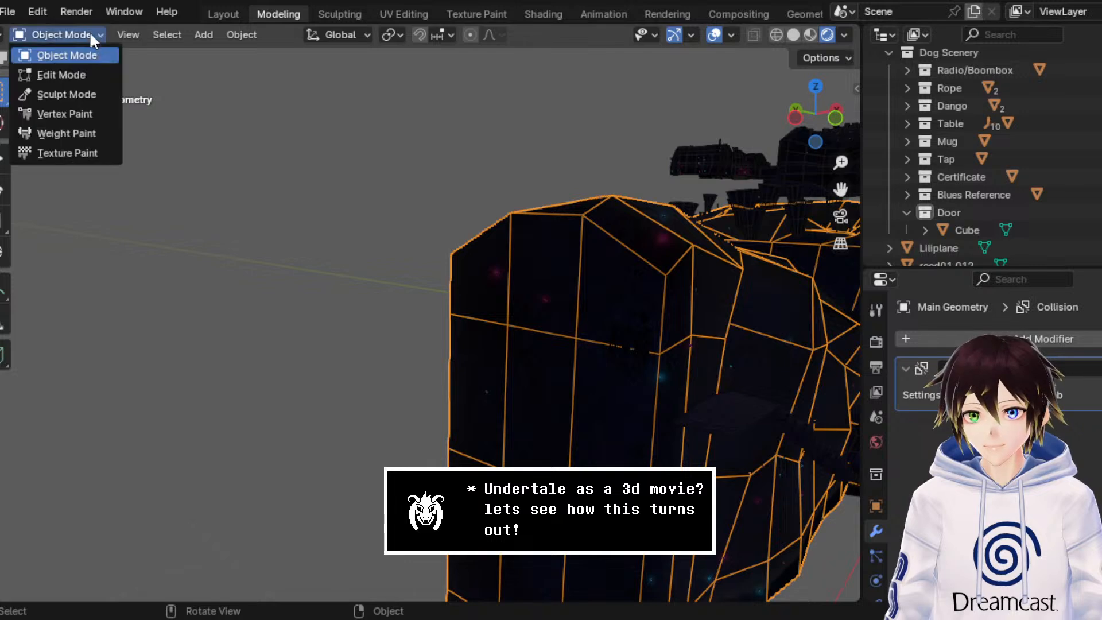
click(52, 71)
Step: Select all three columns of faces on the cave's flat end wall, from the upper faces down to the floor
middle_drag(145, 98, 469, 287)
click(469, 287)
scroll(469, 322, down, 2)
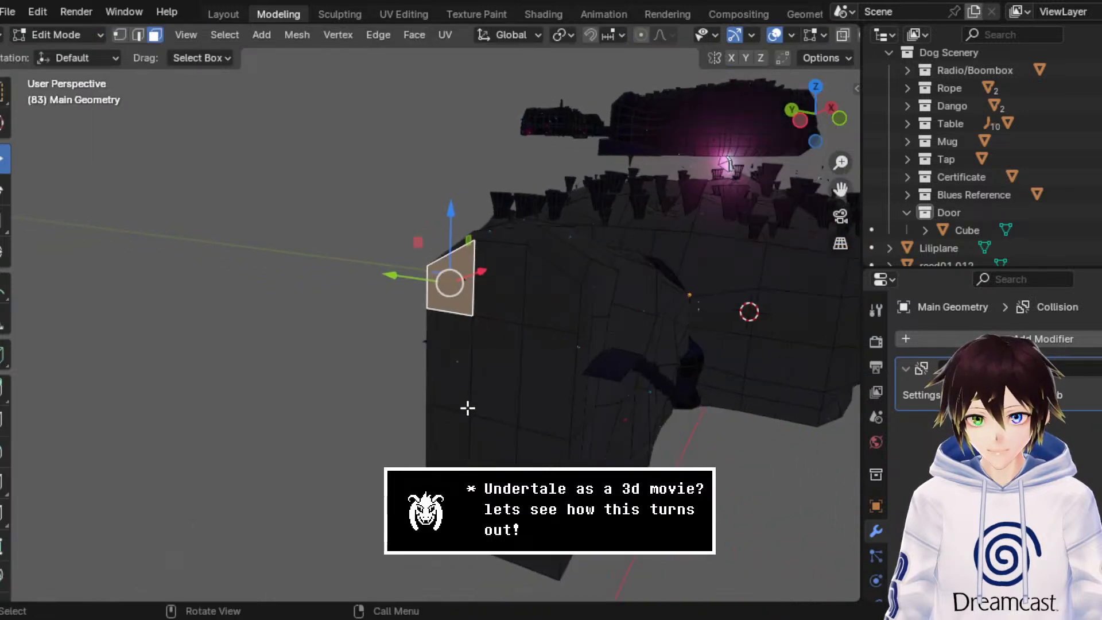
ctrl+click(450, 522)
ctrl+click(487, 535)
ctrl+click(495, 268)
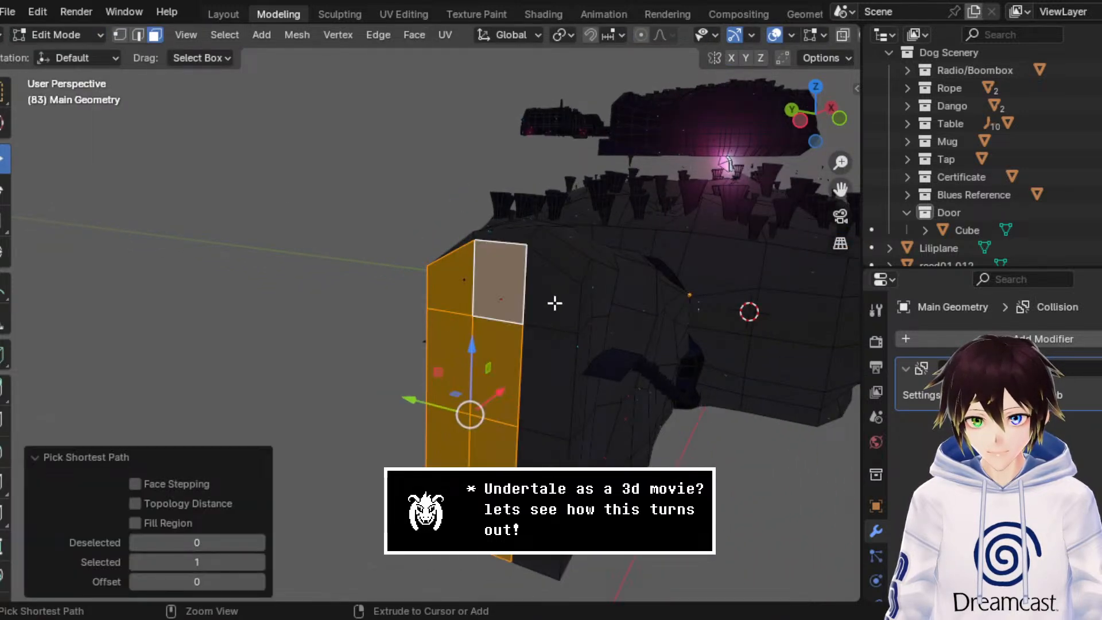
ctrl+click(553, 302)
ctrl+click(538, 560)
middle_drag(564, 332, 413, 281)
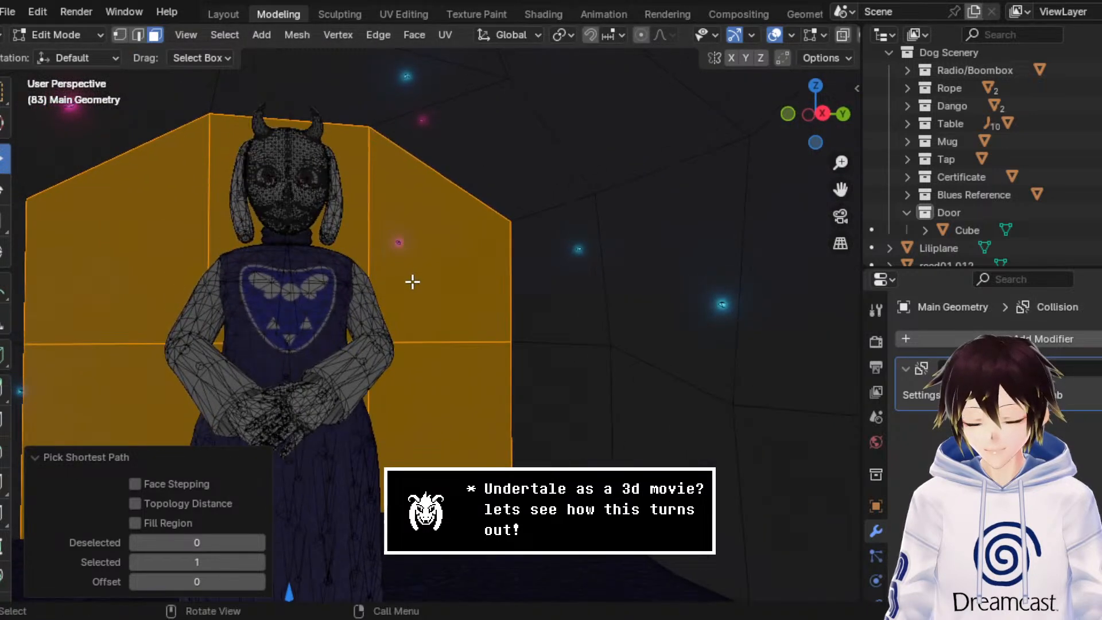
Step: Unwrap the selected end wall faces from the right orthographic view and inspect the wall texture with overlays hidden
click(773, 35)
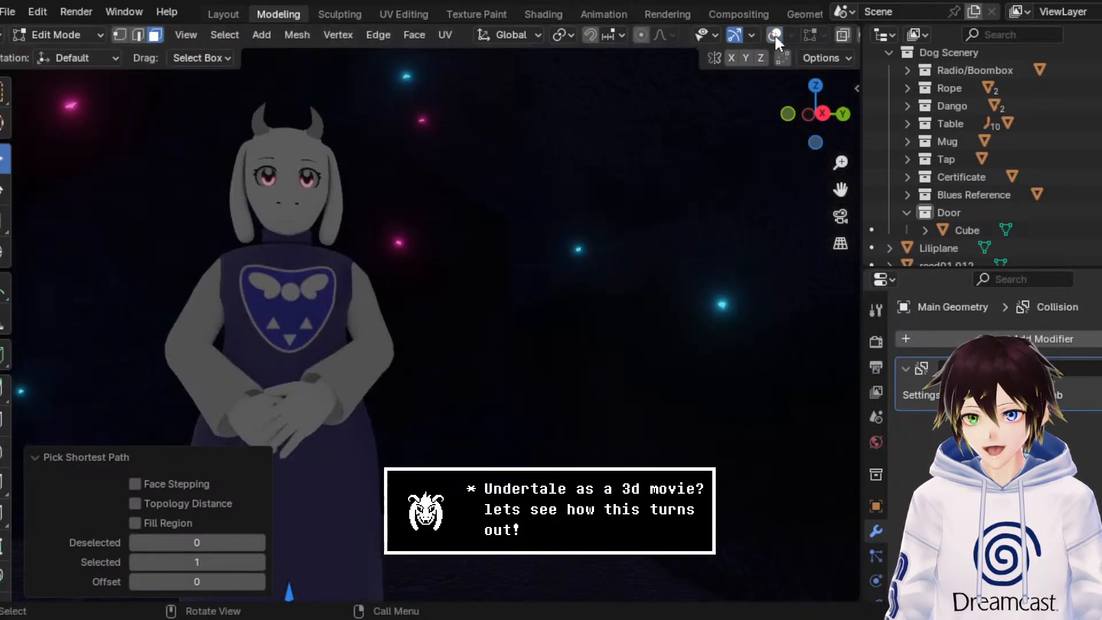
click(774, 34)
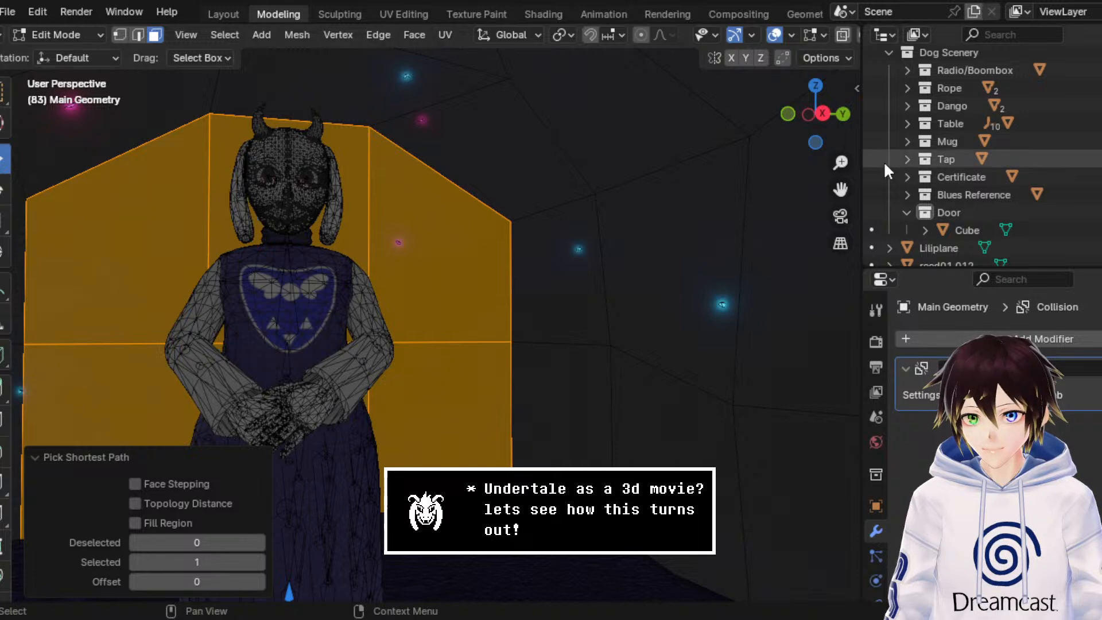
click(822, 113)
click(447, 36)
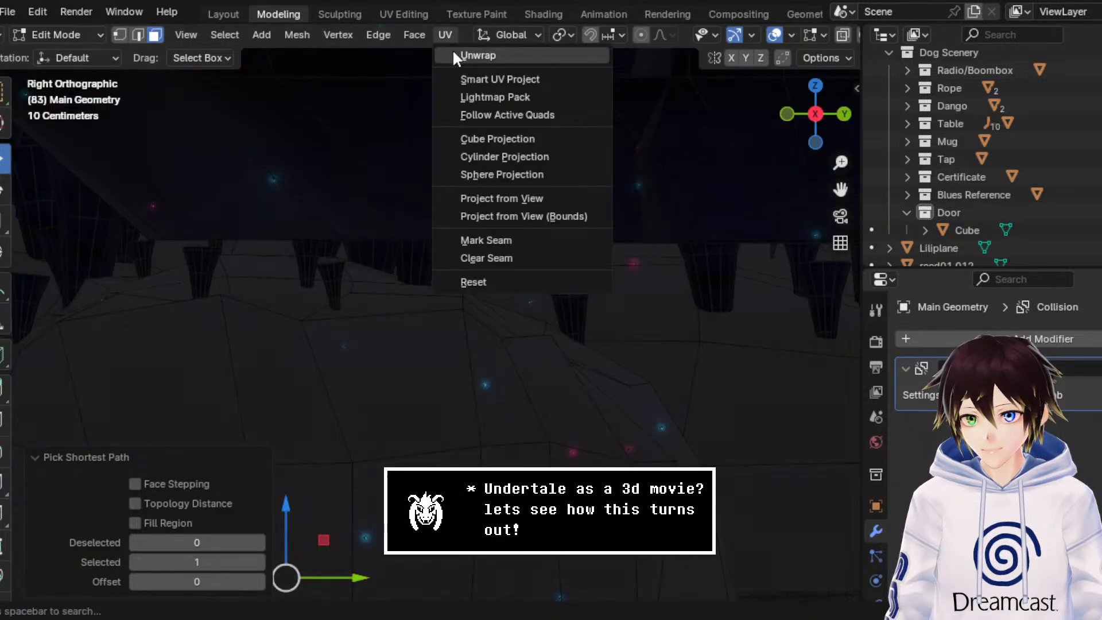
click(478, 55)
middle_drag(450, 218, 437, 195)
click(775, 37)
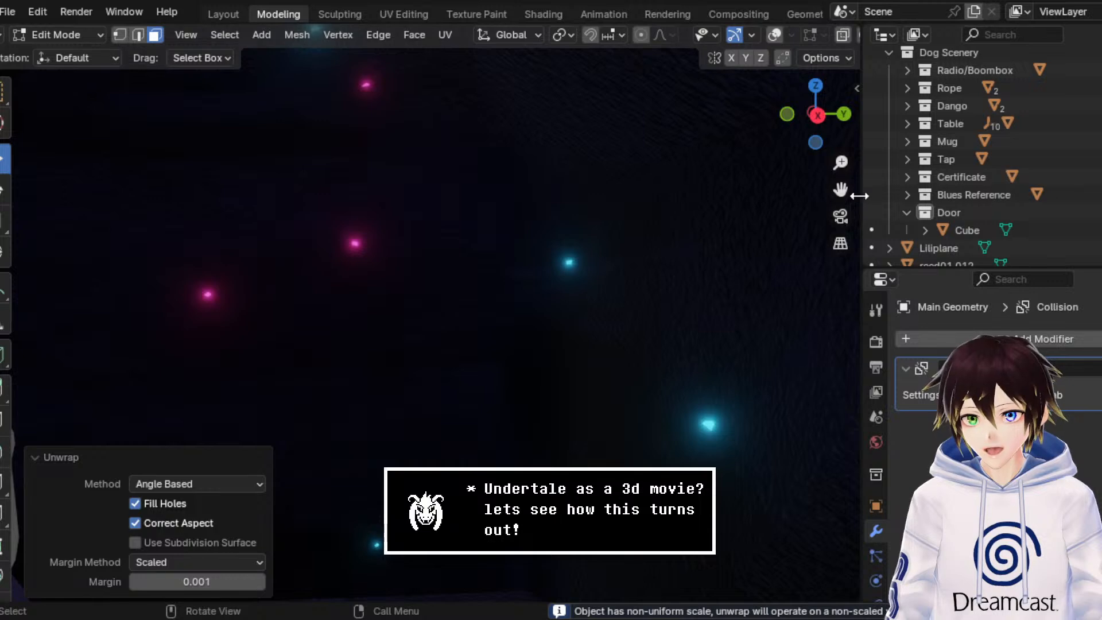
drag(840, 190, 580, 220)
scroll(580, 220, down, 5)
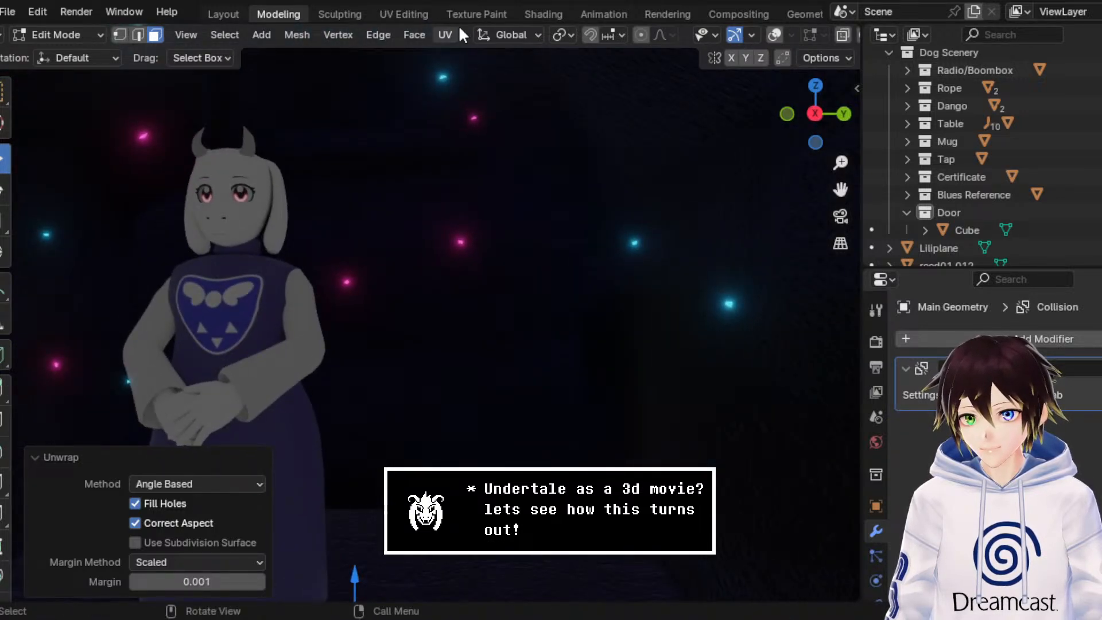
Step: Open the UV Editing workspace and frame the cave's end wall beside its UV layout
click(402, 13)
drag(394, 455, 14, 34)
scroll(708, 239, down, 10)
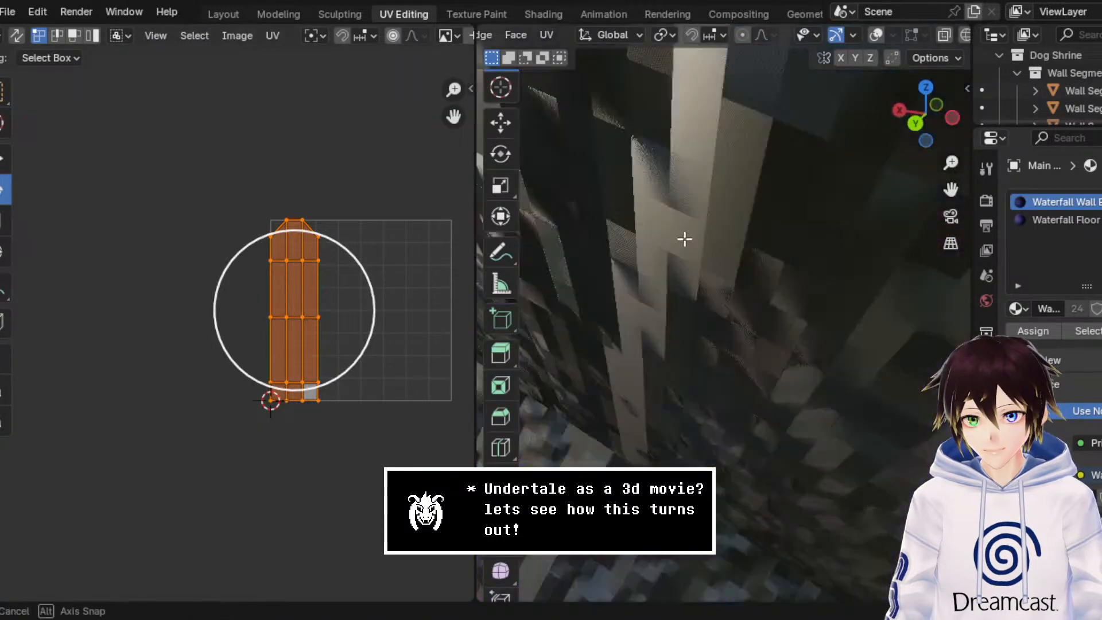
scroll(707, 239, down, 3)
middle_drag(782, 288, 648, 257)
scroll(652, 255, down, 4)
scroll(654, 256, up, 1)
scroll(713, 271, up, 8)
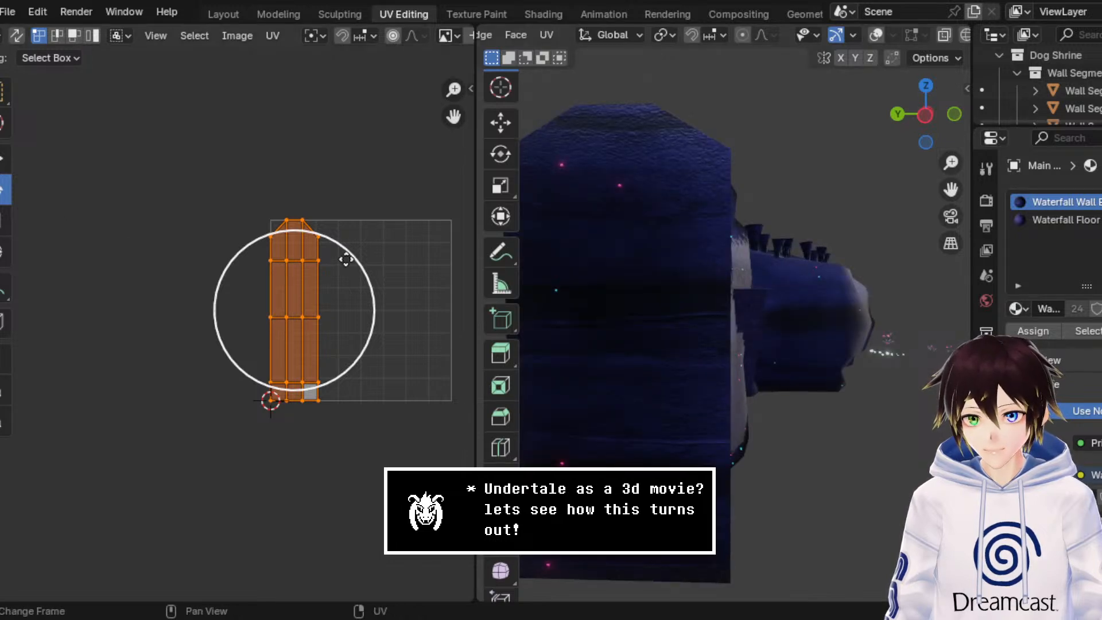
Step: Rotate the end wall's UV island by exactly 90° and activate the Move tool for it
drag(345, 252, 369, 386)
click(191, 503)
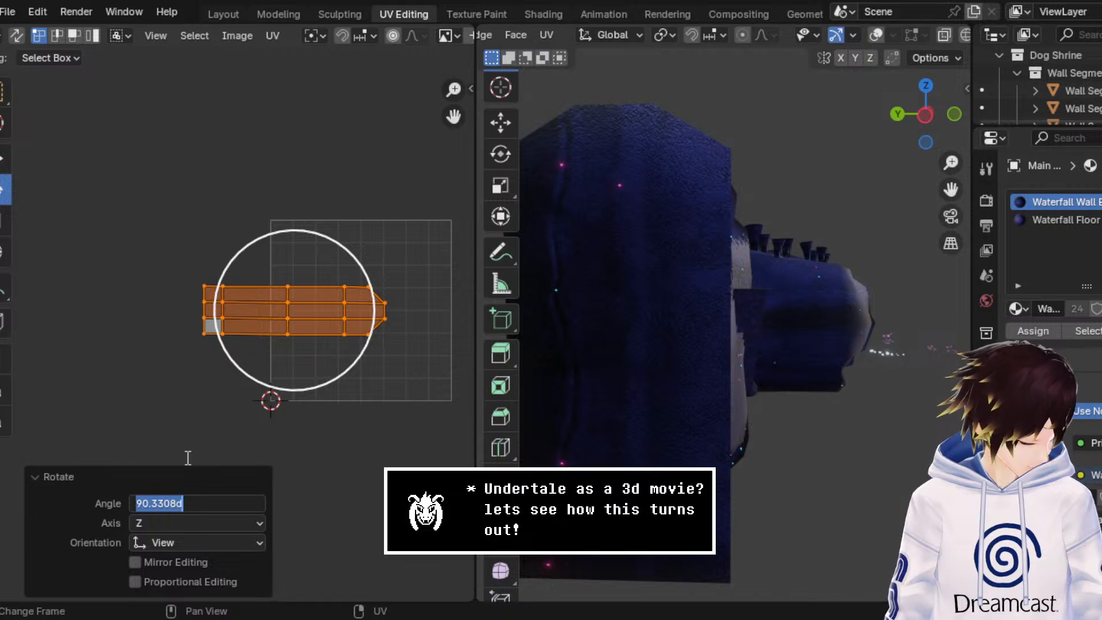
text(90)
key(Return)
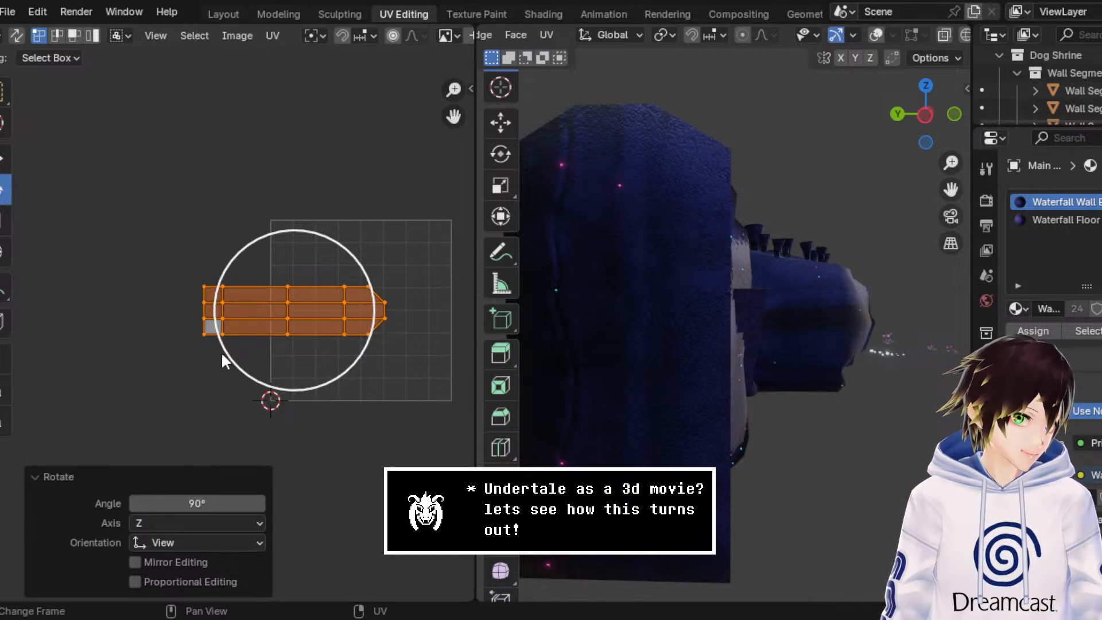
click(2, 159)
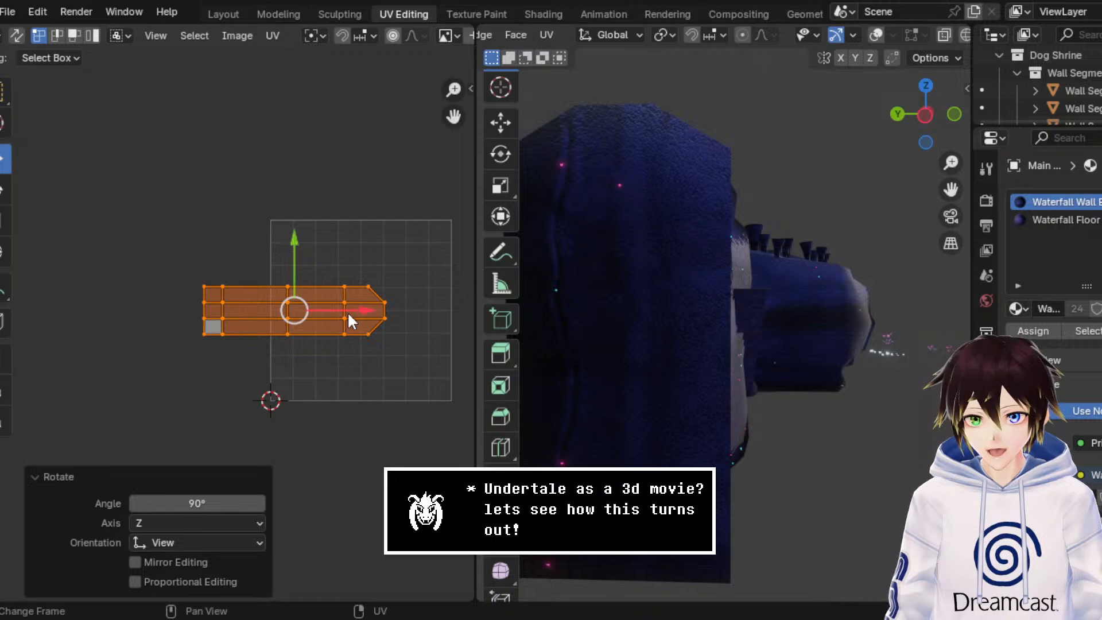
Step: Move the end wall's UV island about 0.28 m along Y and check the texture on the wall
mouse_move(355, 310)
mouse_down()
mouse_move(380, 304)
mouse_move(365, 305)
mouse_up()
key(ctrl+z)
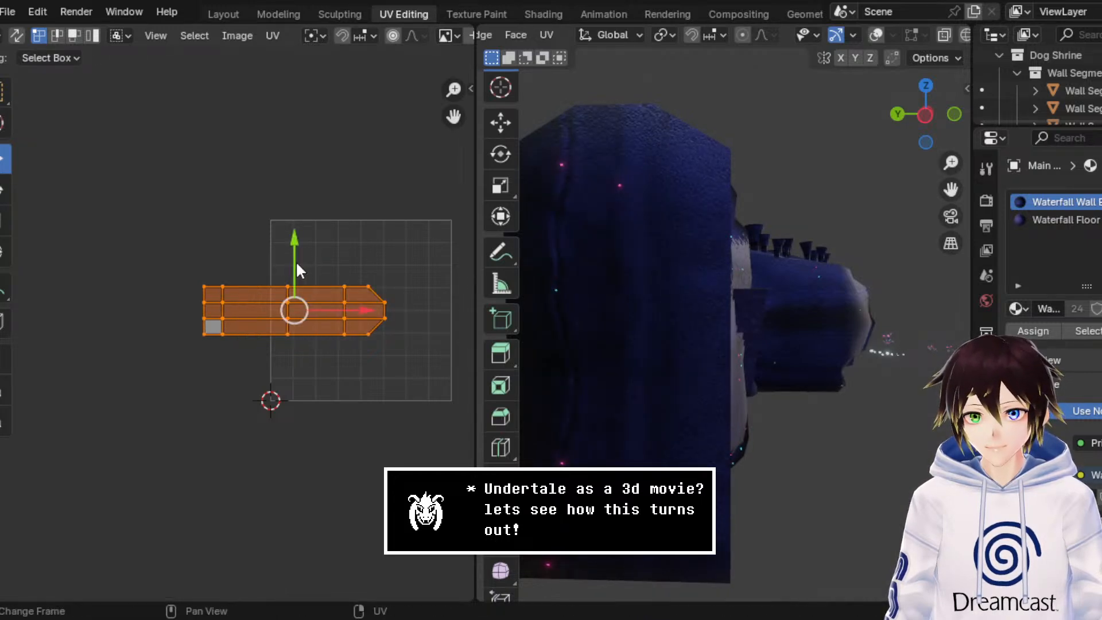
drag(297, 267, 302, 206)
middle_drag(574, 235, 699, 245)
Step: Return to the Modeling workspace in Object Mode, view the figure inside the cave, and save the file
click(268, 15)
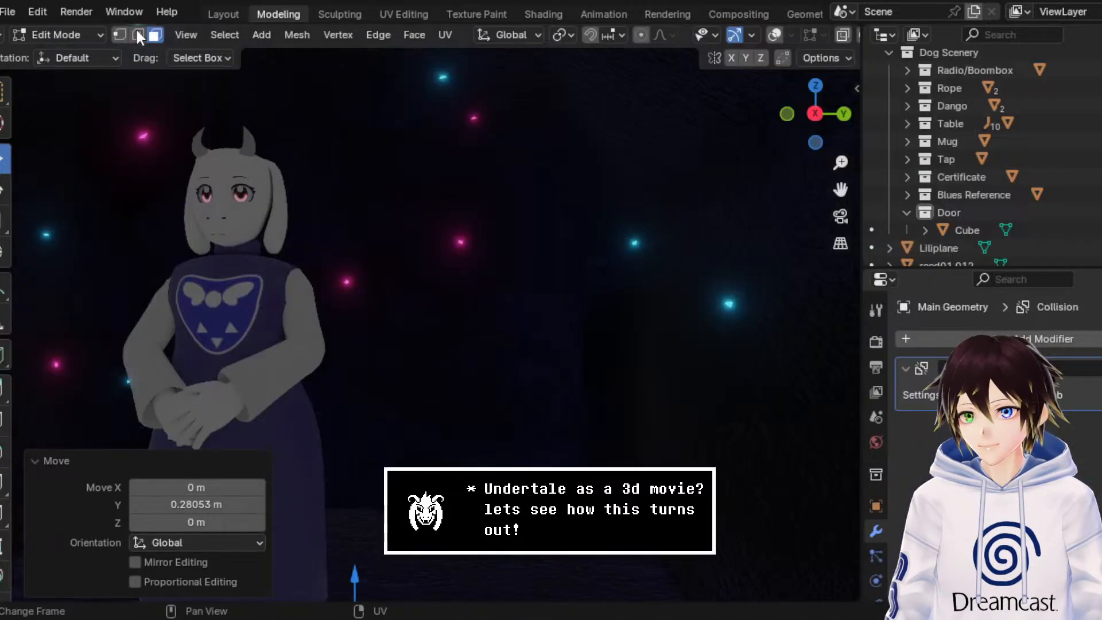
click(57, 34)
click(57, 54)
scroll(423, 219, down, 2)
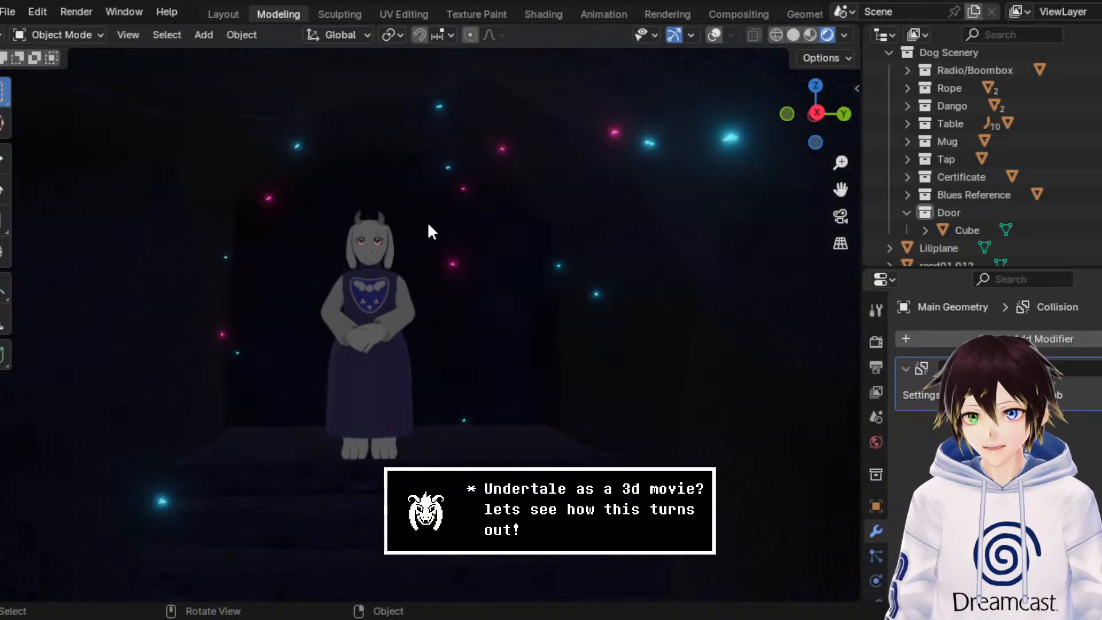
middle_drag(428, 226, 447, 242)
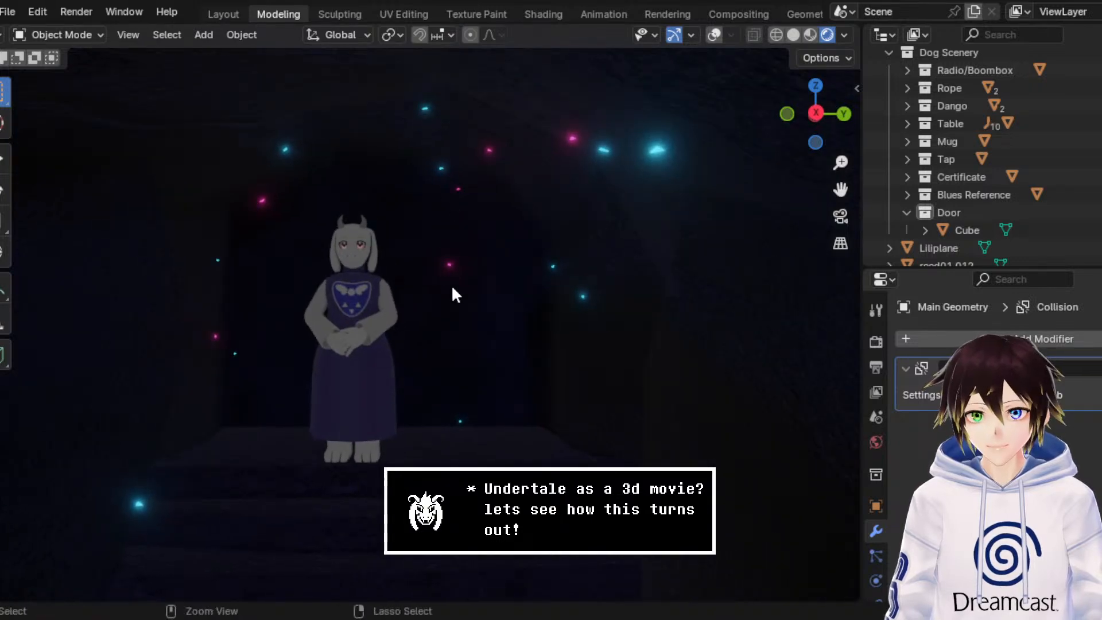
key(ctrl+s)
scroll(409, 235, up, 5)
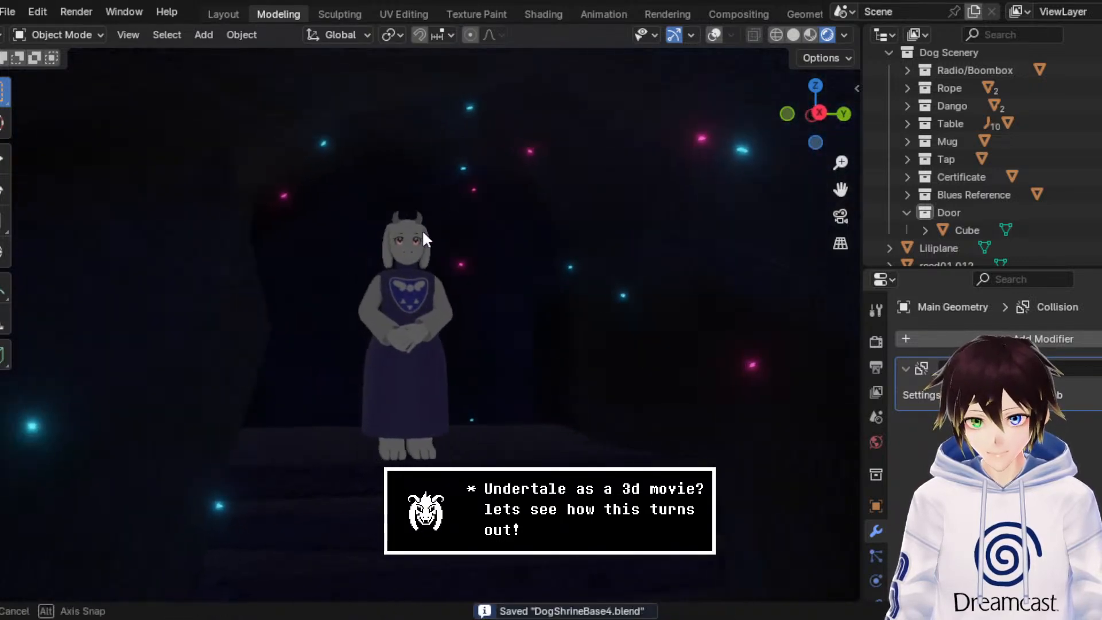
Step: Frame the chain of old caves outside the shrine, with overlays shown and wireframe shading
middle_drag(358, 246, 707, 277)
drag(843, 198, 563, 304)
scroll(564, 309, down, 6)
middle_drag(628, 298, 751, 248)
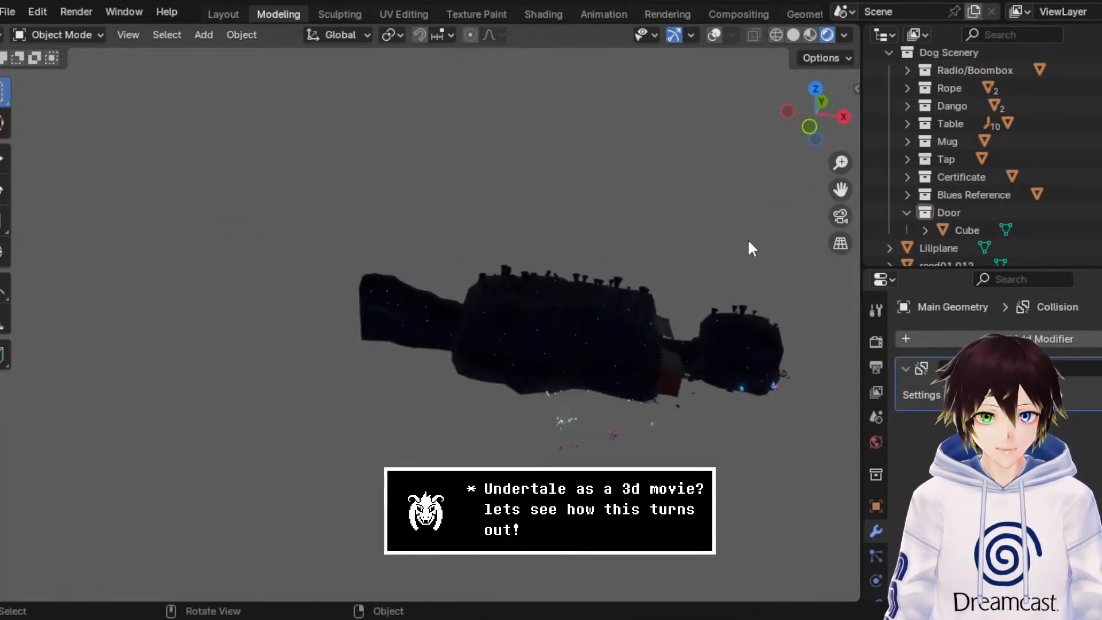
drag(840, 191, 683, 233)
middle_drag(682, 232, 734, 181)
click(714, 36)
scroll(625, 227, up, 3)
mouse_move(622, 230)
middle_down()
mouse_move(692, 222)
mouse_move(710, 179)
mouse_move(807, 217)
middle_up()
click(775, 35)
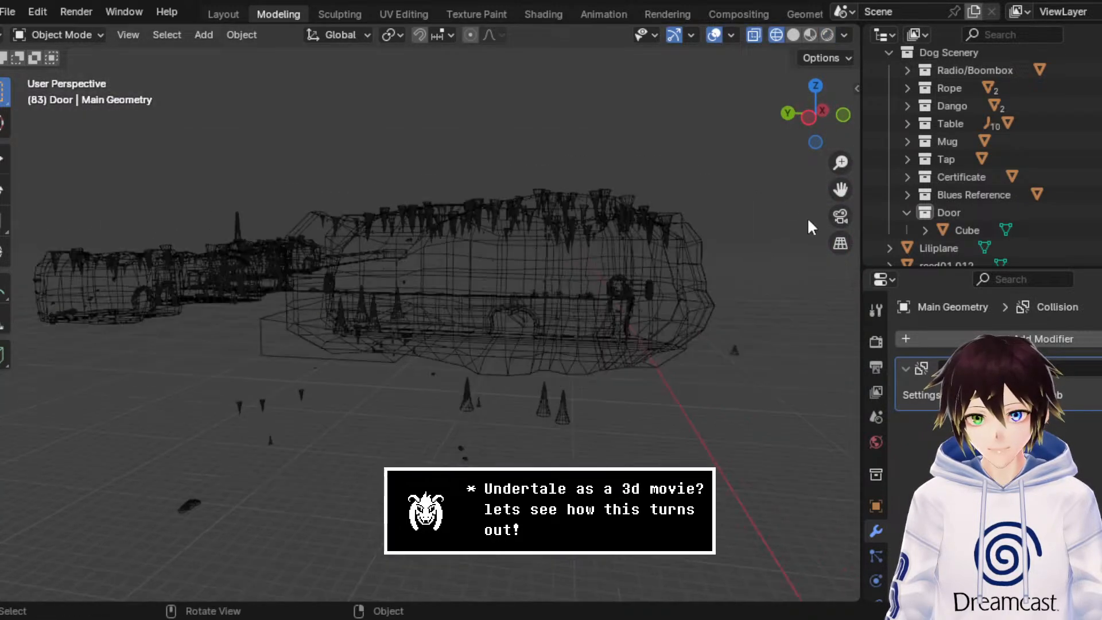
Step: Delete the old cave shells with their stalactites and the leftover box outline beneath them
drag(769, 239, 158, 103)
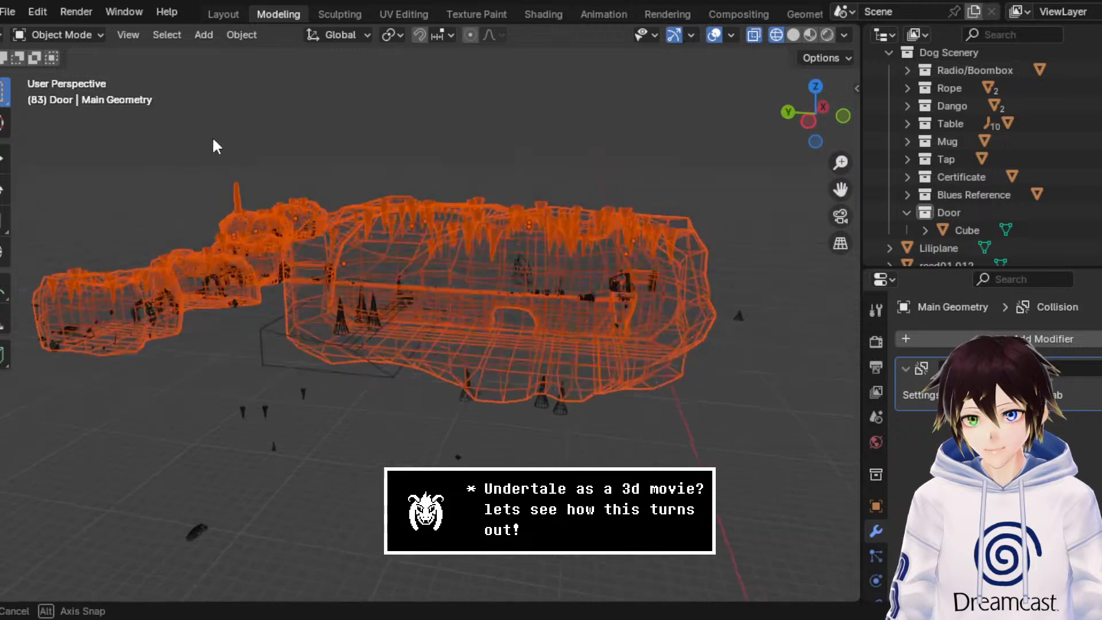
key(Delete)
click(369, 369)
key(Delete)
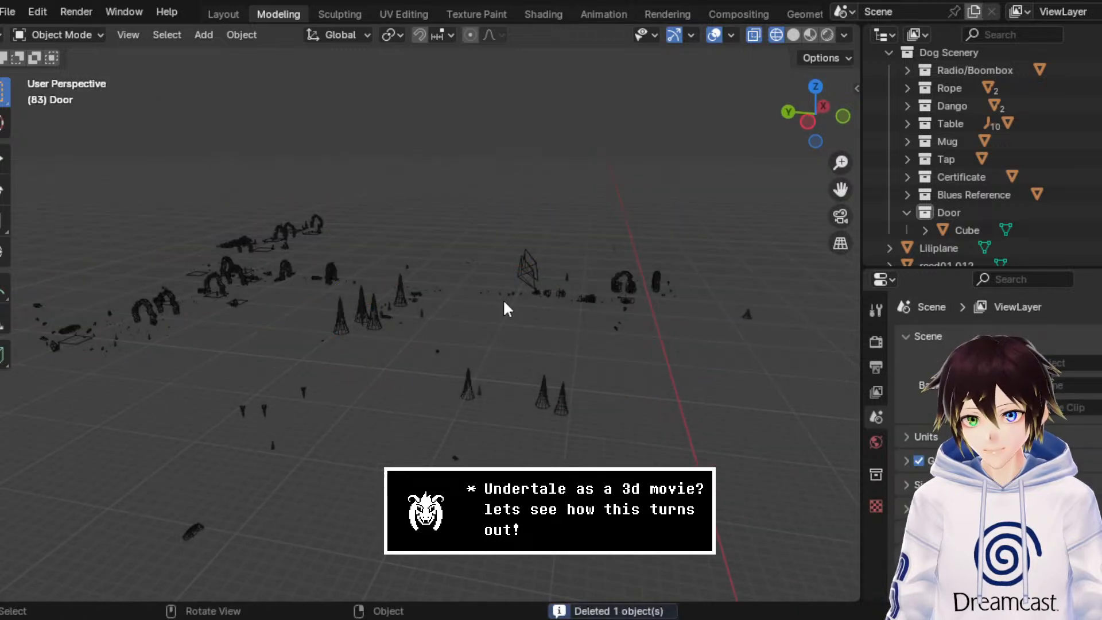
Step: Delete the cluster of rock arches and props at the far end of the old caves, including the leftover plane beside them
middle_drag(503, 307, 643, 159)
drag(681, 173, 392, 58)
middle_drag(417, 172, 602, 215)
key(KP_Decimal)
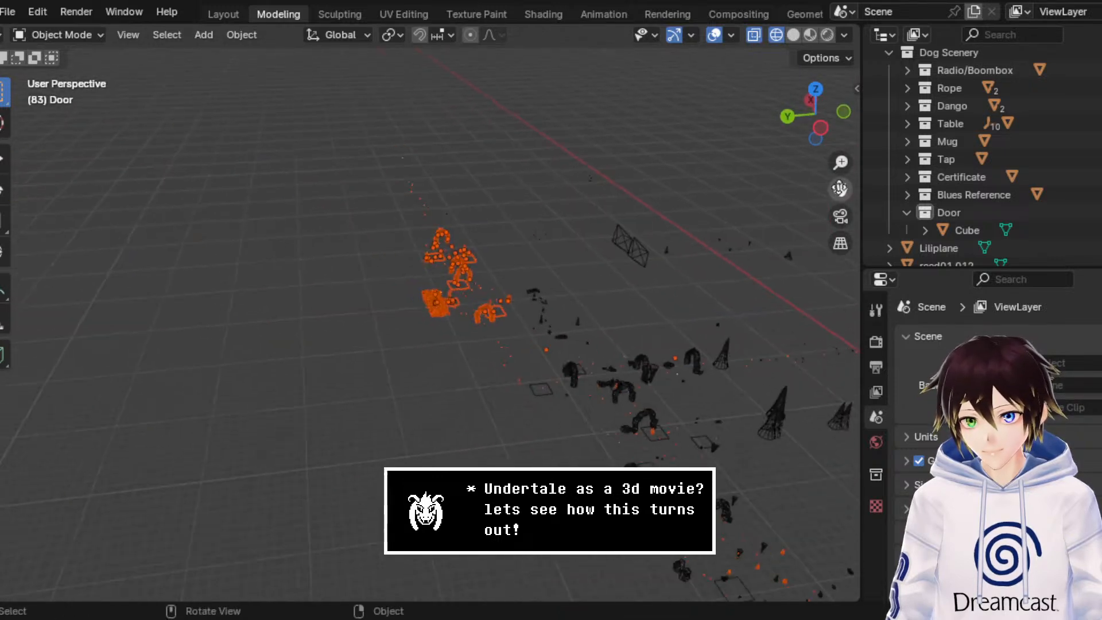
click(461, 334)
middle_drag(474, 362, 445, 318)
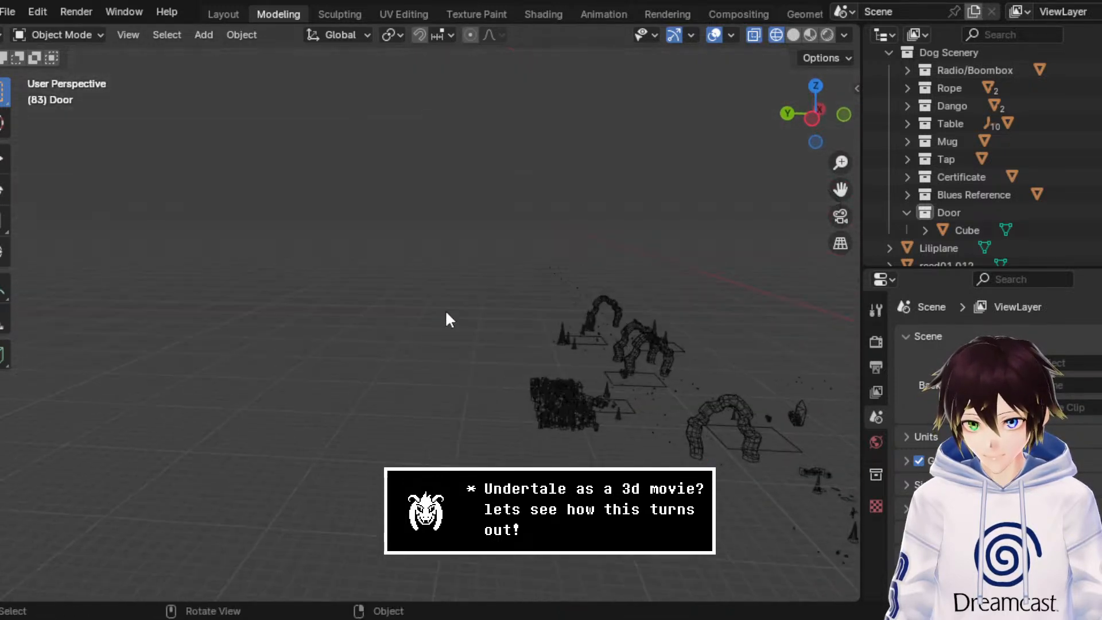
drag(471, 245, 705, 464)
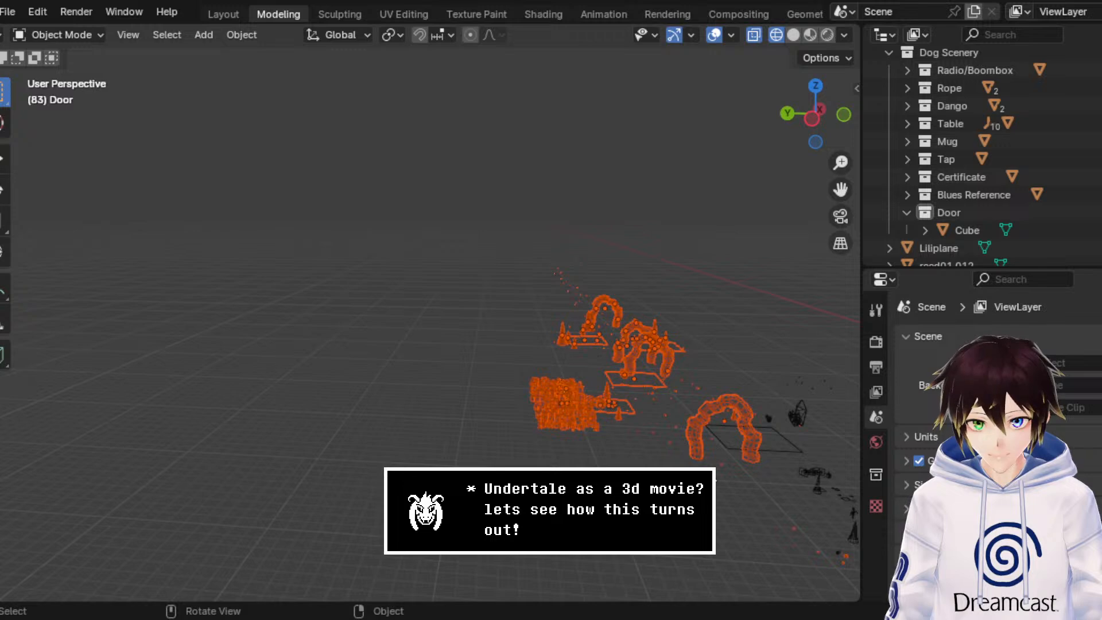
key(Delete)
click(721, 429)
key(Delete)
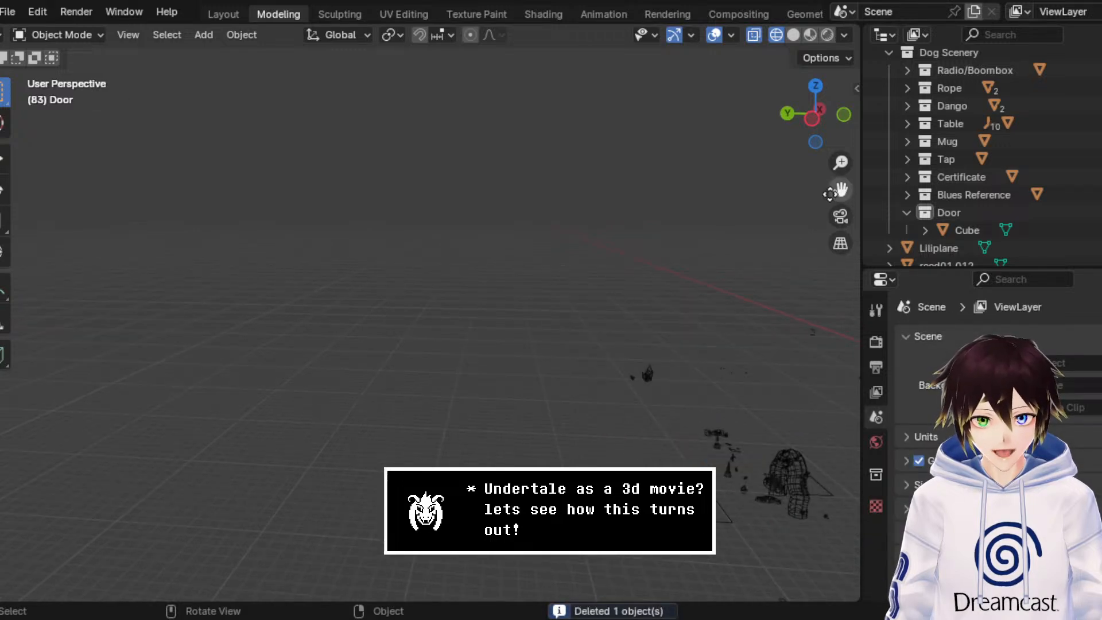
Step: Select the remaining row of rock arches and nearby props from the left orthographic view and delete them
drag(835, 189, 244, 177)
middle_drag(236, 386, 448, 373)
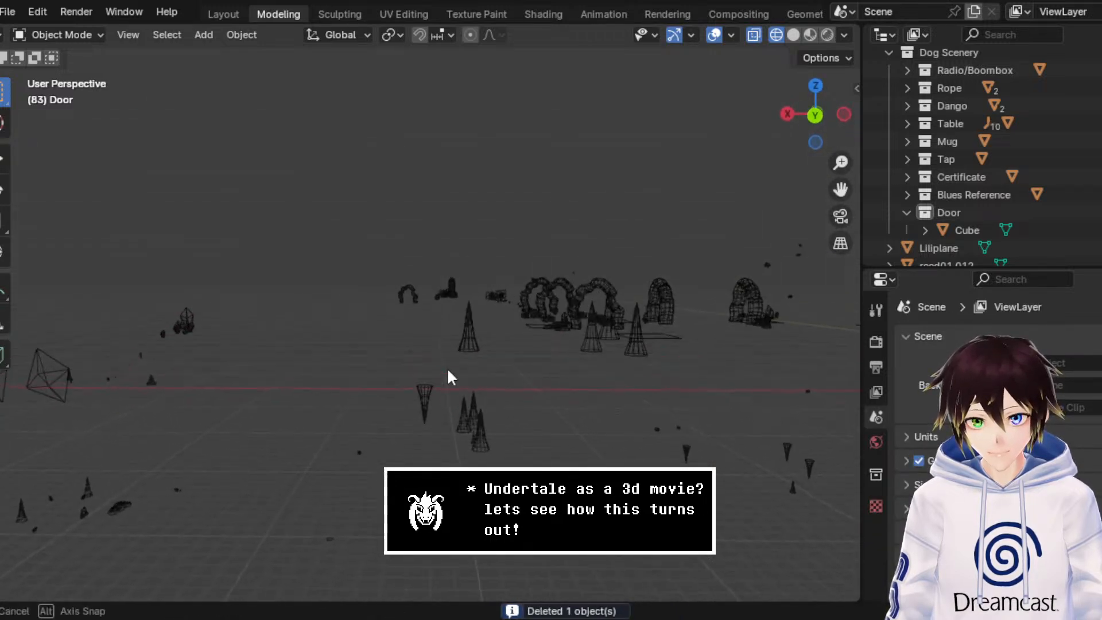
middle_drag(692, 211, 644, 209)
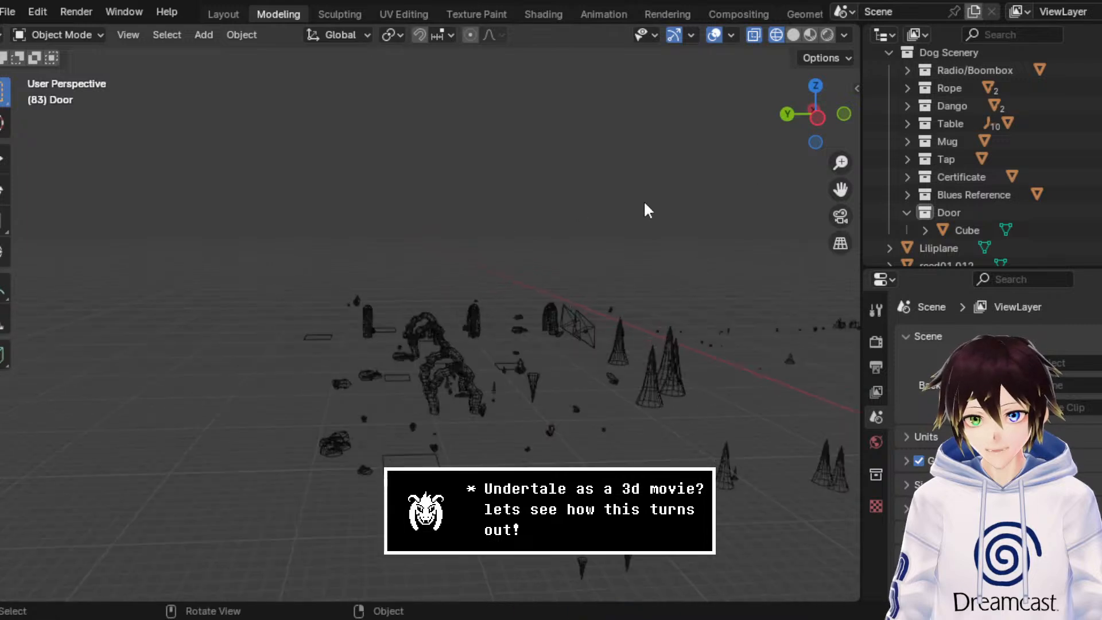
click(819, 129)
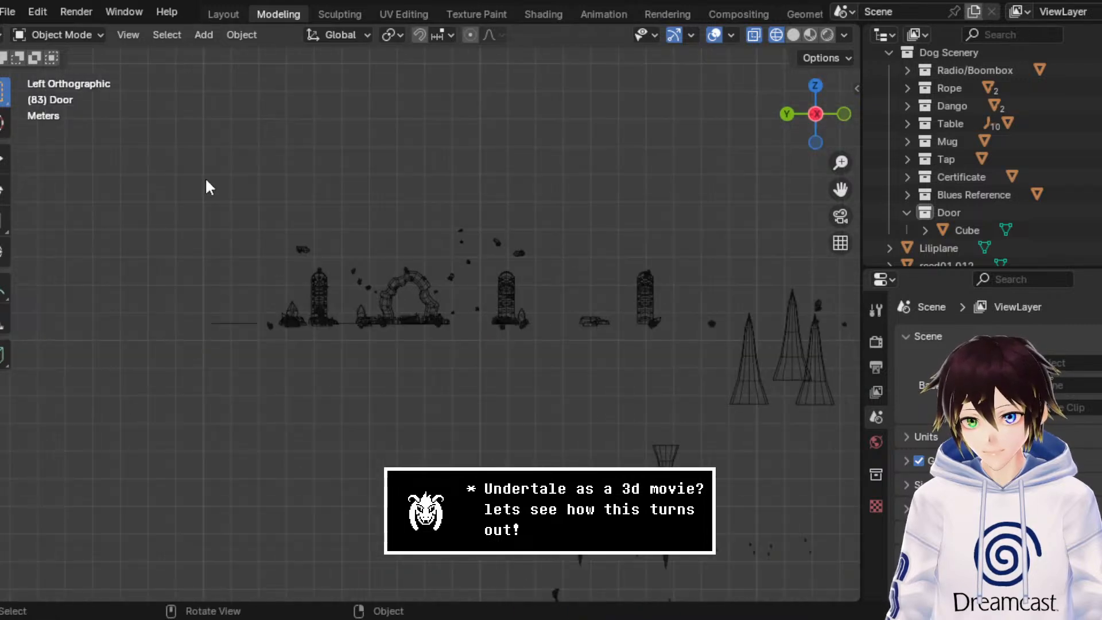
drag(206, 182, 677, 339)
middle_drag(677, 339, 585, 298)
scroll(588, 298, down, 3)
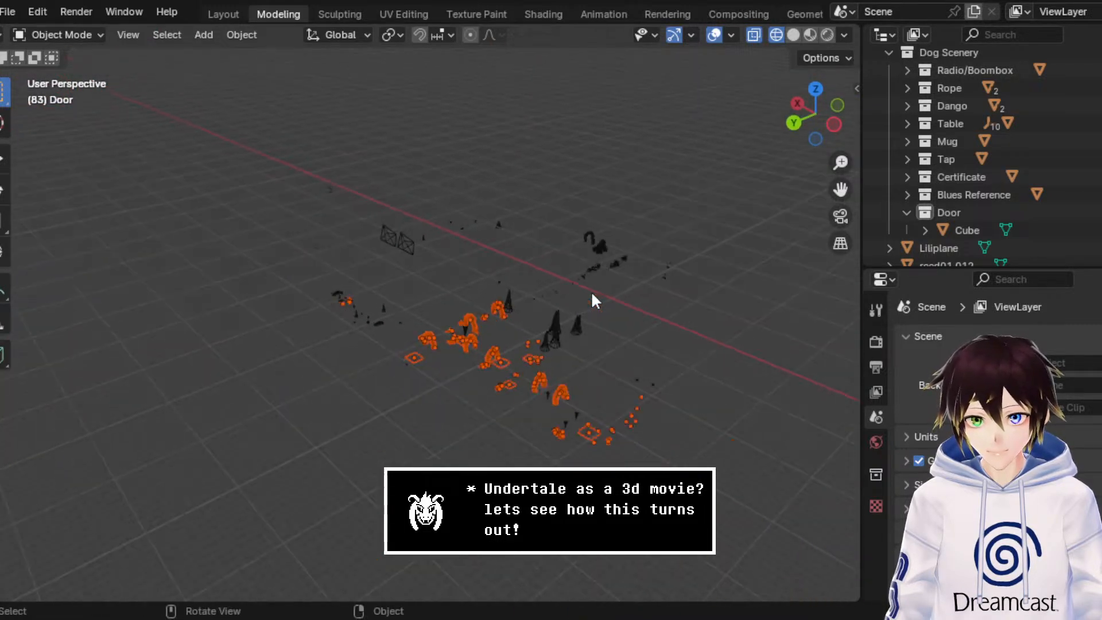
key(Delete)
Step: Frame the shrine cave in rendered shading and hide the overlays
drag(840, 189, 86, 11)
scroll(537, 321, down, 2)
middle_drag(536, 319, 517, 300)
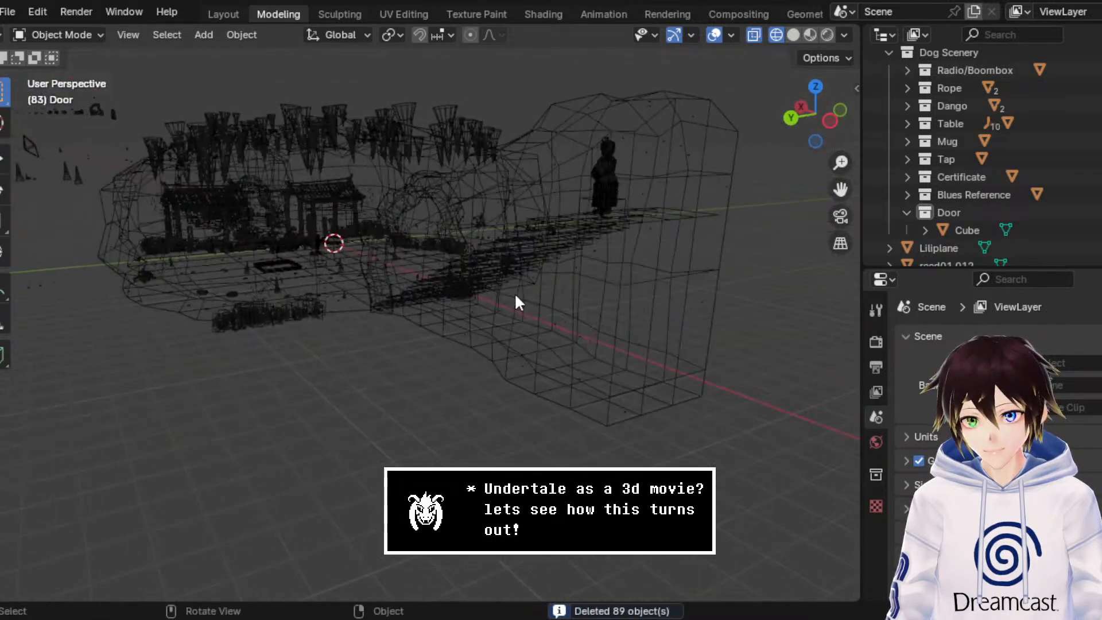
click(825, 35)
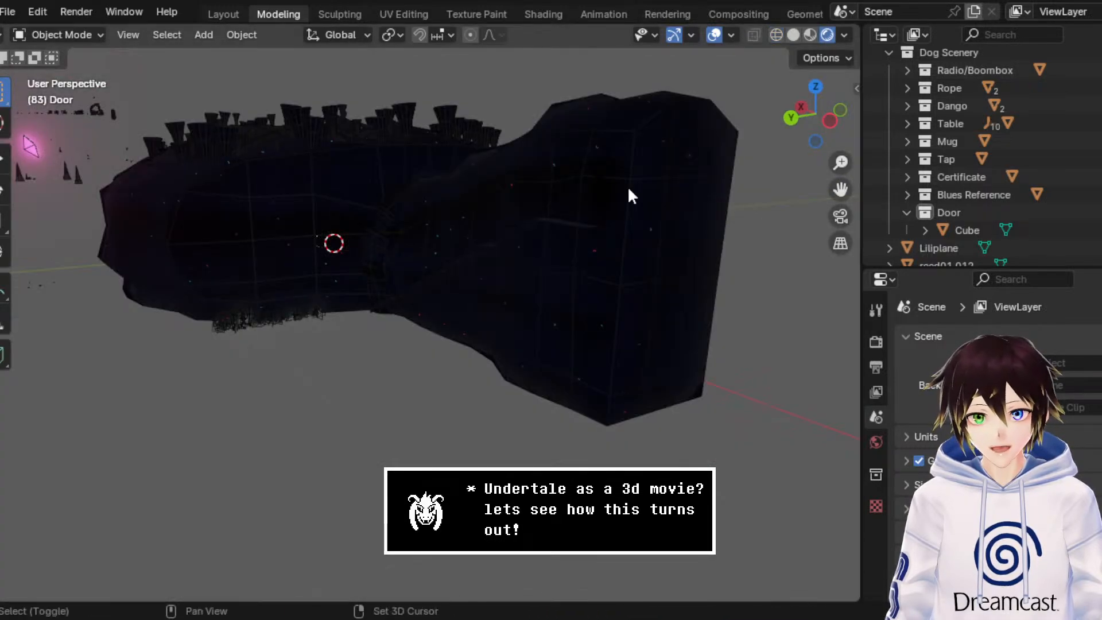
key(shift+grave)
key(w)
key(s)
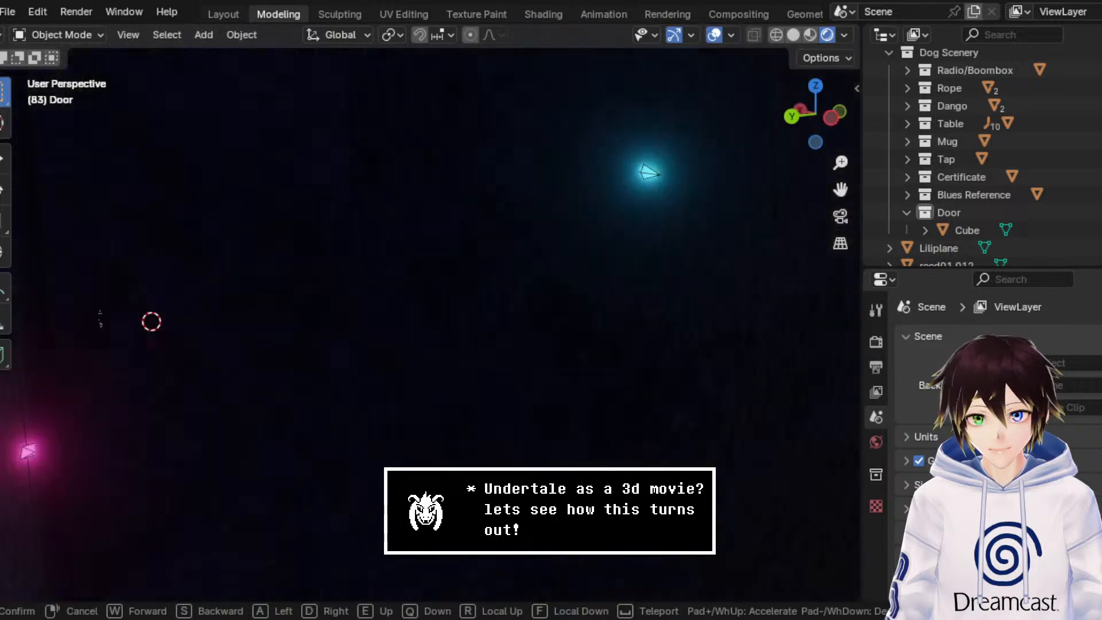
key(Escape)
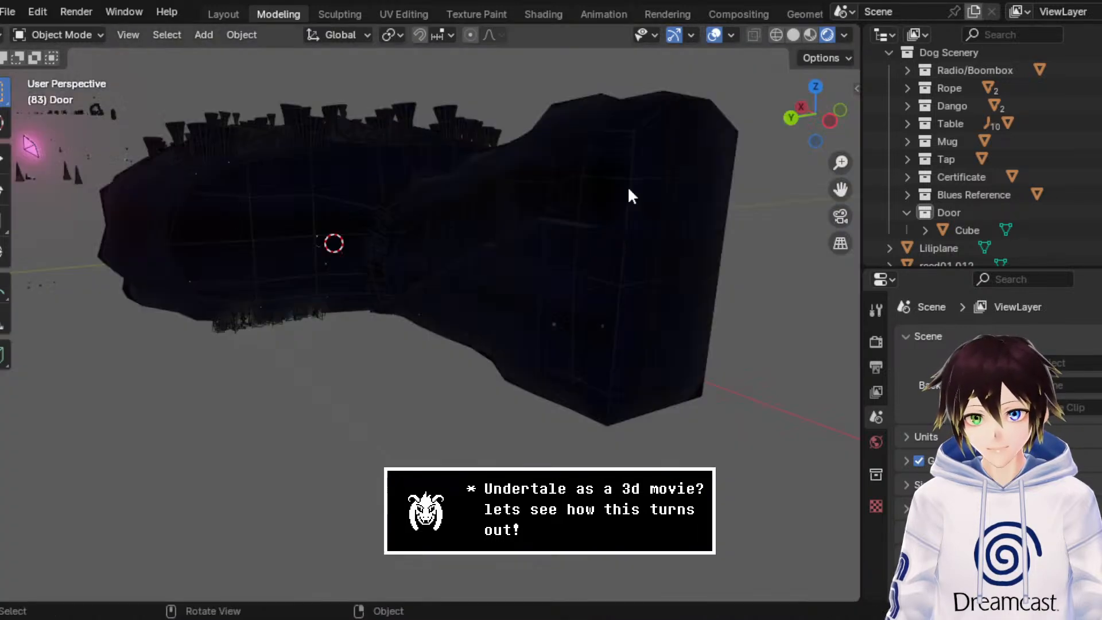
click(713, 36)
Step: Walk through the rendered cave to examine the shrine gate, lit plants, and the crystal chamber behind it
key(shift+grave)
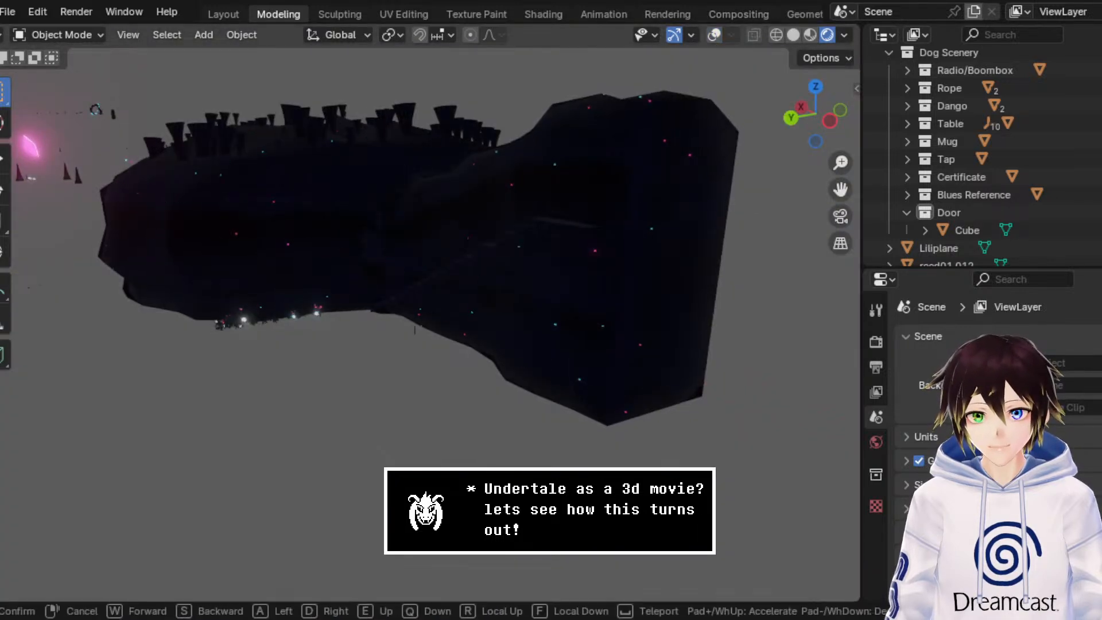
key(w)
key(s)
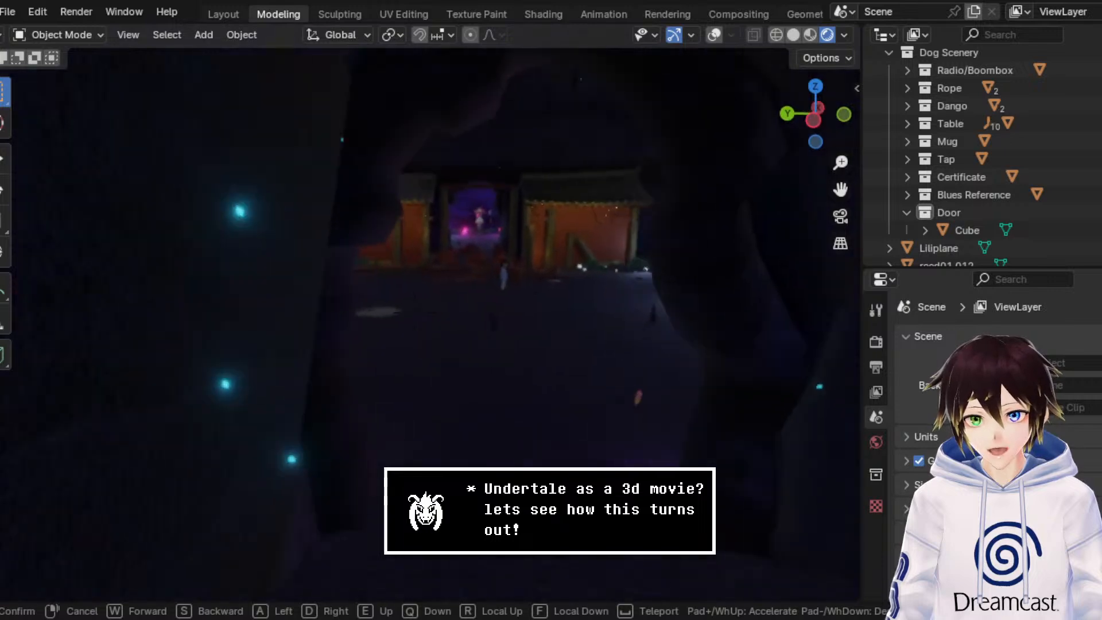
key(w)
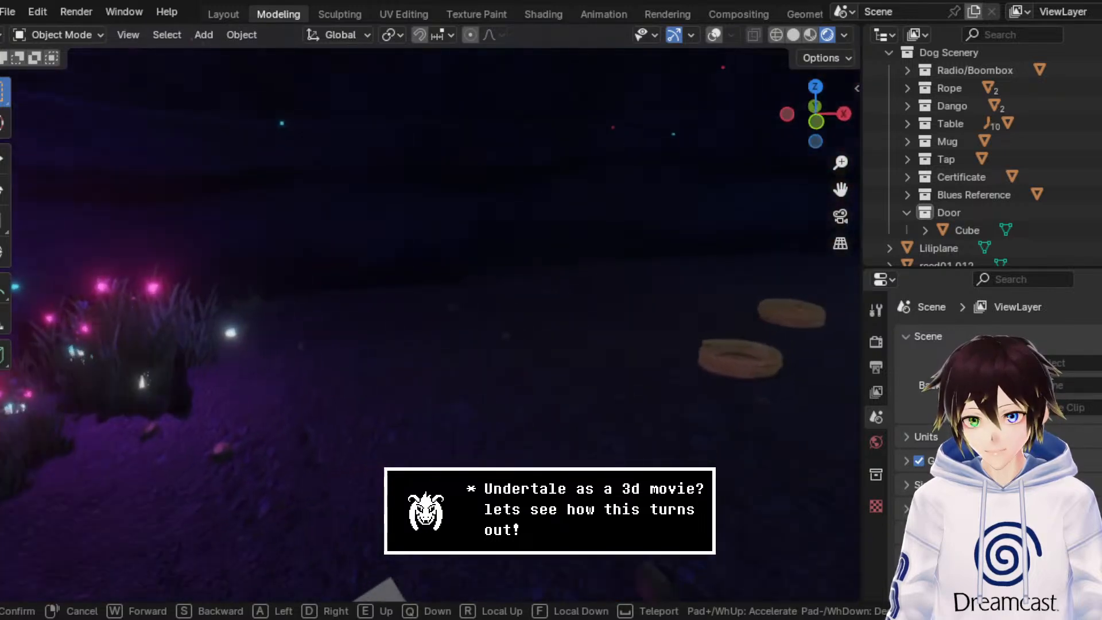
key(w)
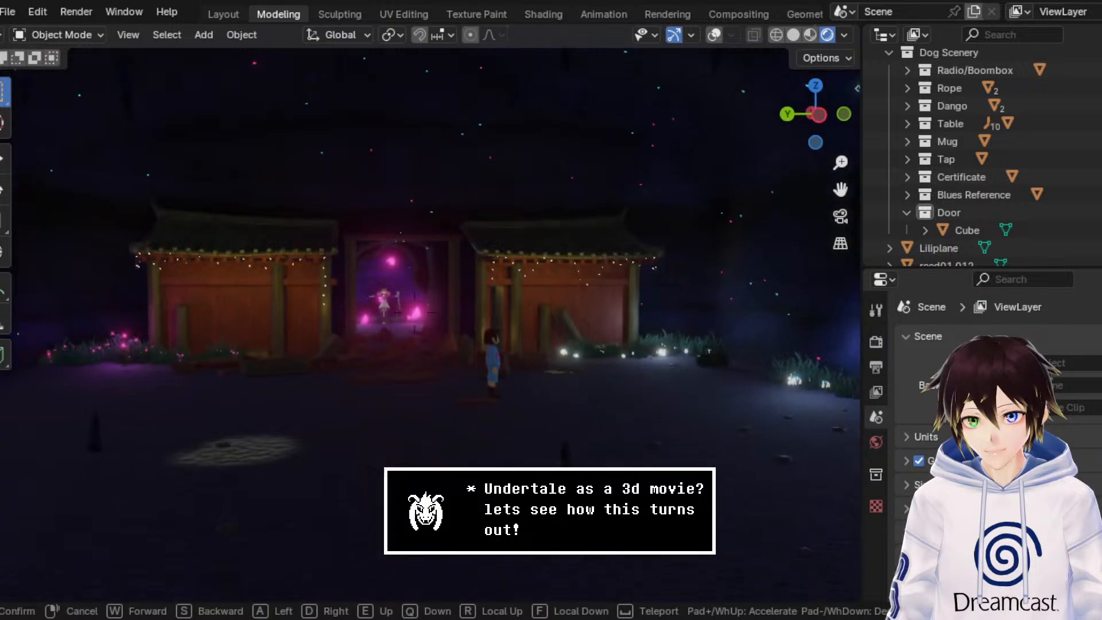
key(s)
key(d)
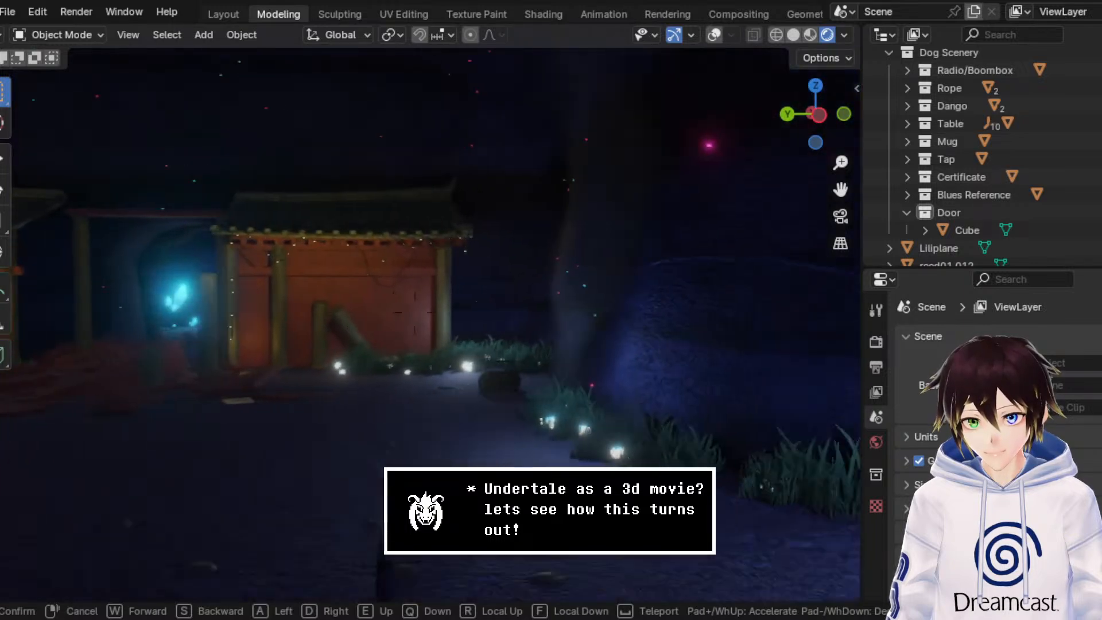
key(a)
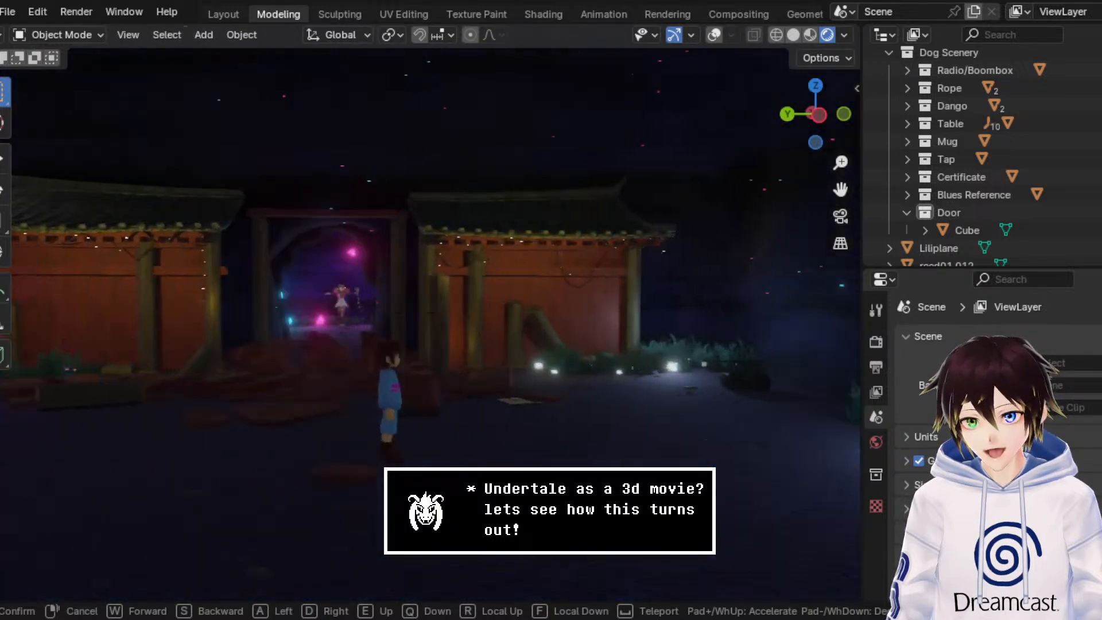
key(w)
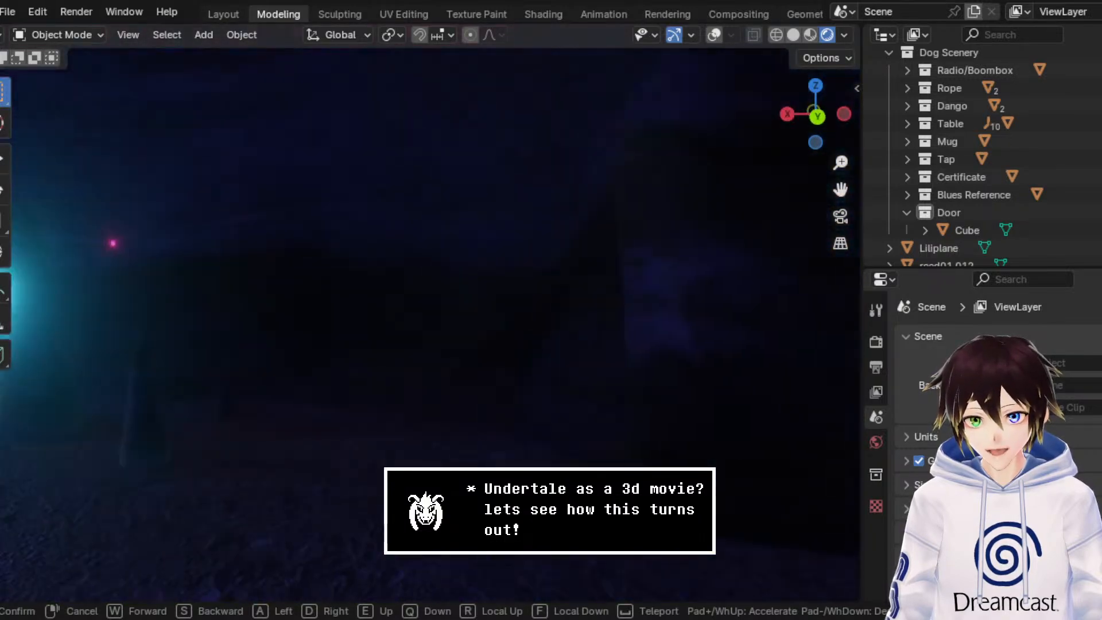
key(s)
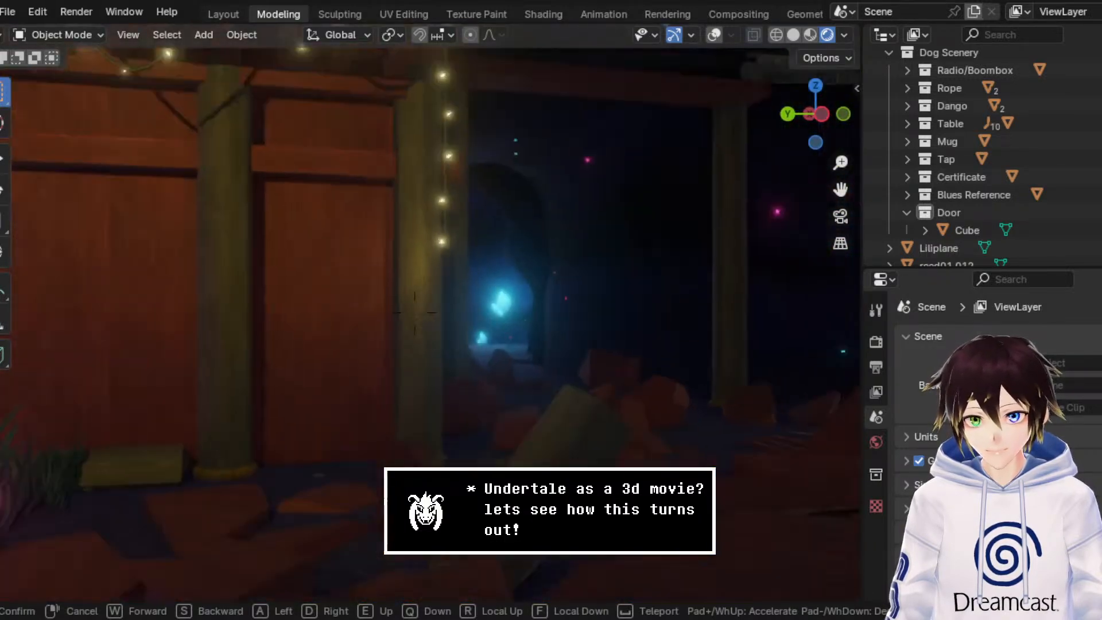
right_click(648, 263)
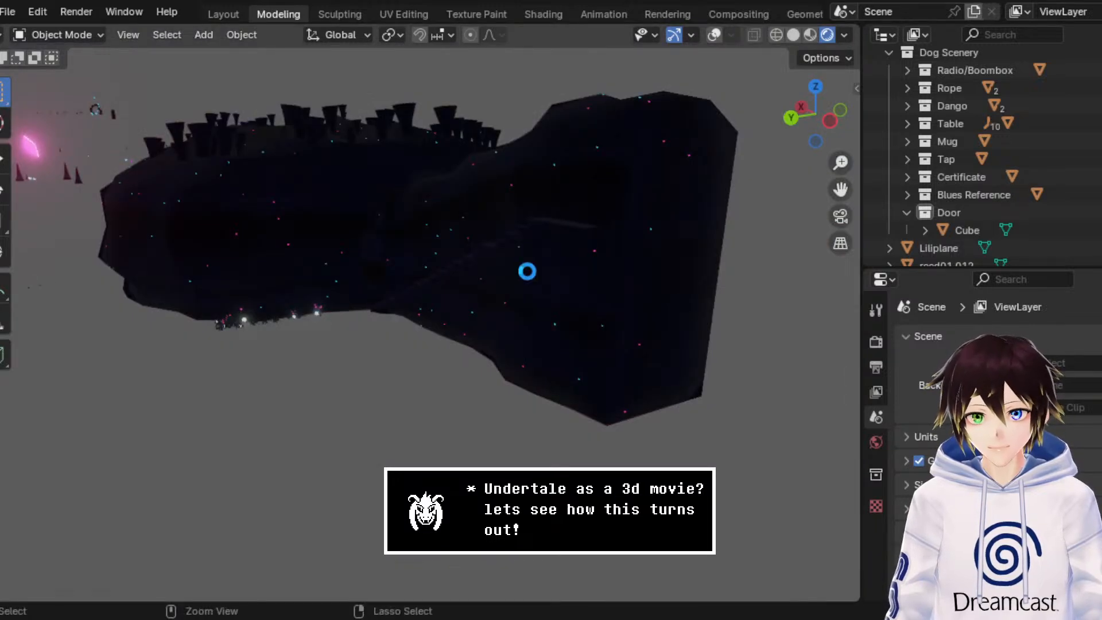
Step: Save the scene and run a recursive clean-up of unused linked data-blocks
key(ctrl+s)
click(11, 13)
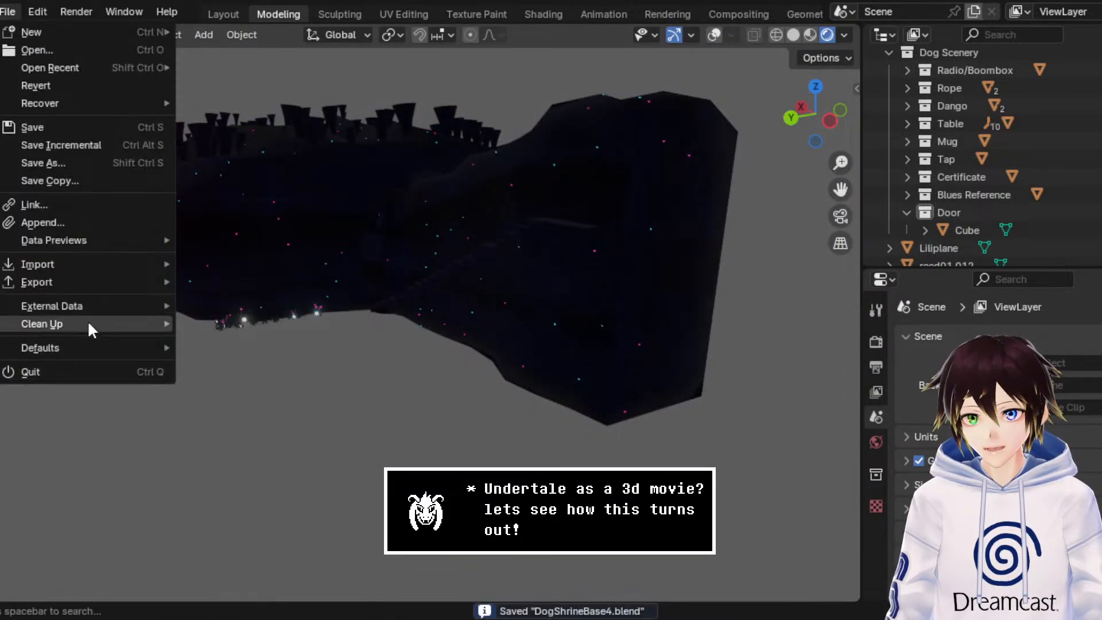
mouse_move(88, 321)
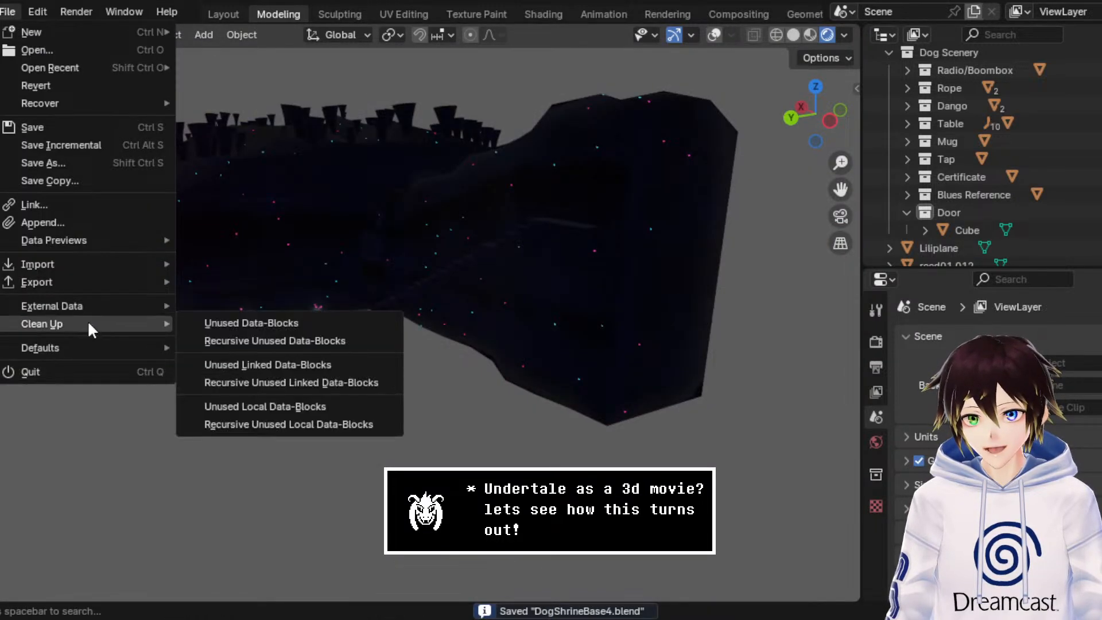
click(274, 383)
click(17, 13)
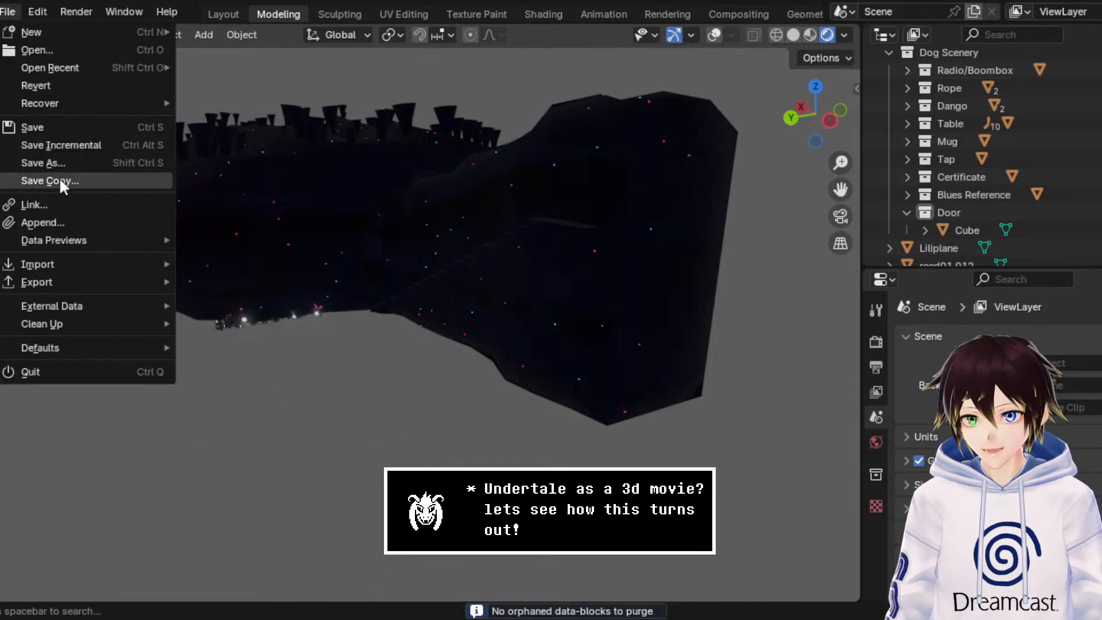
mouse_move(79, 318)
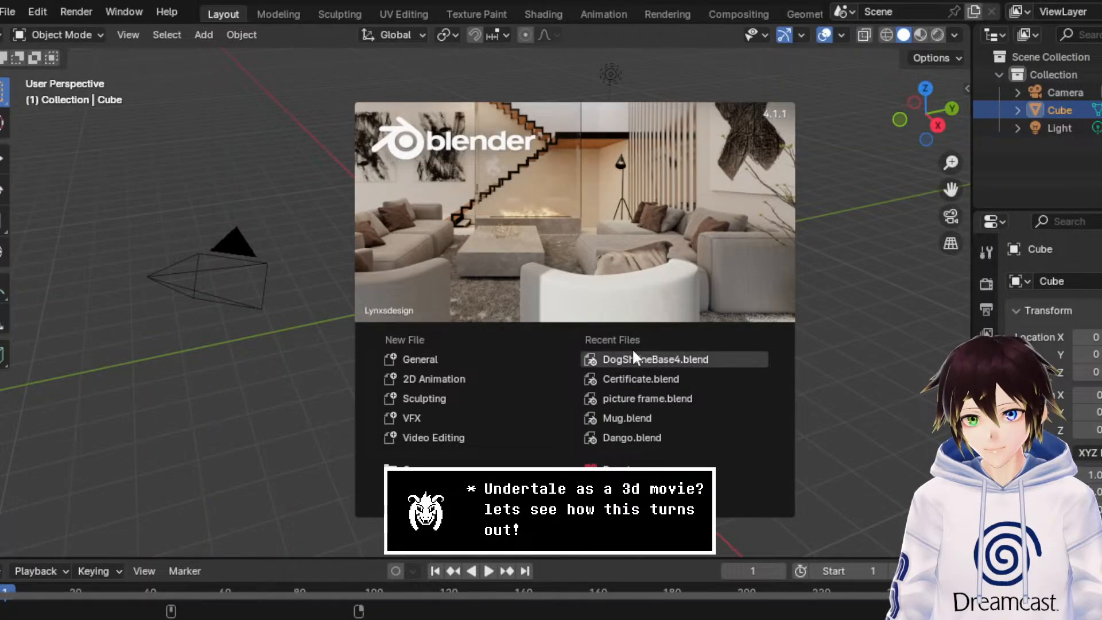
Step: Reopen DogShrineBase4.blend from the recent files and frame the shrine cave
click(633, 352)
scroll(292, 198, down, 9)
scroll(317, 246, up, 5)
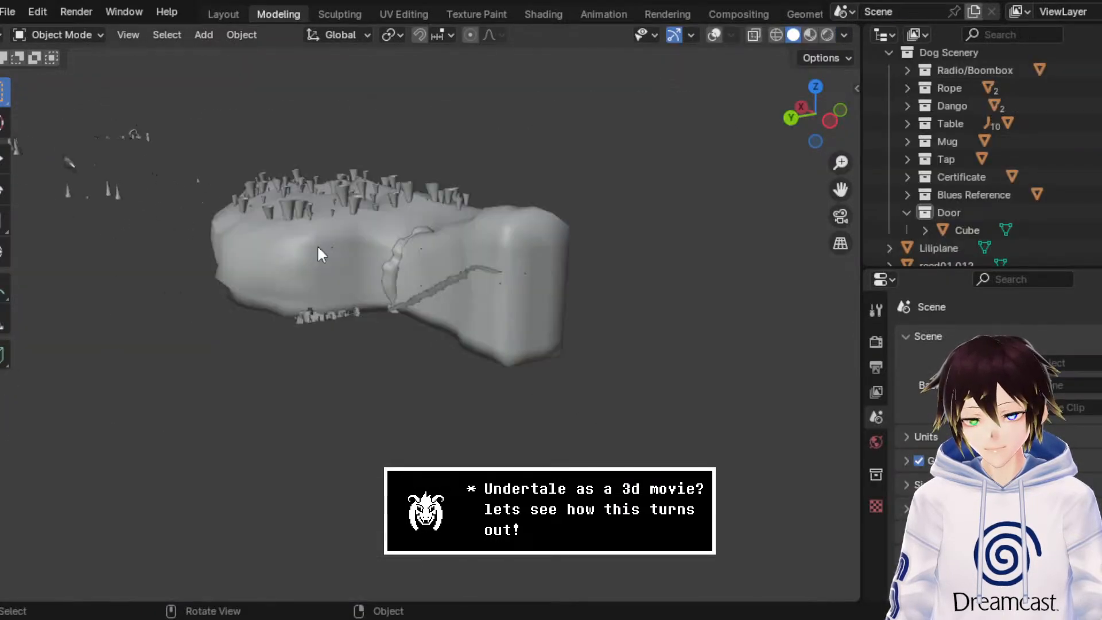
Step: Preview the shrine cave in rendered, material preview, and wireframe shading, and show the viewport overlays
scroll(320, 250, up, 8)
scroll(350, 244, down, 8)
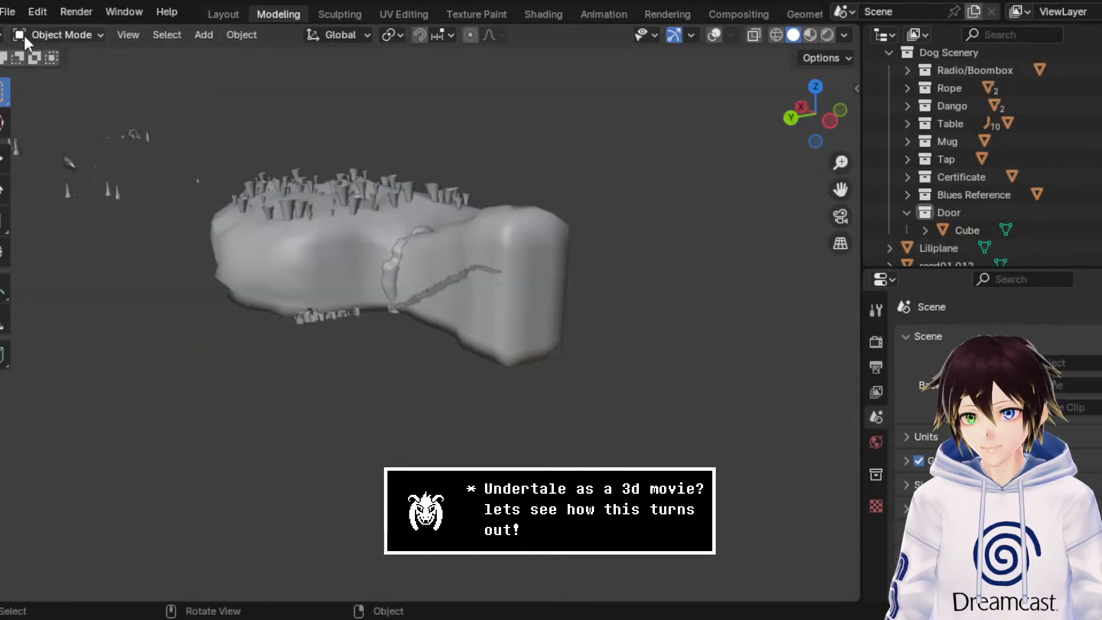
click(826, 35)
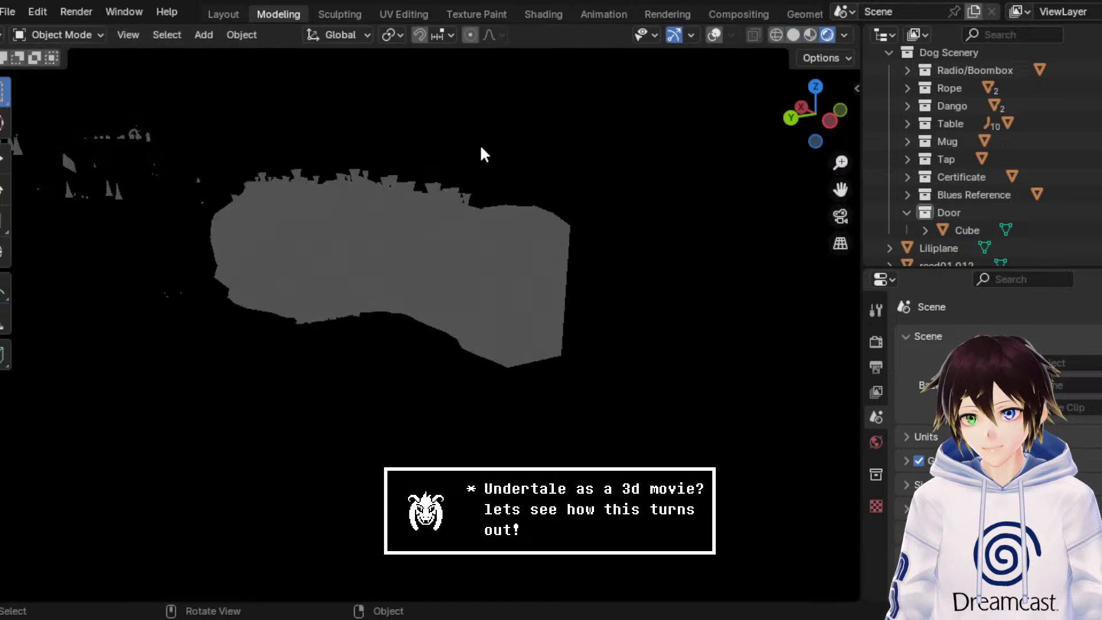
click(809, 35)
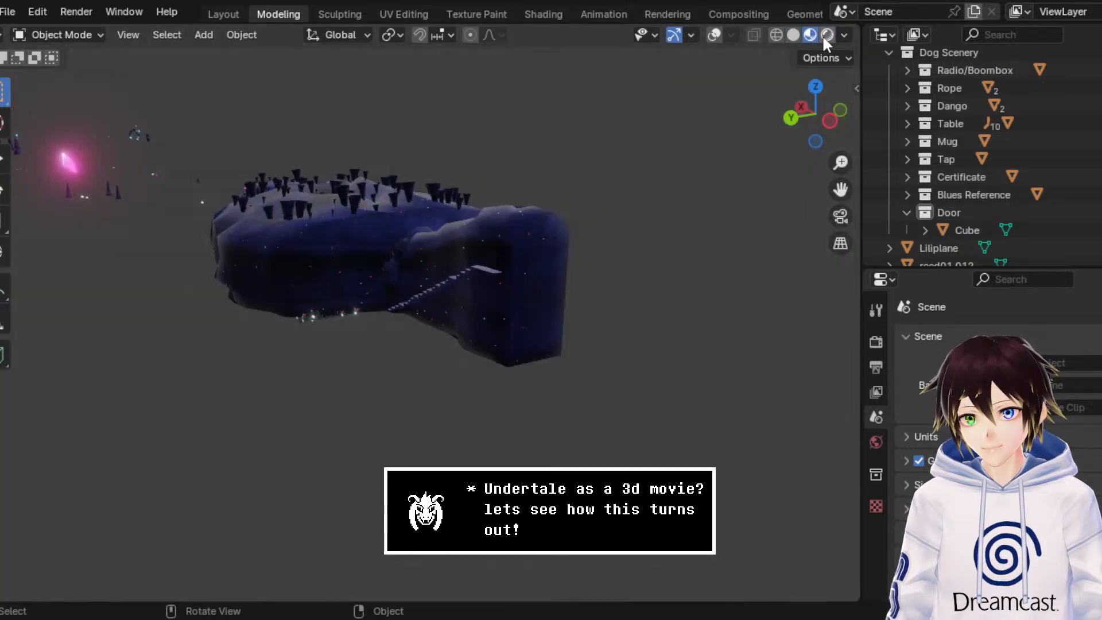
click(776, 35)
click(714, 35)
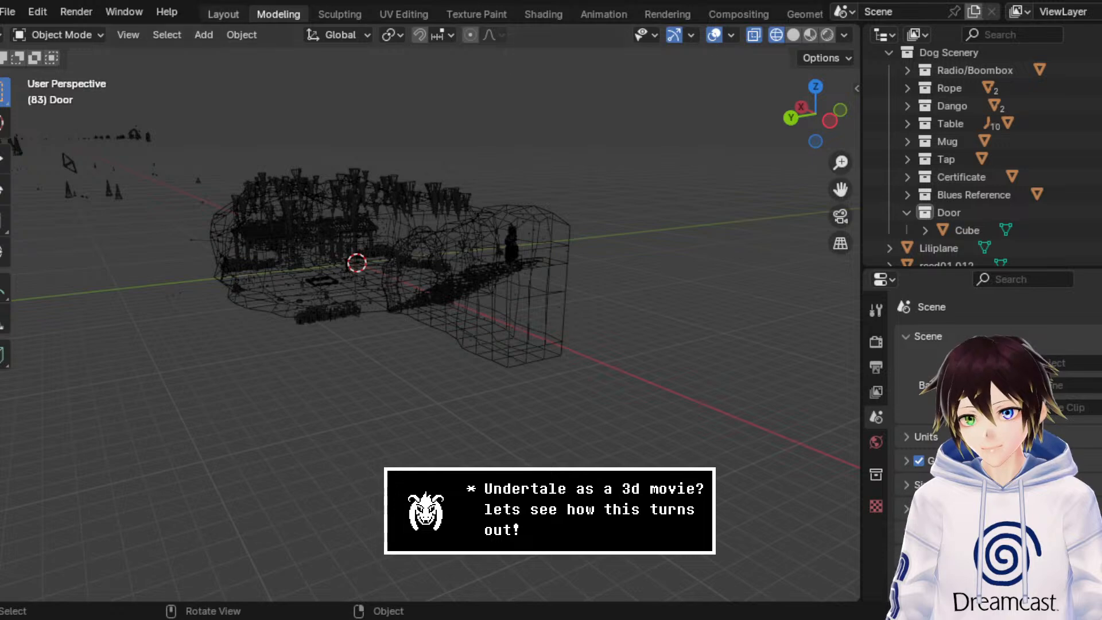
click(8, 12)
mouse_move(36, 321)
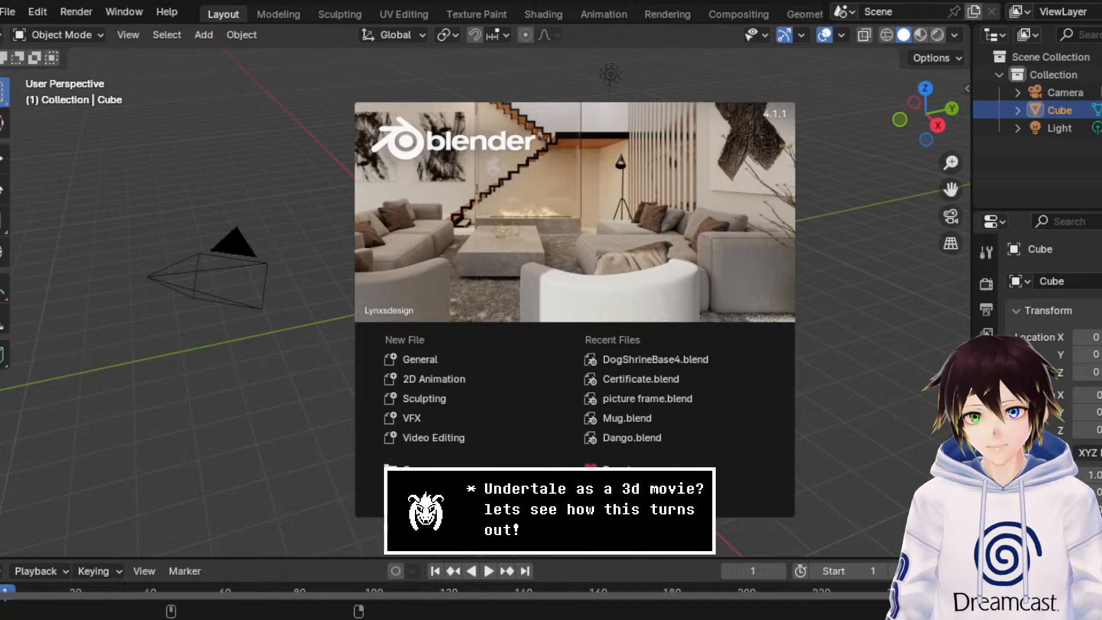
Step: Reopen DogShrineBase4.blend from the recent files, and show the cave in rendered shading with overlays enabled
click(691, 356)
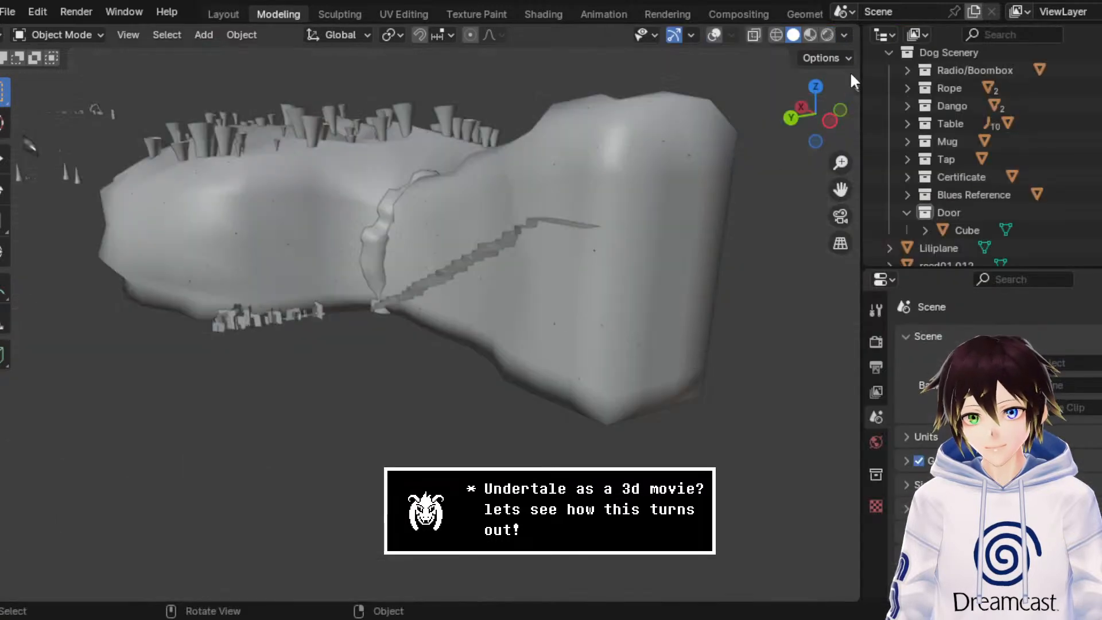
click(830, 33)
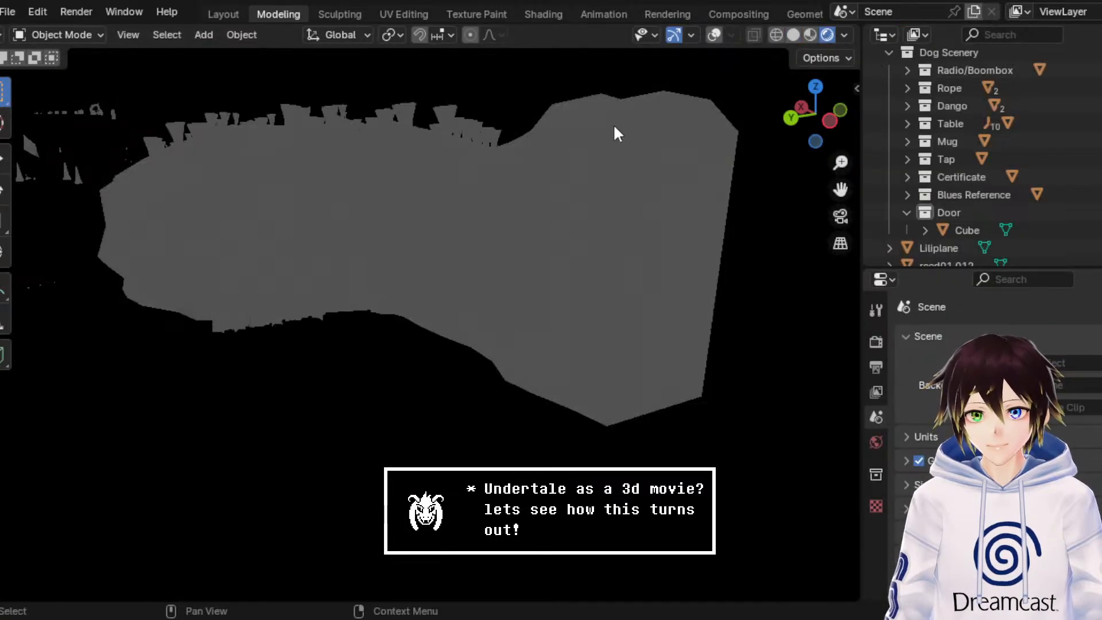
click(712, 34)
middle_drag(627, 182, 561, 206)
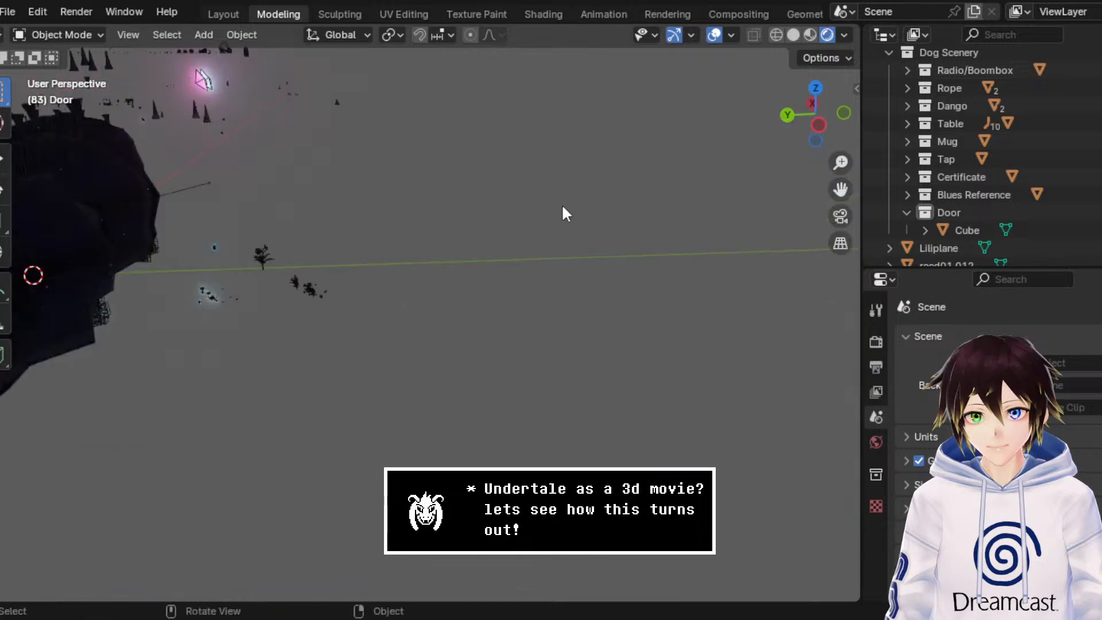
Step: Walk into the rendered cave to examine the shrine gate and its door up close
key(shift+grave)
key(w)
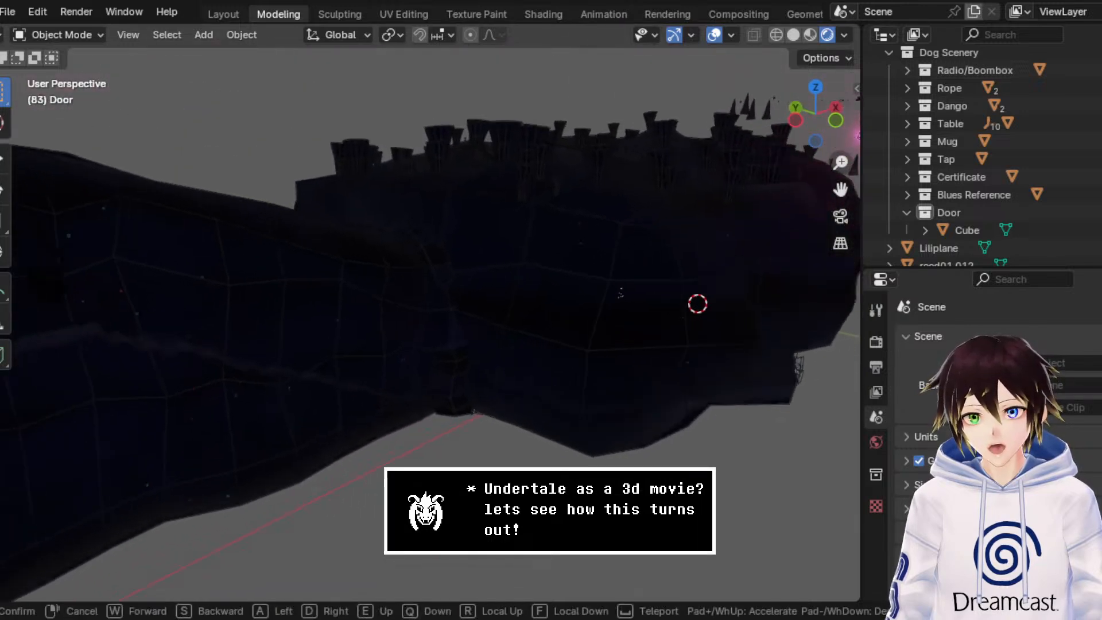
key(w)
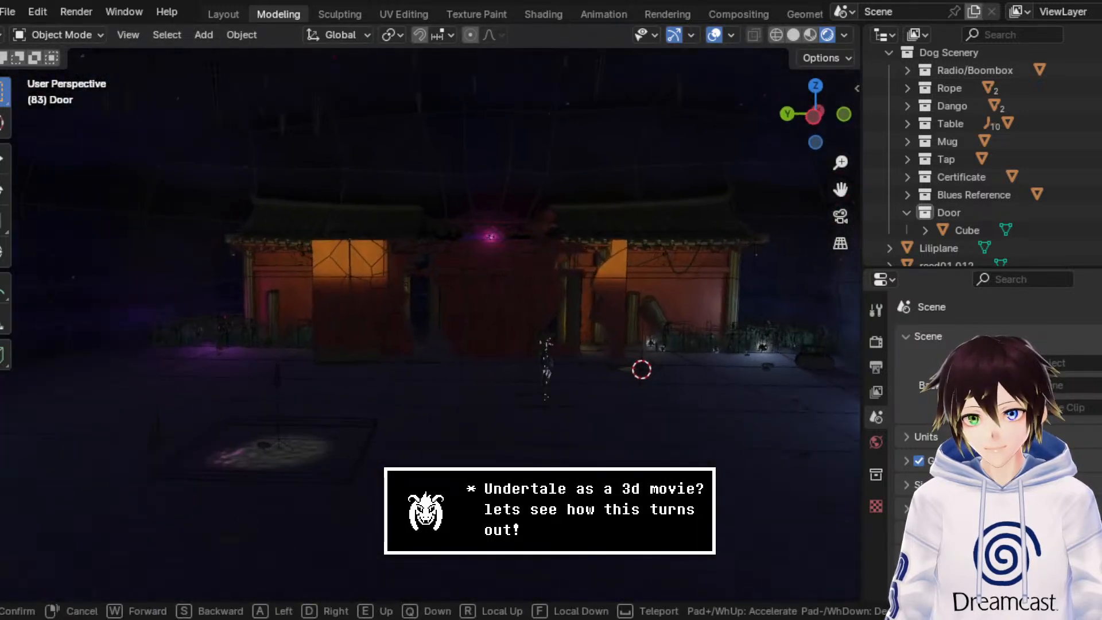
key(w)
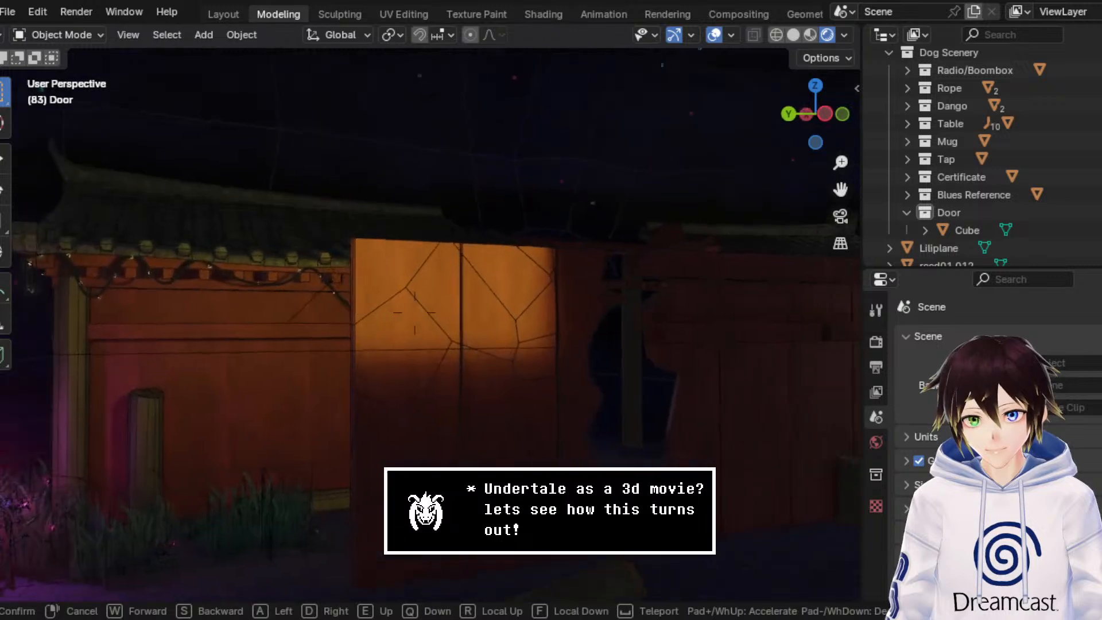
key(Escape)
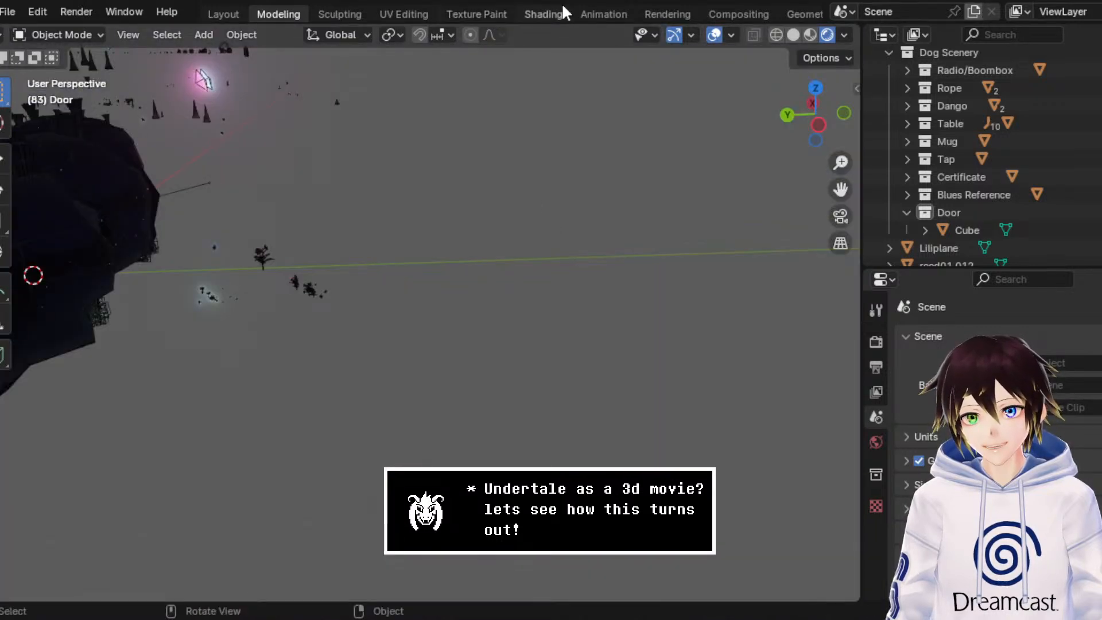
Step: Switch to the Animation workspace and play the door-breaking animation, stopping at frame 111
click(597, 13)
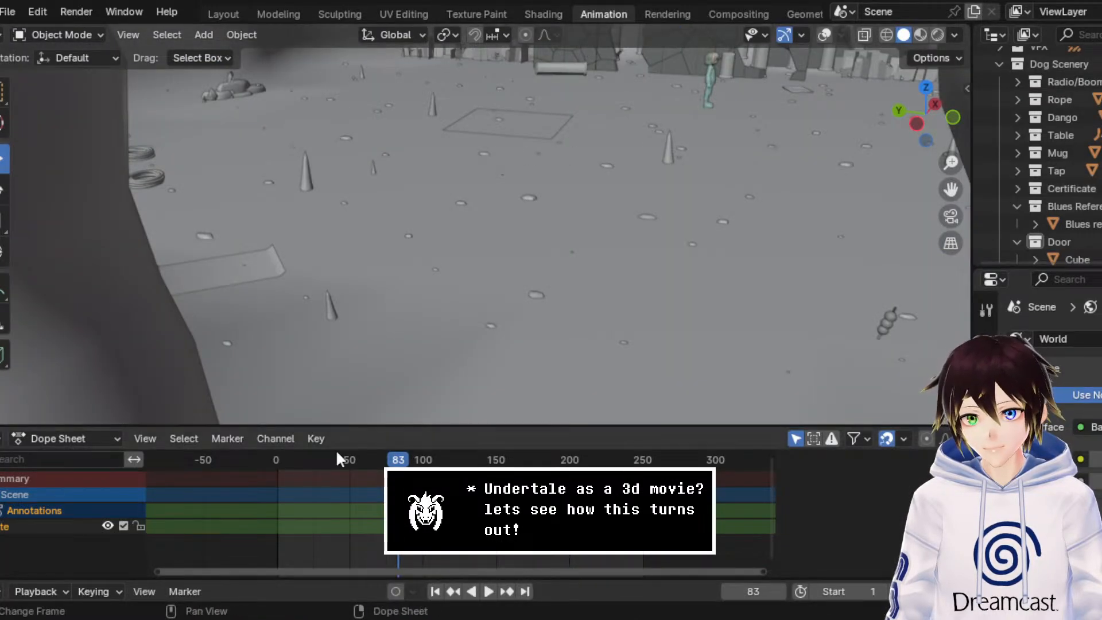
drag(335, 456, 229, 476)
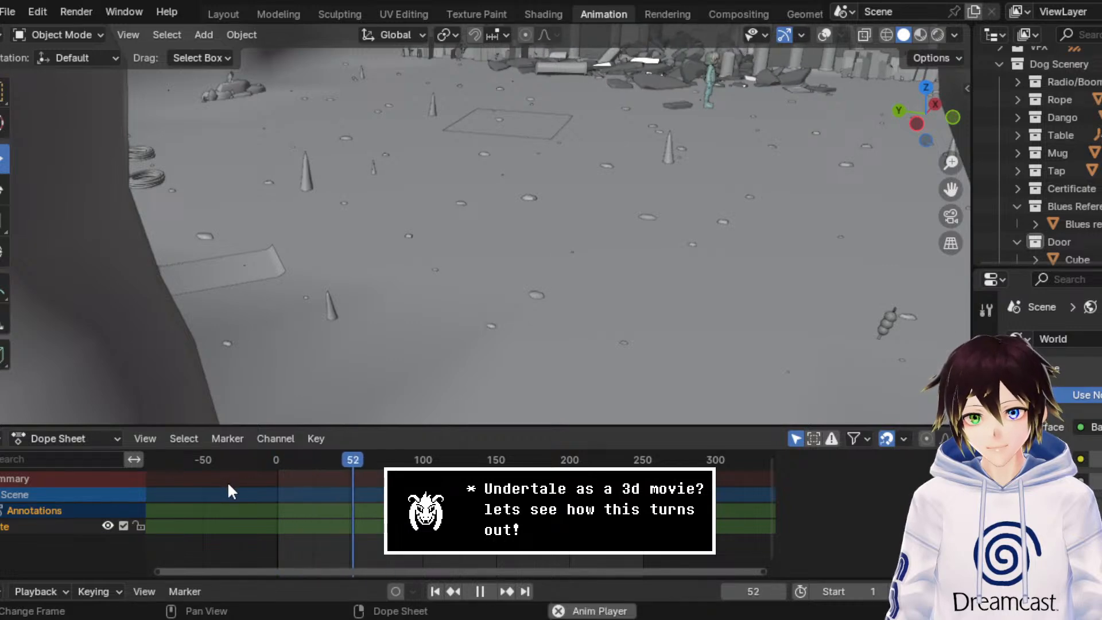
key(space)
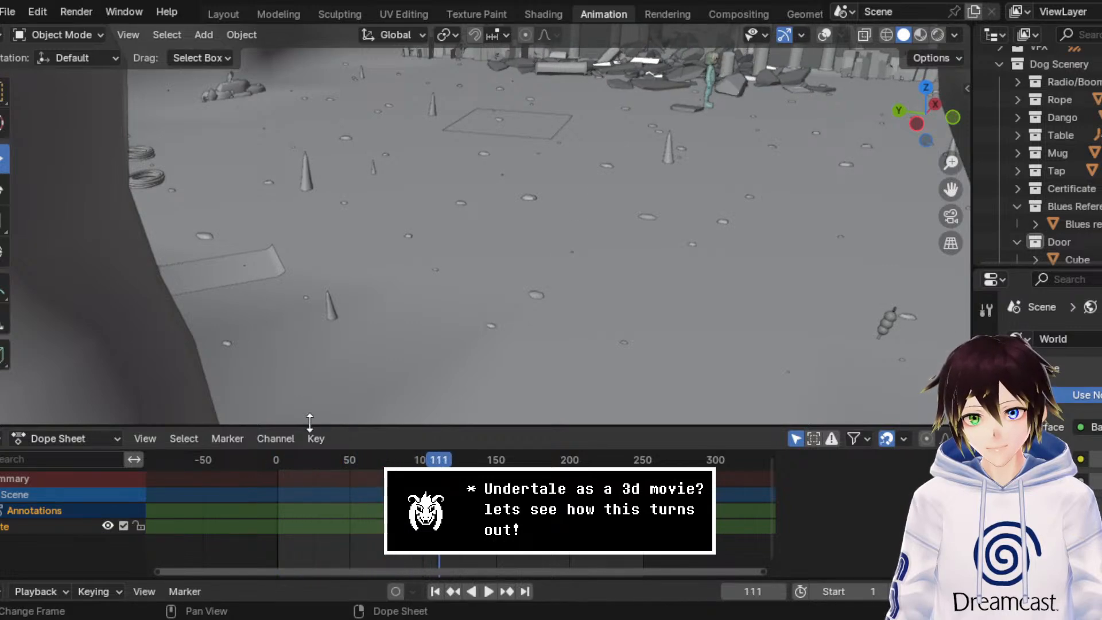
Step: Aim the view at the cave entrance and switch it to rendered shading
drag(950, 189, 718, 224)
drag(895, 232, 871, 247)
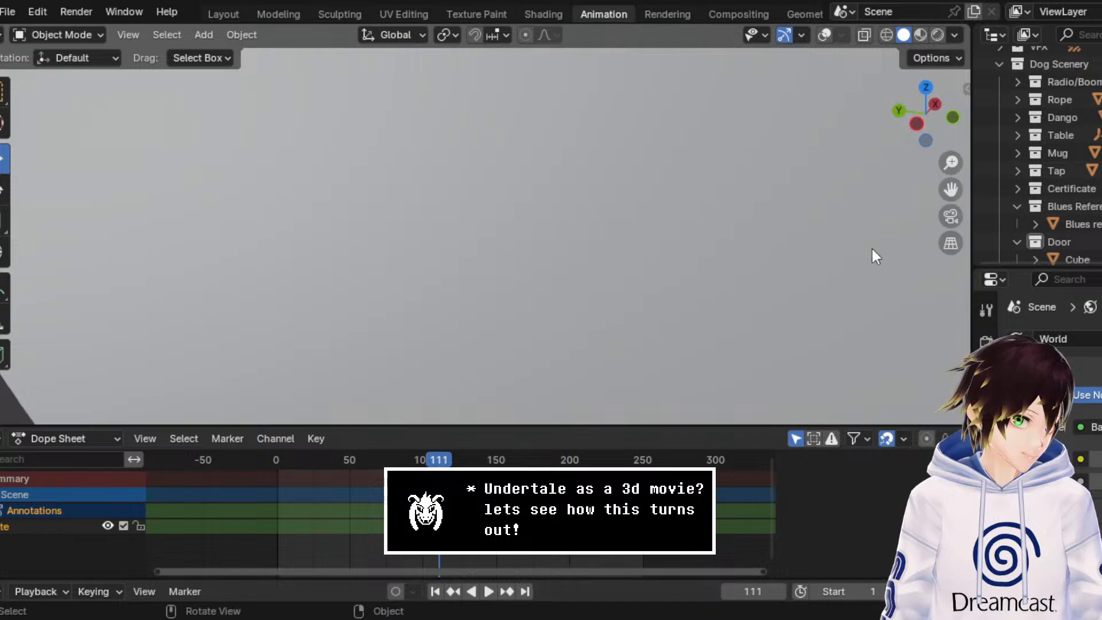
middle_drag(872, 247, 849, 249)
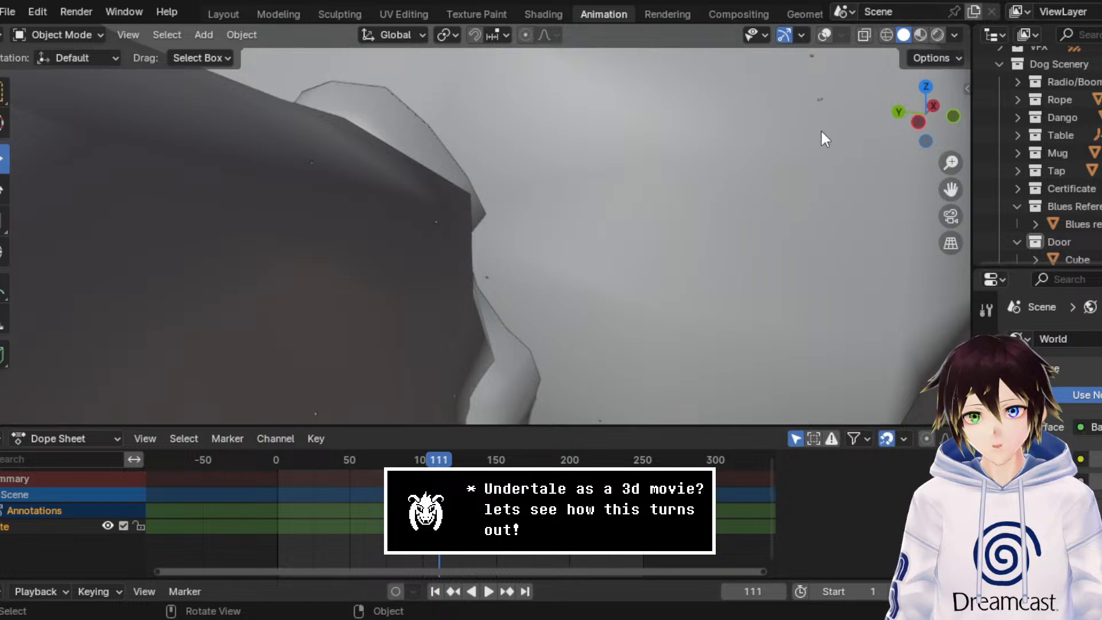
click(935, 35)
middle_drag(513, 196, 538, 188)
Step: Walk through the rendered cave to examine the broken gate, lit plants, entrance arch, and crystal chamber
key(shift+grave)
key(w)
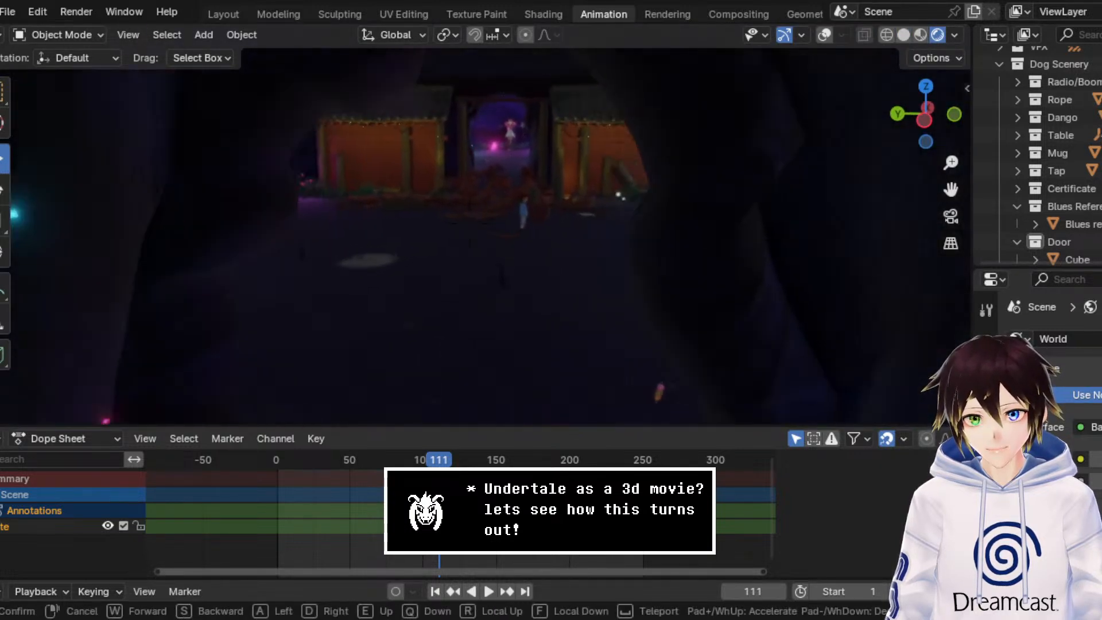
key(w)
key(d)
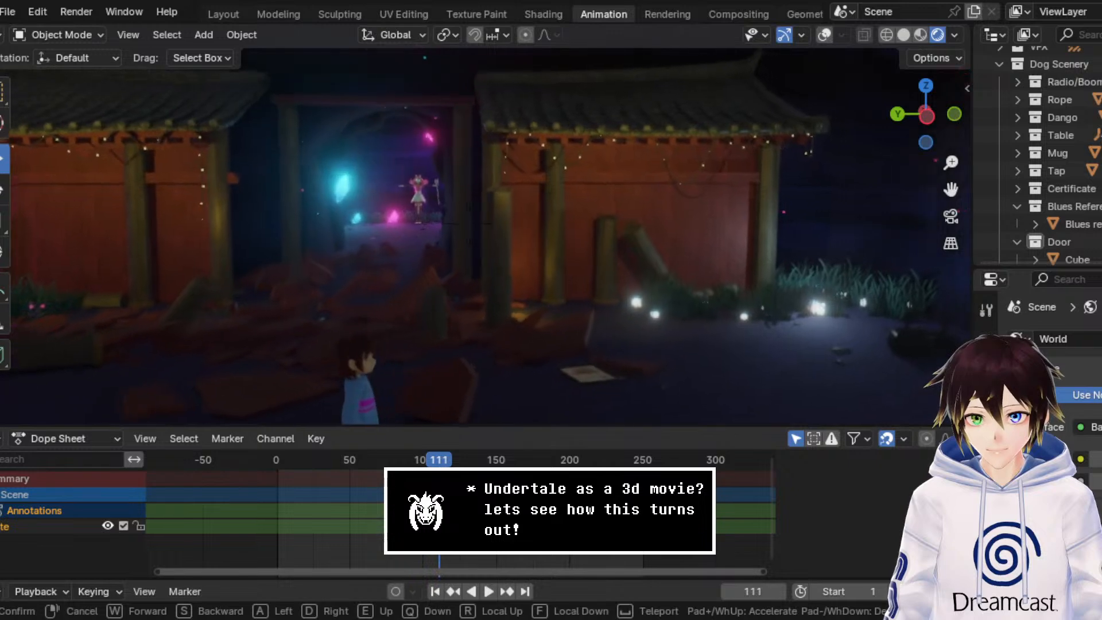
key(s)
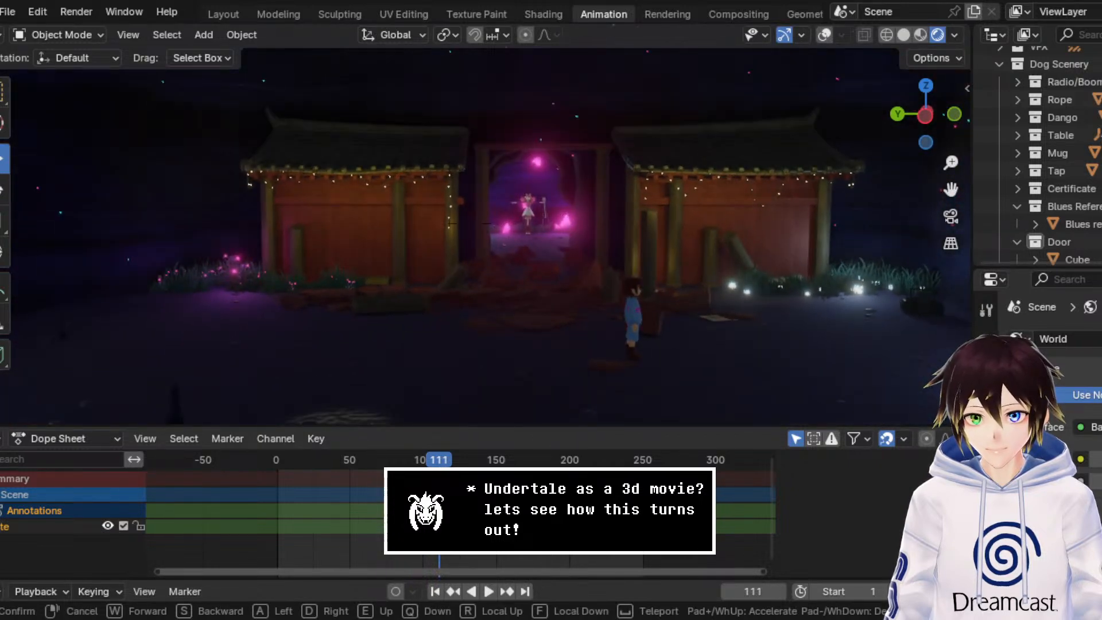
key(a)
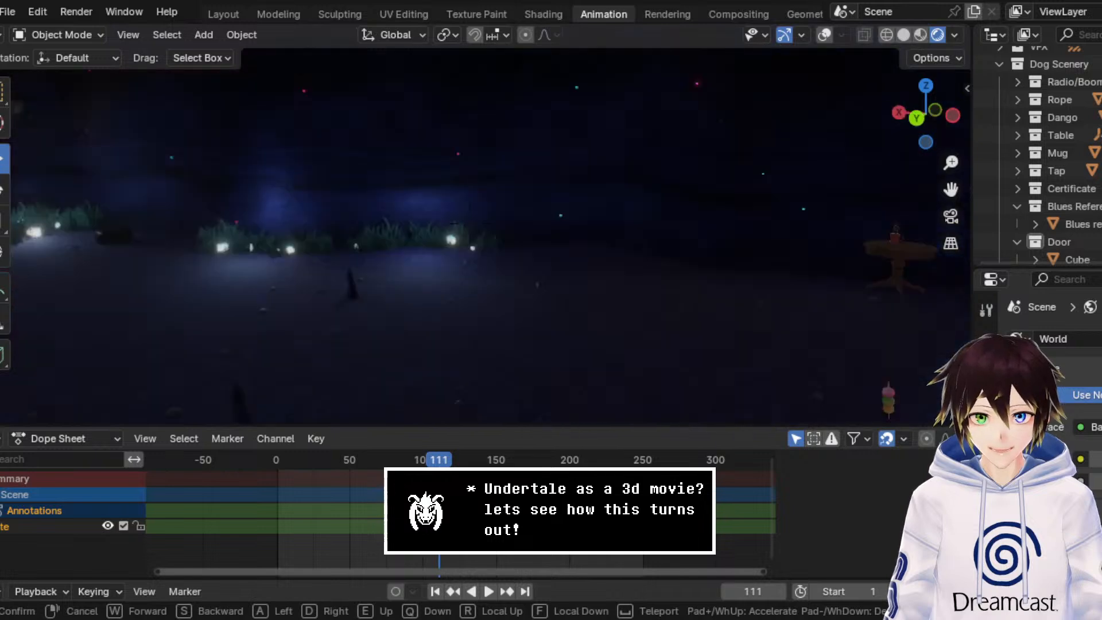
key(d)
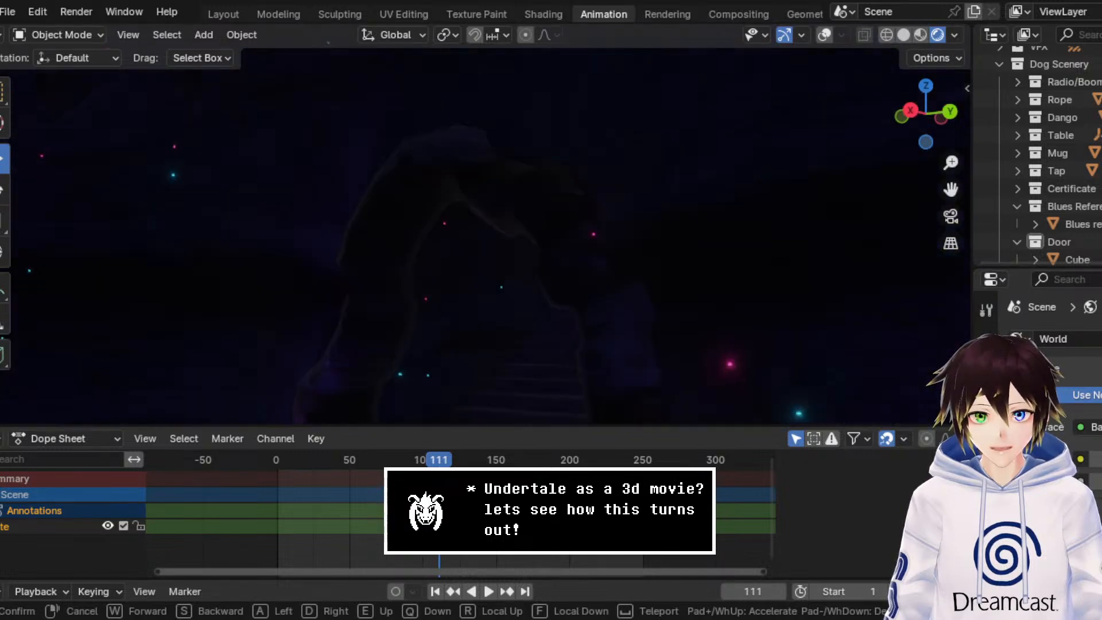
key(w)
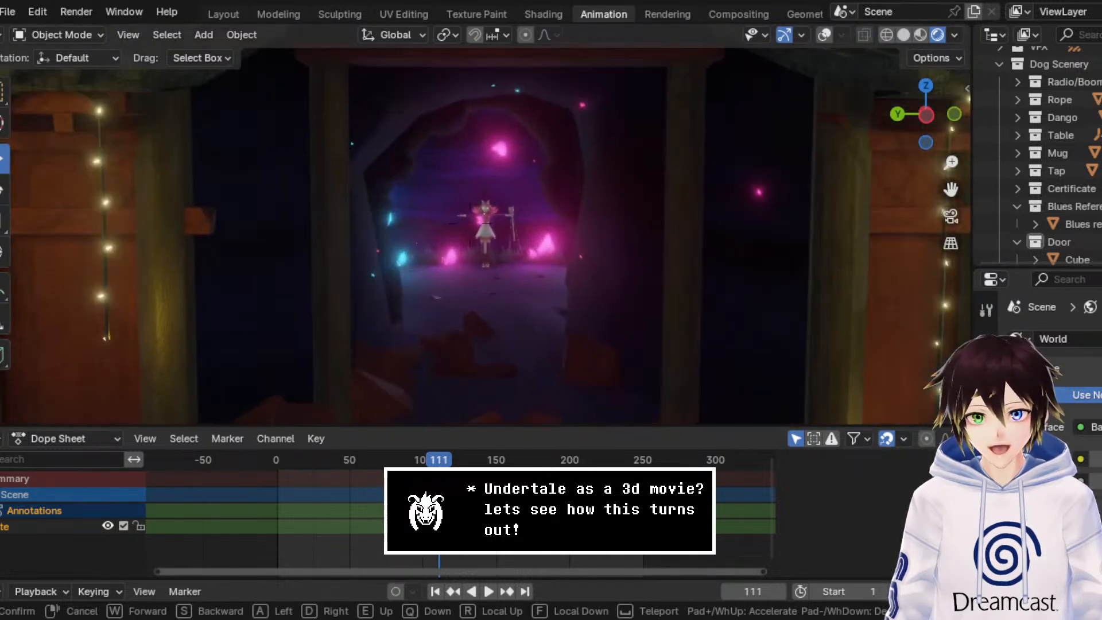
right_click(538, 189)
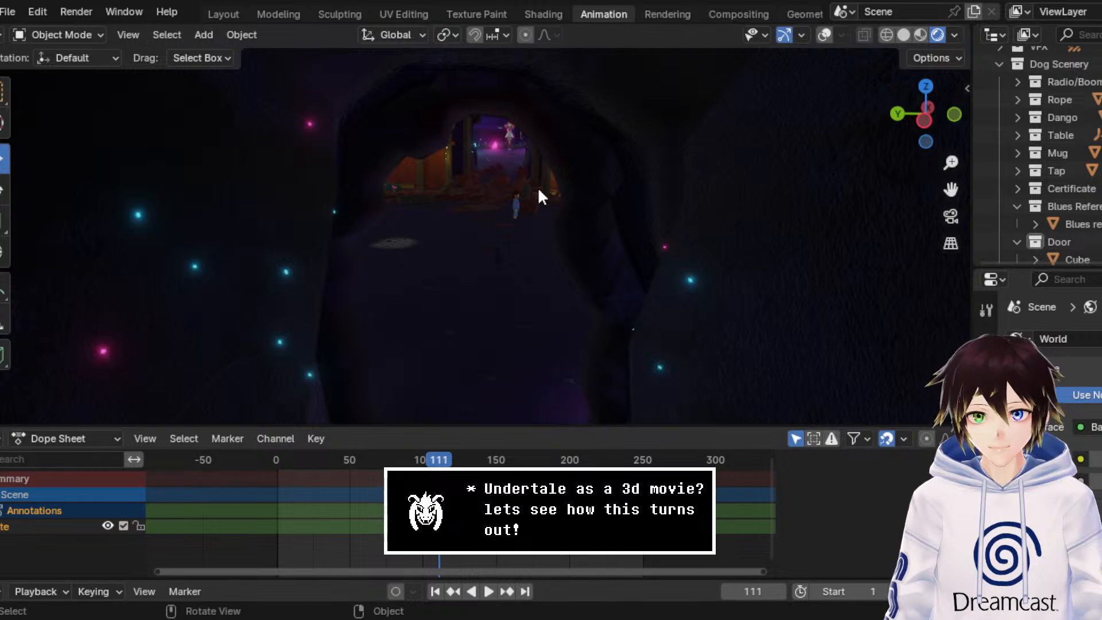
Step: Save the shrine scene and start a new General file
click(6, 12)
click(42, 129)
click(9, 12)
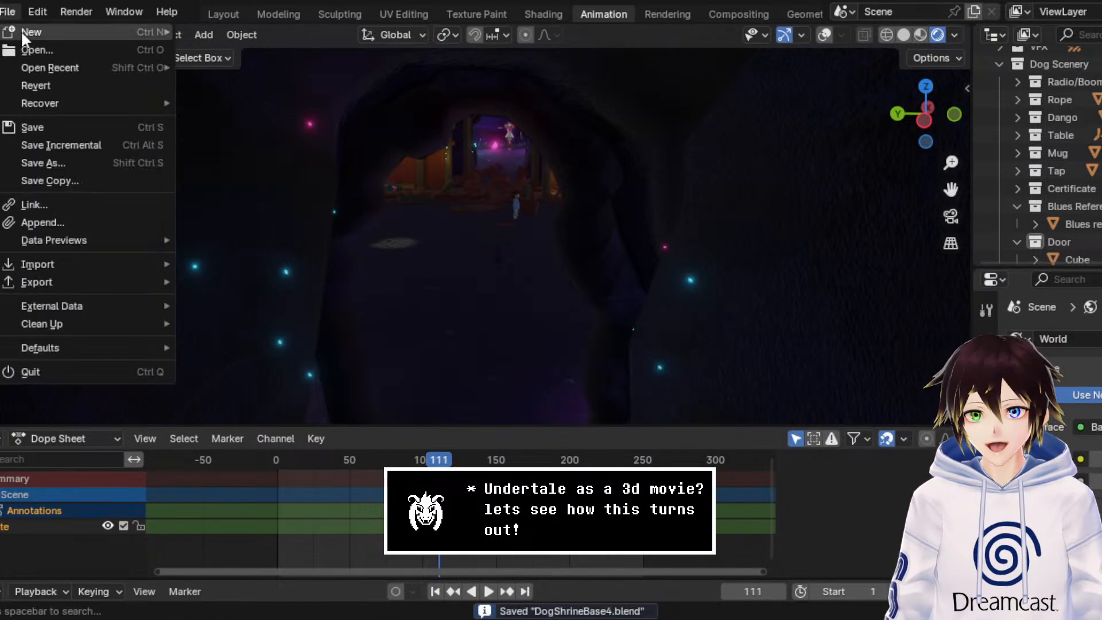
mouse_move(49, 33)
click(235, 30)
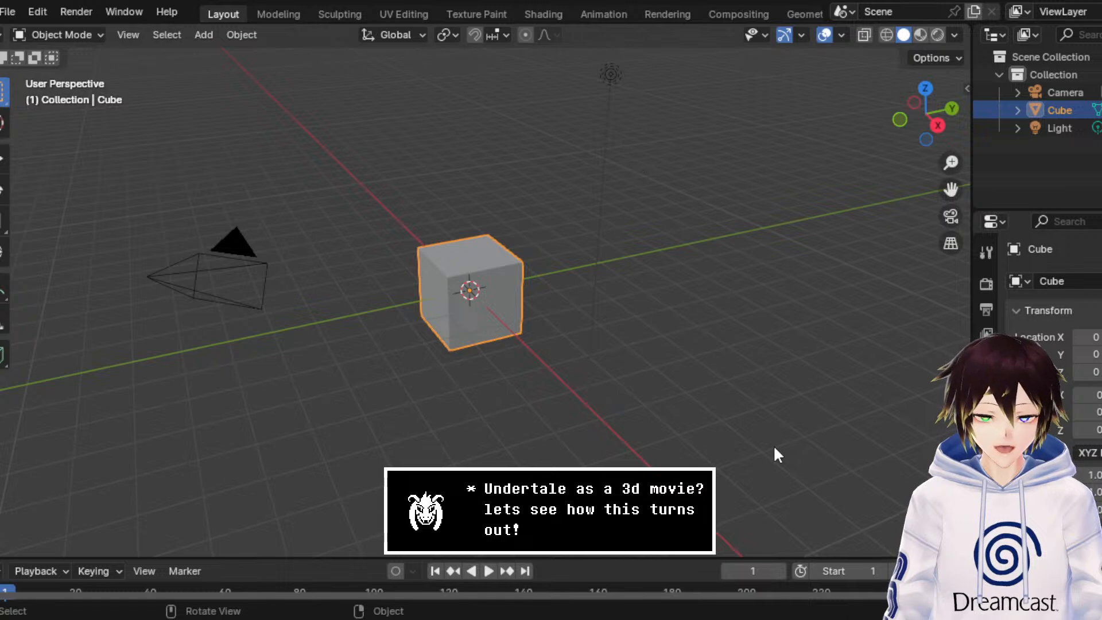
Step: Delete the default camera, cube, and light from the new scene
key(a)
right_click(573, 335)
click(514, 594)
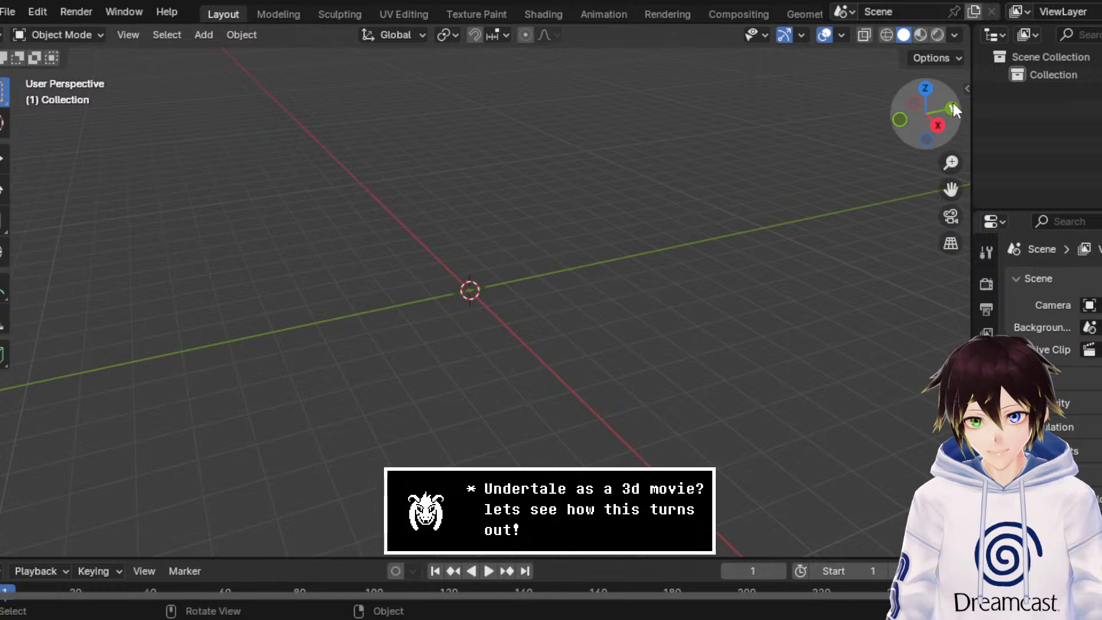
Step: Import the pixel-art kitchen image as a reference in the top view and enlarge it to a scale of about 5.9
click(929, 87)
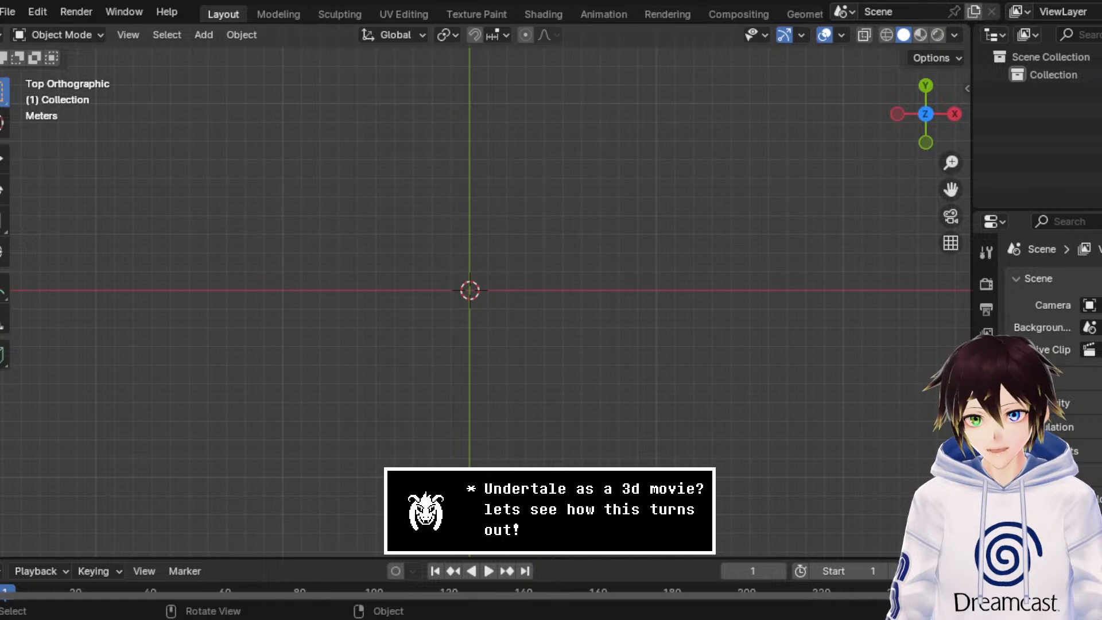
drag(1090, 311, 795, 311)
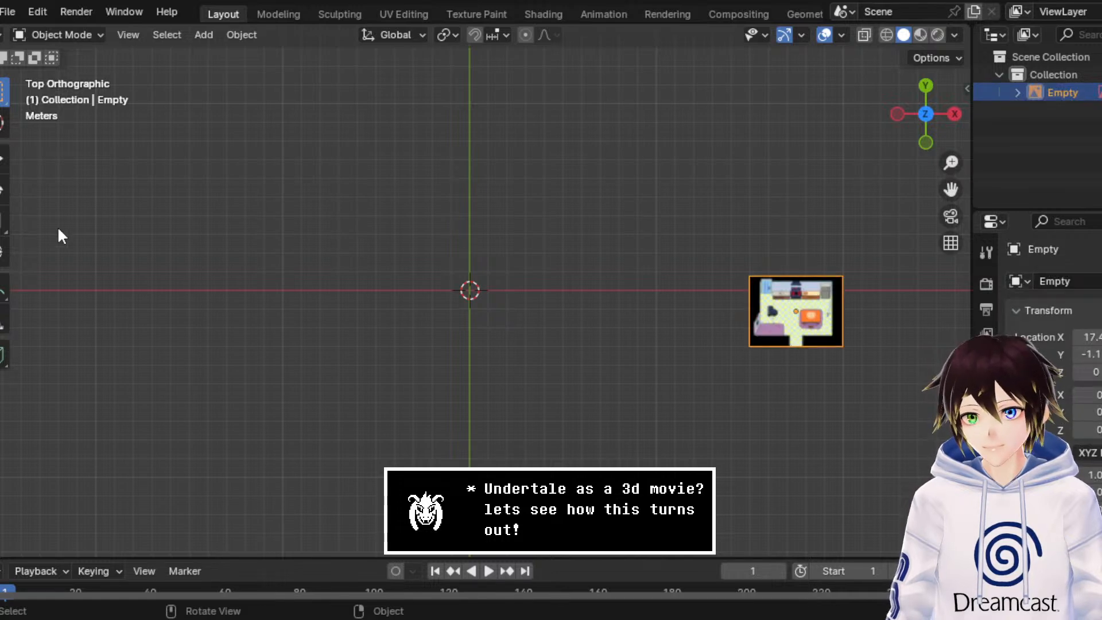
click(4, 221)
drag(836, 250, 950, 162)
drag(45, 76, 148, 483)
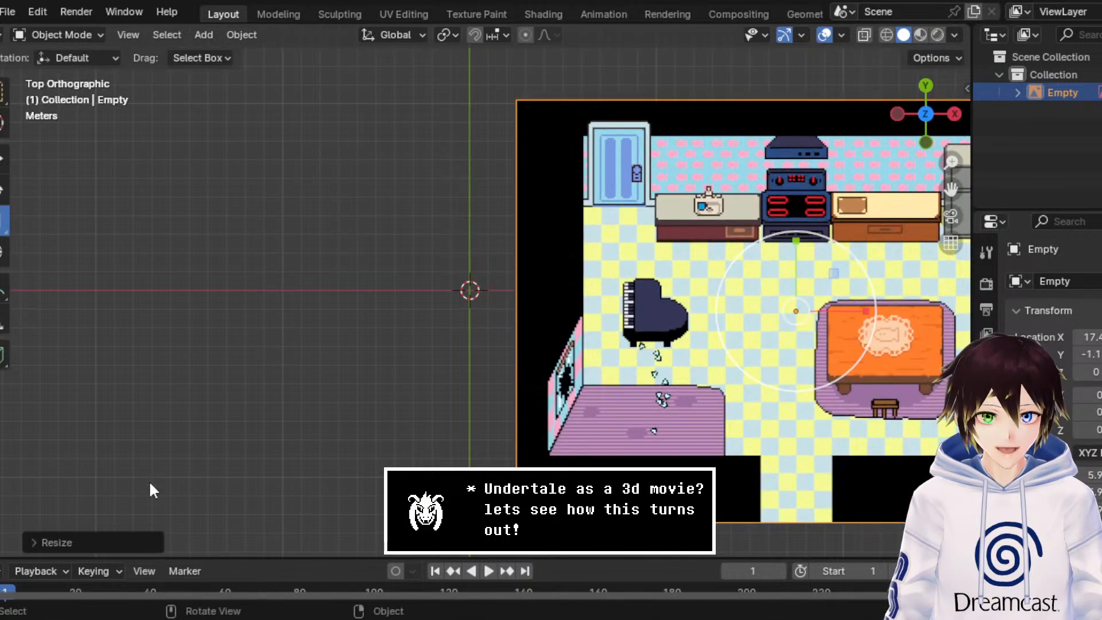
Step: Move the kitchen reference image along X and Y to centre it on the world origin
click(3, 158)
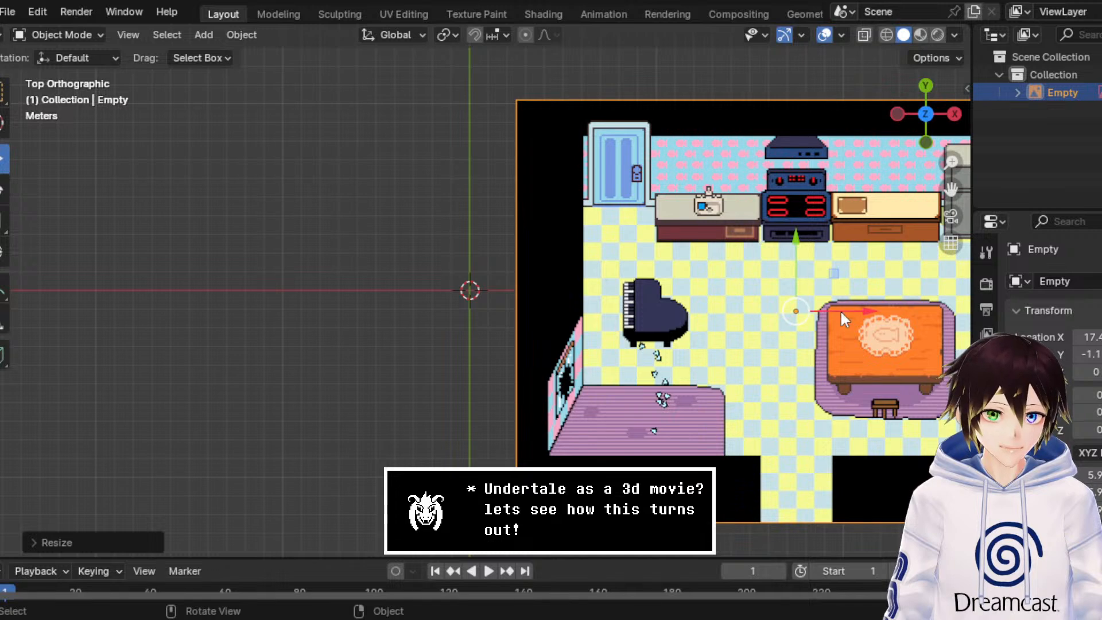
drag(840, 310, 504, 280)
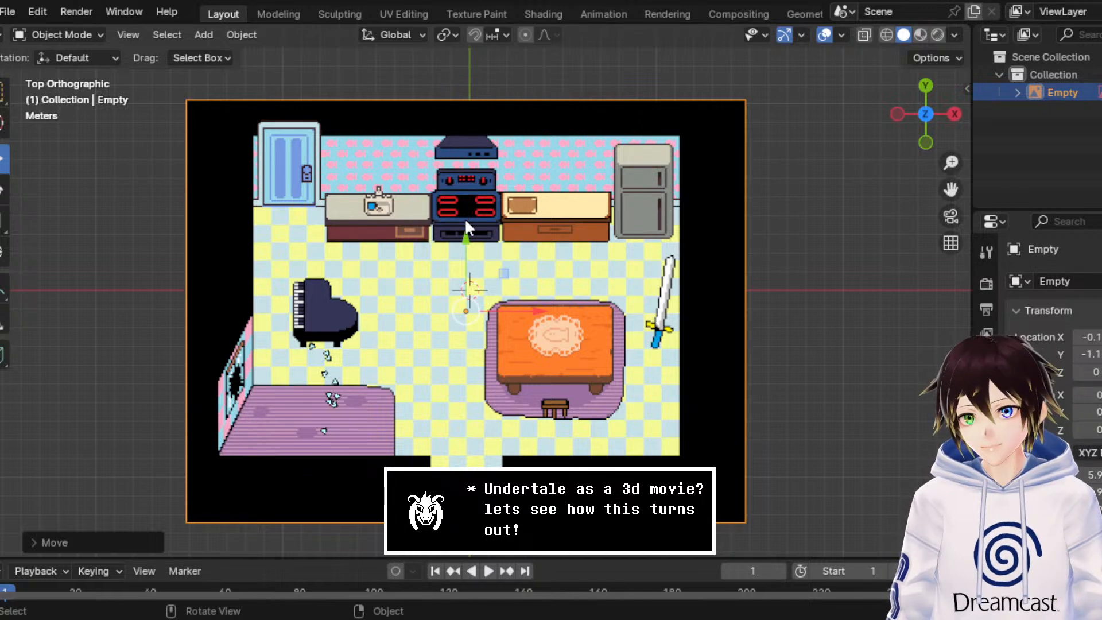
drag(466, 235, 466, 219)
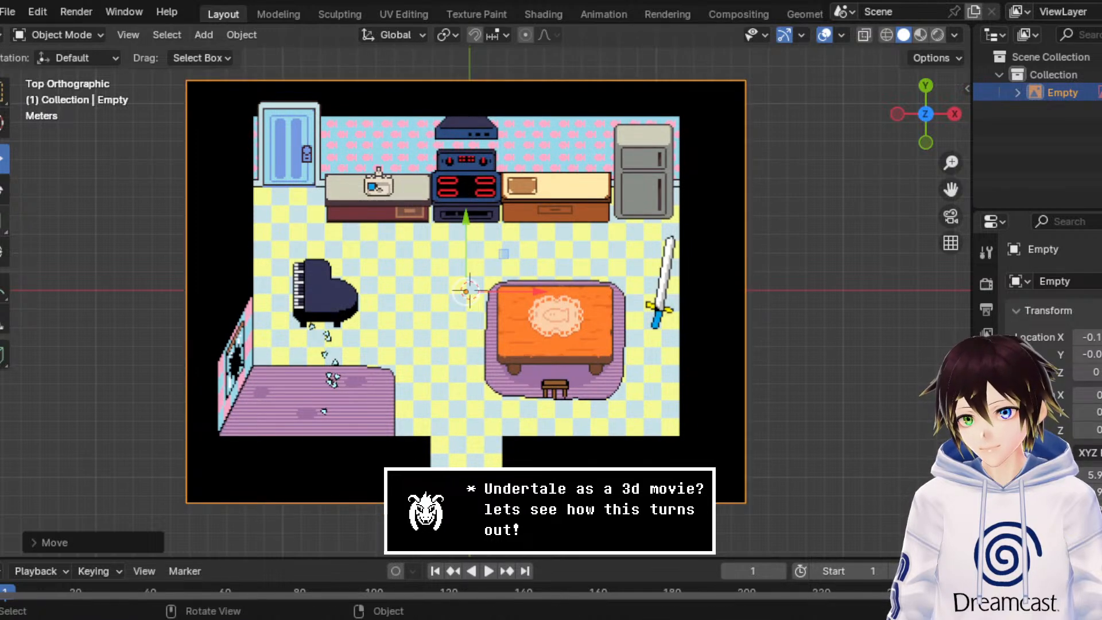
Step: Enlarge the kitchen reference image slightly, to a scale of about 6.4
click(3, 219)
drag(501, 226, 514, 220)
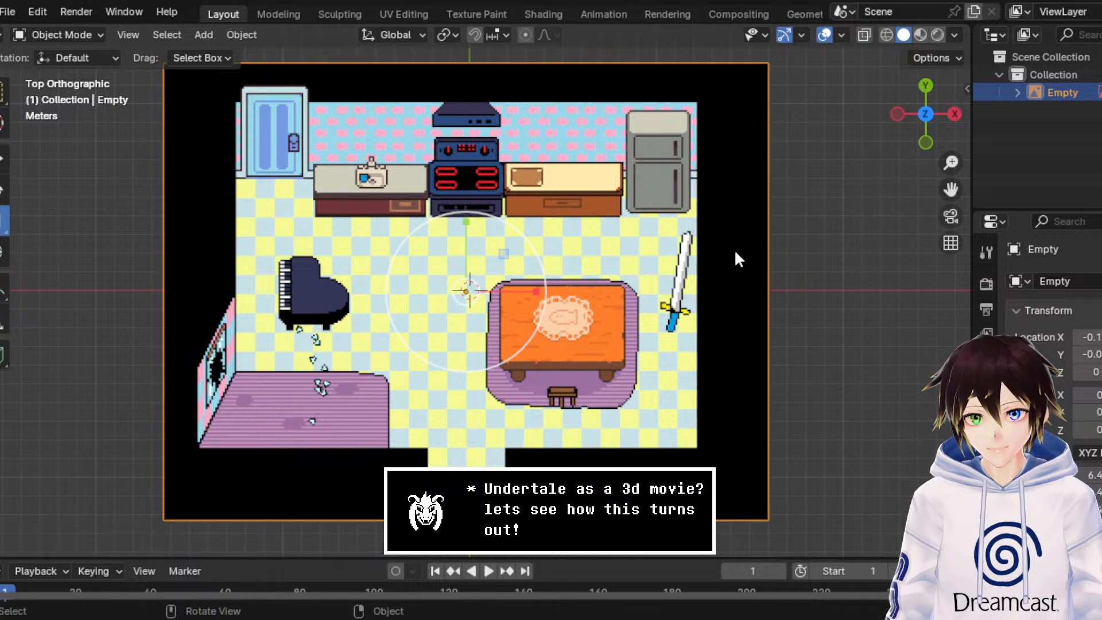
click(1056, 74)
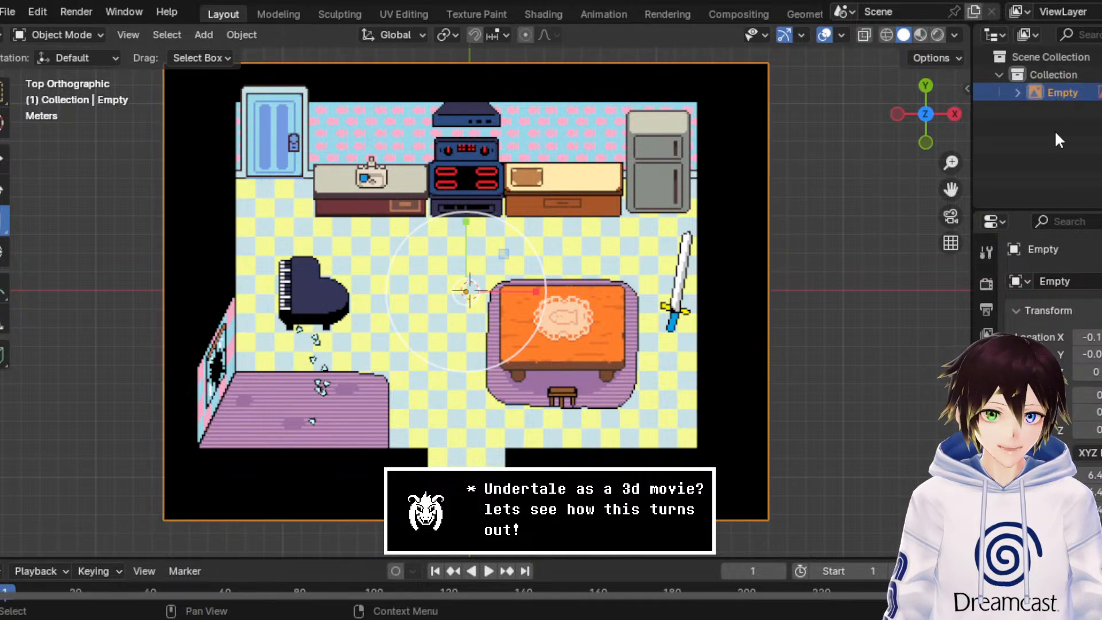
Step: Create a new collection in the scene and name it Reference
right_click(1056, 146)
click(1057, 146)
double_click(1069, 108)
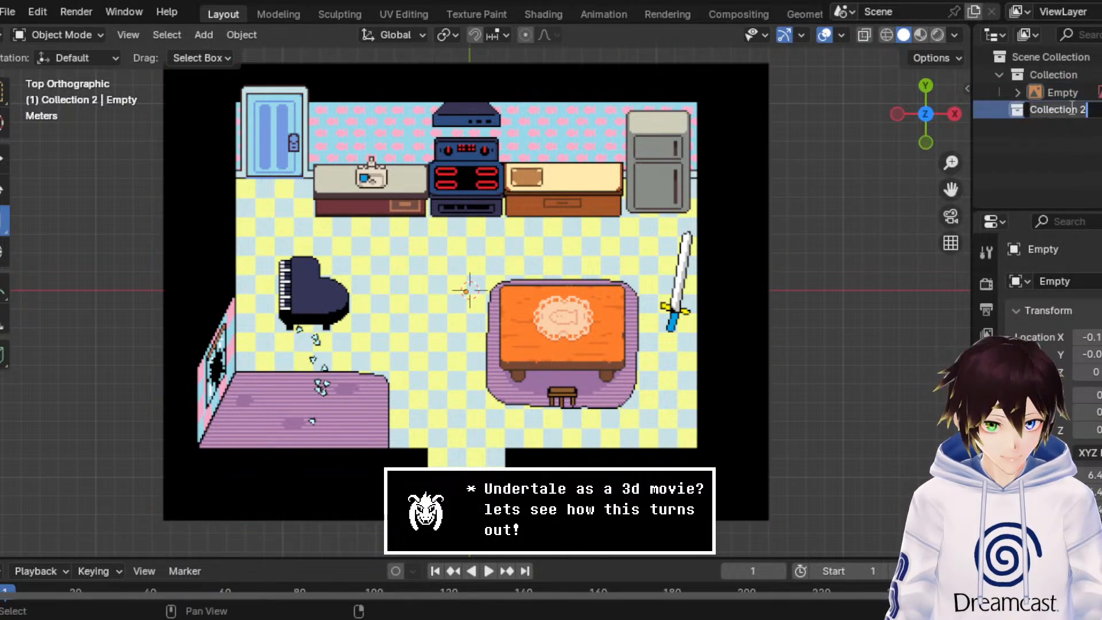
text(References)
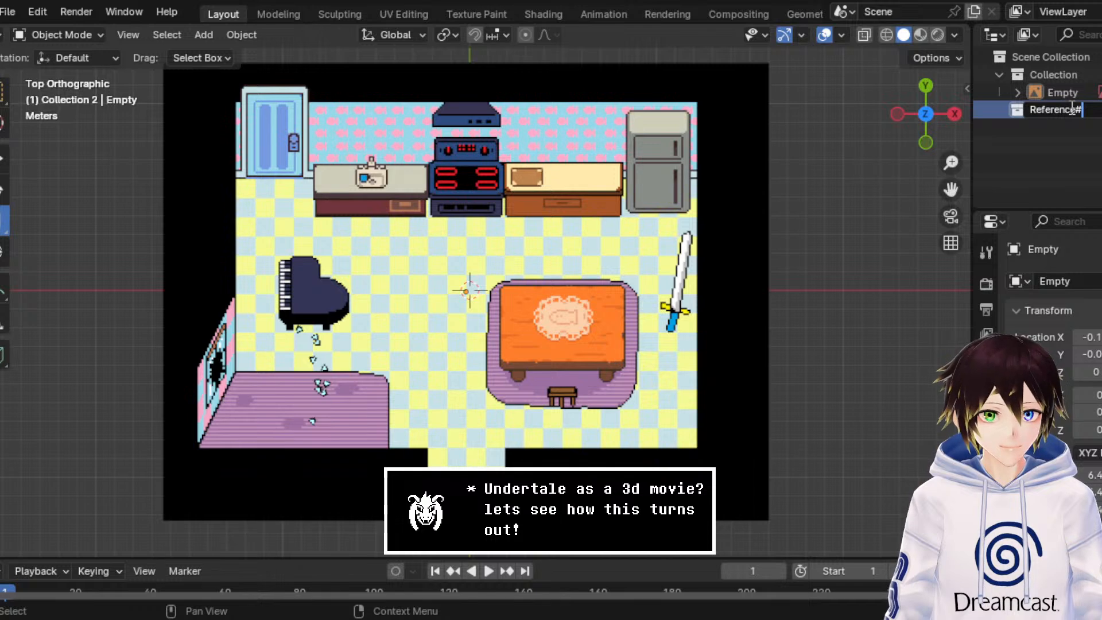
key(Return)
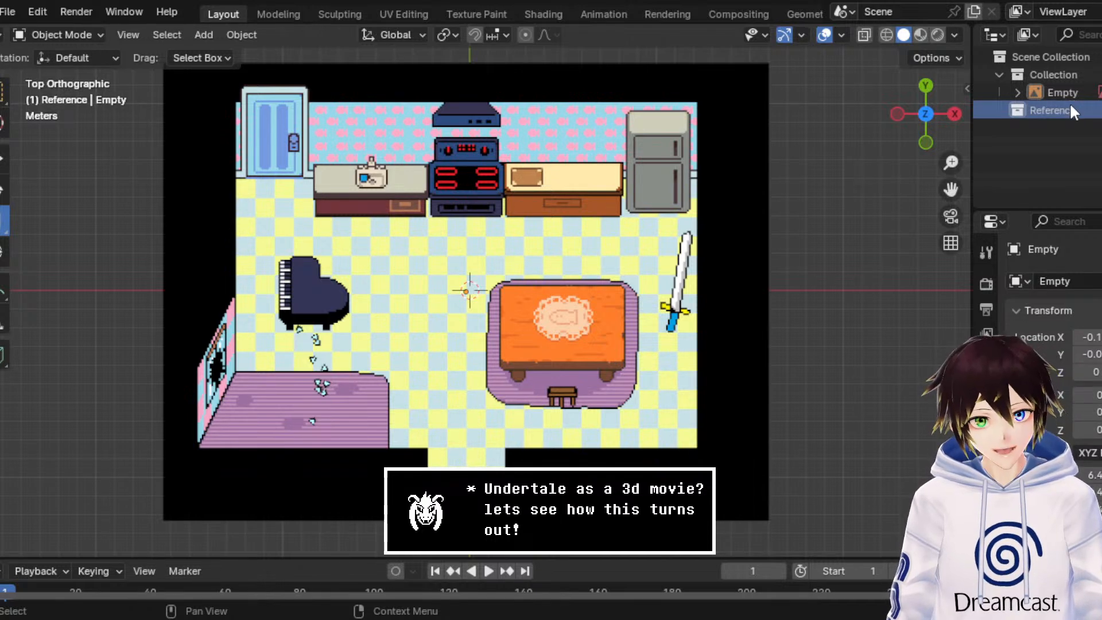
Step: Rename the kitchen image empty as "Undynes House" and move it into the Reference collection
click(1069, 97)
double_click(1068, 96)
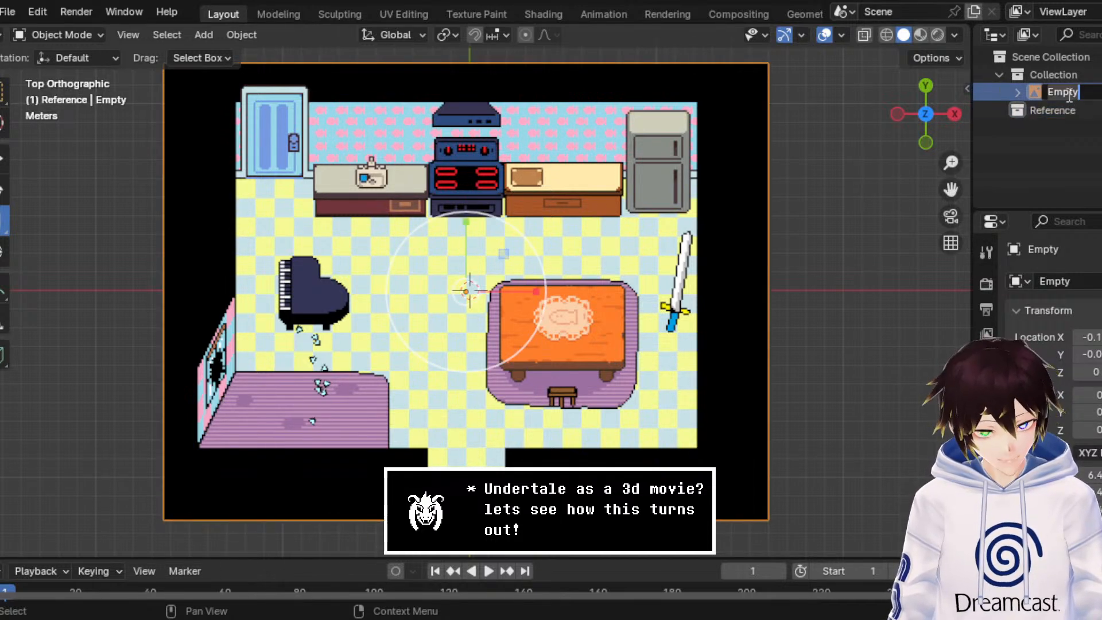
text(Undynes)
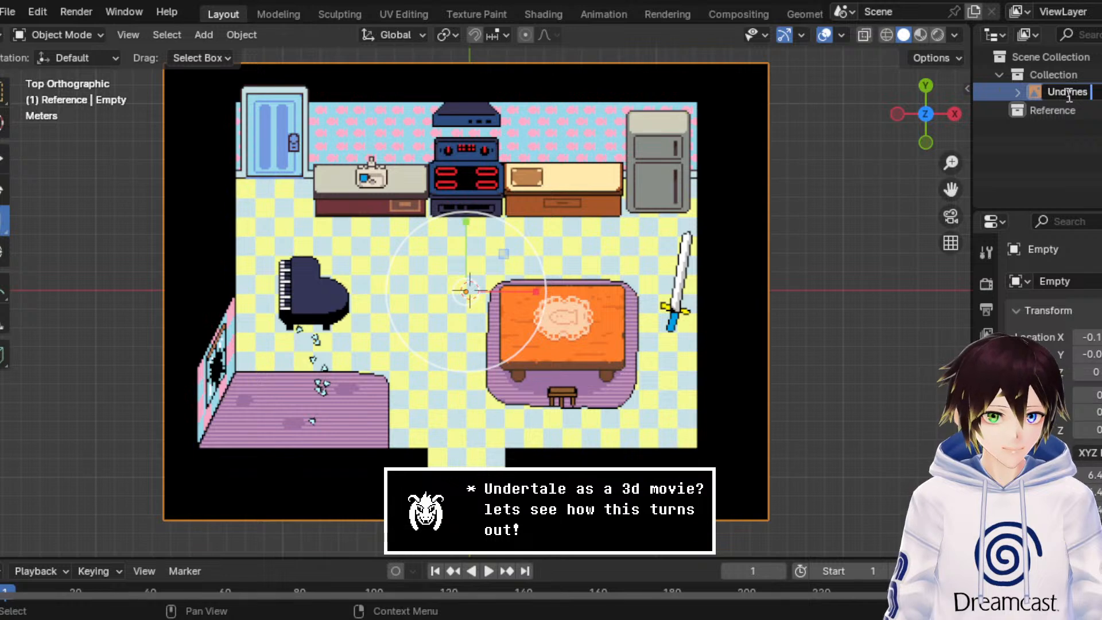
text( House)
key(Return)
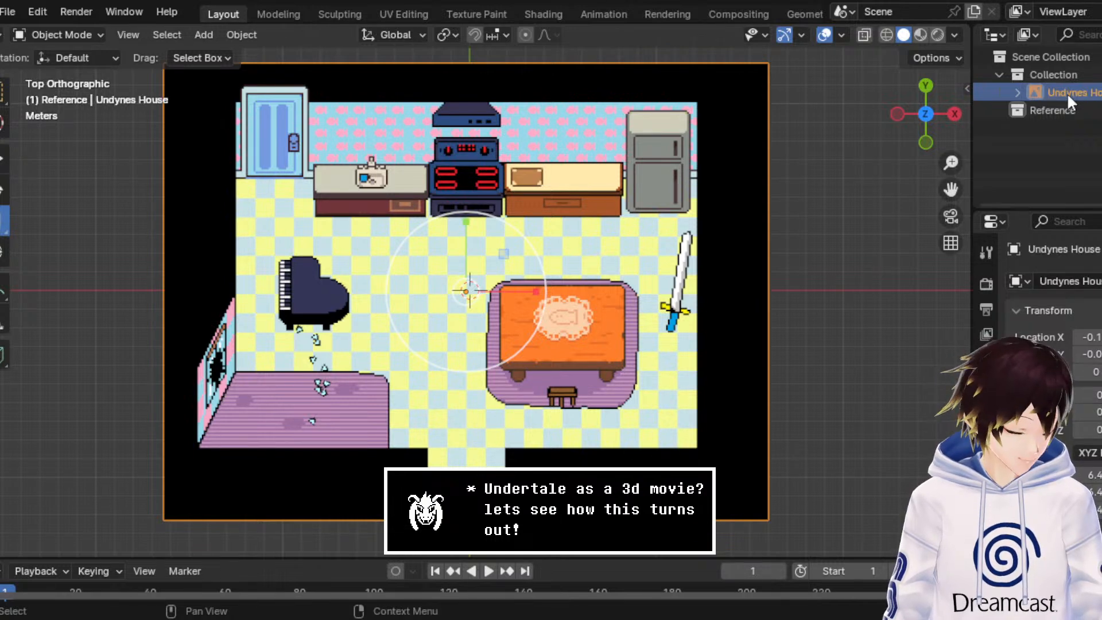
drag(1066, 92, 1052, 111)
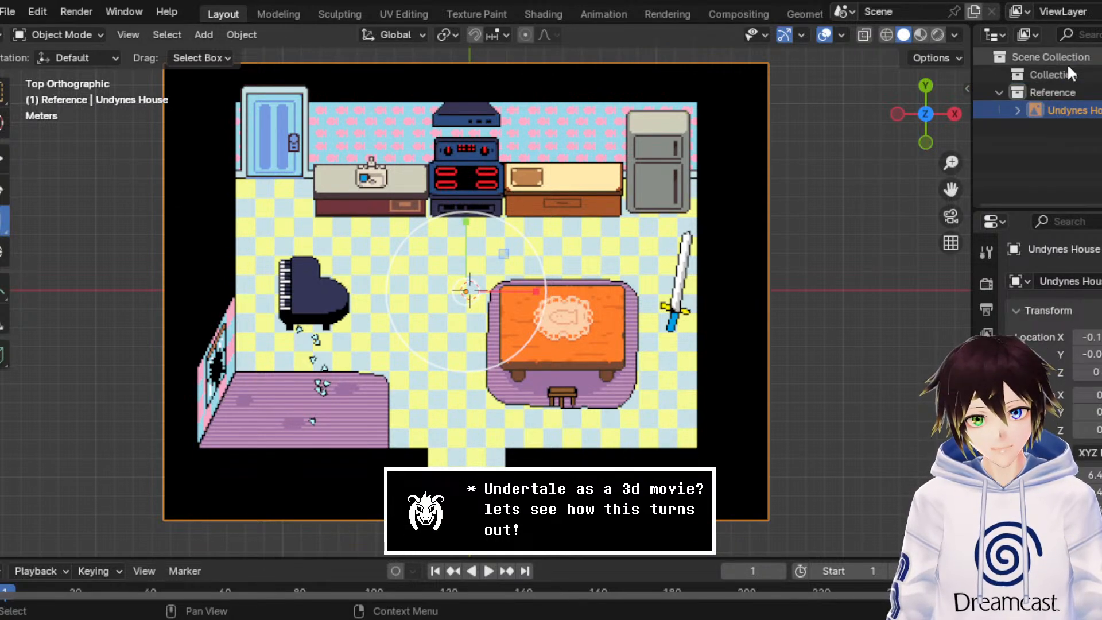
Step: Rename the original, empty collection as Geometry
double_click(1064, 74)
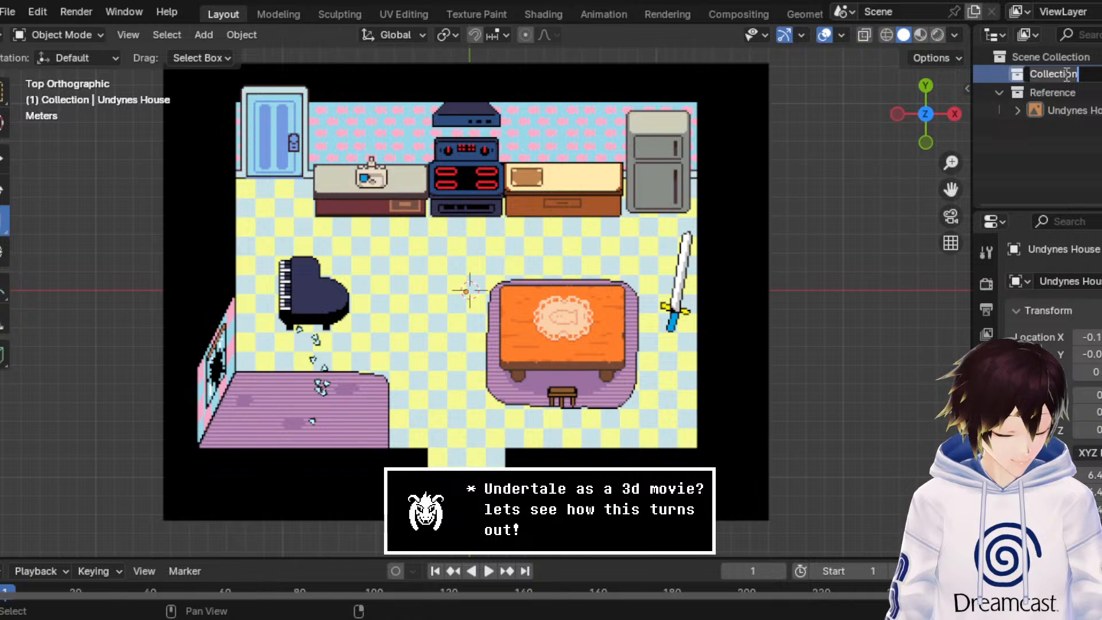
text(Geometry)
key(Return)
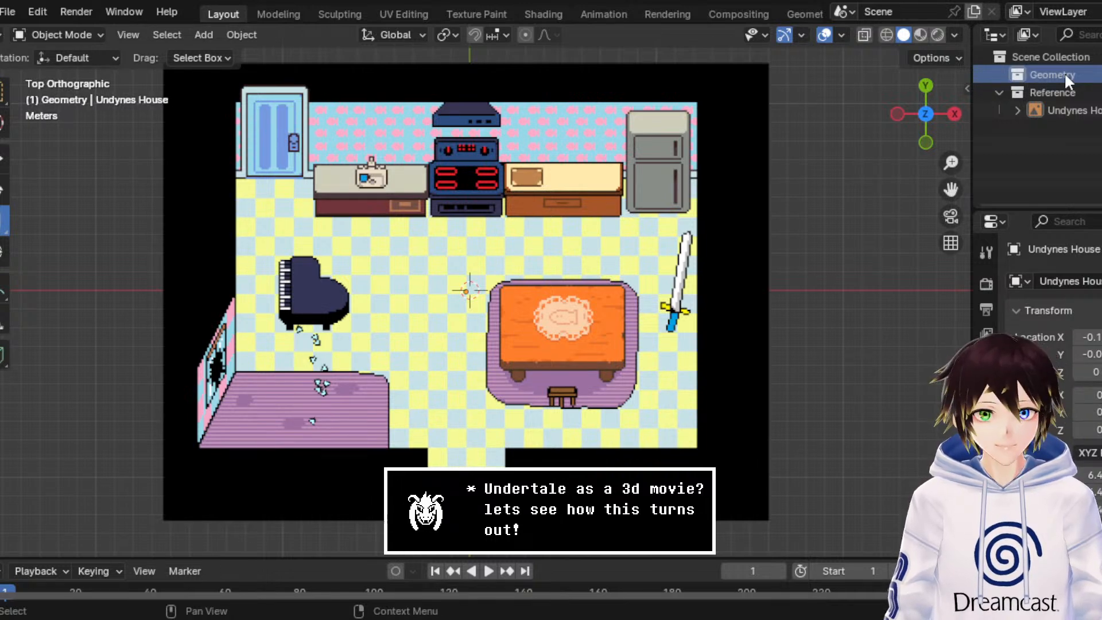
Step: Add a UV sphere with 32 segments, 16 rings and a 1 m radius at the origin in the Geometry collection
scroll(405, 191, down, 1)
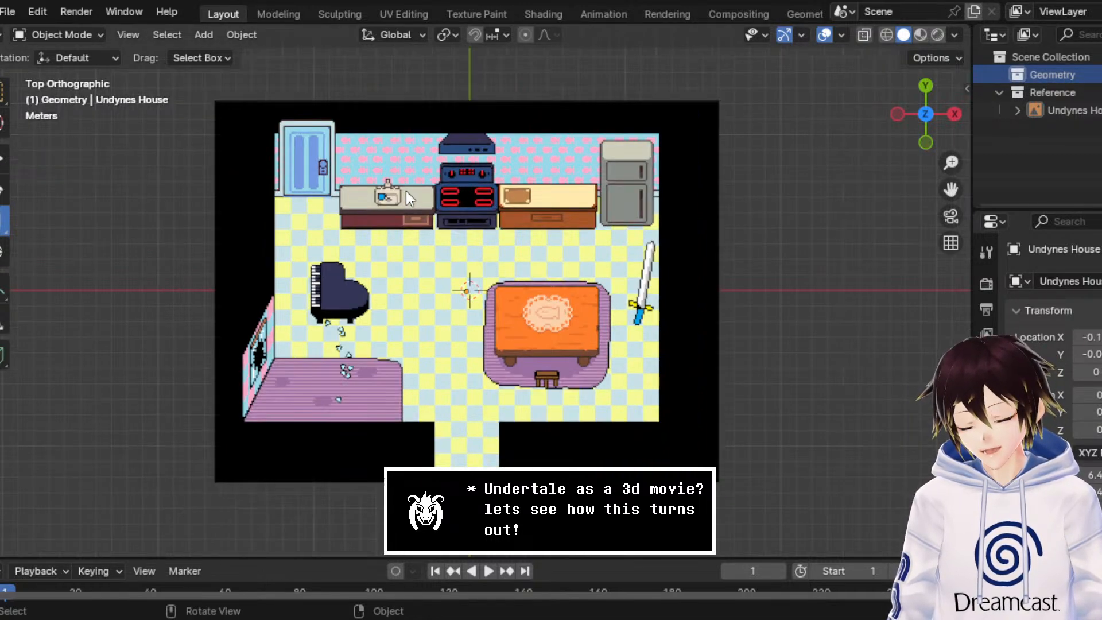
click(201, 36)
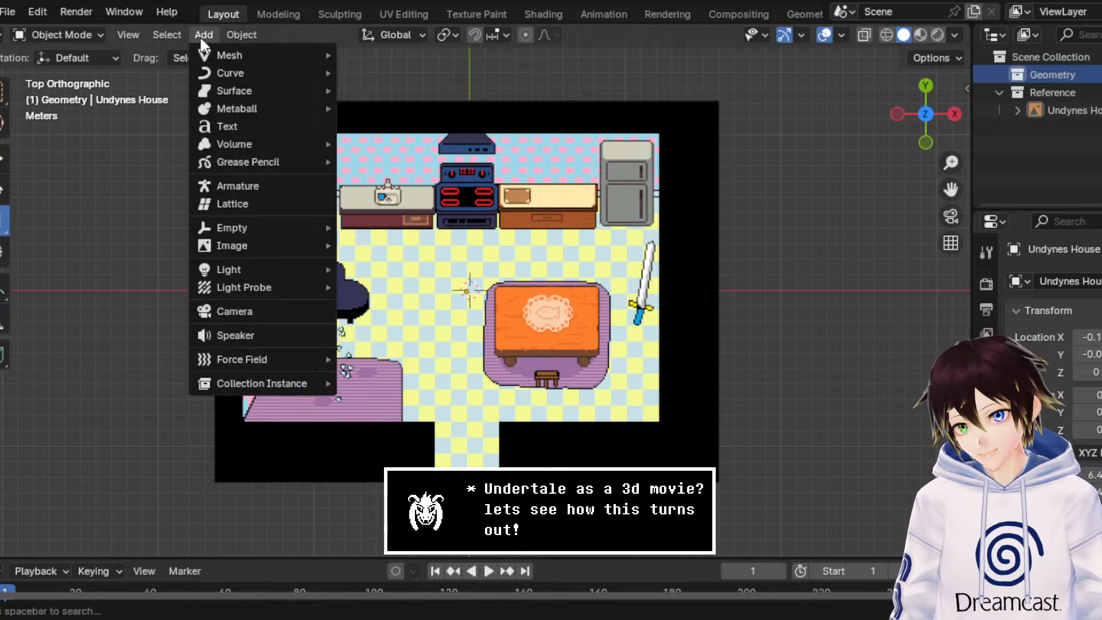
mouse_move(216, 53)
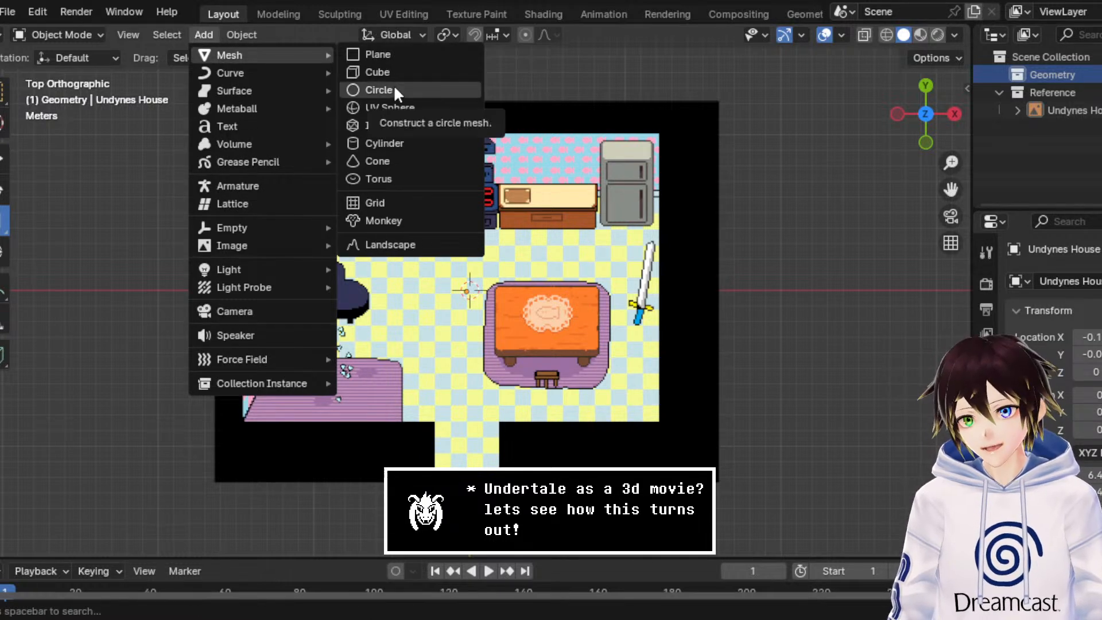
click(393, 108)
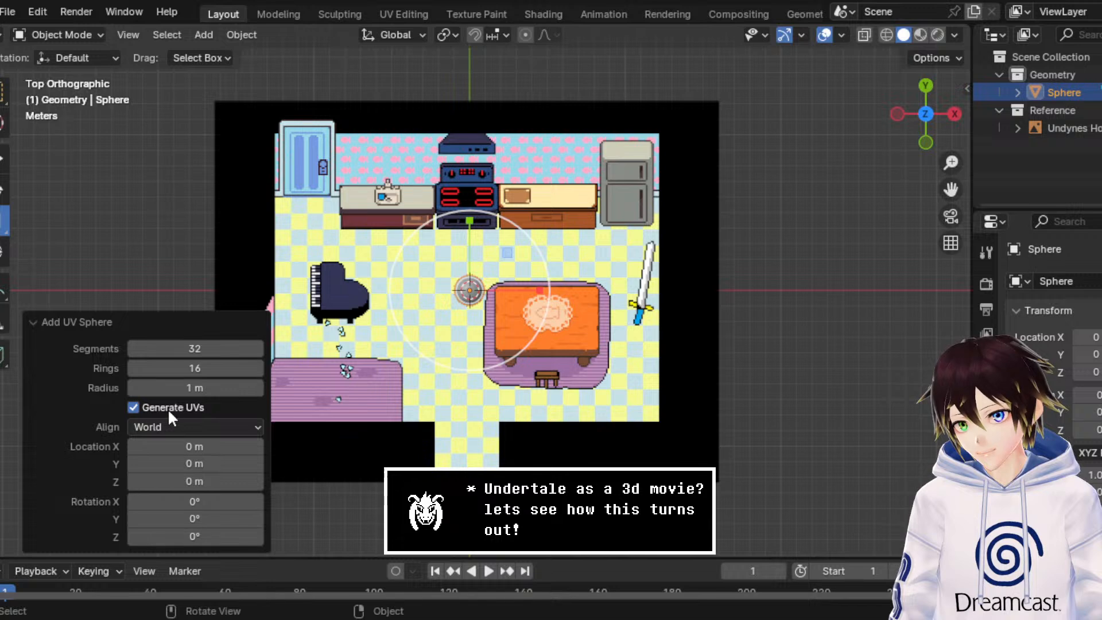
click(172, 424)
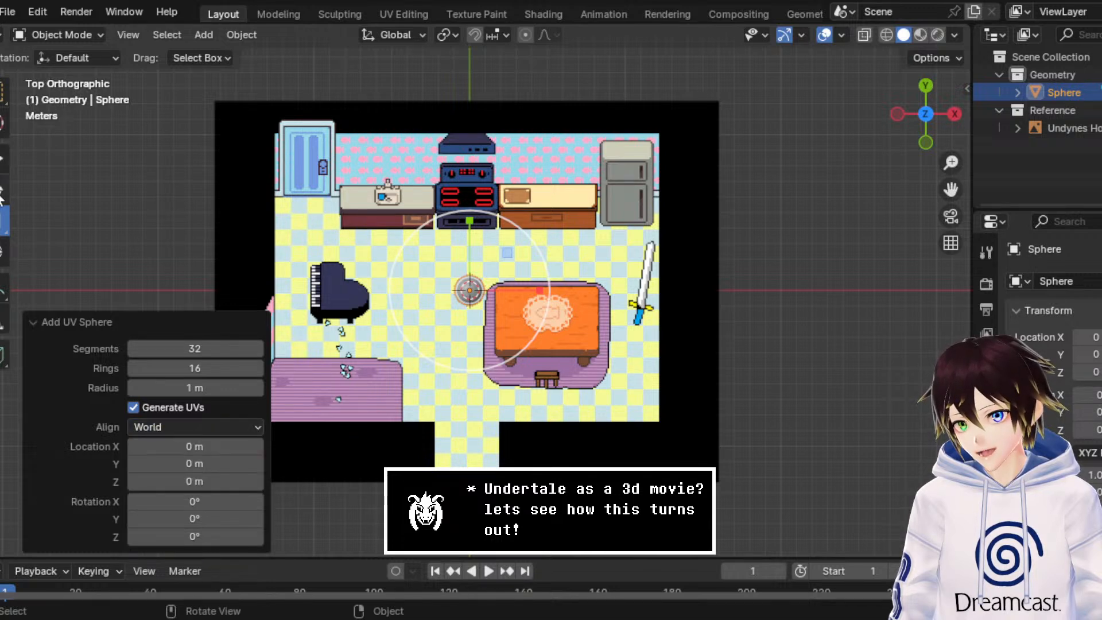
Step: Enlarge the UV sphere uniformly by a factor of about 16.68 so it surrounds the kitchen reference
drag(518, 221, 814, 70)
drag(929, 508, 660, 27)
middle_drag(621, 442, 622, 269)
scroll(641, 256, down, 3)
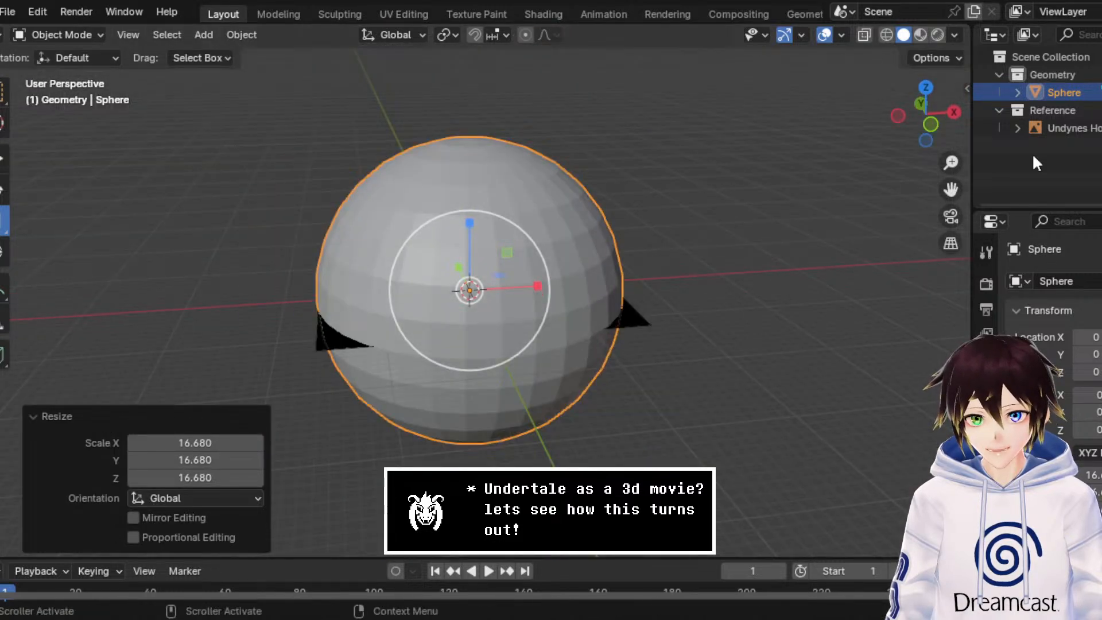
Step: Delete the sphere's vertices below the equator in front wireframe view, leaving an upper dome
click(933, 125)
click(886, 35)
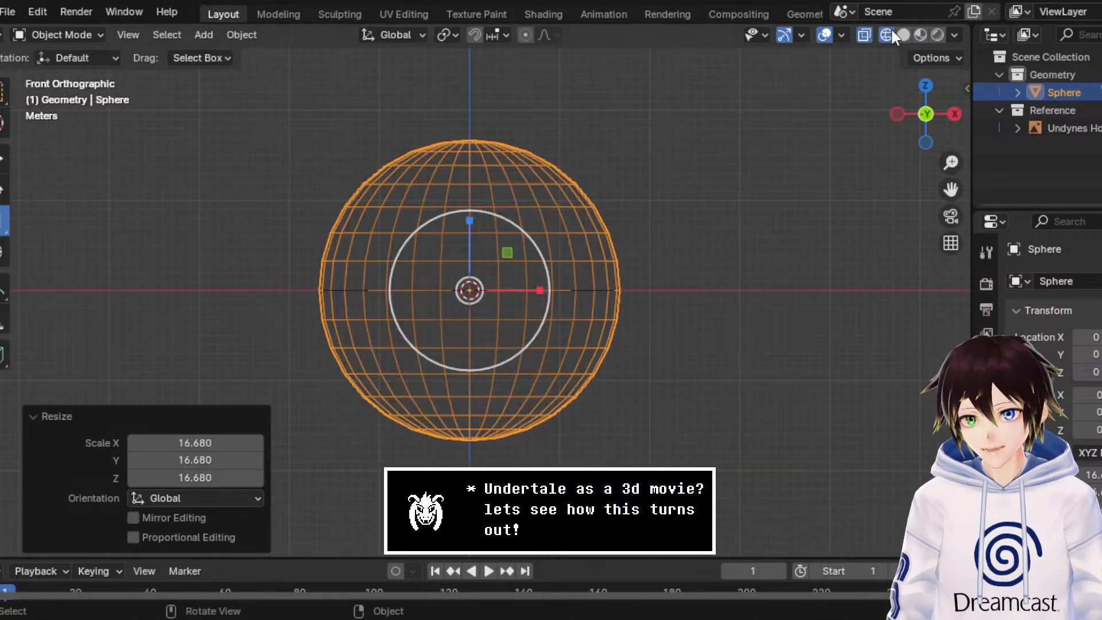
scroll(699, 228, up, 3)
click(52, 34)
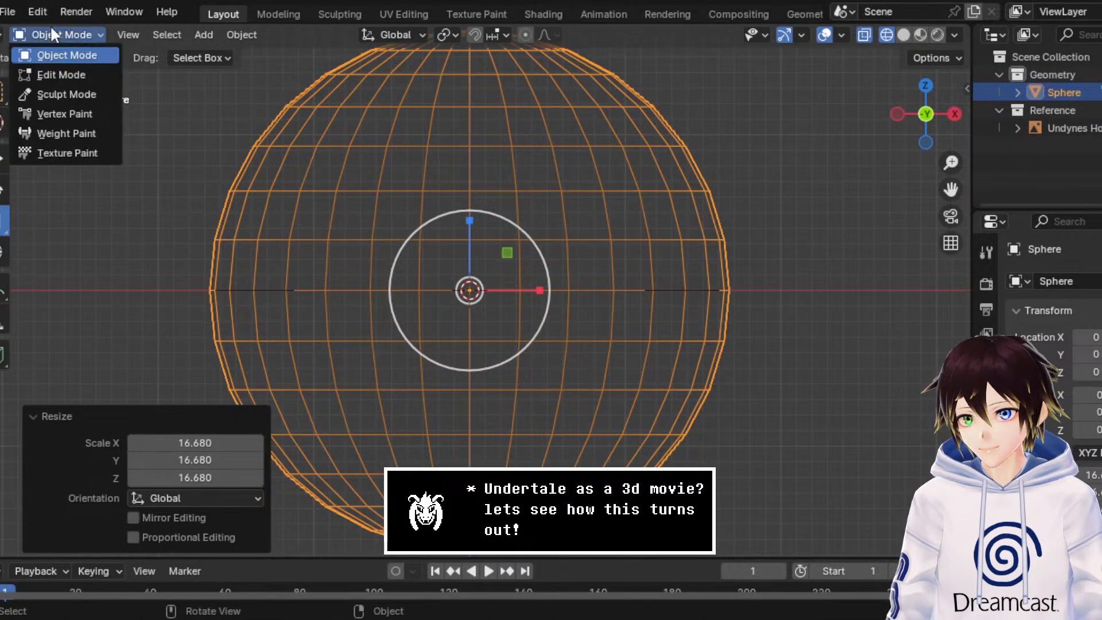
click(70, 75)
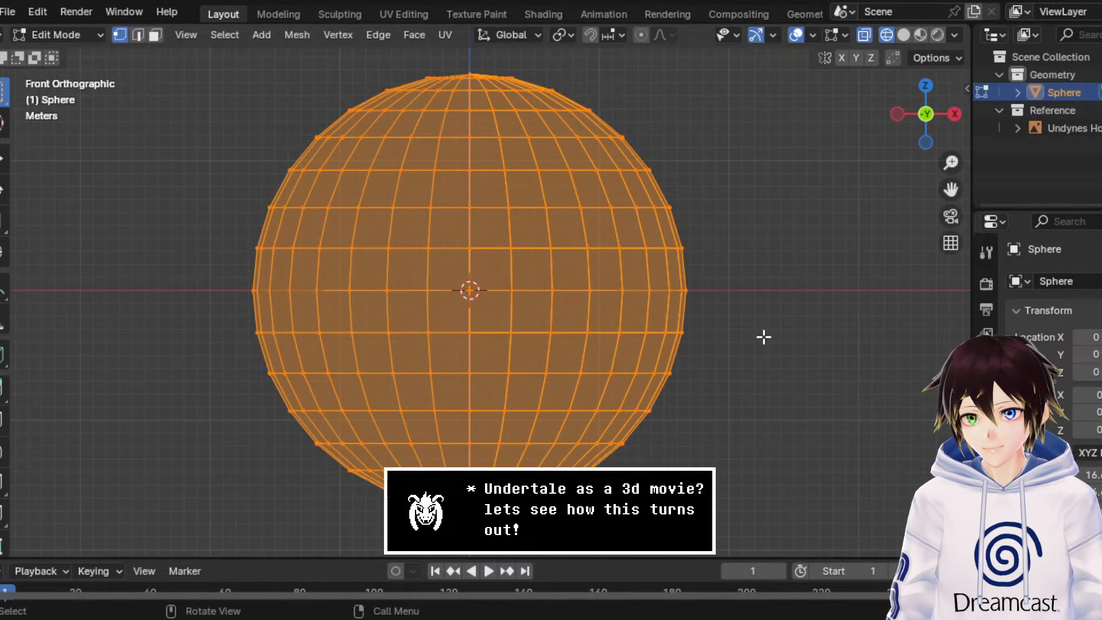
drag(761, 321, 153, 557)
right_click(396, 462)
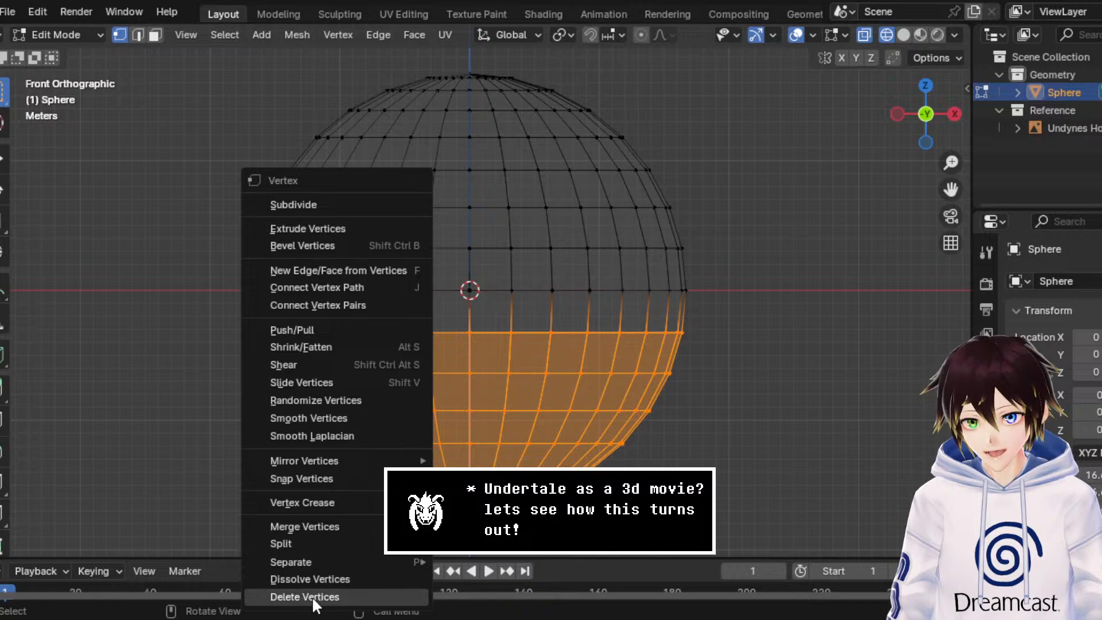
click(312, 596)
Step: Return to Object Mode and flatten the dome slightly along the Z axis
click(63, 35)
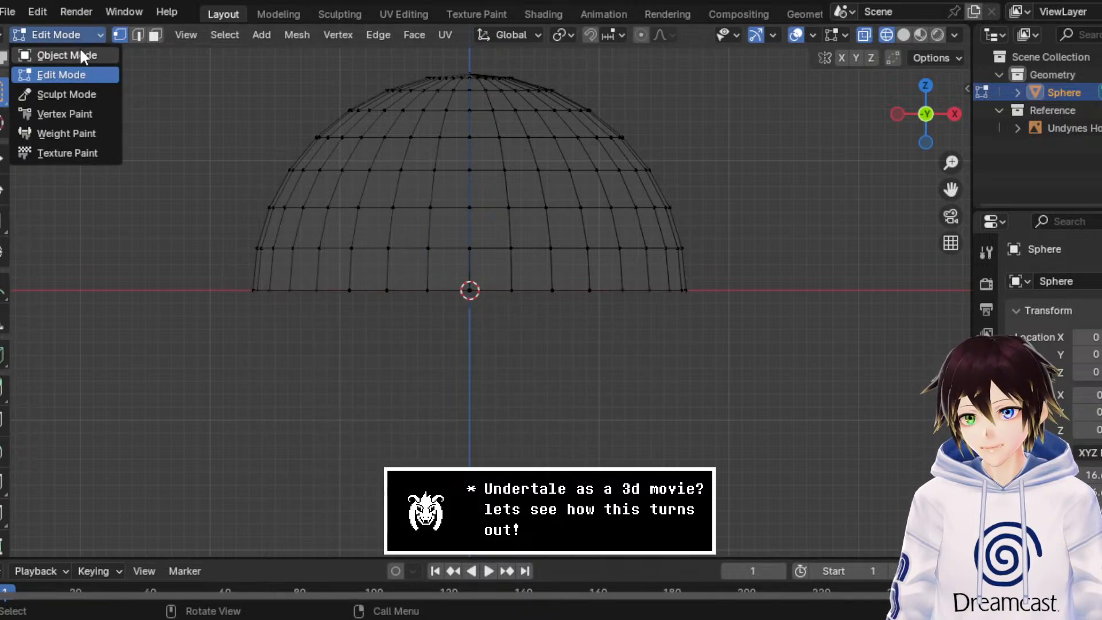
click(79, 55)
mouse_move(477, 219)
mouse_down()
mouse_move(469, 239)
mouse_move(481, 212)
mouse_up()
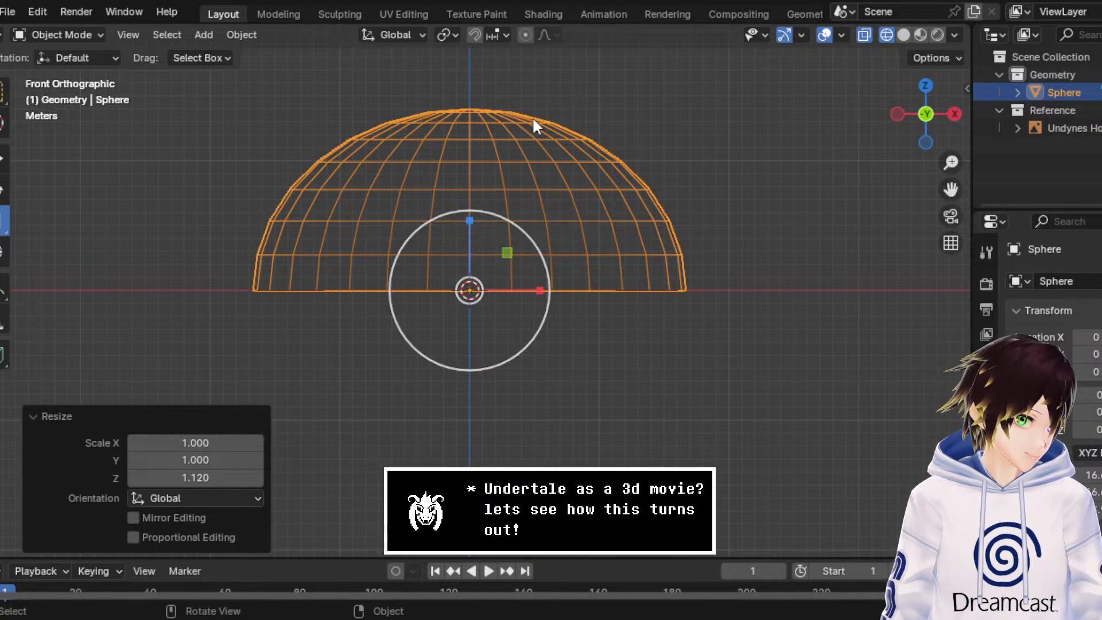
Step: Move the dome about 10.15 m along Y to centre it on the kitchen's back wall in the top view
click(926, 88)
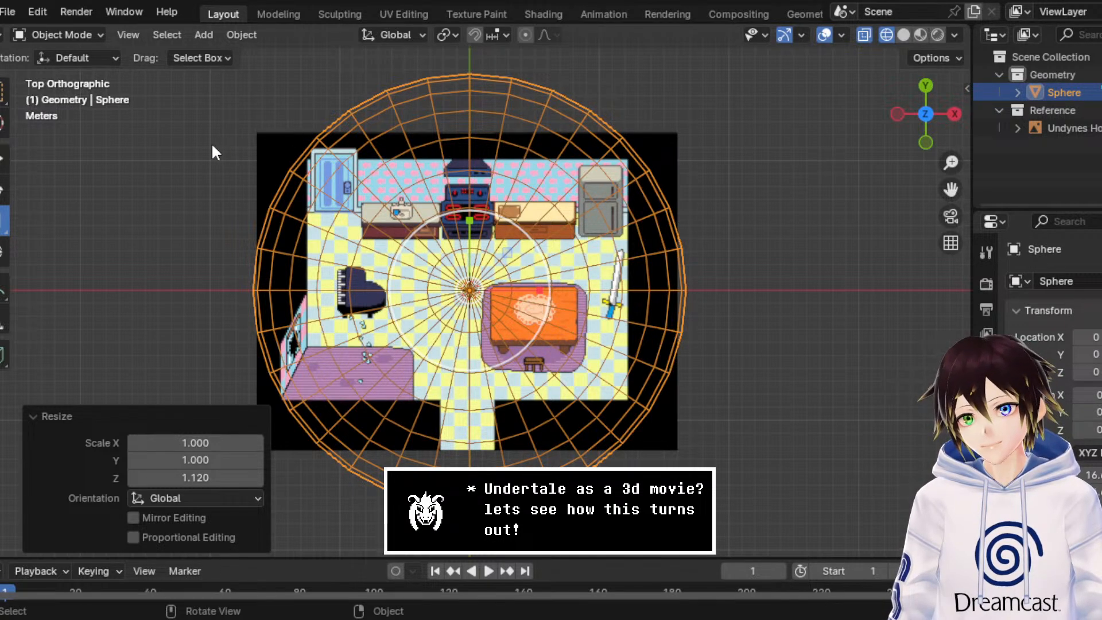
key(w)
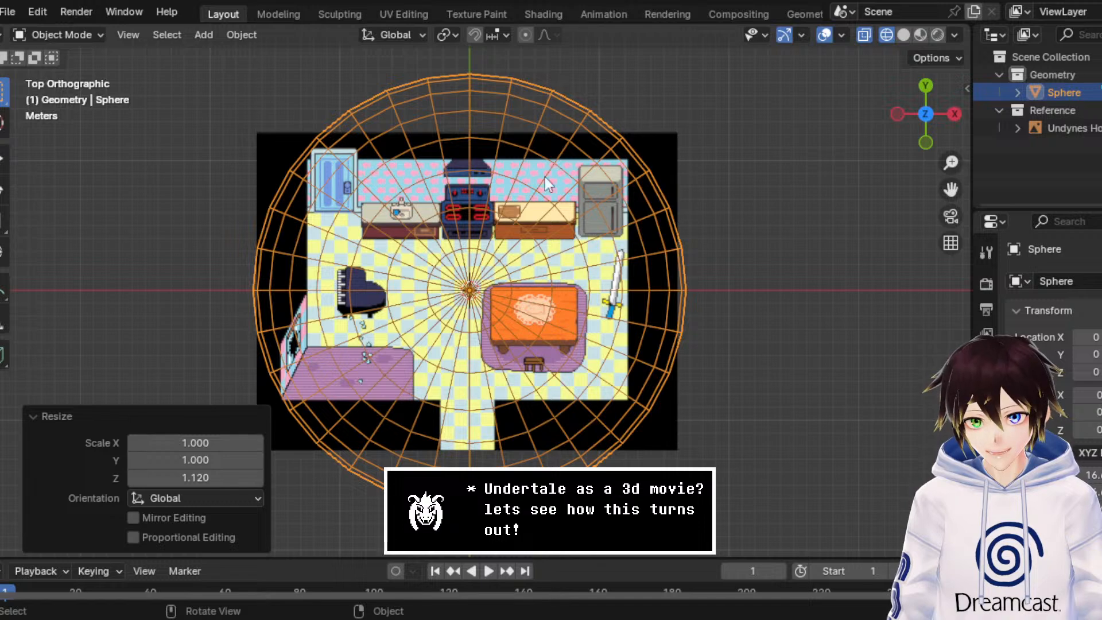
click(4, 161)
drag(471, 222, 480, 94)
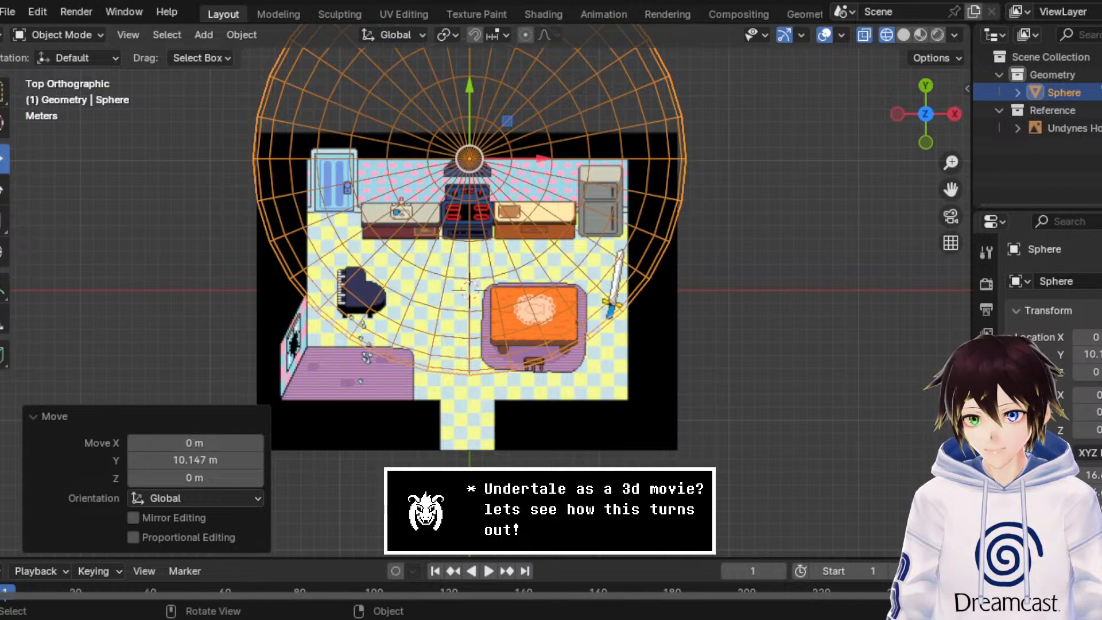
Step: Enlarge the dome uniformly by a factor of about 1.175 so it covers the kitchen floor
key(s)
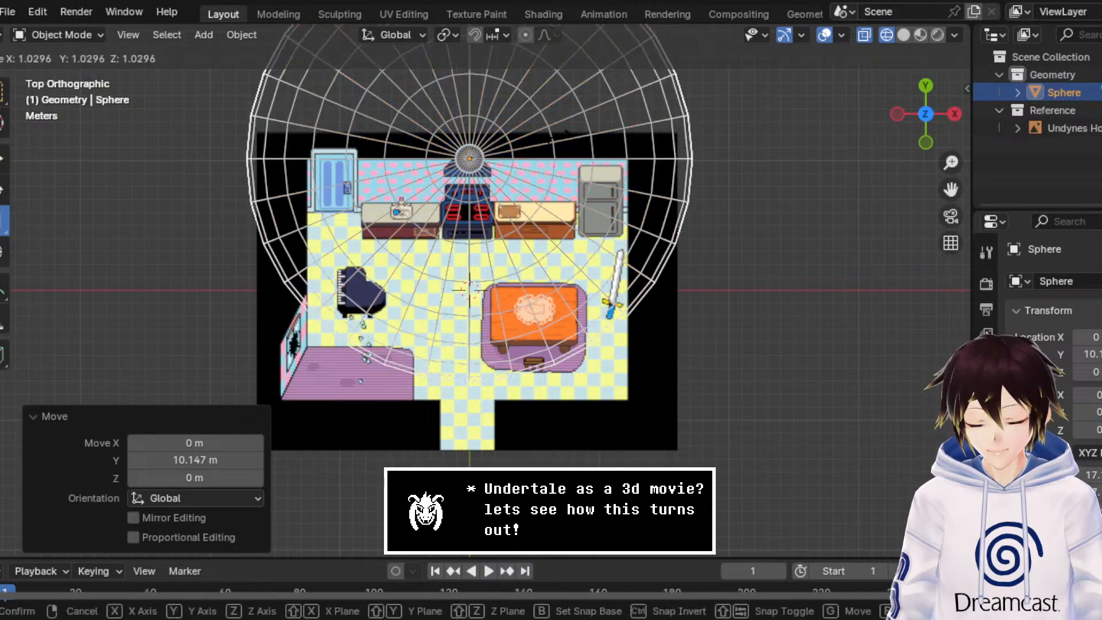
drag(565, 130, 568, 129)
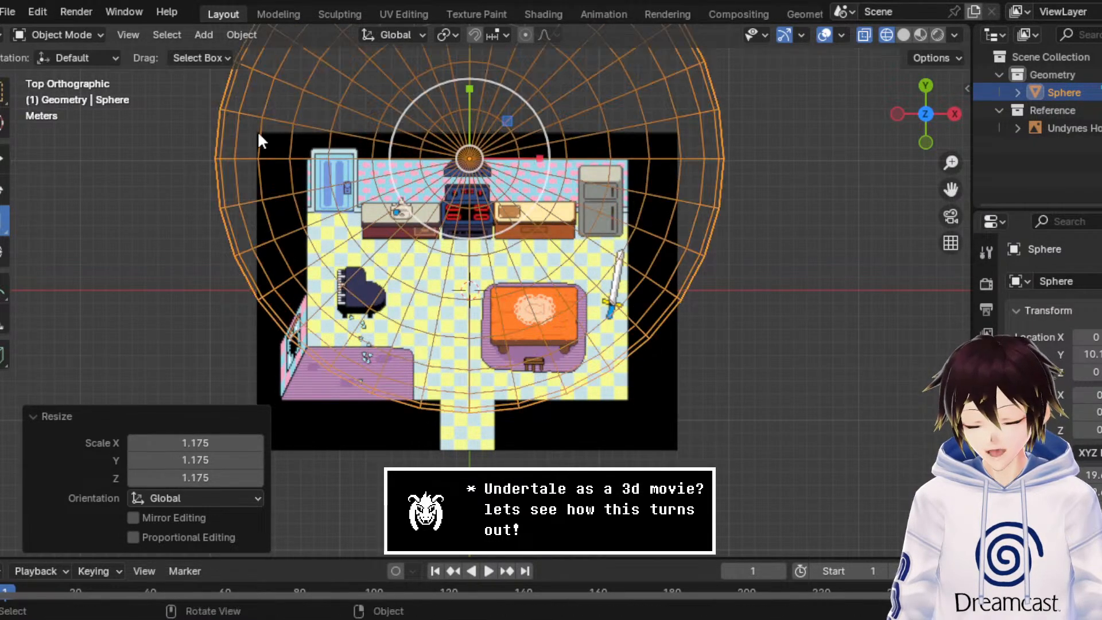
click(4, 159)
Step: Delete the dome's vertices behind the kitchen's back wall, leaving only the front half, and return to Object Mode
scroll(423, 156, down, 3)
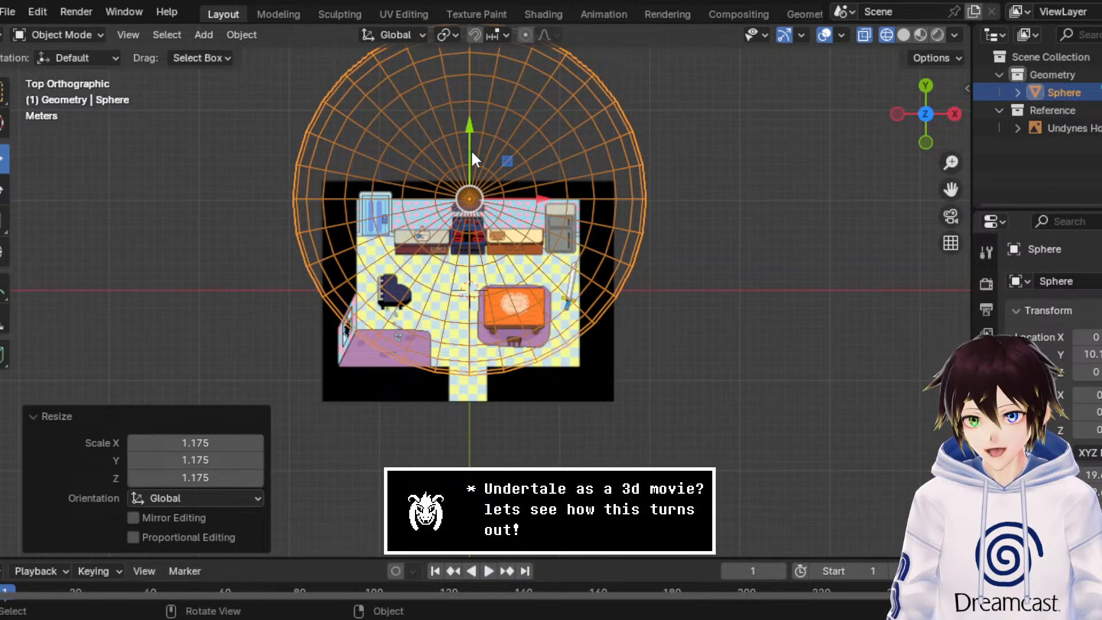
click(70, 31)
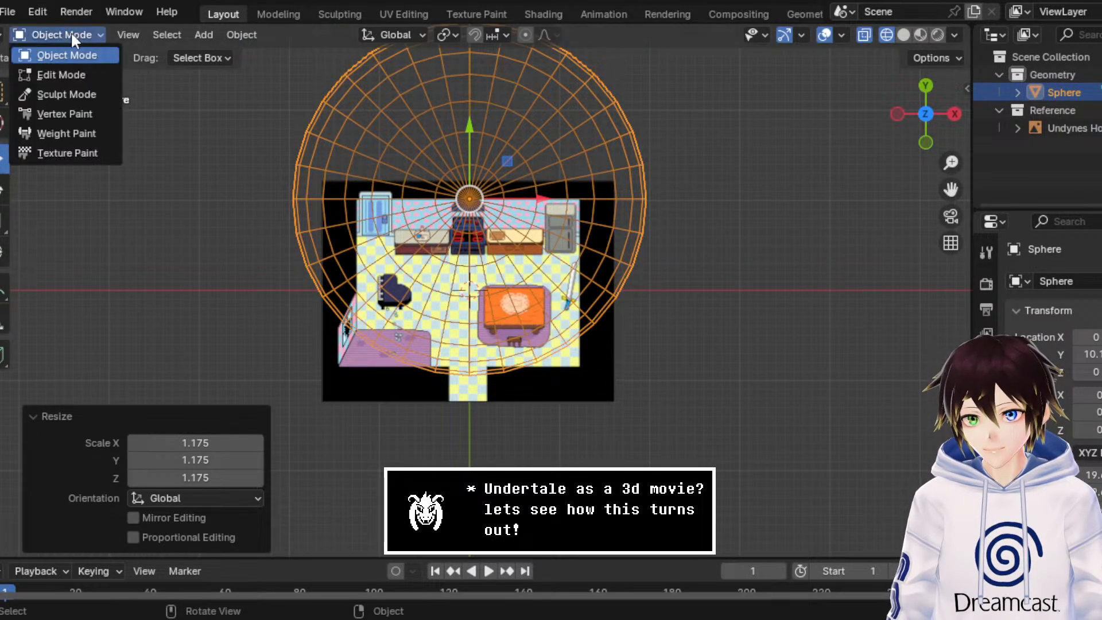
click(77, 68)
drag(706, 195, 182, 23)
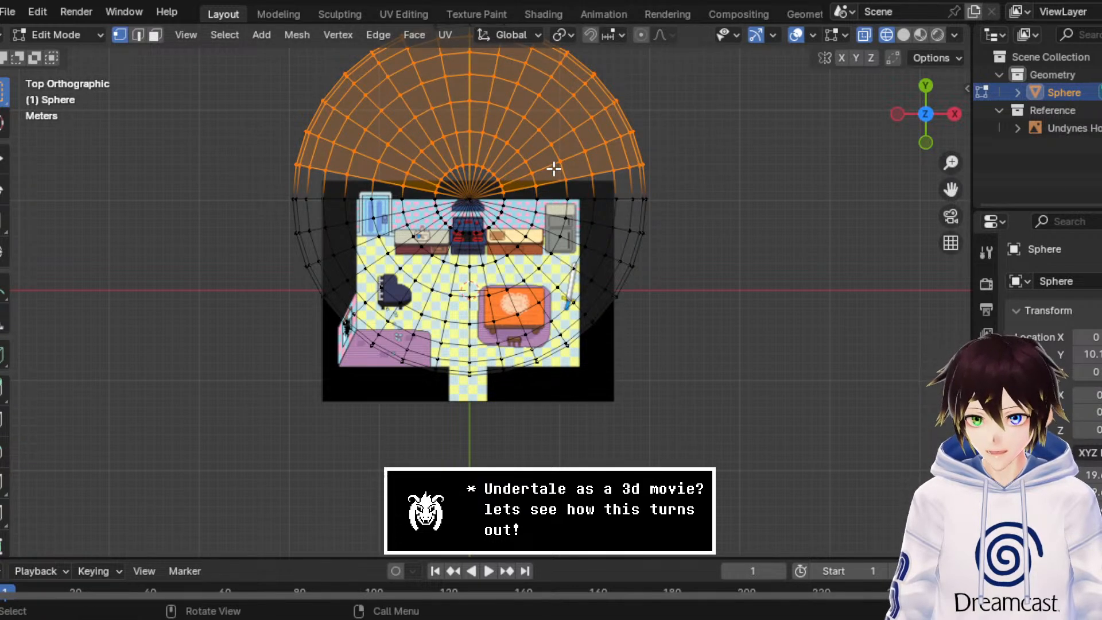
scroll(554, 168, down, 2)
shift+drag(632, 173, 227, 33)
scroll(502, 173, up, 4)
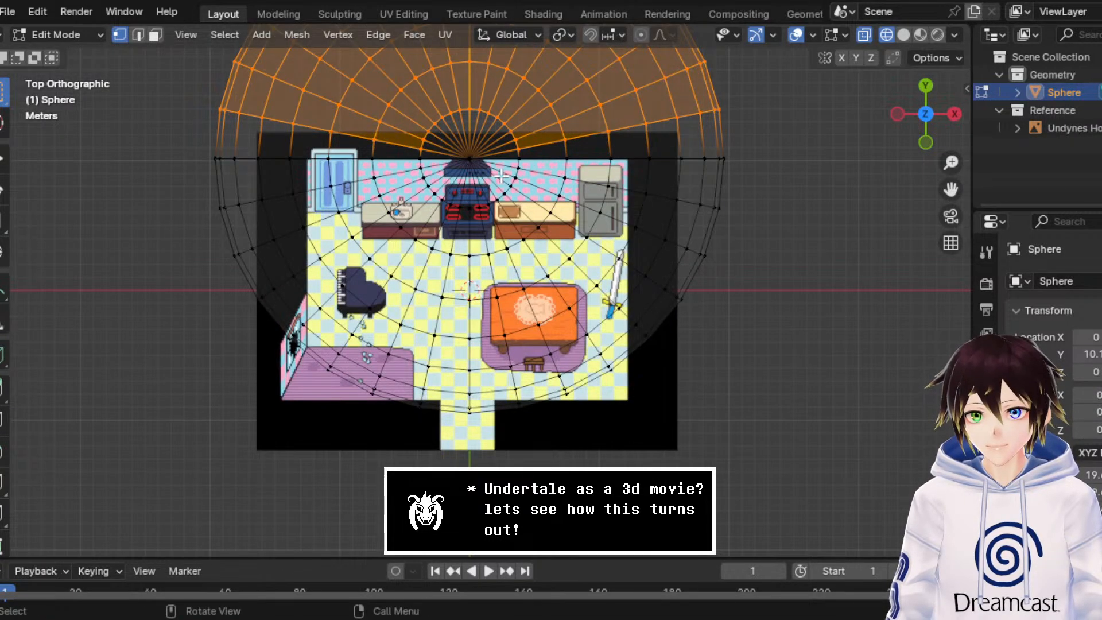
key(x)
click(500, 173)
click(68, 36)
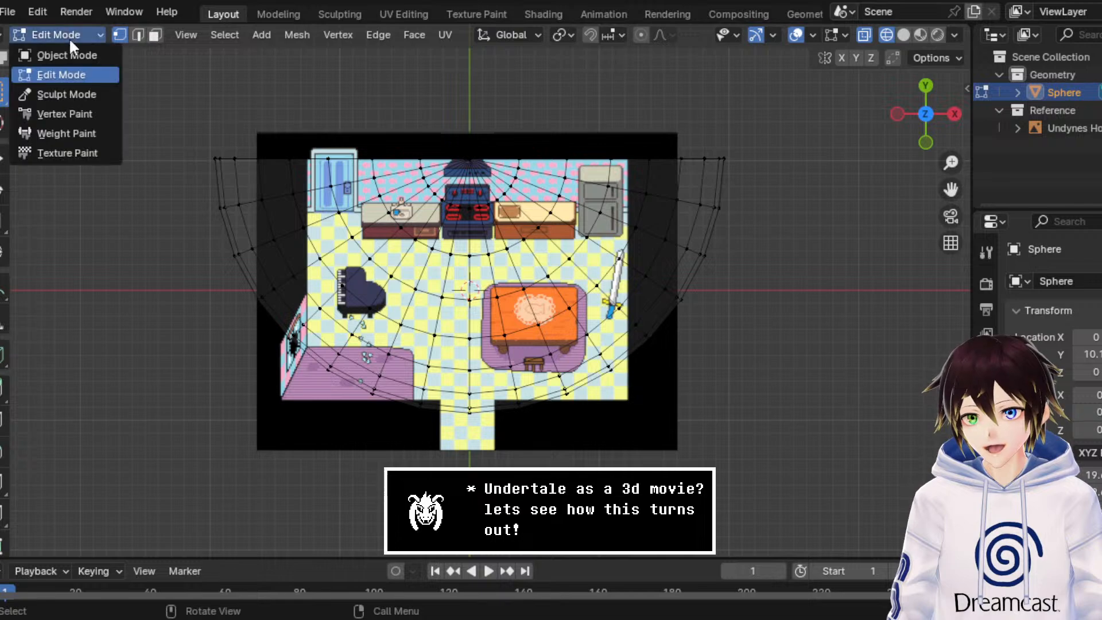
click(66, 55)
middle_drag(409, 250, 433, 150)
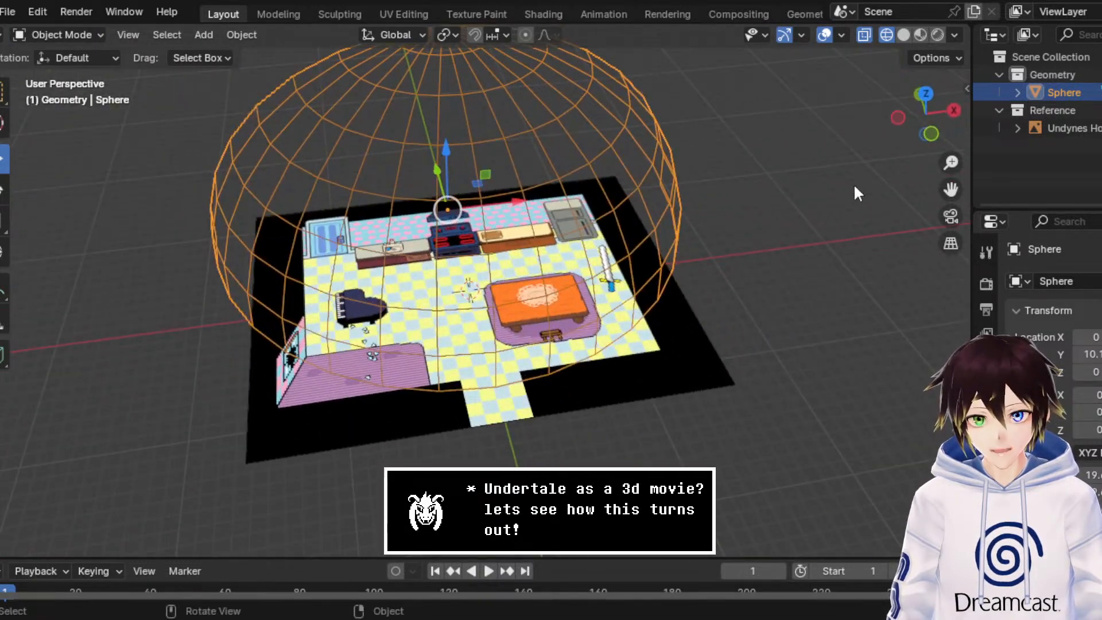
click(925, 94)
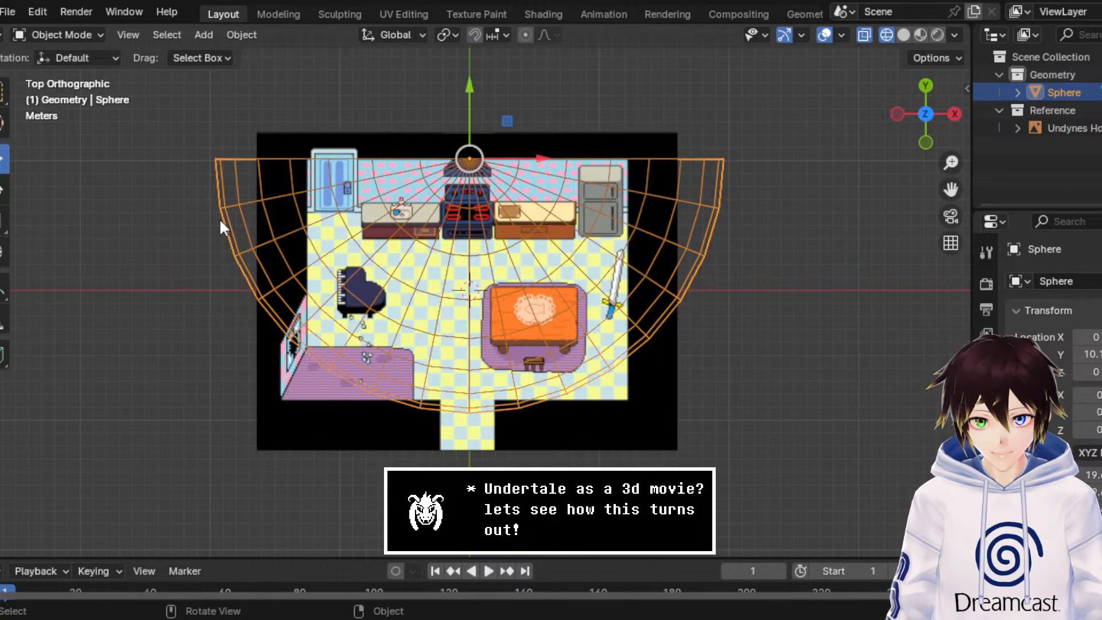
middle_drag(488, 270, 464, 84)
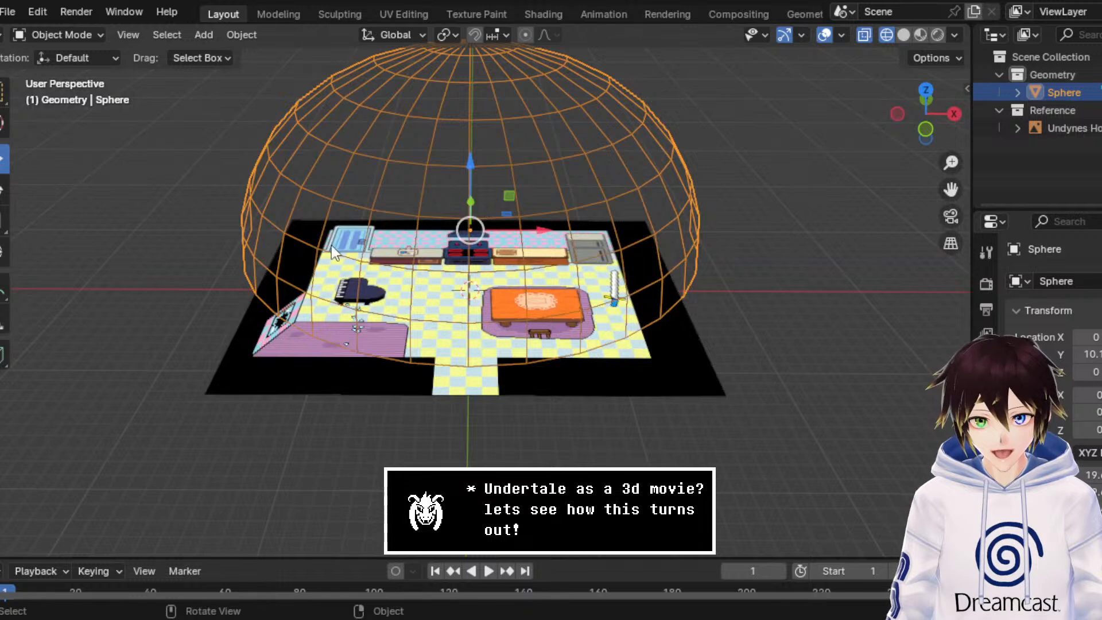
click(923, 123)
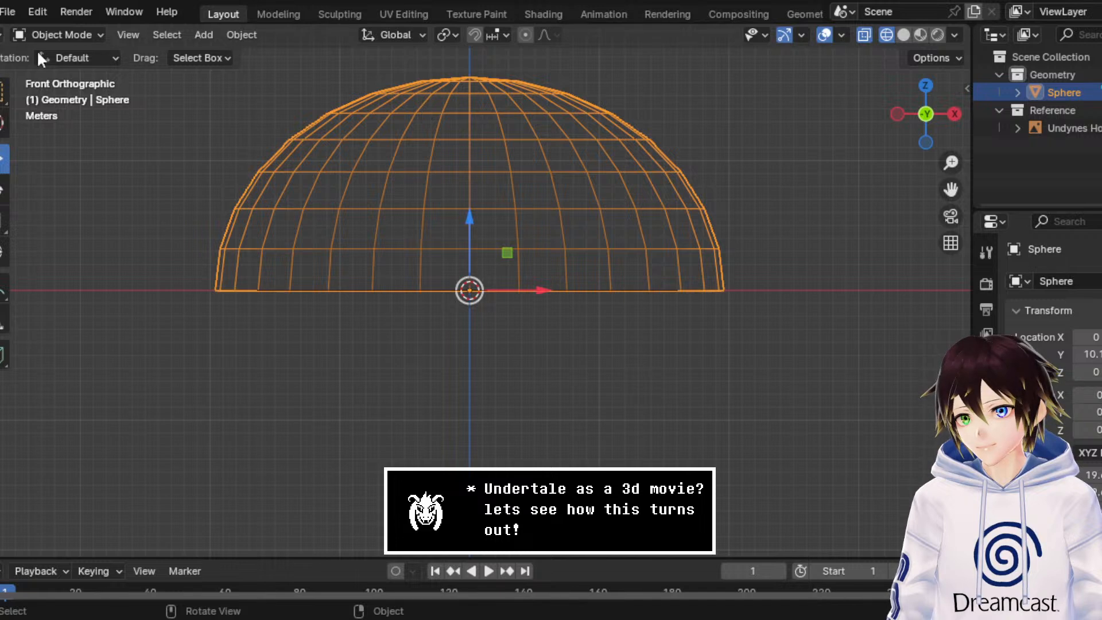
Step: Delete the vertices of the half-dome's upper part, leaving an open-topped curved wall, and return to Object Mode
click(60, 37)
click(67, 71)
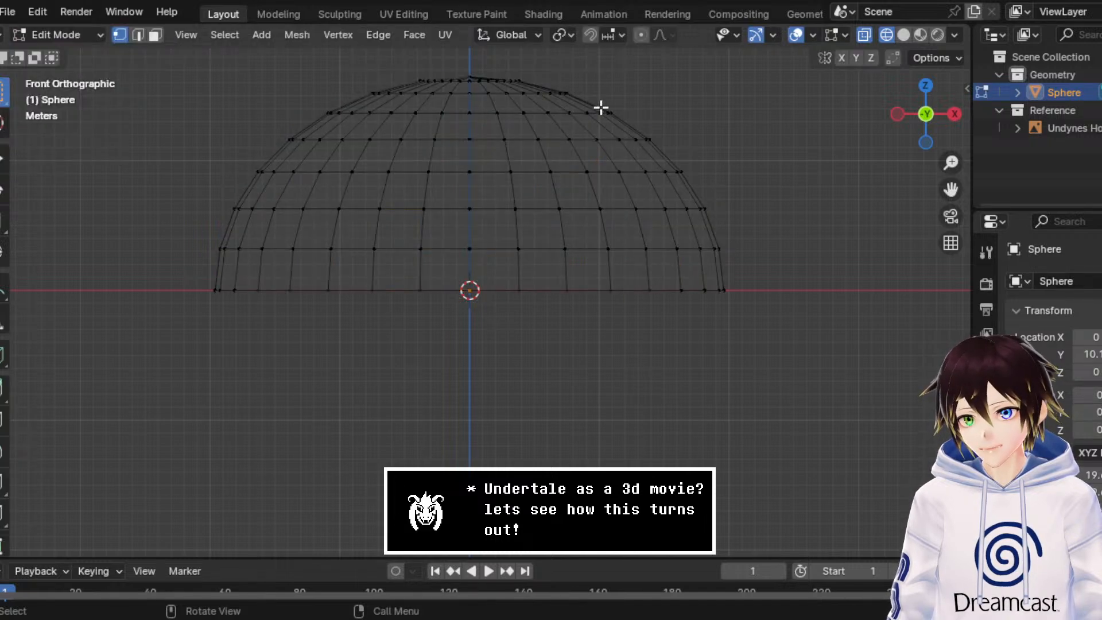
drag(654, 129, 170, 10)
key(x)
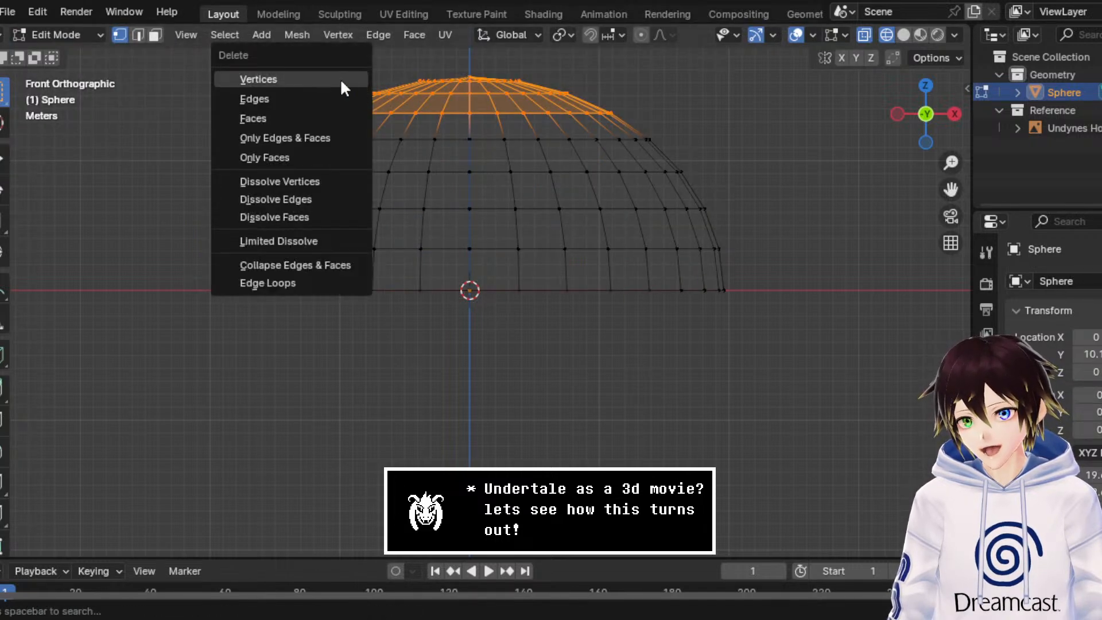
click(340, 78)
middle_drag(507, 98, 485, 183)
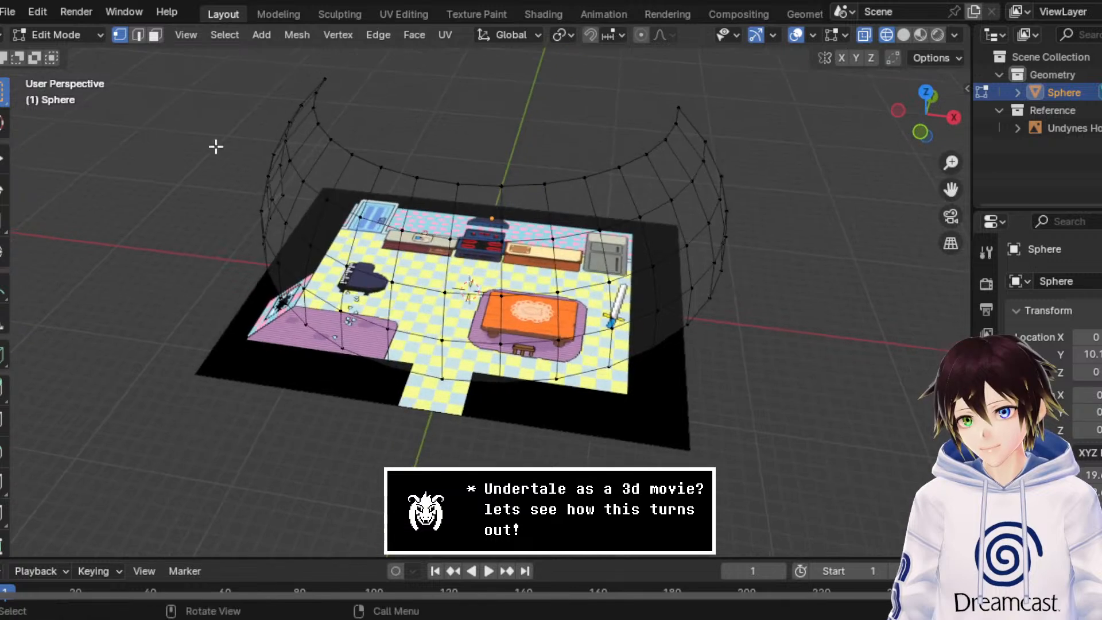
click(63, 36)
click(57, 54)
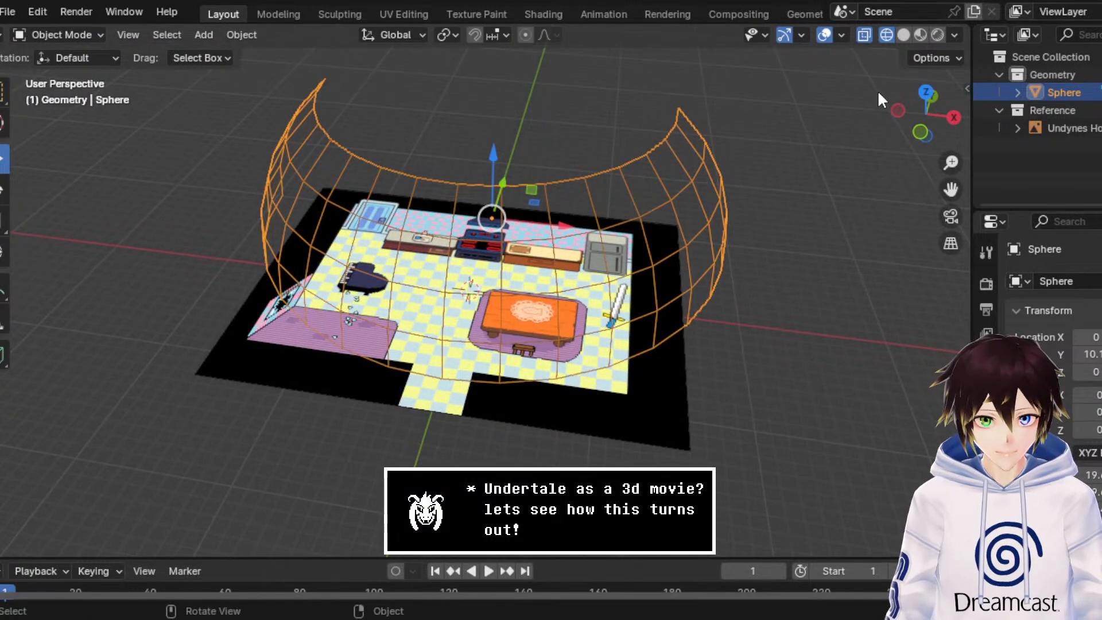
Step: Examine the open-topped dome wall against the kitchen reference from above and in perspective
click(924, 92)
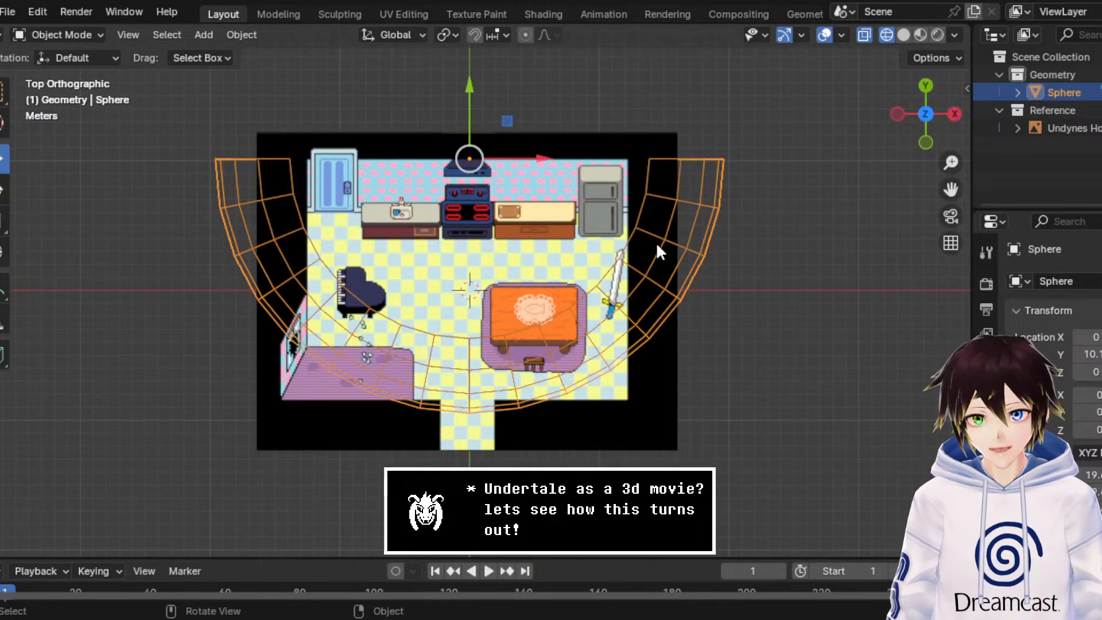
scroll(665, 269, down, 1)
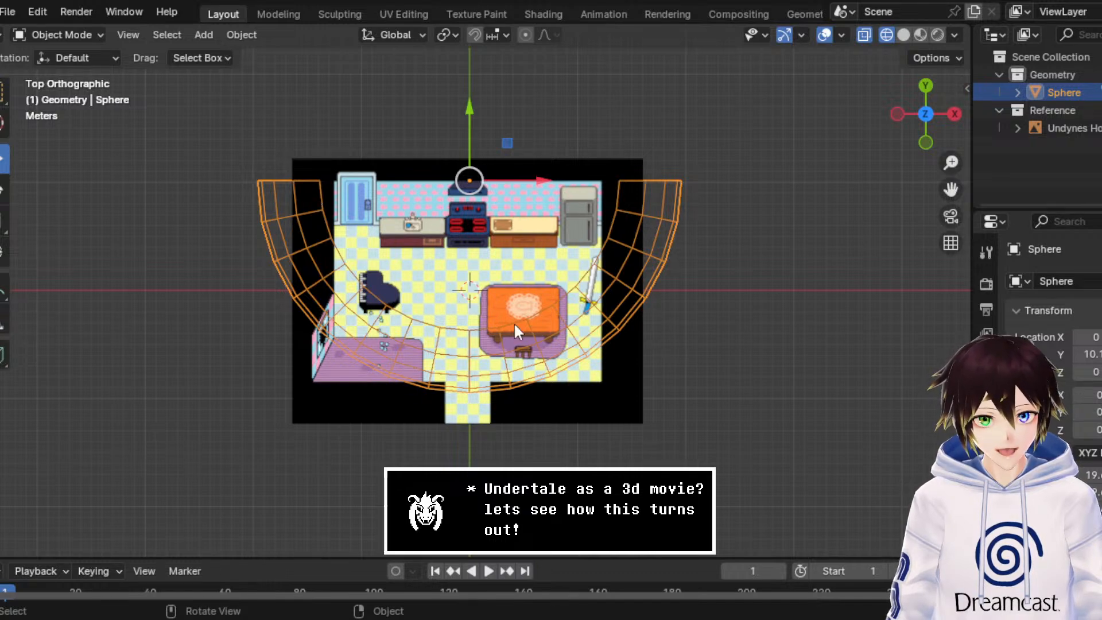
middle_drag(530, 315, 567, 185)
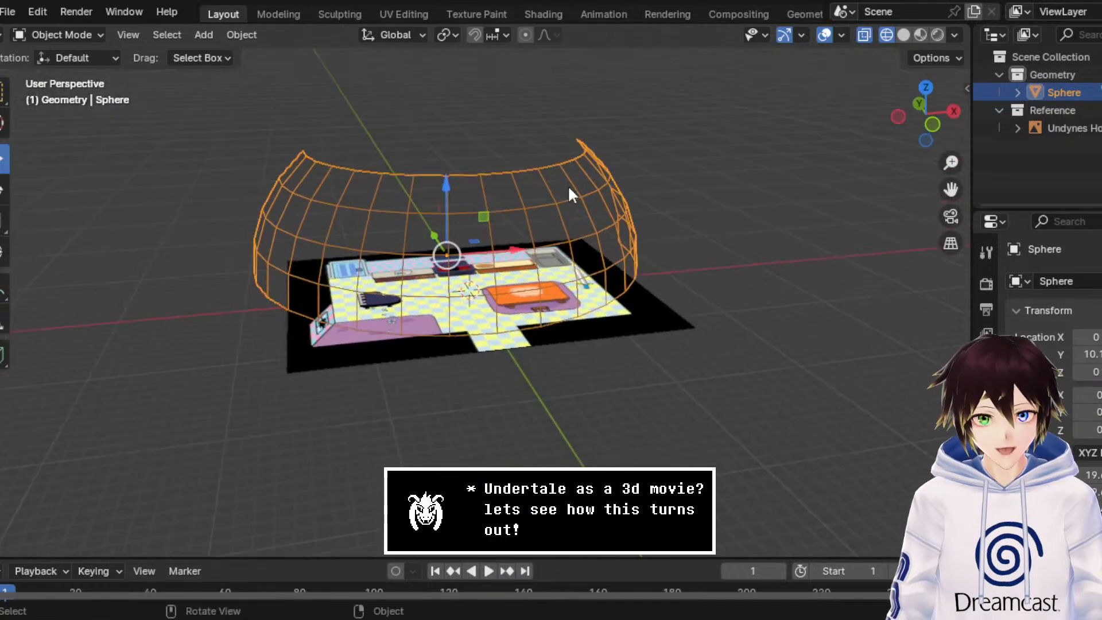
scroll(567, 185, up, 3)
scroll(487, 236, down, 2)
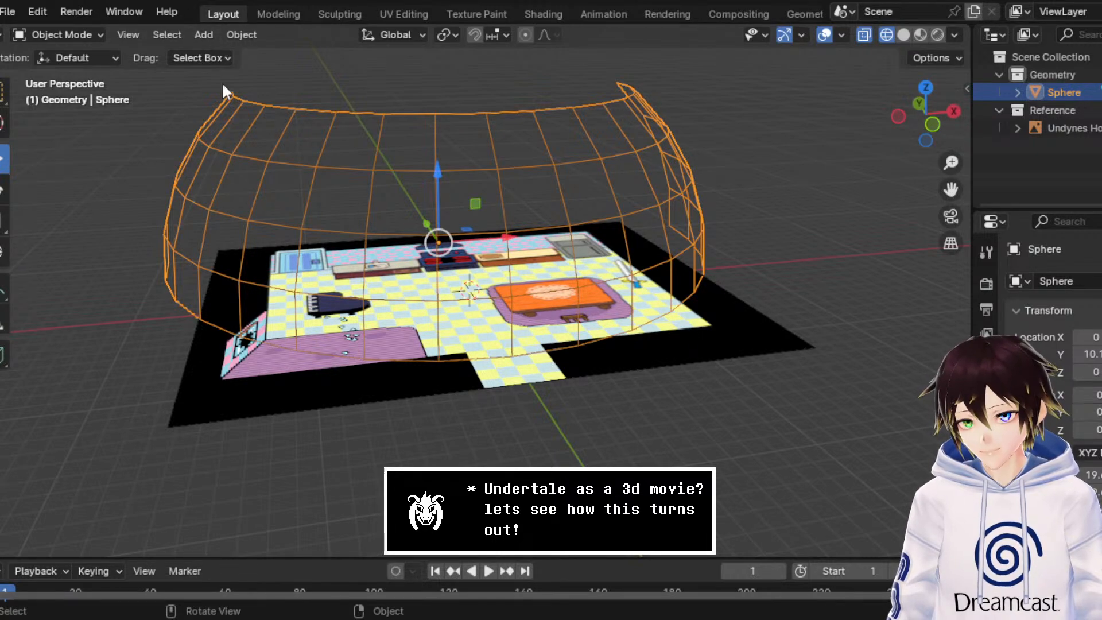
middle_drag(223, 86, 518, 204)
click(843, 222)
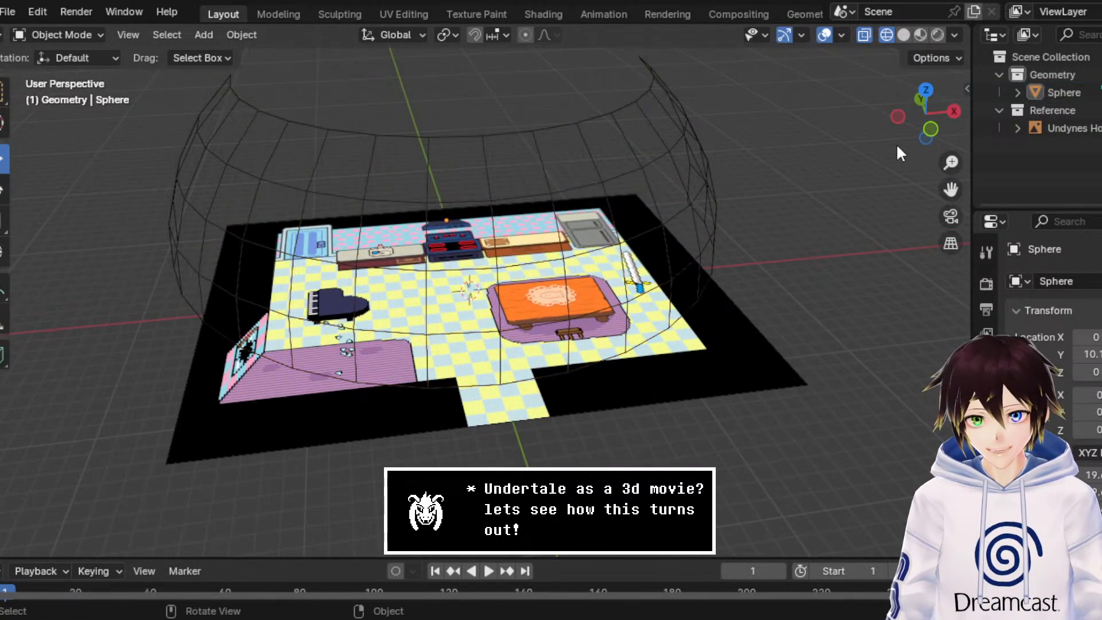
click(925, 89)
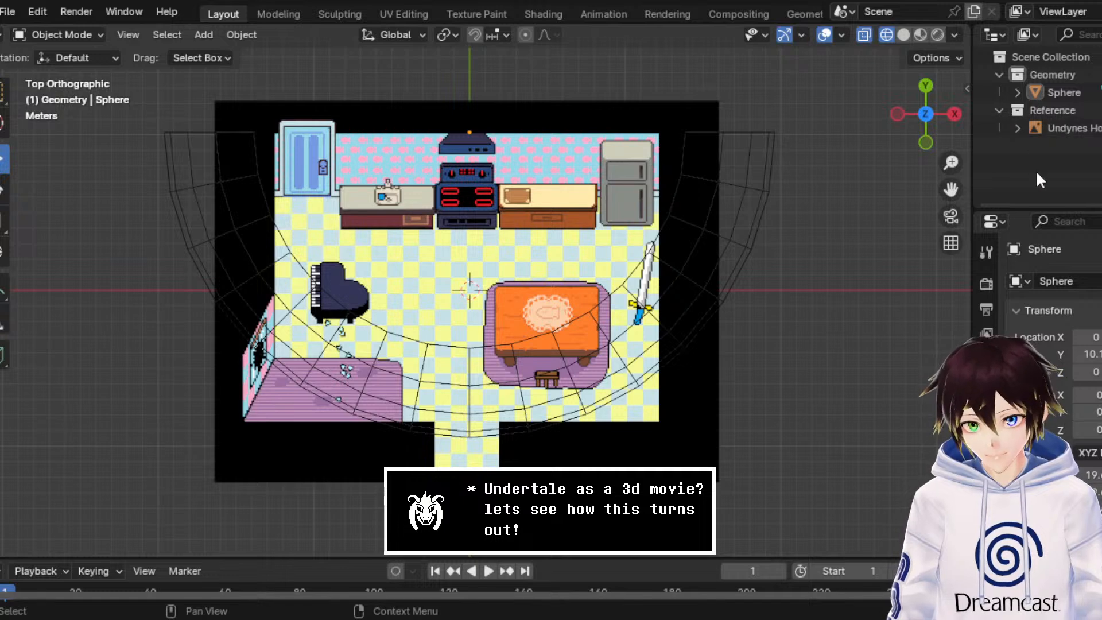
right_click(1005, 150)
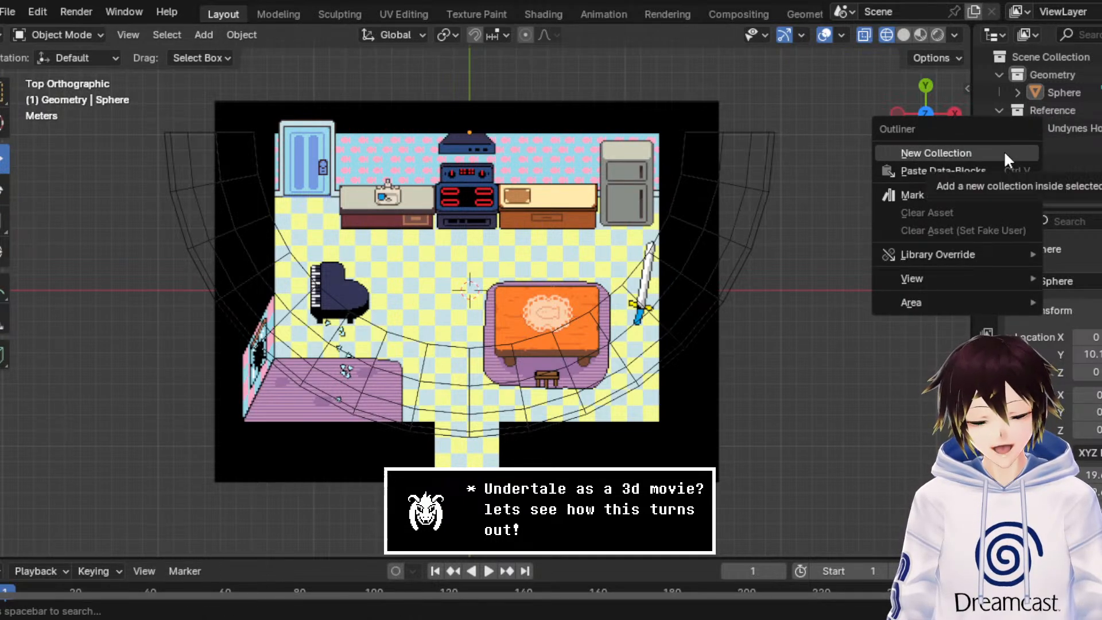
click(1062, 56)
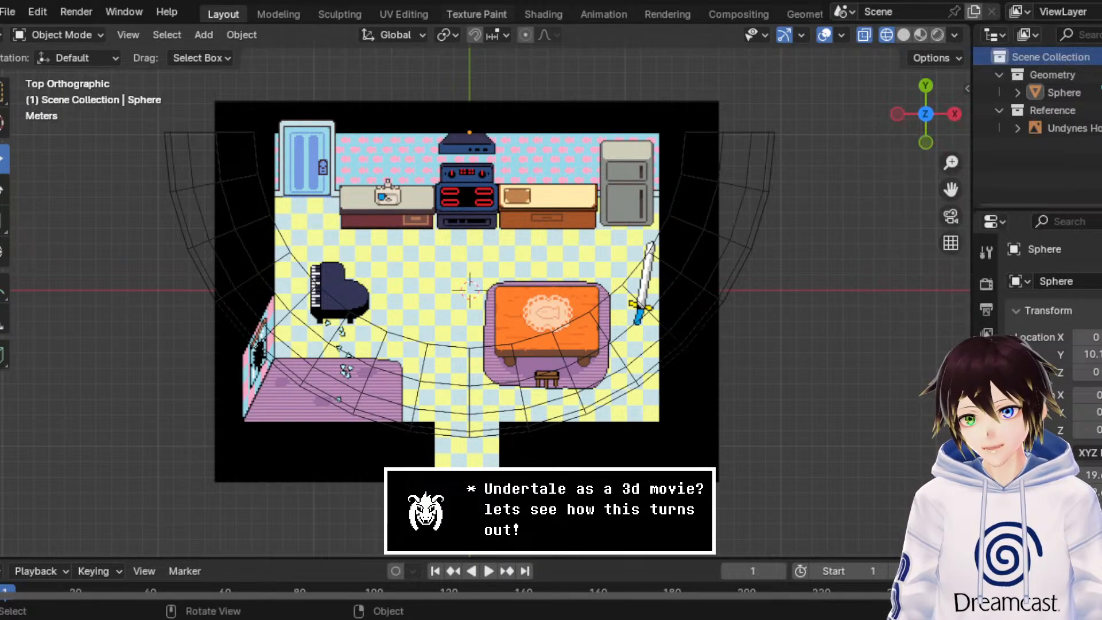
Step: Open the UndyneHouse Inside.blend file
click(12, 12)
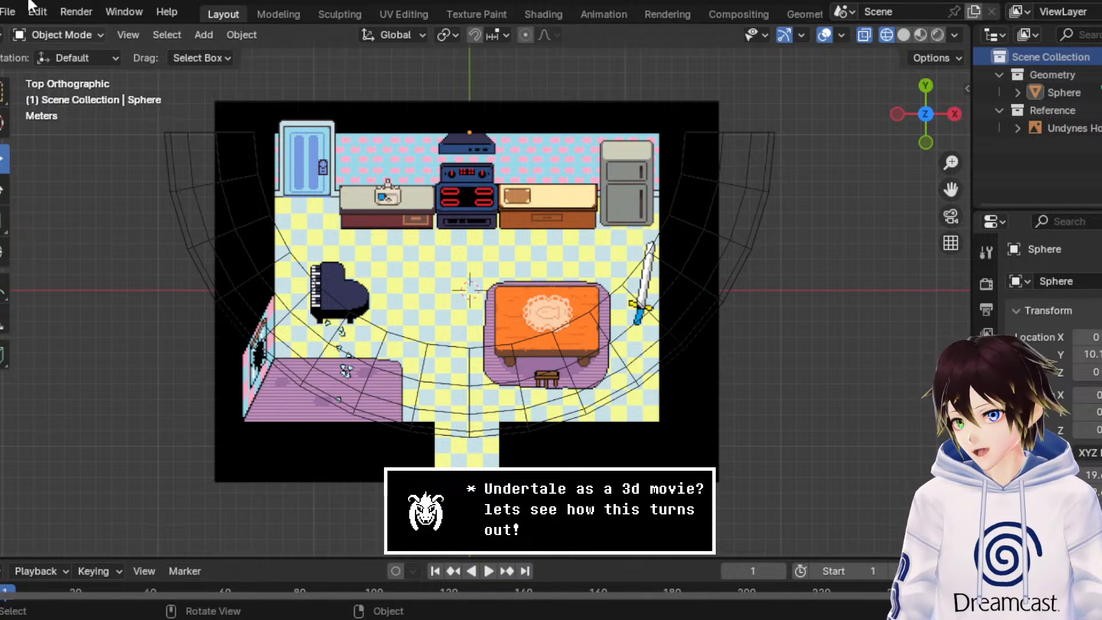
click(9, 11)
click(142, 57)
click(641, 347)
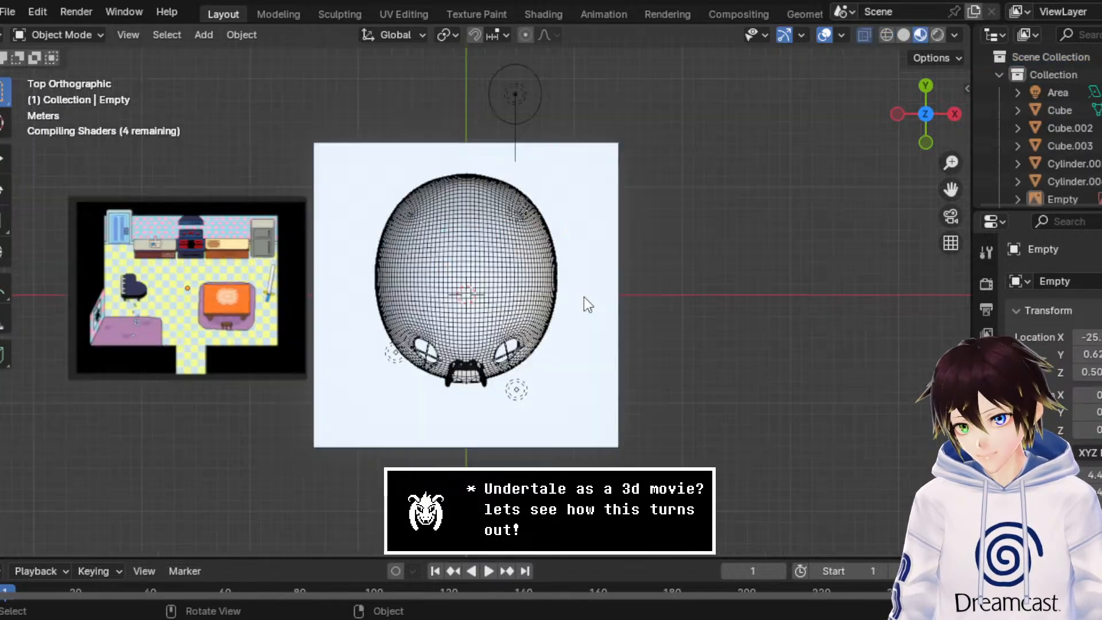
Step: Examine the domed house in Rendered shading with overlays hidden, up close around its windows and doorway
scroll(544, 245, up, 1)
middle_drag(546, 246, 542, 156)
click(621, 279)
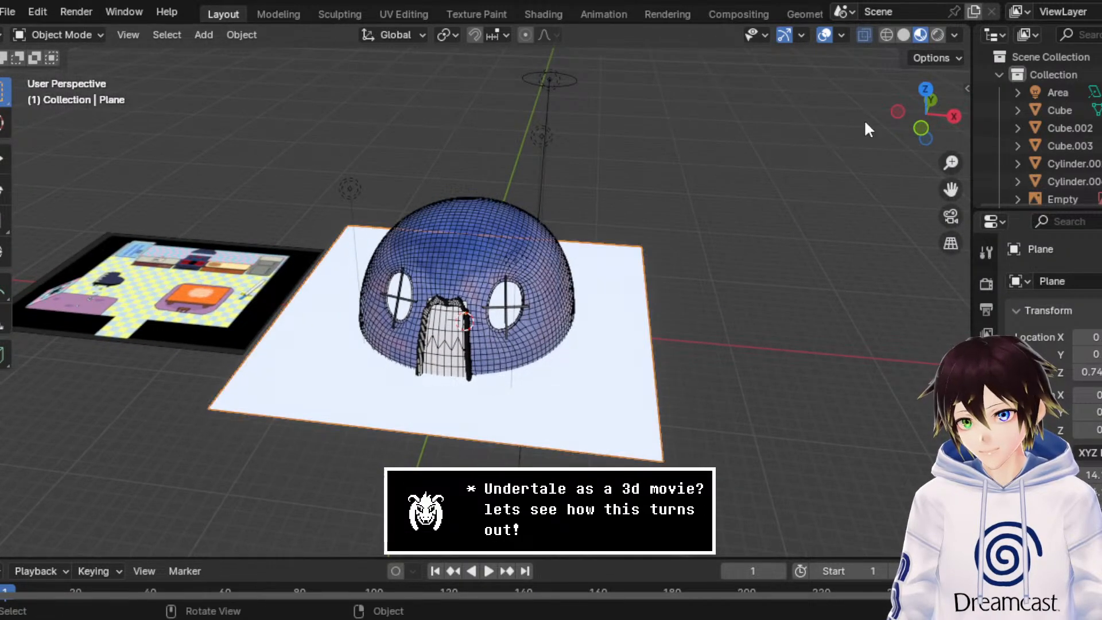
scroll(799, 238, up, 2)
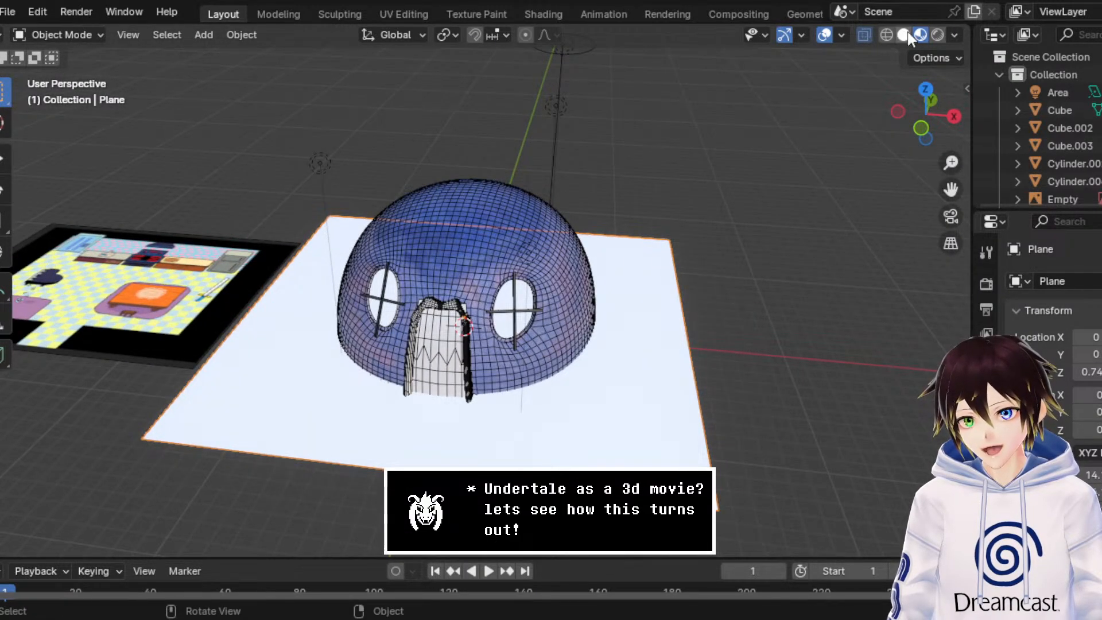
click(936, 35)
click(827, 33)
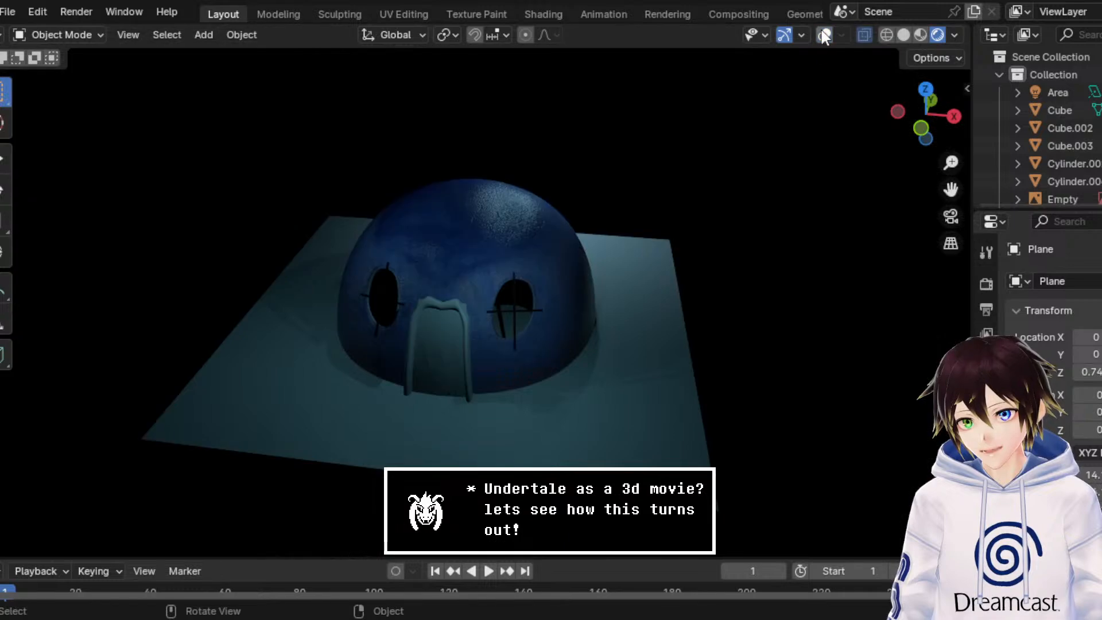
middle_drag(734, 147, 764, 118)
scroll(764, 118, up, 3)
middle_drag(654, 186, 613, 184)
scroll(613, 185, up, 2)
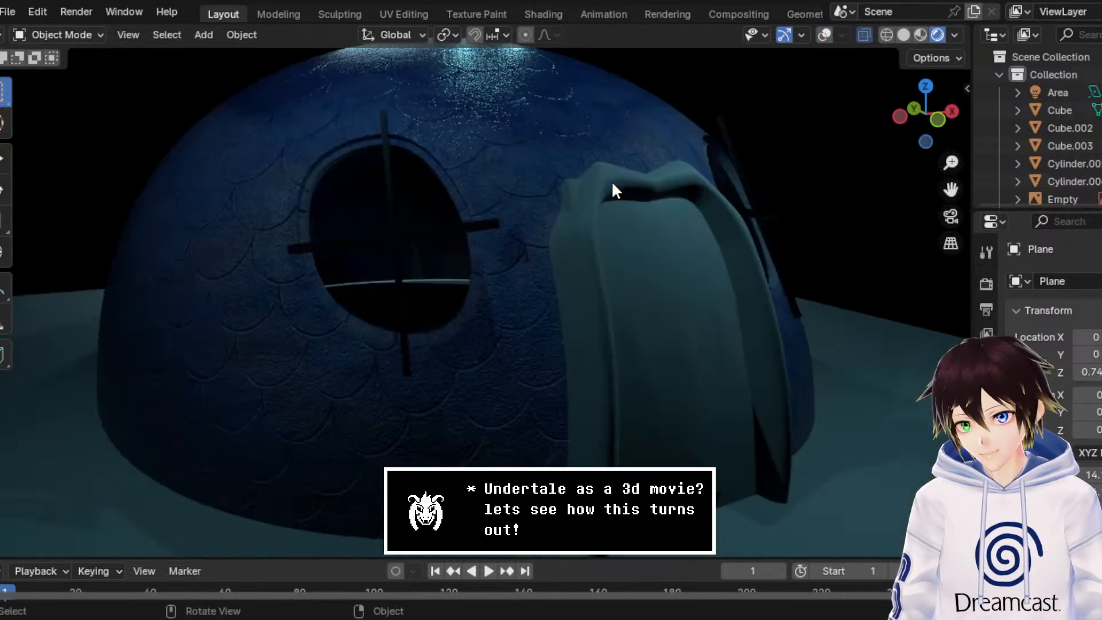
Step: Inspect the house's exterior and surface textures in Material Preview shading, both close up and as a whole
click(919, 34)
mouse_move(536, 221)
middle_down()
mouse_move(624, 226)
mouse_move(606, 225)
mouse_move(874, 172)
mouse_move(816, 207)
mouse_move(593, 210)
mouse_move(445, 238)
mouse_move(458, 241)
middle_up()
scroll(625, 226, up, 3)
scroll(593, 210, down, 6)
scroll(458, 241, down, 1)
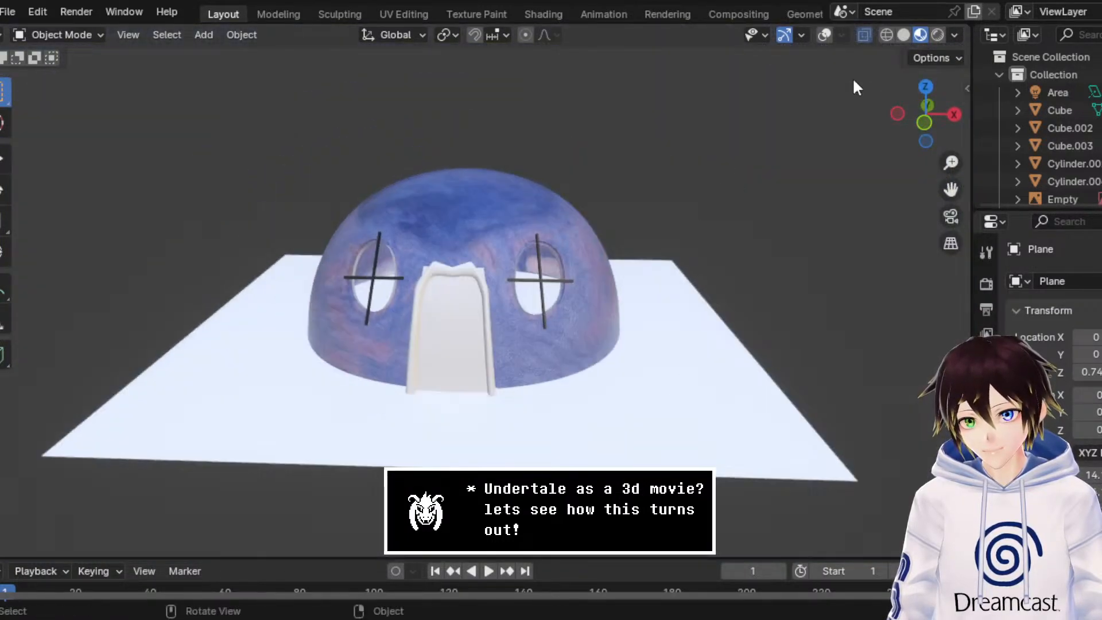
Step: Check the house's profile in a front wireframe view and its overall shape from above in Material Preview
click(886, 34)
click(924, 122)
scroll(1063, 125, down, 5)
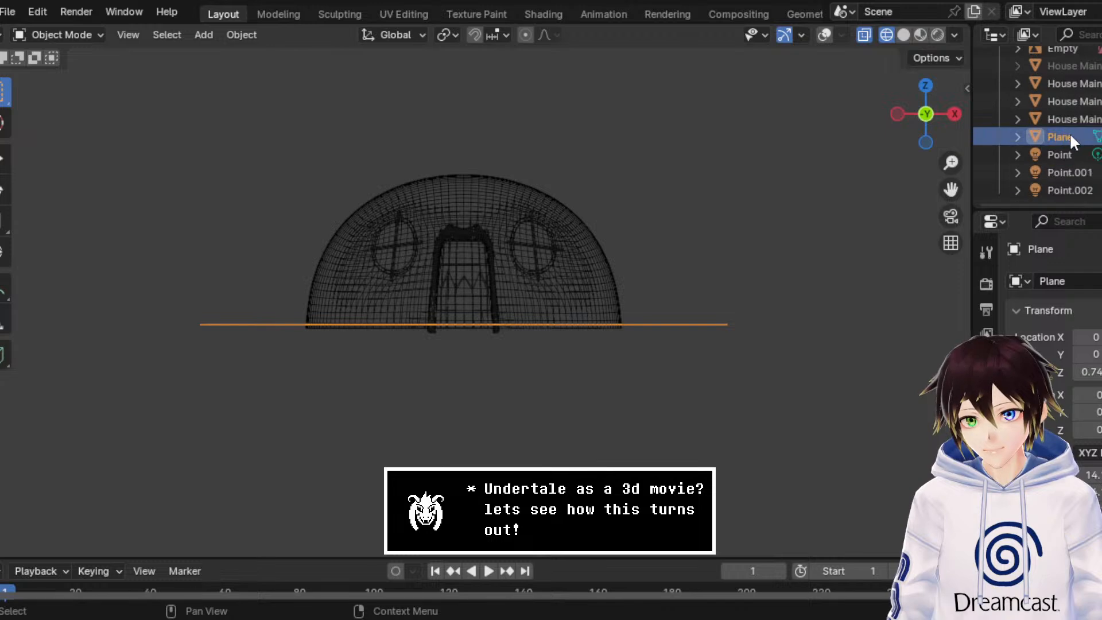
drag(951, 189, 1101, 201)
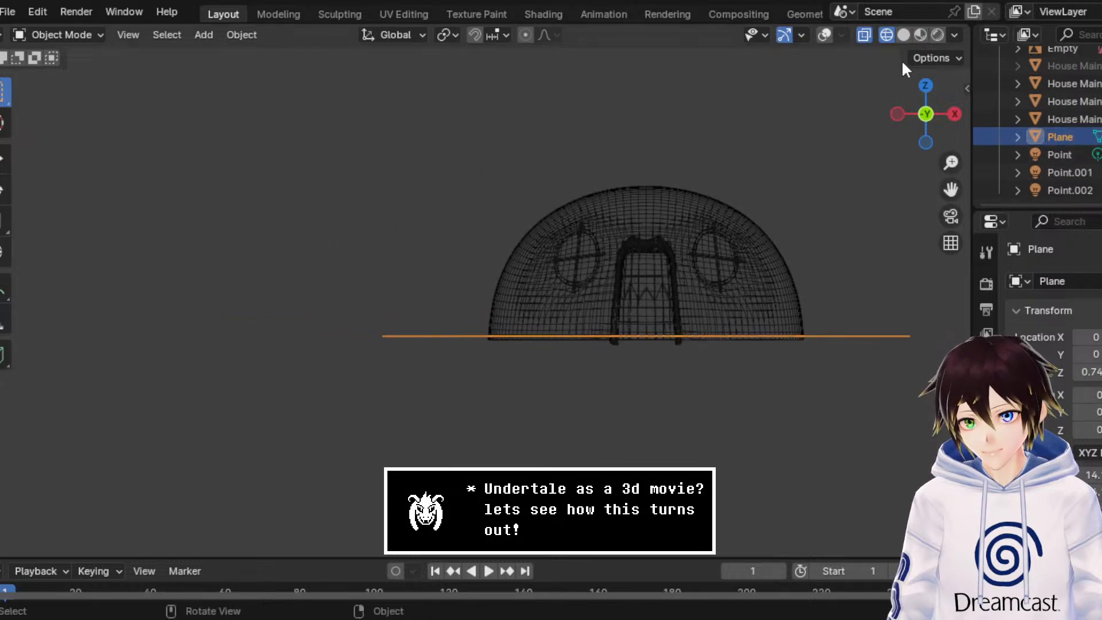
click(903, 35)
click(920, 35)
middle_drag(839, 118, 830, 217)
scroll(829, 217, down, 4)
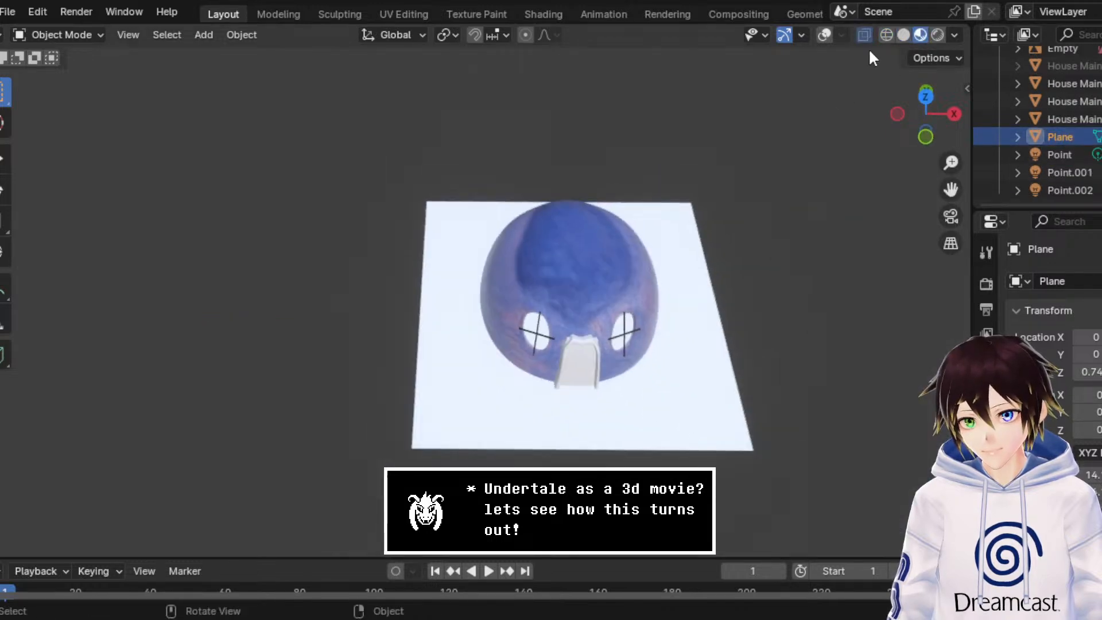
Step: In a wireframe top view with overlays shown, move the kitchen reference image 26.493 m along X onto the house
click(886, 34)
click(824, 35)
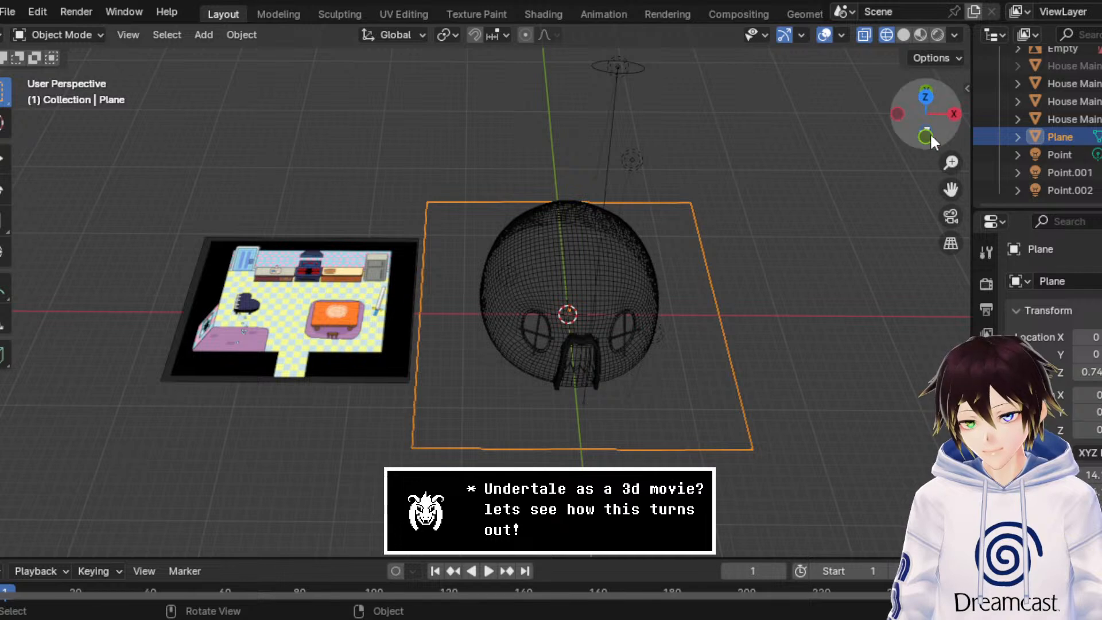
click(925, 95)
click(623, 256)
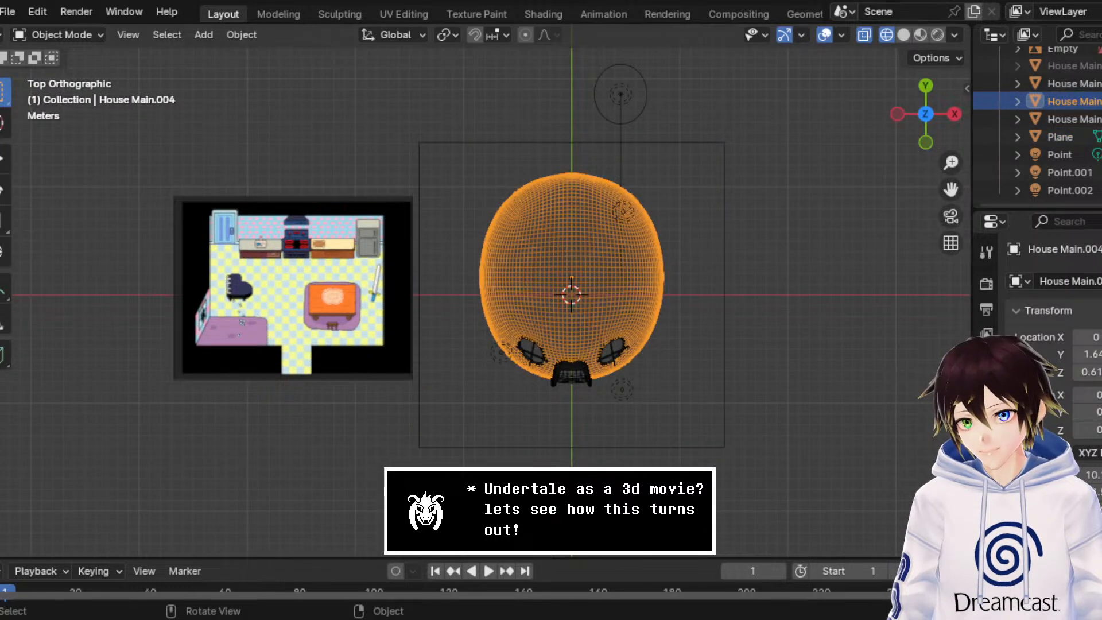
click(3, 158)
click(243, 261)
drag(345, 287, 639, 274)
Step: Shift the kitchen image along negative Y, then adjust it by 2.114 m along Y and -0.171 m along X to fit the house outline
scroll(641, 274, up, 2)
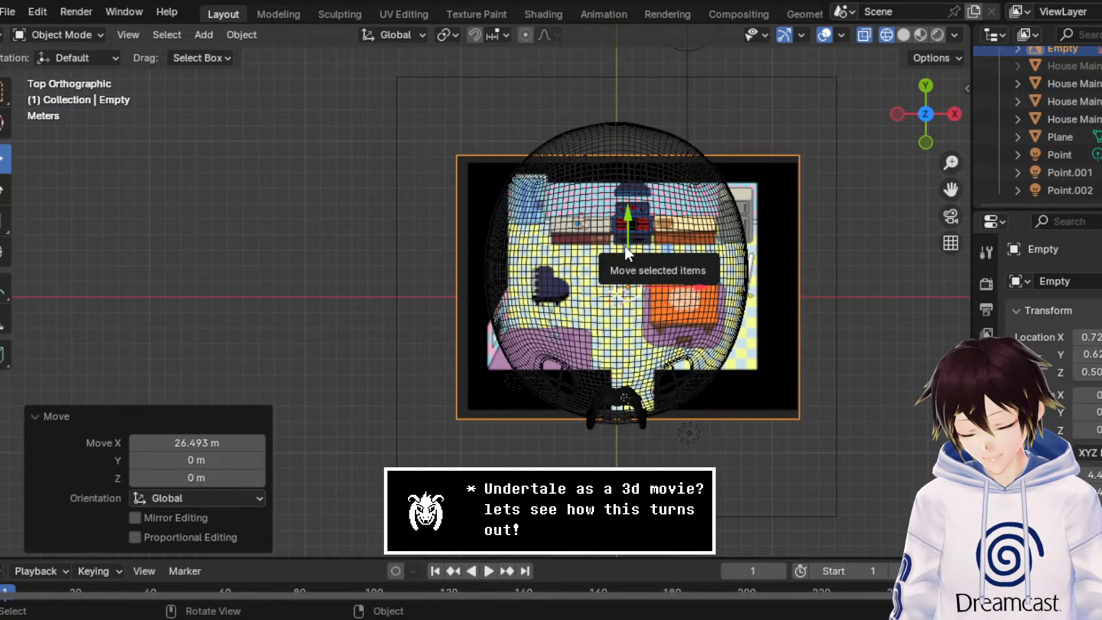
drag(629, 252, 639, 360)
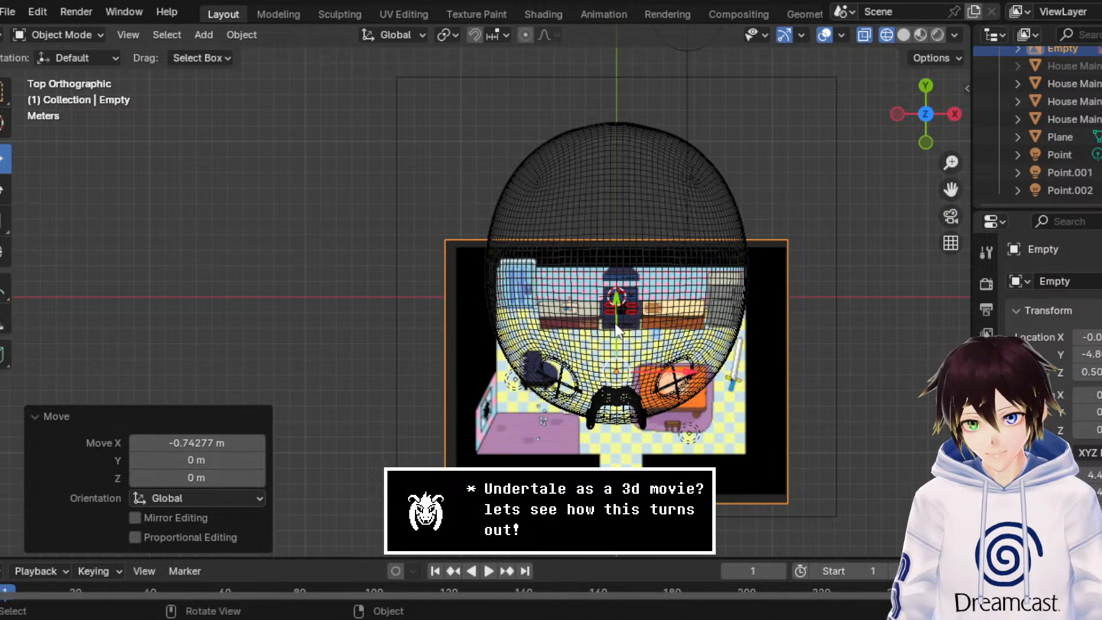
drag(615, 319, 615, 289)
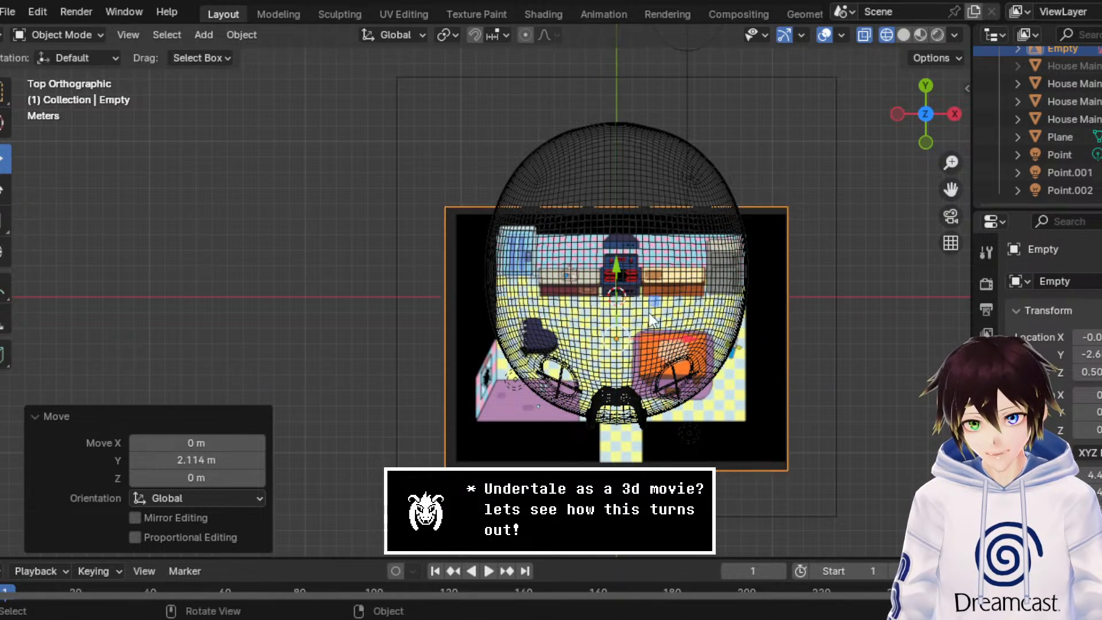
drag(663, 339, 661, 344)
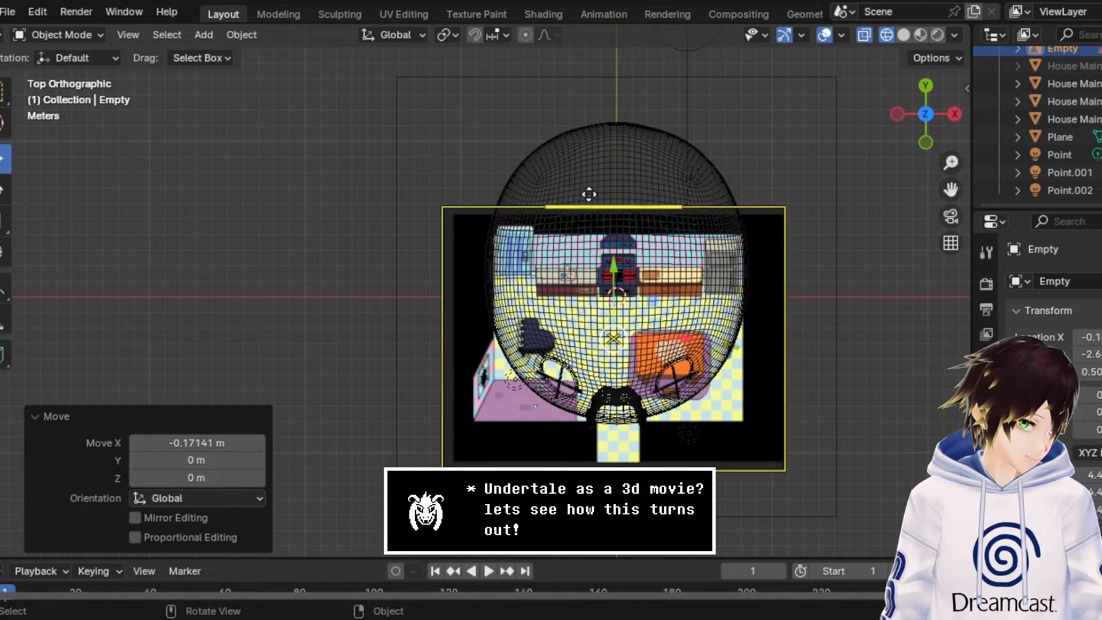
Step: Open the cave environment file, discarding the changes to UndyneHouse Inside.blend
click(7, 11)
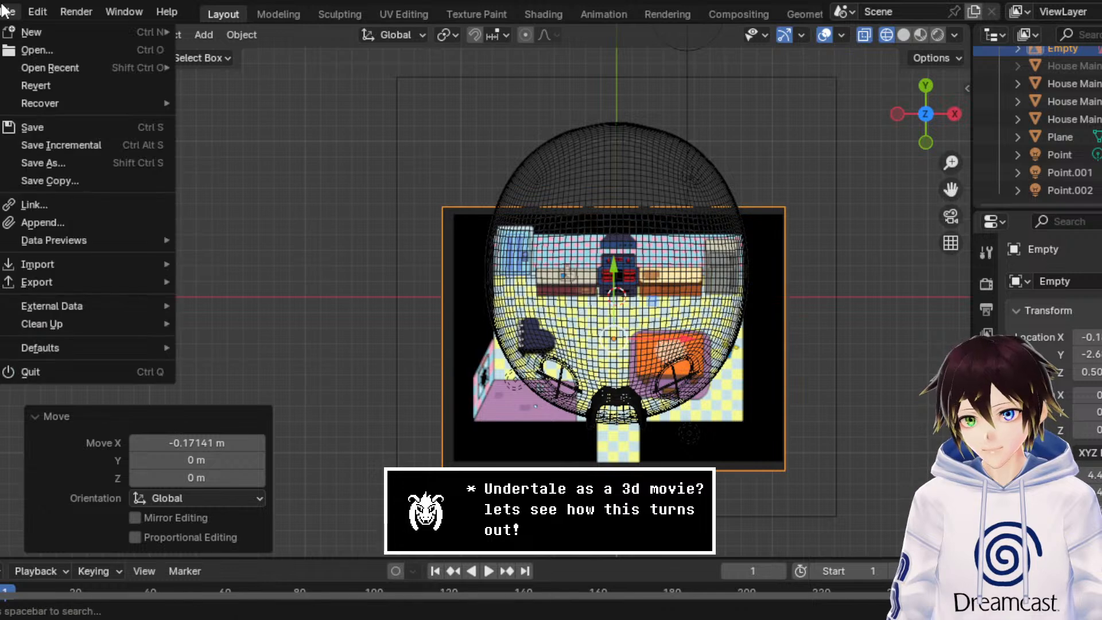
click(26, 50)
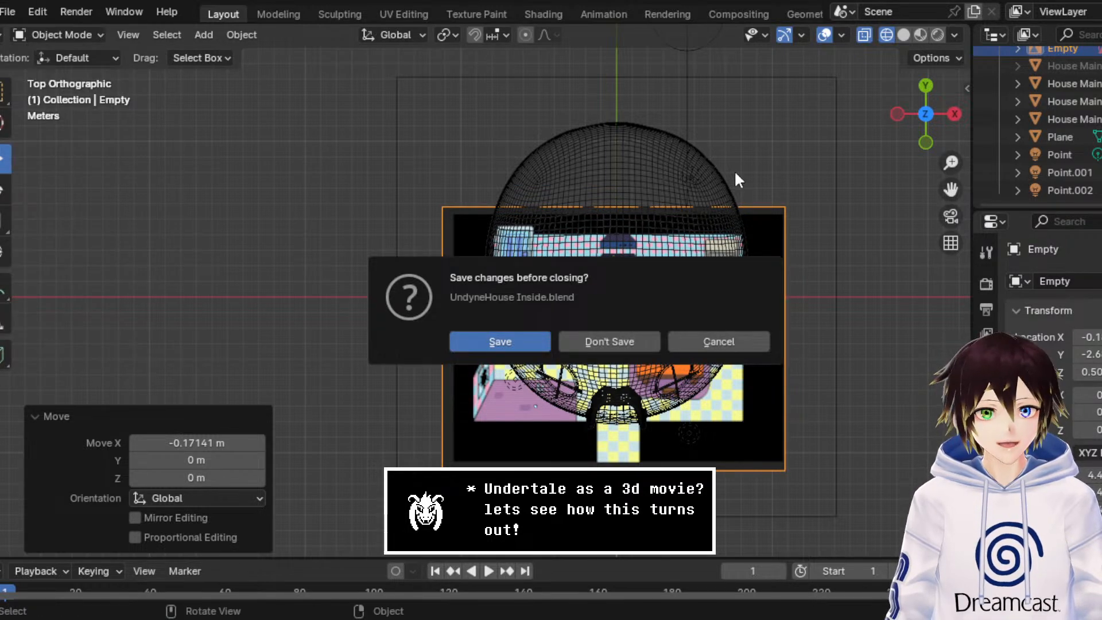
click(621, 341)
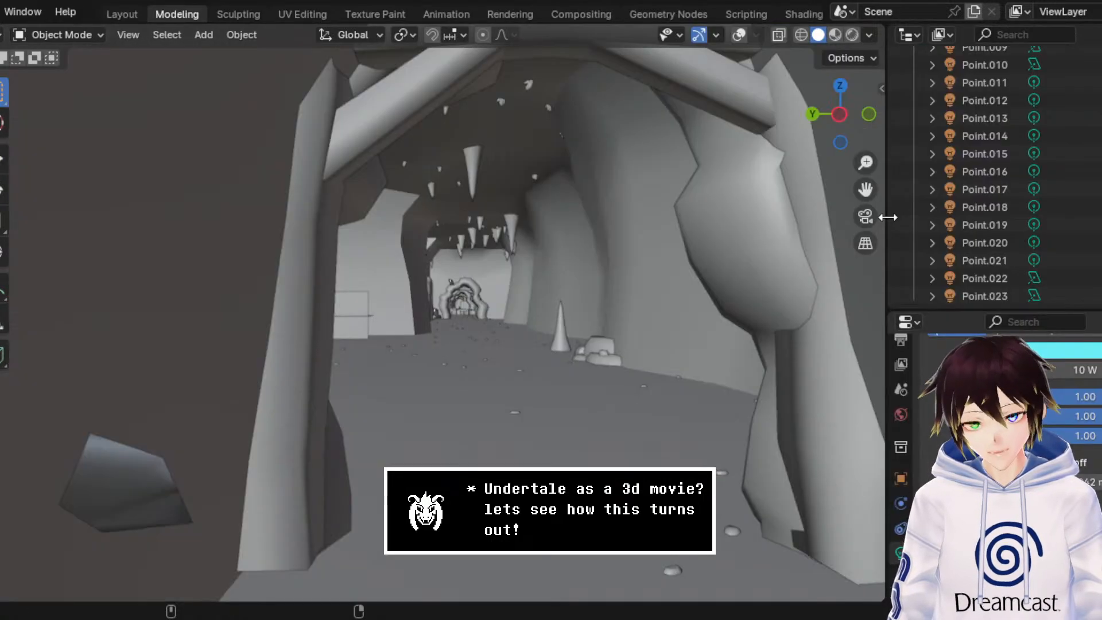
Step: Examine the layout of the cave tunnels and chambers from outside in Solid and Wireframe shading
scroll(751, 251, up, 3)
middle_drag(740, 249, 626, 310)
scroll(626, 310, down, 5)
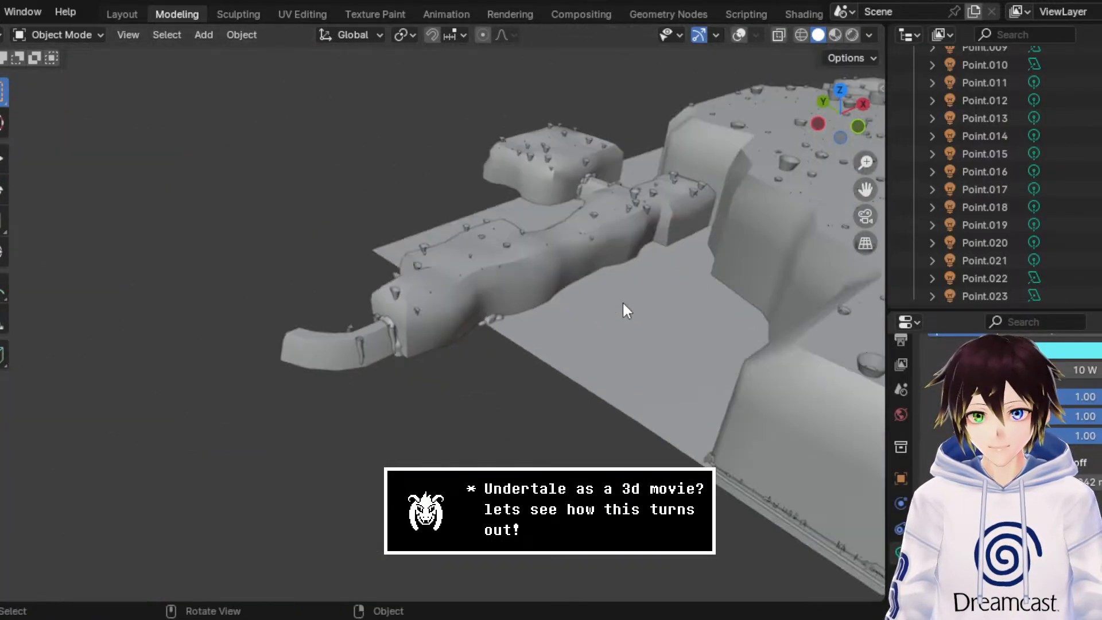
click(797, 35)
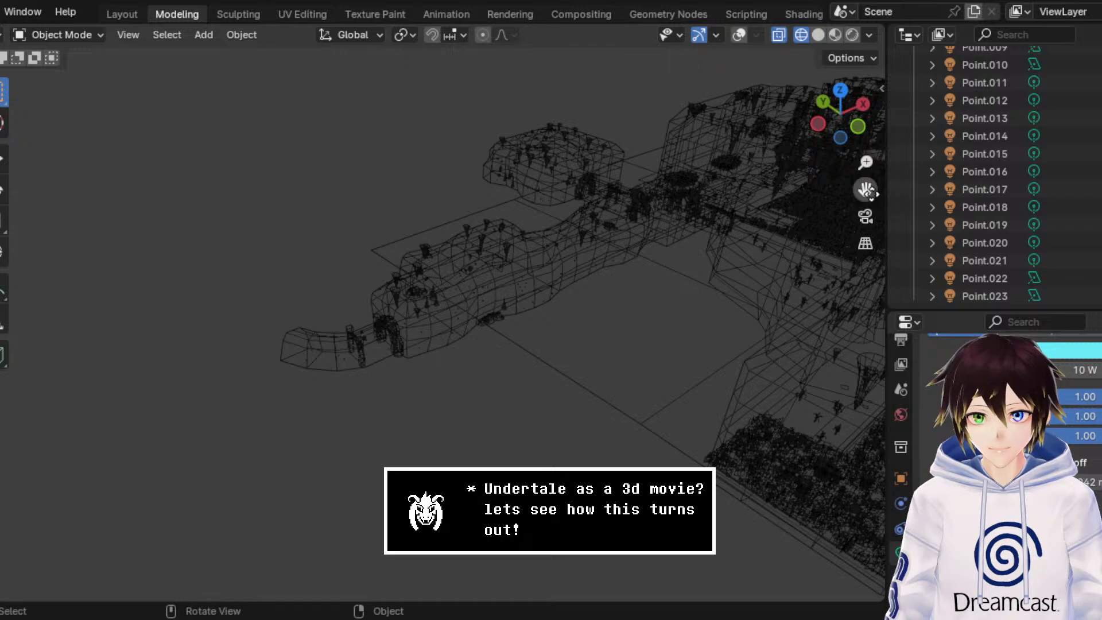
scroll(754, 239, up, 5)
middle_drag(754, 239, 501, 283)
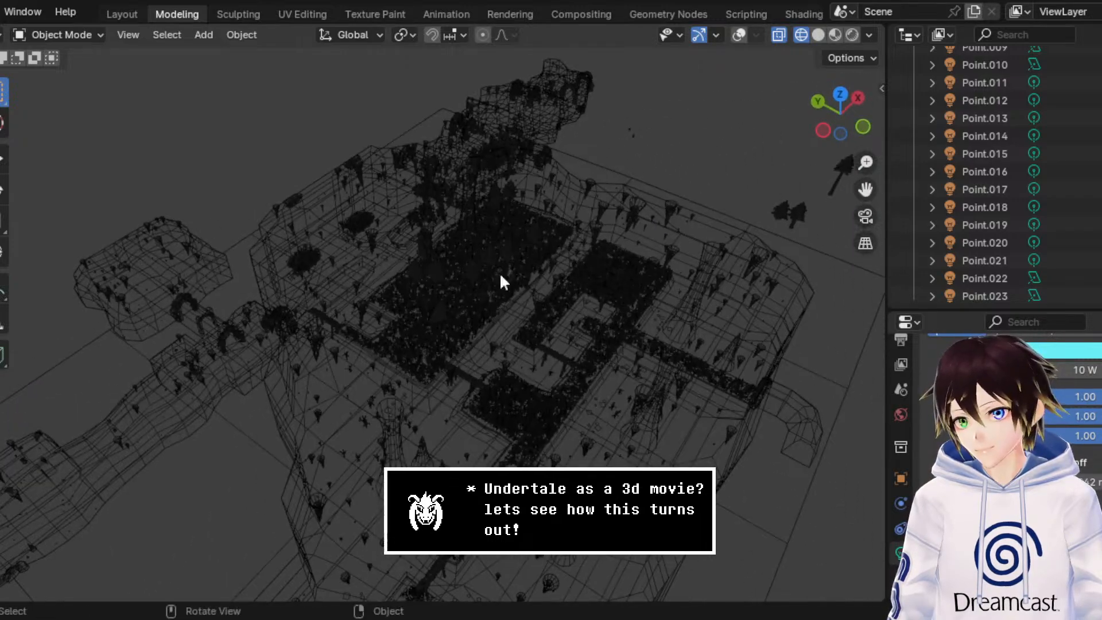
middle_drag(241, 278, 798, 217)
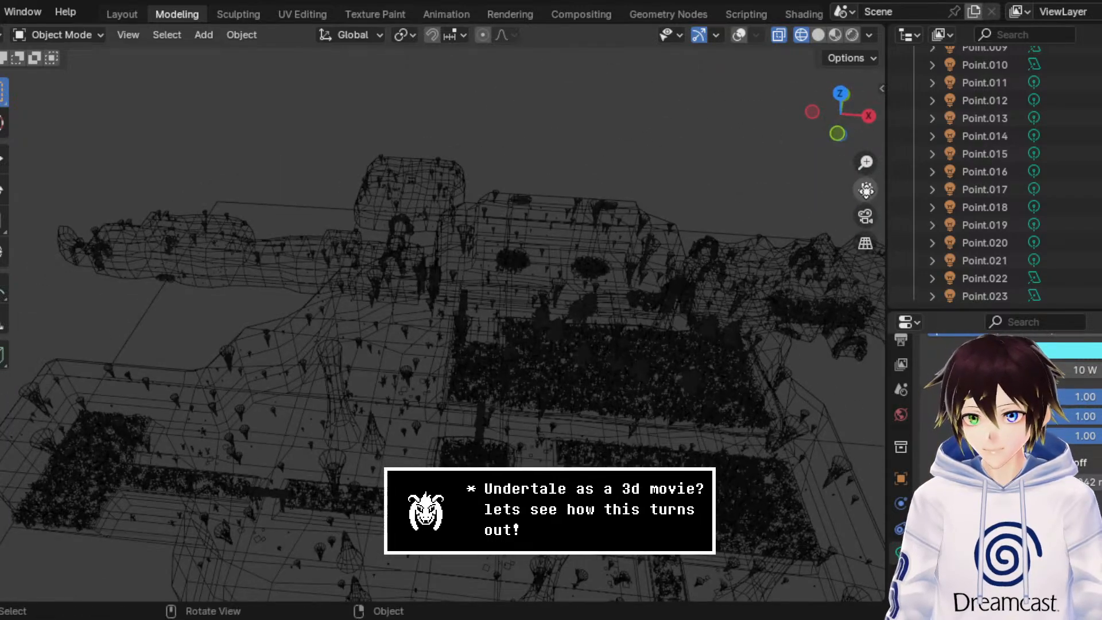
Step: Look over the cave chambers in Wireframe shading and open a different cave environment file
drag(865, 191, 823, 189)
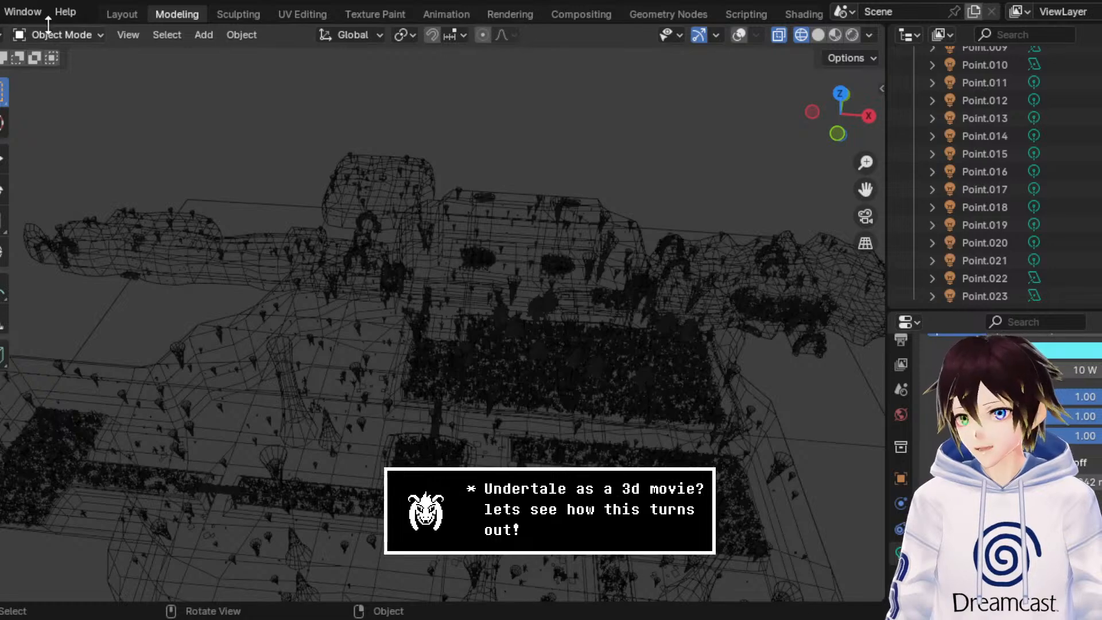
scroll(115, 13, up, 4)
click(15, 4)
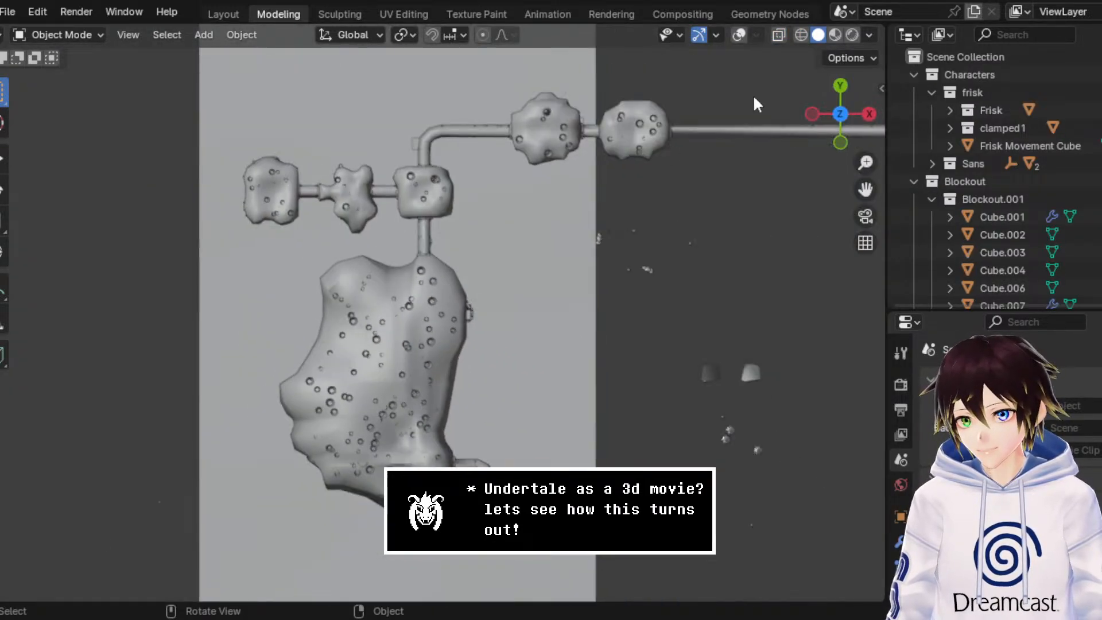
Step: Check the cave map from above in Wireframe shading and open another environment file to look for the house
click(801, 36)
click(8, 11)
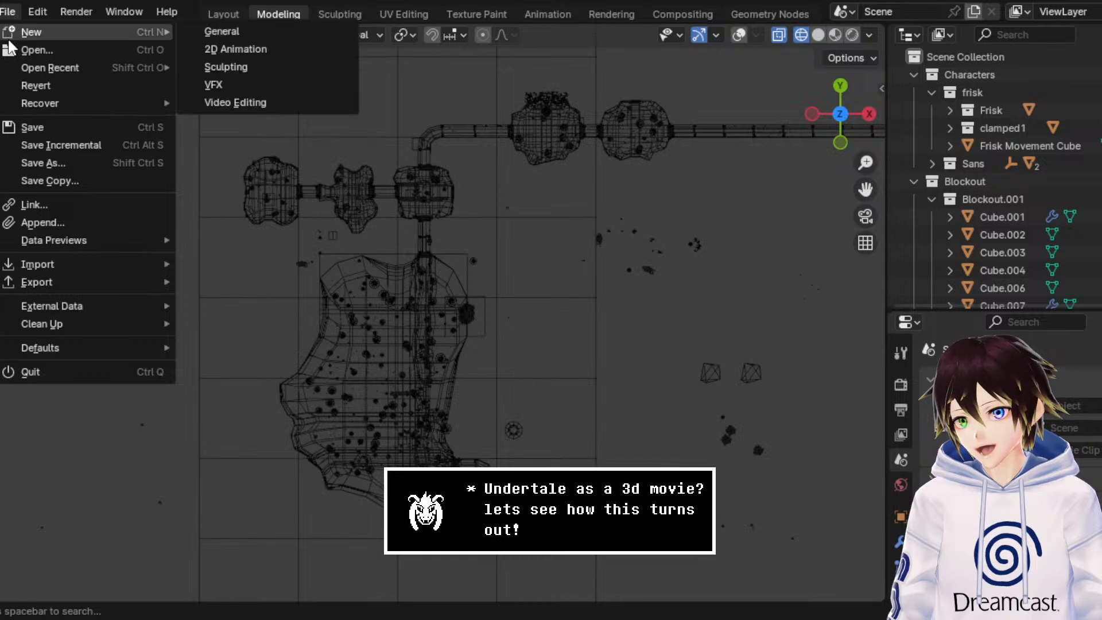
key(Escape)
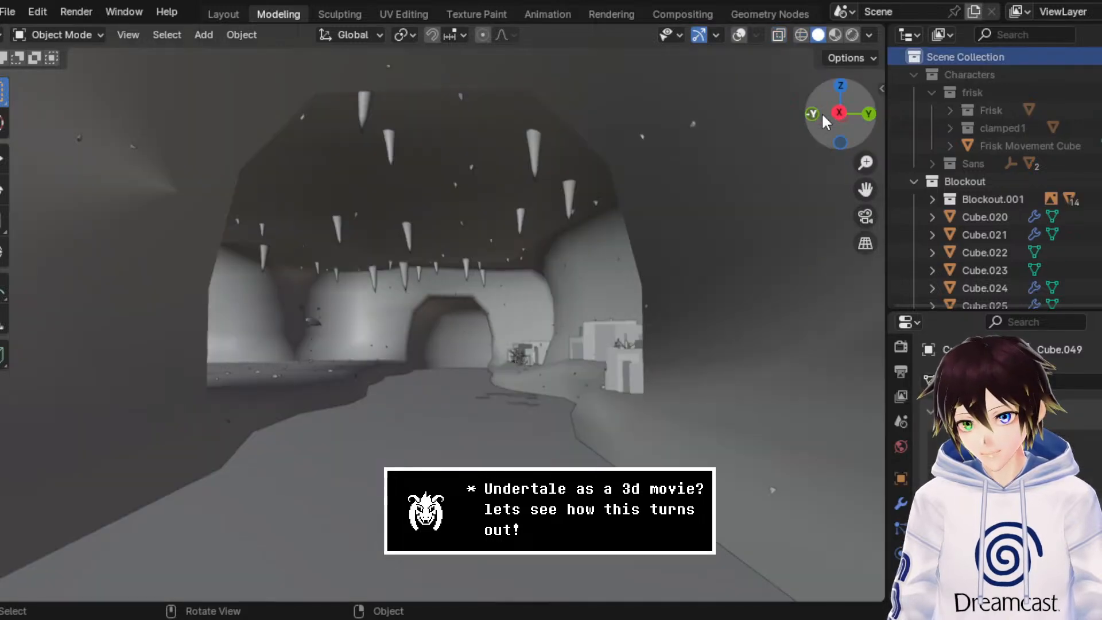
Step: Locate Undyne's fish-shaped house among the cave chambers, starting from a top view and using Wireframe shading
click(841, 86)
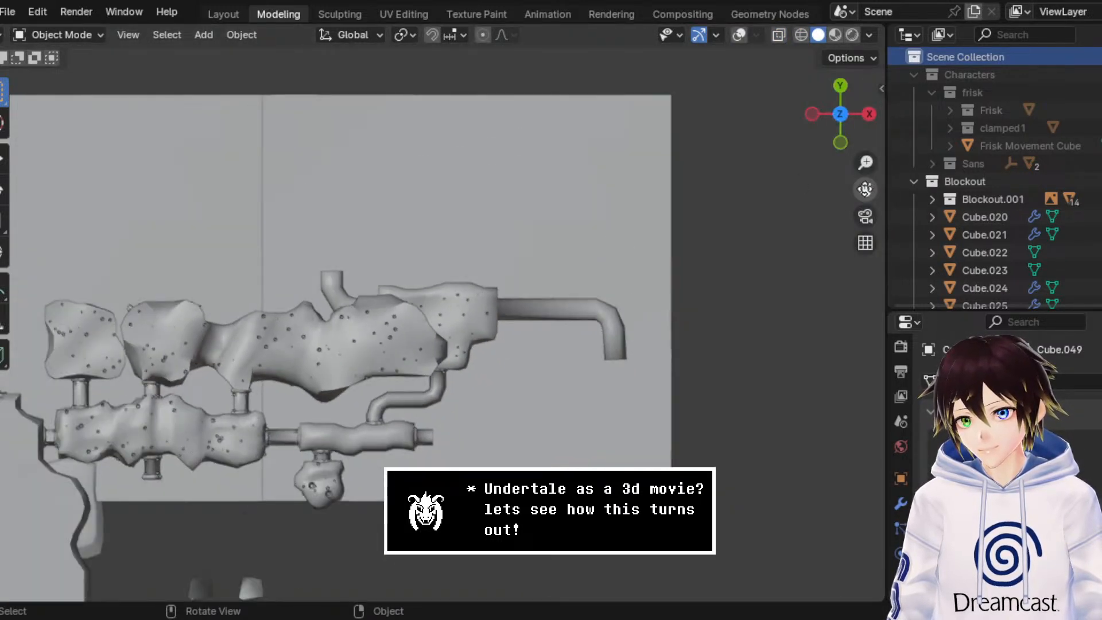
drag(865, 188, 865, 188)
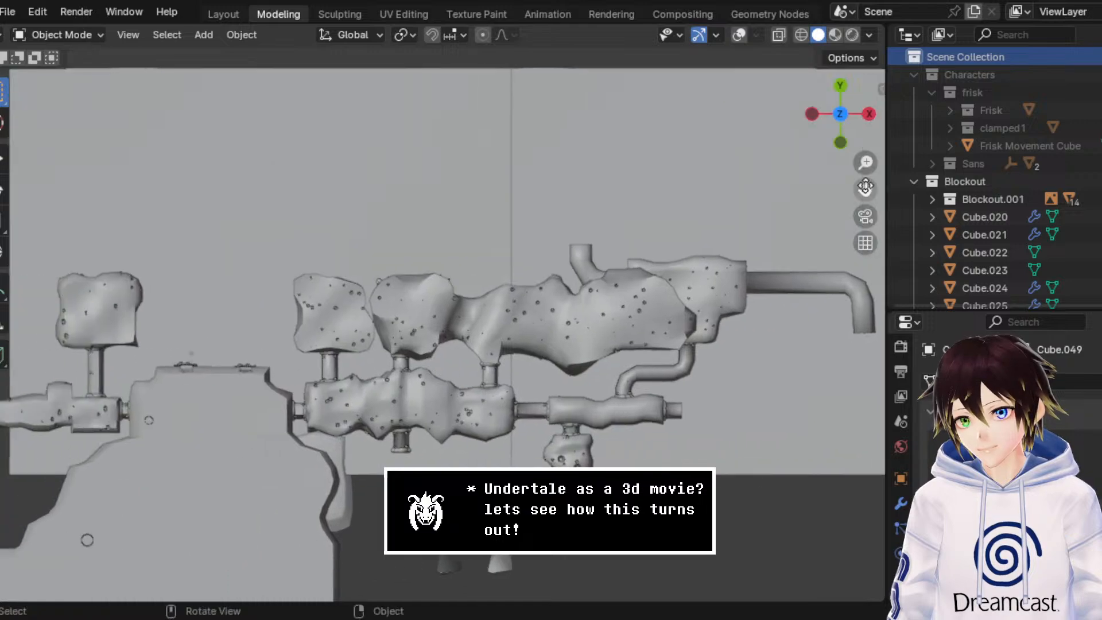
click(801, 35)
scroll(591, 321, up, 4)
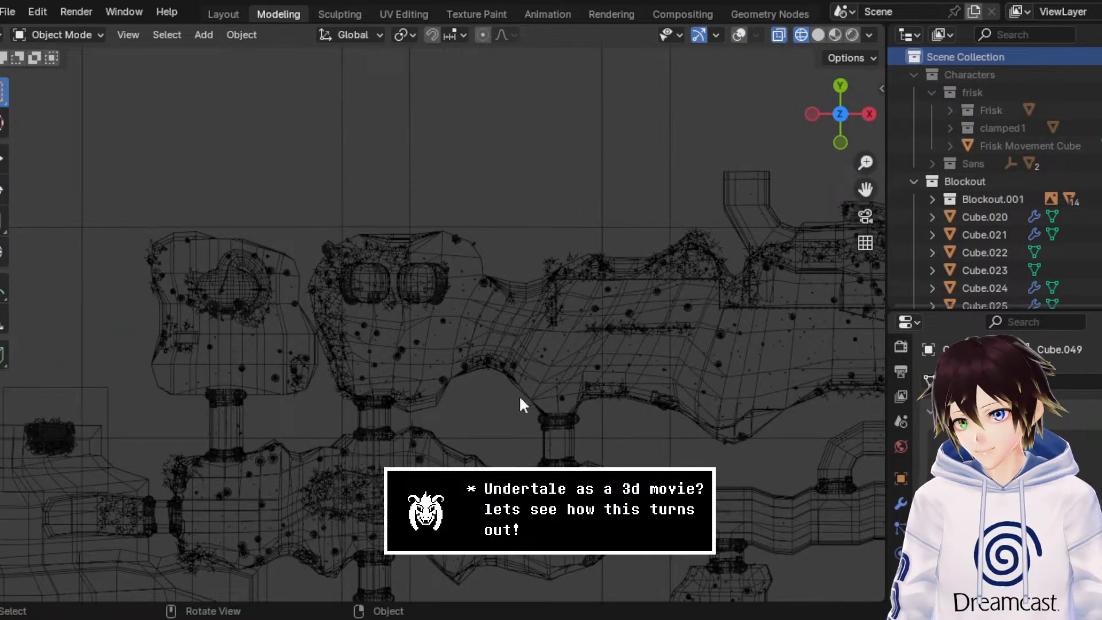
middle_drag(522, 401, 480, 344)
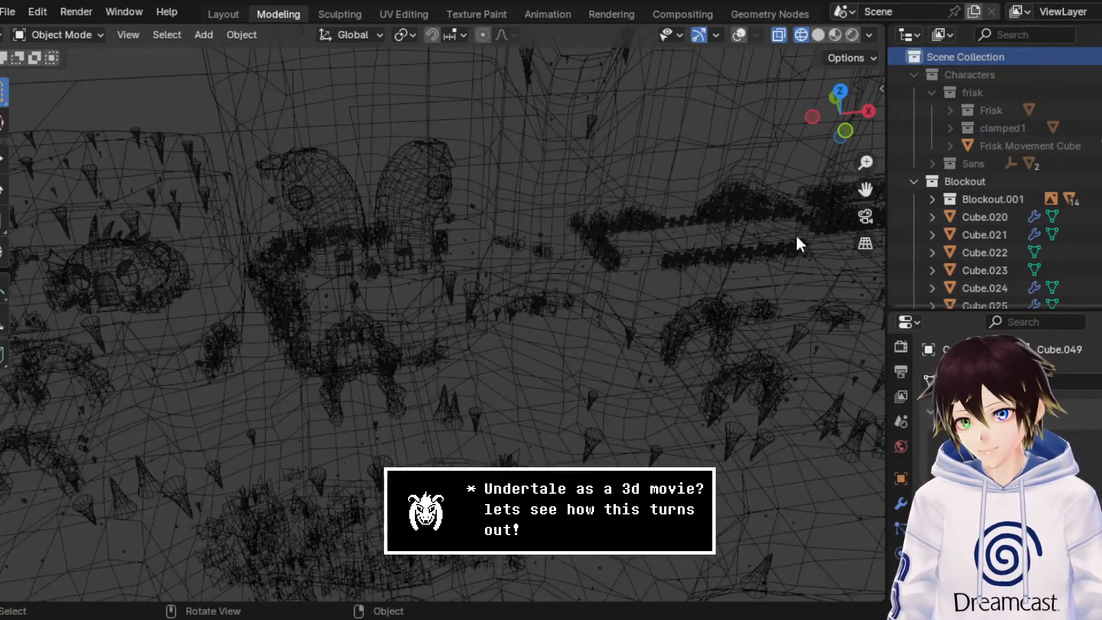
drag(864, 189, 1096, 201)
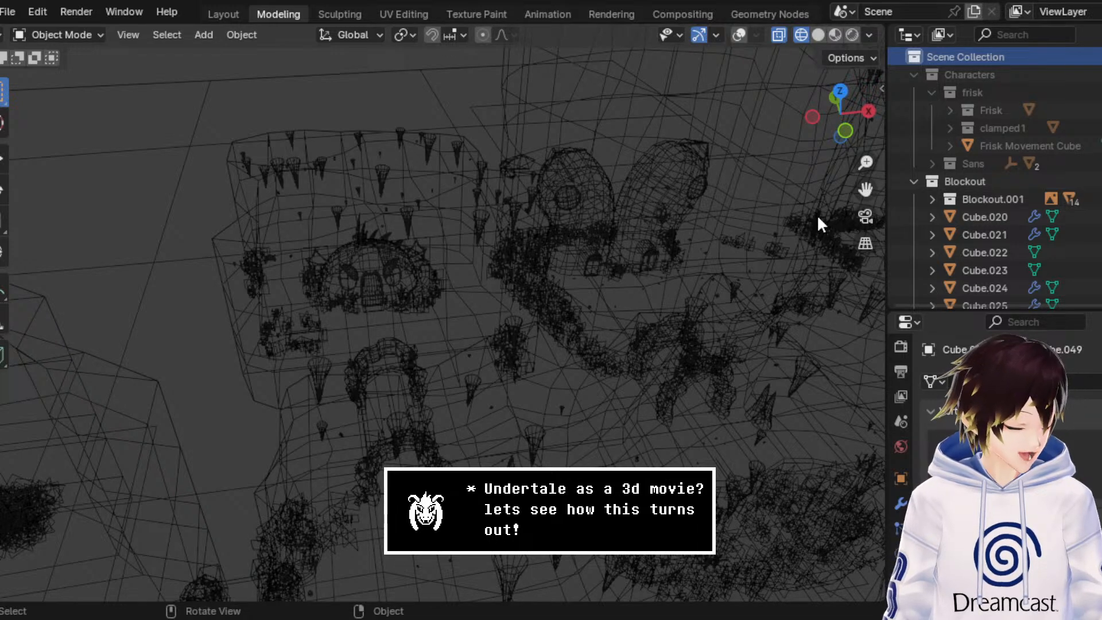
middle_drag(397, 256, 459, 229)
scroll(459, 242, up, 6)
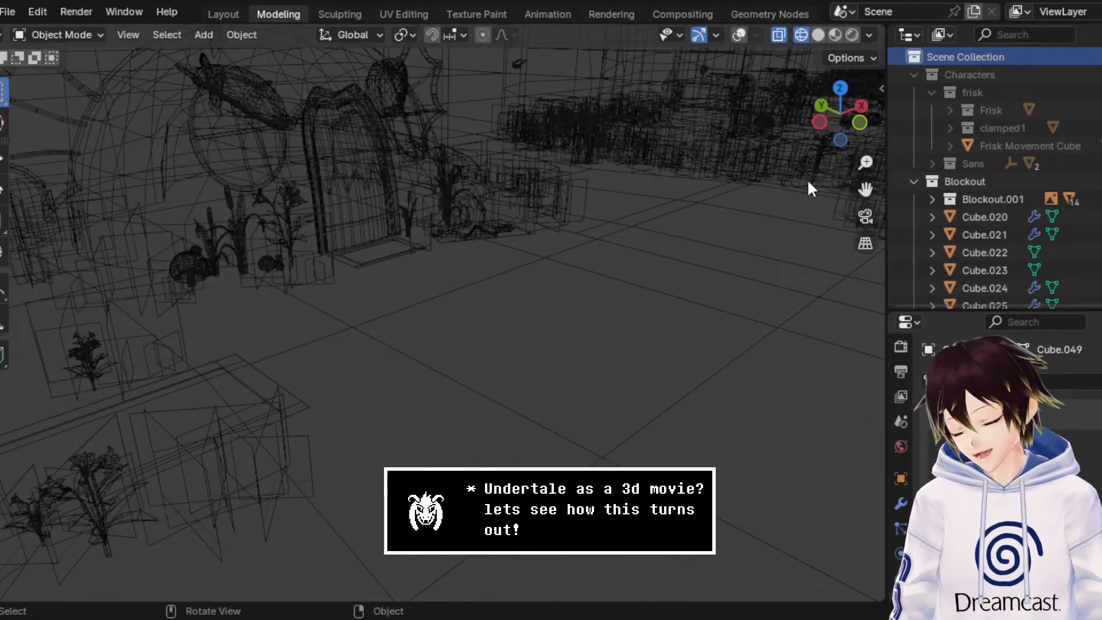
Step: Examine the house's footprint from above in Wireframe and its textured front in Material Preview
click(840, 88)
scroll(412, 347, up, 4)
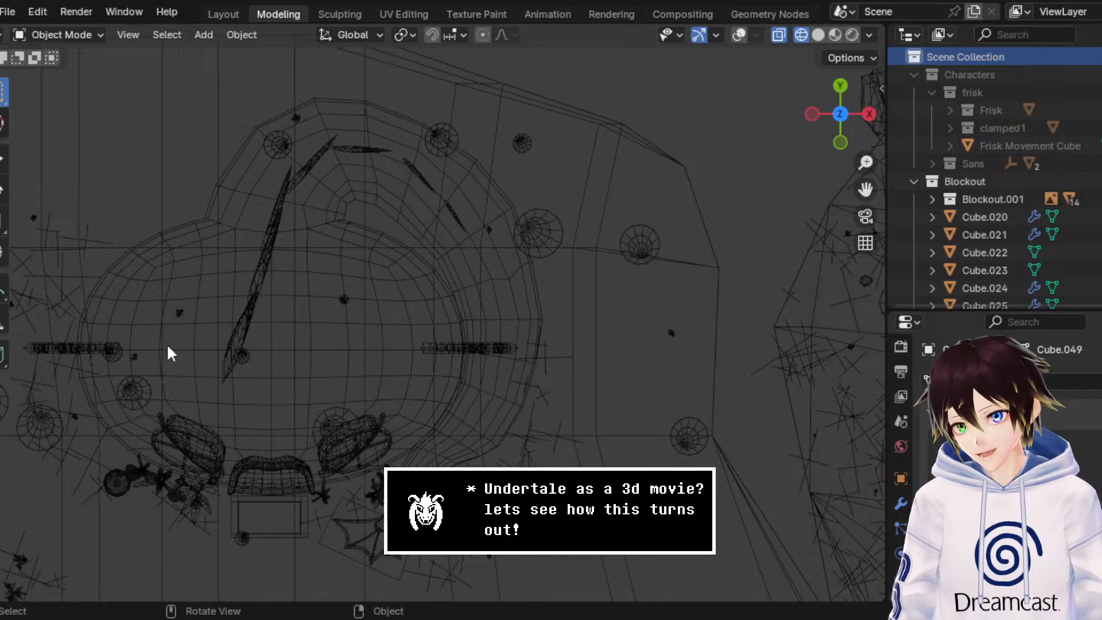
click(817, 35)
click(834, 35)
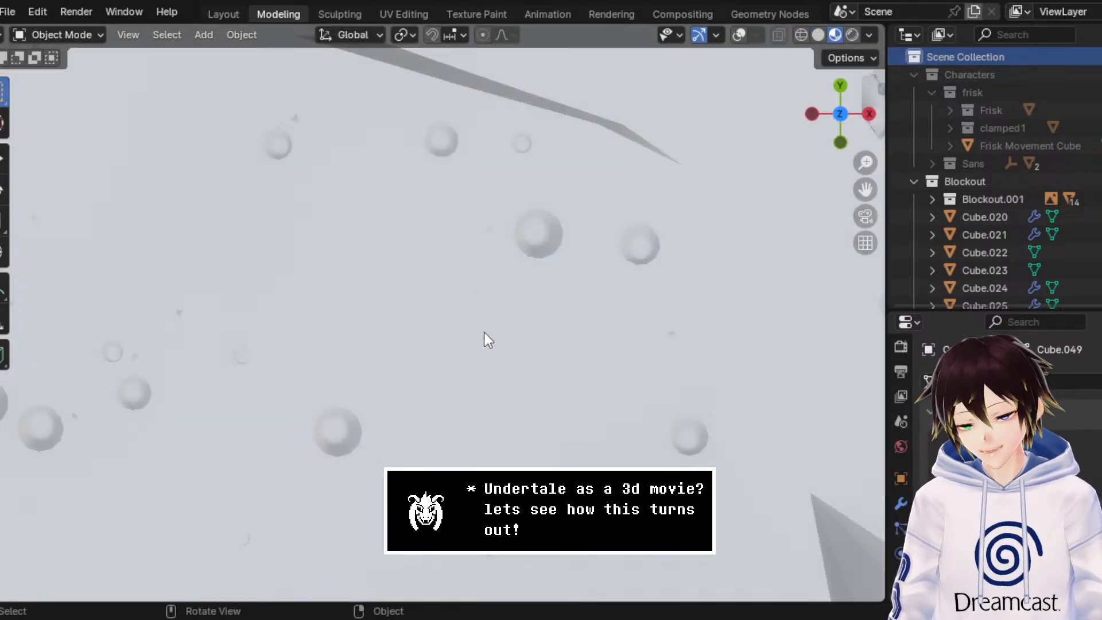
middle_drag(484, 332, 510, 340)
middle_drag(546, 164, 525, 227)
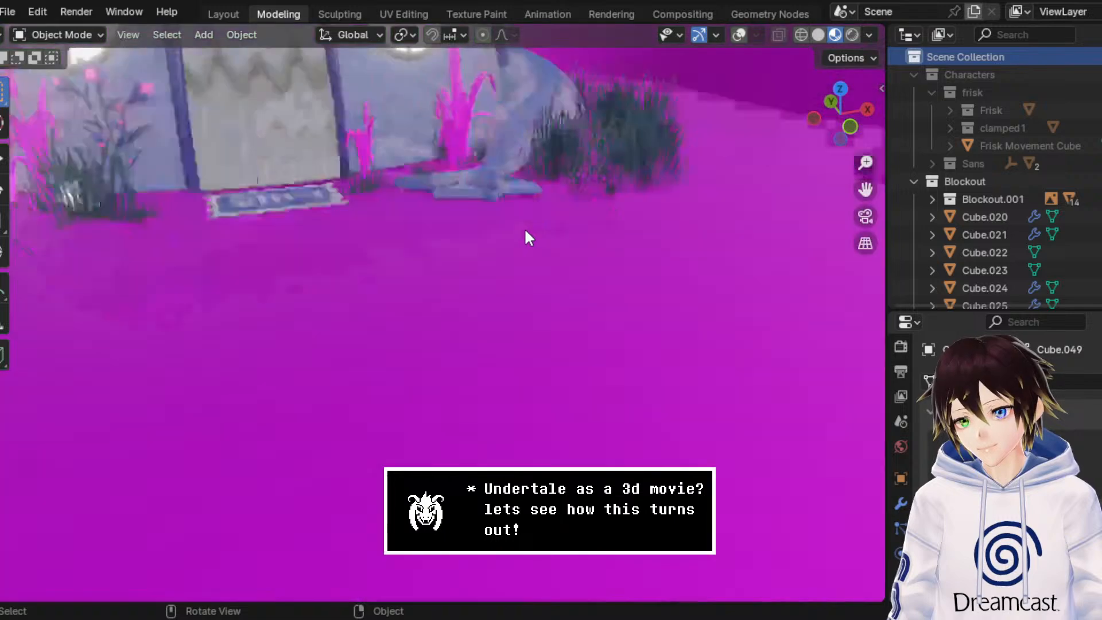
scroll(524, 229, down, 2)
drag(873, 189, 665, 180)
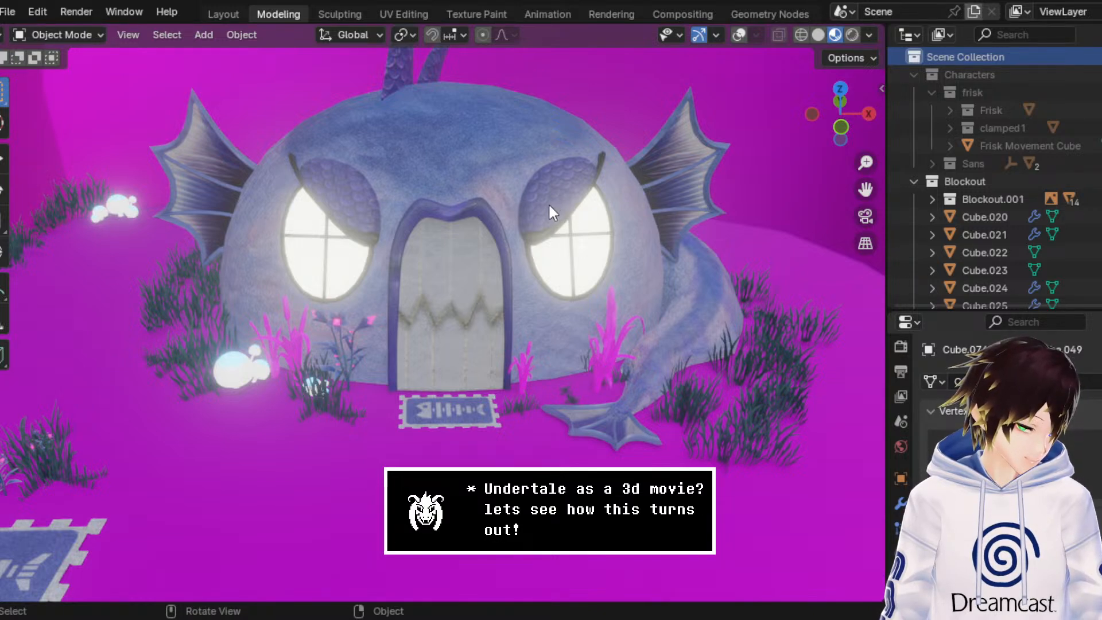
Step: Compare the domed house's exterior shape in Solid and Material Preview shading
mouse_move(545, 212)
middle_down()
mouse_move(599, 229)
mouse_move(545, 228)
mouse_move(502, 188)
middle_up()
click(818, 35)
drag(864, 190, 881, 310)
middle_drag(627, 287, 619, 273)
scroll(618, 274, up, 2)
mouse_move(376, 145)
middle_down()
mouse_move(336, 197)
mouse_move(526, 240)
mouse_move(472, 241)
mouse_move(419, 221)
middle_up()
click(835, 36)
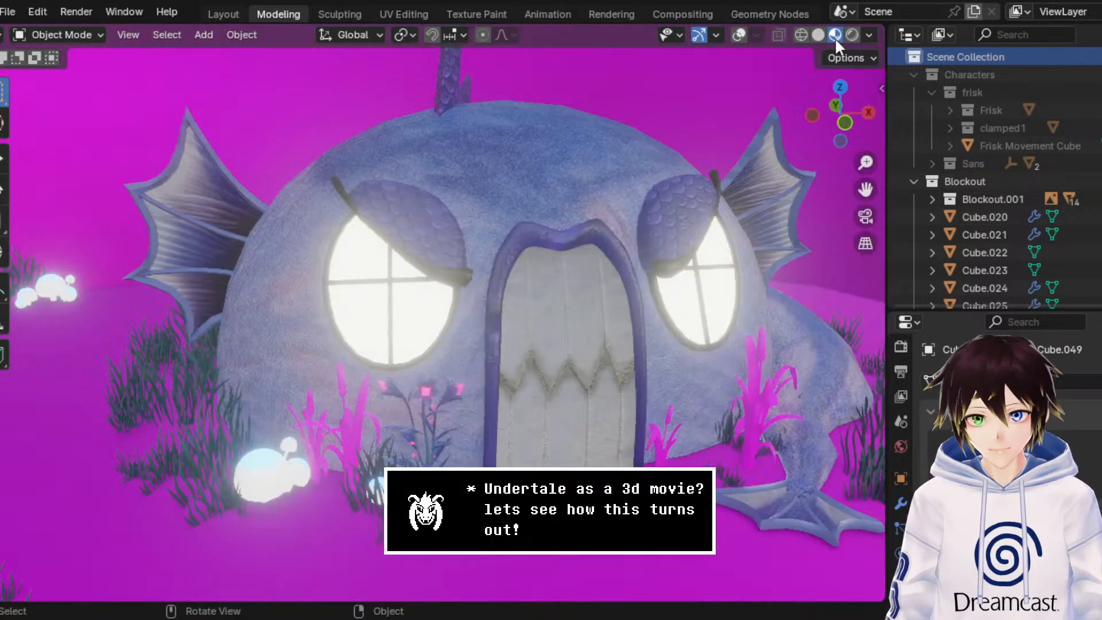
Step: Inspect the front of the house up close, including its door, eye-shaped windows and doormat
mouse_move(345, 140)
middle_down()
mouse_move(443, 174)
mouse_move(384, 175)
mouse_move(344, 160)
mouse_move(352, 140)
mouse_move(184, 339)
middle_up()
middle_drag(299, 236, 265, 240)
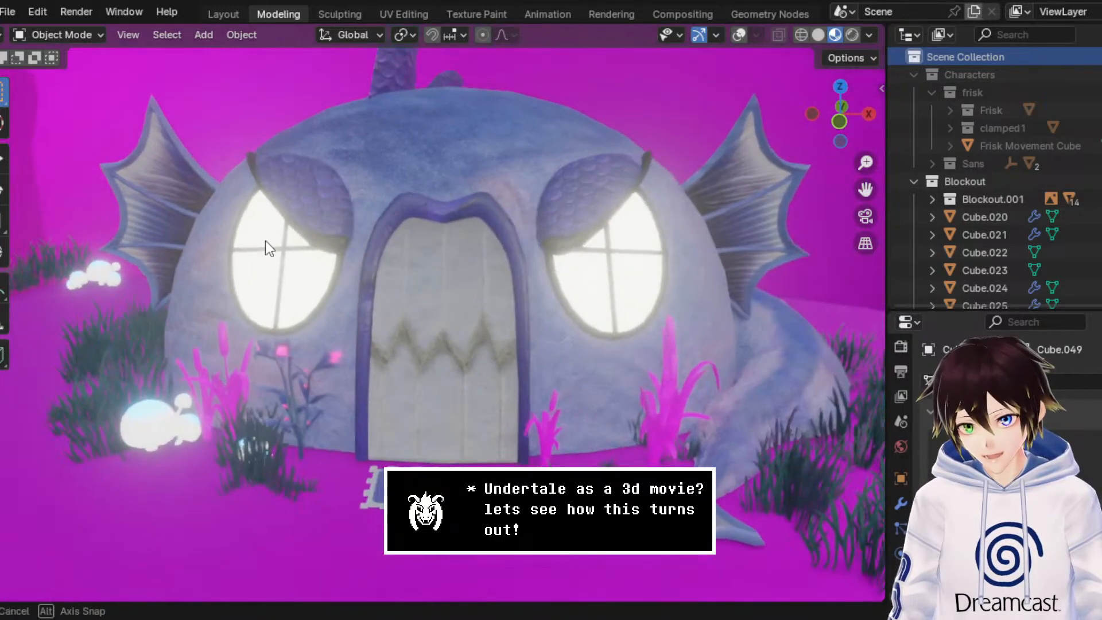
scroll(265, 240, down, 2)
middle_drag(450, 298, 454, 281)
scroll(454, 281, up, 2)
scroll(454, 280, up, 2)
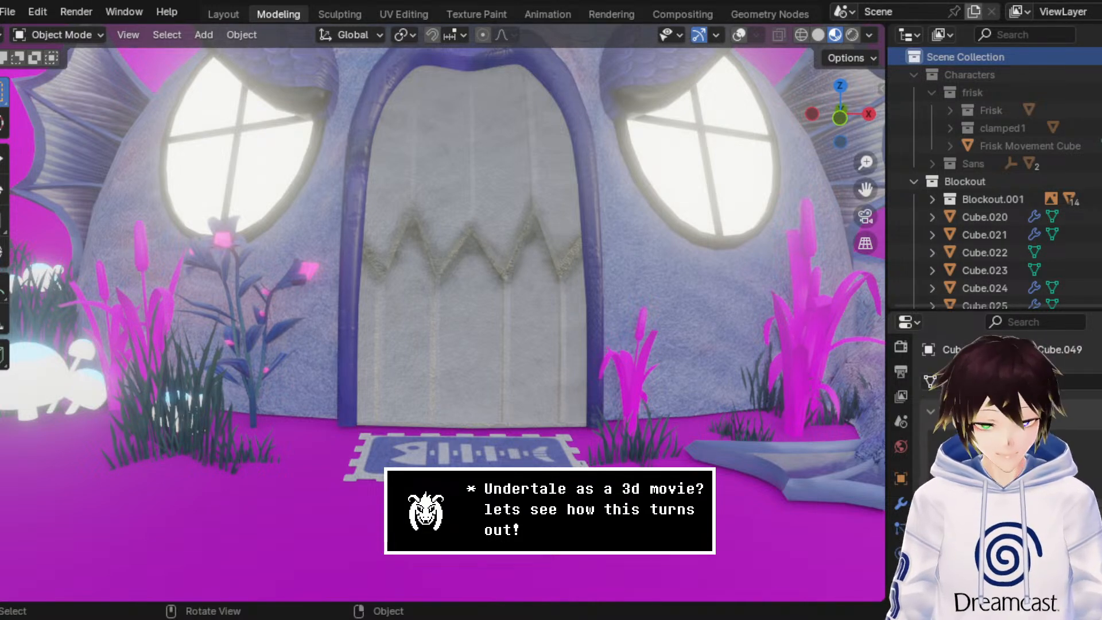
scroll(575, 323, down, 3)
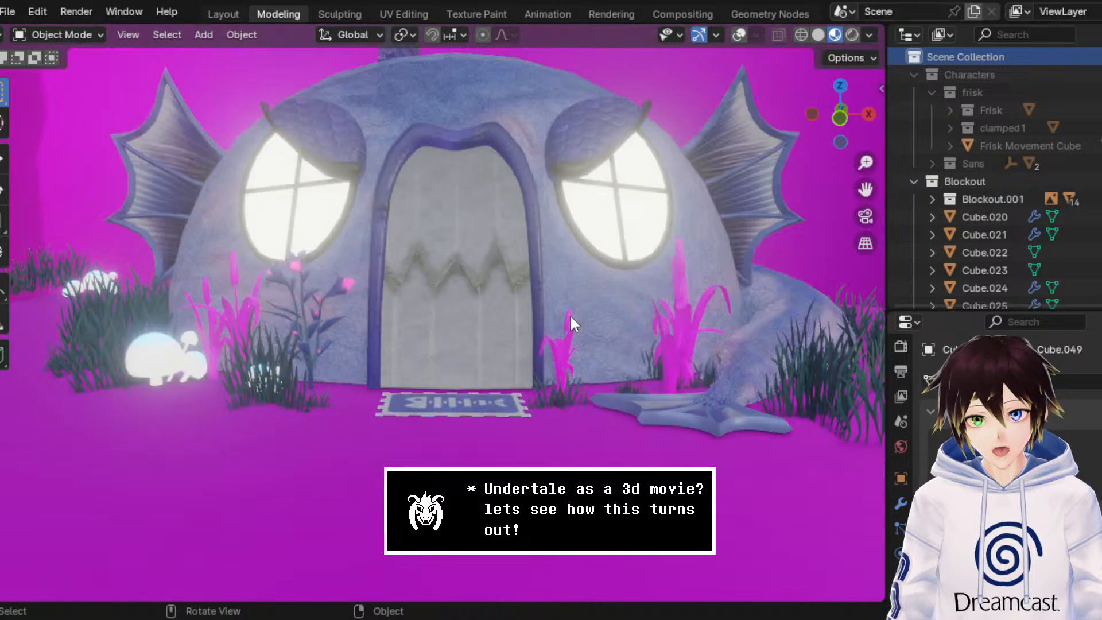
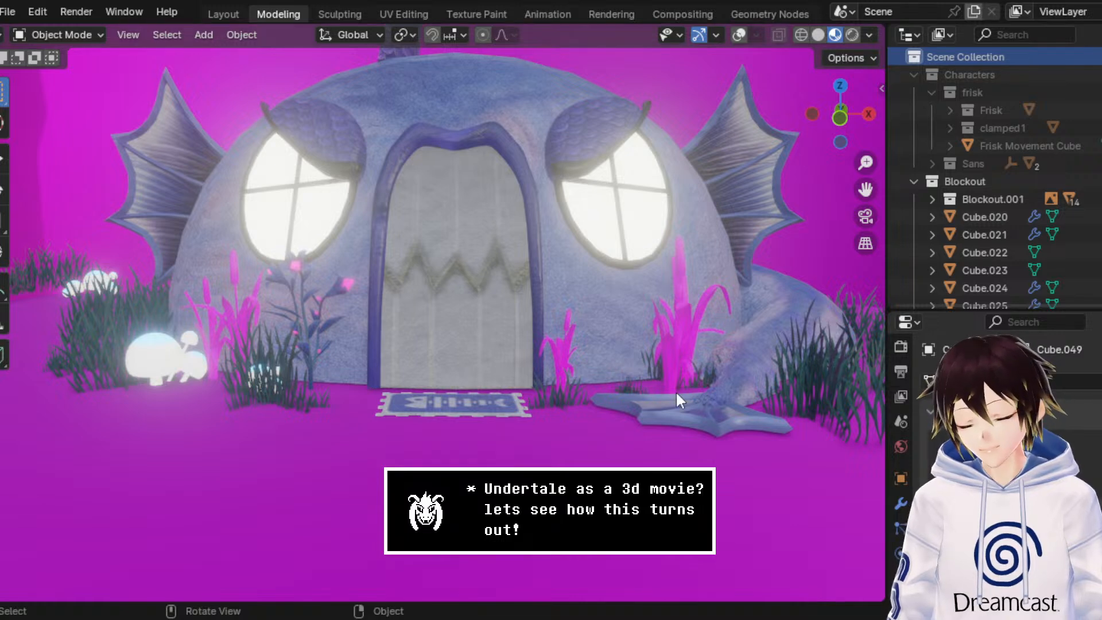
Step: Open the recent file UndyneHouse Inside.blend after a last look at the house front
scroll(632, 294, up, 1)
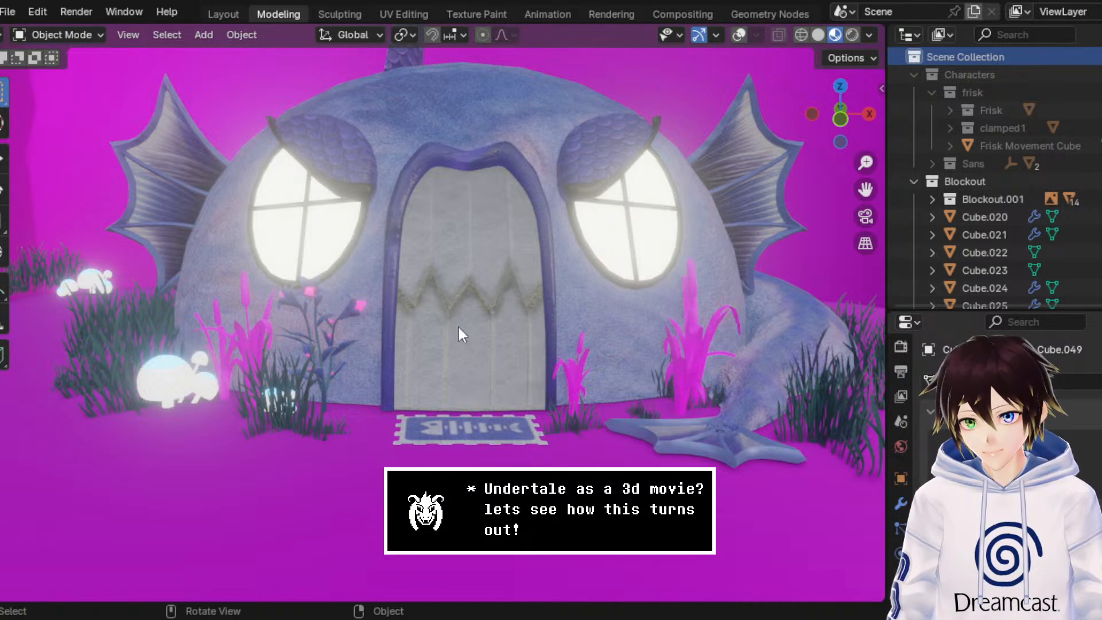
click(8, 11)
mouse_move(32, 69)
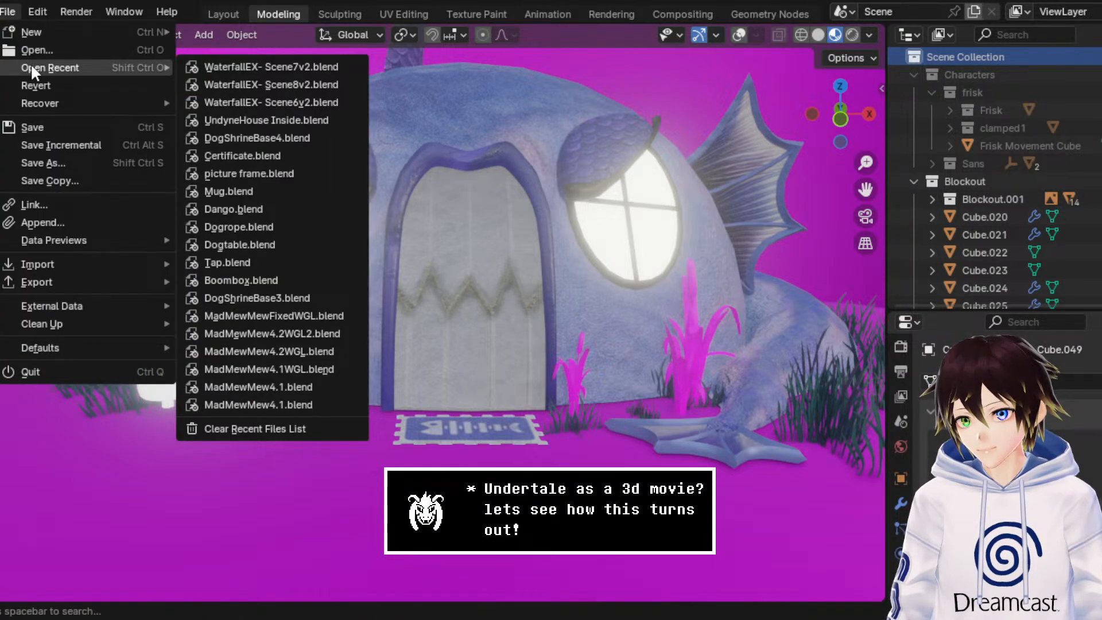
click(267, 117)
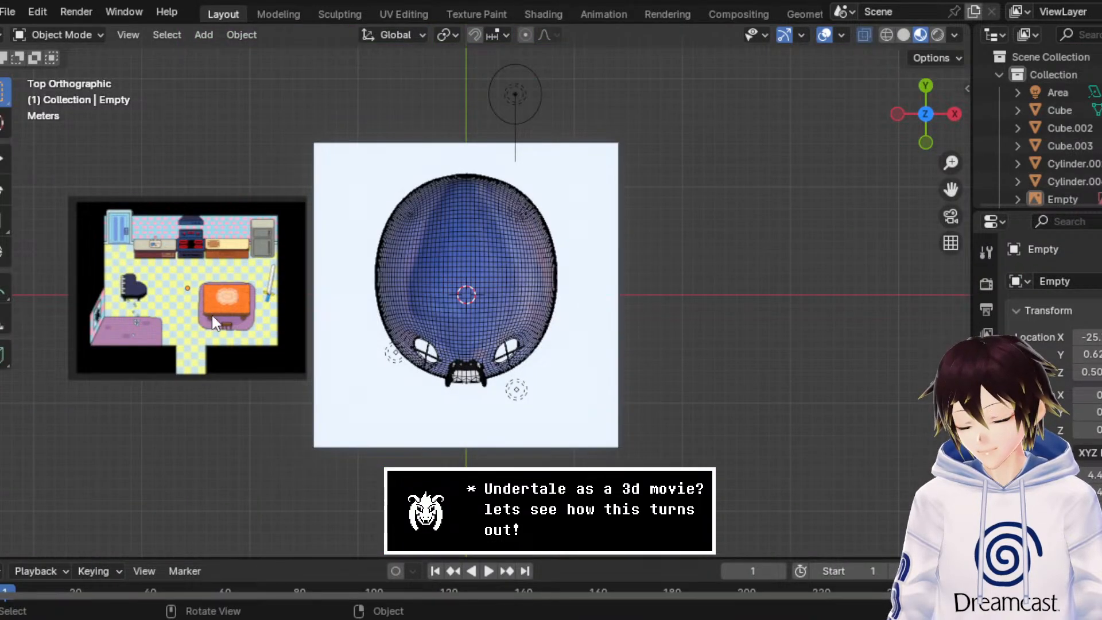
Step: Examine the domed house shell beside the kitchen reference image from perspective and top views
middle_drag(212, 315, 576, 293)
scroll(580, 222, up, 3)
scroll(435, 245, down, 6)
click(431, 245)
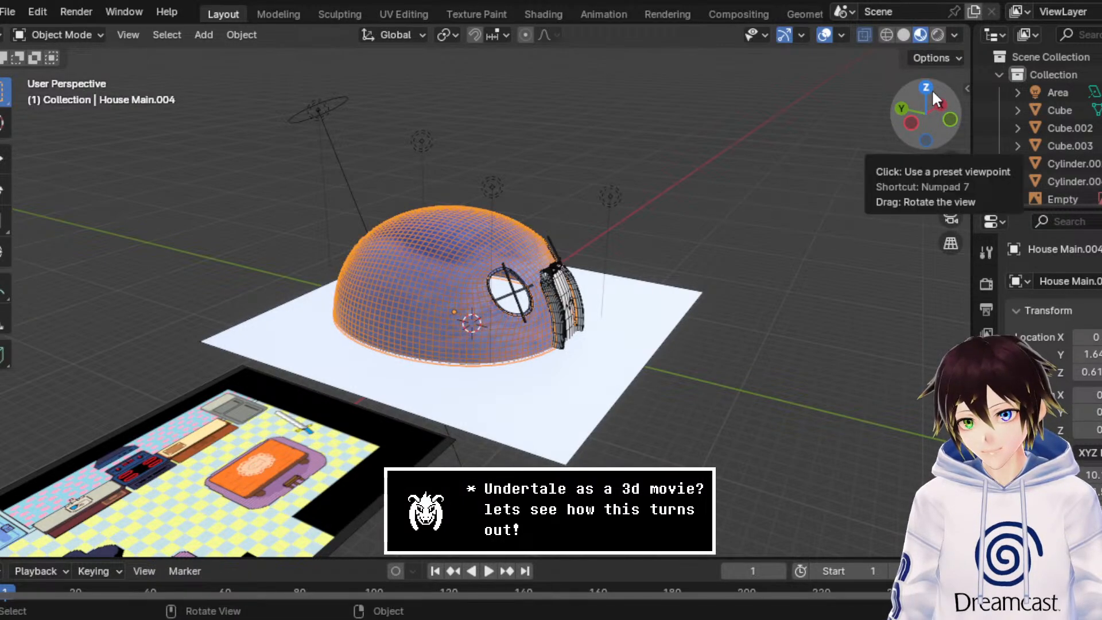
click(948, 120)
middle_drag(553, 216, 457, 344)
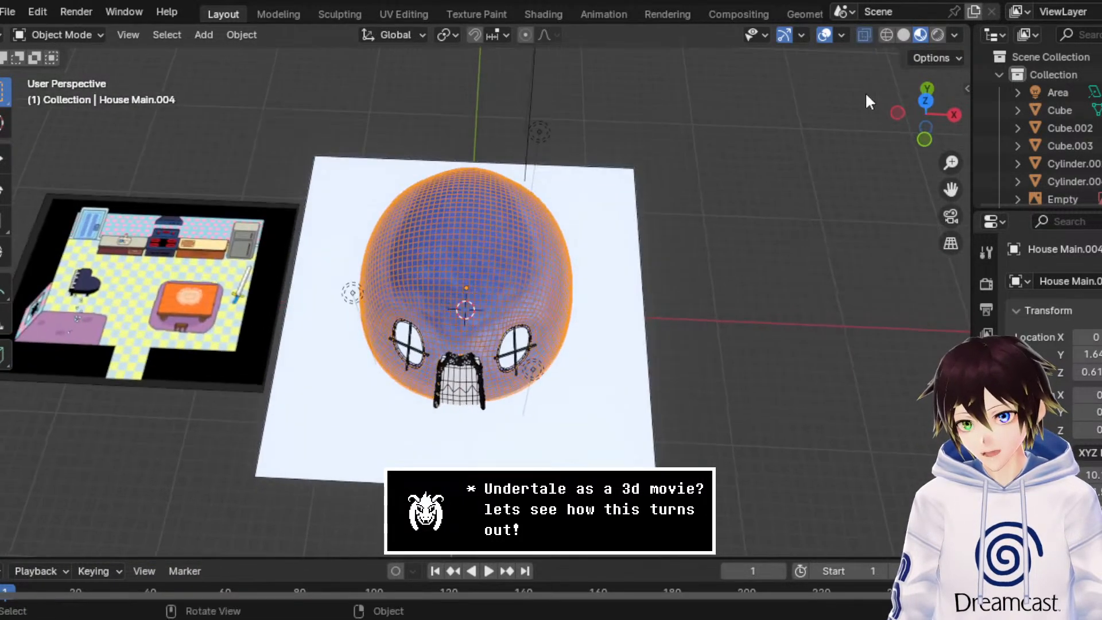
click(925, 97)
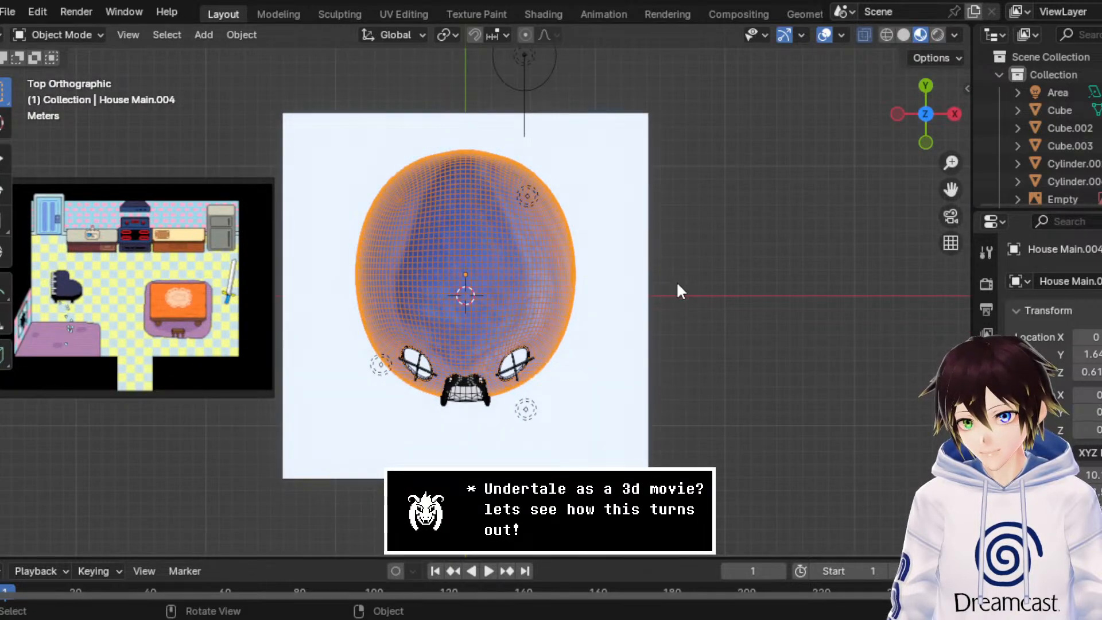
scroll(641, 304, up, 2)
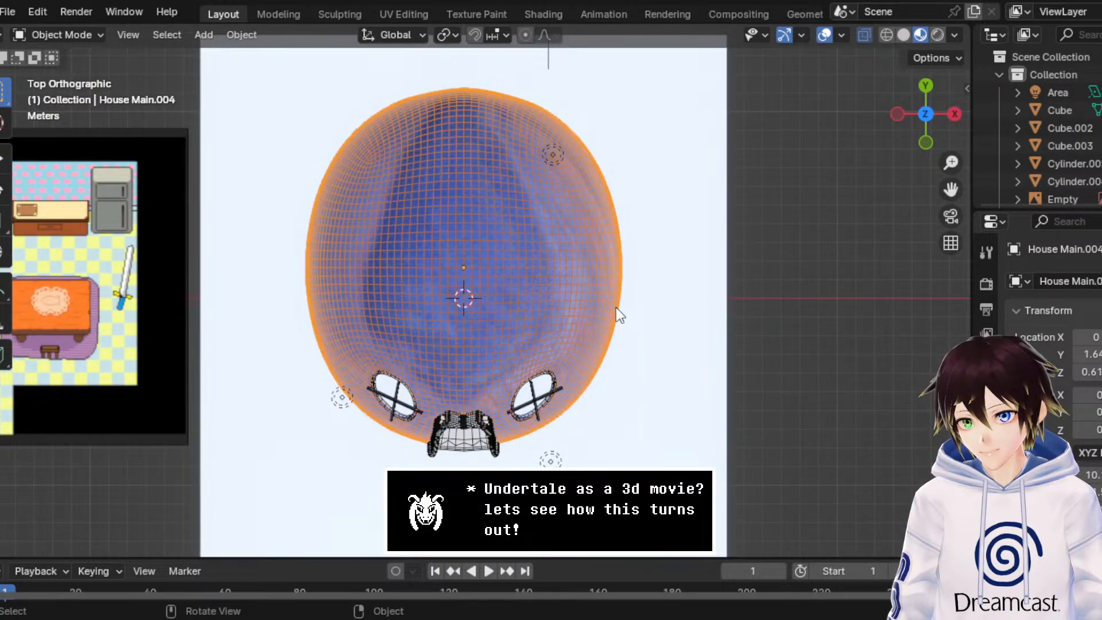
scroll(615, 308, down, 1)
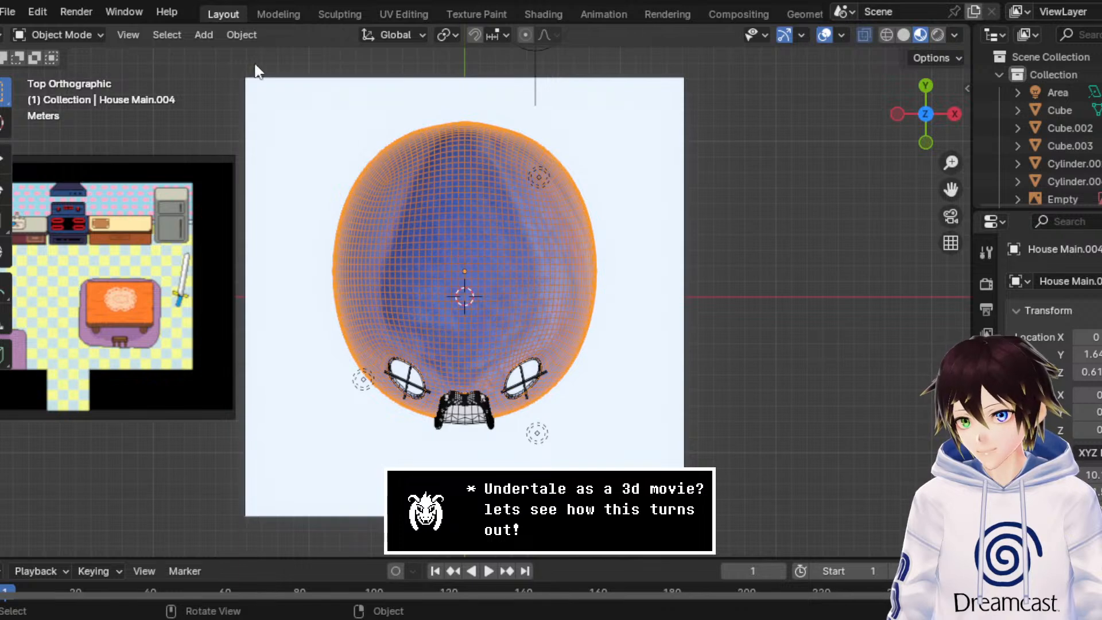
Step: Add a 32-vertex cylinder at the house's centre and scale it up uniformly by about 7.96
click(208, 35)
mouse_move(222, 53)
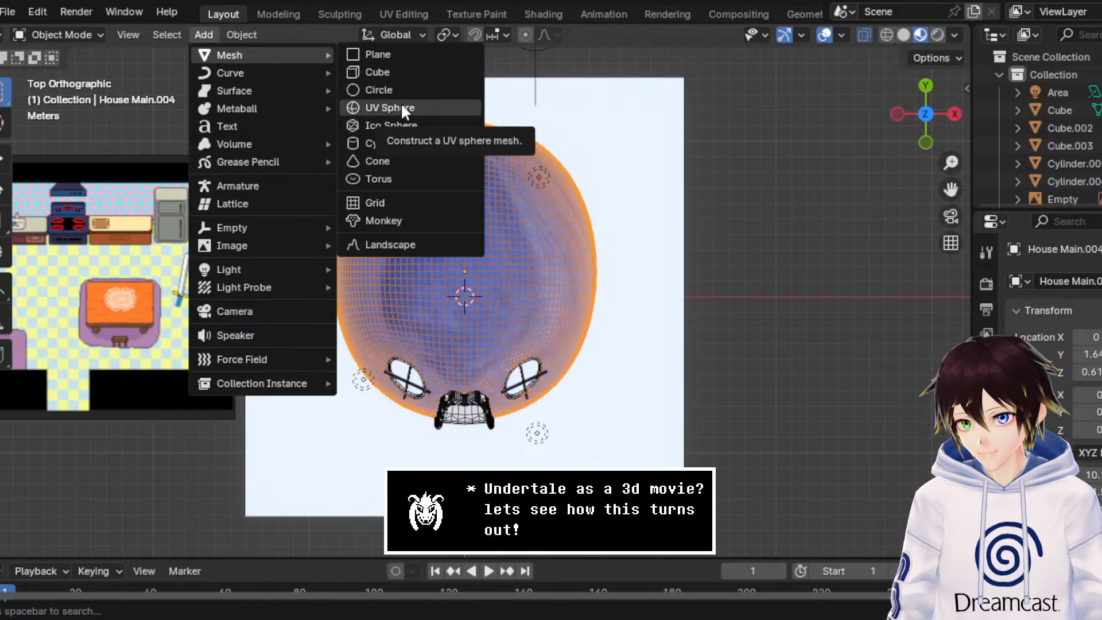
click(390, 143)
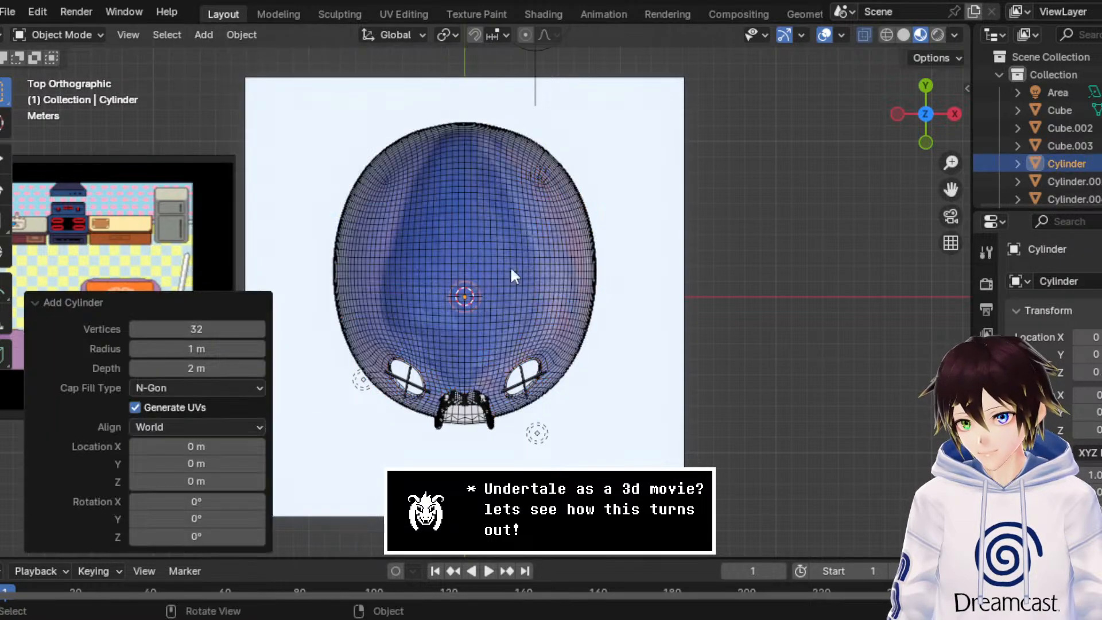
scroll(499, 263, down, 4)
scroll(486, 260, up, 3)
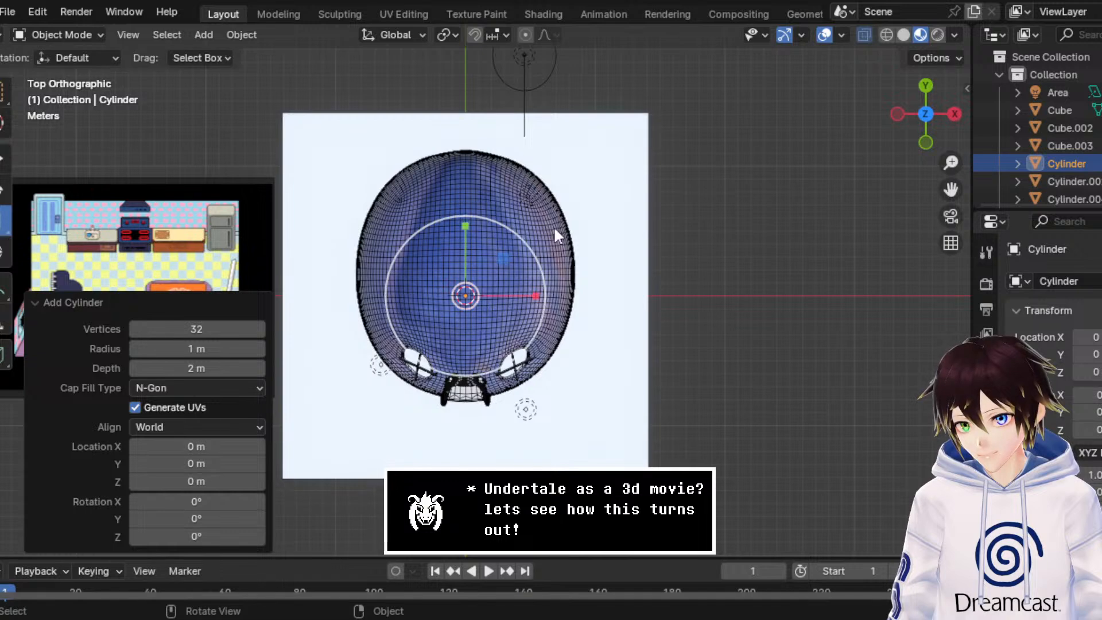
key(s)
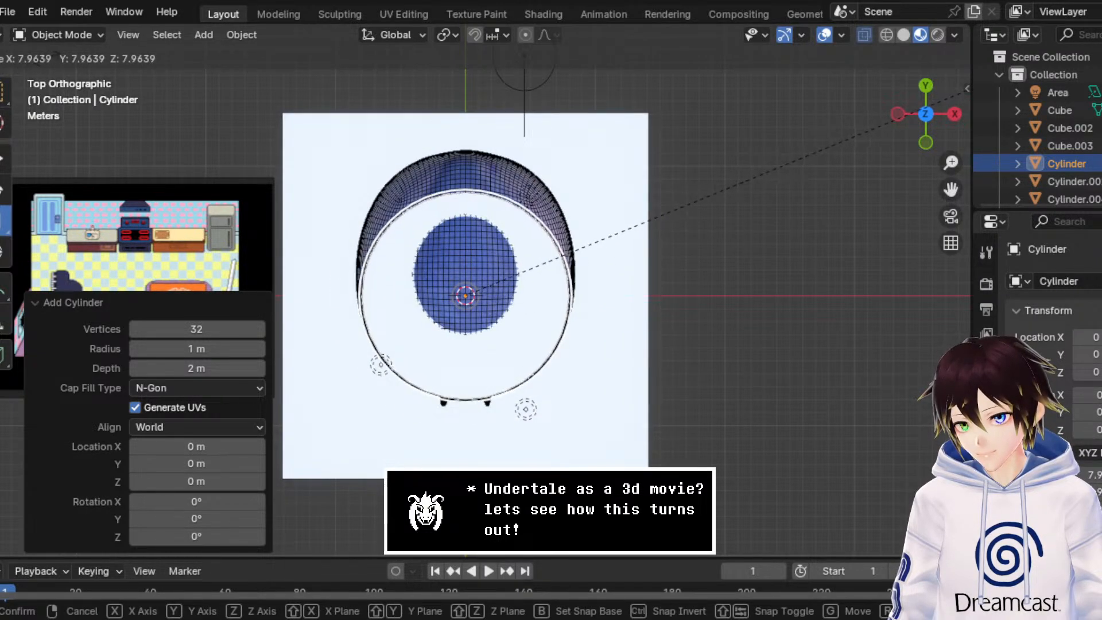
key(Return)
Step: Delete the vertices of the cylinder's rear half in Wireframe shading, keeping the half towards the house's door
click(86, 35)
click(61, 74)
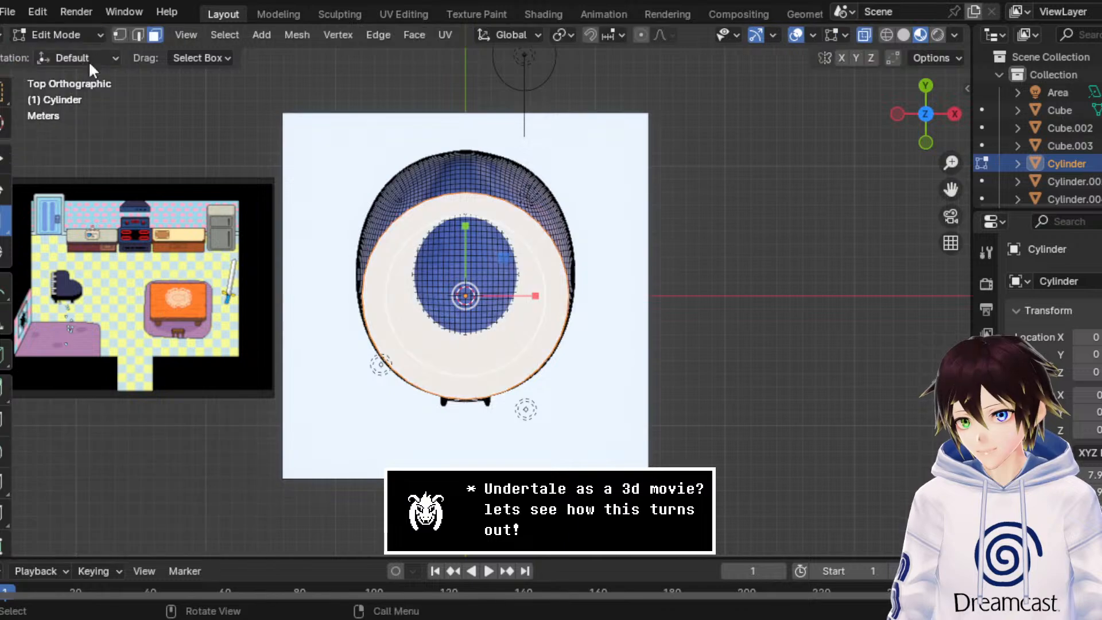
click(887, 38)
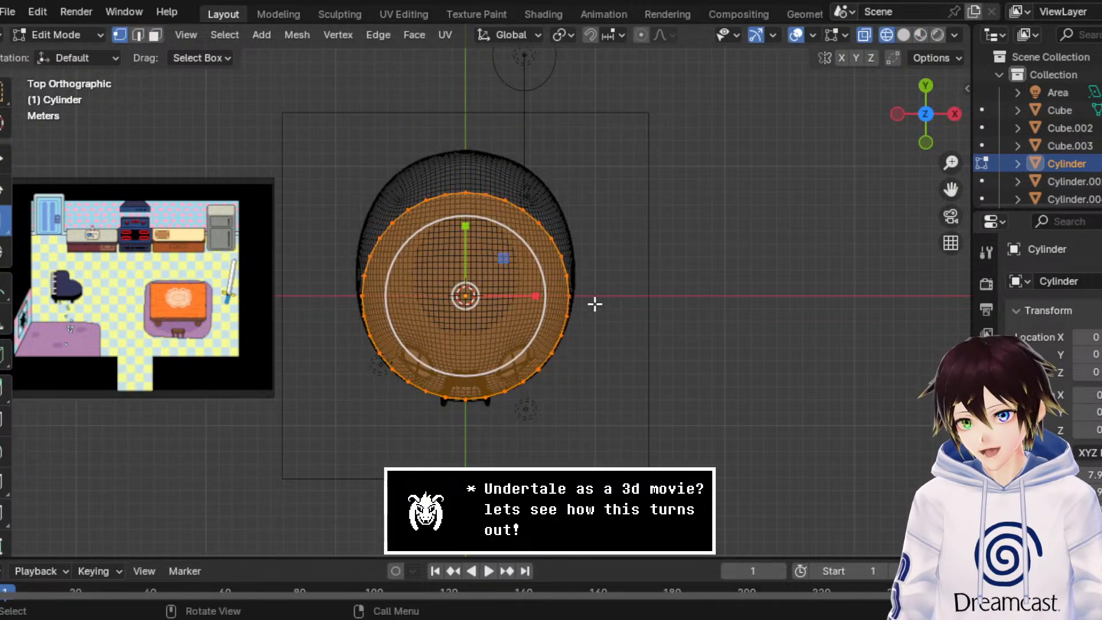
drag(595, 302, 251, 162)
key(x)
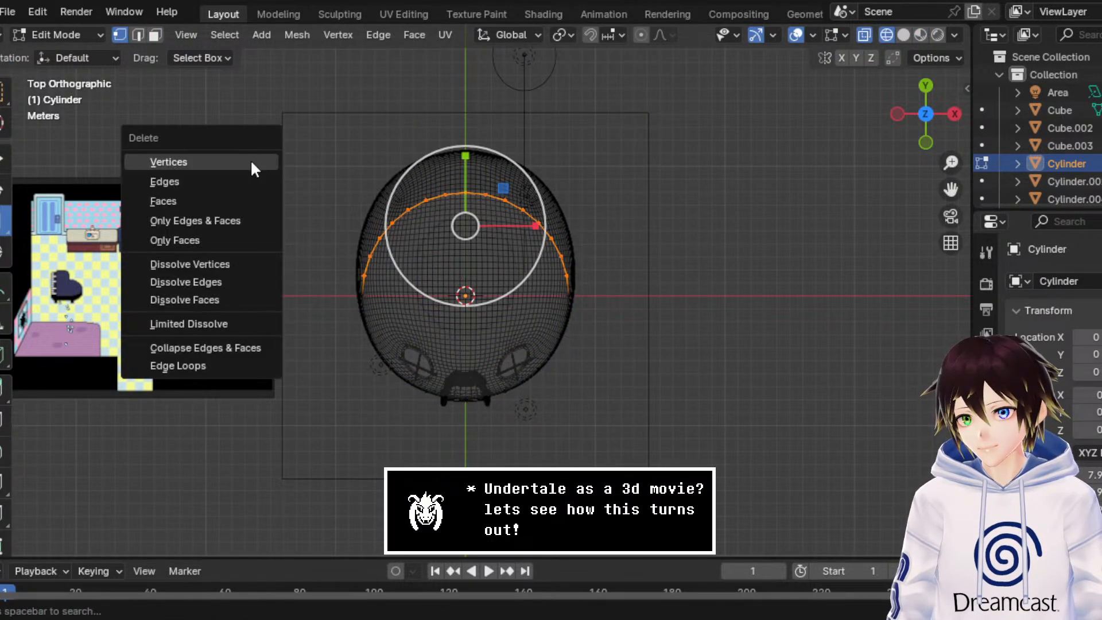
click(250, 162)
Step: Raise the half cylinder's bottom vertices to the dome's base and move its top vertices up about 0.095 m
middle_drag(251, 162, 482, 172)
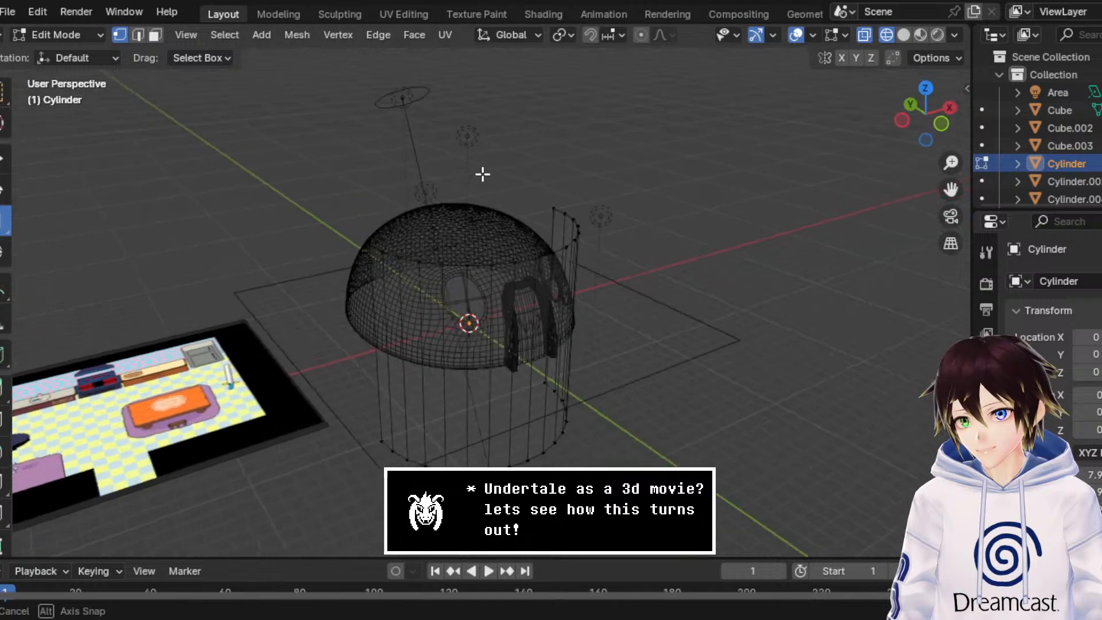
click(913, 125)
drag(637, 404, 381, 496)
scroll(620, 349, up, 2)
click(3, 159)
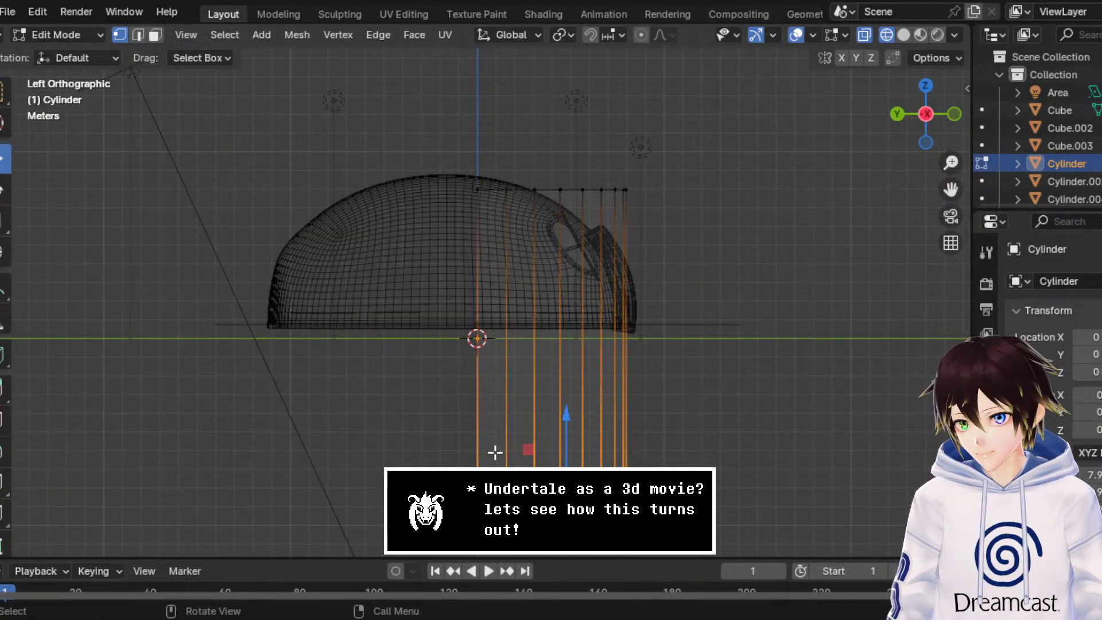
drag(566, 432, 571, 262)
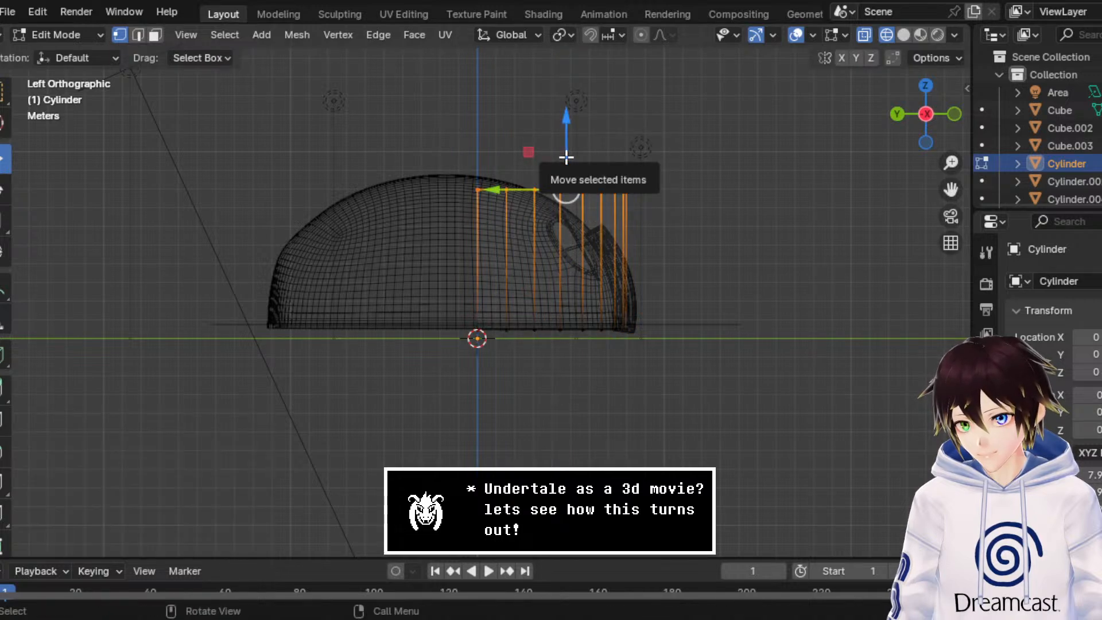
drag(565, 156, 567, 155)
Step: Scale the whole half cylinder by 1.111 along Y in Object Mode to reach past the front door
middle_drag(567, 154, 526, 188)
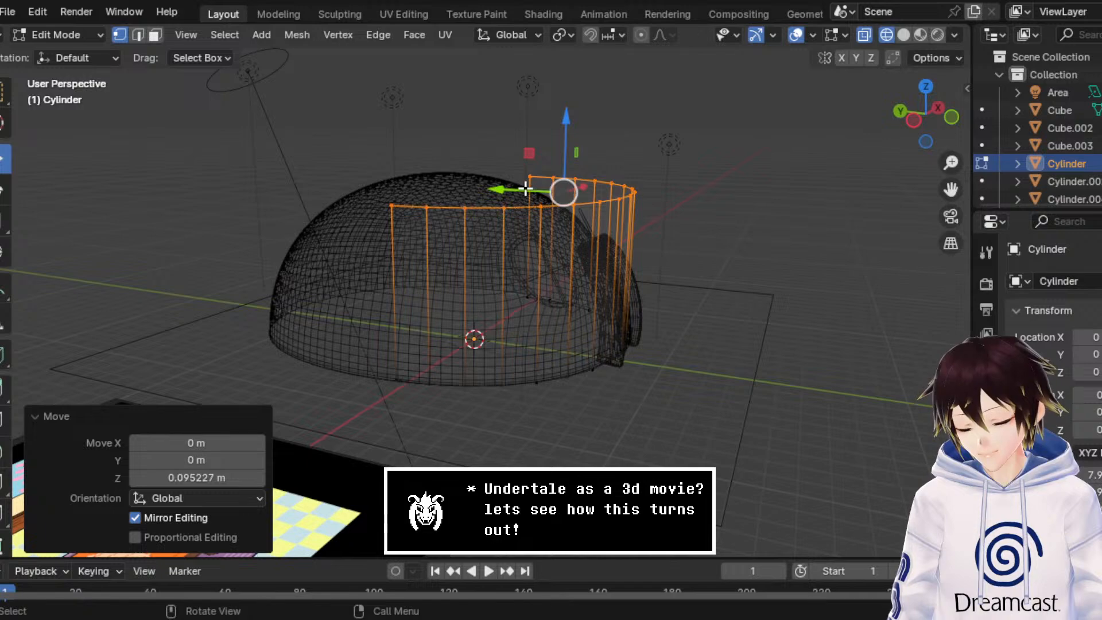
middle_drag(310, 115, 492, 177)
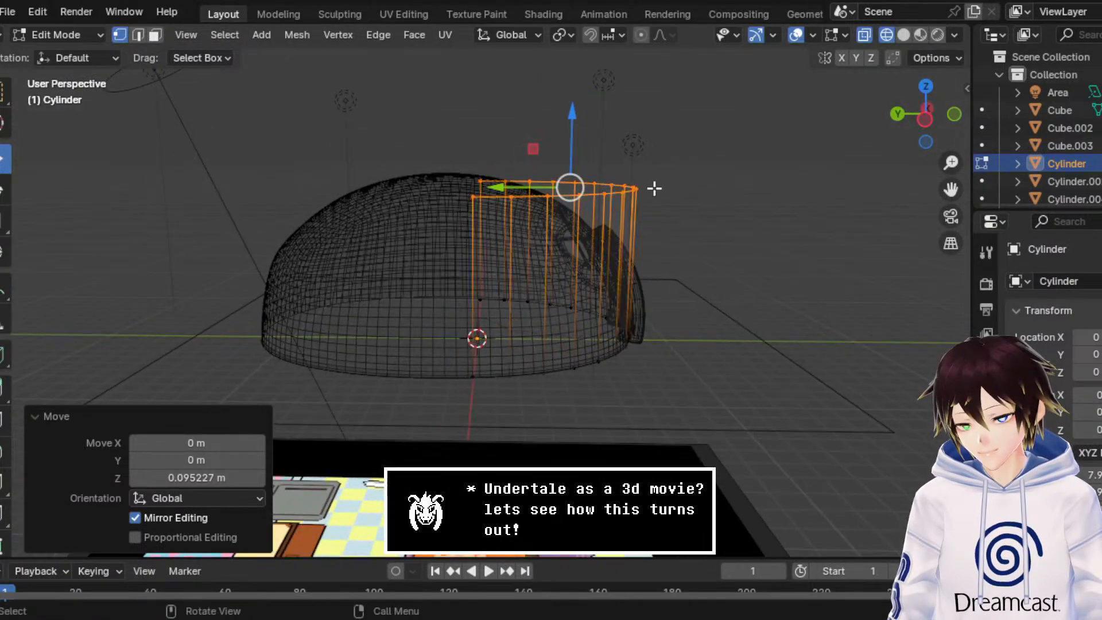
click(928, 127)
drag(794, 237, 497, 135)
mouse_move(573, 187)
middle_down()
mouse_move(601, 176)
mouse_move(590, 216)
mouse_move(574, 206)
middle_up()
click(57, 34)
click(63, 38)
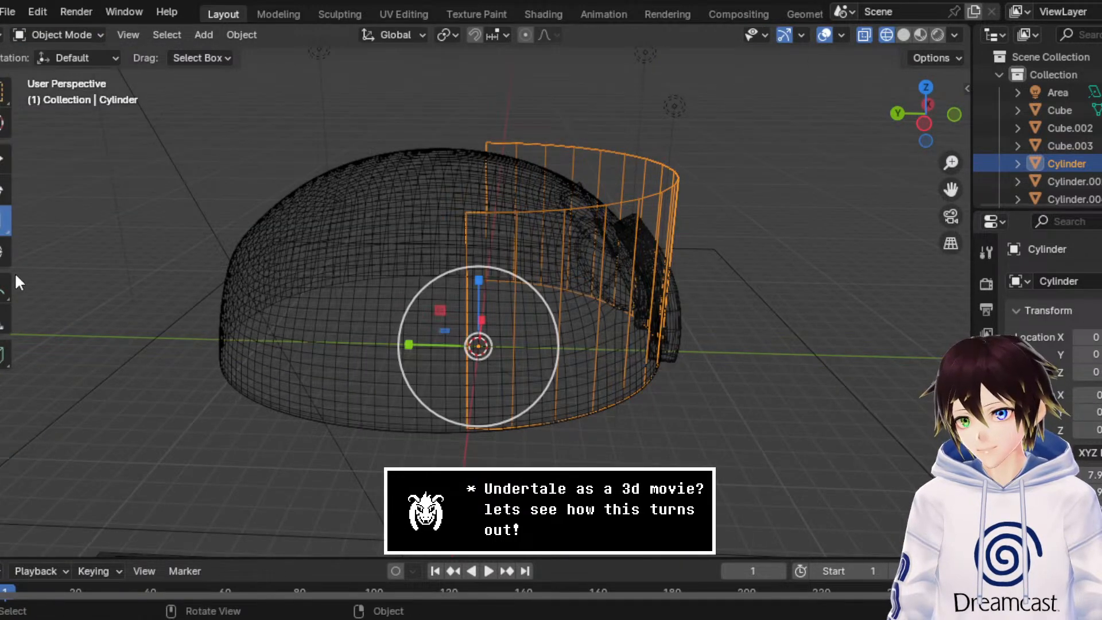
drag(432, 340, 426, 339)
Step: Scale the curved wall's top vertices to 0.610 along Y in Edit Mode
click(80, 33)
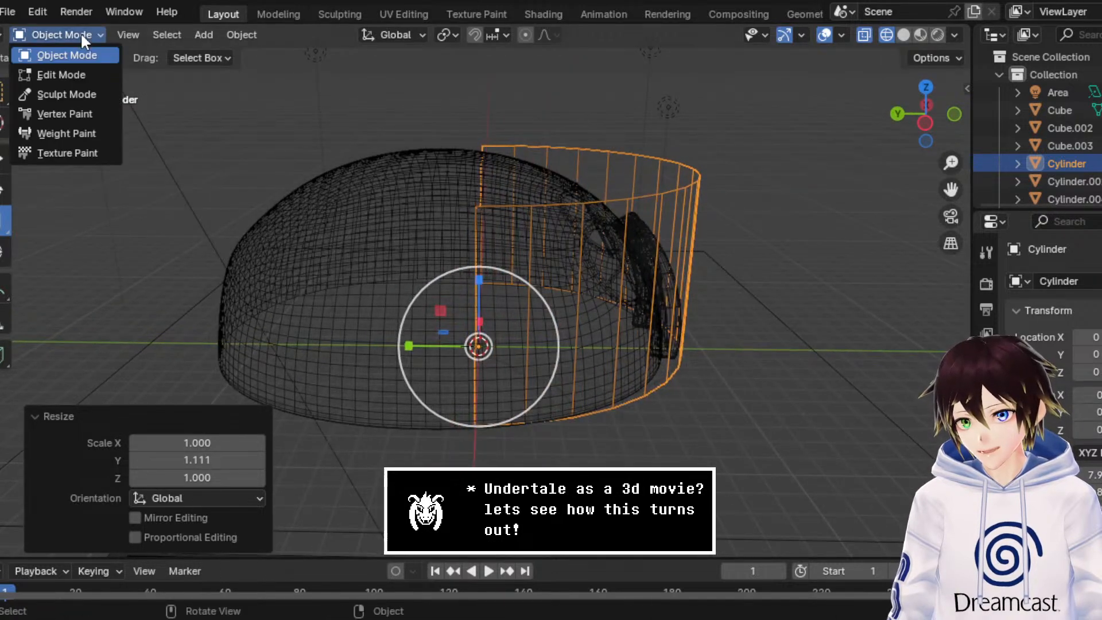
click(41, 74)
click(925, 122)
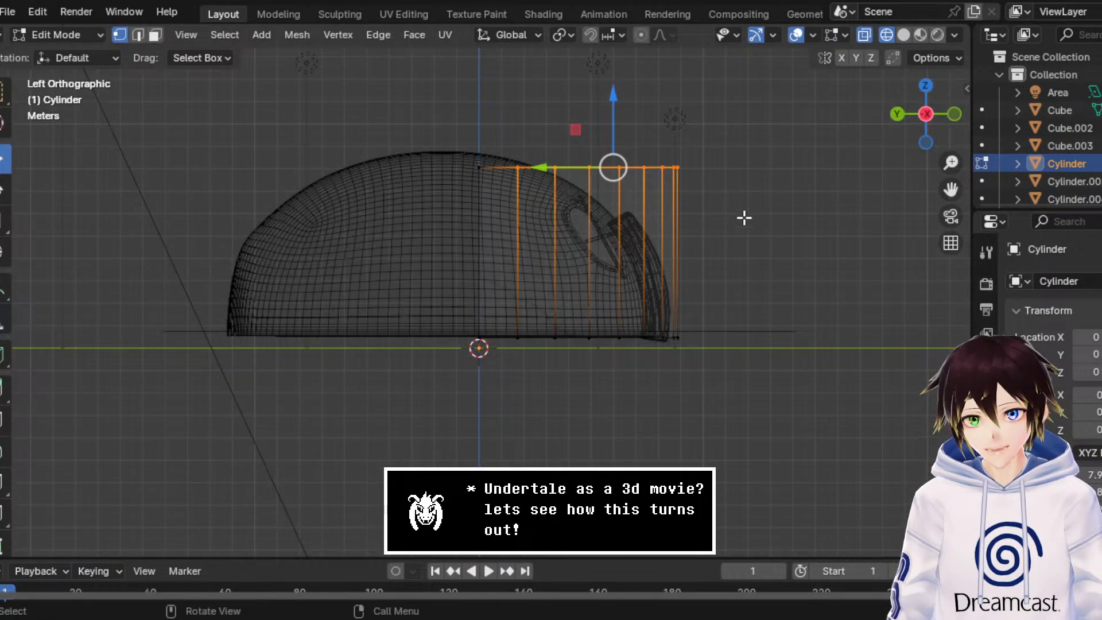
drag(744, 214, 467, 141)
middle_drag(467, 141, 451, 208)
click(3, 221)
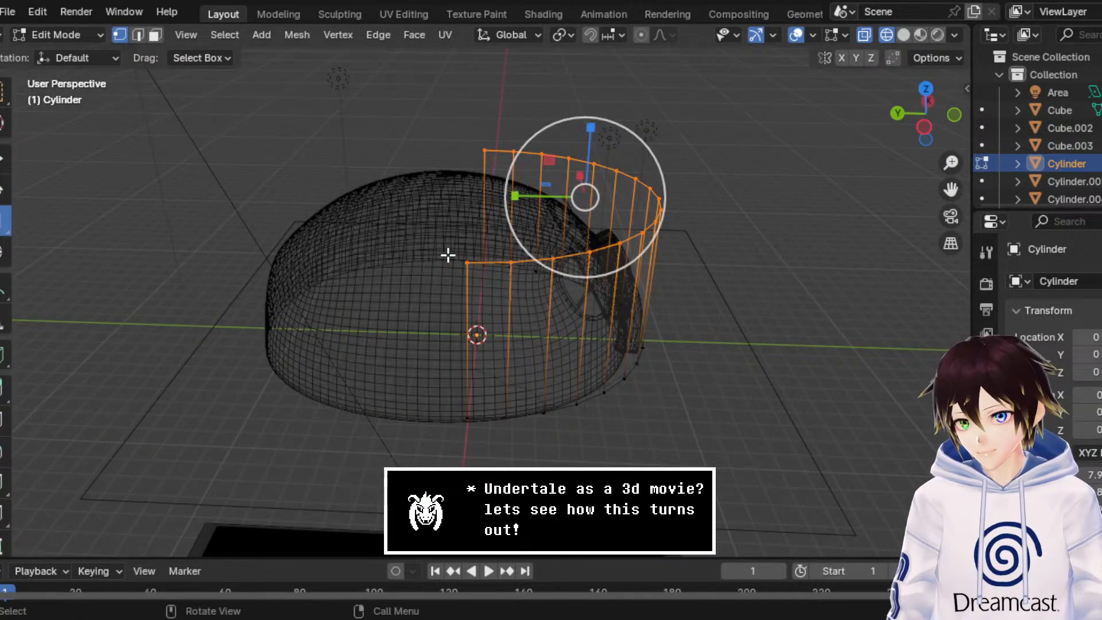
drag(521, 203, 541, 199)
key(ctrl+z)
middle_drag(517, 203, 524, 236)
drag(521, 214, 548, 216)
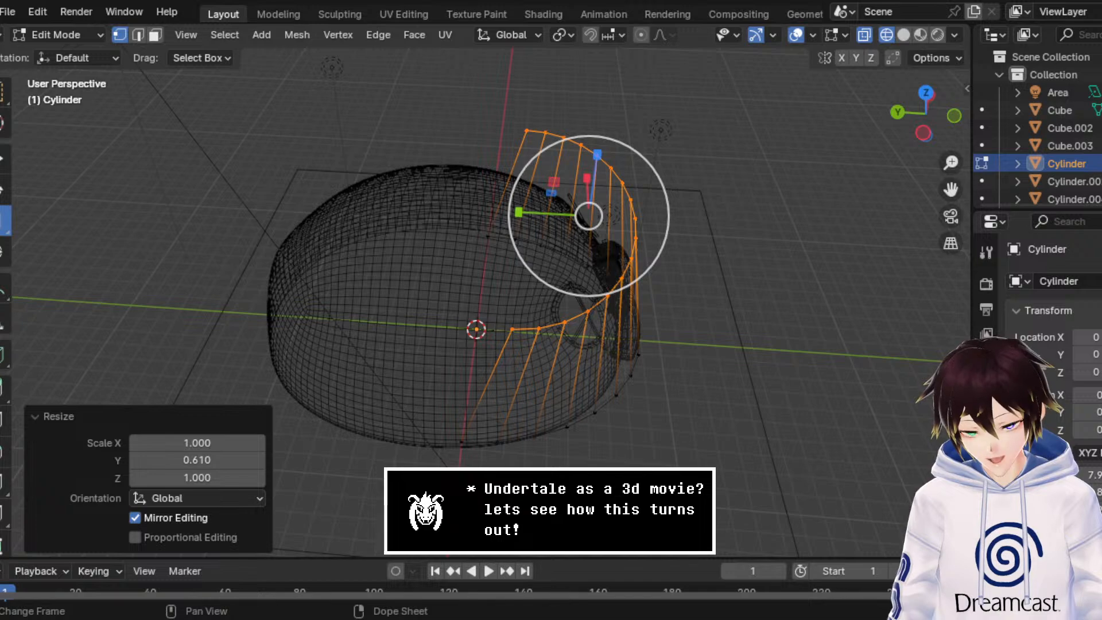
Step: Move the curved wall's top vertices 2.095 m along Y to slope the wall inward with the dome
click(6, 158)
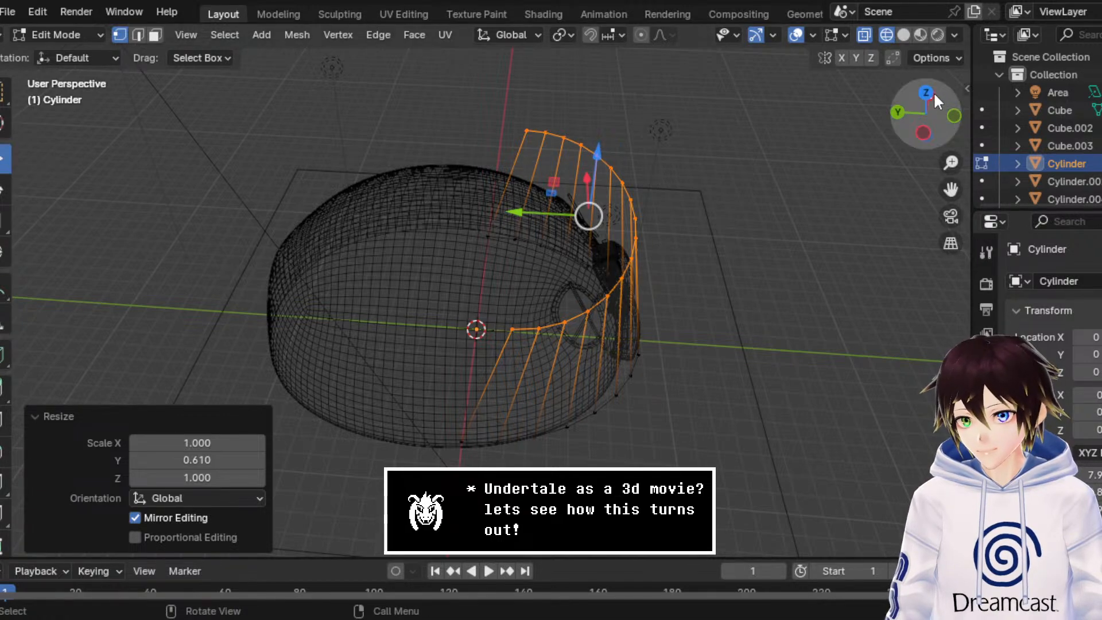
click(925, 93)
drag(482, 341, 469, 299)
middle_drag(469, 299, 448, 224)
middle_drag(614, 261, 570, 248)
Step: Narrow the curved wall's top edge by scaling it to 0.872 along X
click(932, 122)
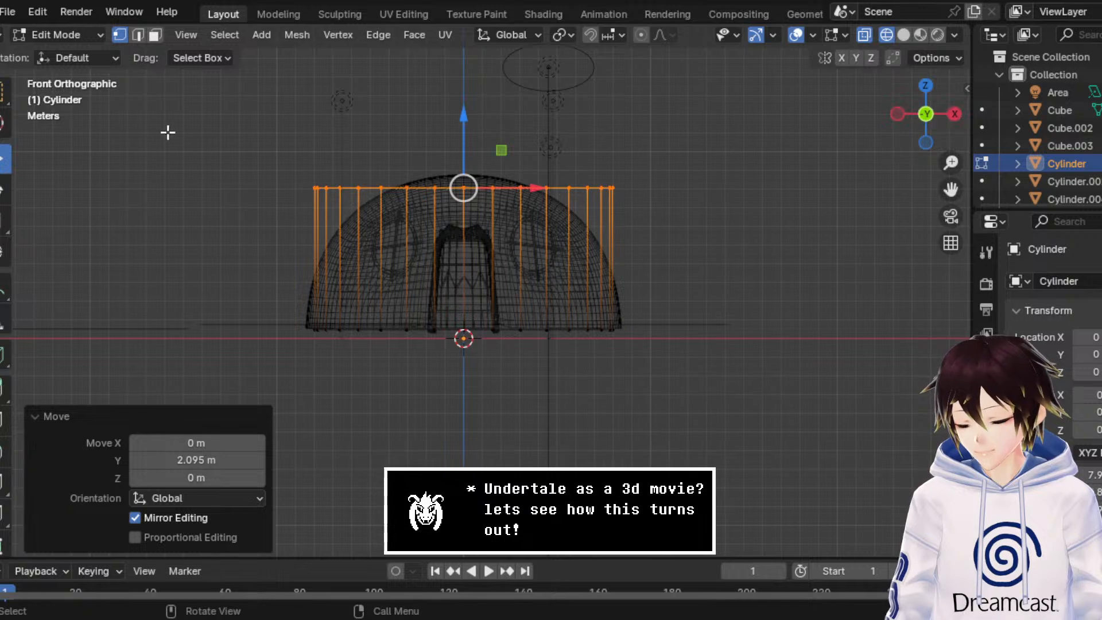
click(8, 210)
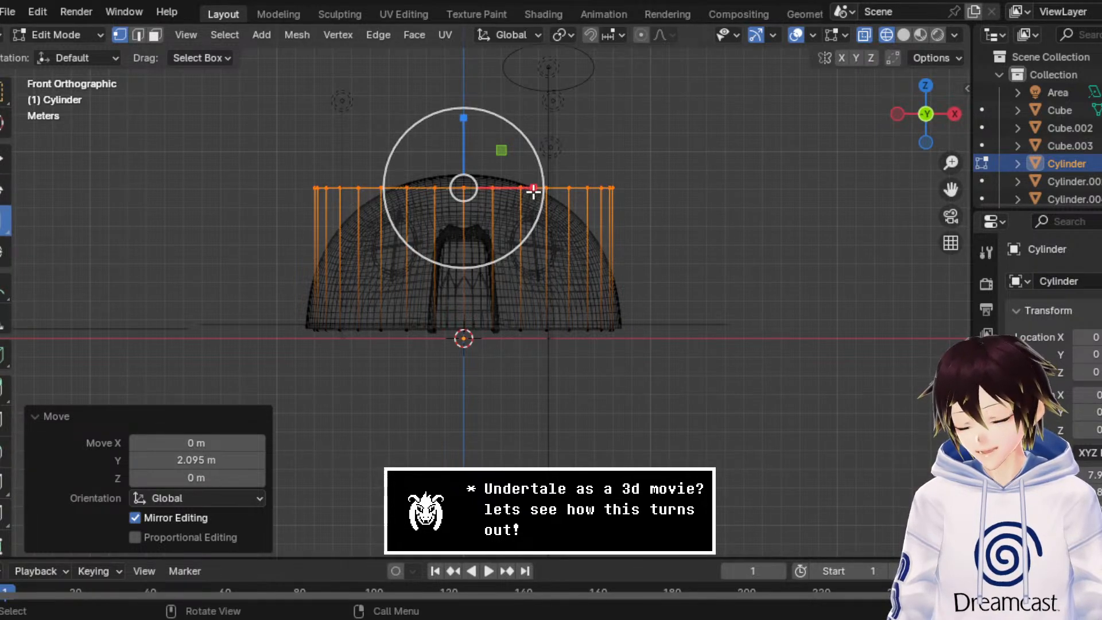
drag(532, 189, 522, 189)
middle_drag(523, 189, 629, 234)
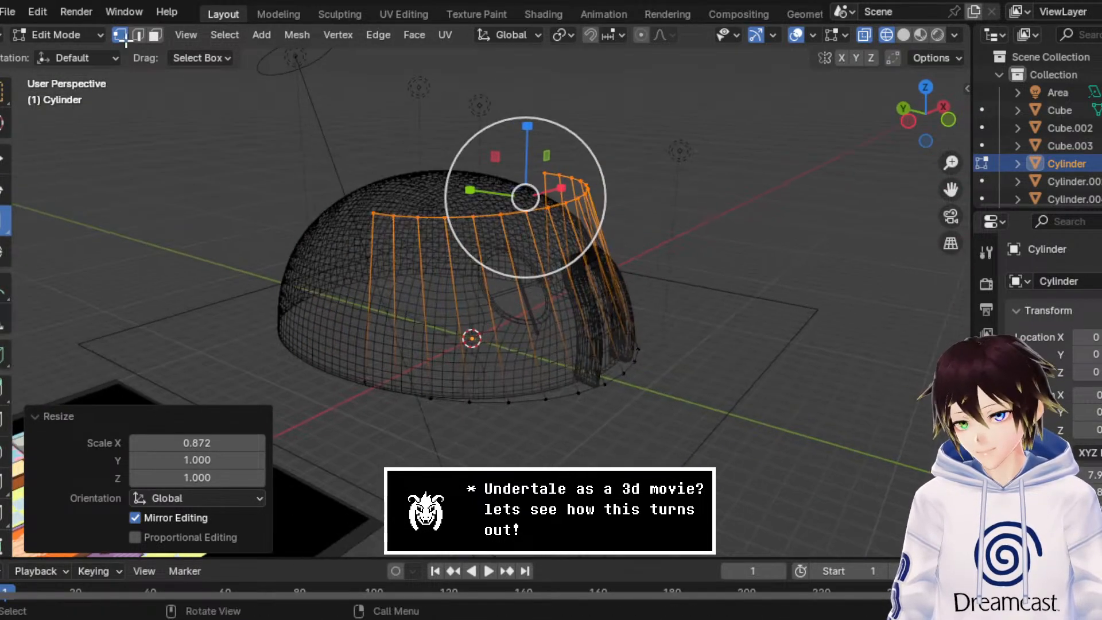
Step: Add one horizontal loop cut around the curved wall, slid towards its top with a factor of -0.536
click(139, 36)
middle_drag(525, 212, 717, 189)
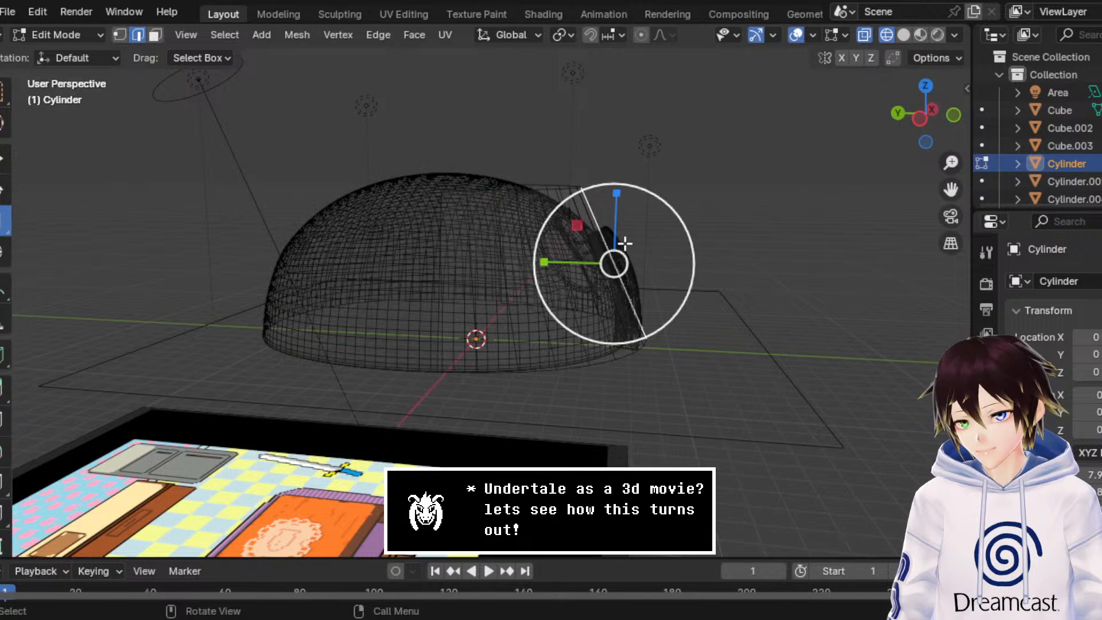
click(923, 119)
key(ctrl+e)
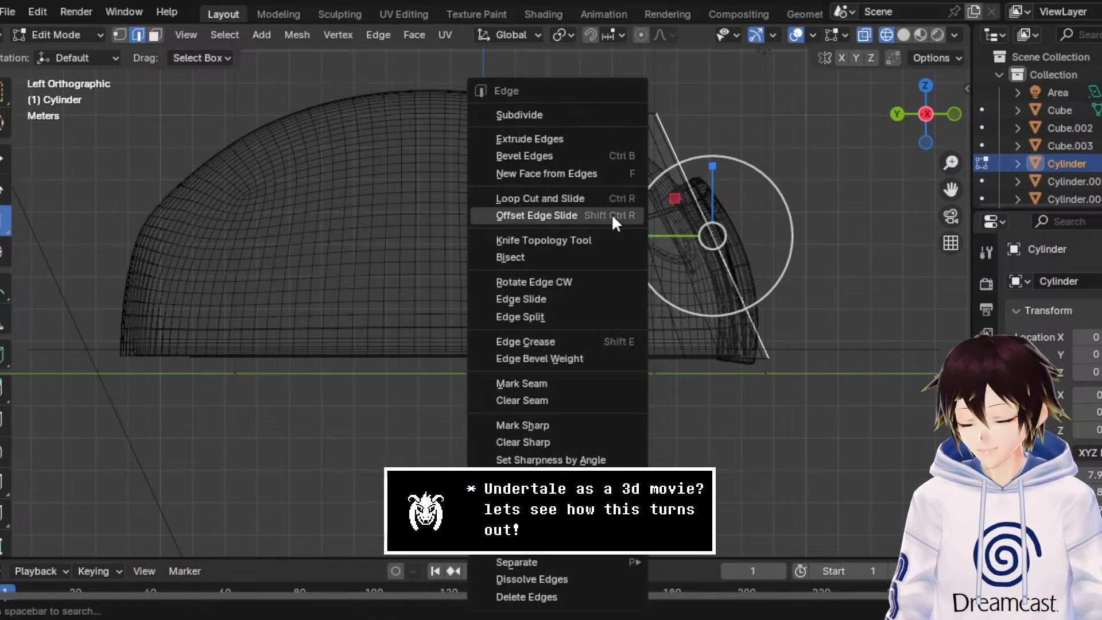
click(601, 198)
click(604, 194)
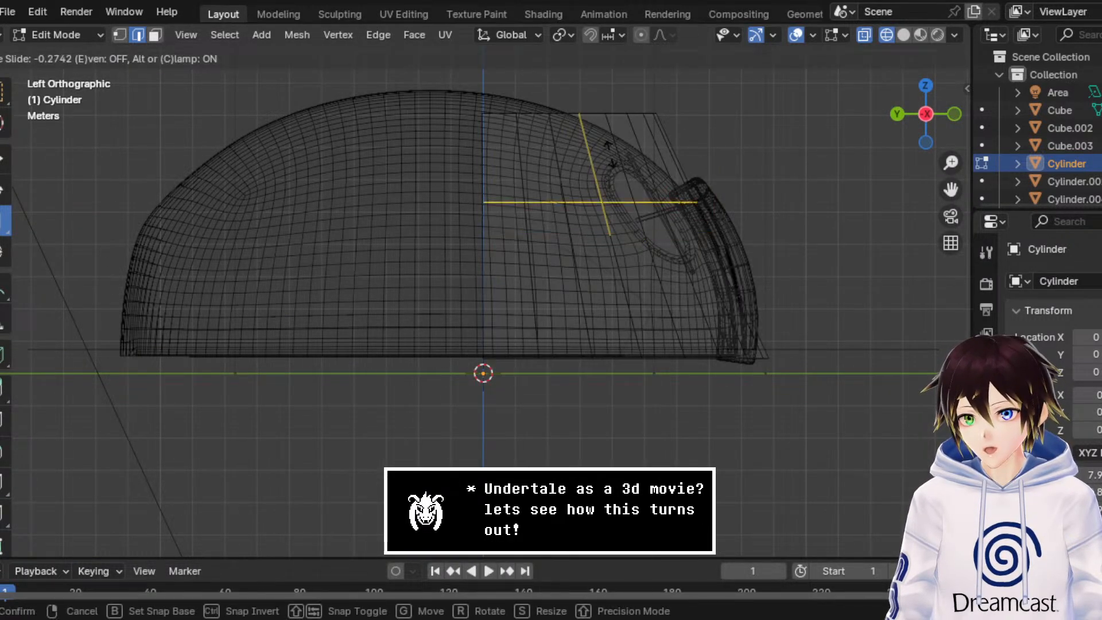
click(620, 118)
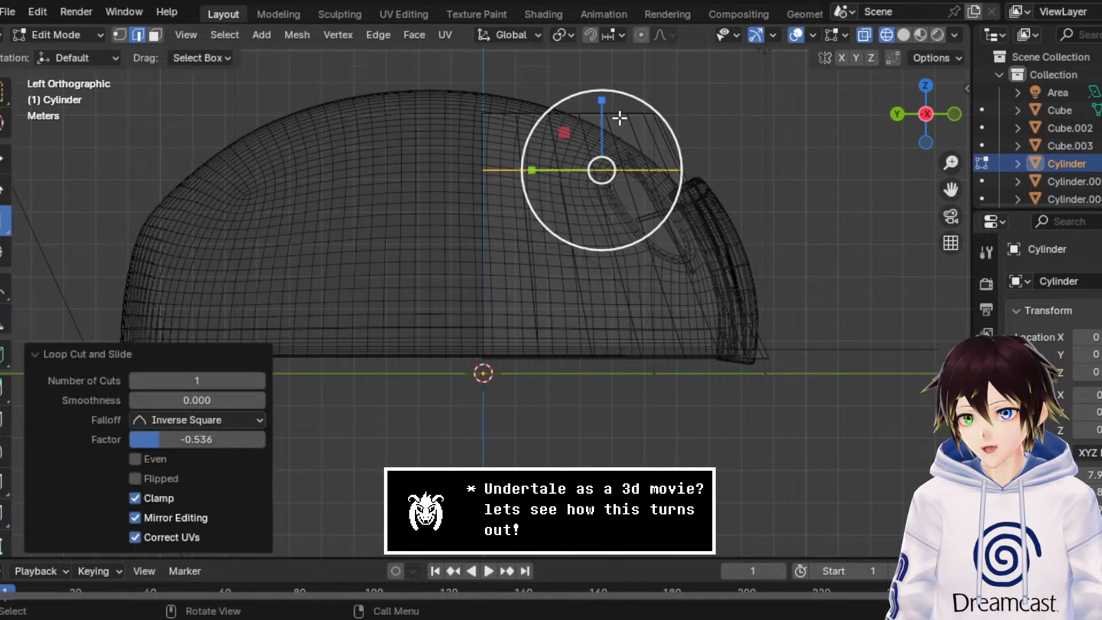
Step: Move the new loop's vertices, except those at the wall's two ends, -0.57863 m along Y to bulge the curved wall outward
click(4, 158)
click(119, 35)
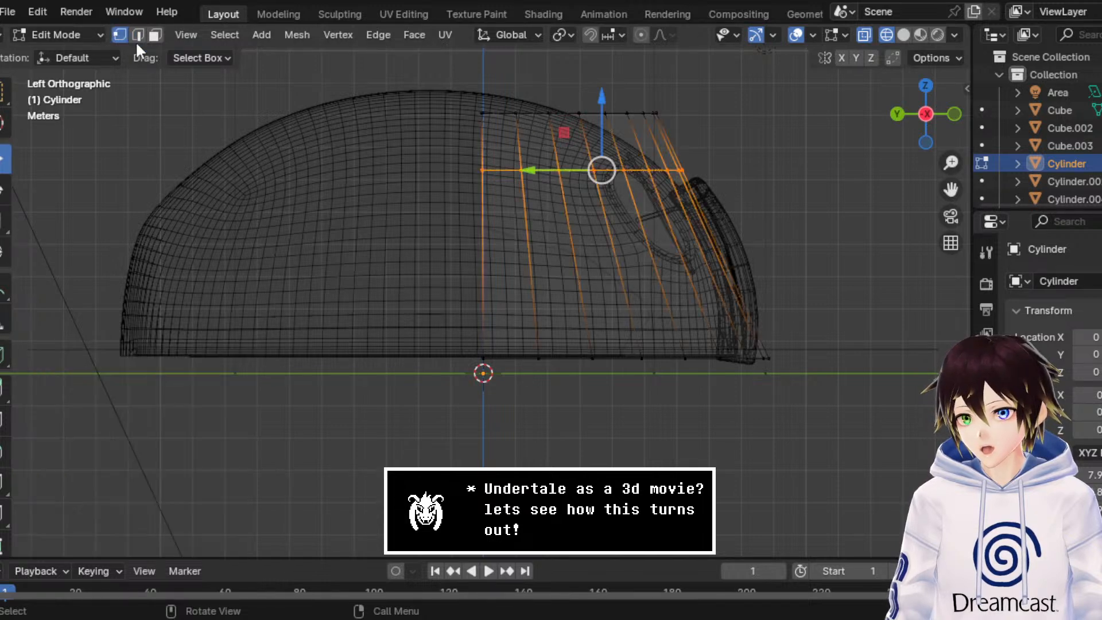
drag(787, 216, 502, 143)
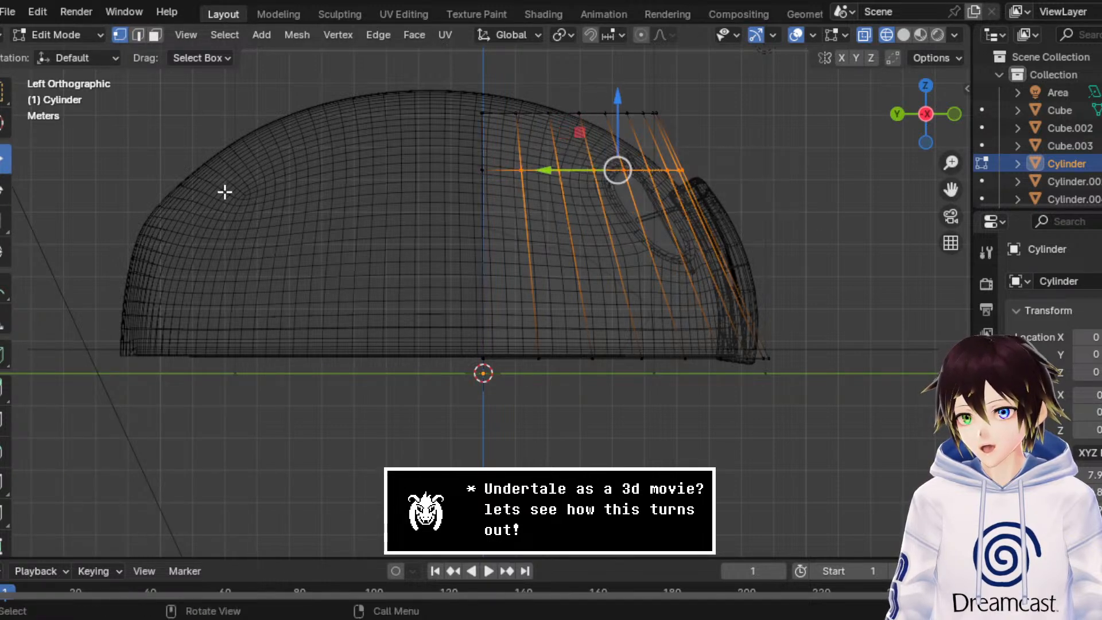
click(6, 221)
mouse_move(553, 170)
mouse_down()
mouse_move(533, 169)
mouse_move(566, 167)
mouse_up()
middle_drag(565, 168, 806, 131)
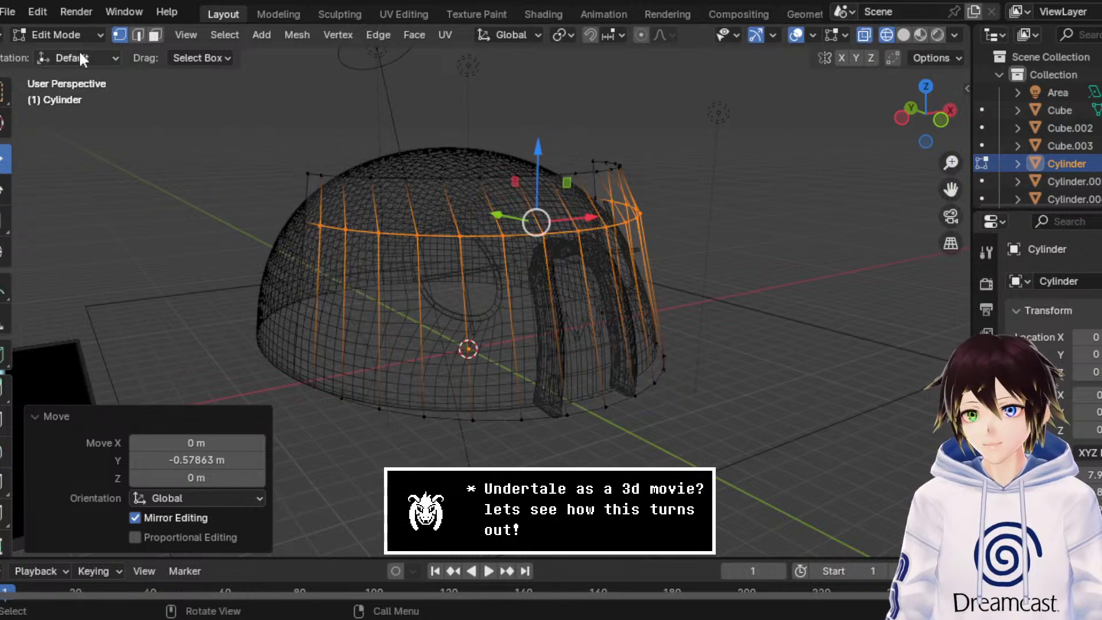
Step: Return to Object Mode and move the curved wall -25.012 m along X onto the kitchen reference image
click(57, 35)
click(57, 51)
middle_drag(470, 220, 531, 246)
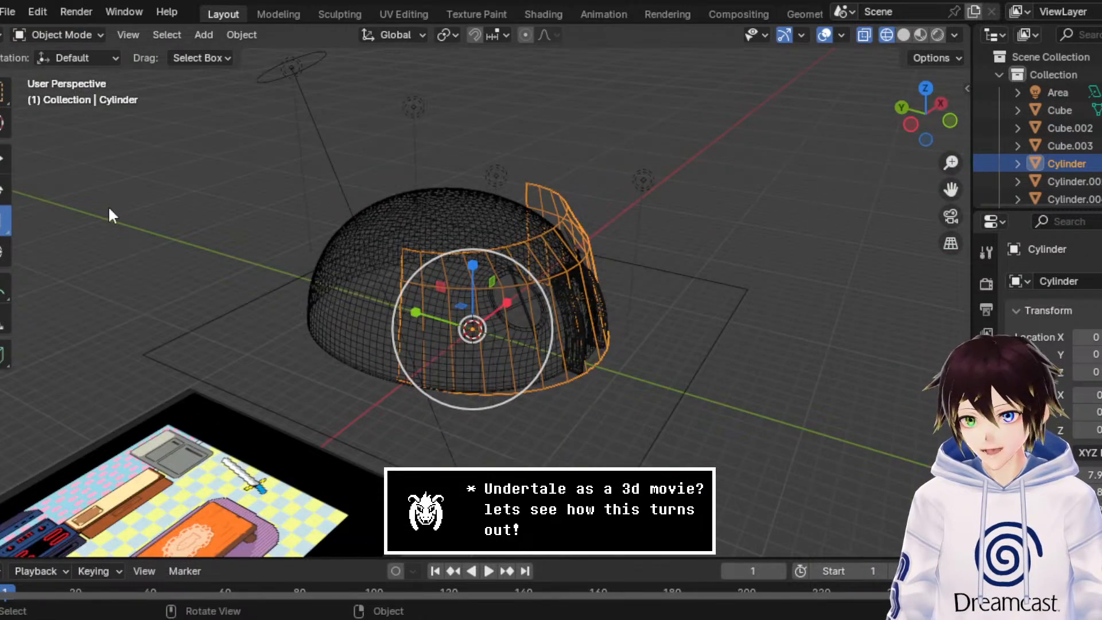
click(3, 159)
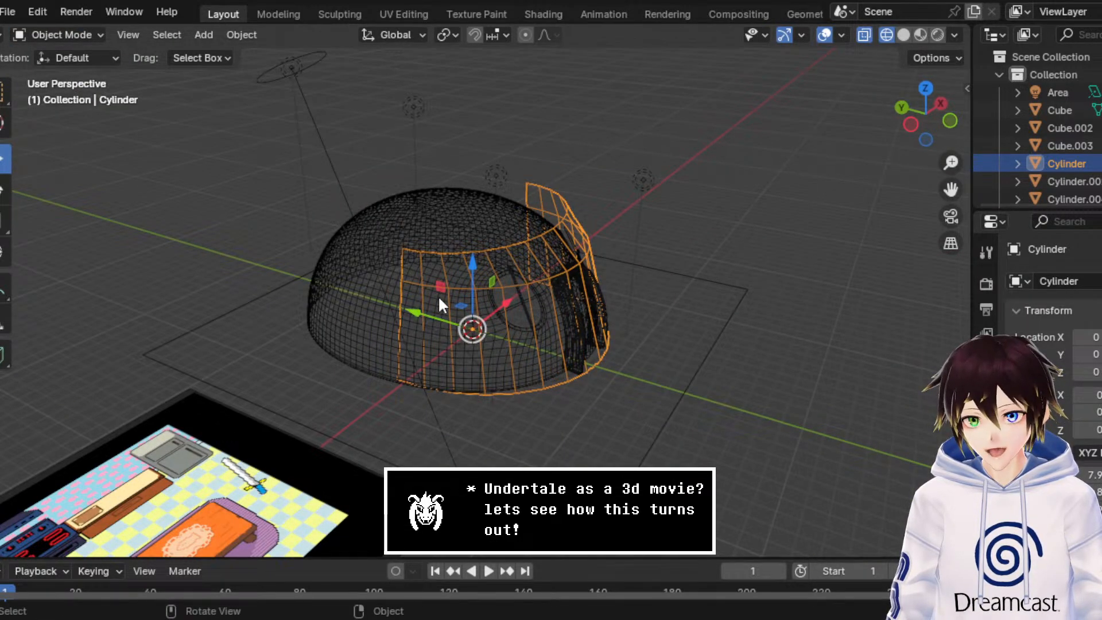
click(925, 88)
scroll(655, 226, down, 3)
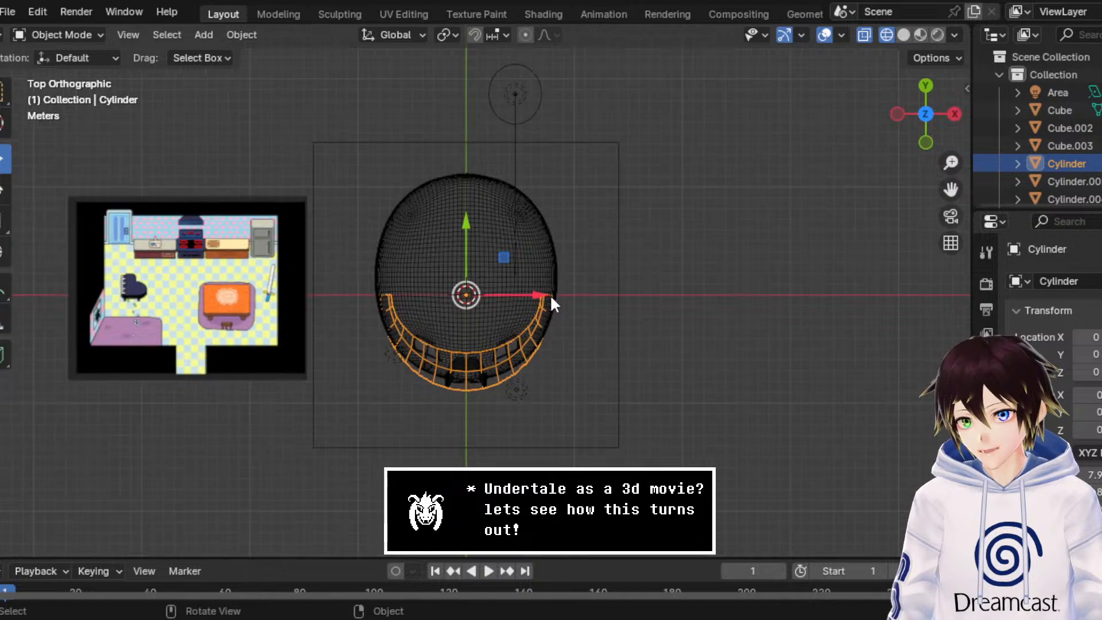
drag(548, 294, 242, 296)
scroll(254, 298, up, 2)
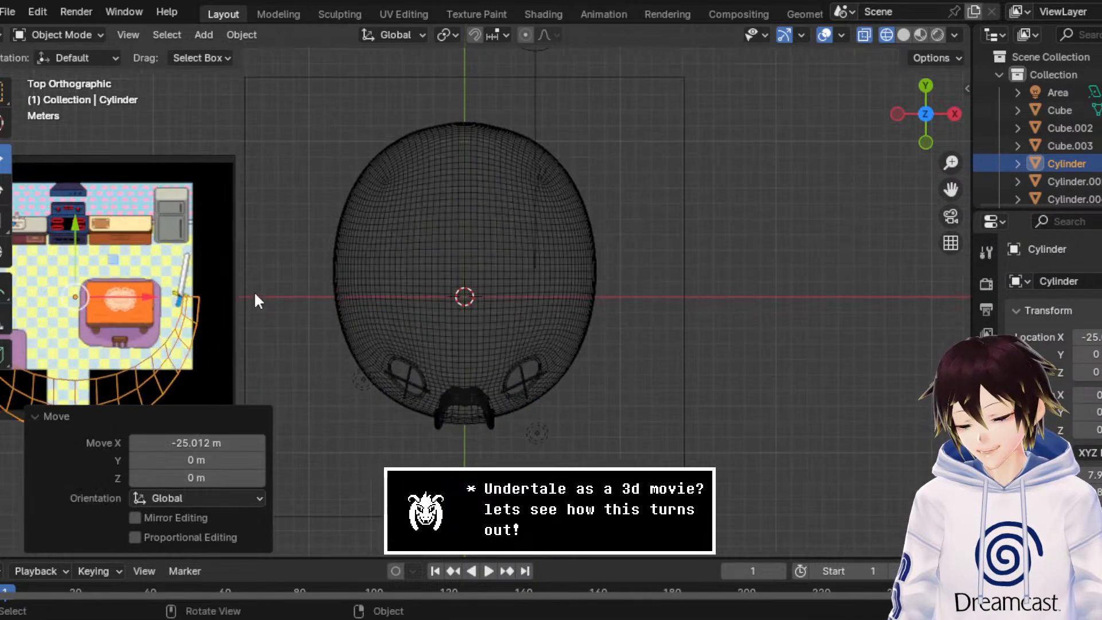
drag(957, 188, 1101, 179)
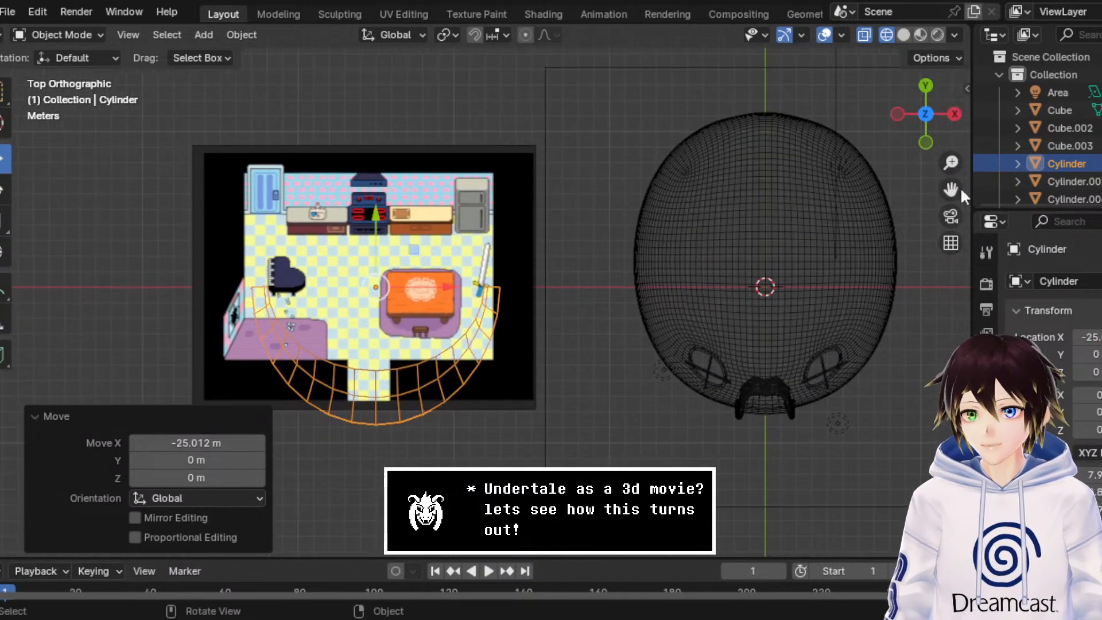
Step: Fine-tune the curved wall's placement over the kitchen reference by moving it -0.55549 m along X
scroll(506, 324, up, 2)
key(g)
key(x)
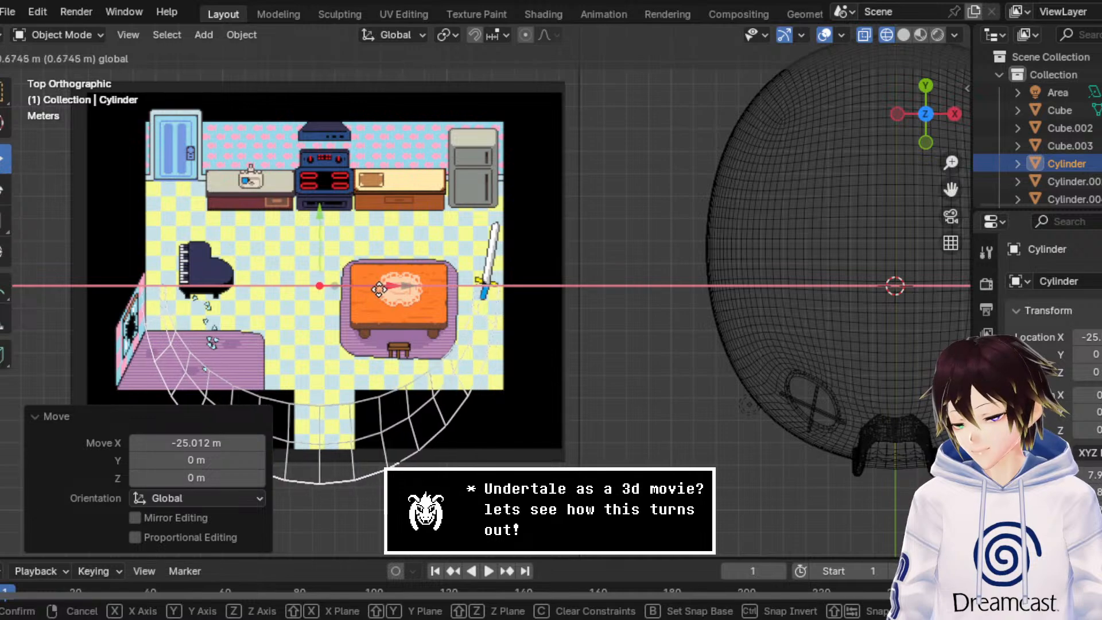
click(381, 284)
scroll(381, 284, down, 1)
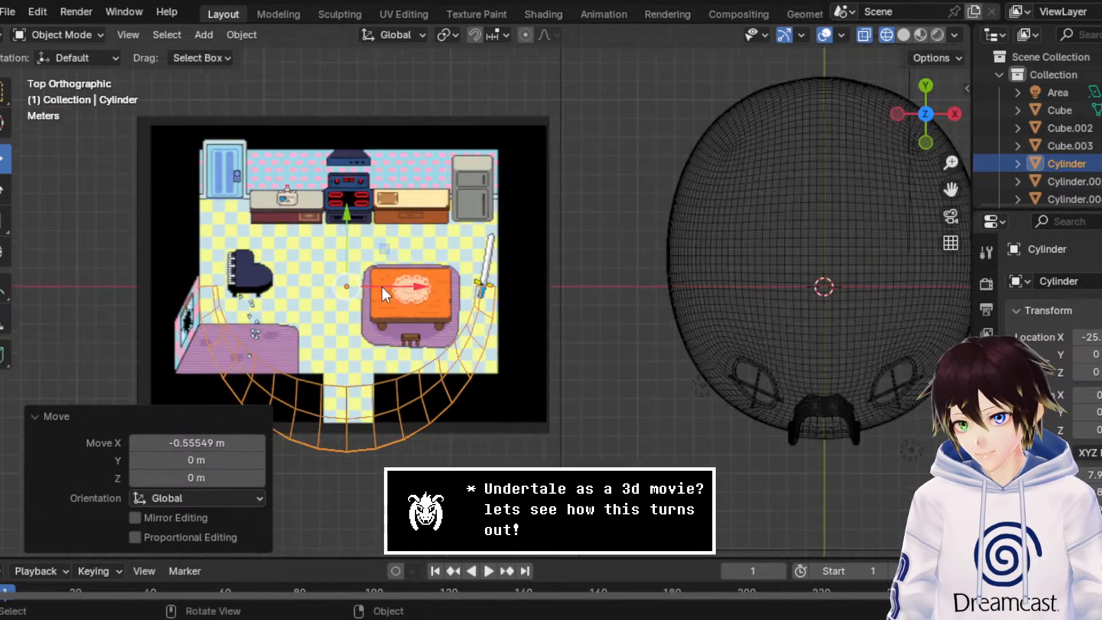
Step: Move the kitchen reference image -3.6662 m along Y to line it up with the curved wall
click(383, 224)
key(g)
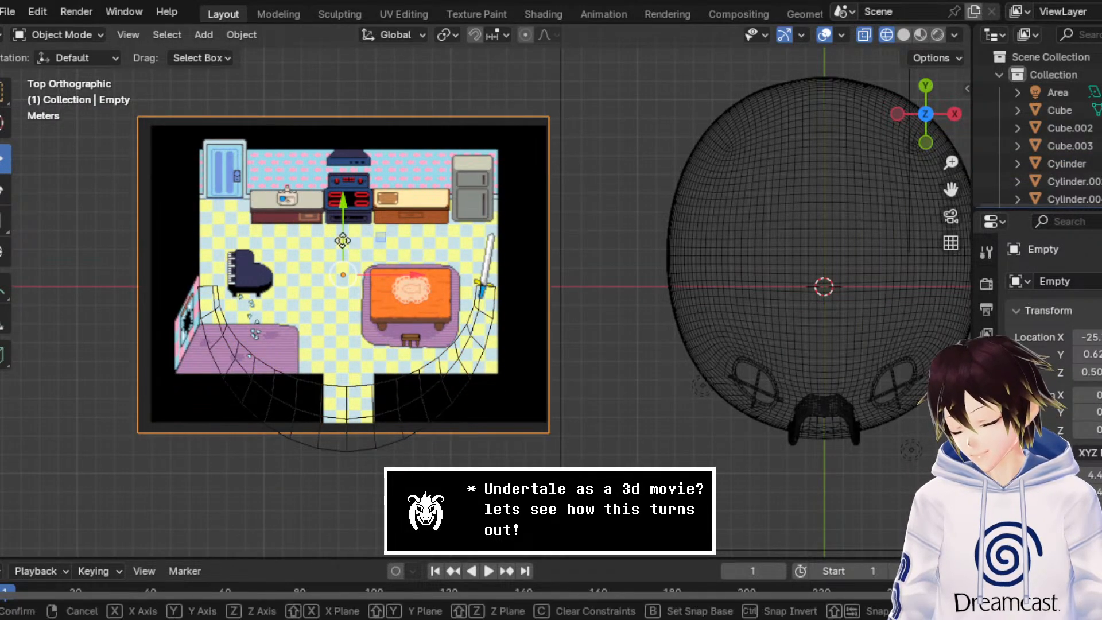
key(y)
click(329, 308)
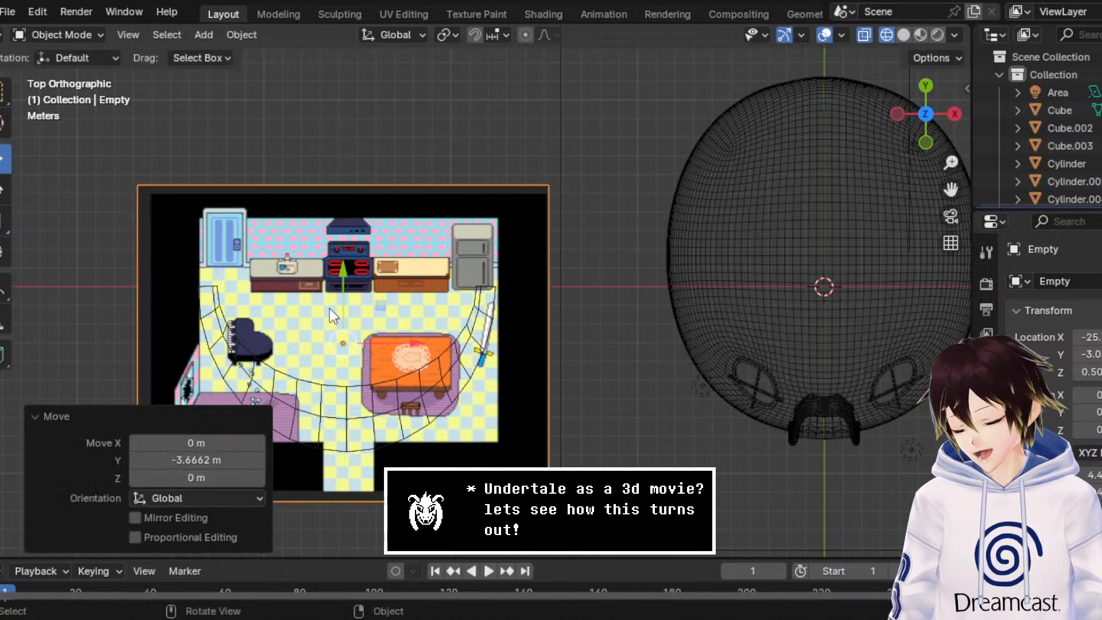
Step: Extrude the curved wall's two vertical end edges in Edit Mode and move them 1.6737 m along Y
click(274, 369)
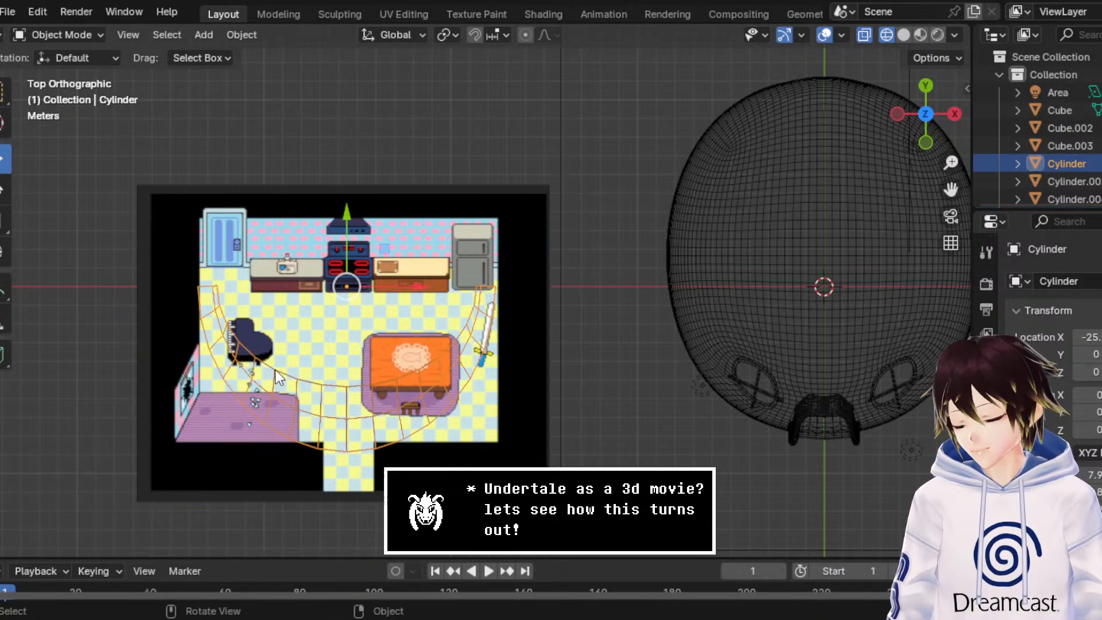
click(91, 43)
click(34, 74)
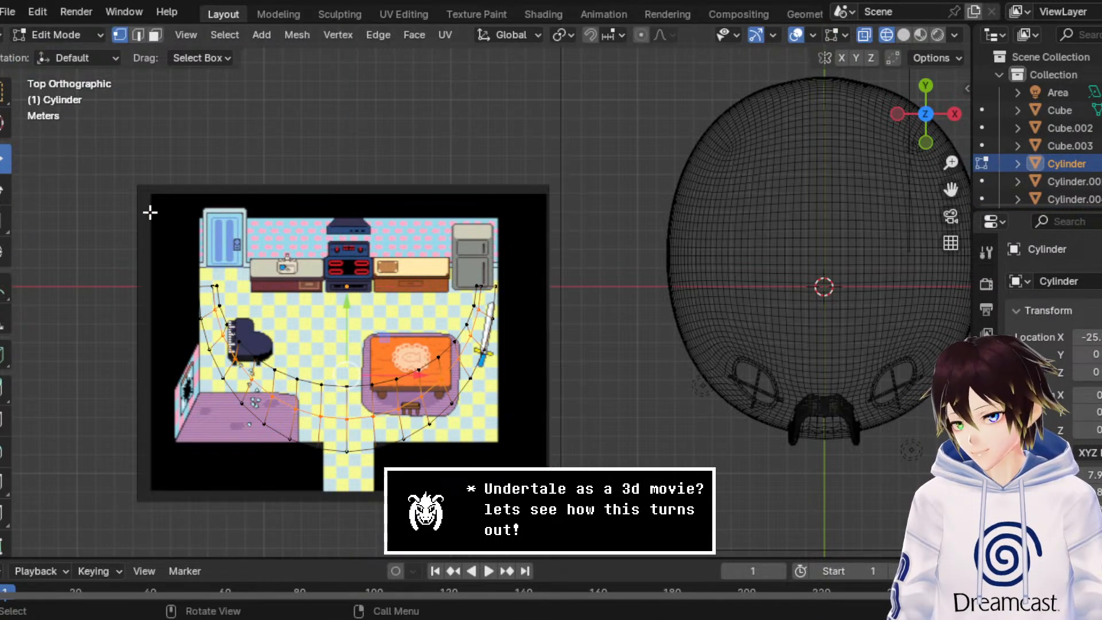
click(139, 34)
drag(141, 185, 521, 290)
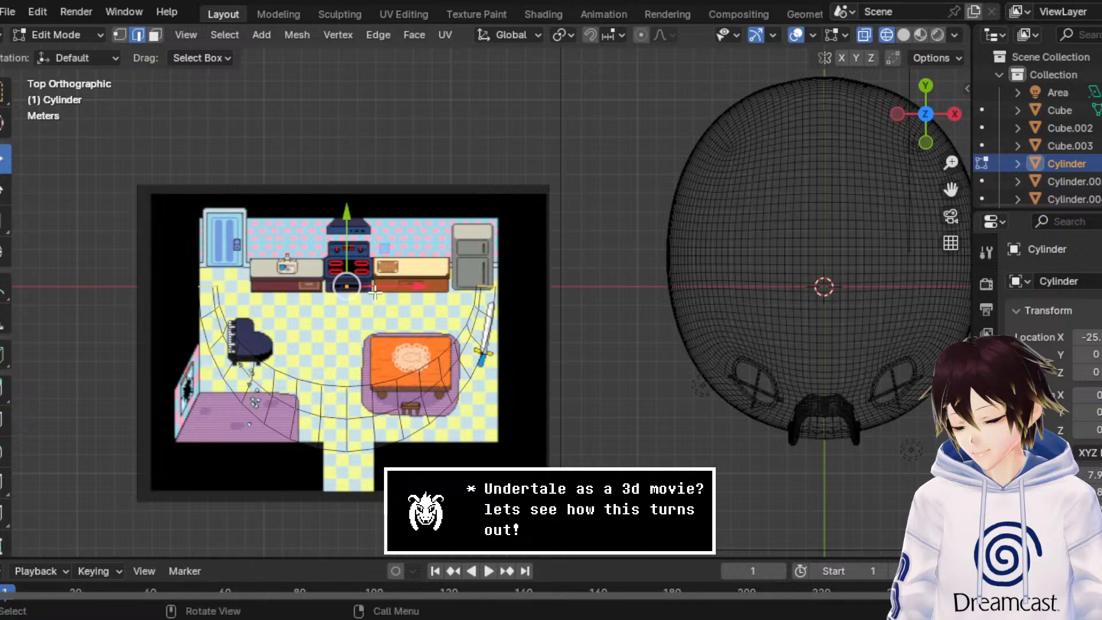
middle_drag(521, 290, 573, 120)
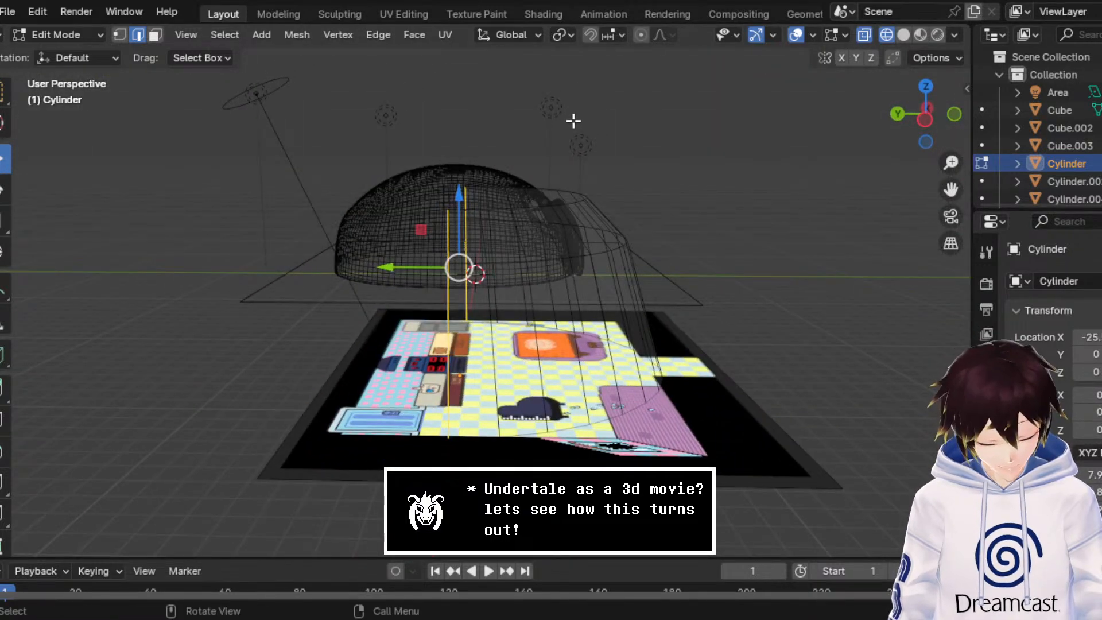
key(e)
right_click(553, 150)
key(g)
key(y)
click(465, 253)
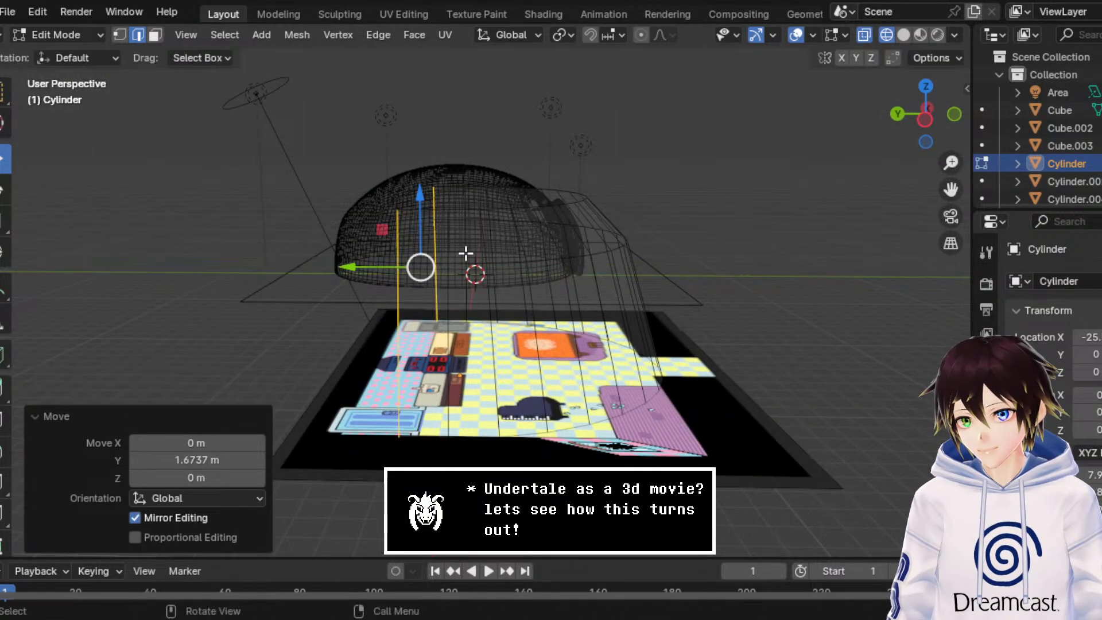
middle_drag(525, 234, 397, 297)
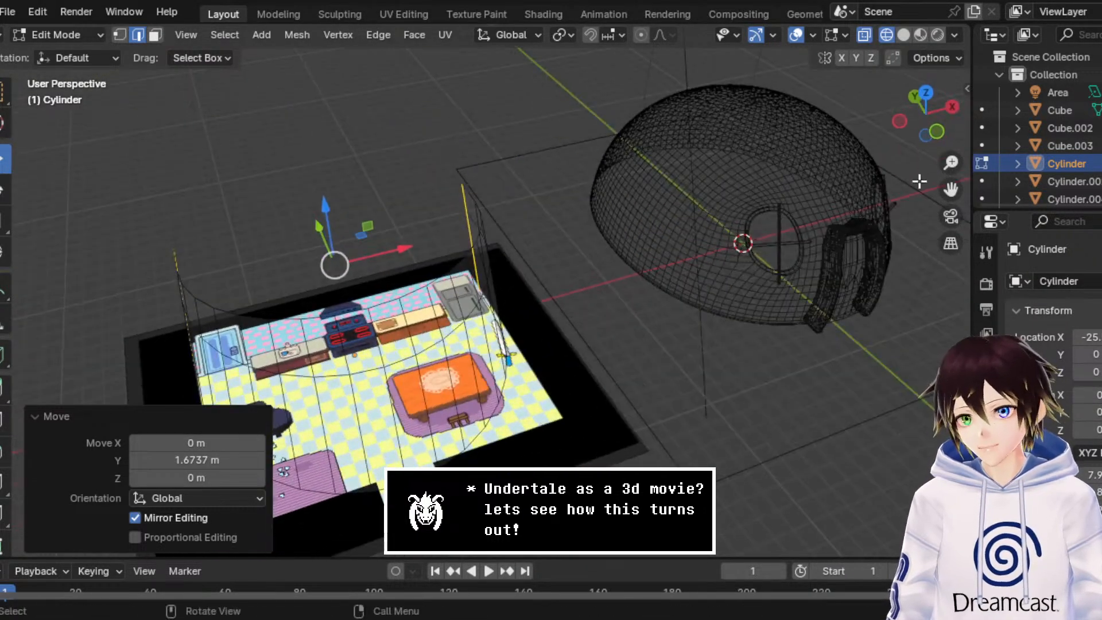
Step: Move the extruded end edges a further 1.1903 m along Y in the top view, and return to Object Mode
click(925, 93)
drag(951, 189, 1010, 208)
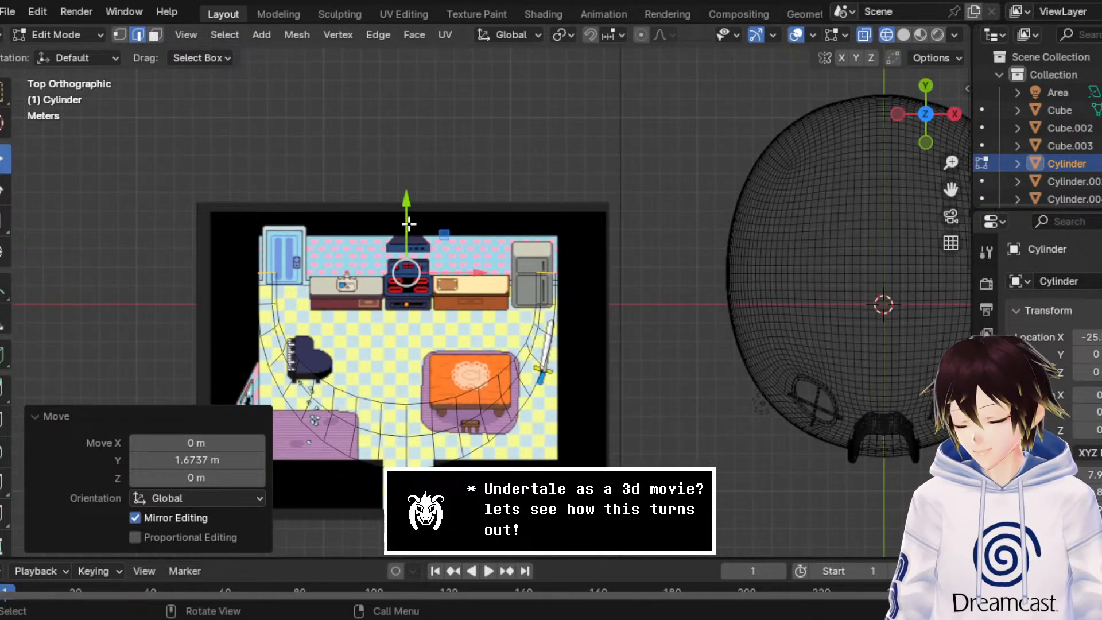
drag(408, 224, 412, 198)
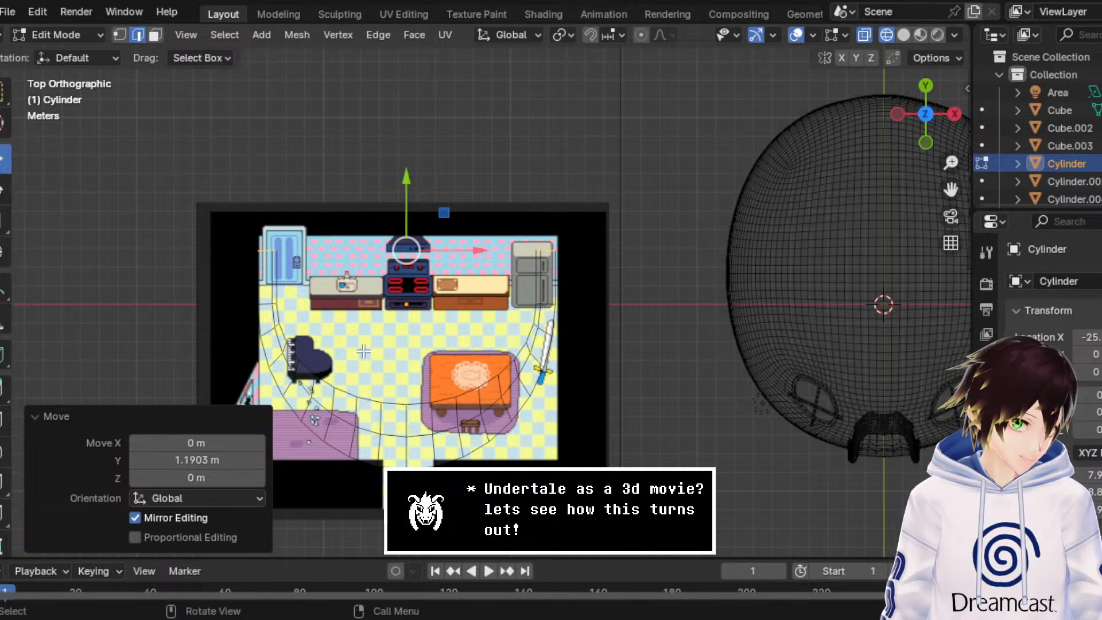
middle_drag(358, 307, 565, 161)
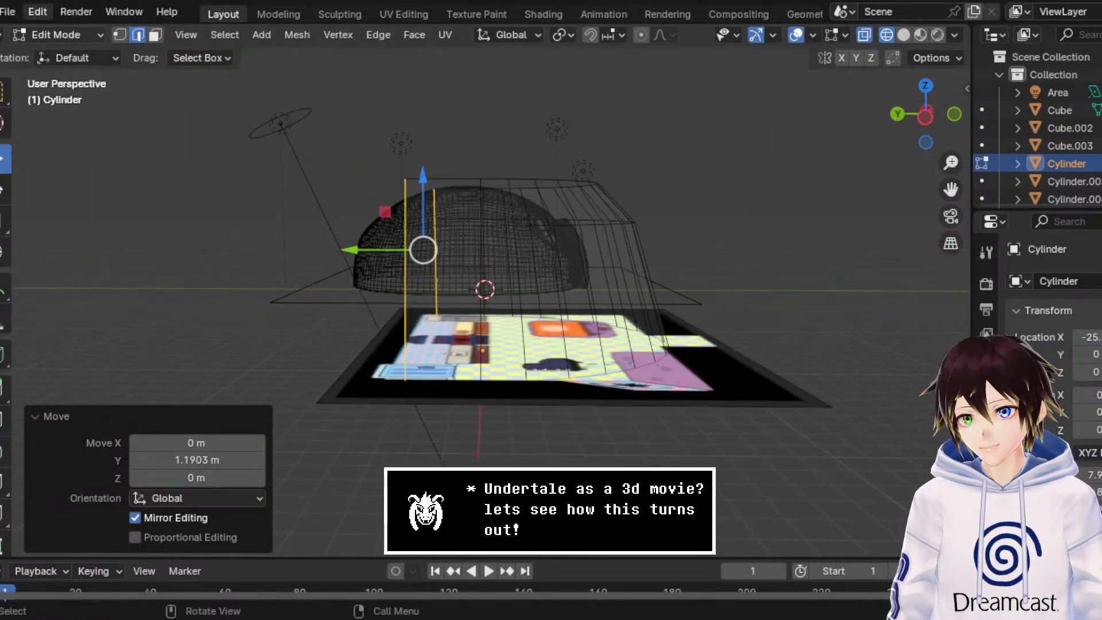
click(98, 37)
click(58, 53)
middle_drag(522, 241, 538, 278)
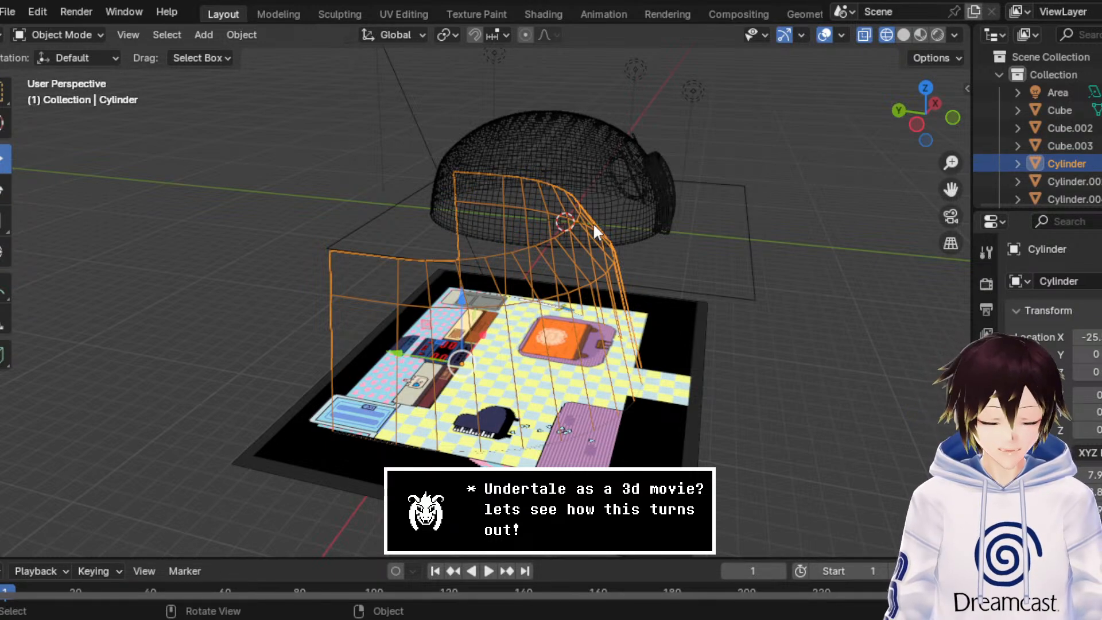
Step: Start a new General file and delete its default camera, cube and light
click(7, 12)
mouse_move(22, 27)
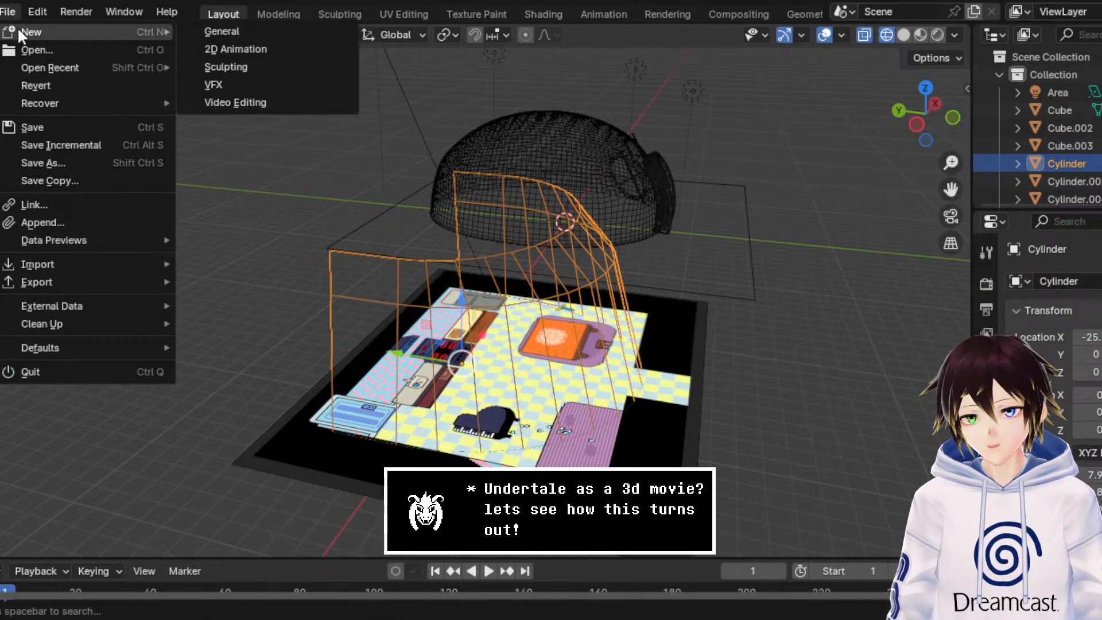
click(224, 29)
click(656, 343)
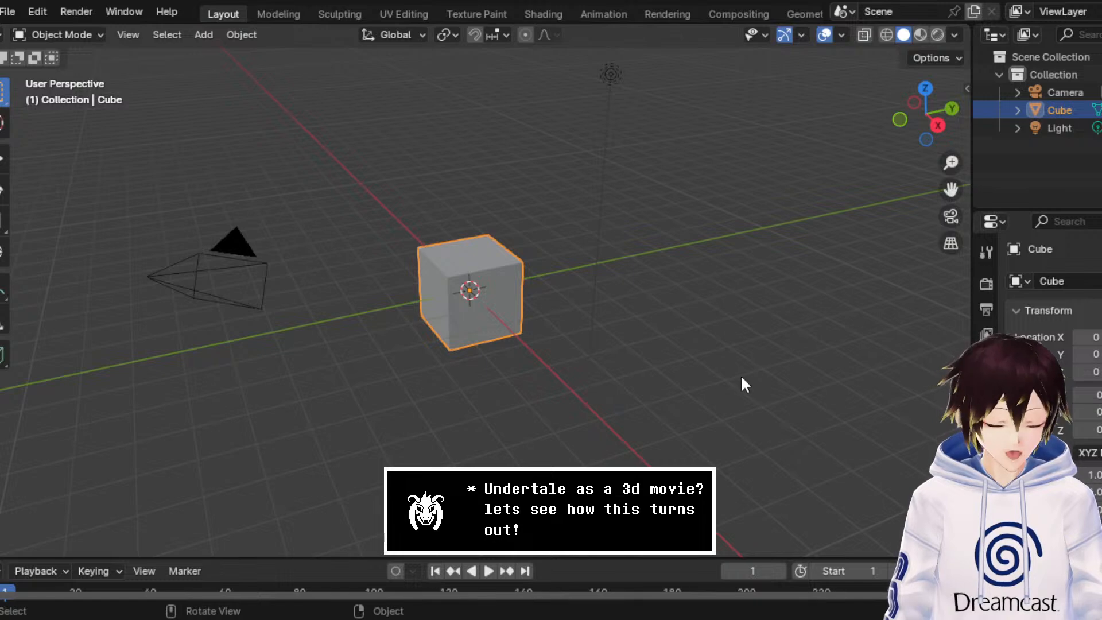
drag(740, 374, 3, 37)
key(Delete)
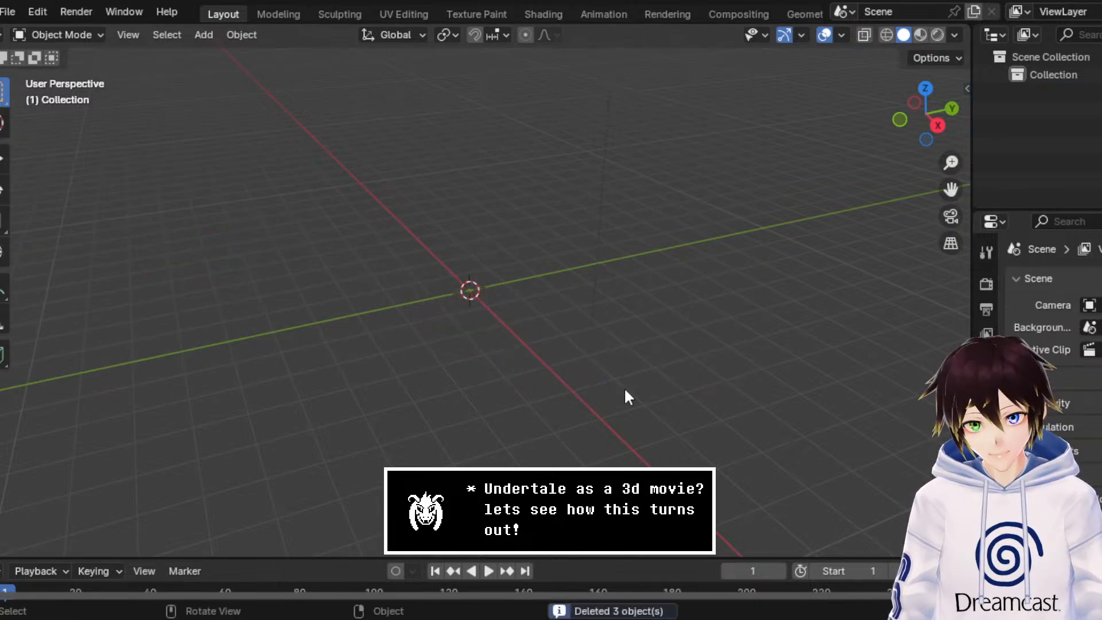
Step: Add three reference images of the round 3D room to the empty scene, aligned to the top view
click(925, 88)
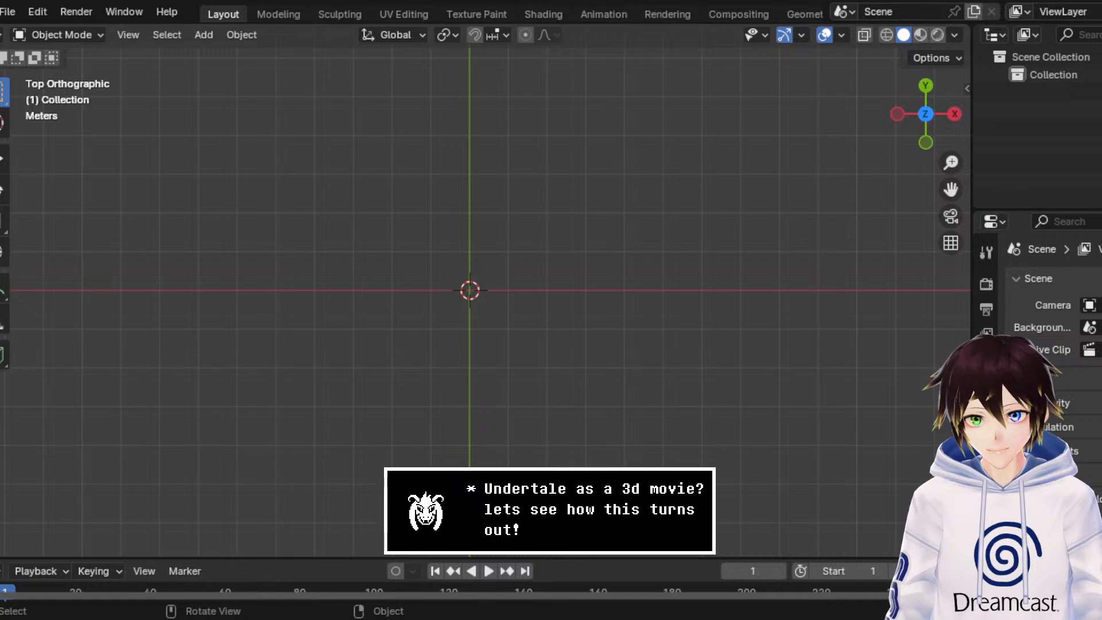
drag(887, 375, 760, 302)
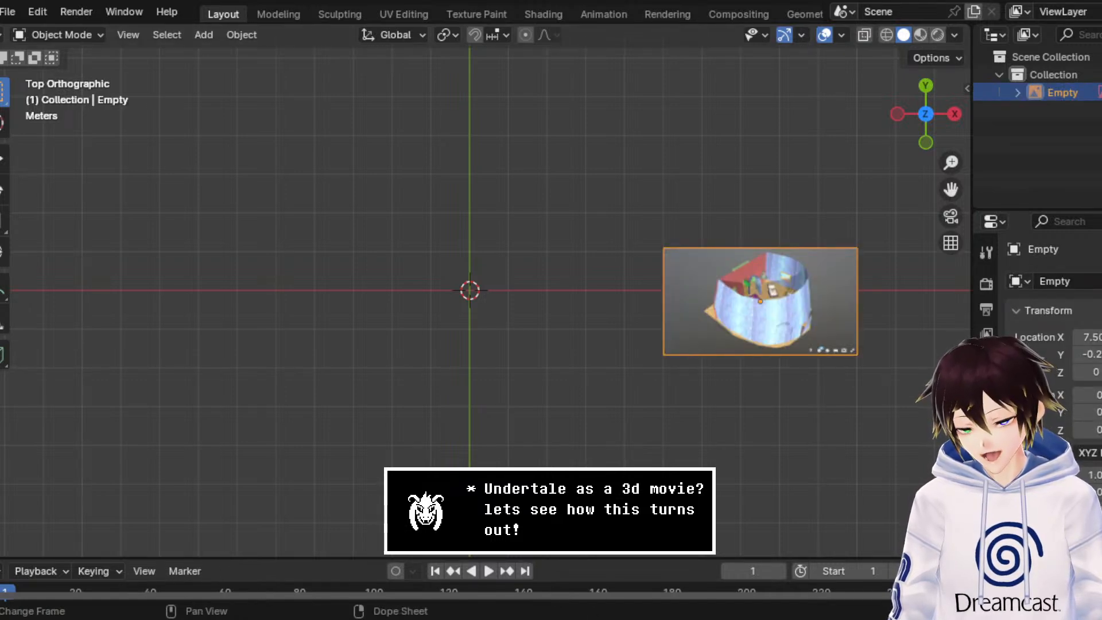
drag(1090, 471, 794, 471)
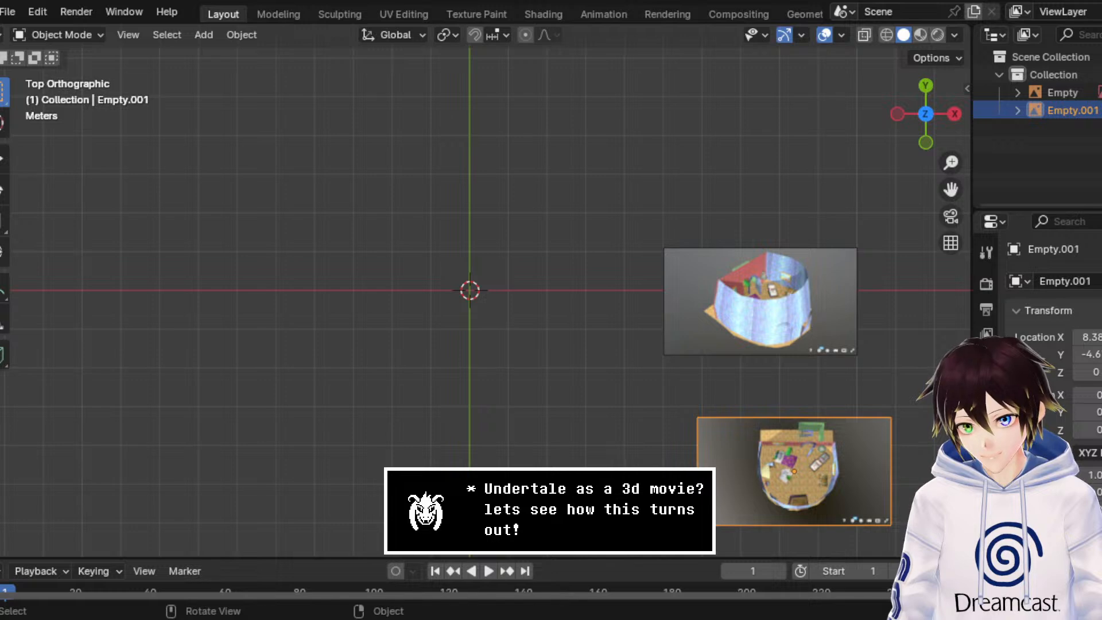
drag(1090, 190, 790, 190)
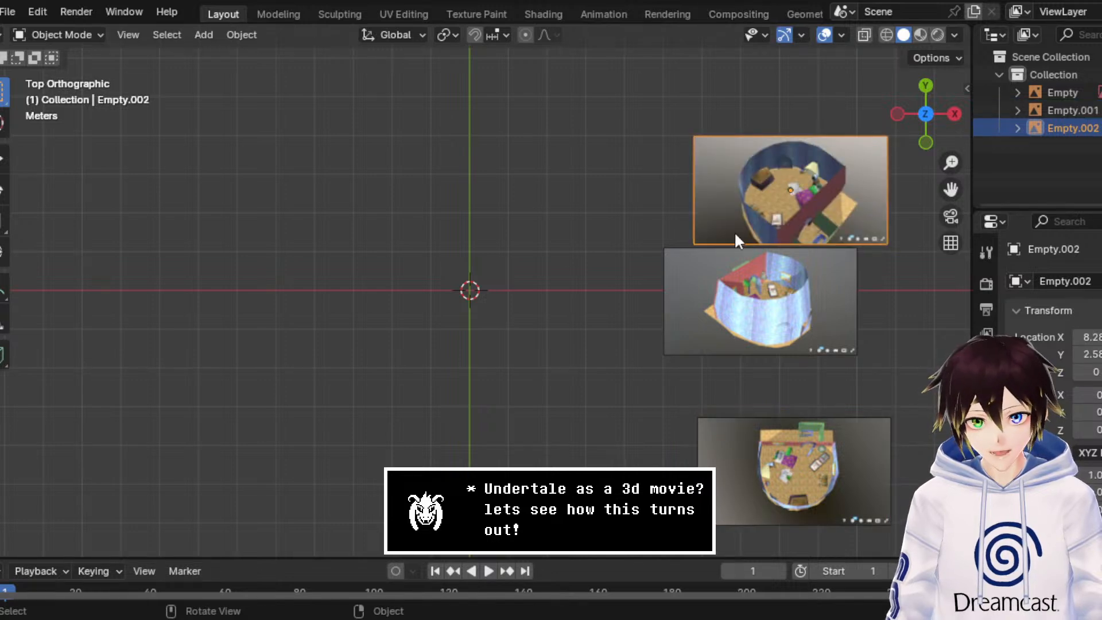
Step: Move the angled interior reference image with the dark blue walls to the negative X side of the origin
click(3, 159)
drag(811, 190, 509, 189)
drag(492, 147, 493, 249)
drag(545, 287, 328, 305)
Step: Move the top-down room image below the origin on the Y axis, and shift the light-blue exterior view closer to the origin
click(844, 477)
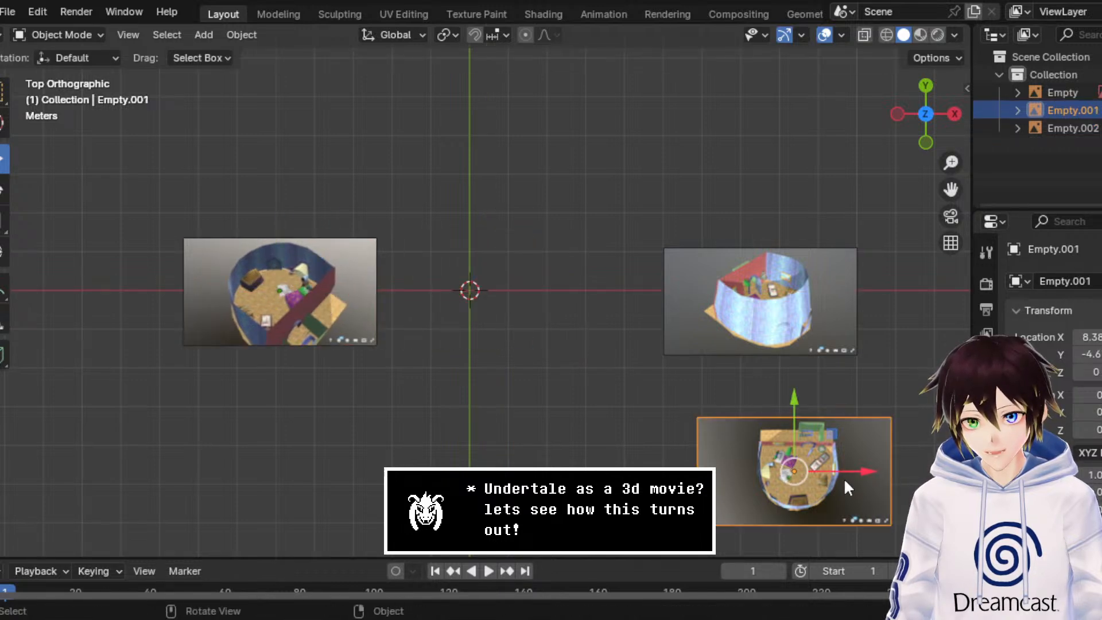
drag(804, 432, 518, 405)
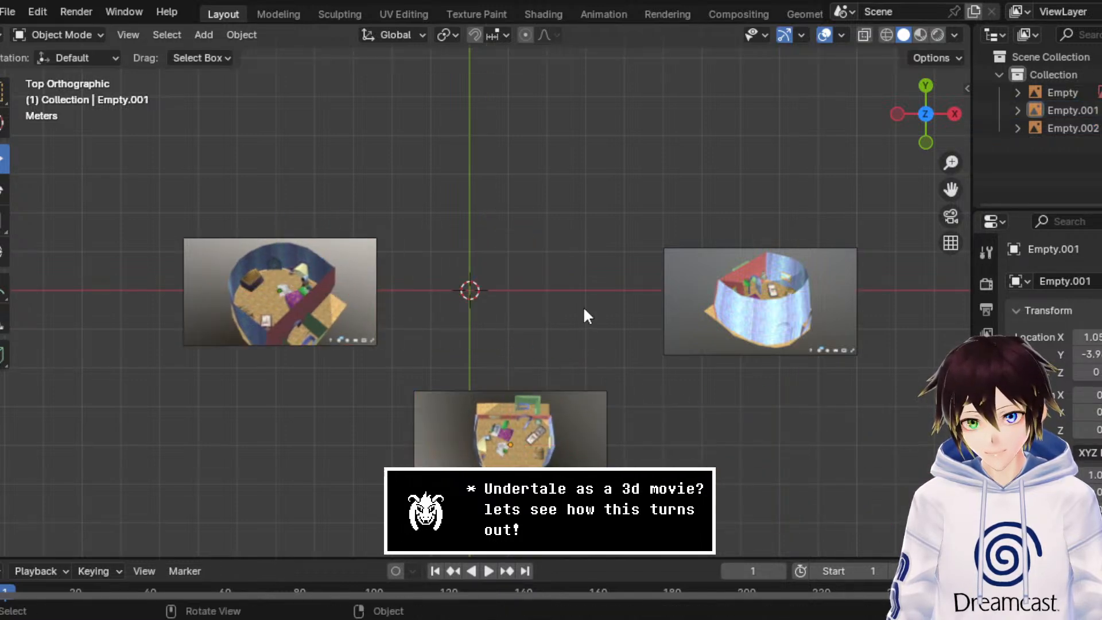
click(720, 301)
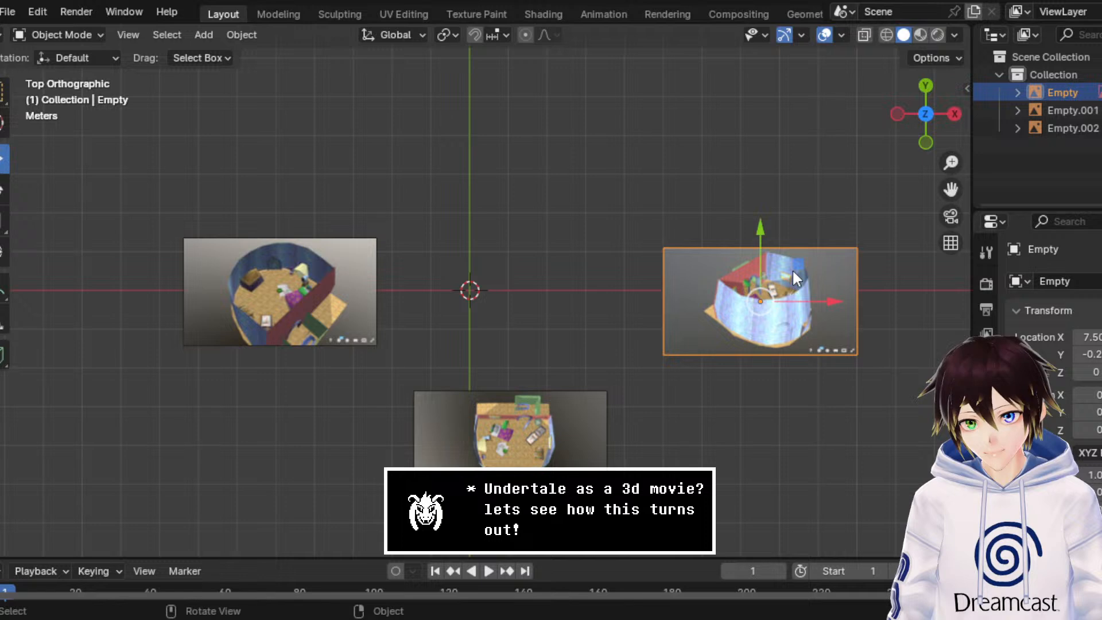
drag(791, 268, 742, 252)
click(768, 402)
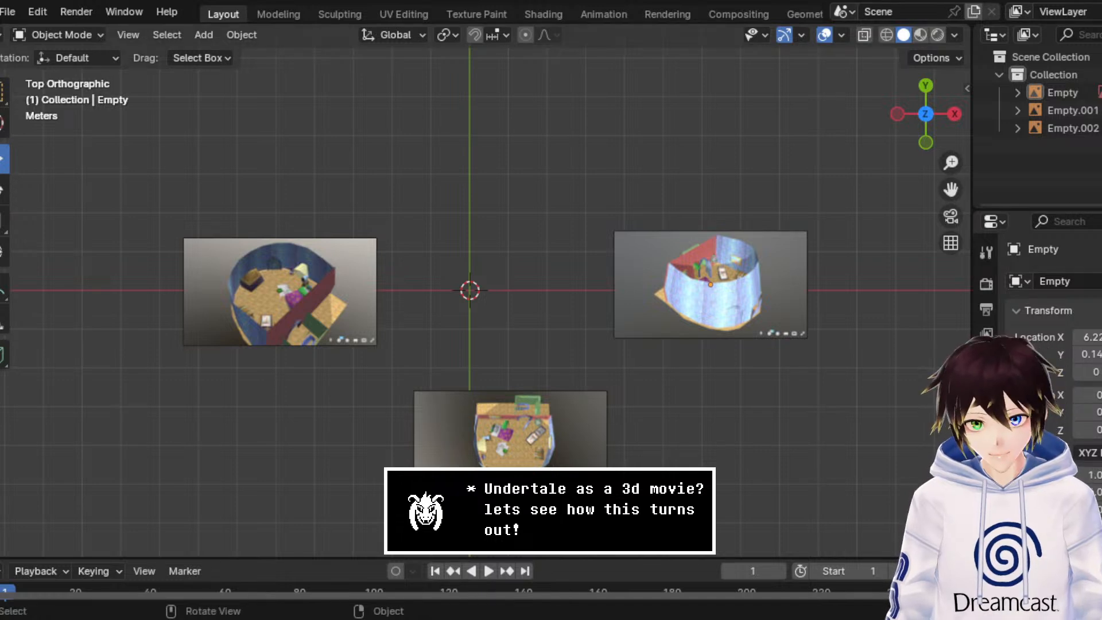
Step: Move the light-blue exterior reference image along X to about 4.62 m, closer to the origin
scroll(469, 290, up, 2)
drag(951, 189, 952, 136)
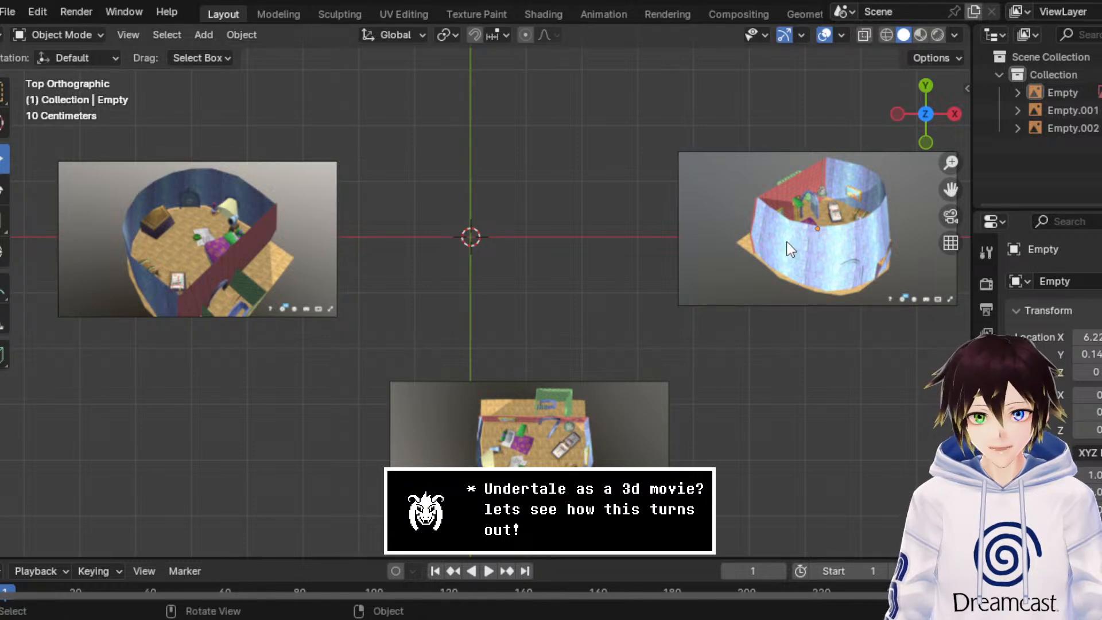
click(836, 237)
drag(869, 233, 772, 240)
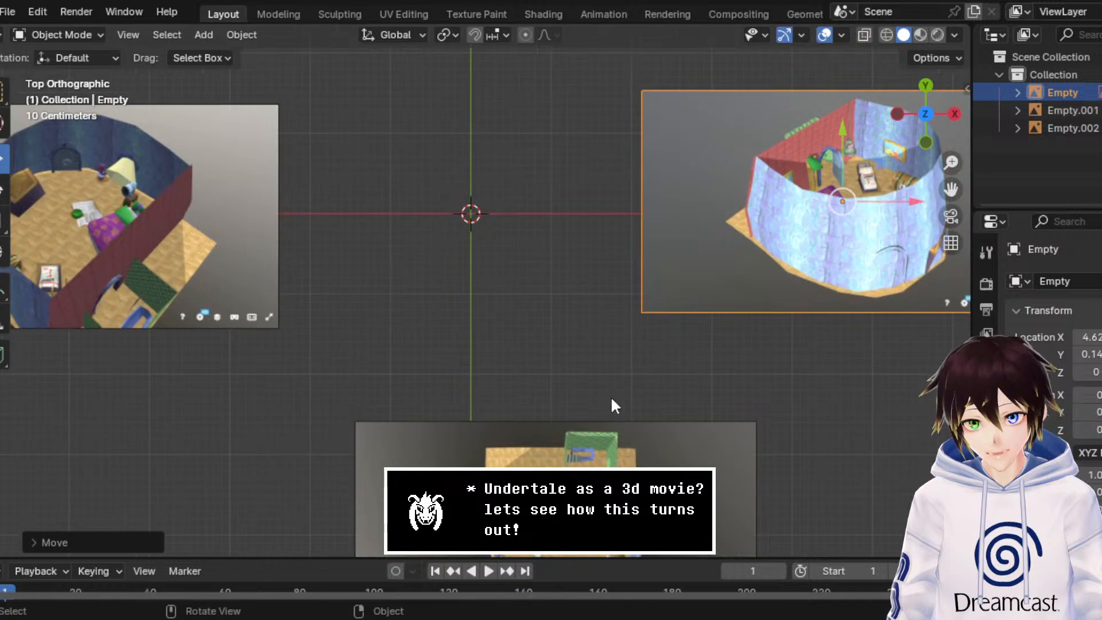
Step: Move the top-down room reference image closer to the origin, to about X 0.25 m and Y -2.8 m
click(600, 427)
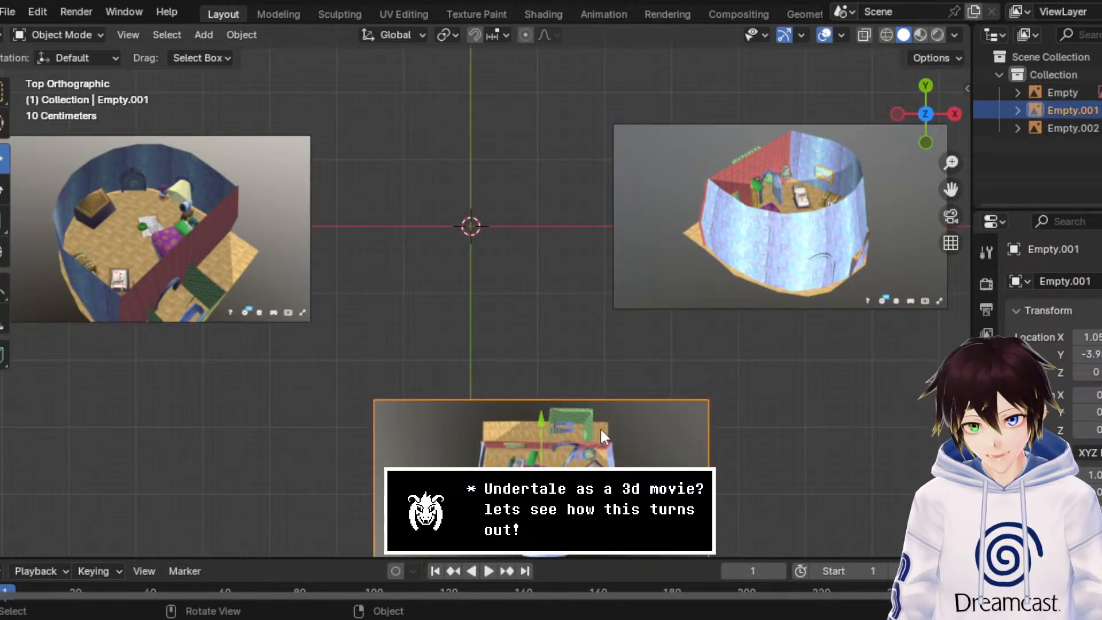
drag(579, 455, 525, 380)
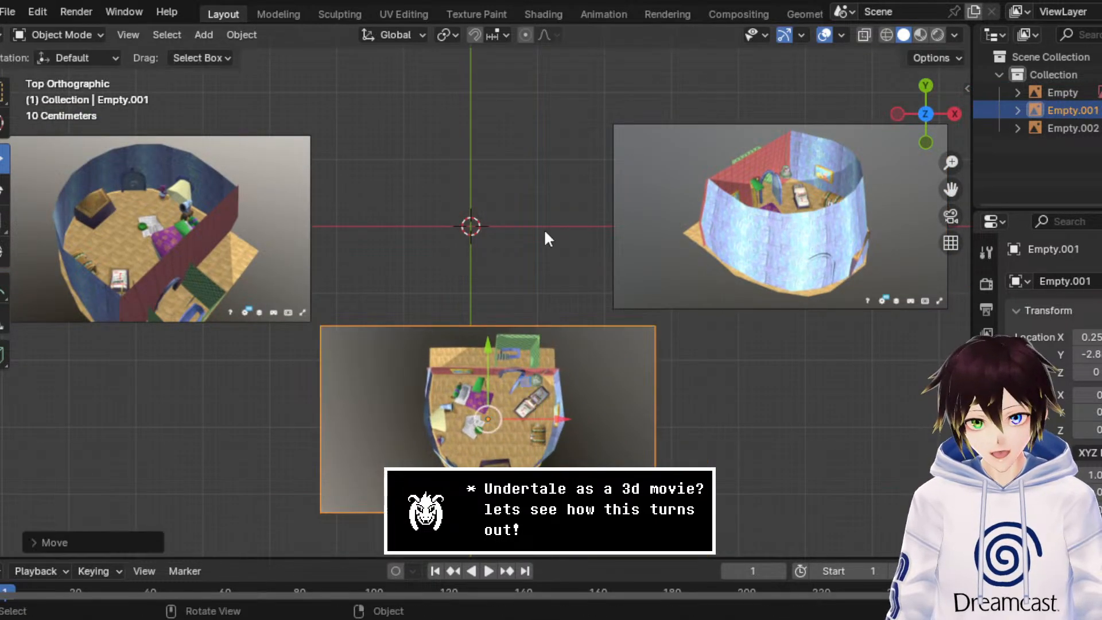
click(543, 228)
Step: Move the dark-blue interior reference image along X to about -1.6 m, above the top-down room image
scroll(544, 226, up, 1)
click(107, 206)
drag(135, 212, 399, 212)
click(574, 193)
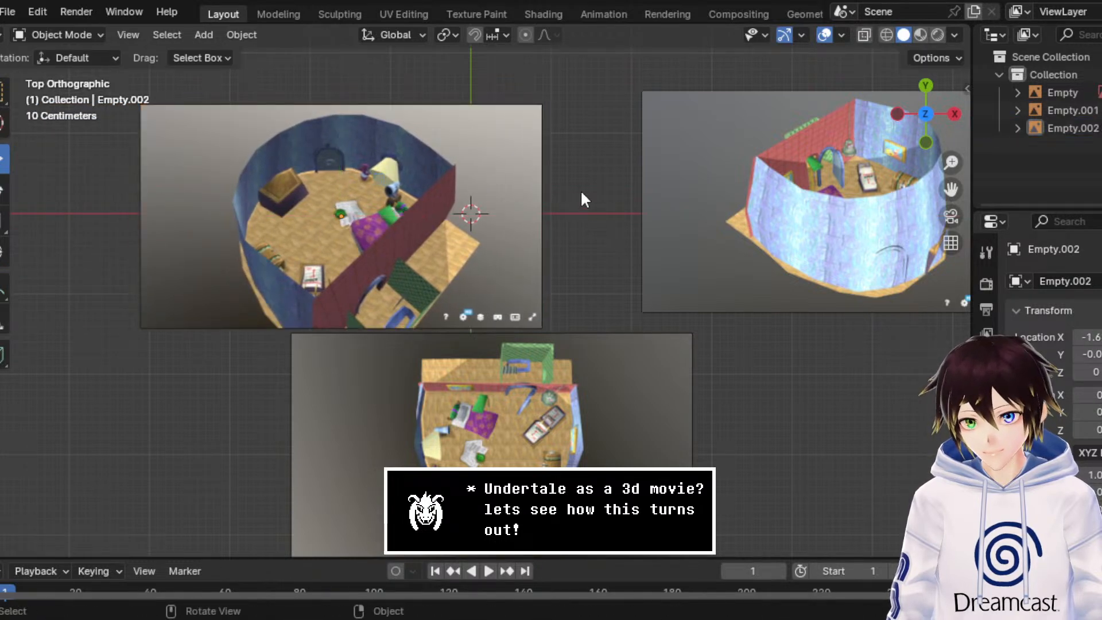
Step: Move the light-blue exterior reference image beside the dark-blue interior one, to about X 3.52 m and Y 0 m
drag(953, 192, 807, 216)
click(782, 243)
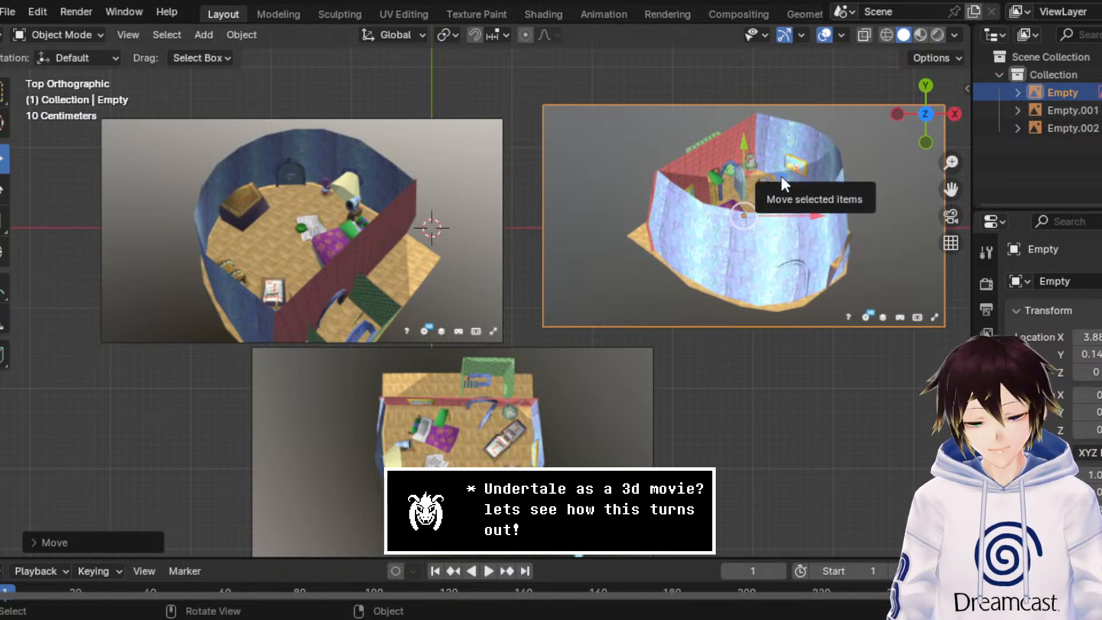
drag(776, 178, 748, 191)
click(745, 387)
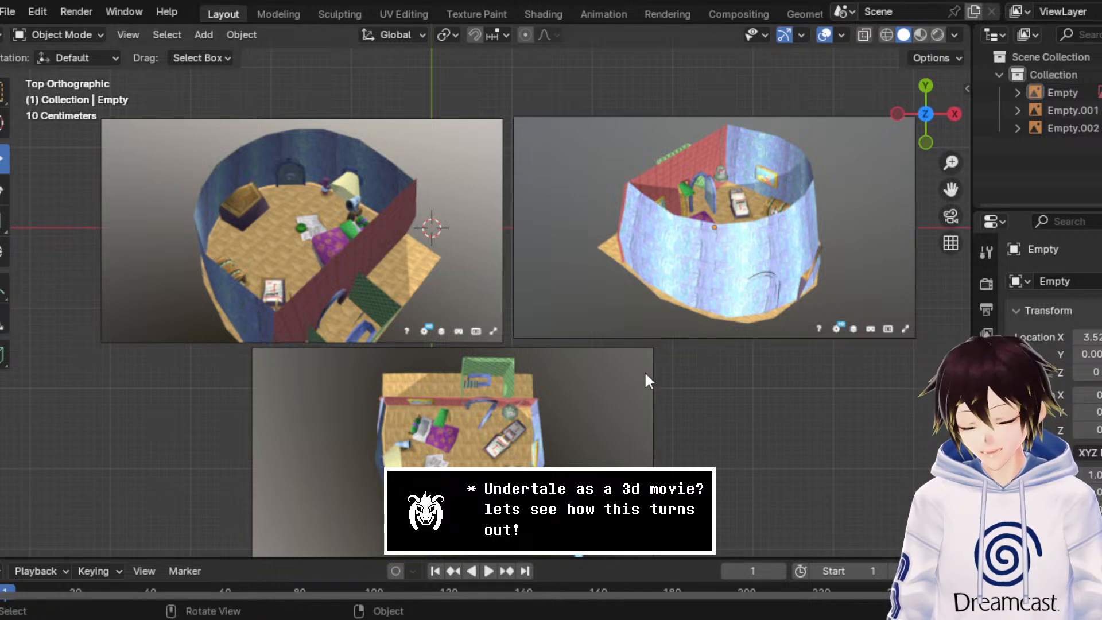
drag(950, 190, 931, 149)
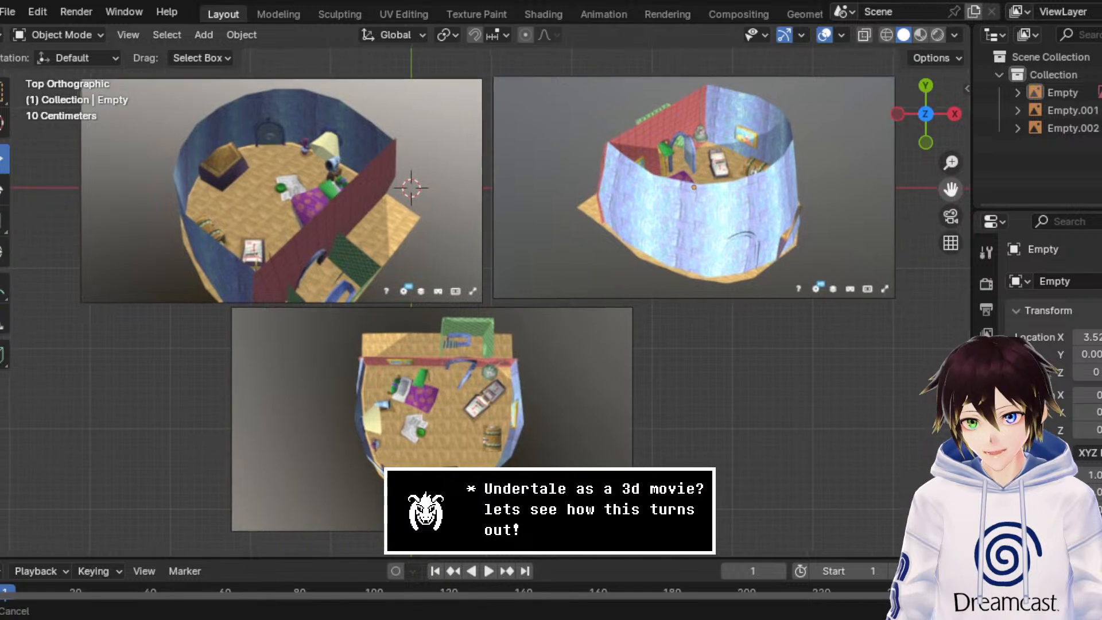
scroll(390, 401, up, 2)
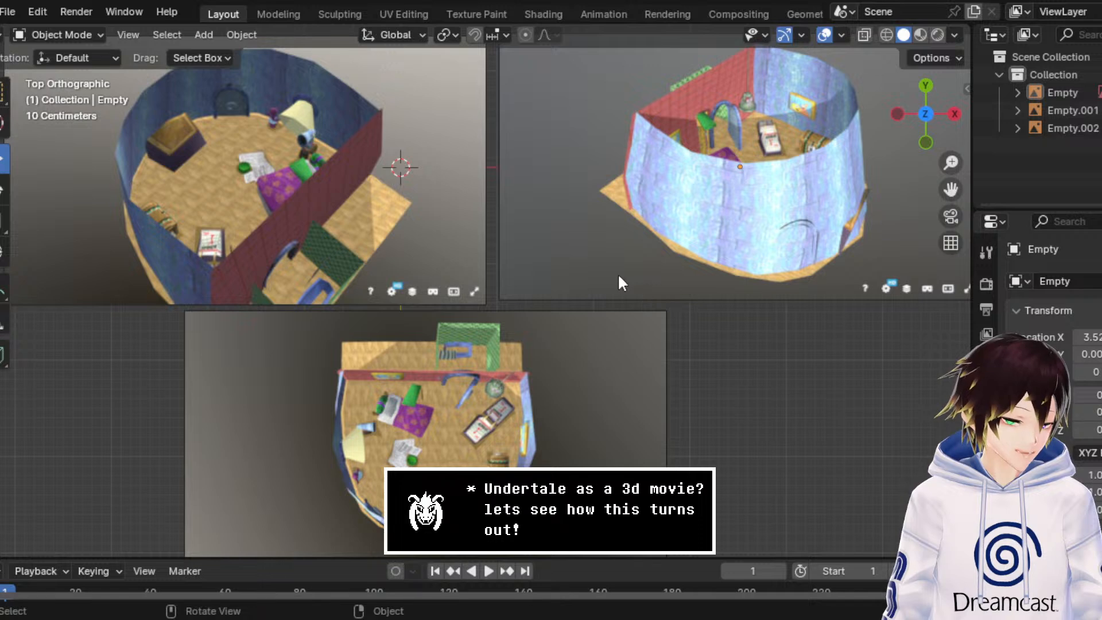
scroll(583, 253, down, 1)
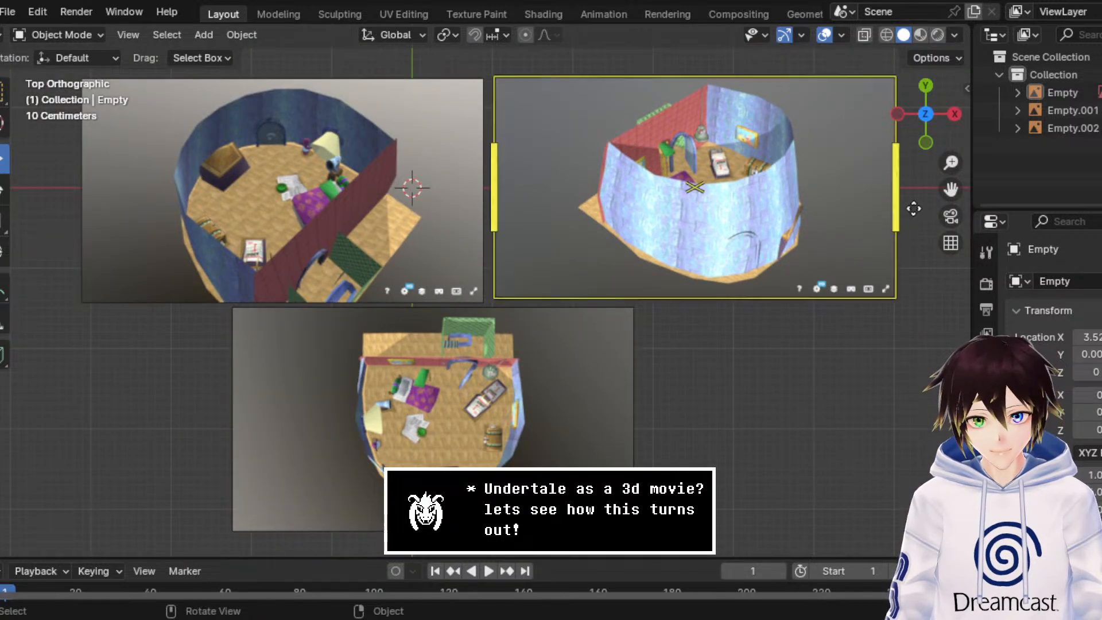
drag(950, 189, 943, 193)
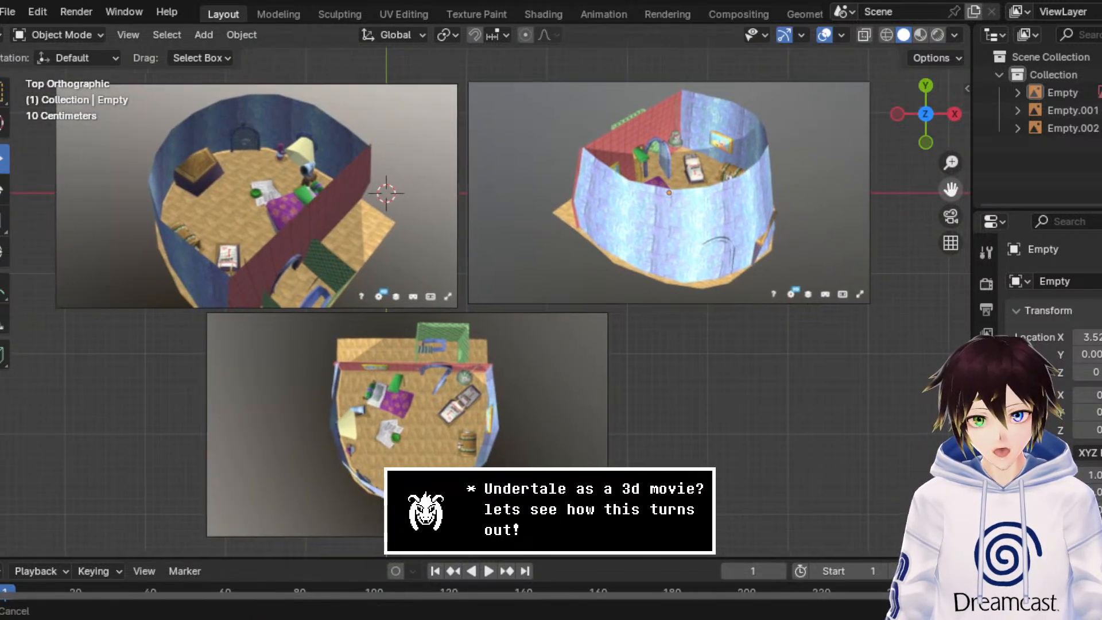